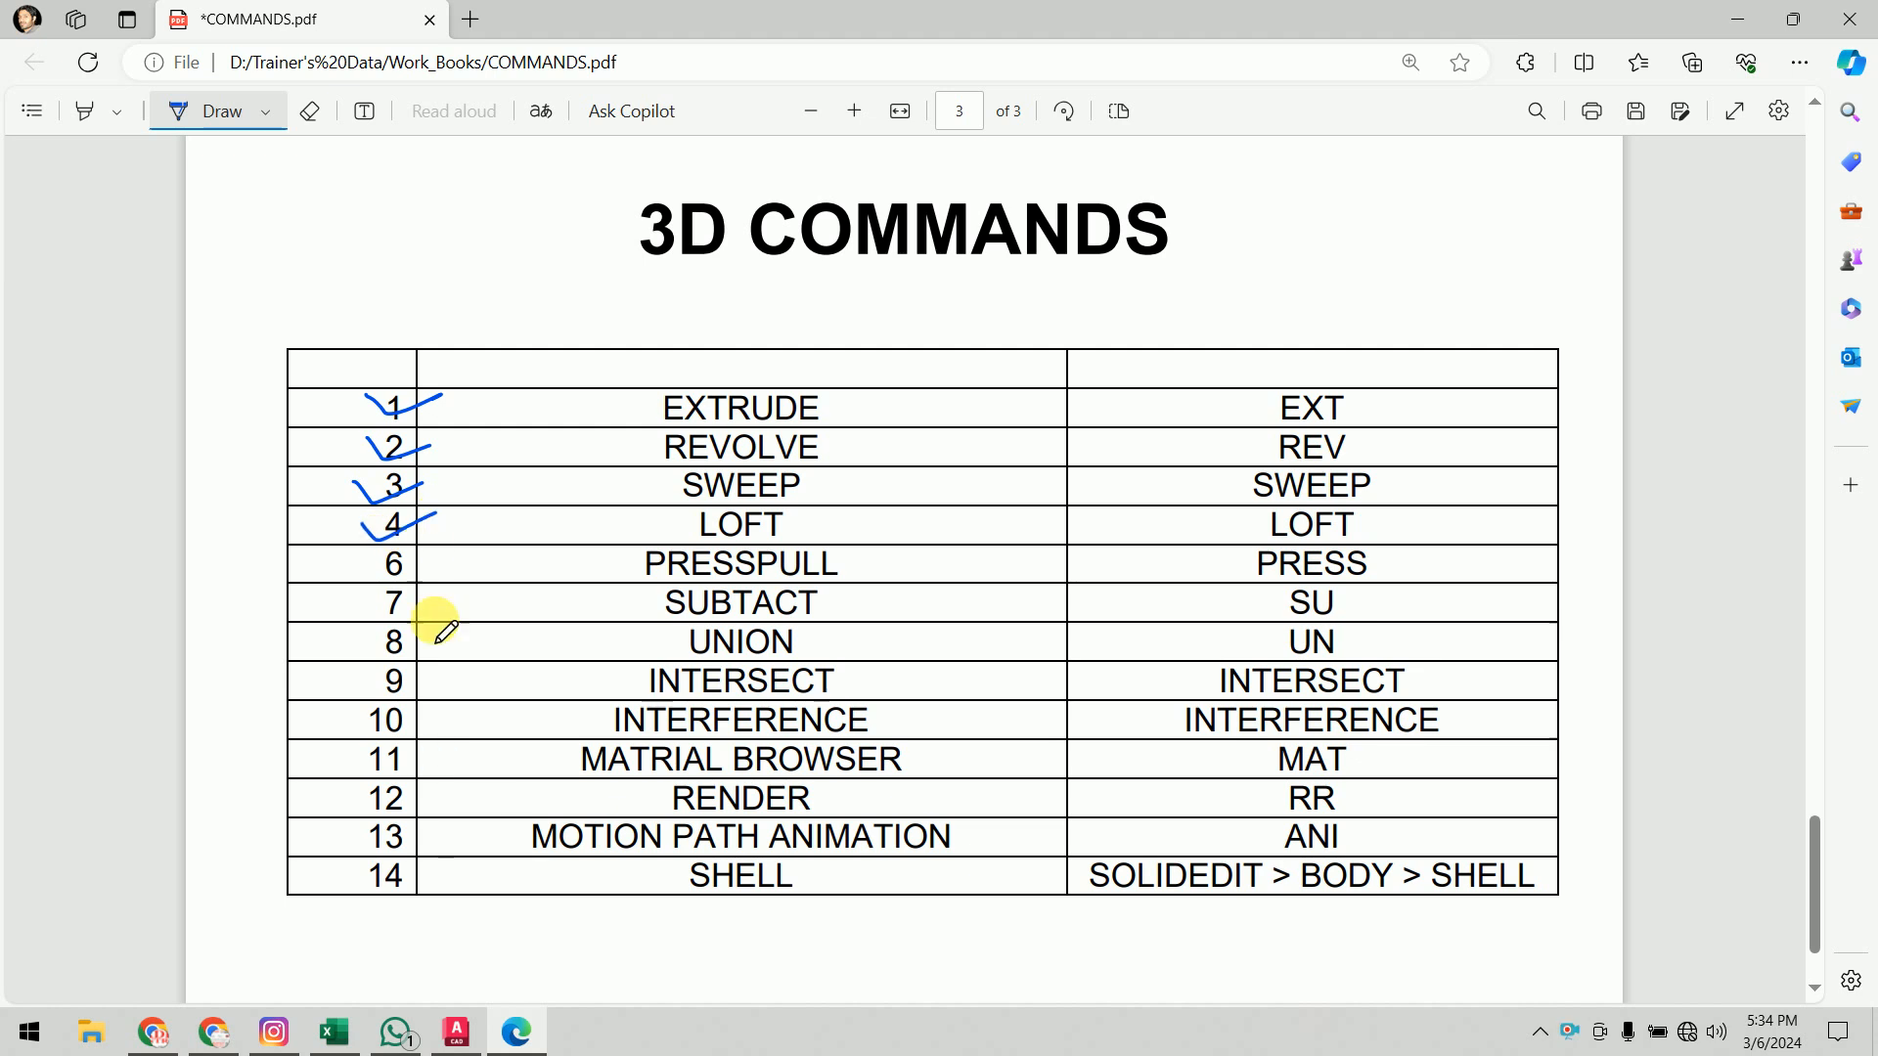
Step: Mark up the 3D commands table: tick PRESSPULL, circle EXT through PRESS, and mark rows 7 to 14 with brackets and dashes
left_click_drag(383, 581, 426, 556)
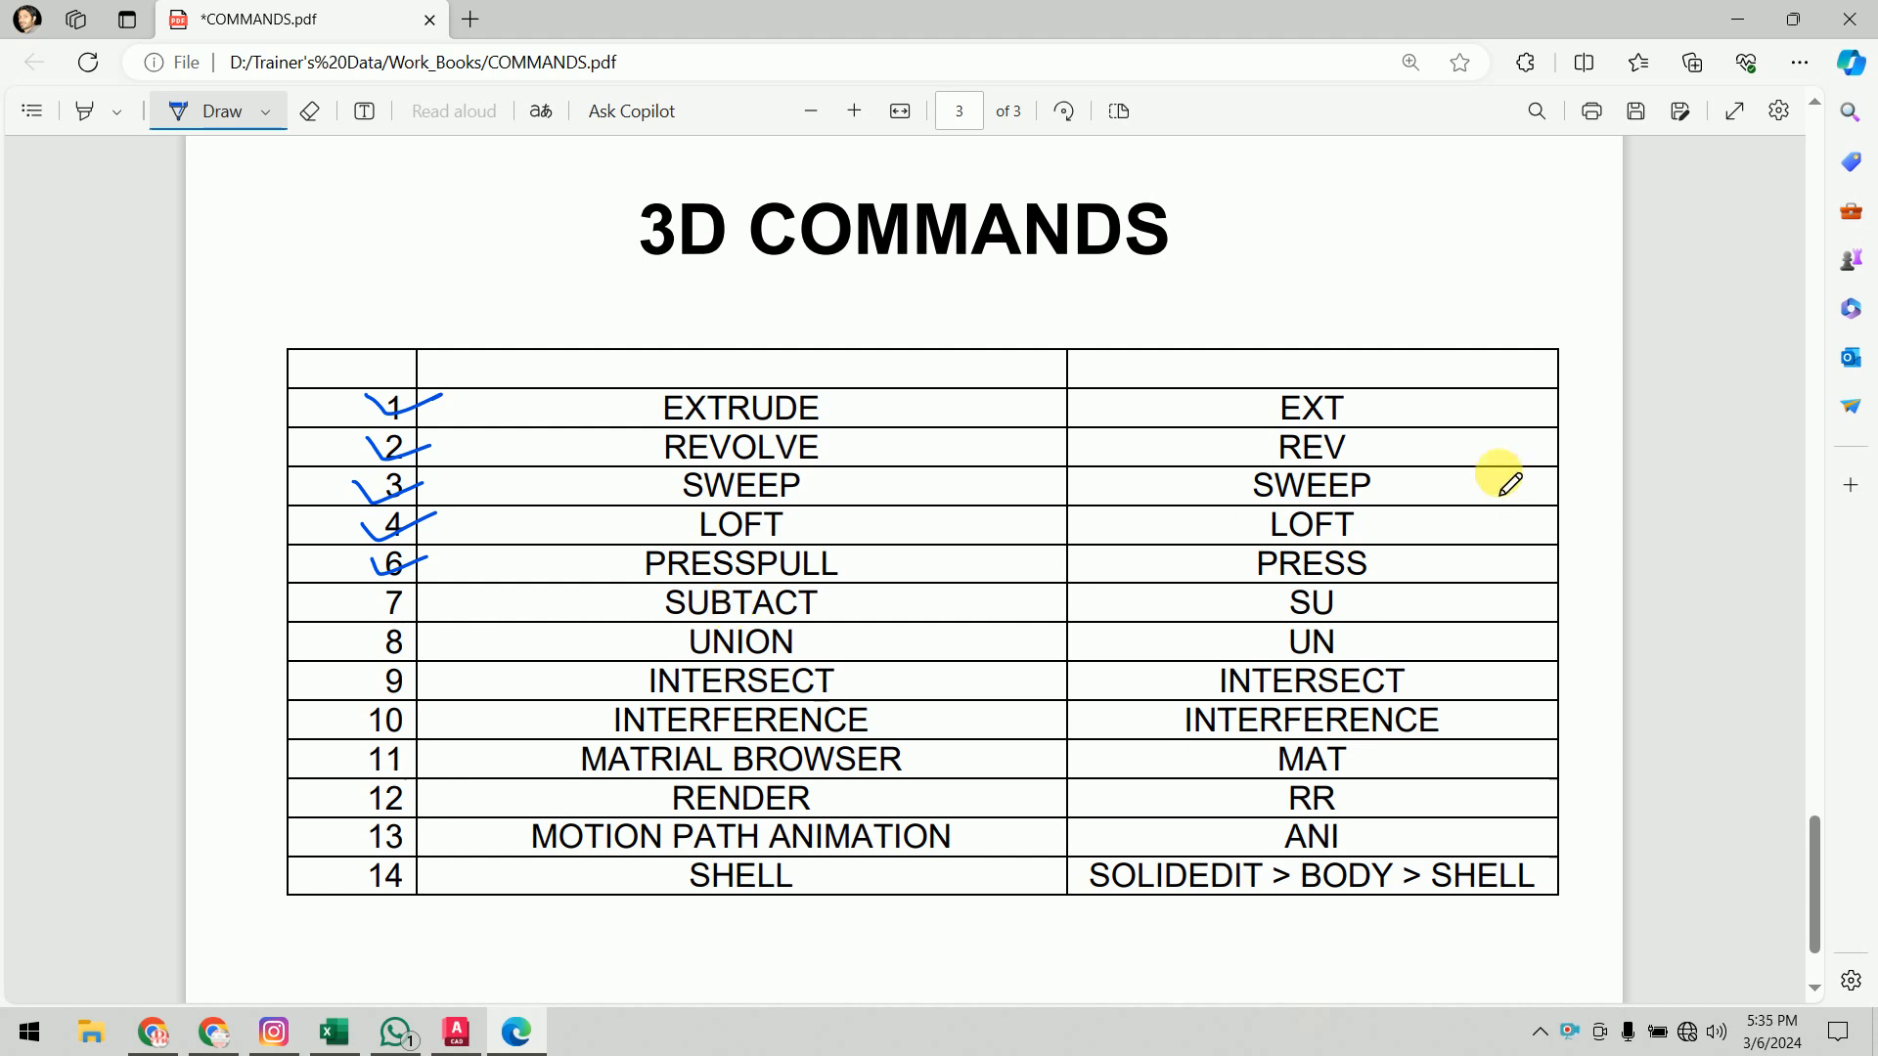
mouse_move(1402, 392)
left_mouse_down()
mouse_move(1420, 470)
mouse_move(1409, 572)
mouse_move(1236, 576)
mouse_move(1249, 407)
mouse_move(1408, 391)
left_mouse_up()
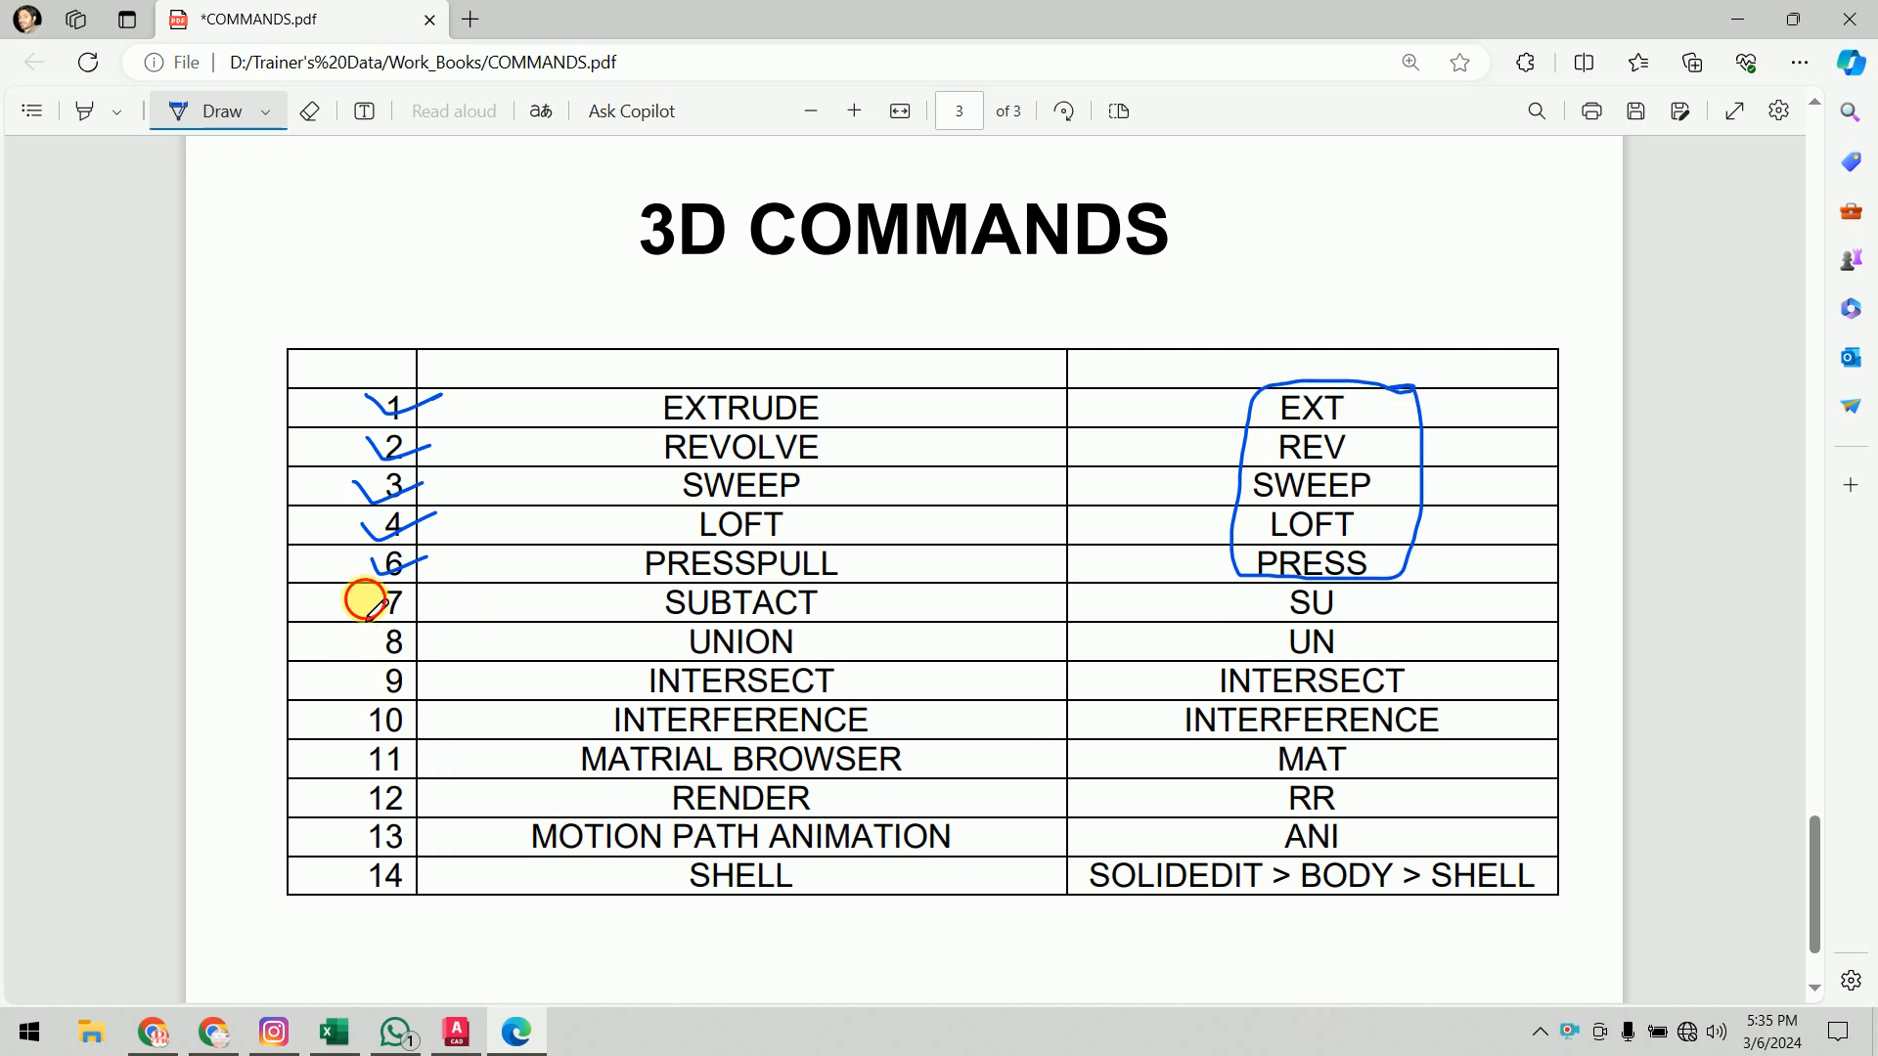
left_click_drag(336, 628, 335, 740)
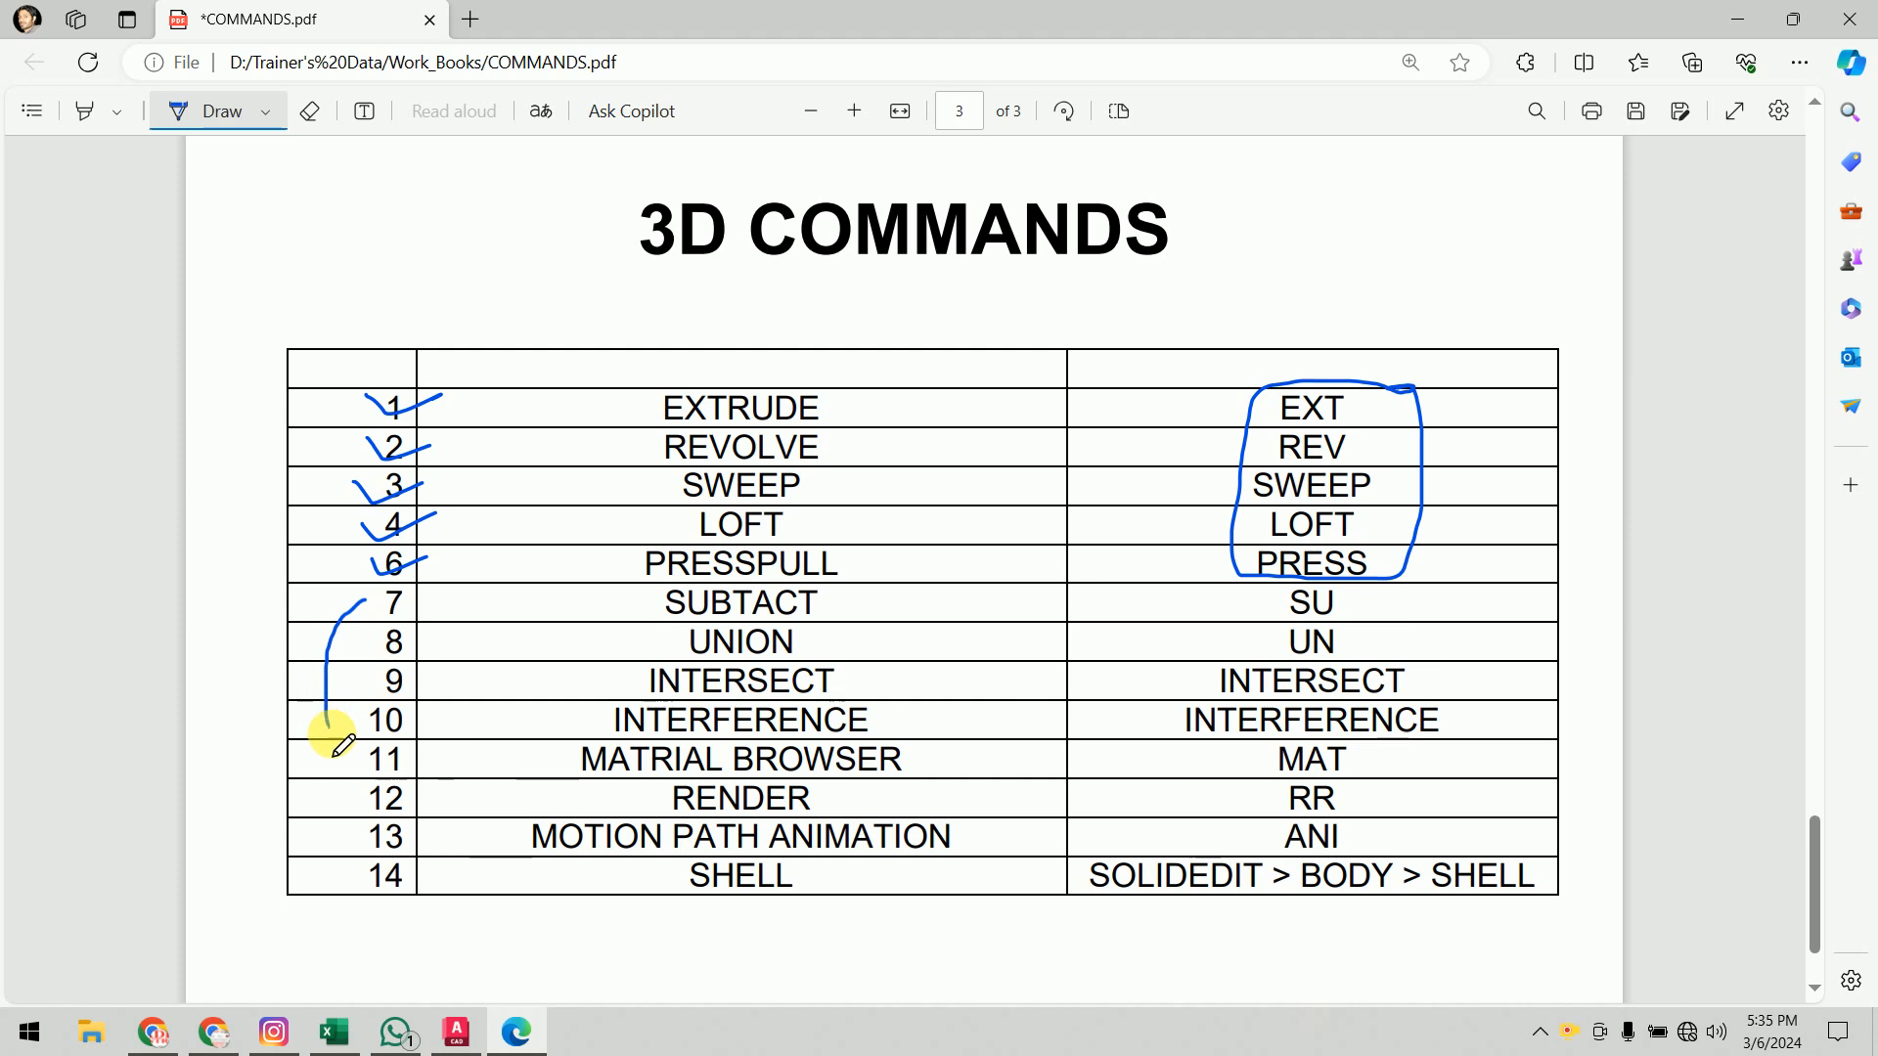
mouse_move(354, 626)
left_mouse_down()
mouse_move(336, 637)
mouse_move(342, 749)
left_mouse_up()
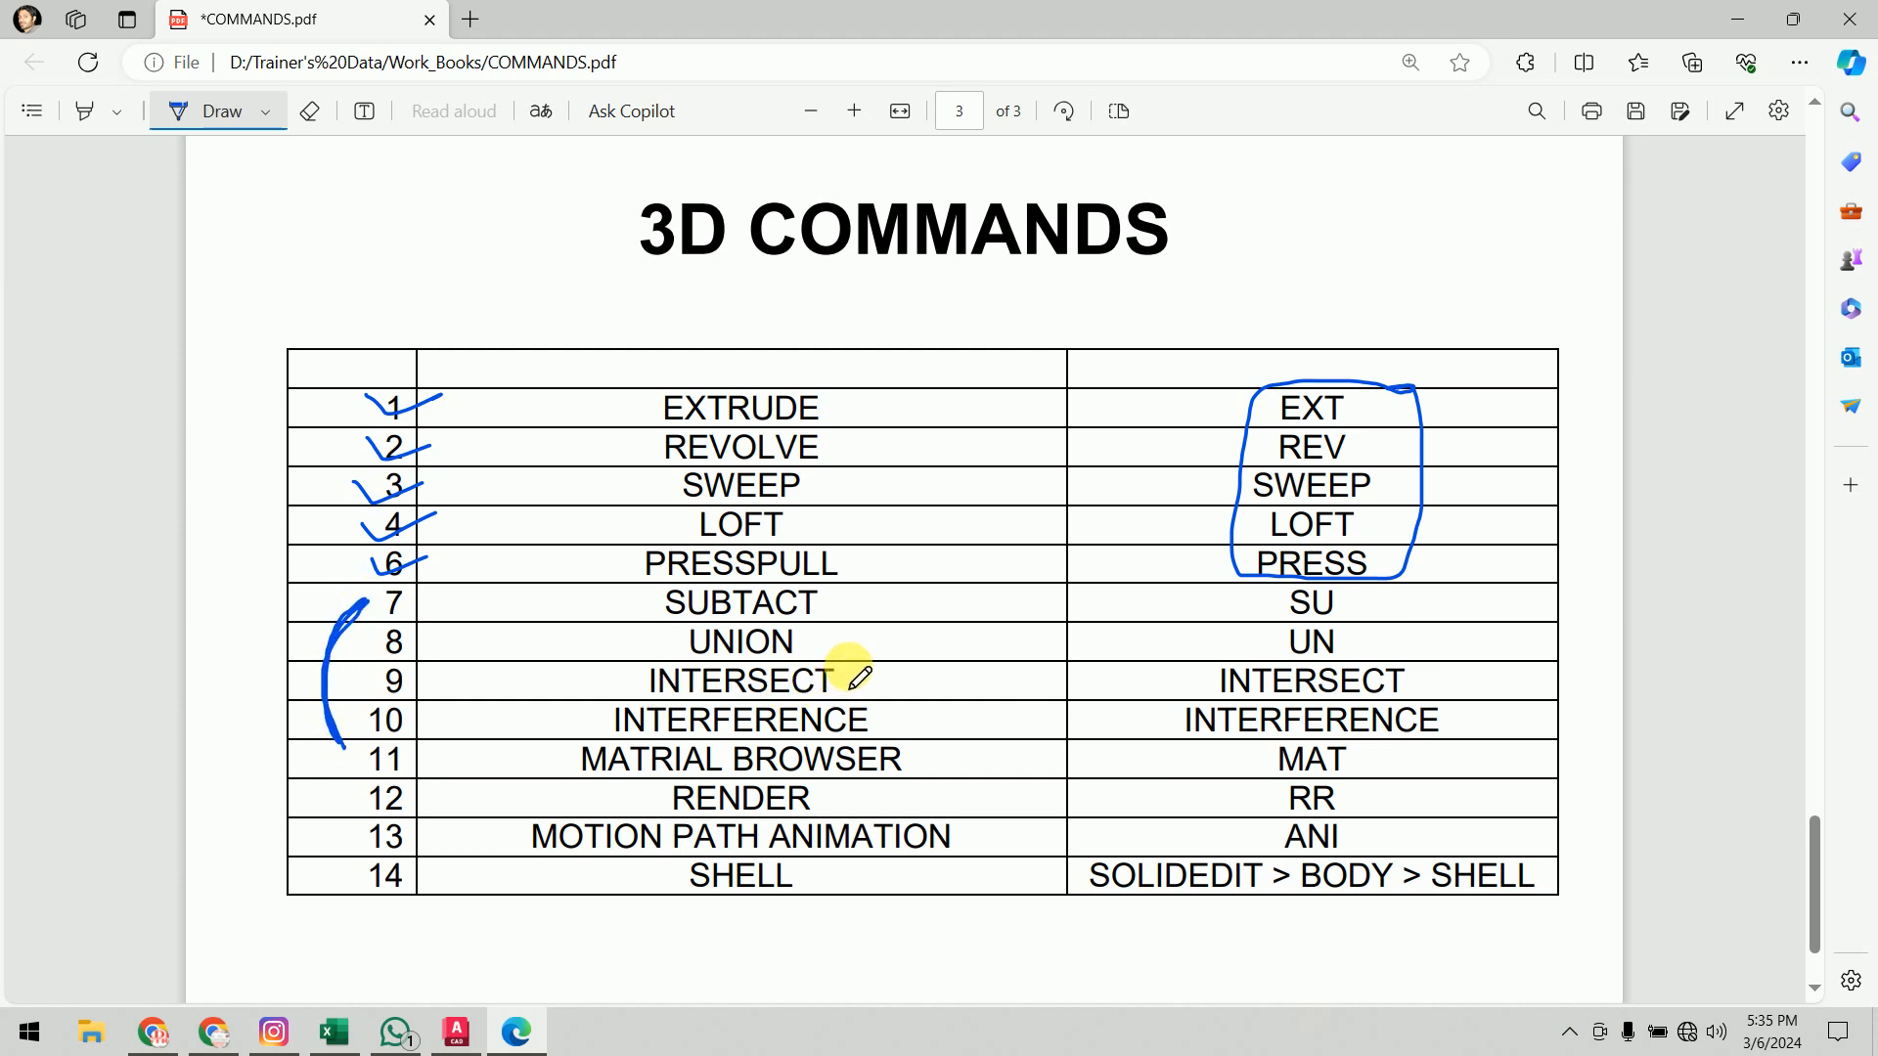
left_click_drag(355, 862, 364, 907)
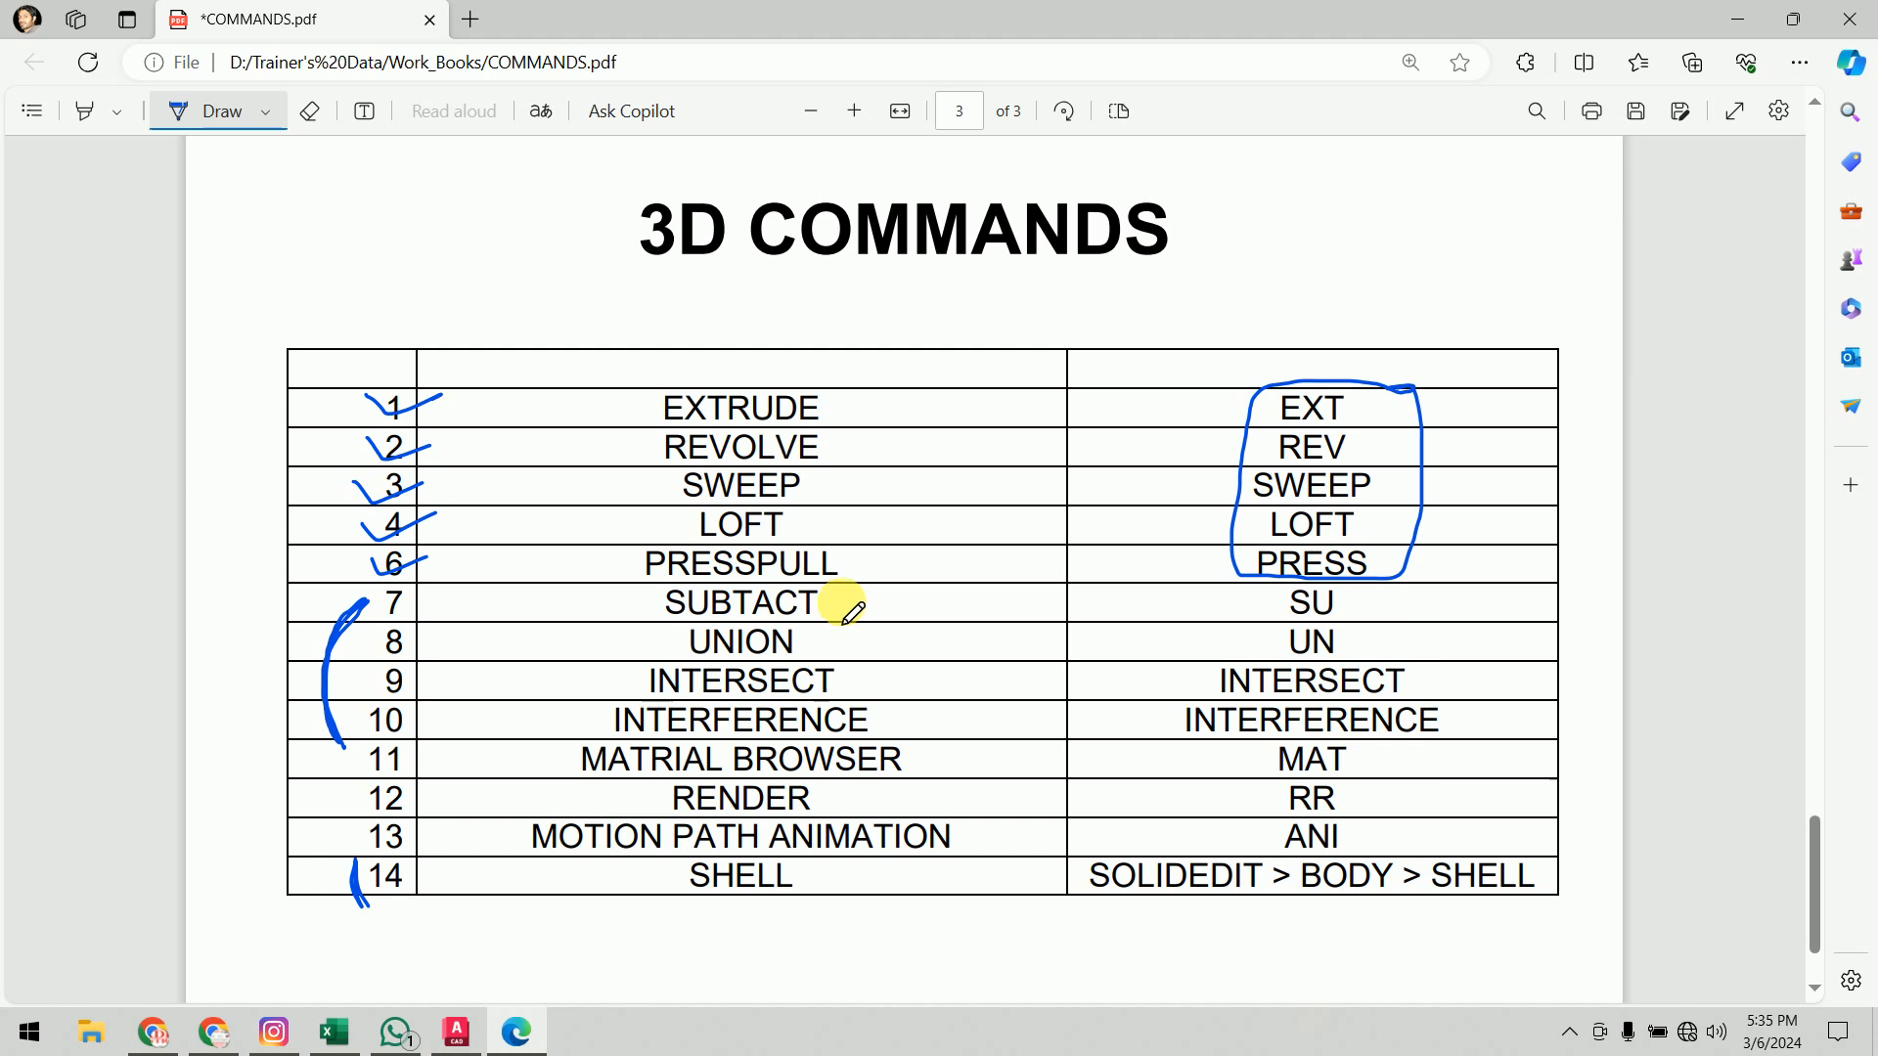
mouse_move(1464, 607)
left_mouse_down()
mouse_move(1498, 636)
mouse_move(1500, 737)
left_mouse_up()
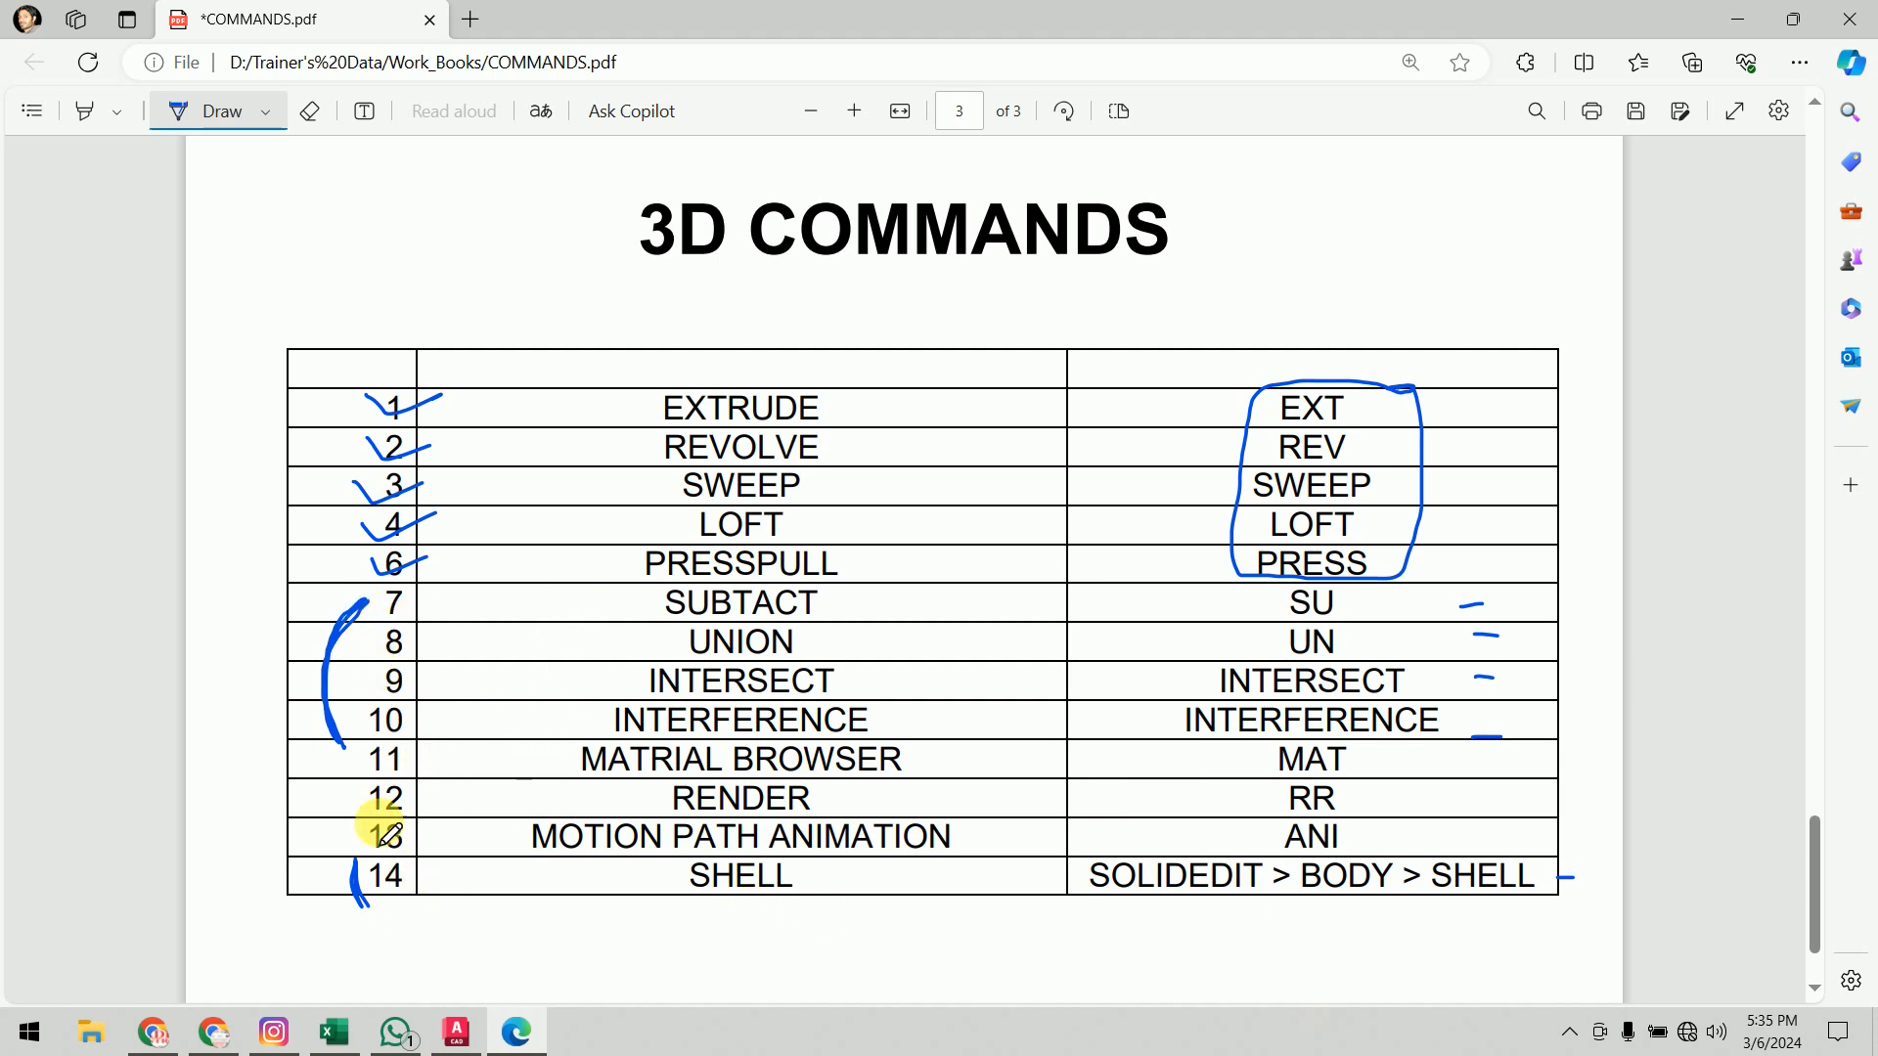
mouse_move(1548, 751)
left_mouse_down()
mouse_move(1592, 778)
mouse_move(1526, 840)
mouse_move(1597, 794)
mouse_move(1539, 752)
mouse_move(1593, 823)
mouse_move(1563, 809)
mouse_move(1547, 759)
mouse_move(1572, 796)
mouse_move(1550, 829)
left_mouse_up()
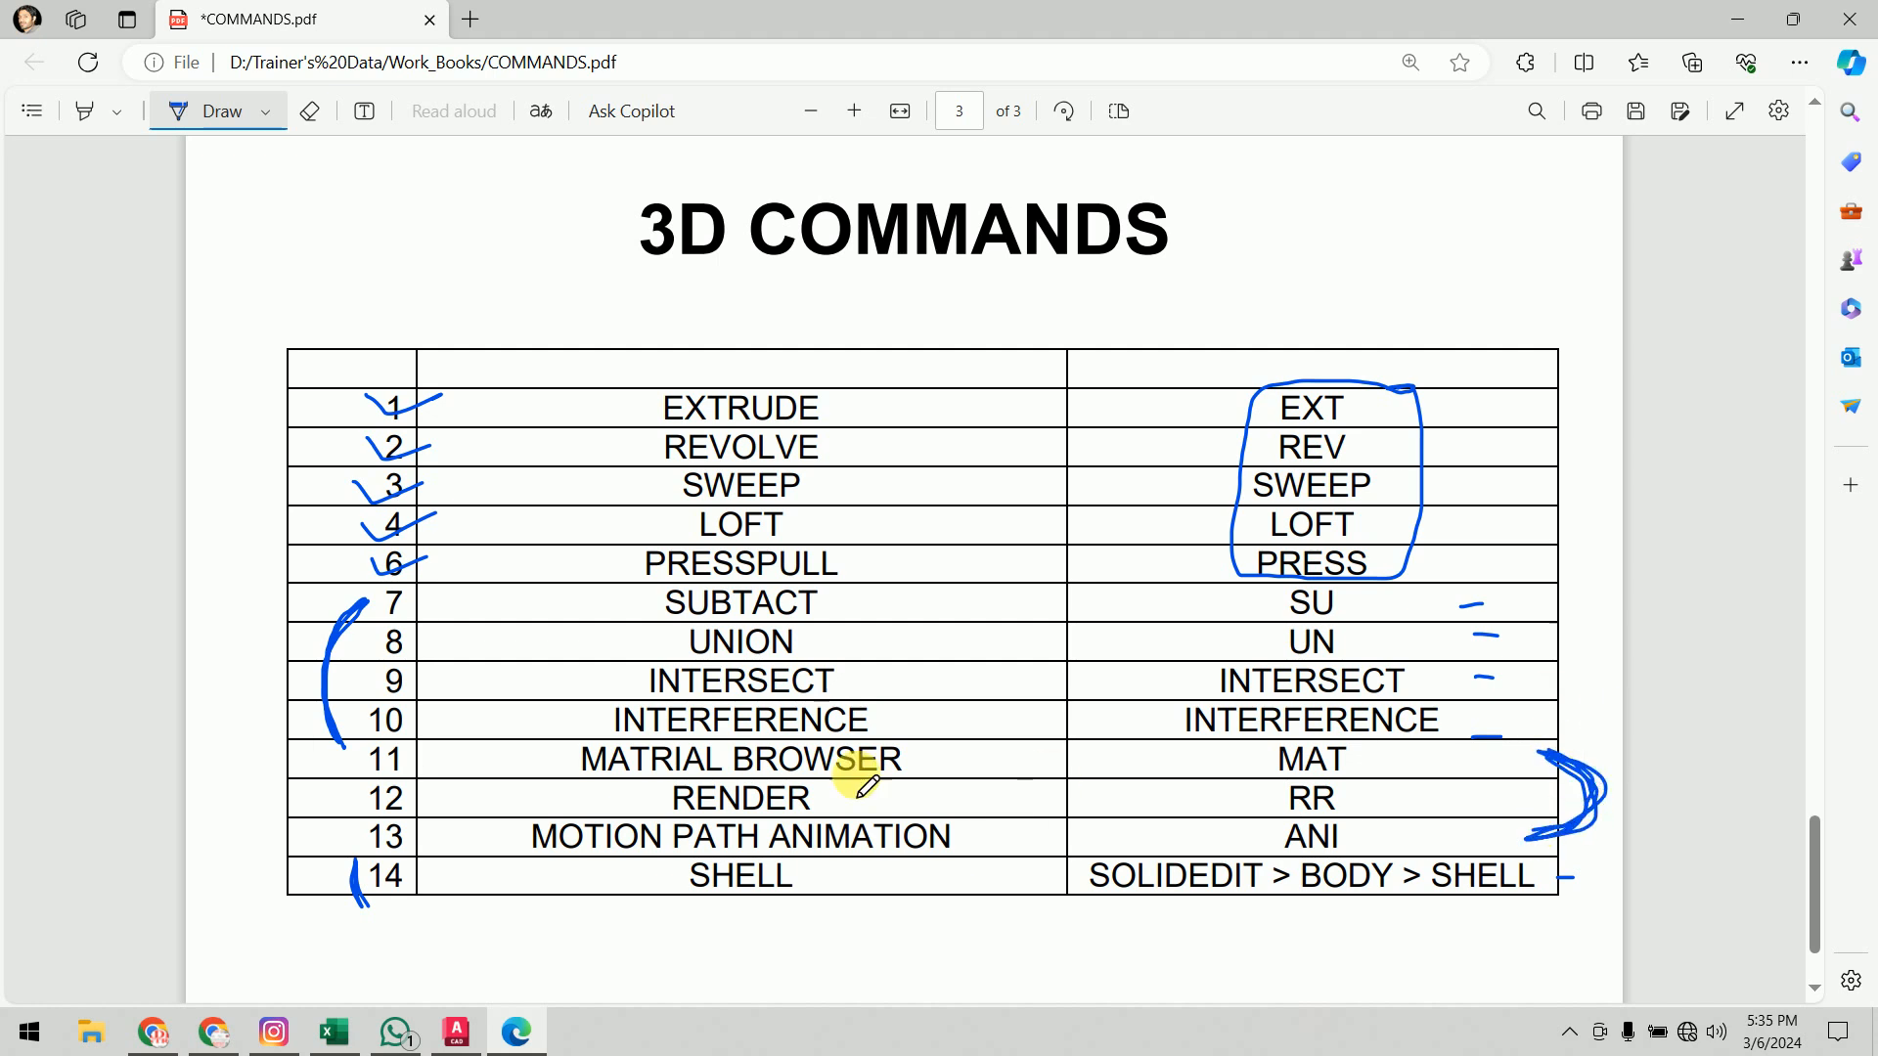
Step: Switch to AutoCAD and start a new drawing
left_click(456, 1032)
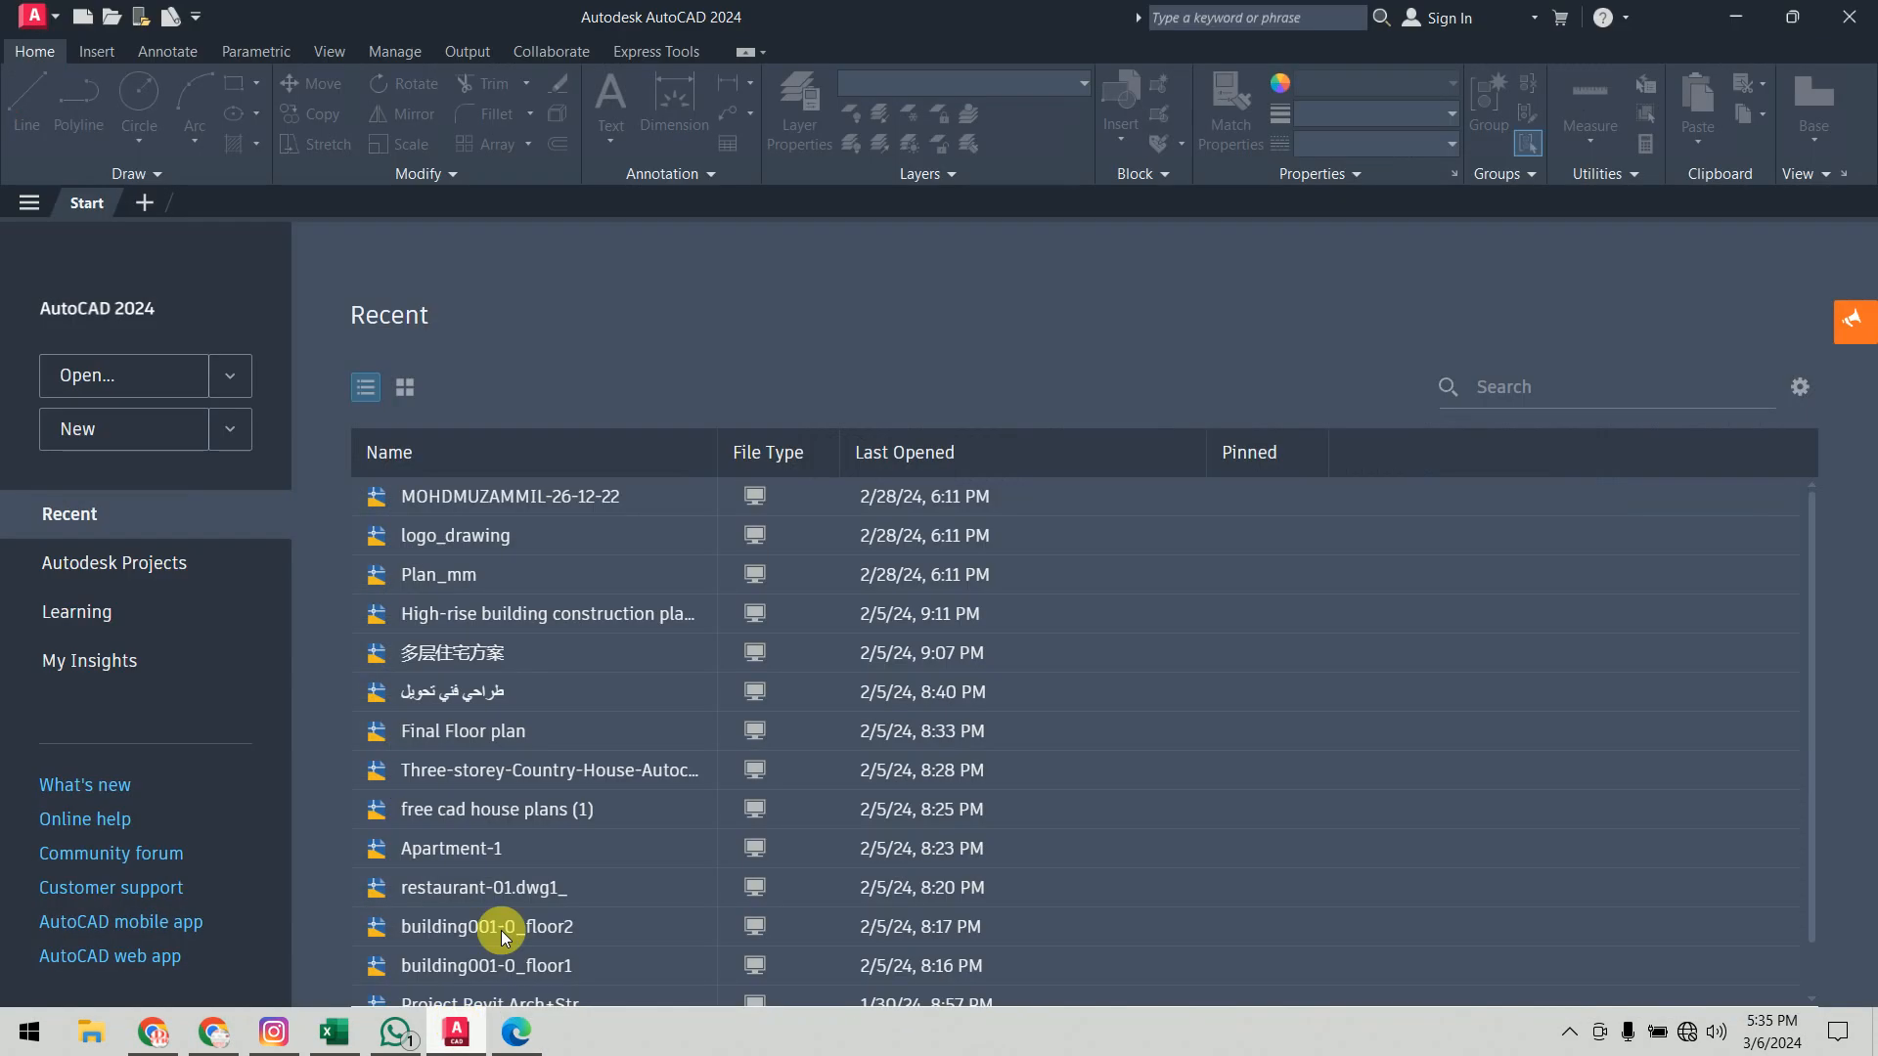
left_click(176, 428)
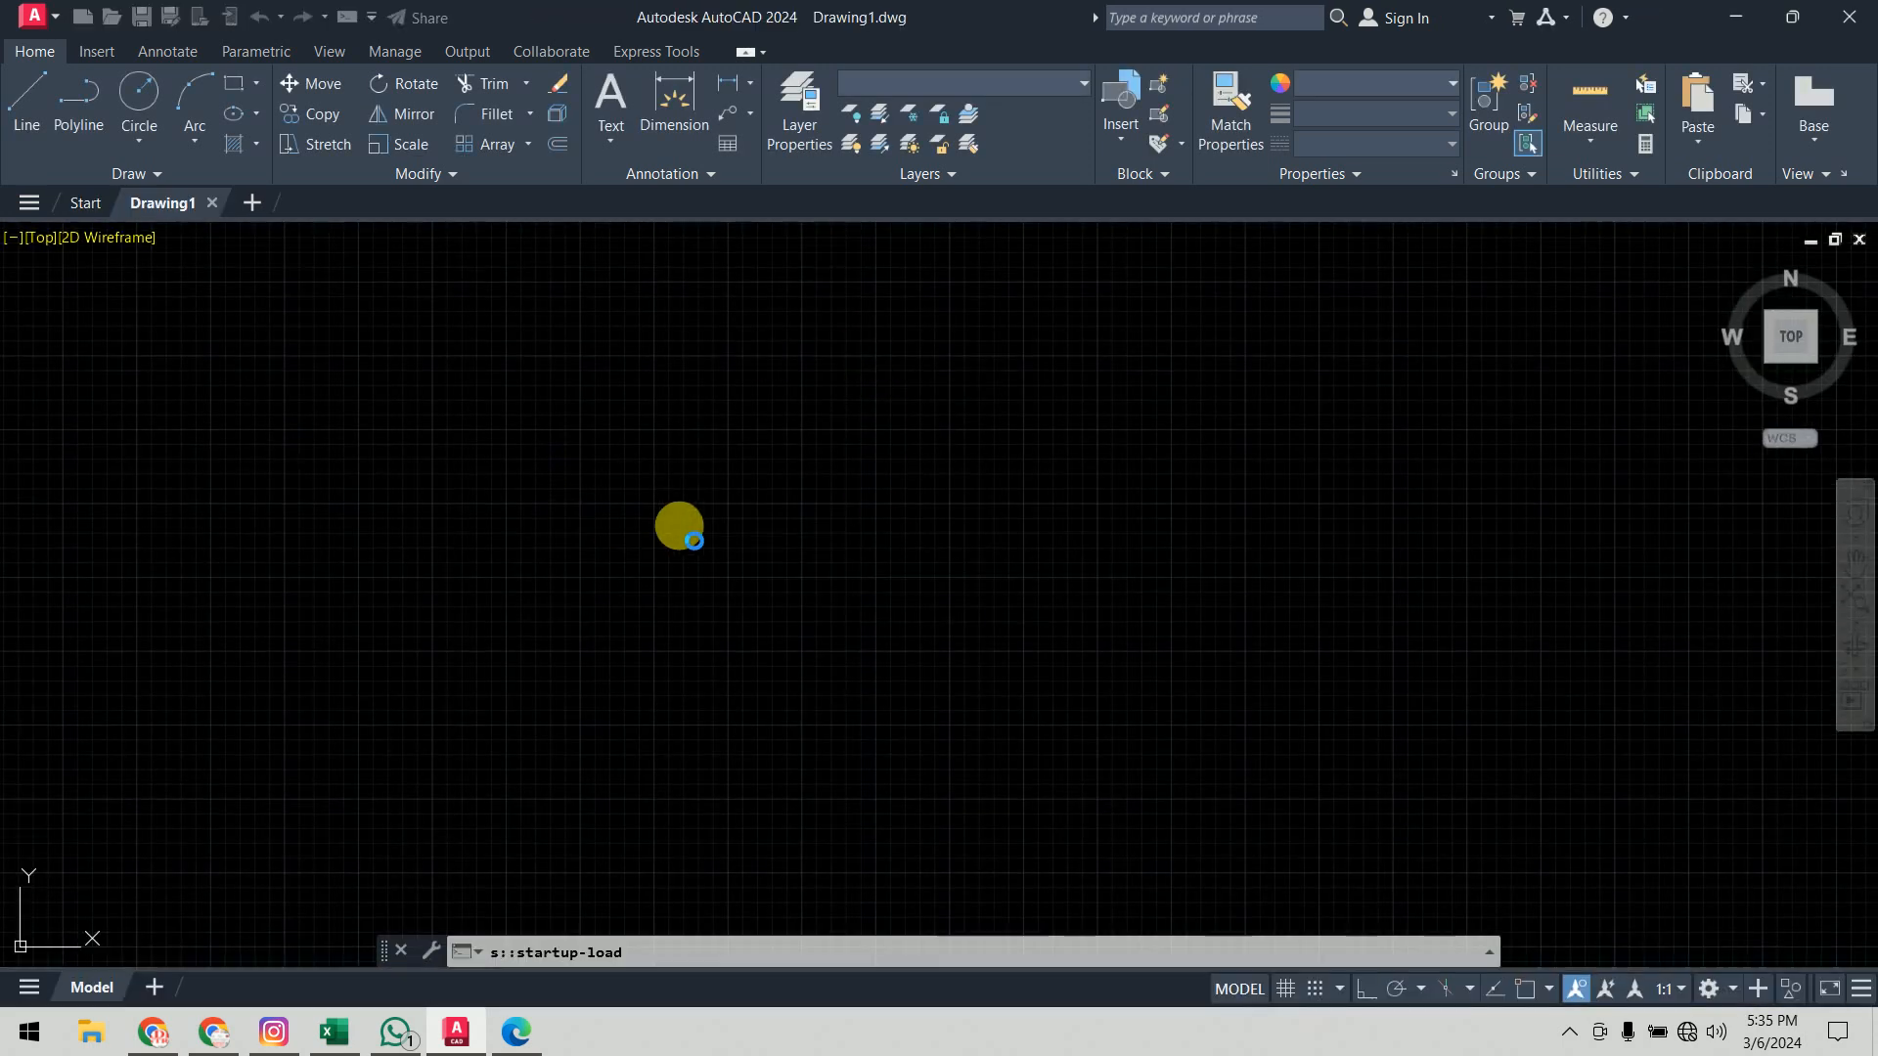
key("F7")
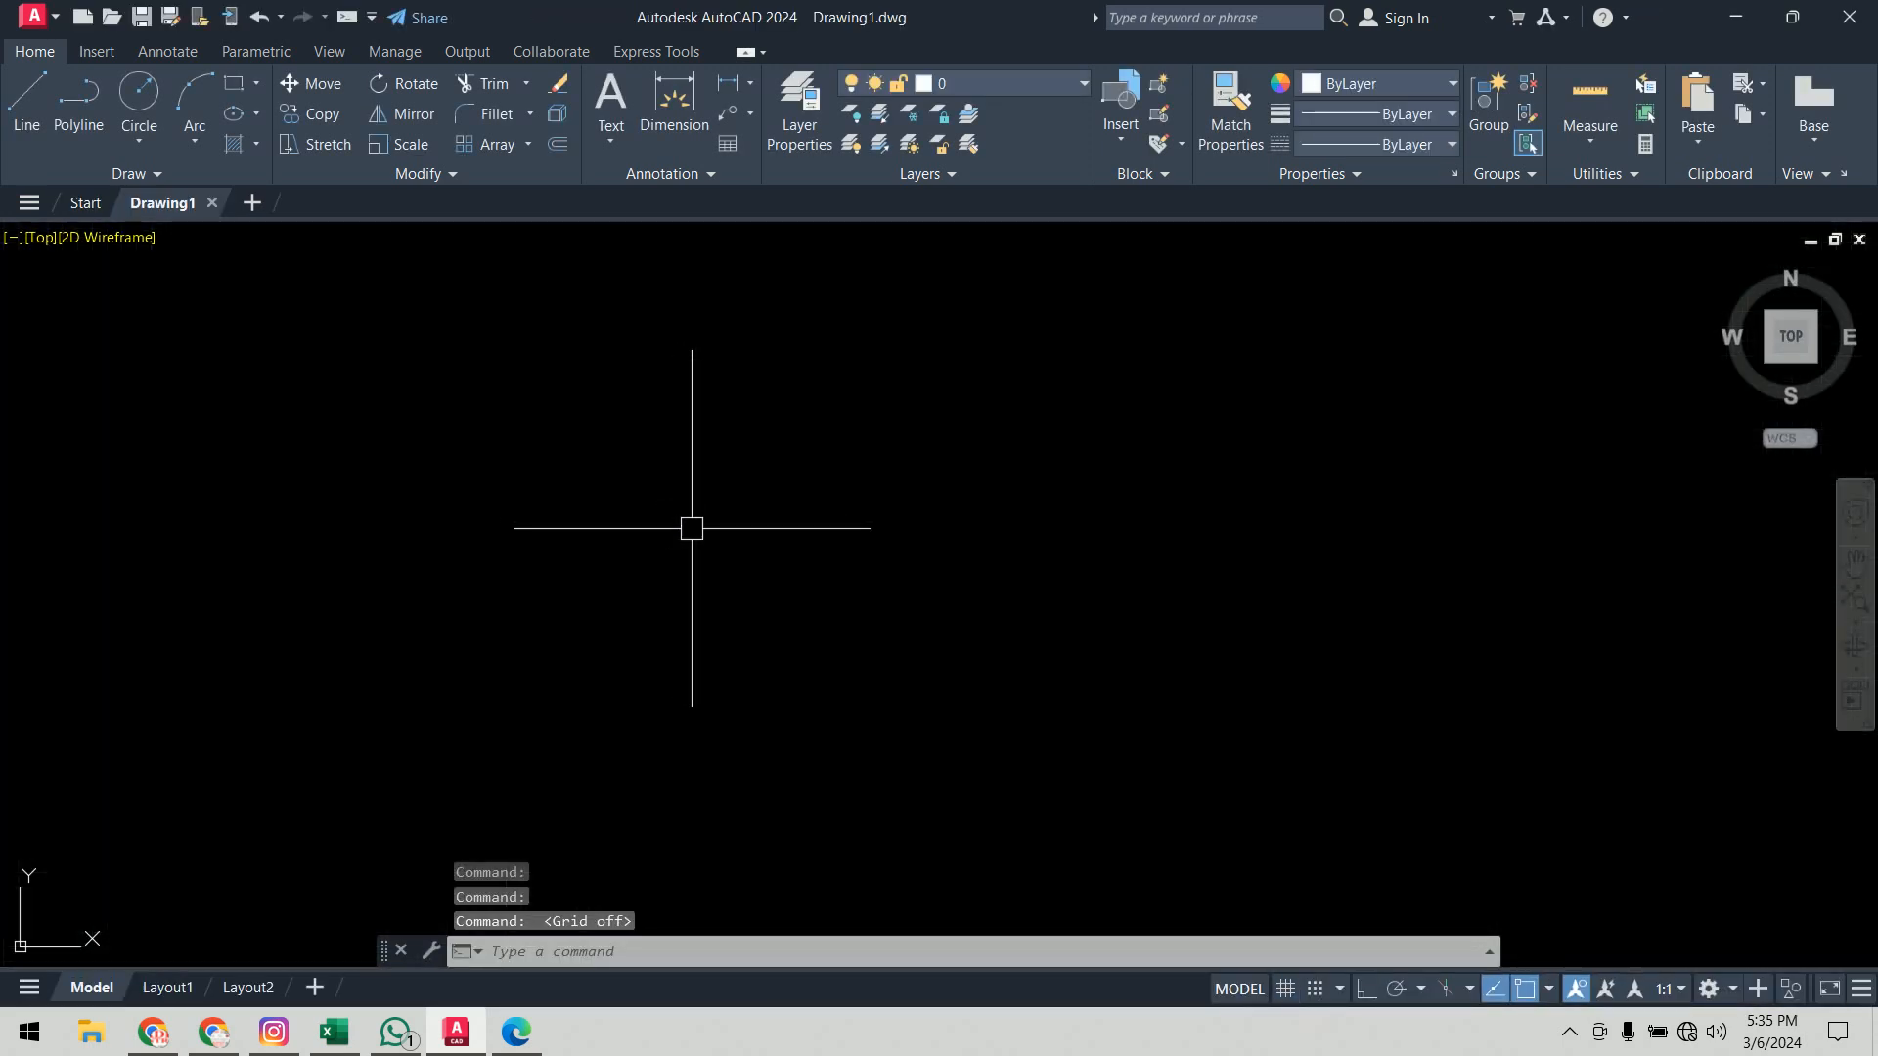
type("u")
key("Return")
key("Escape")
key("Escape")
Step: Set the drawing's length unit precision to 0.00 and turn off the grid
type("un")
key("Return")
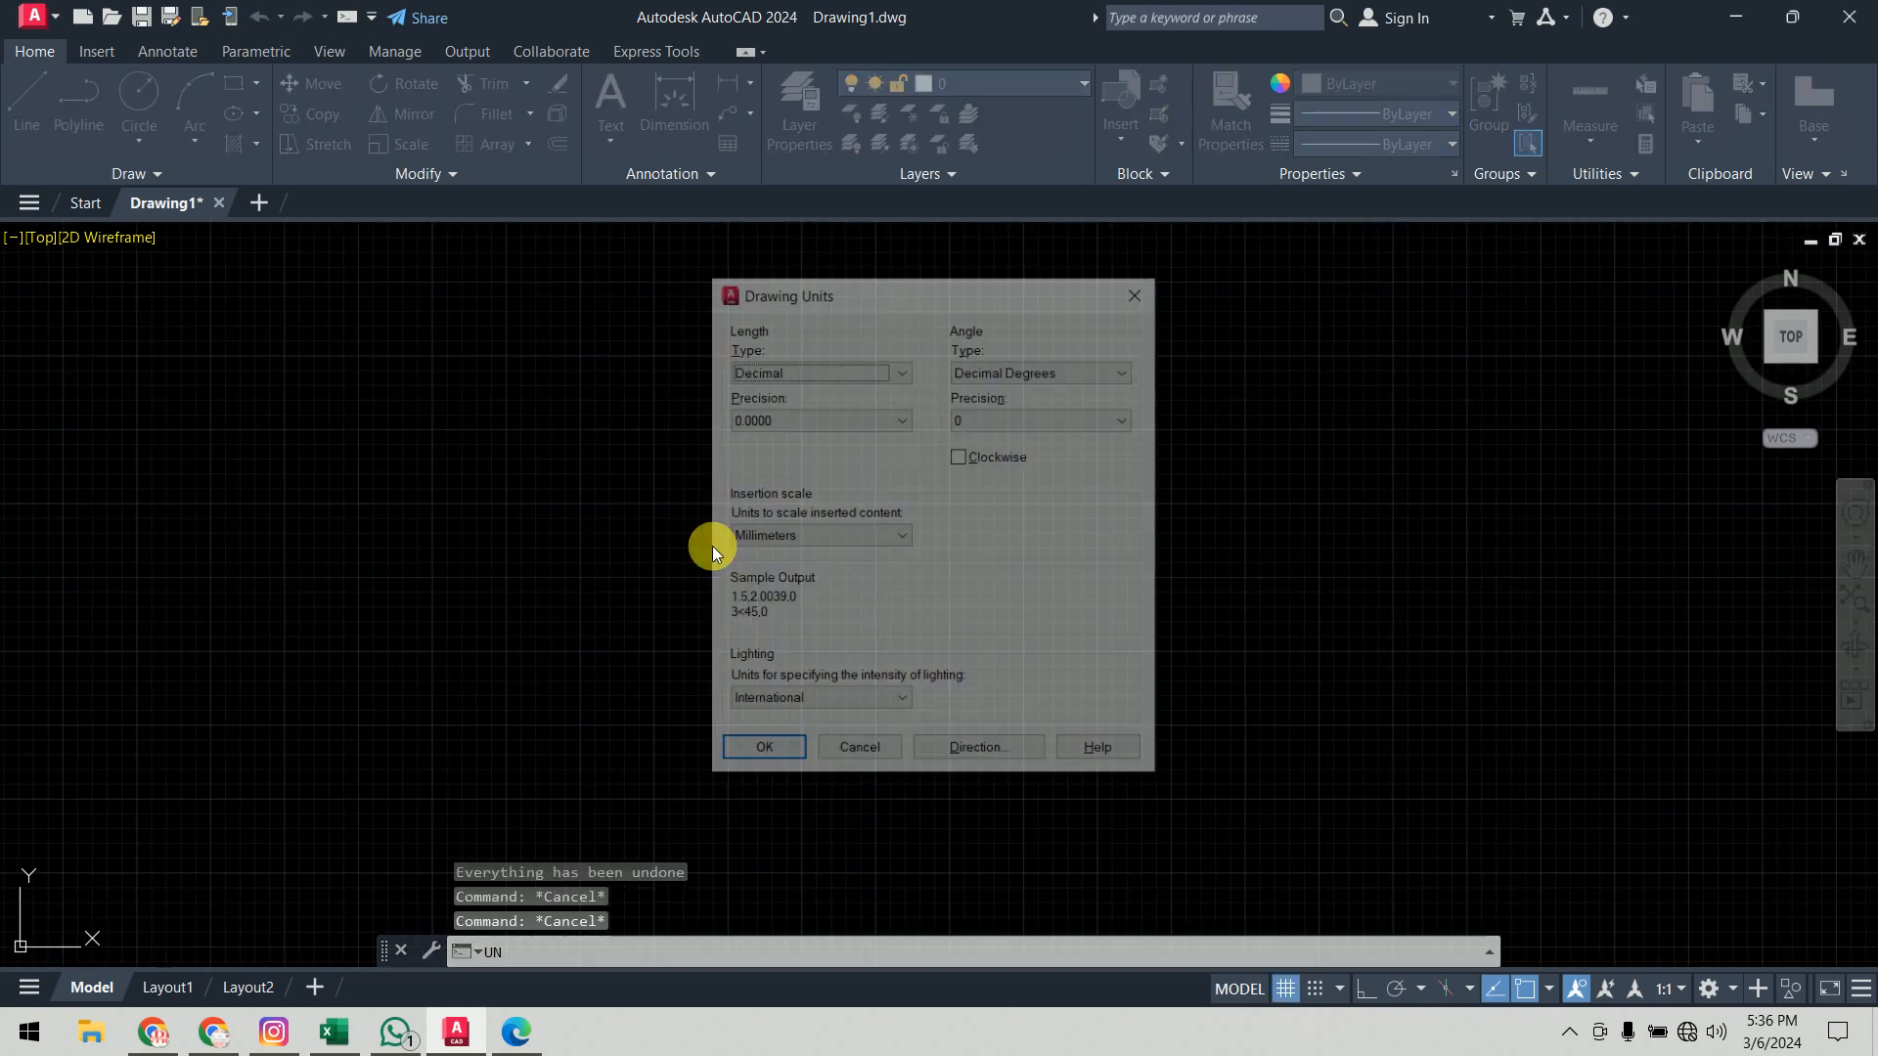
left_click(816, 425)
left_click(807, 478)
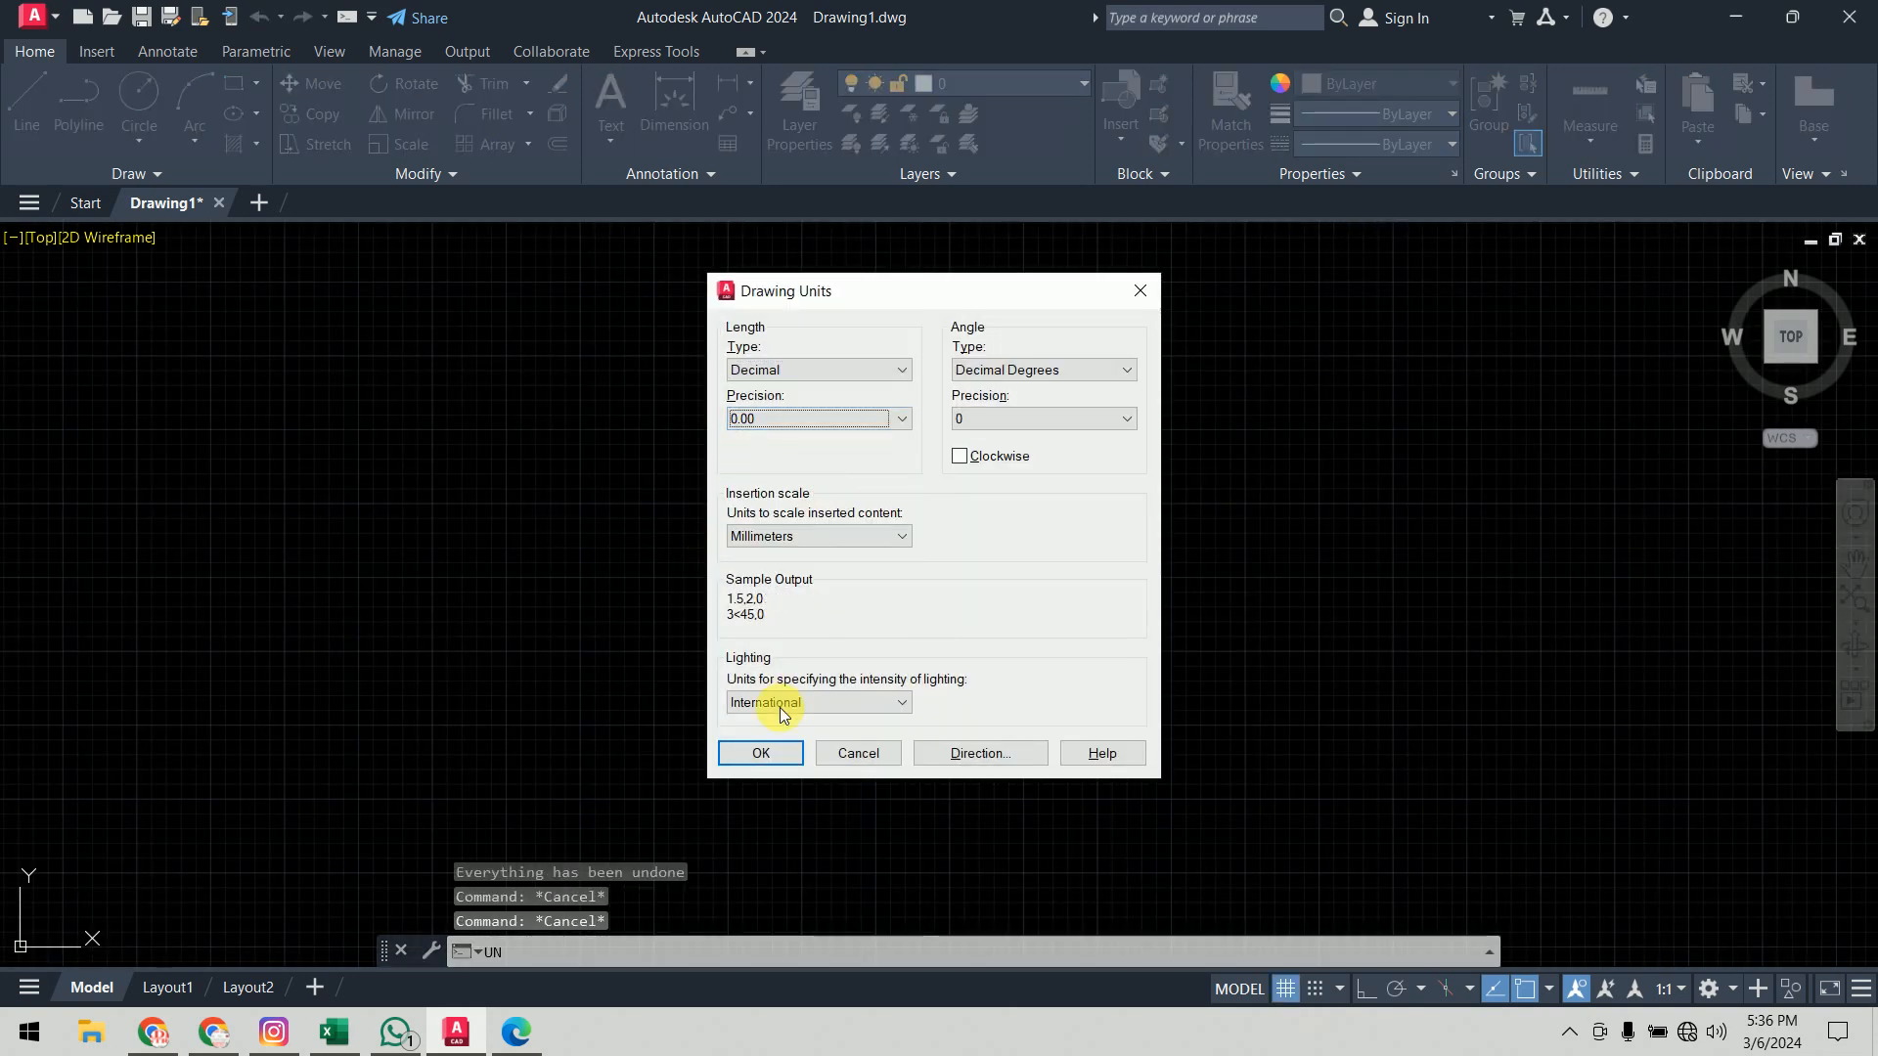
left_click(771, 755)
key("F7")
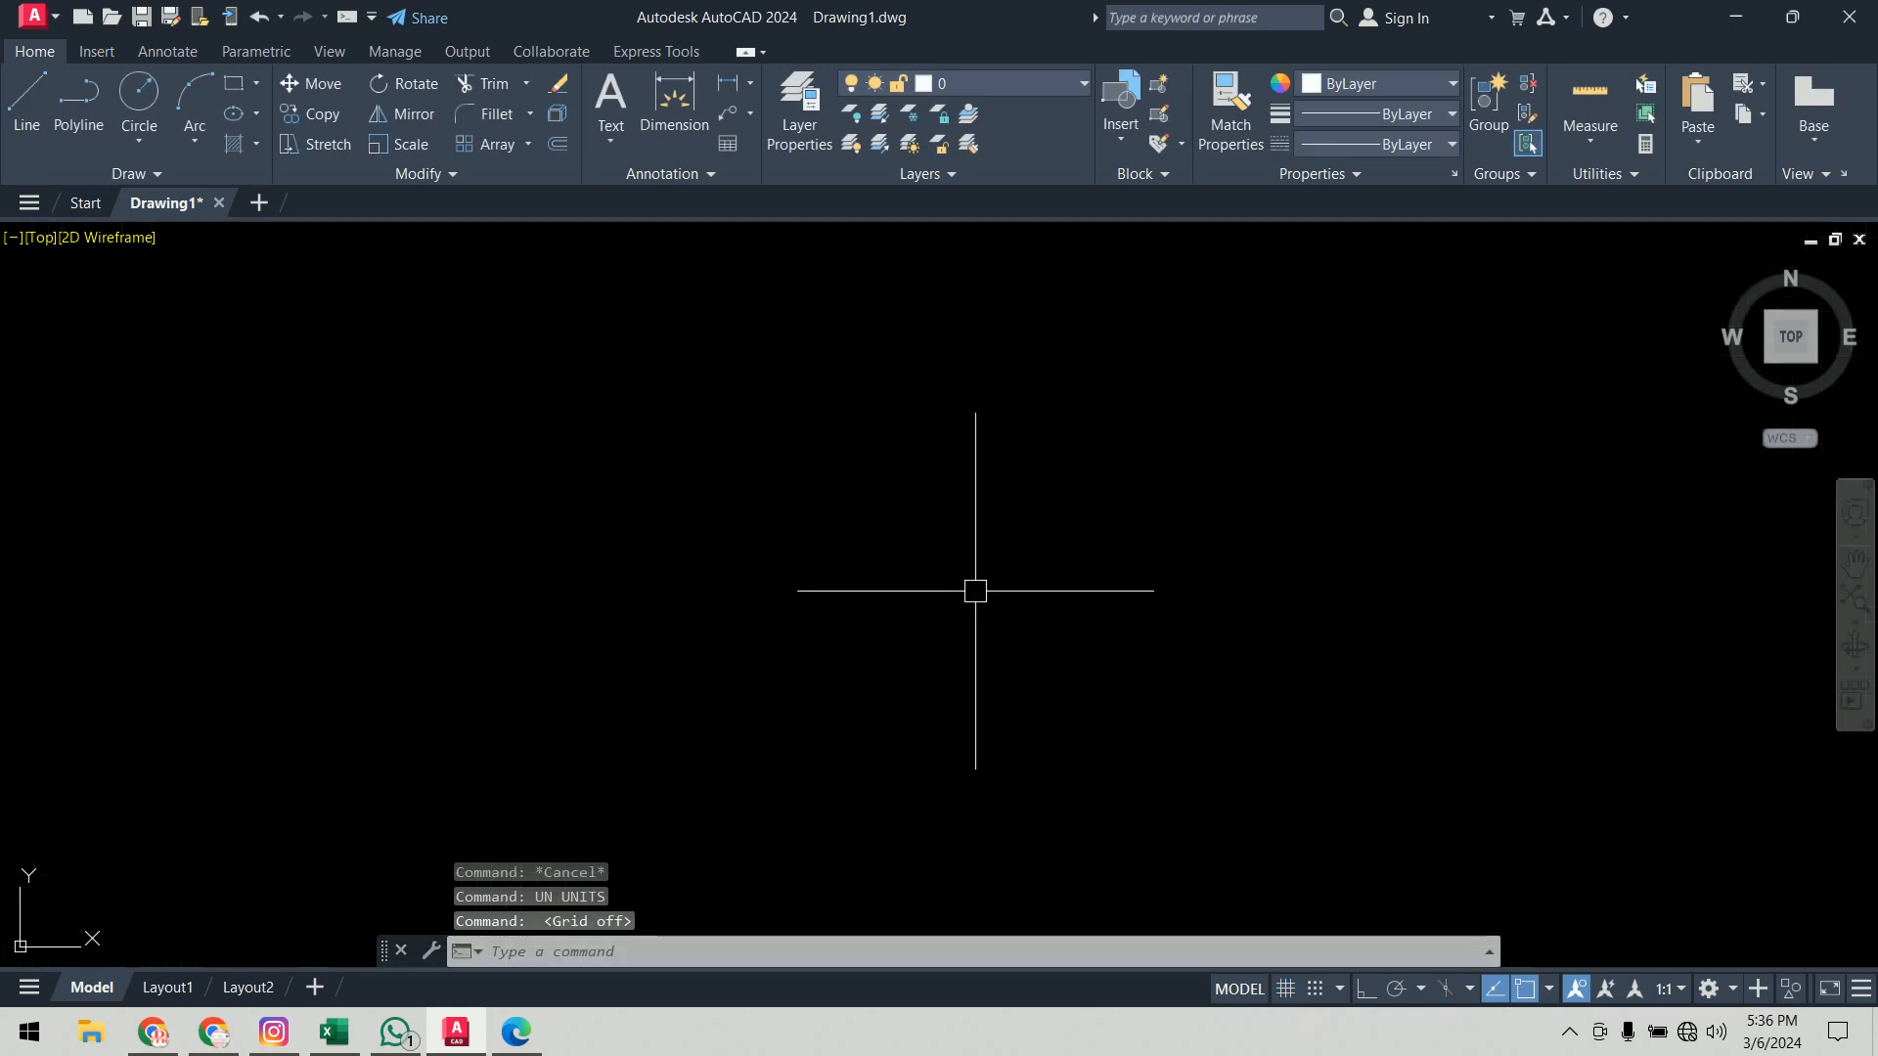
Step: Switch the workspace to 3D Modeling and close the Activity Insights palette
left_click(1709, 989)
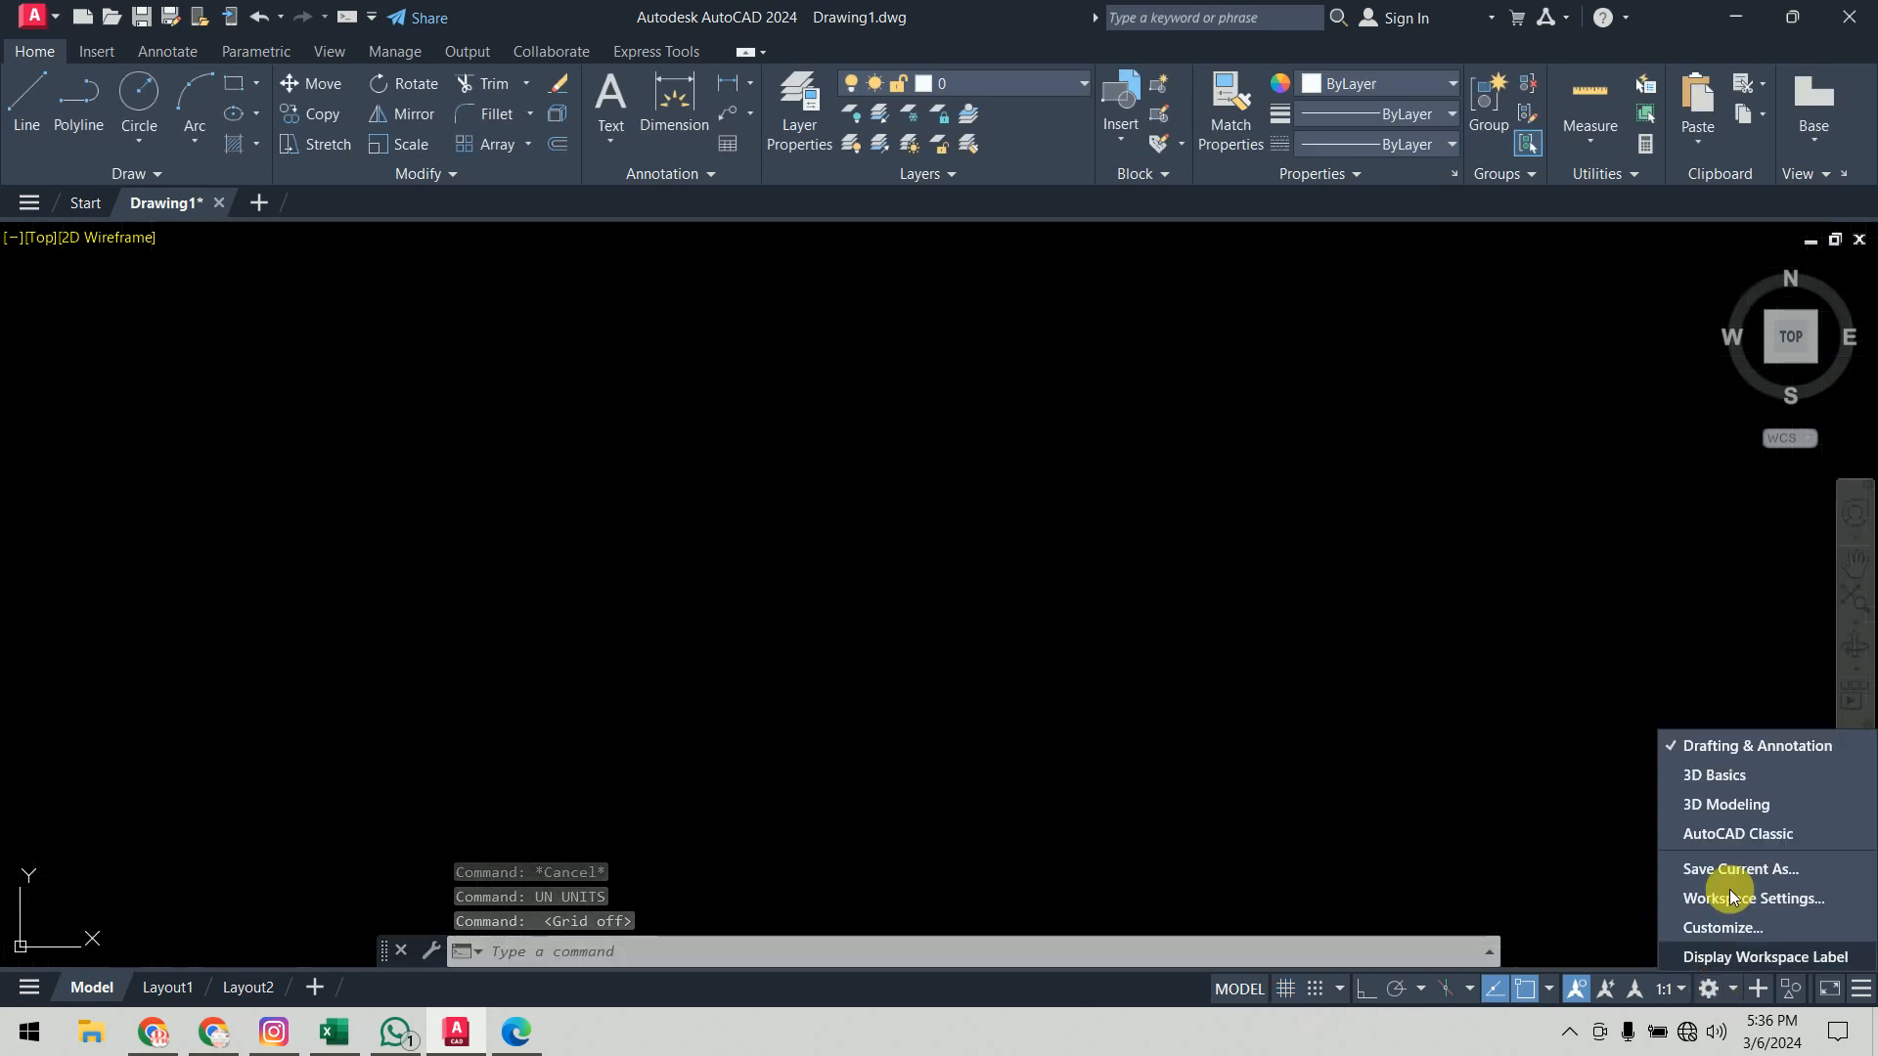
left_click(1725, 777)
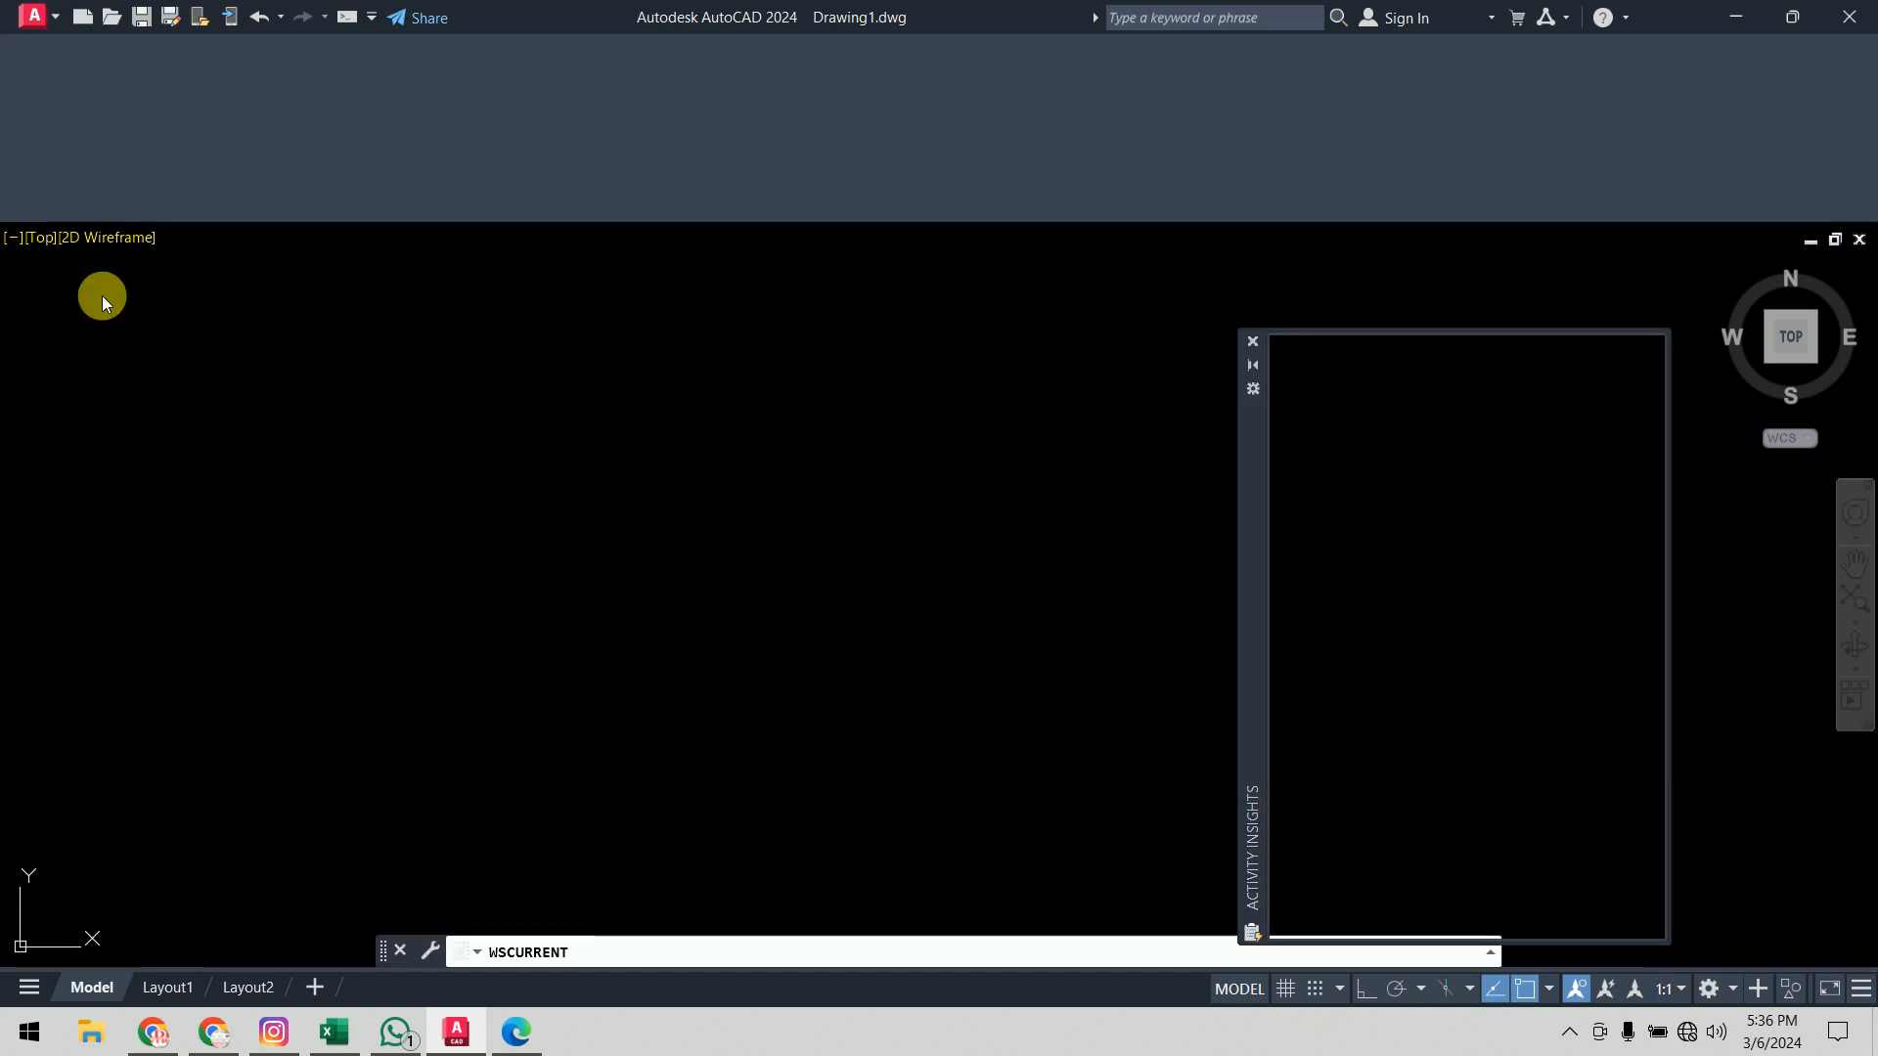
left_click(1252, 341)
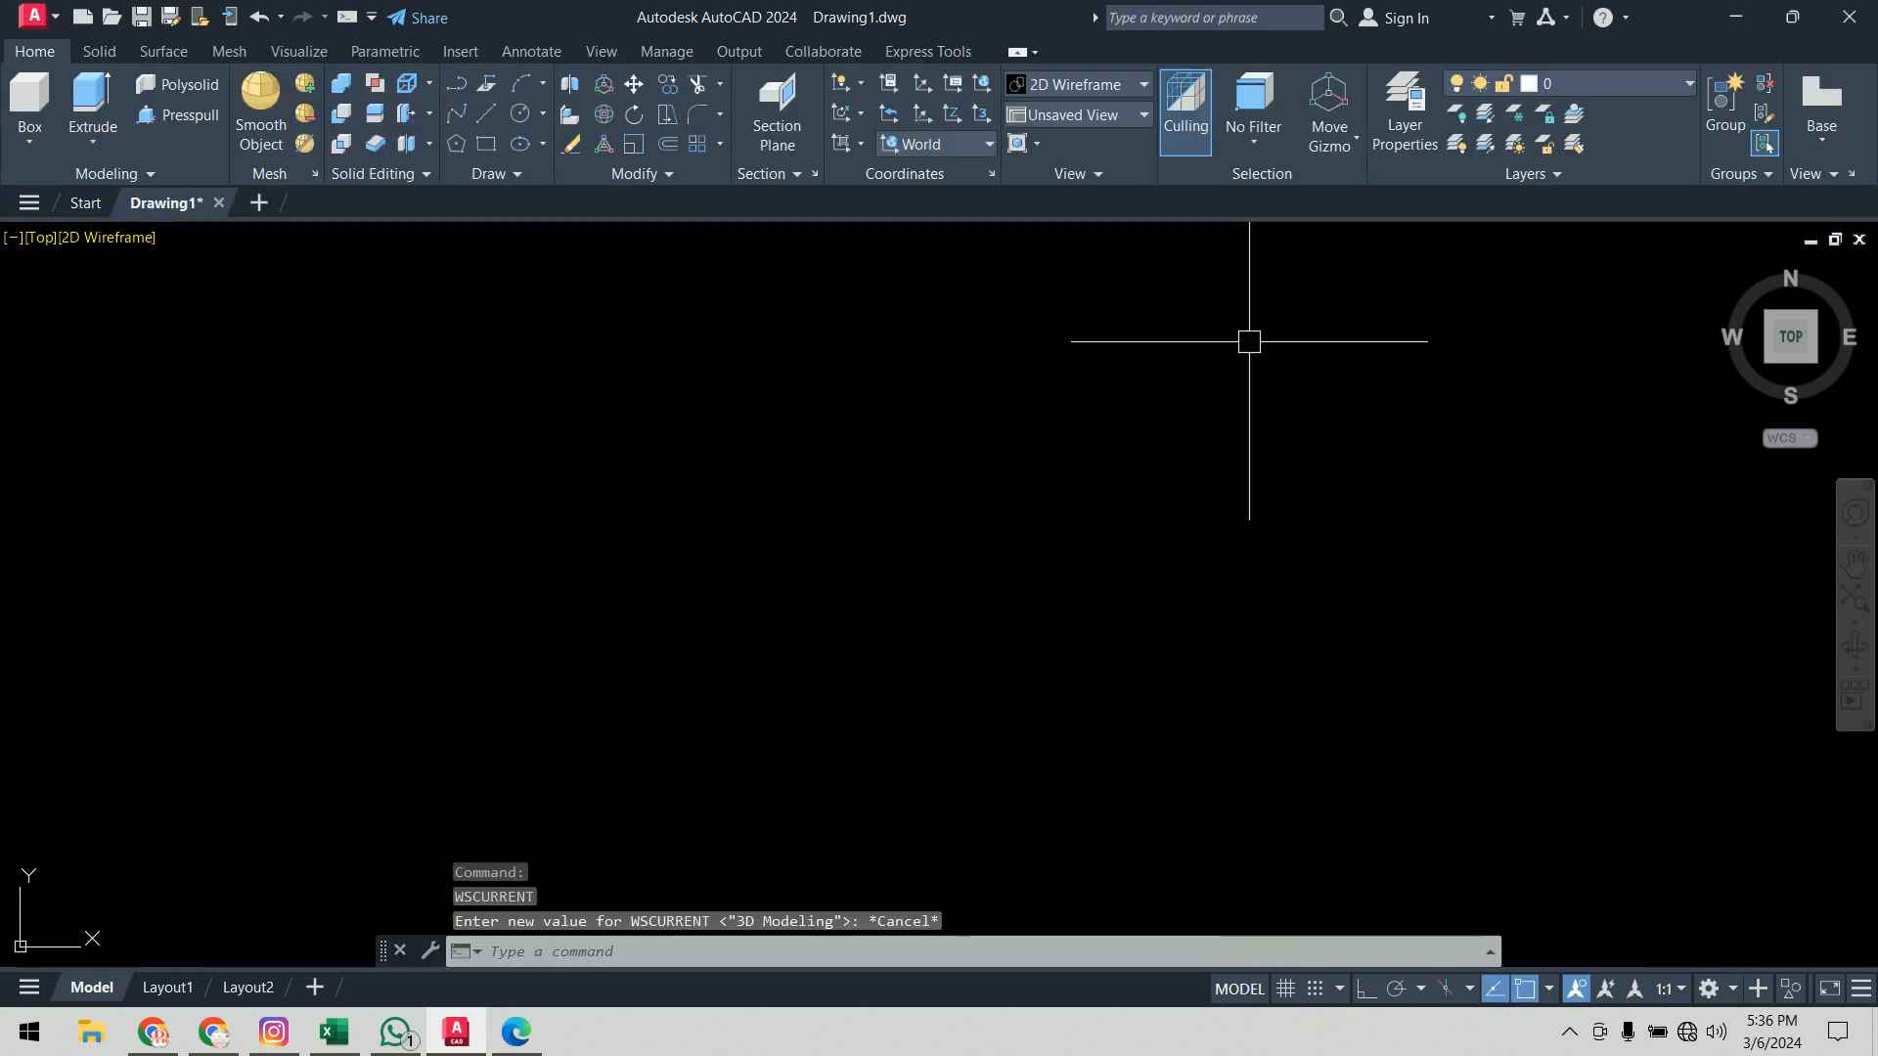
Step: Switch to File Explorer and open the Mechanical Workbook folder inside Work_Books
left_click(467, 1045)
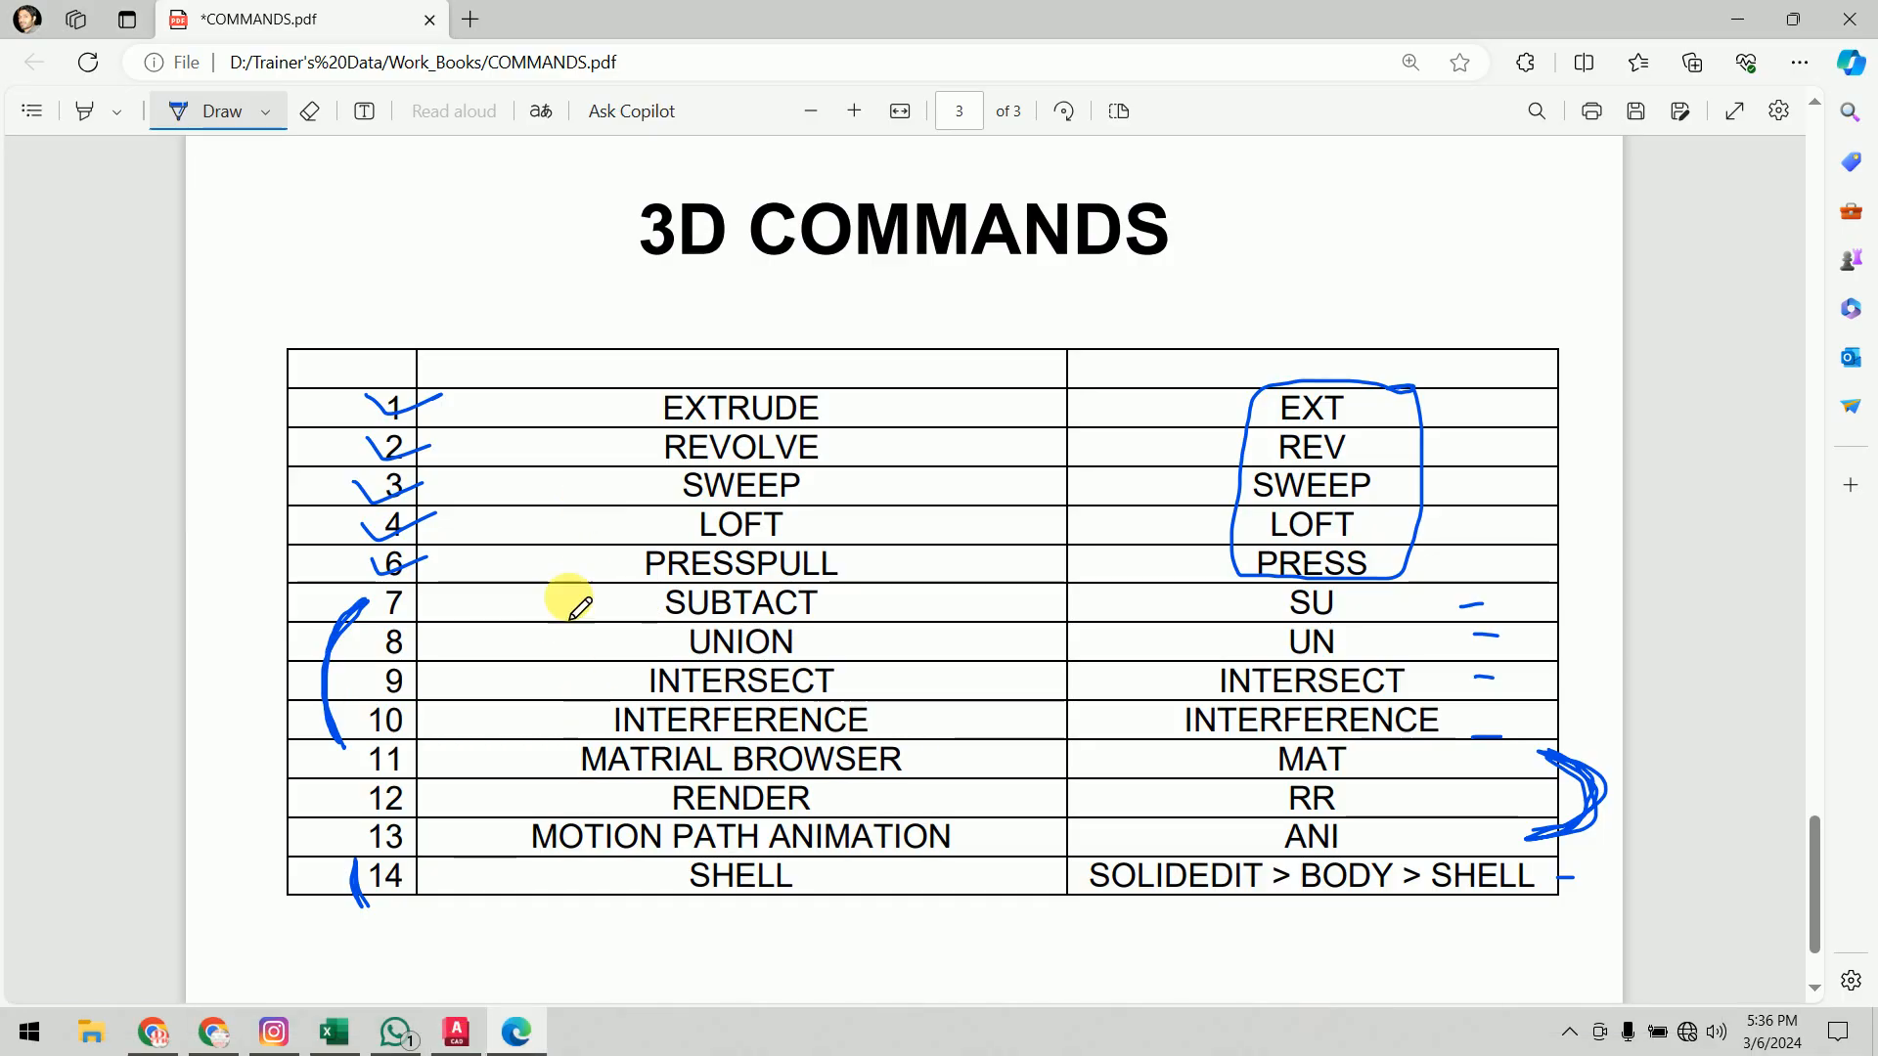
left_click(92, 1037)
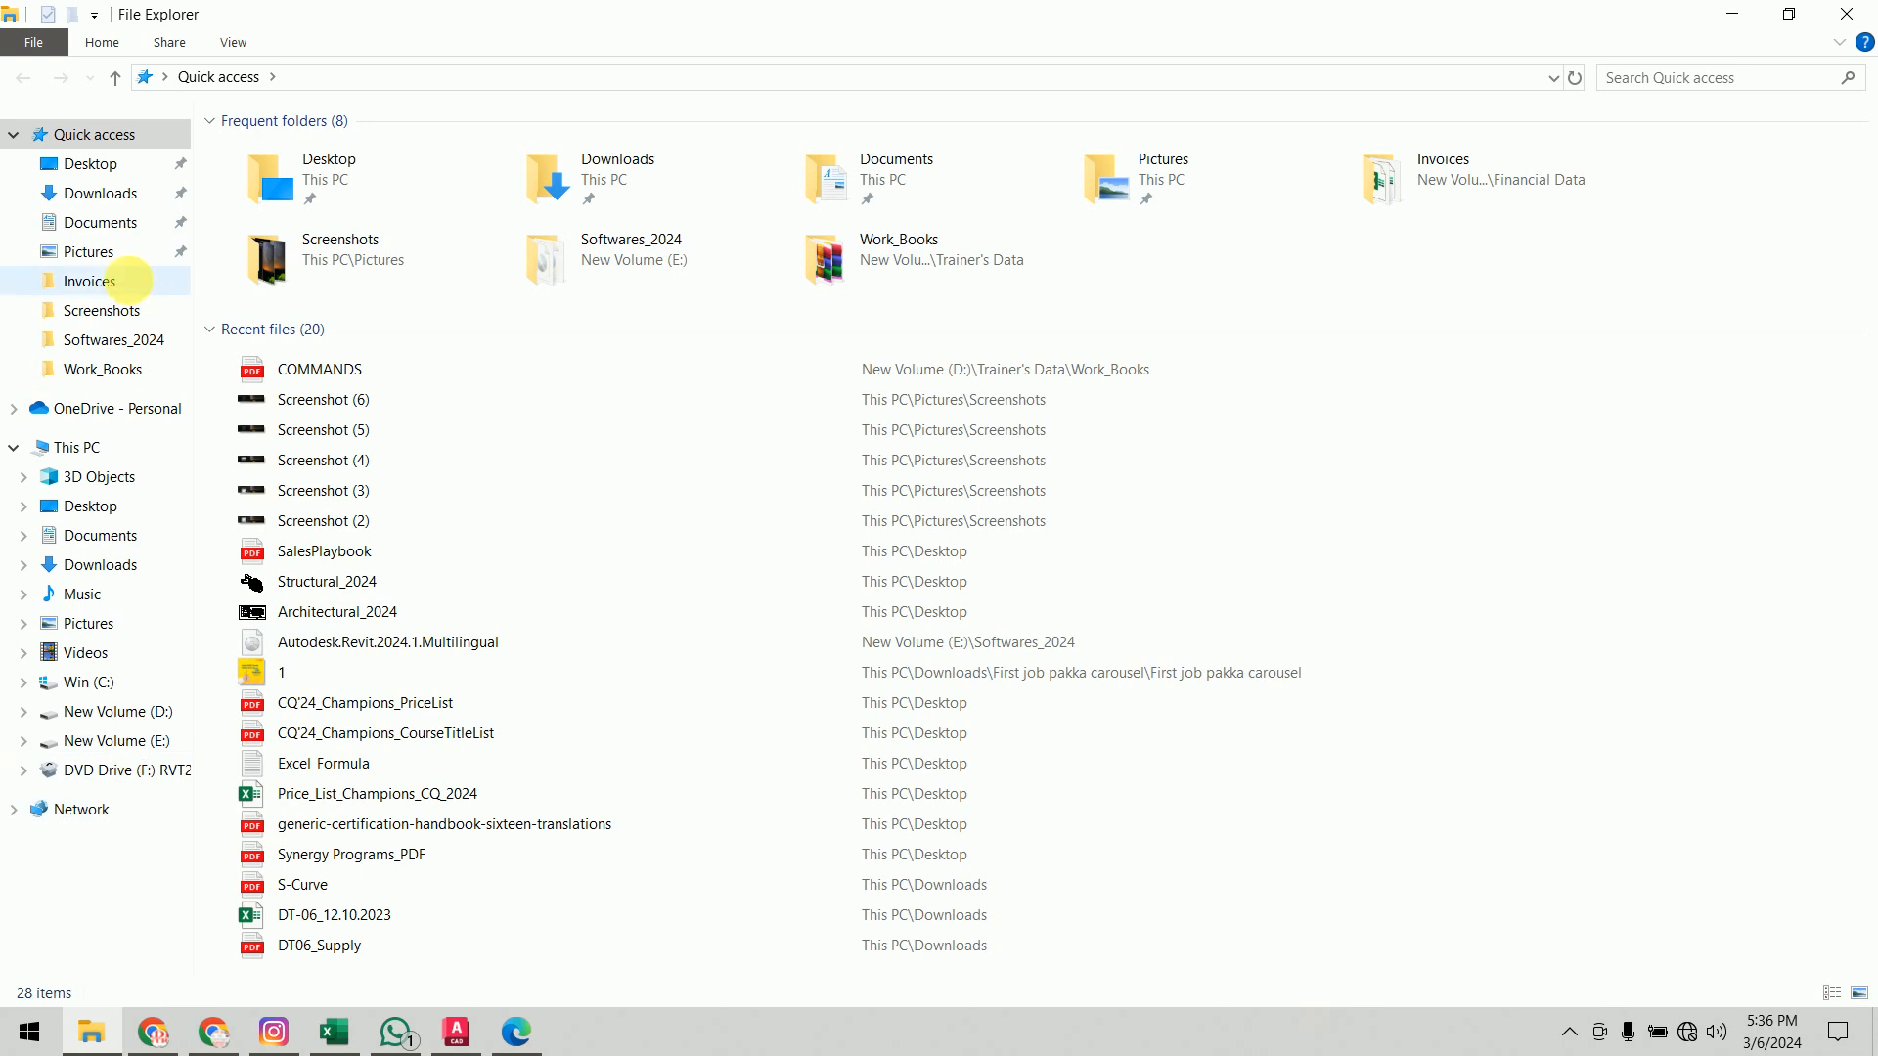
left_click(96, 369)
left_click(332, 261)
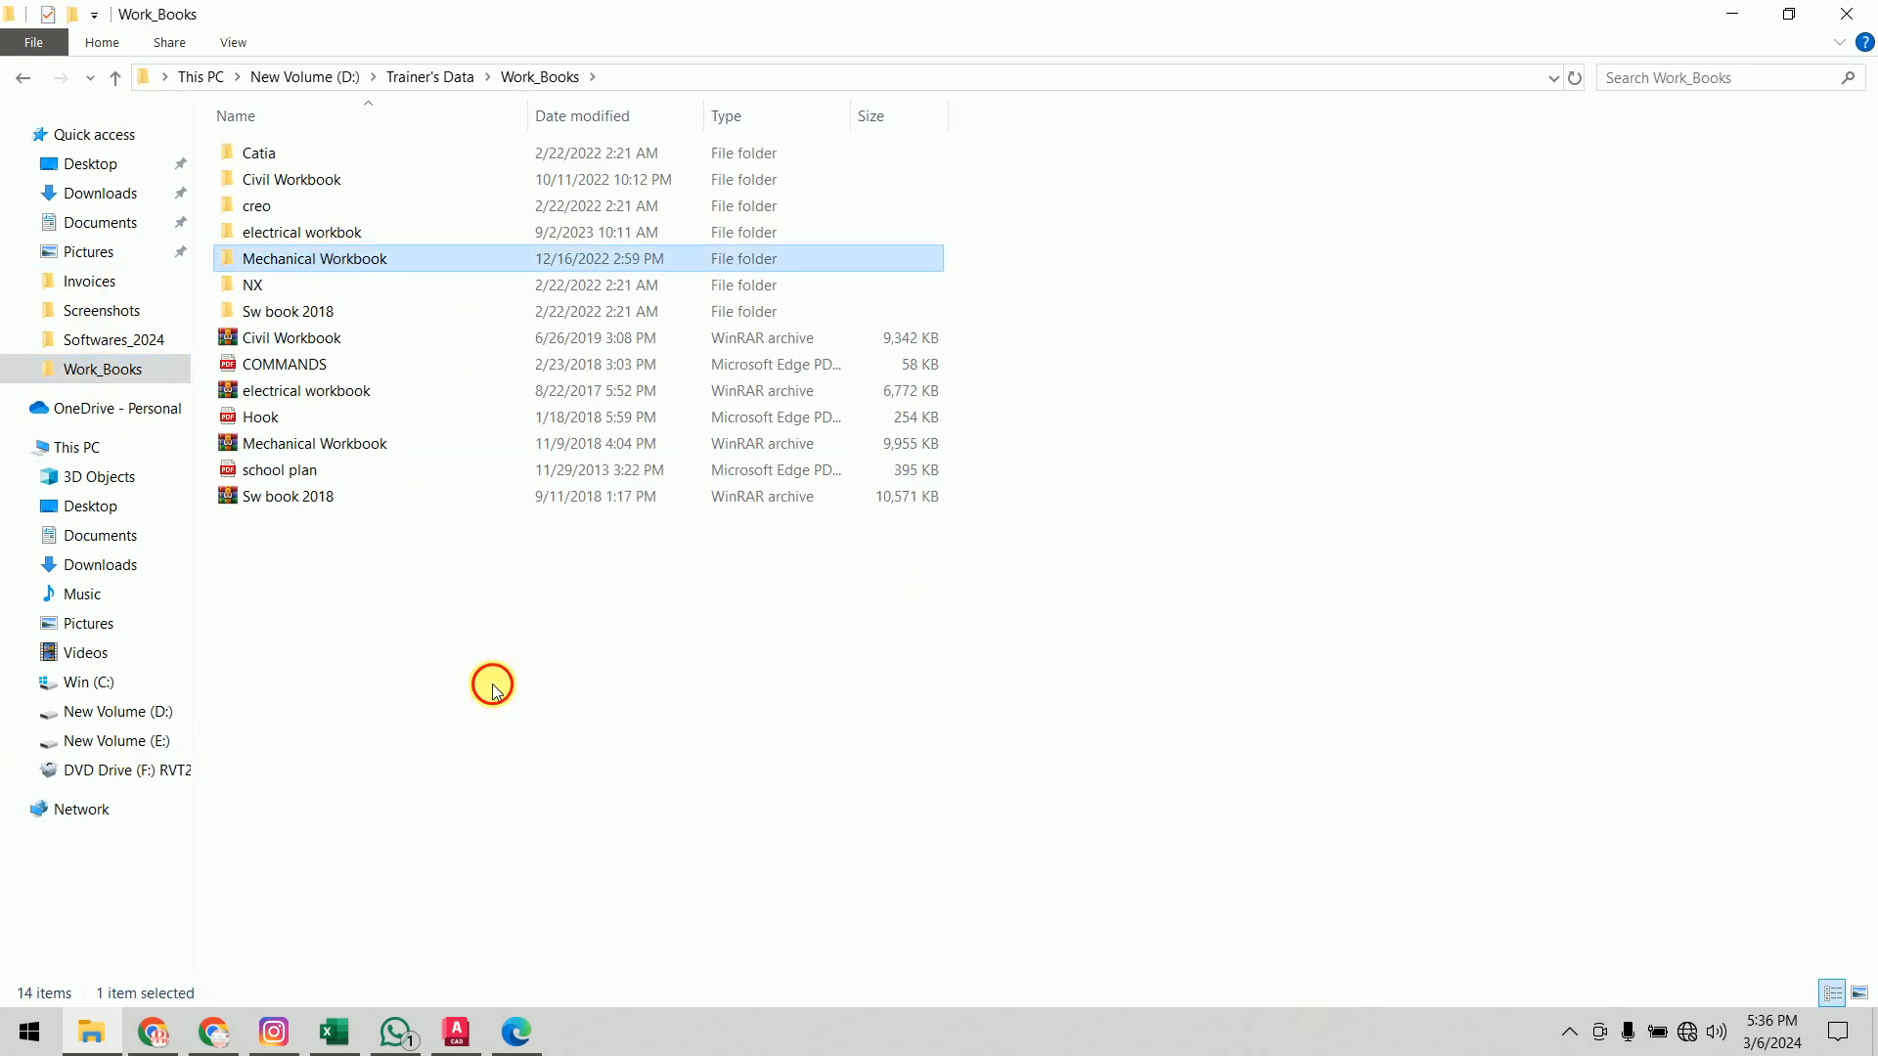
double_click(354, 262)
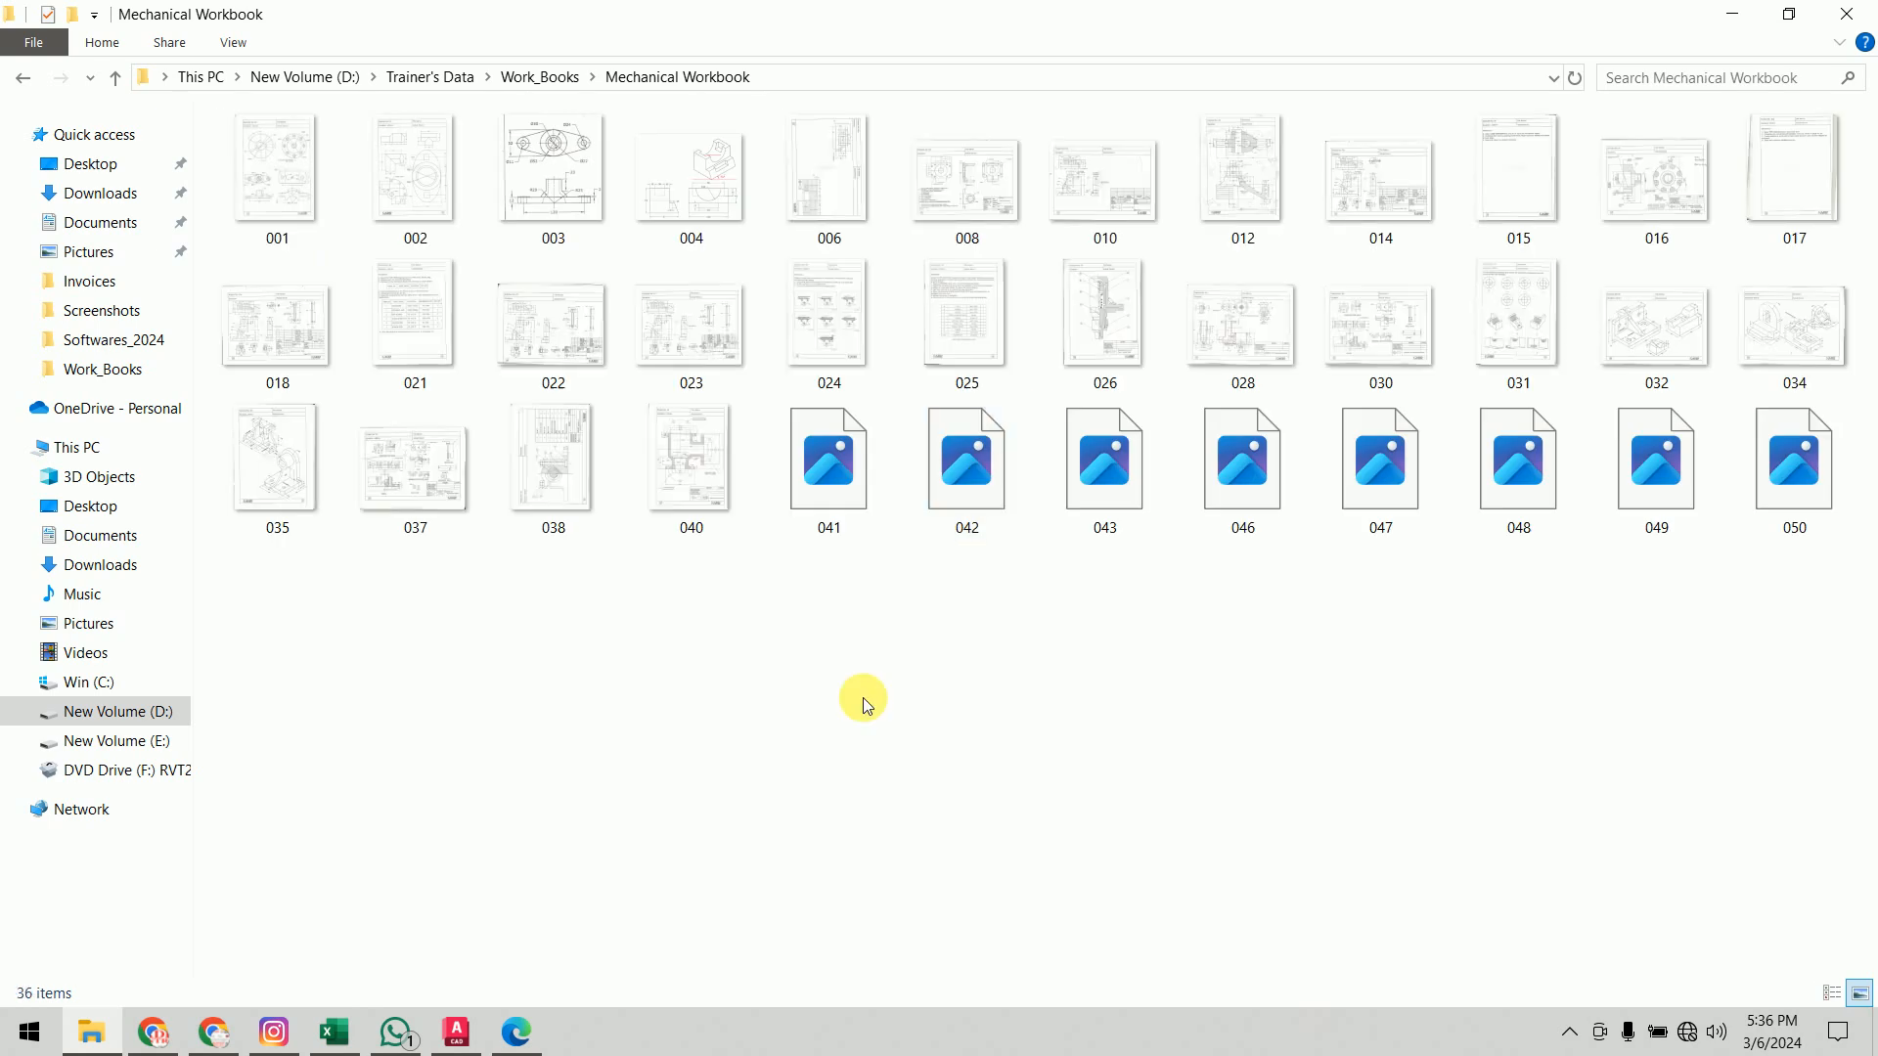
Step: Preview the exercise image 032, close the preview, and open the same image in Paint
double_click(1699, 349)
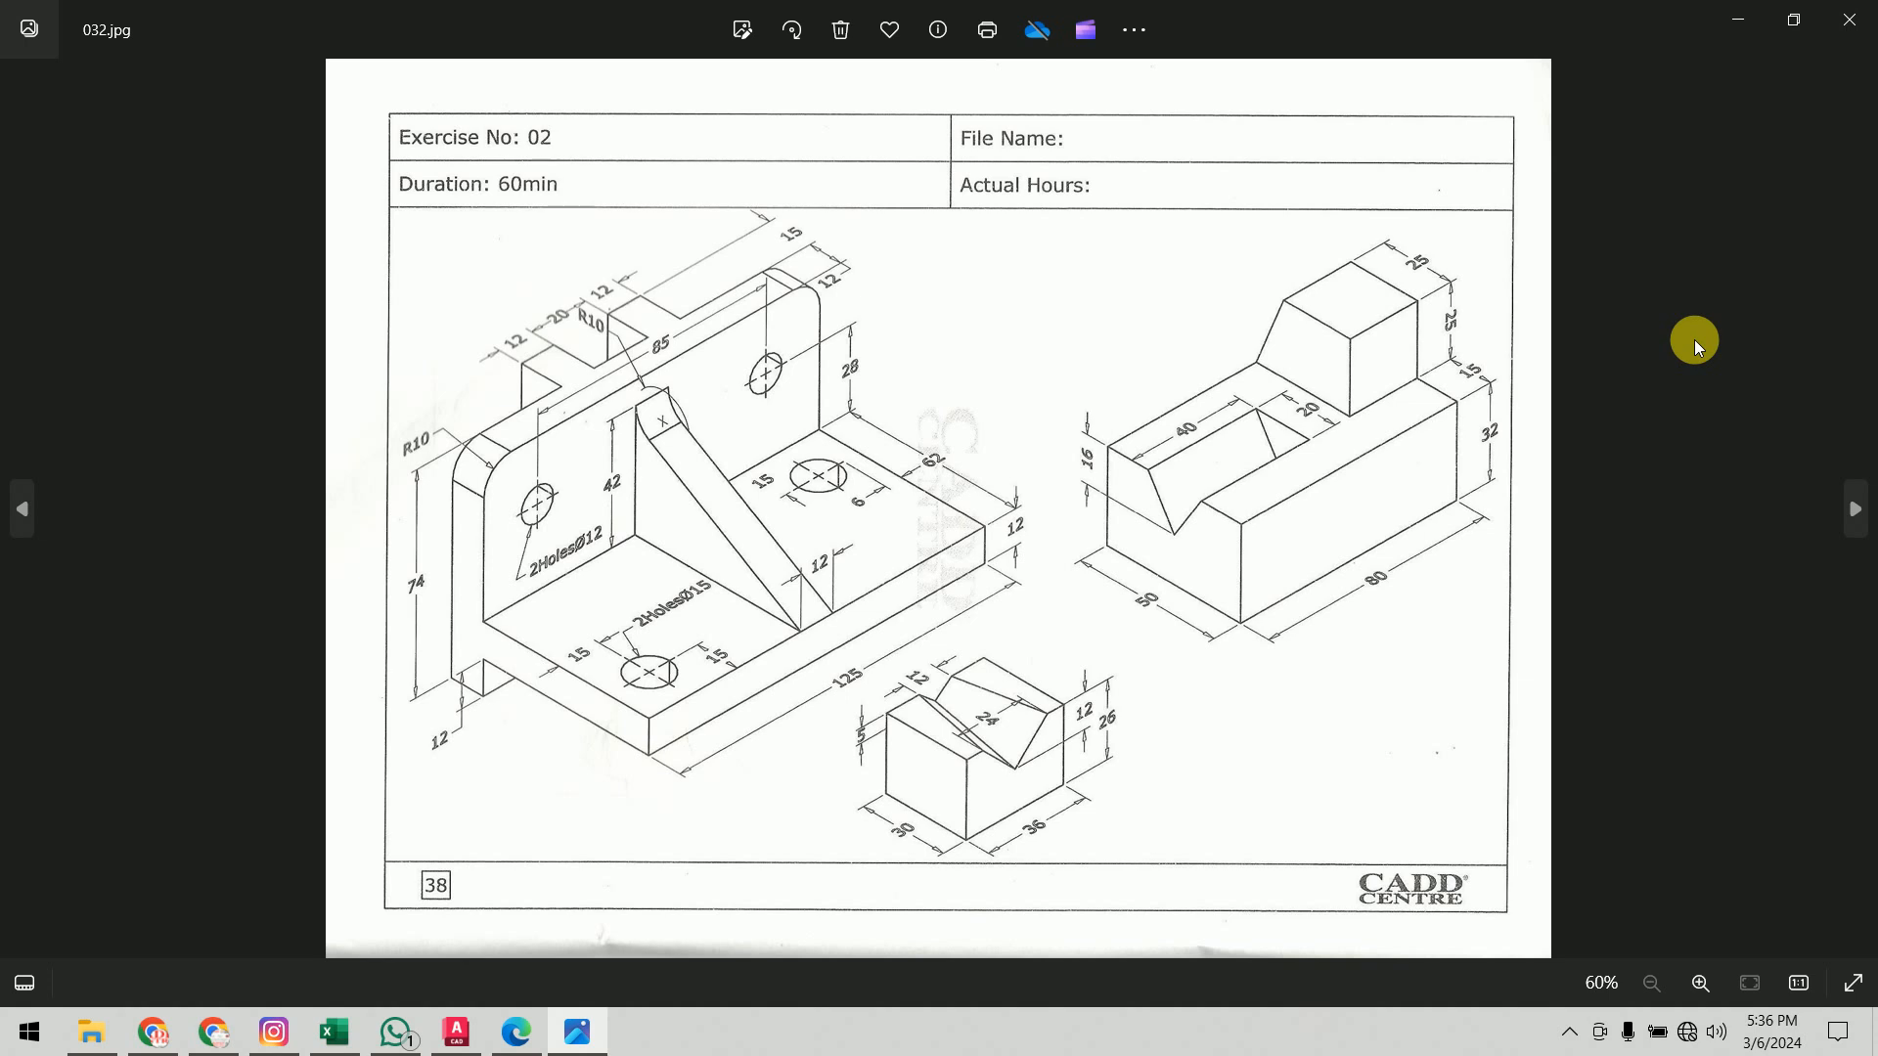
left_click(1849, 19)
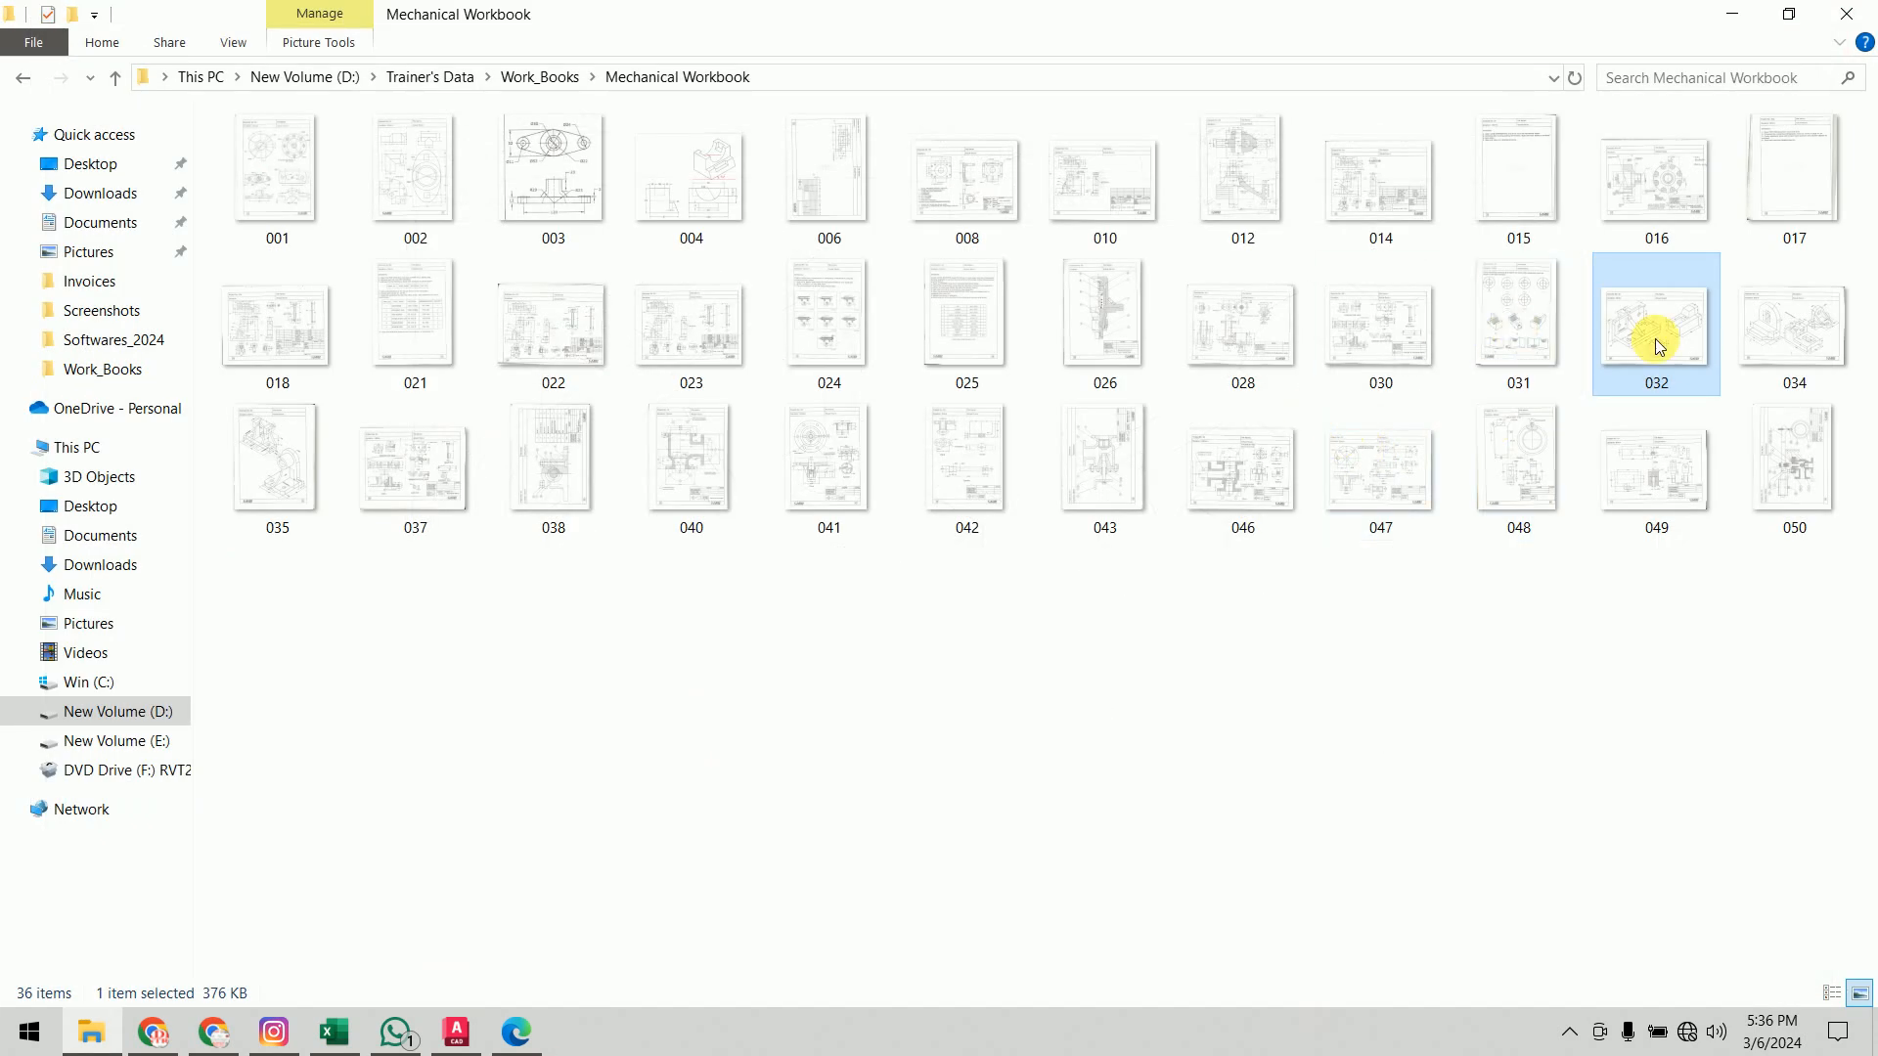
right_click(1660, 346)
mouse_move(1558, 622)
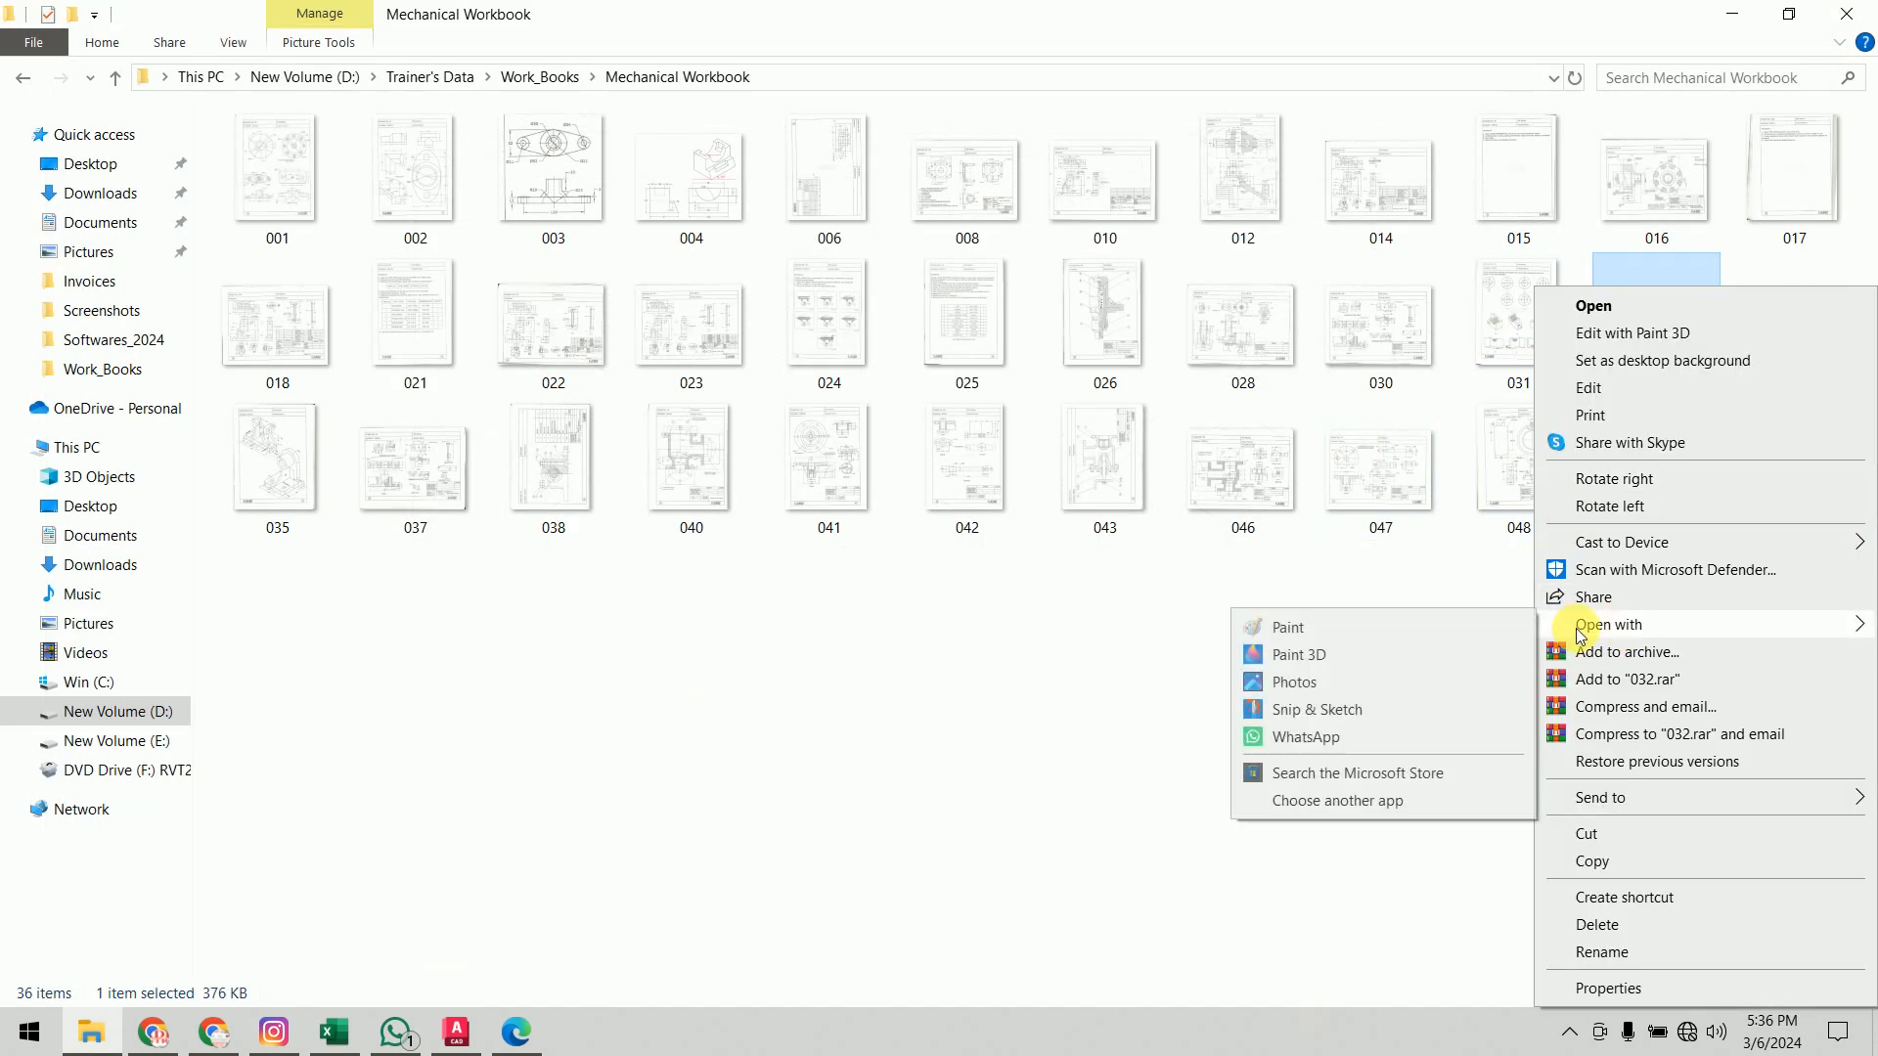
left_click(1287, 625)
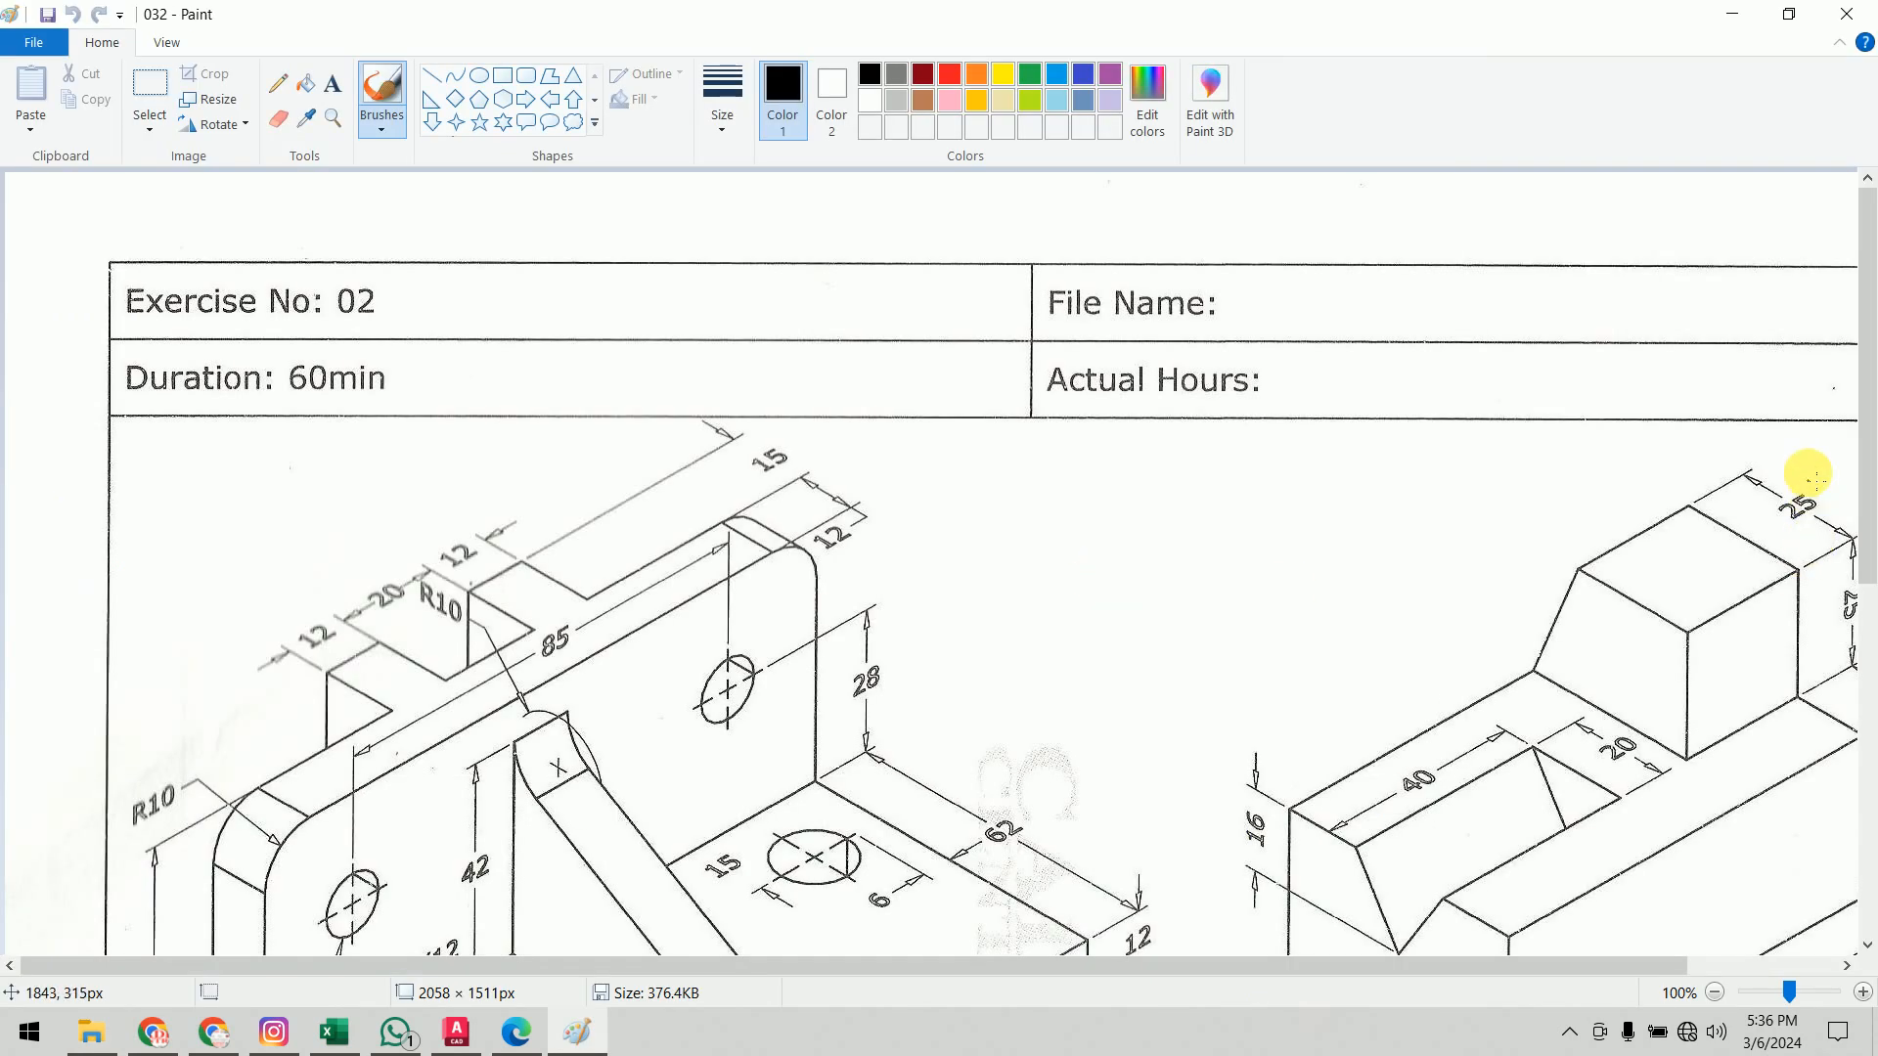
Step: Choose dark red as the drawing colour and crop the image to the large bracket with the sloped rib
left_click_drag(1866, 357, 1866, 524)
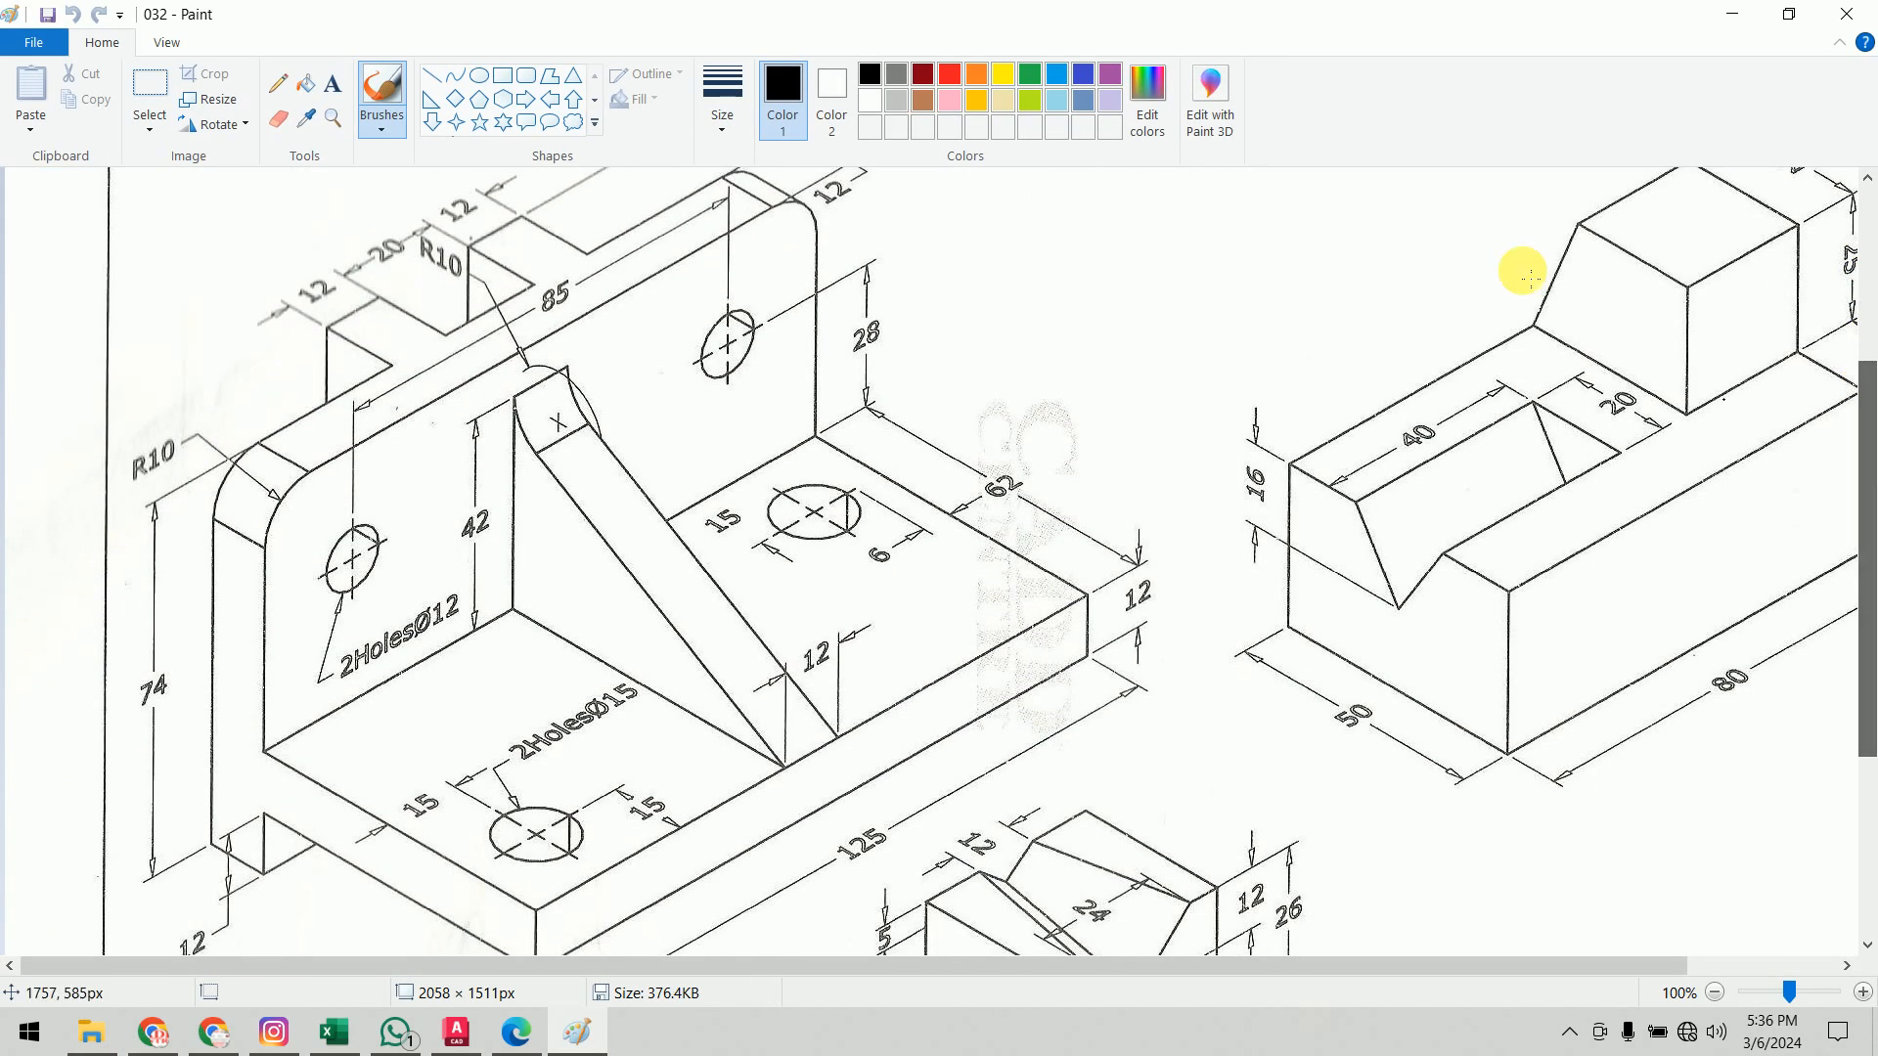
left_click(922, 74)
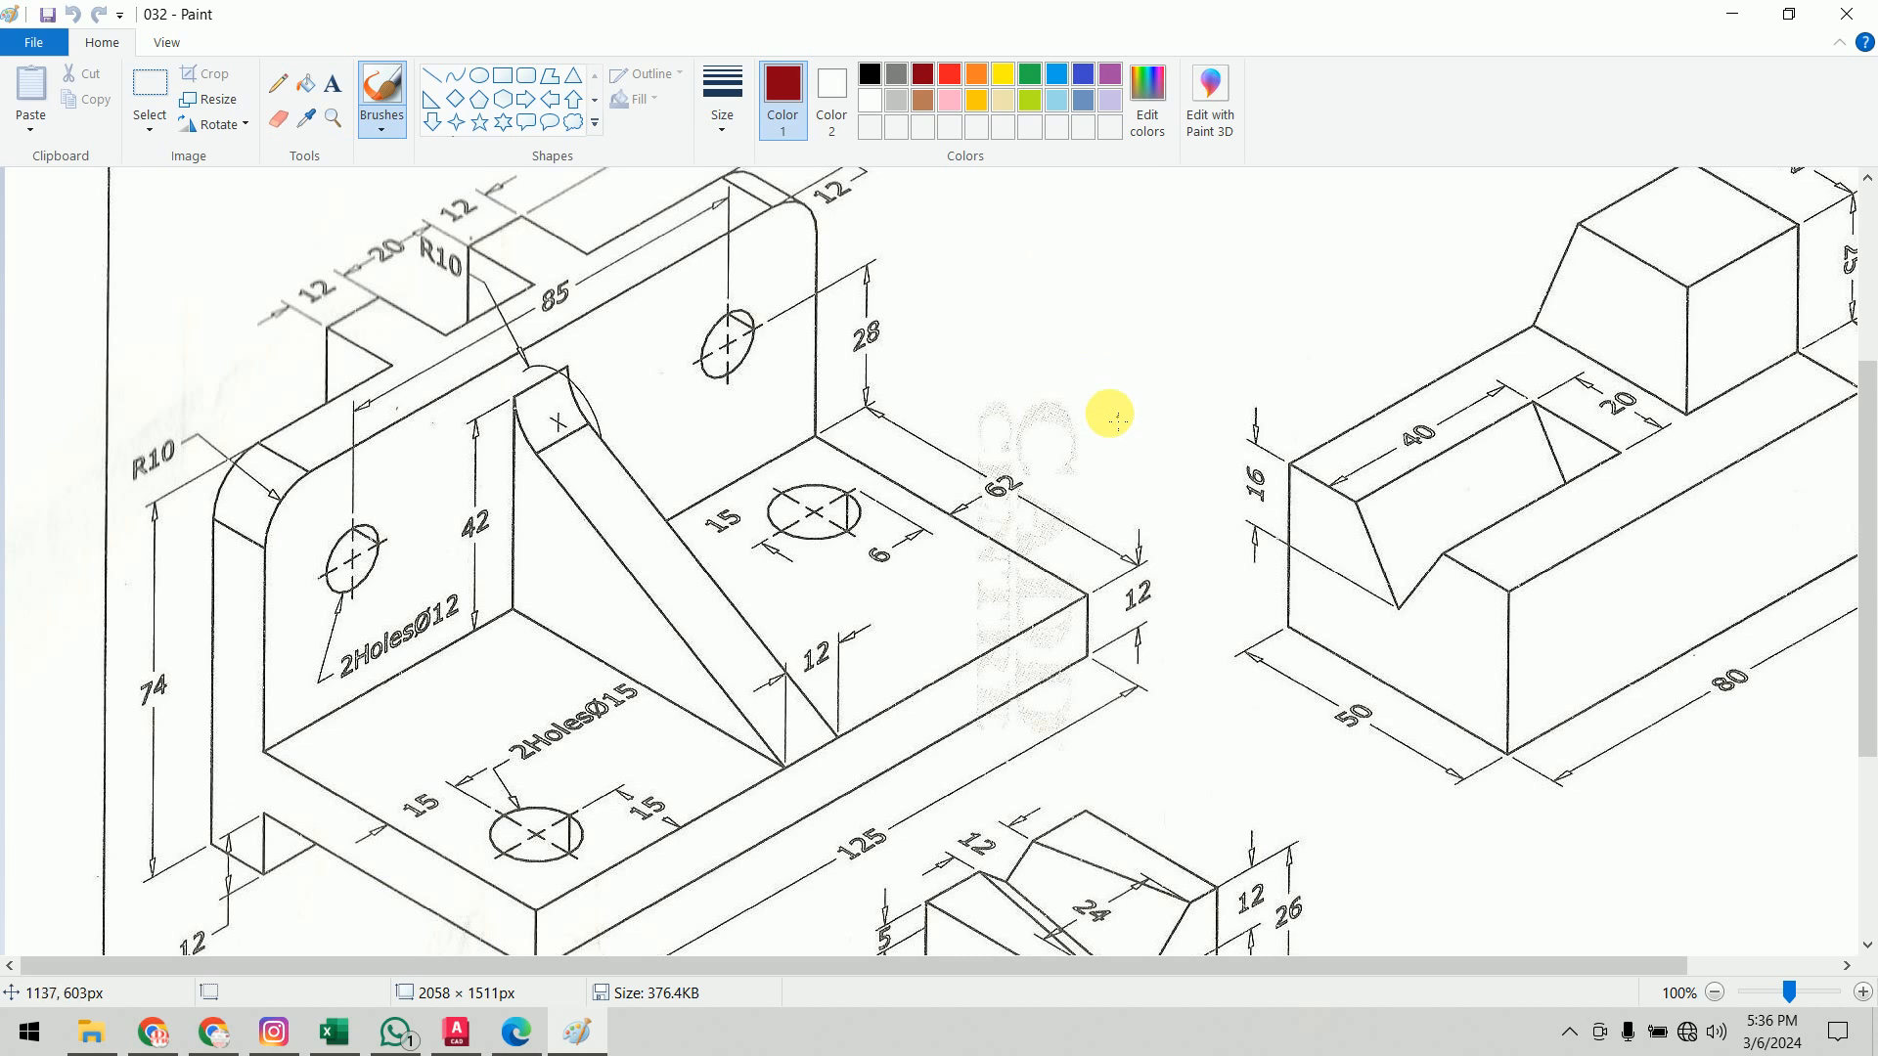
scroll(1109, 415, "up", 2)
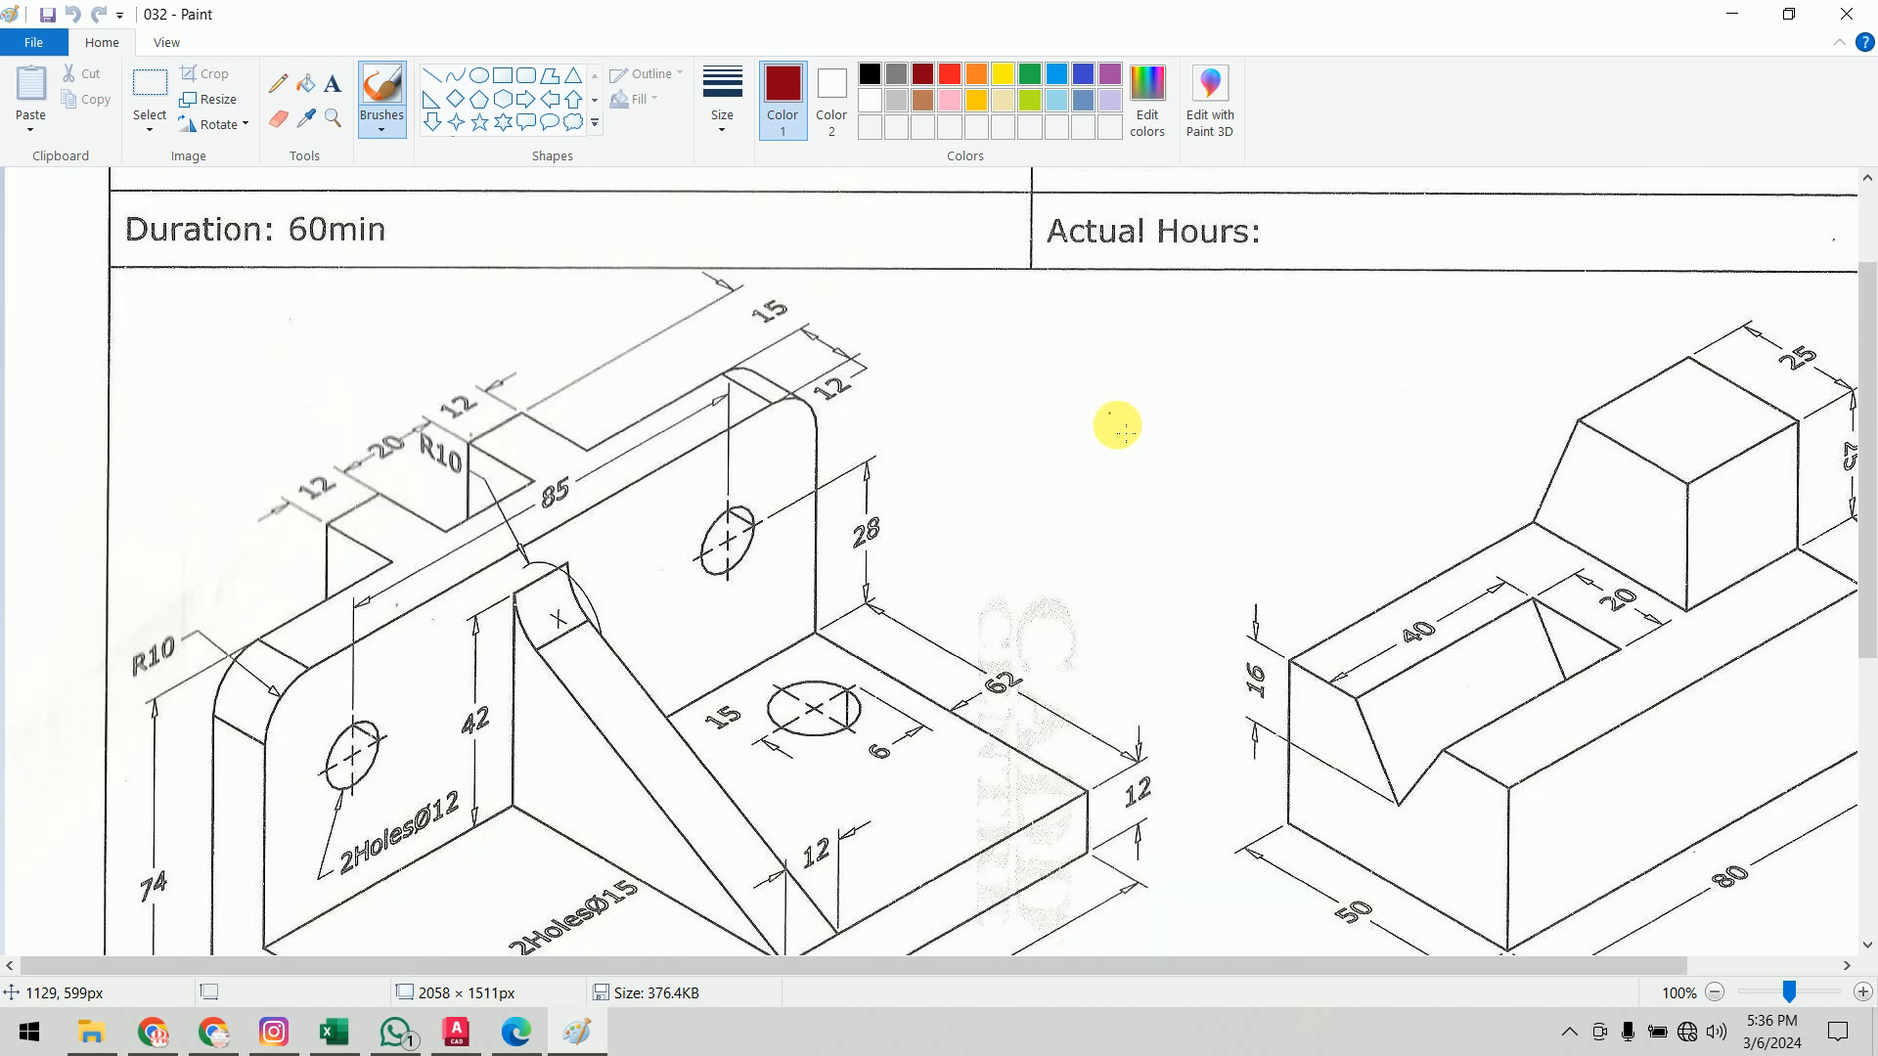
left_click(1717, 992)
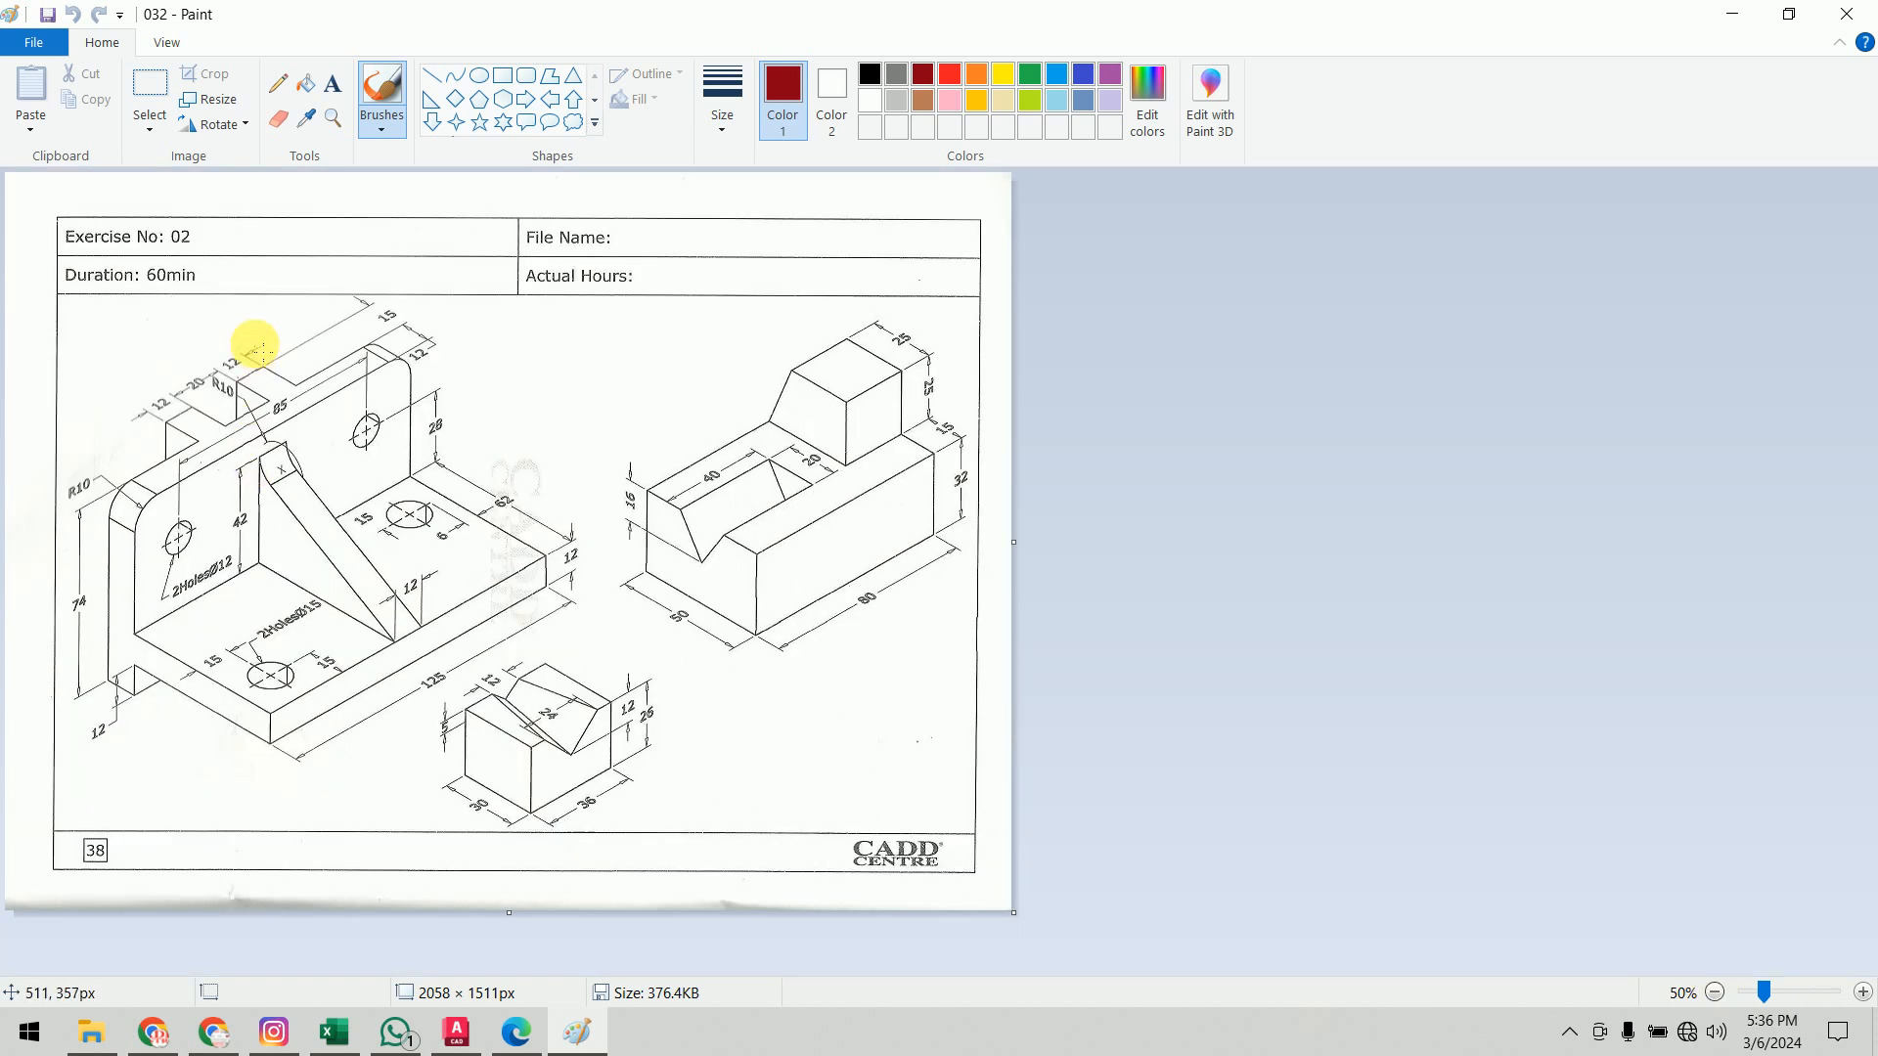
left_click(150, 86)
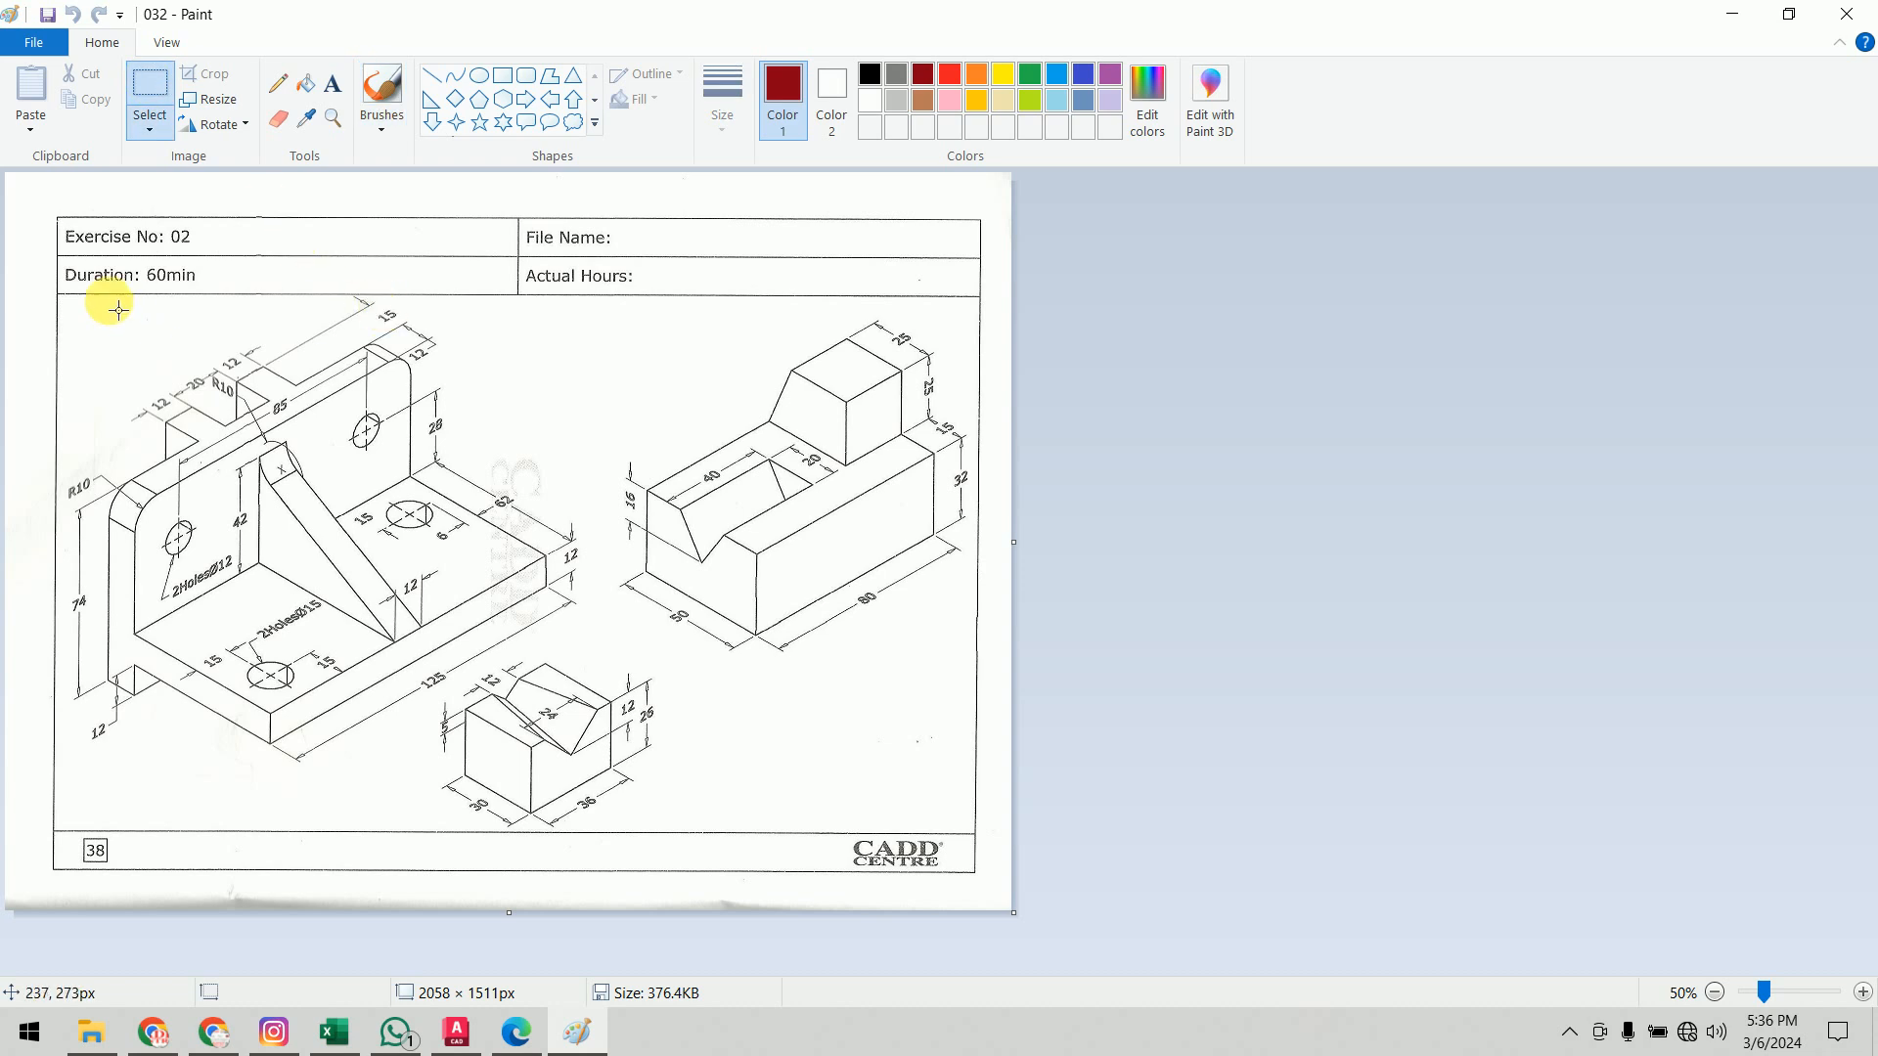
mouse_move(55, 288)
left_mouse_down()
mouse_move(85, 391)
mouse_move(592, 788)
left_mouse_up()
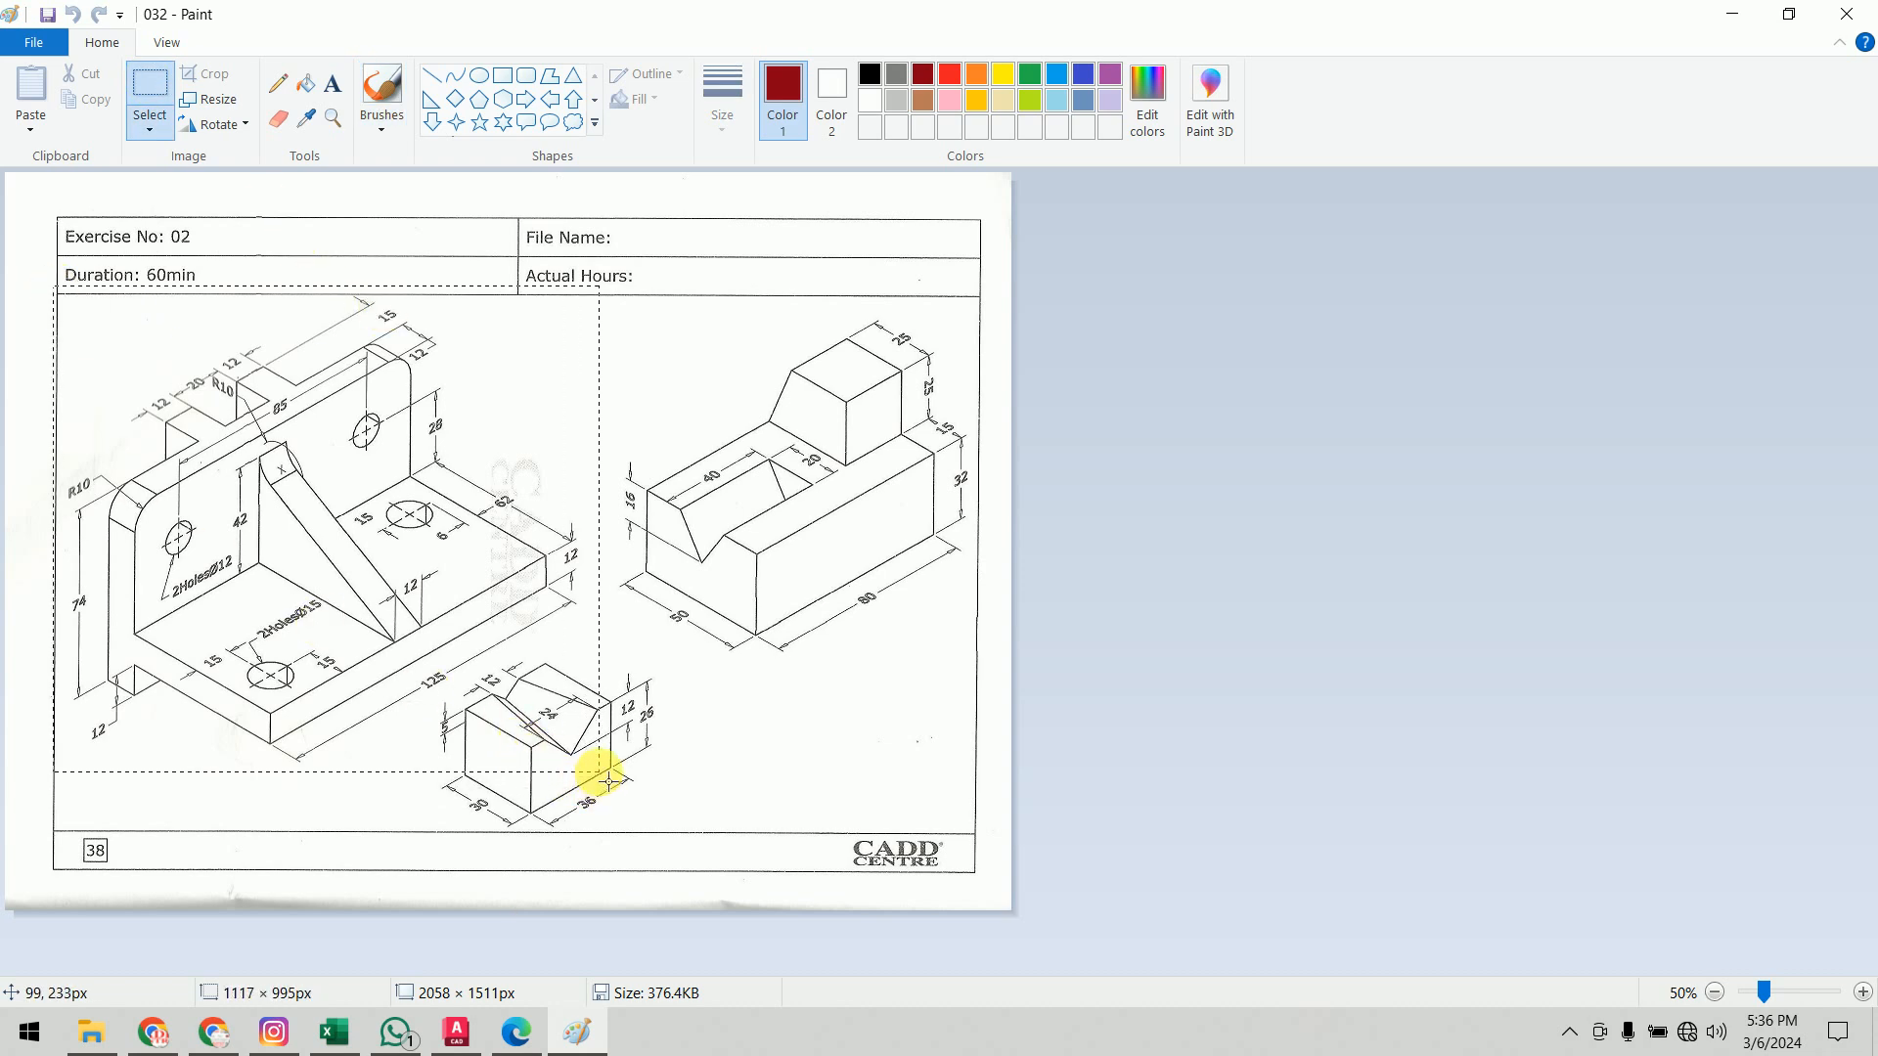
left_click(205, 73)
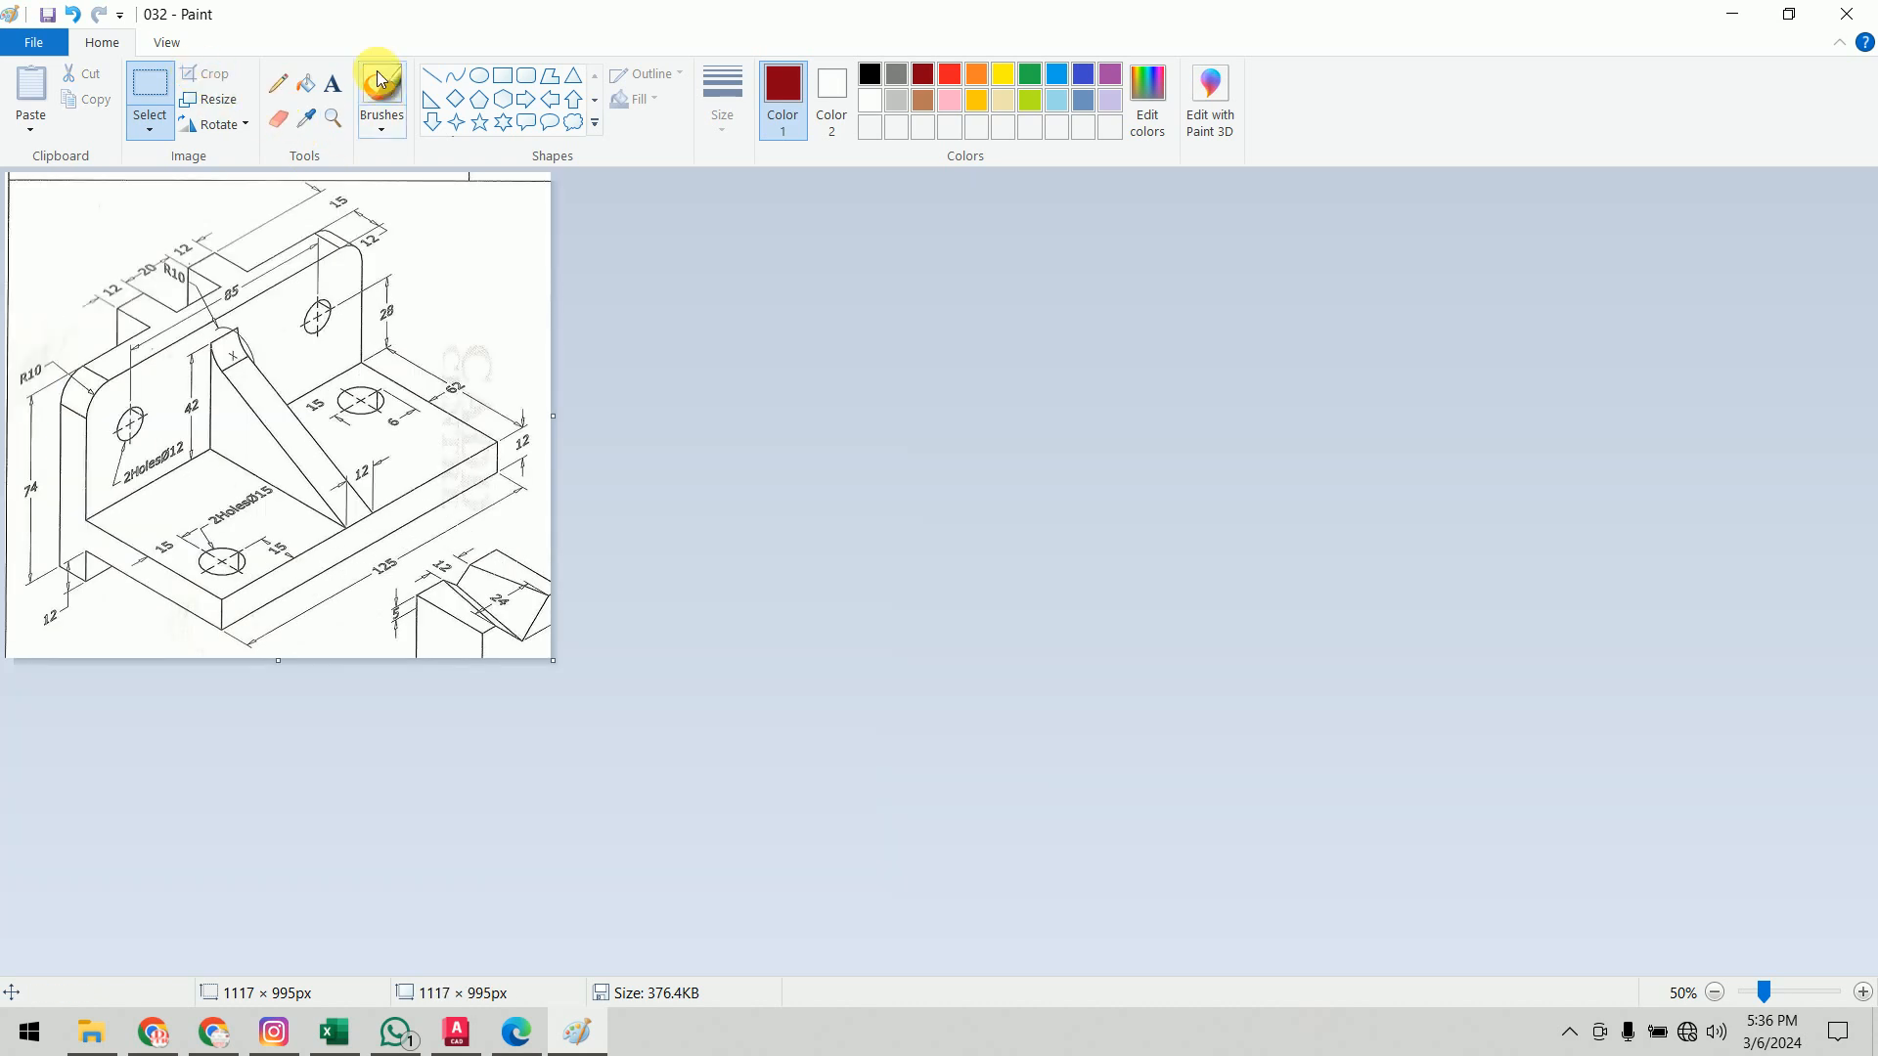
Step: Erase the remains of the small block beside the bracket and the table border line above it
left_click(276, 124)
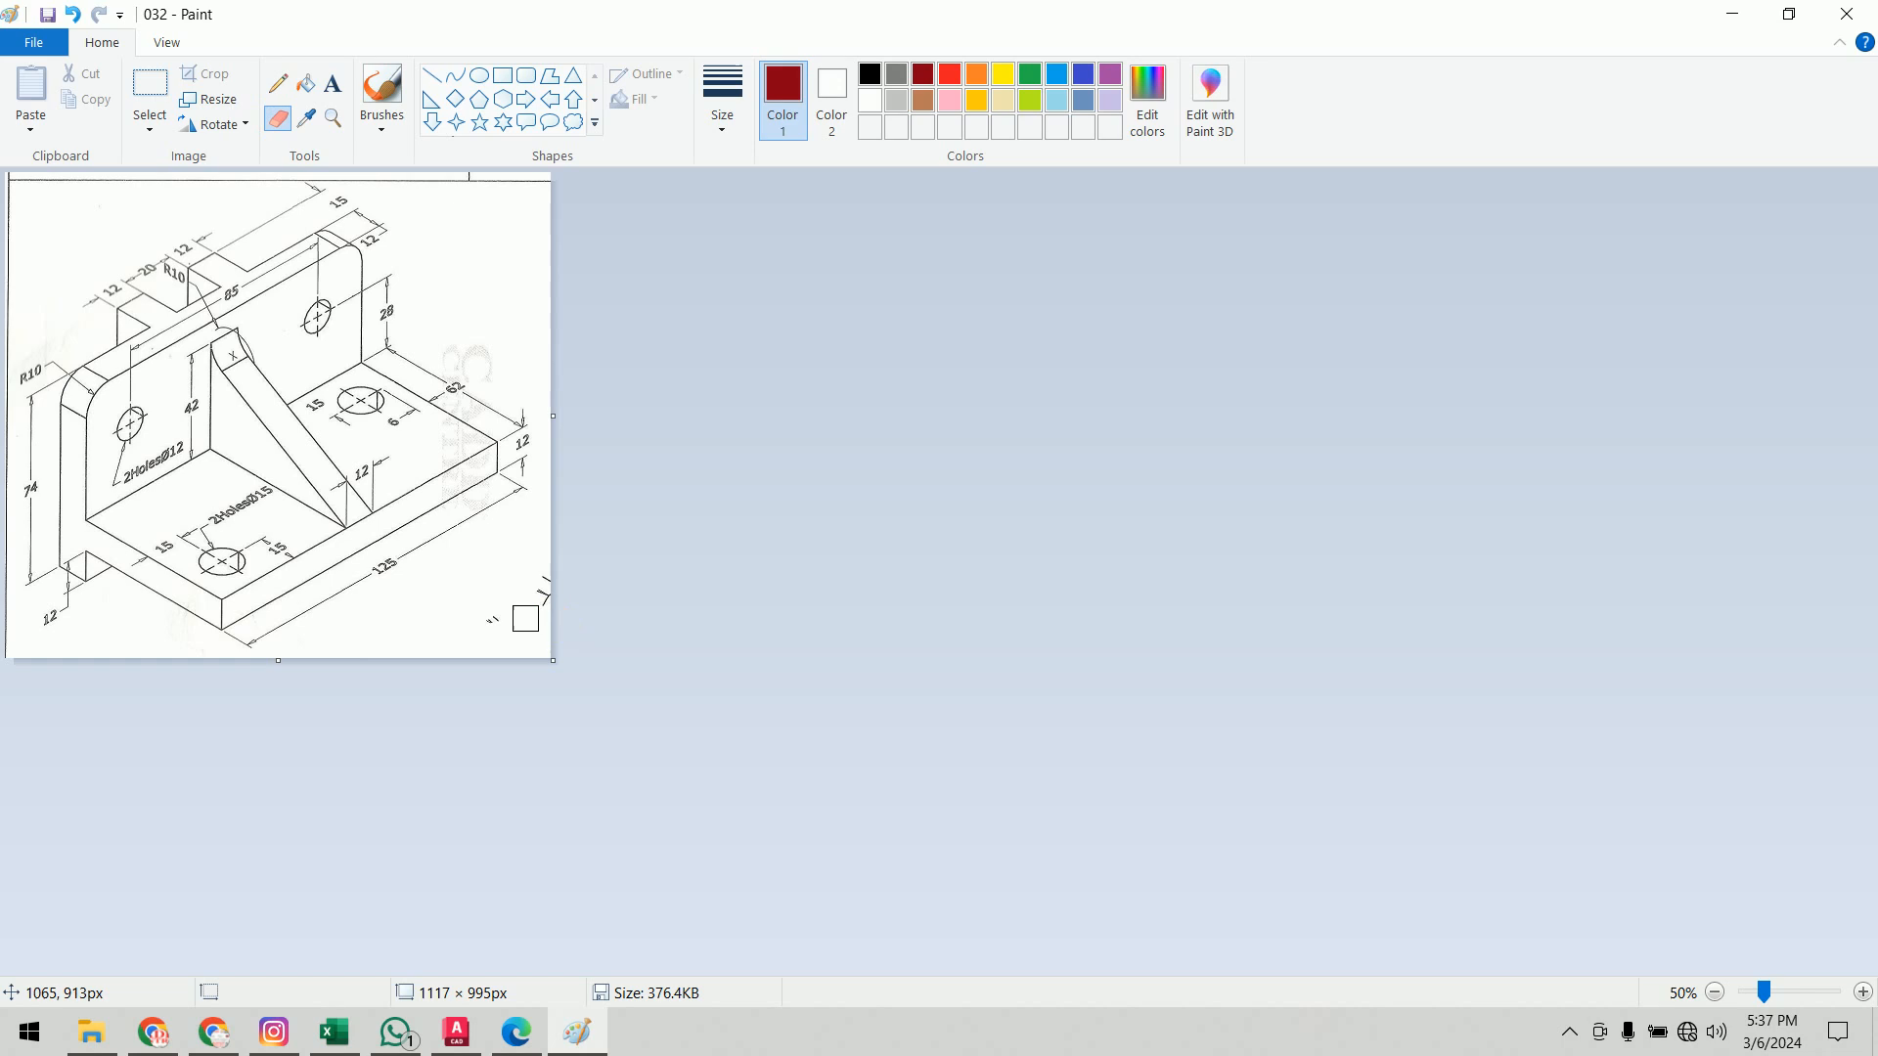
left_click_drag(430, 183, 568, 188)
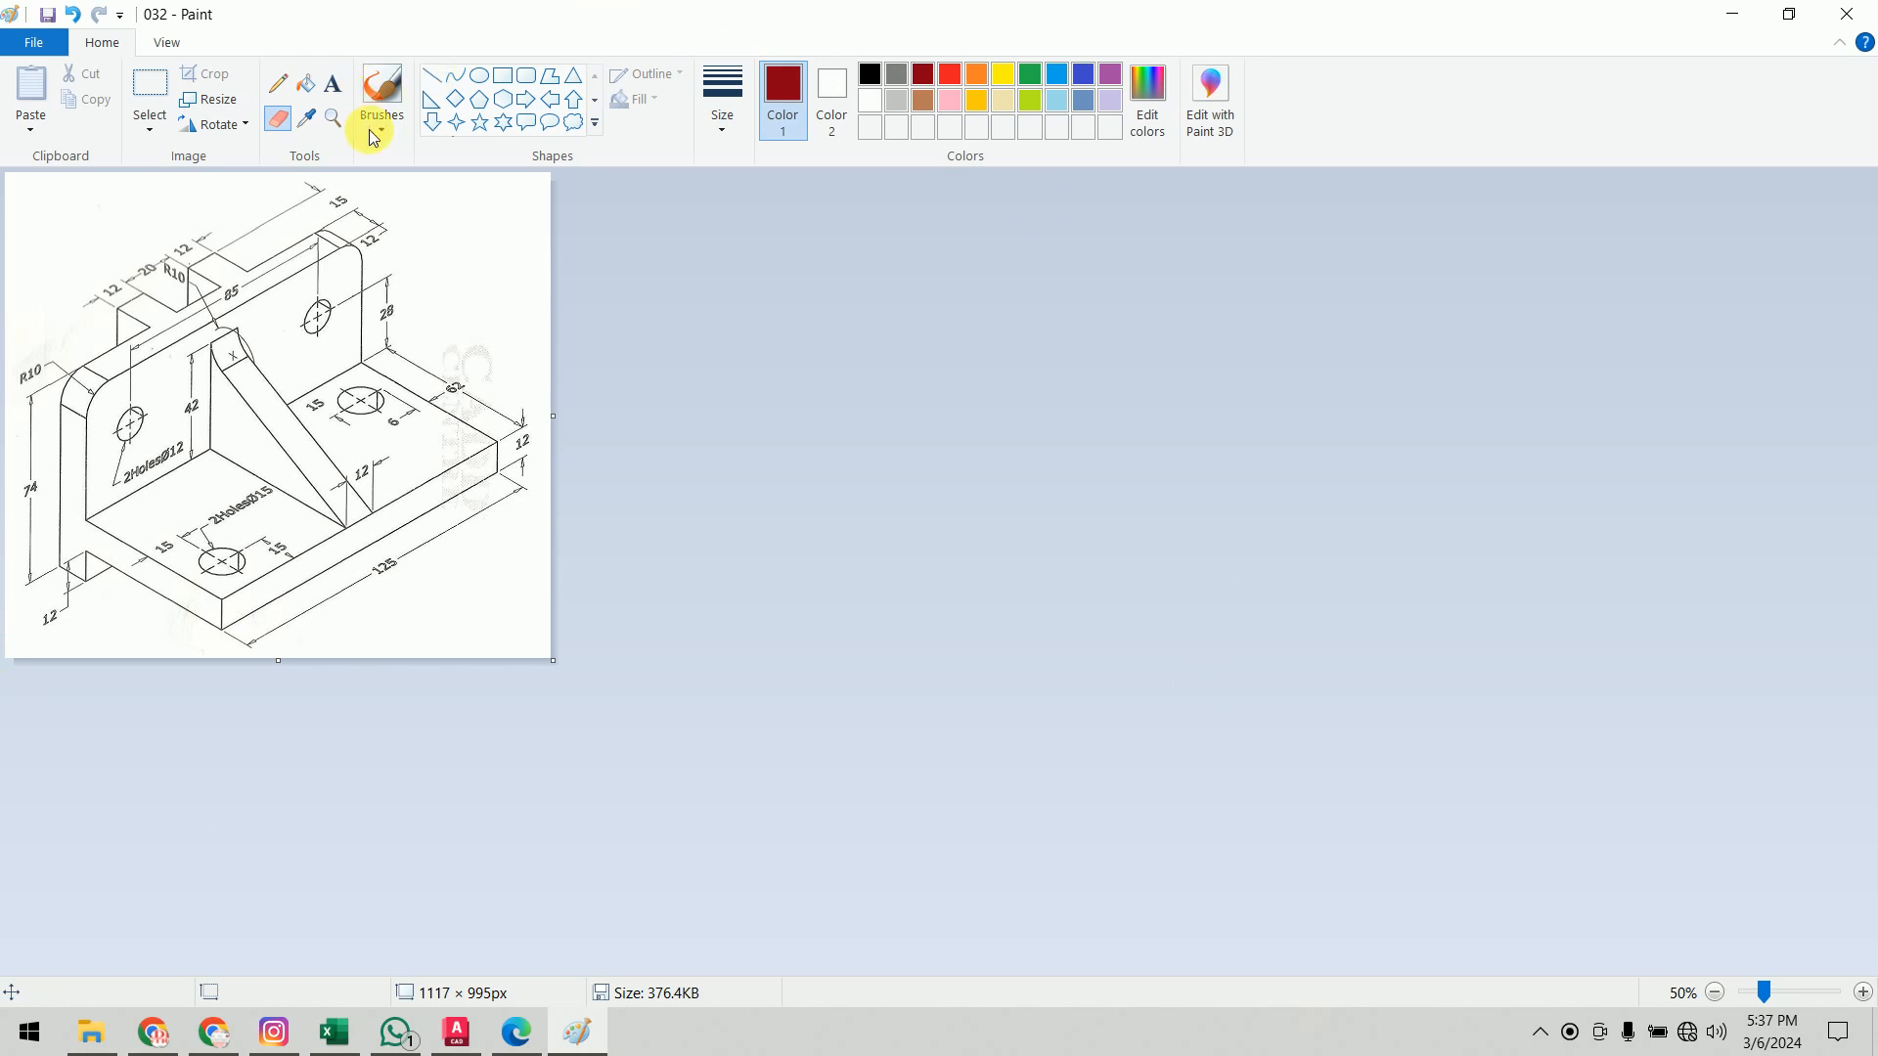
Step: Using the brush, draw an arrow pointing at the base's front edge and write F on the upright plate's front face
left_click(376, 86)
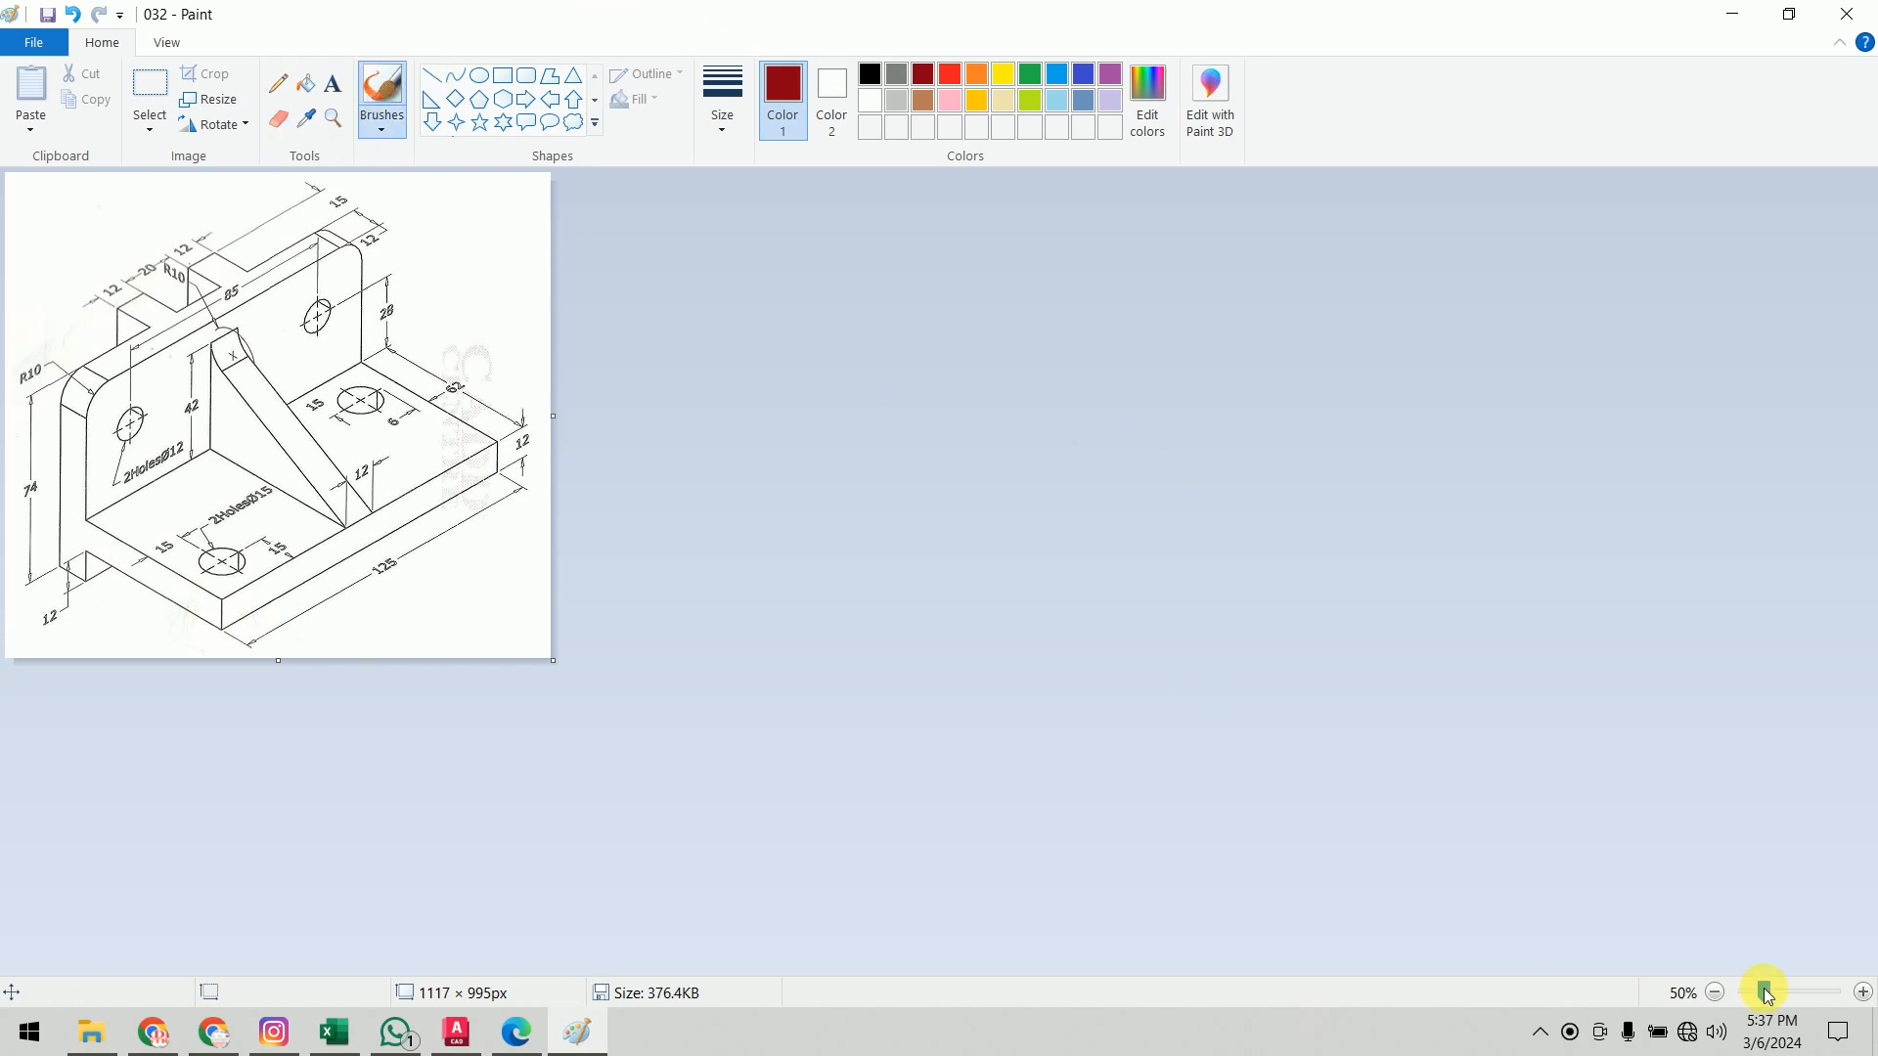
left_click(1863, 993)
left_click_drag(1866, 377, 1866, 479)
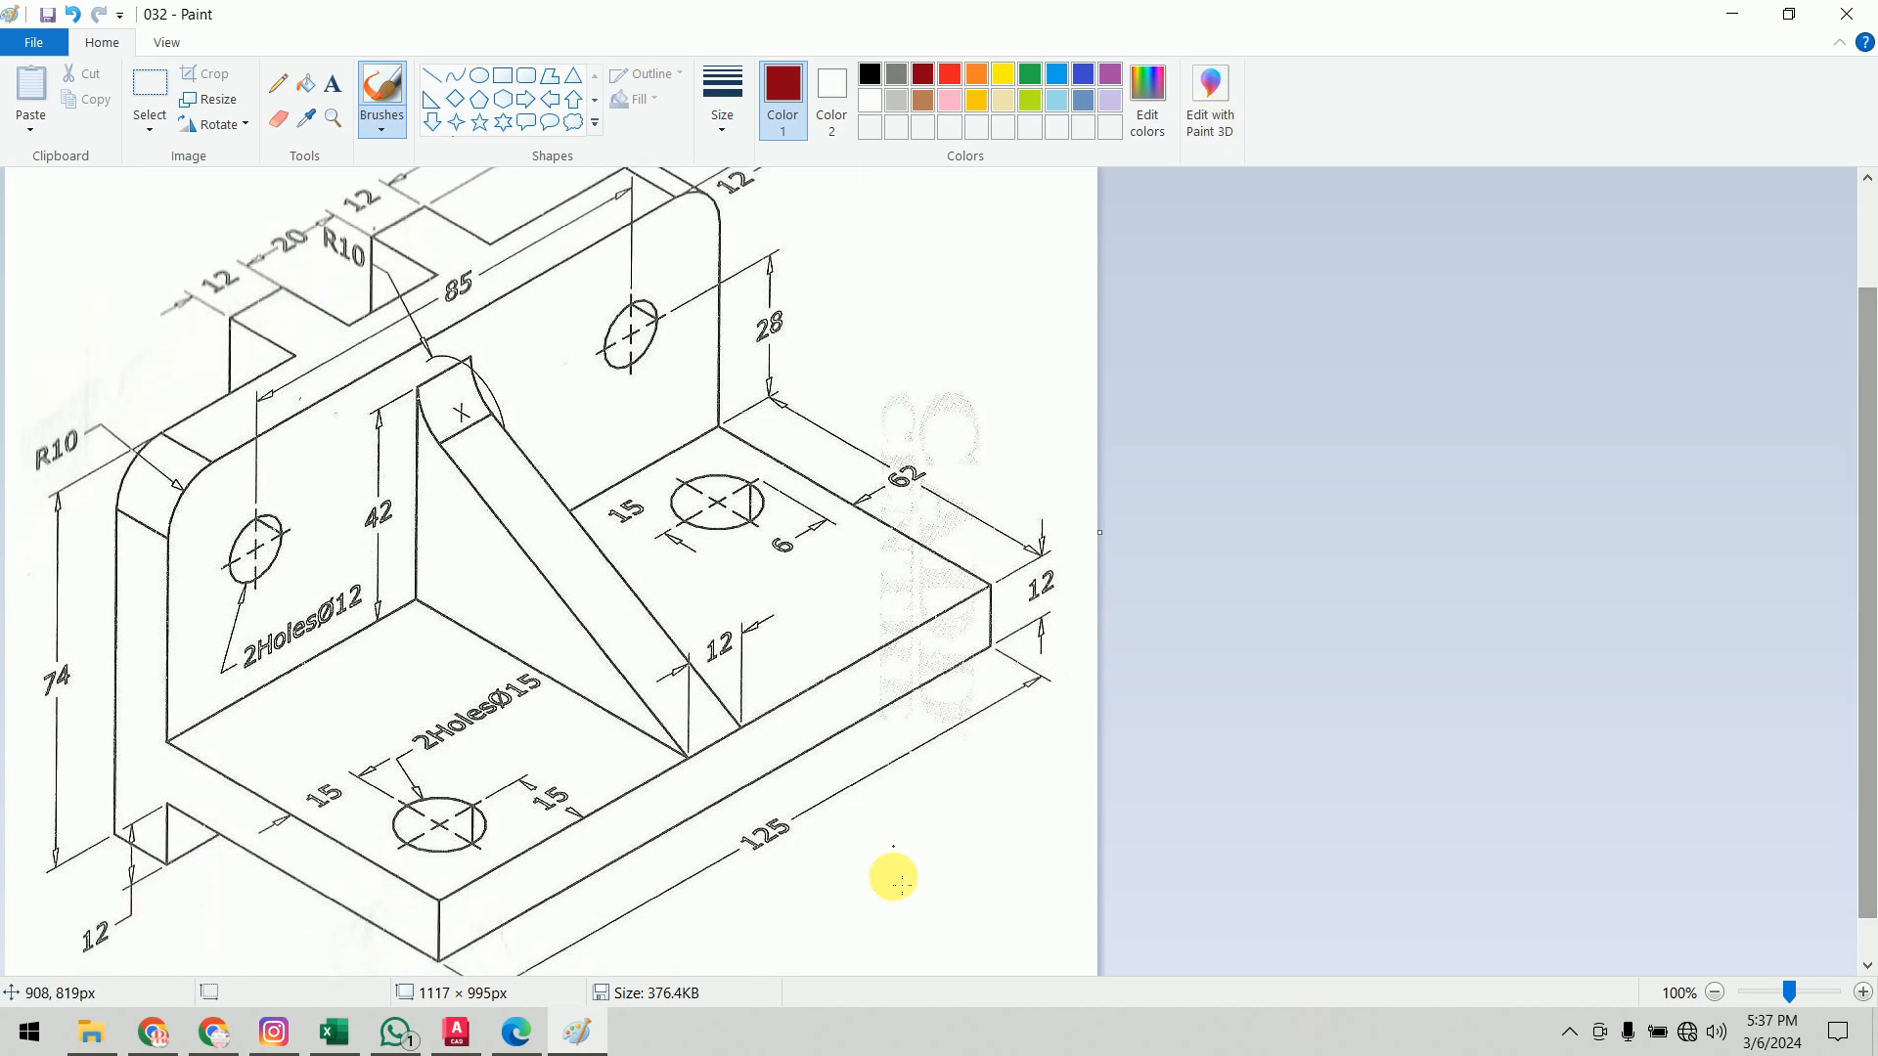
left_click_drag(986, 877, 825, 679)
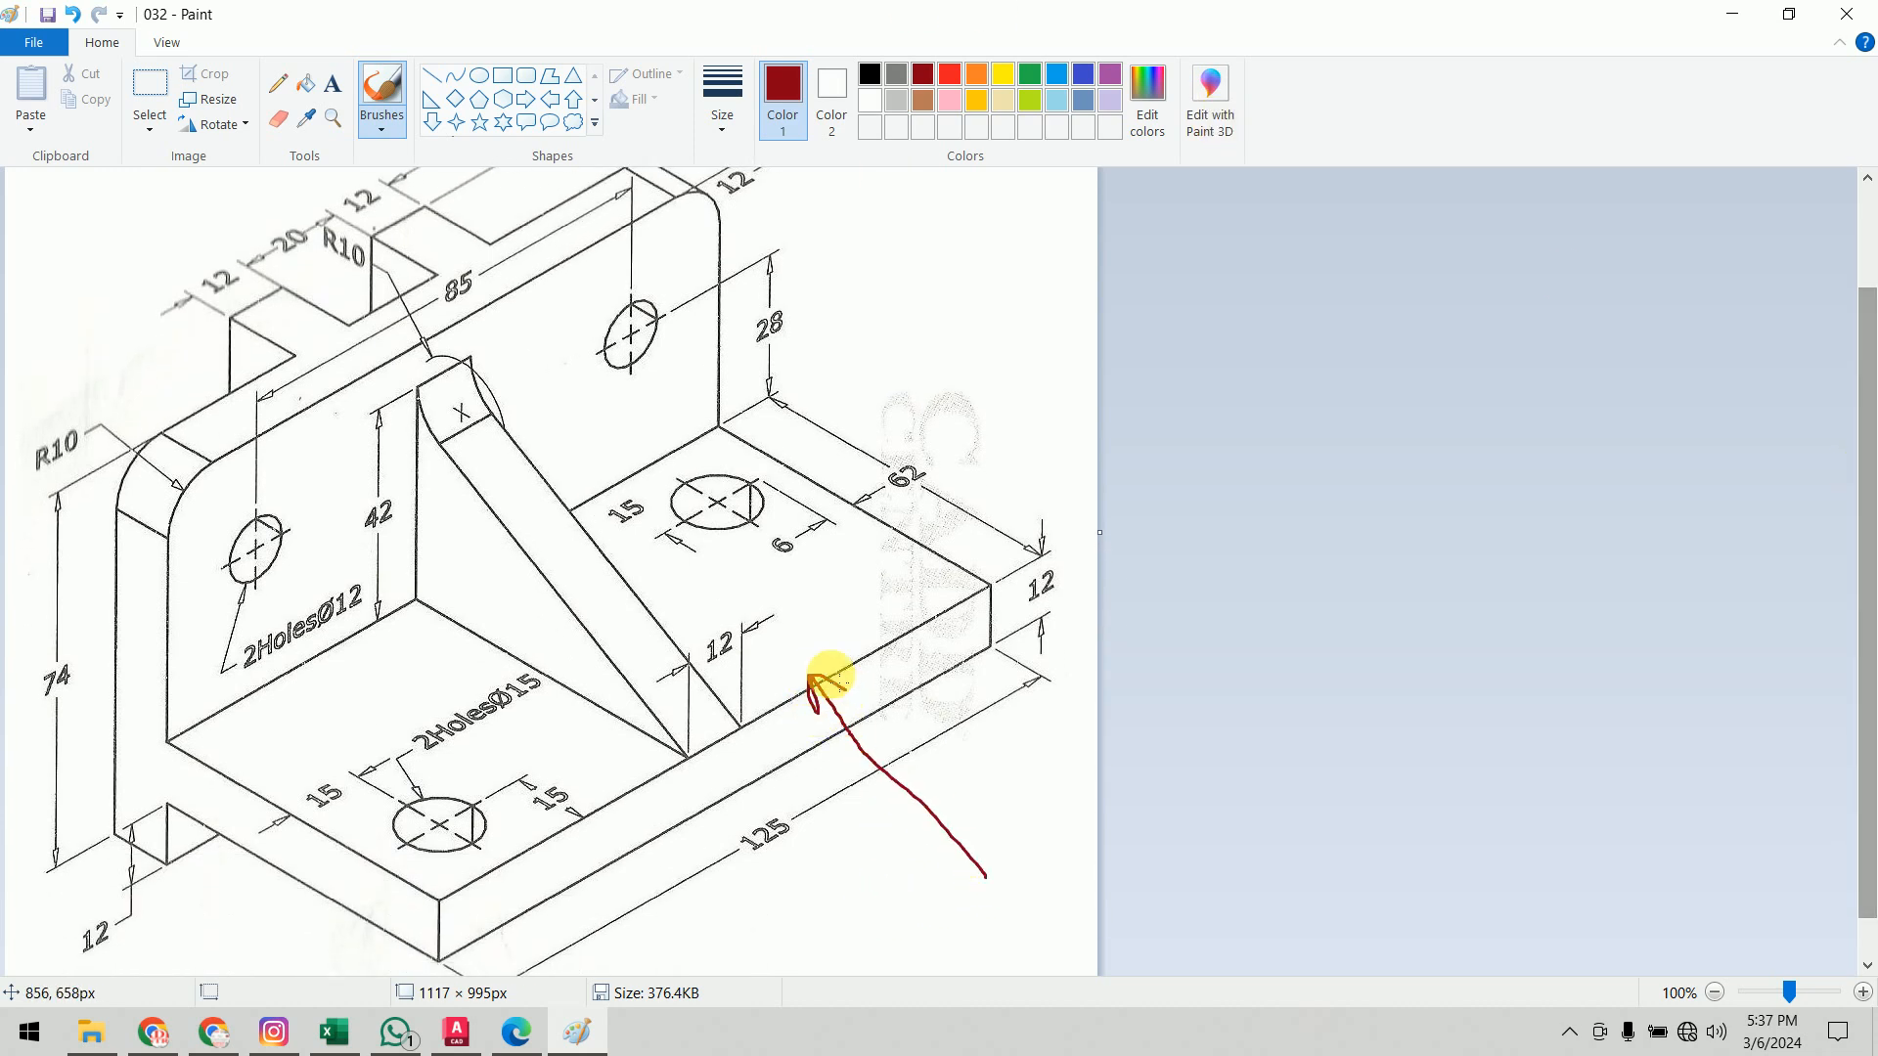
mouse_move(553, 350)
left_mouse_down()
mouse_move(534, 427)
mouse_move(555, 386)
left_mouse_up()
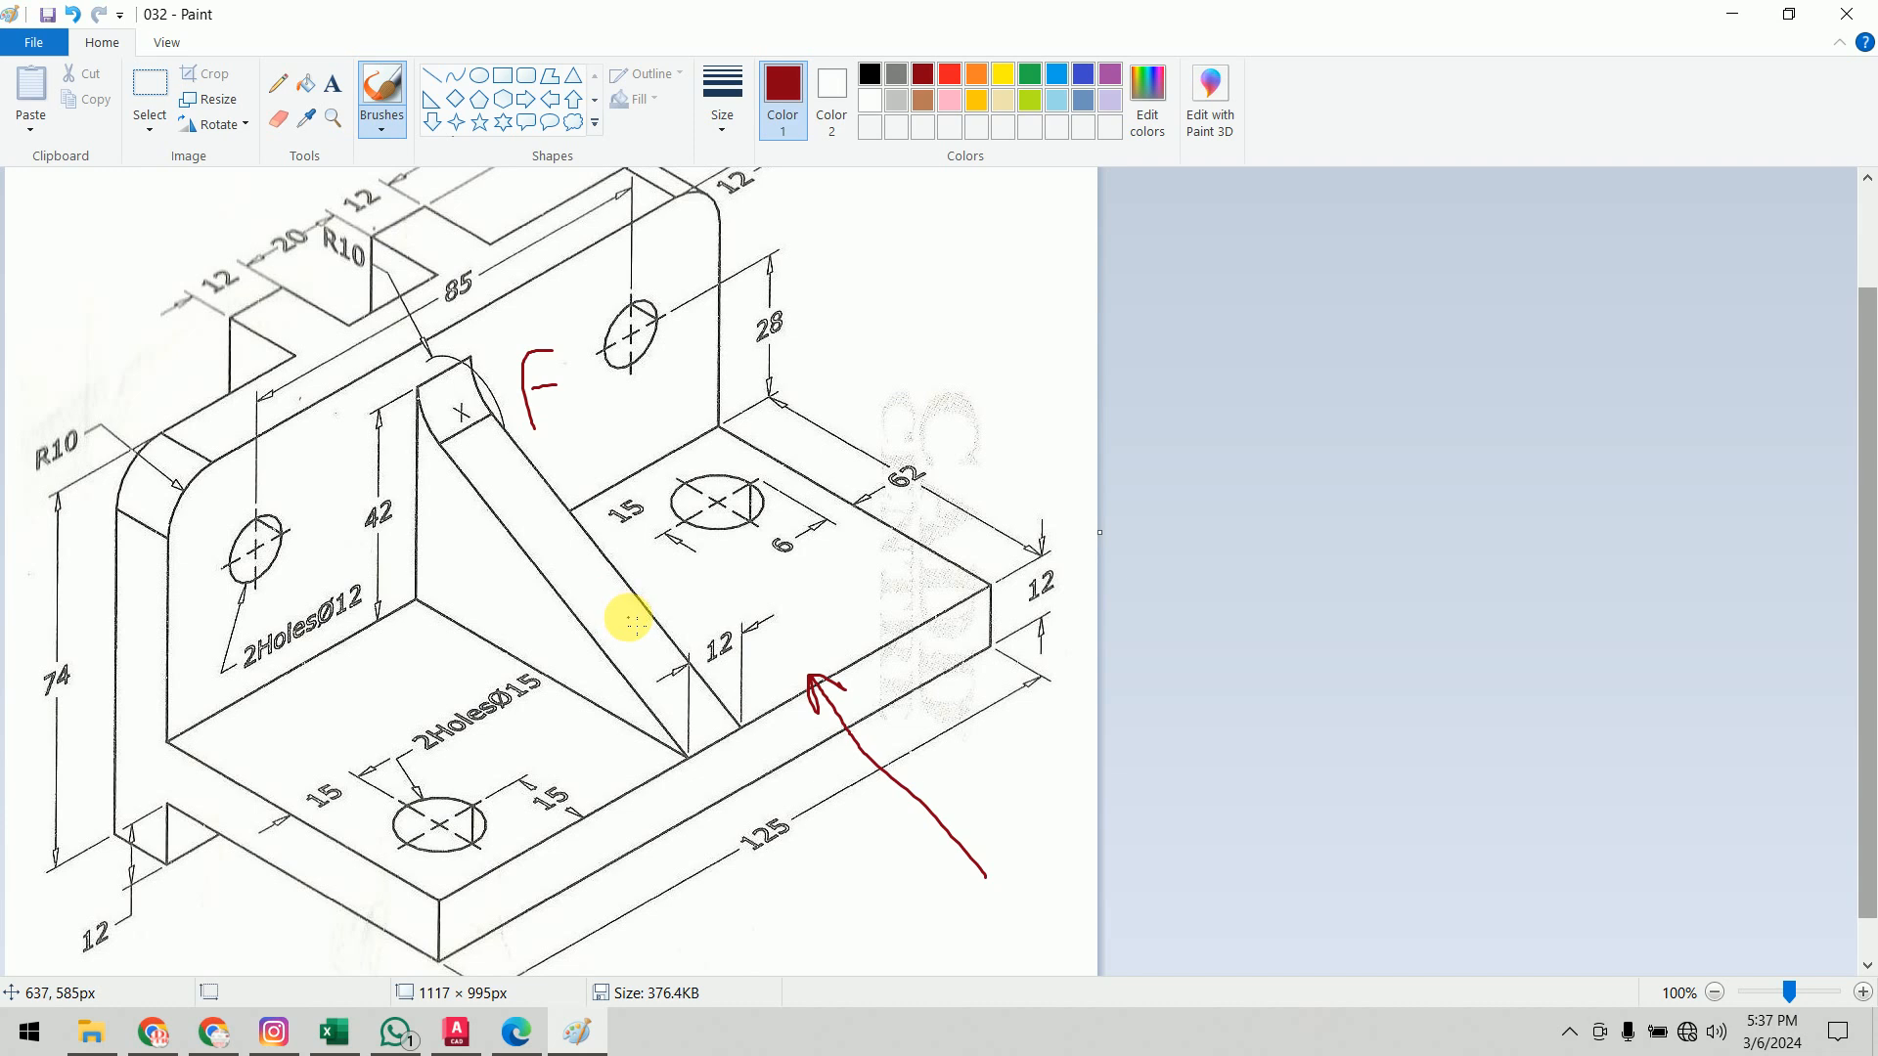
Step: Mark the top view with a downward arrow and a T on the base, and outline the upright plate's top edge
left_click_drag(856, 201, 854, 347)
mouse_move(839, 323)
left_mouse_down()
mouse_move(852, 347)
mouse_move(866, 329)
left_mouse_up()
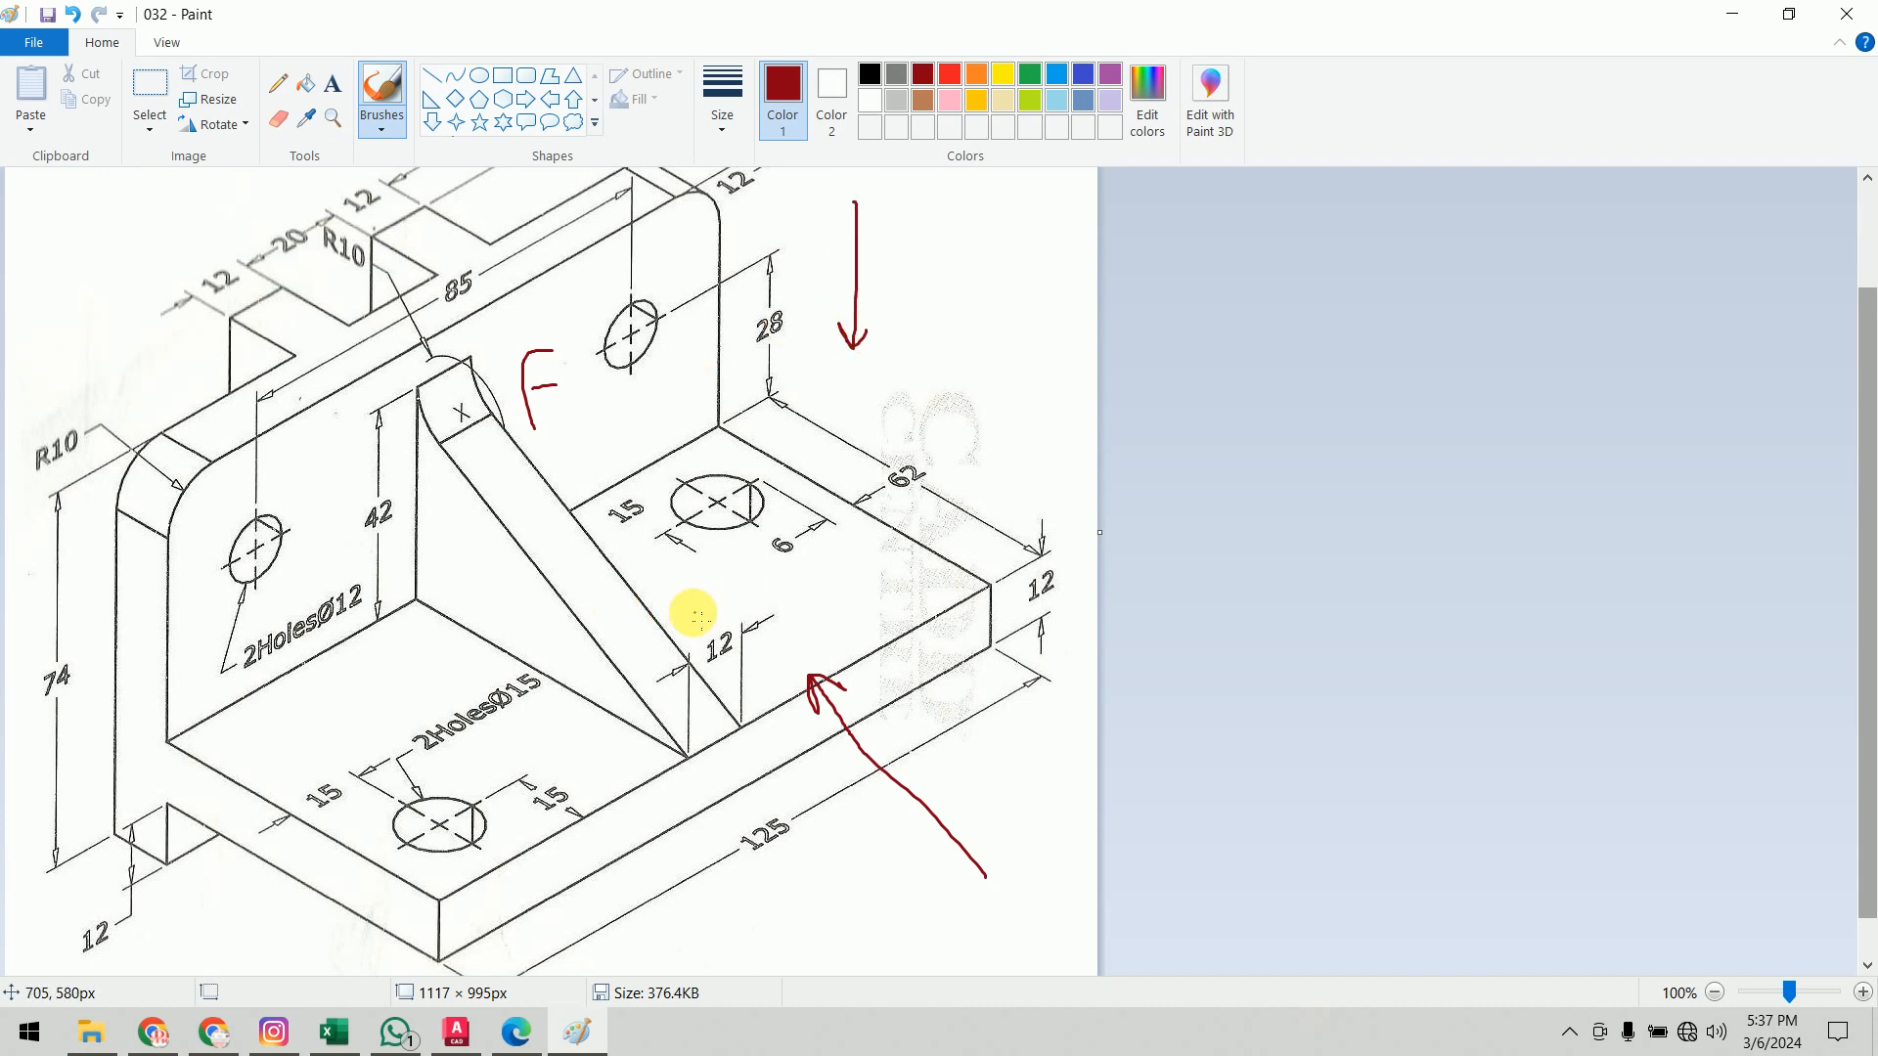
left_click_drag(728, 573, 728, 622)
mouse_move(499, 252)
left_mouse_down()
mouse_move(273, 369)
mouse_move(557, 245)
left_mouse_up()
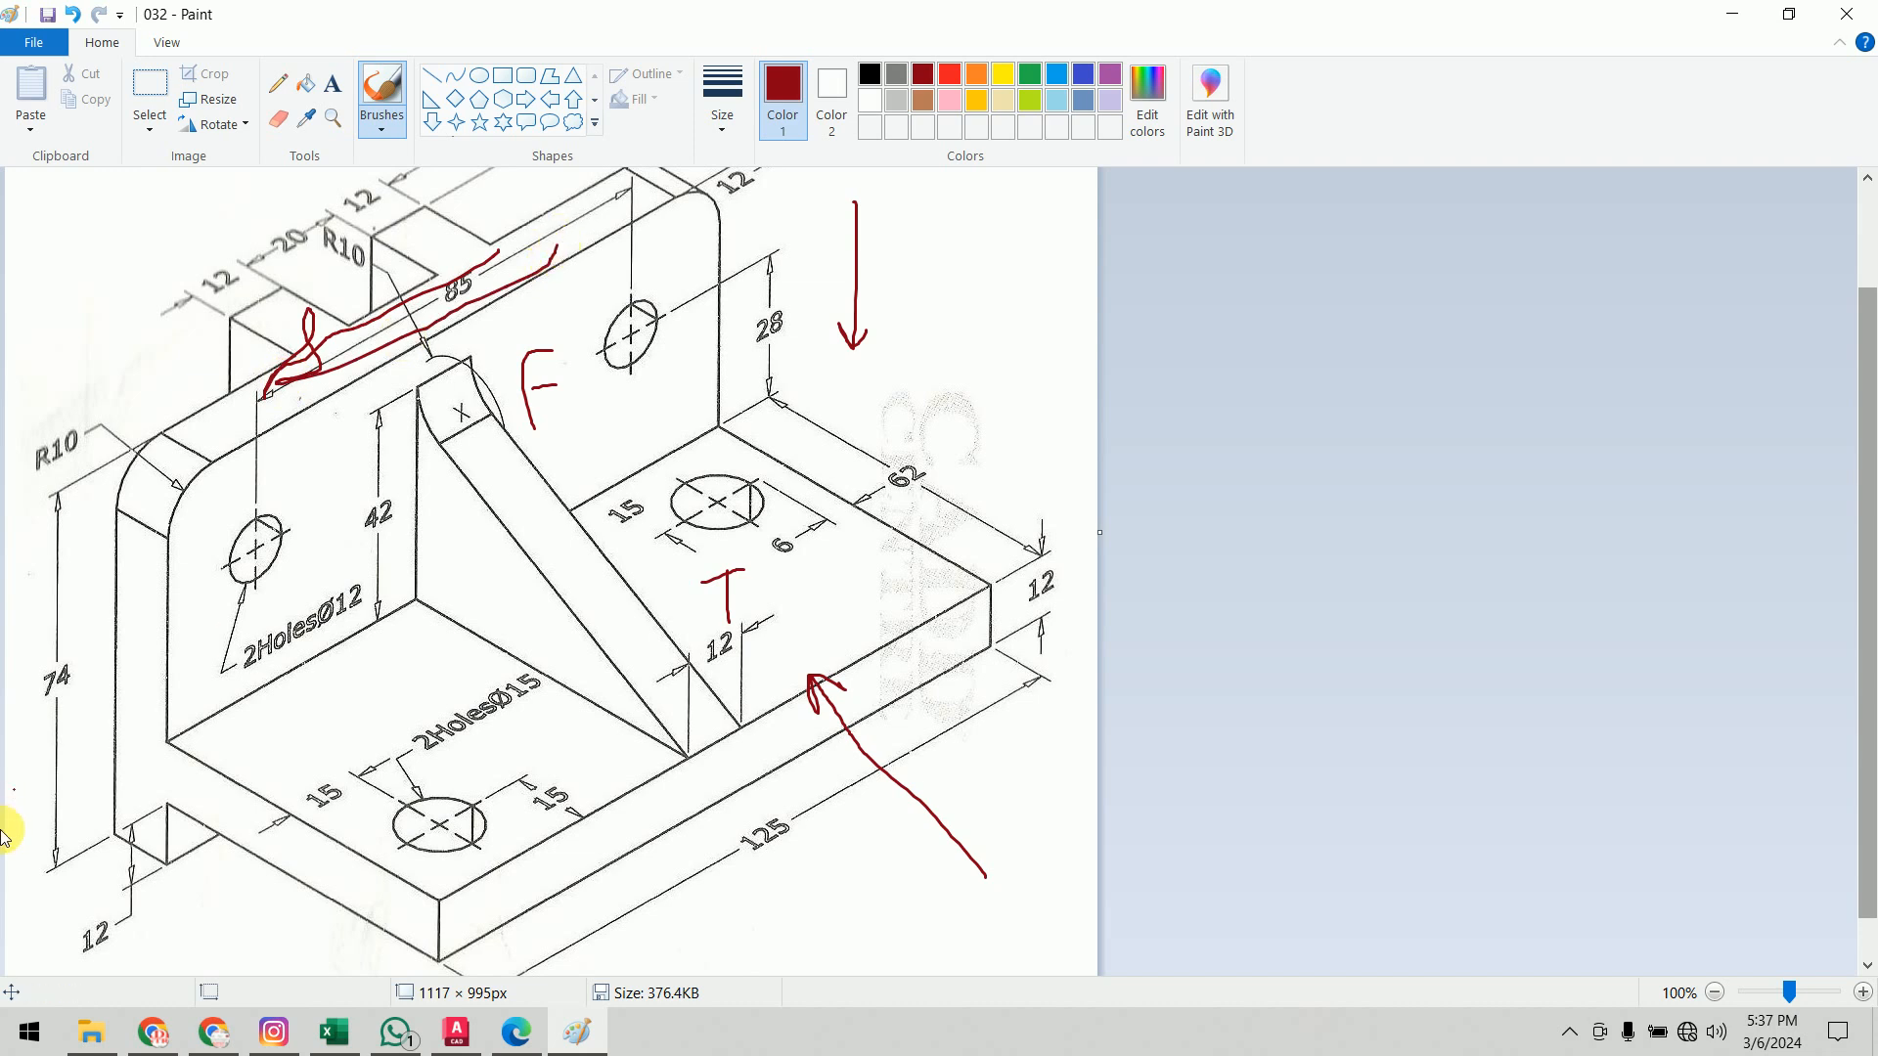
Step: Draw a side-view arrow at the bracket's lower left corner and trace the side faces of the upright plate, base and rib
mouse_move(44, 929)
left_mouse_down()
mouse_move(88, 885)
mouse_move(108, 918)
left_mouse_up()
left_click_drag(161, 509, 111, 843)
left_click_drag(127, 775, 112, 817)
left_click_drag(142, 768, 353, 864)
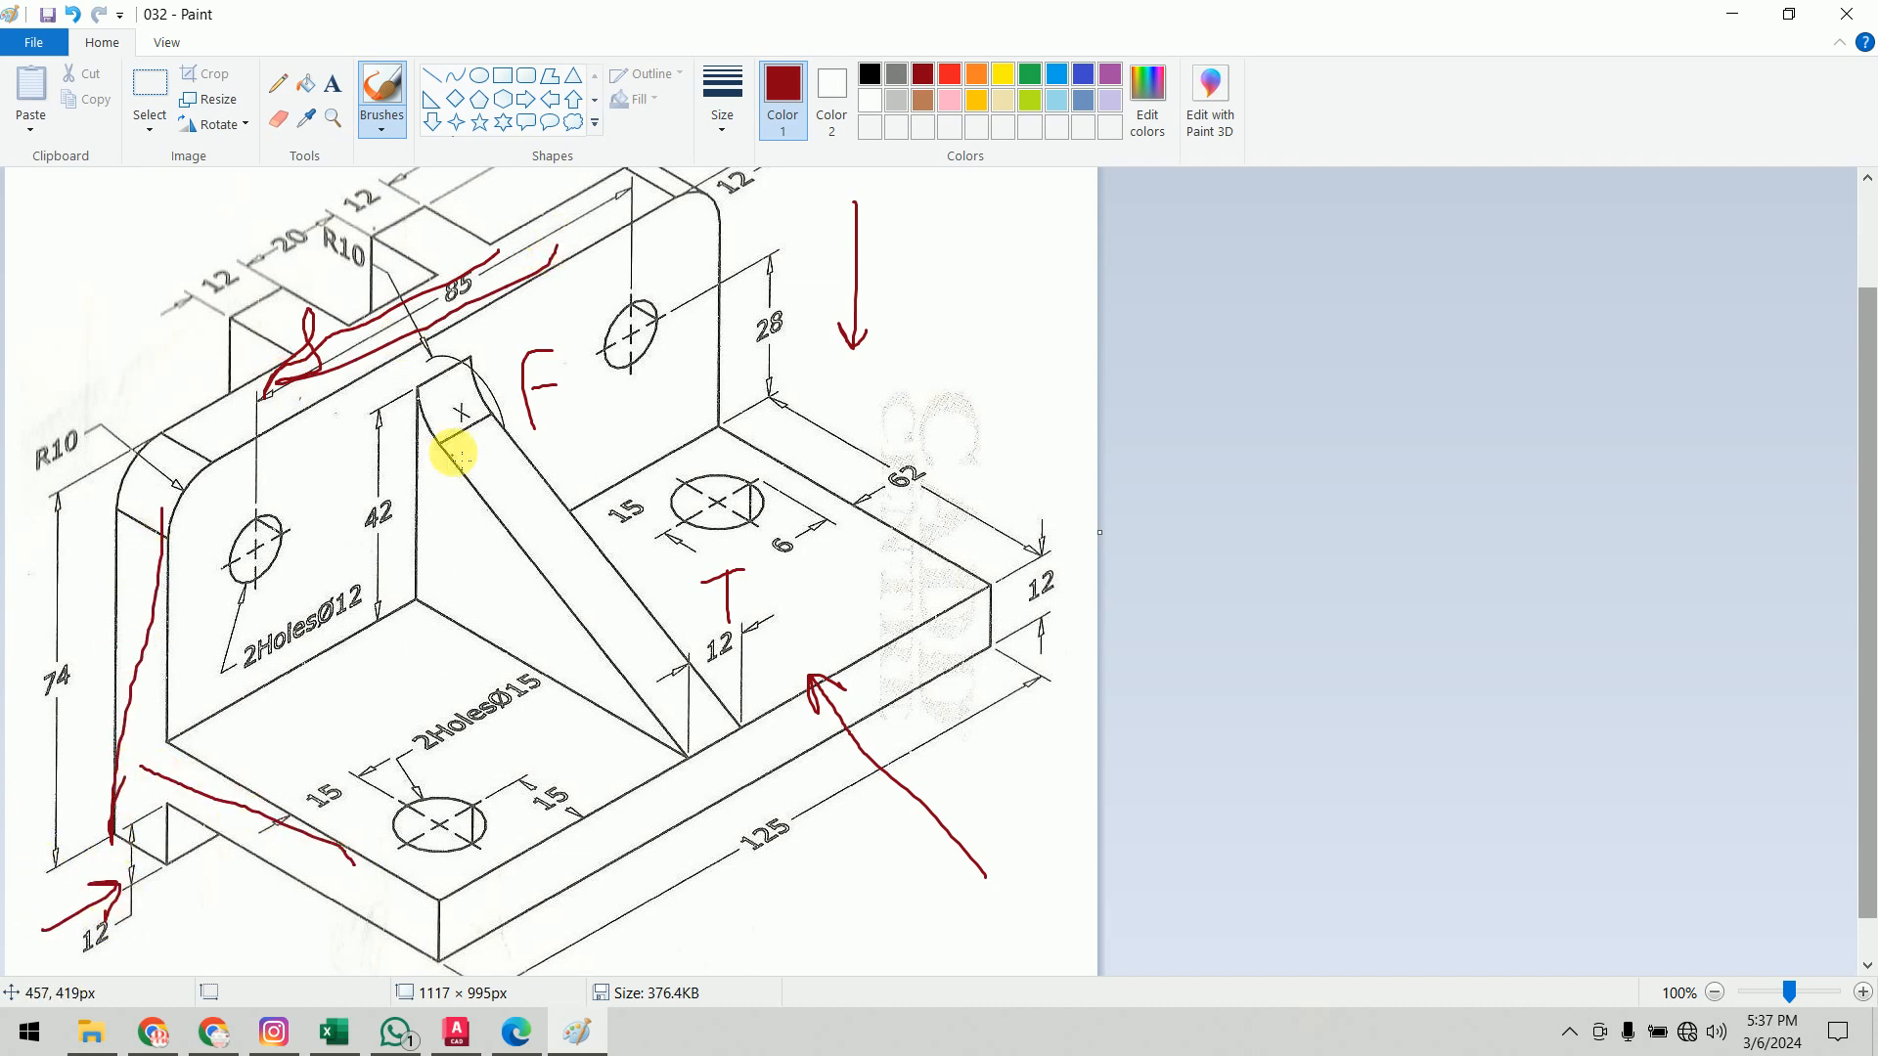
mouse_move(445, 467)
left_mouse_down()
mouse_move(549, 658)
mouse_move(430, 491)
left_mouse_up()
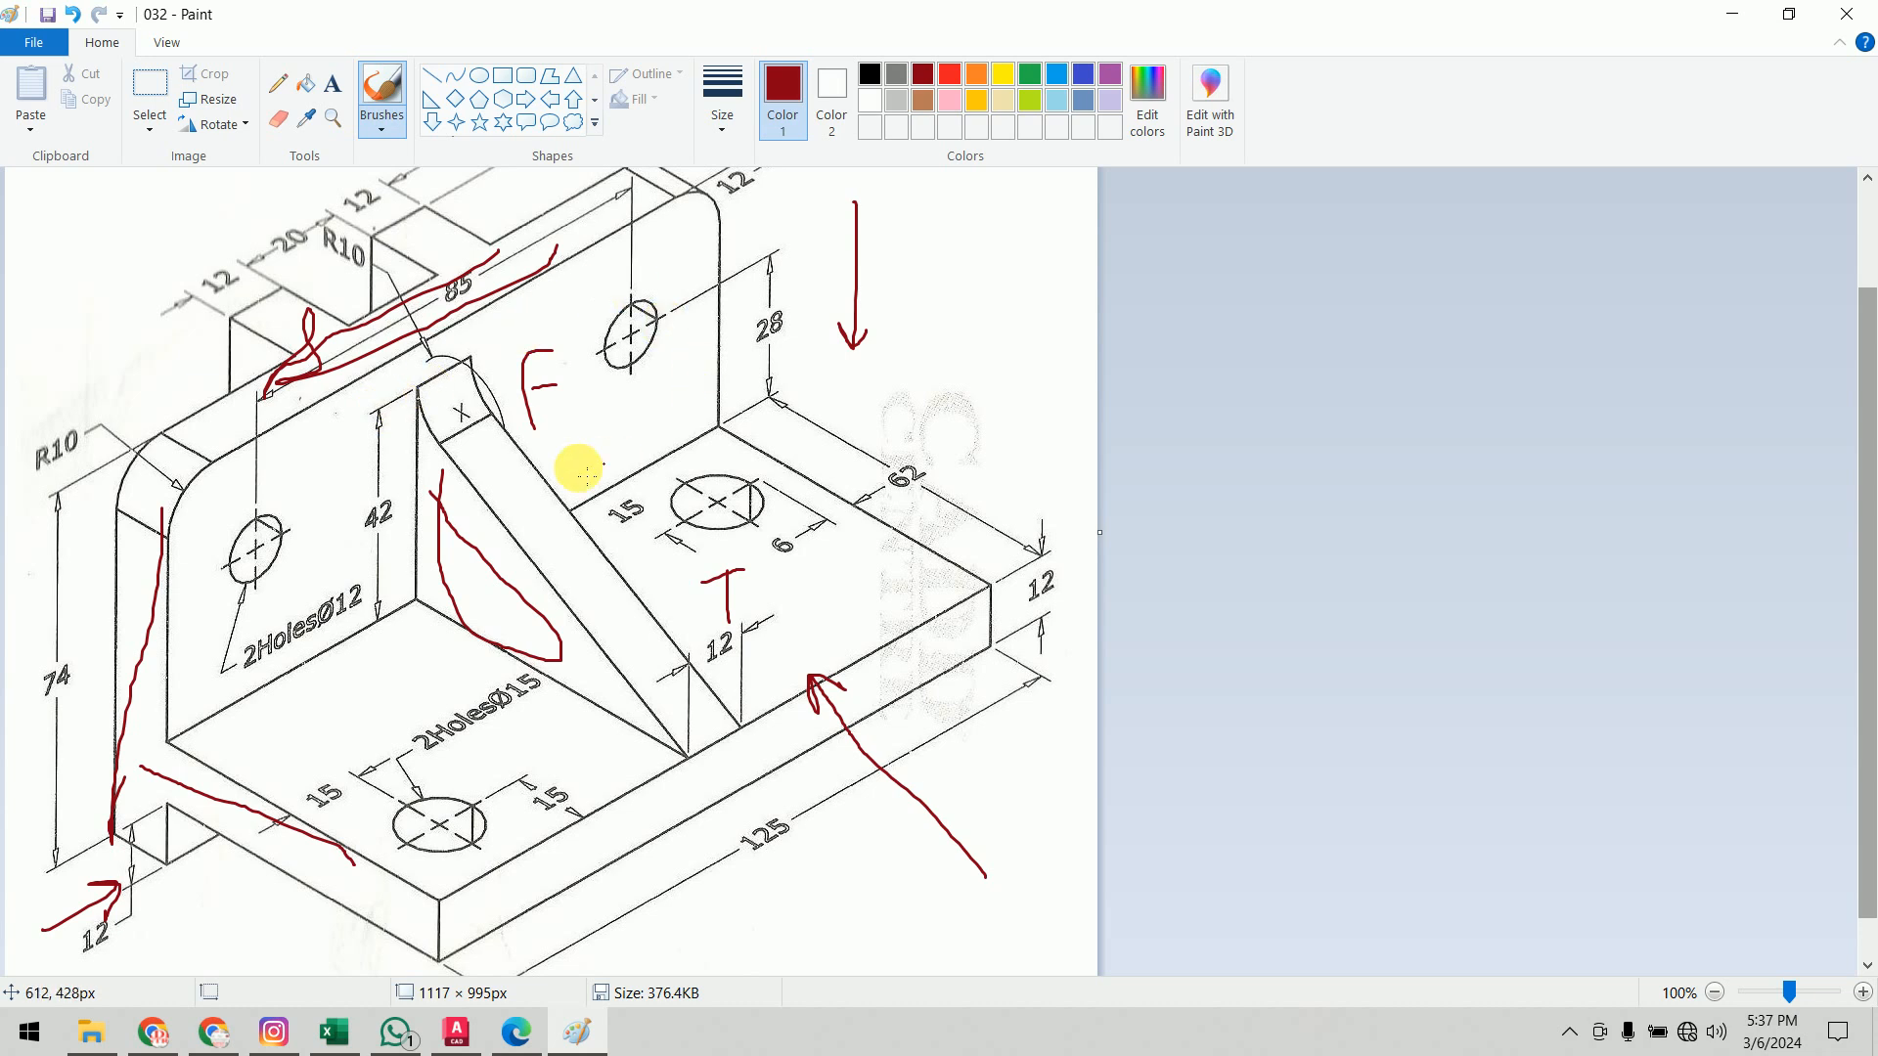
Step: Outline the base's front face, then circle the 74 and 125 dimensions and mark the R10 corner of the upright plate
mouse_move(477, 913)
left_mouse_down()
mouse_move(629, 847)
mouse_move(956, 636)
mouse_move(503, 881)
mouse_move(648, 831)
left_mouse_up()
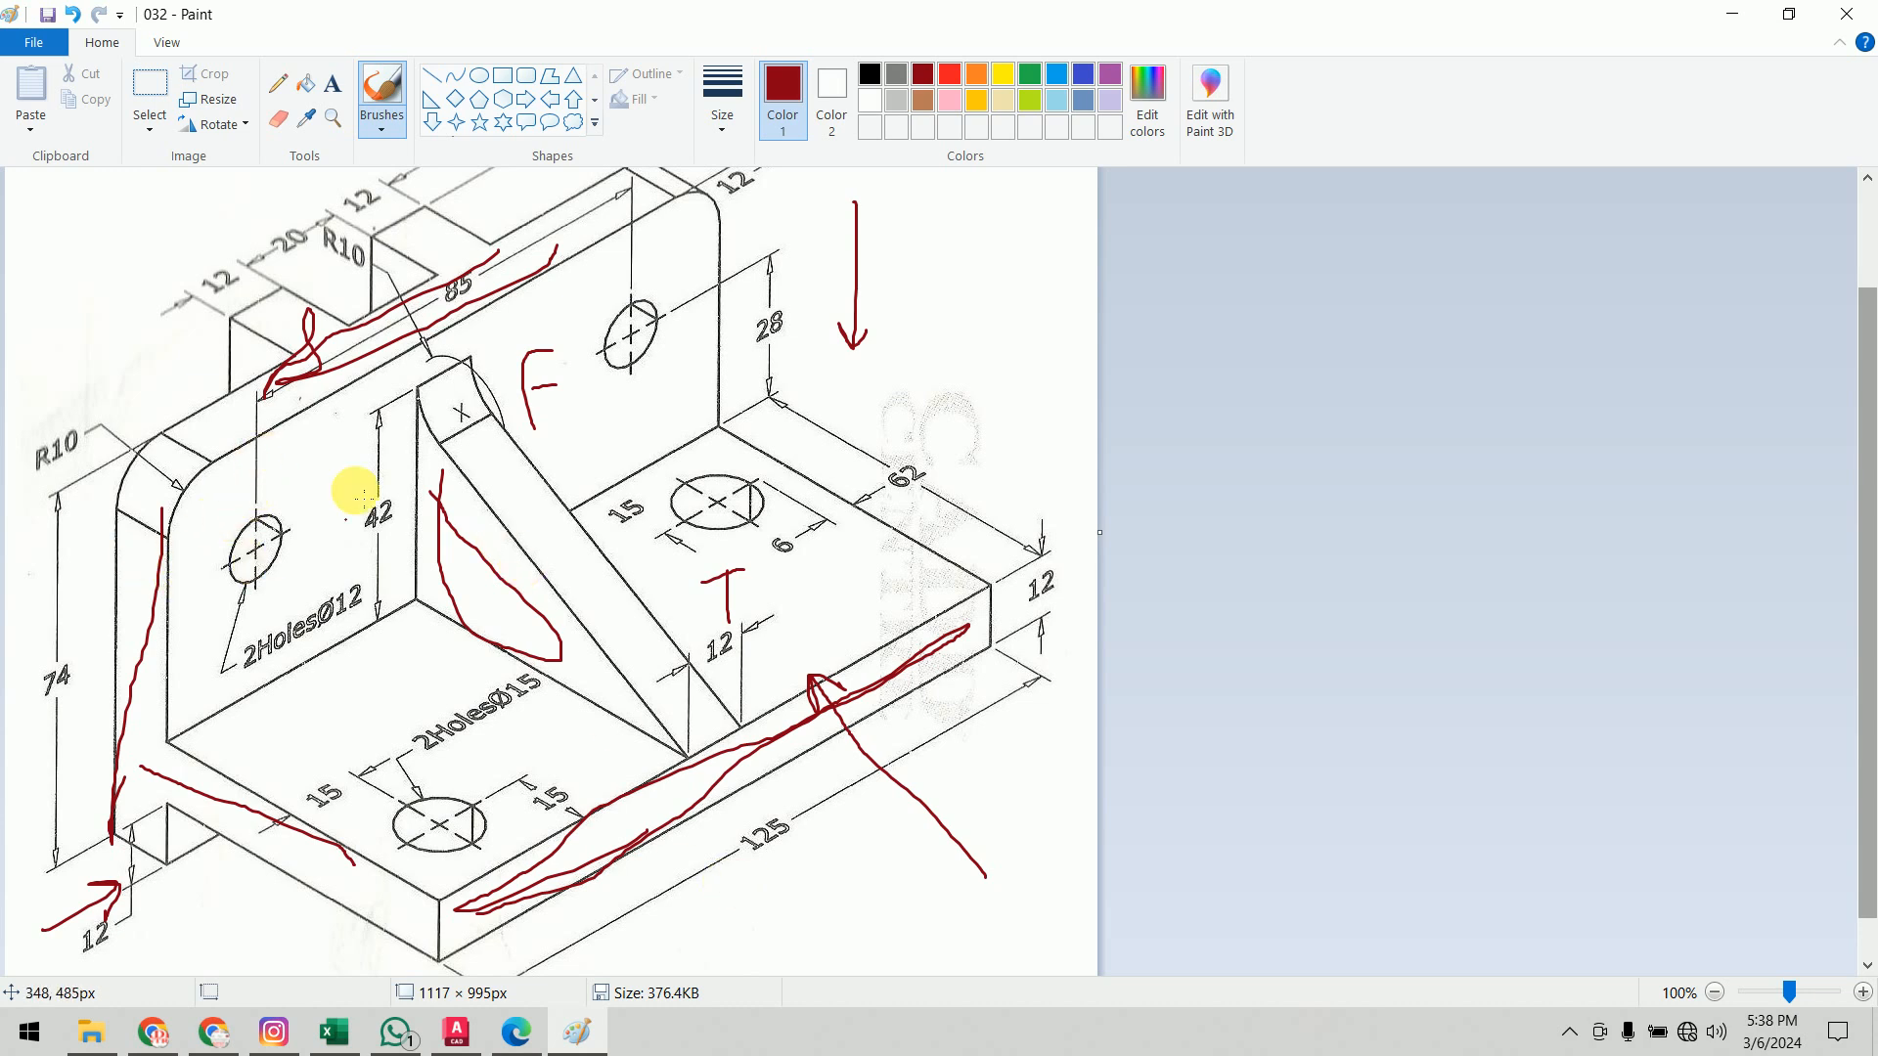
mouse_move(82, 667)
left_mouse_down()
mouse_move(59, 648)
mouse_move(45, 702)
mouse_move(79, 658)
left_mouse_up()
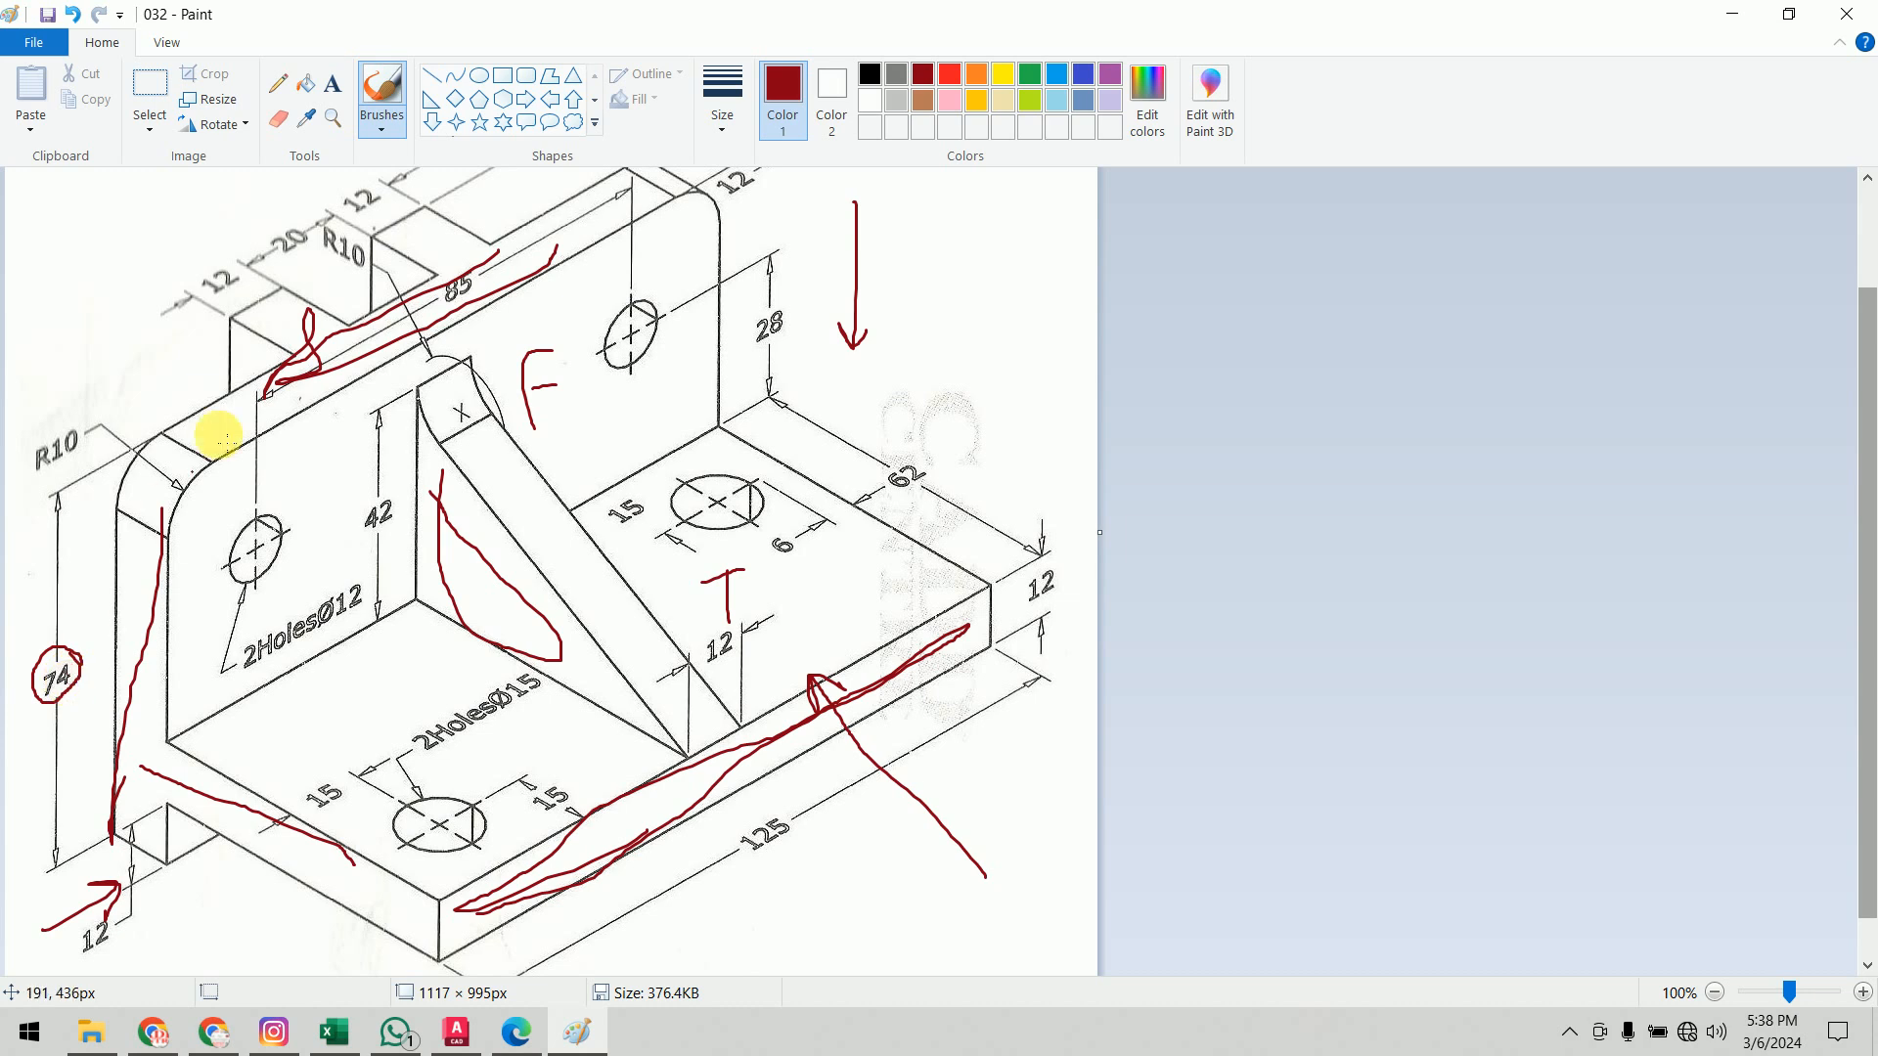
mouse_move(767, 868)
left_mouse_down()
mouse_move(789, 813)
mouse_move(730, 855)
mouse_move(780, 853)
left_mouse_up()
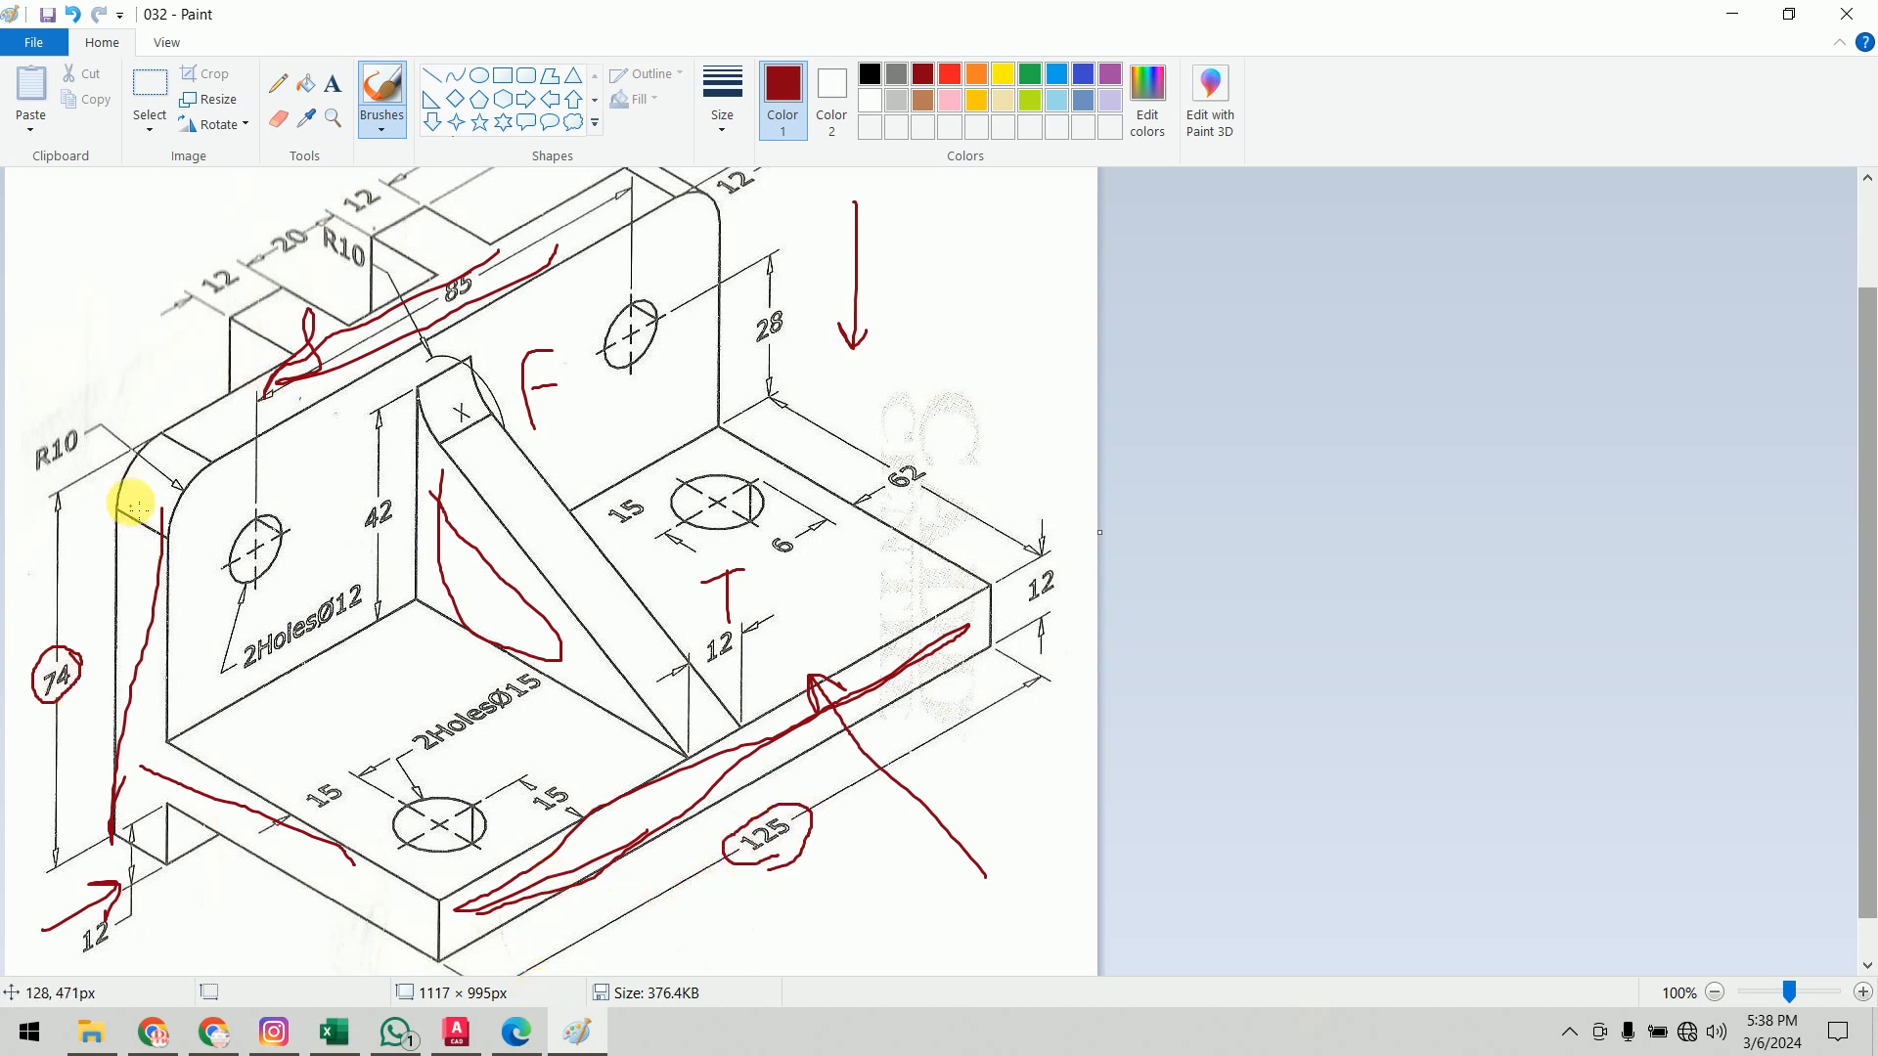
mouse_move(151, 438)
left_mouse_down()
mouse_move(114, 509)
mouse_move(74, 459)
mouse_move(94, 450)
left_mouse_up()
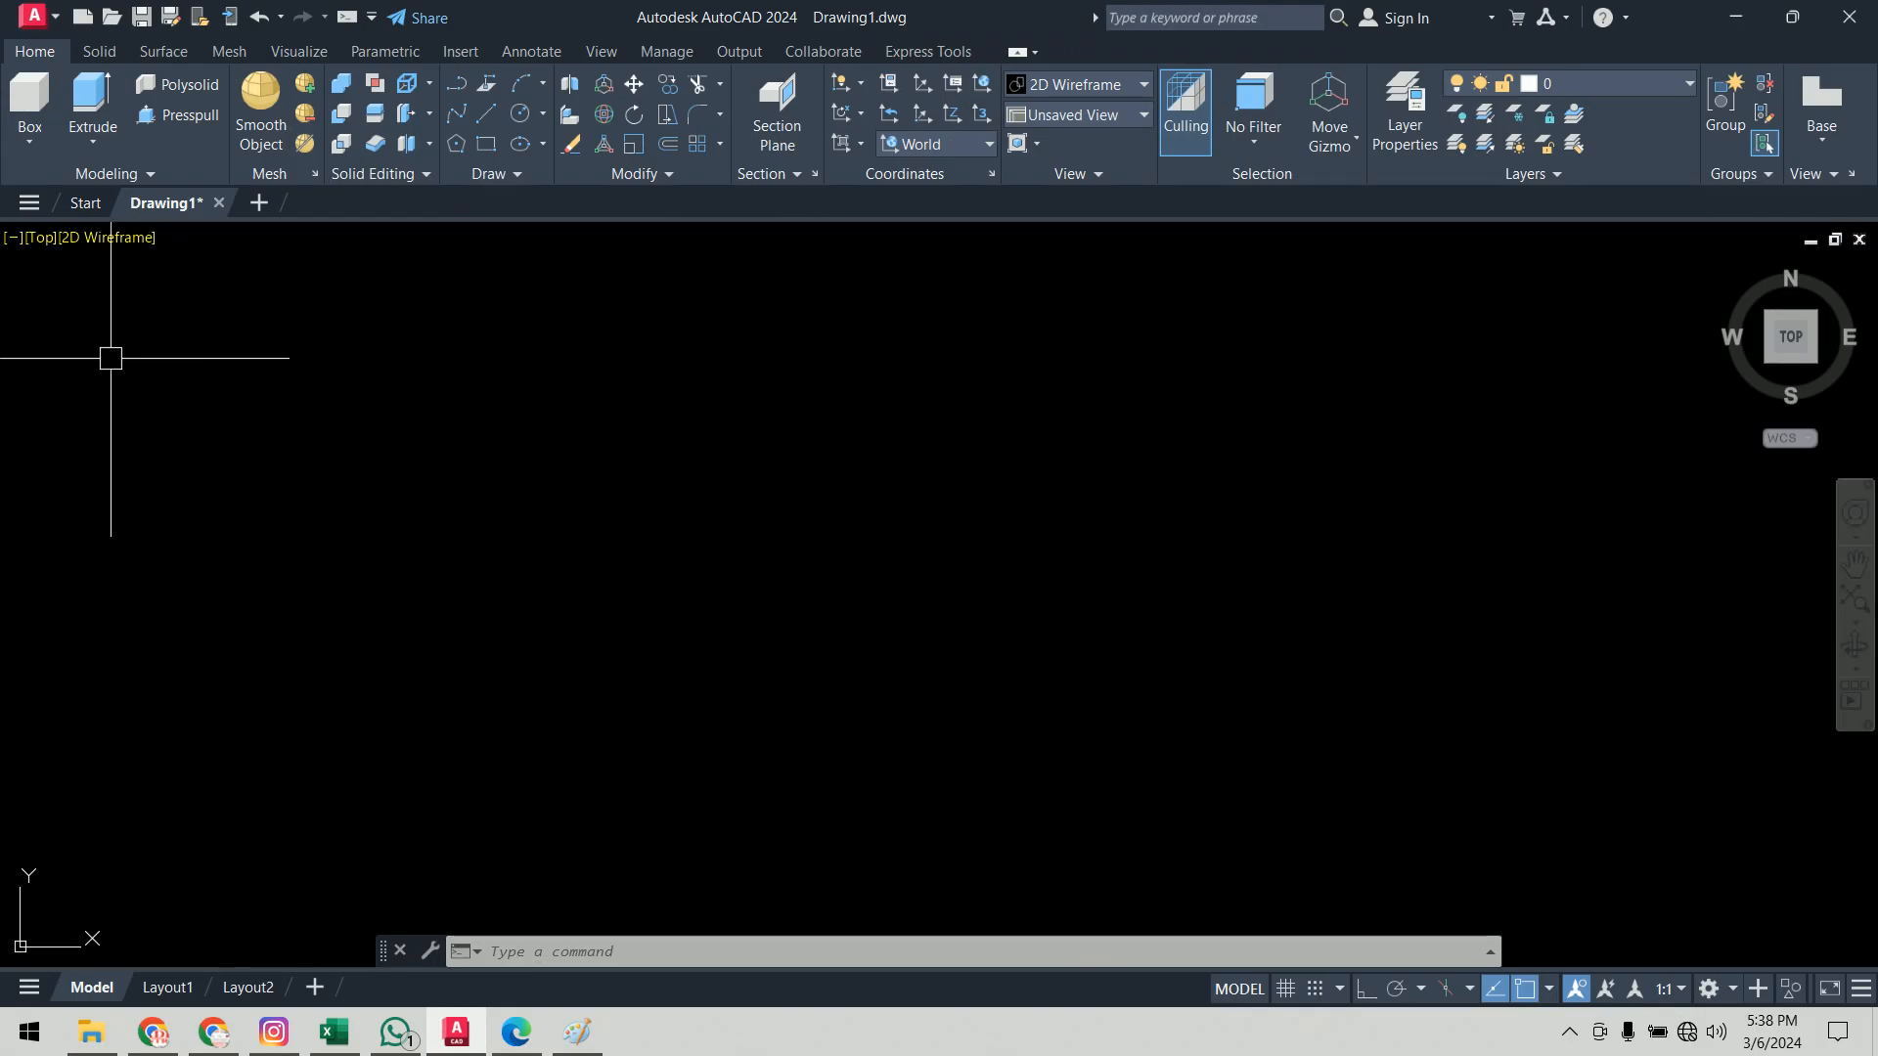
Step: In AutoCAD, set the Front view and draw a rectangle 125 long and 74 wide
left_click(39, 246)
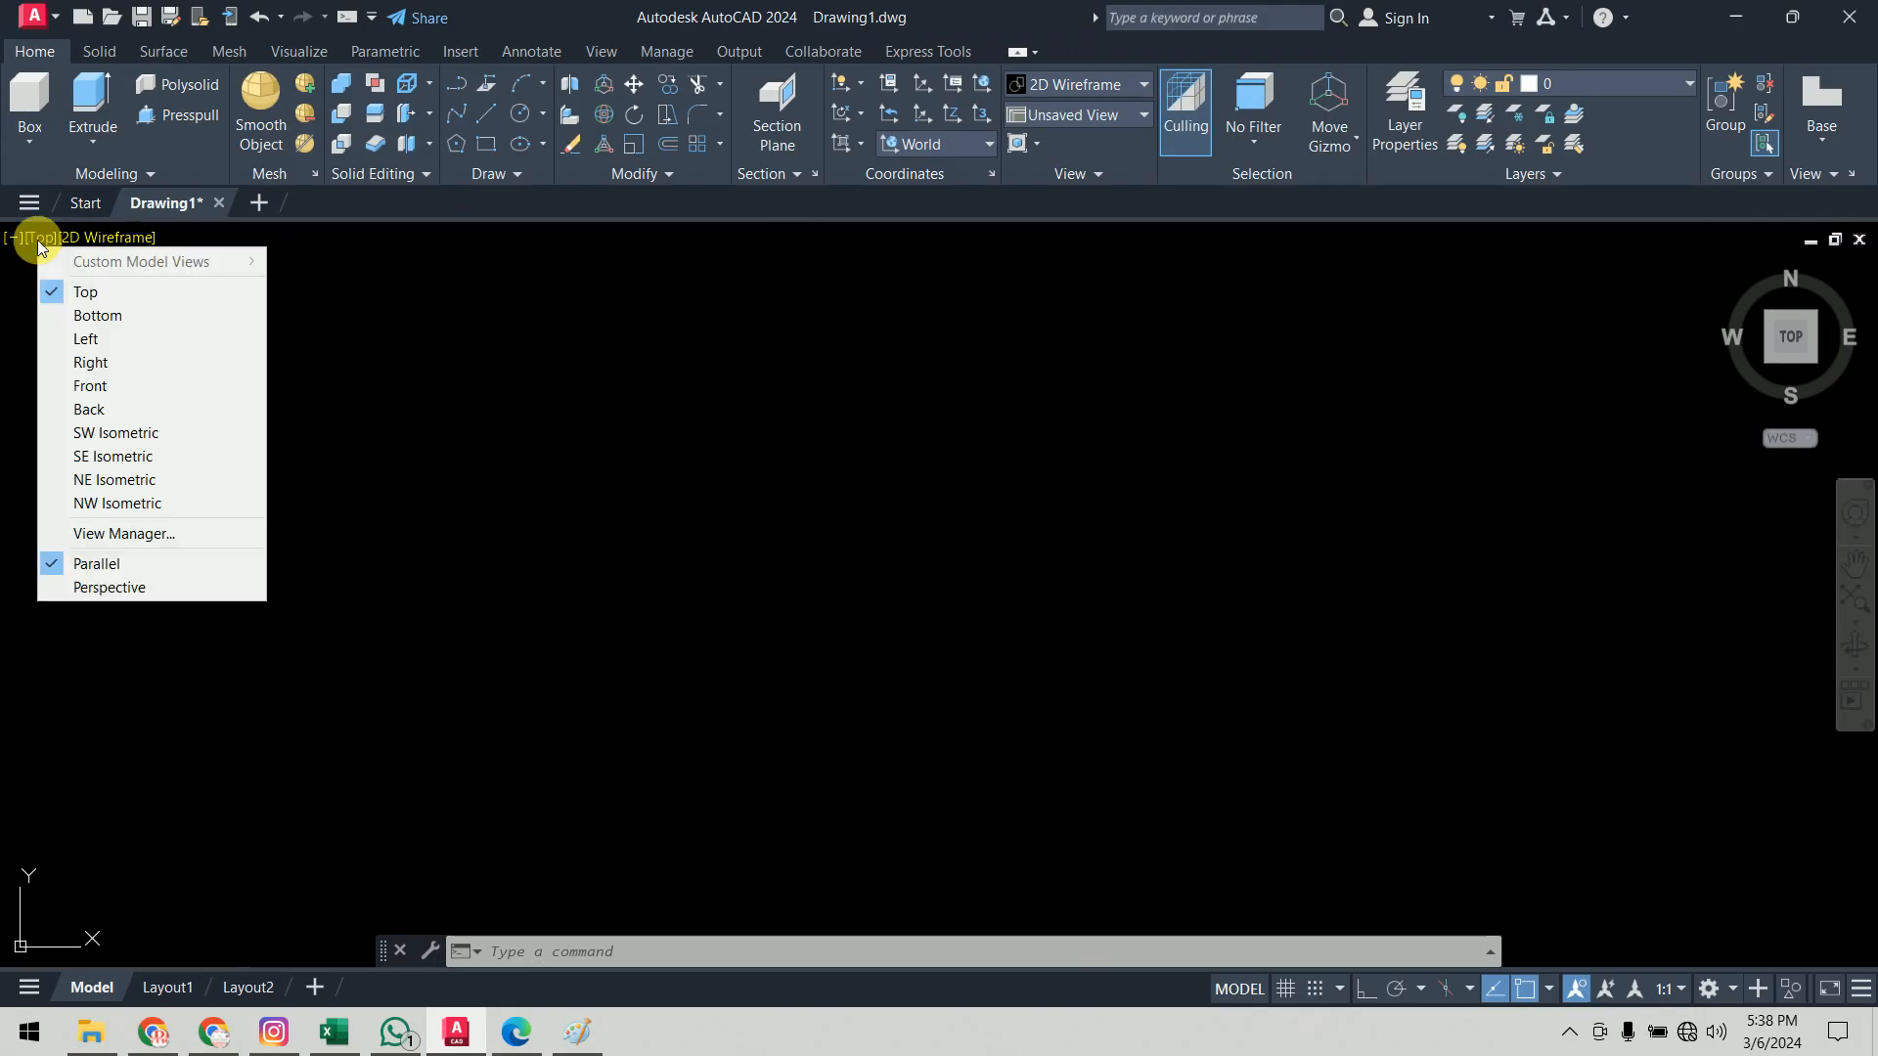
left_click(90, 380)
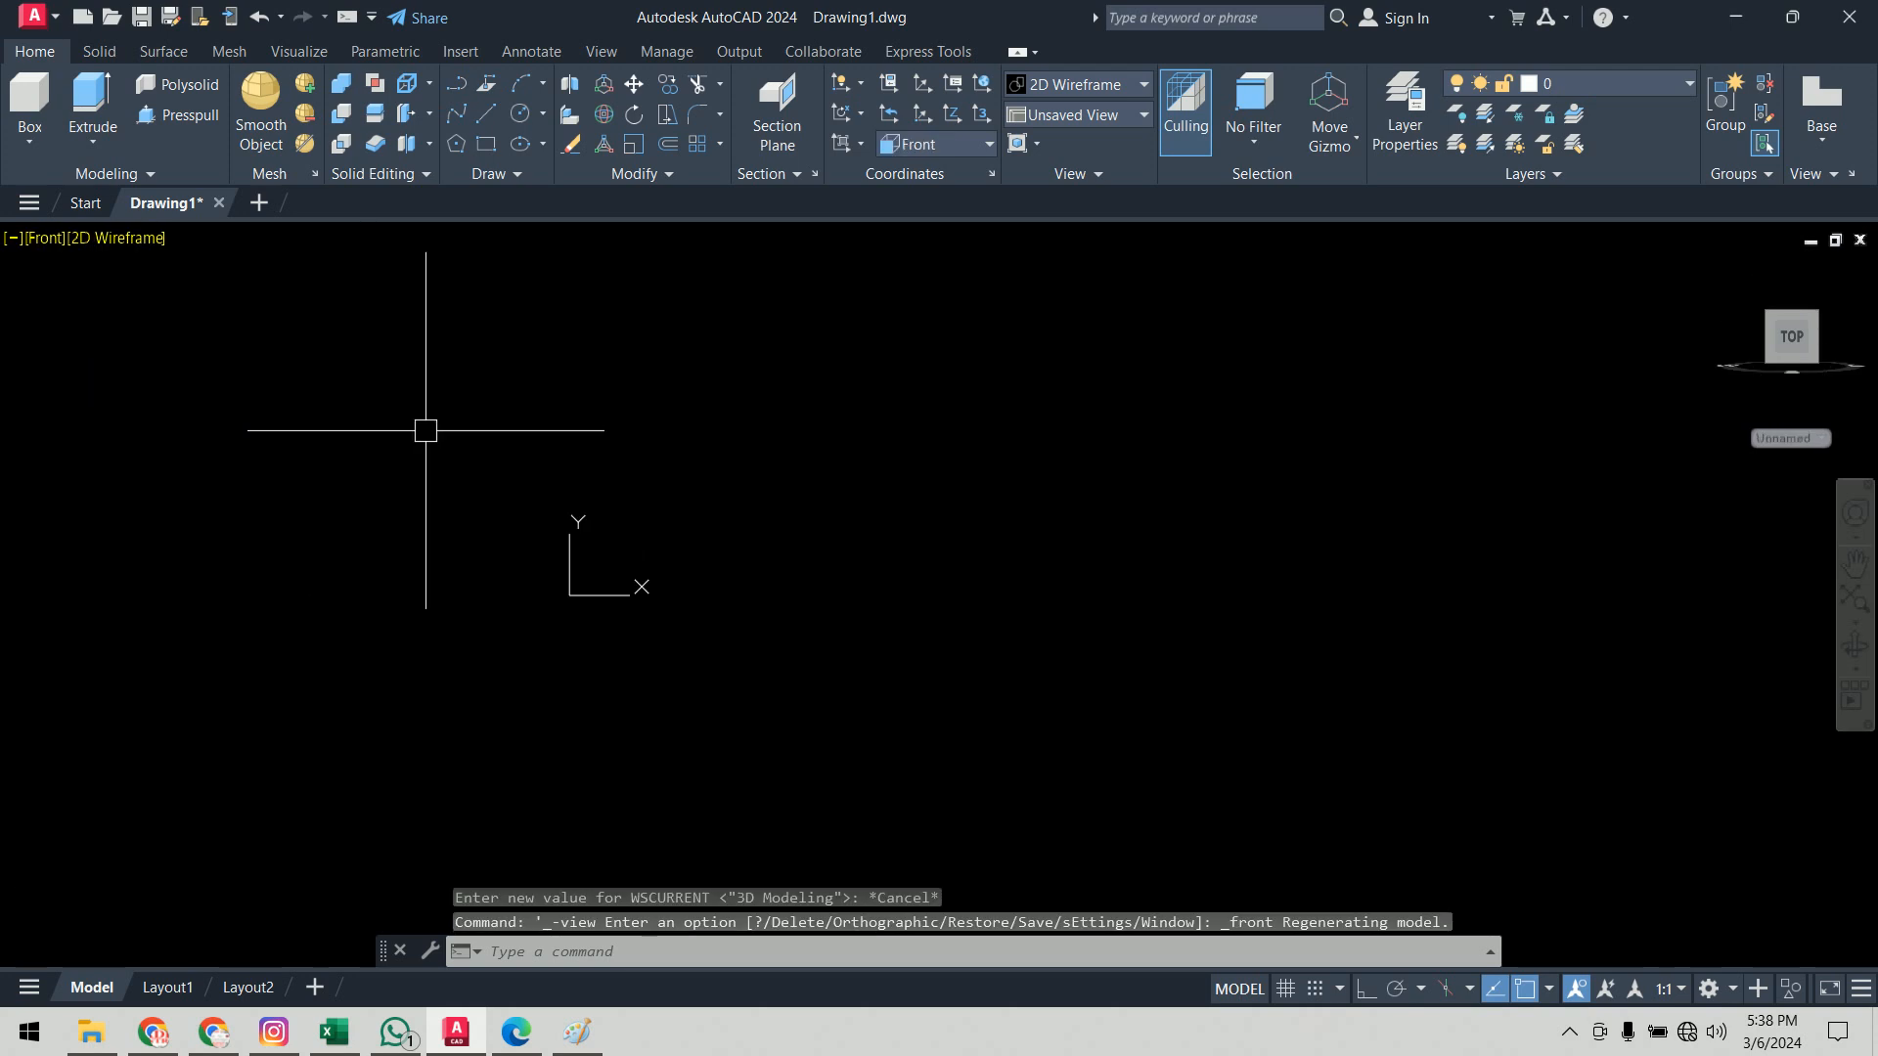
type("re")
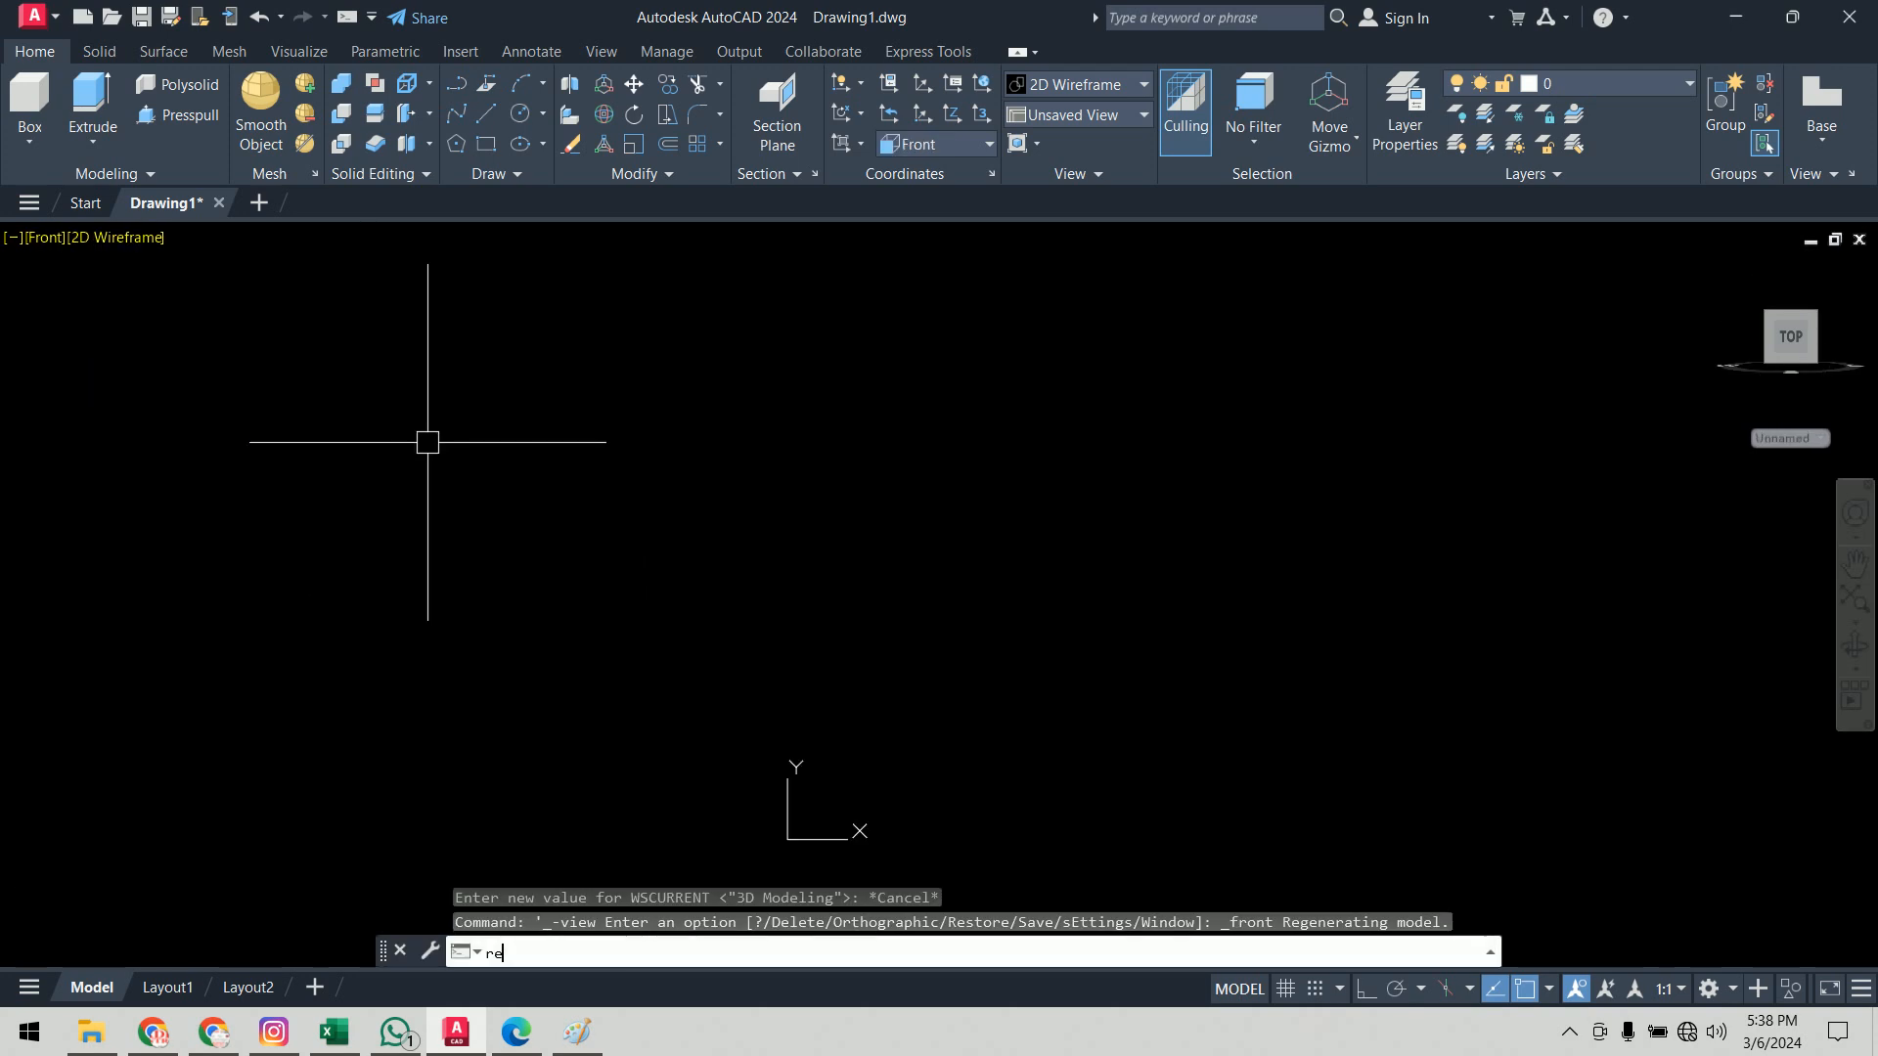
type("c")
key("Return")
left_click(754, 411)
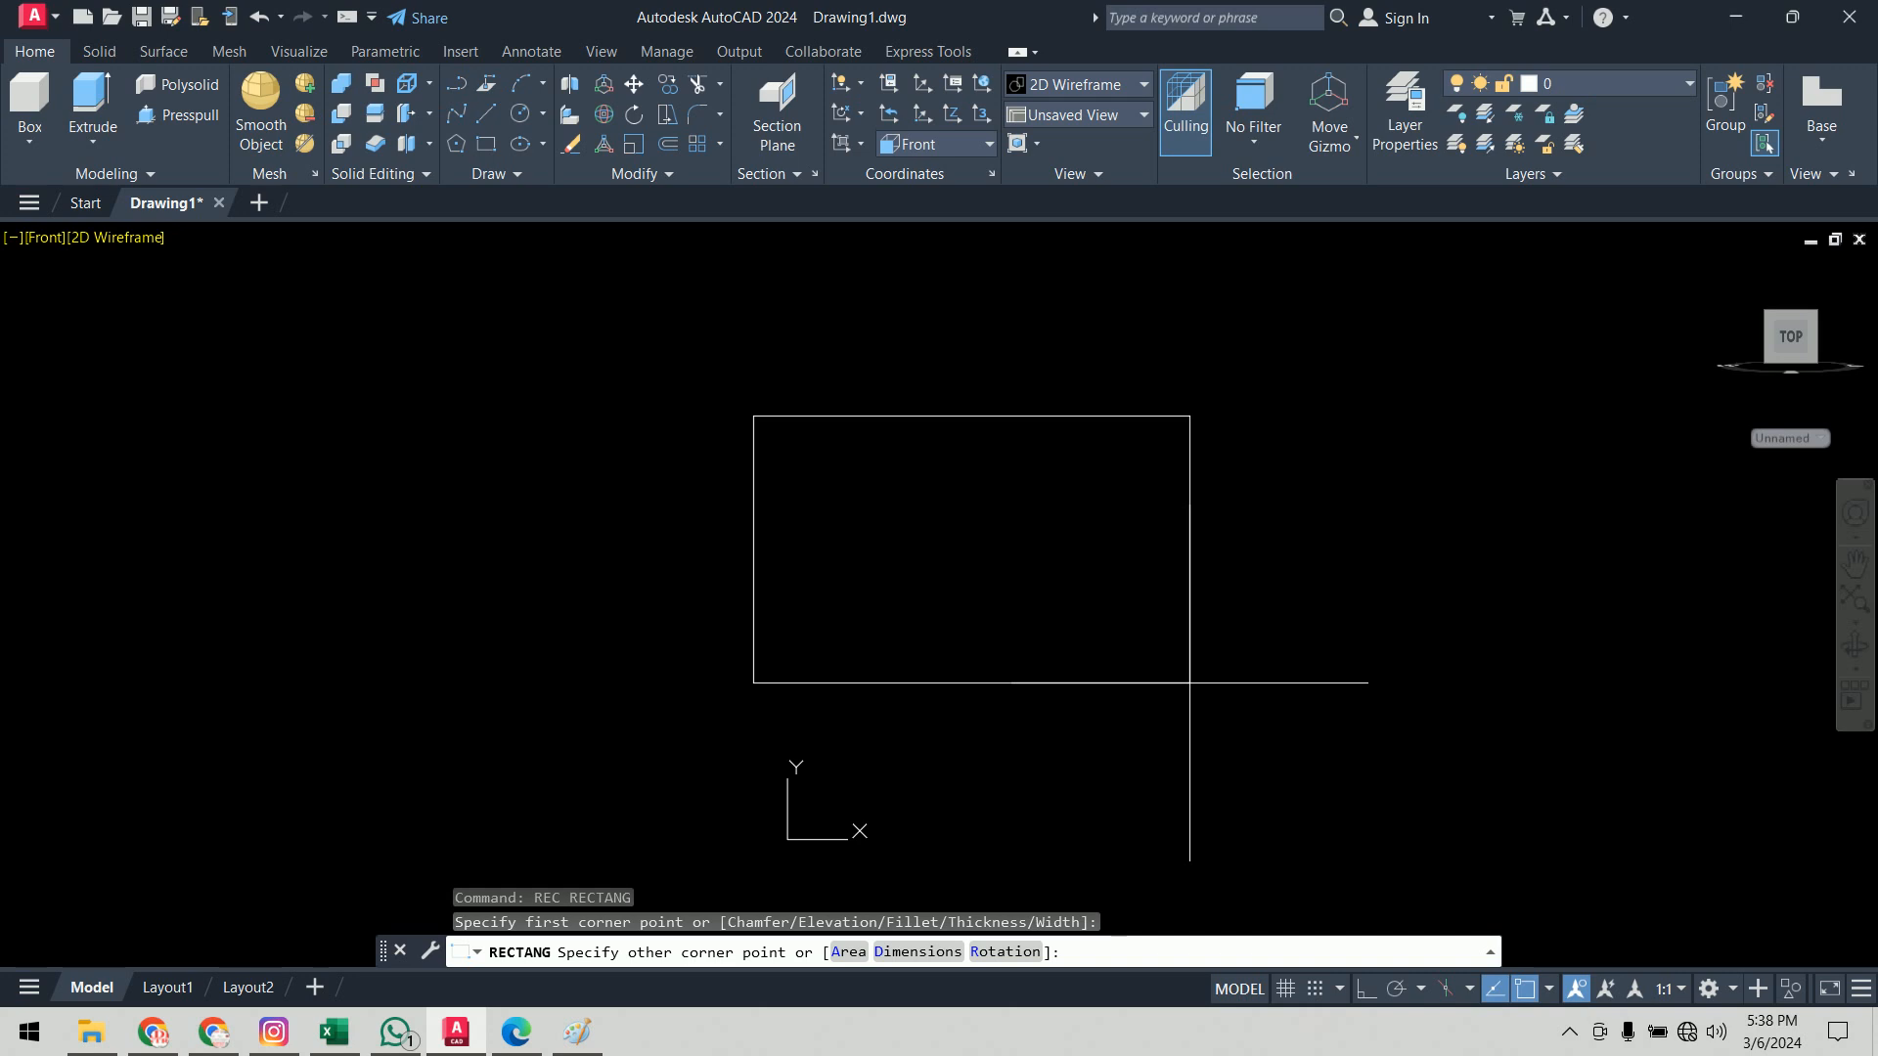
type("d")
key("Return")
type("125")
key("Return")
type("74")
key("Return")
left_click(1281, 690)
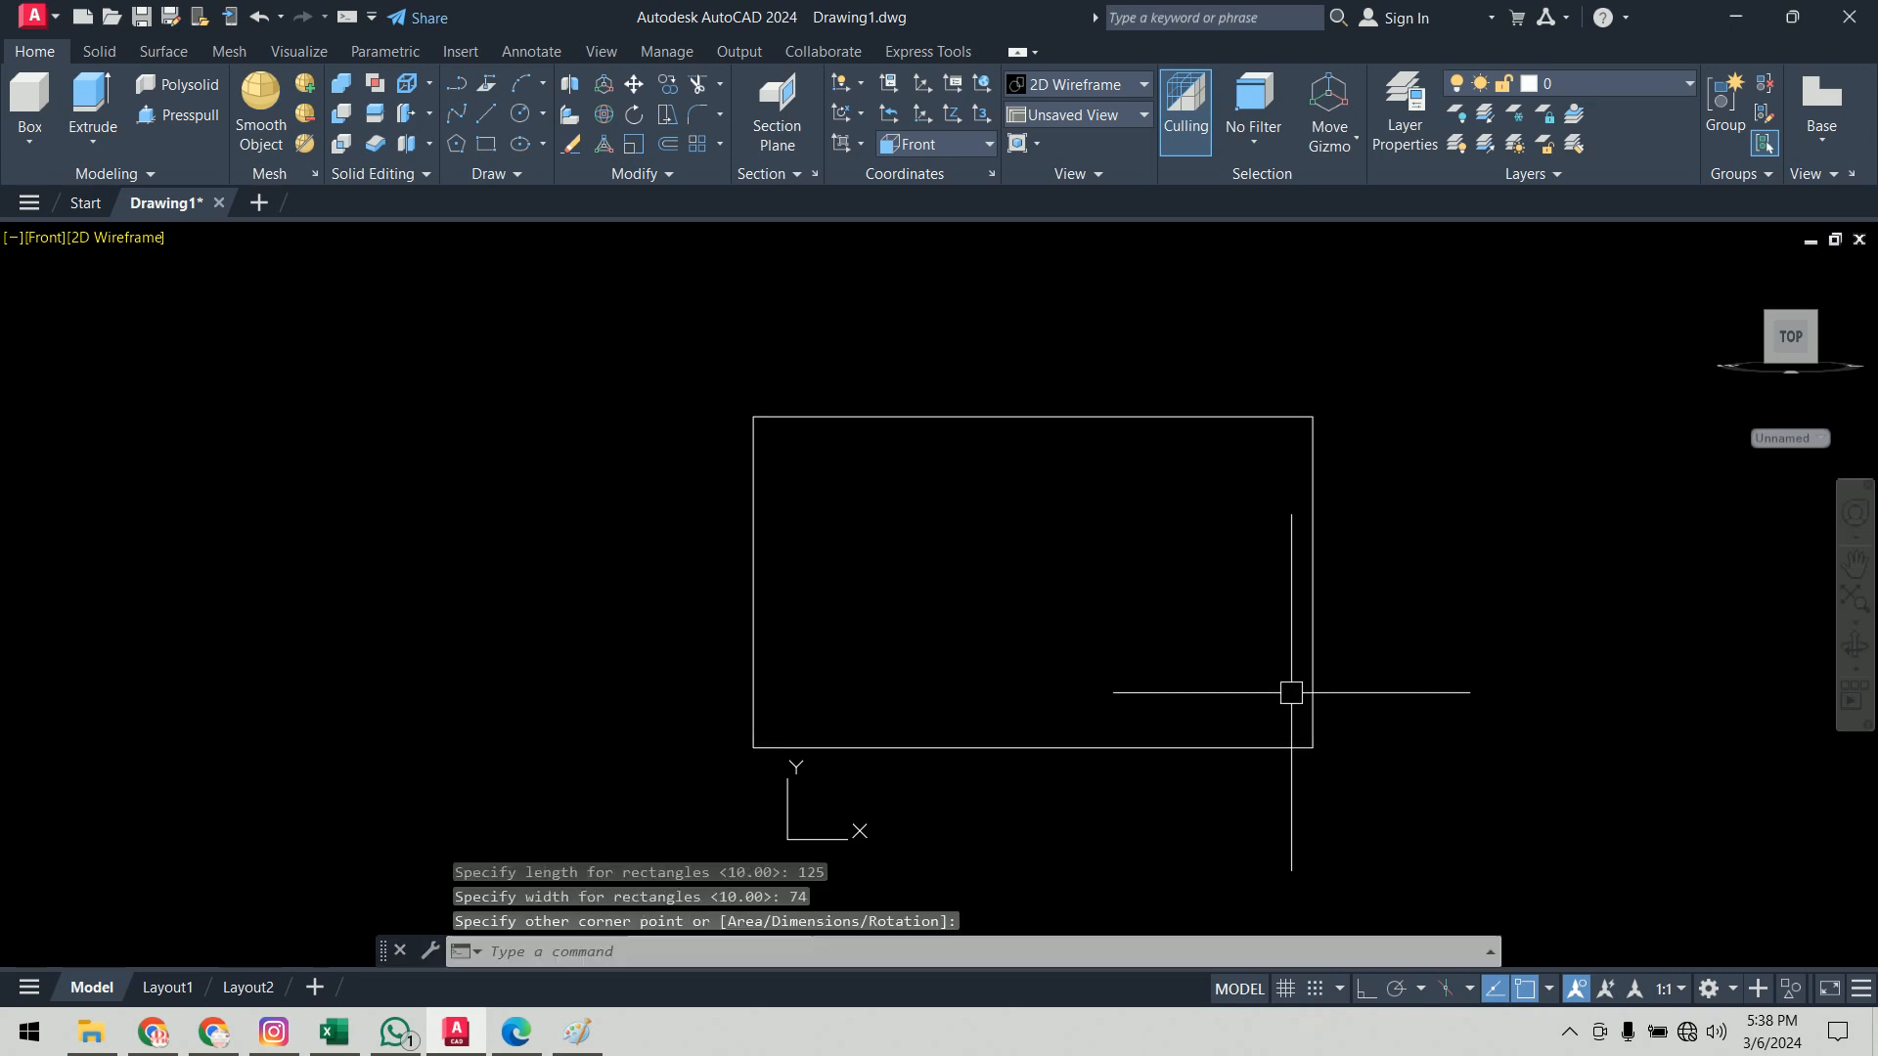
Step: Stop the UCS icon from displaying at the origin so it sits in the viewport corner
mouse_move(1028, 799)
middle_mouse_down()
mouse_move(733, 649)
mouse_move(640, 641)
middle_mouse_up()
right_click(383, 831)
mouse_move(526, 829)
left_click(626, 822)
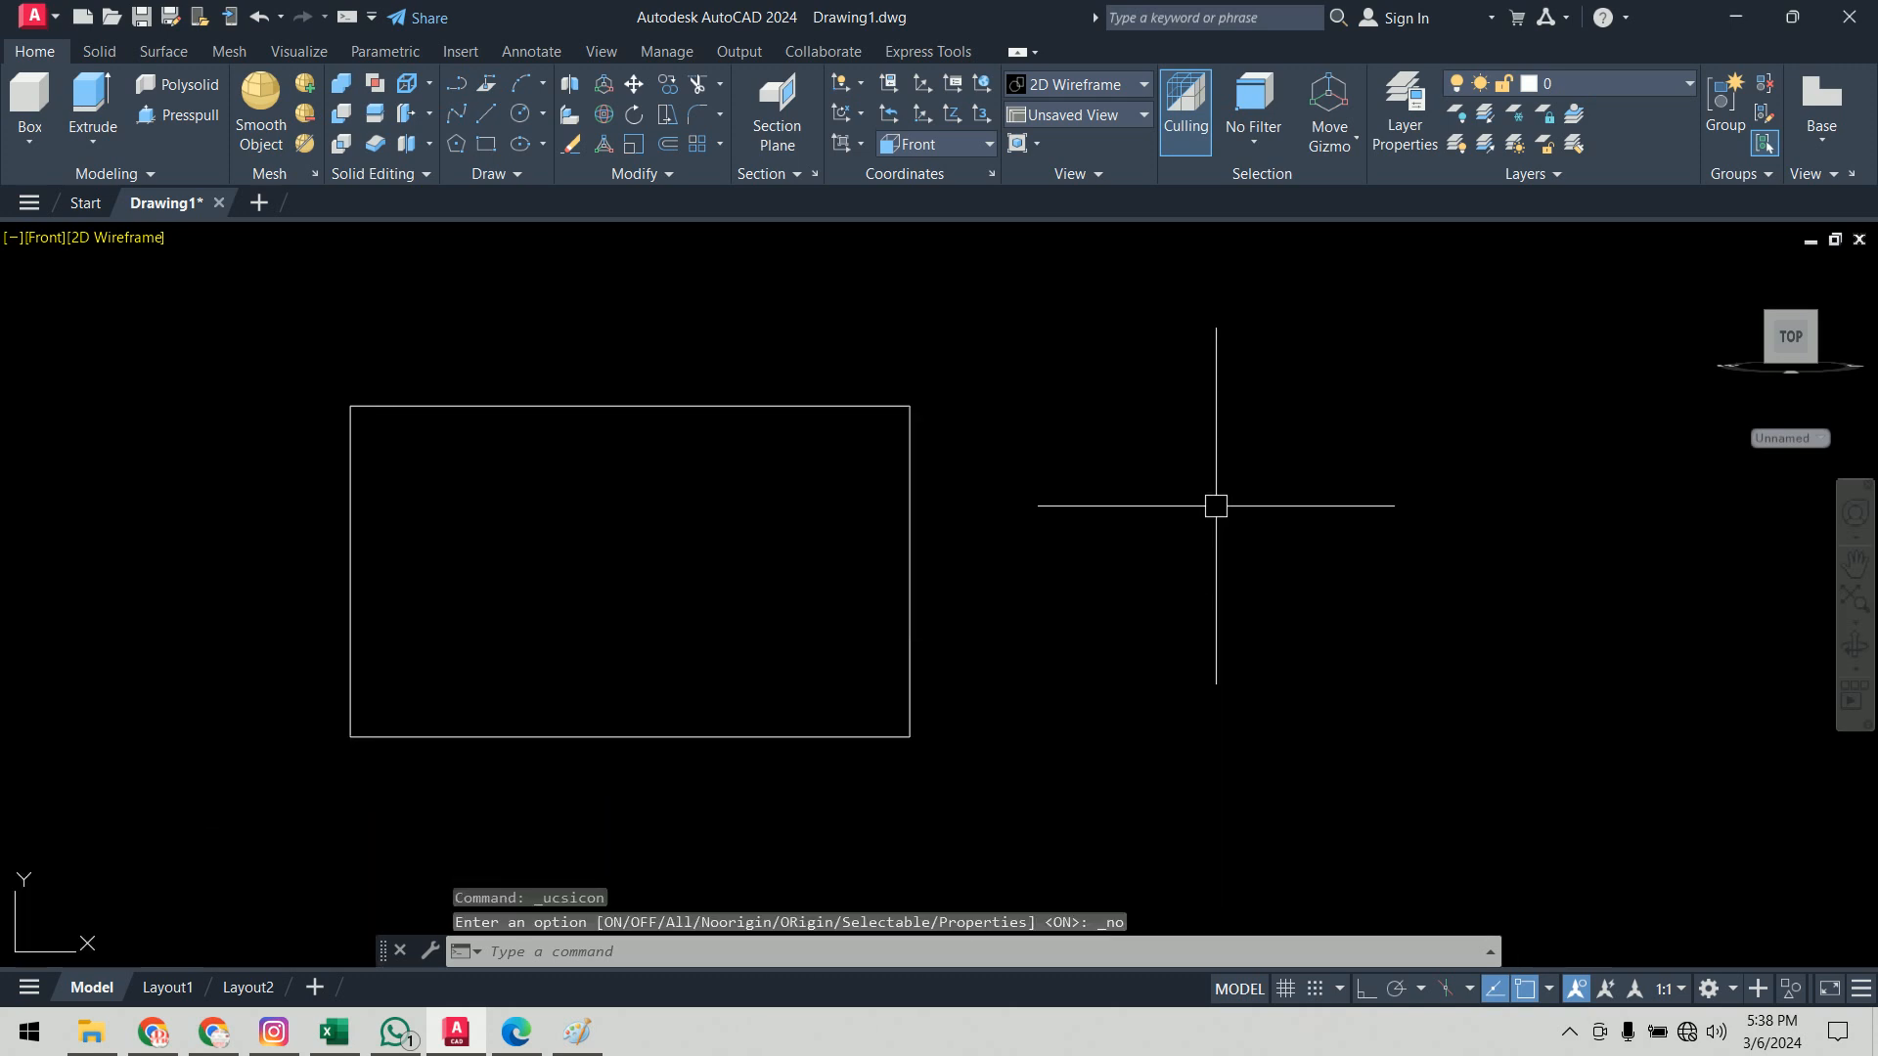
mouse_move(1066, 507)
middle_mouse_down()
mouse_move(1242, 496)
mouse_move(851, 479)
middle_mouse_up()
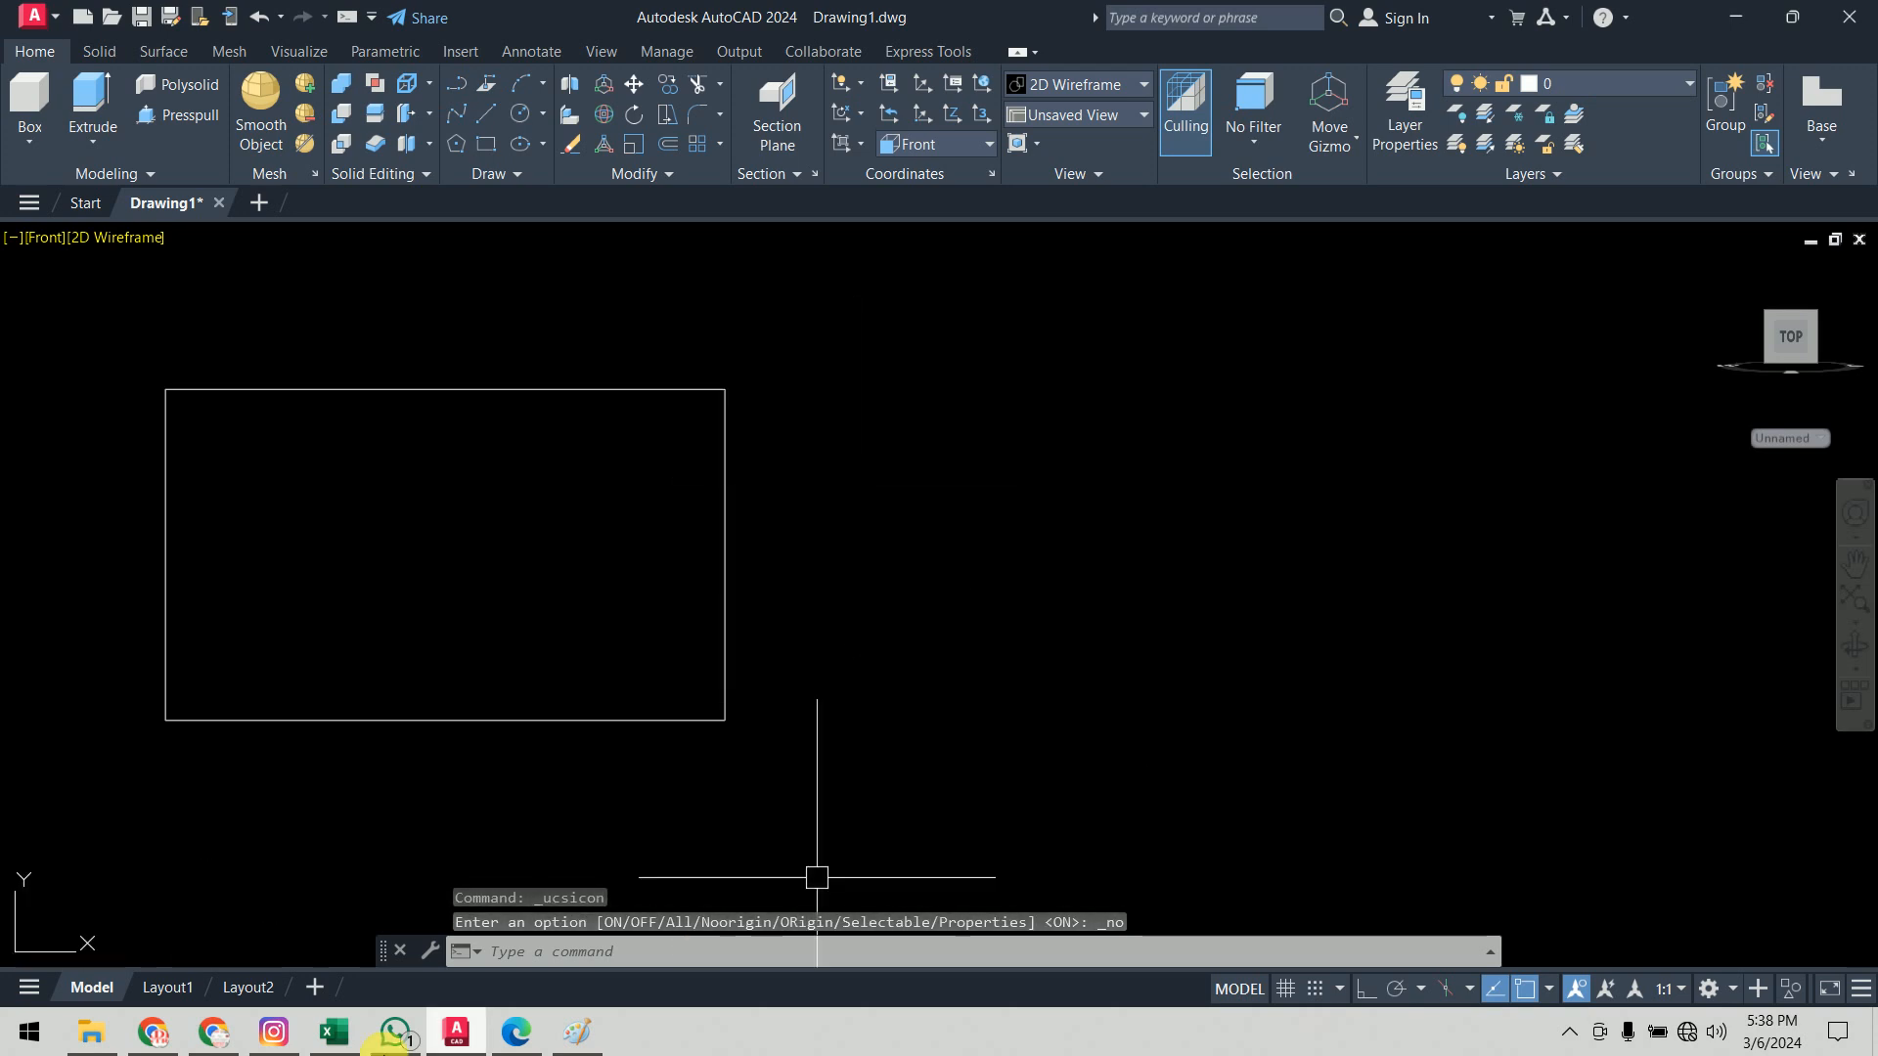
Step: Go back to Paint, mark the small step under the base by the lower 12 dimension, and return to AutoCAD
left_click(516, 1032)
left_click(577, 1032)
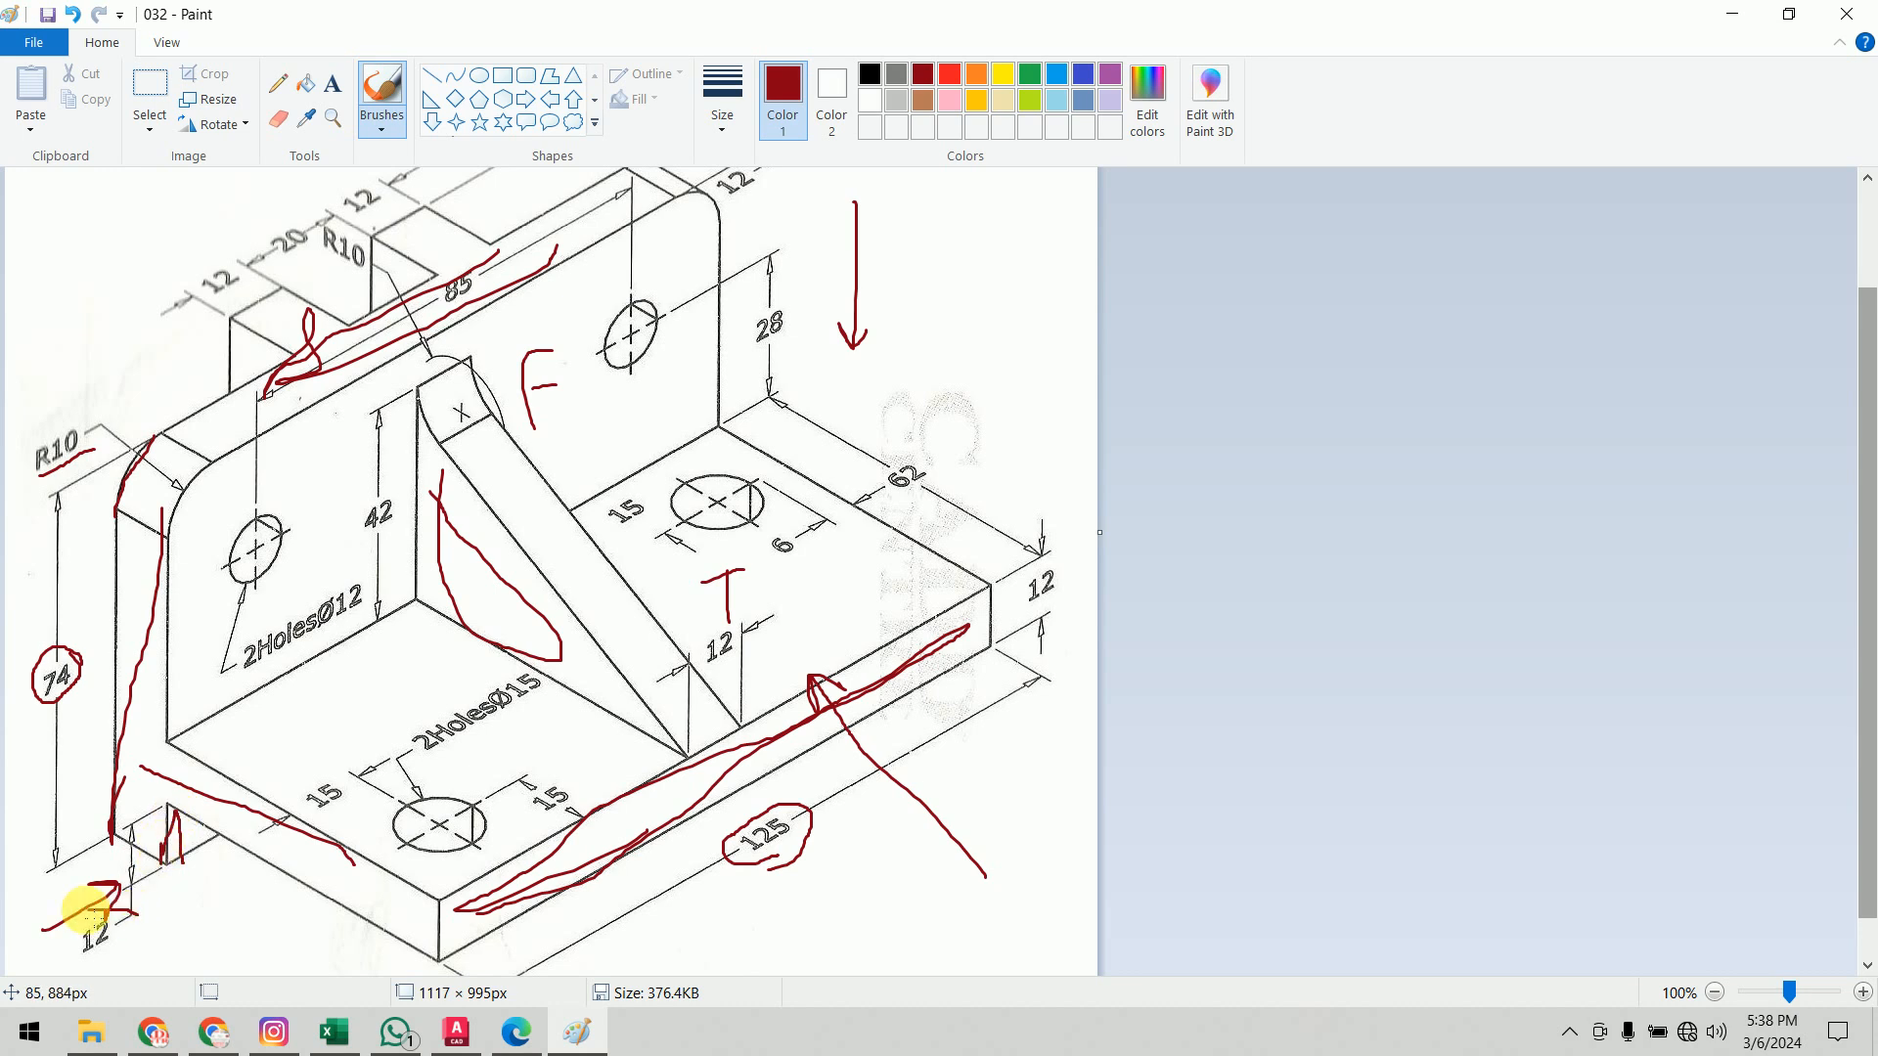
left_click(462, 1037)
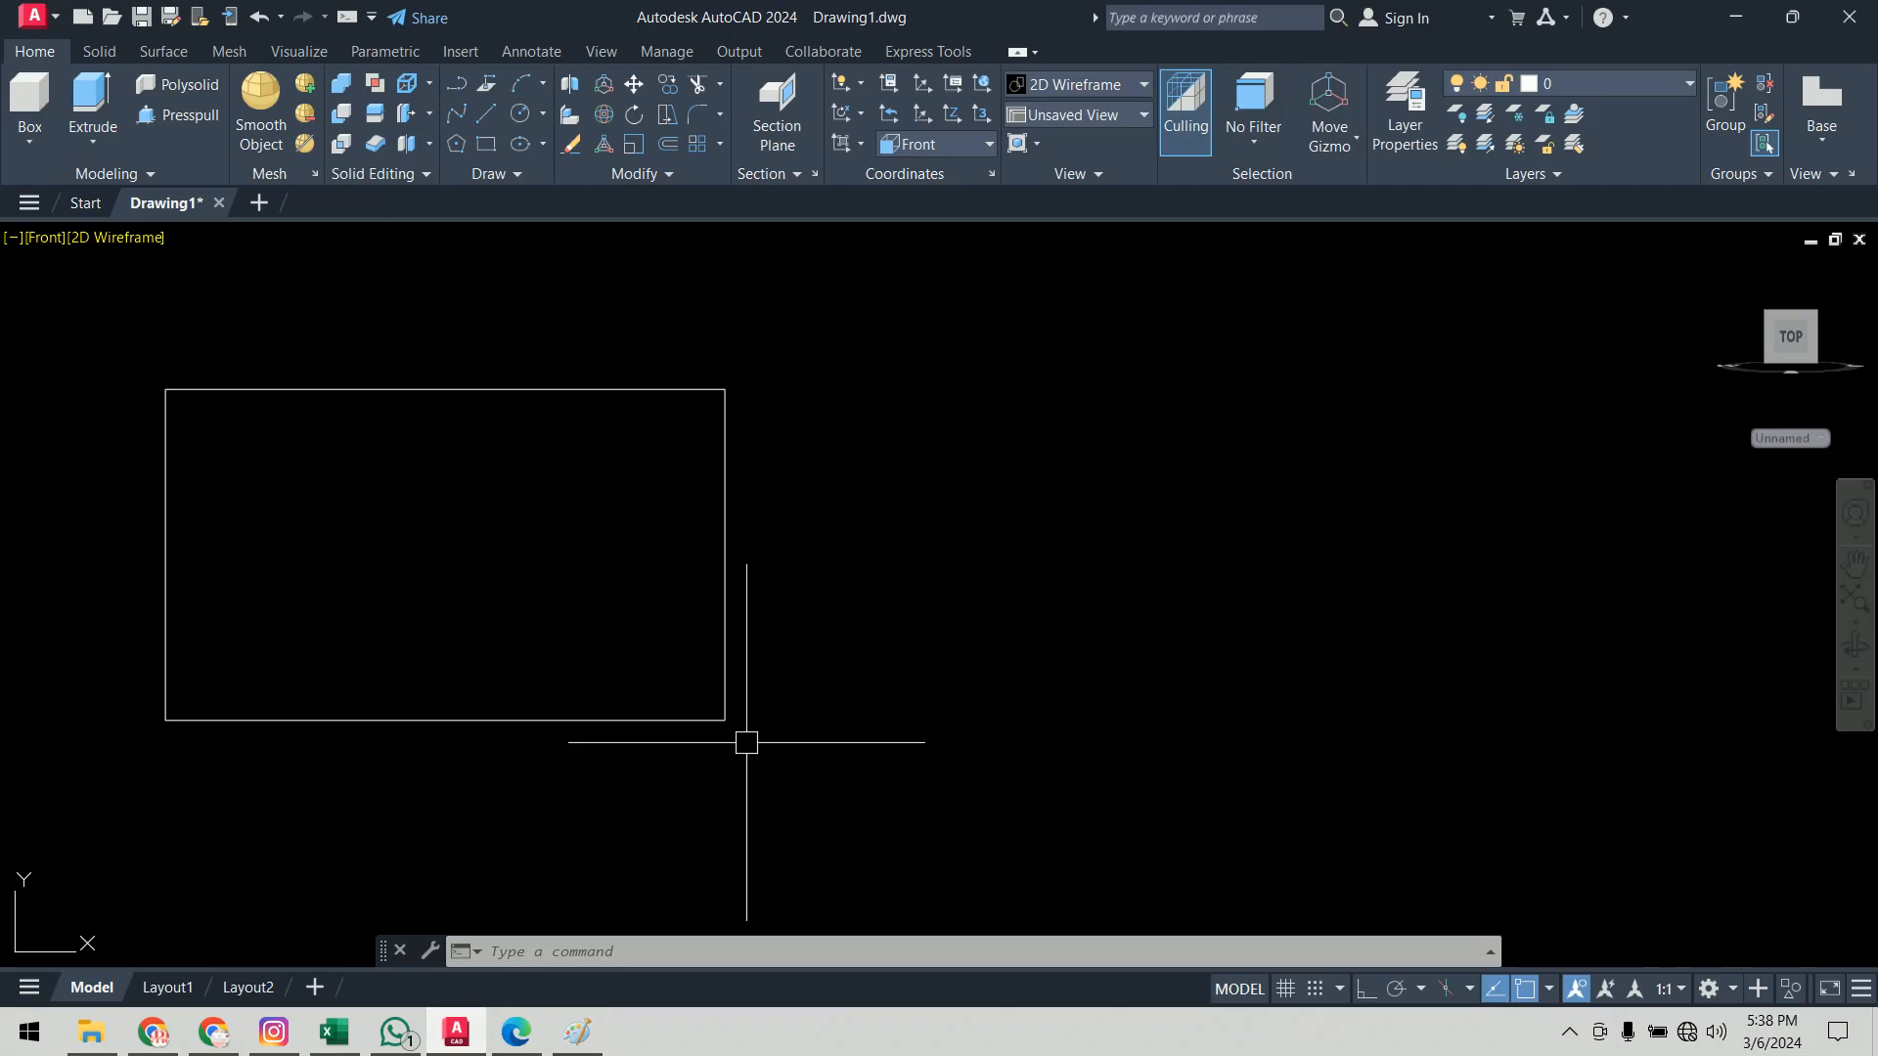
Step: Draw a second rectangle 125 long and 12 wide beside the large one
type("rec")
key("Return")
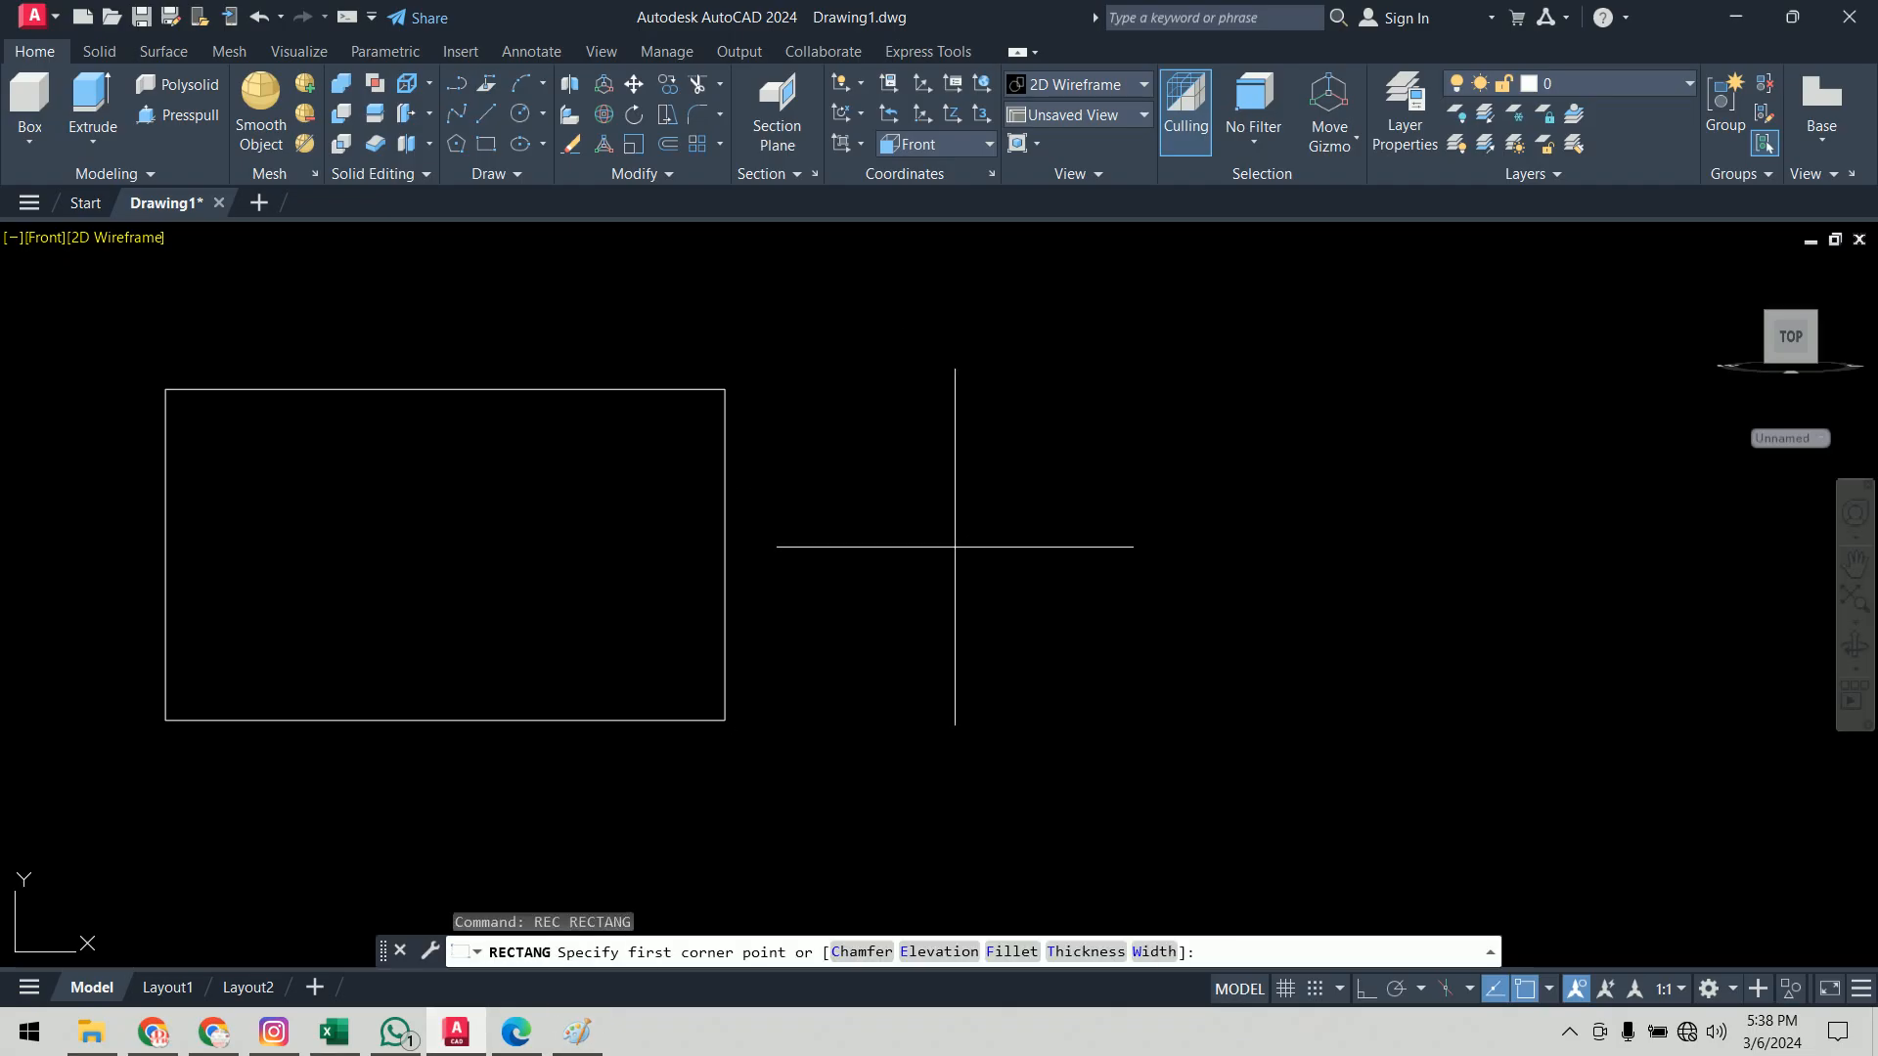
left_click(941, 553)
key("Return")
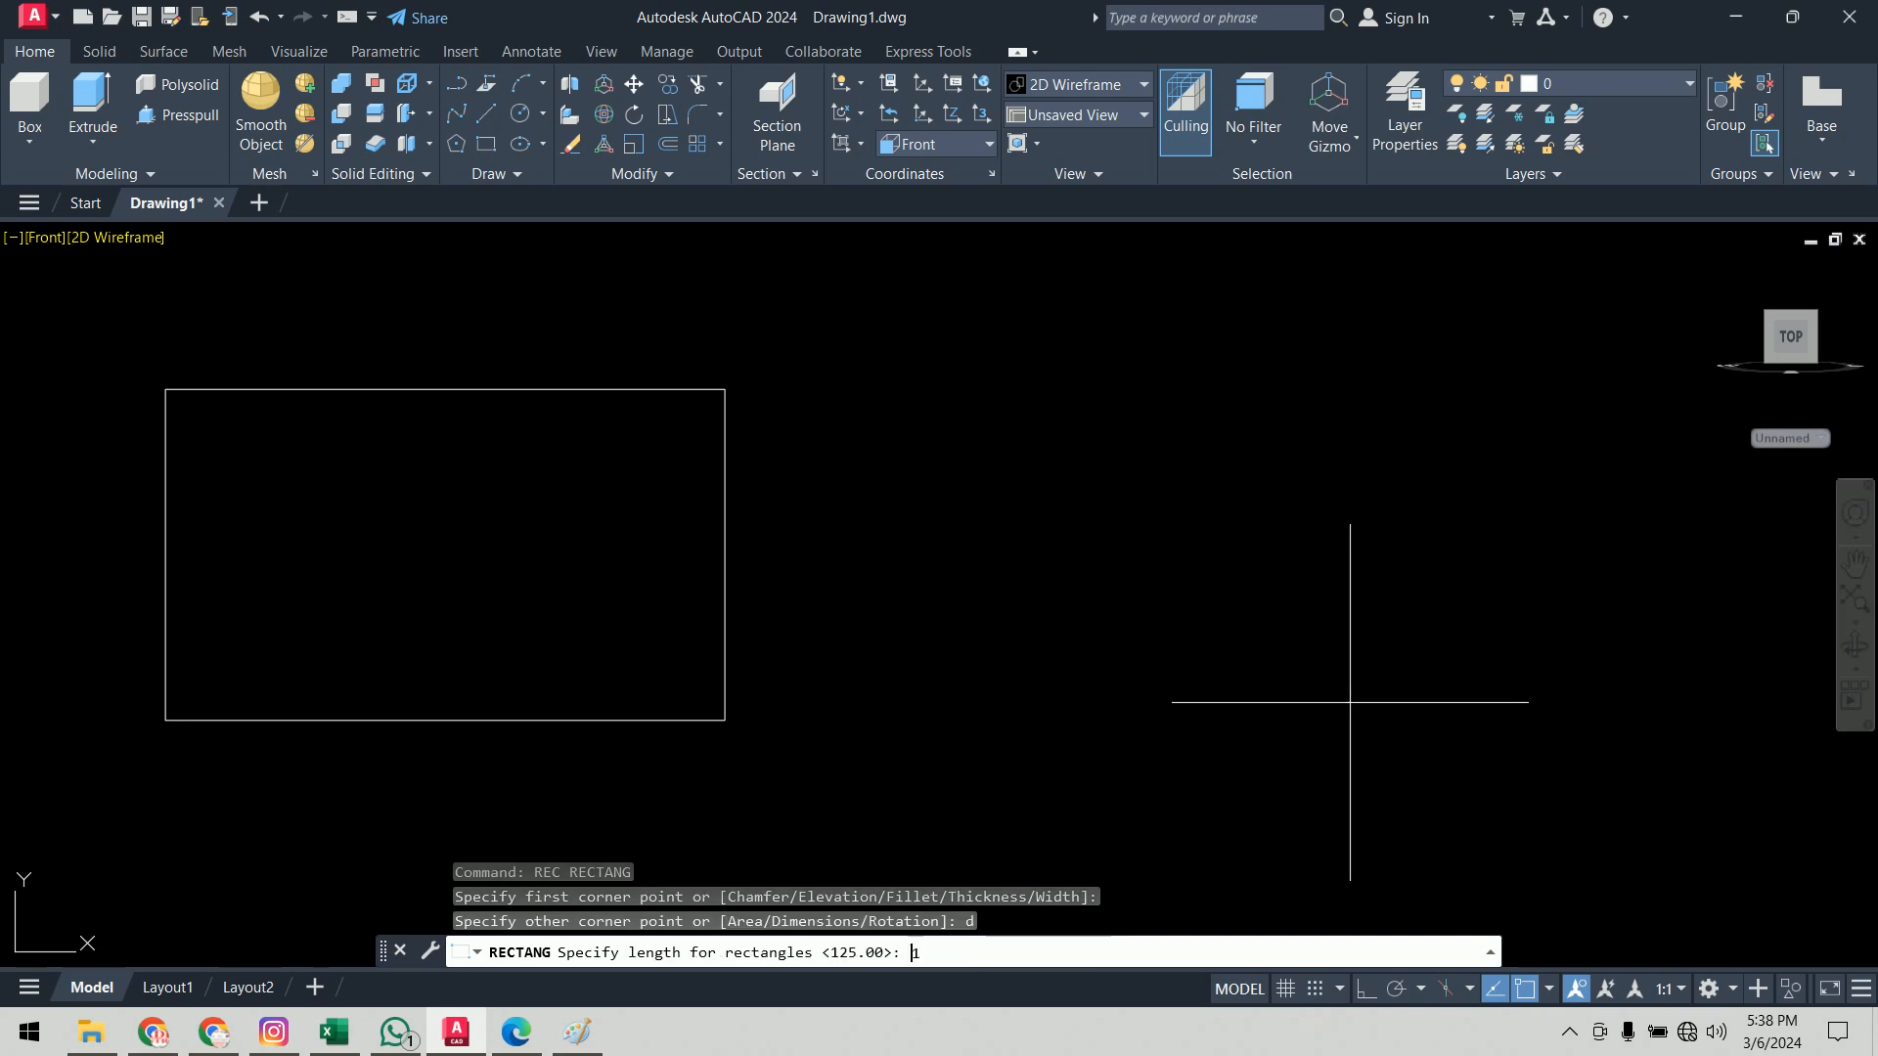
type("125")
key("Return")
type("12")
key("Return")
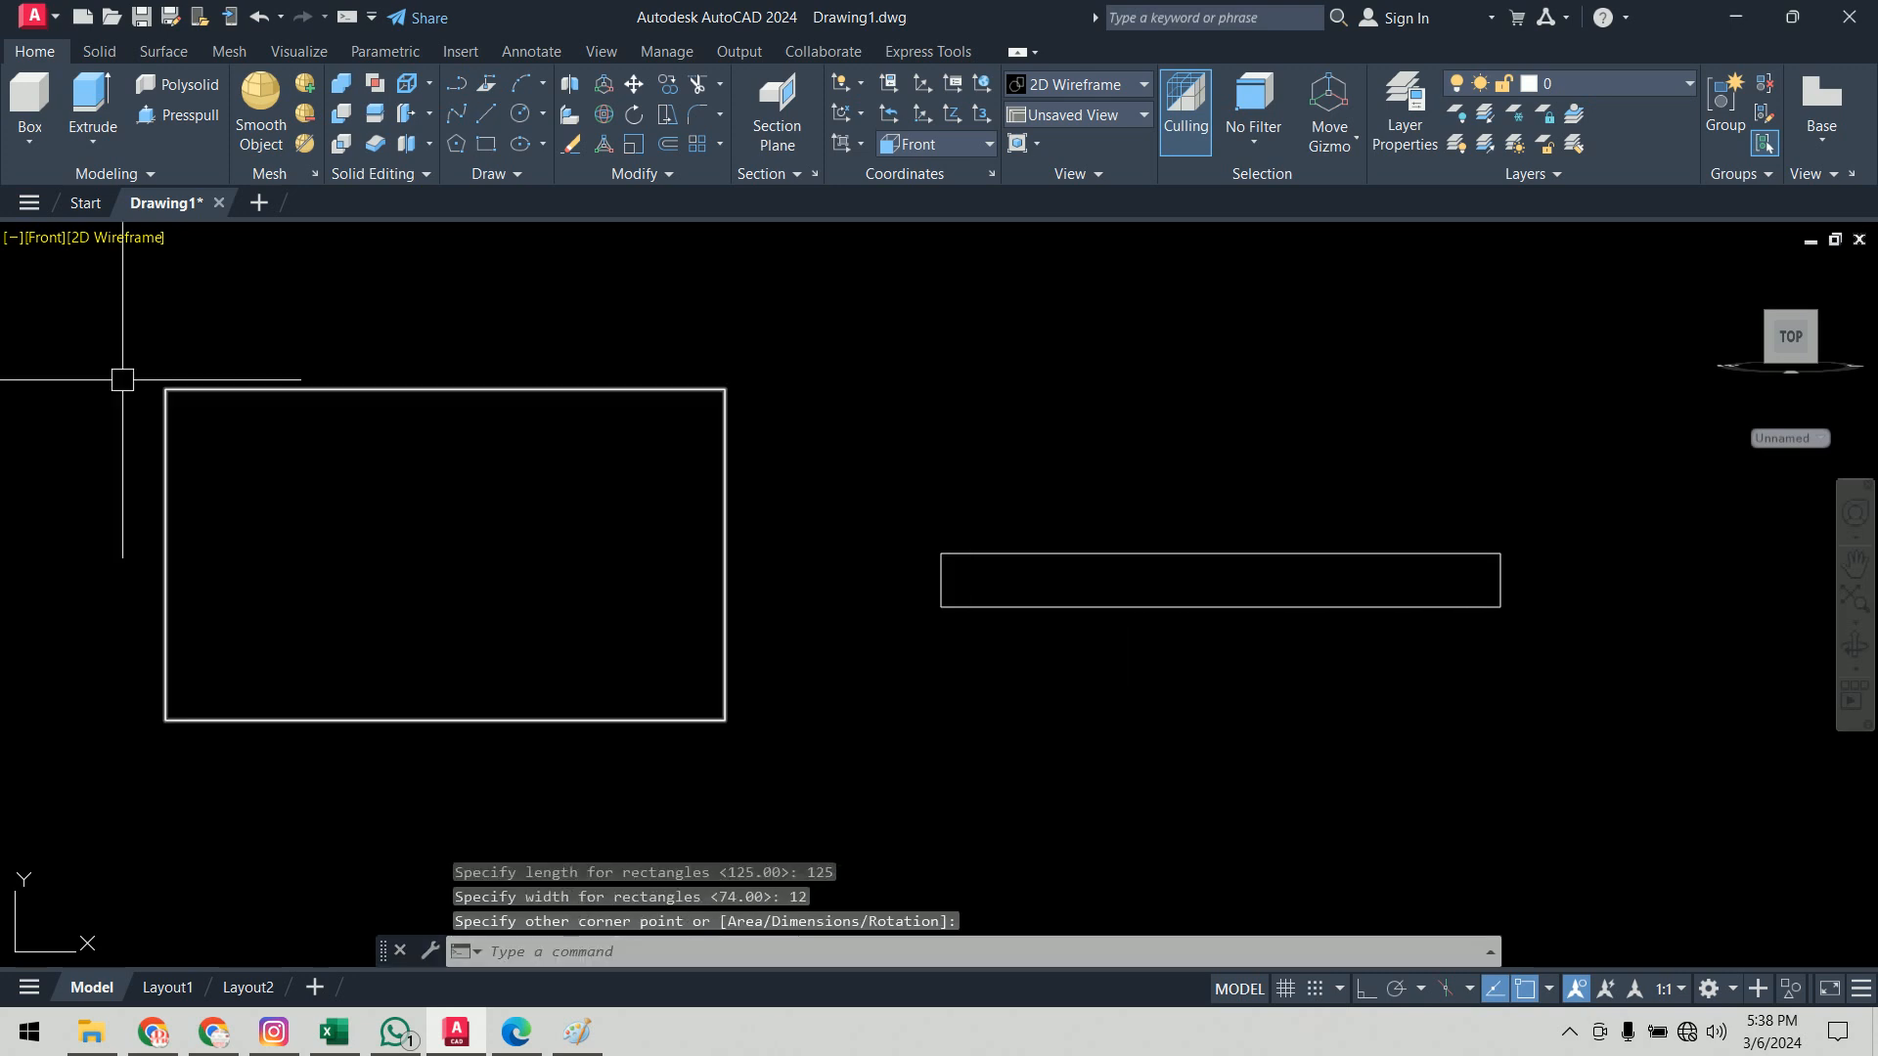
Step: Set the SW Isometric view and draw a 12-unit vertical line up from the midpoint of the large rectangle's bottom edge
left_click(34, 239)
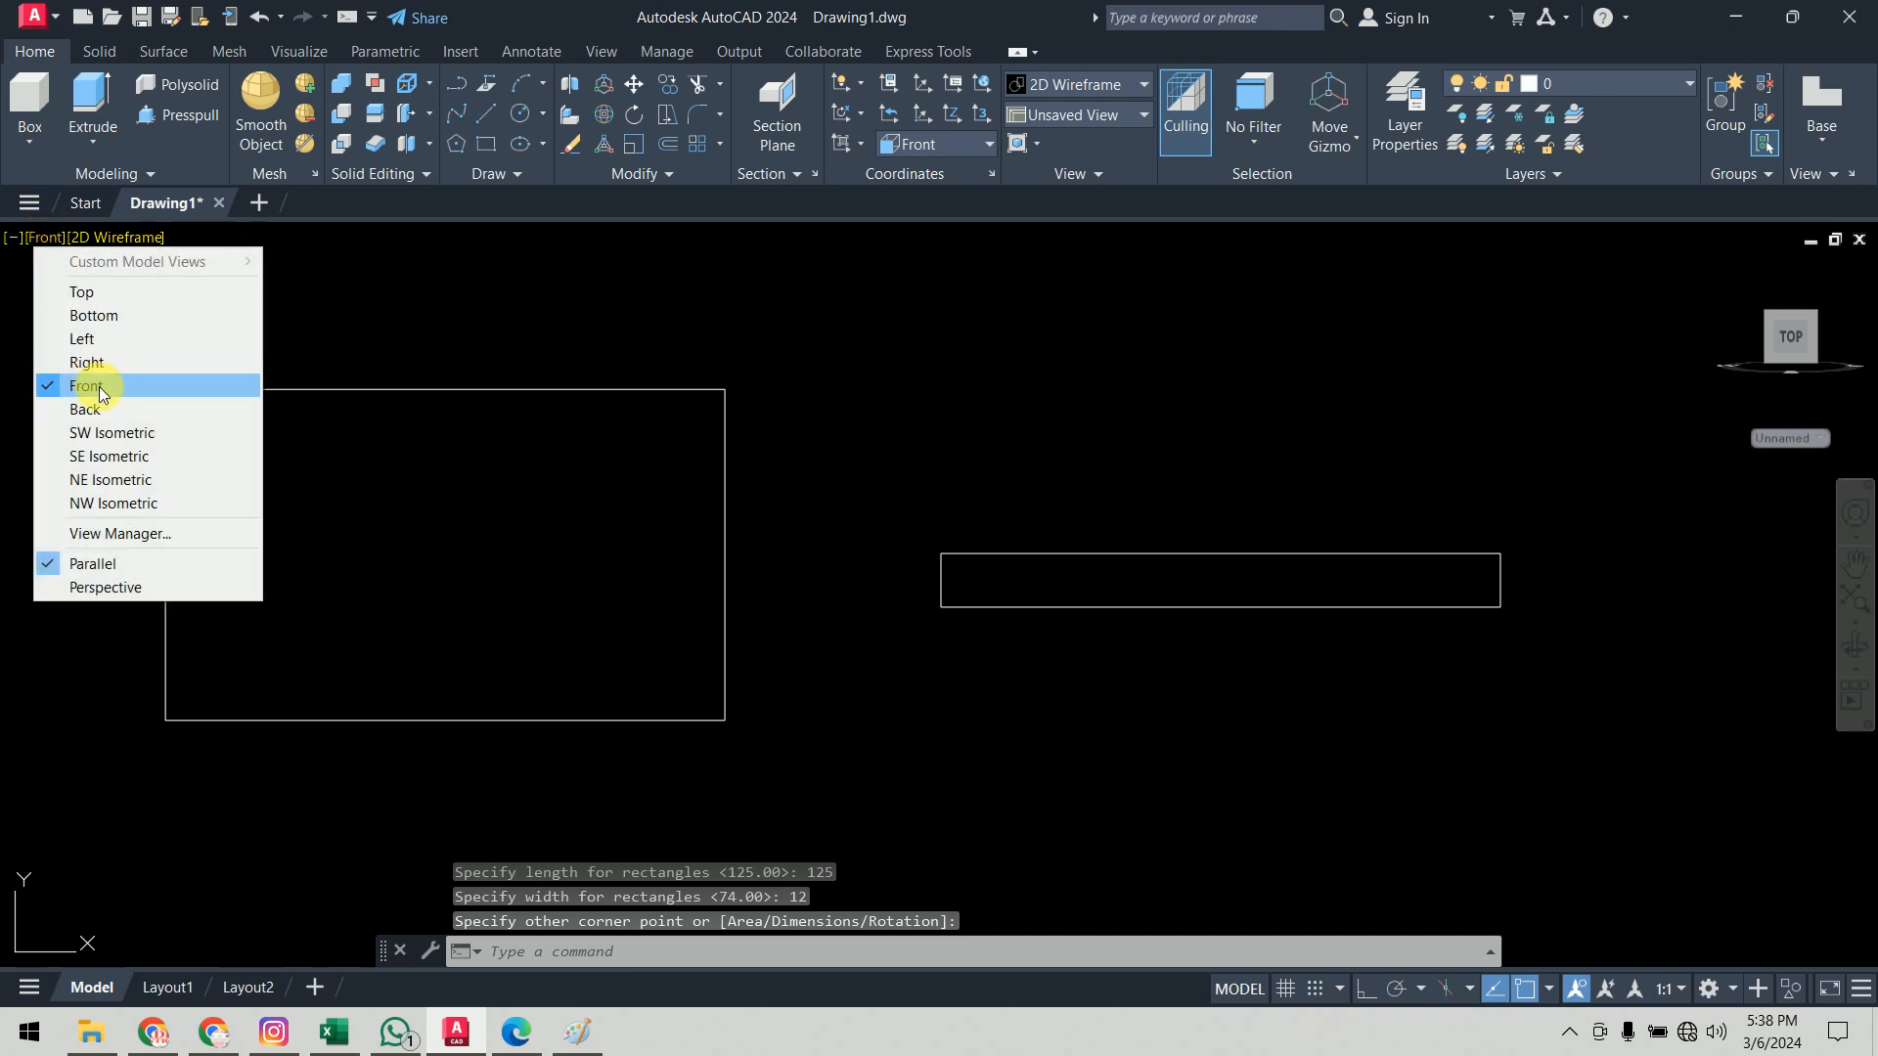
left_click(116, 433)
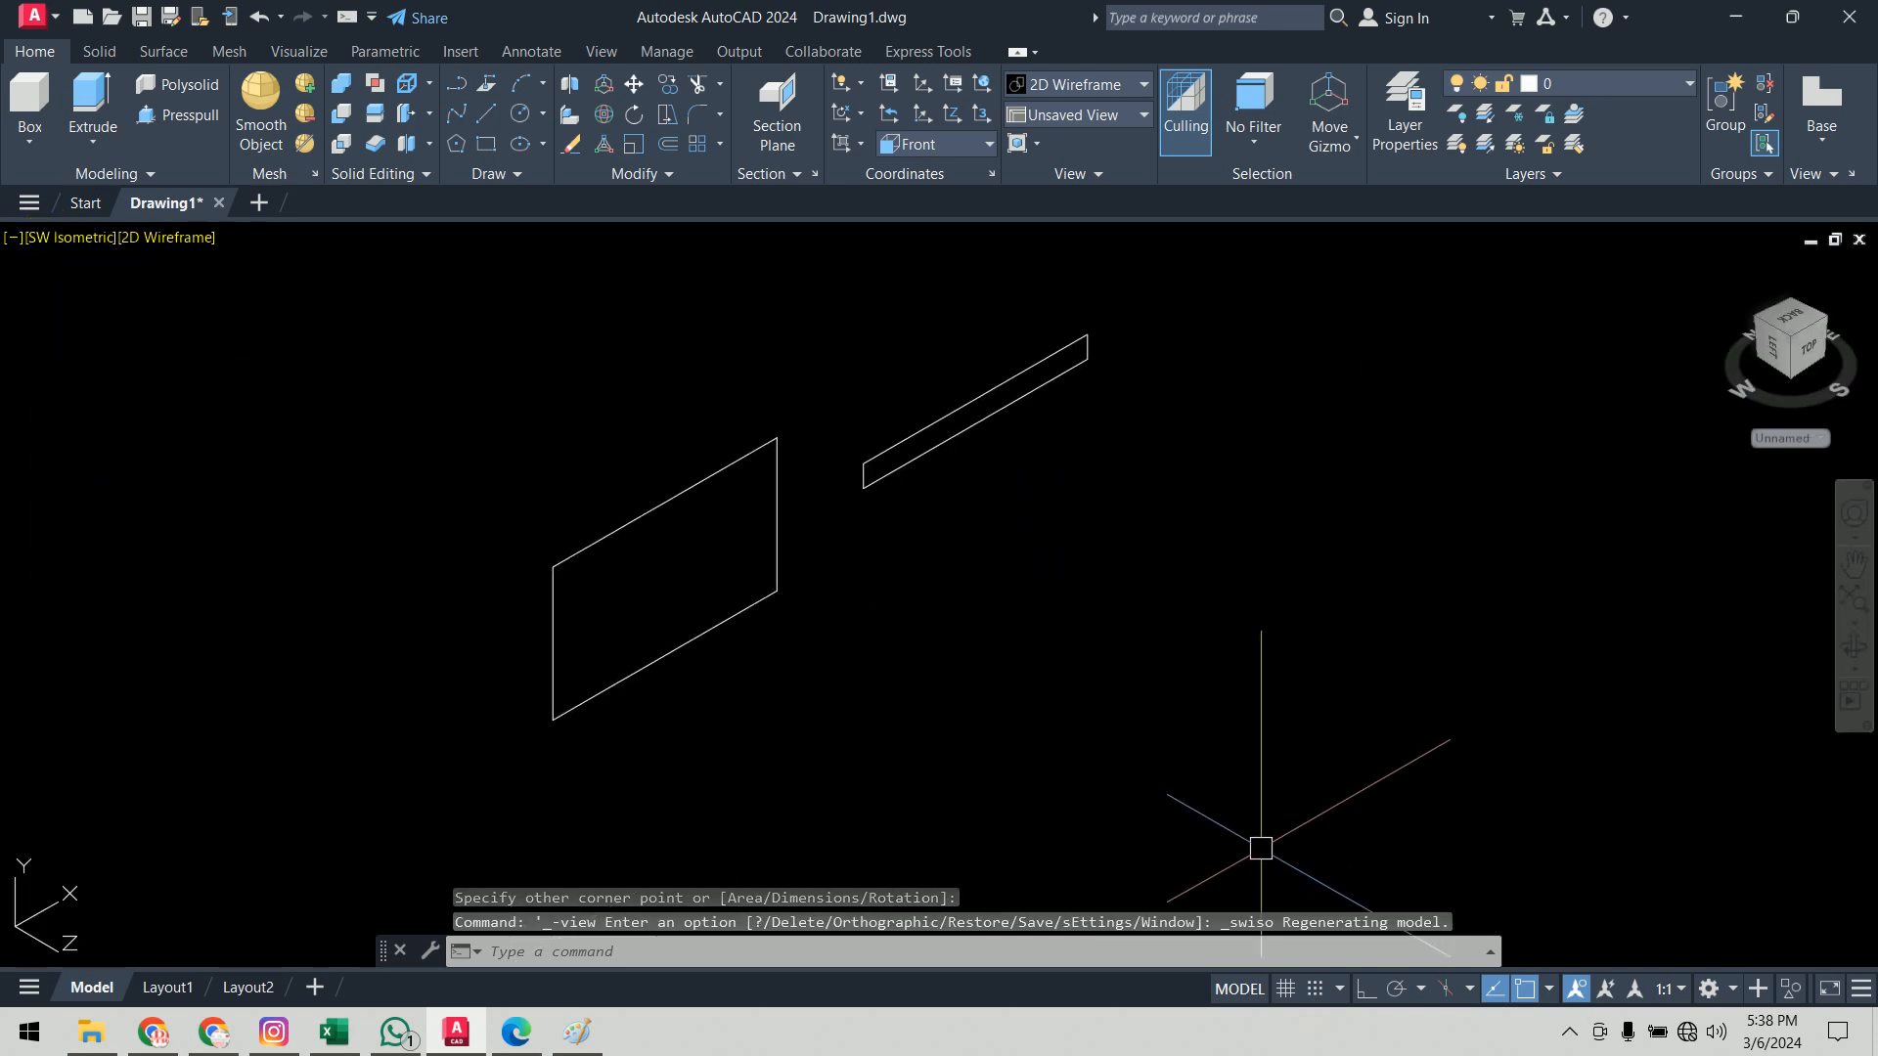
scroll(730, 571, "up", 2)
type("l")
key("Return")
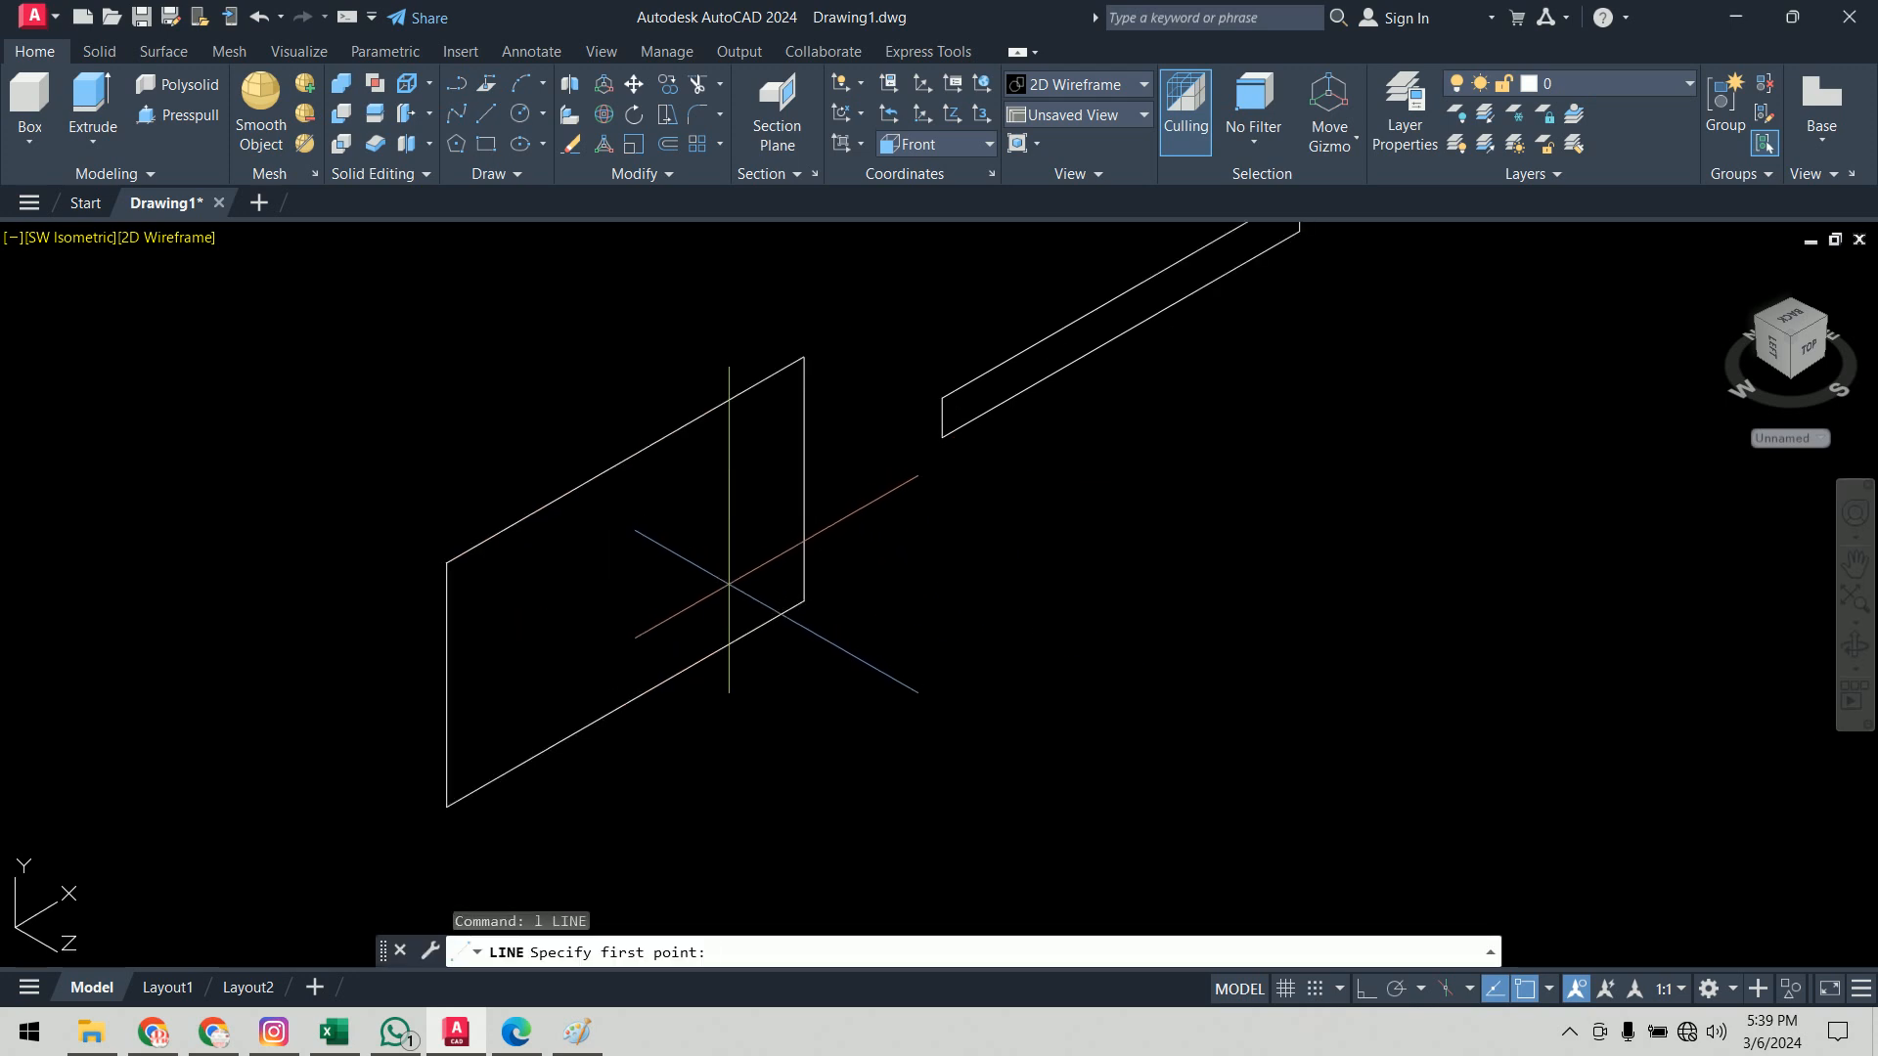
left_click(626, 702)
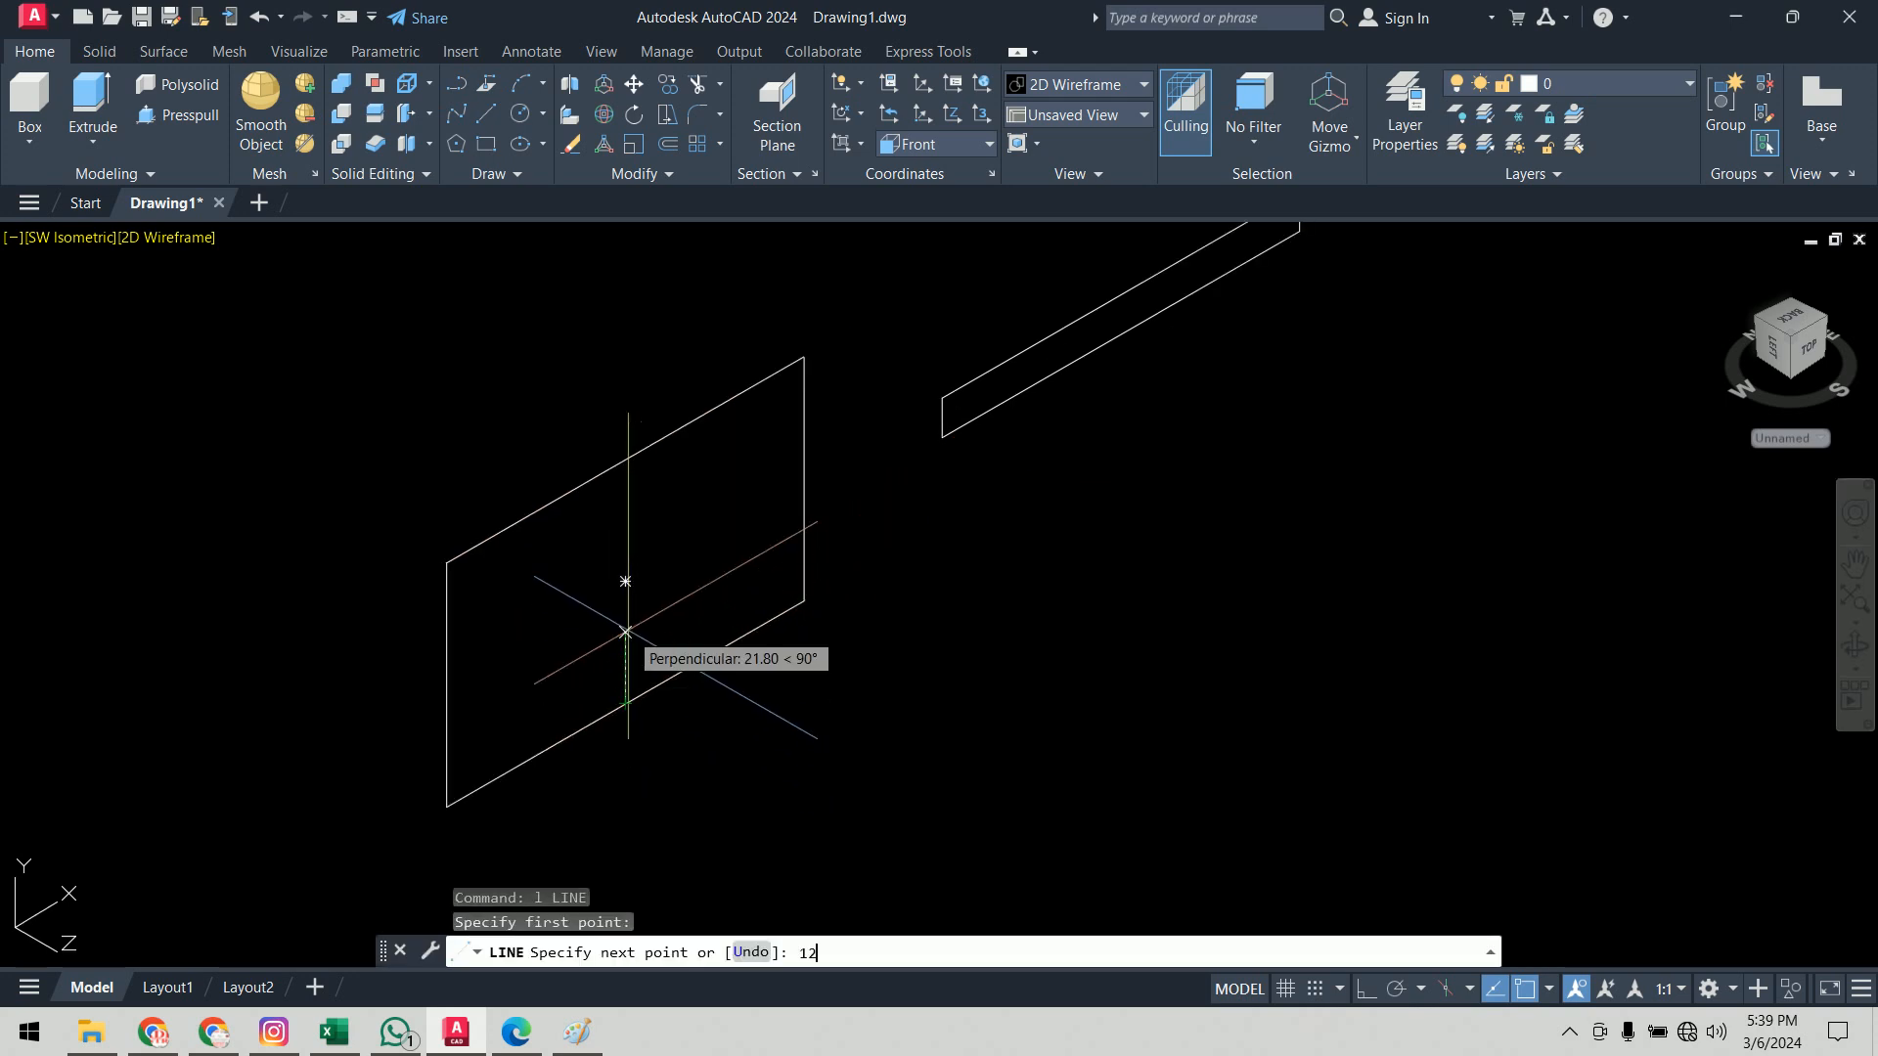
type("12")
key("Return")
key("Return")
middle_click_drag(1487, 626, 1350, 760)
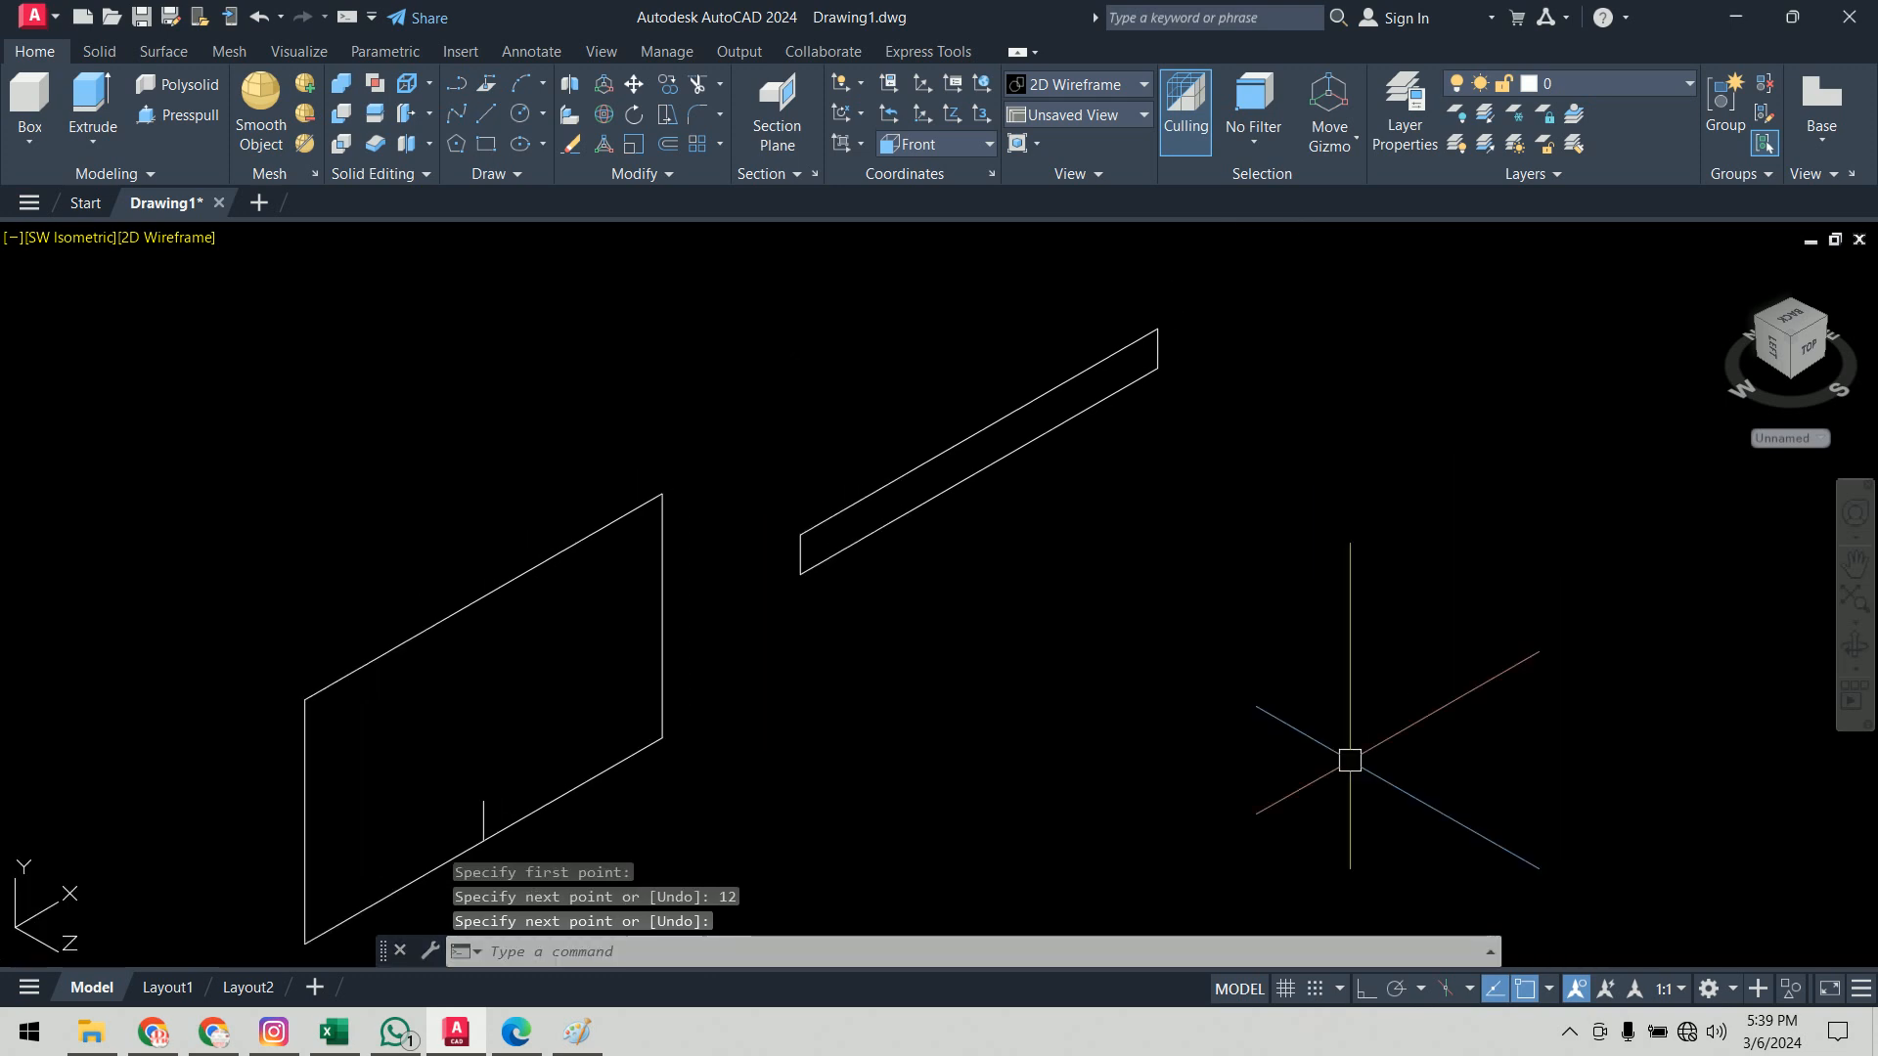
Step: Move the narrow rectangle by its bottom edge's midpoint to the upper end of the short vertical line
type("m")
key("Return")
left_click(986, 466)
key("Return")
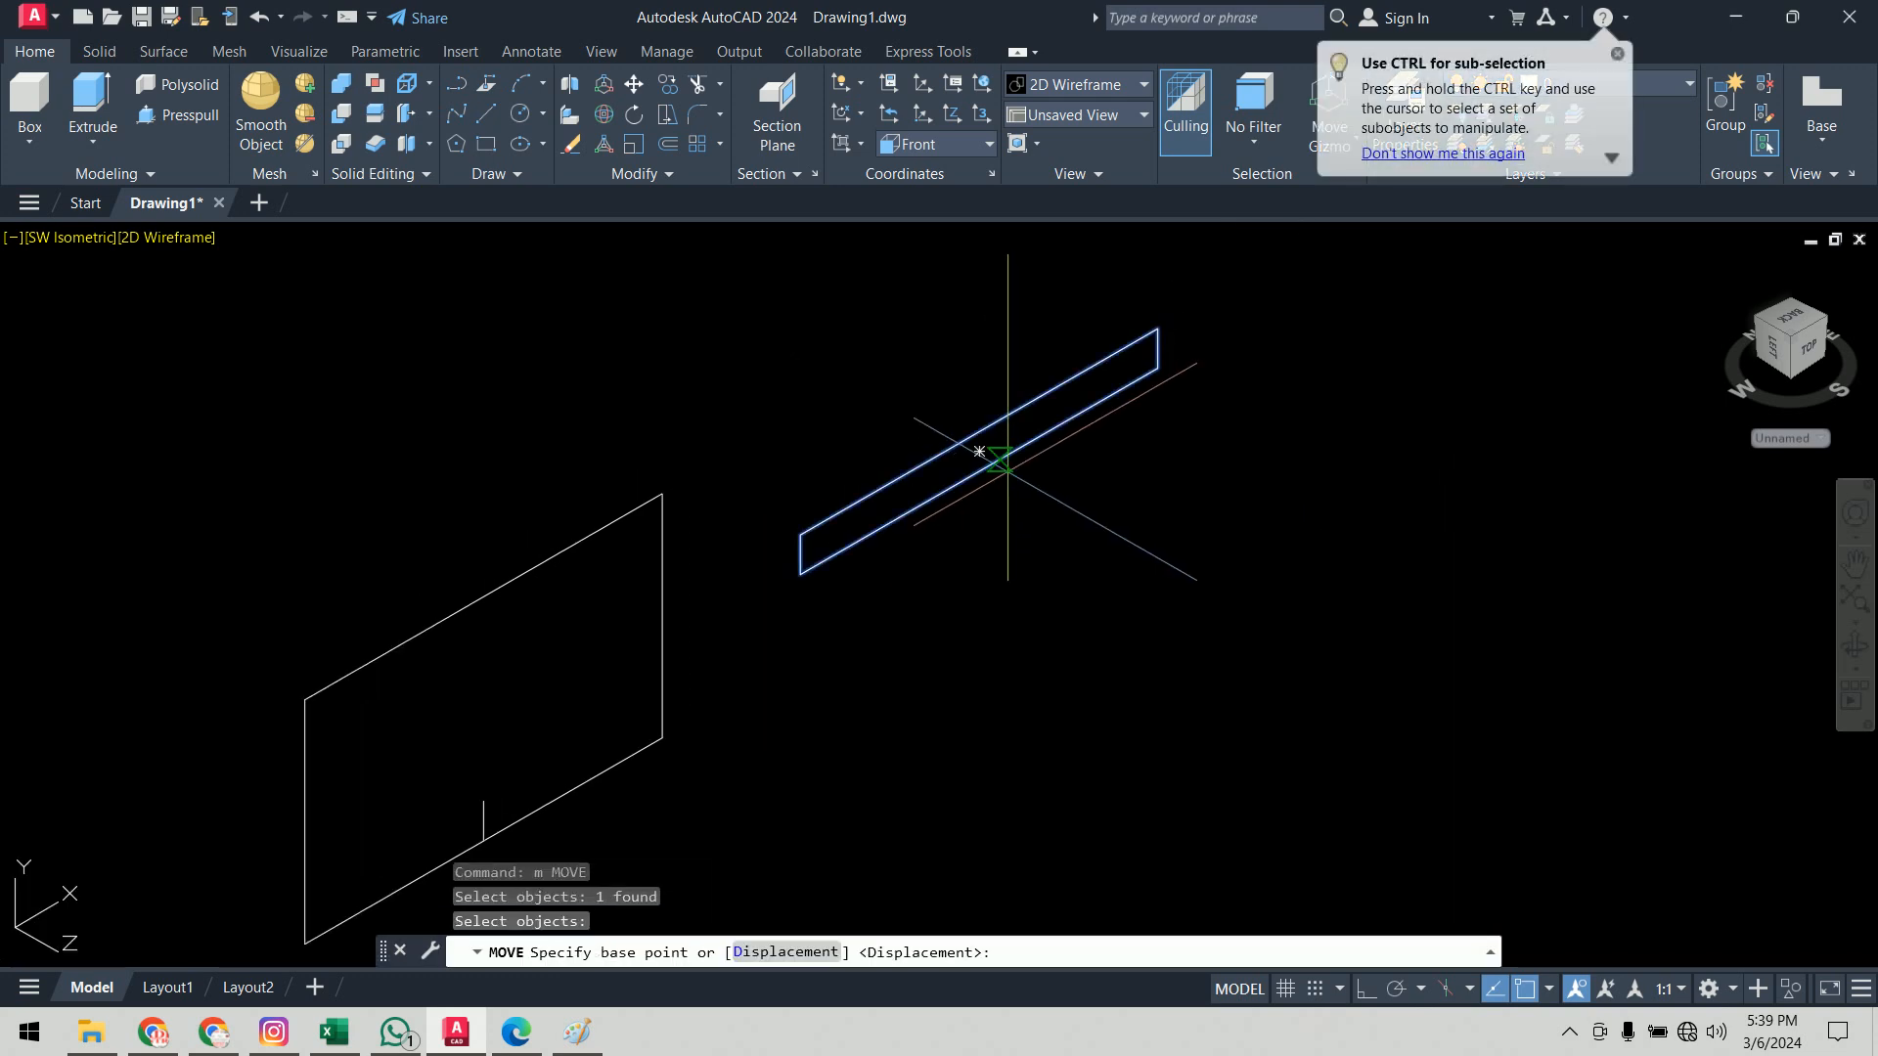
left_click(979, 451)
scroll(671, 545, "up", 4)
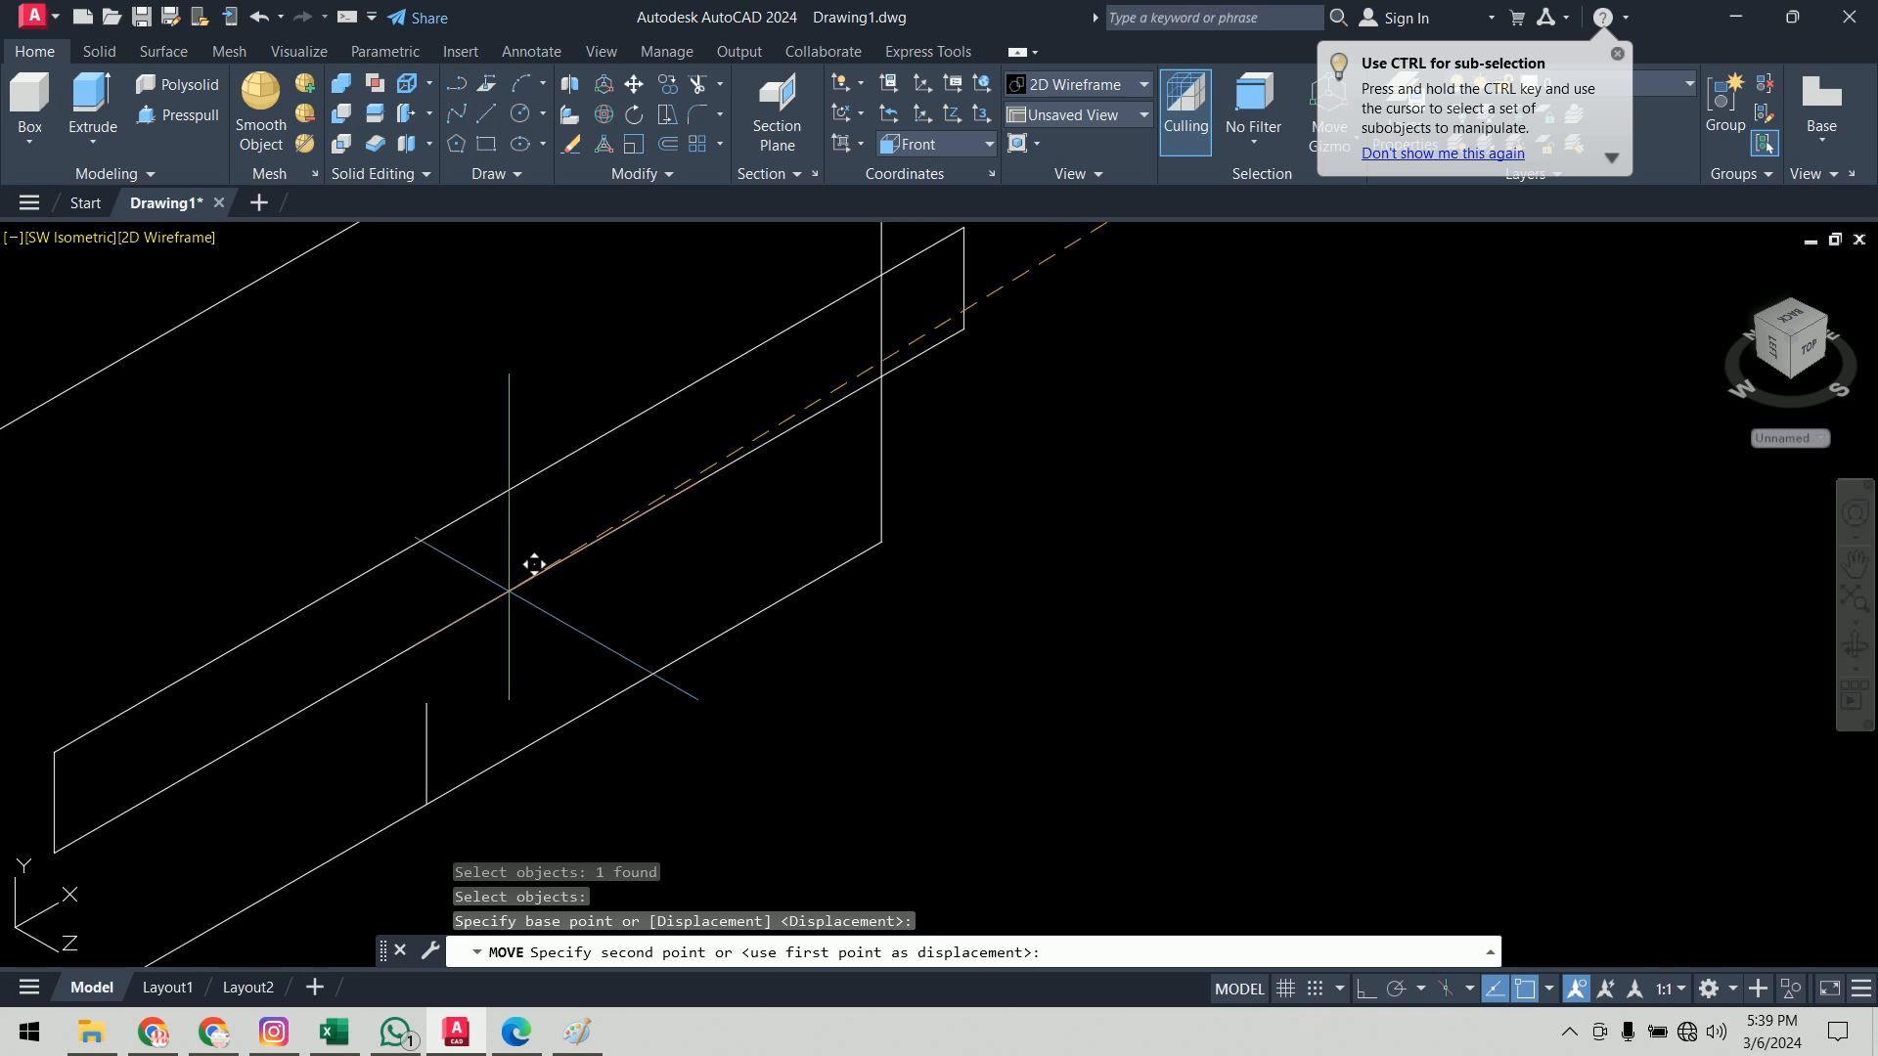
left_click(426, 702)
scroll(866, 582, "down", 2)
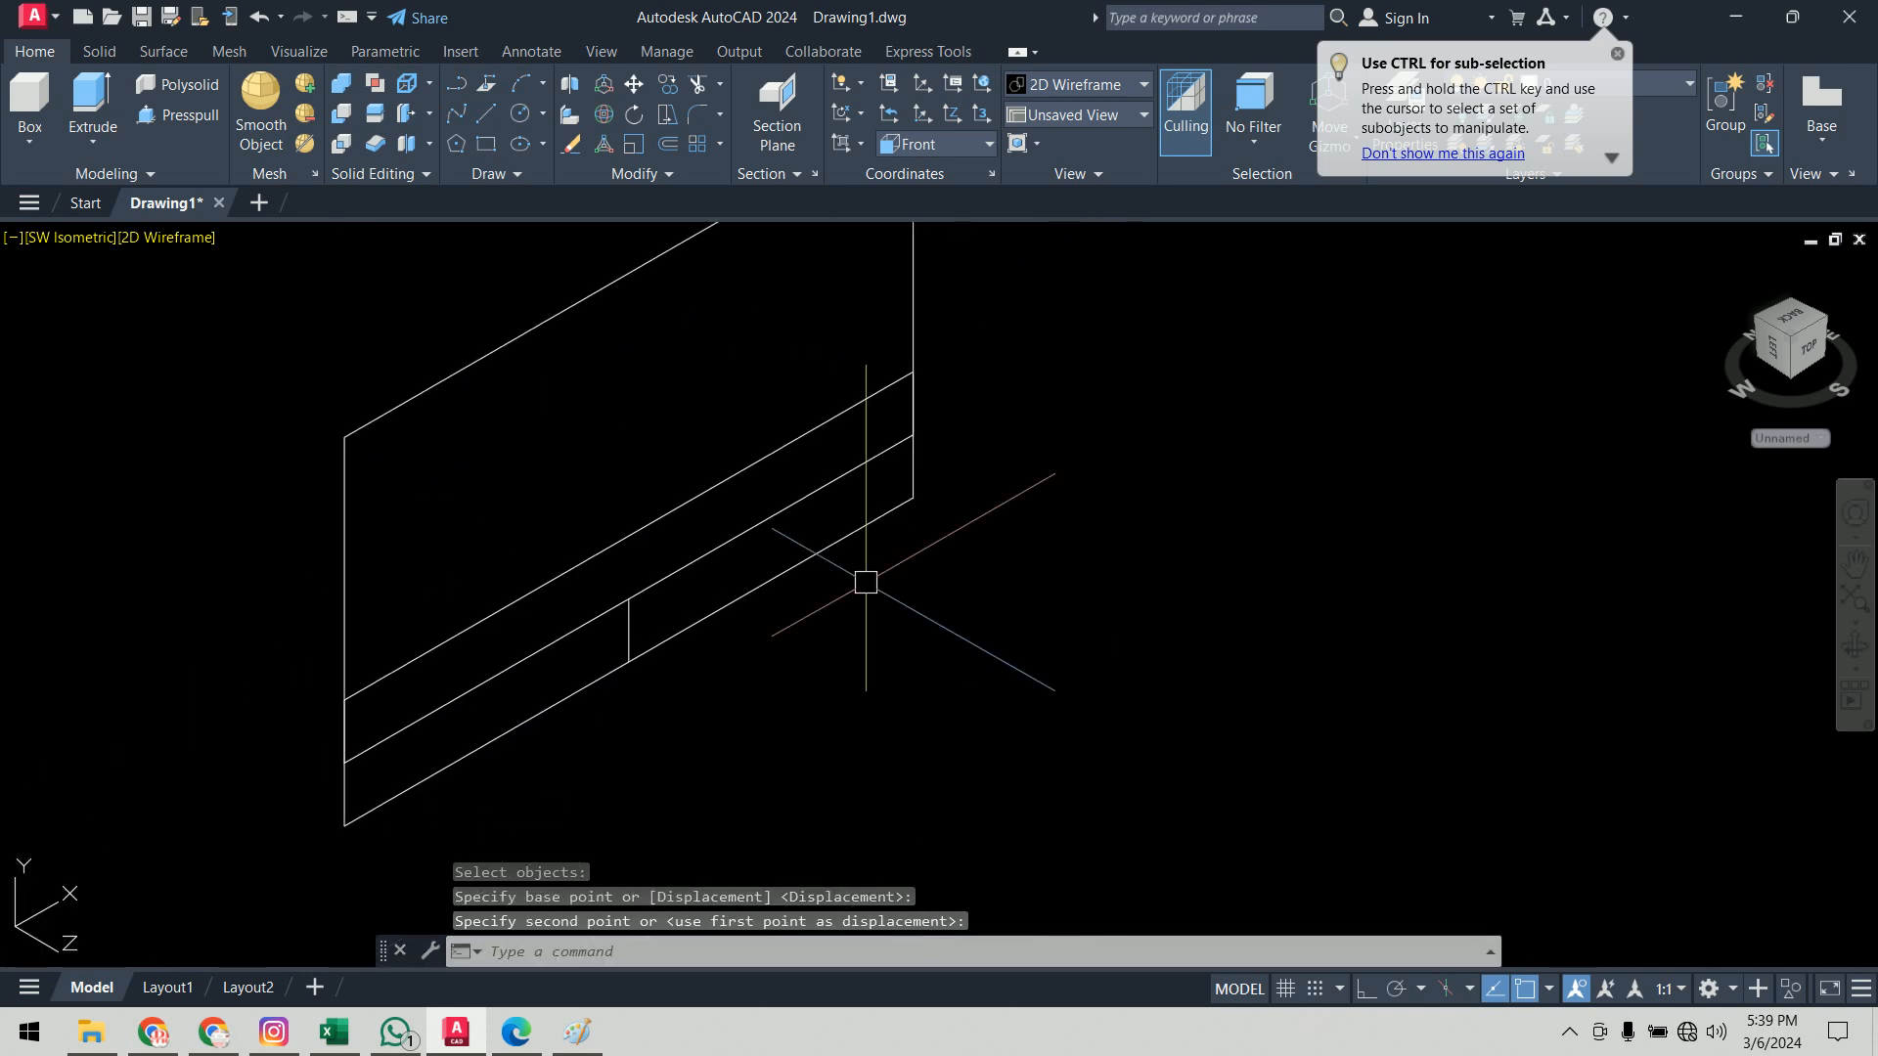
Step: Erase the short vertical helper line under the narrow rectangle
left_click(629, 629)
key("Delete")
scroll(989, 708, "down", 2)
middle_click_drag(989, 707, 930, 711)
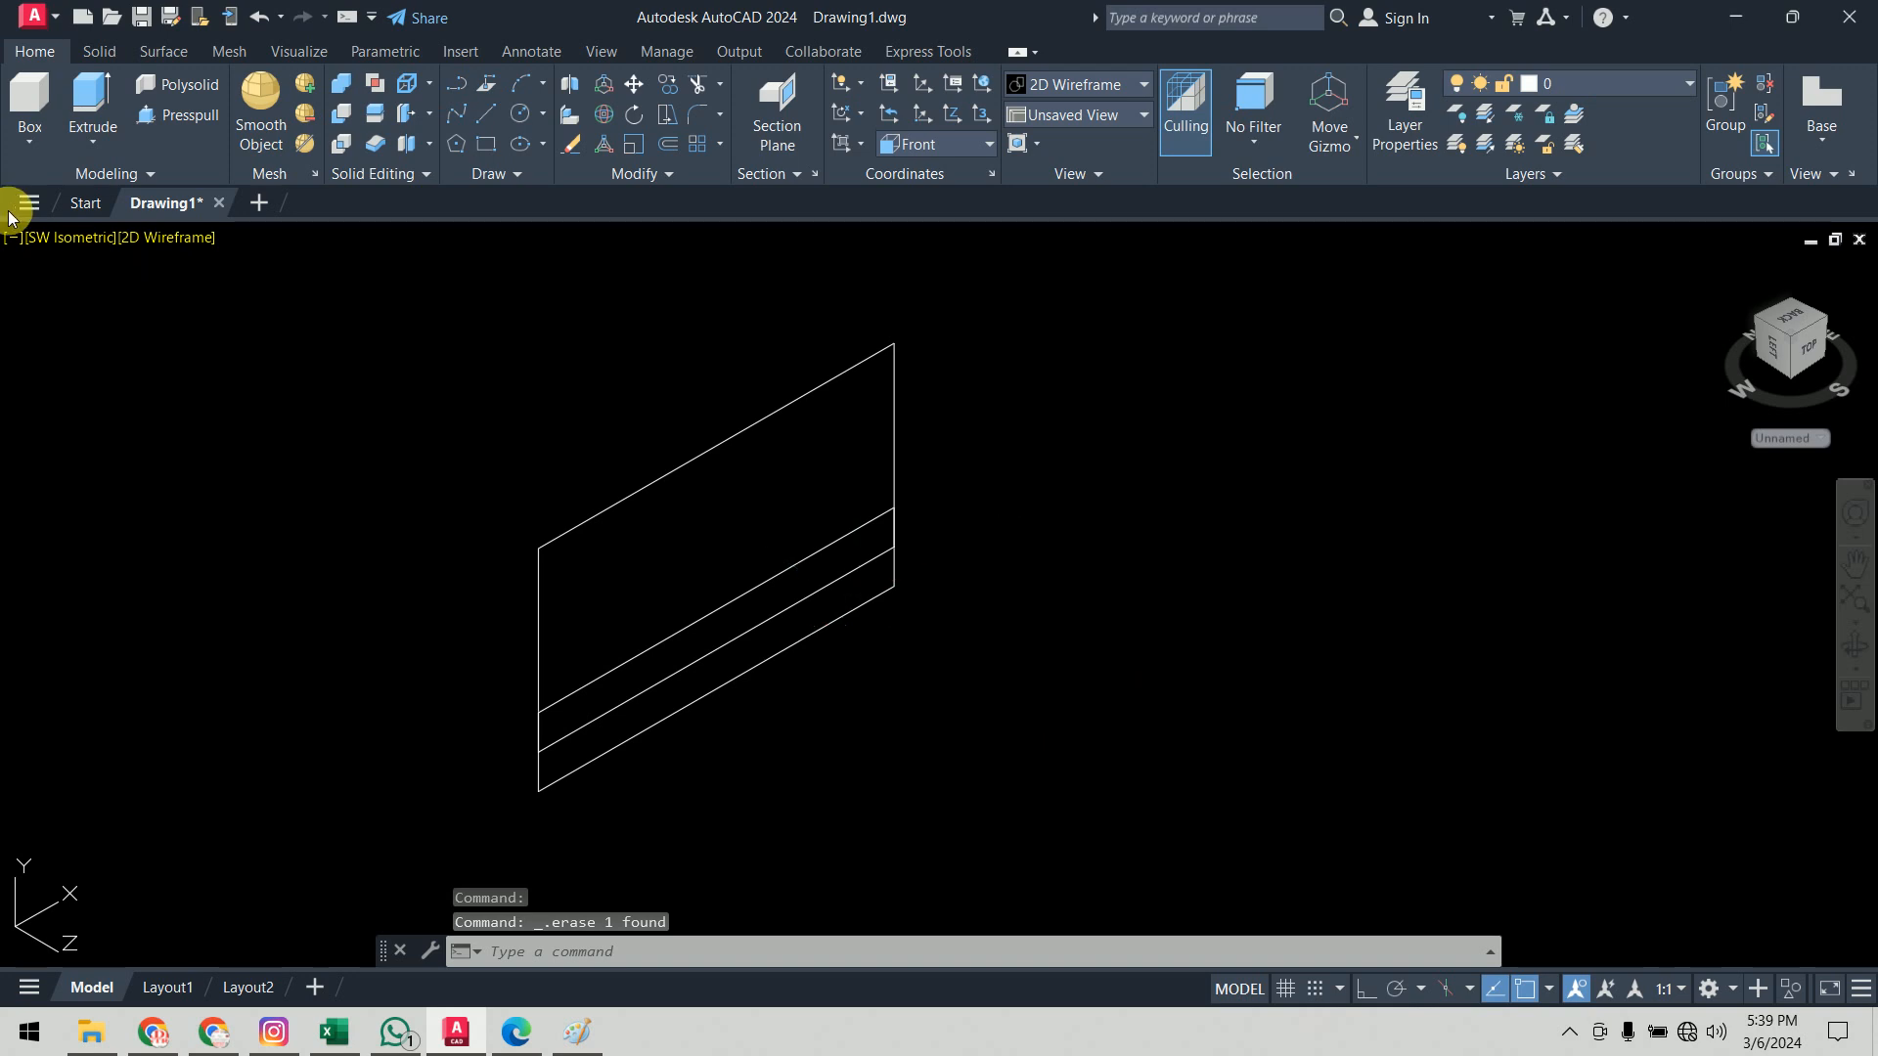
Step: Set the Front view and fillet both upper corners of the large rectangle with radius 10
left_click(56, 240)
left_click(117, 386)
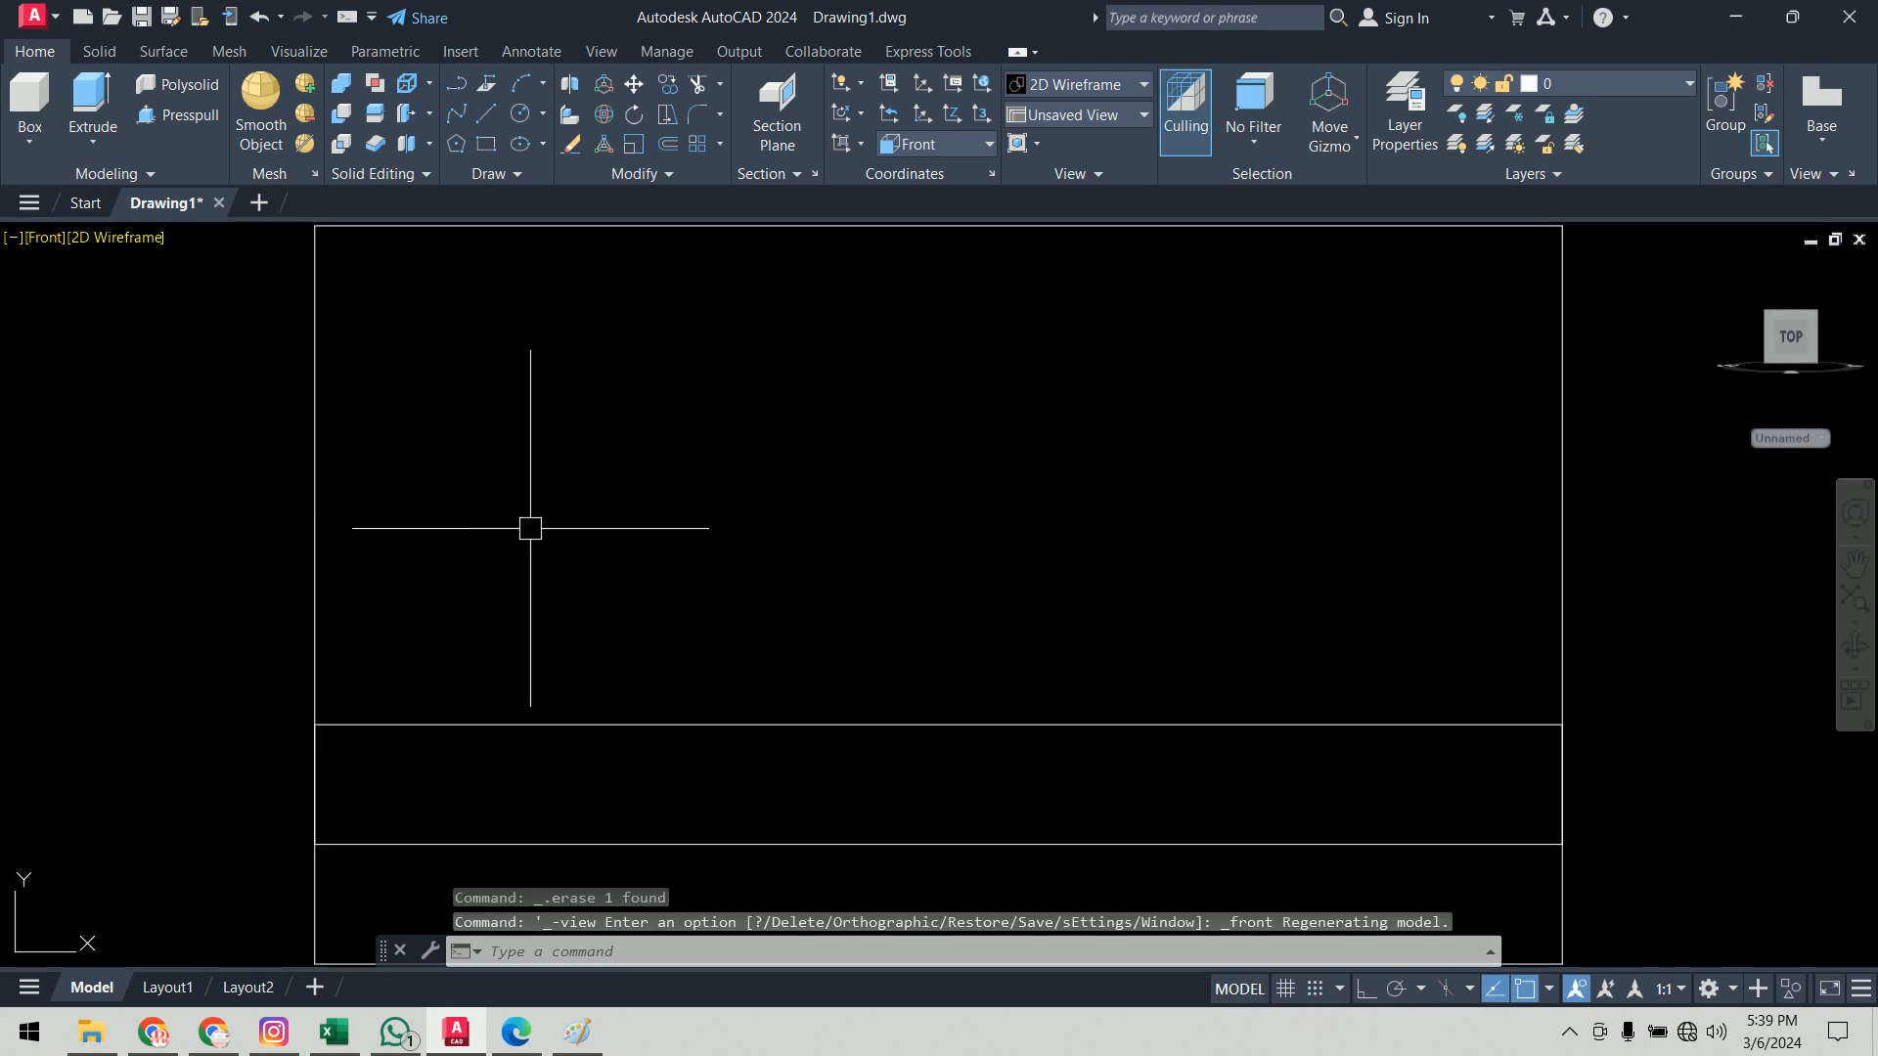
type("f")
key("Return")
type("r")
key("Return")
type("10")
key("Return")
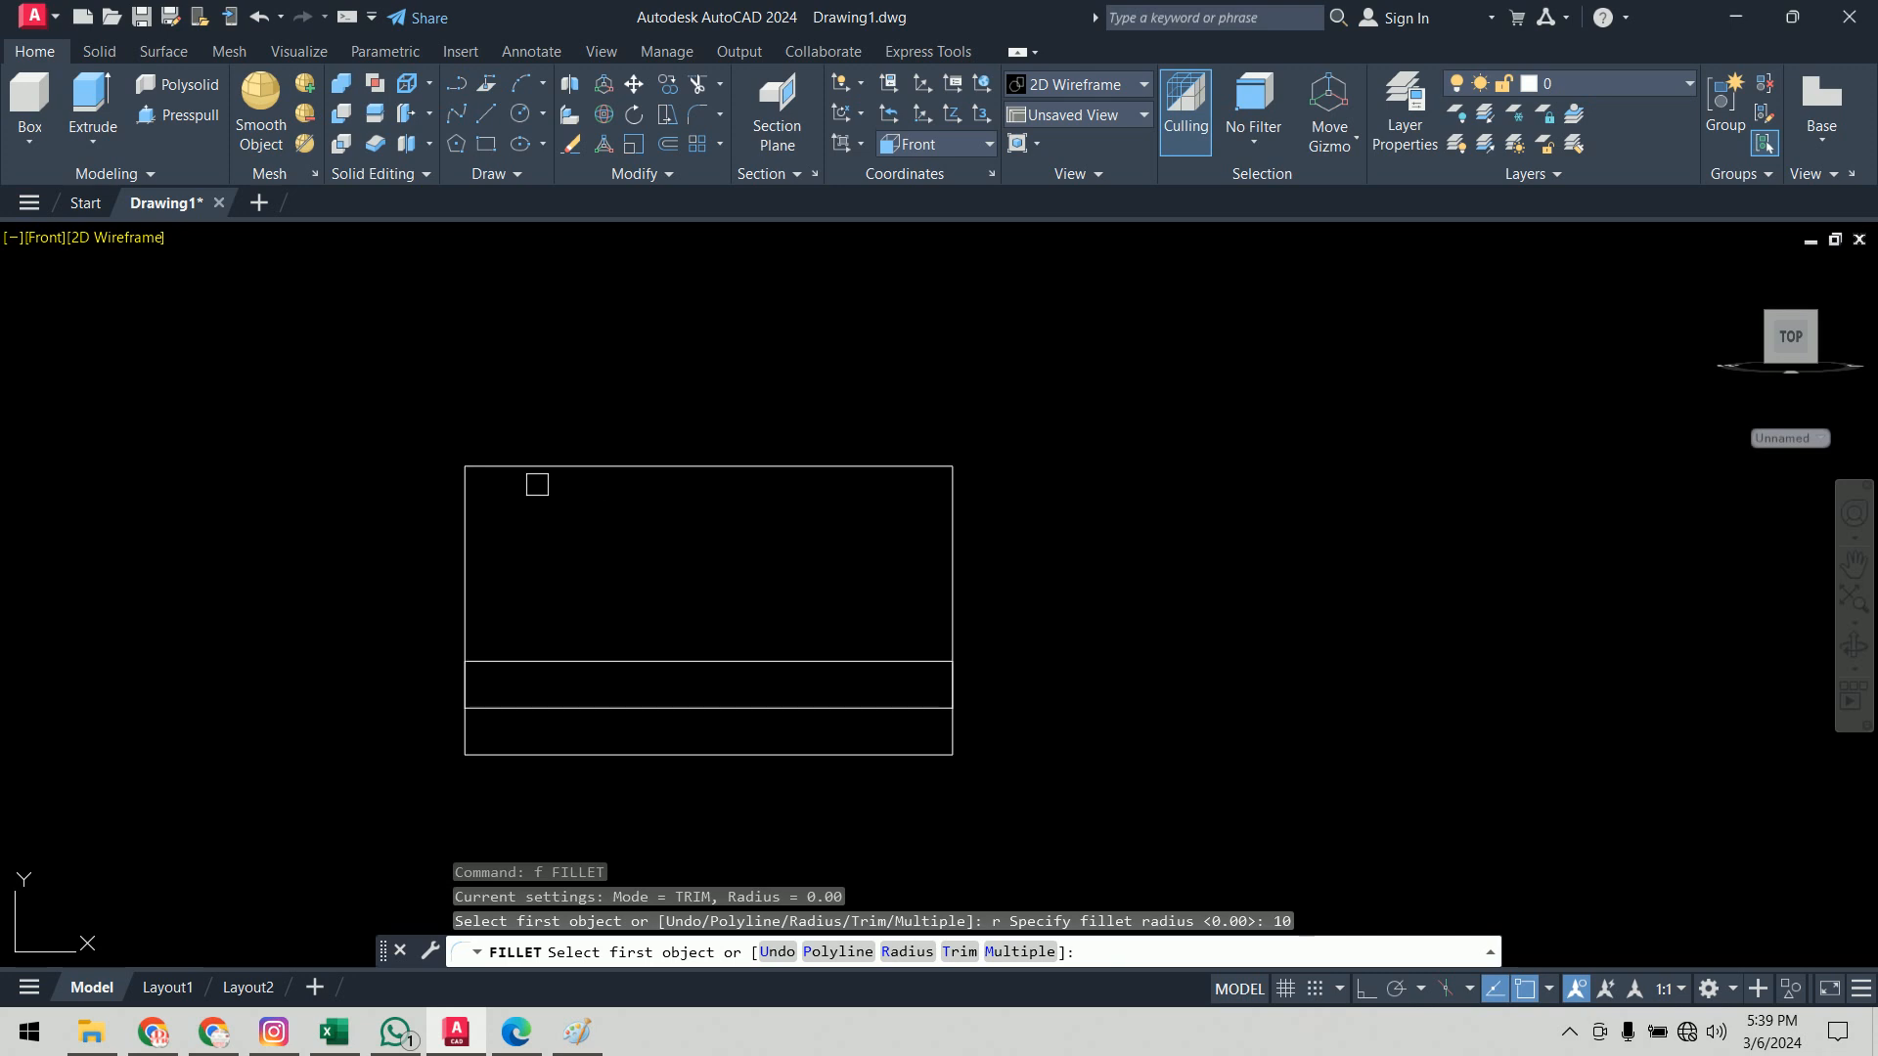
left_click(514, 467)
left_click(467, 499)
key("Return")
left_click(927, 467)
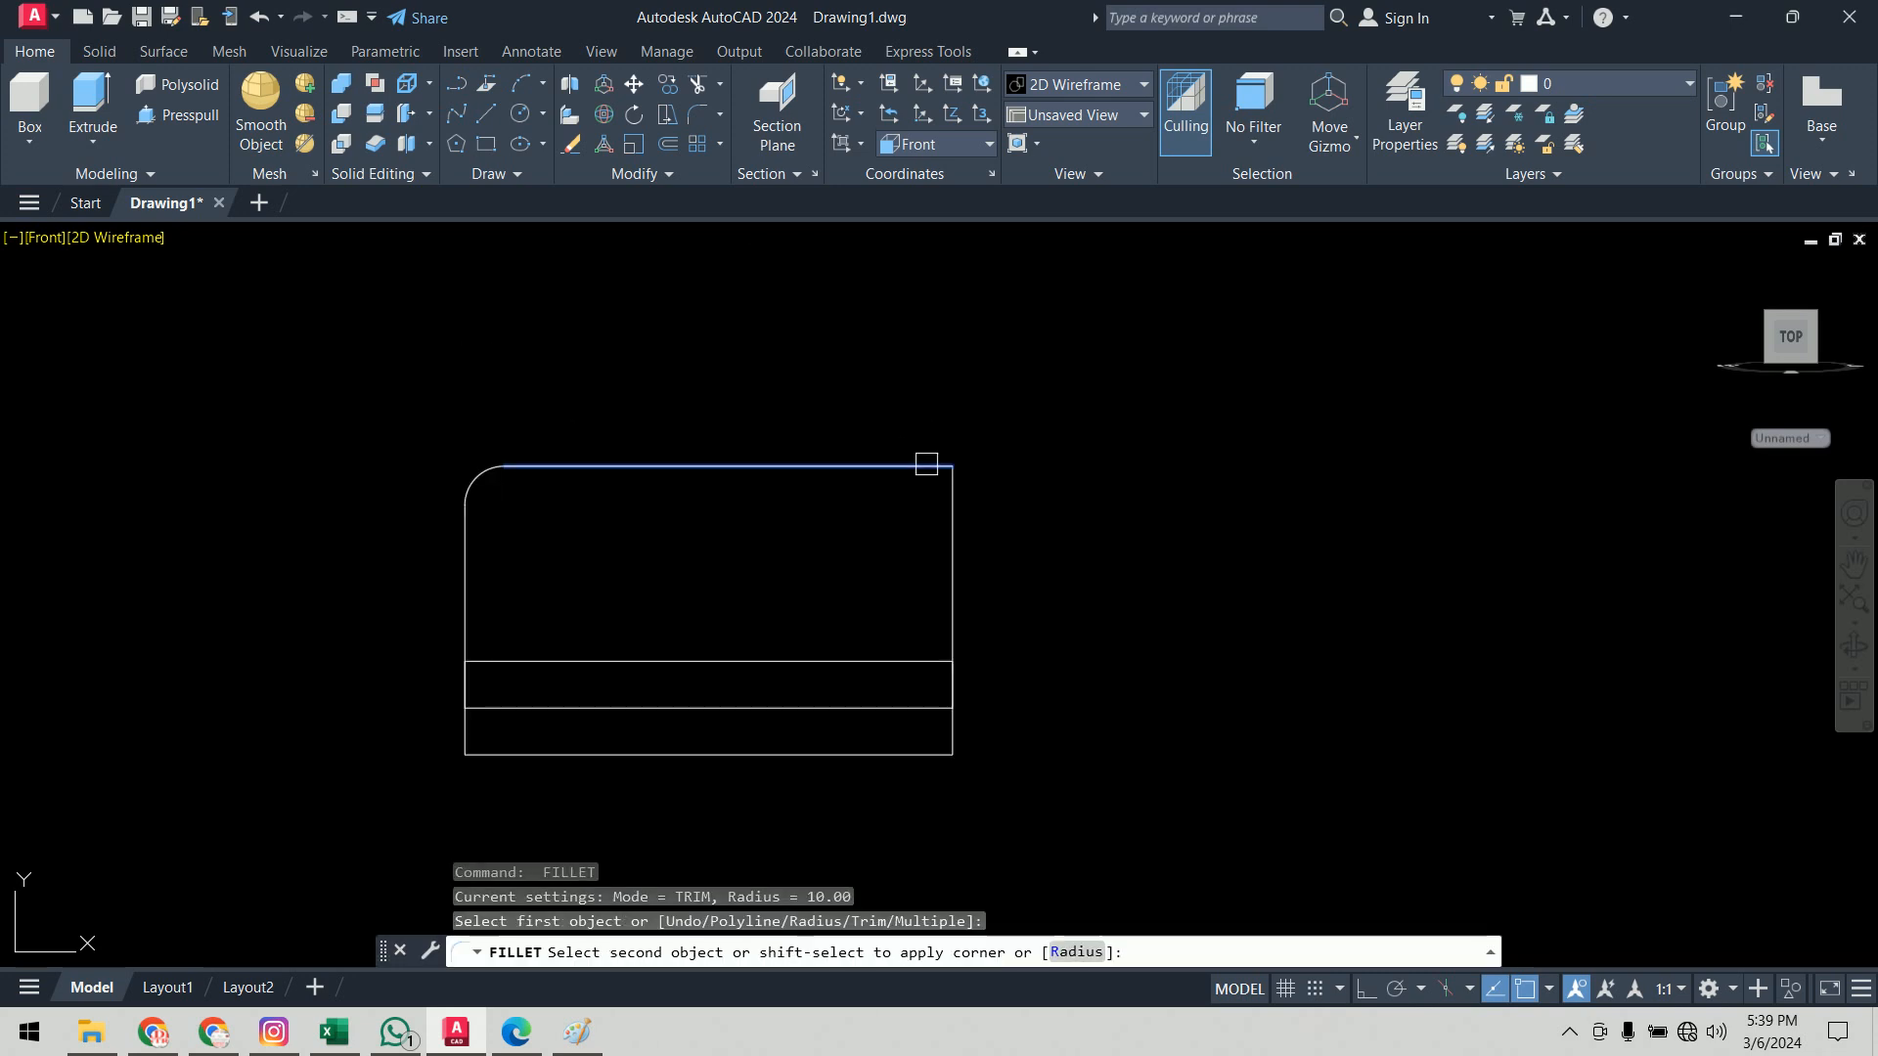
left_click(951, 508)
middle_click_drag(1178, 532, 1079, 503)
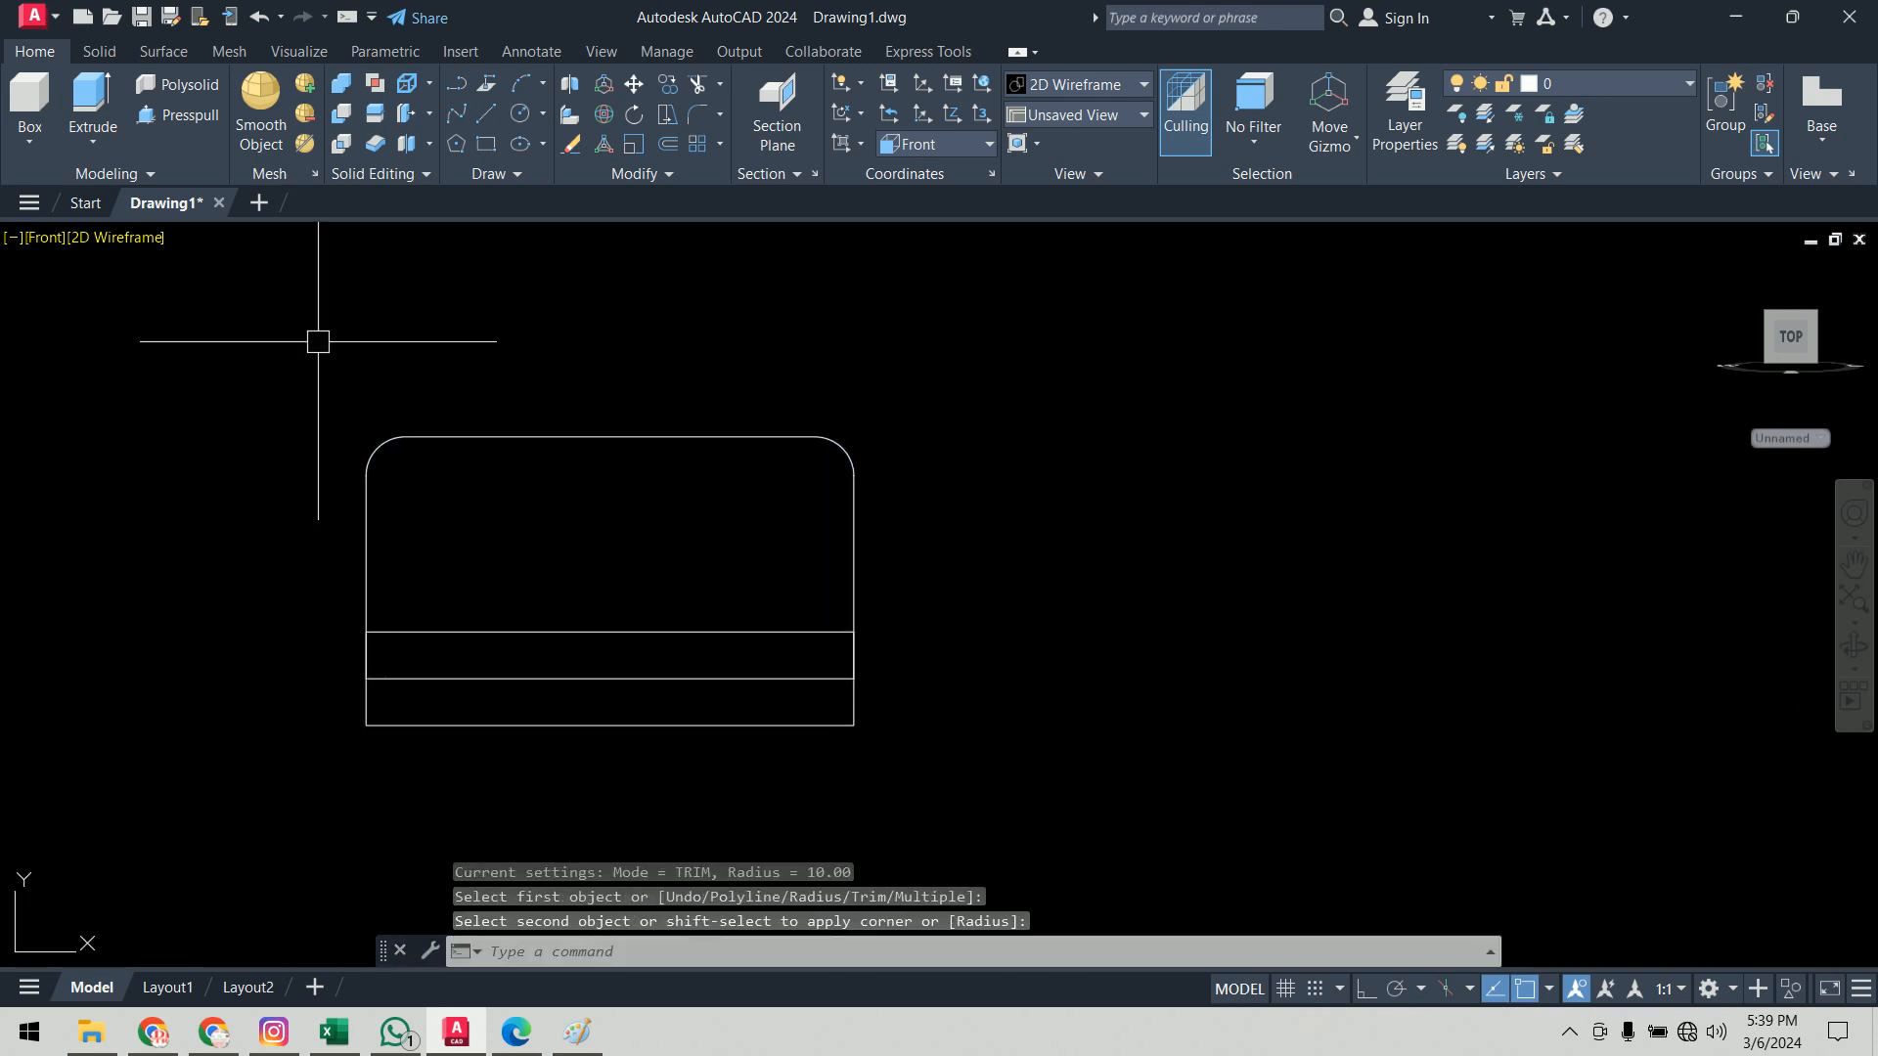
Step: Set the SW Isometric view and select the rounded plate profile for extrusion
left_click(44, 238)
left_click(147, 431)
middle_click_drag(957, 592, 644, 565)
type("xt")
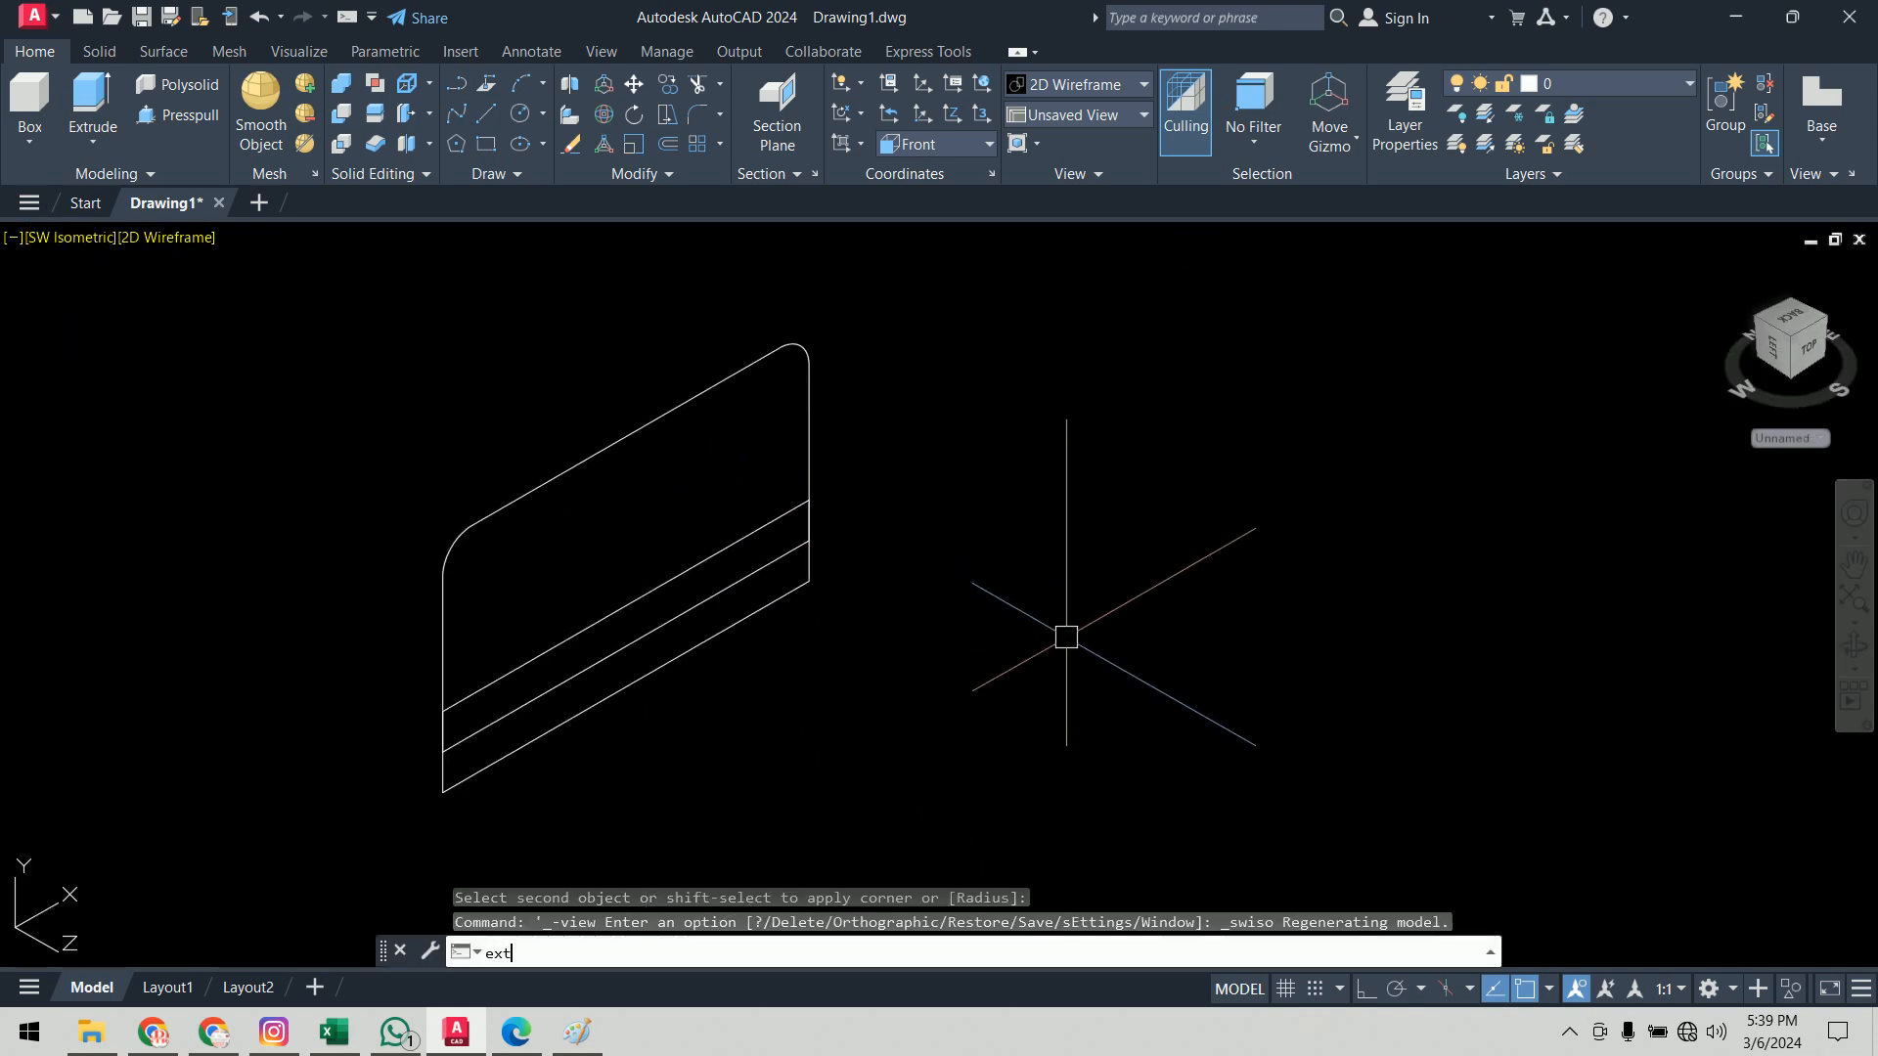
key("Return")
left_click(459, 455)
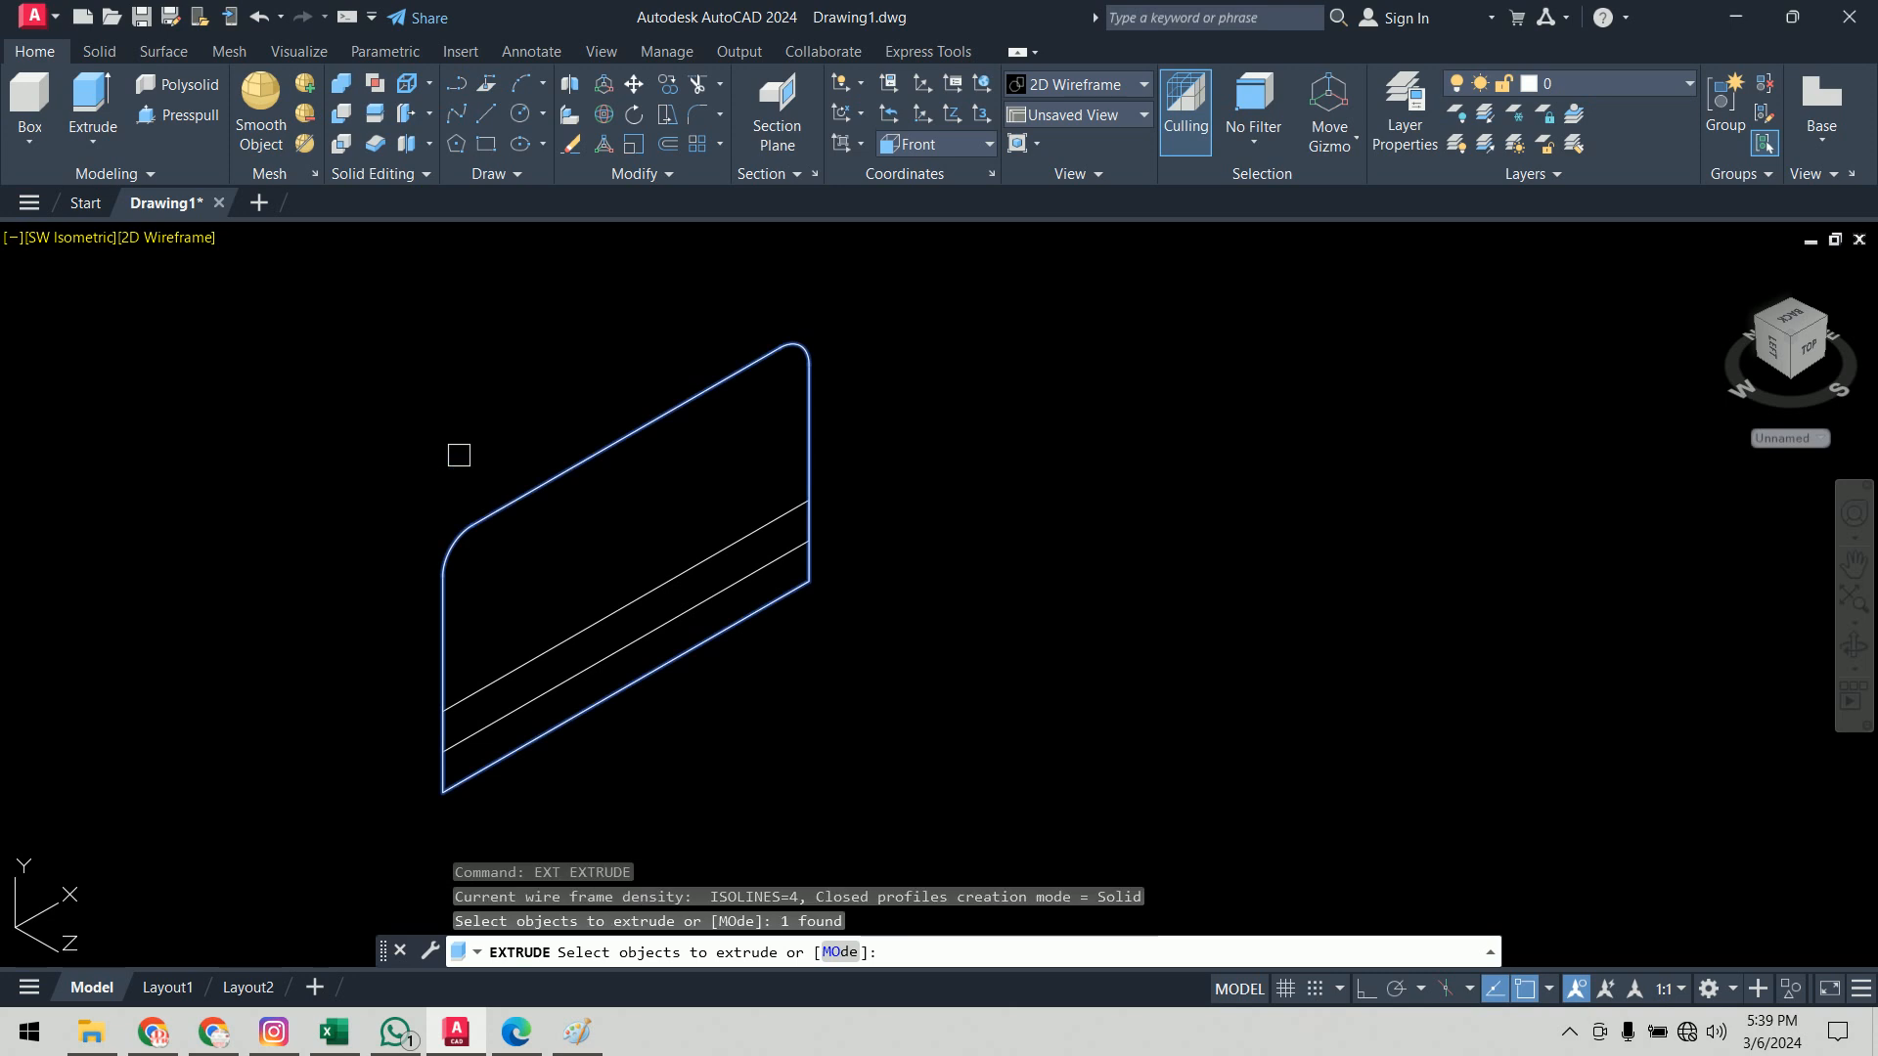
key("Return")
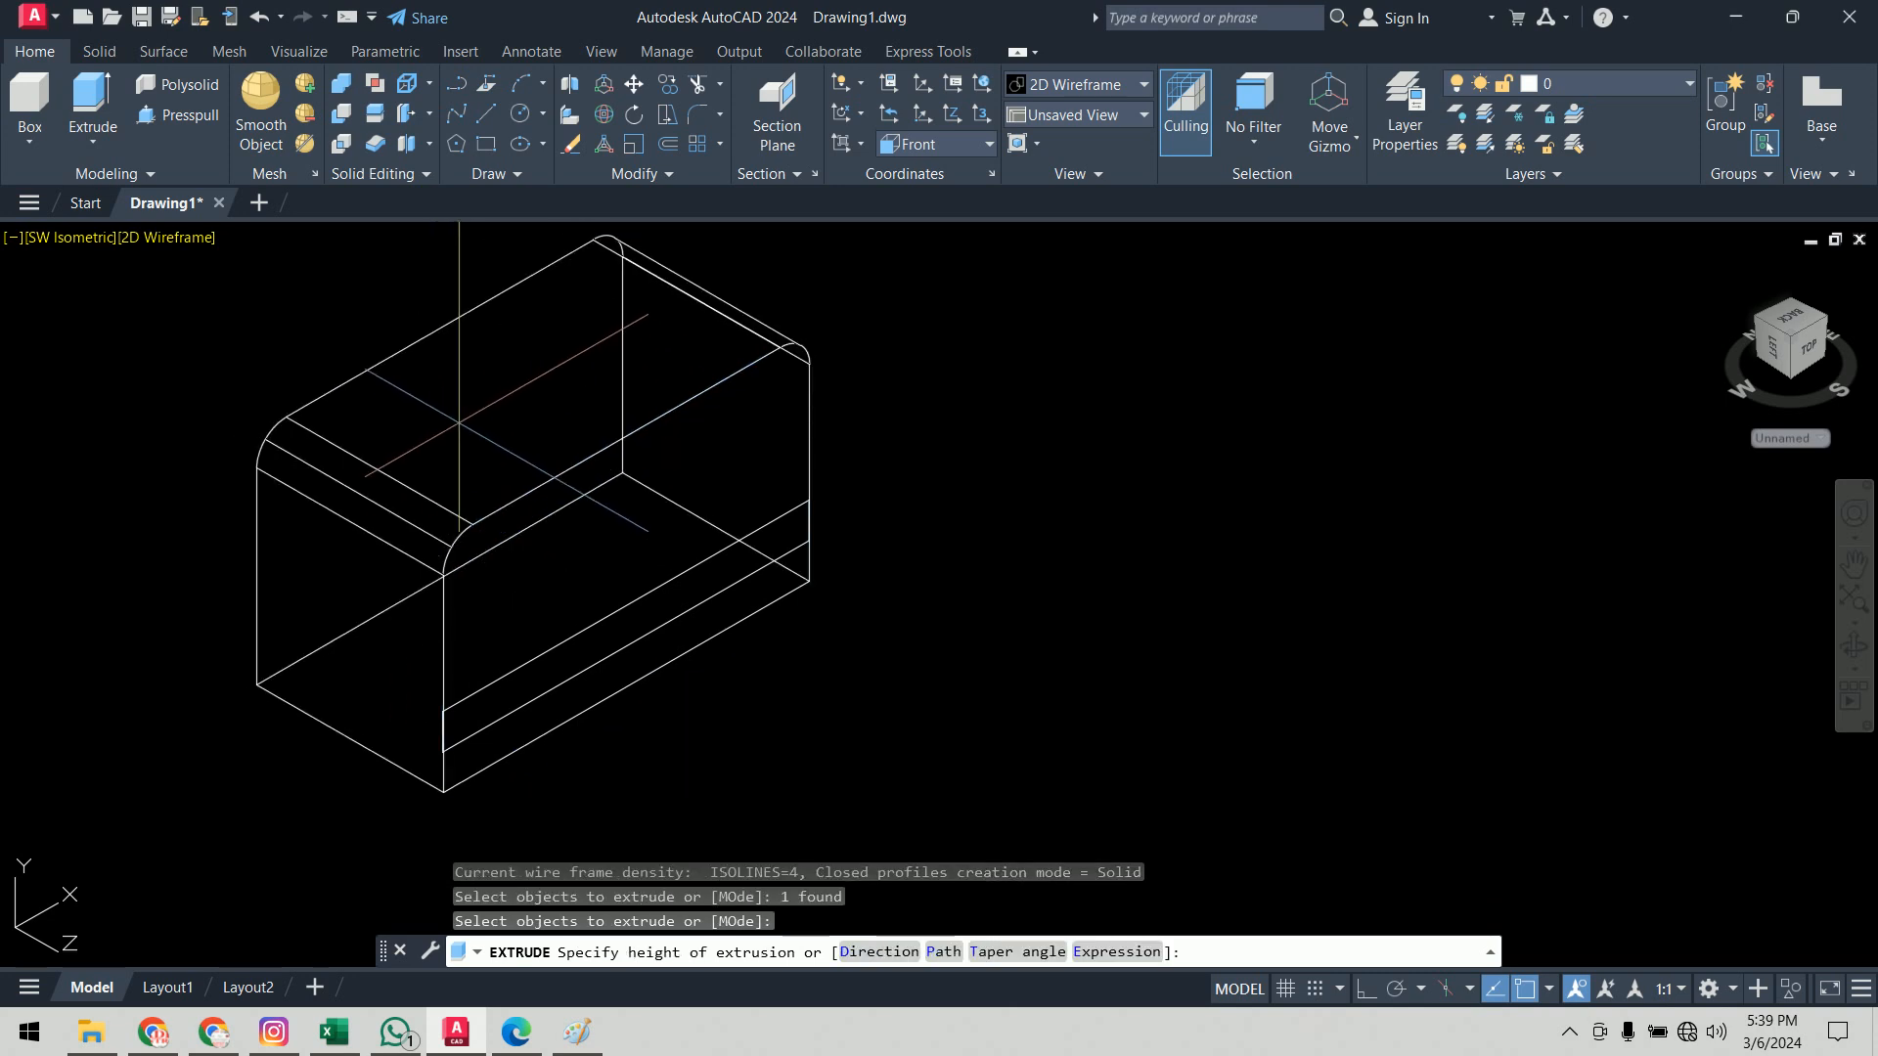
Step: Circle the 12 and 62 dimensions on the exercise image in Paint, and back in AutoCAD extrude the plate profile 12 toward the front
key("alt+Tab")
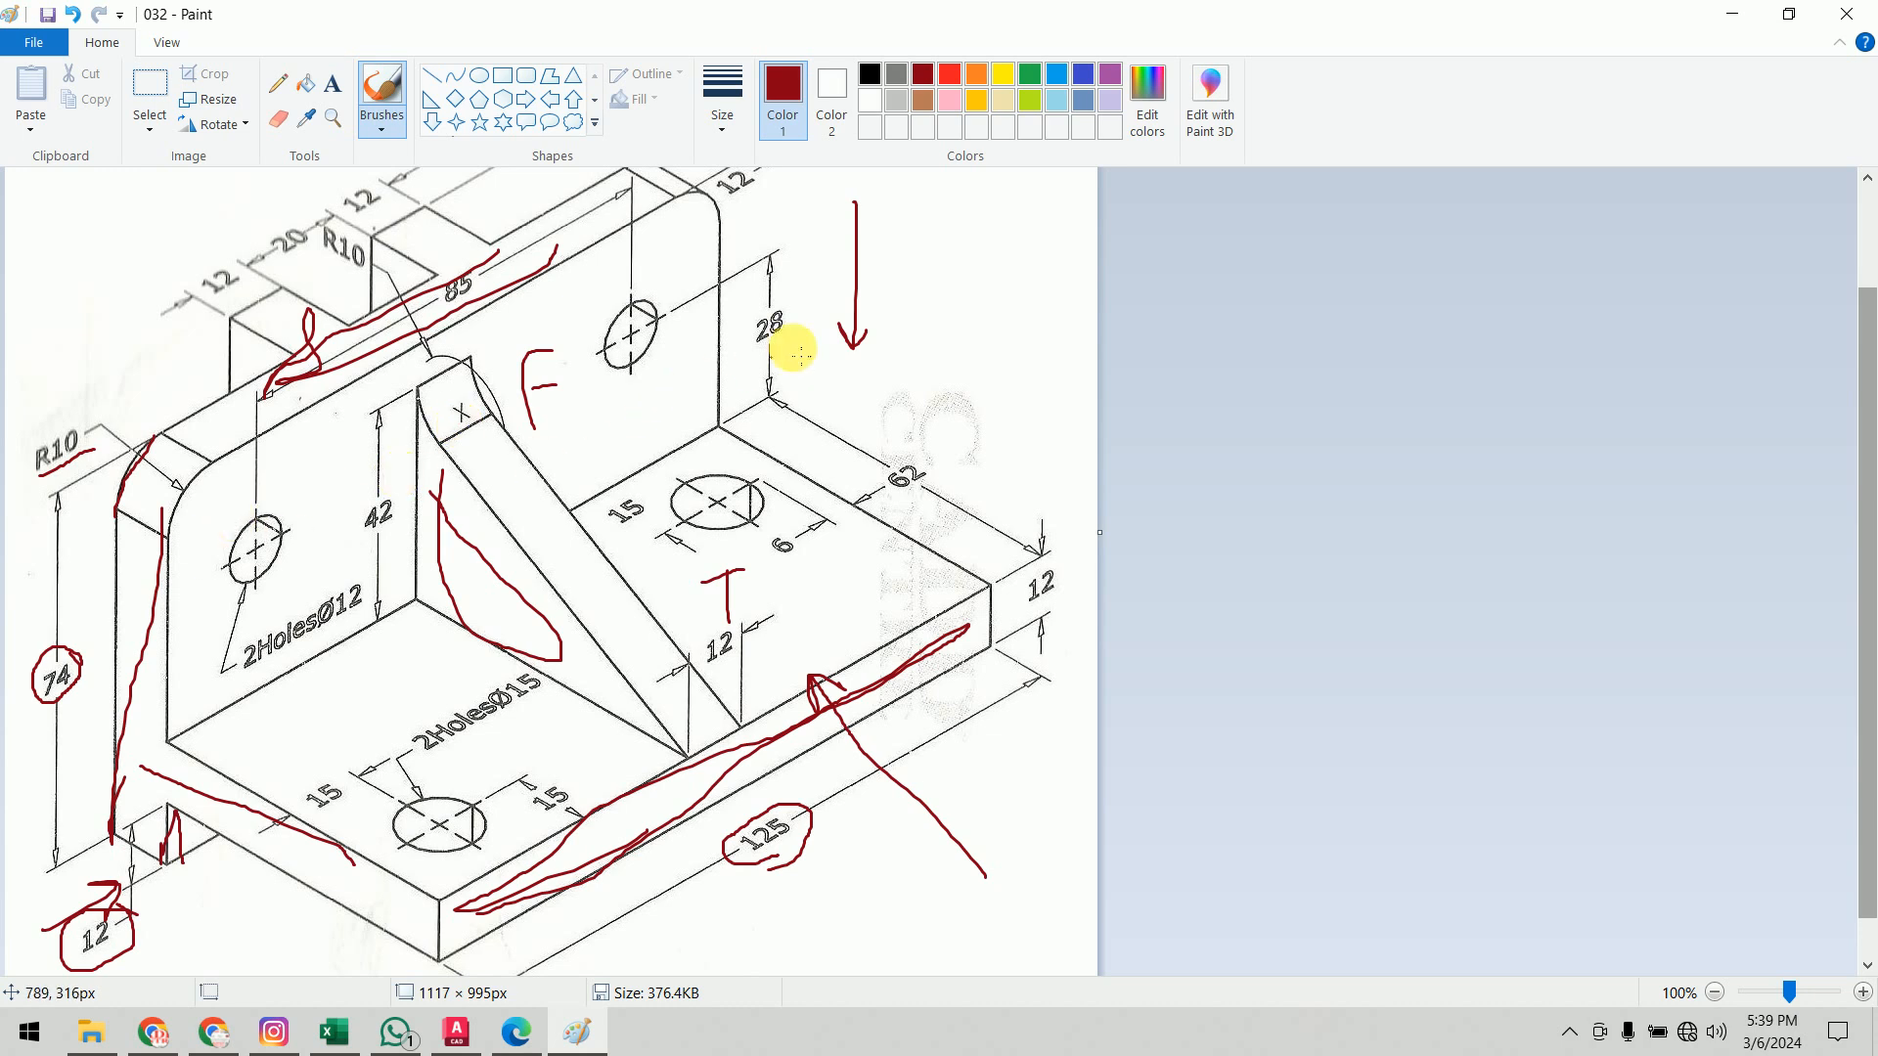
left_click_drag(1867, 653, 1859, 600)
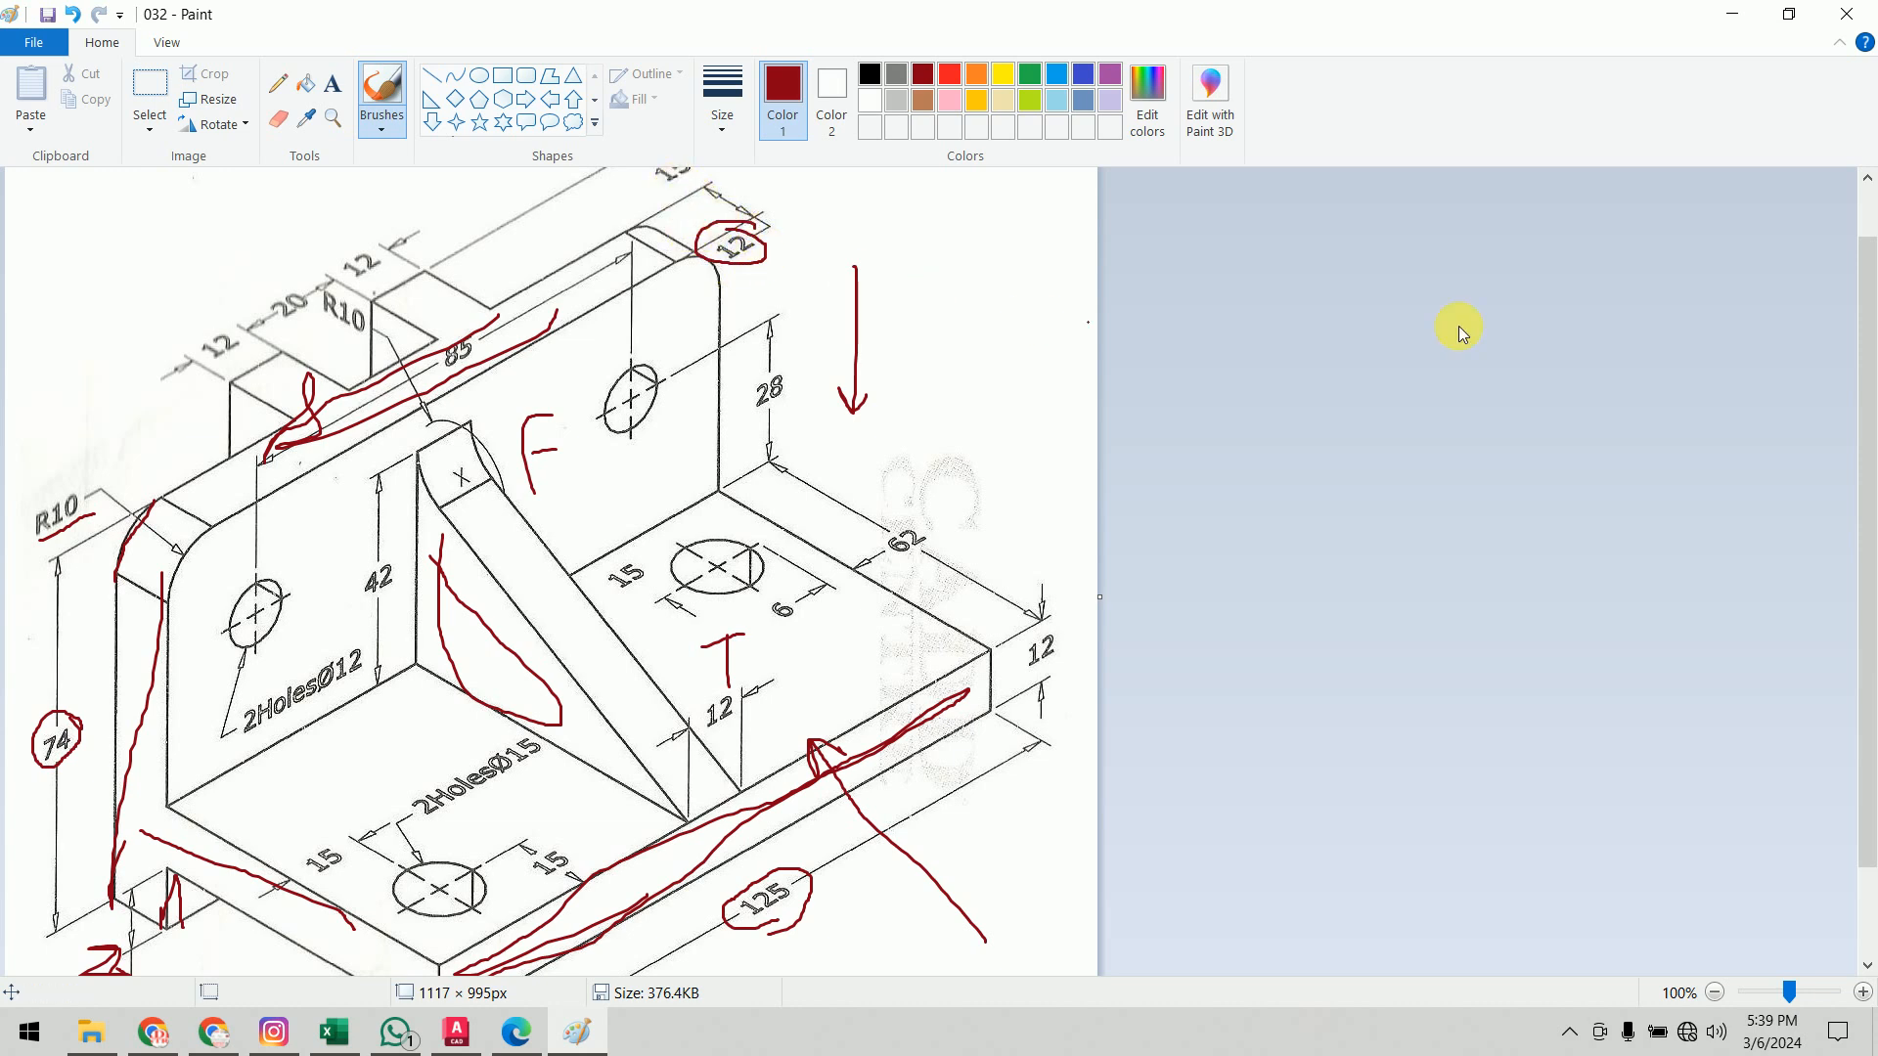
left_click_drag(1866, 332, 1866, 419)
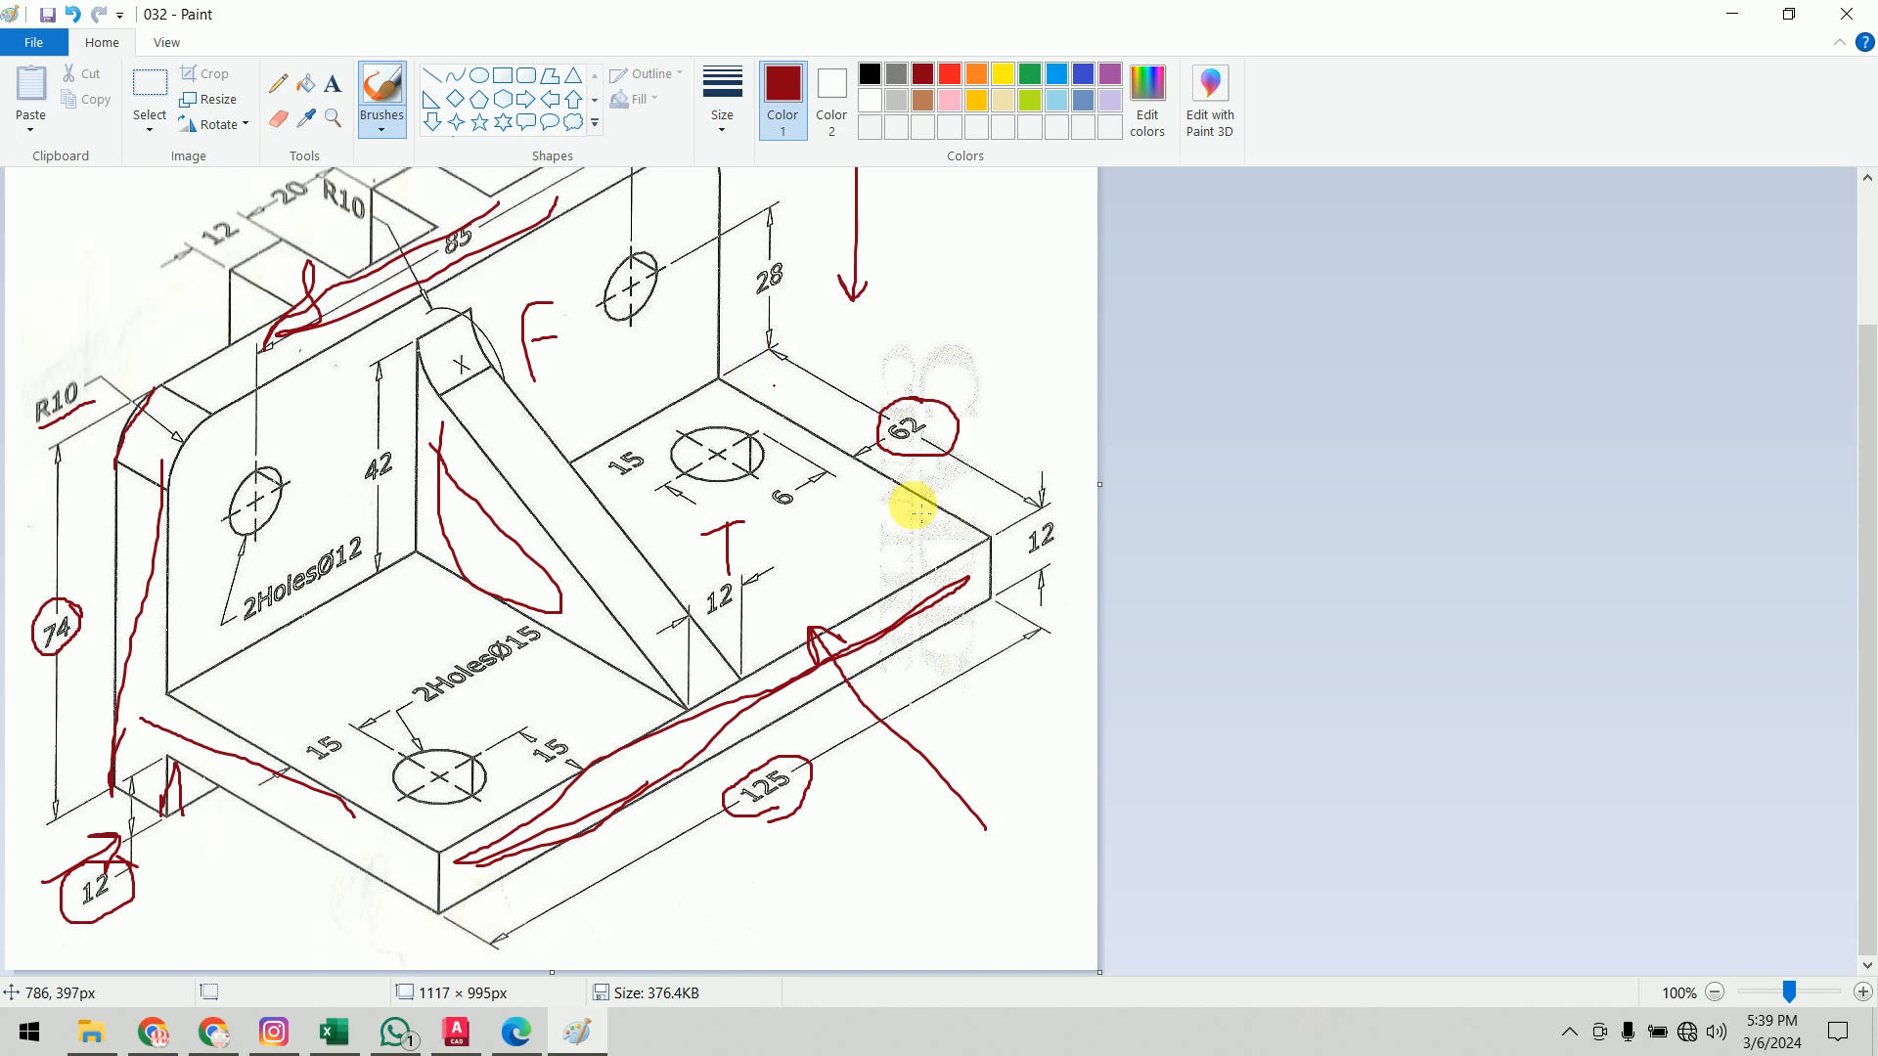
left_click(449, 1043)
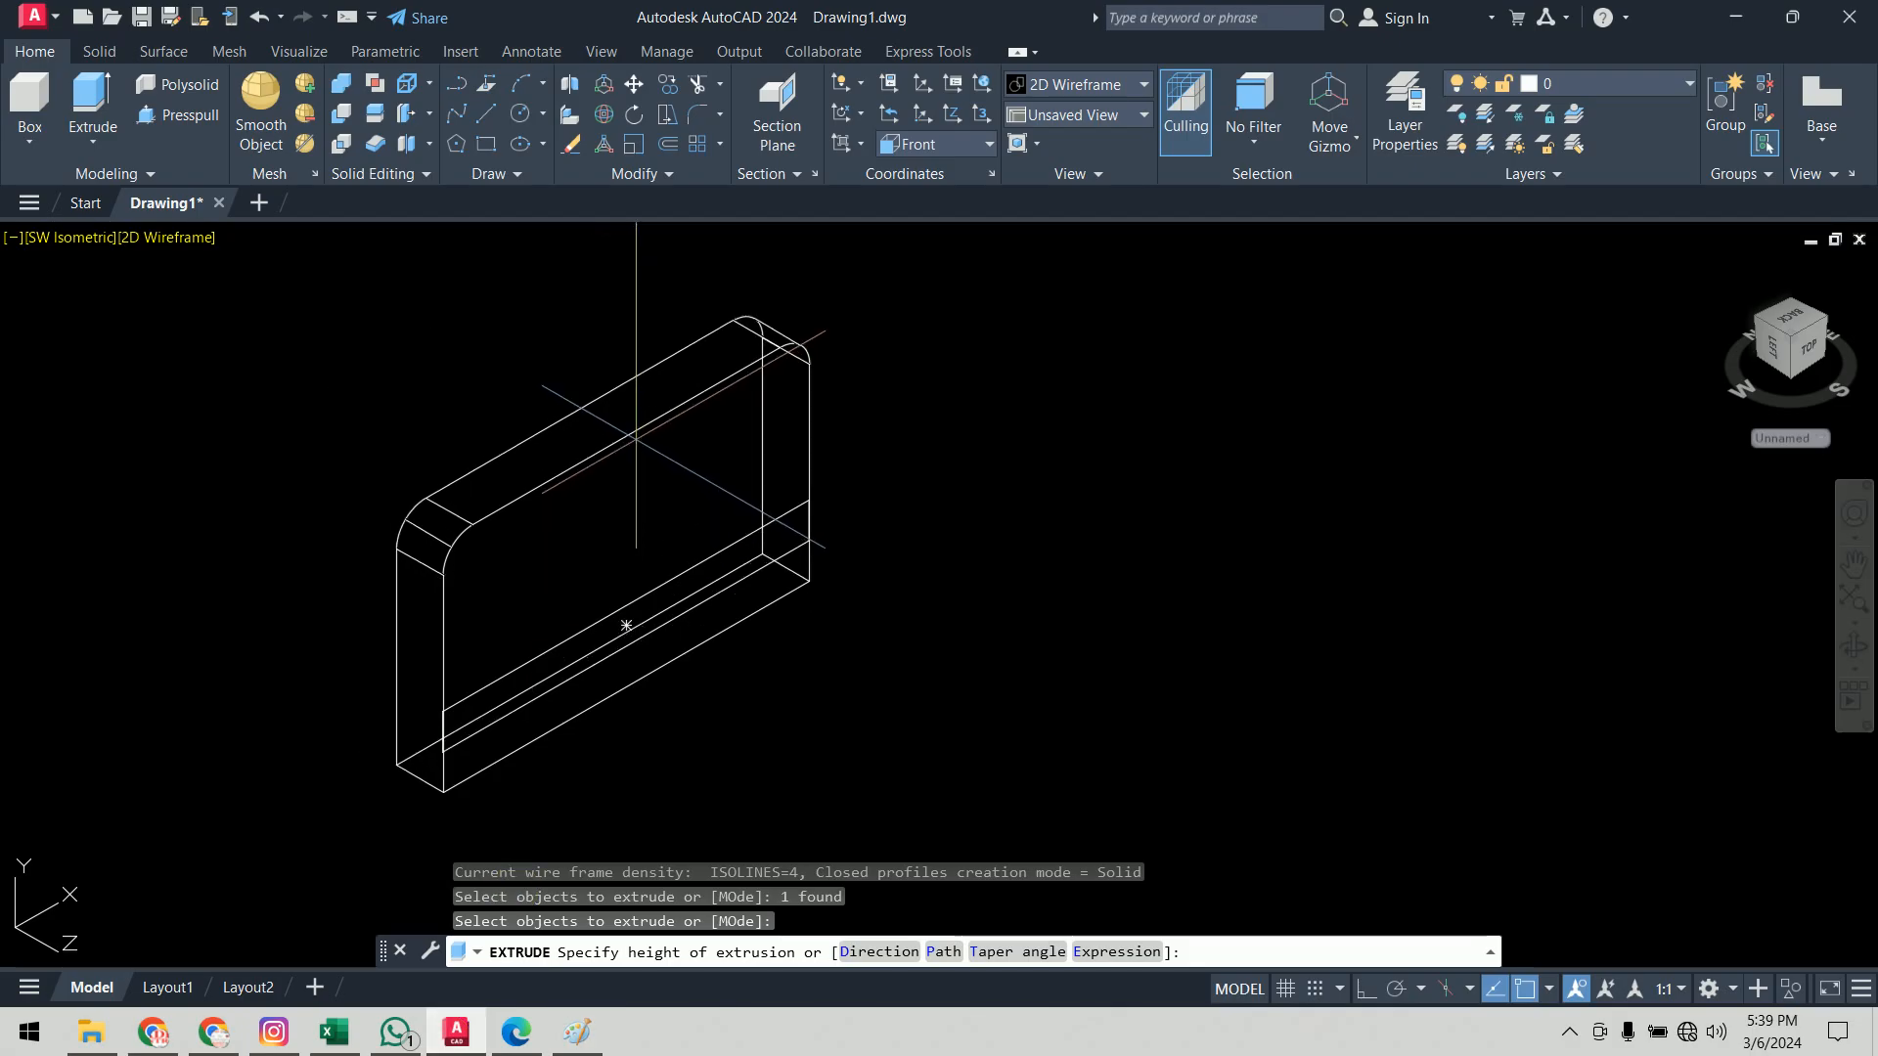
key("Return")
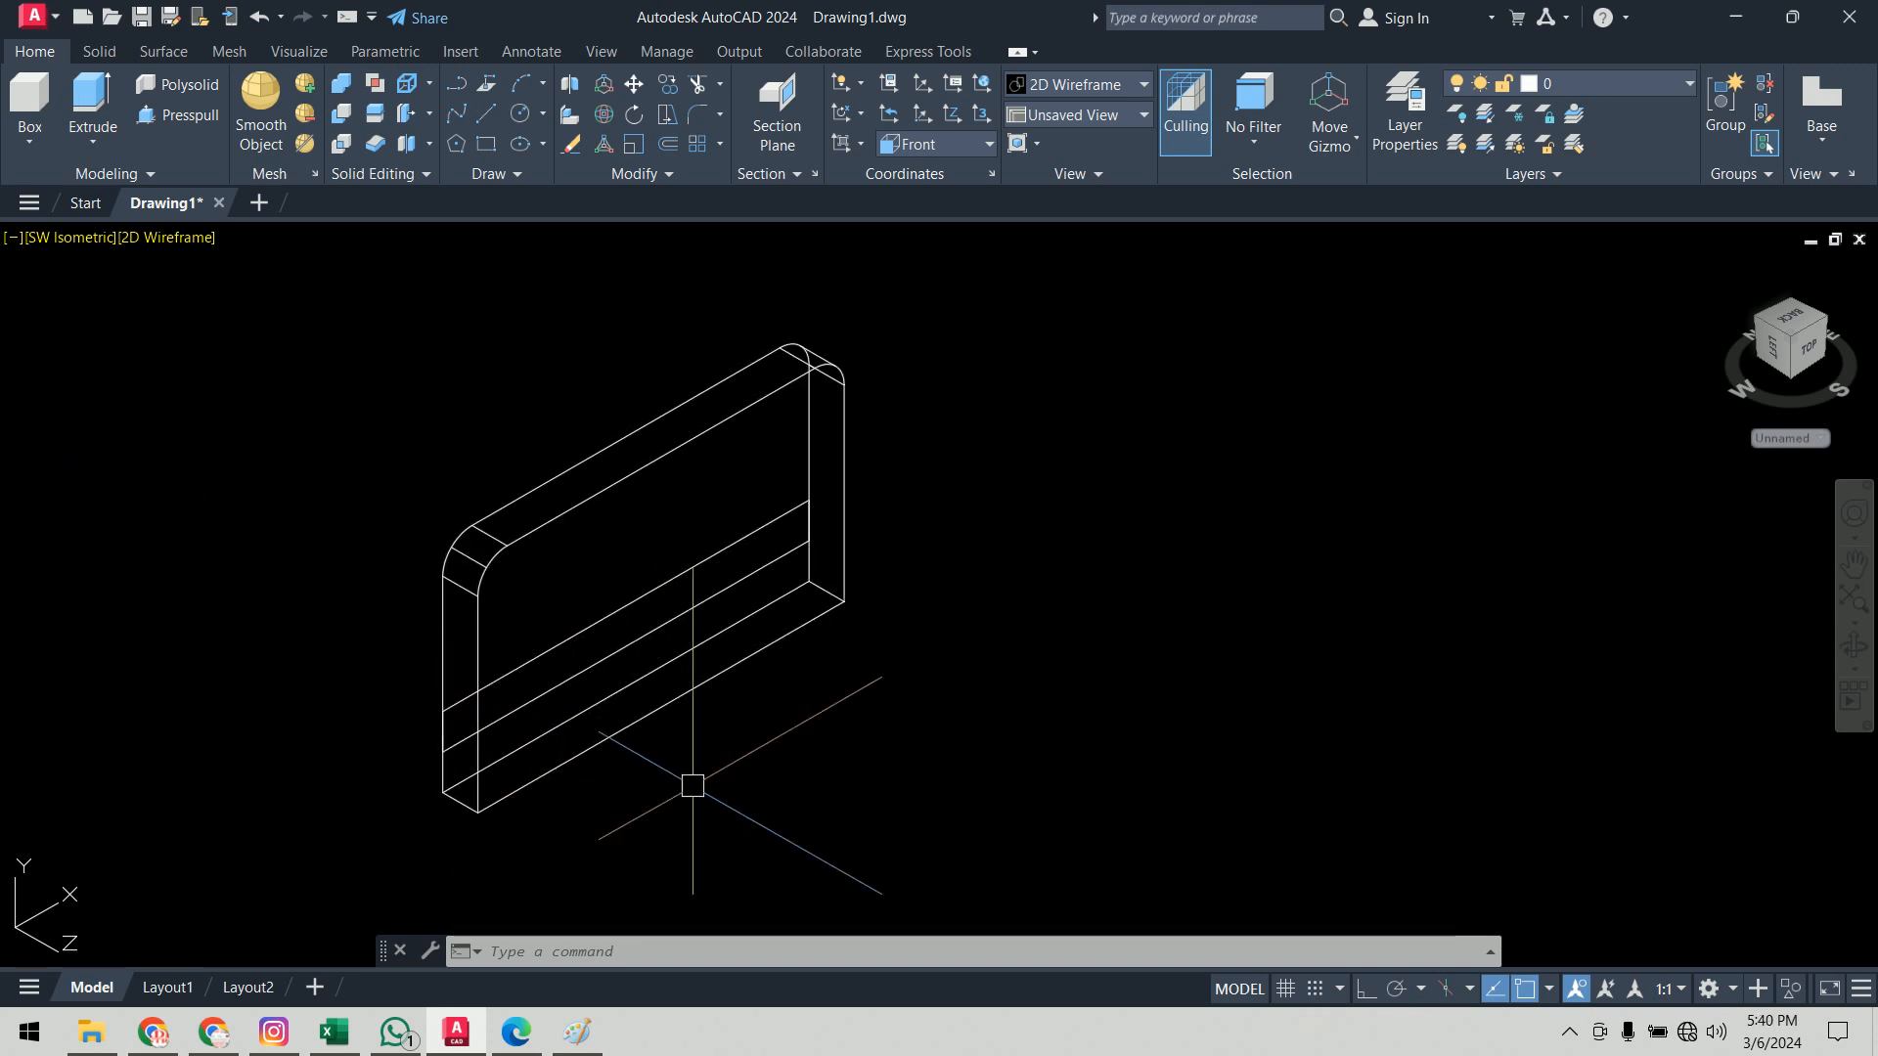
Step: Move the narrow rectangle from the plate's back face onto its front face, using the plate's lower corners as reference points
scroll(305, 793, "up", 2)
type("m")
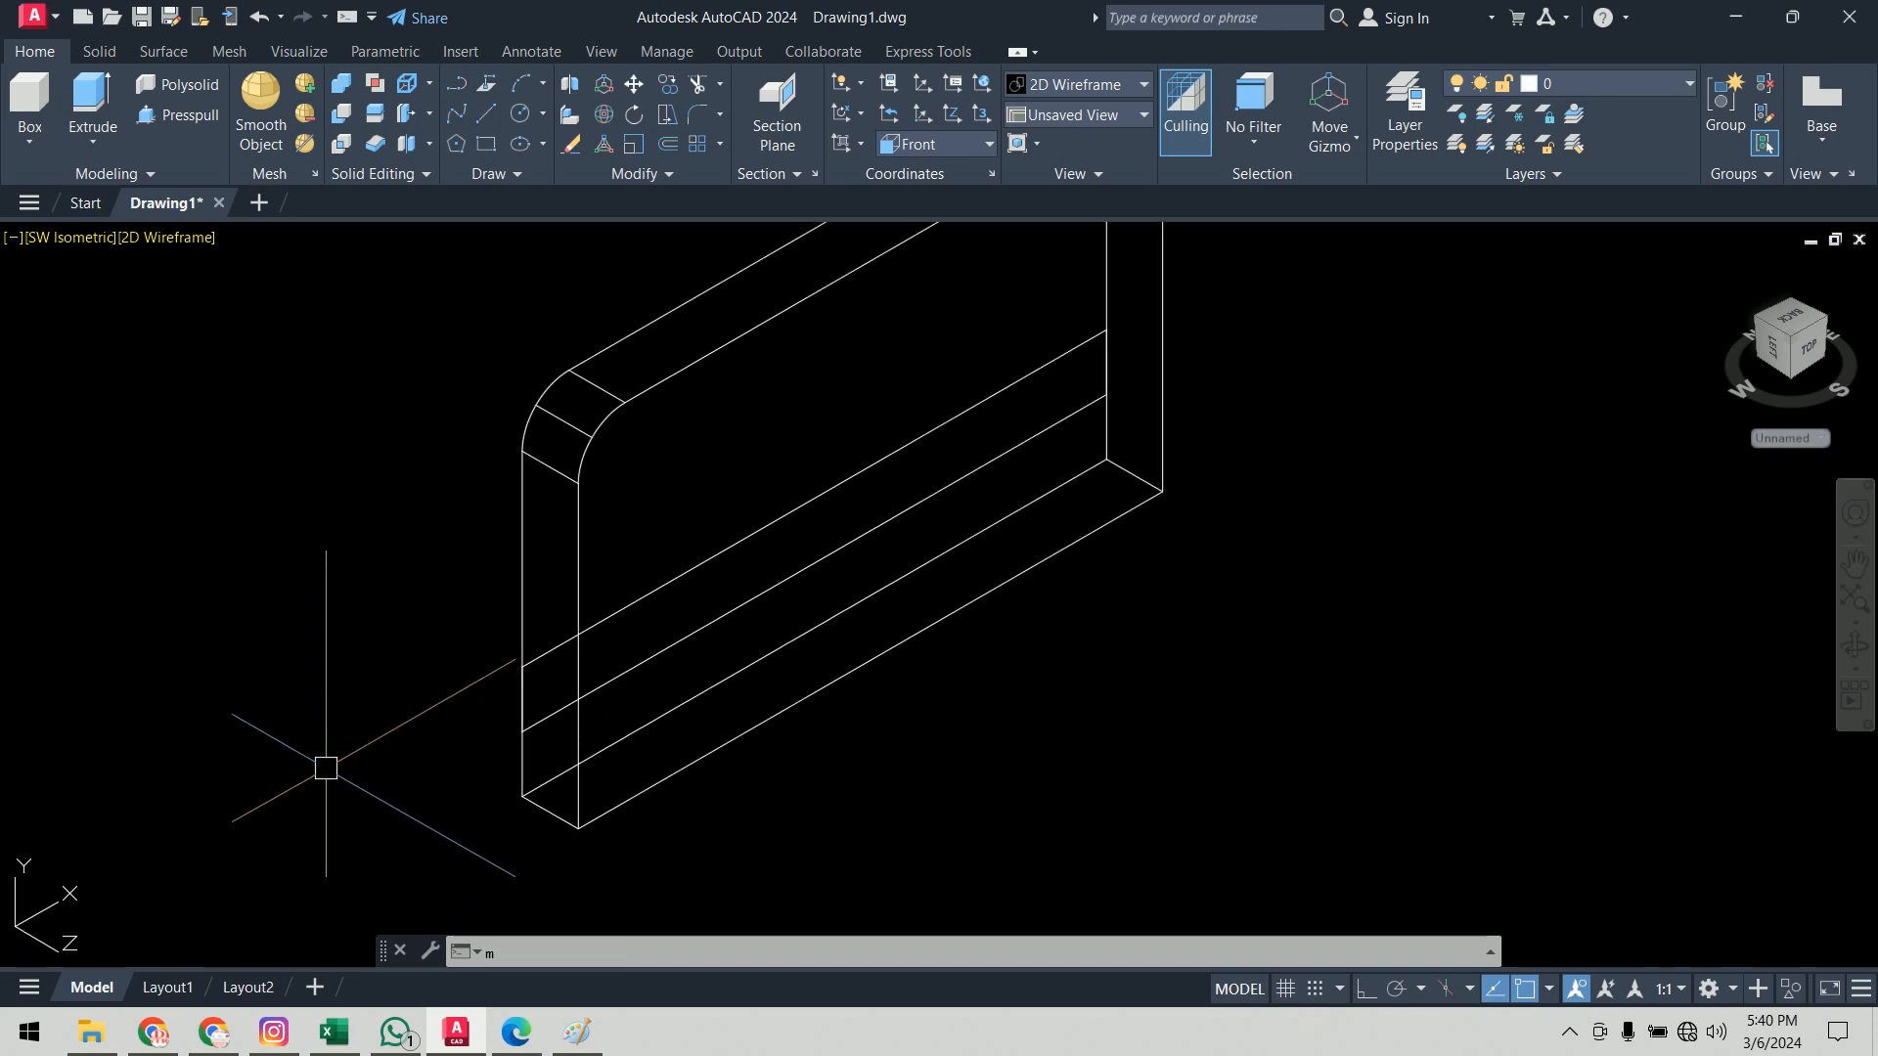
key("Return")
left_click(843, 520)
key("Return")
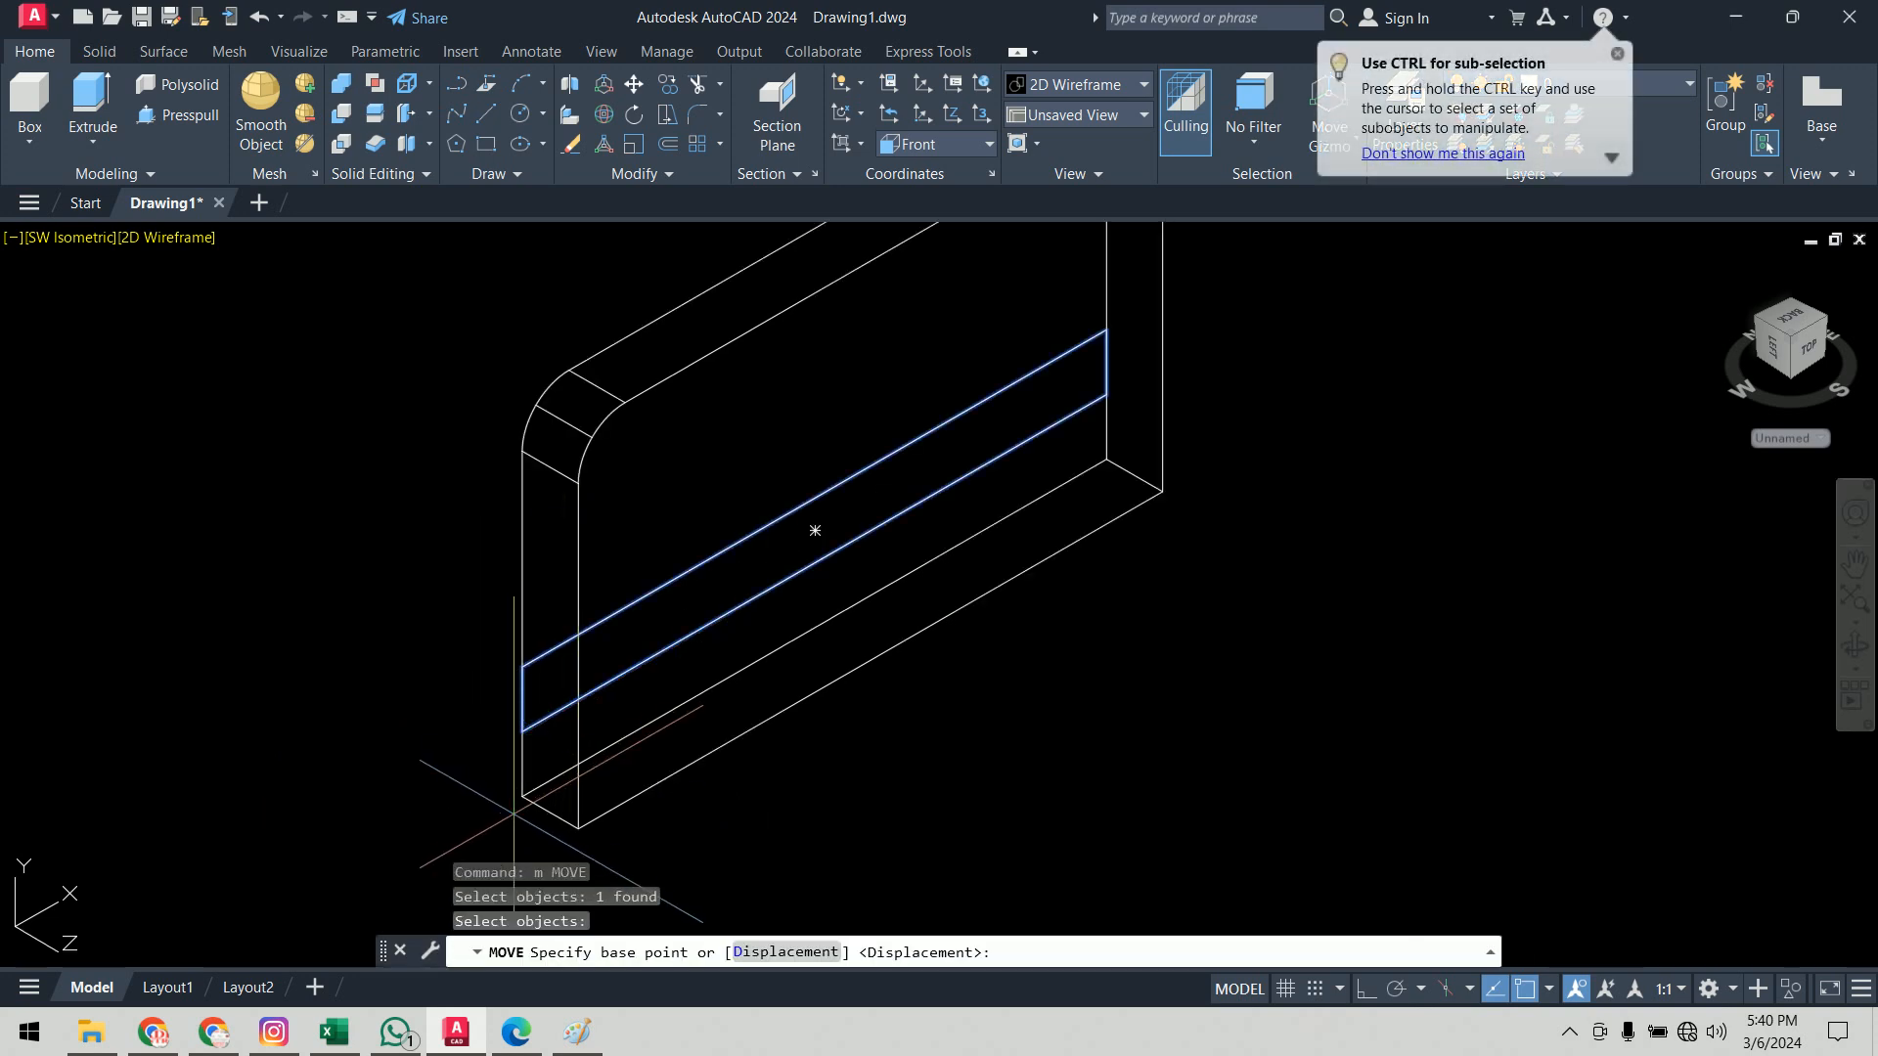
left_click(546, 769)
left_click(1061, 793)
Step: Extrude the narrow rectangle 62 outward from the plate's front face to form the base
scroll(1157, 738, "down", 3)
type("ext")
key("Return")
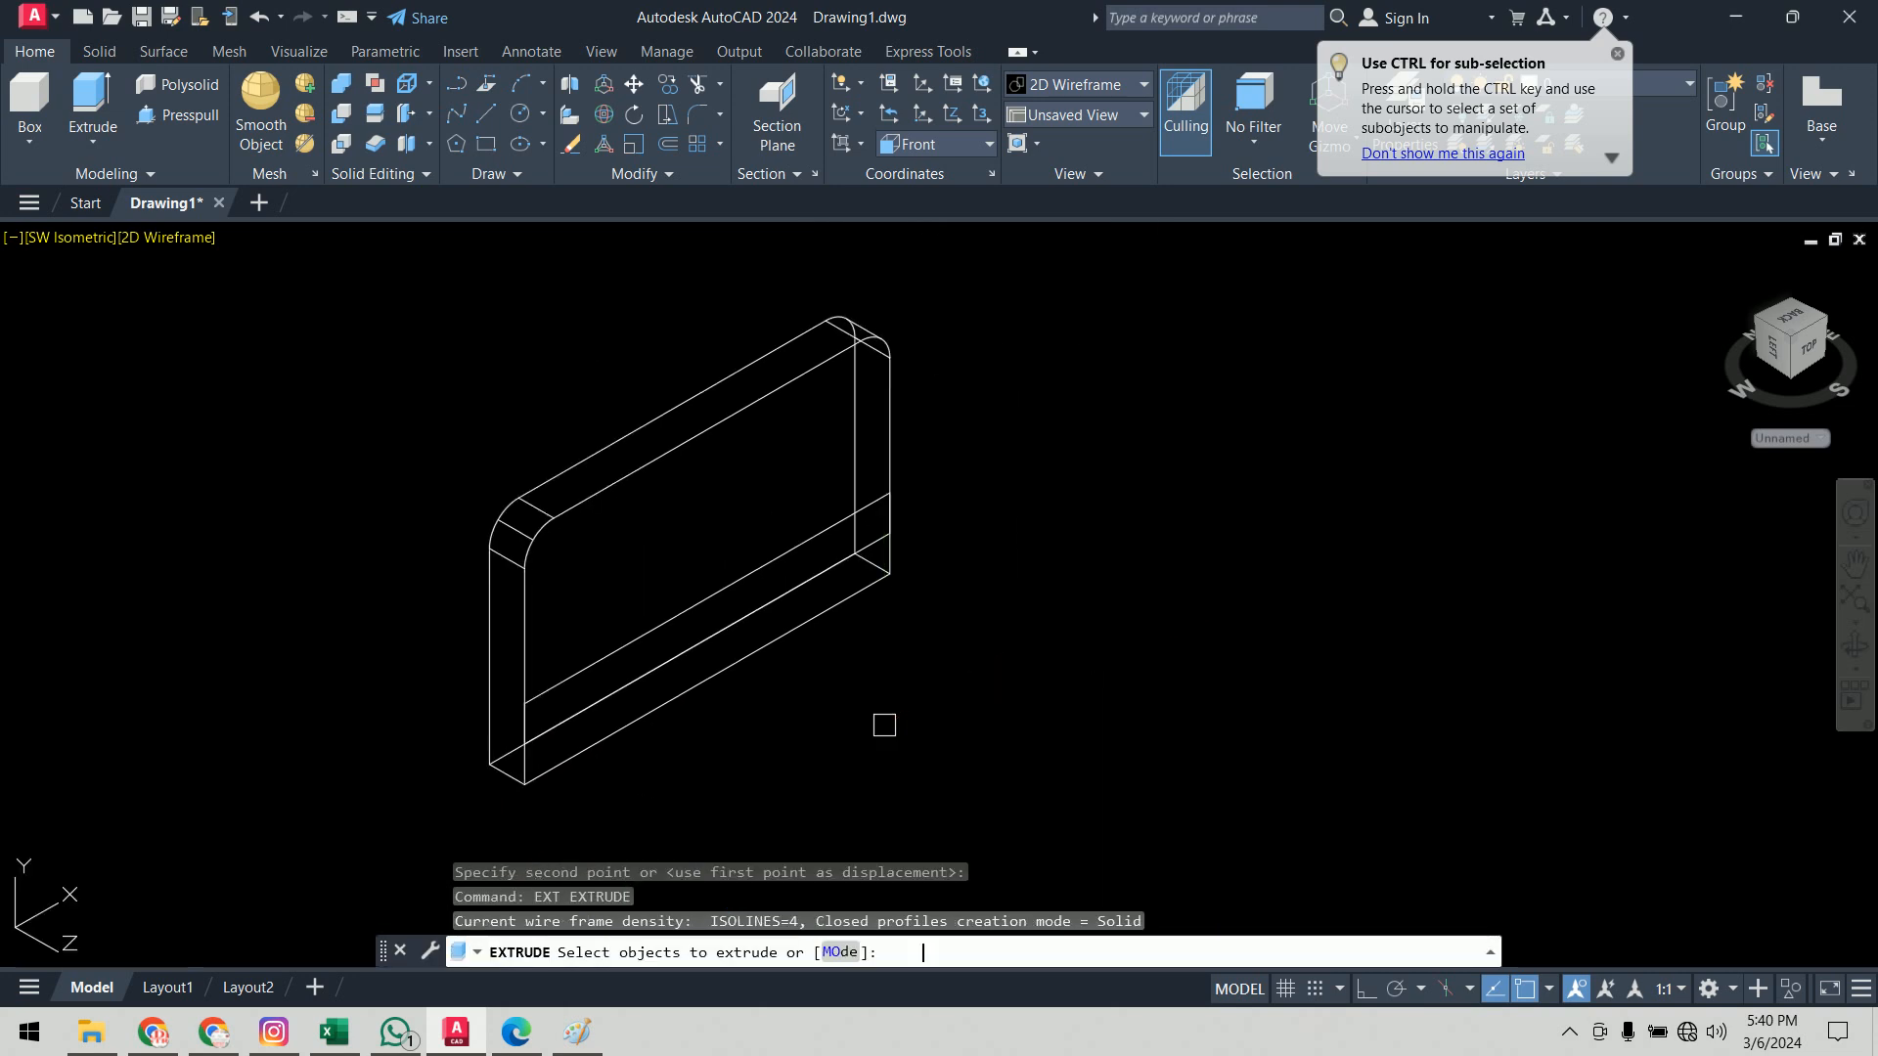
left_click(720, 629)
key("Return")
type("6")
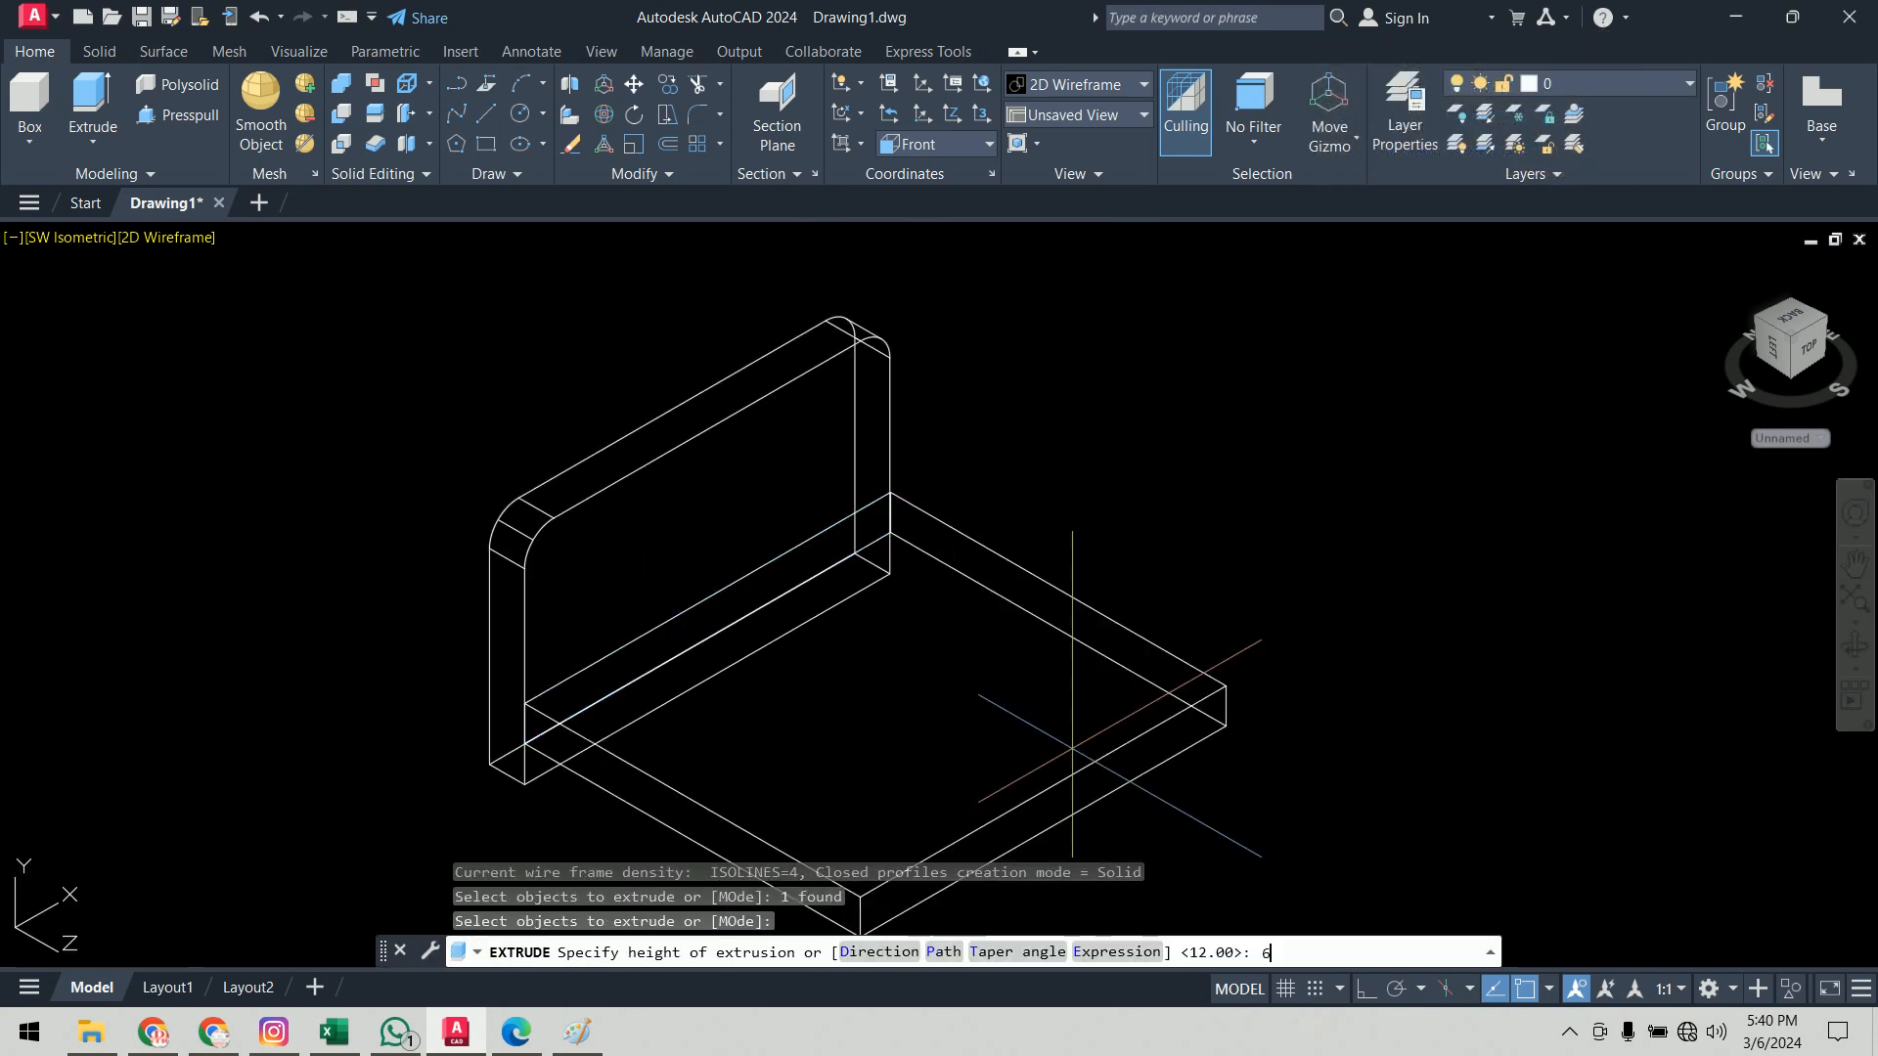
type("2")
key("Return")
Step: Inspect the plate and base solids from a rotated view in the Conceptual visual style
middle_click_drag(1277, 662, 1162, 634)
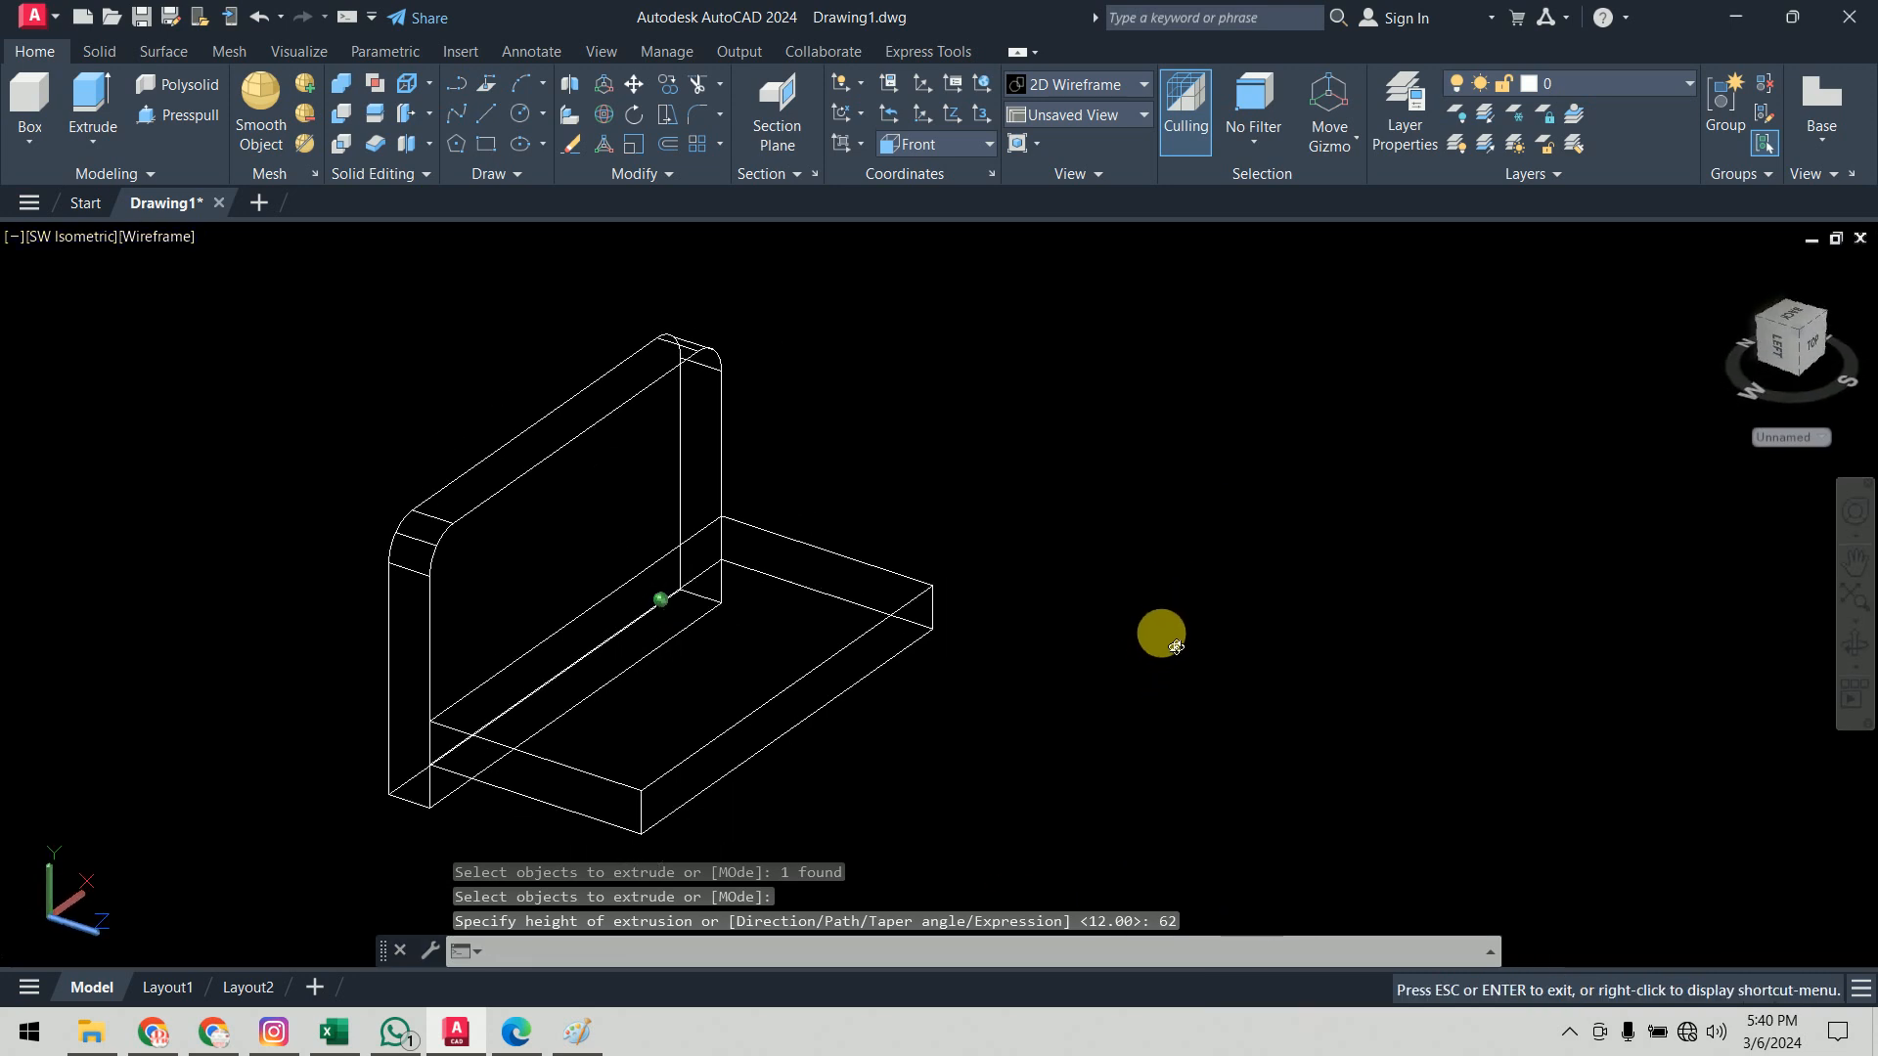
left_click(860, 606)
key("Escape")
left_click(723, 385)
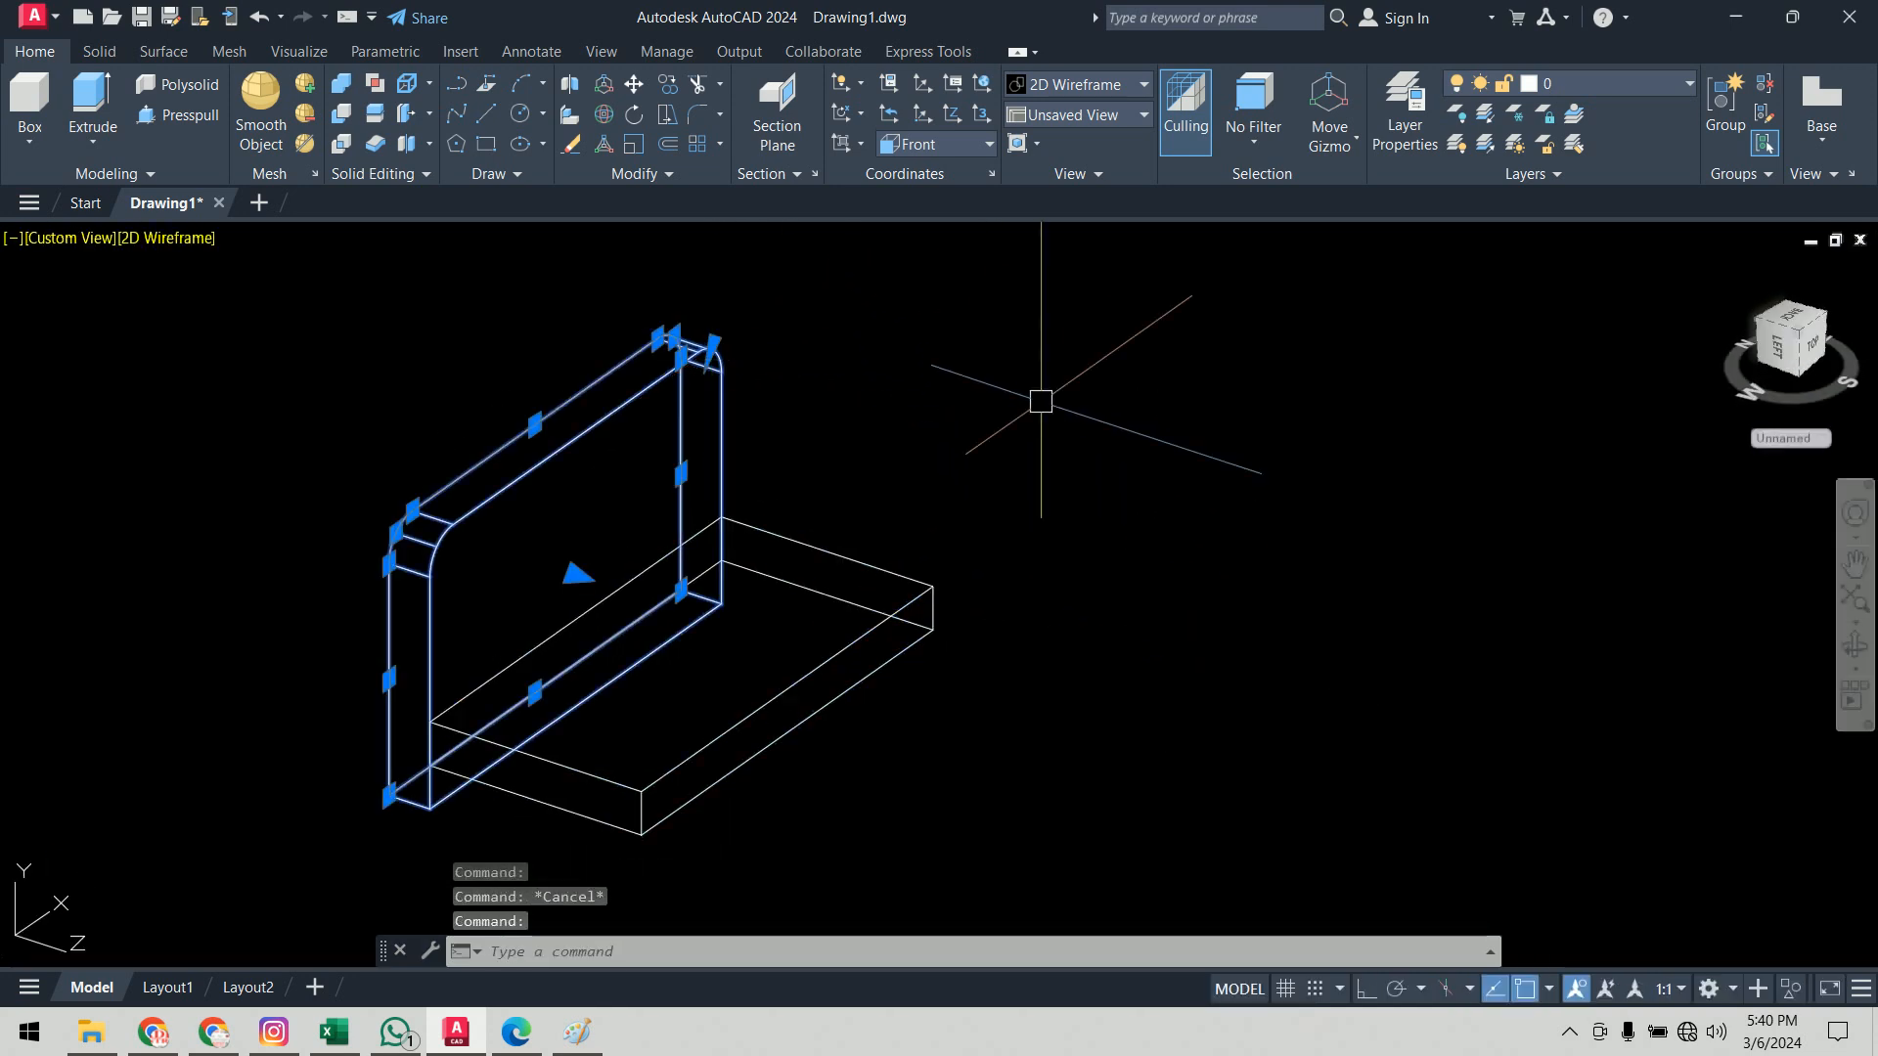
key("Escape")
type("vs")
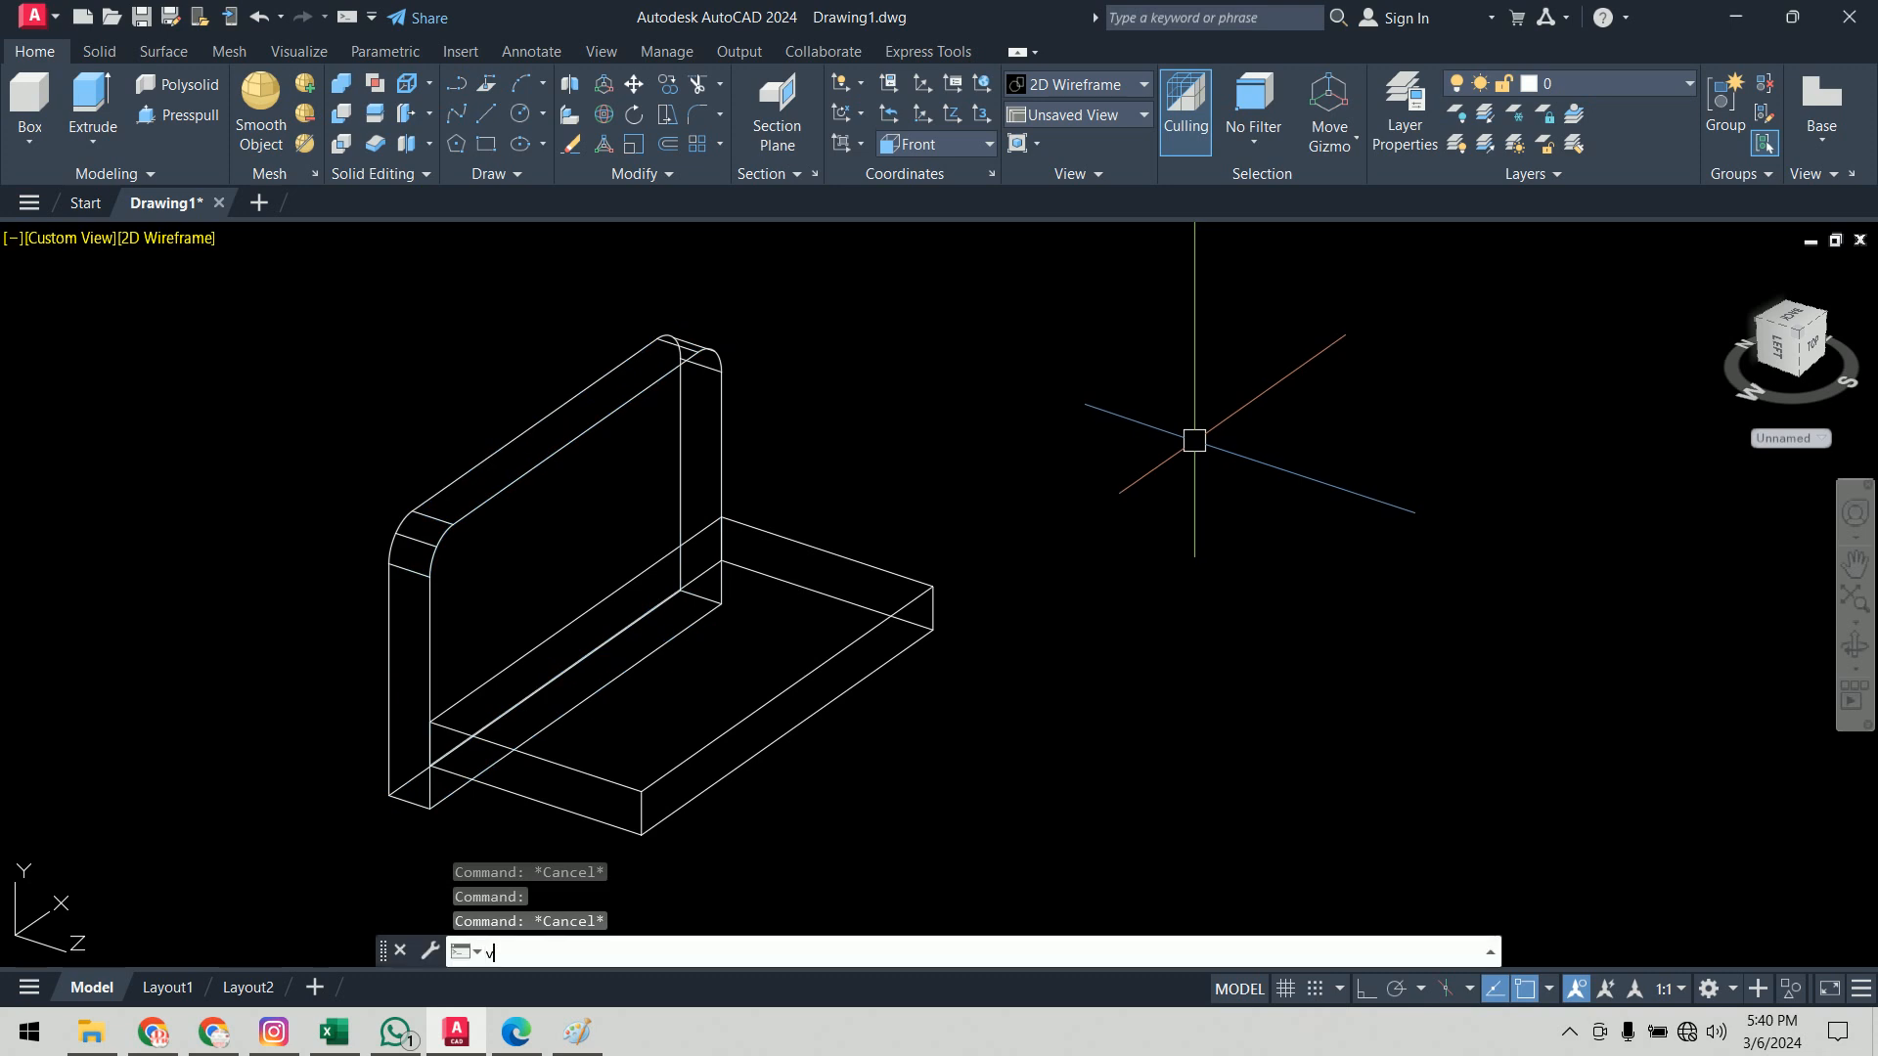
key("Return")
type("c")
key("Return")
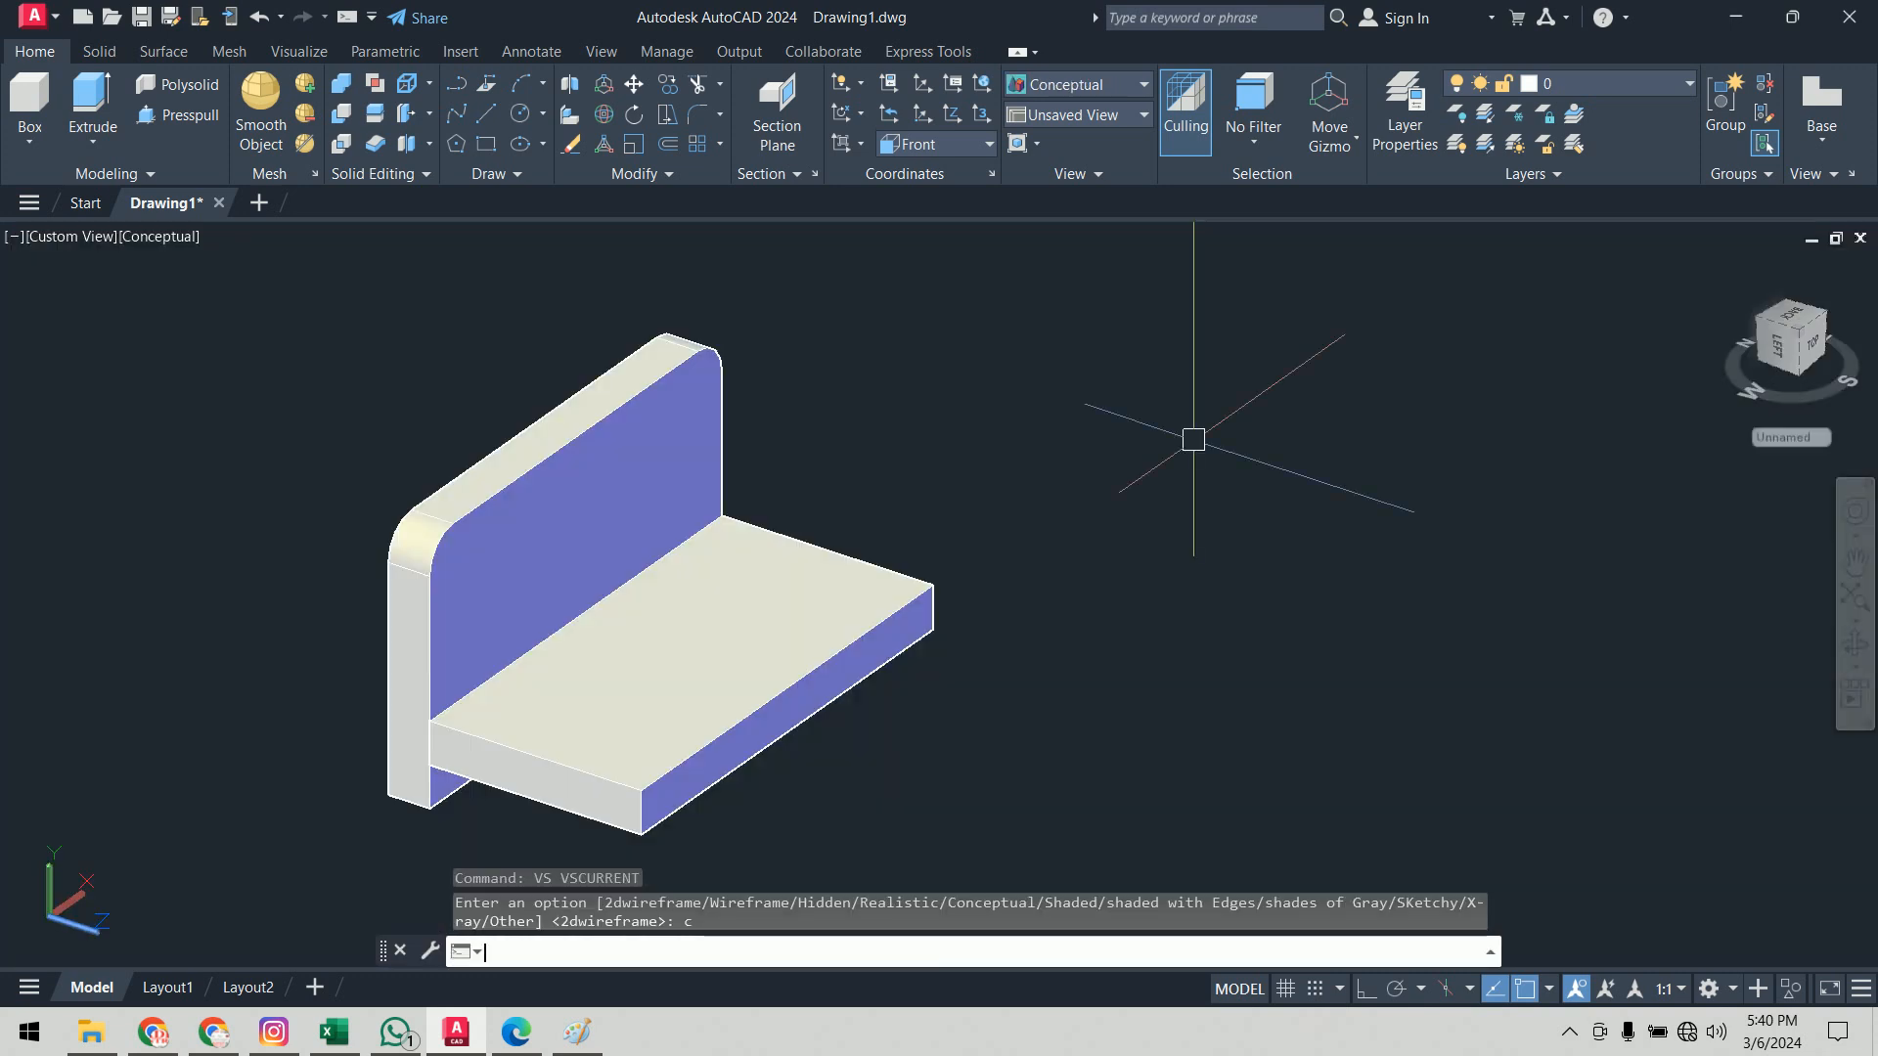
left_click(777, 613)
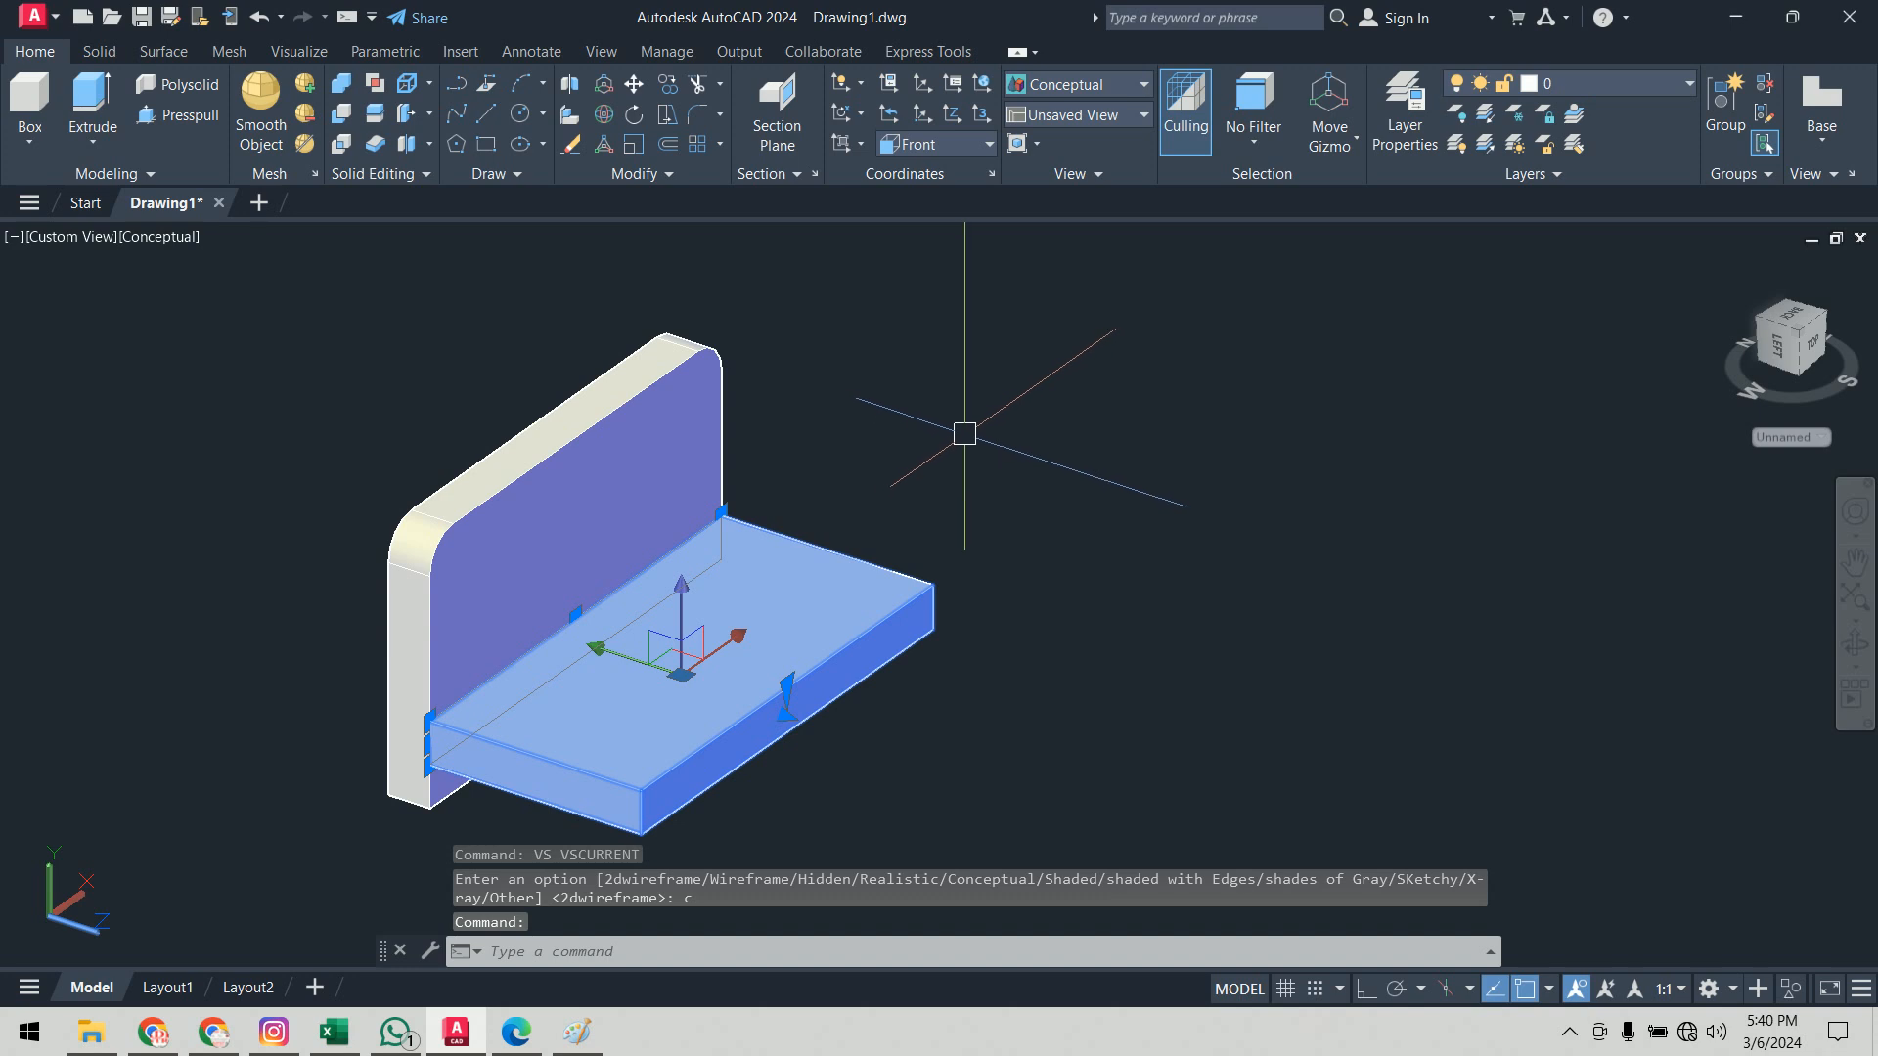
key("Escape")
left_click(719, 376)
key("Escape")
middle_click_drag(1207, 645, 1162, 663, "shift")
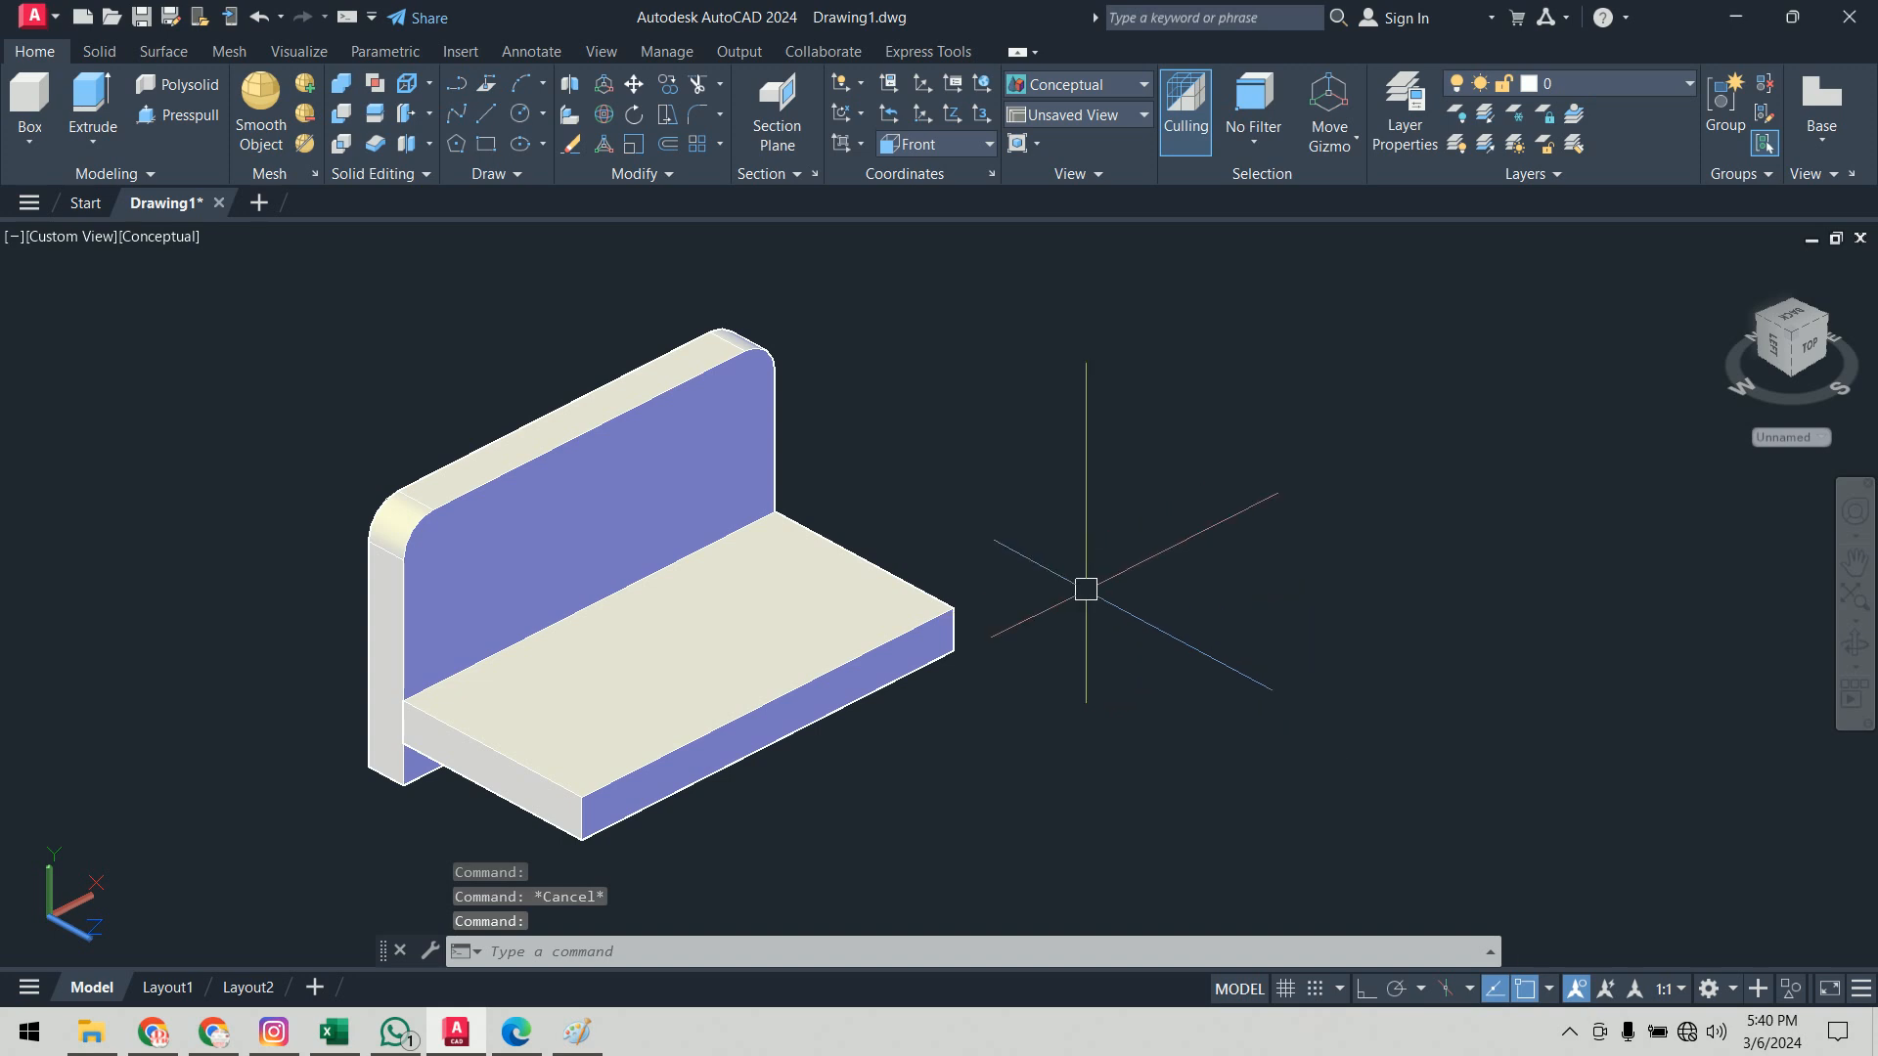
Step: Restore the 2D Wireframe visual style and set the Left view of the bracket
type("vs")
key("Return")
type("2")
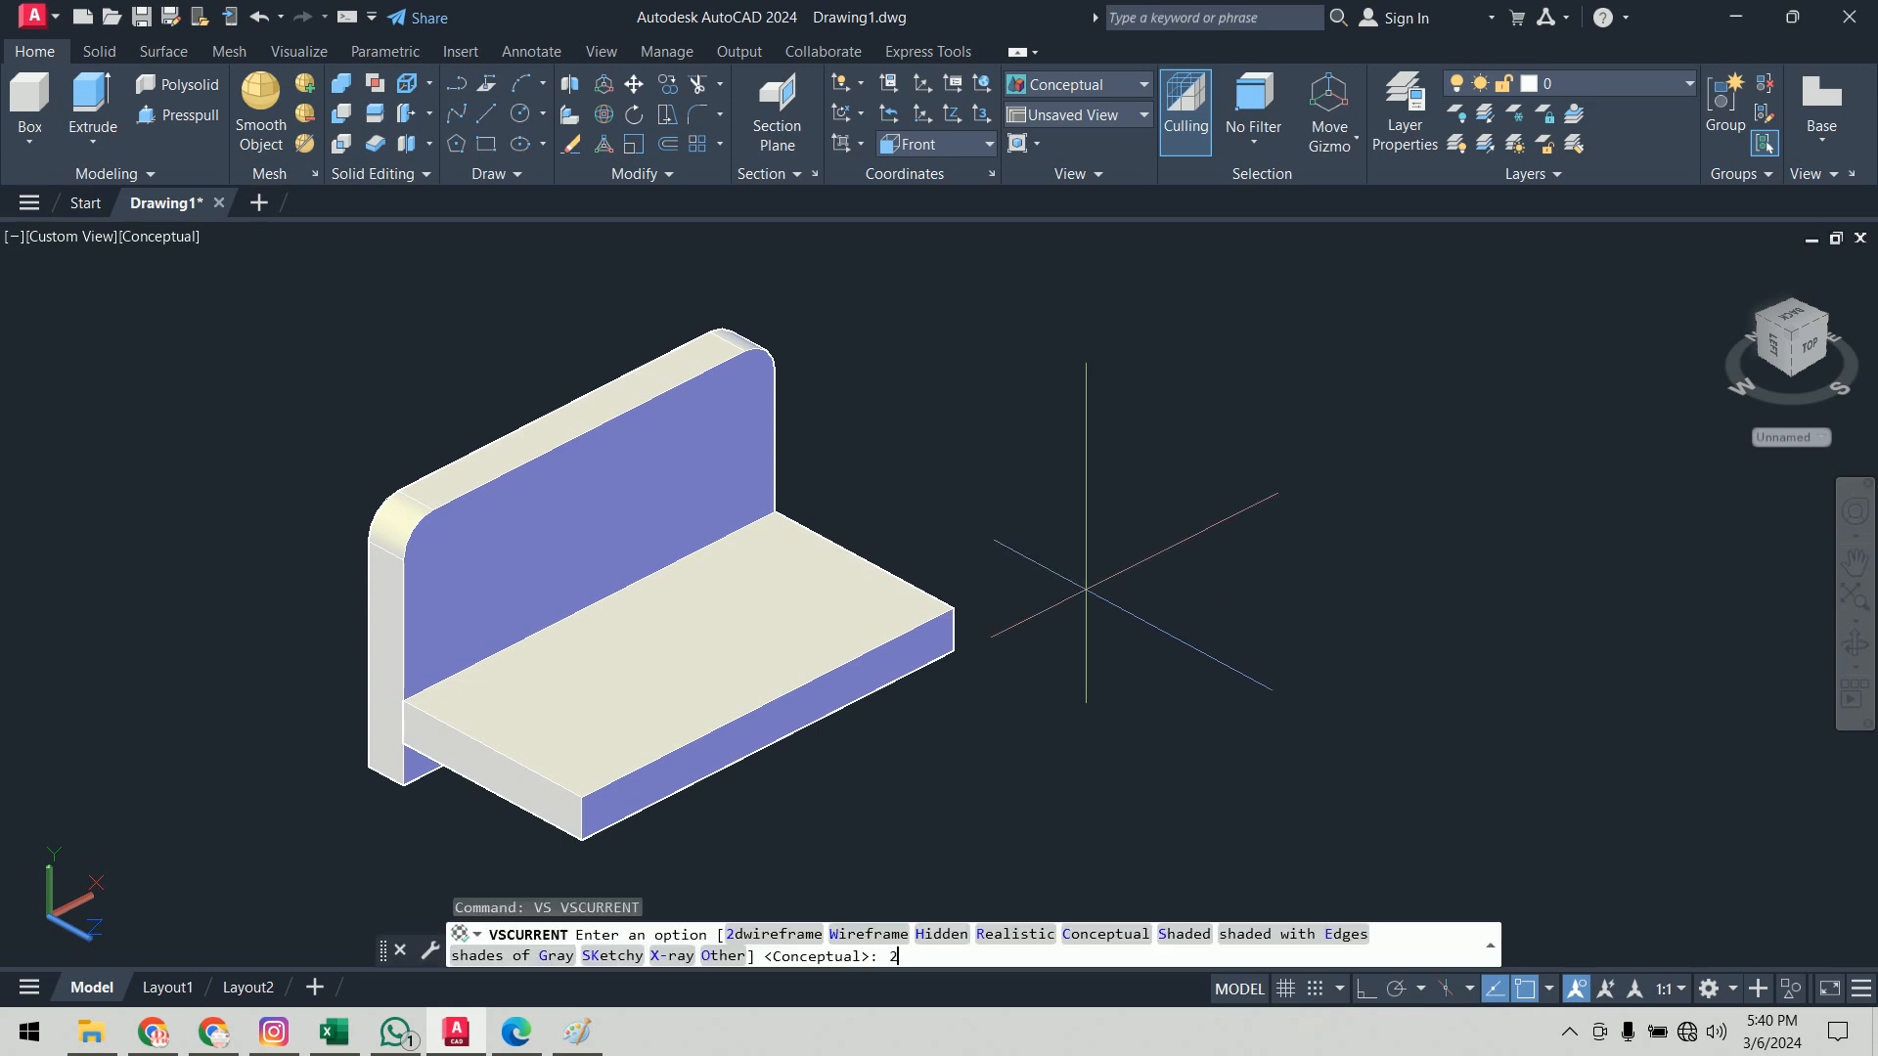
key("Return")
left_click(90, 243)
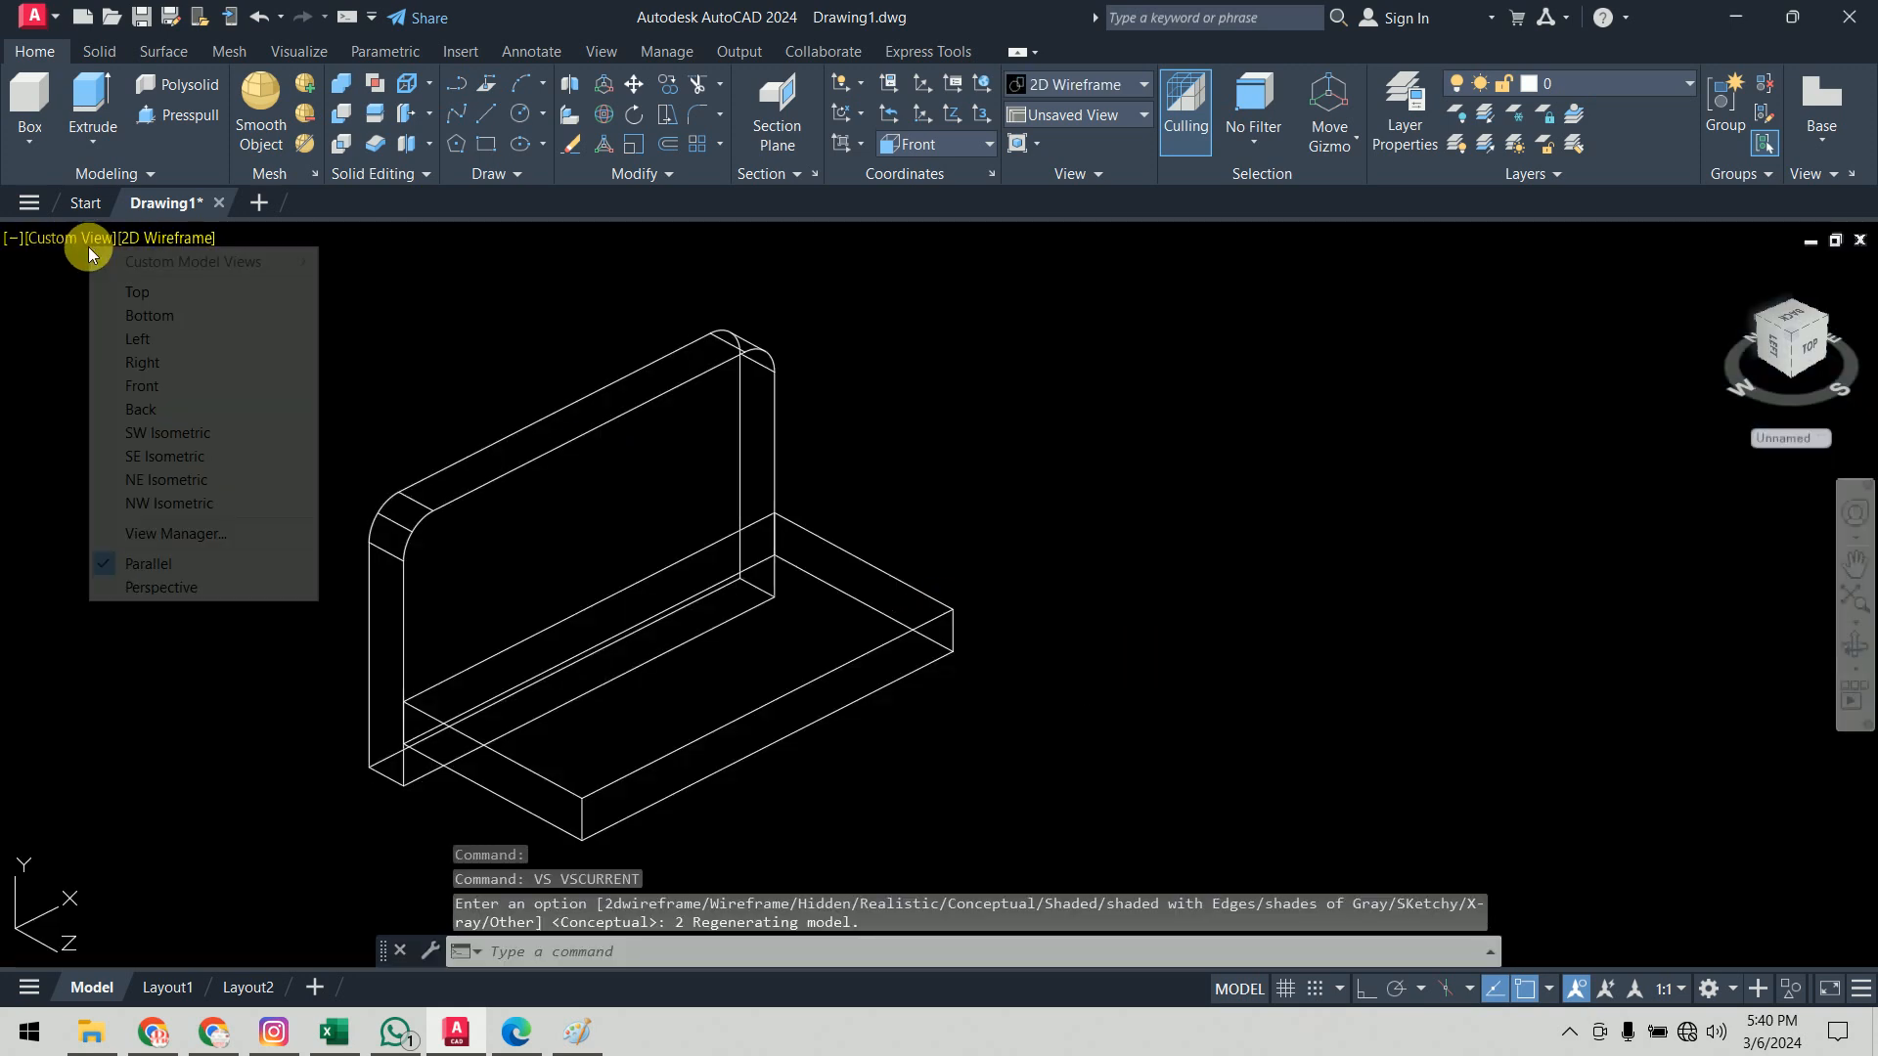
left_click(122, 290)
scroll(1082, 626, "down", 3)
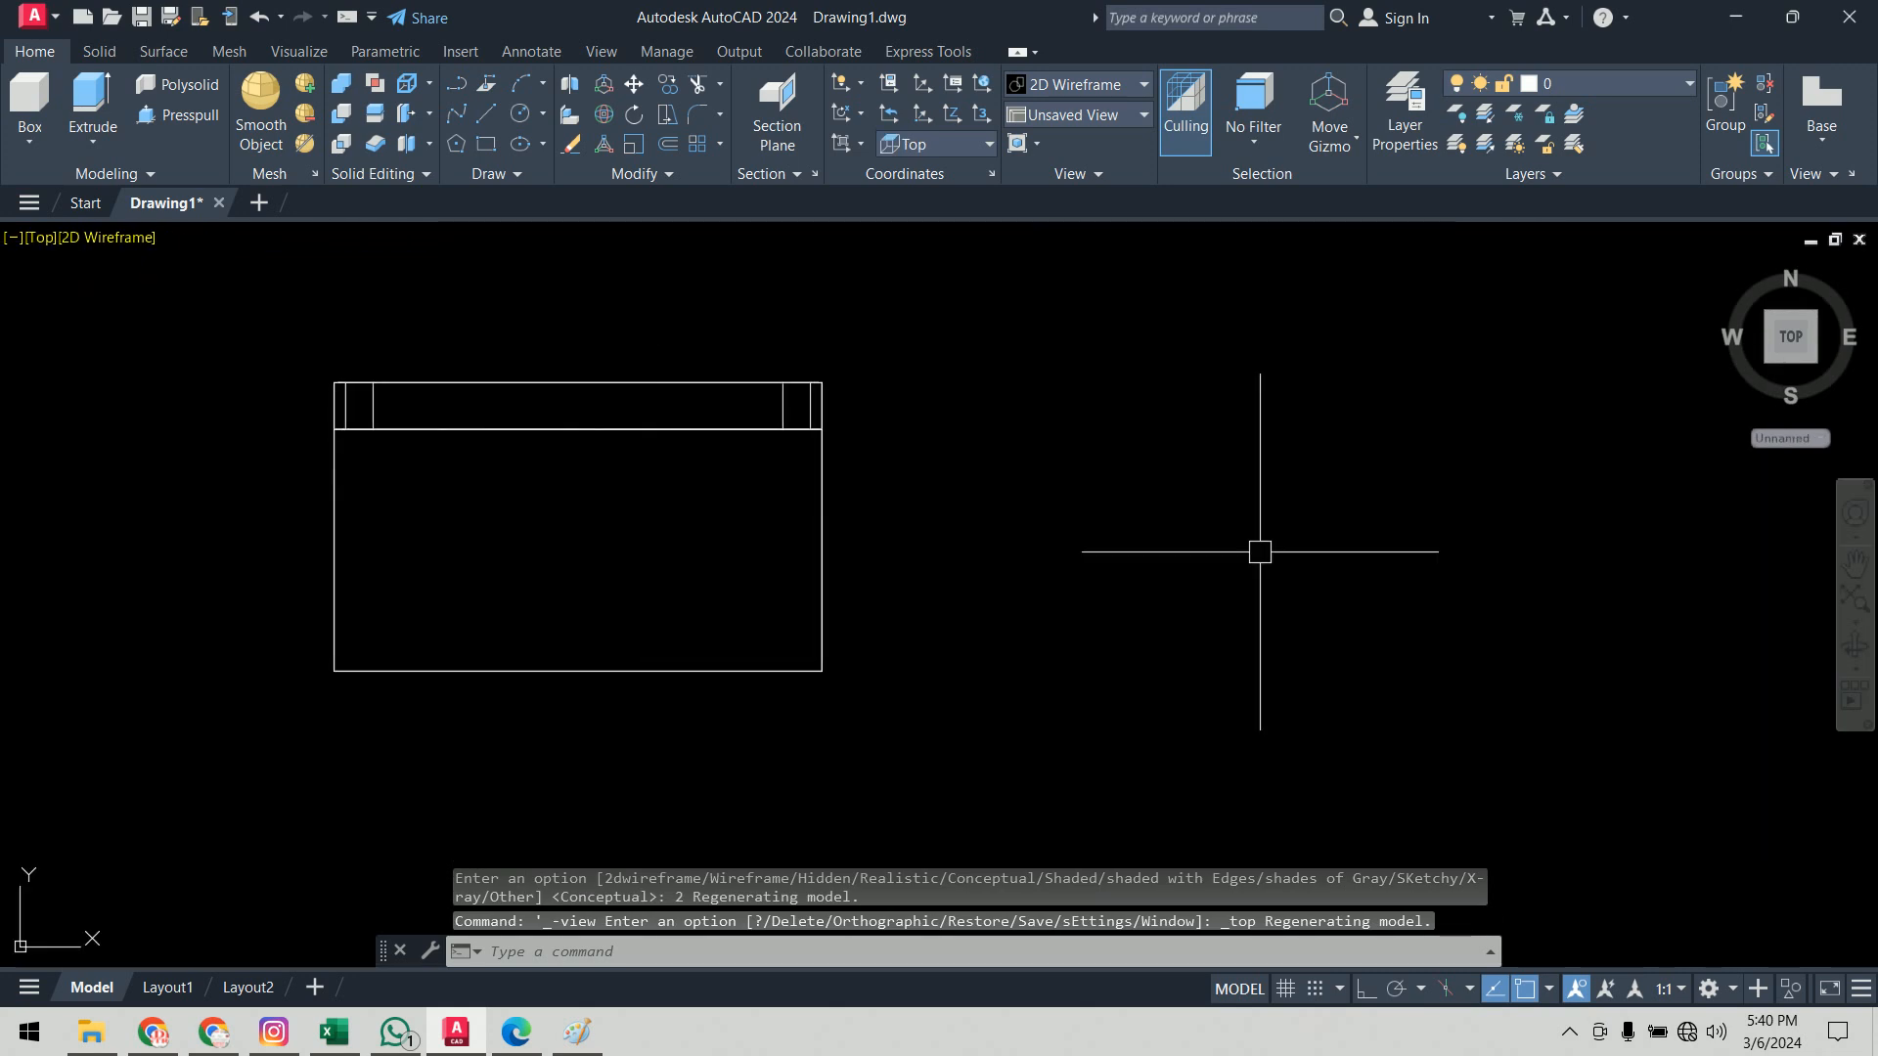
left_click(39, 241)
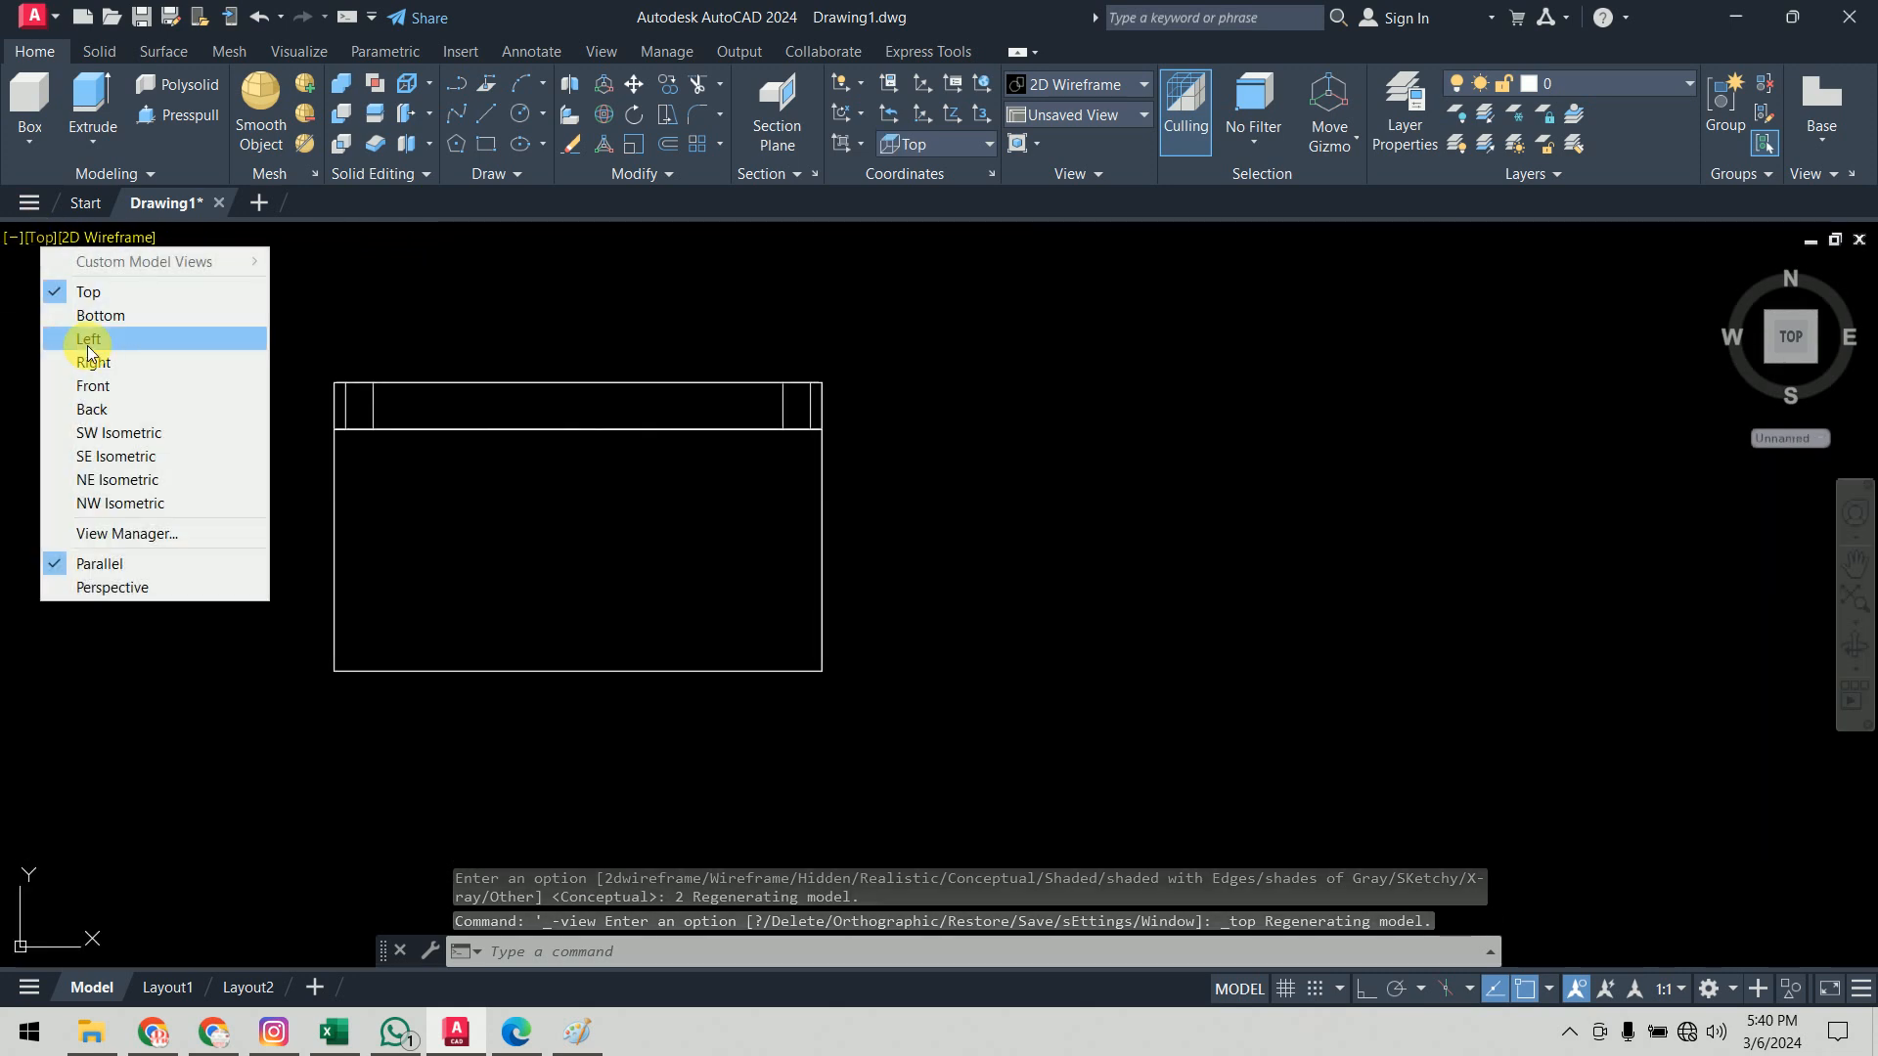
left_click(79, 339)
scroll(447, 631, "down", 5)
middle_click_drag(356, 608, 134, 574)
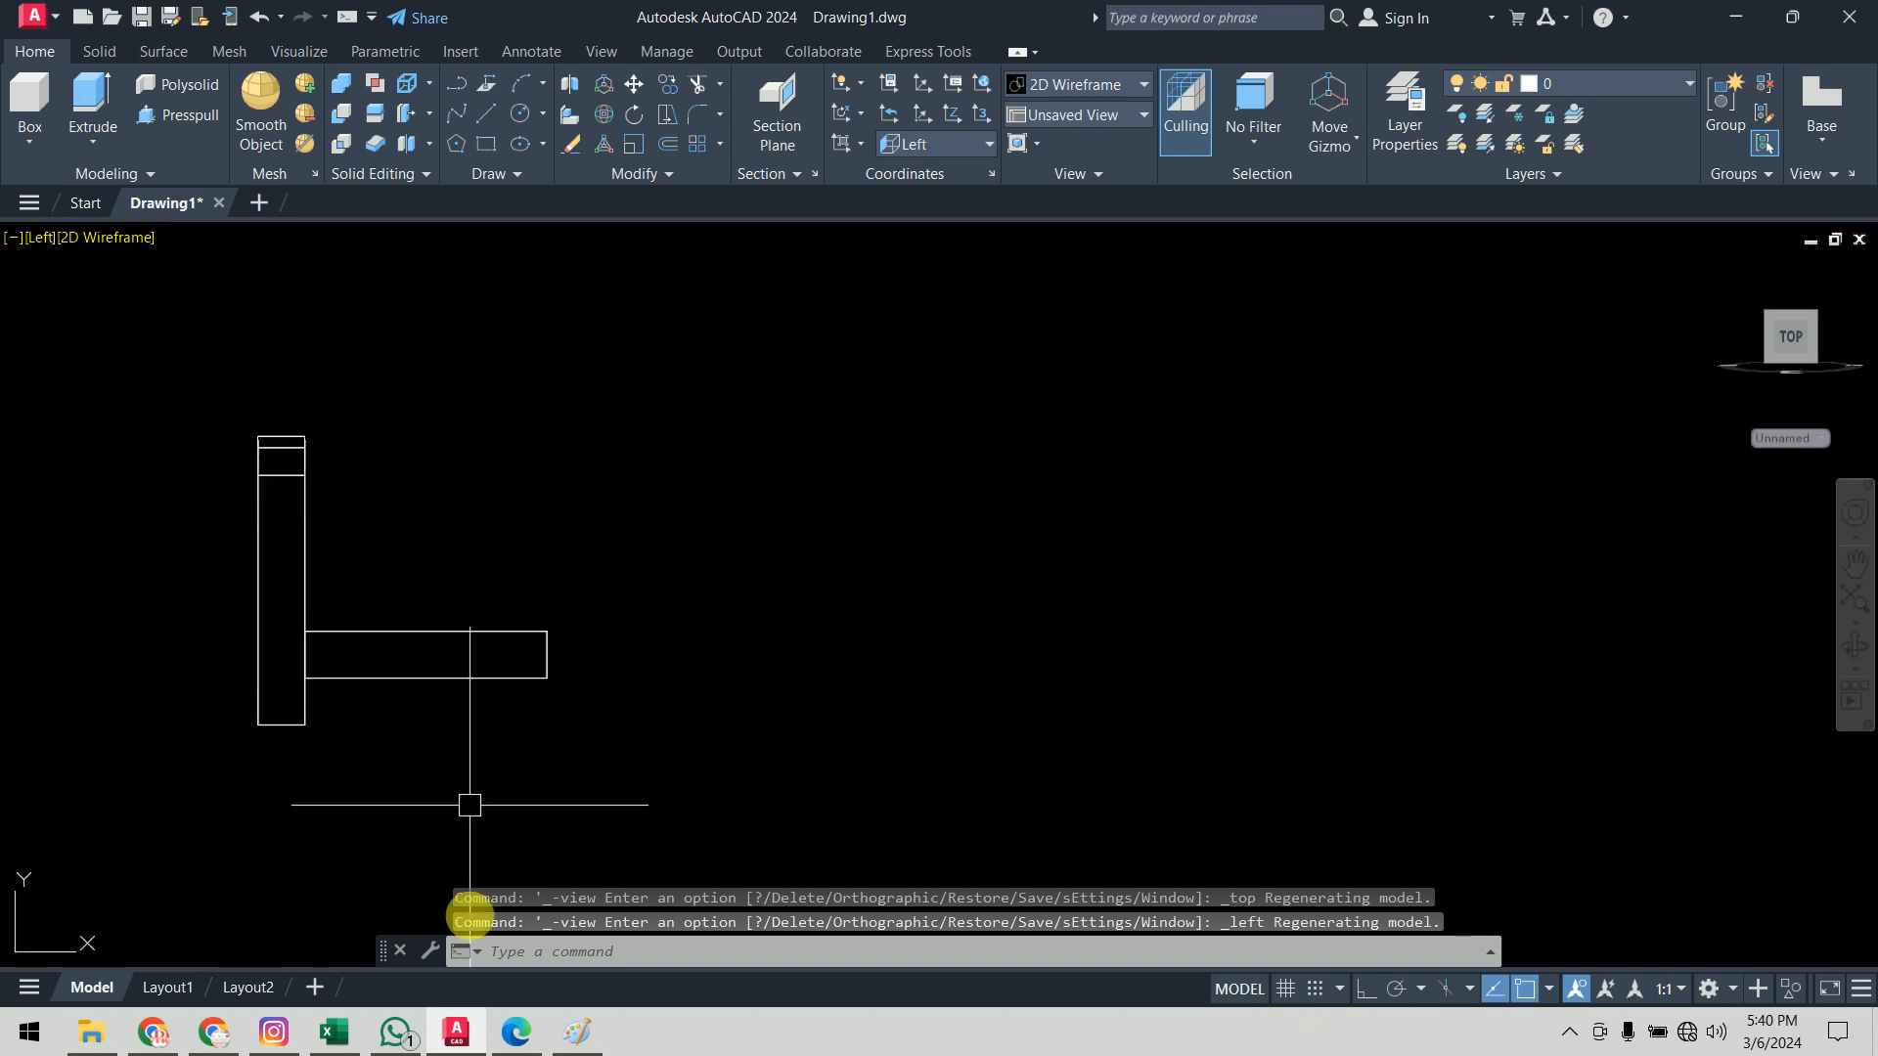
Step: Circle the rib's 42 height, underline its R10 and trace its edges in Paint, and return to AutoCAD
left_click(577, 1032)
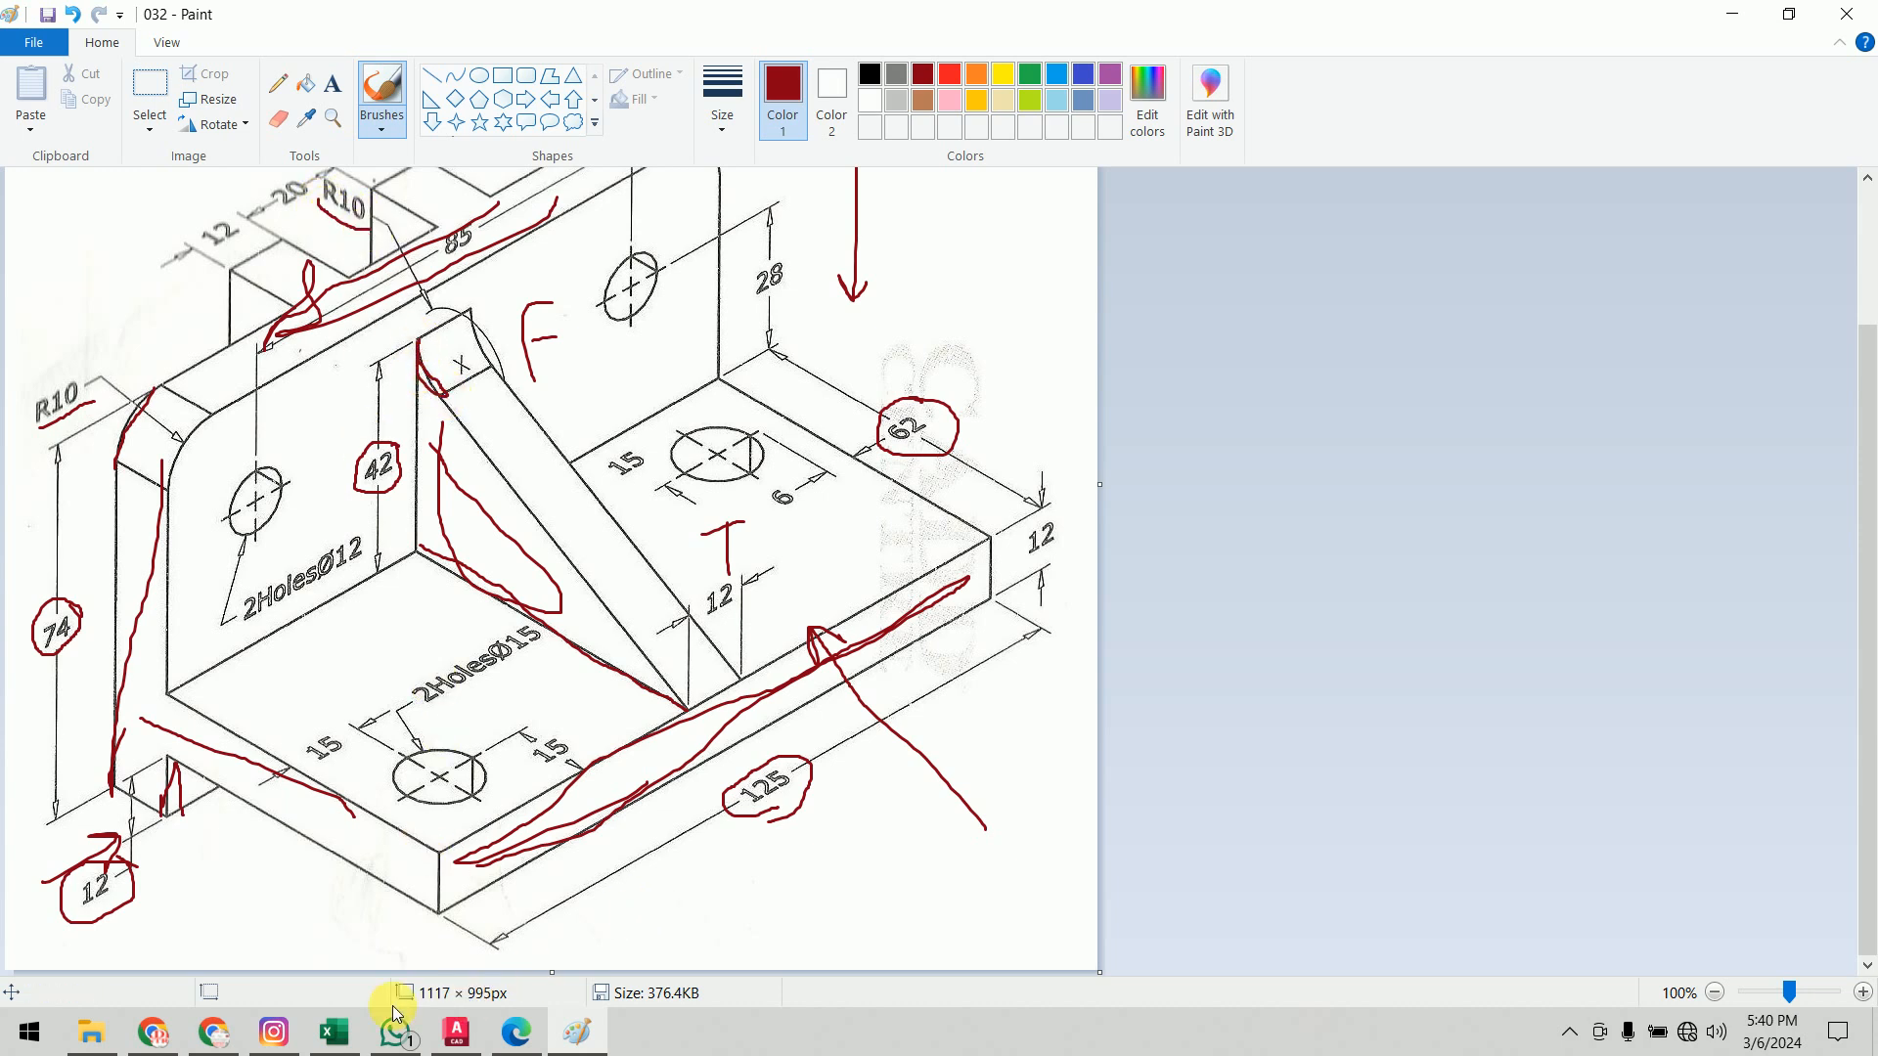
left_click(457, 1033)
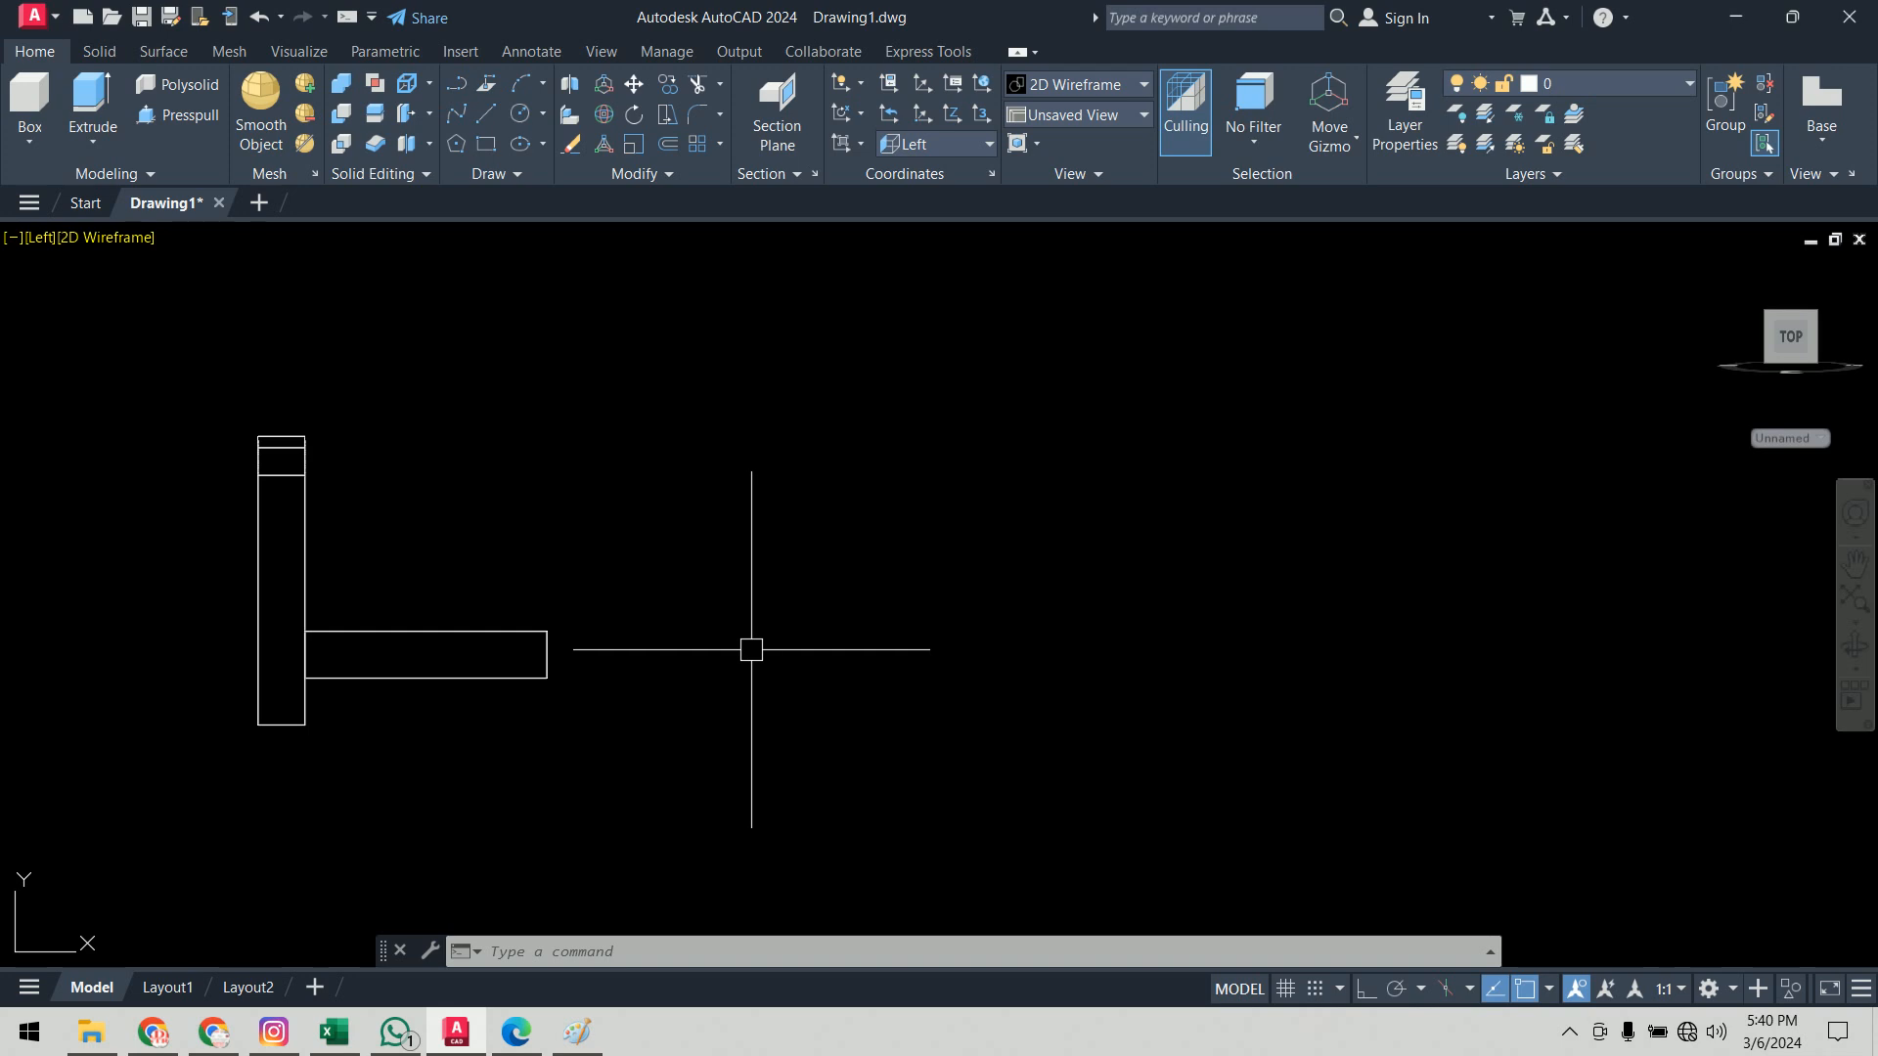
Step: With Ortho on, draw a 42-unit line downward followed by a 62-unit line to the right, beside the bracket's side view
type("l")
key("Return")
left_click(753, 427)
key("F7")
key("F7")
key("F8")
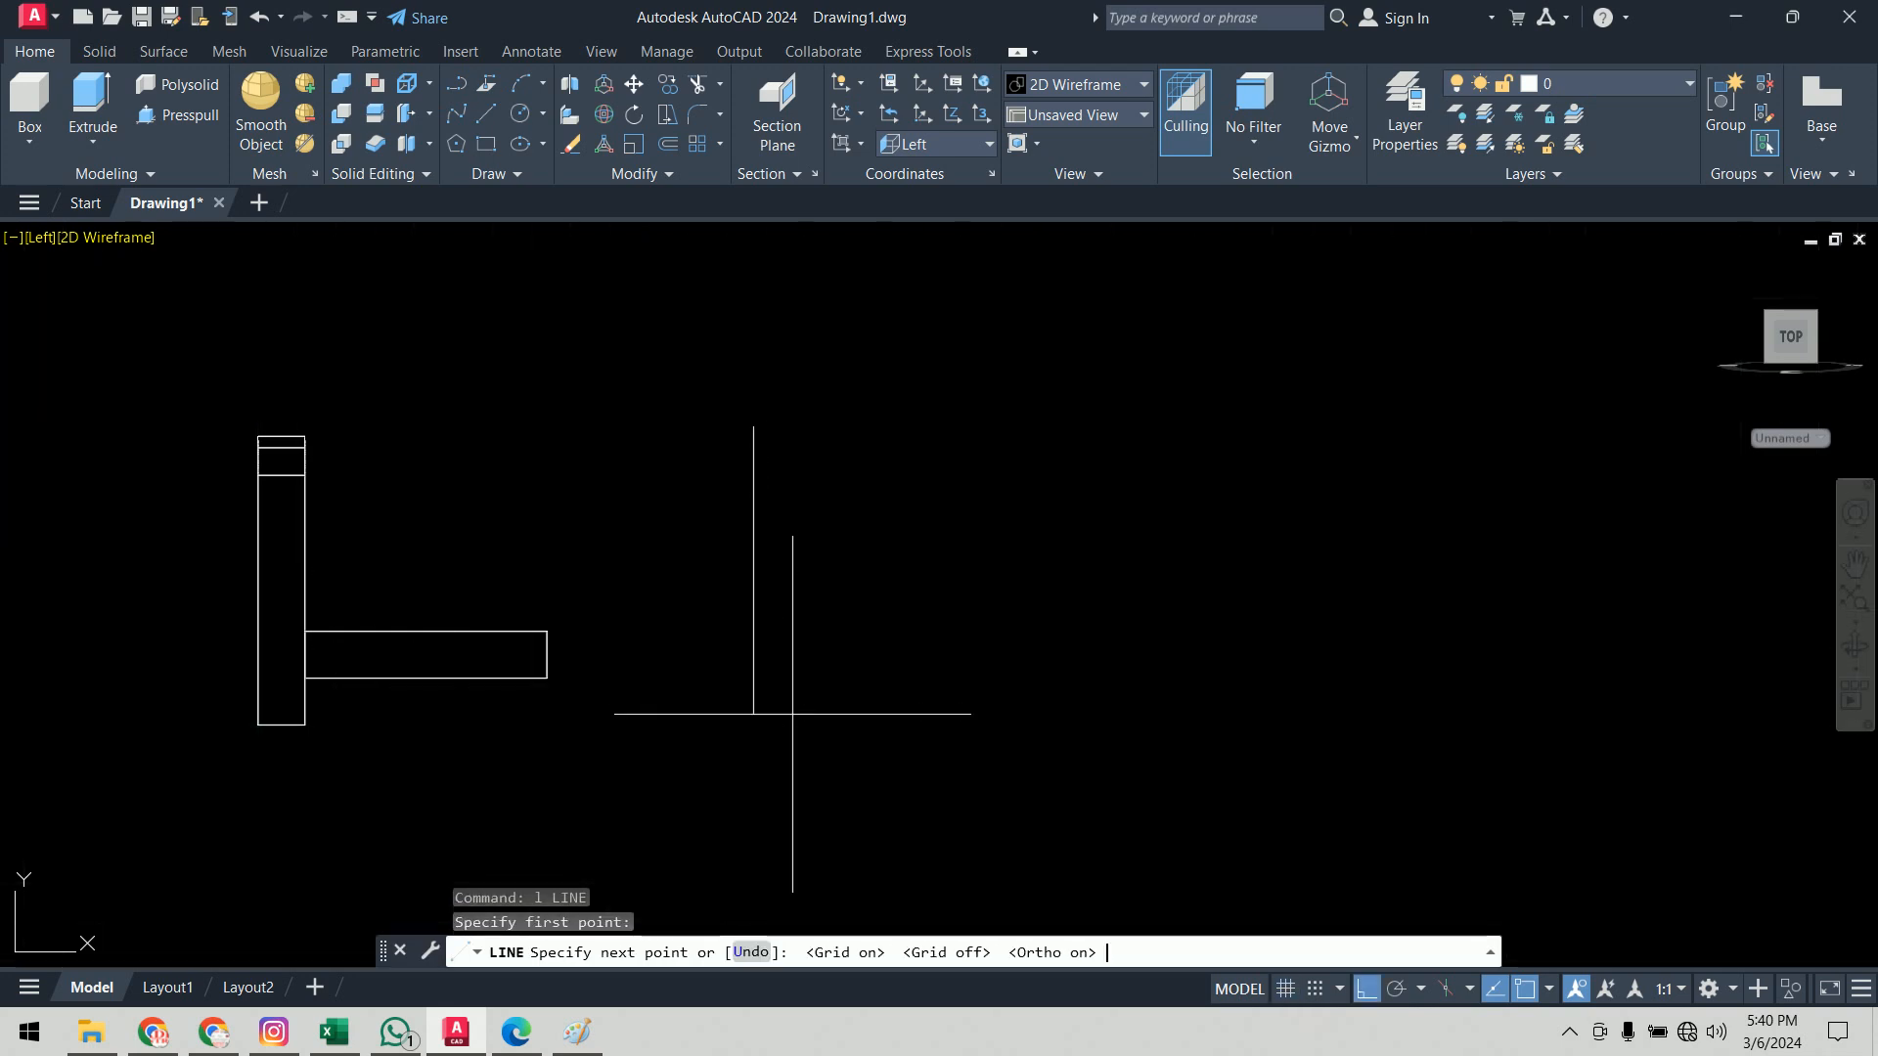
key("Return")
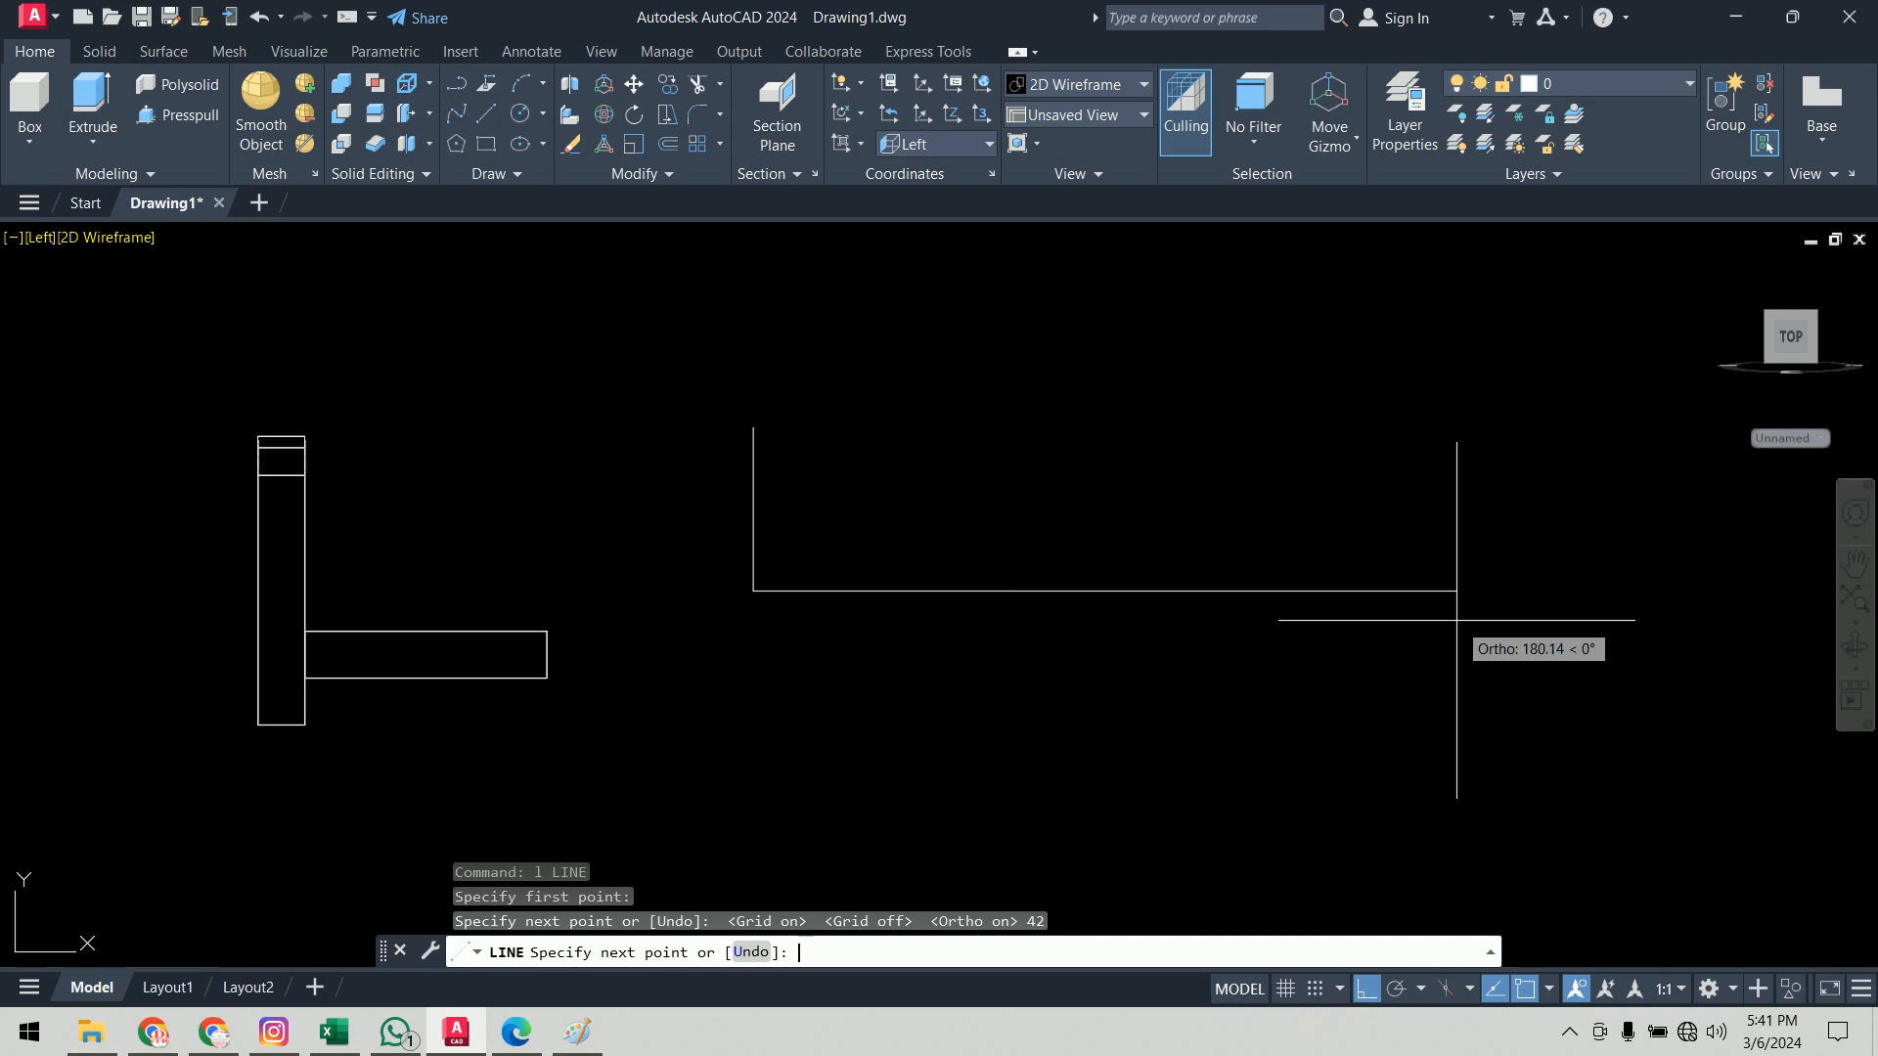
type("62")
key("Return")
key("Return")
Step: Draw a circle of radius 10 inside the corner formed by the two rib lines
type("c")
key("Return")
left_click(904, 523)
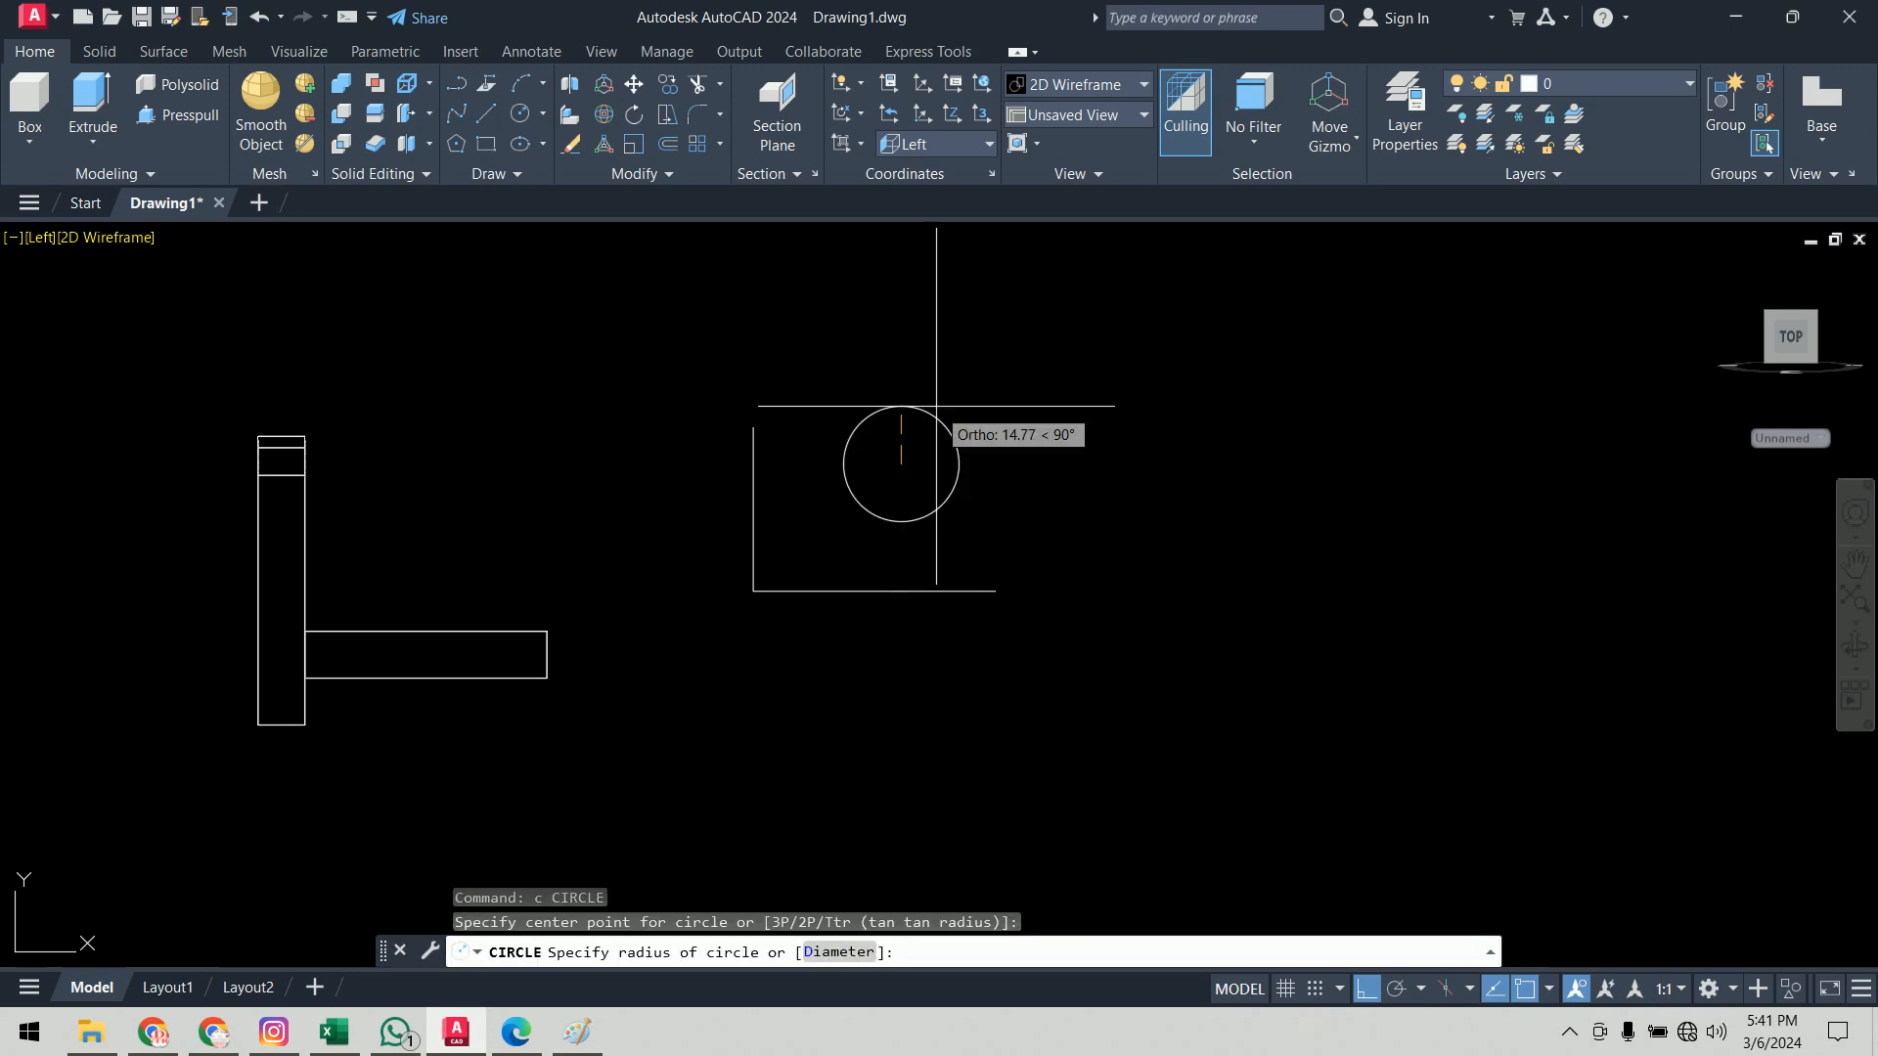
type("10")
key("Return")
Step: Move the circle by its left quadrant to the upper end of the 42-unit vertical line
type("m")
key("Return")
left_click(972, 377)
left_click(884, 486)
key("Return")
left_click(862, 463)
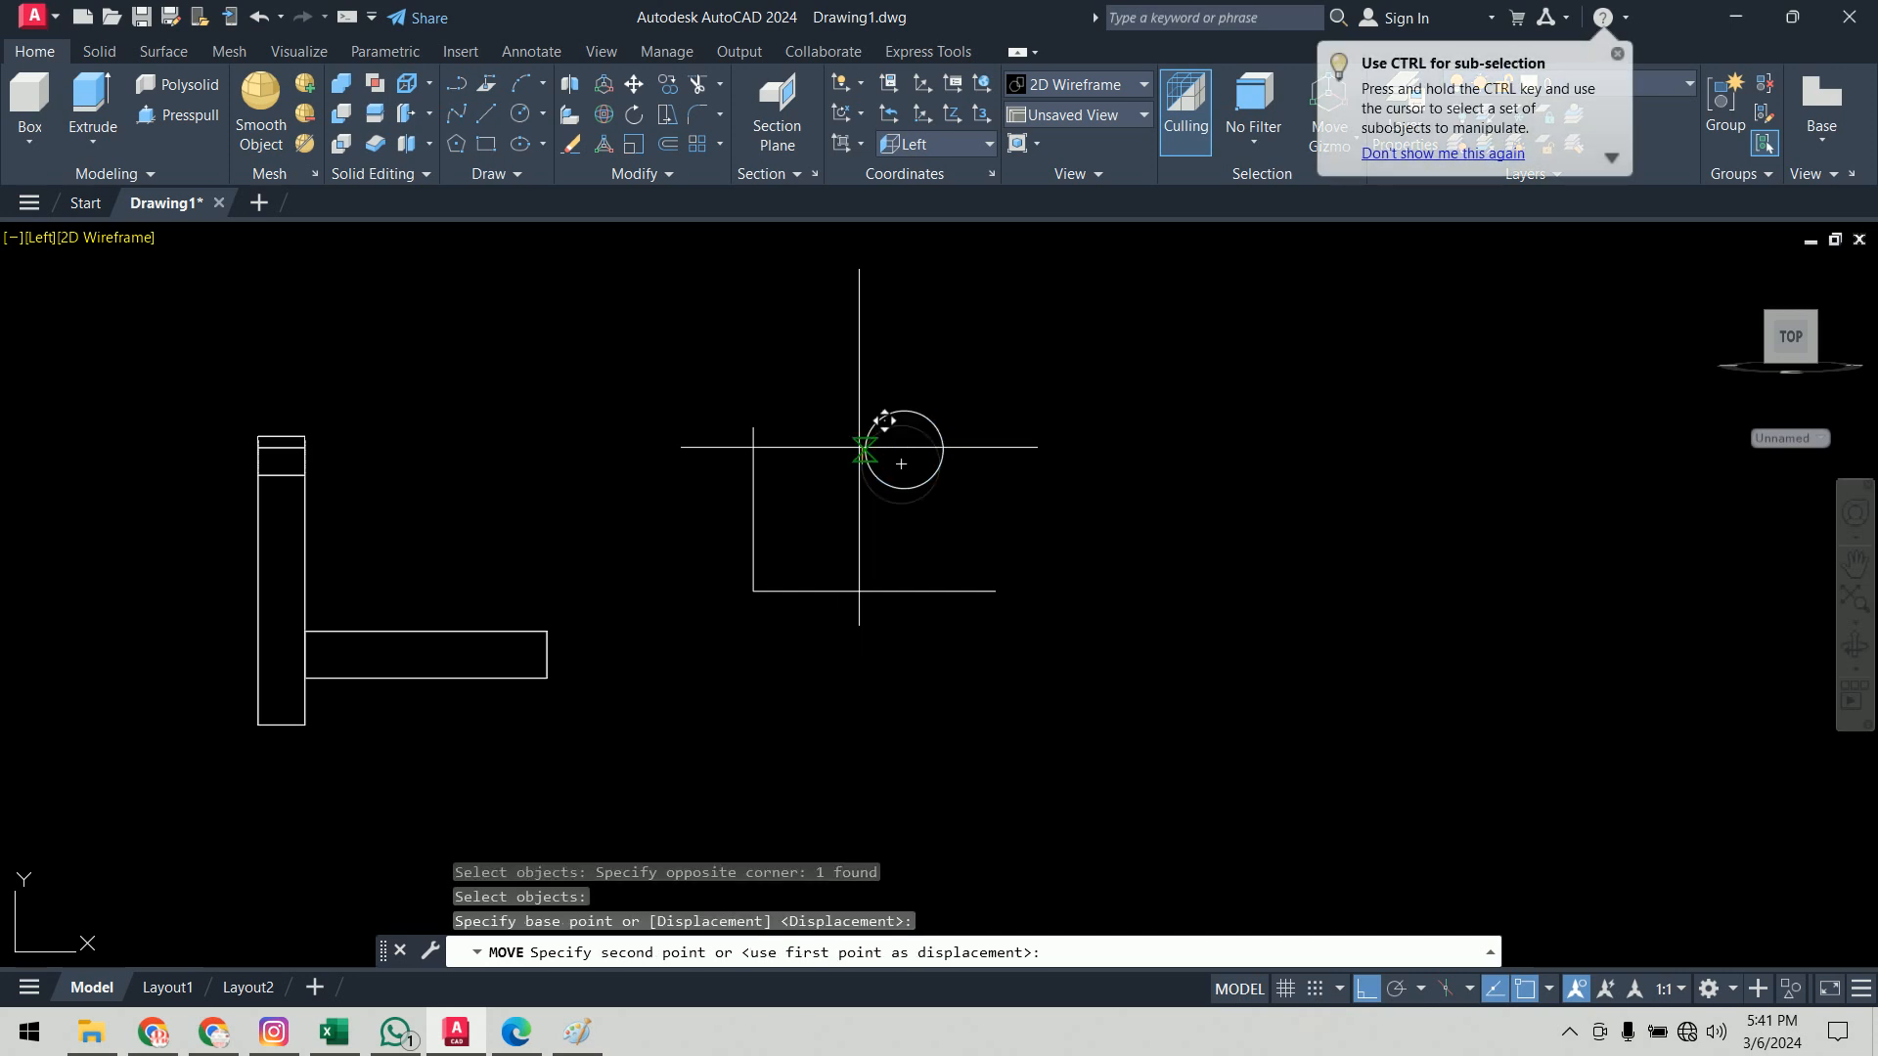
left_click(756, 431)
Step: Draw a line from the free end of the 62-unit line to the lower tangent point of the R10 circle
scroll(1075, 490, "up", 2)
middle_click_drag(960, 453, 968, 545)
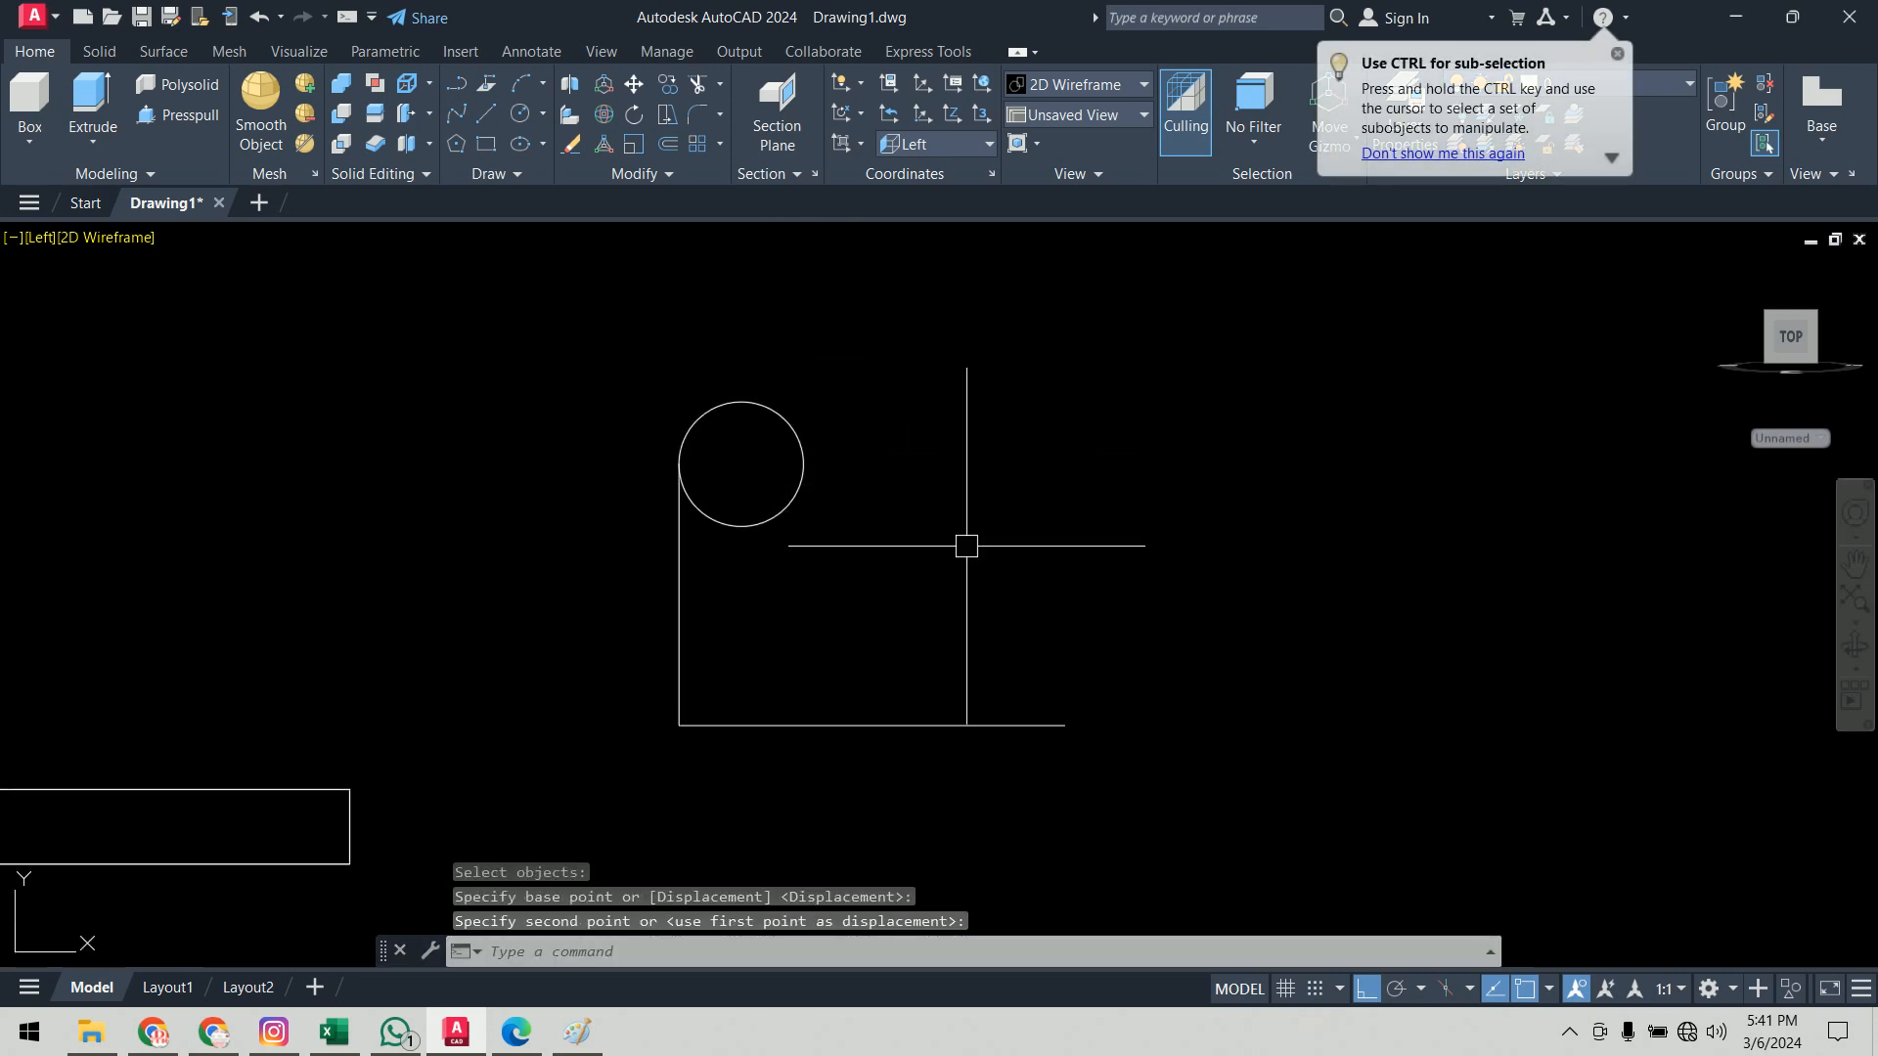
type("l")
key("Return")
left_click(1065, 725)
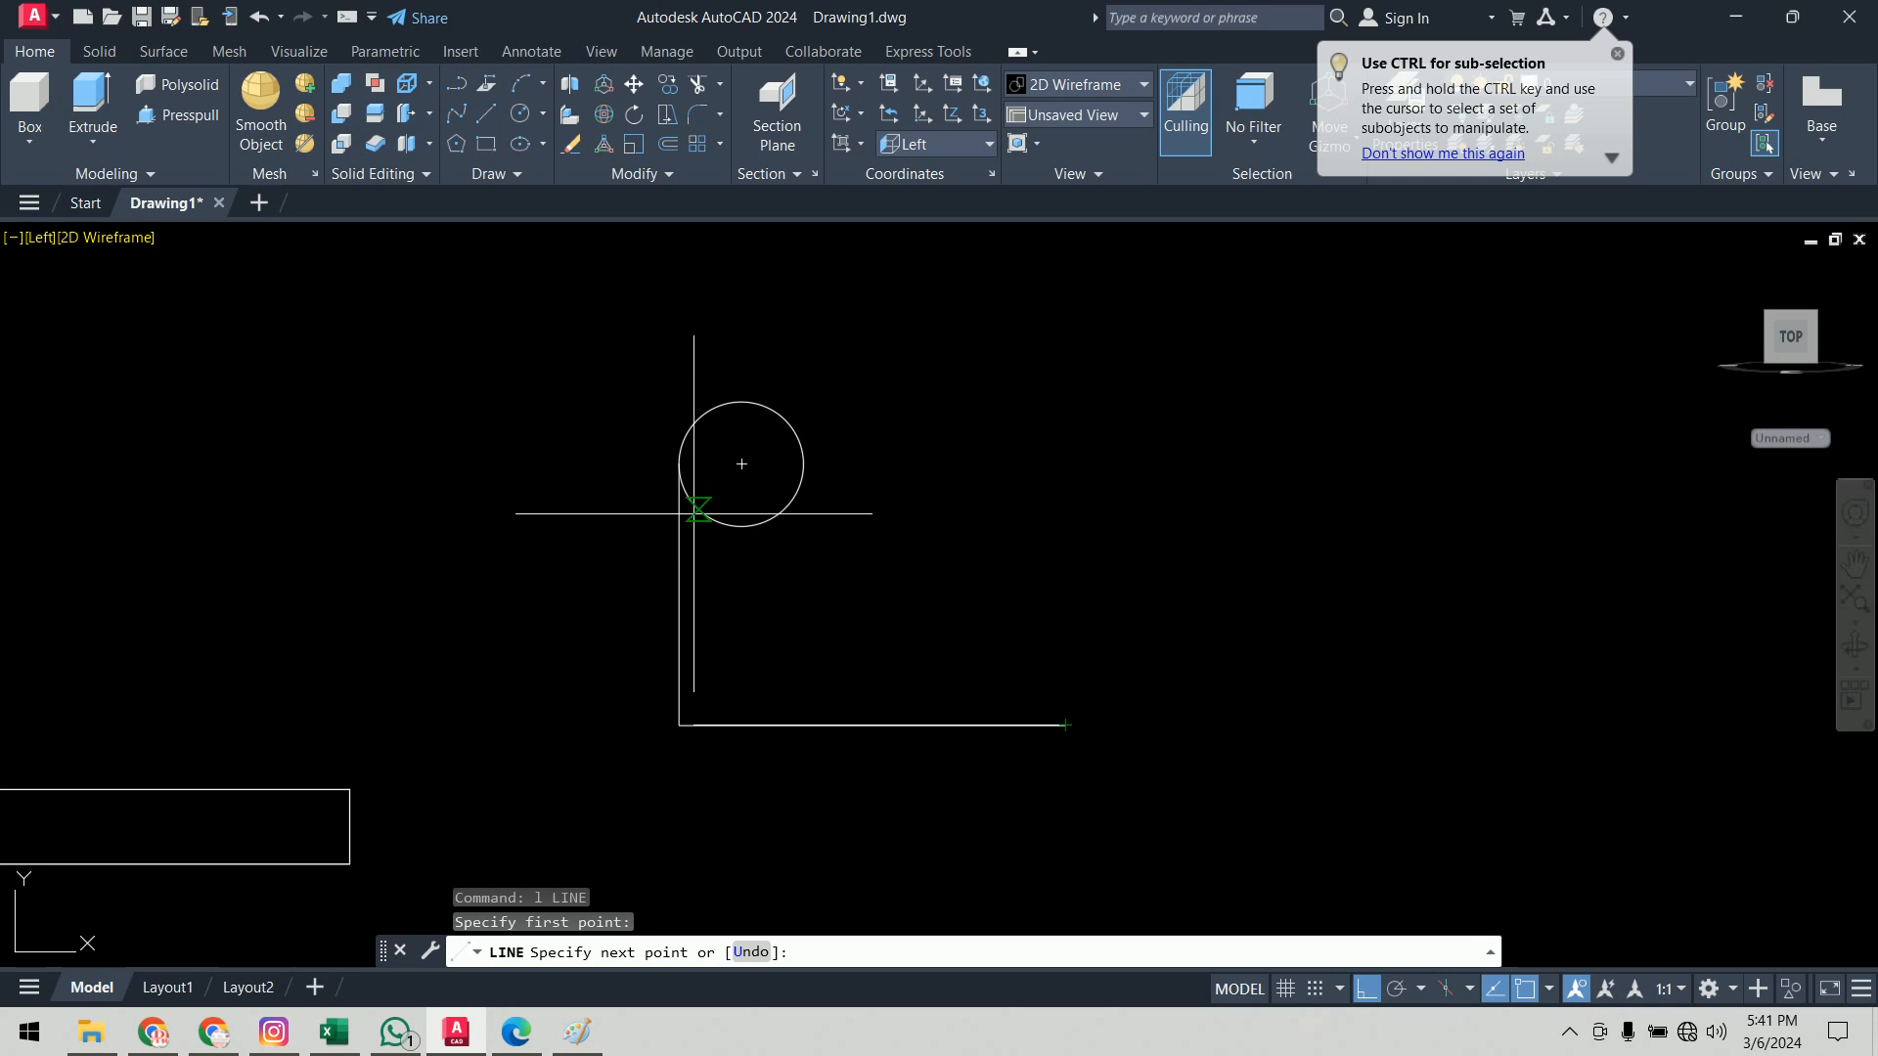
scroll(690, 508, "up", 2)
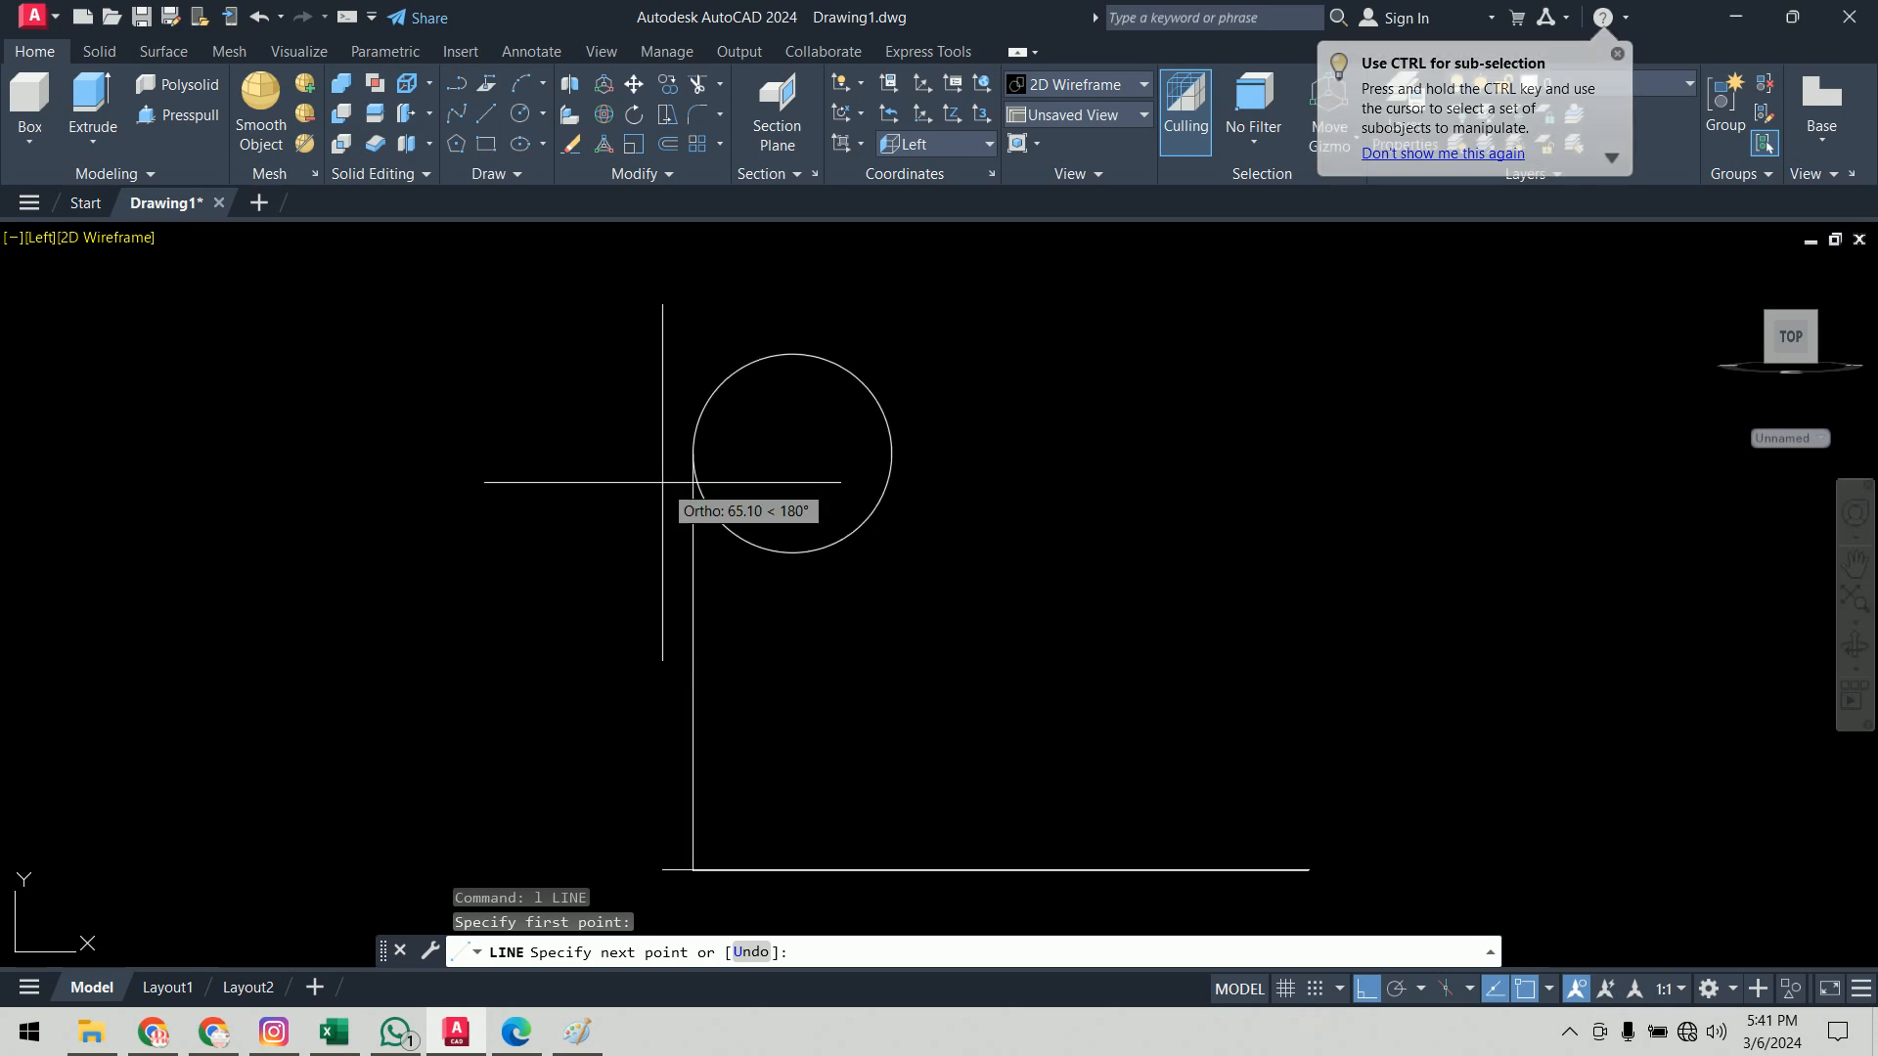
left_click(743, 536)
key("Return")
Step: Trim the R10 circle to leave only the arc between the vertical line and the sloping line
type("tr")
key("Return")
key("Return")
scroll(1240, 419, "down", 4)
middle_click_drag(1240, 419, 1105, 415)
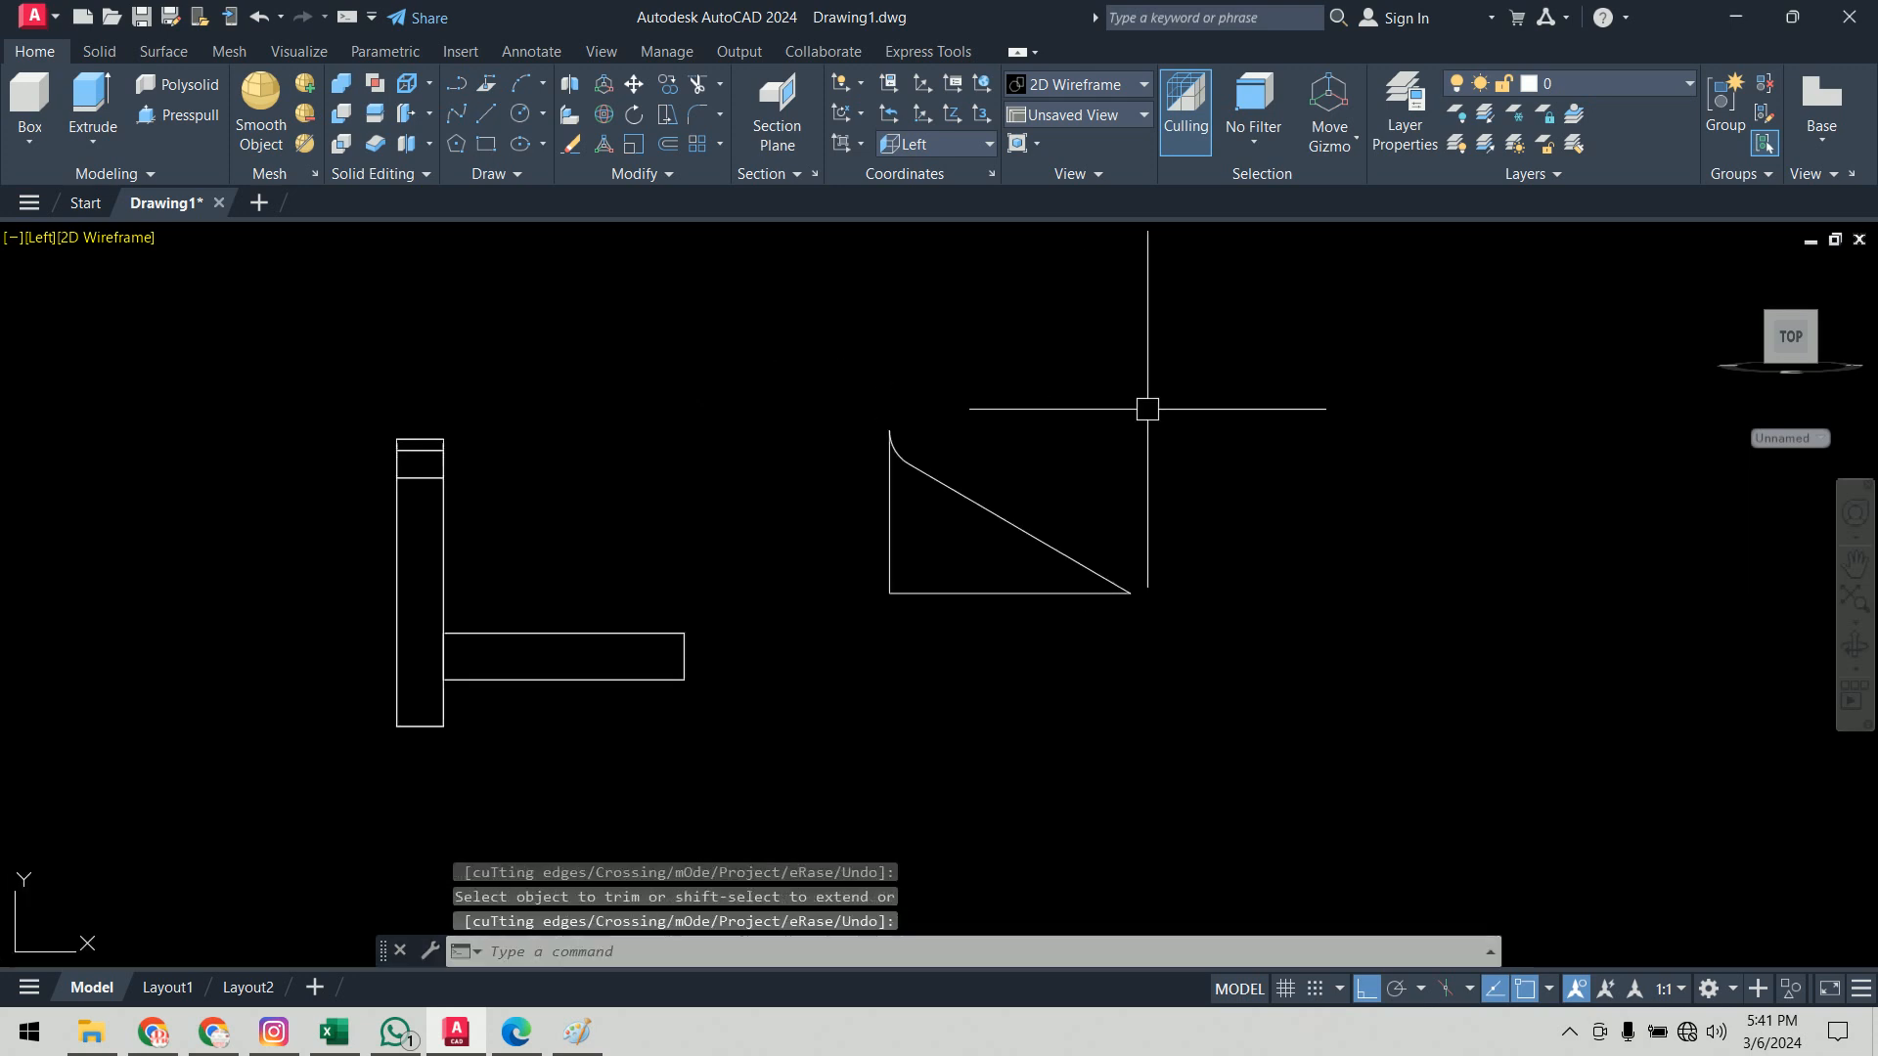
Step: Join the rib's lines and arc into one closed profile and check it by selecting it
type("j")
key("Return")
left_click(1280, 352)
left_click(879, 675)
key("Return")
left_click(1019, 593)
key("Escape")
Step: Underline the rib's 12 thickness in the Paint drawing, return to AutoCAD and extrude the rib profile 12 units
mouse_move(1282, 702)
middle_mouse_down("shift")
mouse_move(1359, 642)
mouse_move(1291, 659)
mouse_move(1199, 742)
mouse_move(1203, 764)
mouse_move(854, 789)
middle_mouse_up("shift")
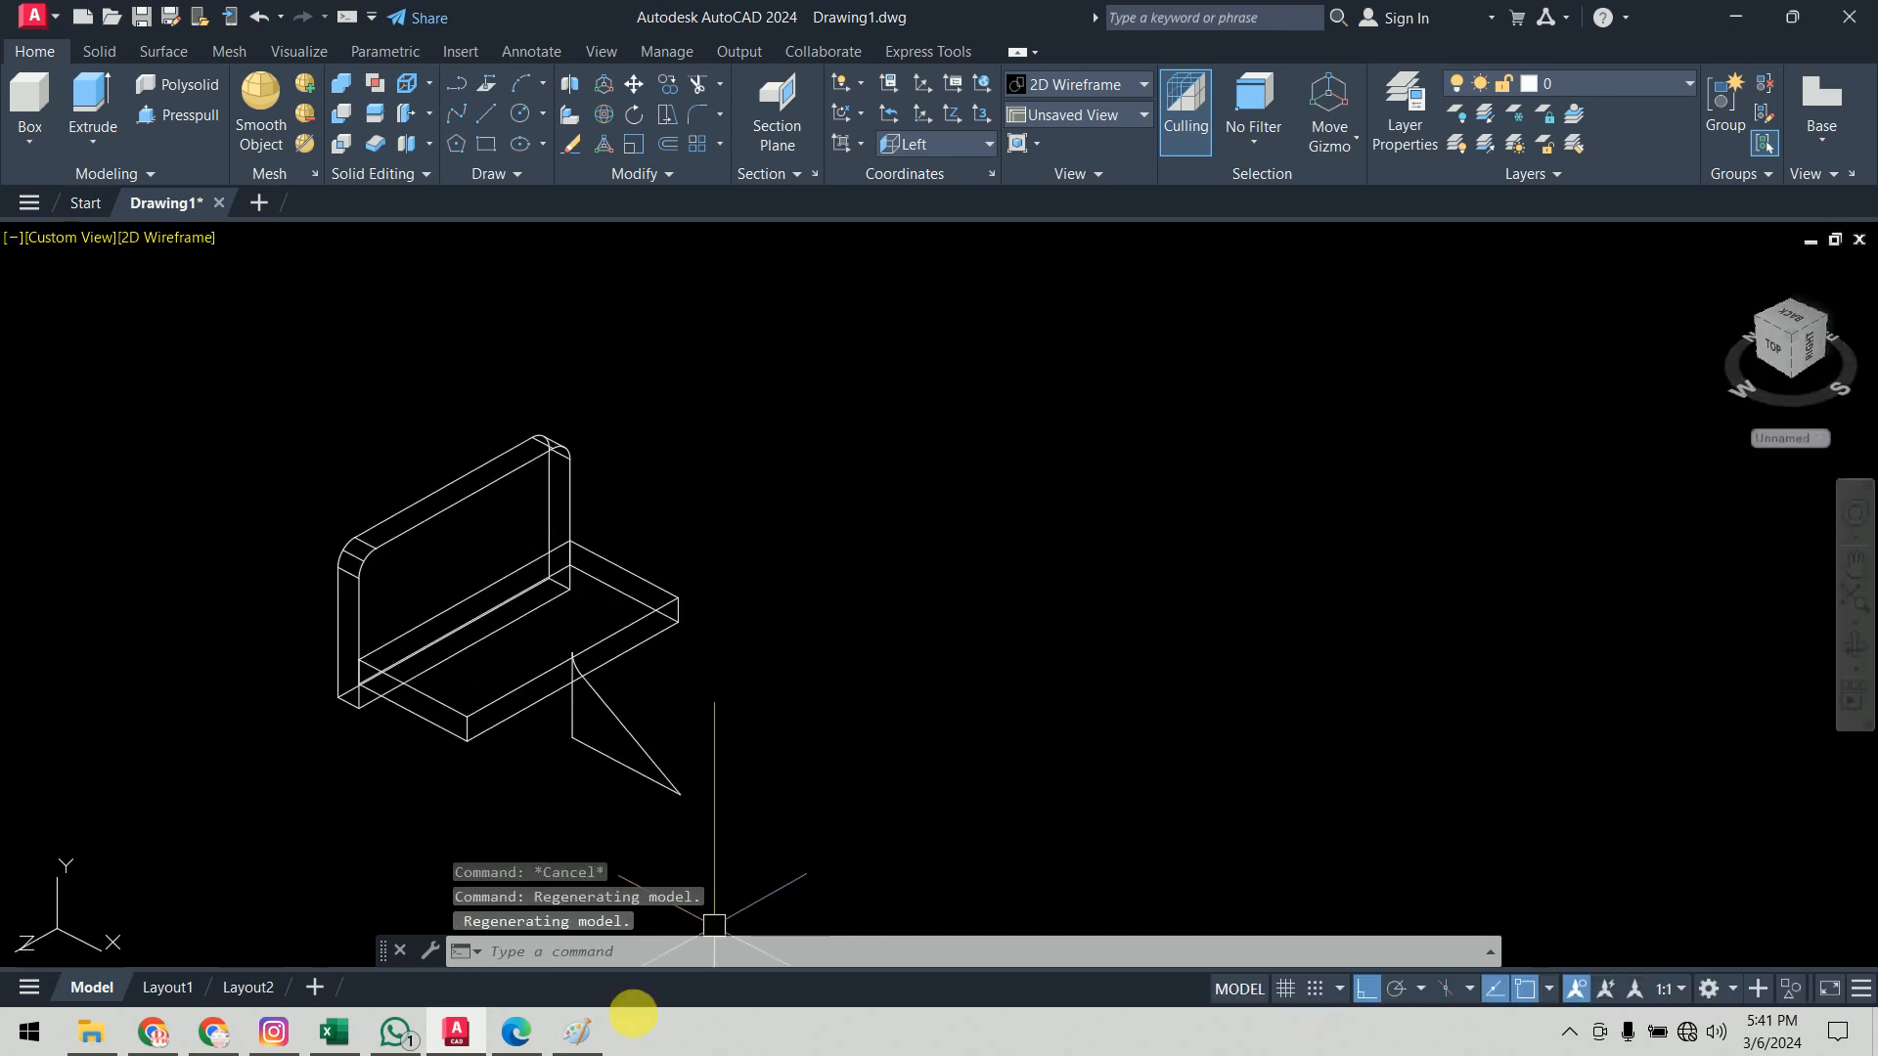
left_click(583, 1033)
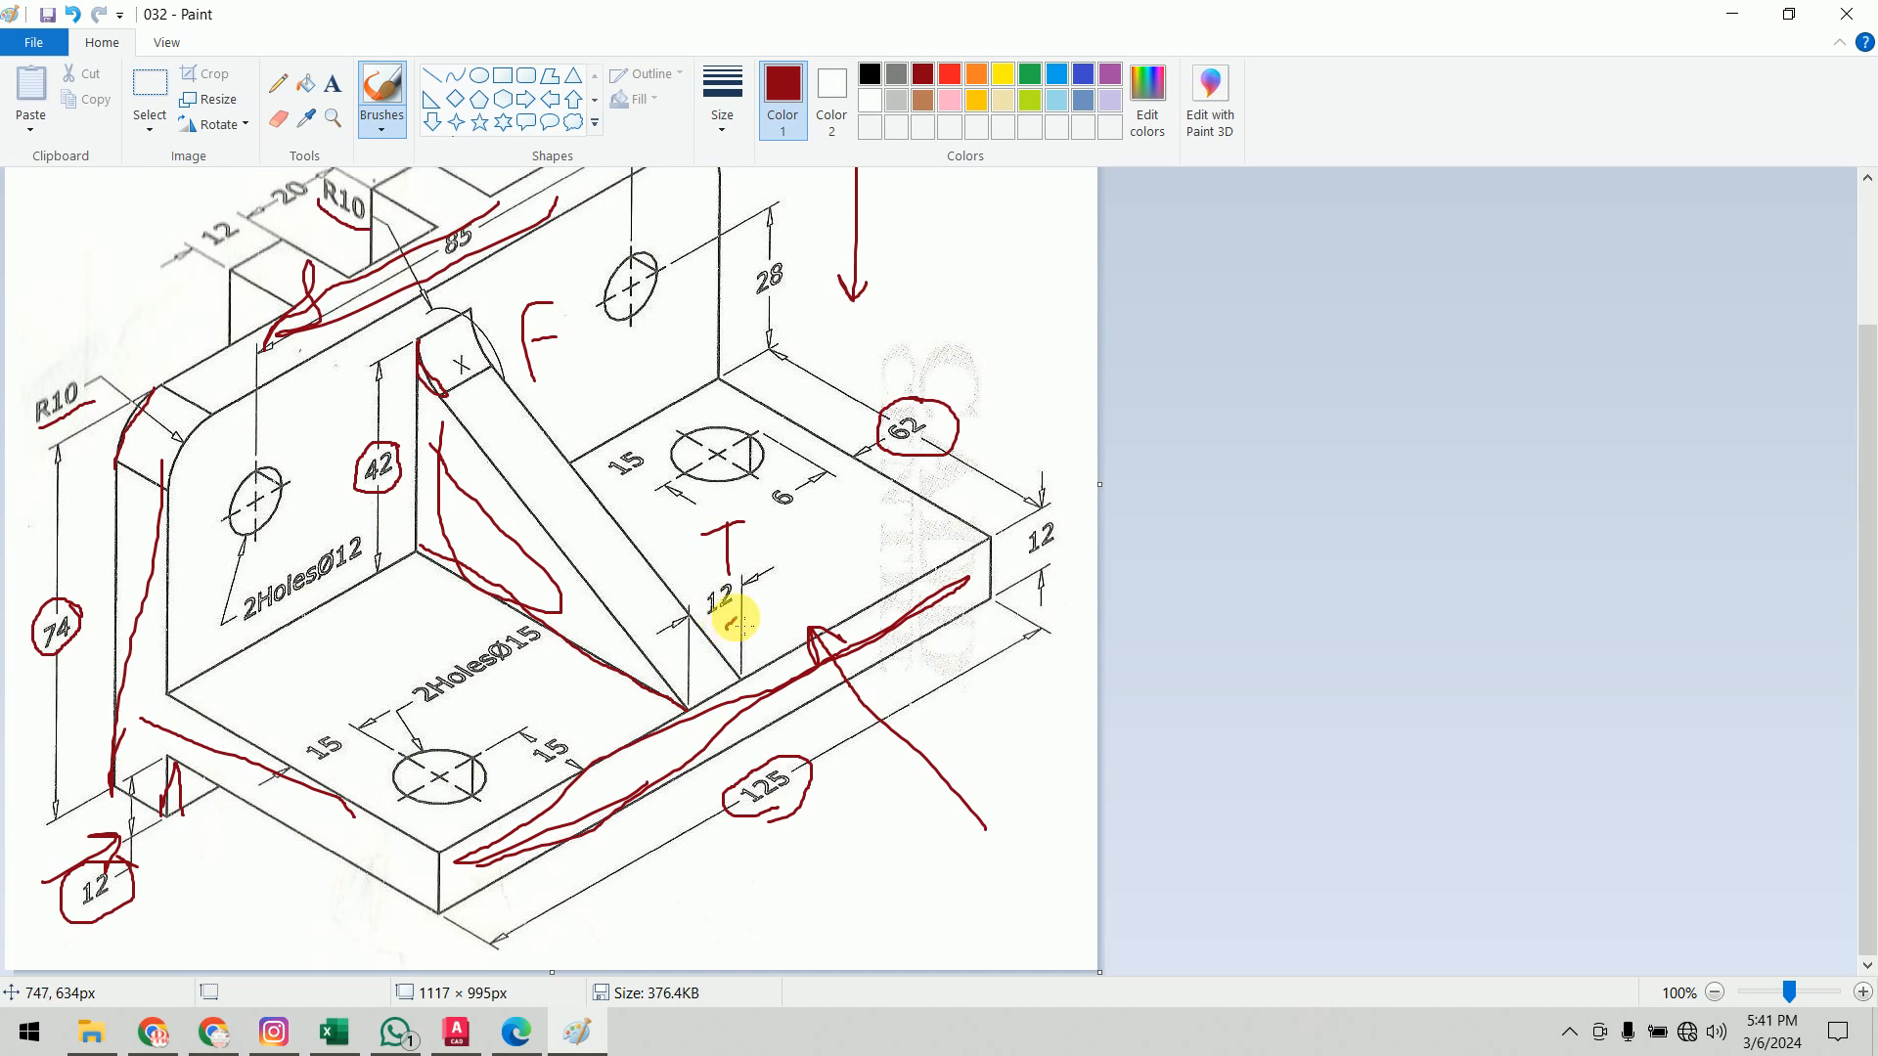
left_click(469, 1045)
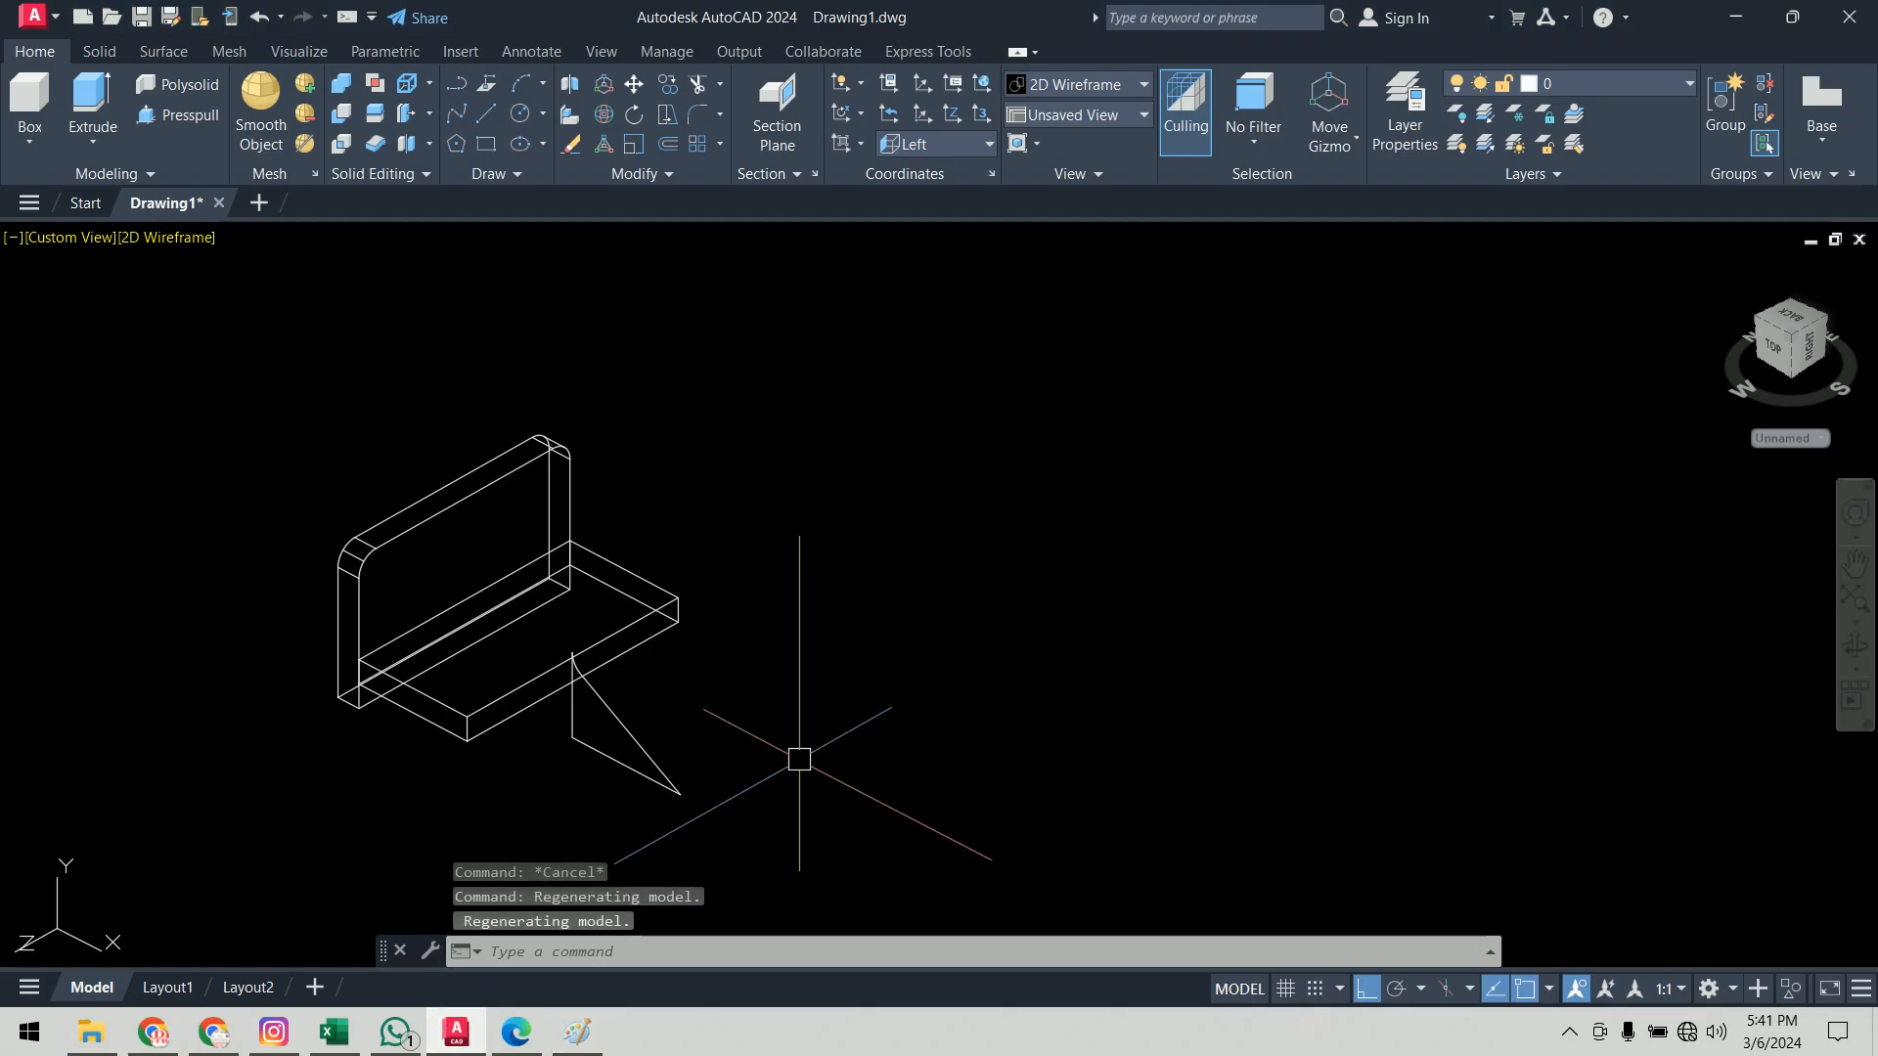
type("ext")
key("Return")
left_click(658, 780)
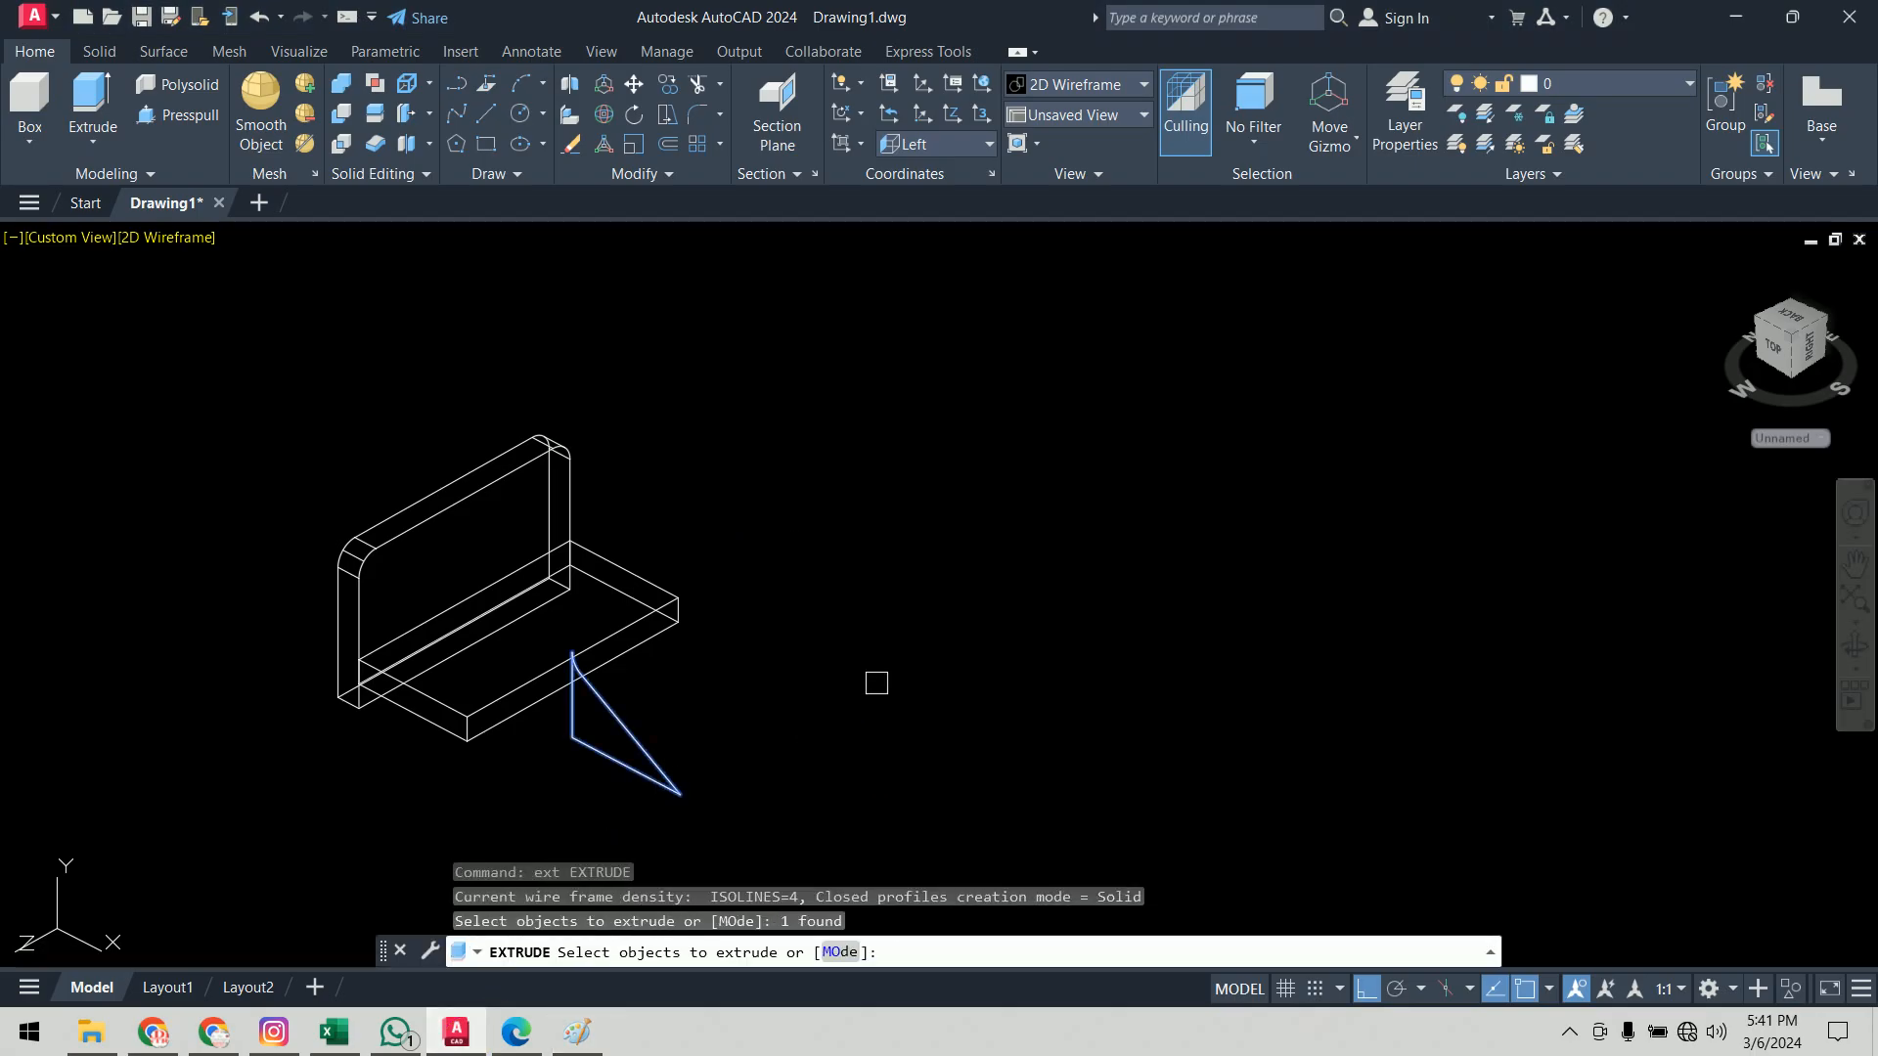
key("Return")
type("2")
key("Return")
Step: Move the rib by its lower back edge midpoint to the midpoint of the edge where the base meets the plate
middle_click_drag(878, 684, 900, 643)
type("m")
scroll(678, 657, "up", 2)
left_click(675, 601)
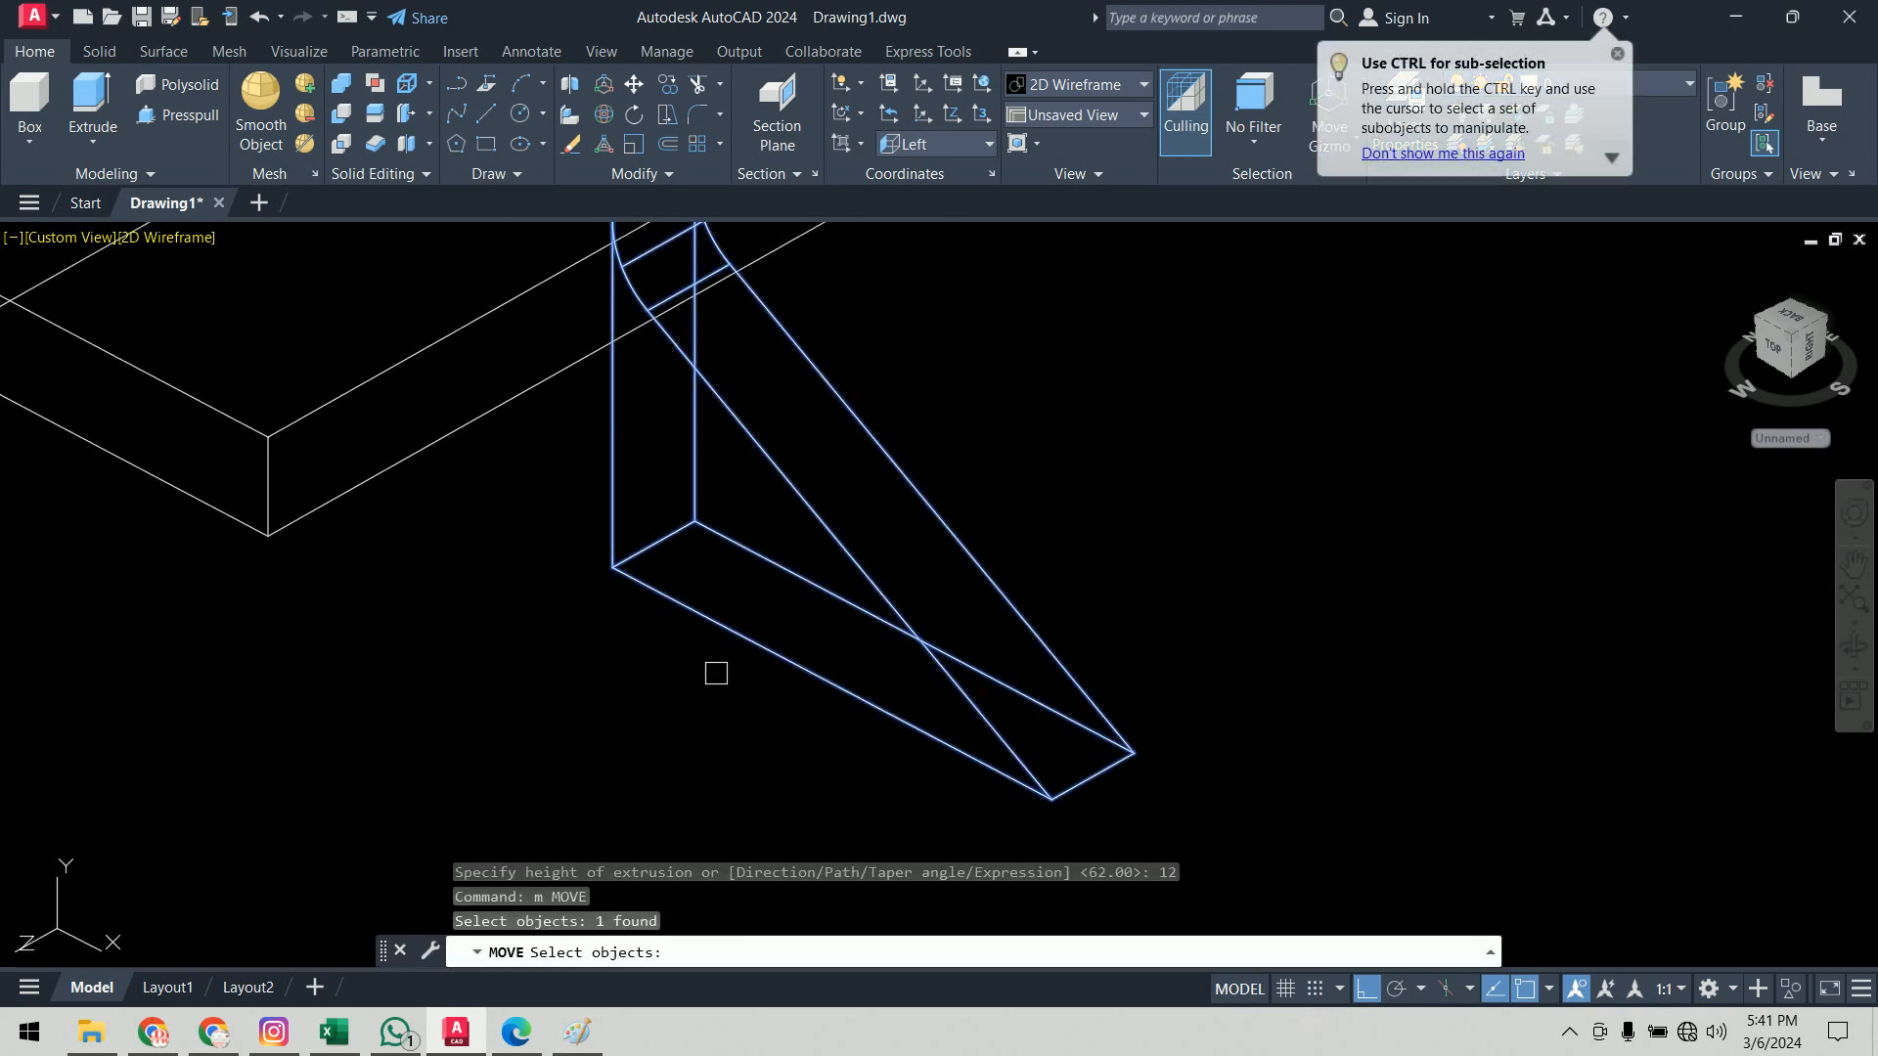
key("Return")
left_click(654, 541)
scroll(759, 507, "down", 2)
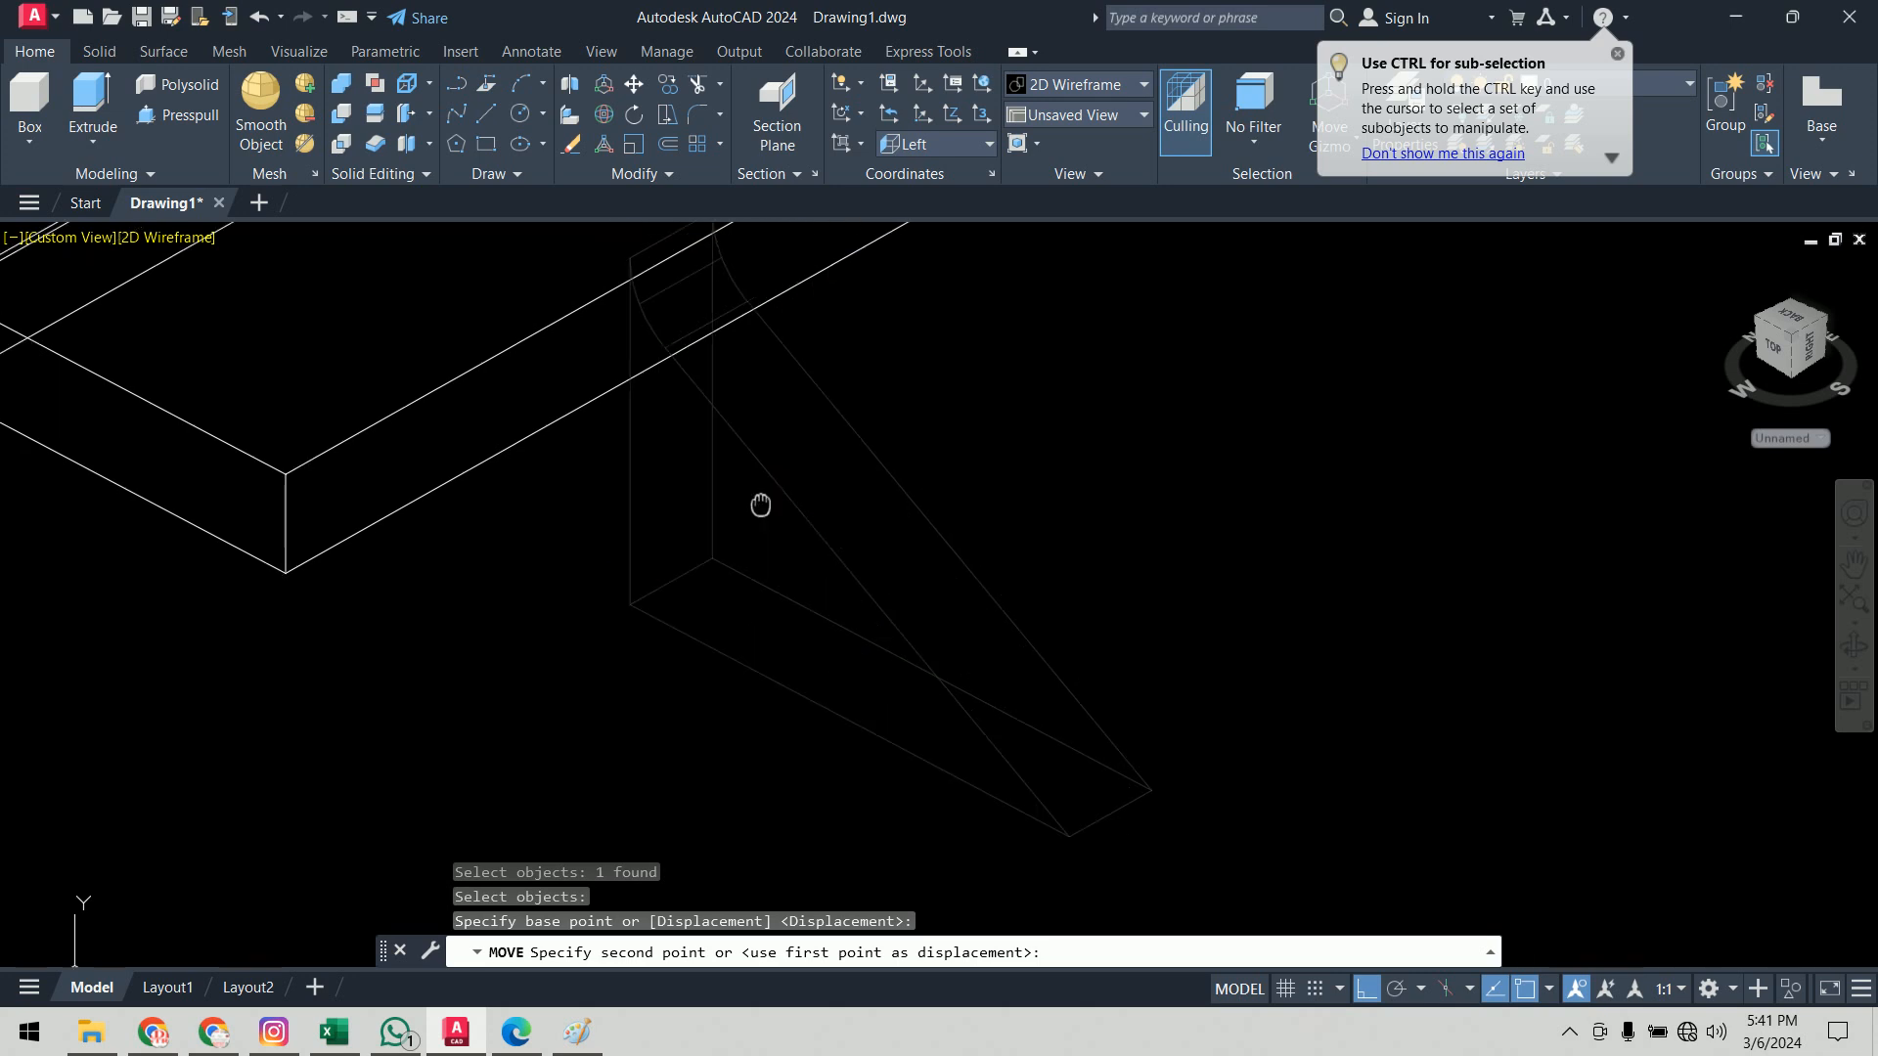
scroll(549, 407, "up", 2)
left_click(491, 460)
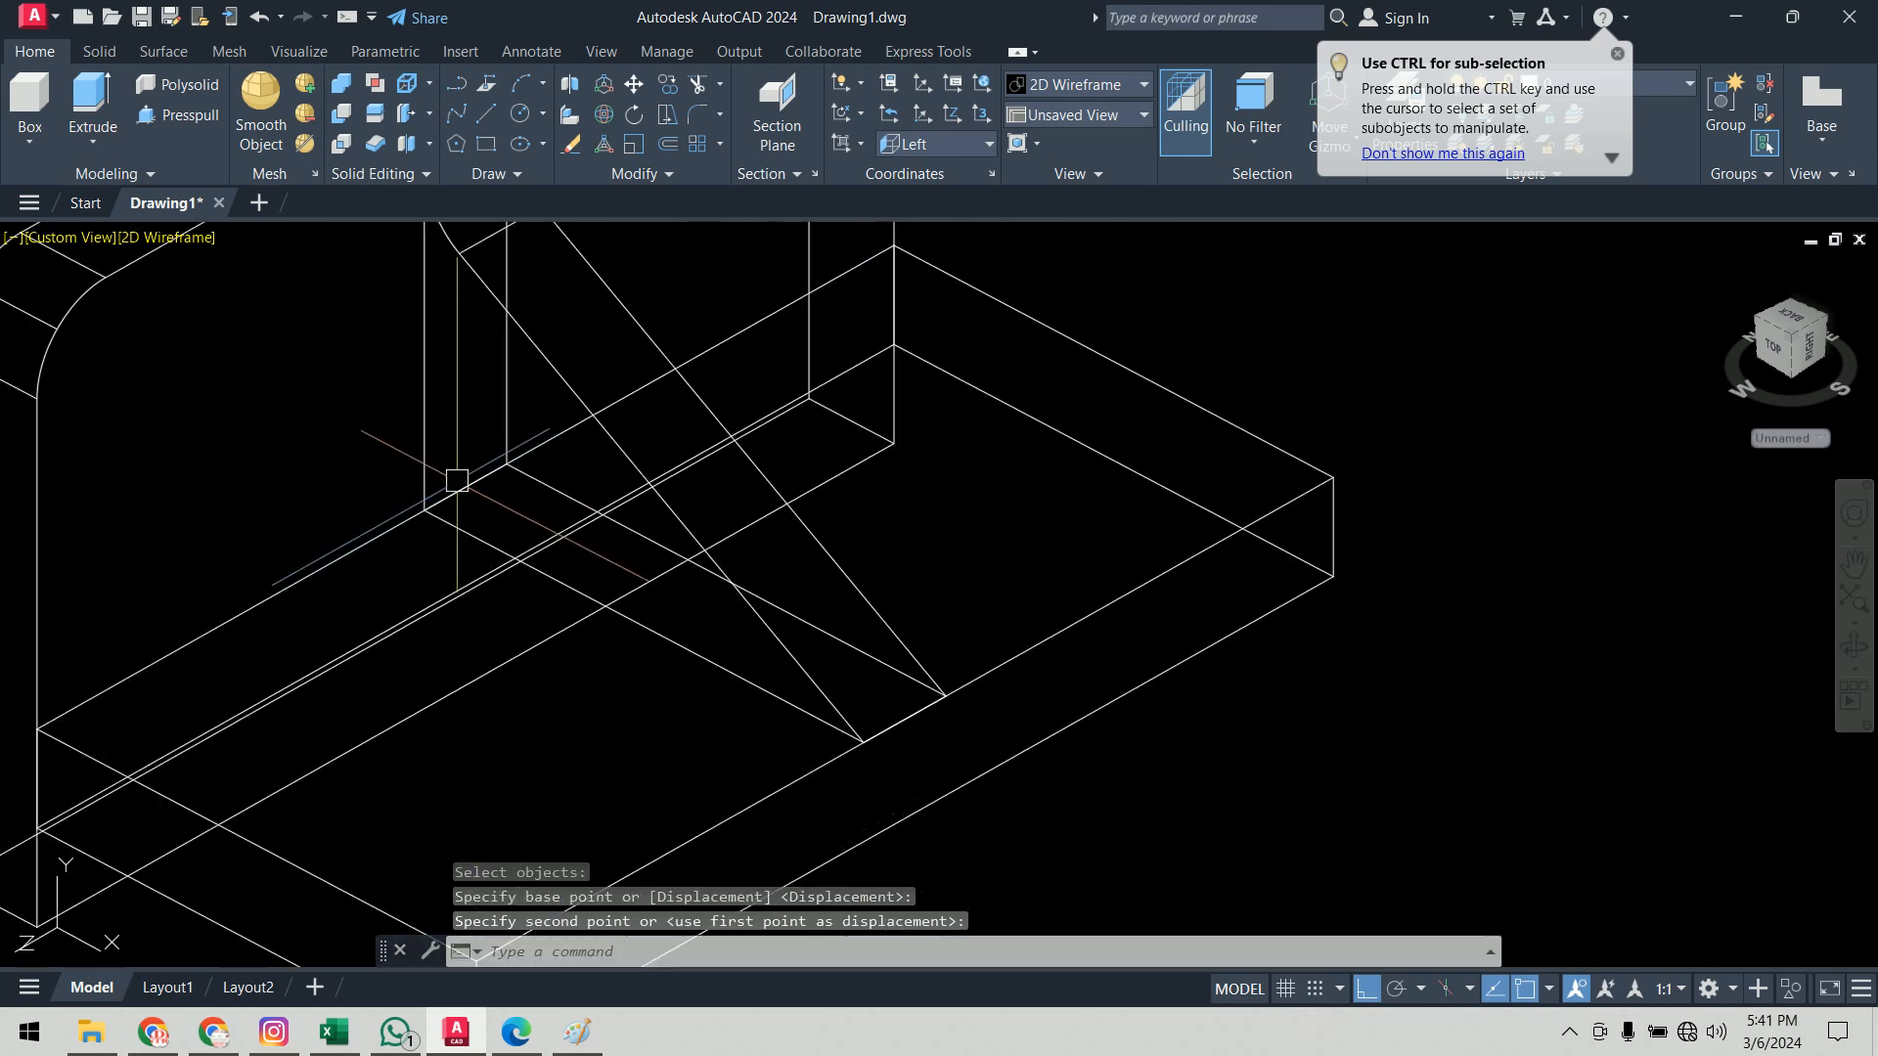
Step: Set the bracket's view to Top
scroll(548, 489, "down", 3)
left_click(156, 240)
left_click(105, 290)
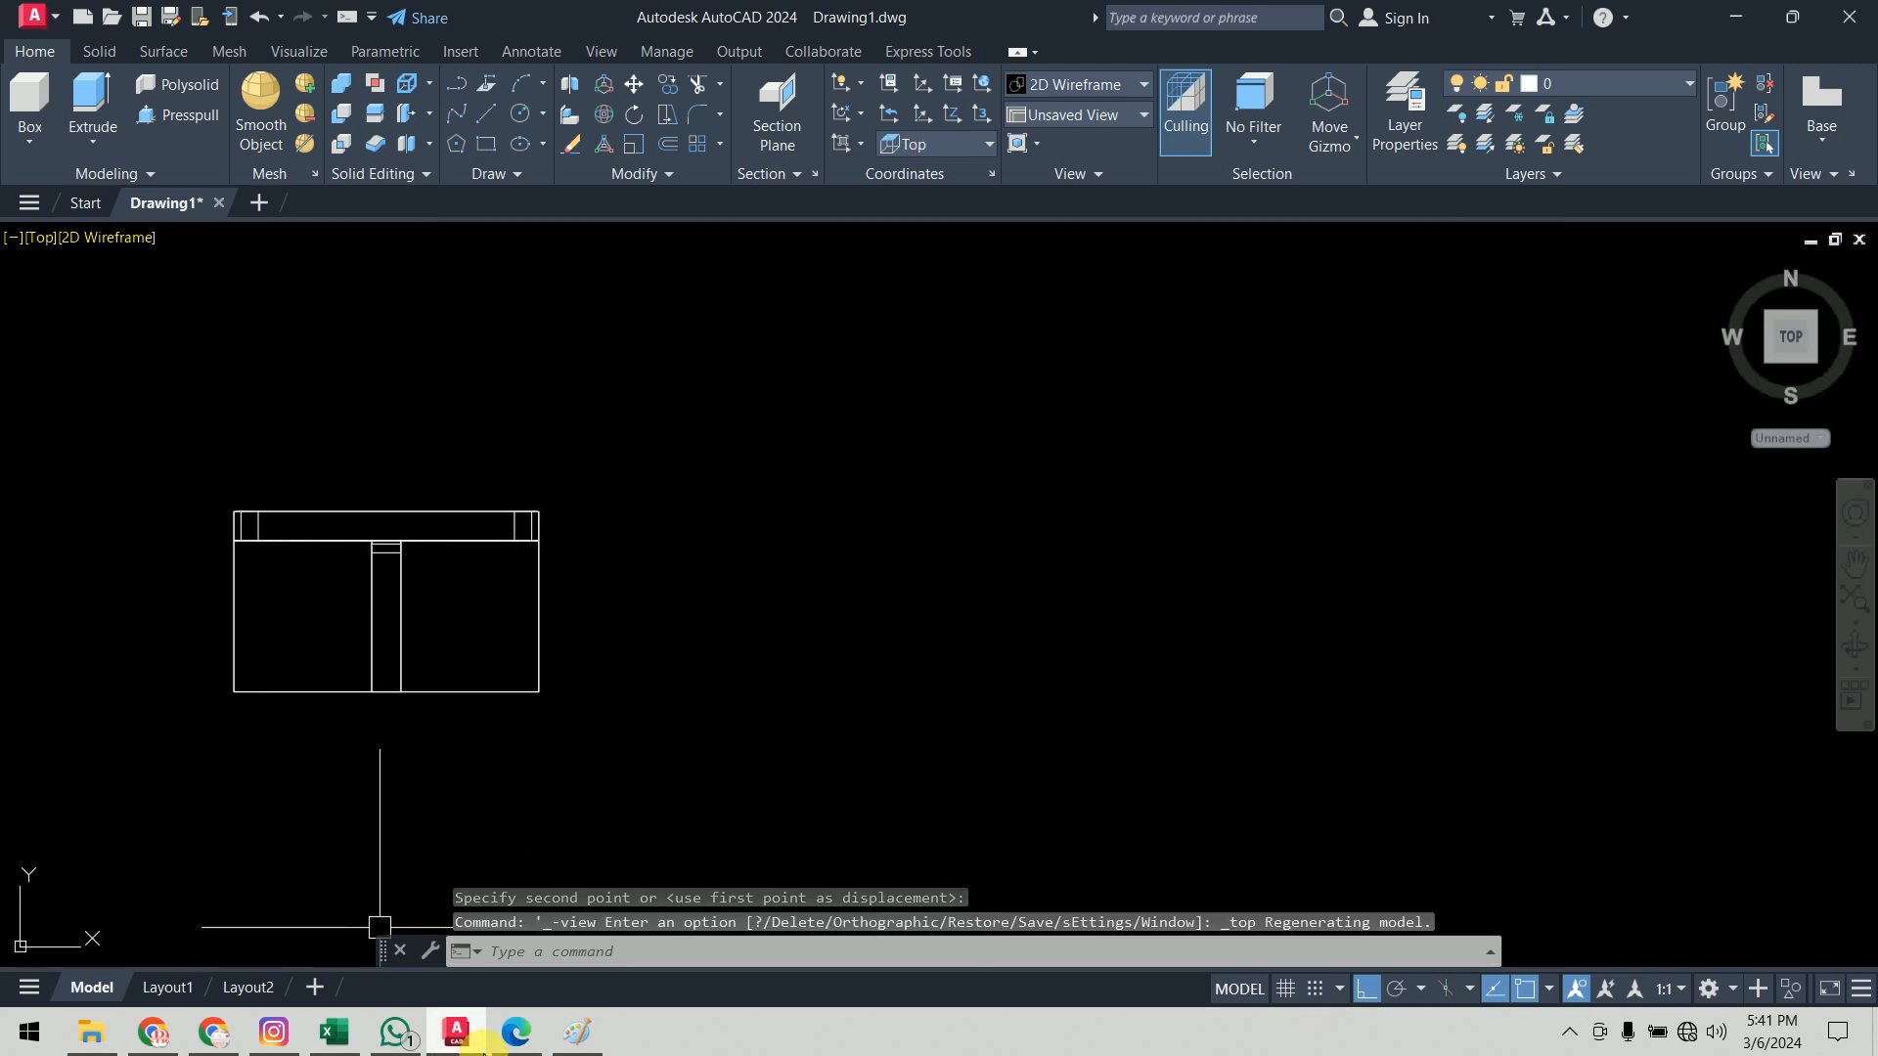
Step: Mark the rear blocks' 12, 15, 20 and 74 dimensions in the Paint drawing and return to AutoCAD
left_click(577, 1032)
scroll(323, 377, "up", 3)
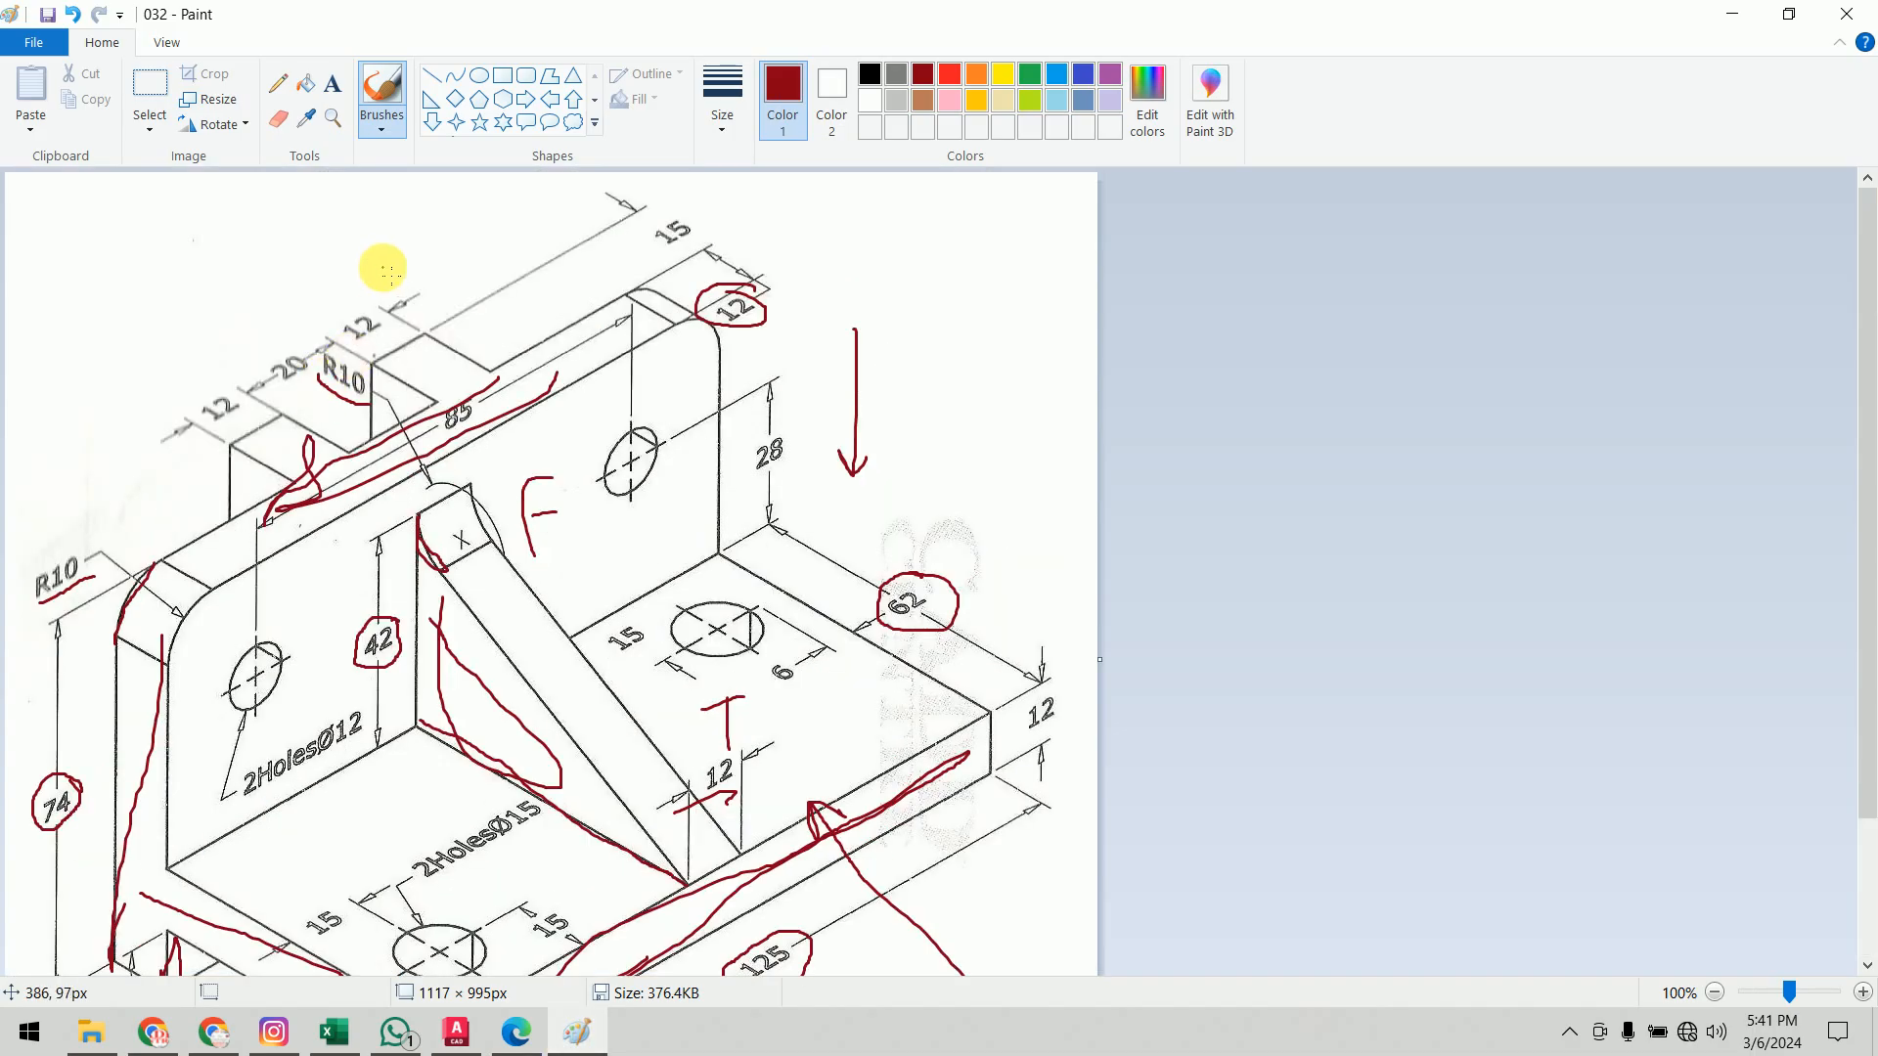
left_click_drag(231, 418, 256, 401)
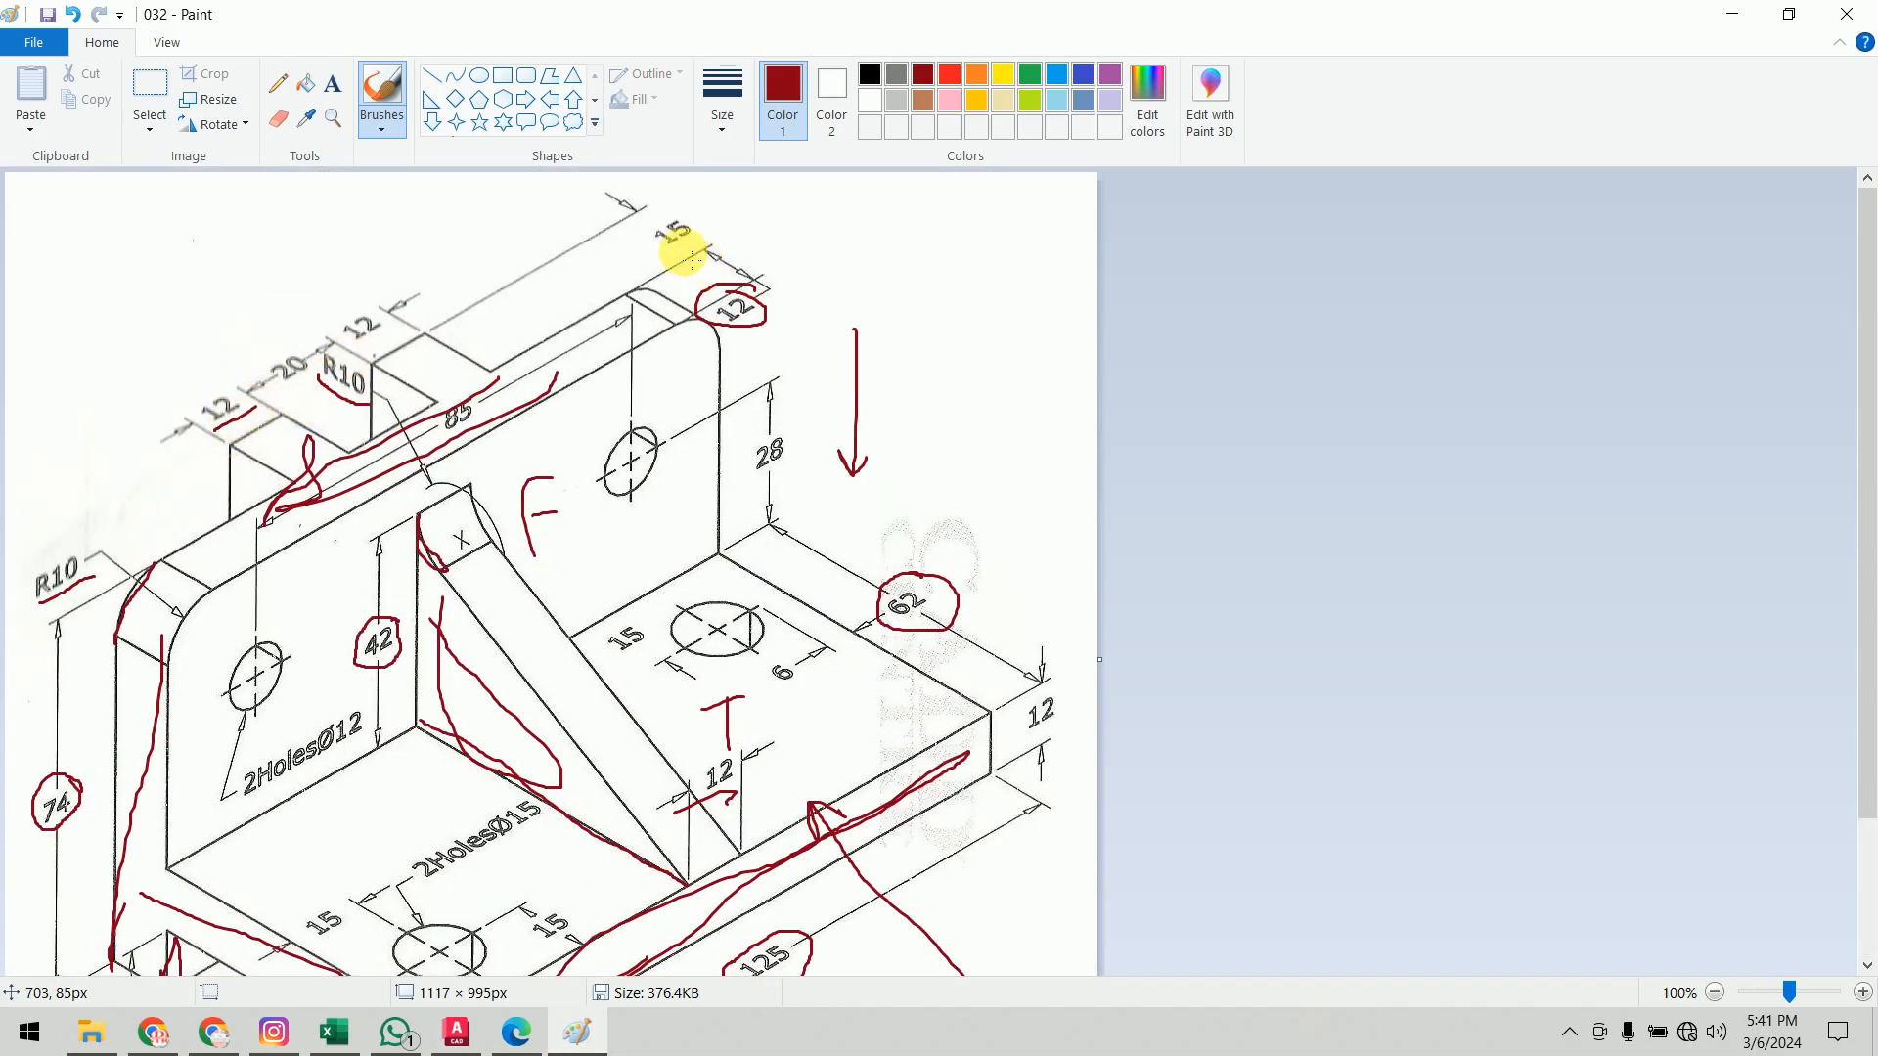
left_click_drag(629, 219, 685, 262)
left_click_drag(307, 372, 275, 351)
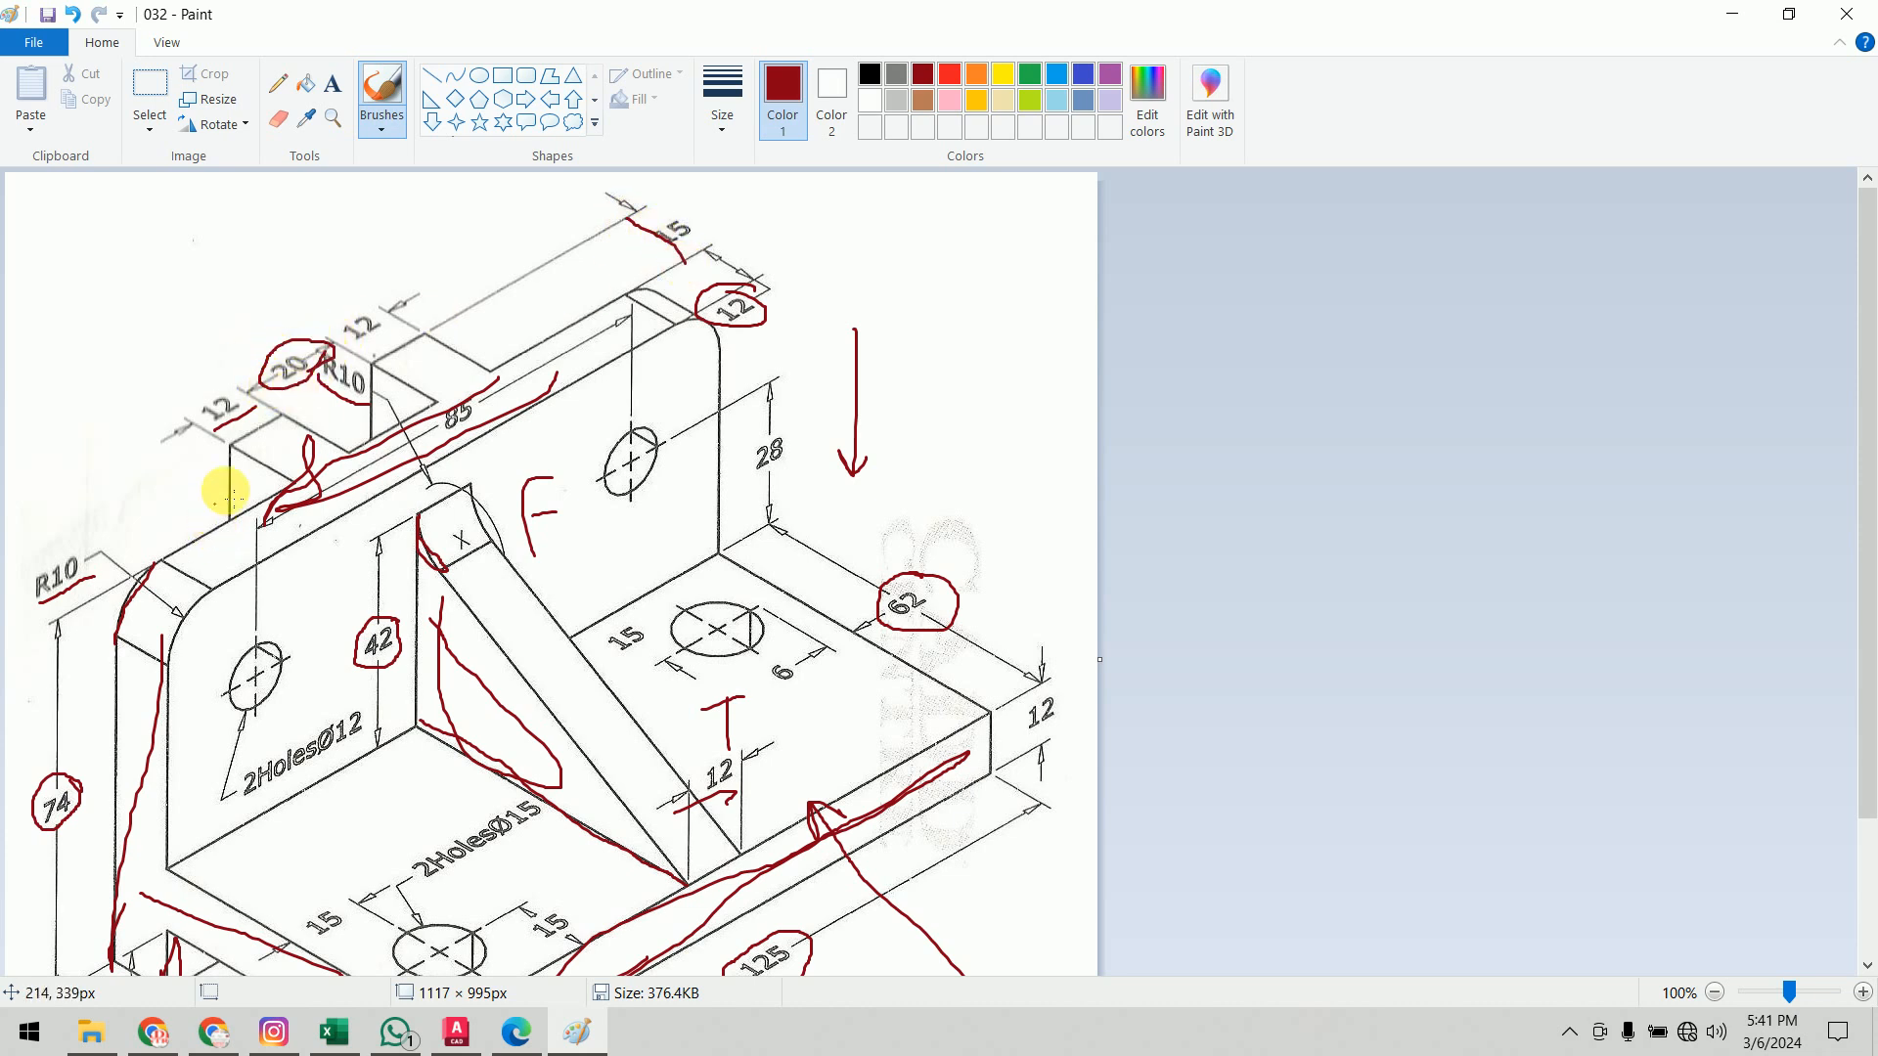
scroll(151, 700, "down", 3)
mouse_move(92, 593)
left_mouse_down()
mouse_move(39, 596)
mouse_move(88, 602)
left_mouse_up()
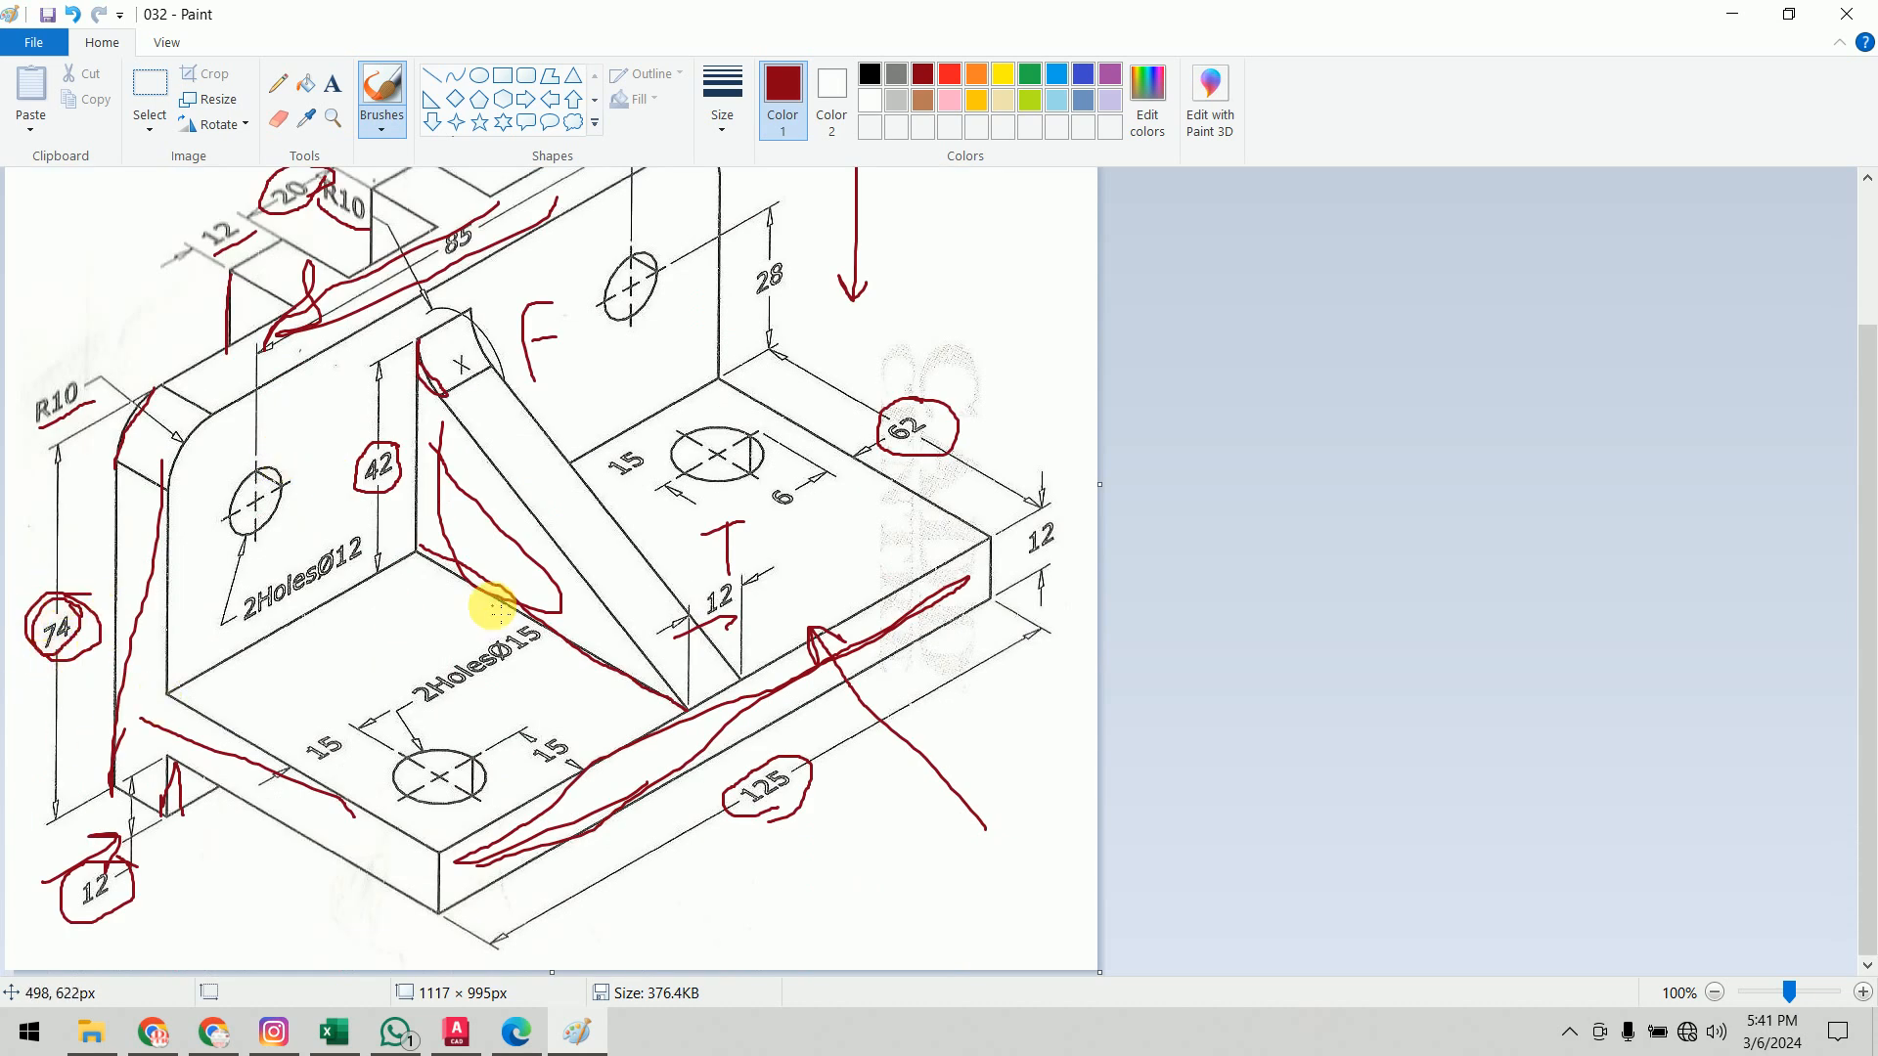
scroll(495, 610, "up", 3)
left_click(456, 1032)
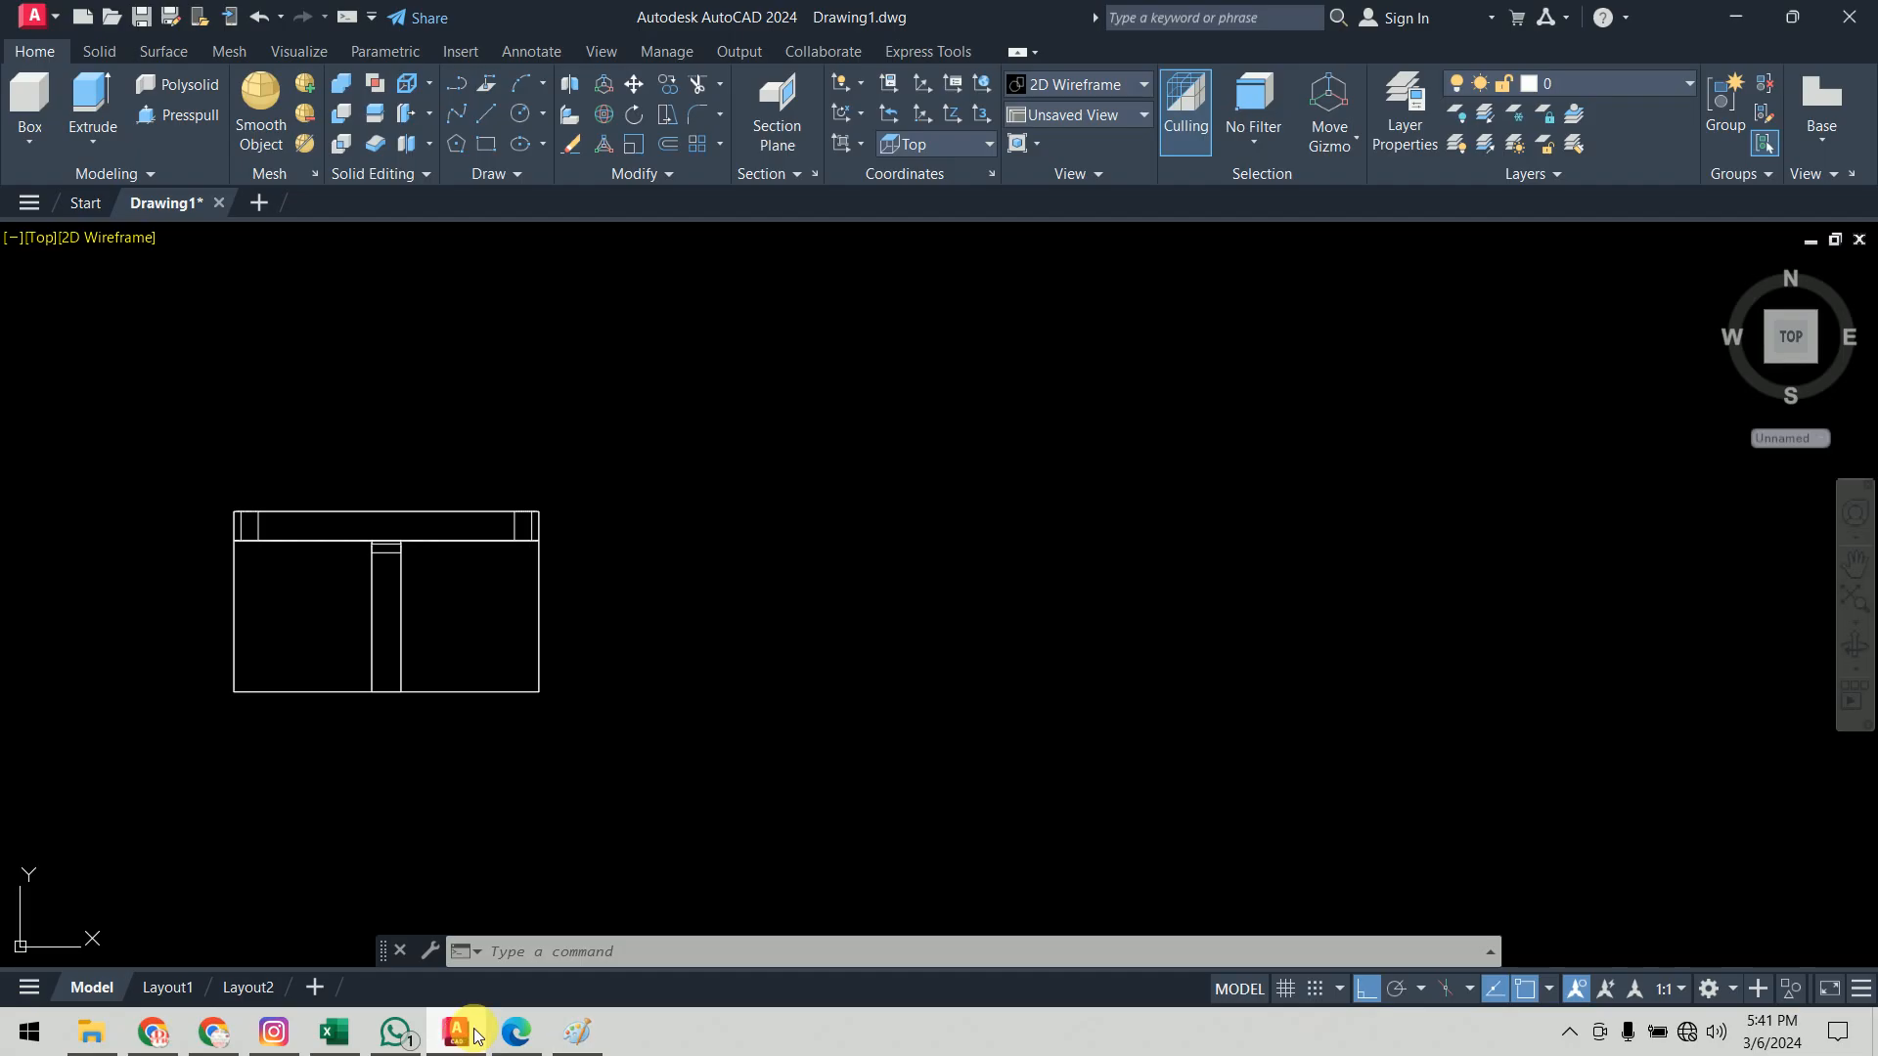
Step: Draw a rectangle 12 units long and 15 units wide beside the bracket's top view
type("REC")
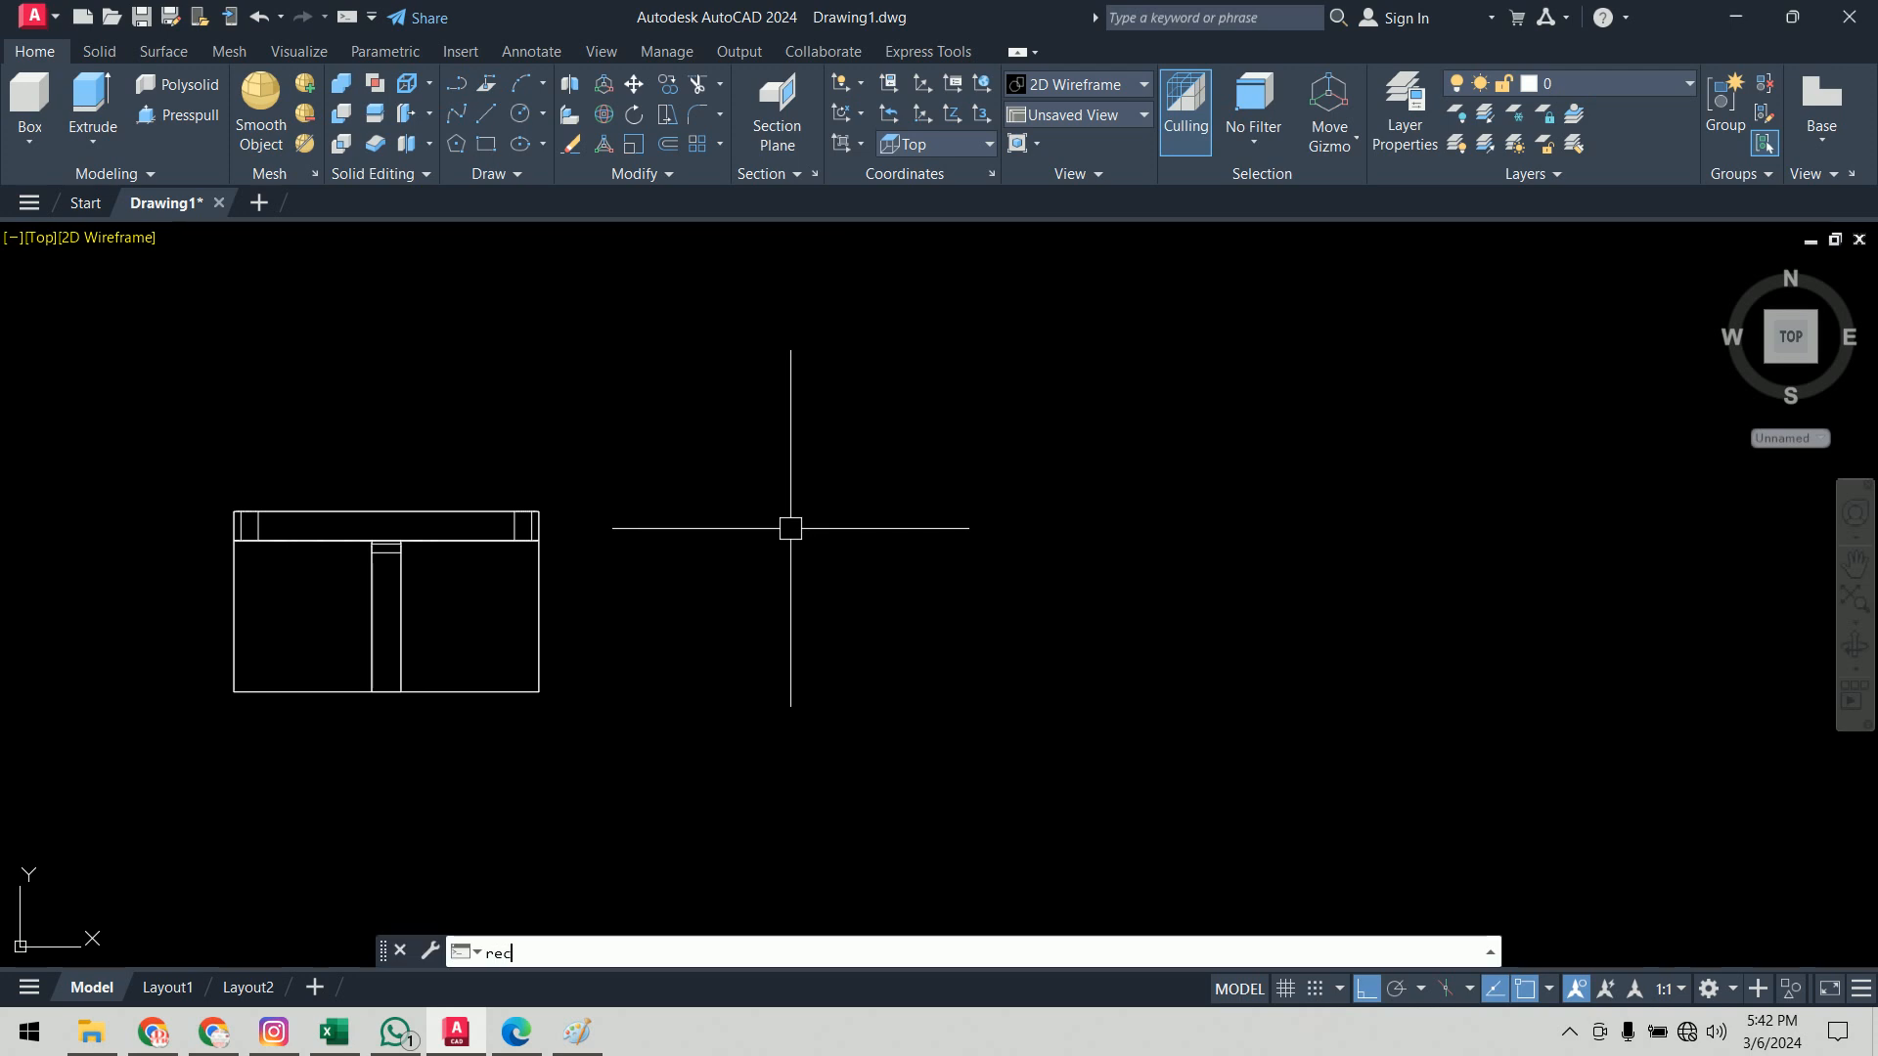
key("Return")
left_click(721, 507)
type("d")
key("Return")
type("12")
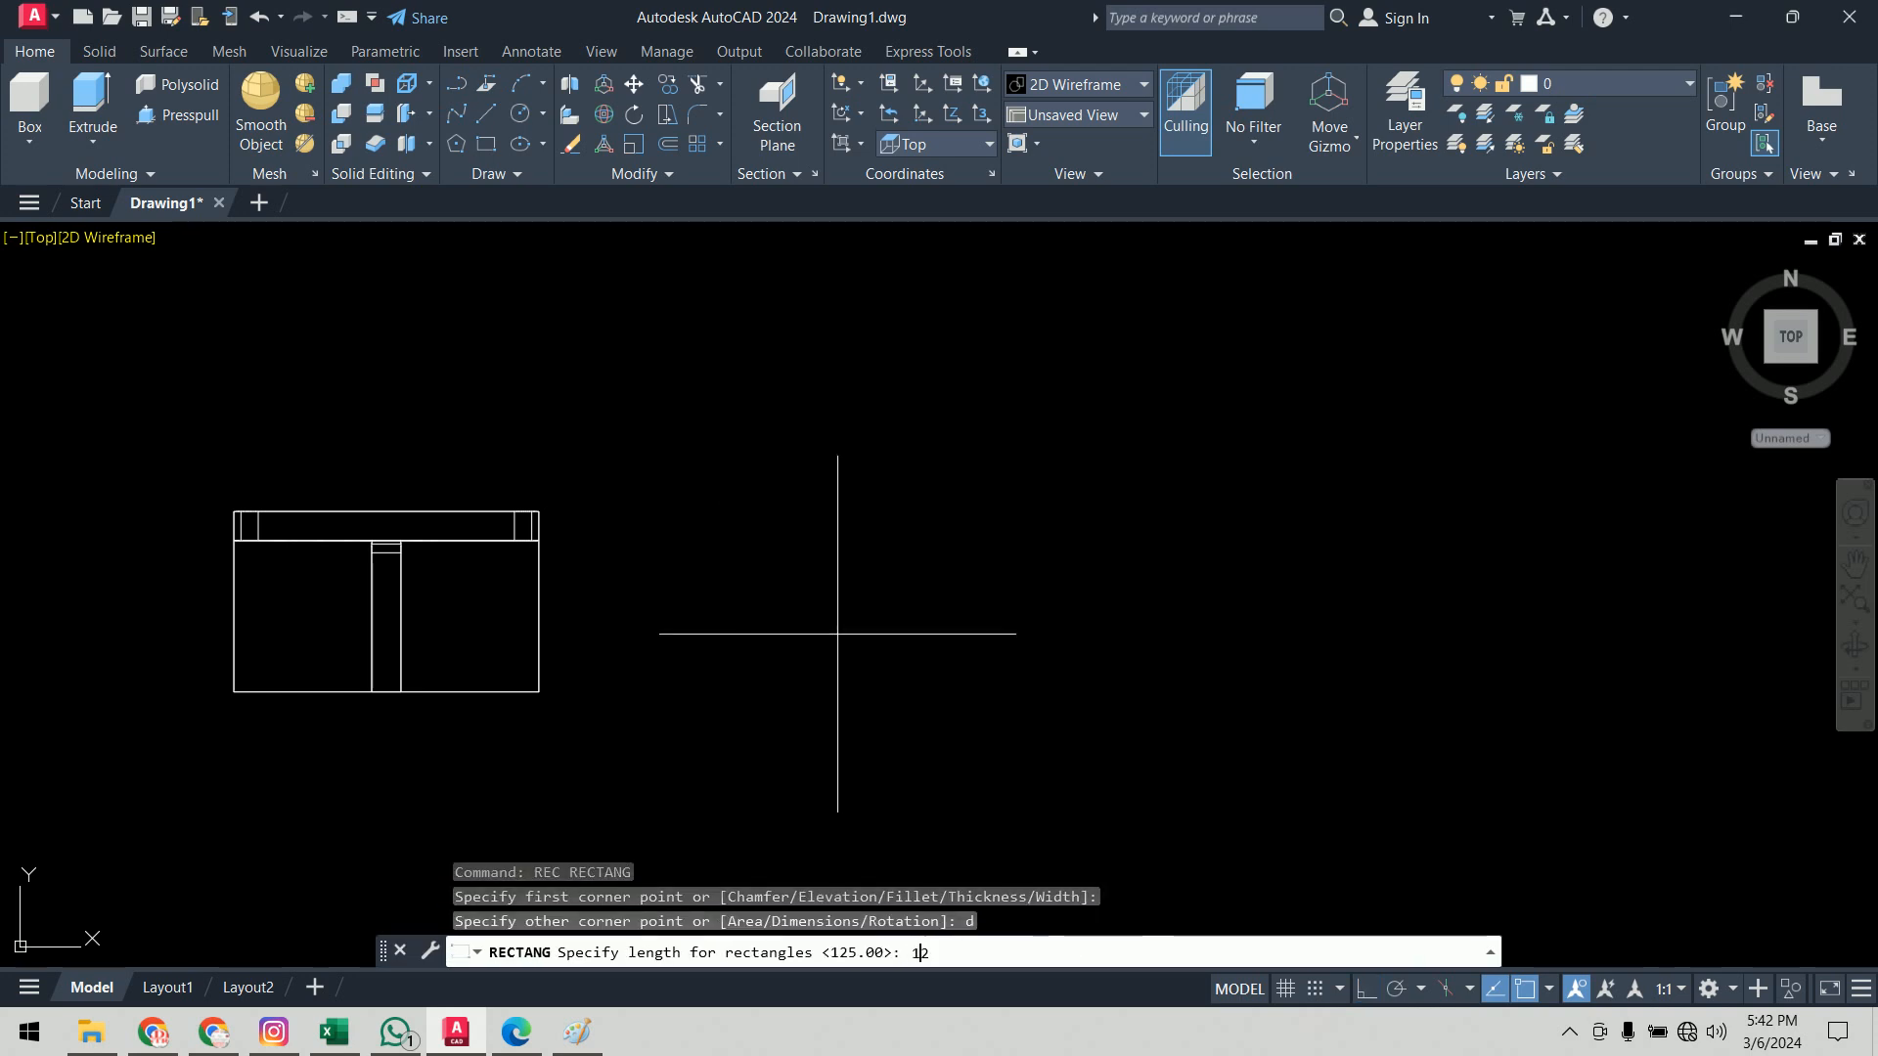
key("Return")
type("15")
key("Return")
left_click(879, 620)
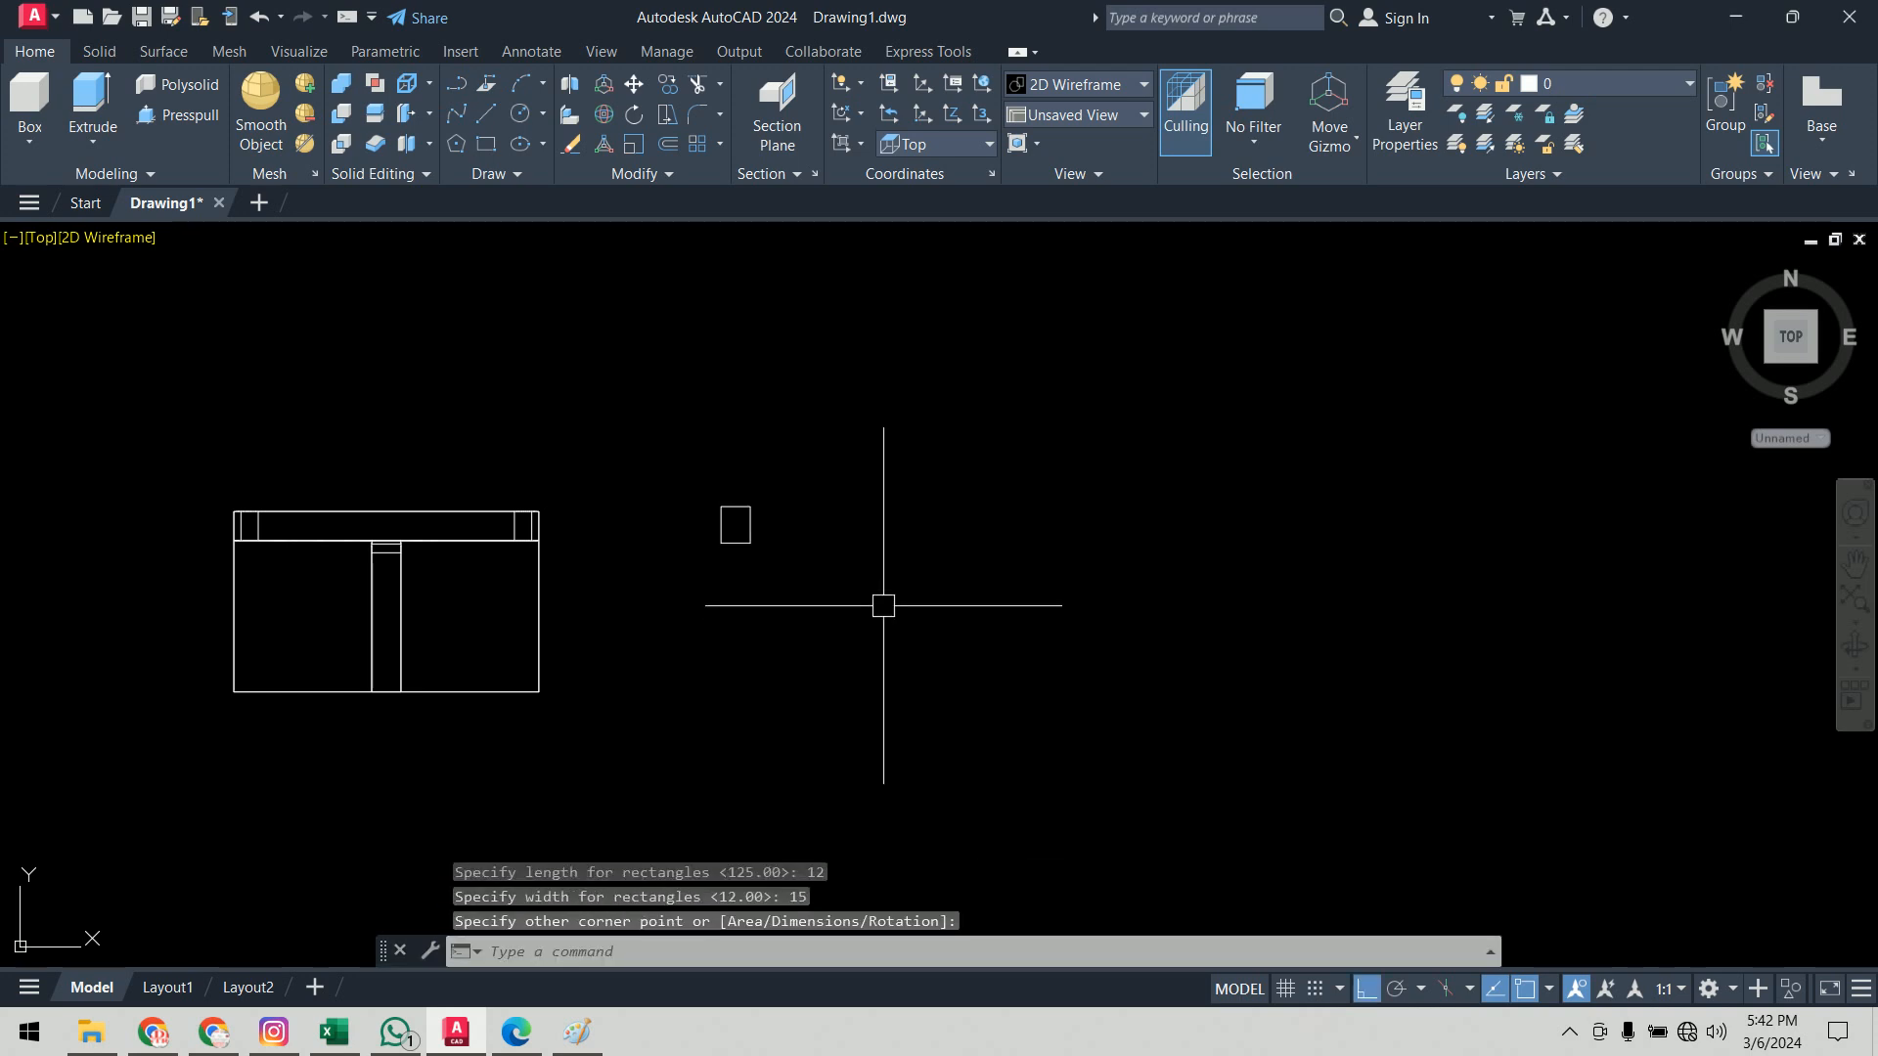
Step: Draw a 20-unit horizontal line to the right from the rectangle's lower right corner
type("l")
key("Return")
left_click(748, 541)
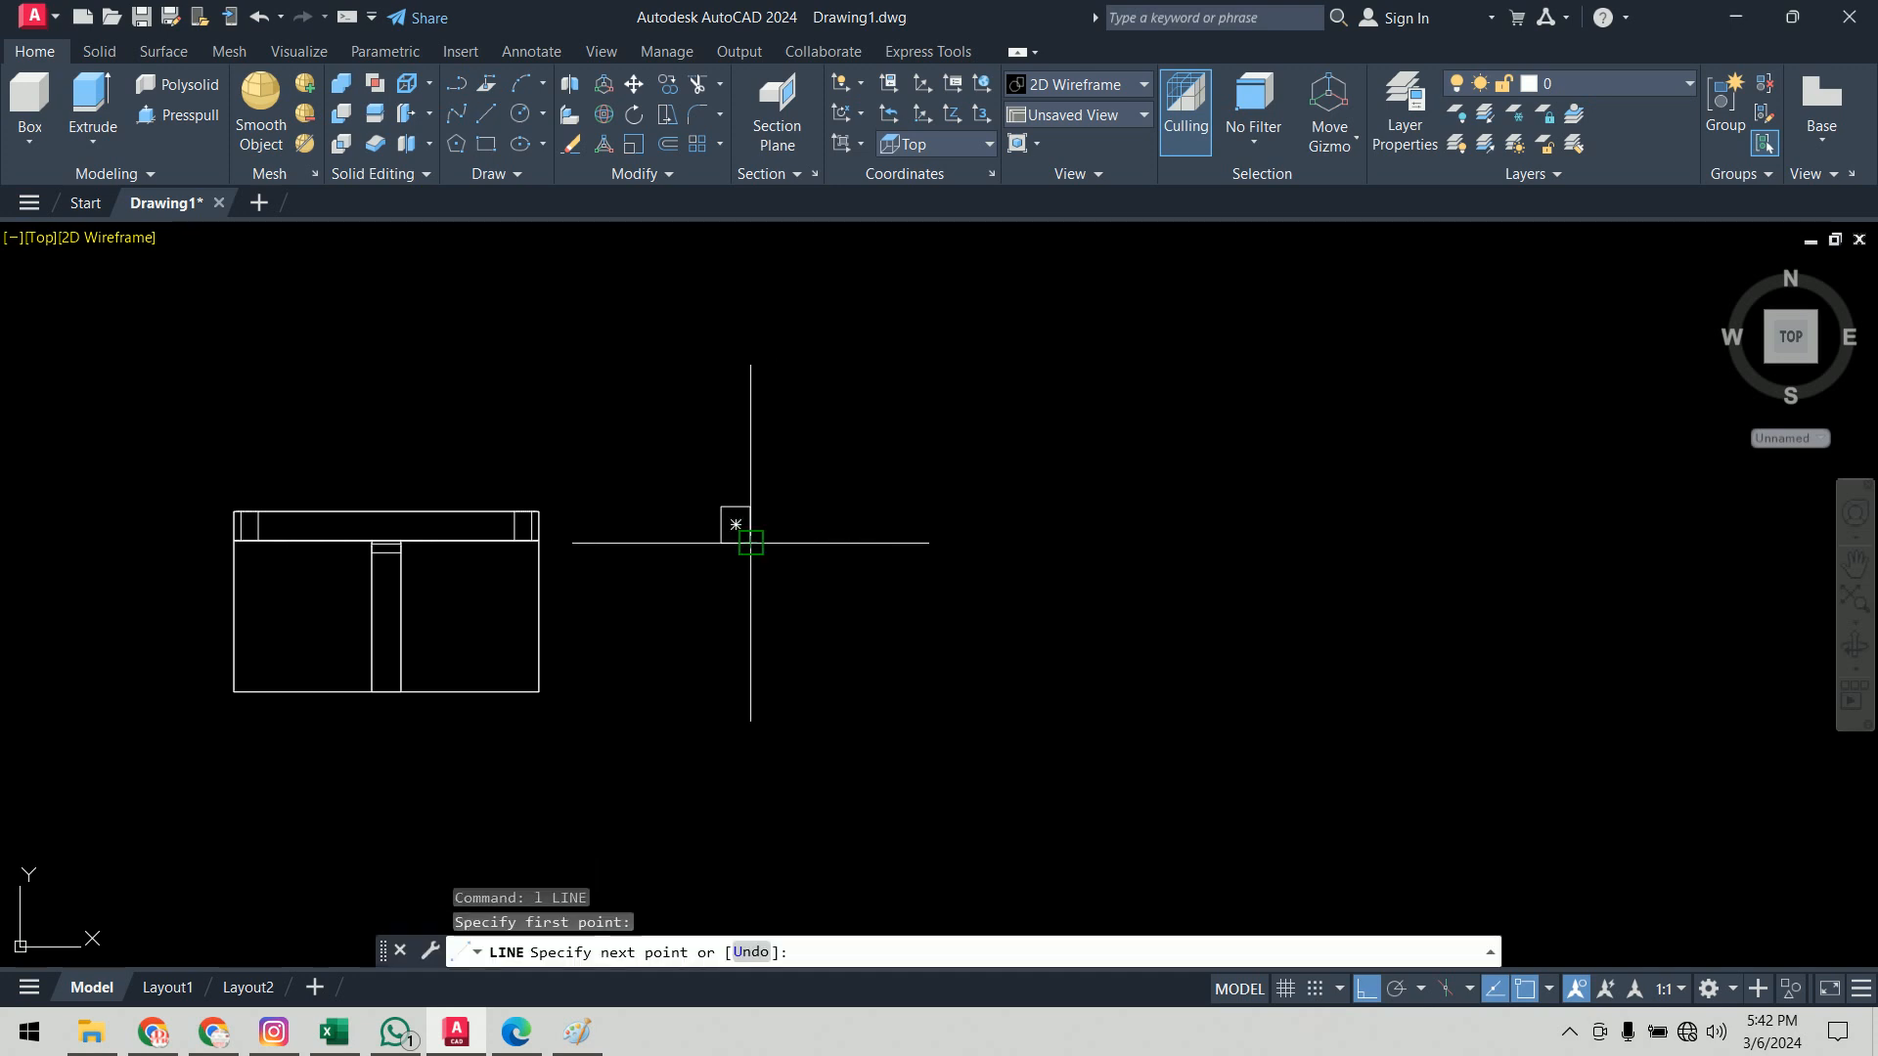
type("20")
key("Return")
Step: Mirror the rectangle about a vertical axis through the 20-unit line's midpoint, keeping the original
type("mi")
key("Return")
left_click(736, 510)
key("Return")
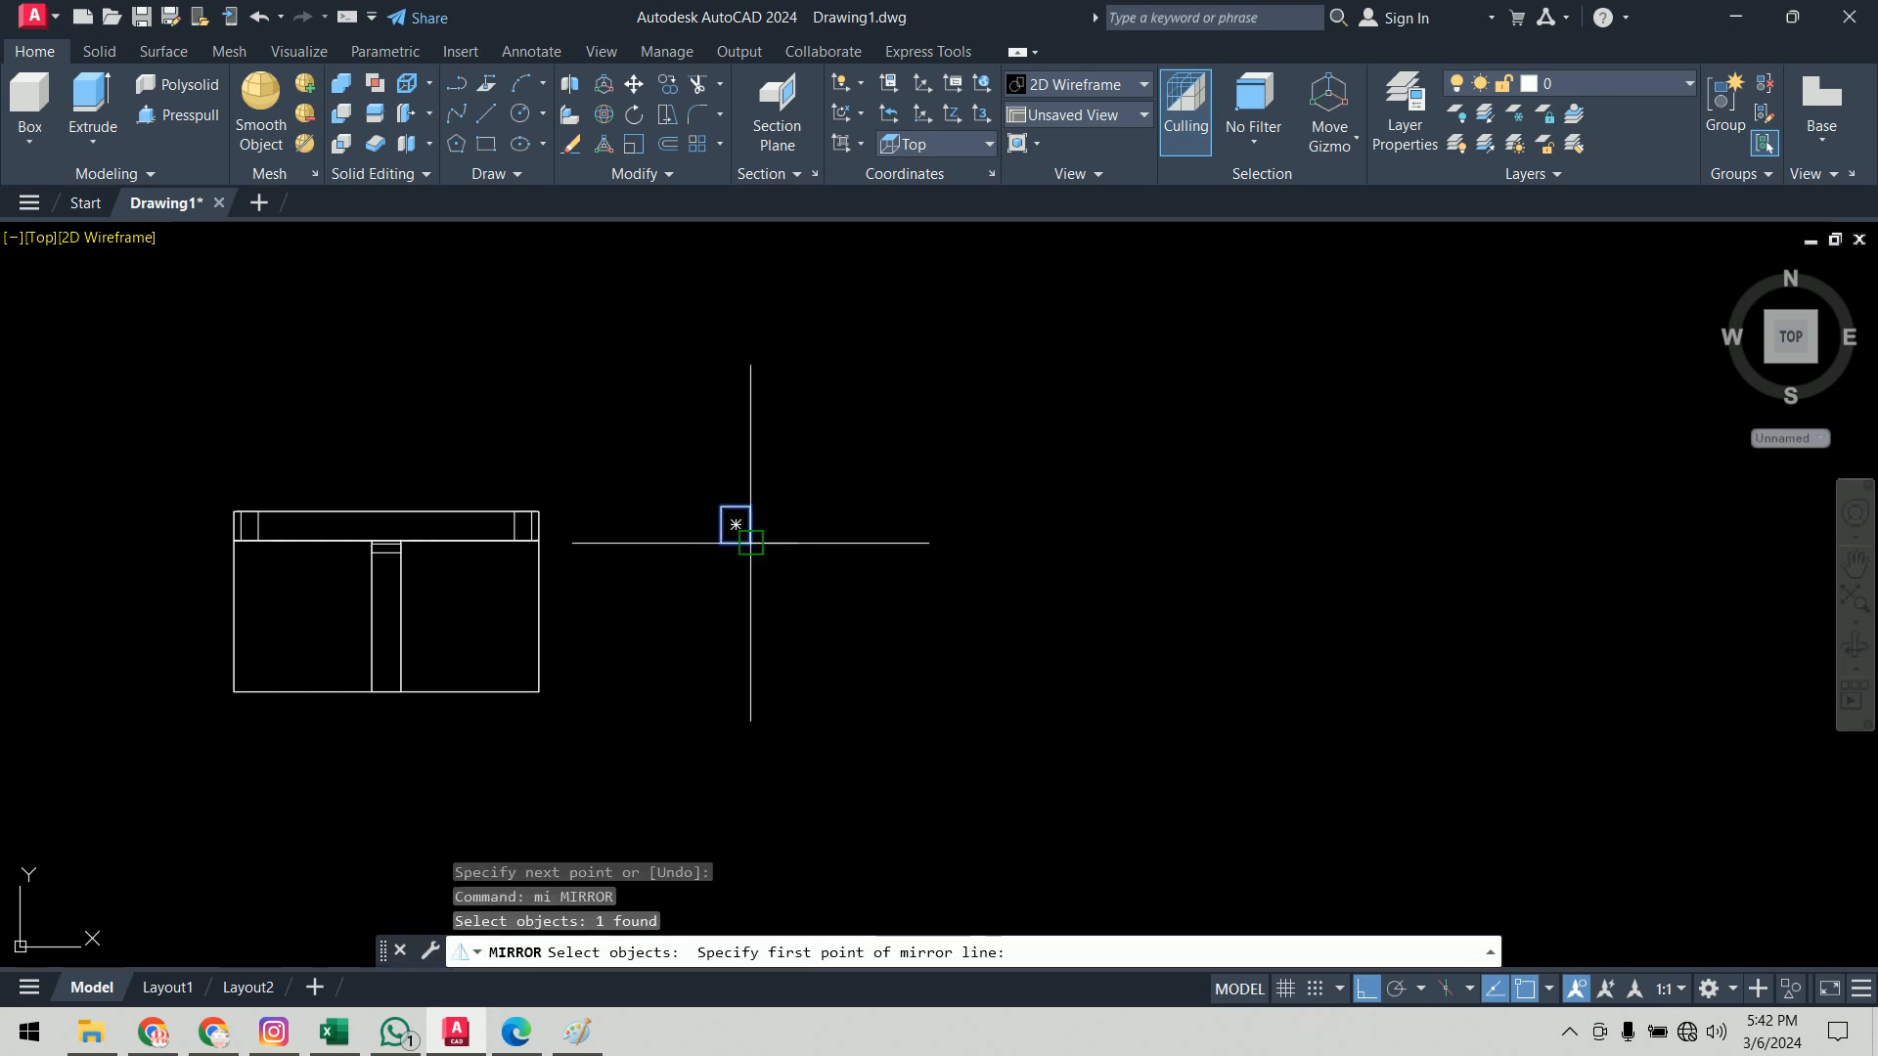
left_click(775, 541)
left_click(802, 391)
key("Return")
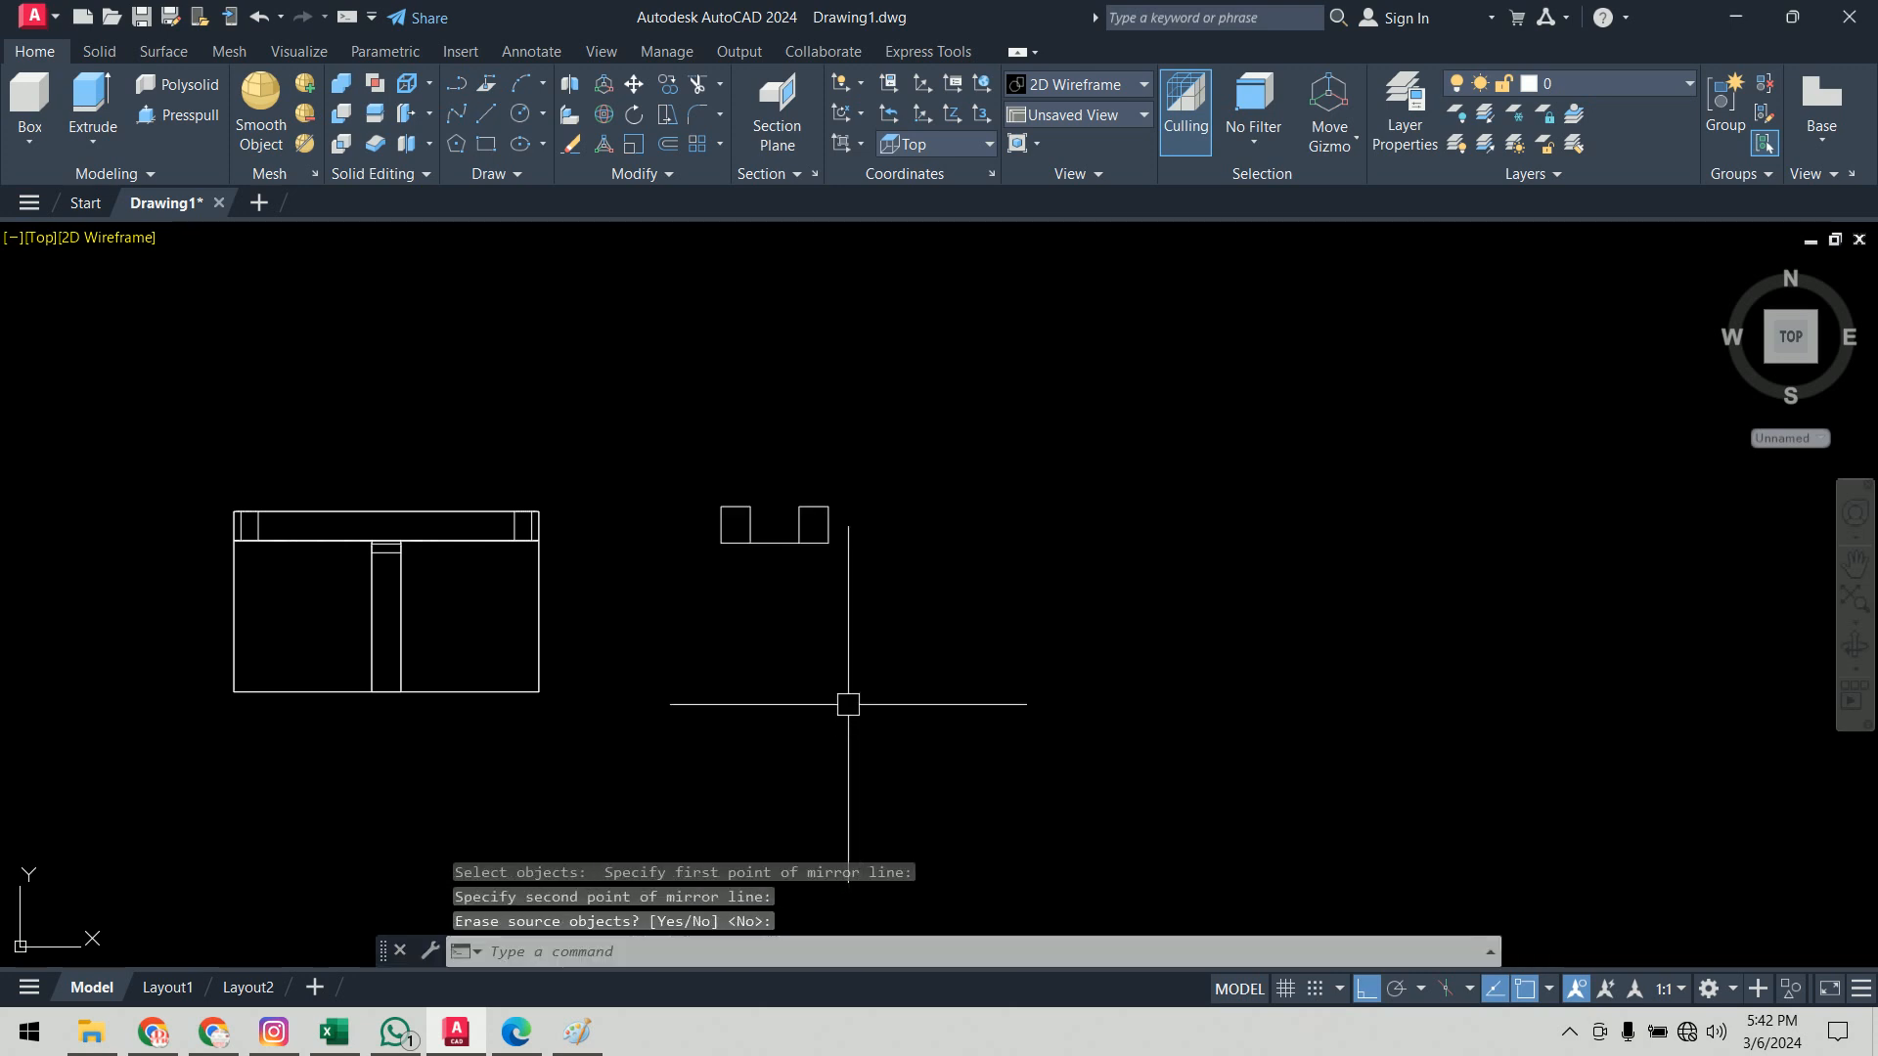
Step: Move both rectangles from the 20-unit line's midpoint to the midpoint of the plate's rear edge
type("m")
key("Return")
left_click(910, 472)
left_click(684, 519)
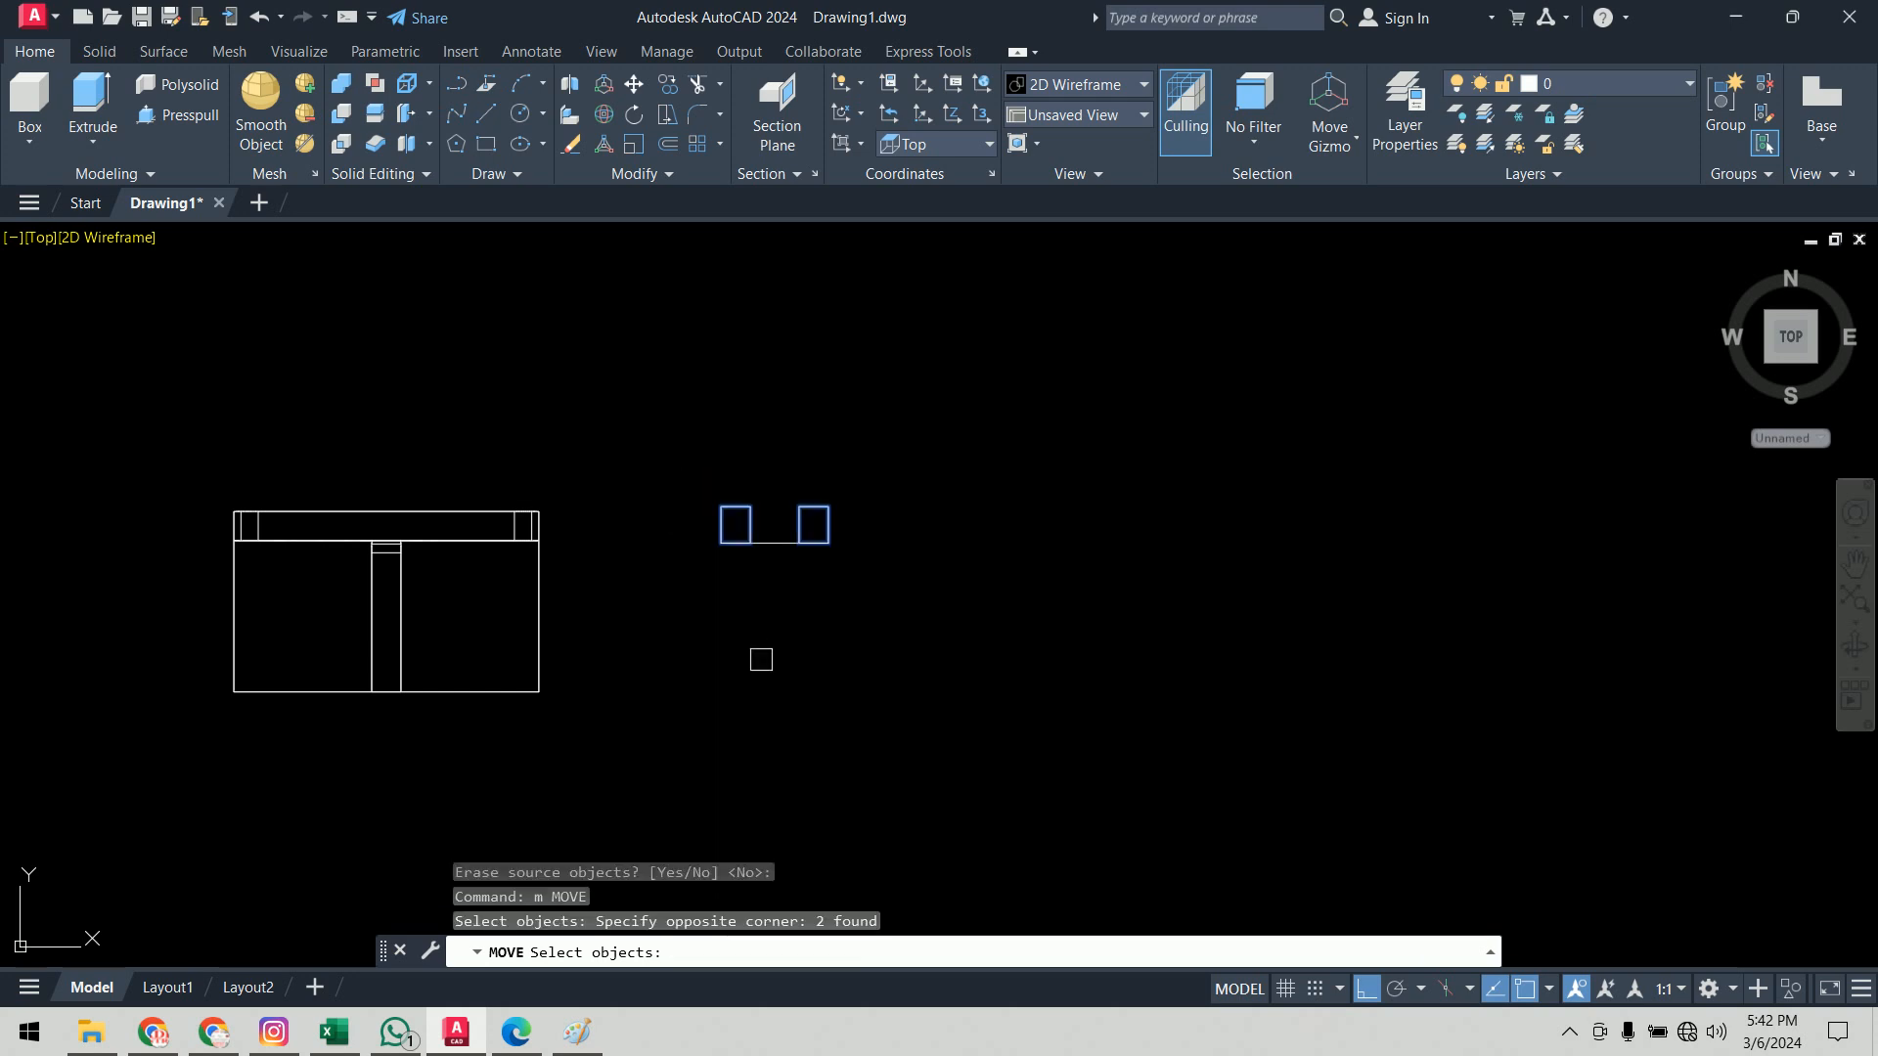
key("Return")
left_click(775, 543)
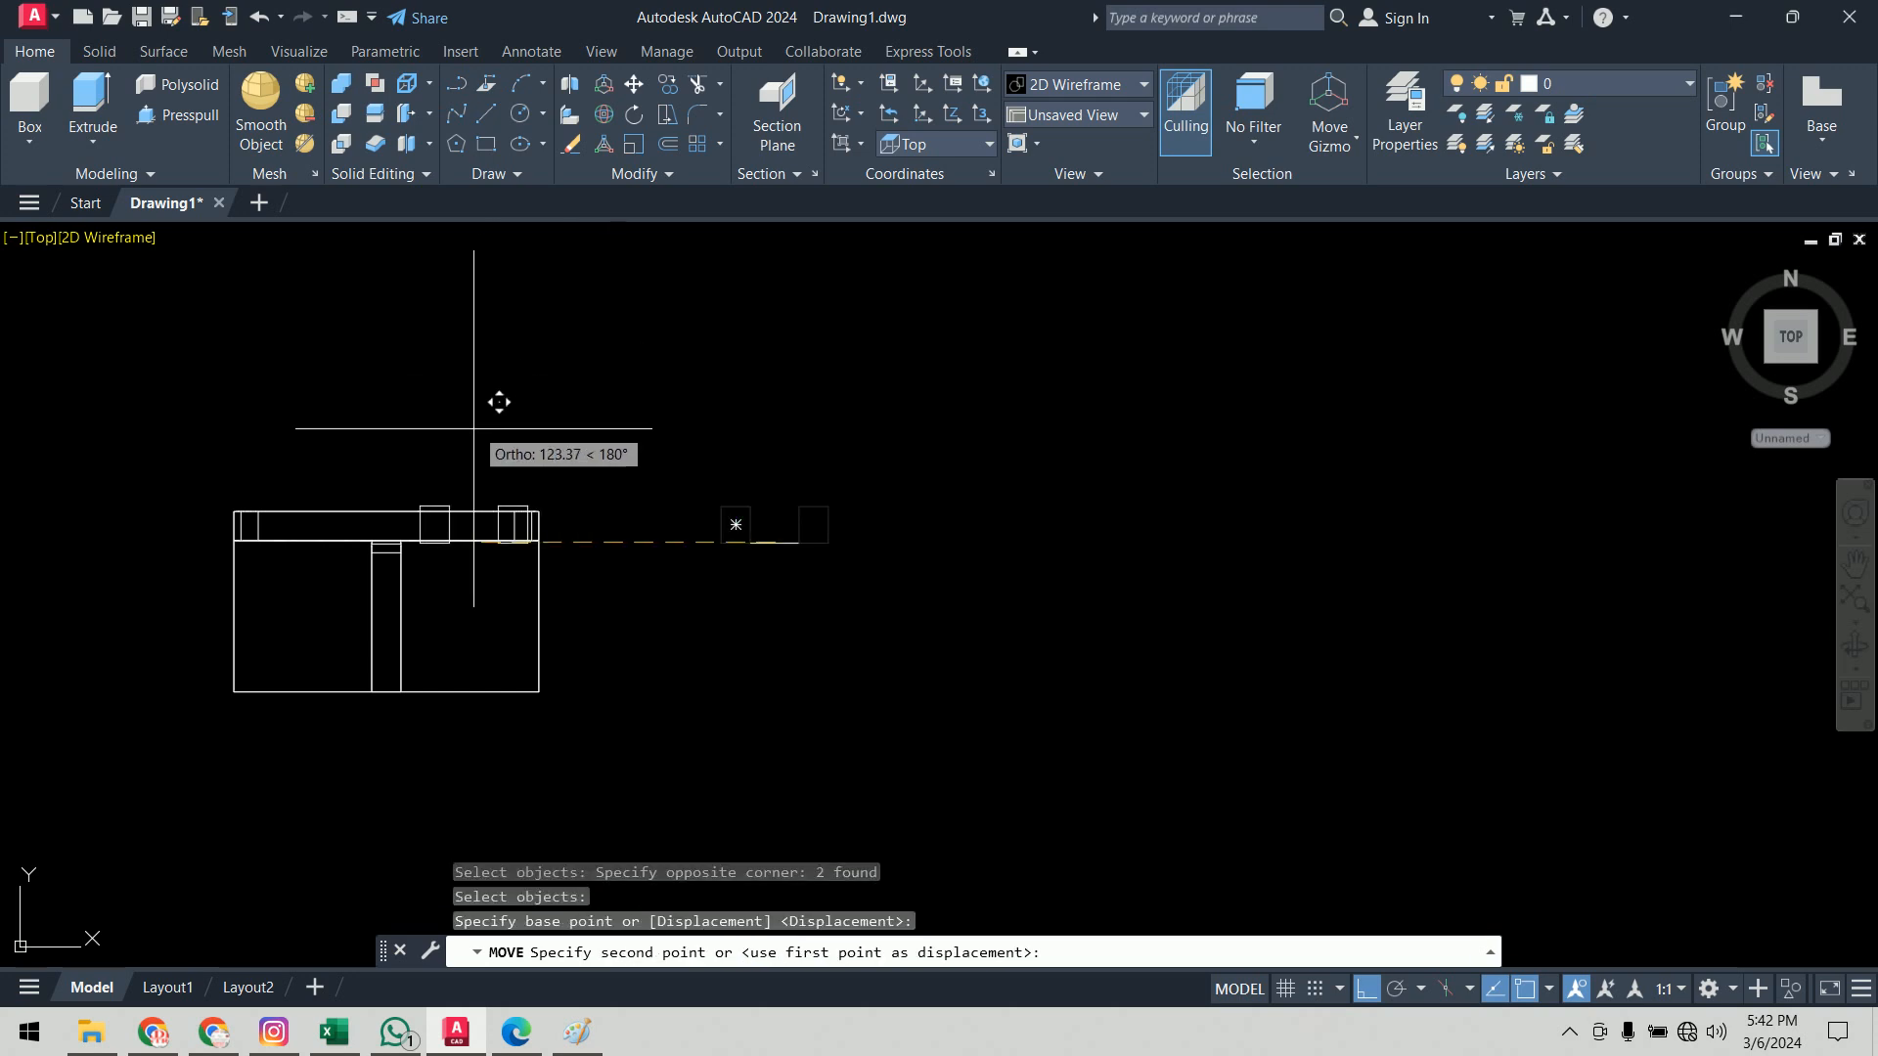
left_click(387, 511)
Step: Erase the leftover 20-unit spacing line
left_click(969, 489)
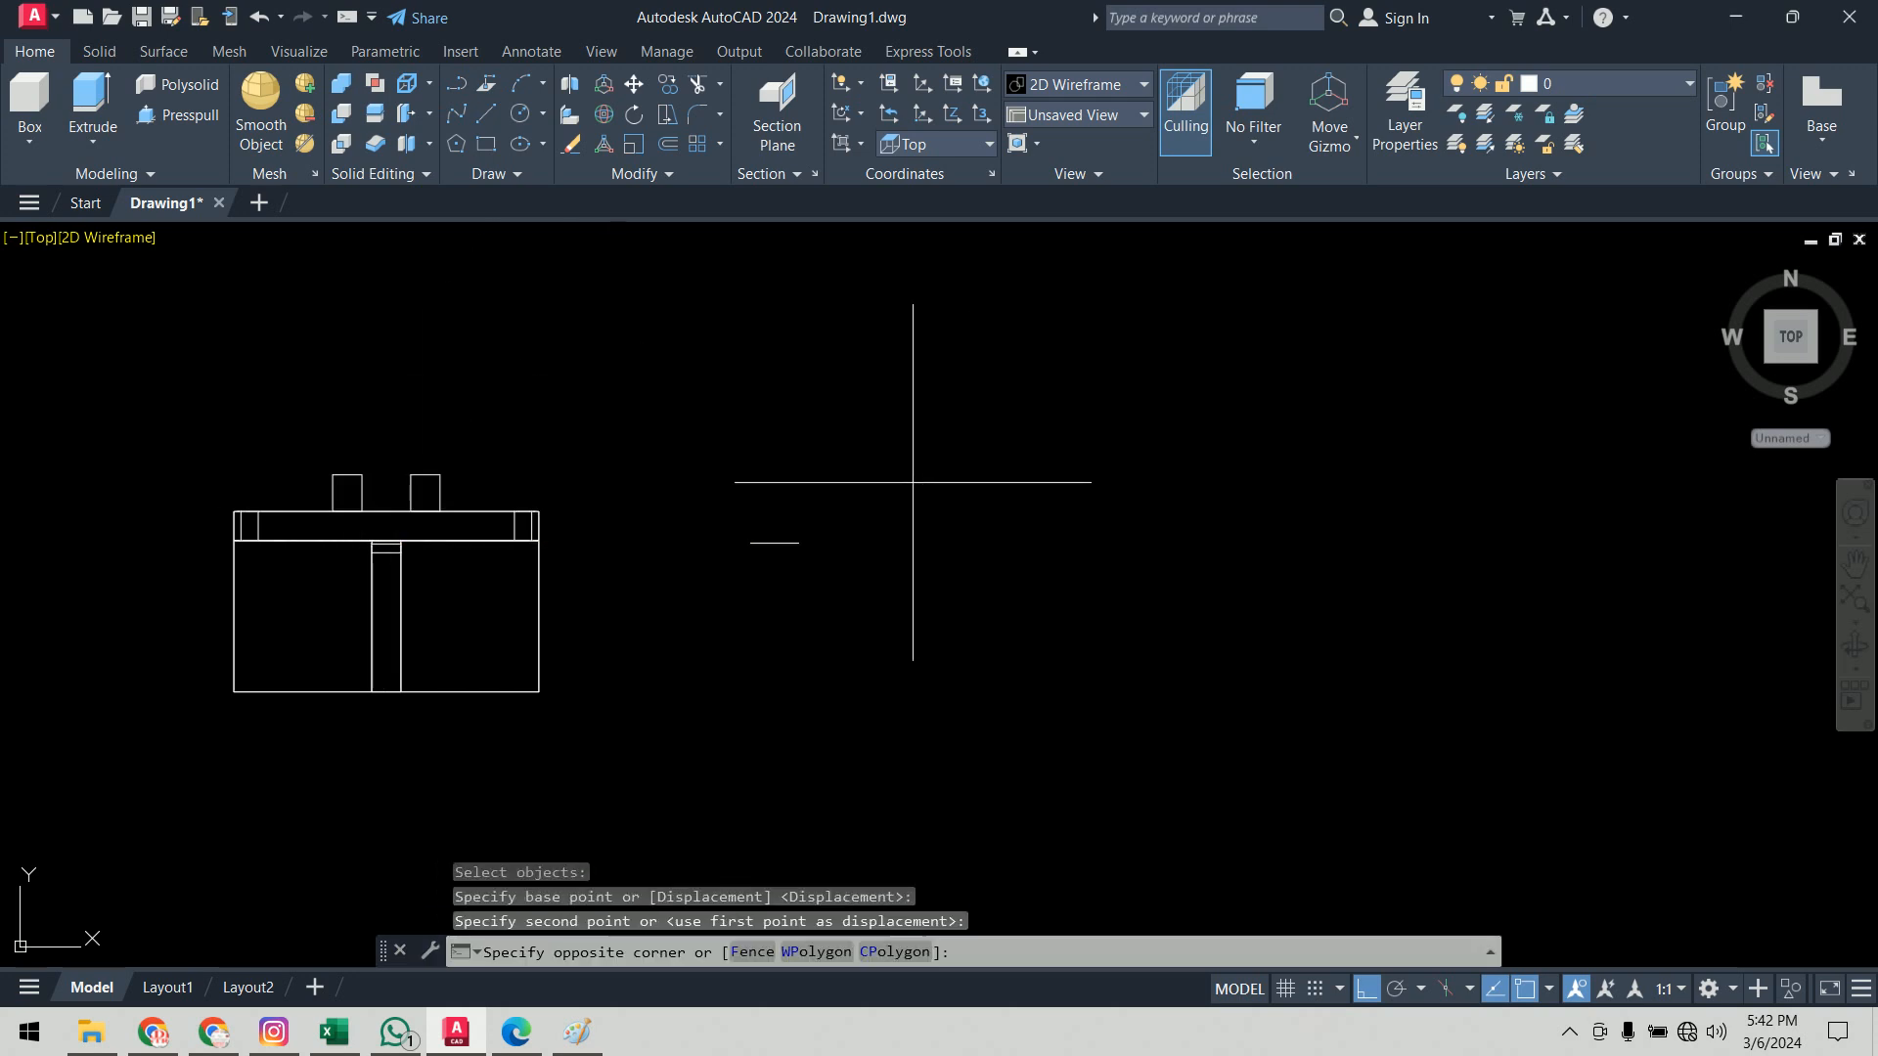
left_click(780, 612)
key("Delete")
Step: Extrude both rectangles behind the plate upward by 74 units
middle_click_drag(755, 747, 906, 503, "shift")
type("ext")
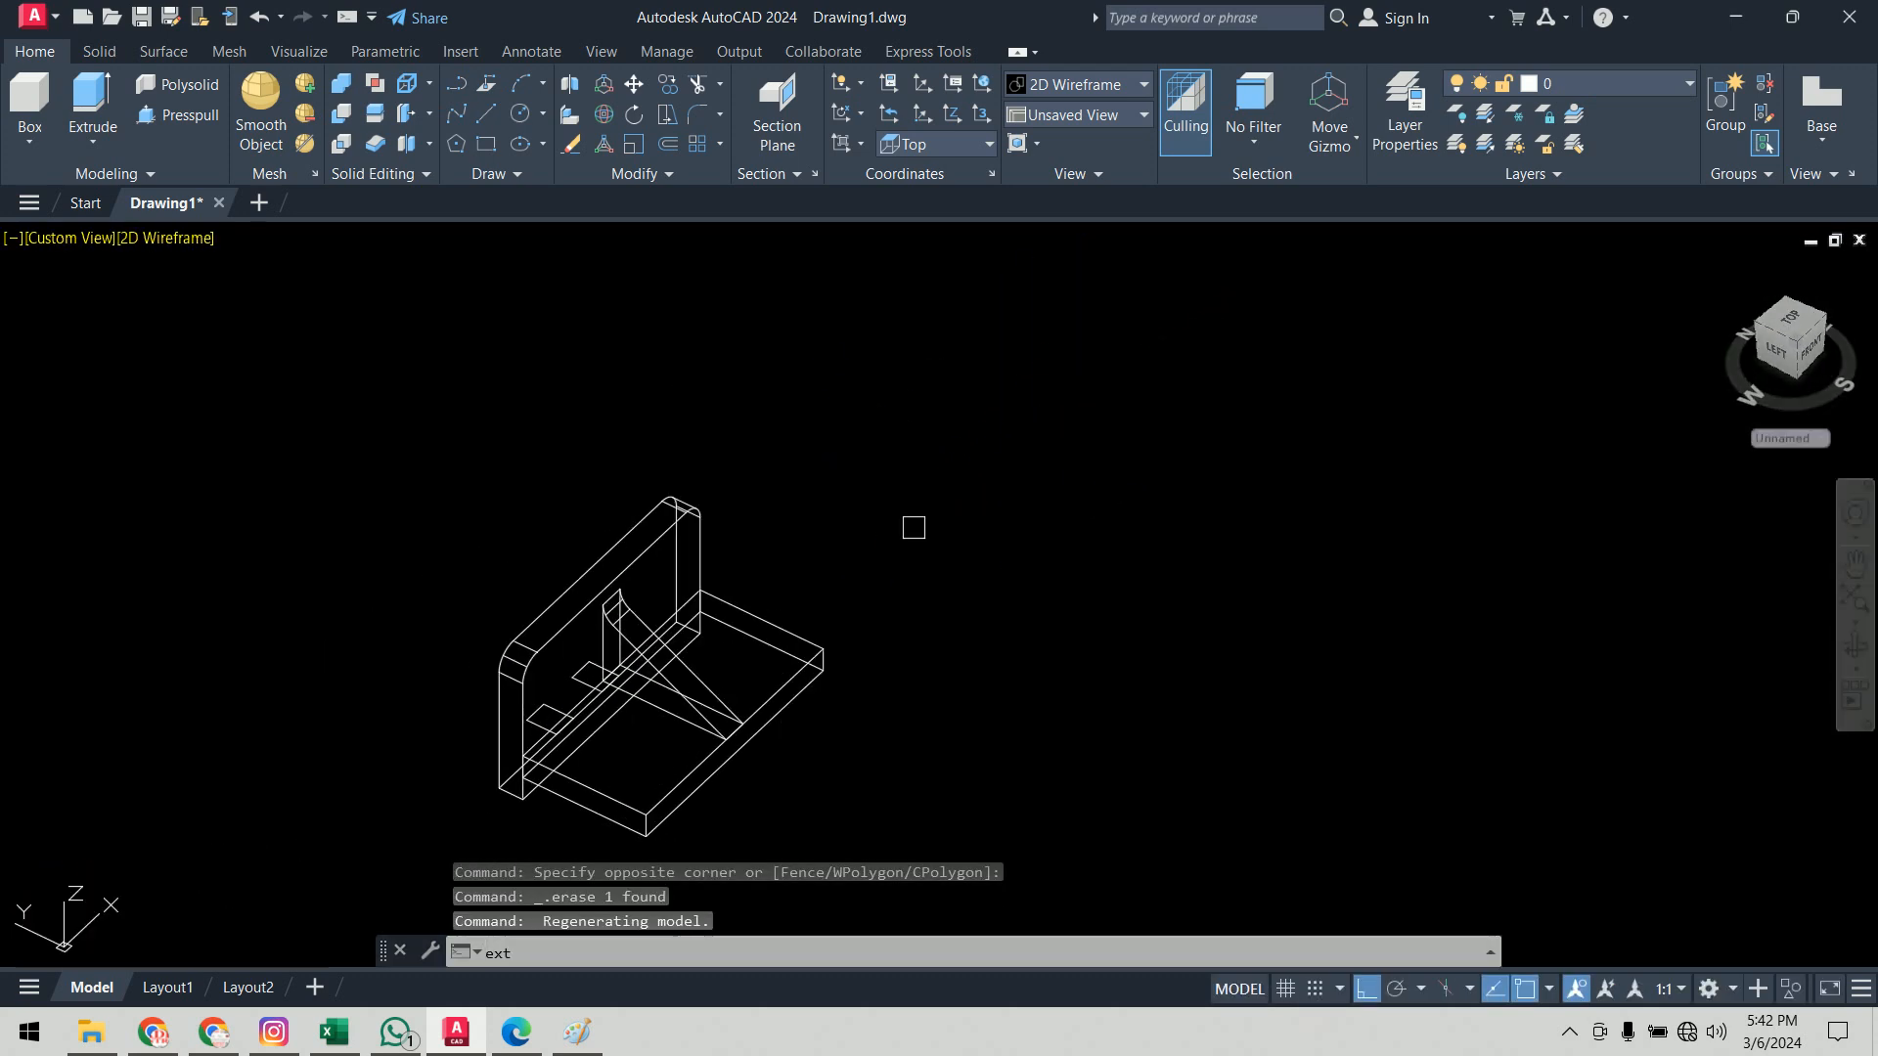
key("Return")
scroll(575, 665, "up", 5)
left_click(575, 661)
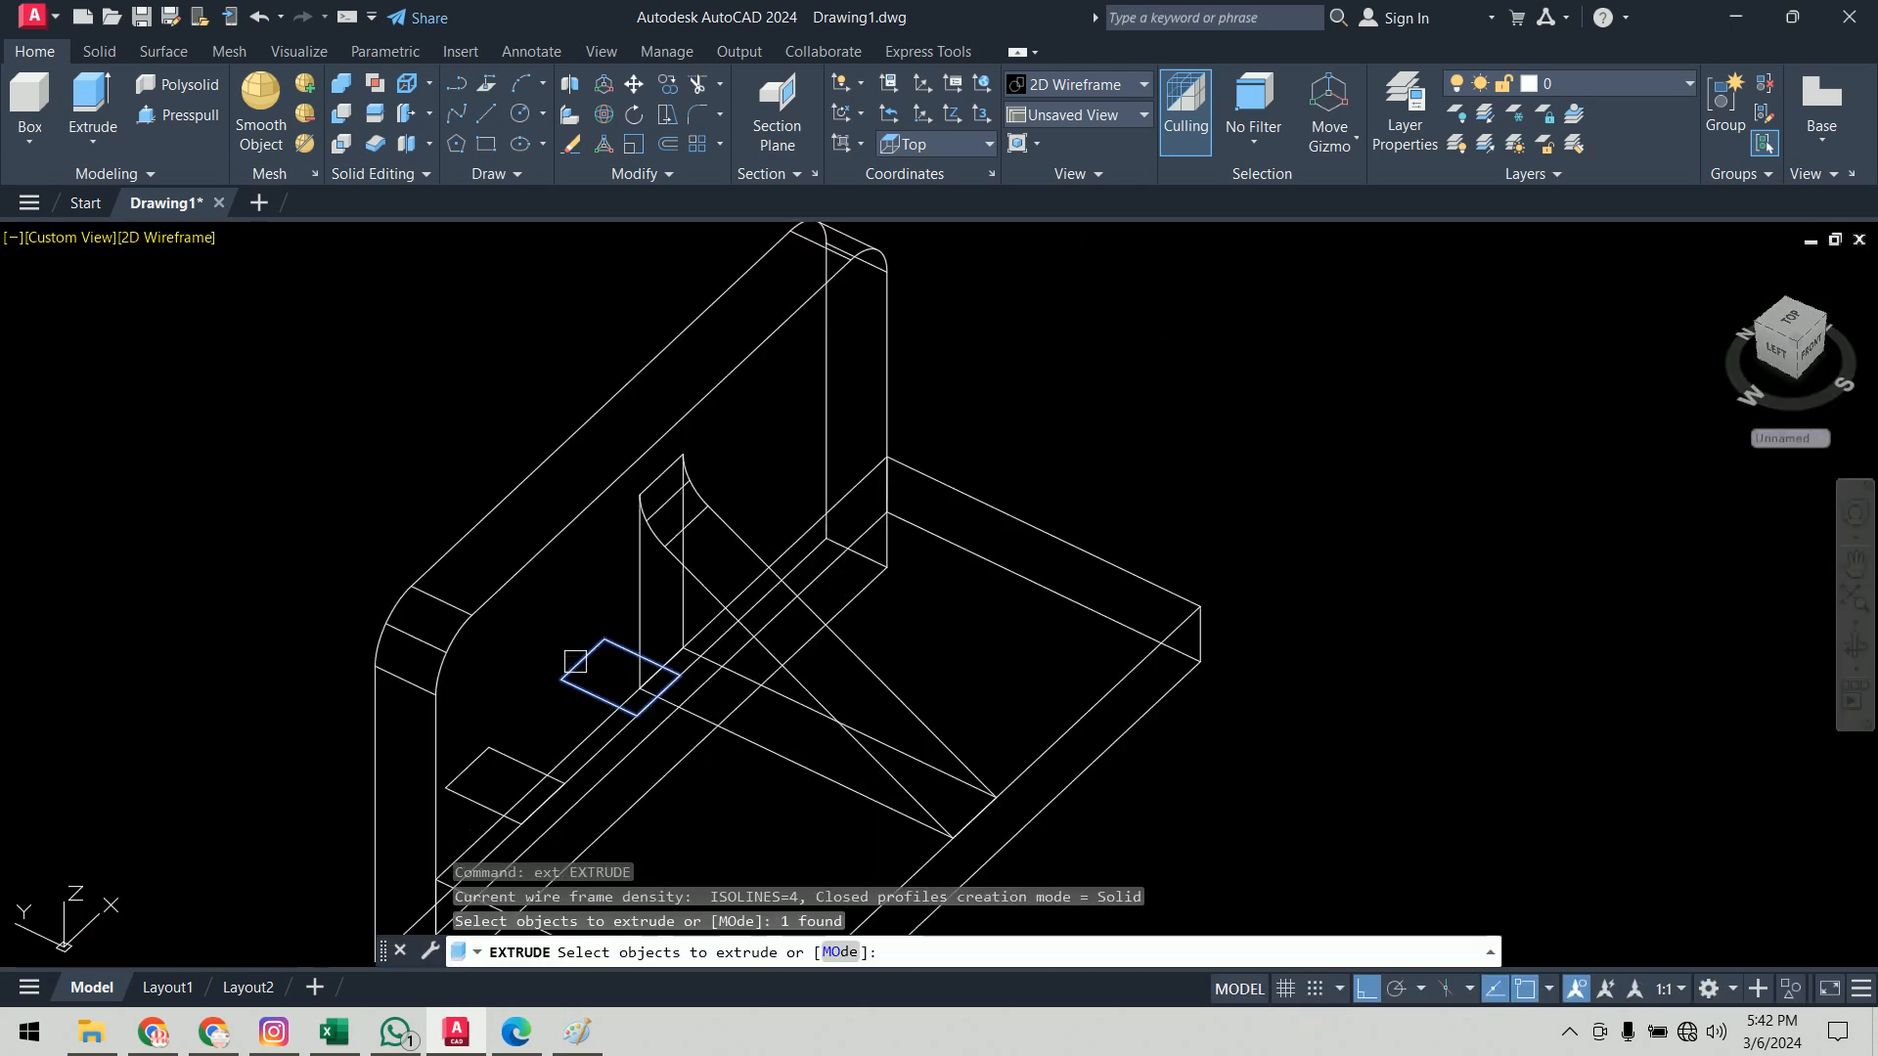
left_click(498, 746)
key("Return")
type("74")
key("Return")
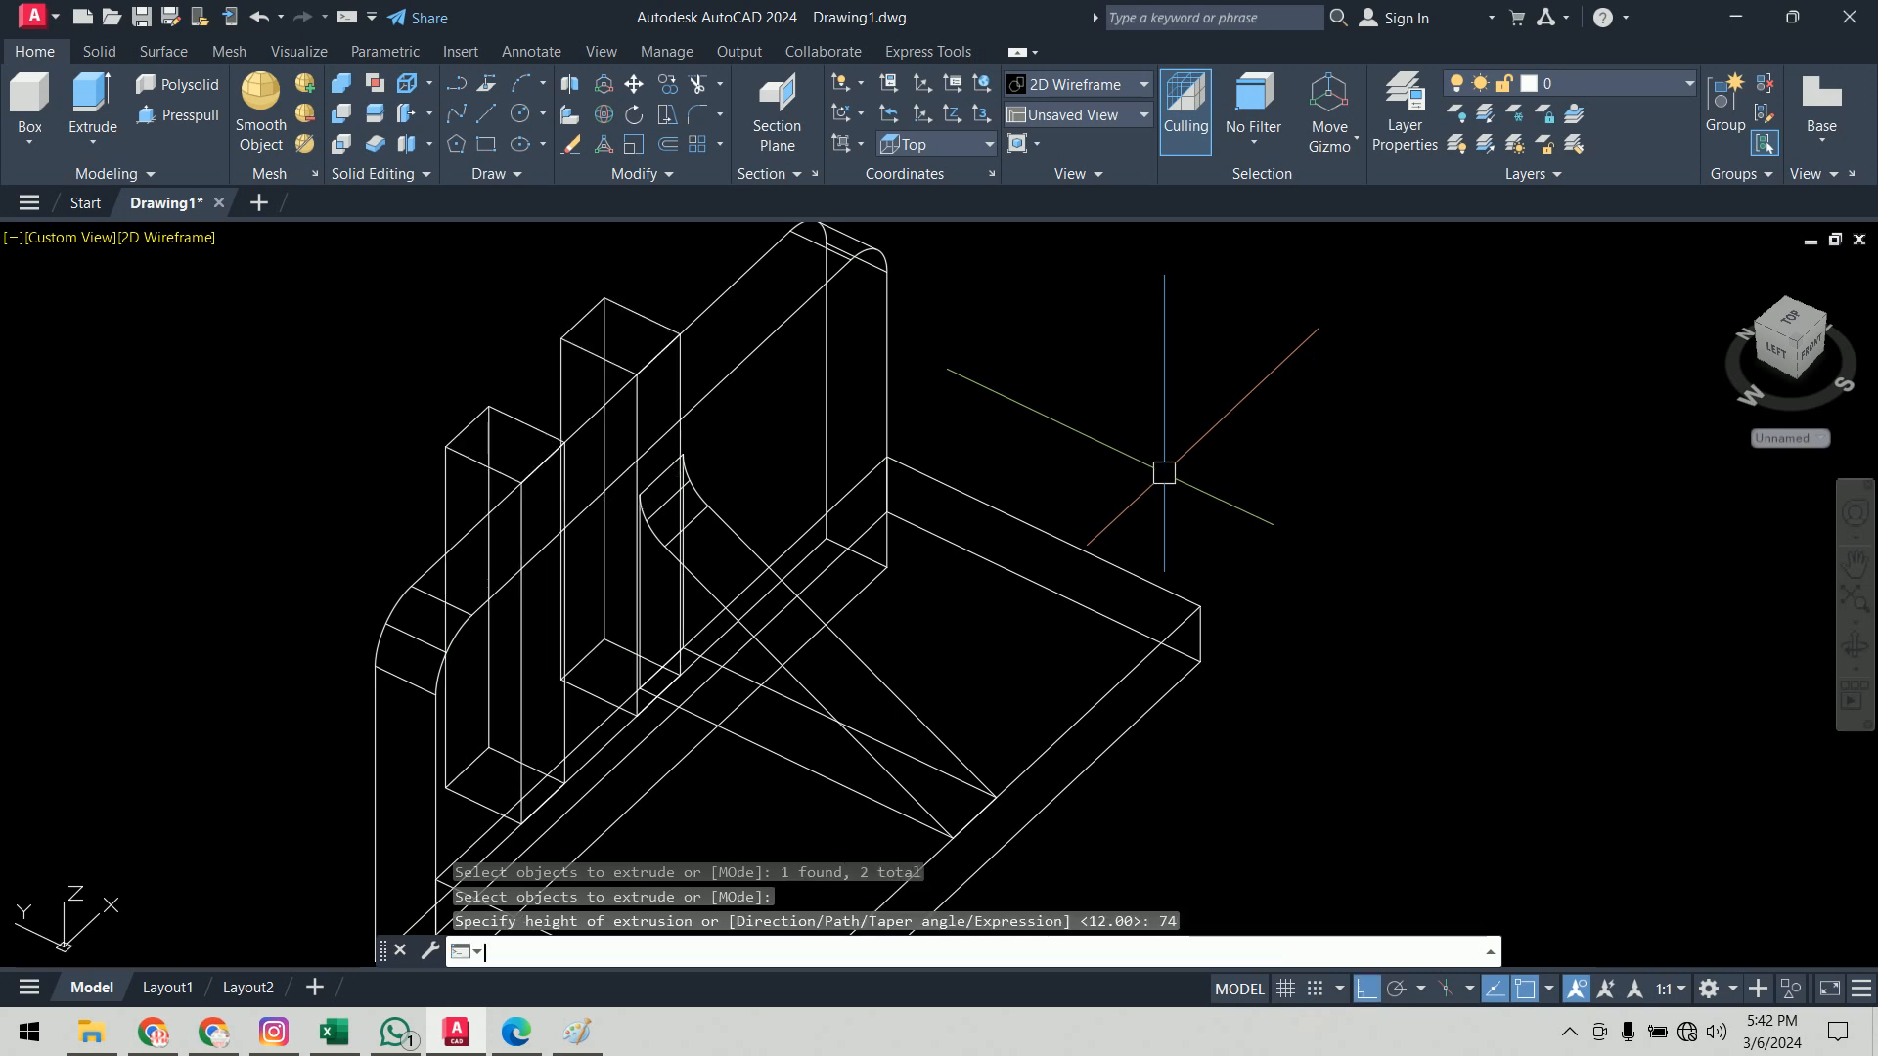
scroll(1355, 554, "down", 3)
middle_click_drag(1165, 617, 1187, 685, "shift")
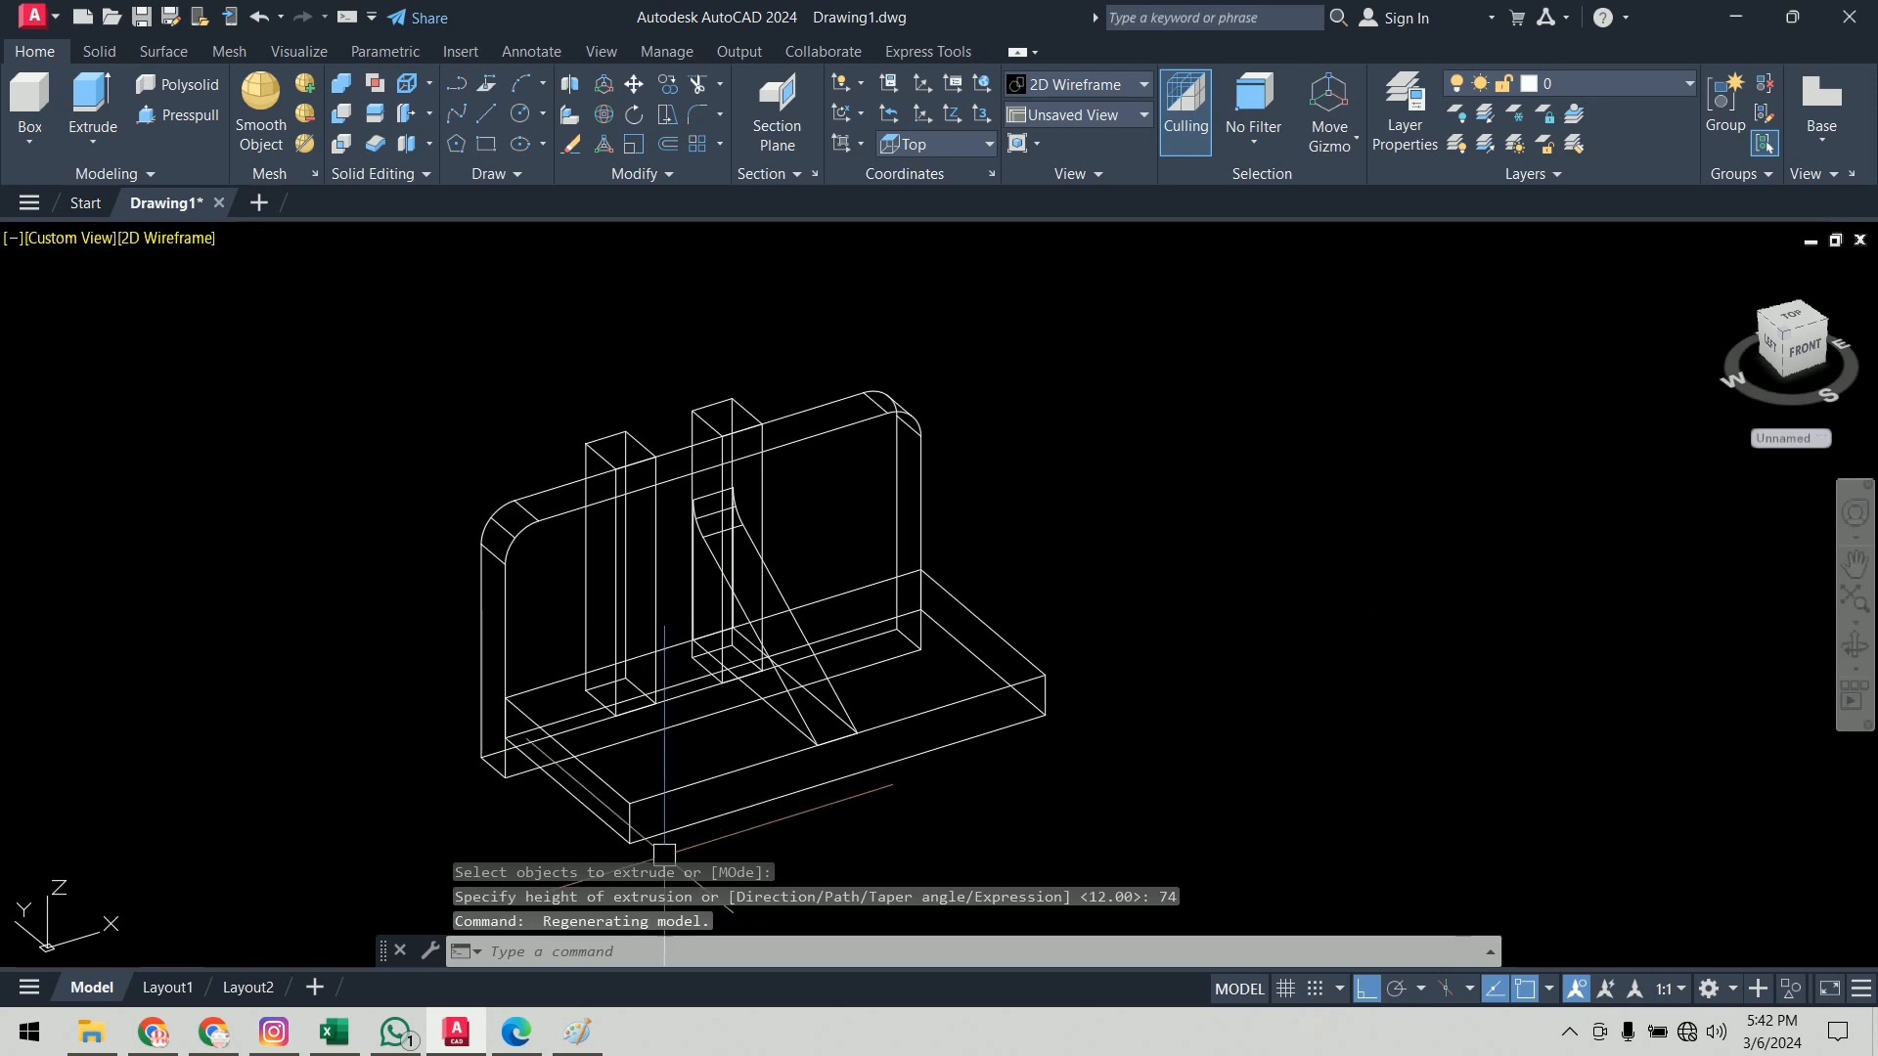
Step: Switch to Paint, circle the plate's two Ø12 holes and trace a rear block's joint with the plate in red
left_click(517, 1033)
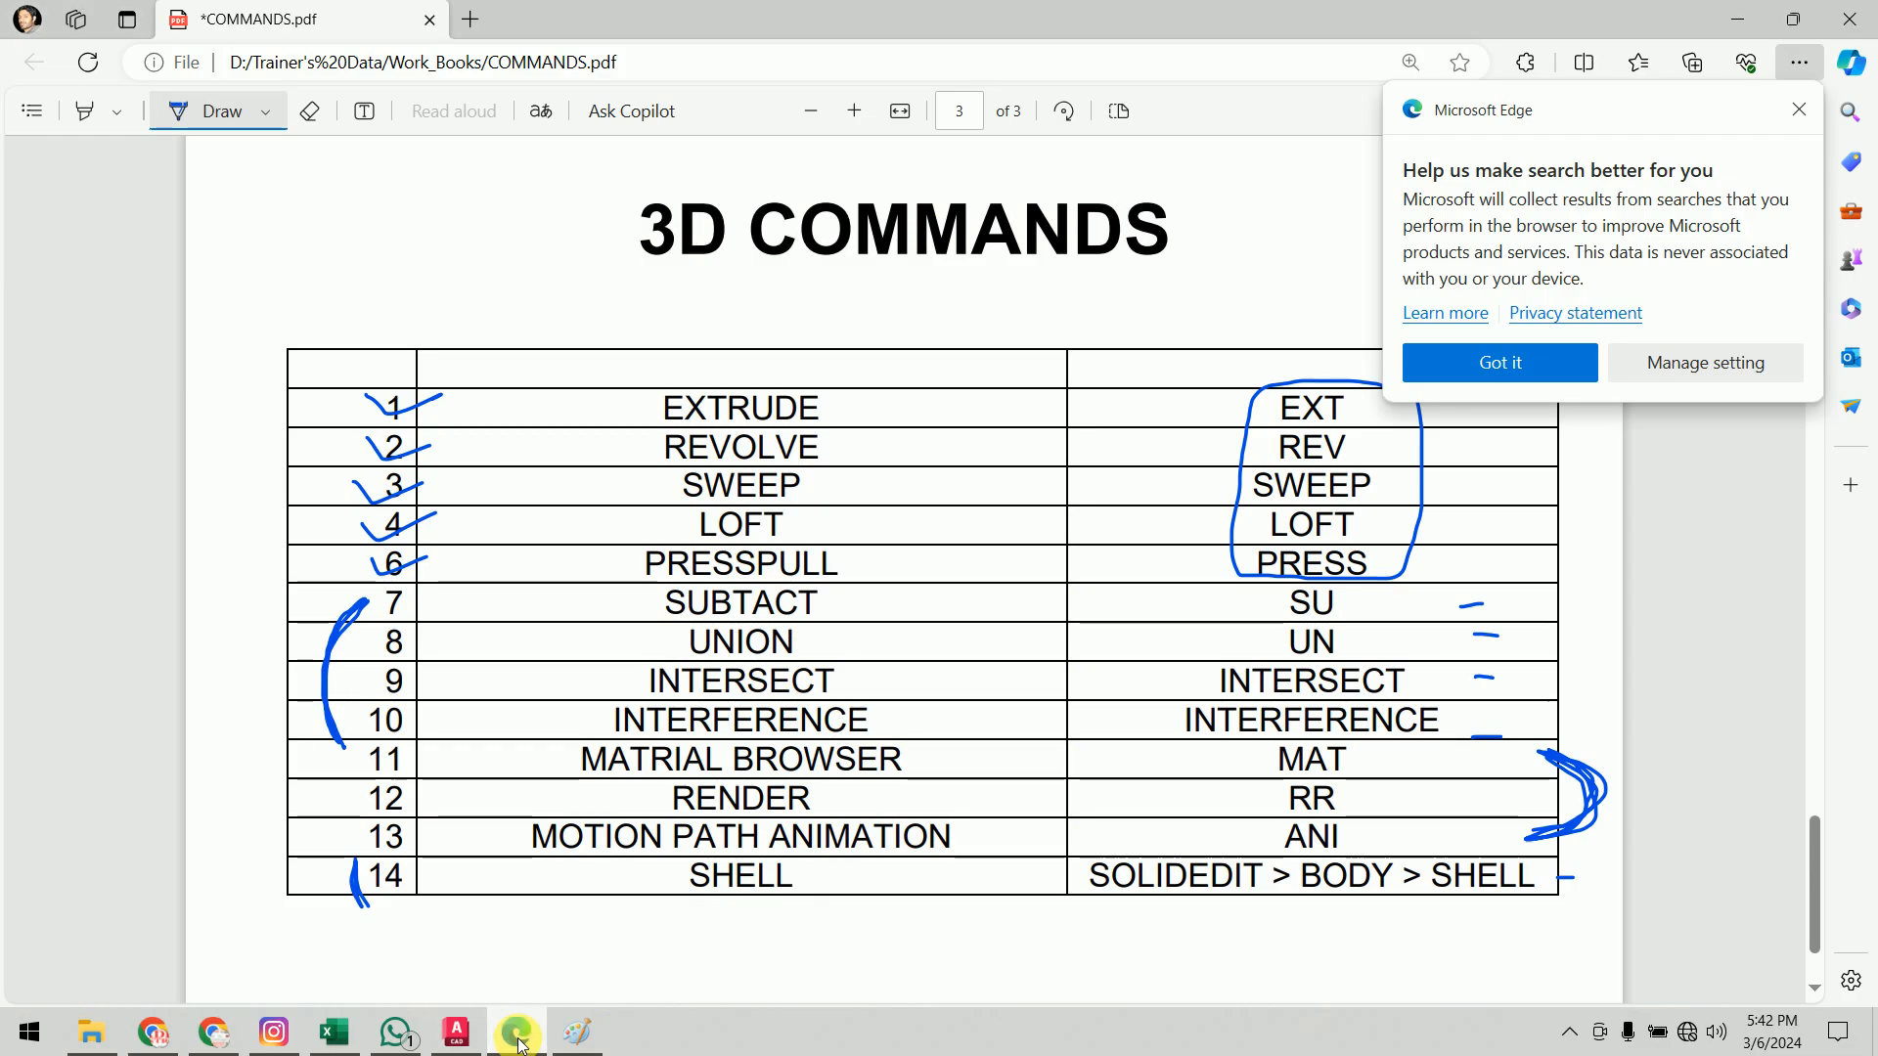
left_click(587, 1035)
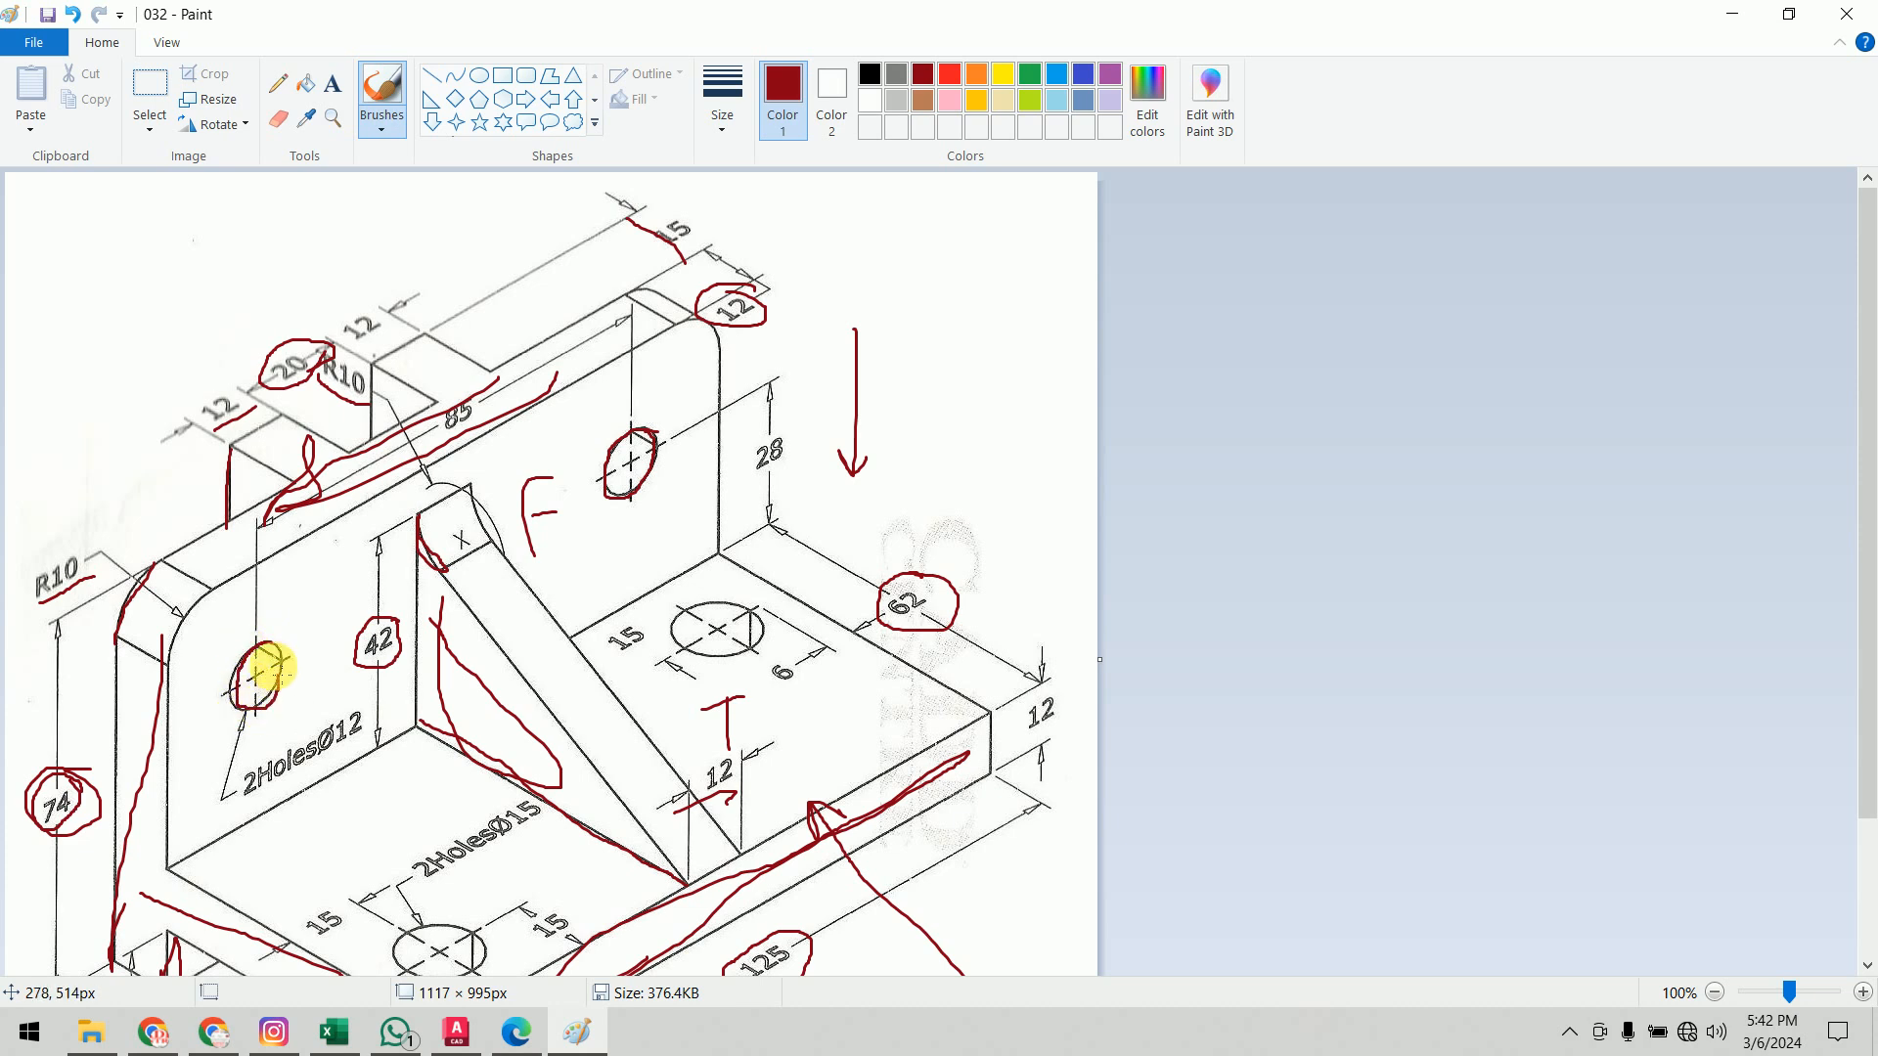
scroll(479, 812, "down", 3)
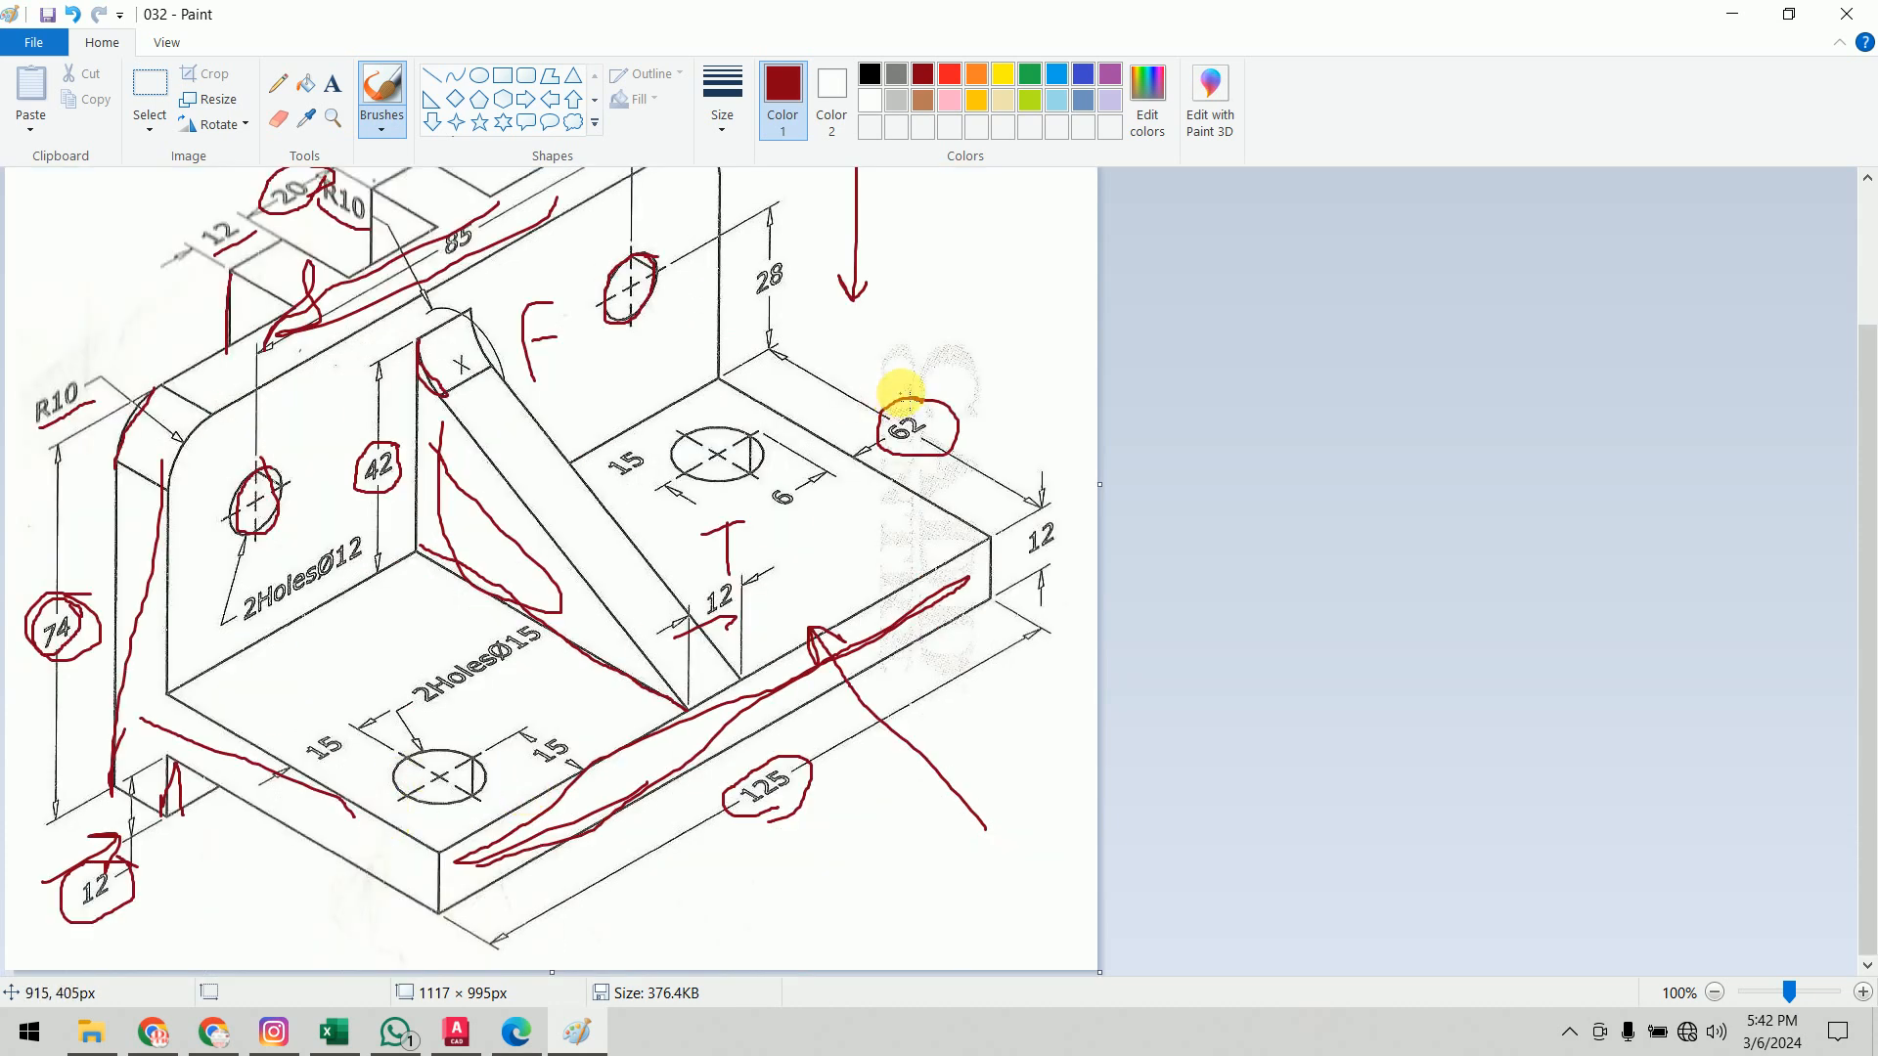
scroll(917, 472, "up", 3)
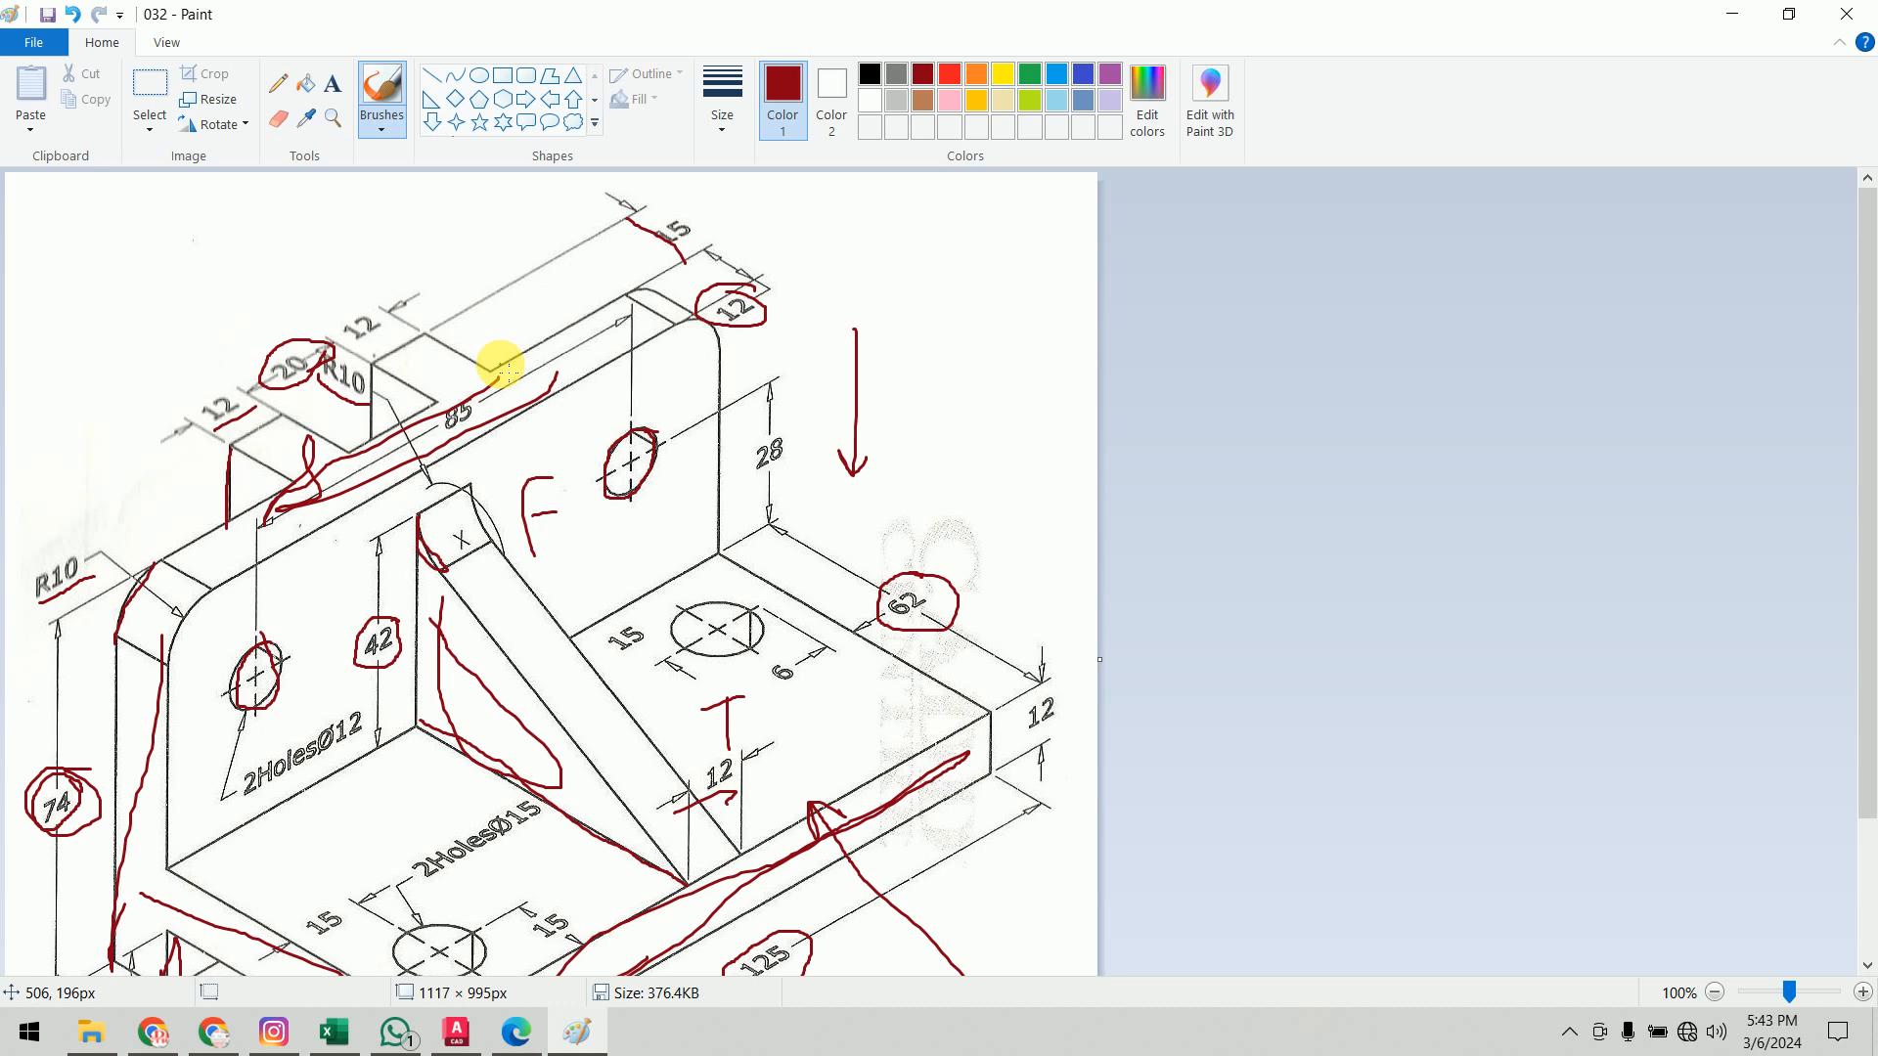
left_click(950, 78)
left_click_drag(445, 396, 474, 385)
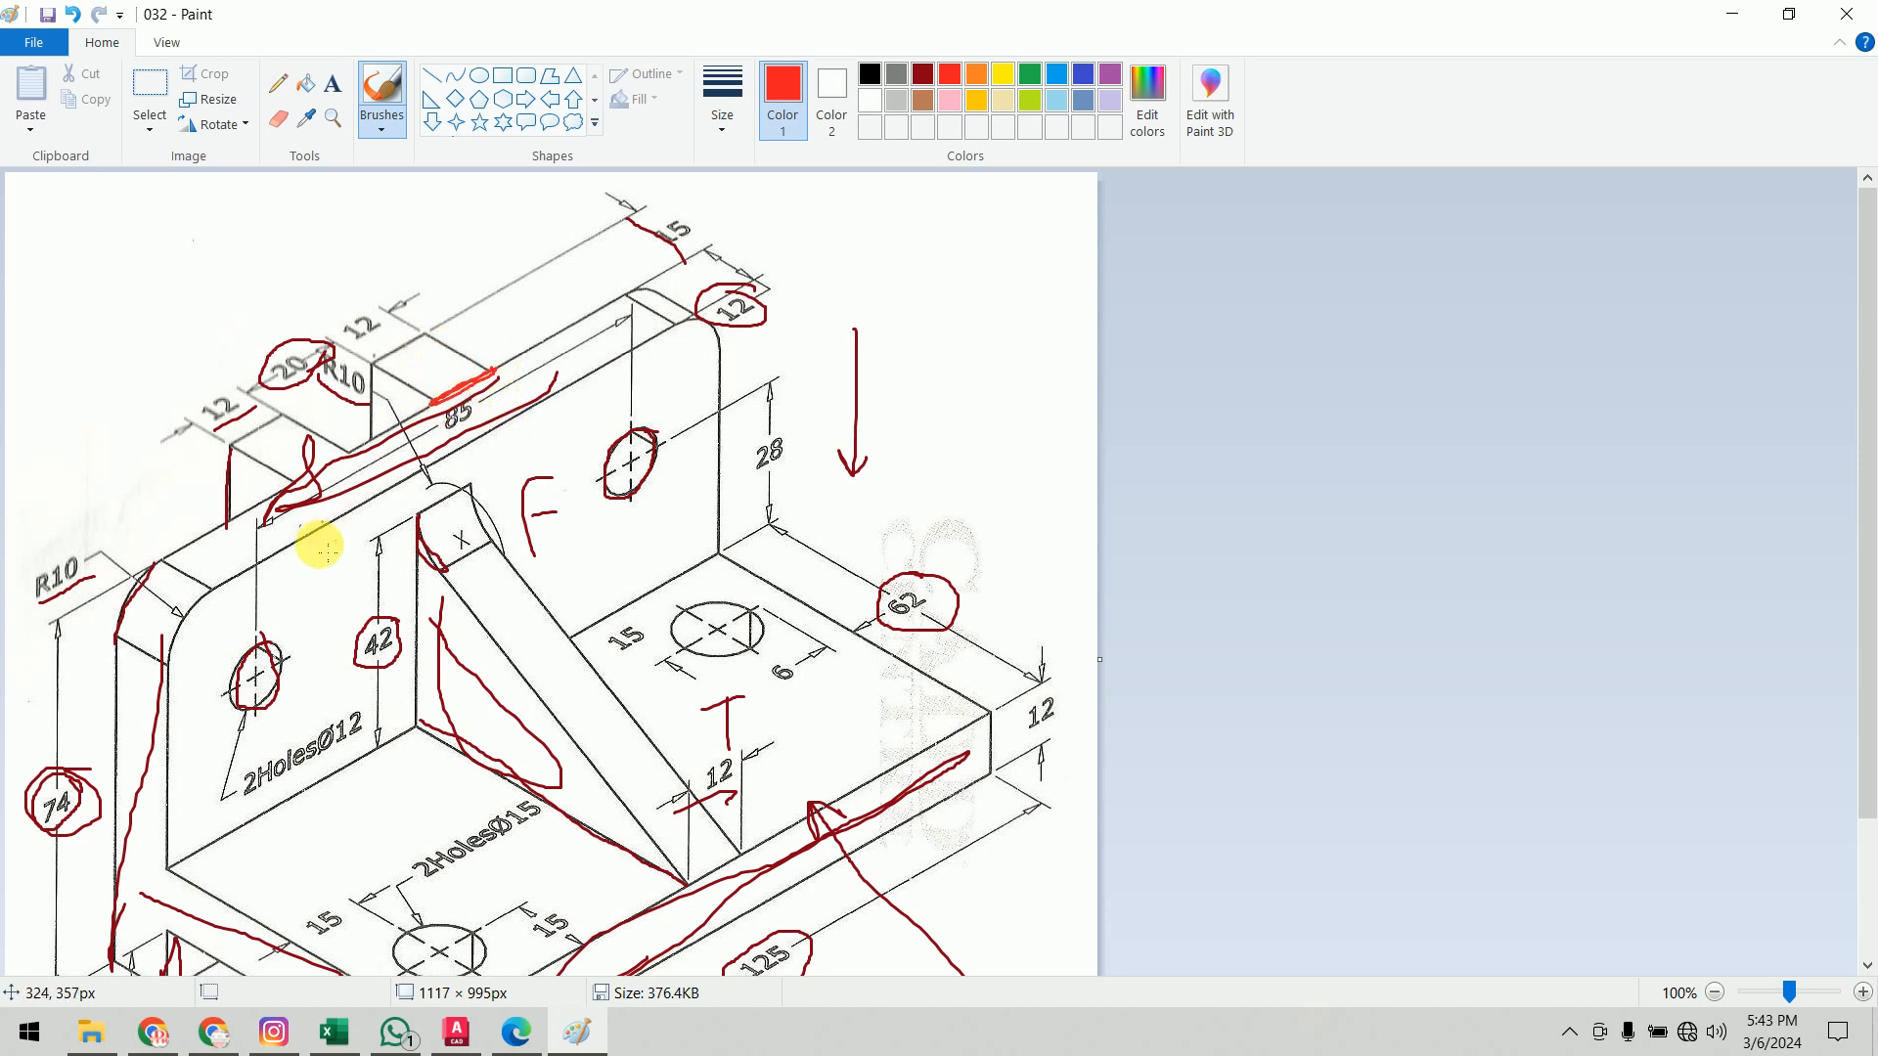
Step: Switch to the commands PDF in Edge, tick and box UNION in the 3D commands table, and dismiss the search notice
left_click(456, 1032)
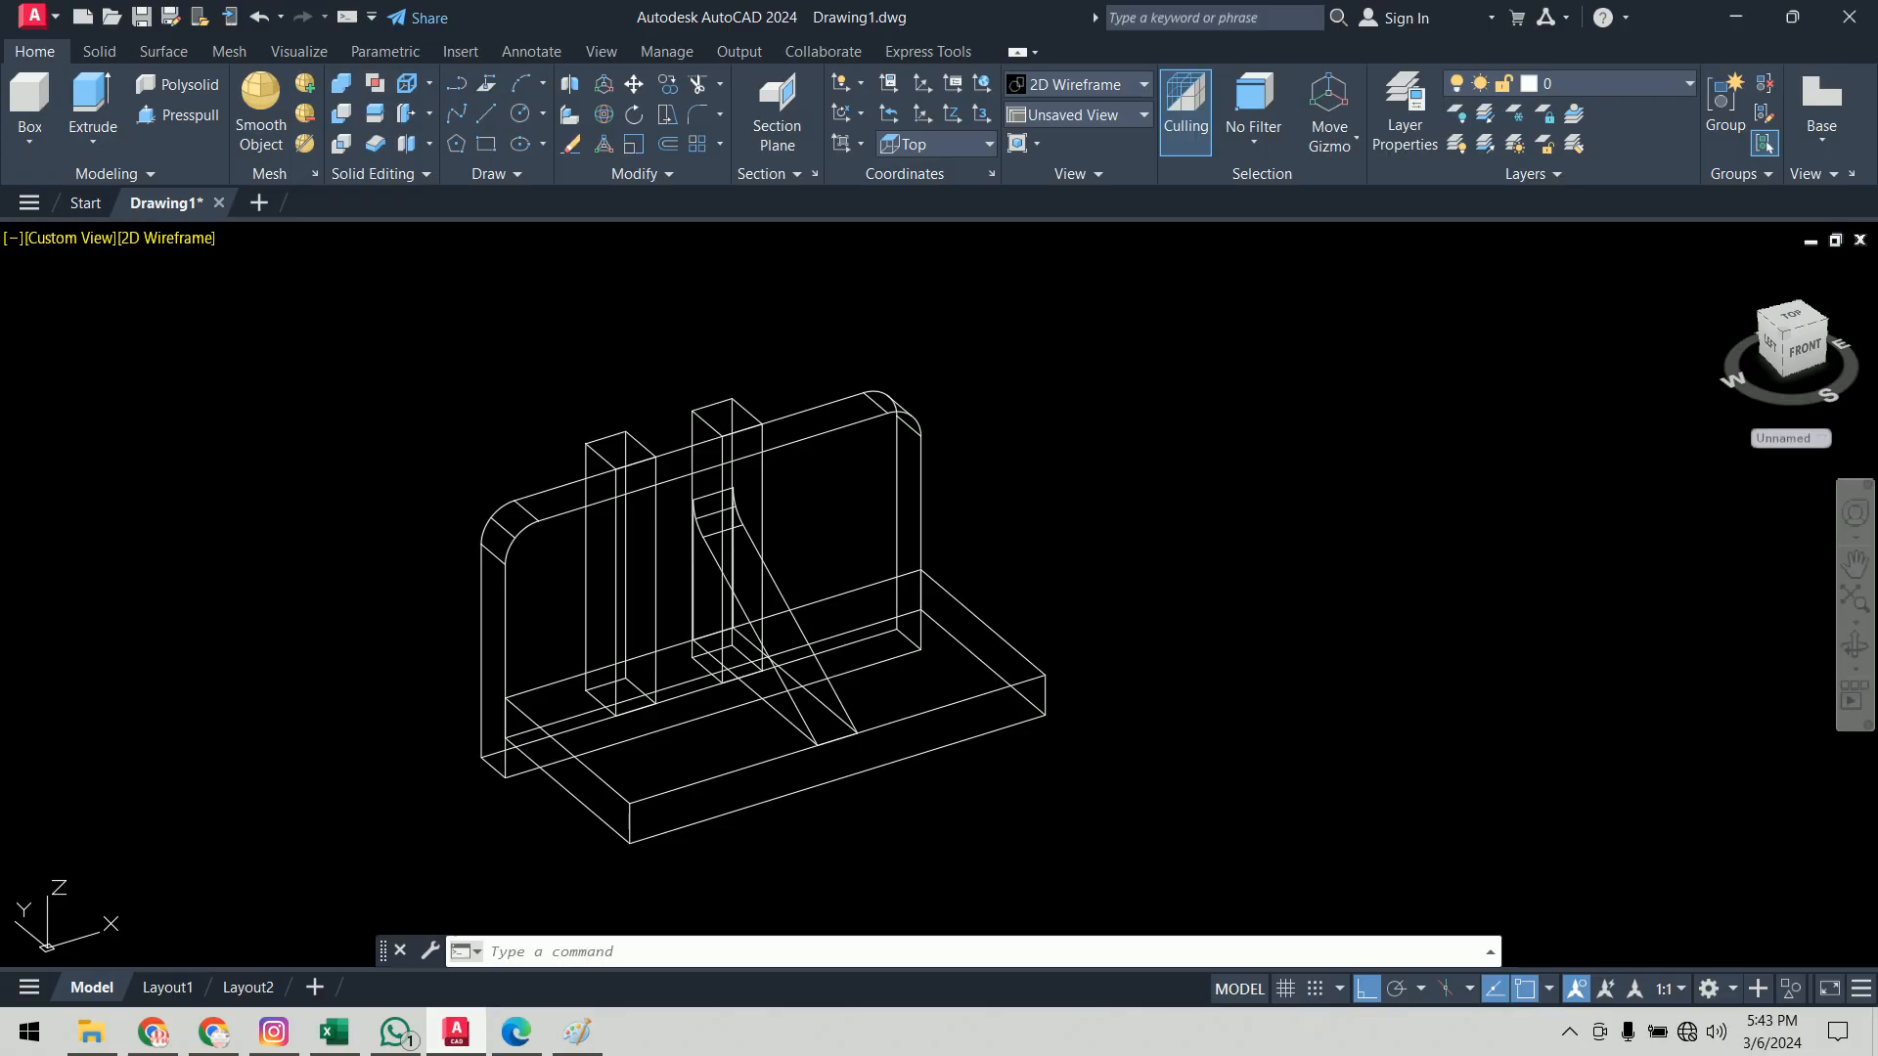
middle_click_drag(1085, 423, 1109, 429, "shift")
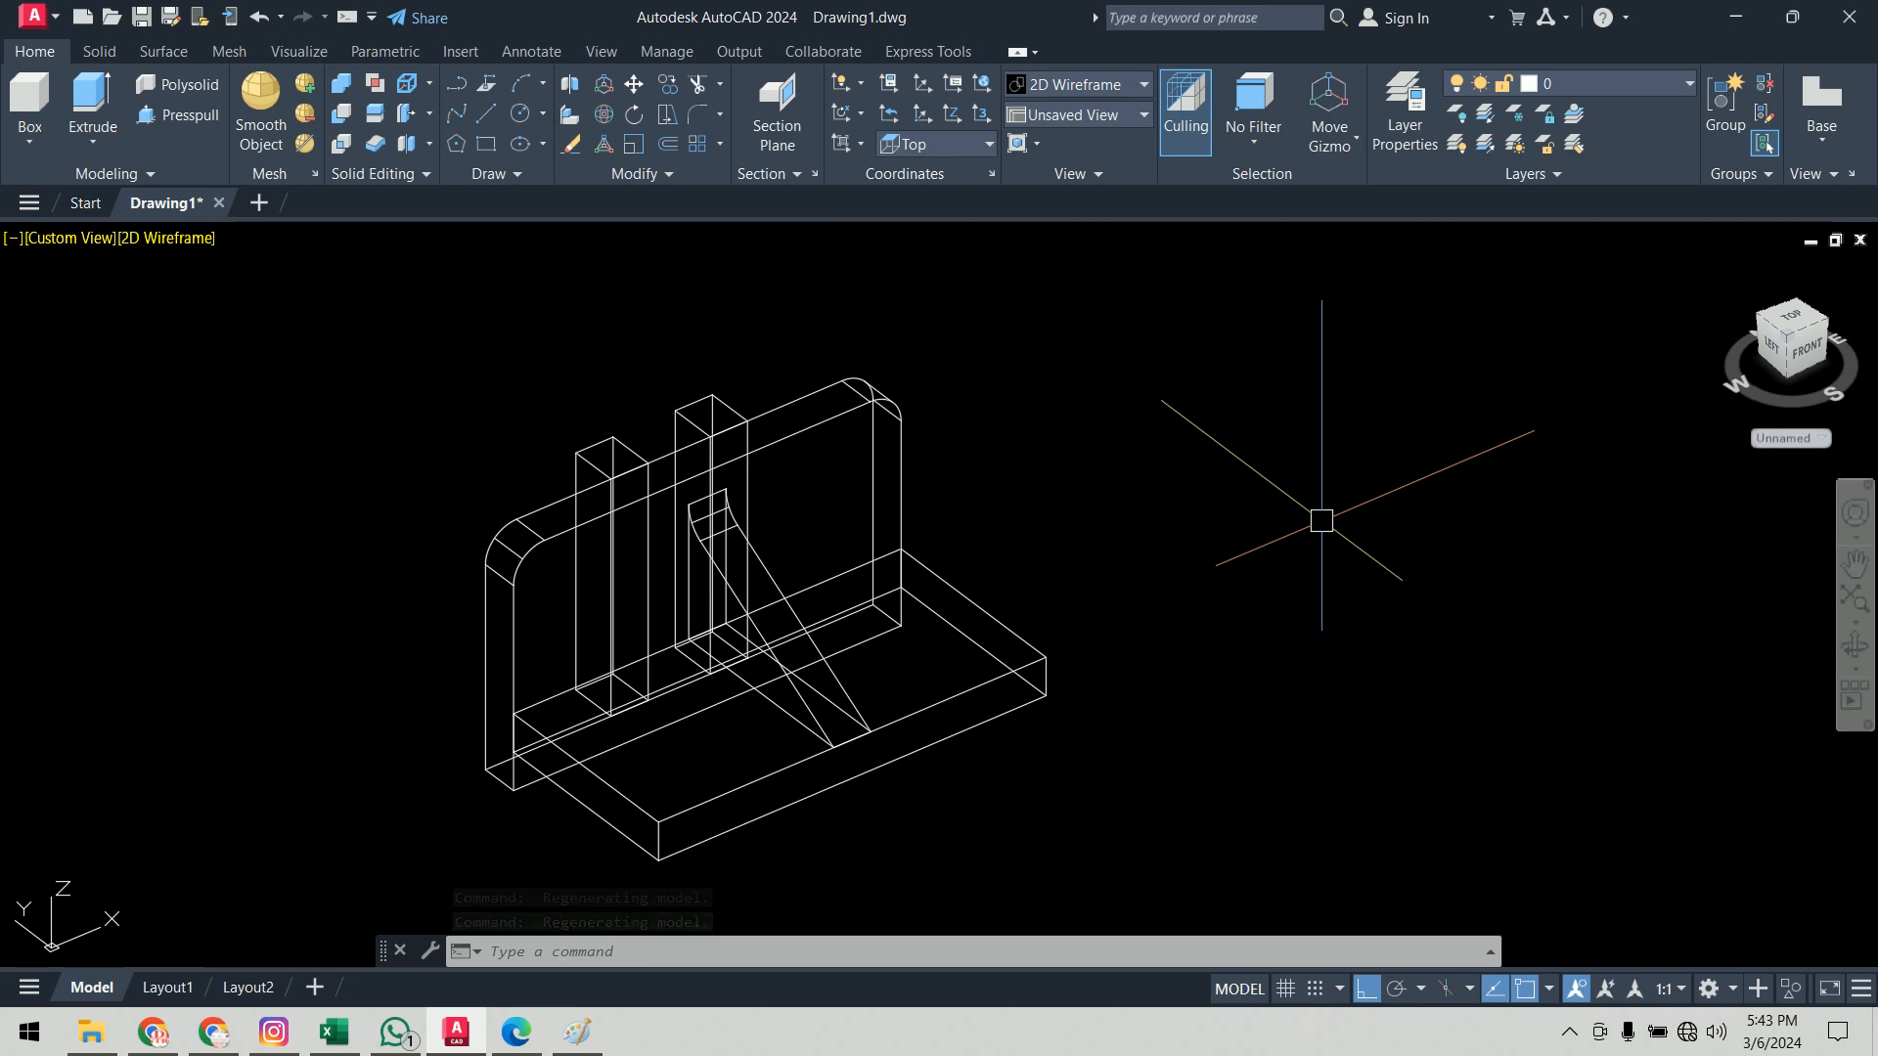
left_click(516, 1032)
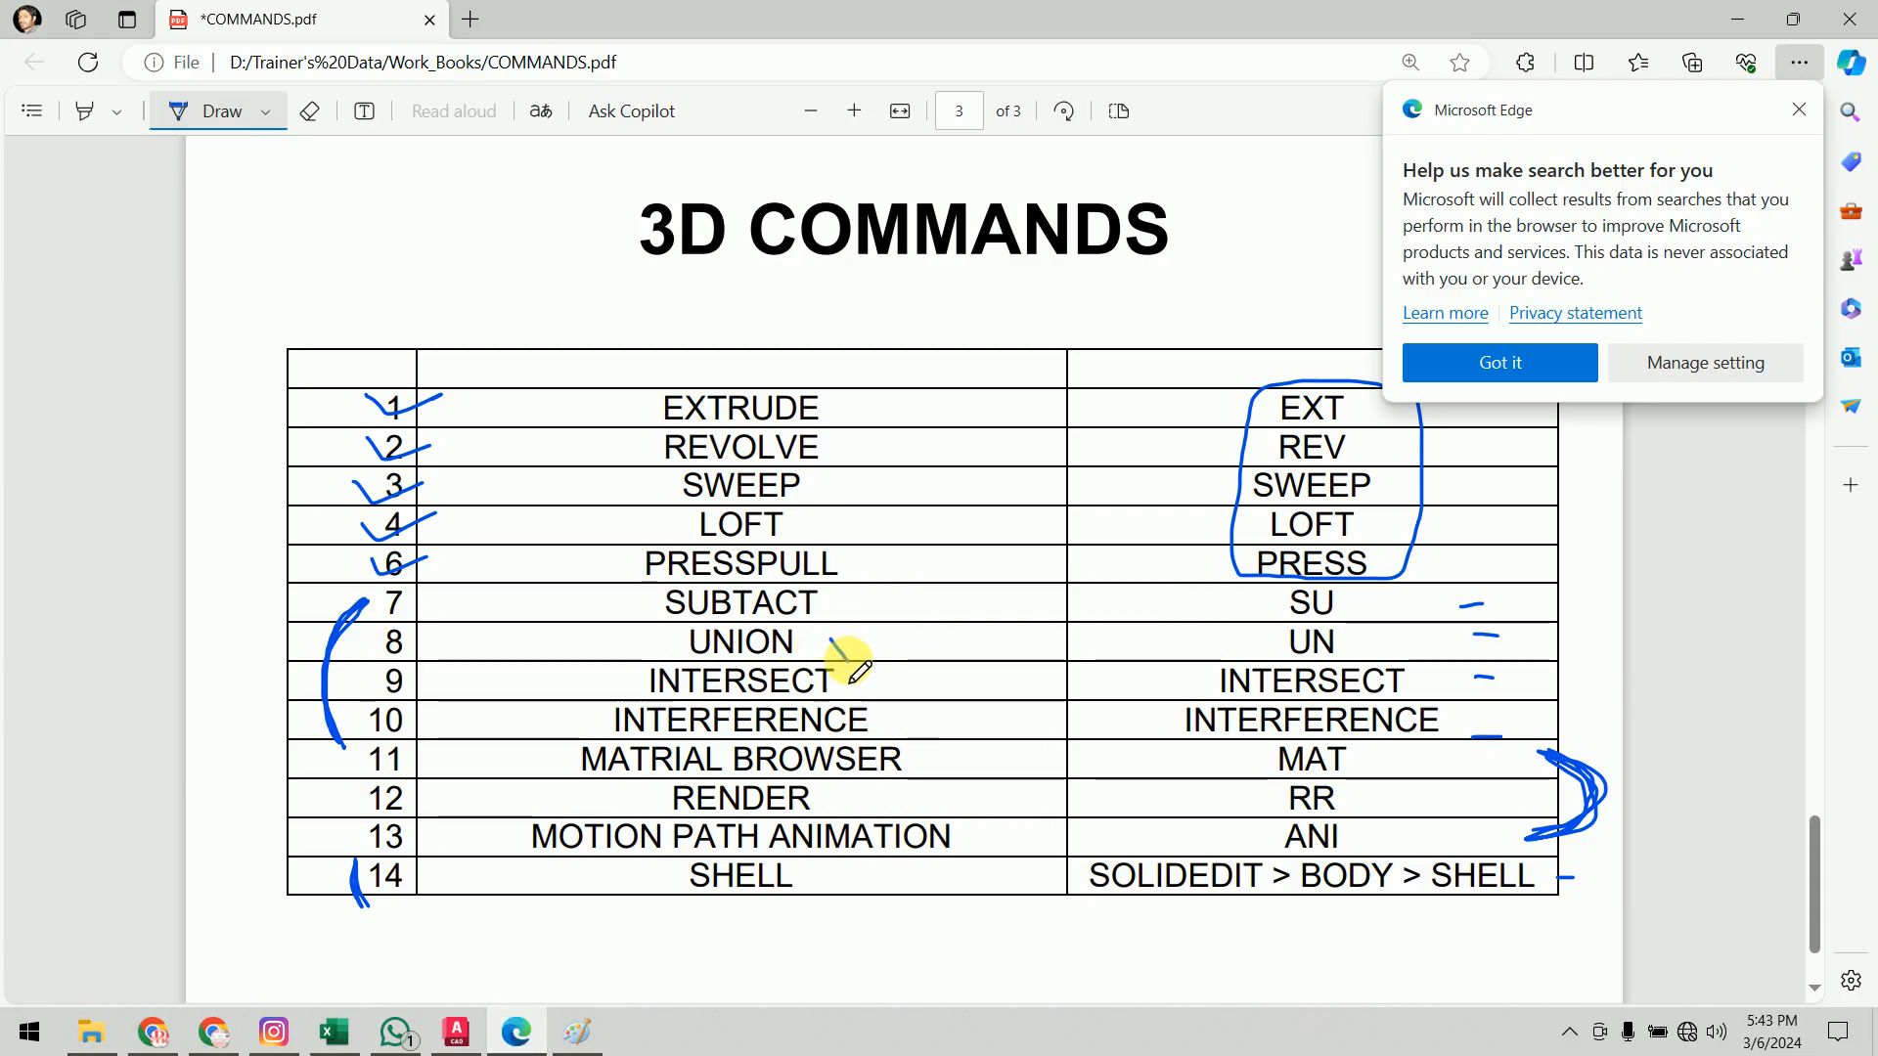
left_click_drag(847, 658, 910, 636)
mouse_move(669, 617)
left_mouse_down()
mouse_move(830, 649)
mouse_move(685, 658)
mouse_move(668, 618)
left_mouse_up()
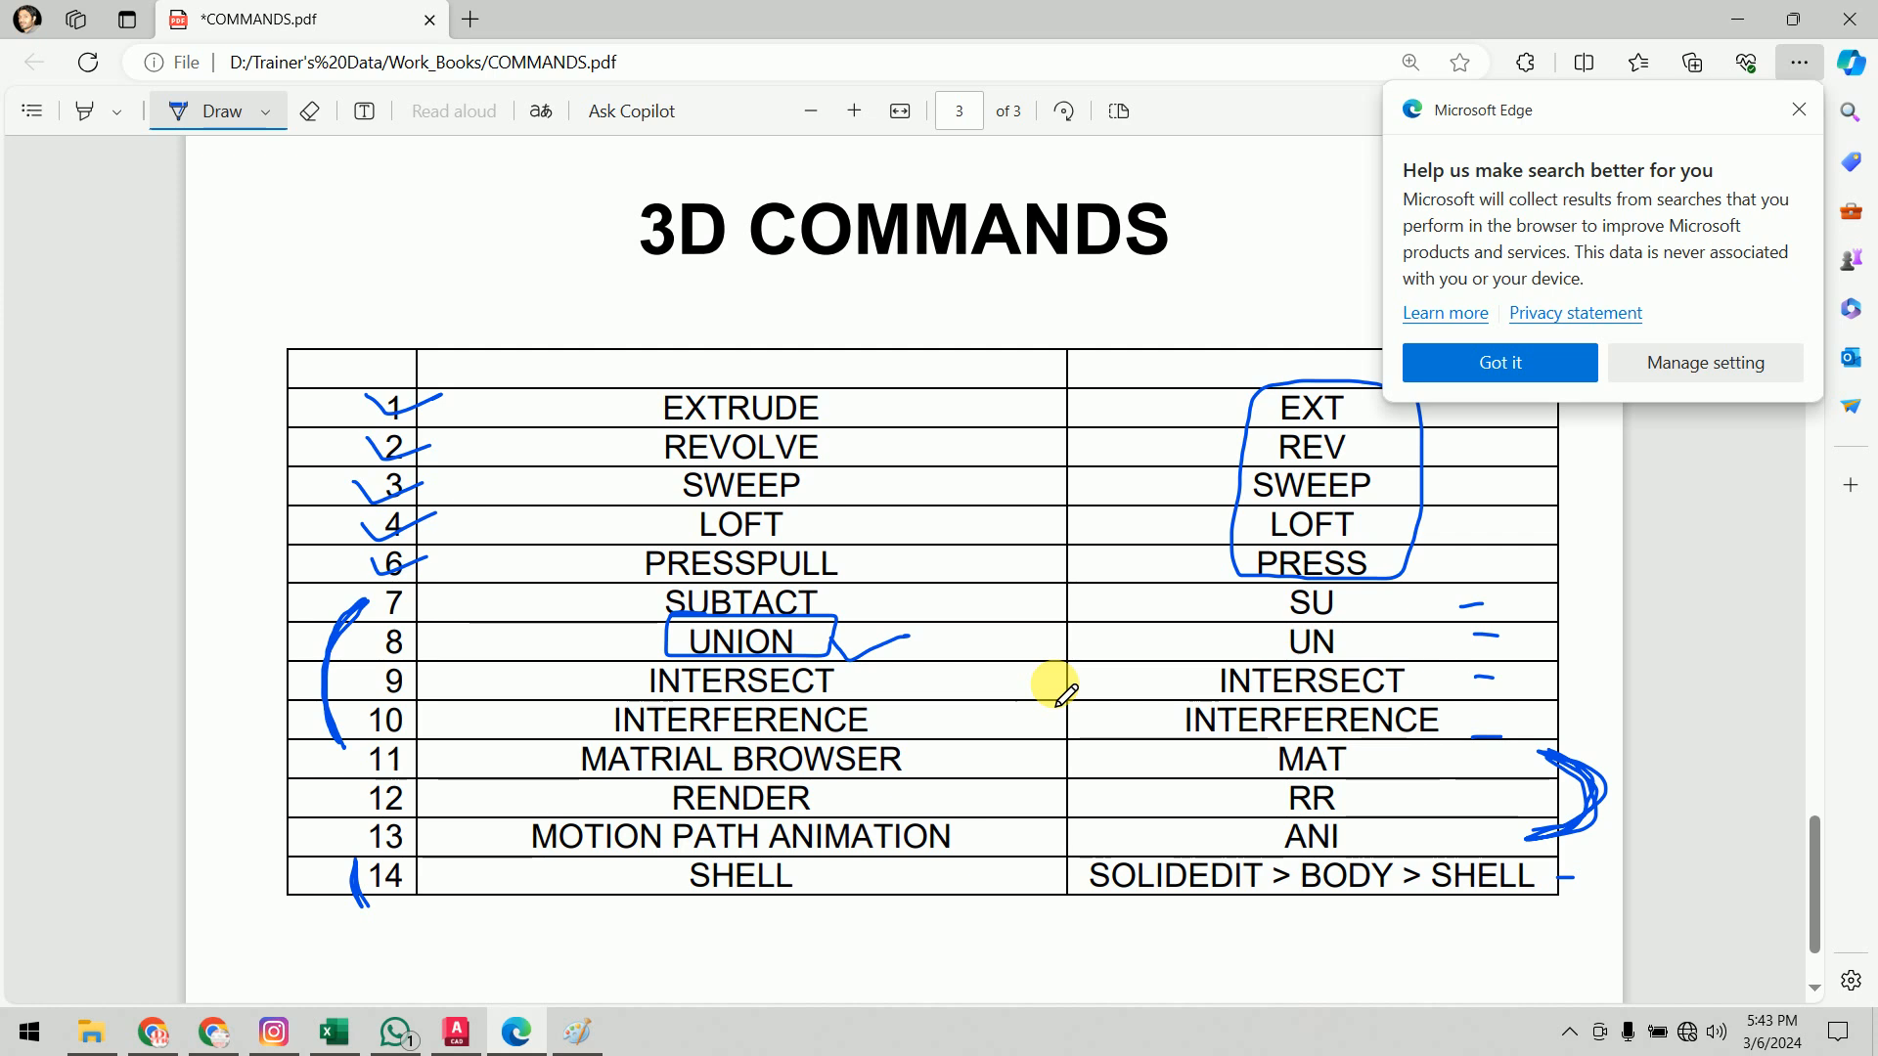
left_click(1516, 362)
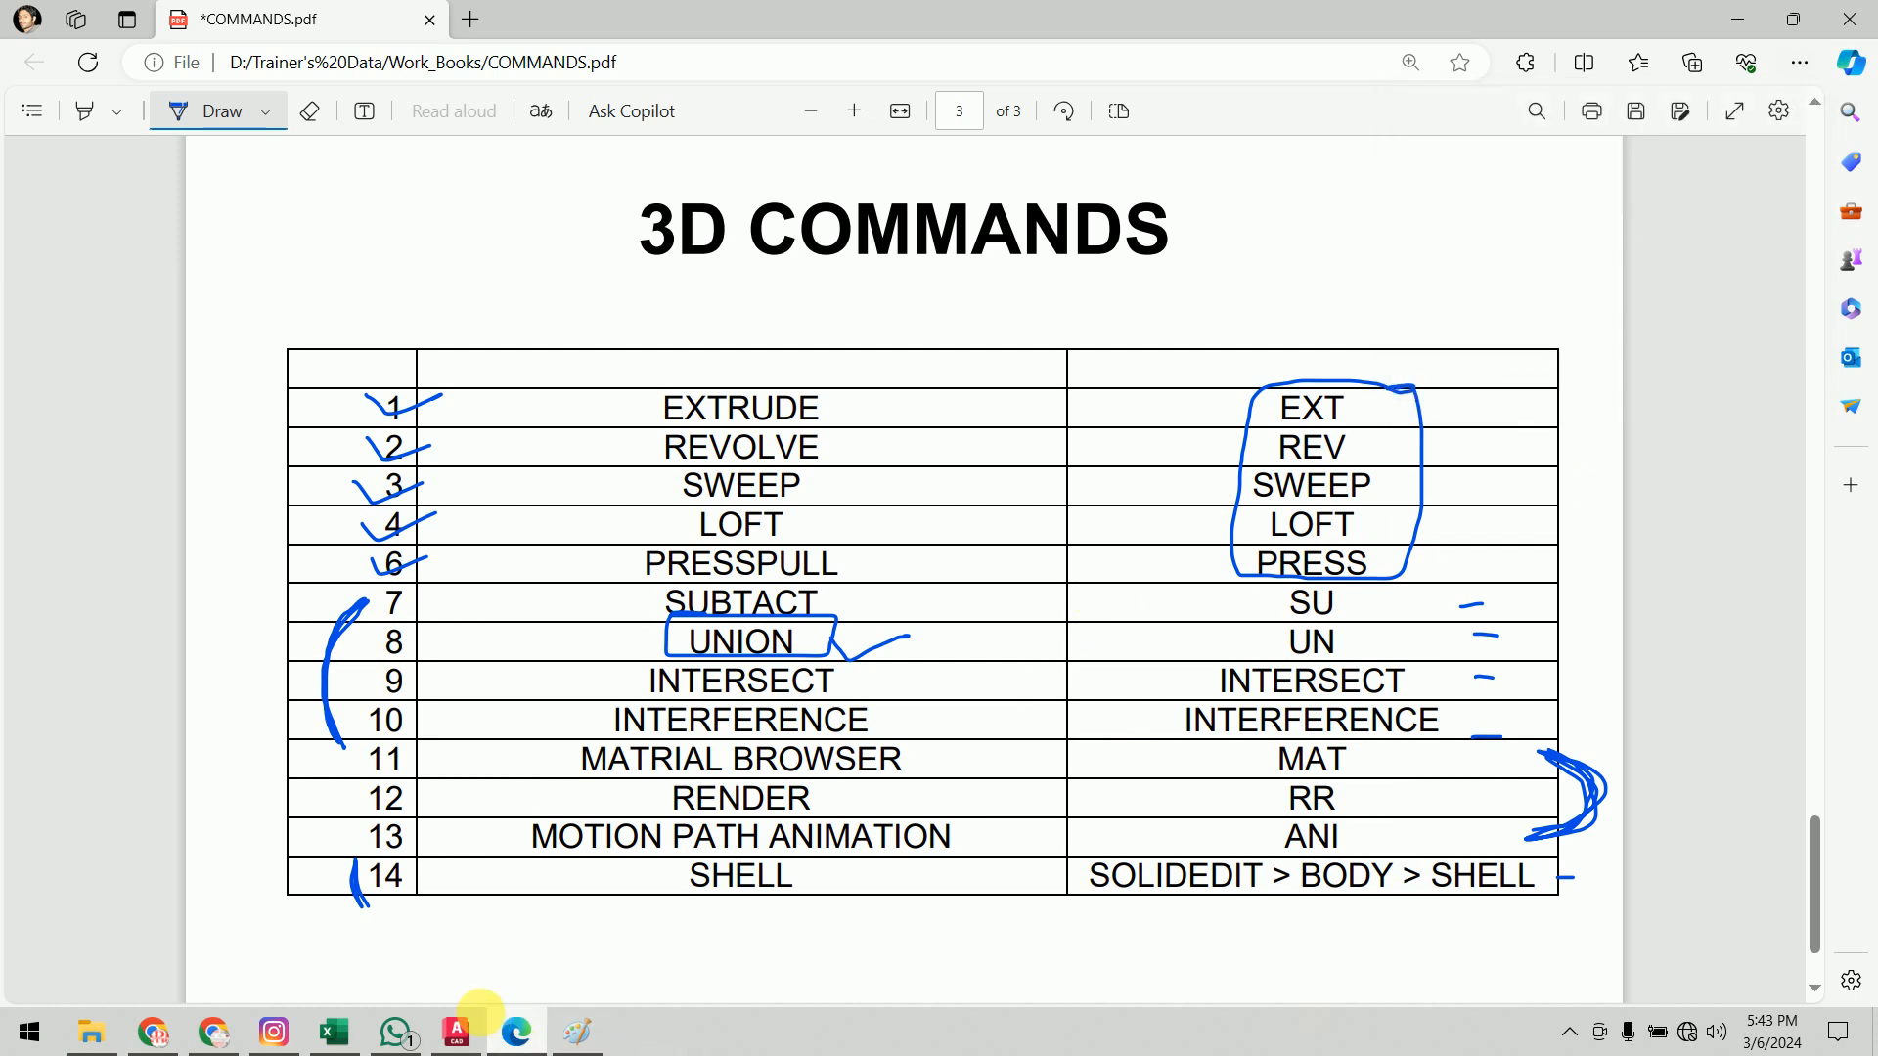
Step: Switch to AutoCAD and union the base, plate, rib and two rear blocks into one solid
left_click(456, 1032)
type("u")
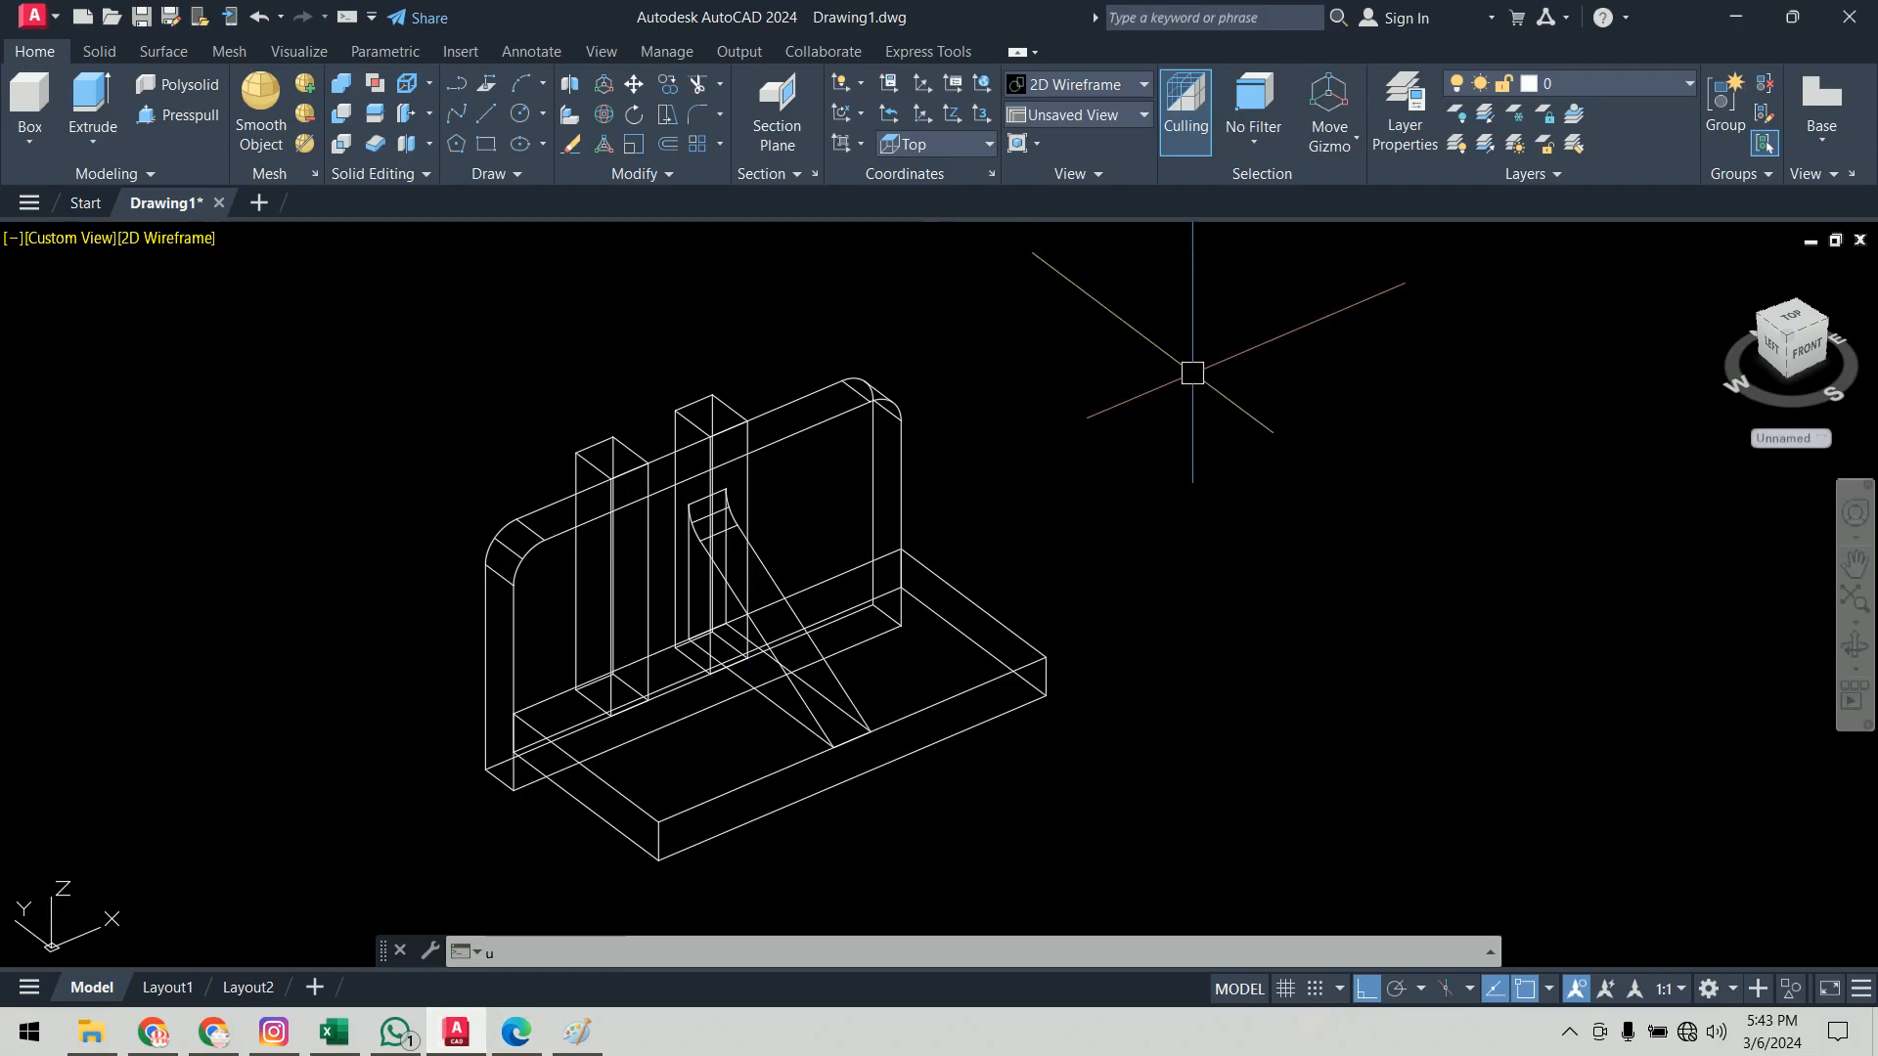
type("ni")
key("Return")
left_click(1218, 324)
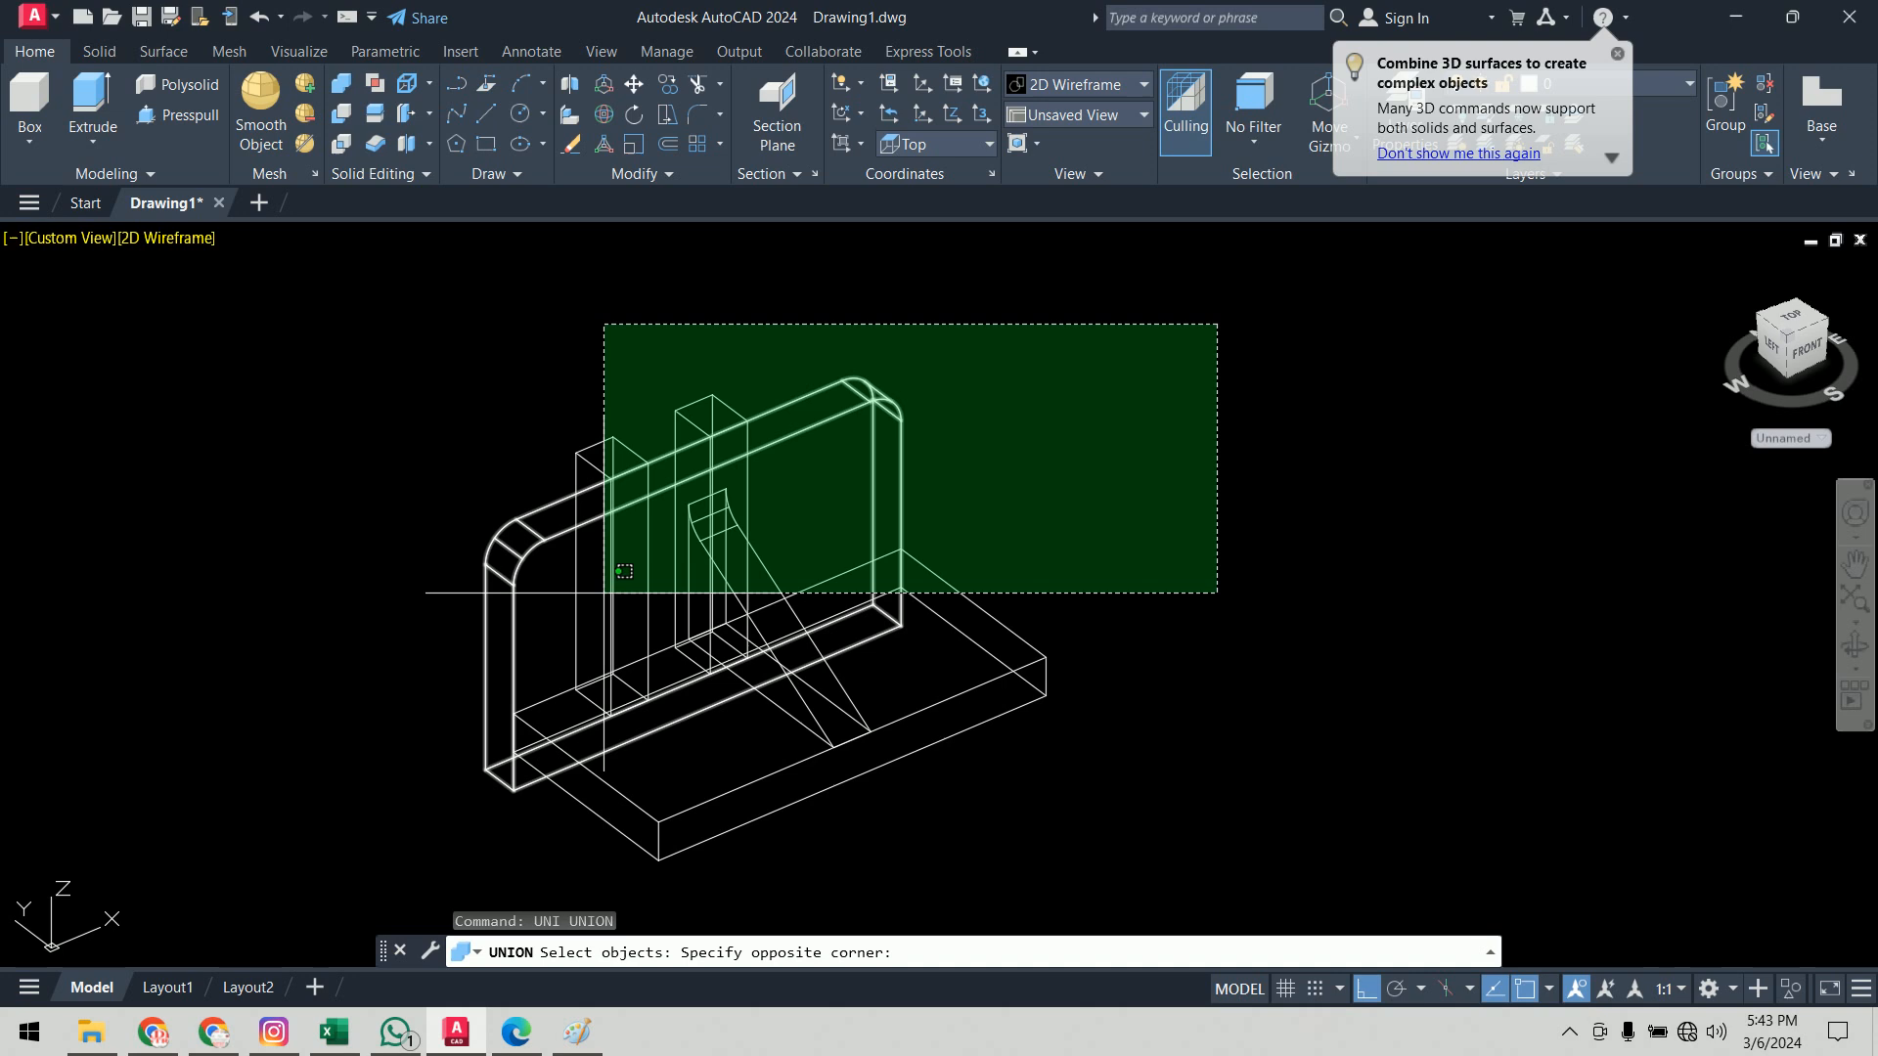
left_click(337, 784)
key("Return")
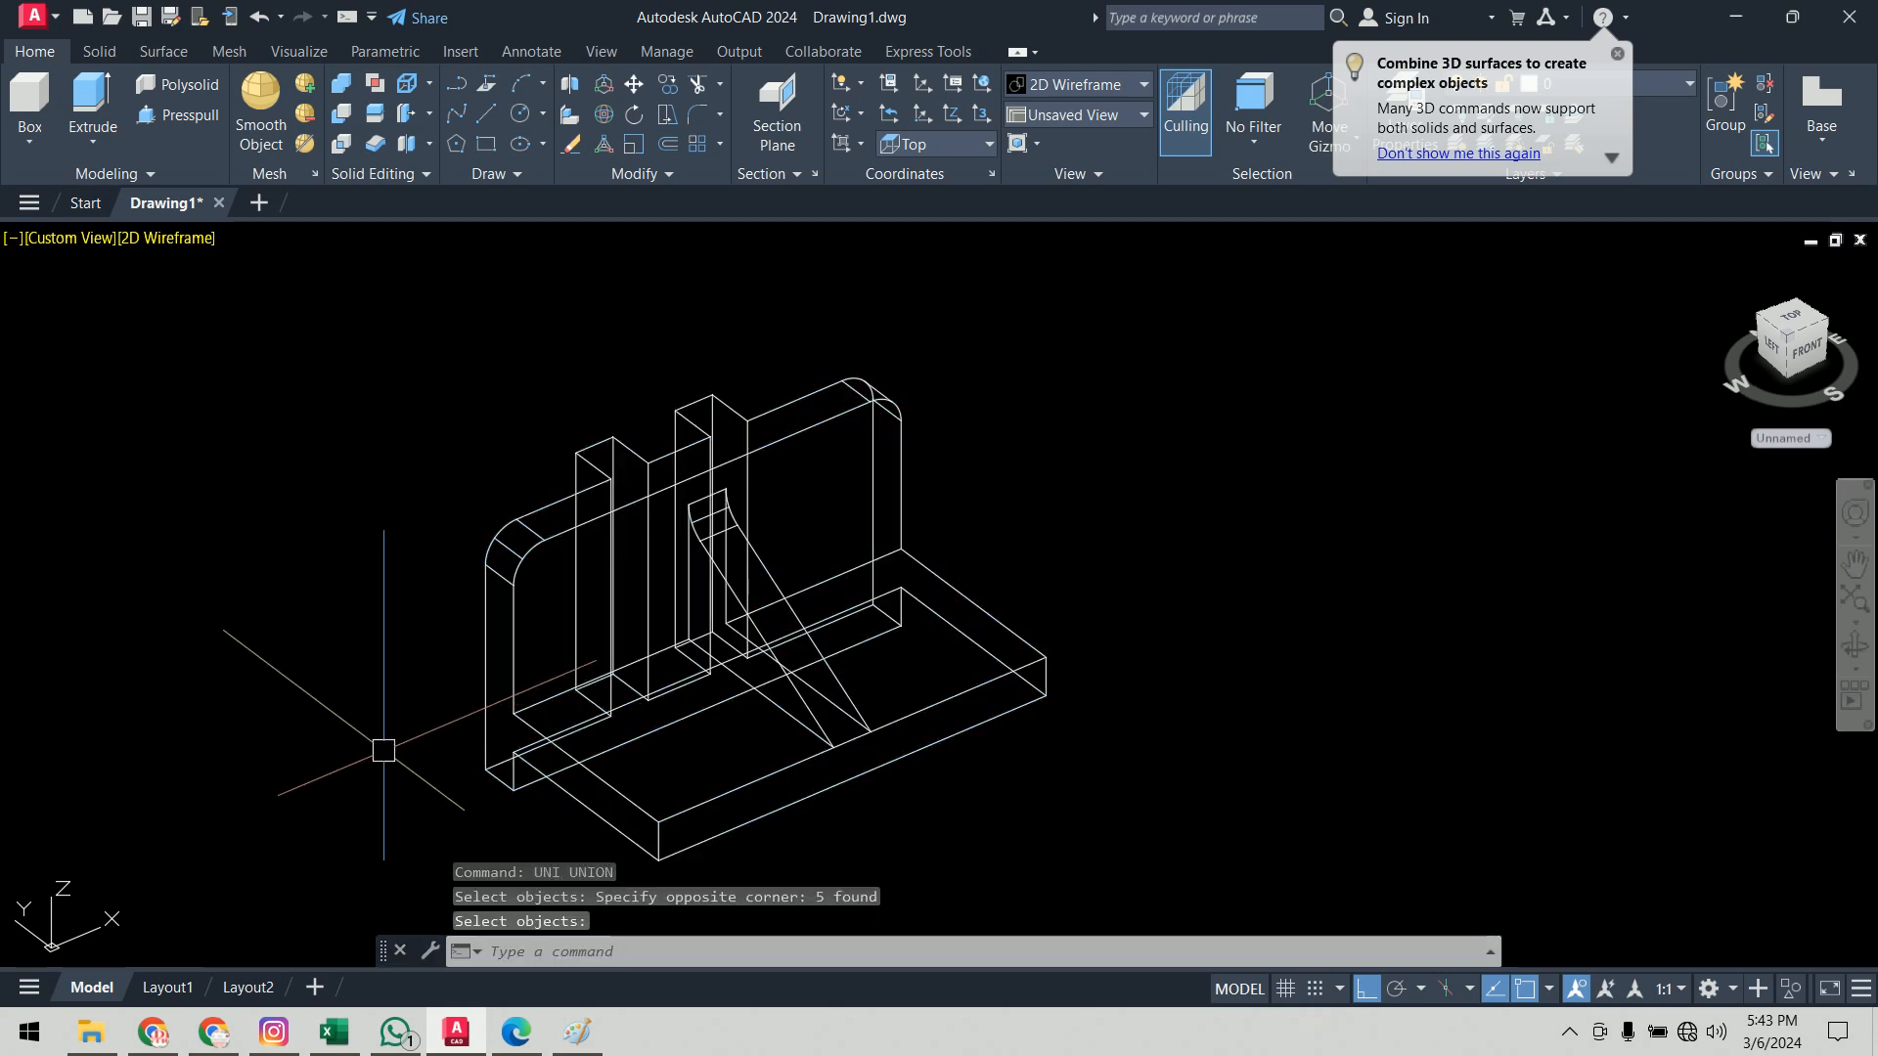
middle_click_drag(1329, 677, 1271, 704, "shift")
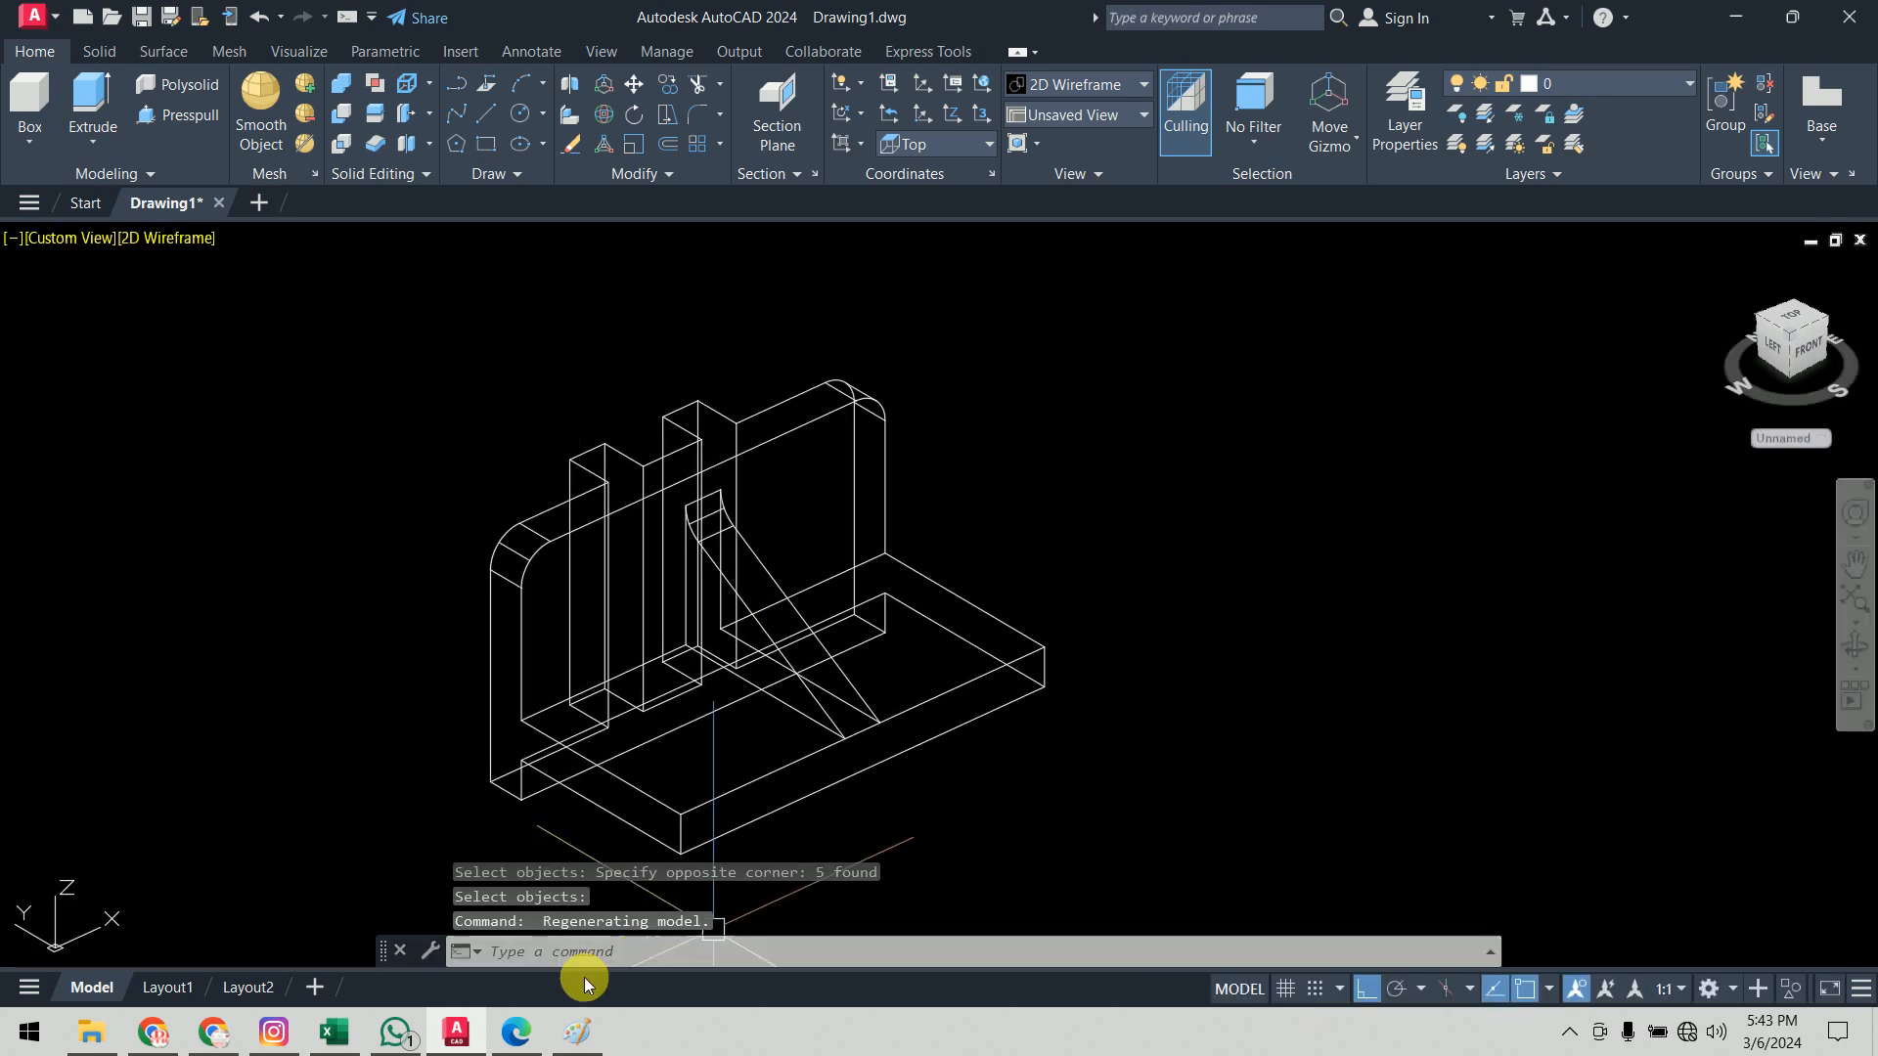
Step: Switch to the commands PDF in Edge and add a handwritten I after UN in the UNION row
left_click(528, 1037)
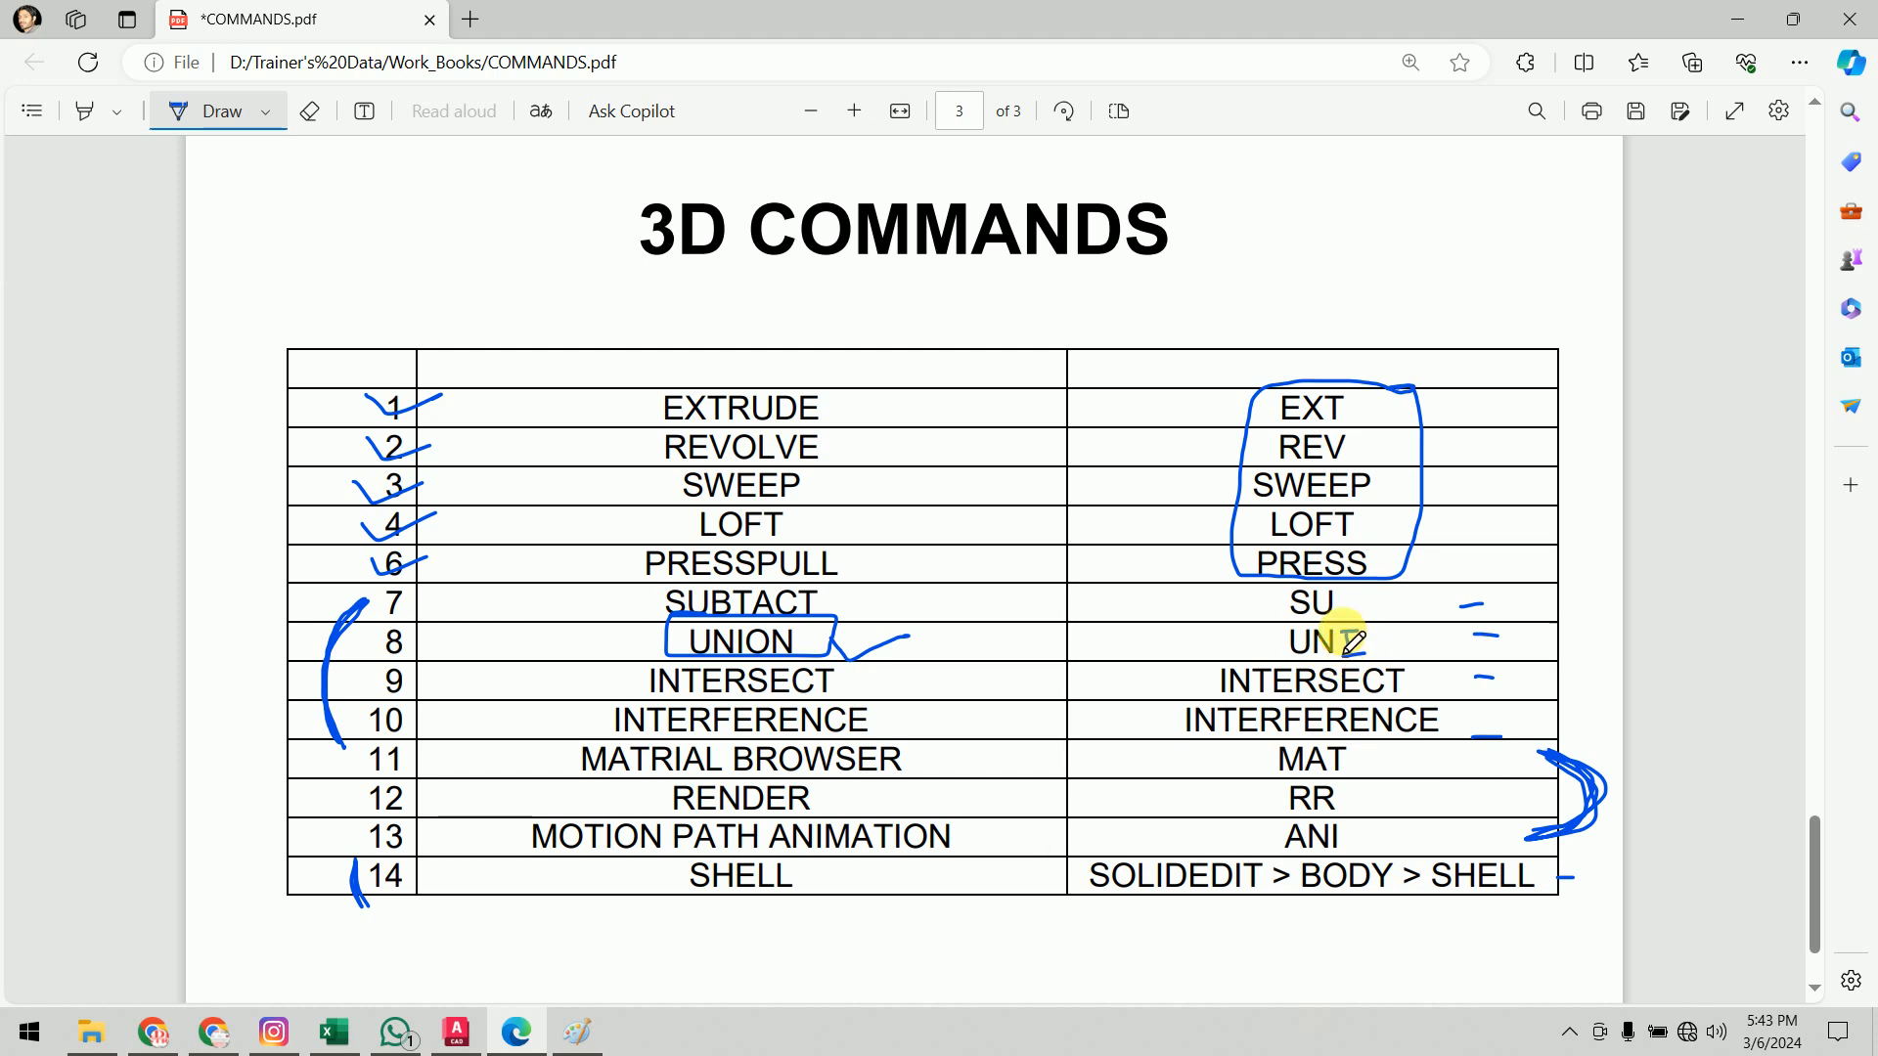
left_click_drag(1353, 632, 1353, 653)
left_click_drag(1344, 631, 1362, 631)
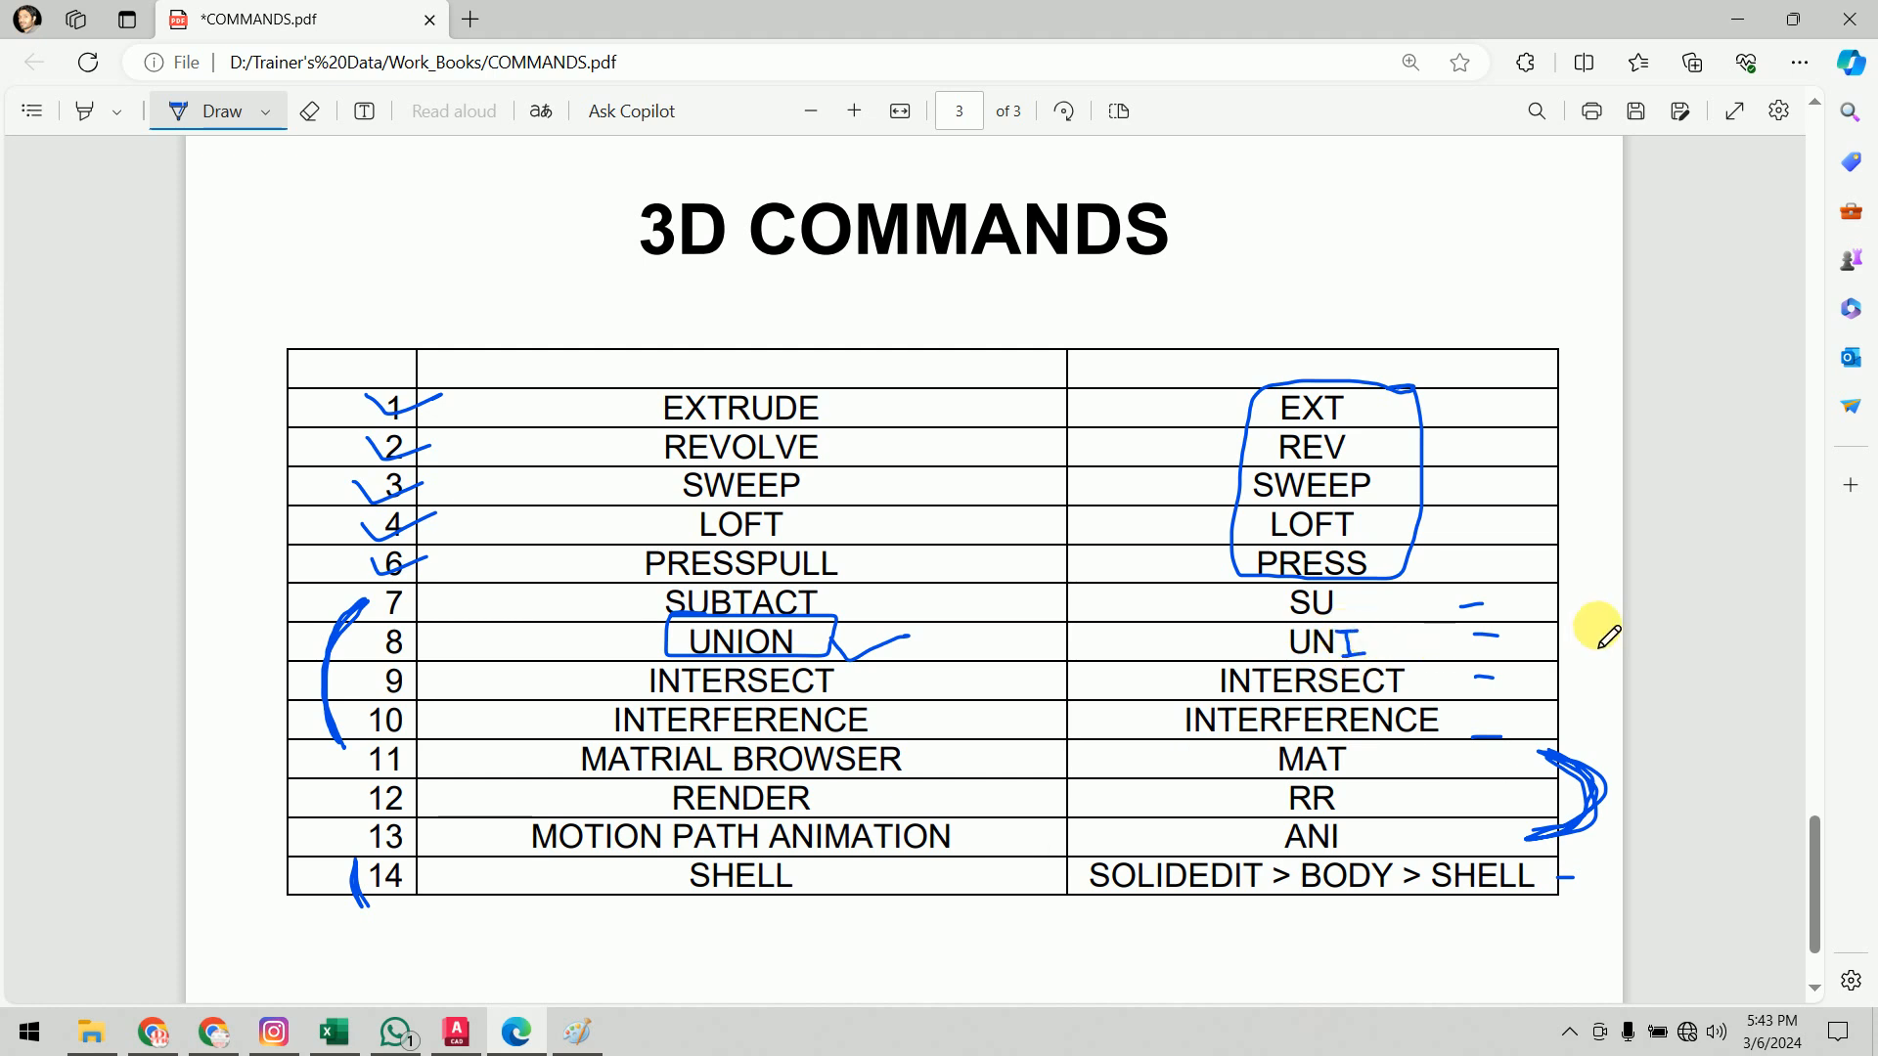
left_click(516, 1039)
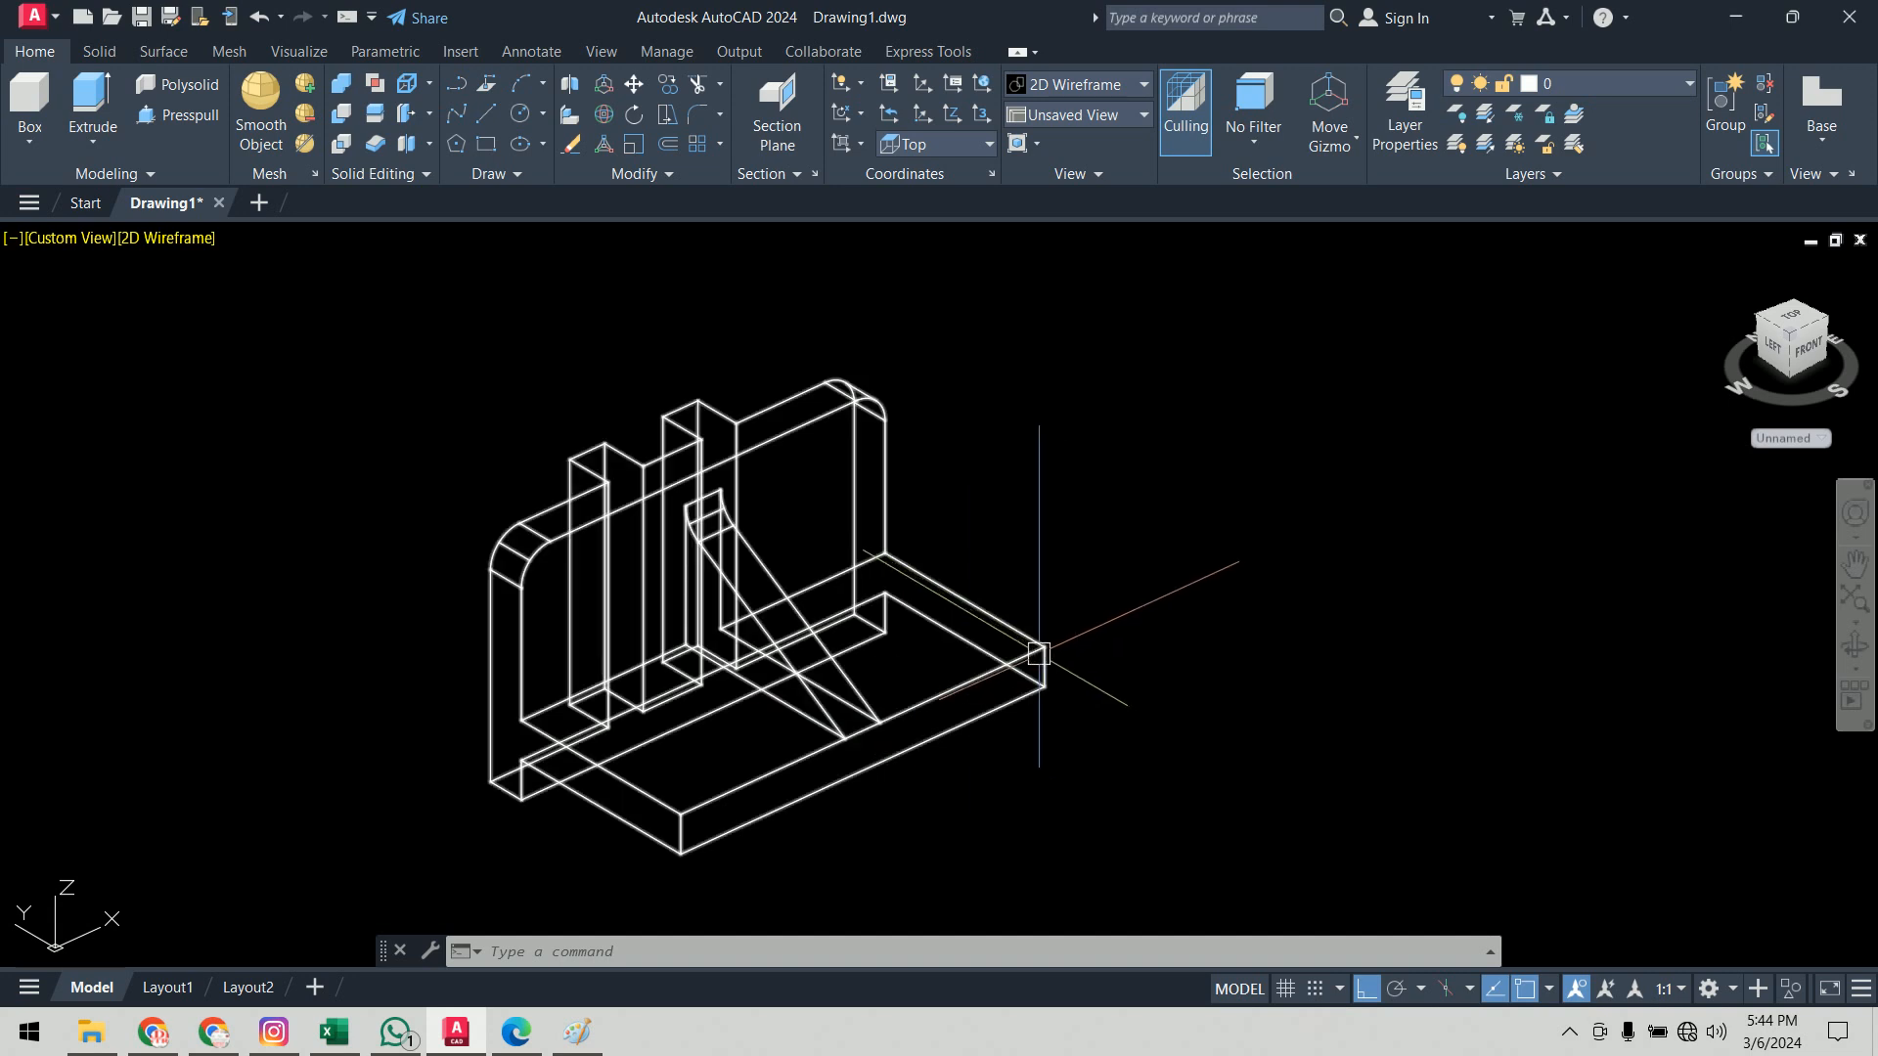
Step: Check in AutoCAD that the bracket selects as a single object, then clear the selection
left_click(1043, 667)
key("Escape")
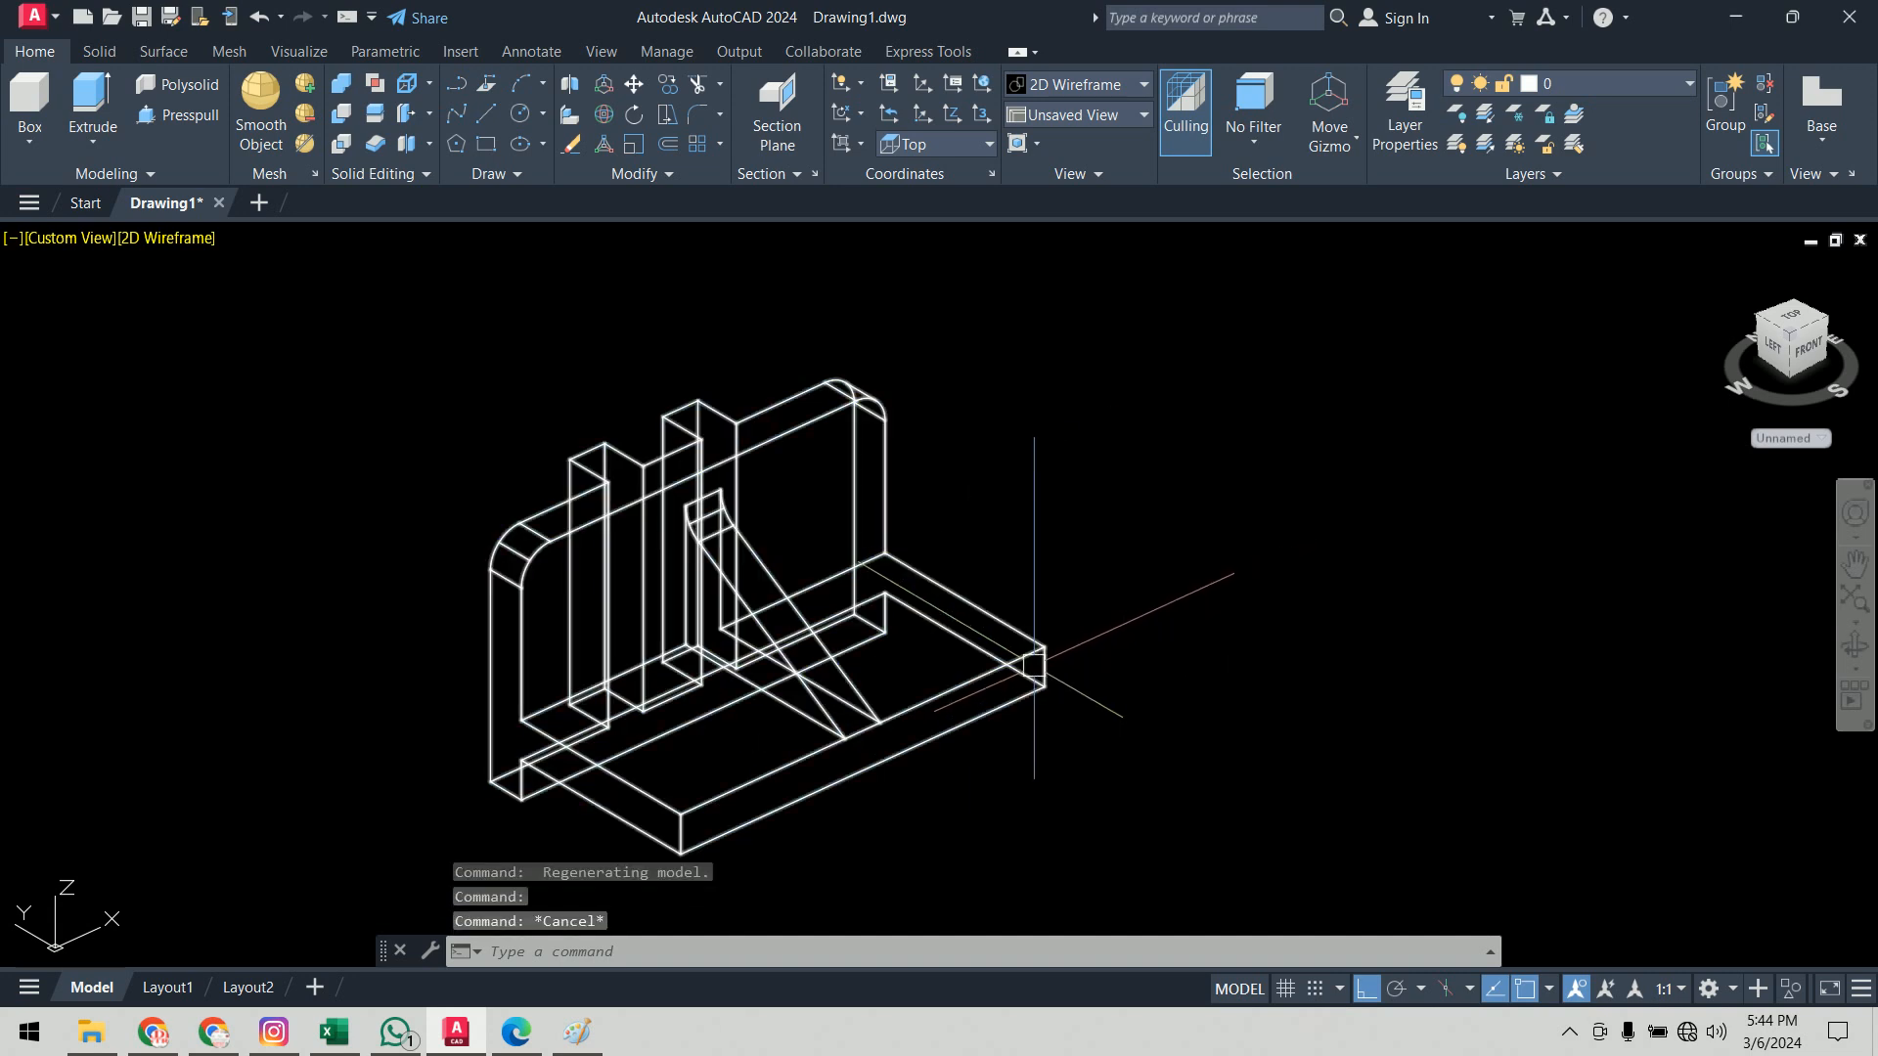
key("Escape")
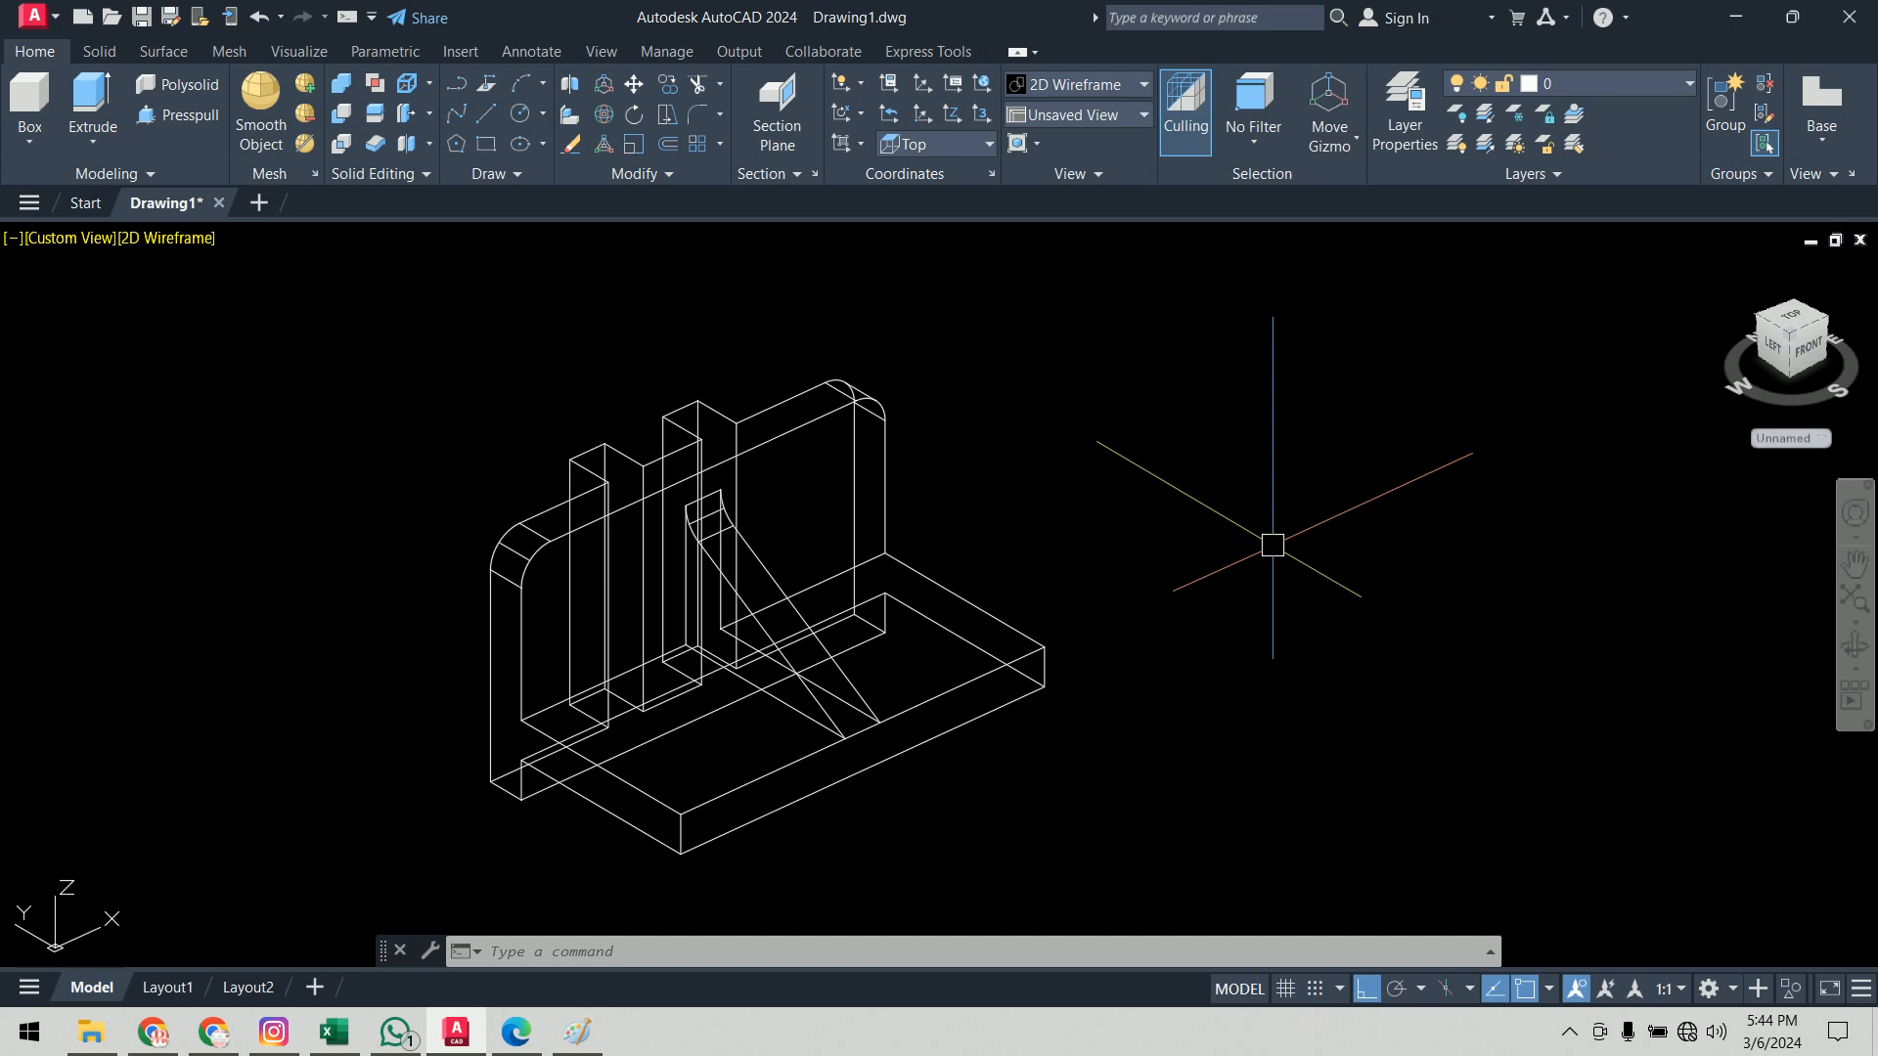
left_click(978, 677)
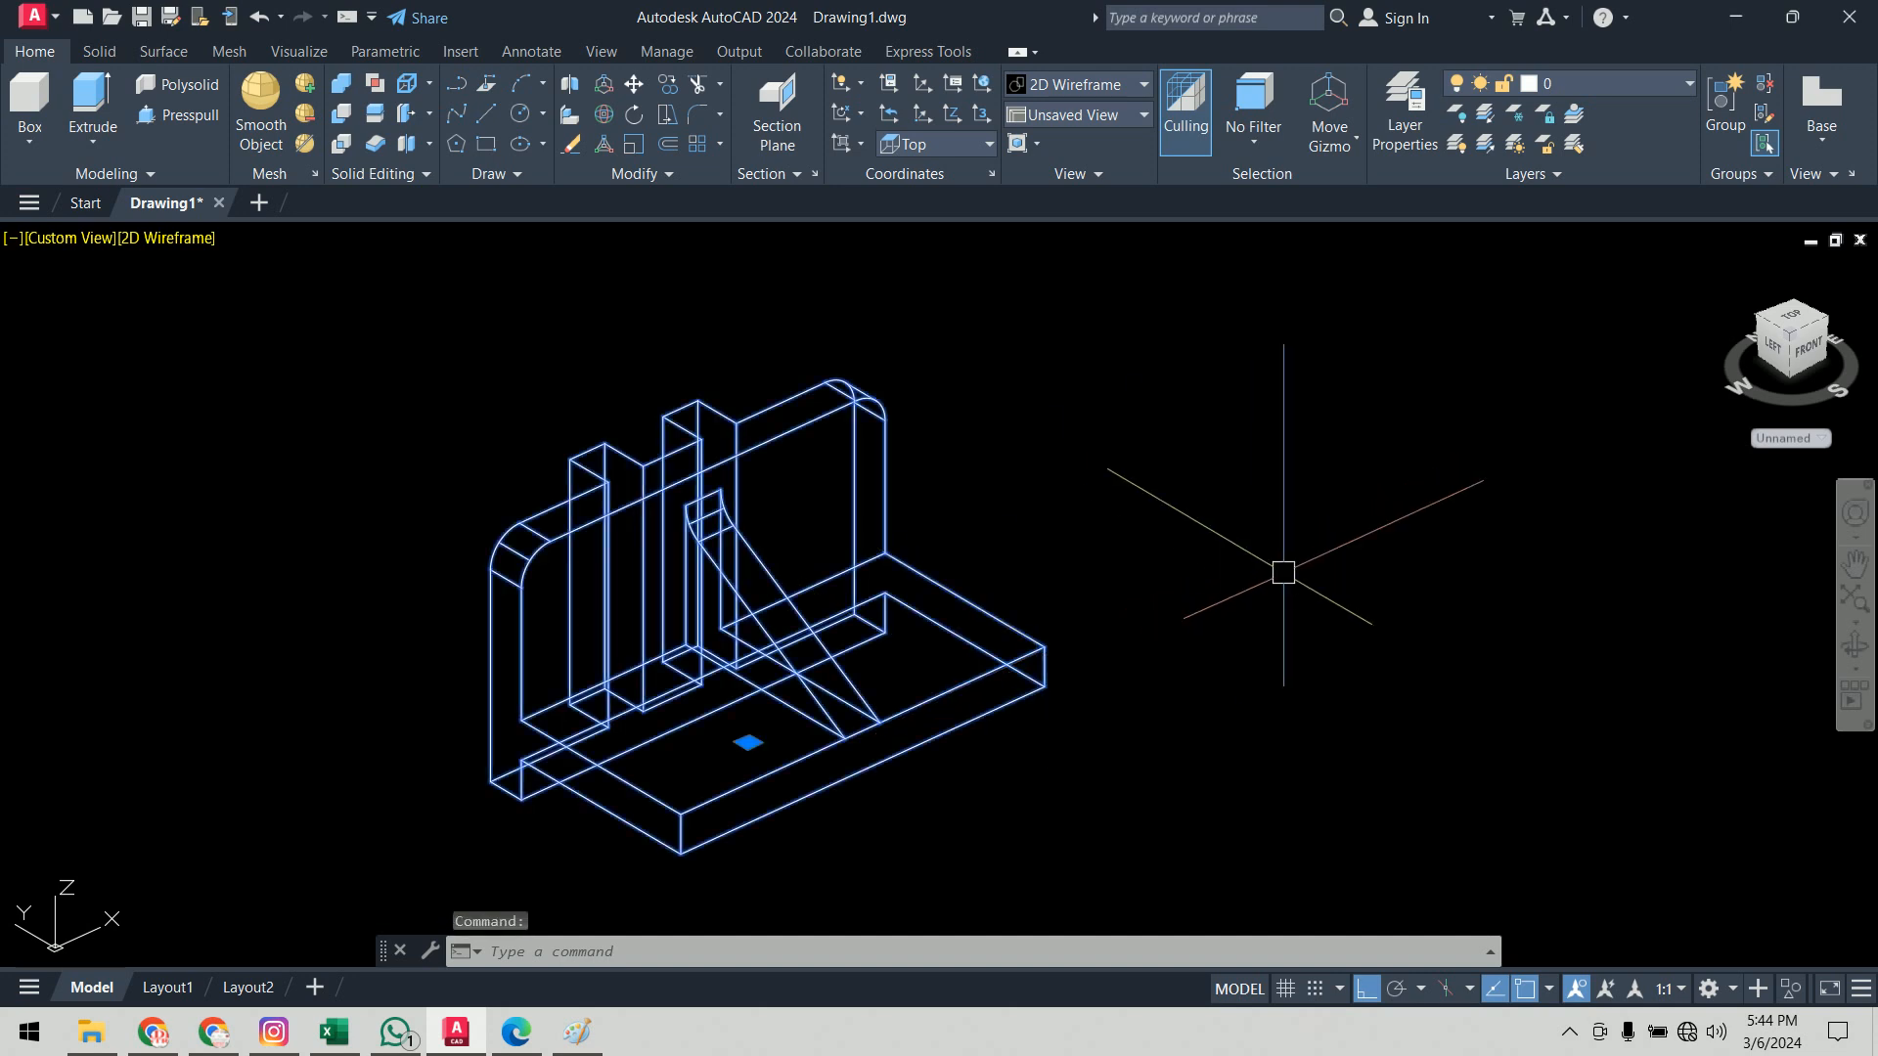
key("Escape")
key("Escape")
left_click(1004, 649)
key("Escape")
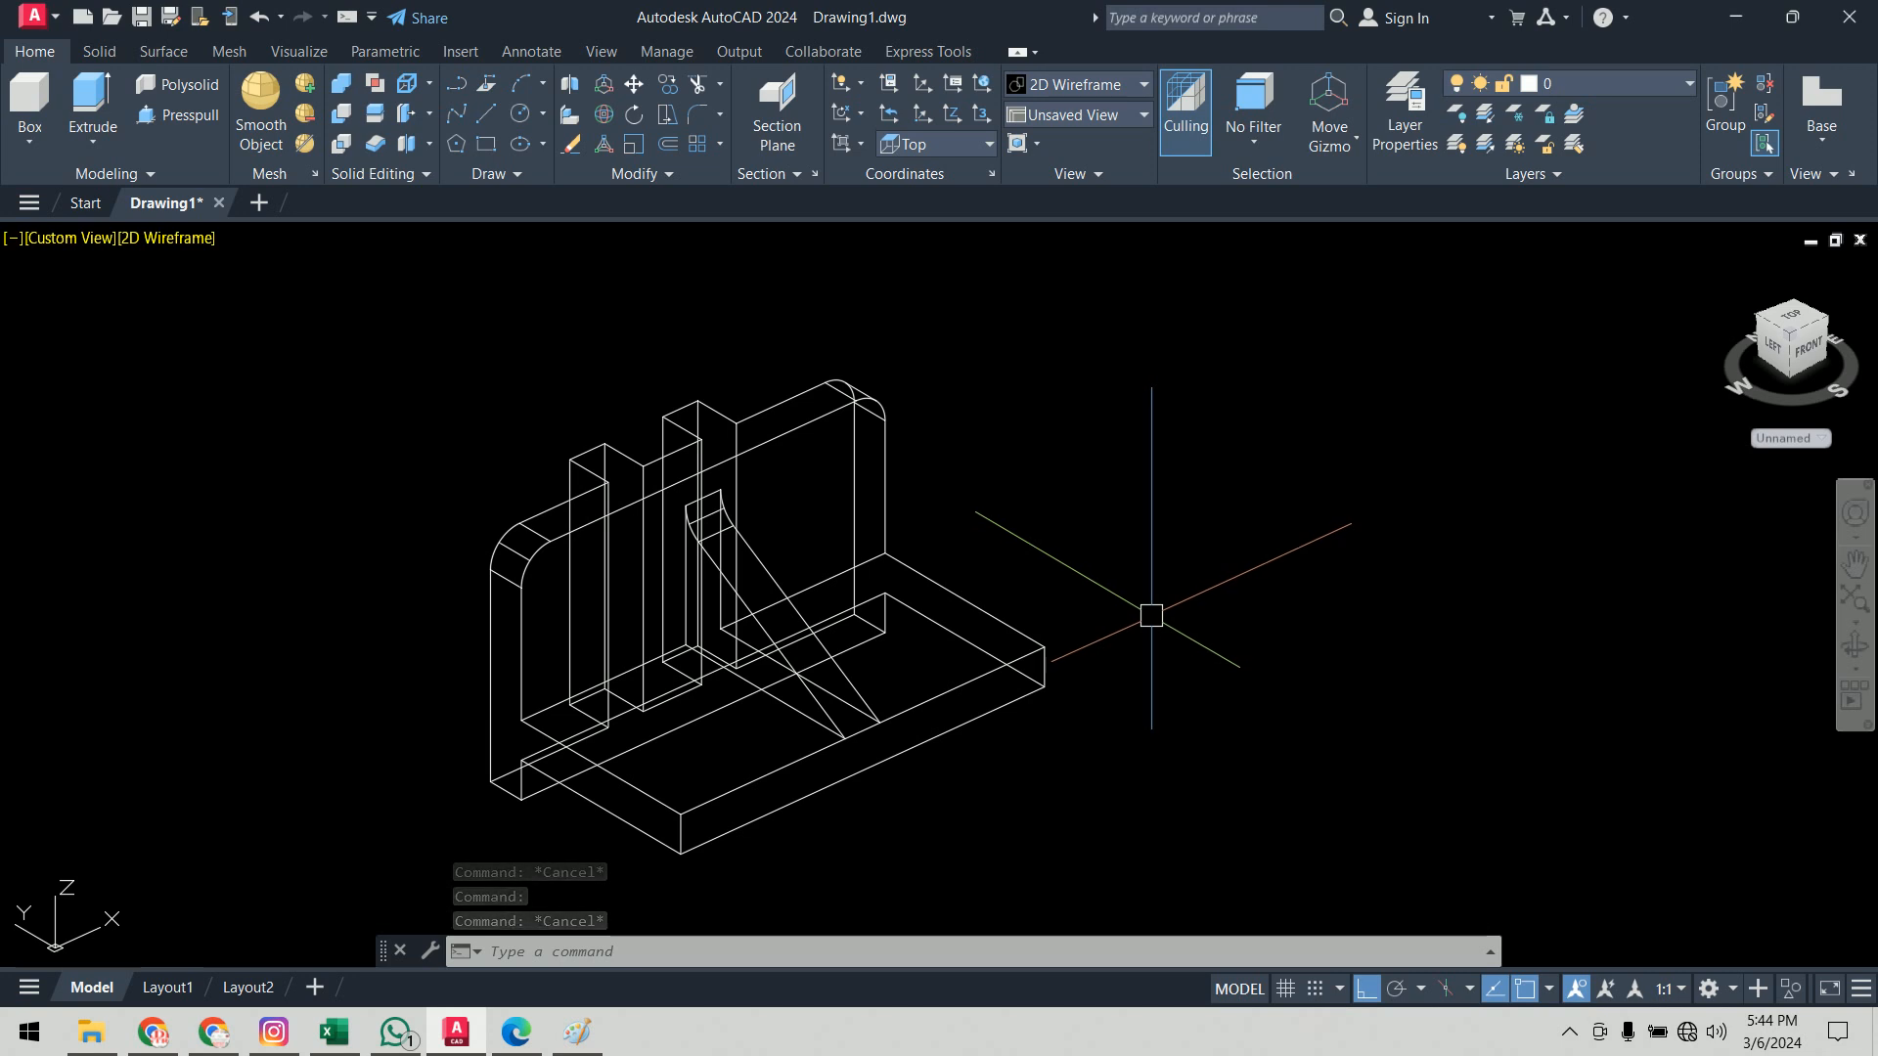
Step: Display the bracket in the Conceptual visual style and examine its shaded shape
mouse_move(1311, 763)
middle_mouse_down("shift")
mouse_move(1308, 700)
mouse_move(1007, 610)
mouse_move(666, 700)
mouse_move(1154, 583)
mouse_move(1300, 772)
mouse_move(1298, 732)
middle_mouse_up("shift")
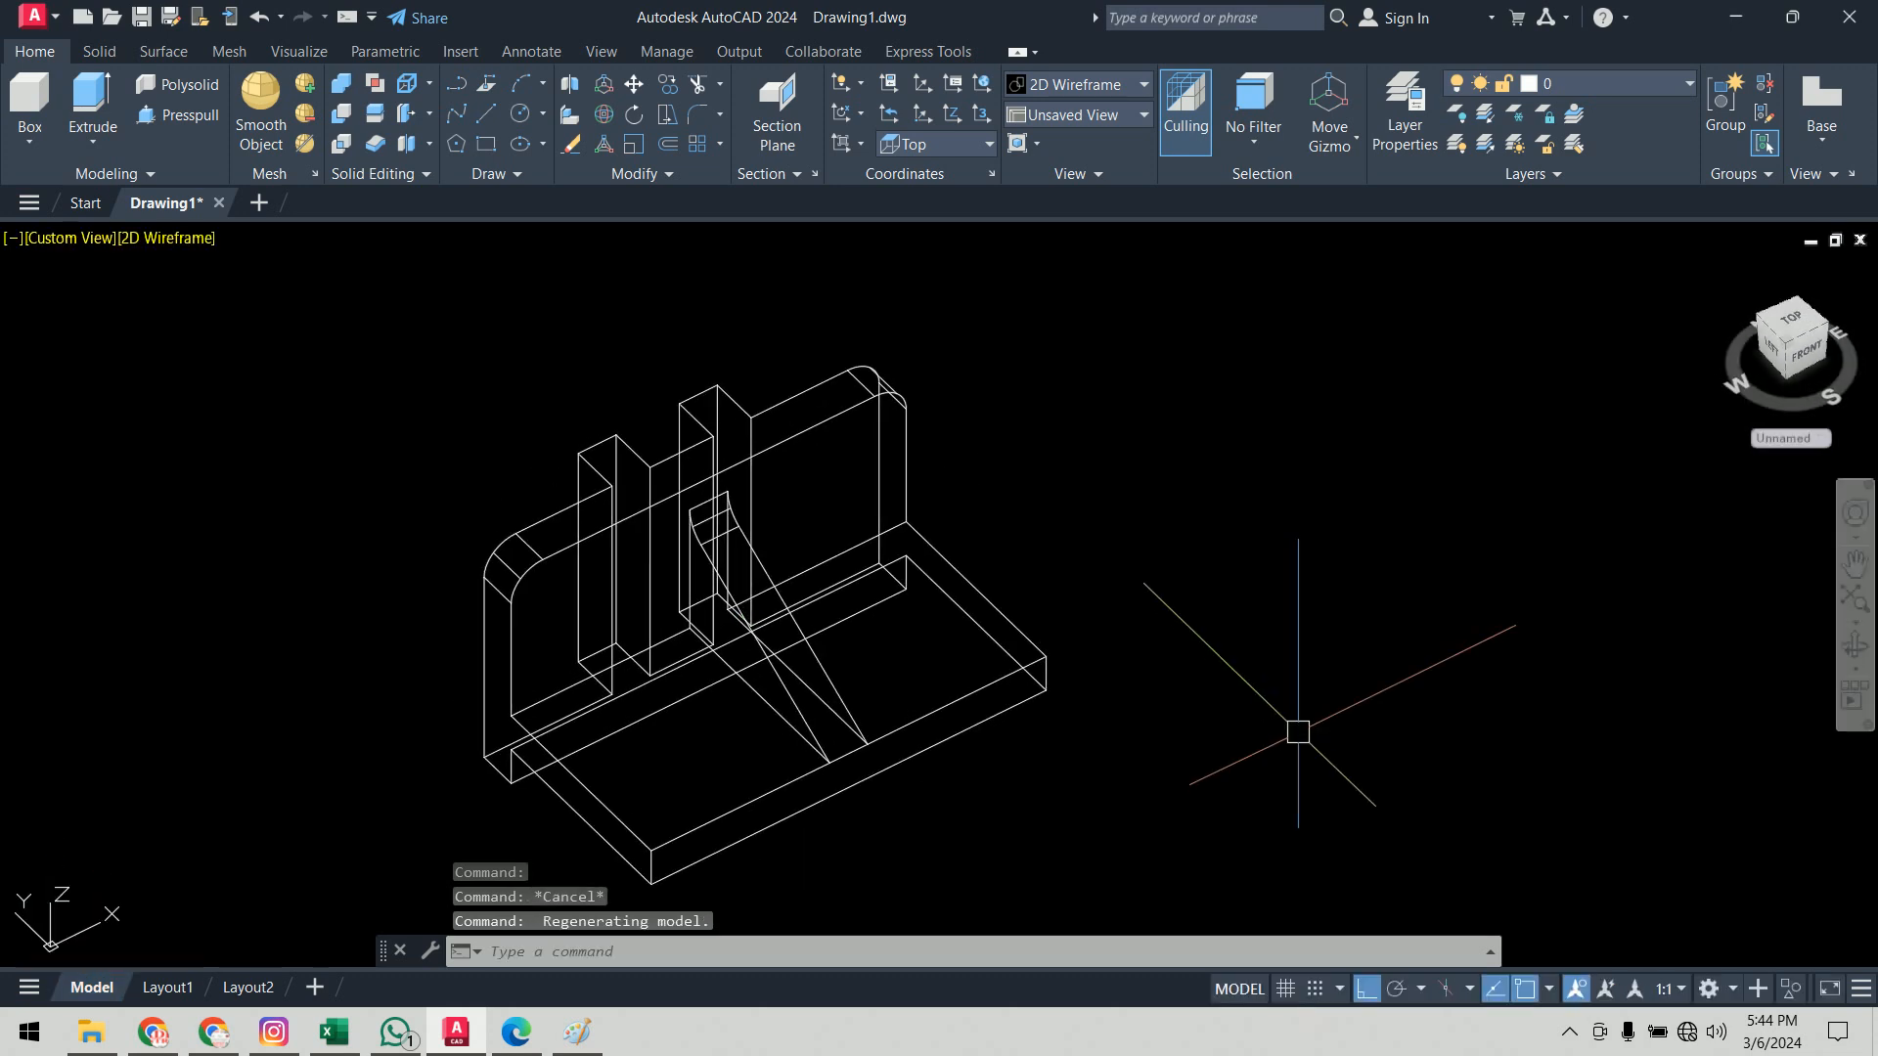
type("vs")
key("Return")
type("c")
key("Return")
middle_click_drag(1145, 759, 1162, 648, "shift")
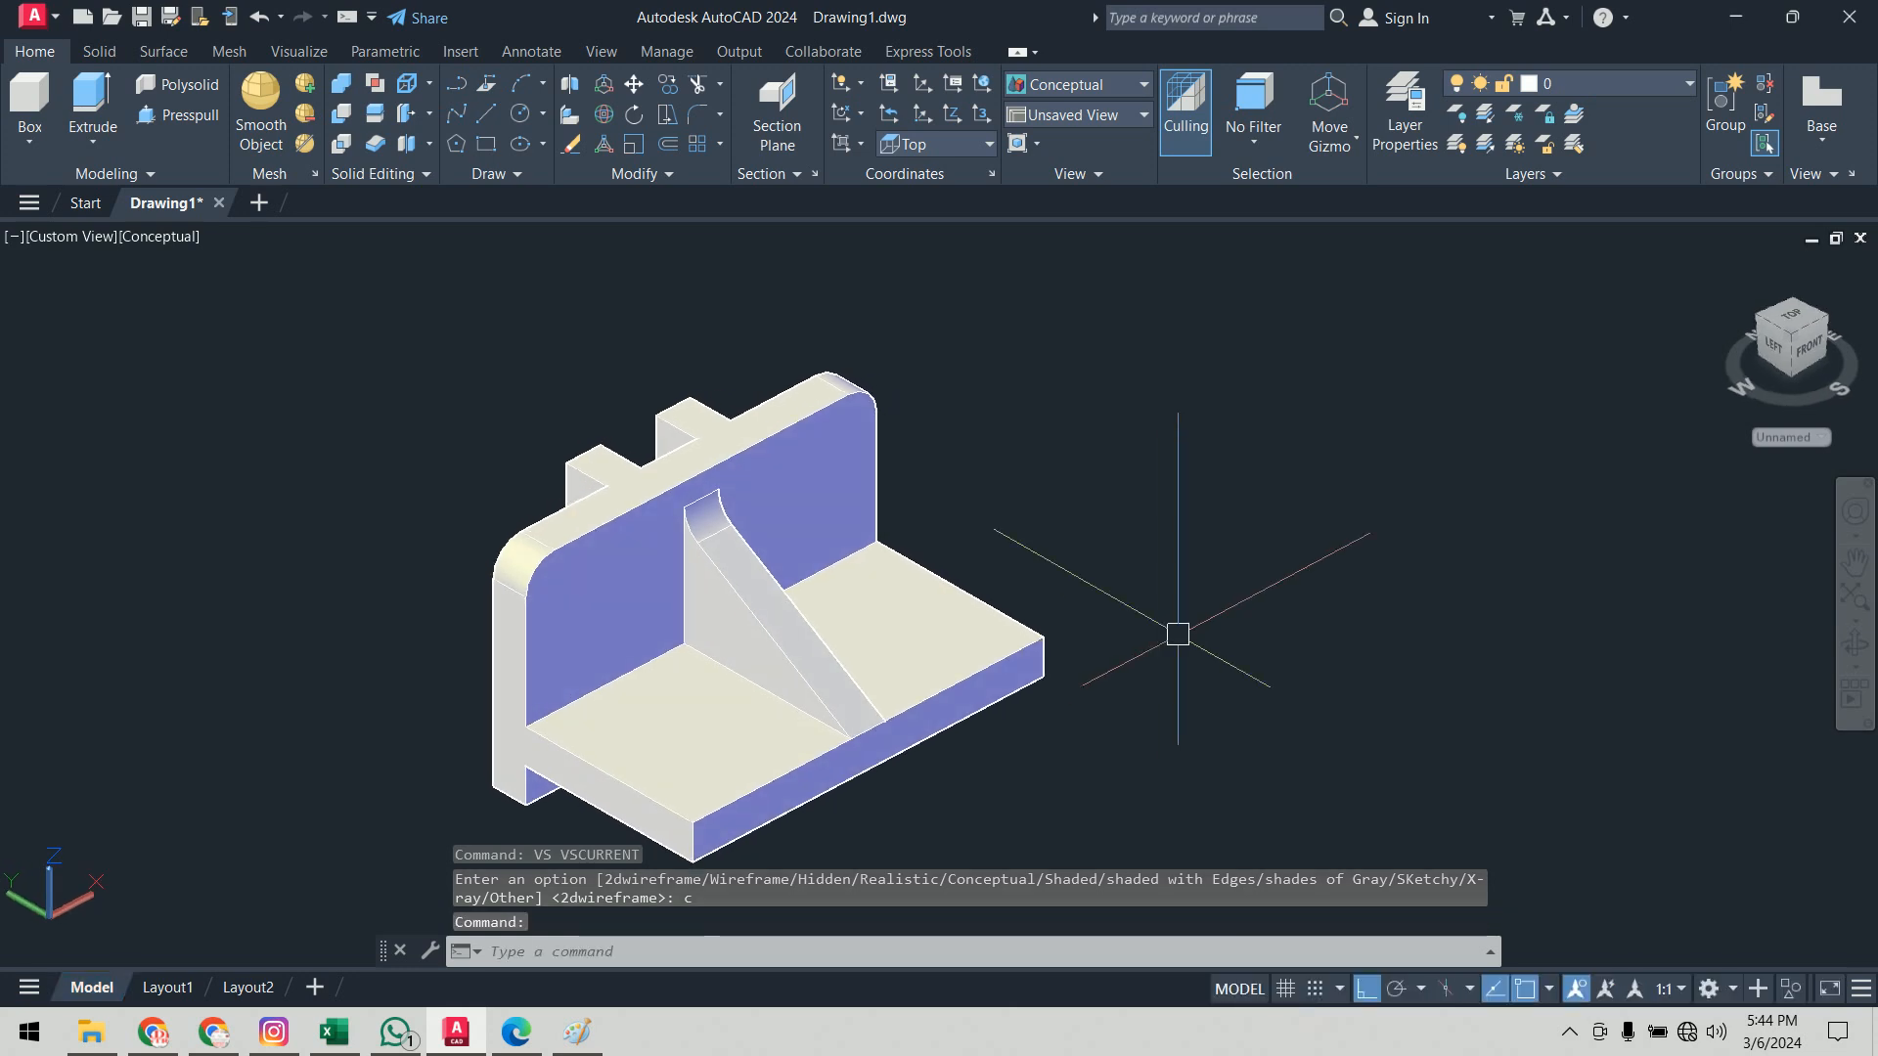
Step: Set the visual style to 2D Wireframe and switch the model to the Top view
type("vs")
key("Return")
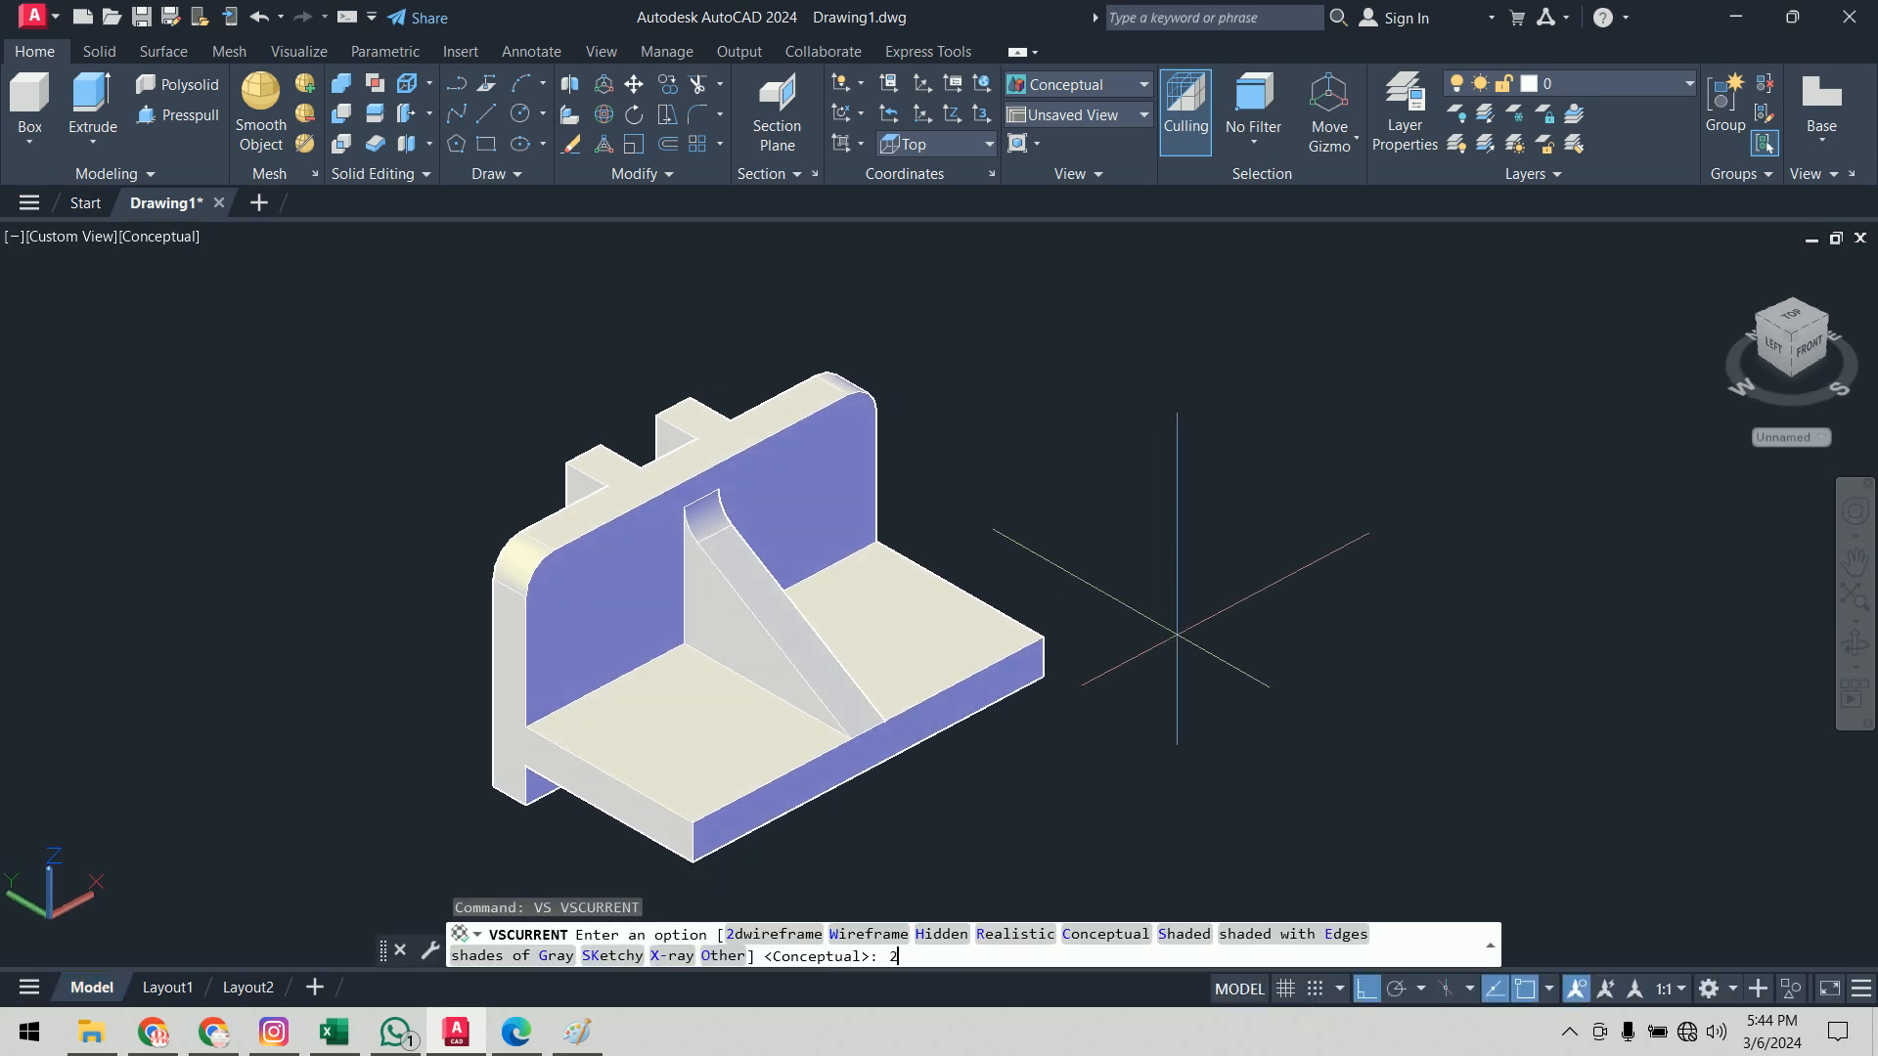
type("2")
key("Return")
left_click(80, 244)
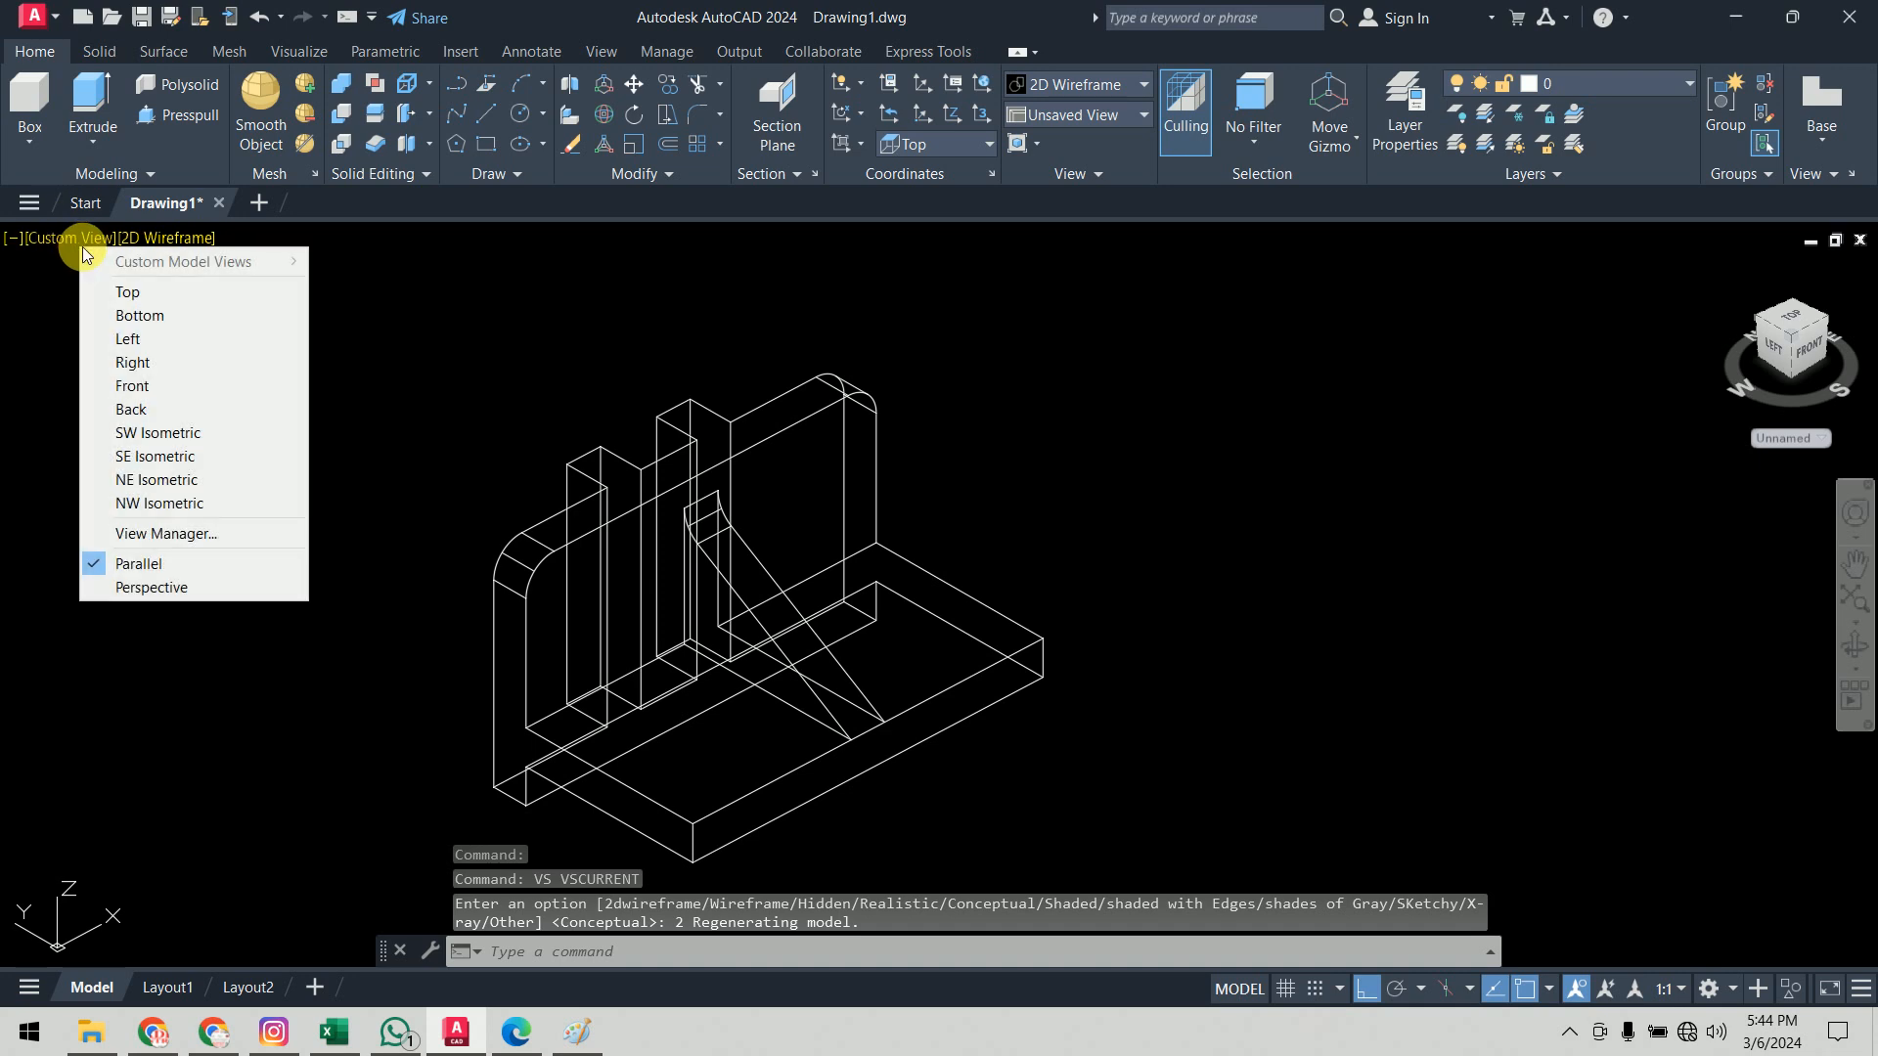
left_click(160, 299)
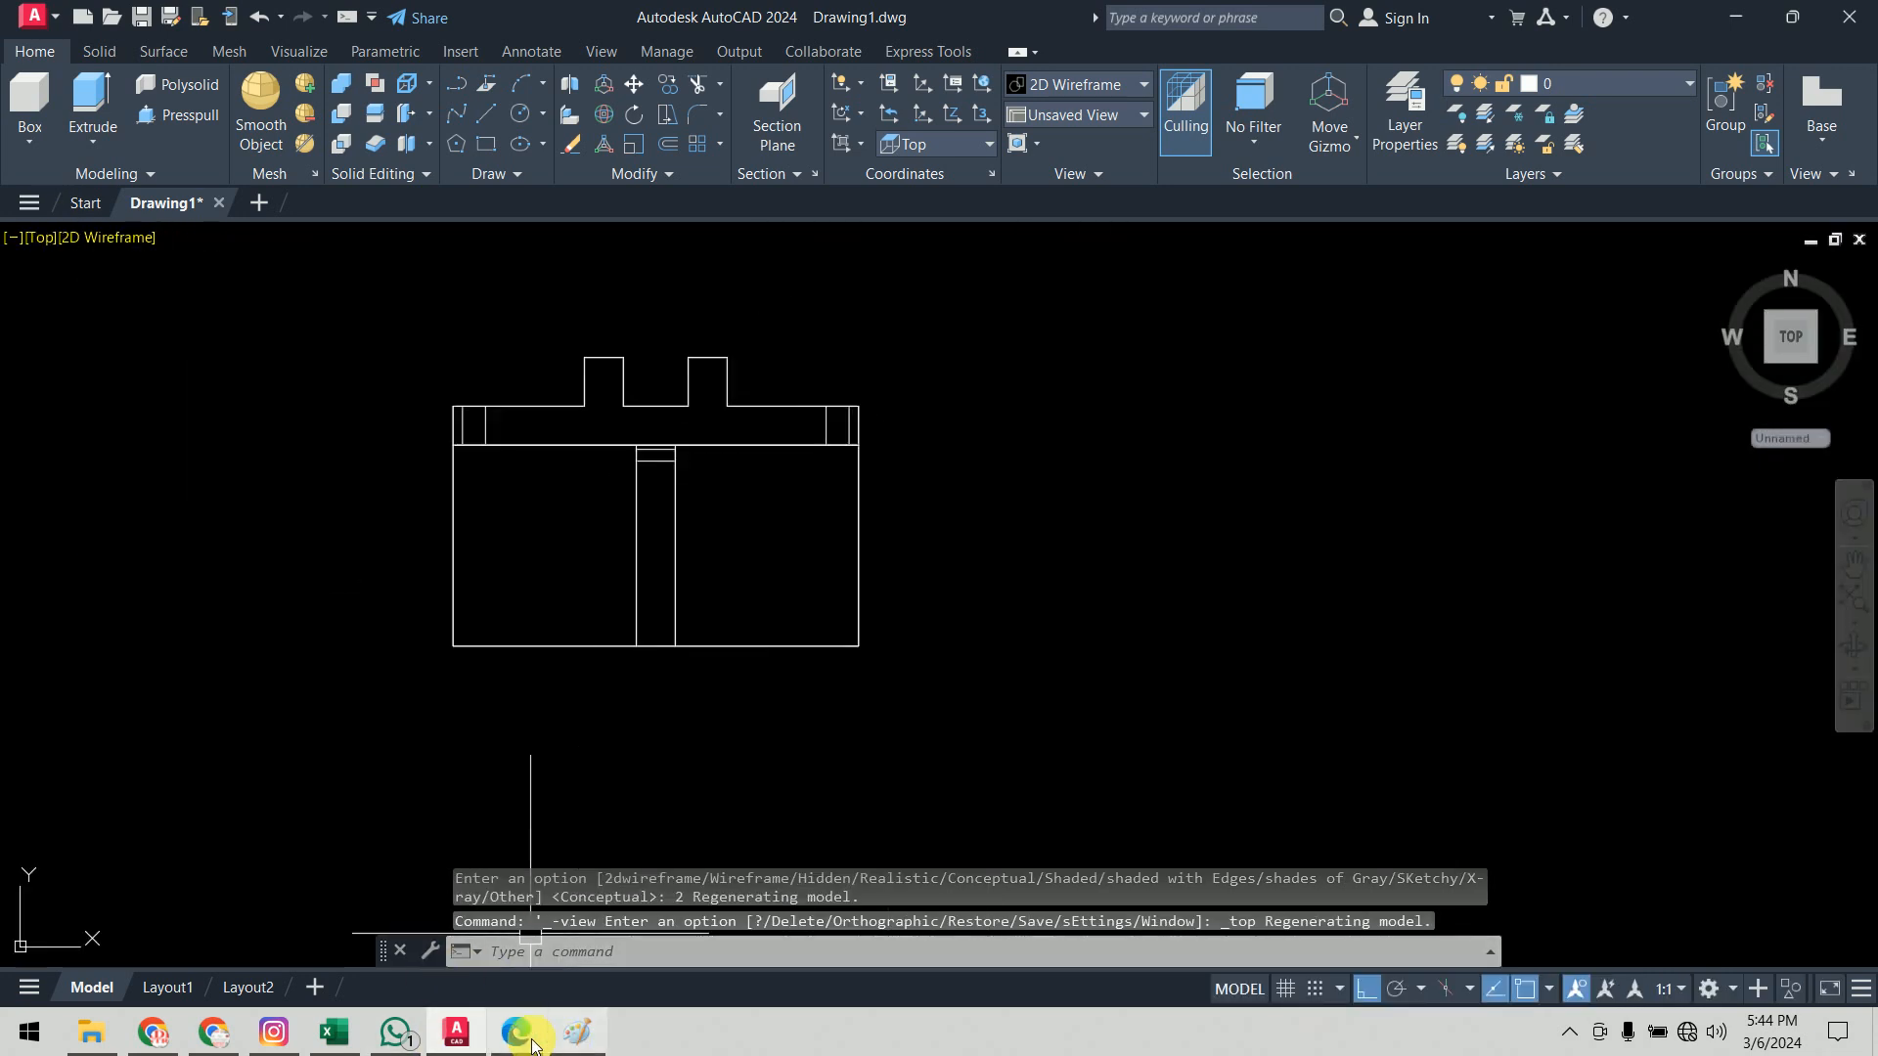
Step: Switch to Paint, underline the Ø15 size in the base's hole note, and return to AutoCAD
left_click(587, 1041)
left_click_drag(505, 852, 565, 827)
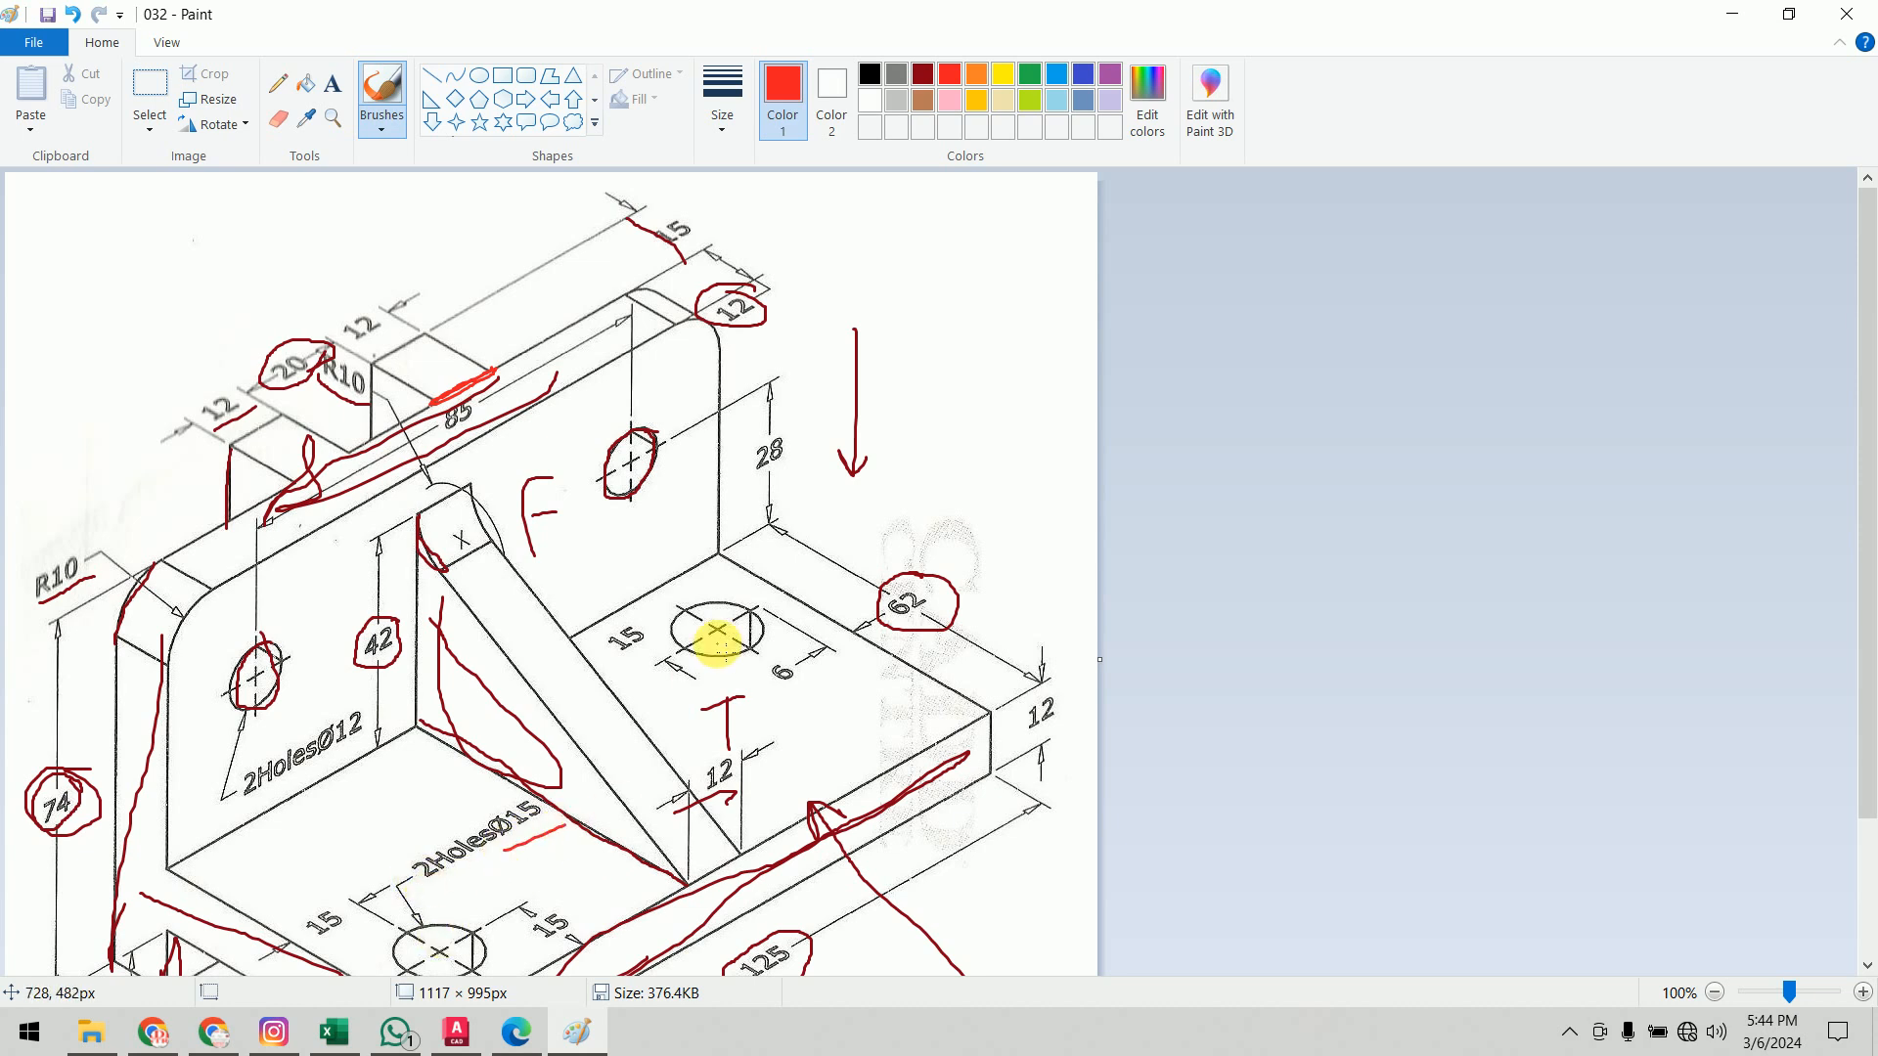
left_click(456, 1032)
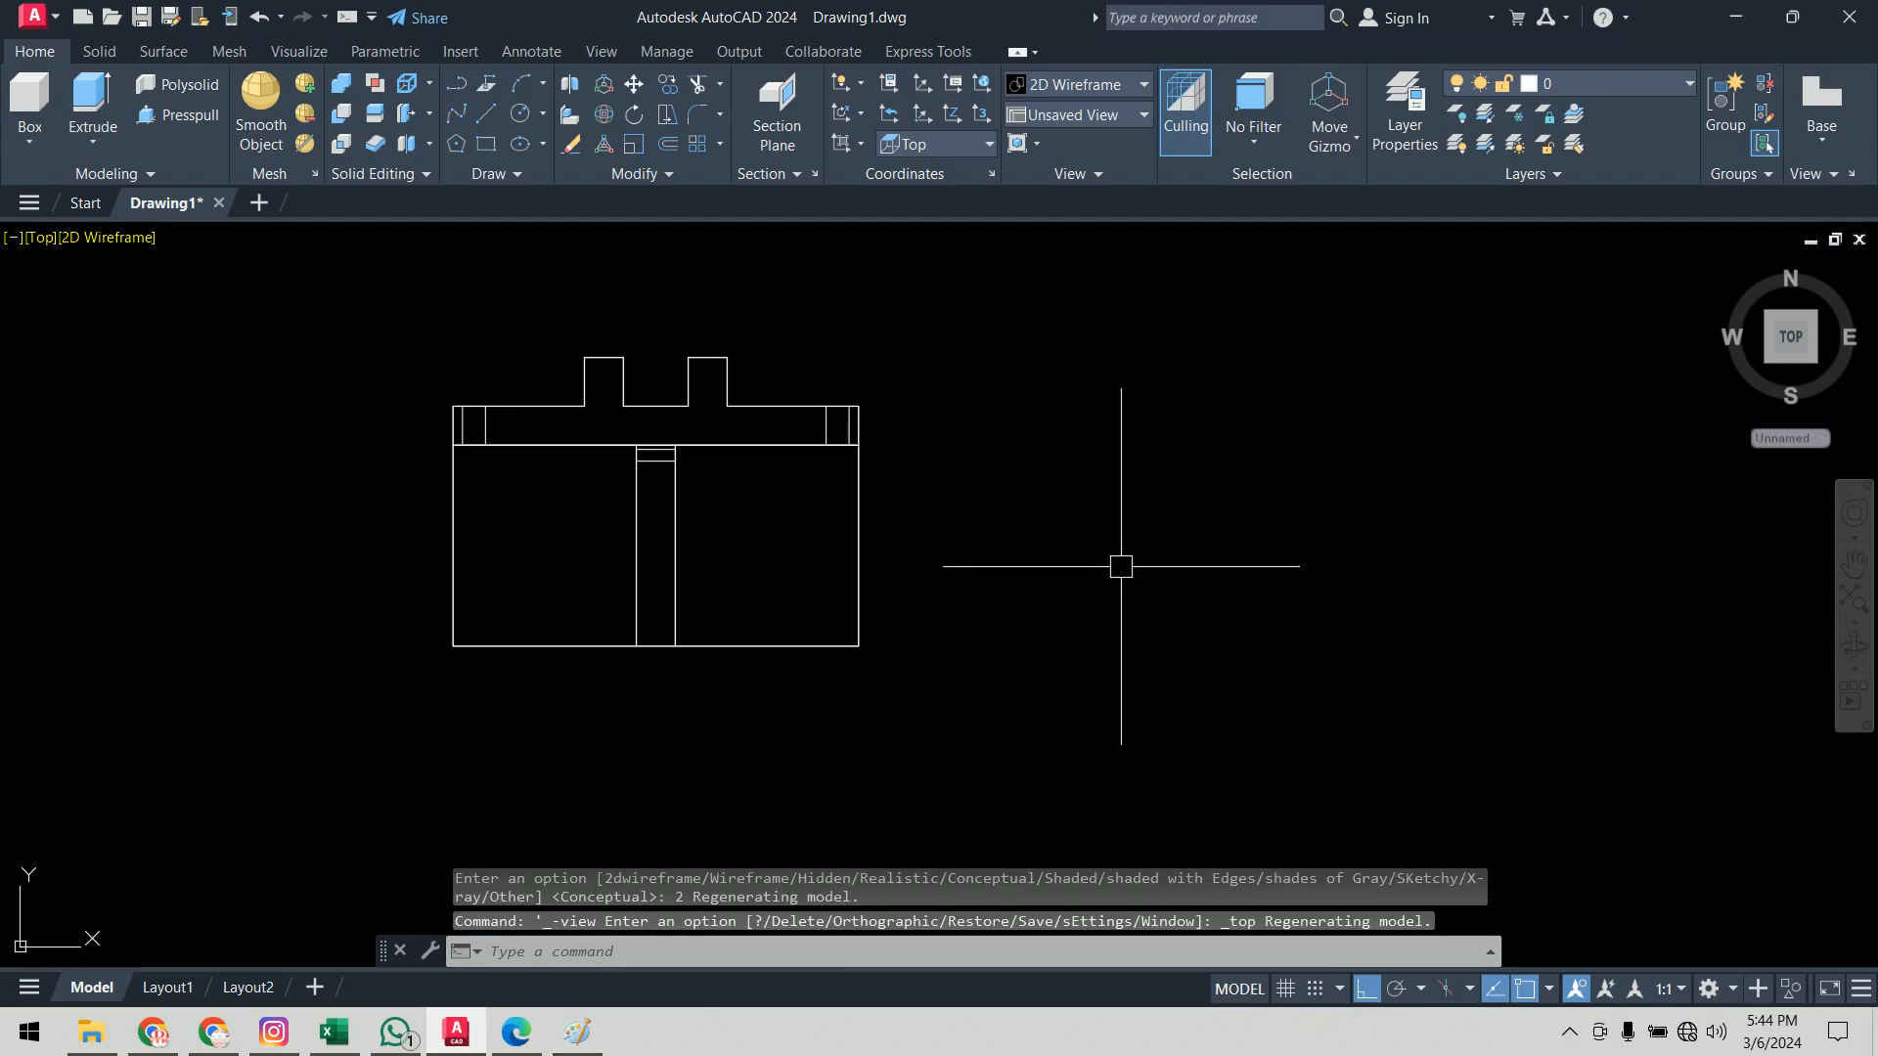
Step: Draw a circle of diameter 15 in the empty space beside the bracket
type("c")
key("Return")
left_click(1109, 600)
type("d")
key("Return")
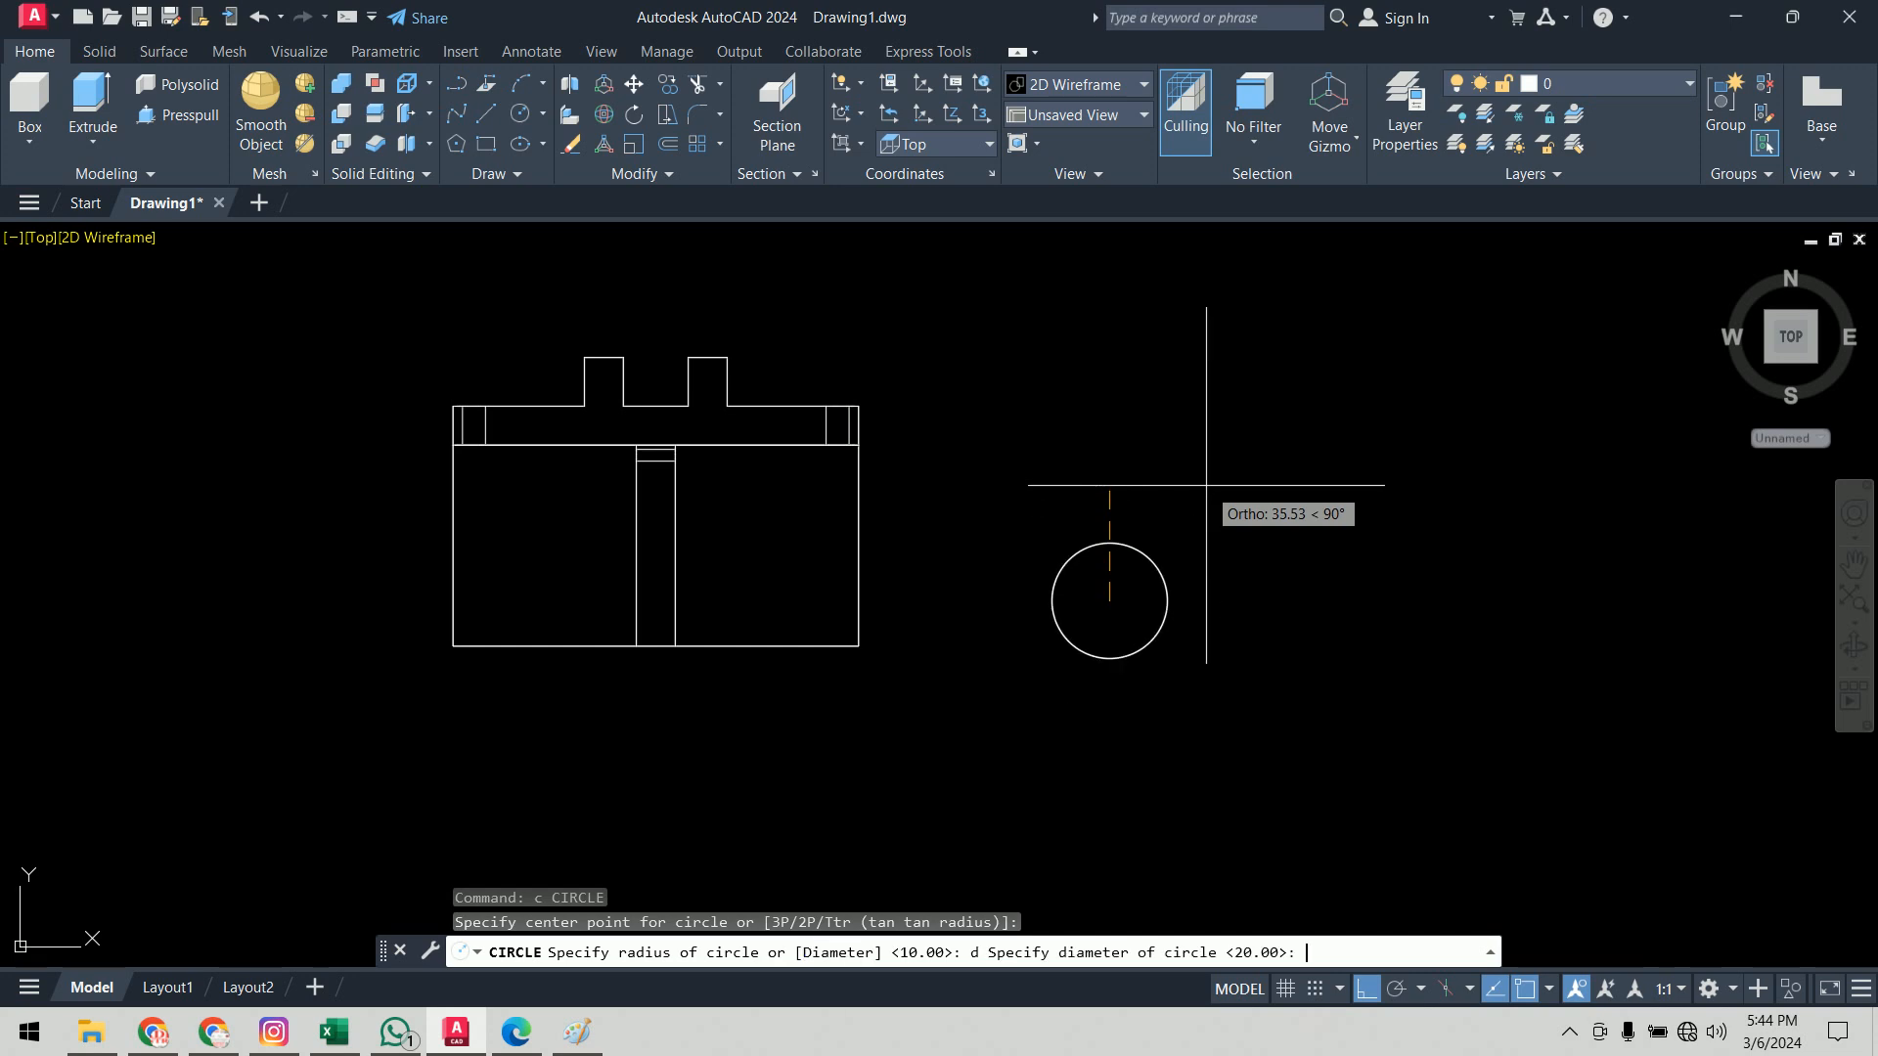
key("Return")
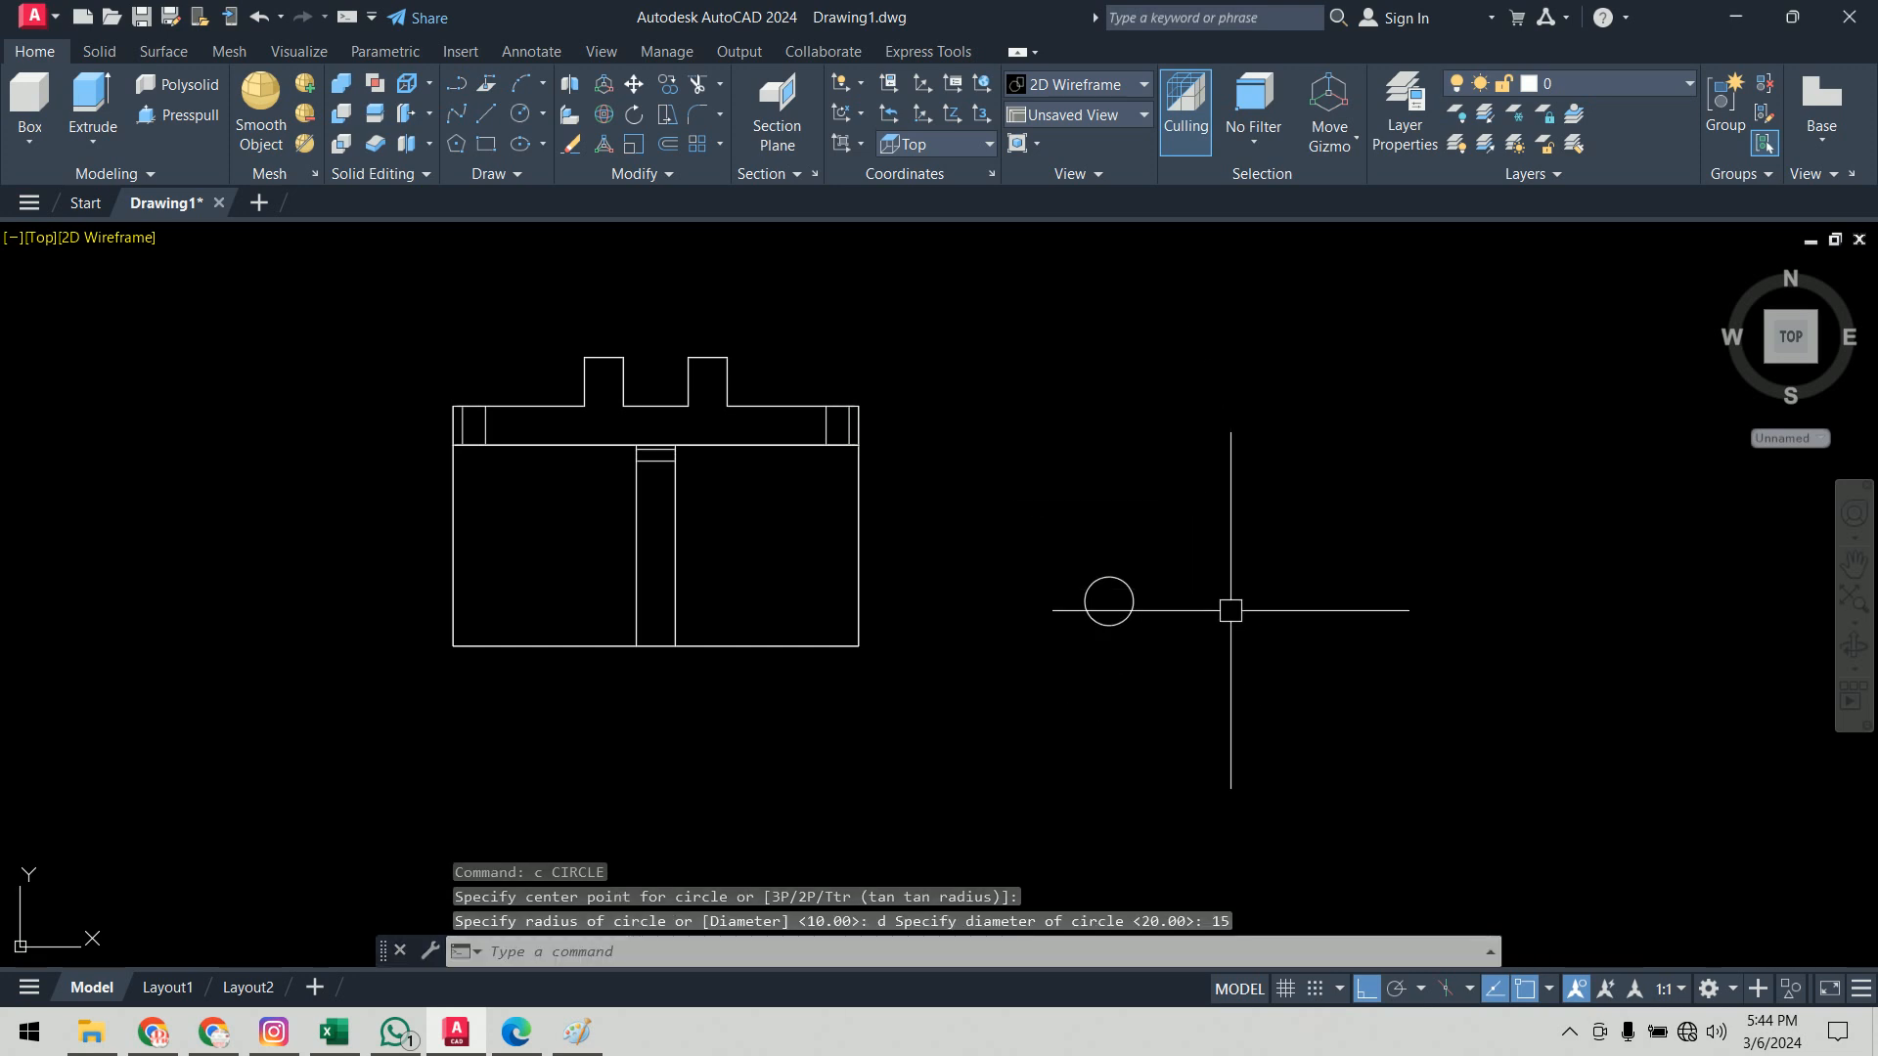
Step: Copy the circle by its center to the base's front-left and rear-right upper corners, then delete the original circle
key("alt+Tab")
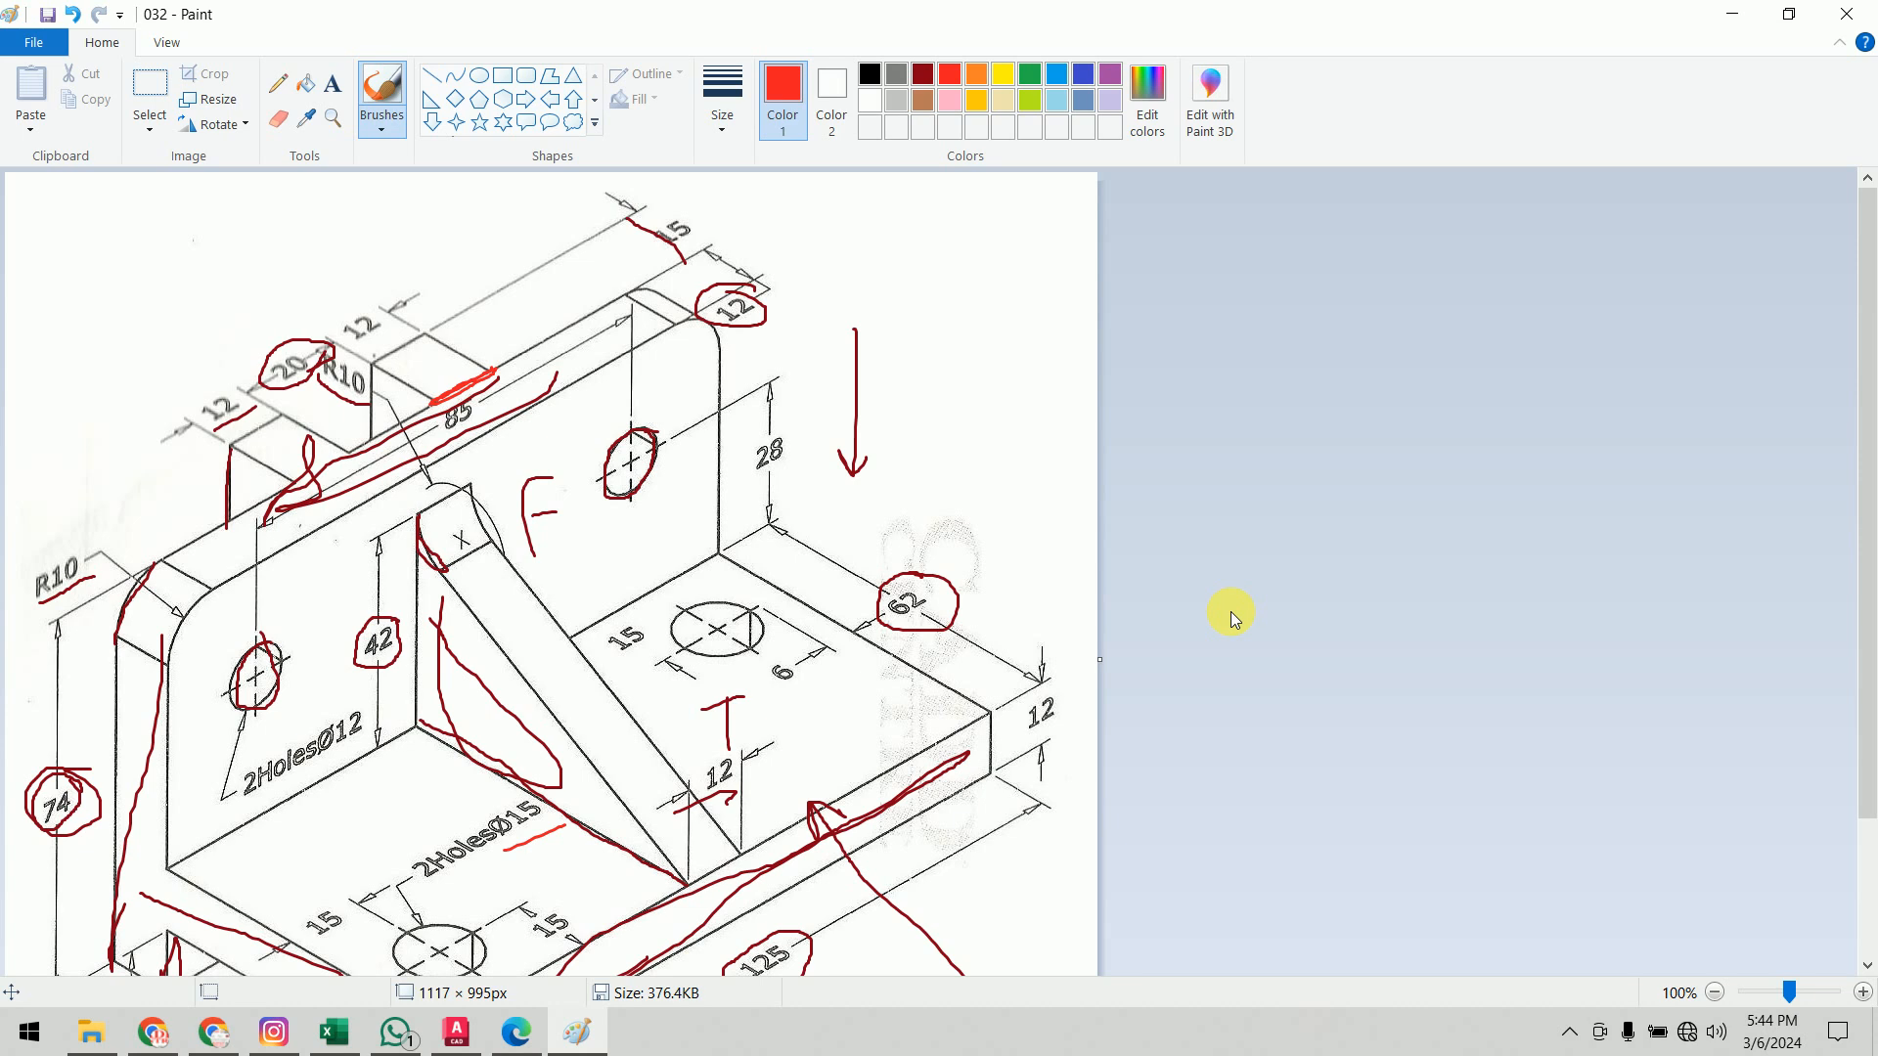
key("alt+Tab")
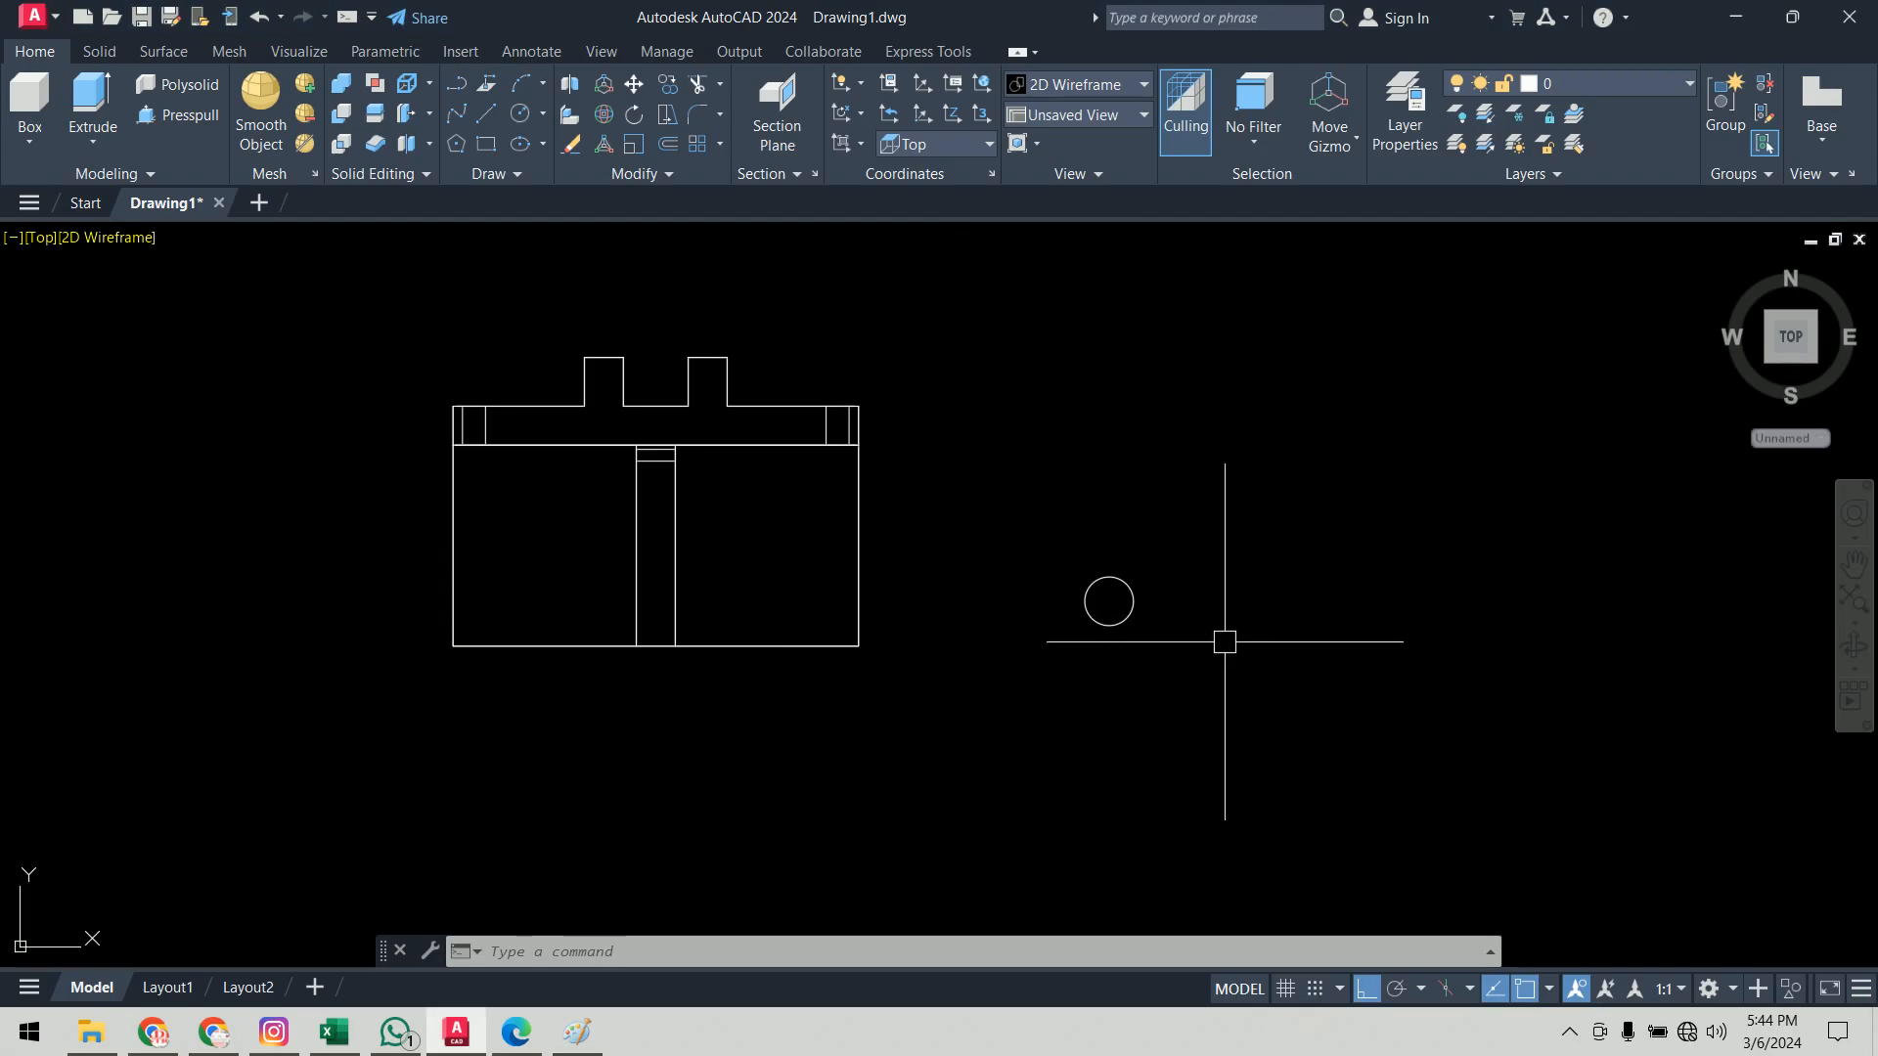
type("co")
key("Return")
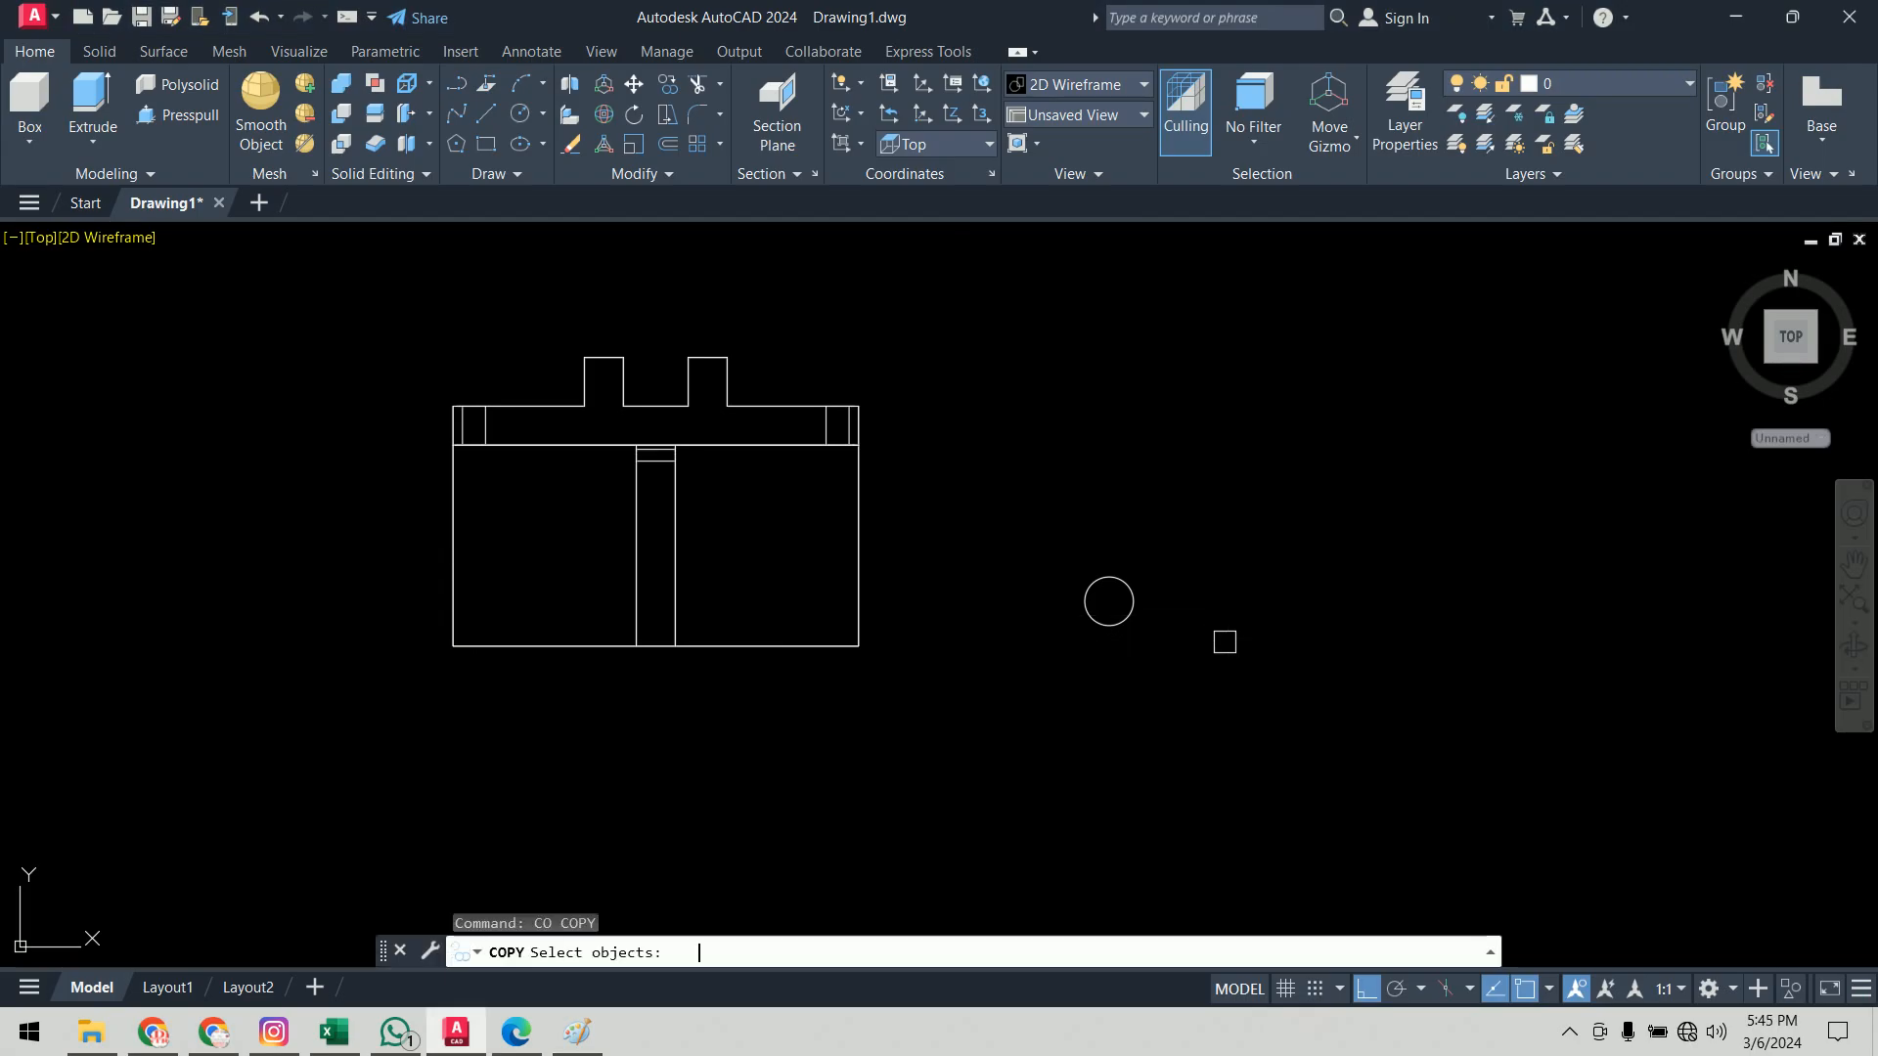
left_click(948, 737)
key("Return")
left_click(1110, 601)
middle_click_drag(457, 663, 504, 690, "shift")
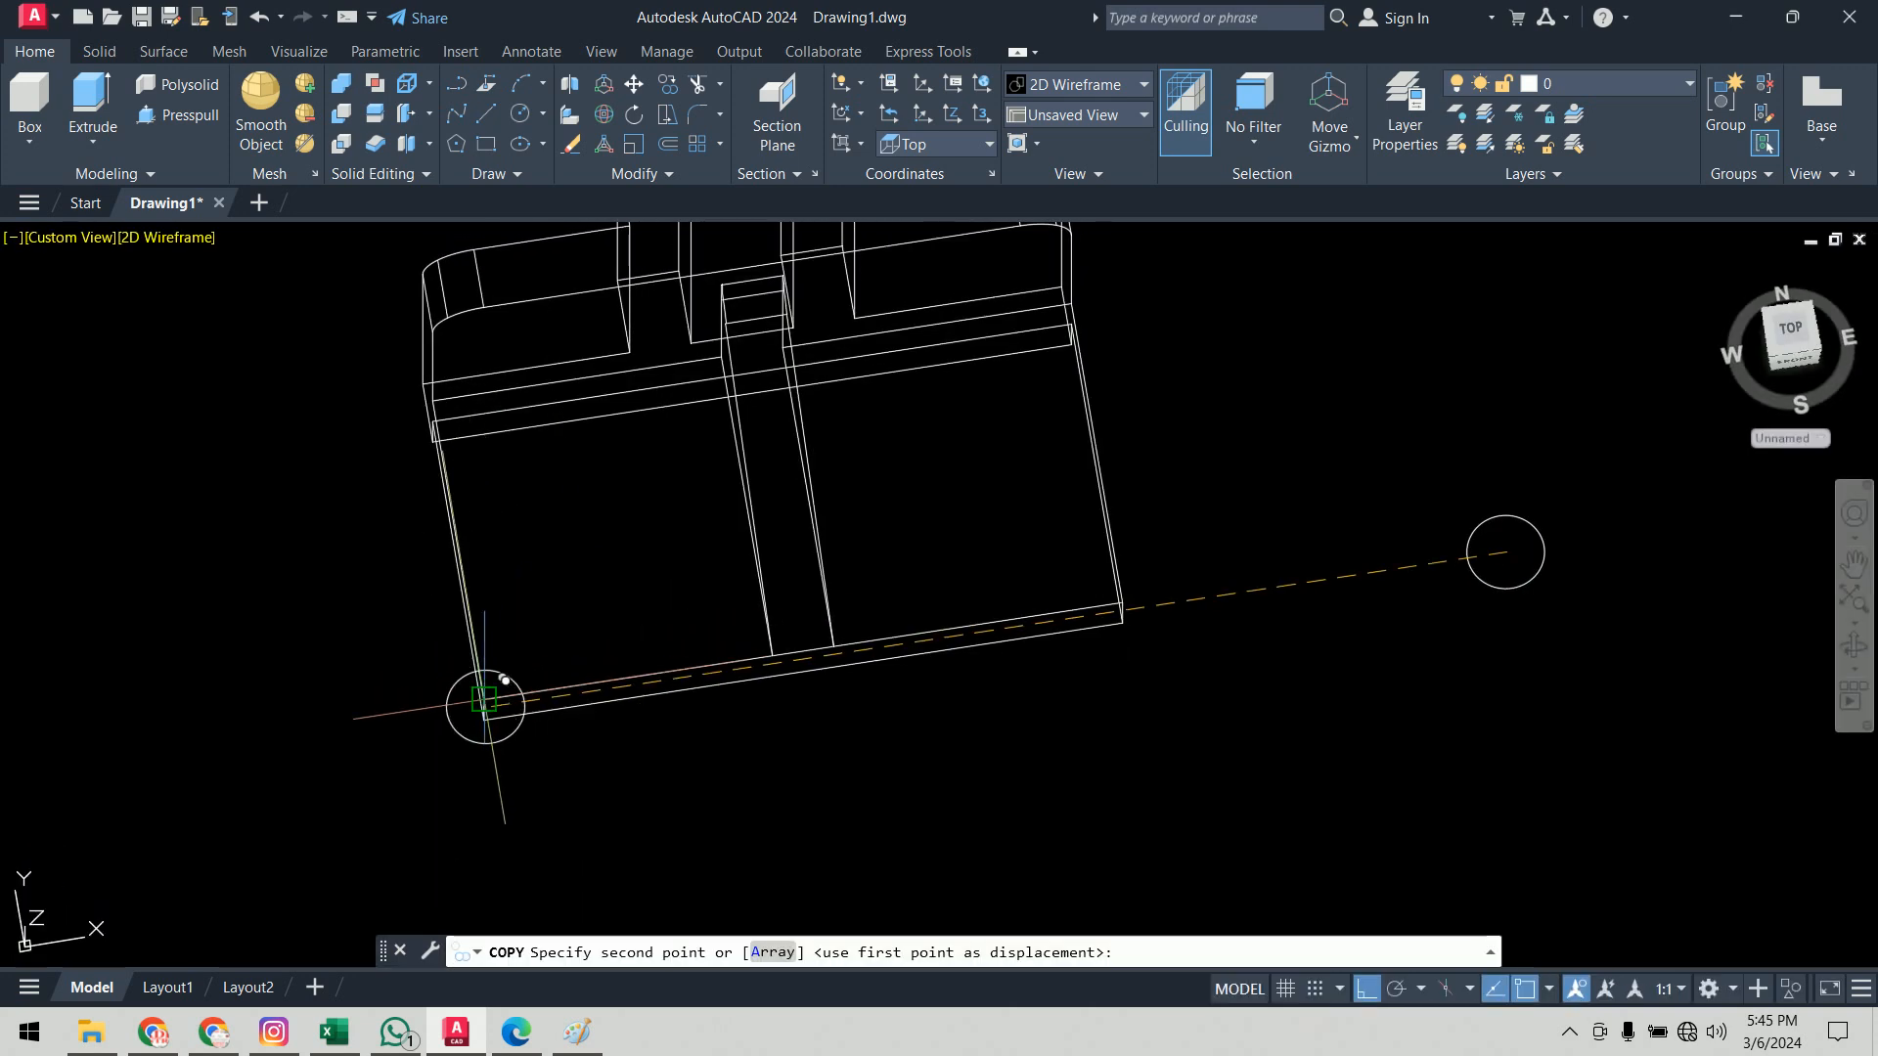
left_click(489, 691)
middle_click_drag(1043, 399, 1099, 319, "shift")
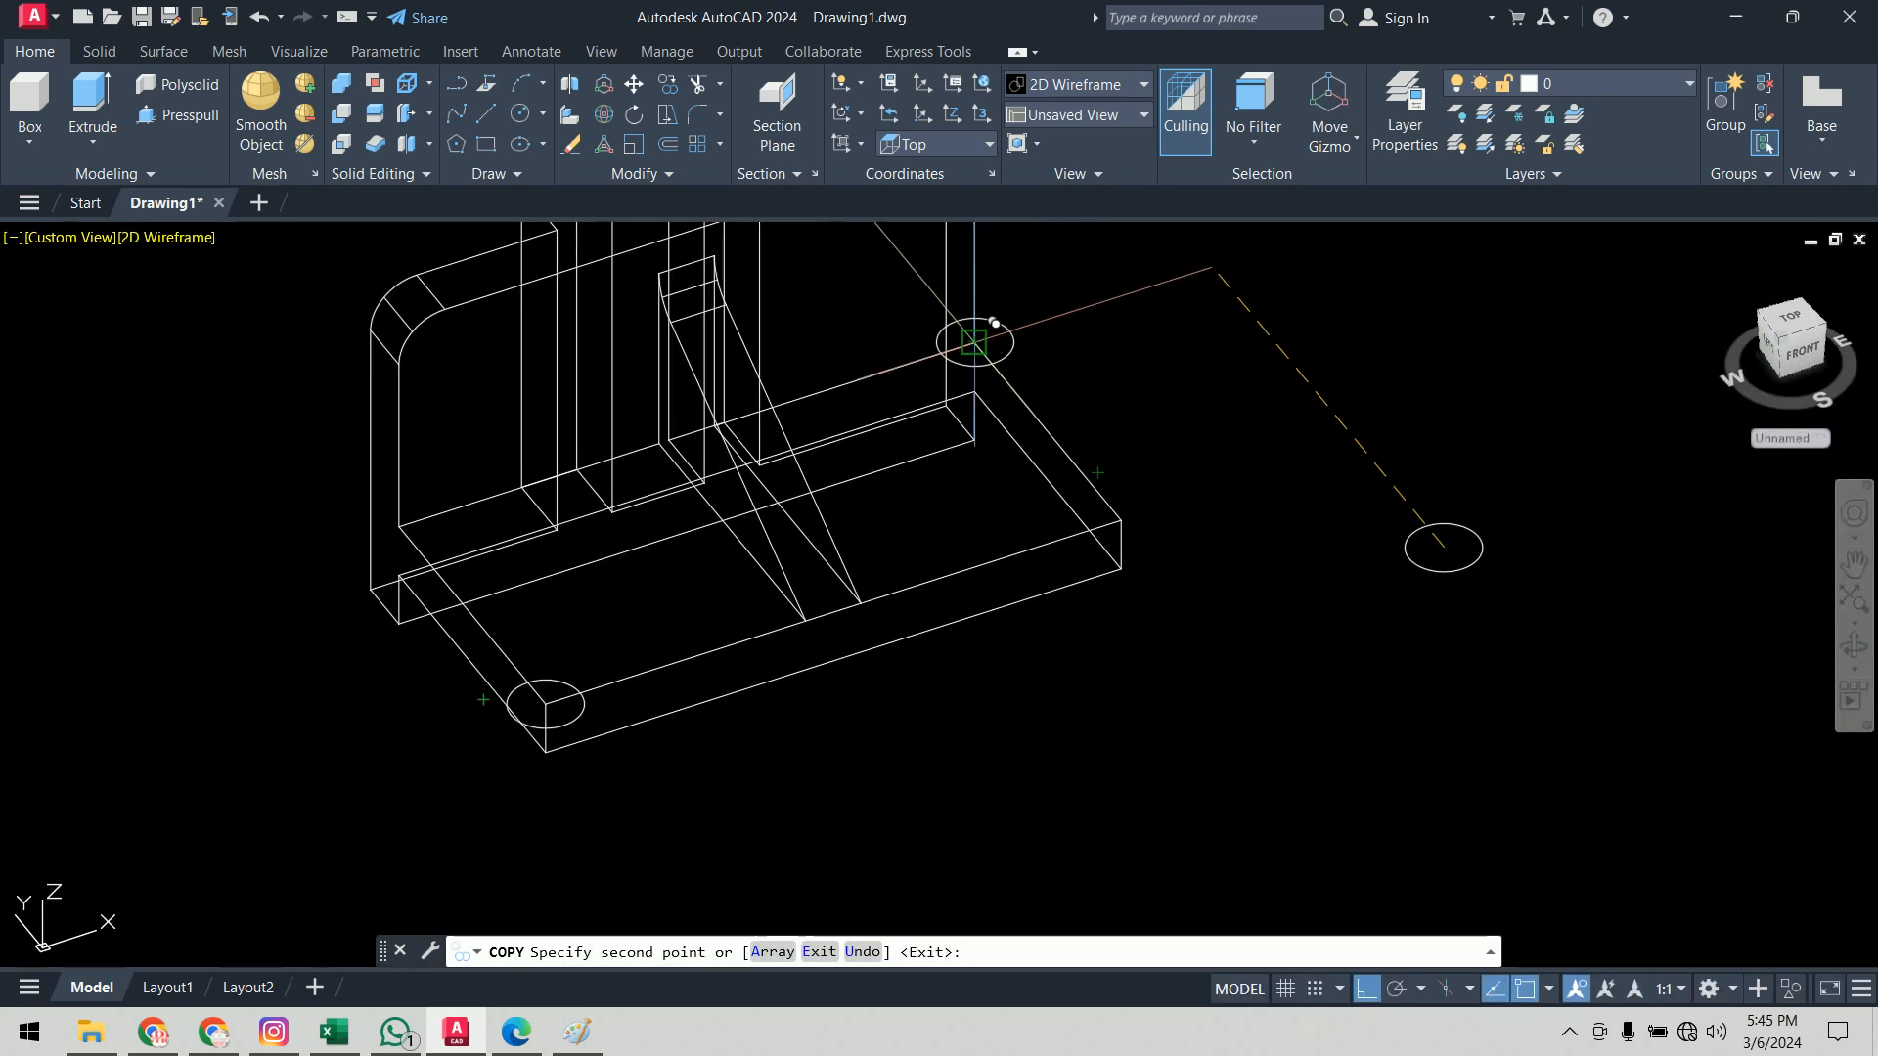
left_click(975, 342)
key("Return")
left_click_drag(1308, 490, 1303, 656)
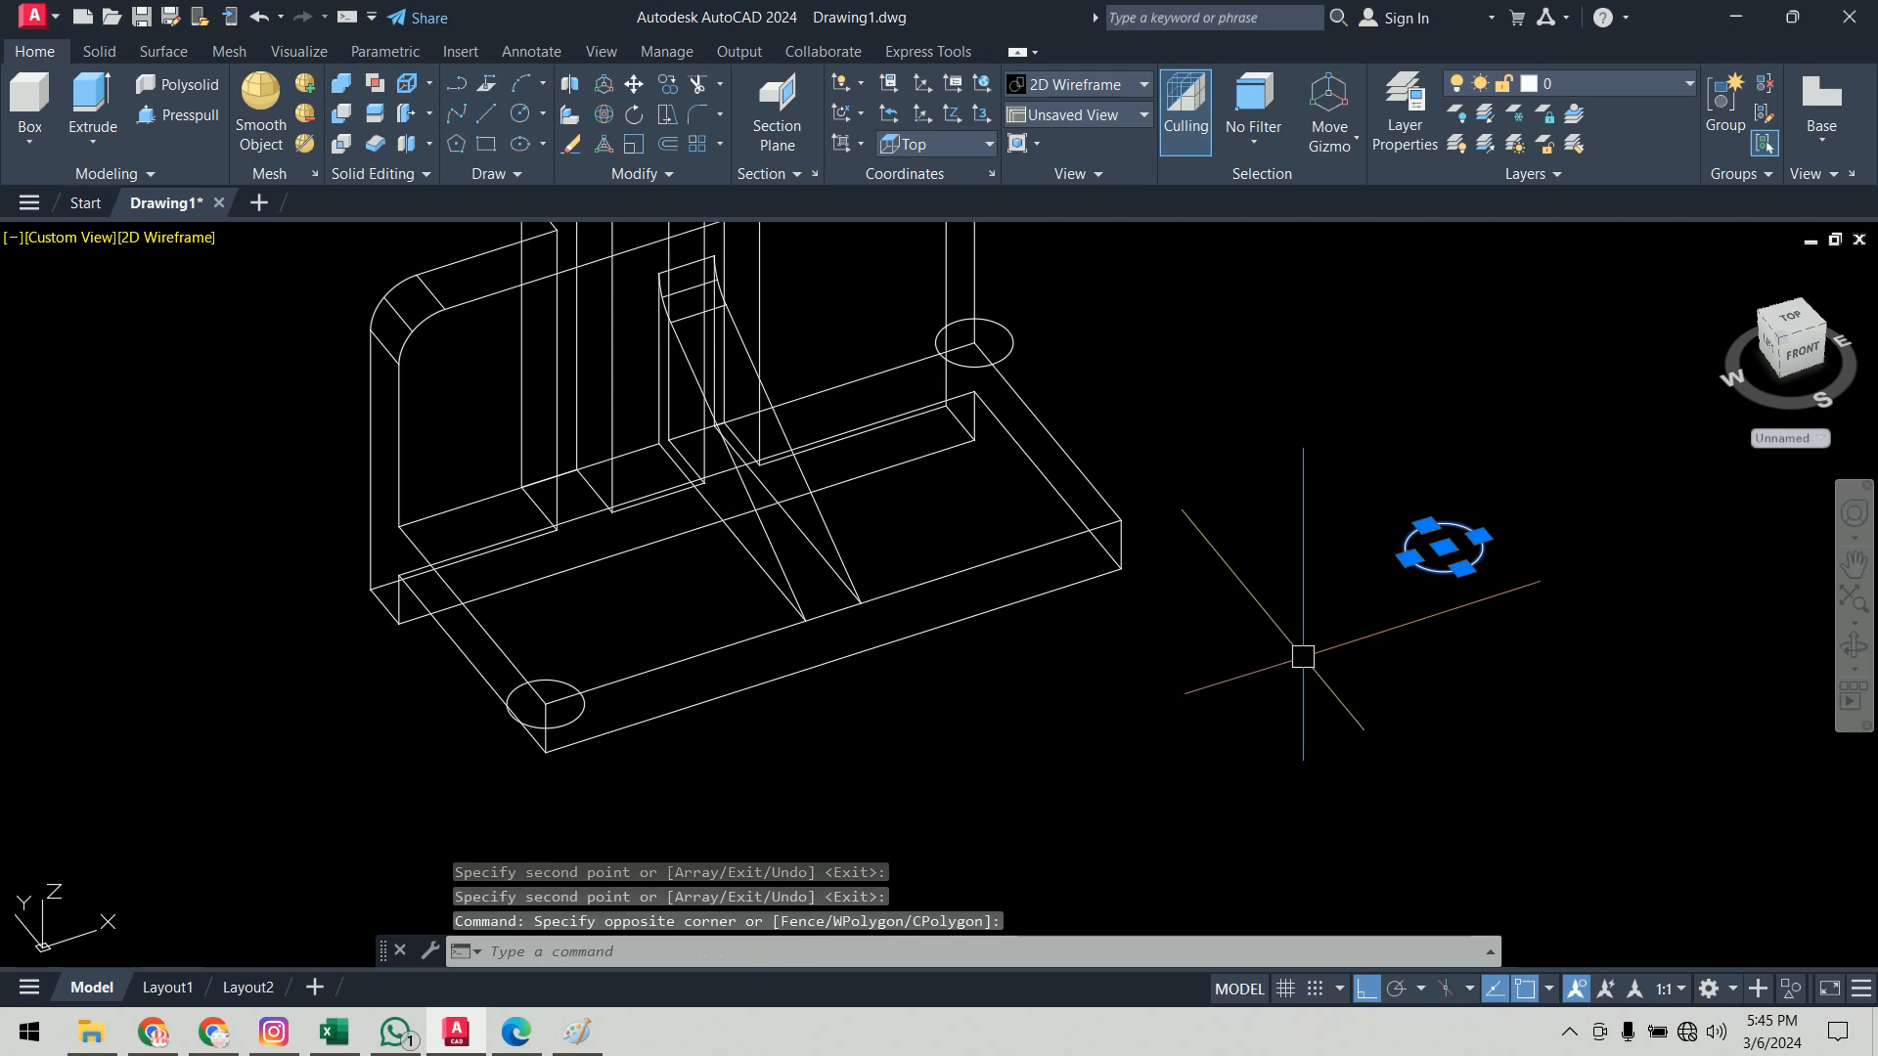
key("Delete")
Step: Check the hole offsets in the exercise image, then move the front-left circle 15 units along the base's front upper edge
key("alt+Tab")
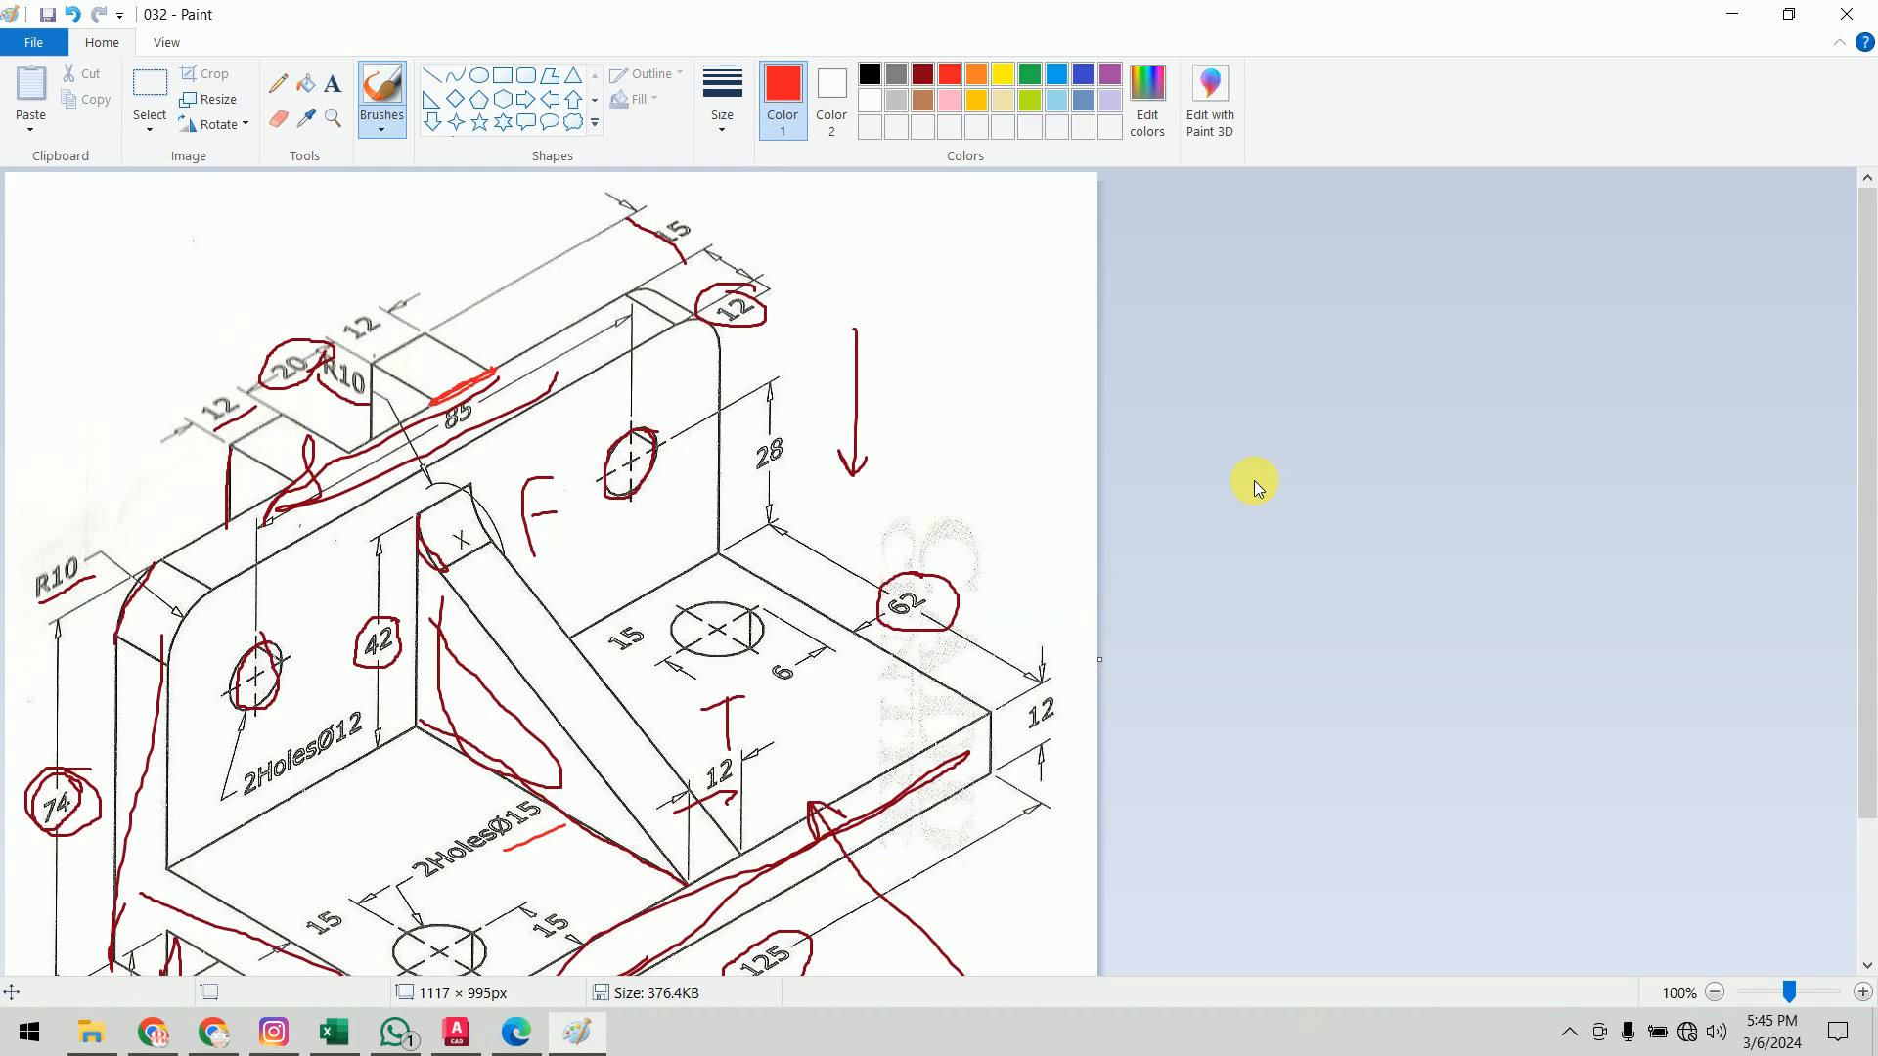
scroll(1141, 620, "down", 3)
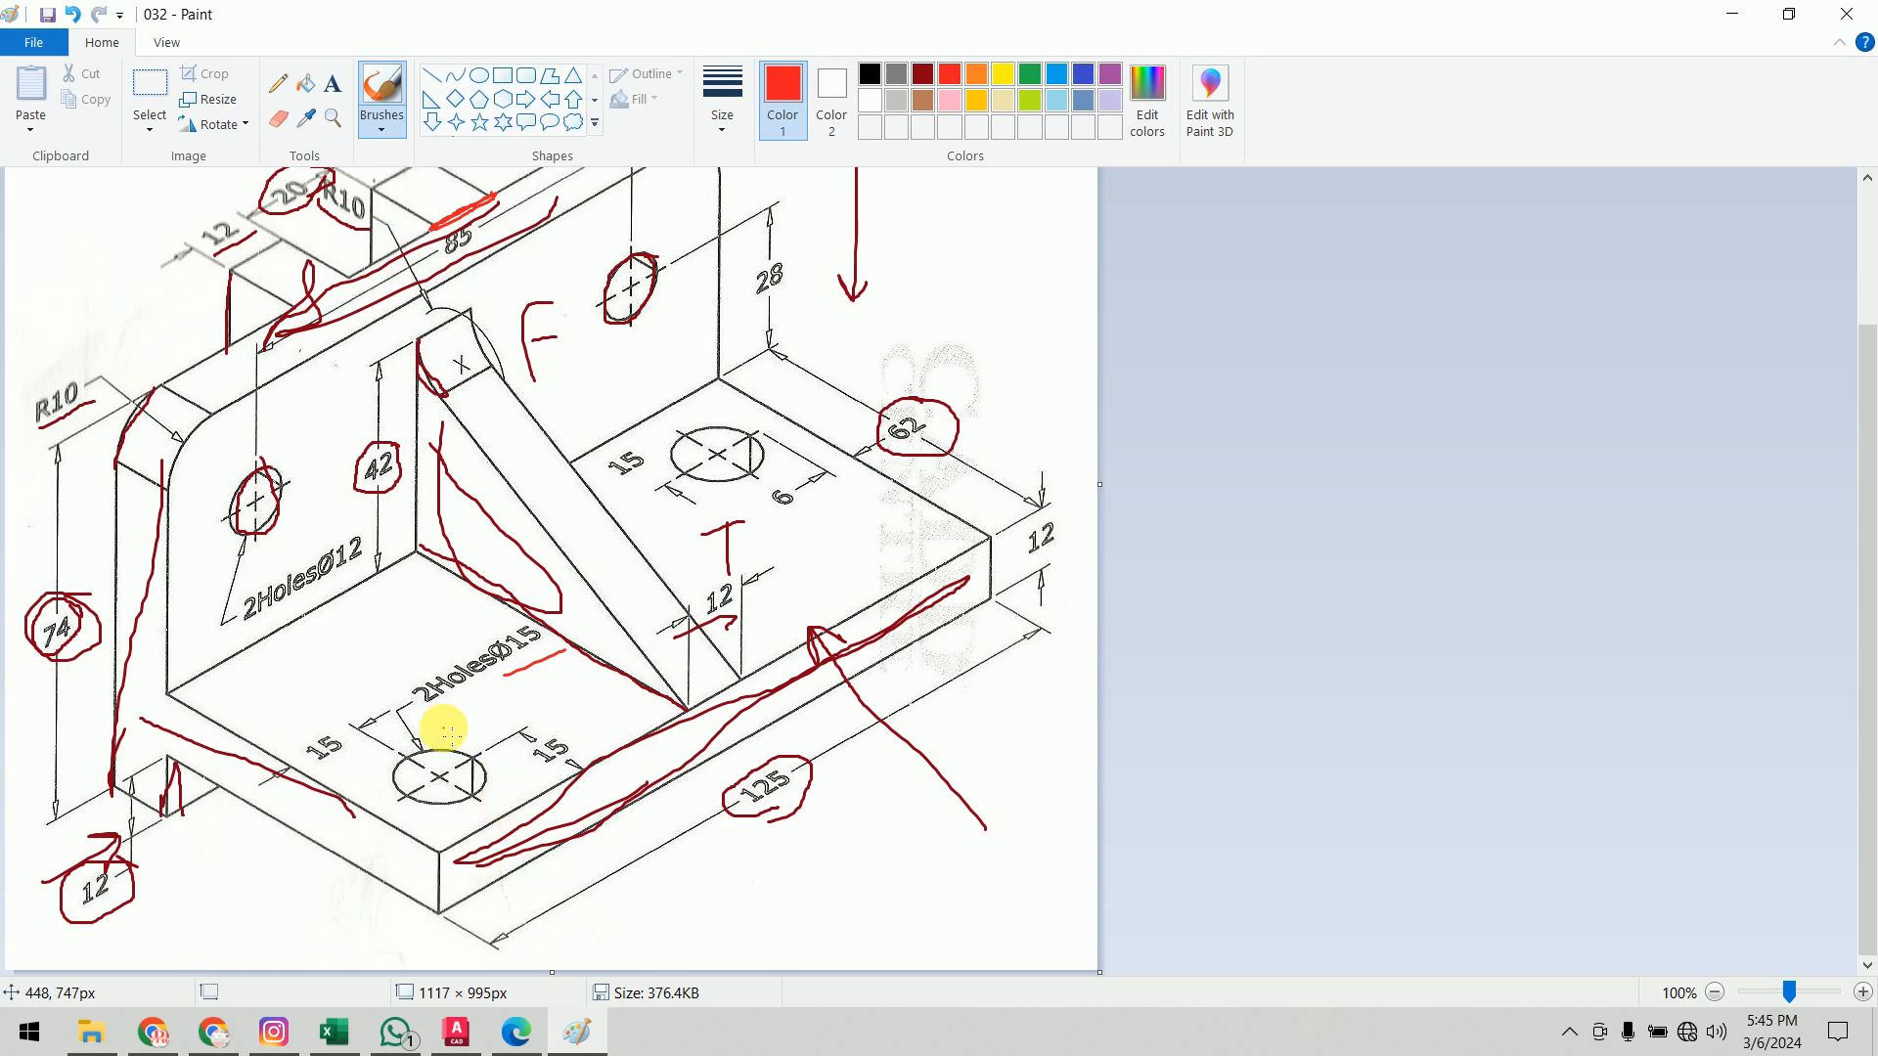
key("alt+Tab")
mouse_move(519, 714)
middle_mouse_down("shift")
mouse_move(704, 773)
mouse_move(878, 731)
mouse_move(860, 671)
mouse_move(838, 713)
mouse_move(859, 778)
middle_mouse_up("shift")
type("m")
key("Return")
left_click(550, 682)
key("Return")
left_click(520, 712)
type("1")
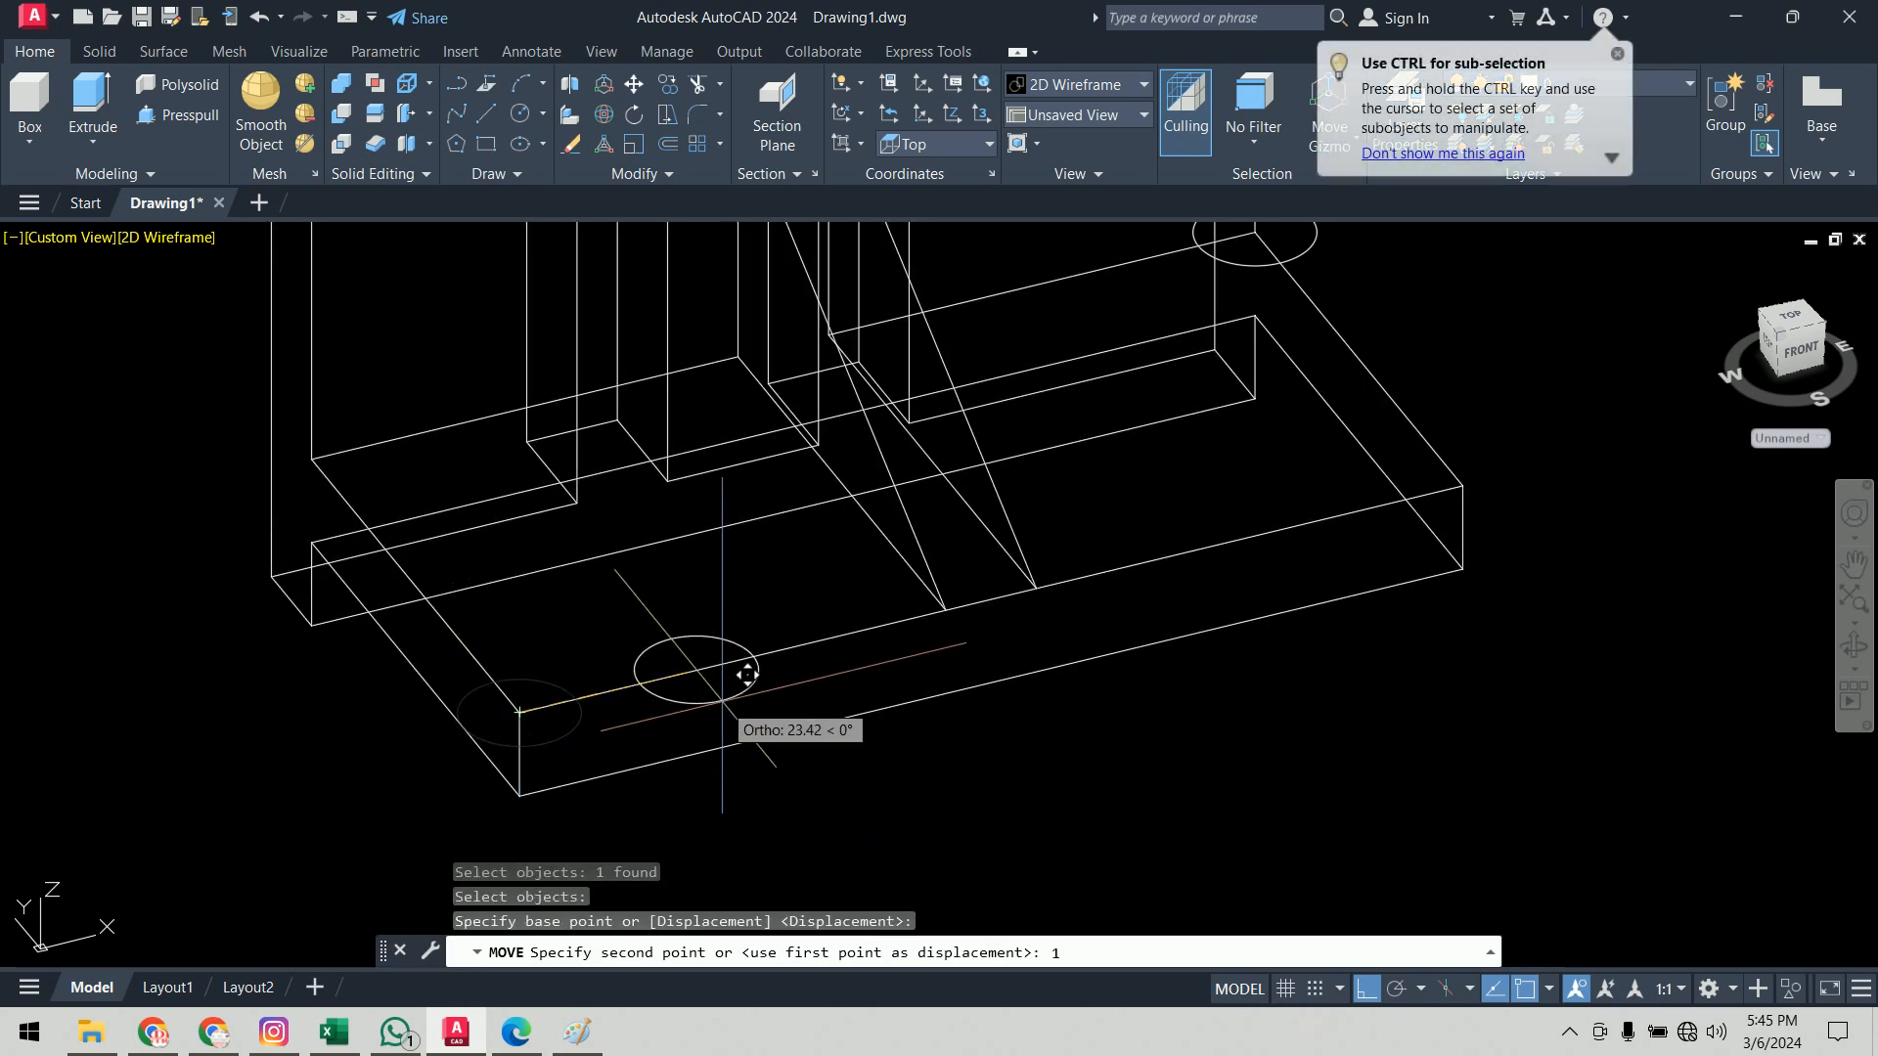
type("5")
key("Return")
key("Return")
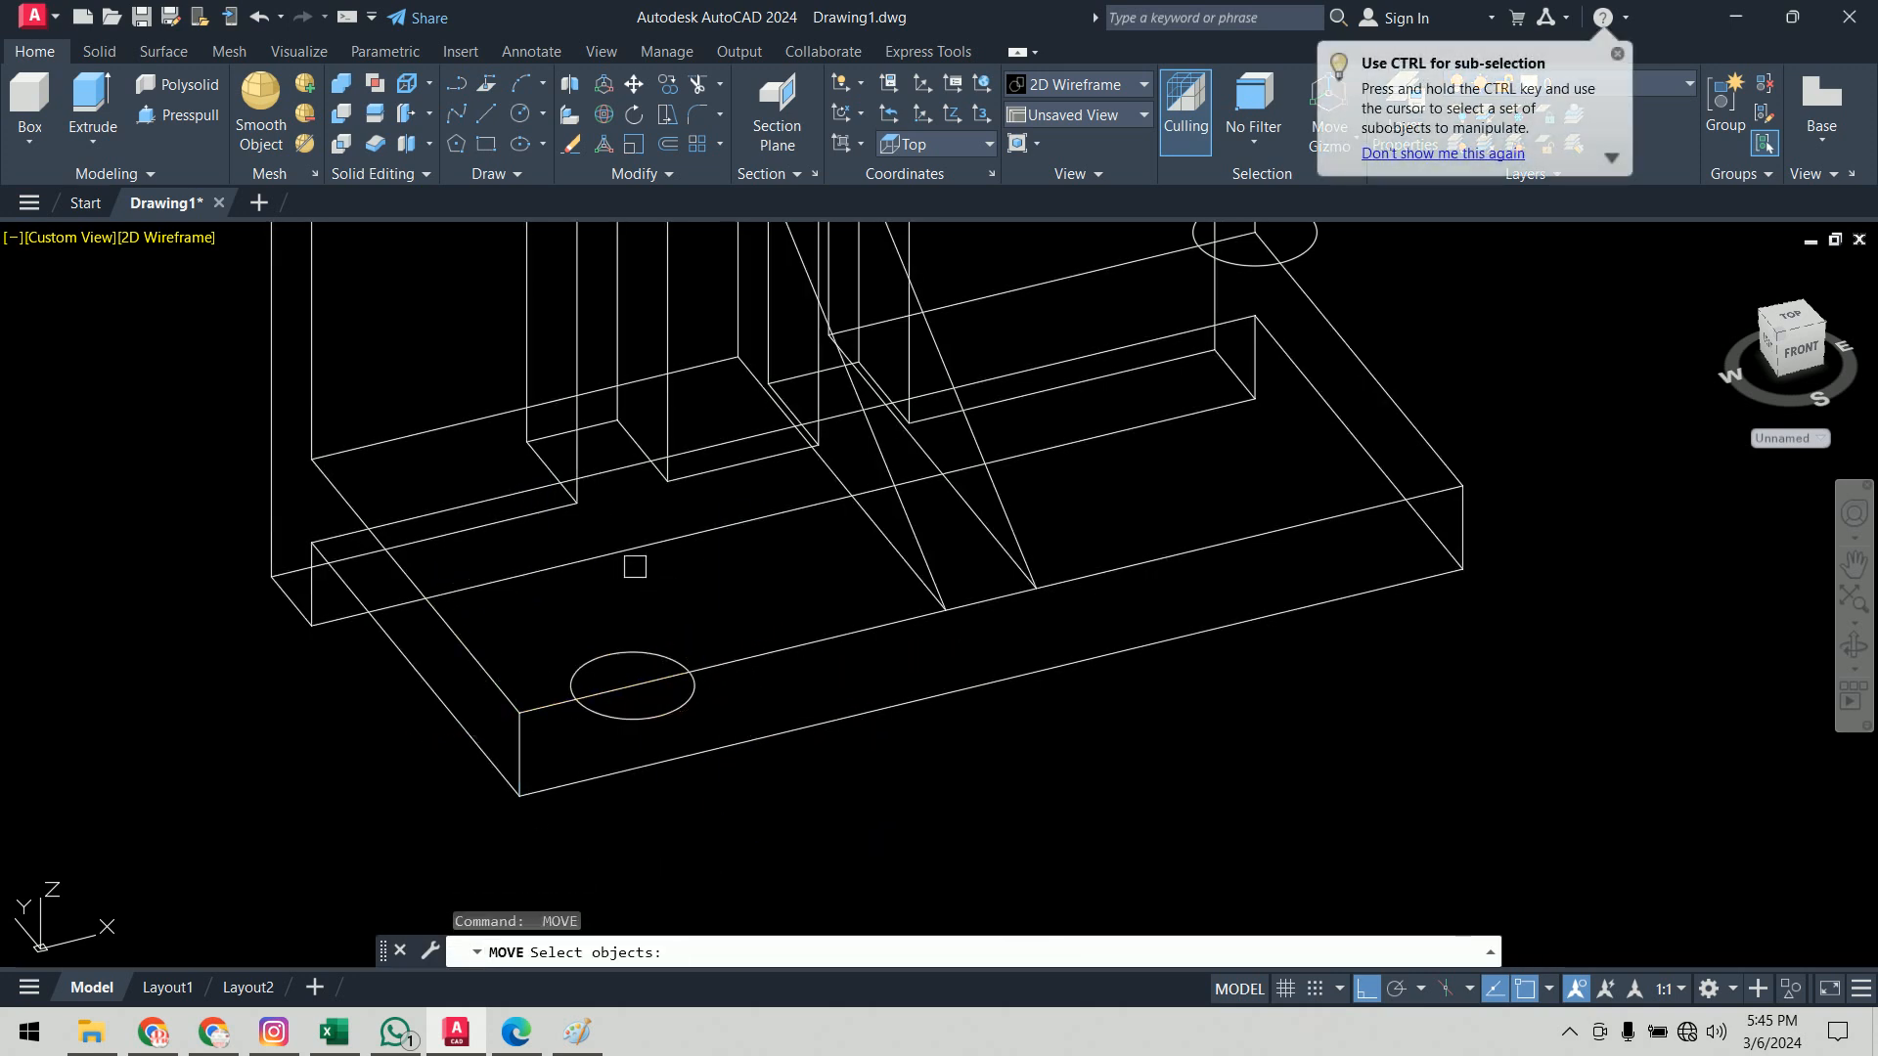
Step: Move the front-left circle 15 units inward from the base's front edge, toward the upright plate
left_click(614, 654)
key("Return")
left_click(633, 685)
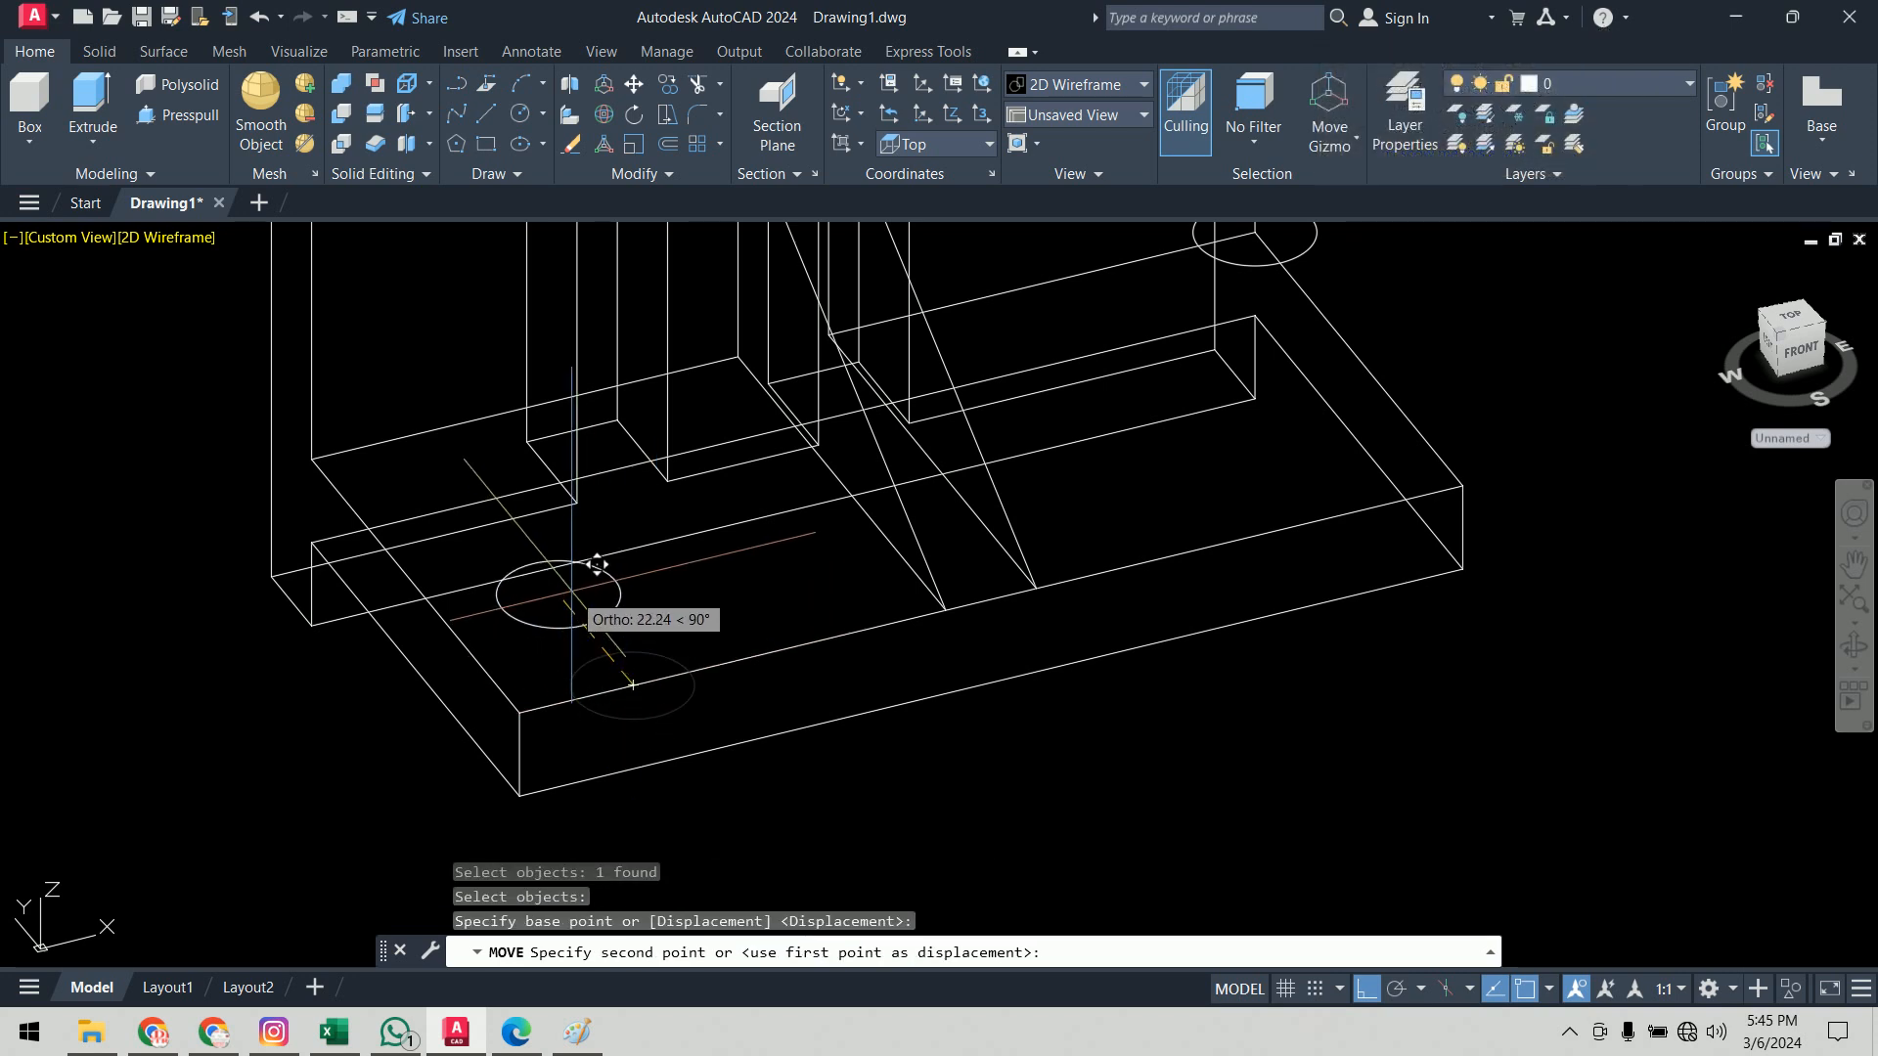
key("Return")
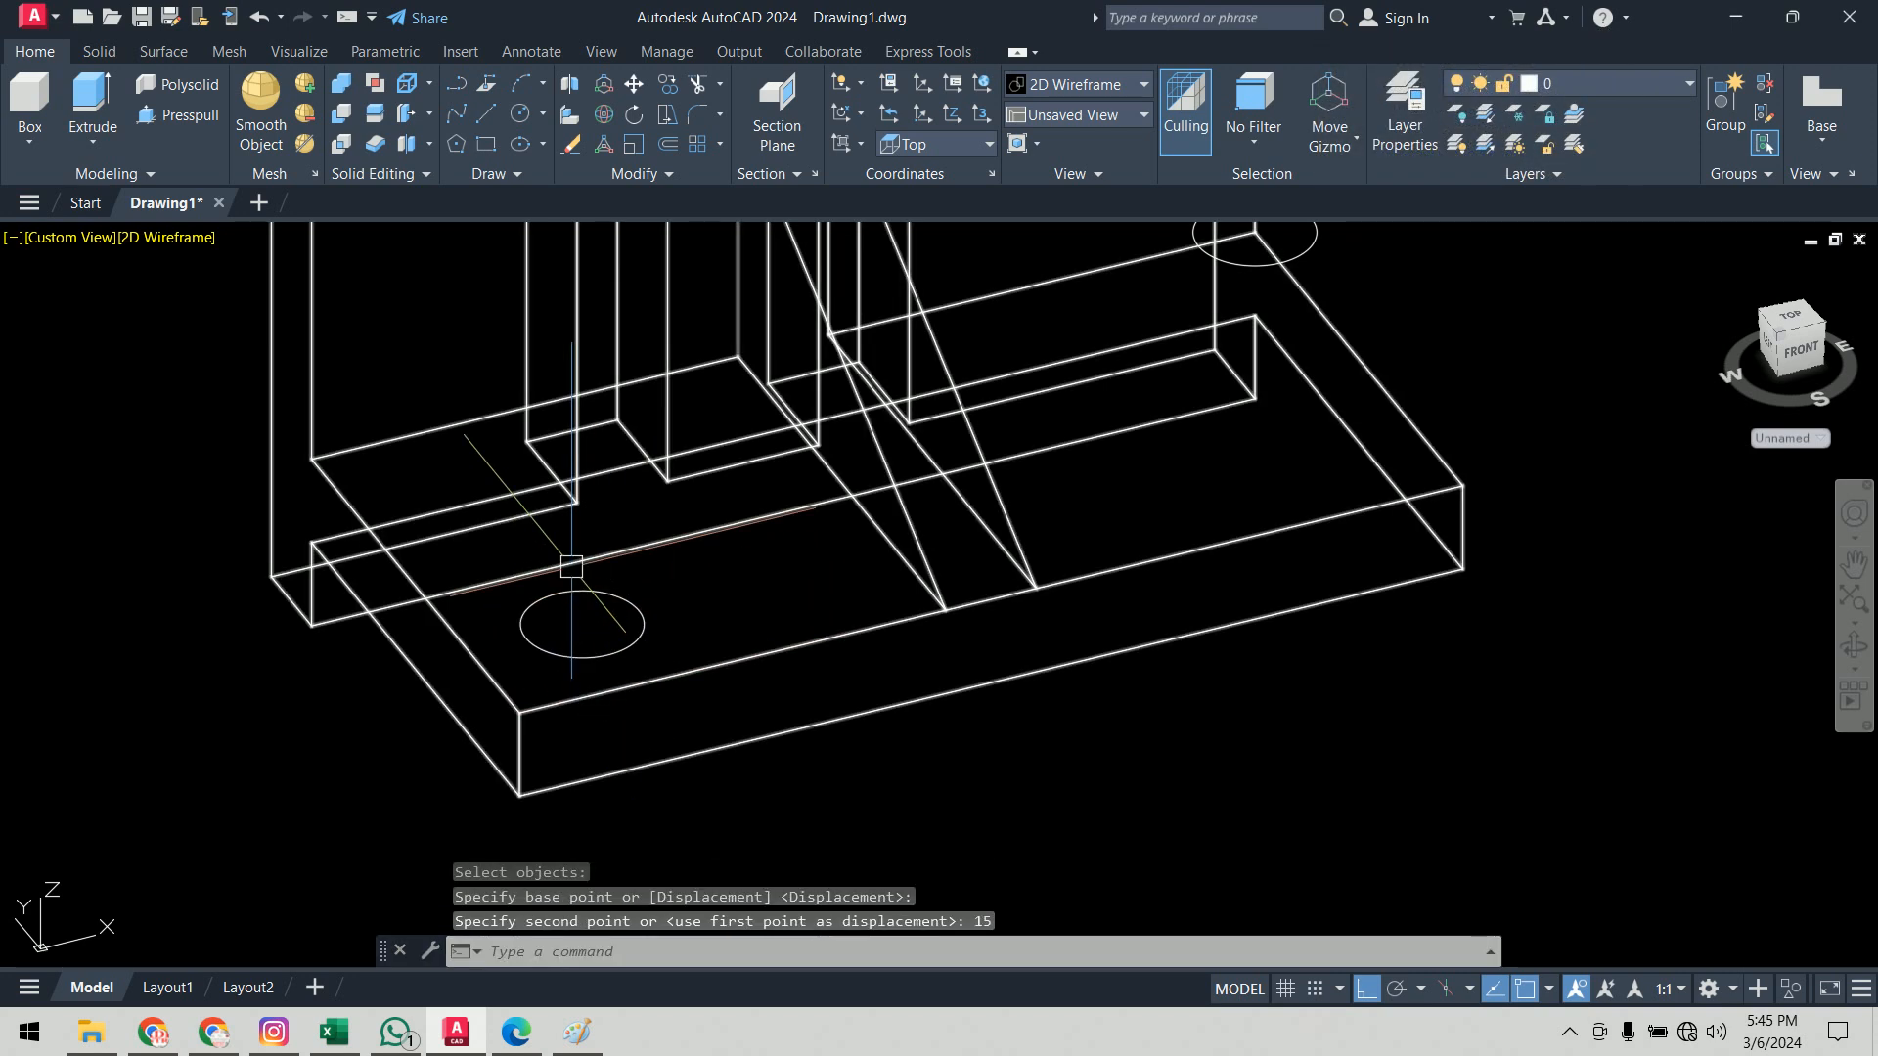
Step: Check the rear-right hole's offsets in the exercise image, then move that circle by its outer quadrant onto the base's rear-right upper corner
middle_click_drag(1551, 336, 1342, 626)
key("alt+Tab")
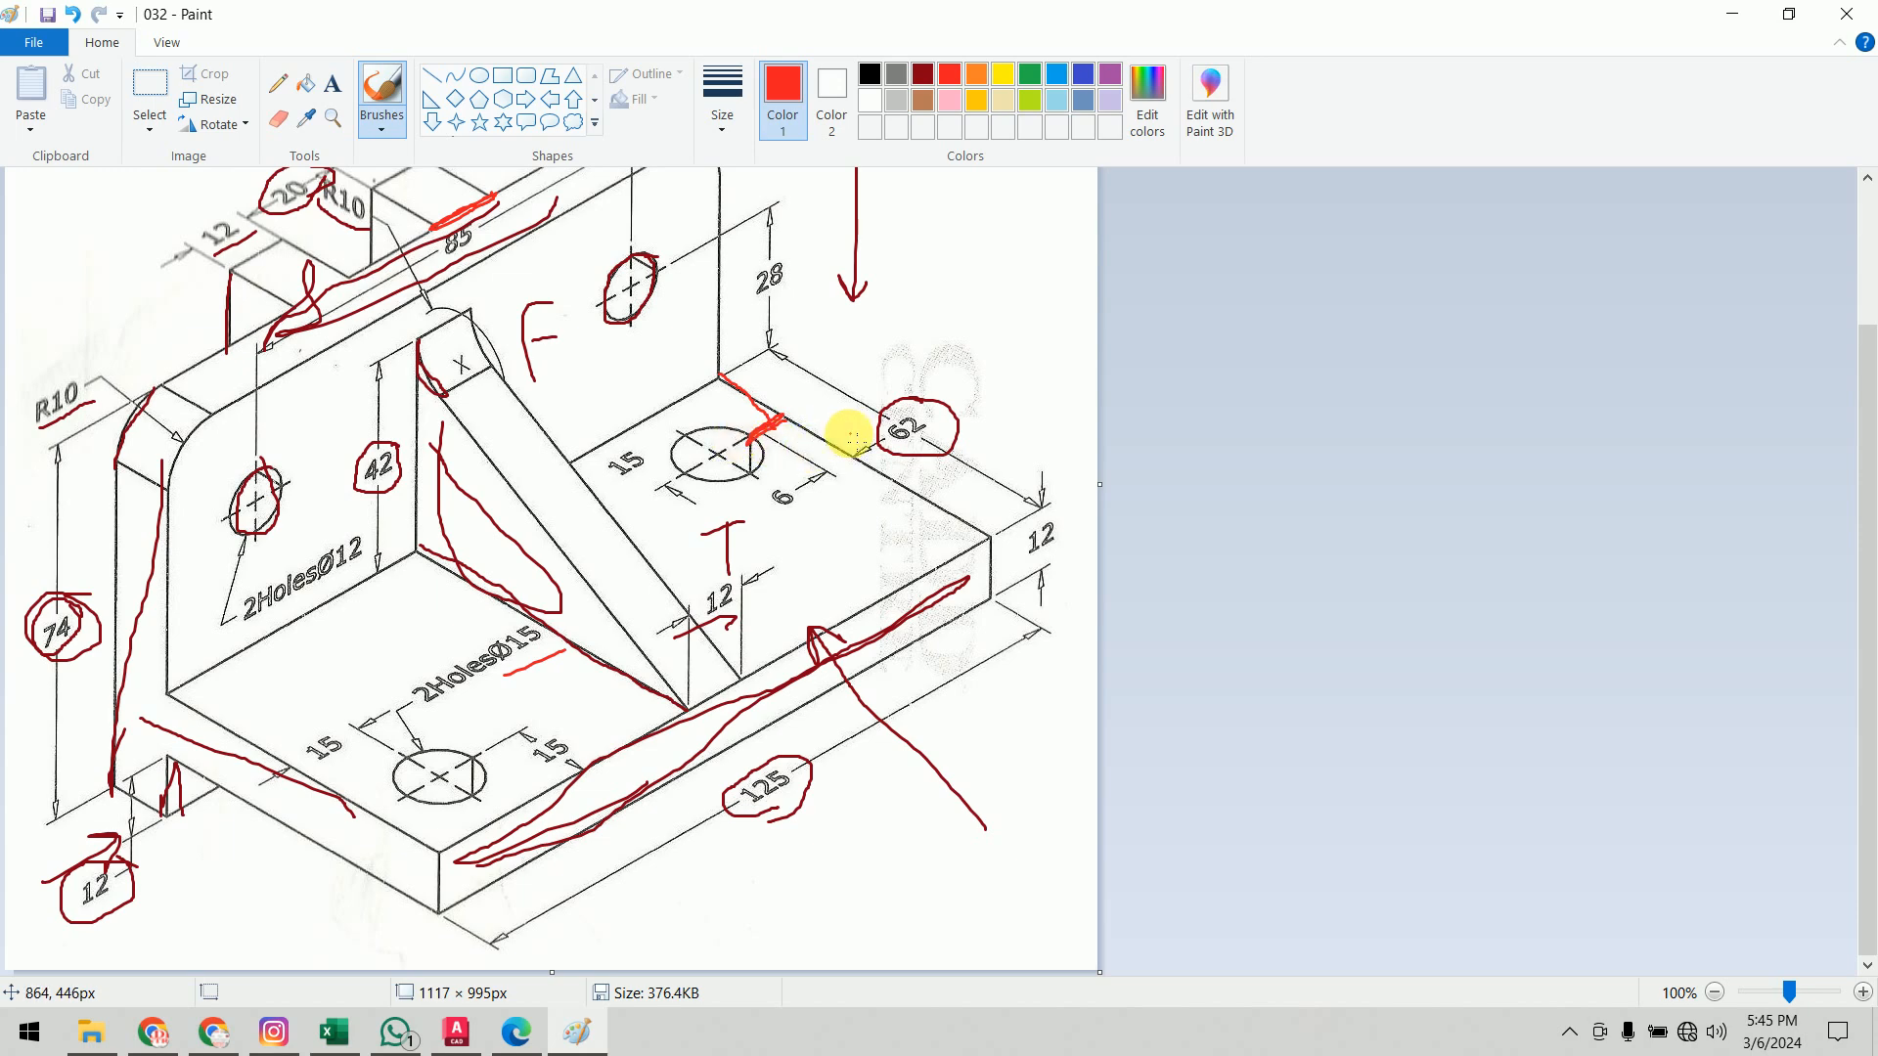
key("alt+Tab")
type("m")
key("Return")
left_click(1131, 497)
key("Return")
left_click(1128, 494)
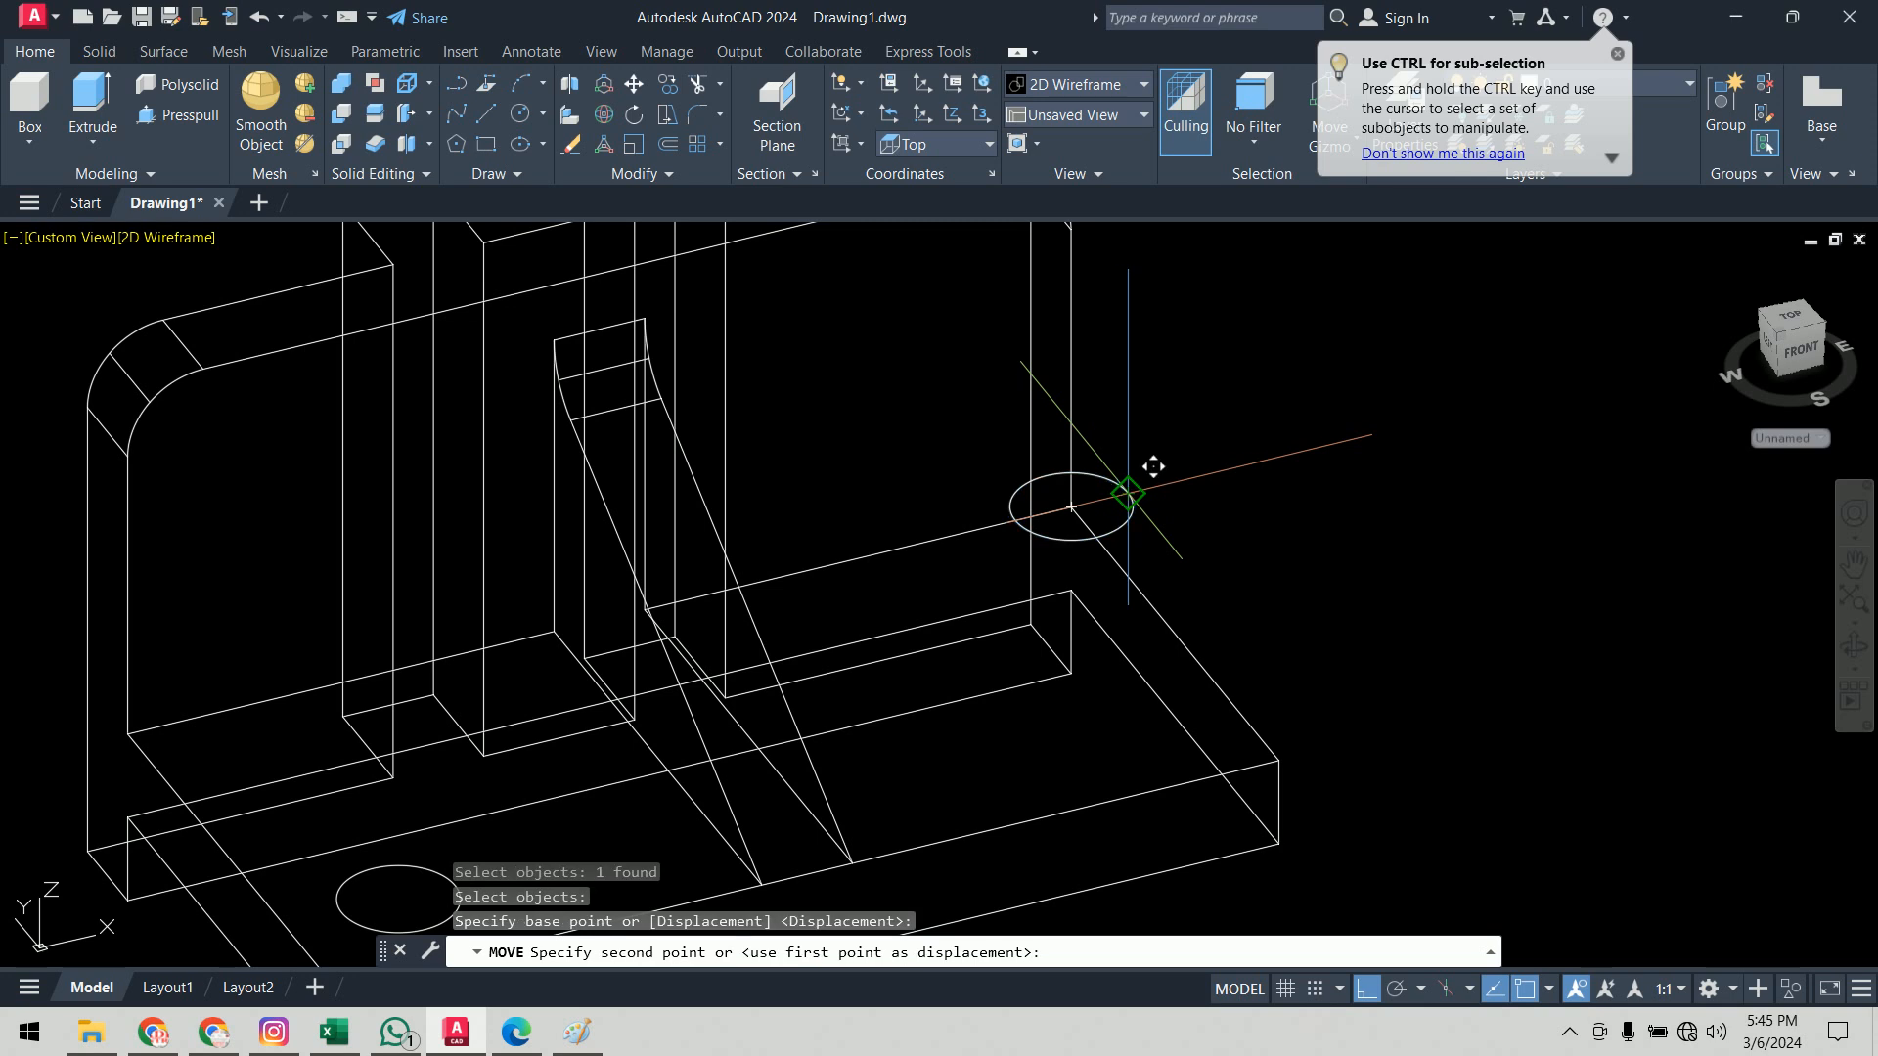
left_click(1072, 508)
Step: Move the rear-right circle 6 units inward along the base's rear upper edge
key("Return")
left_click(1077, 518)
key("Return")
left_click(1071, 508)
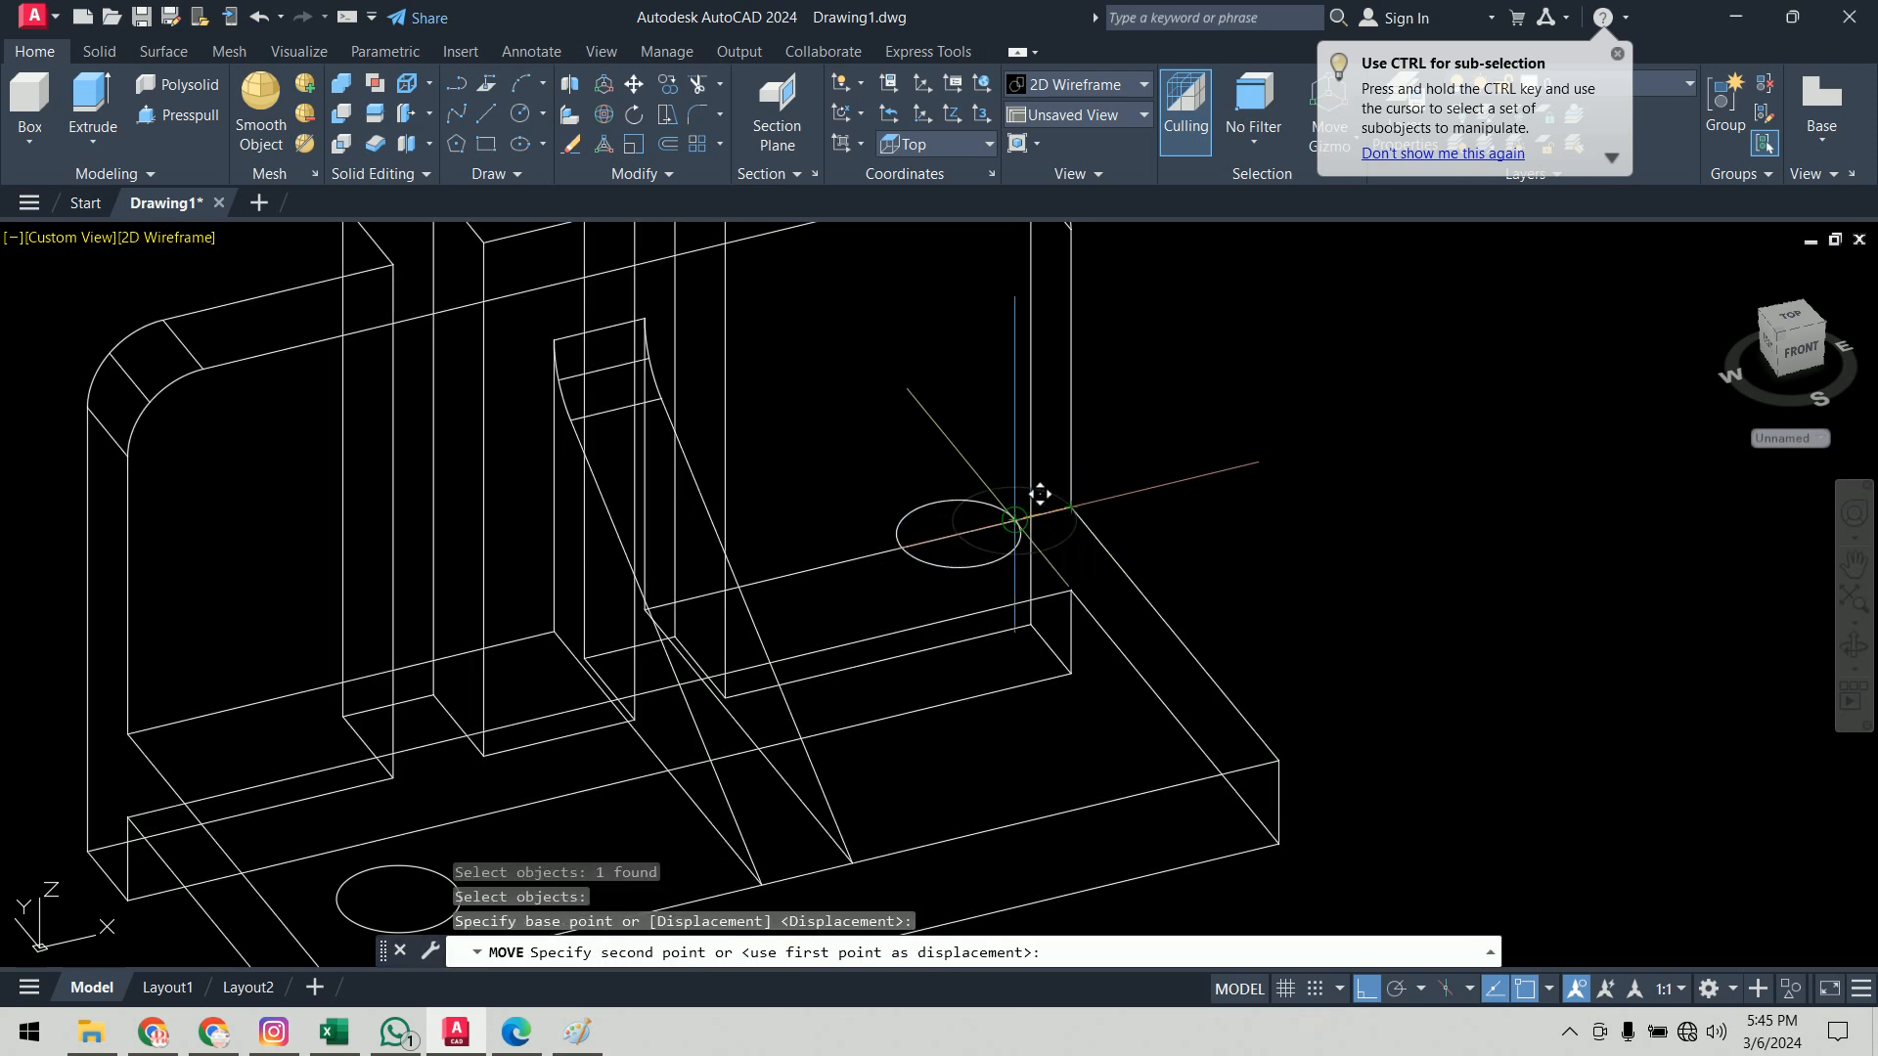
left_click(1023, 516)
Step: Move the rear-right circle 15 units toward the front of the base
key("Return")
left_click(955, 496)
key("Return")
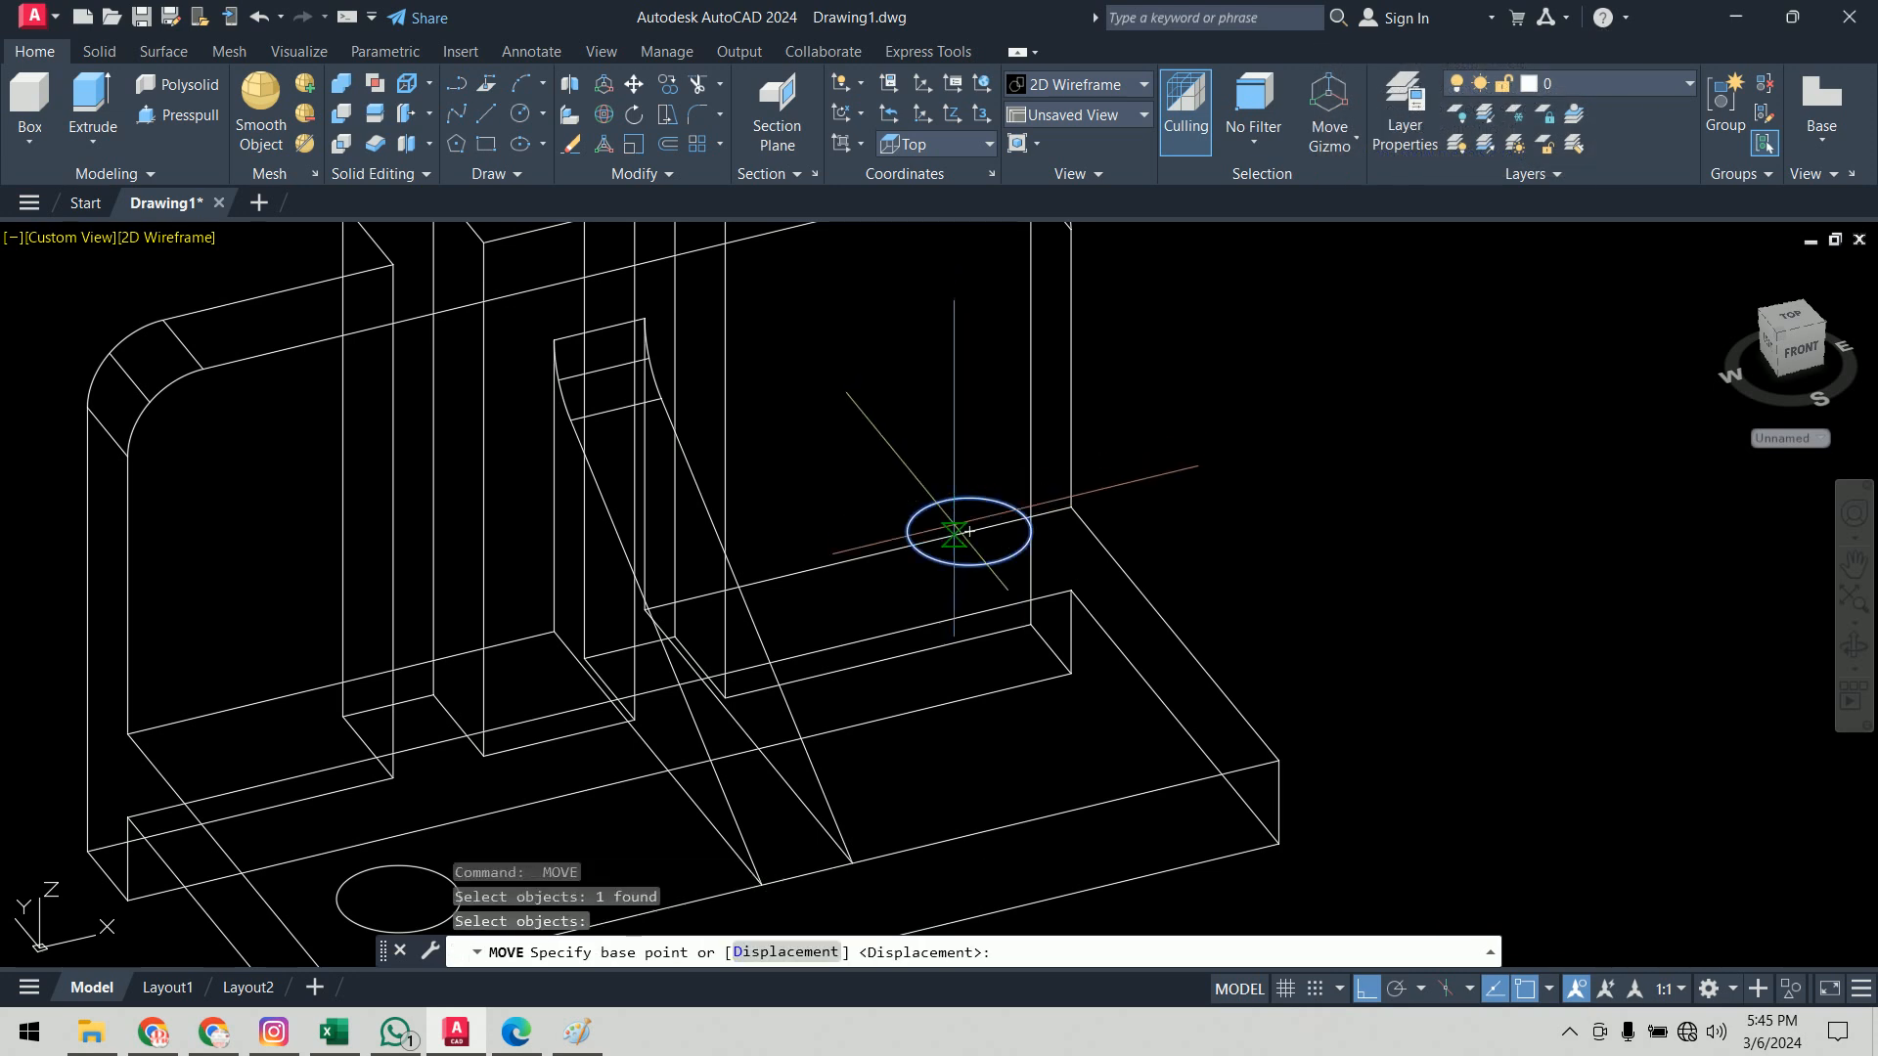
left_click(969, 532)
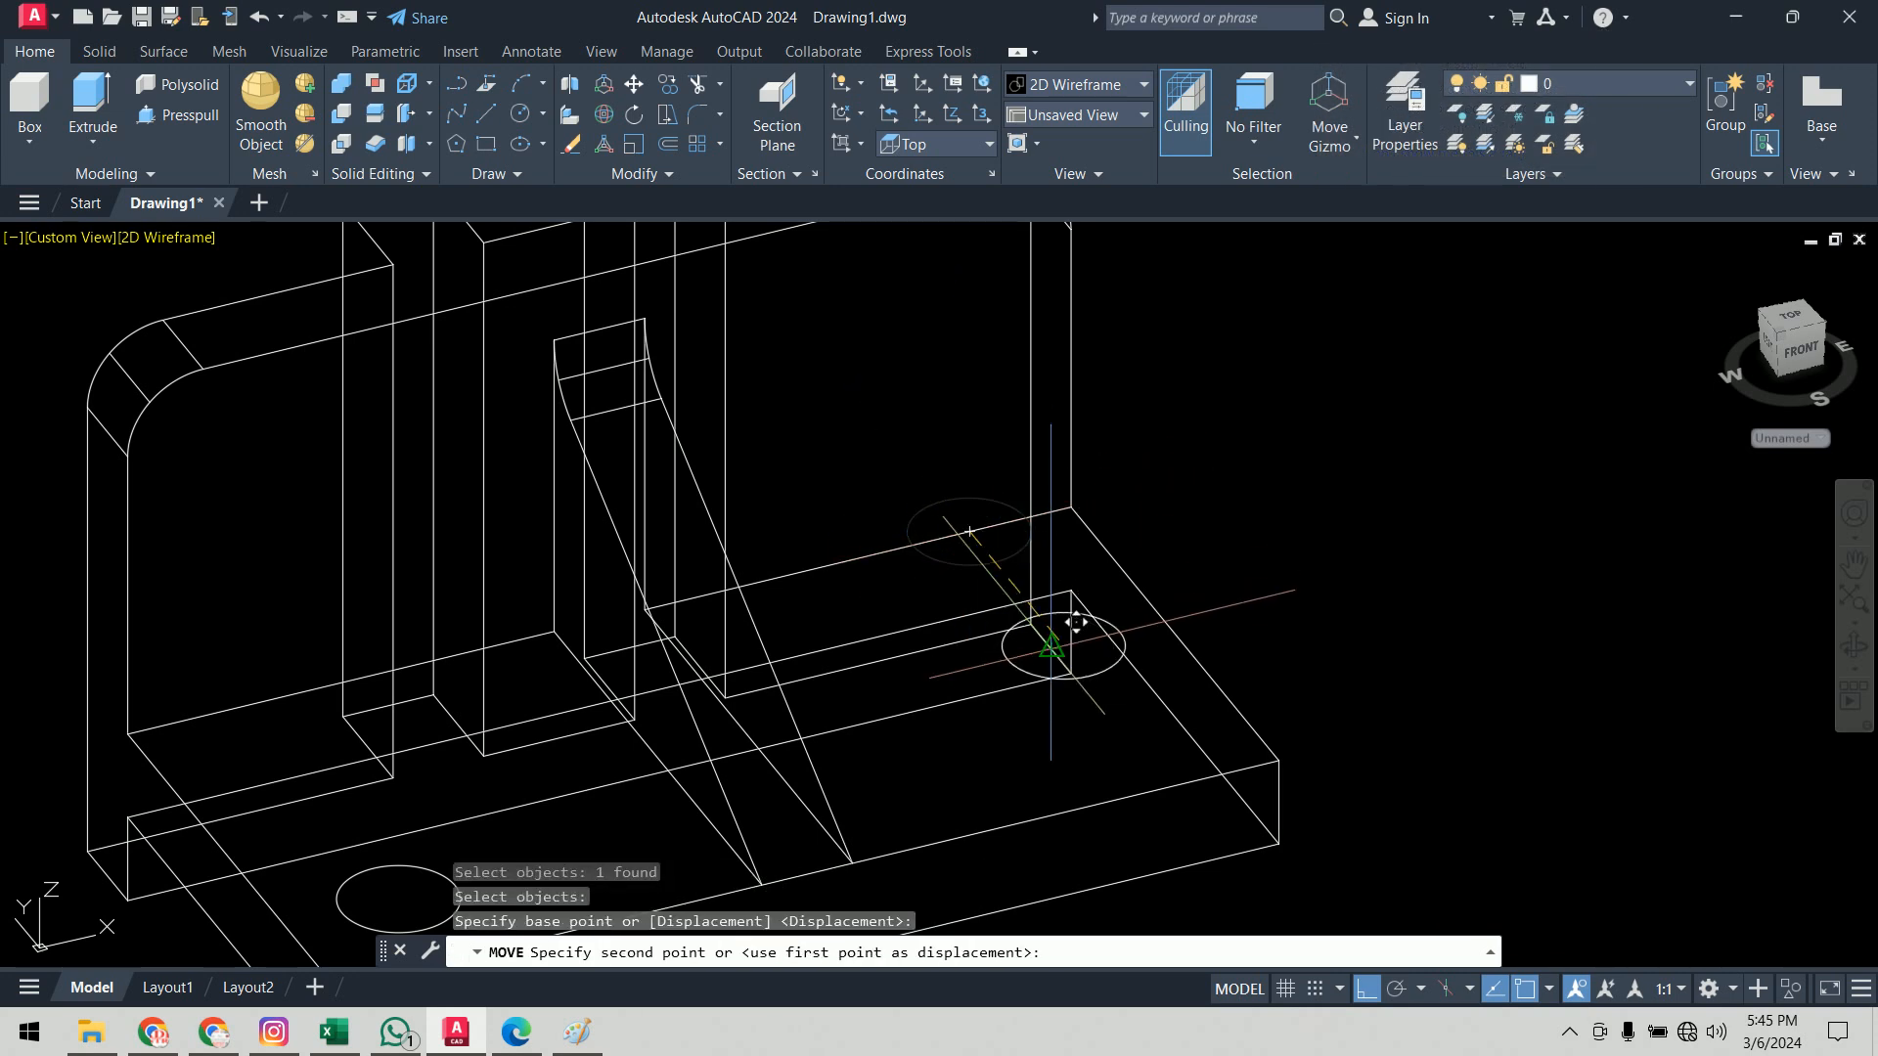
type("15")
key("Return")
Step: Extrude both base circles by -12 down through the base
scroll(1438, 482, "down", 1)
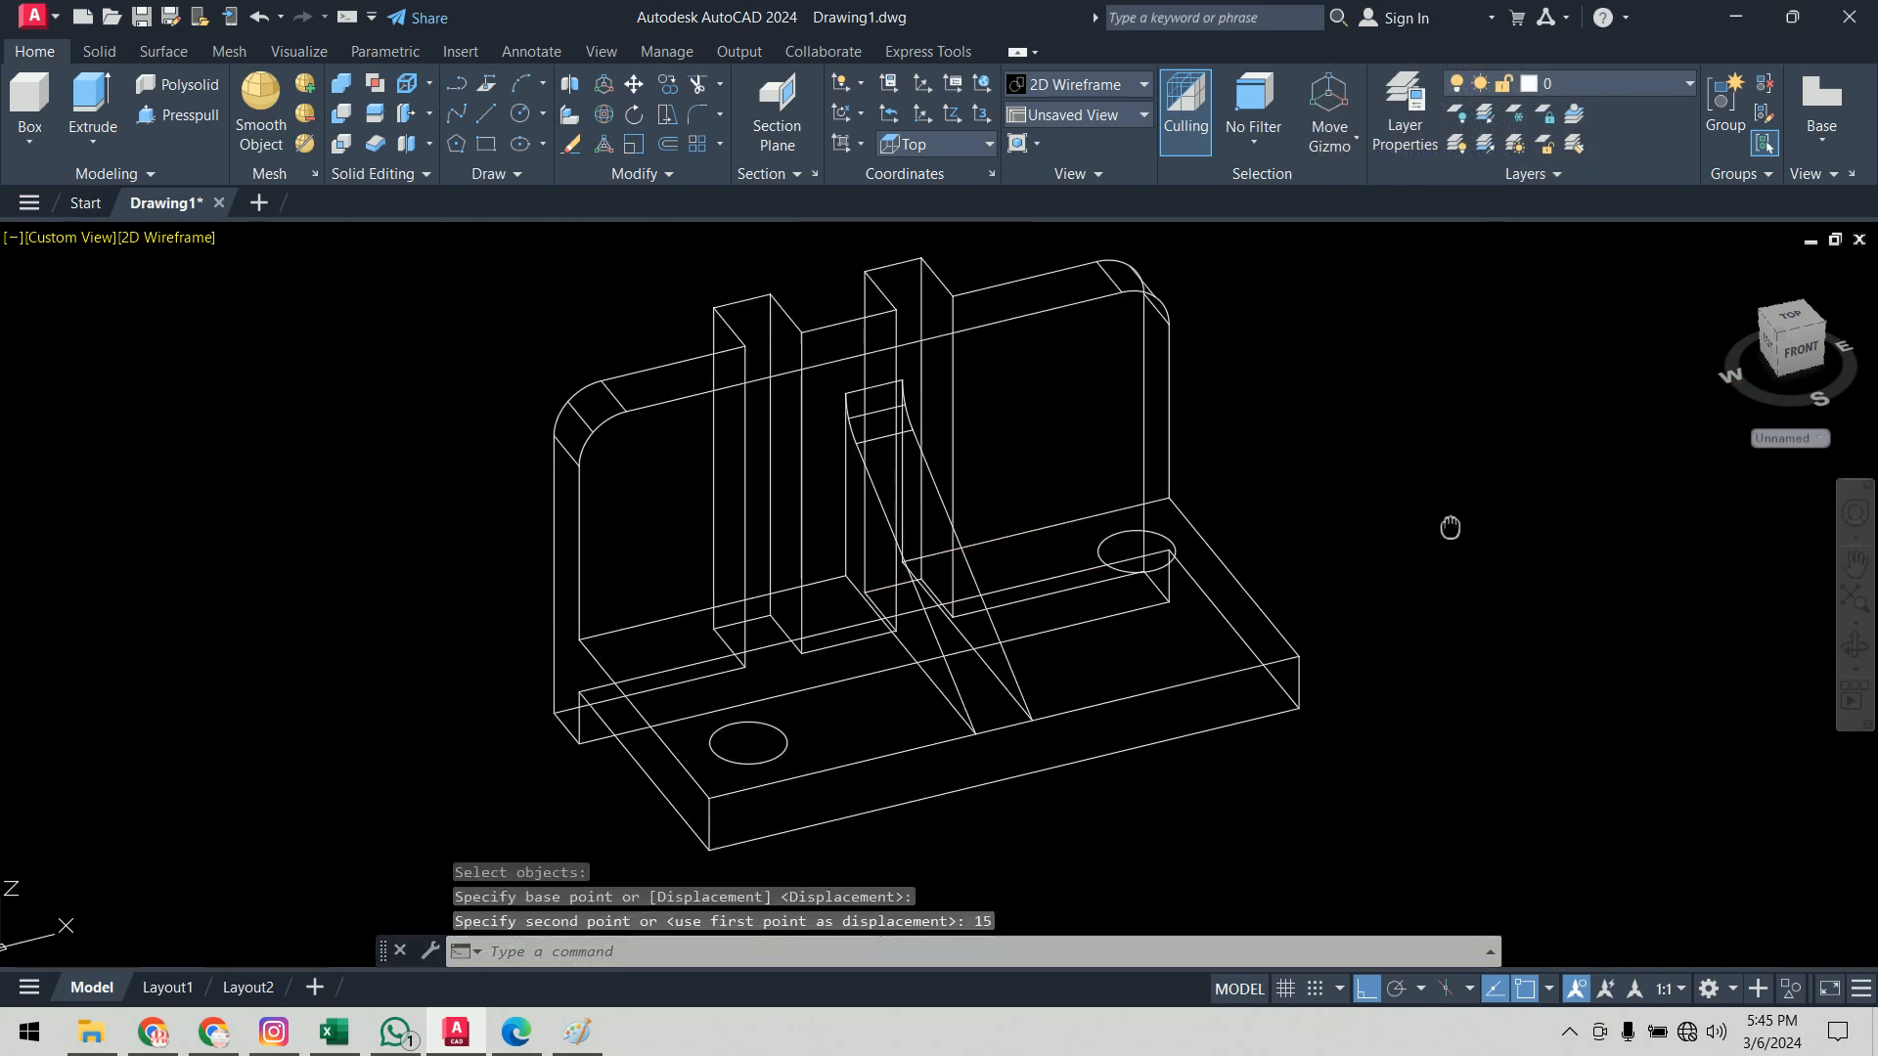
middle_click_drag(1458, 649, 1328, 504, "shift")
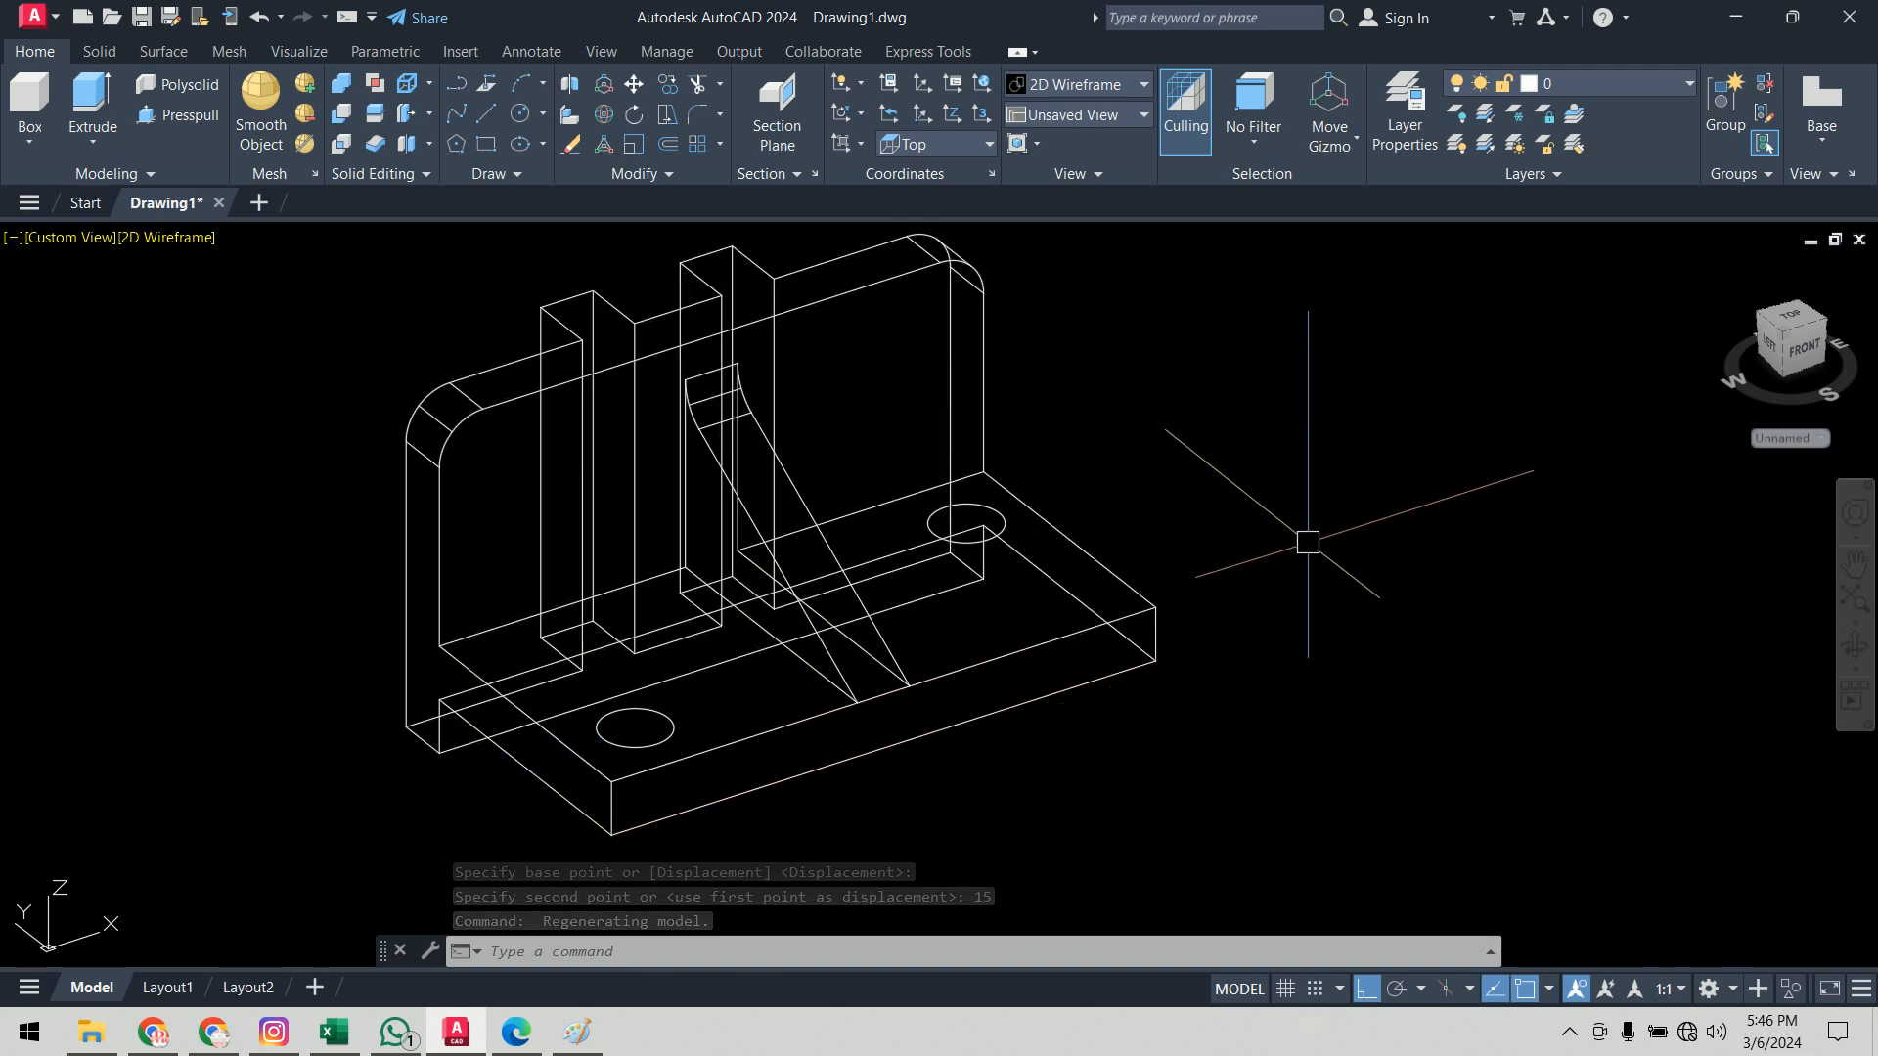
type("ext")
key("Return")
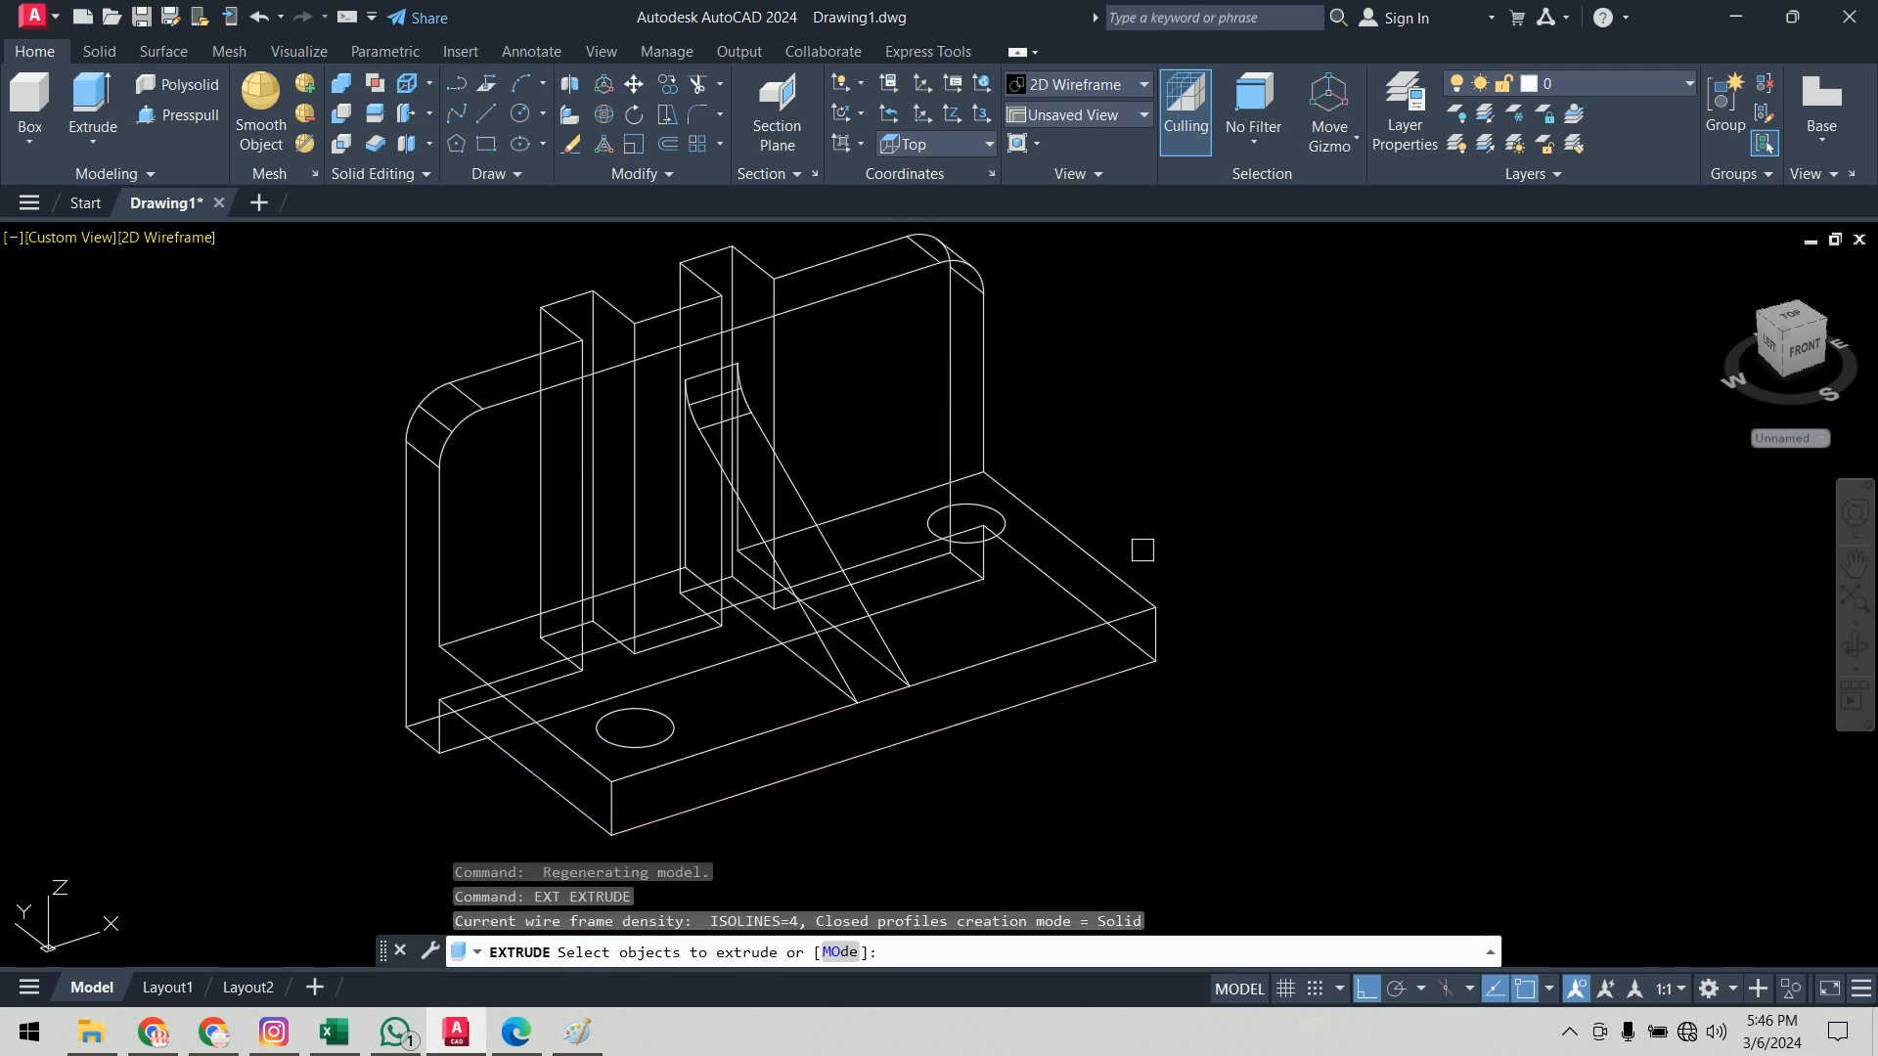
left_click(932, 524)
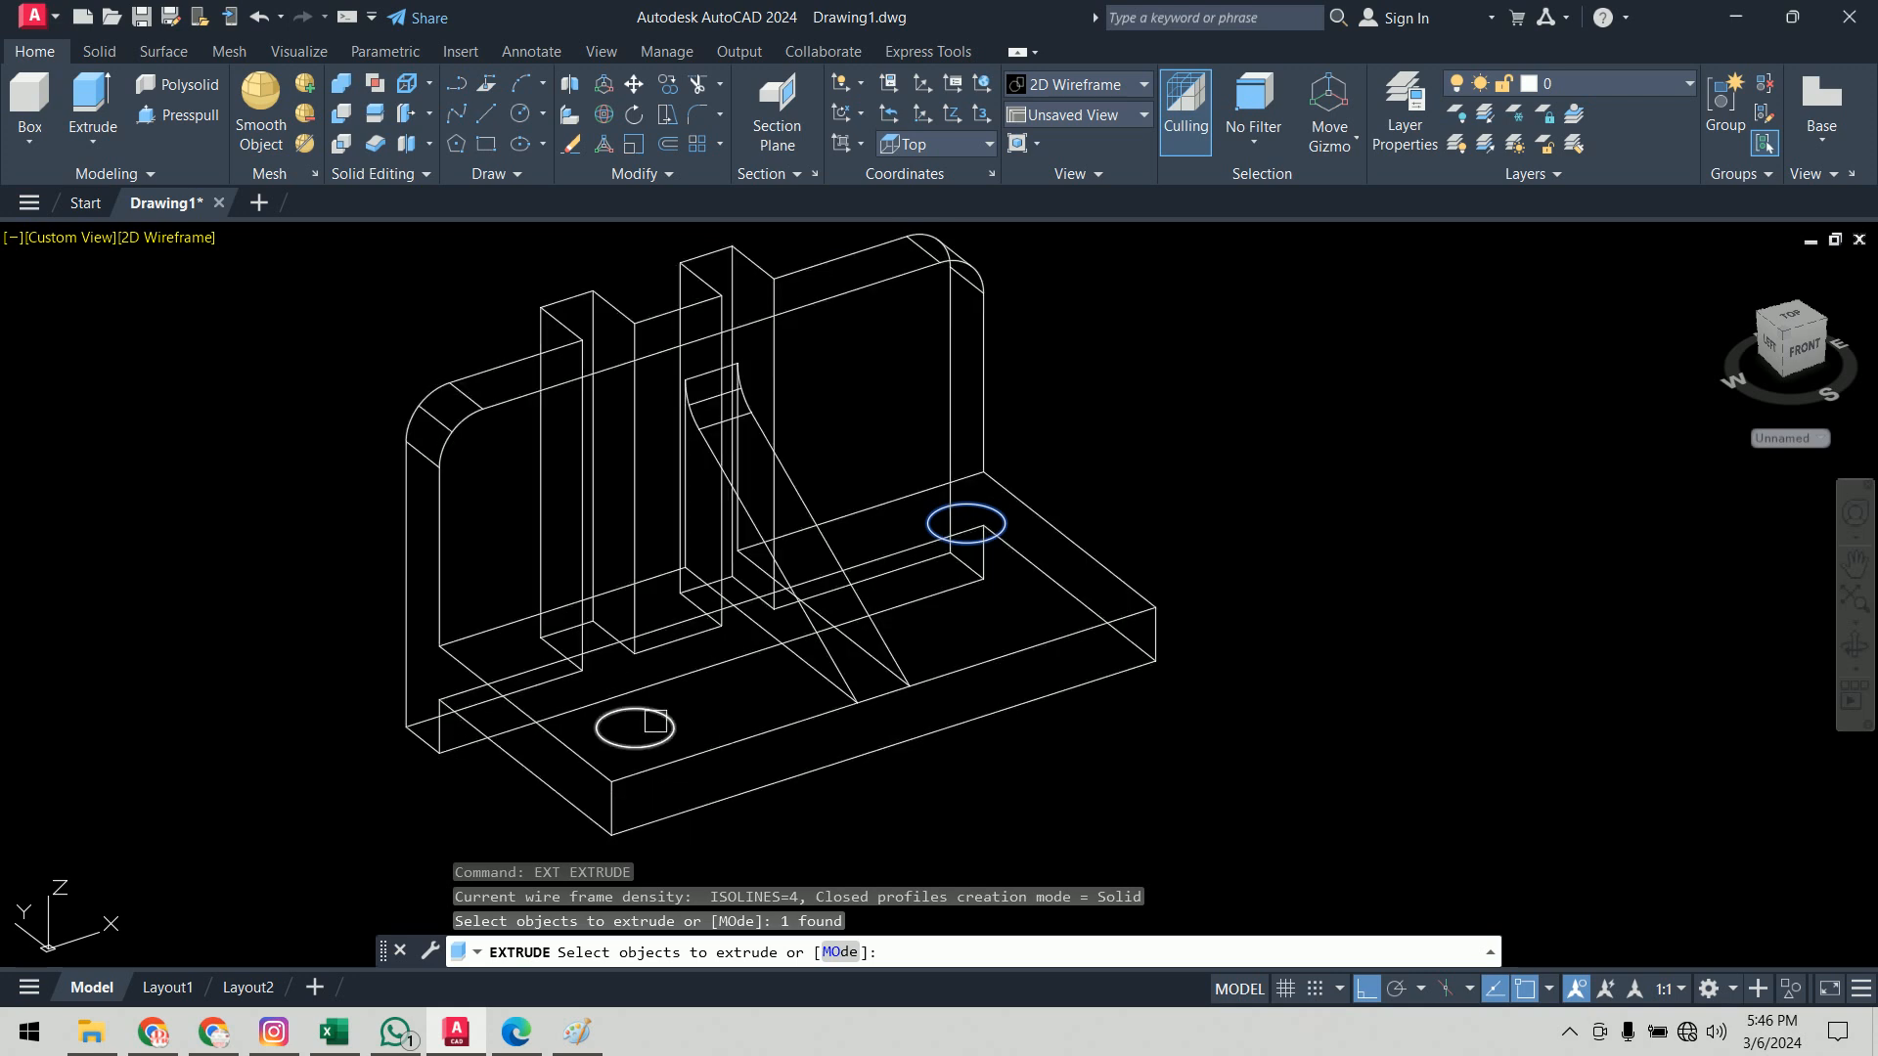
left_click(661, 707)
key("Return")
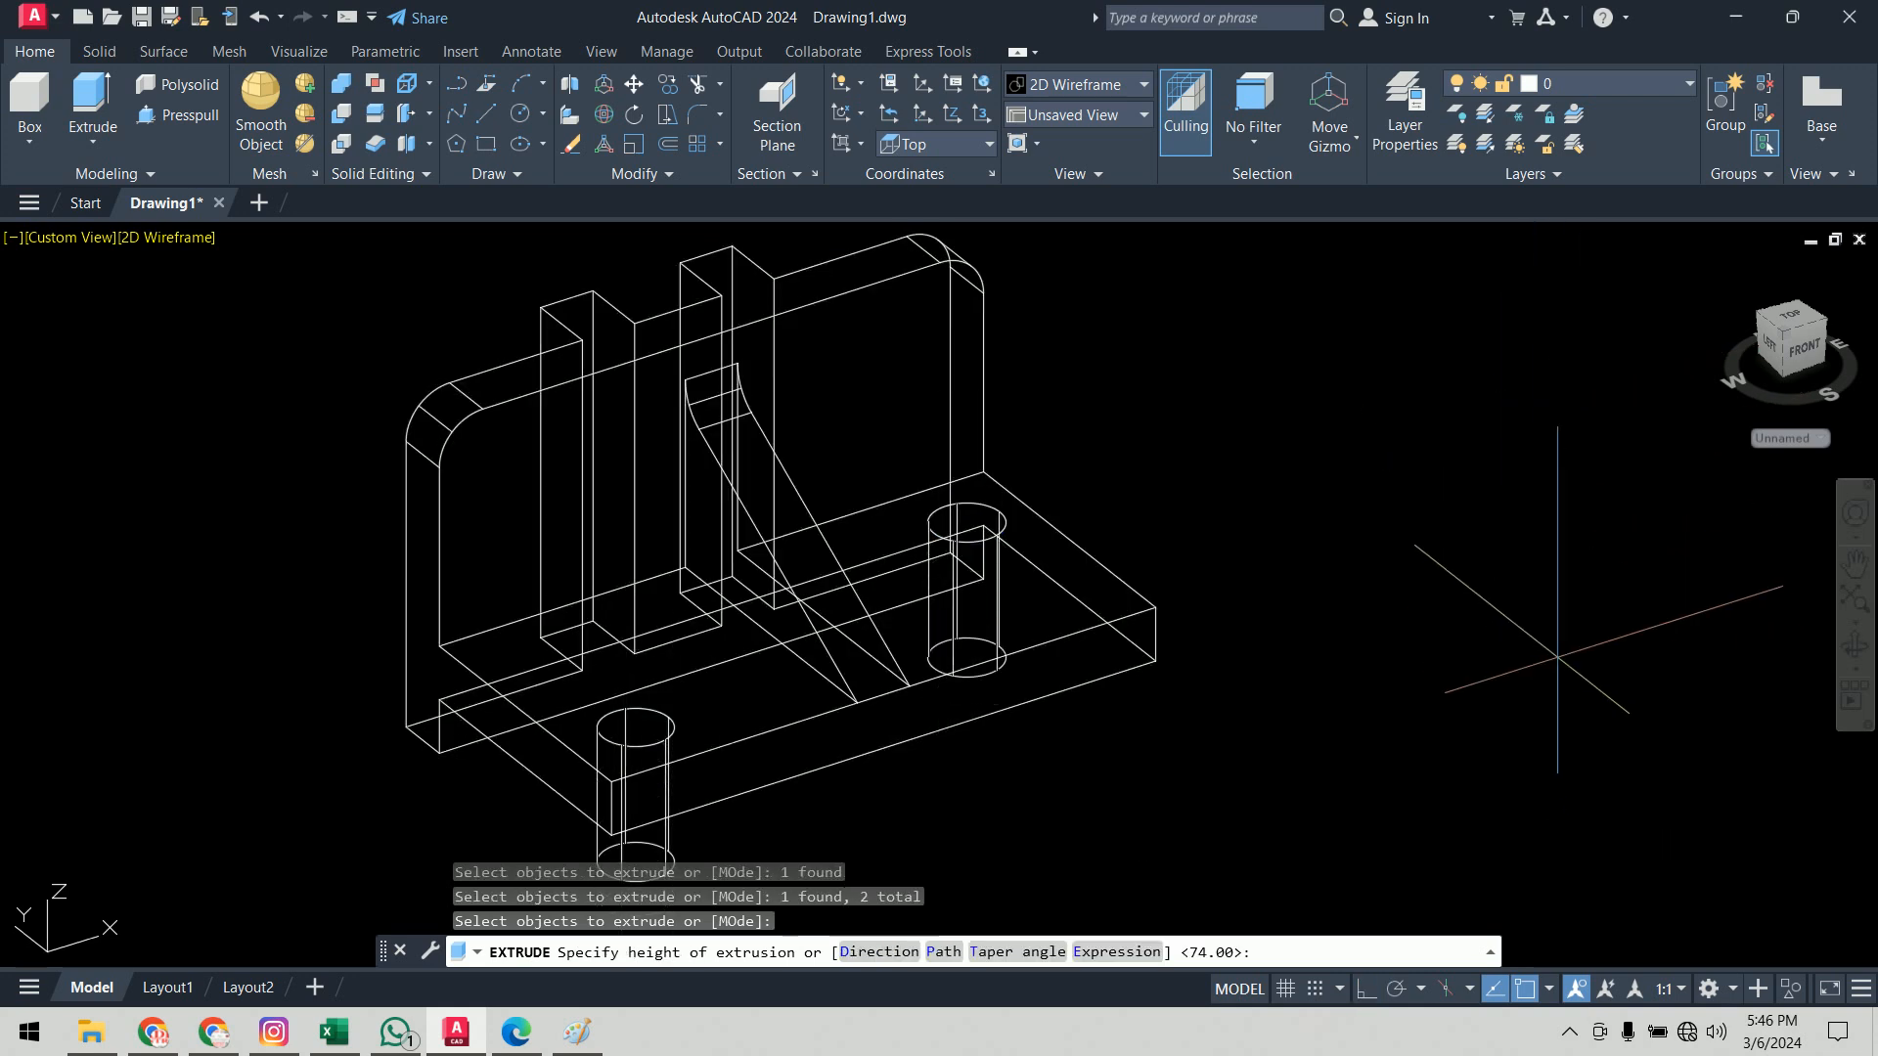
type("-12")
key("Return")
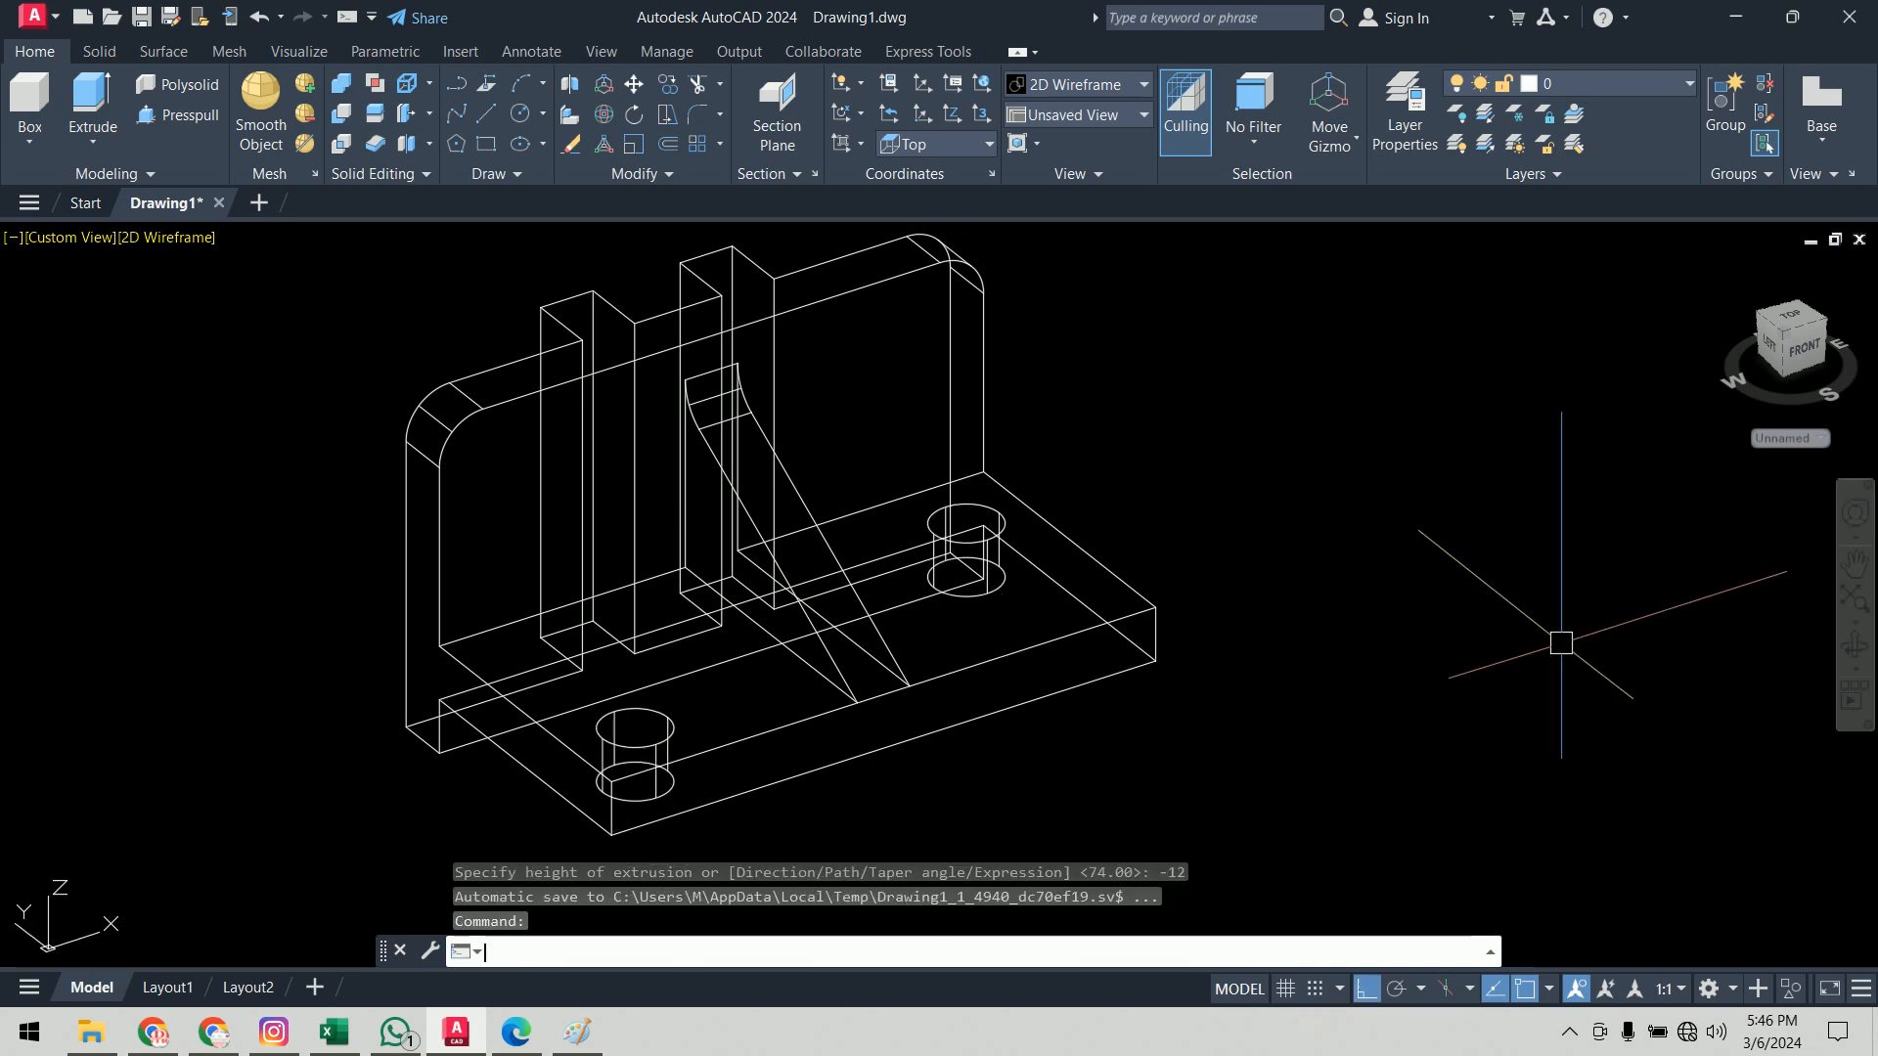
Step: Set the Front view, then switch to Paint to mark the Ø12, 85 and 28 sizes of the plate holes and return to AutoCAD
mouse_move(1371, 730)
middle_mouse_down("shift")
mouse_move(1294, 610)
mouse_move(1238, 608)
mouse_move(1373, 705)
mouse_move(1359, 722)
mouse_move(1352, 698)
middle_mouse_up("shift")
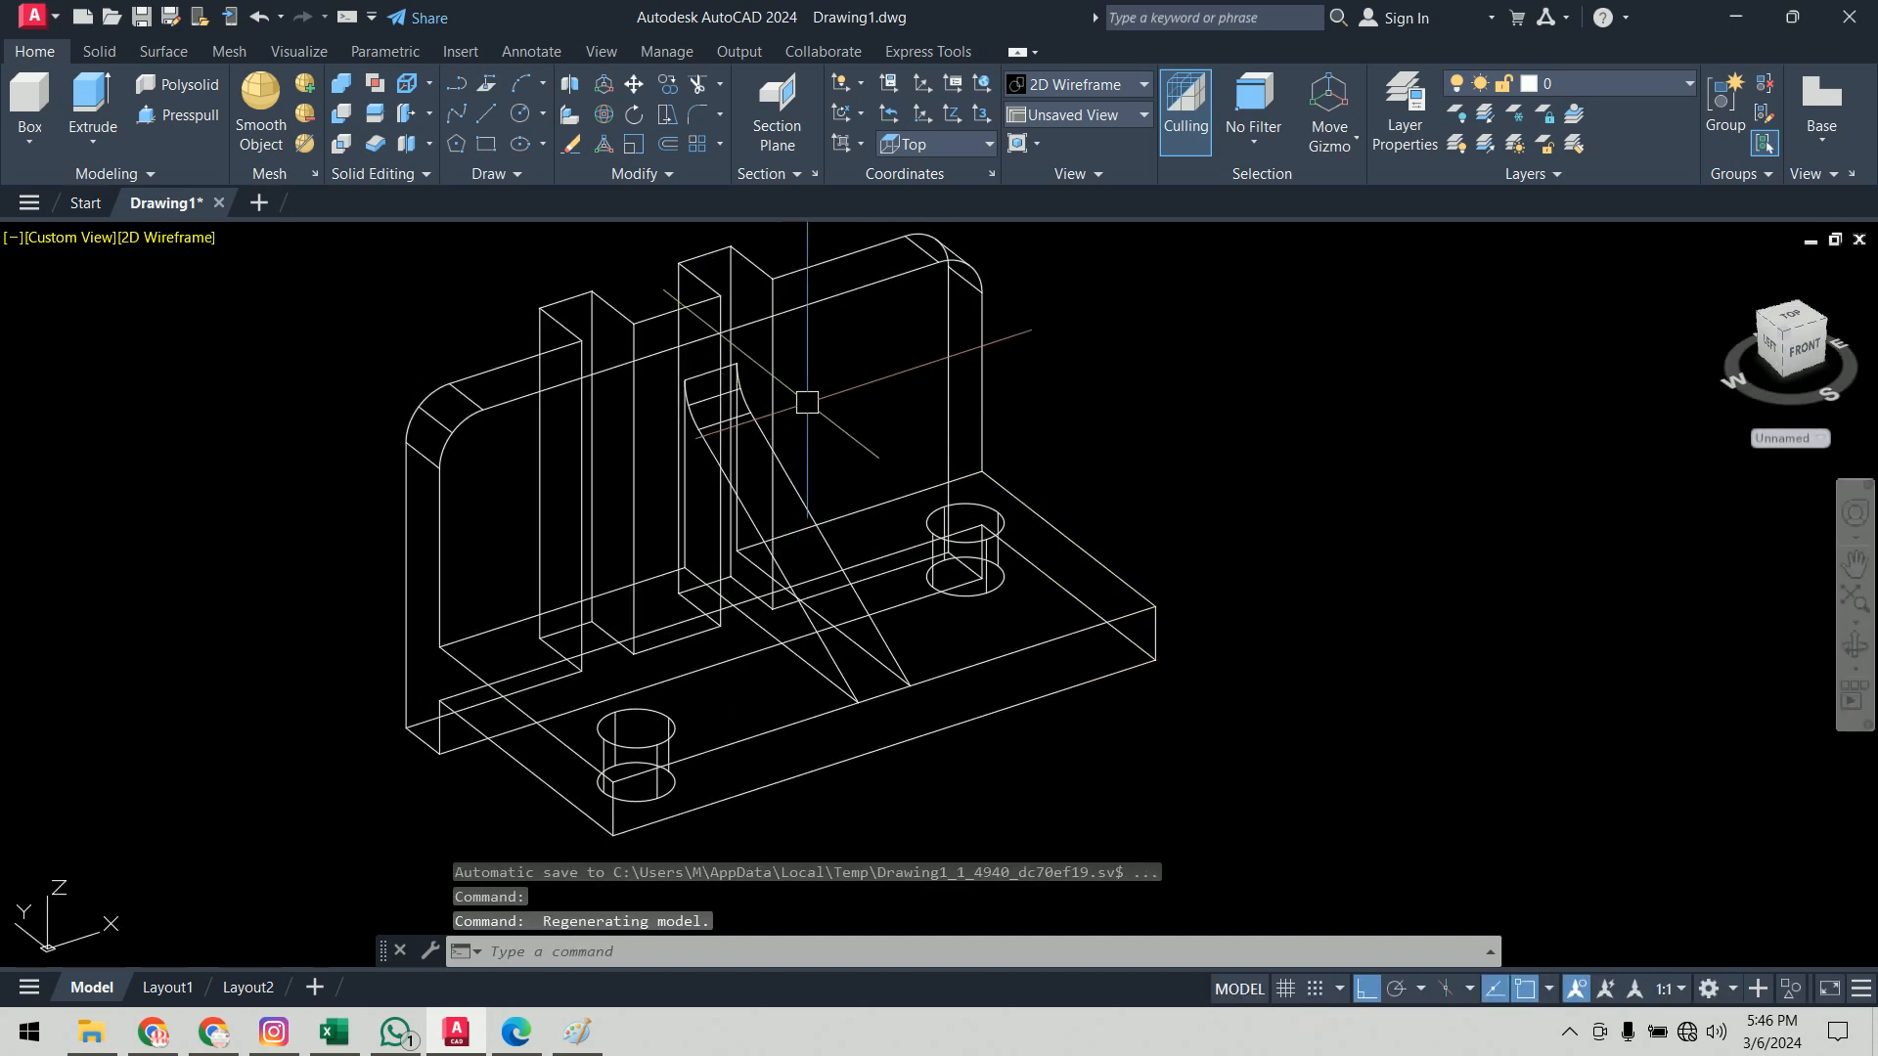
left_click(61, 236)
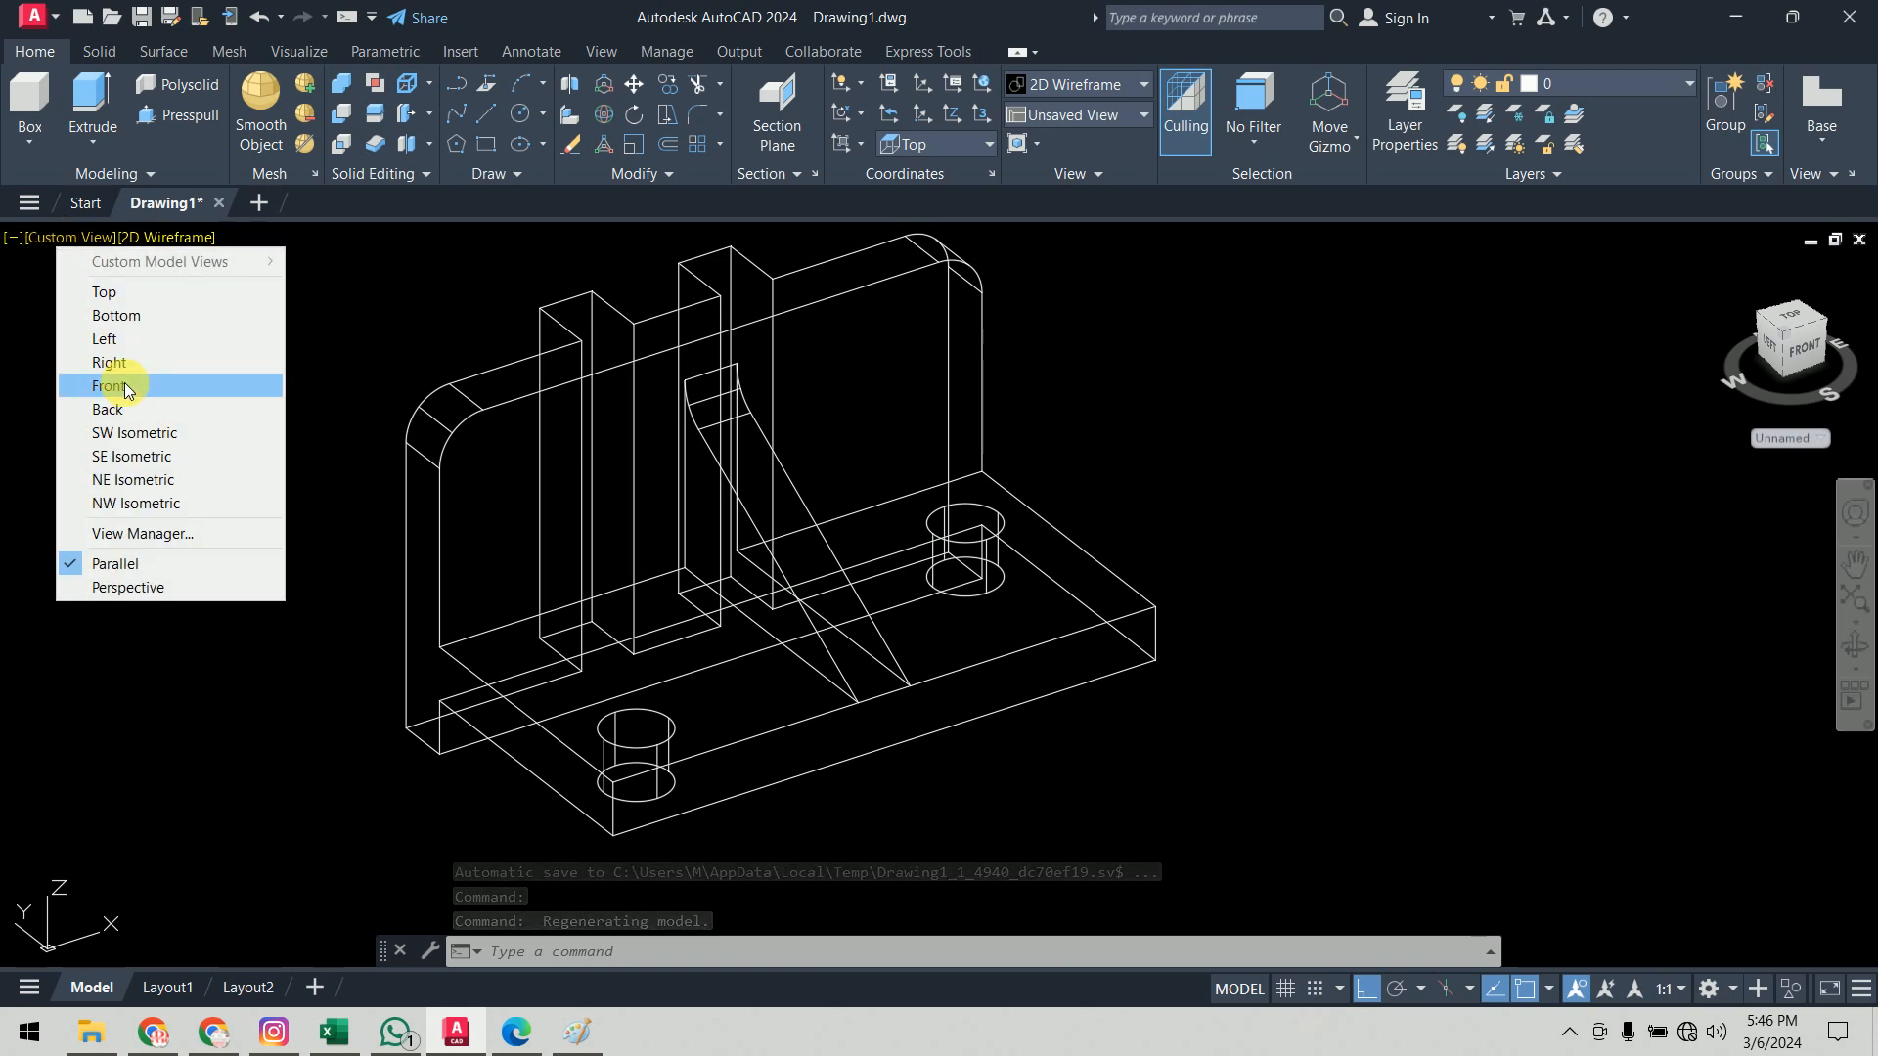
left_click(109, 386)
scroll(1211, 566, "down", 4)
middle_click_drag(1211, 566, 528, 621)
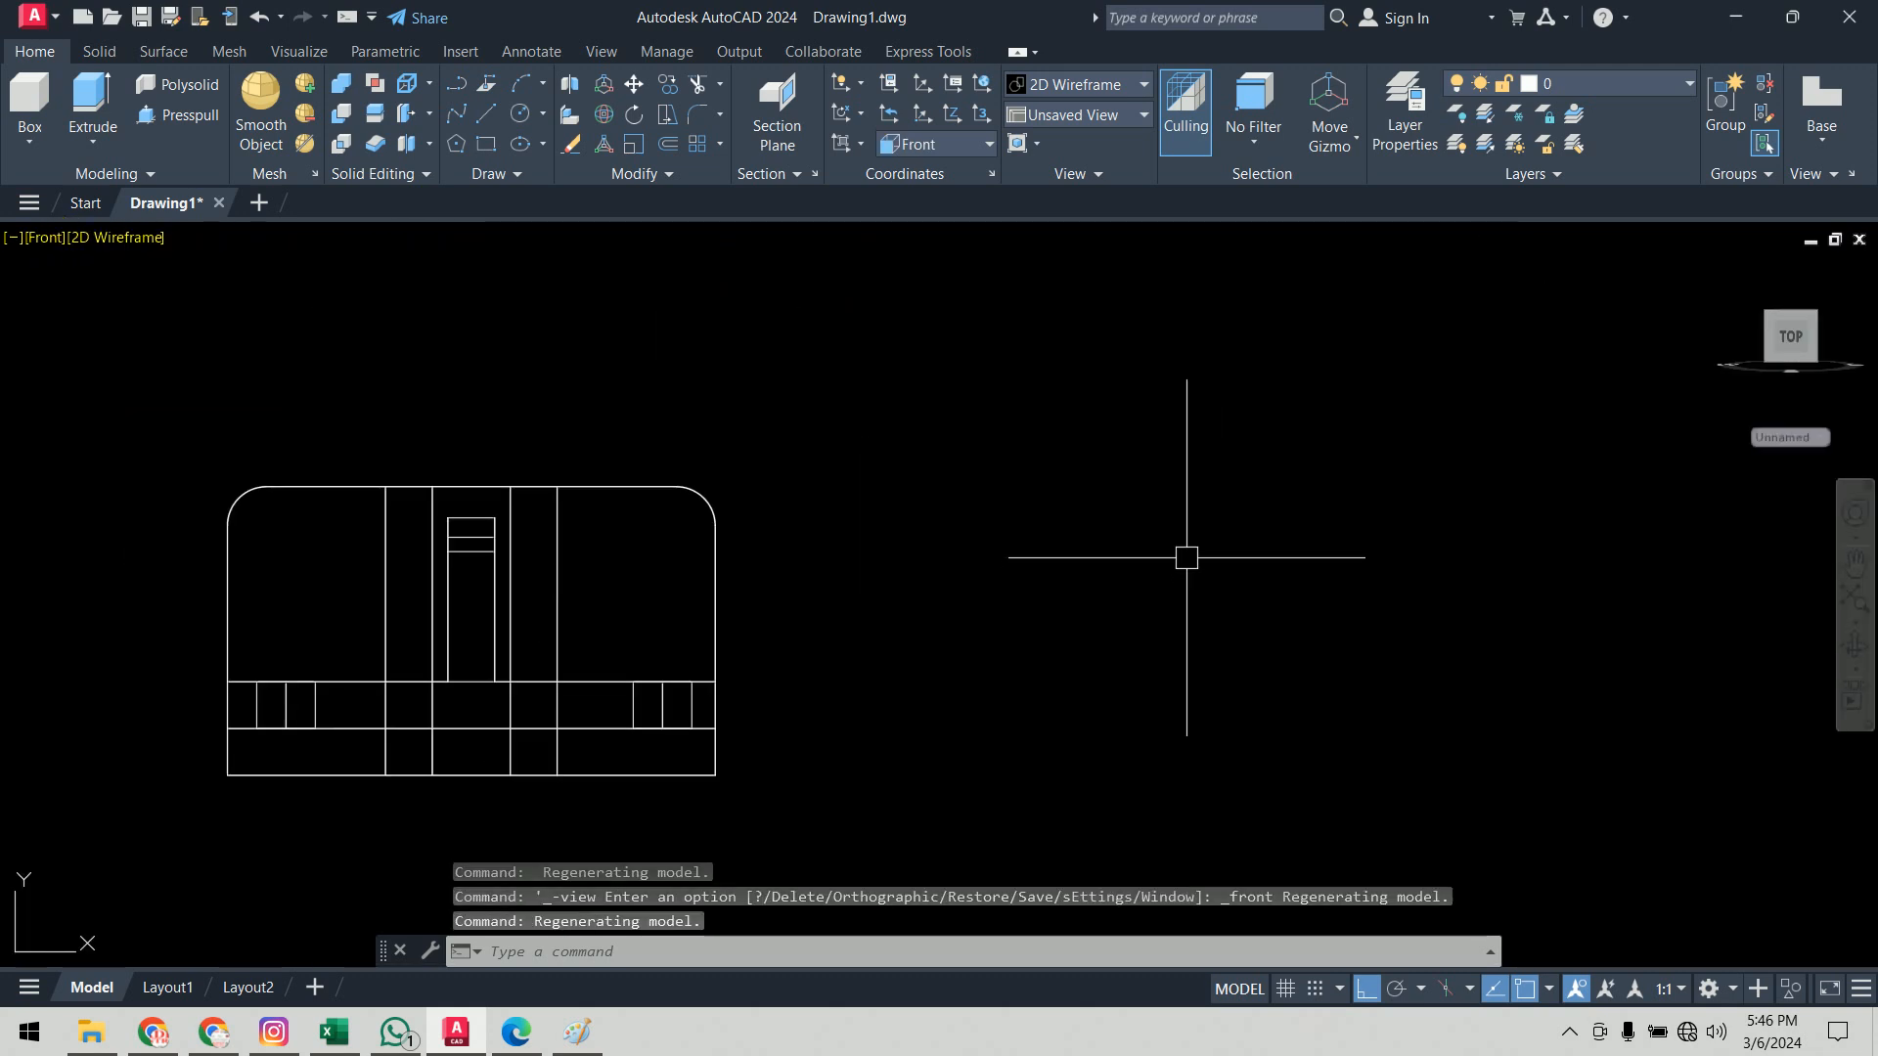
key("alt+Tab")
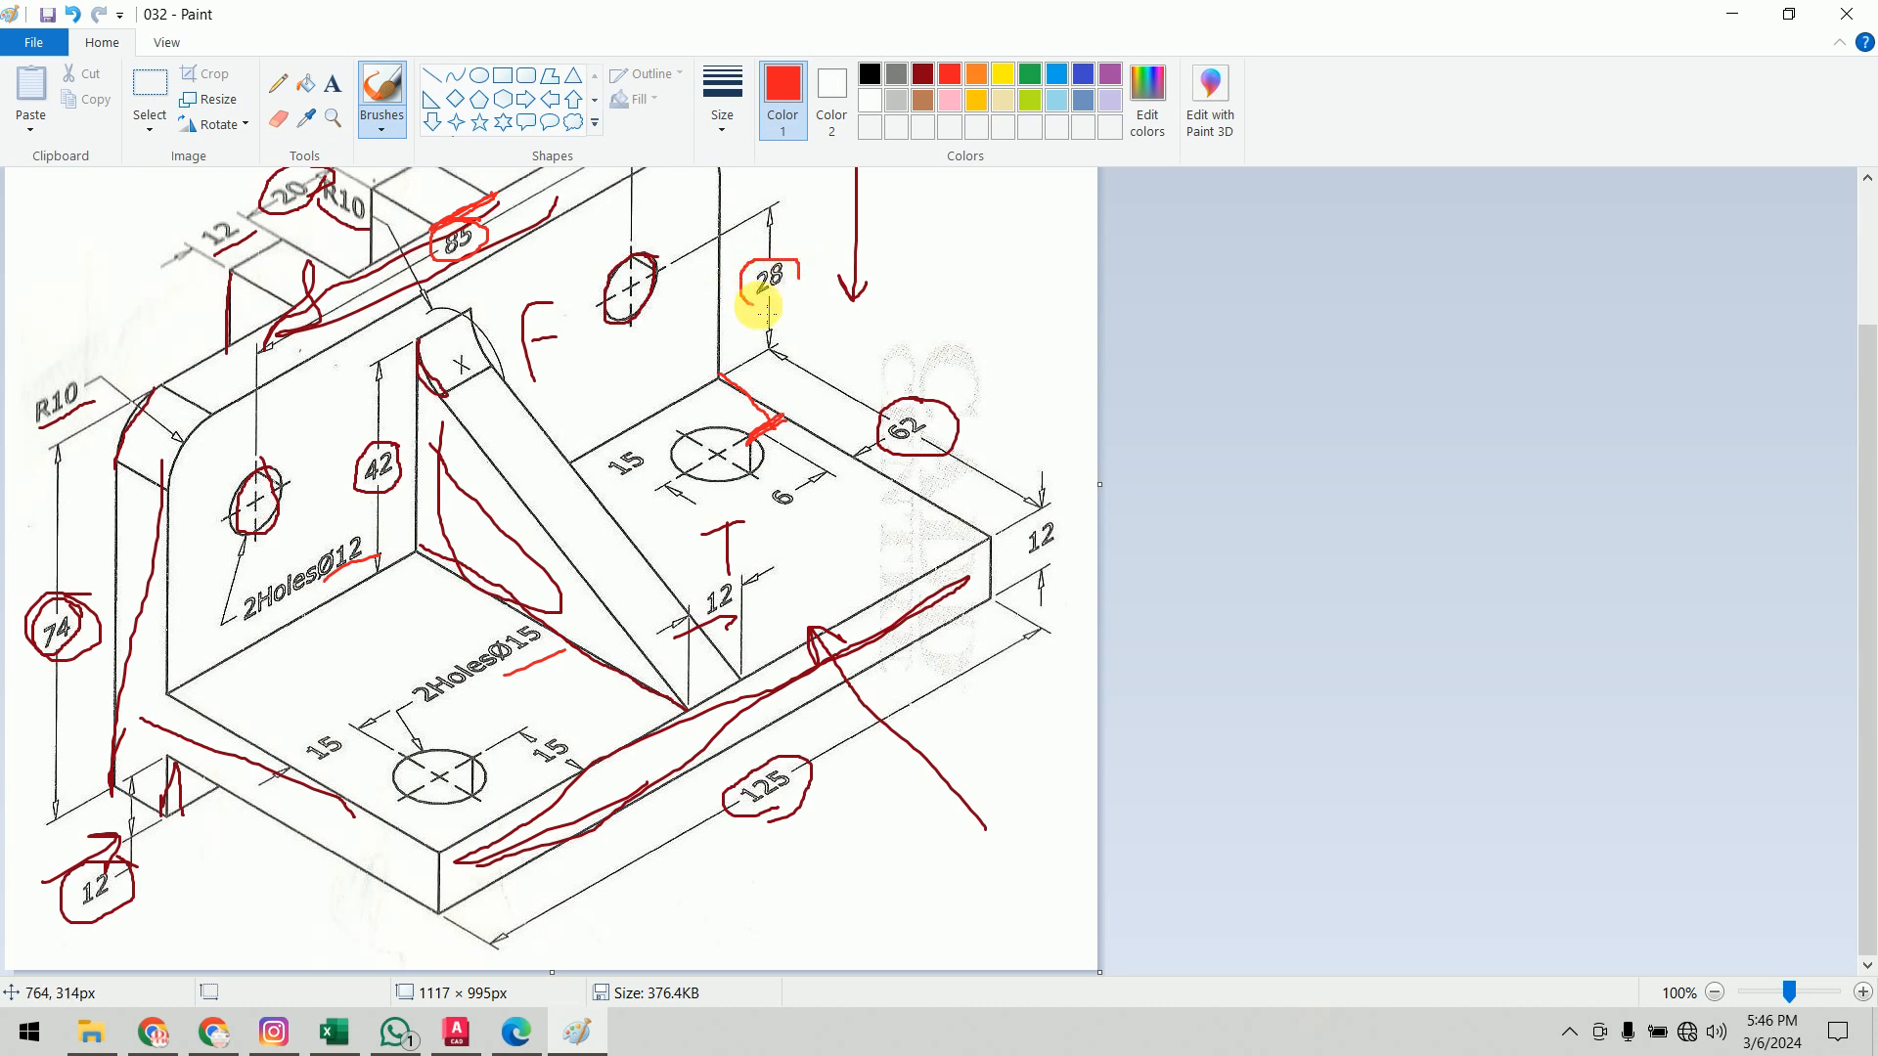
key("alt+Tab")
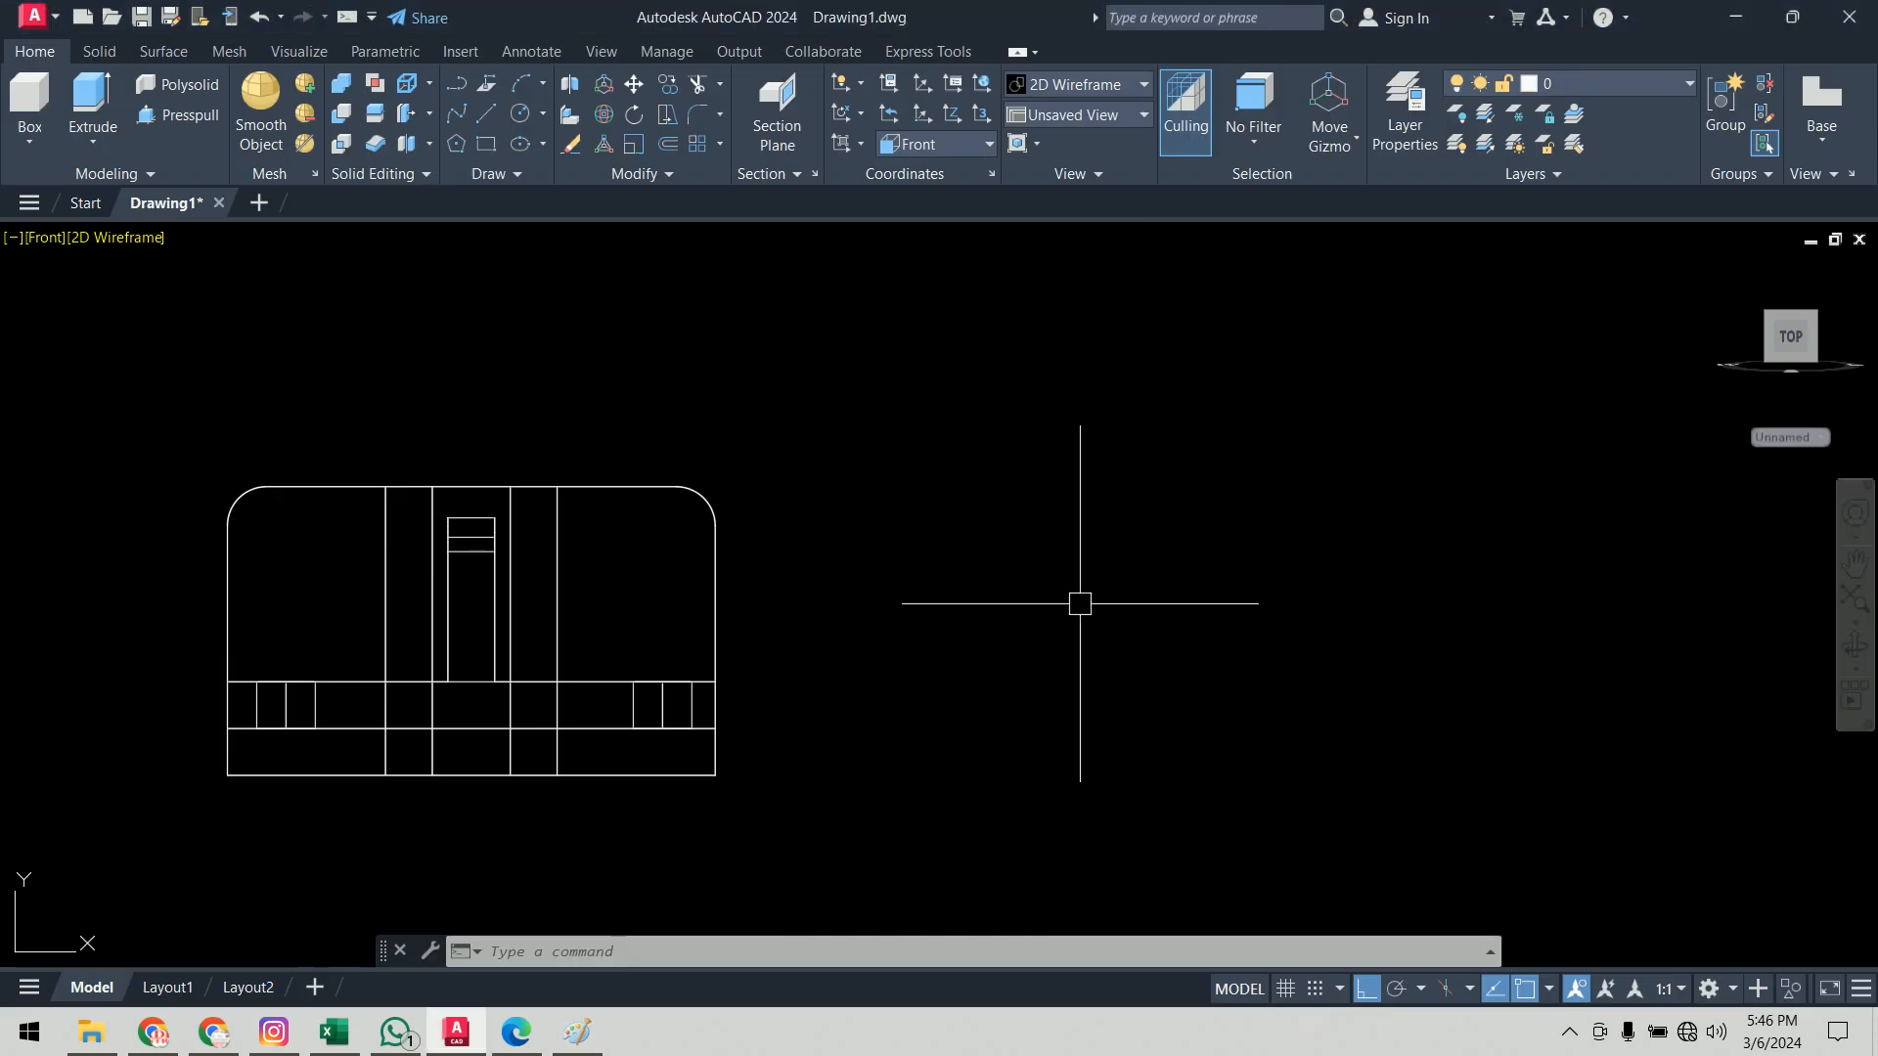
Step: Draw a horizontal line 85 units long in the empty space beside the bracket
type("l")
key("Return")
left_click(937, 533)
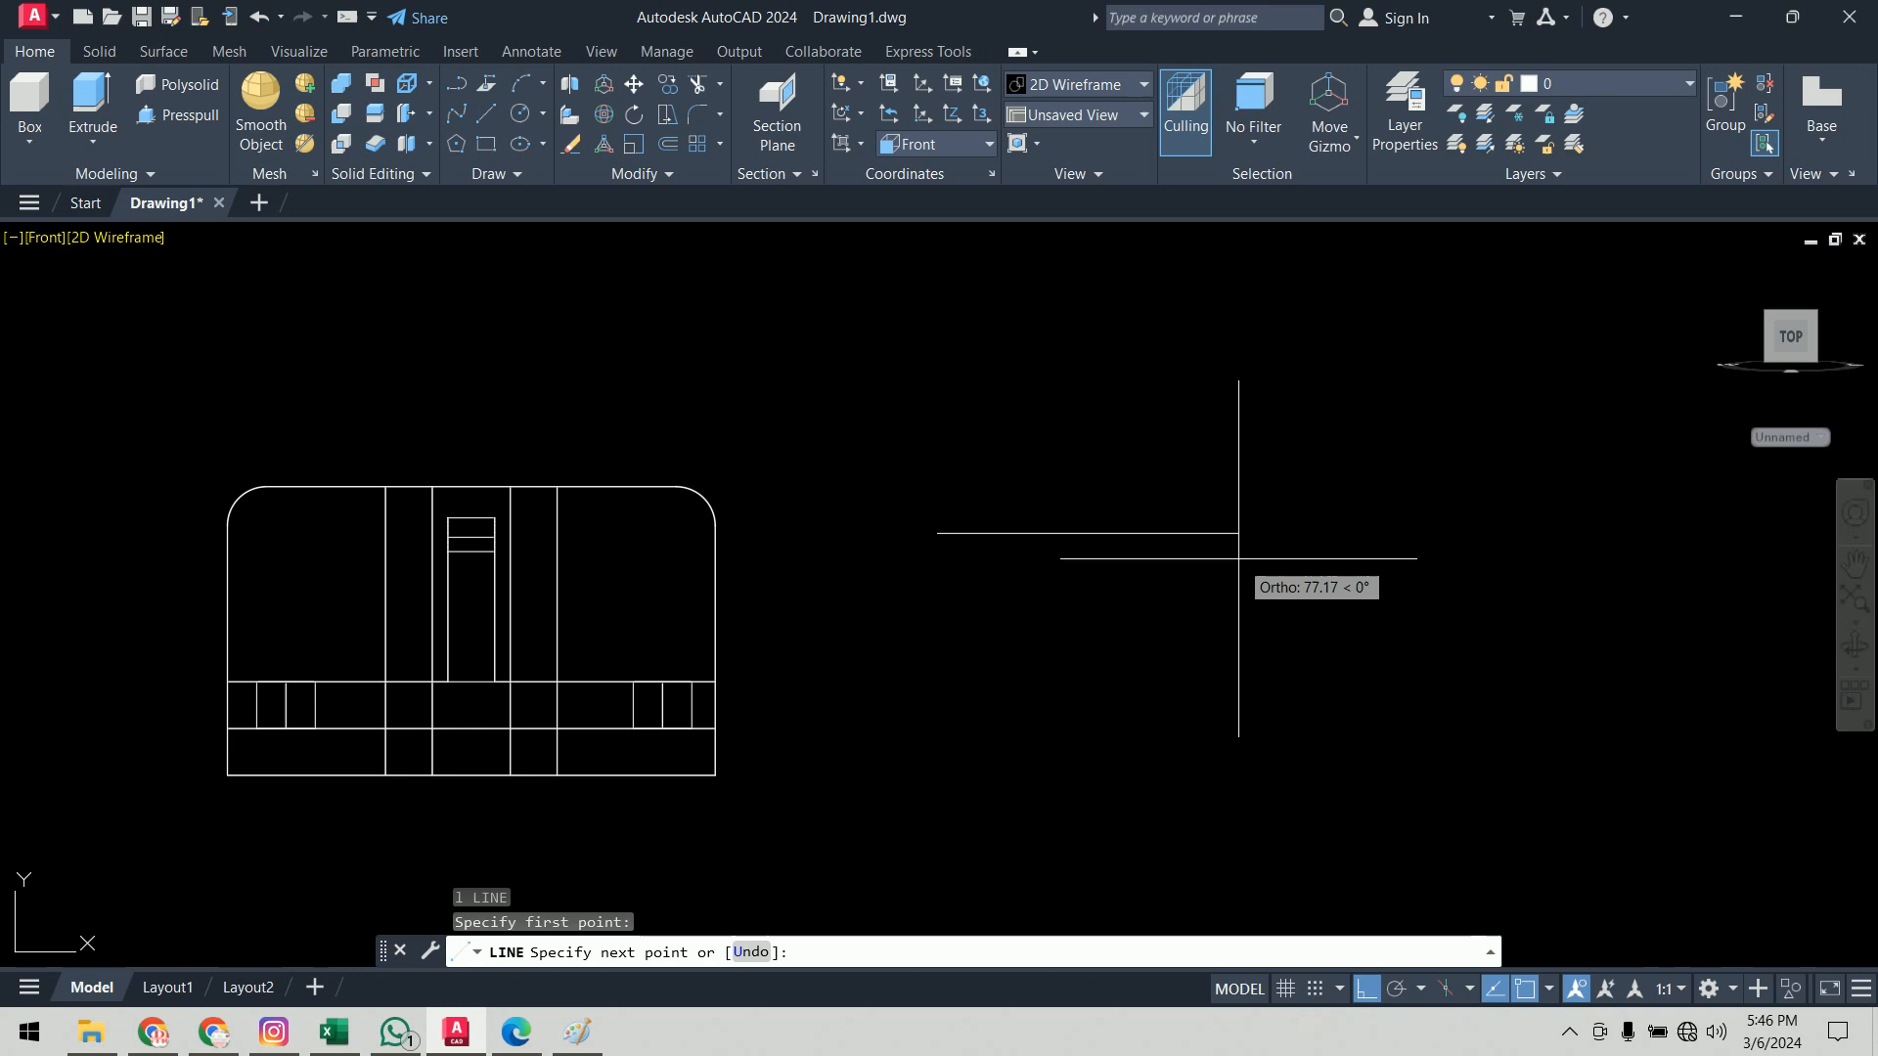
type("85")
key("Return")
key("Return")
Step: Draw a vertical line 28 units down from the midpoint of the 85-unit line, checking the height in the exercise image
key("Return")
left_click(1104, 533)
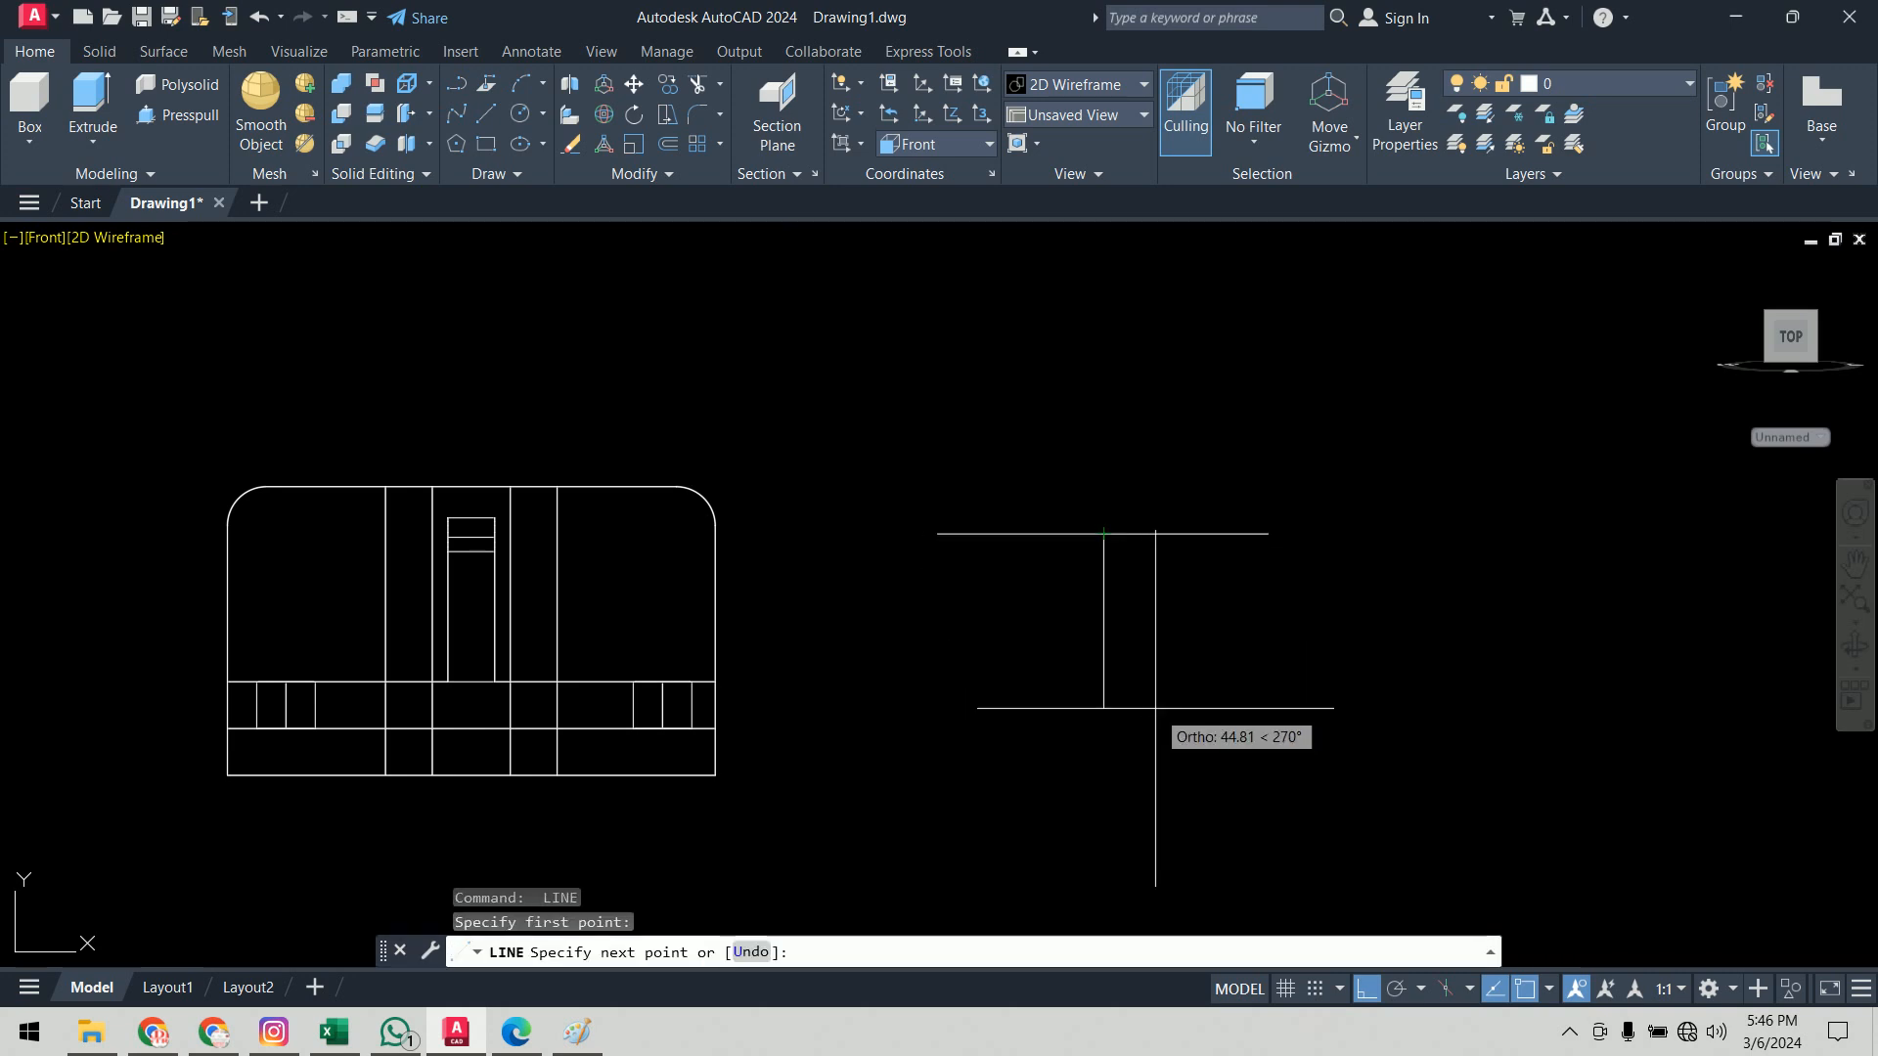
key("alt+Tab")
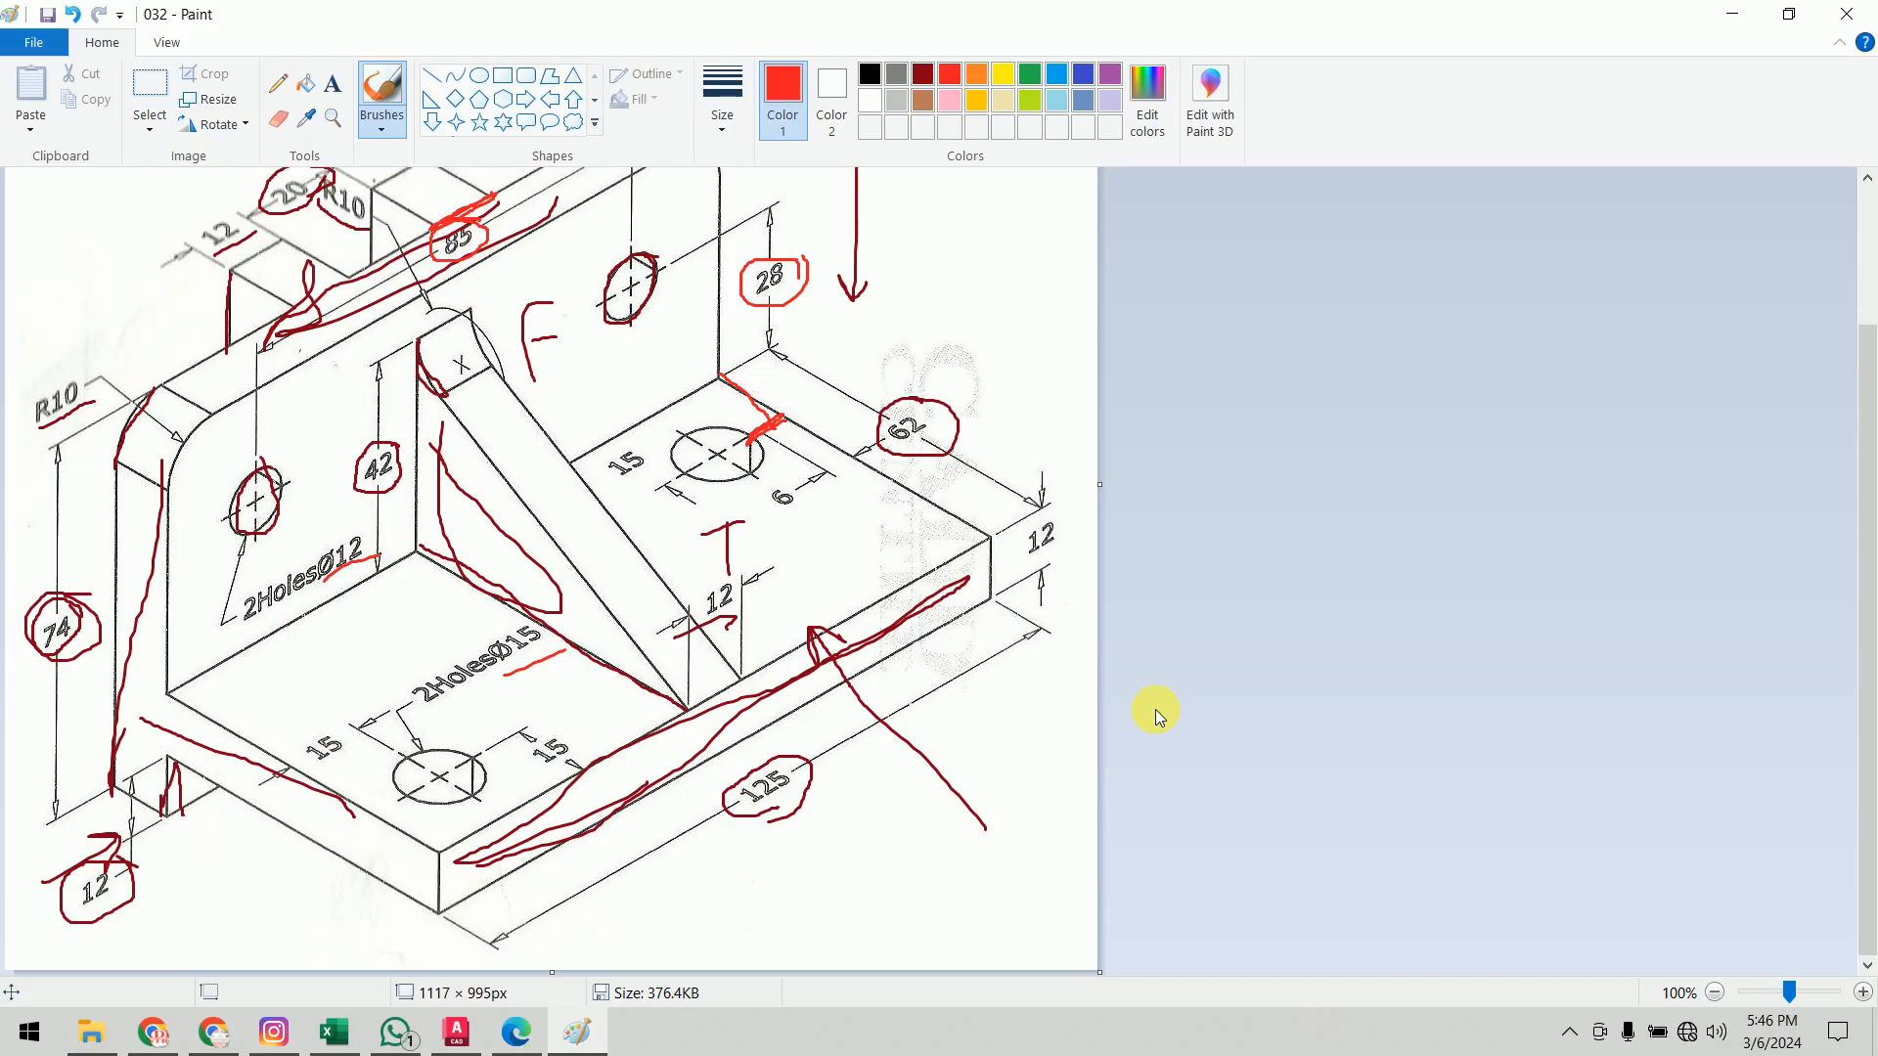
key("alt+Tab")
type("28")
key("Return")
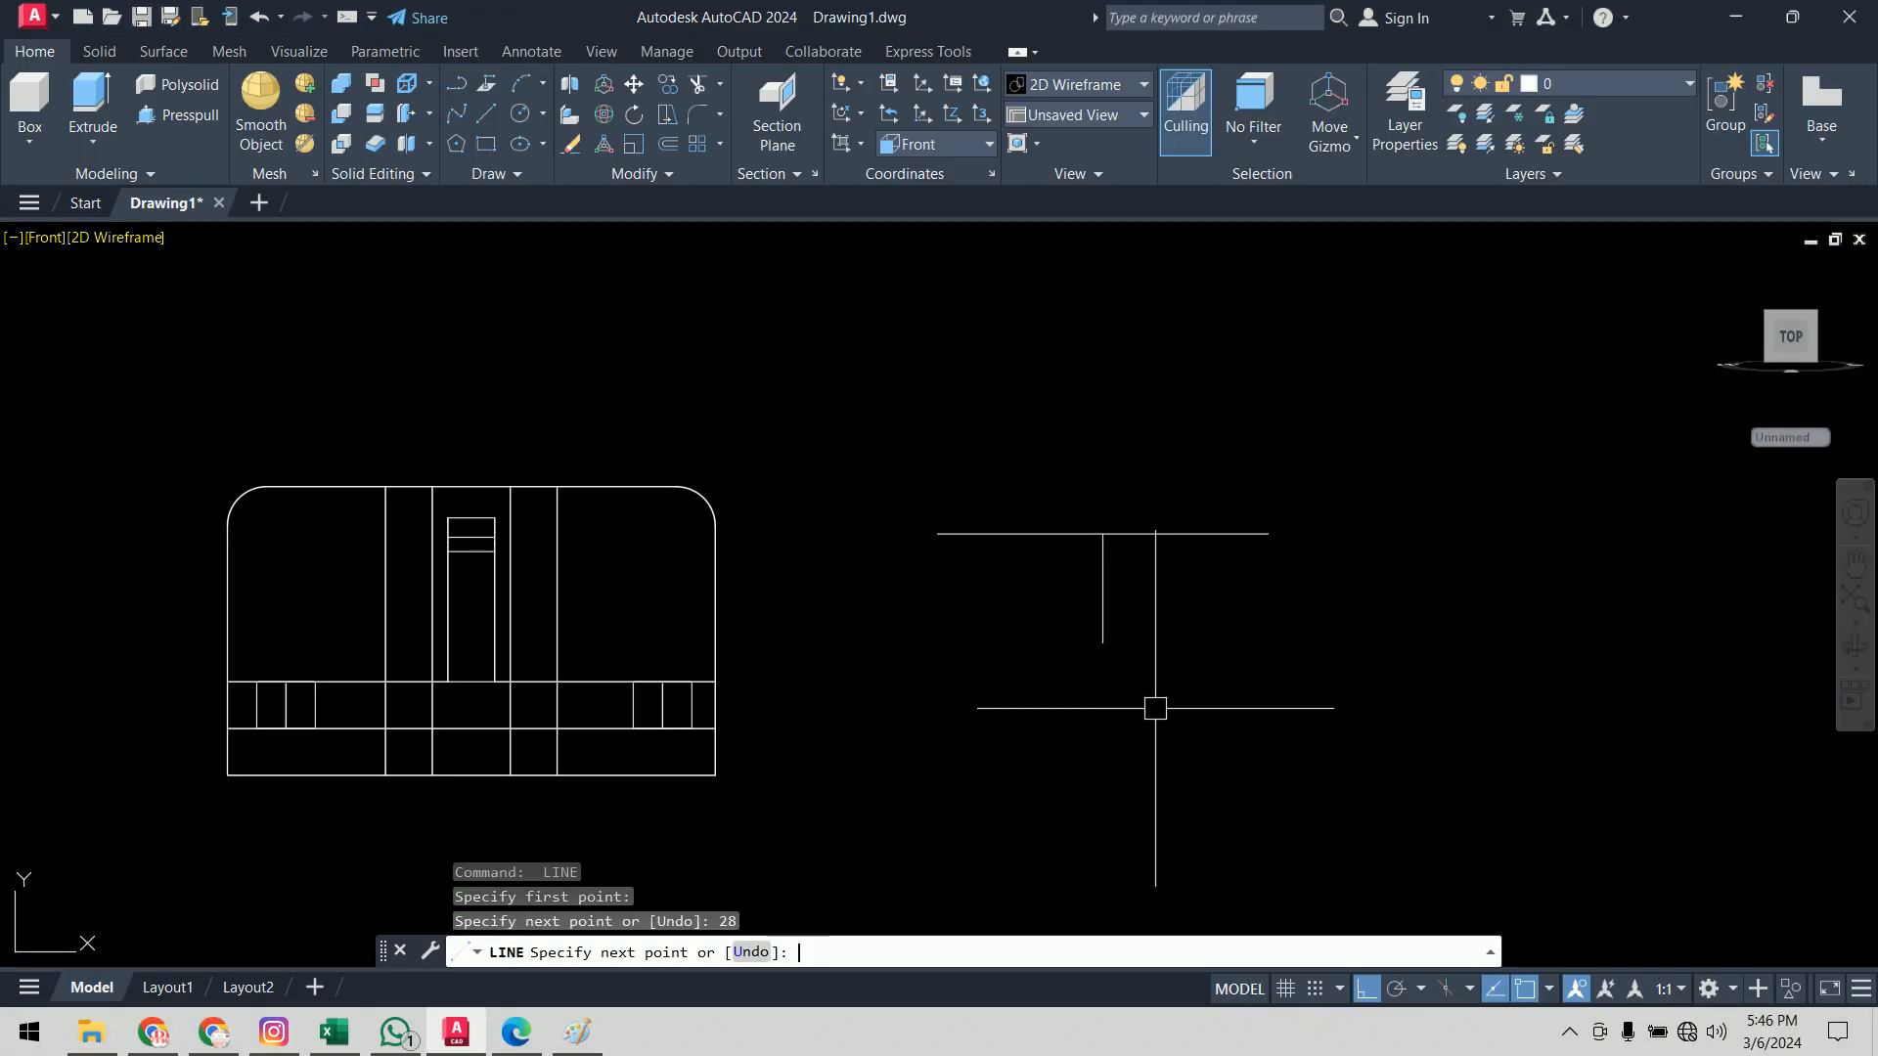
key("Return")
Step: Draw a circle of diameter 12 centered on the left end of the 85-unit line
type("c")
key("Return")
left_click(937, 533)
type("d")
key("Return")
type("12")
key("Return")
Step: Mirror the Ø12 circle about the vertical through the horizontal line's midpoint, keeping the original
type("mi")
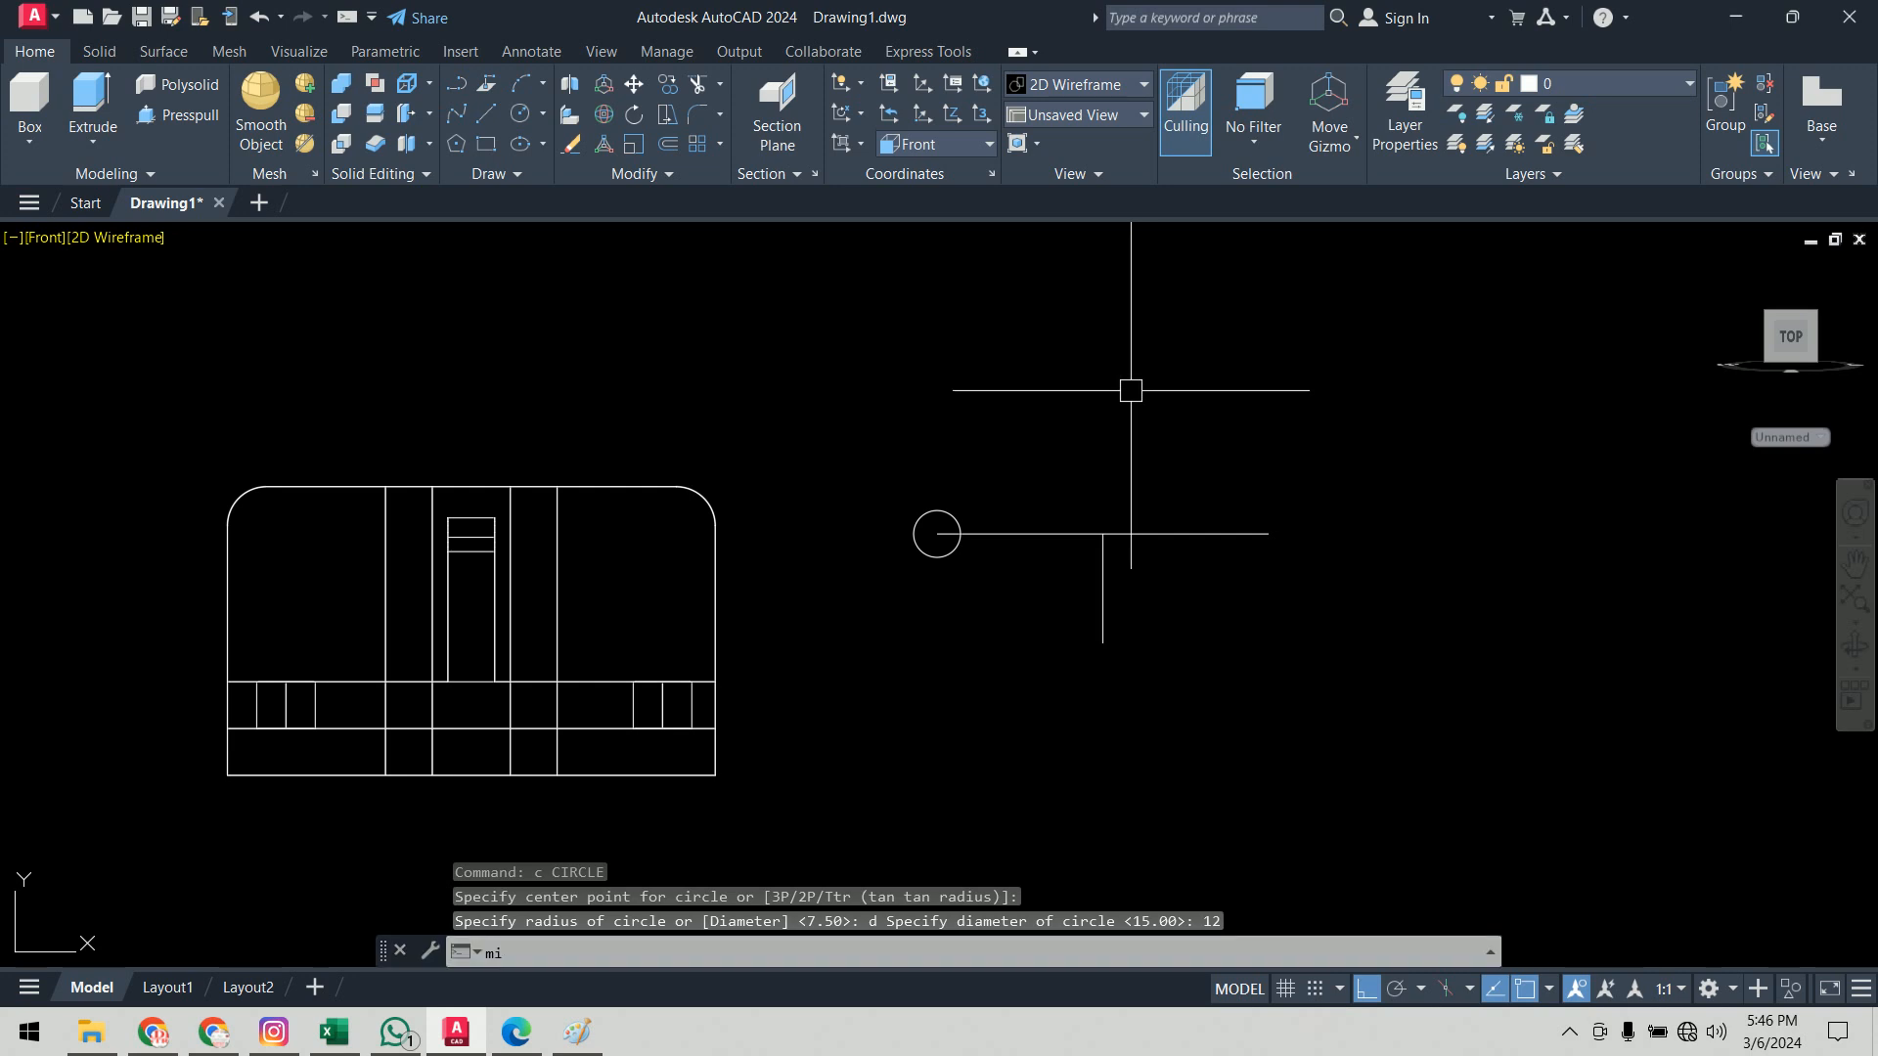
key("Return")
left_click(914, 533)
key("Return")
left_click(1104, 533)
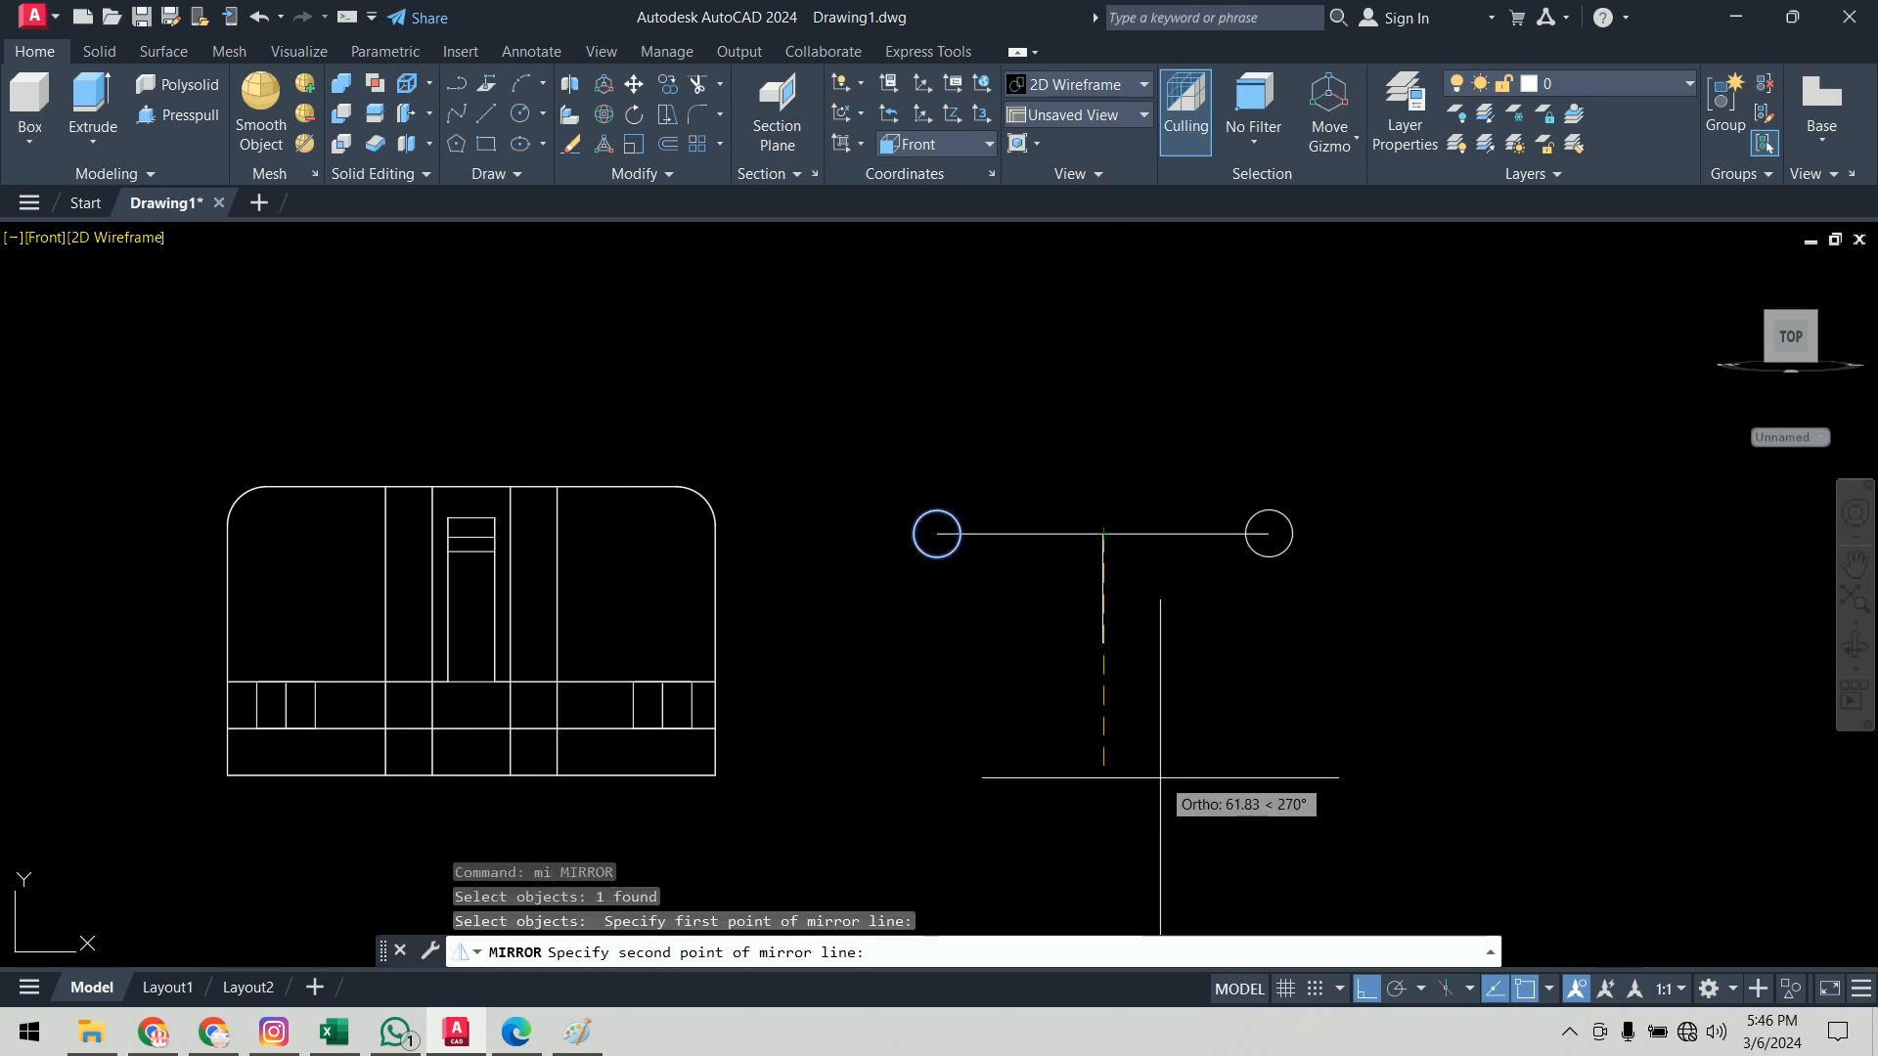
left_click(1157, 771)
key("Return")
Step: Move both Ø12 circles from the vertical line's lower end to the midpoint between the rib's two rear bottom corners at the upright plate
middle_click_drag(1131, 776, 1254, 784, "shift")
scroll(517, 688, "up", 5)
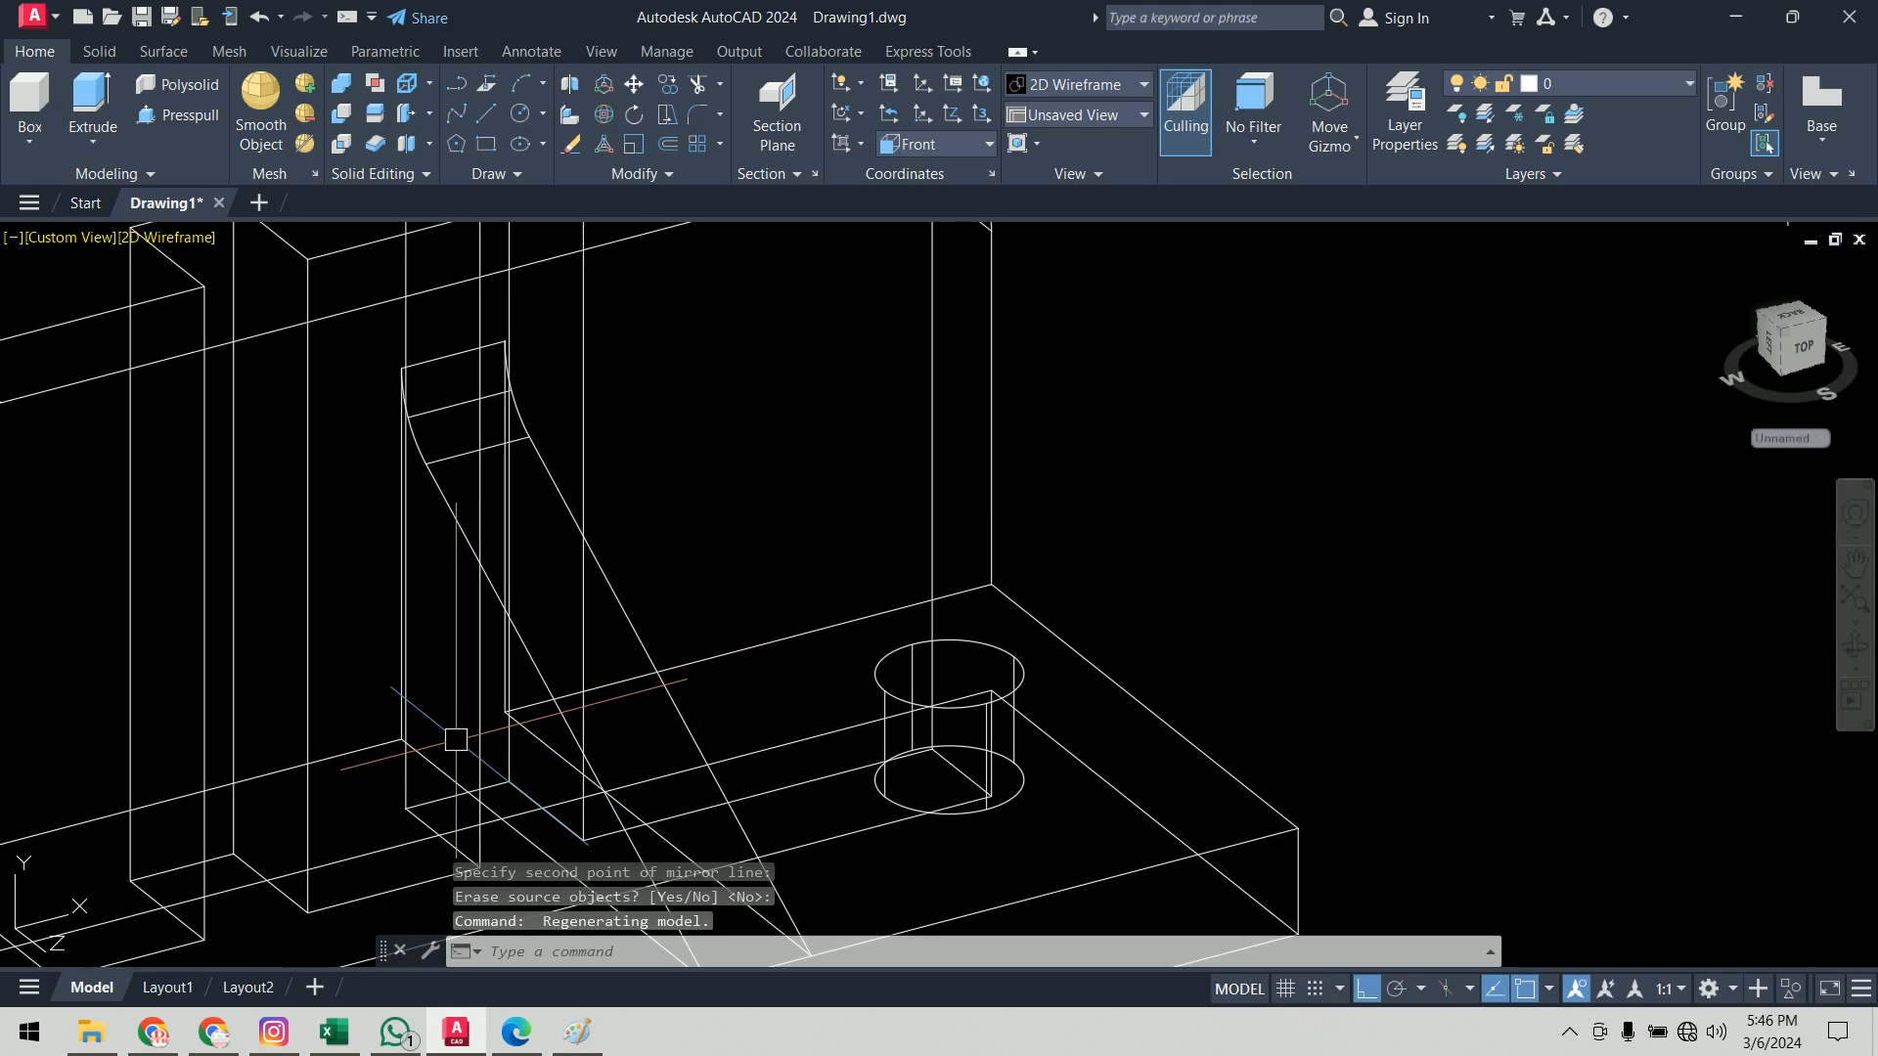
scroll(581, 685, "down", 5)
middle_click_drag(920, 712, 963, 709, "shift")
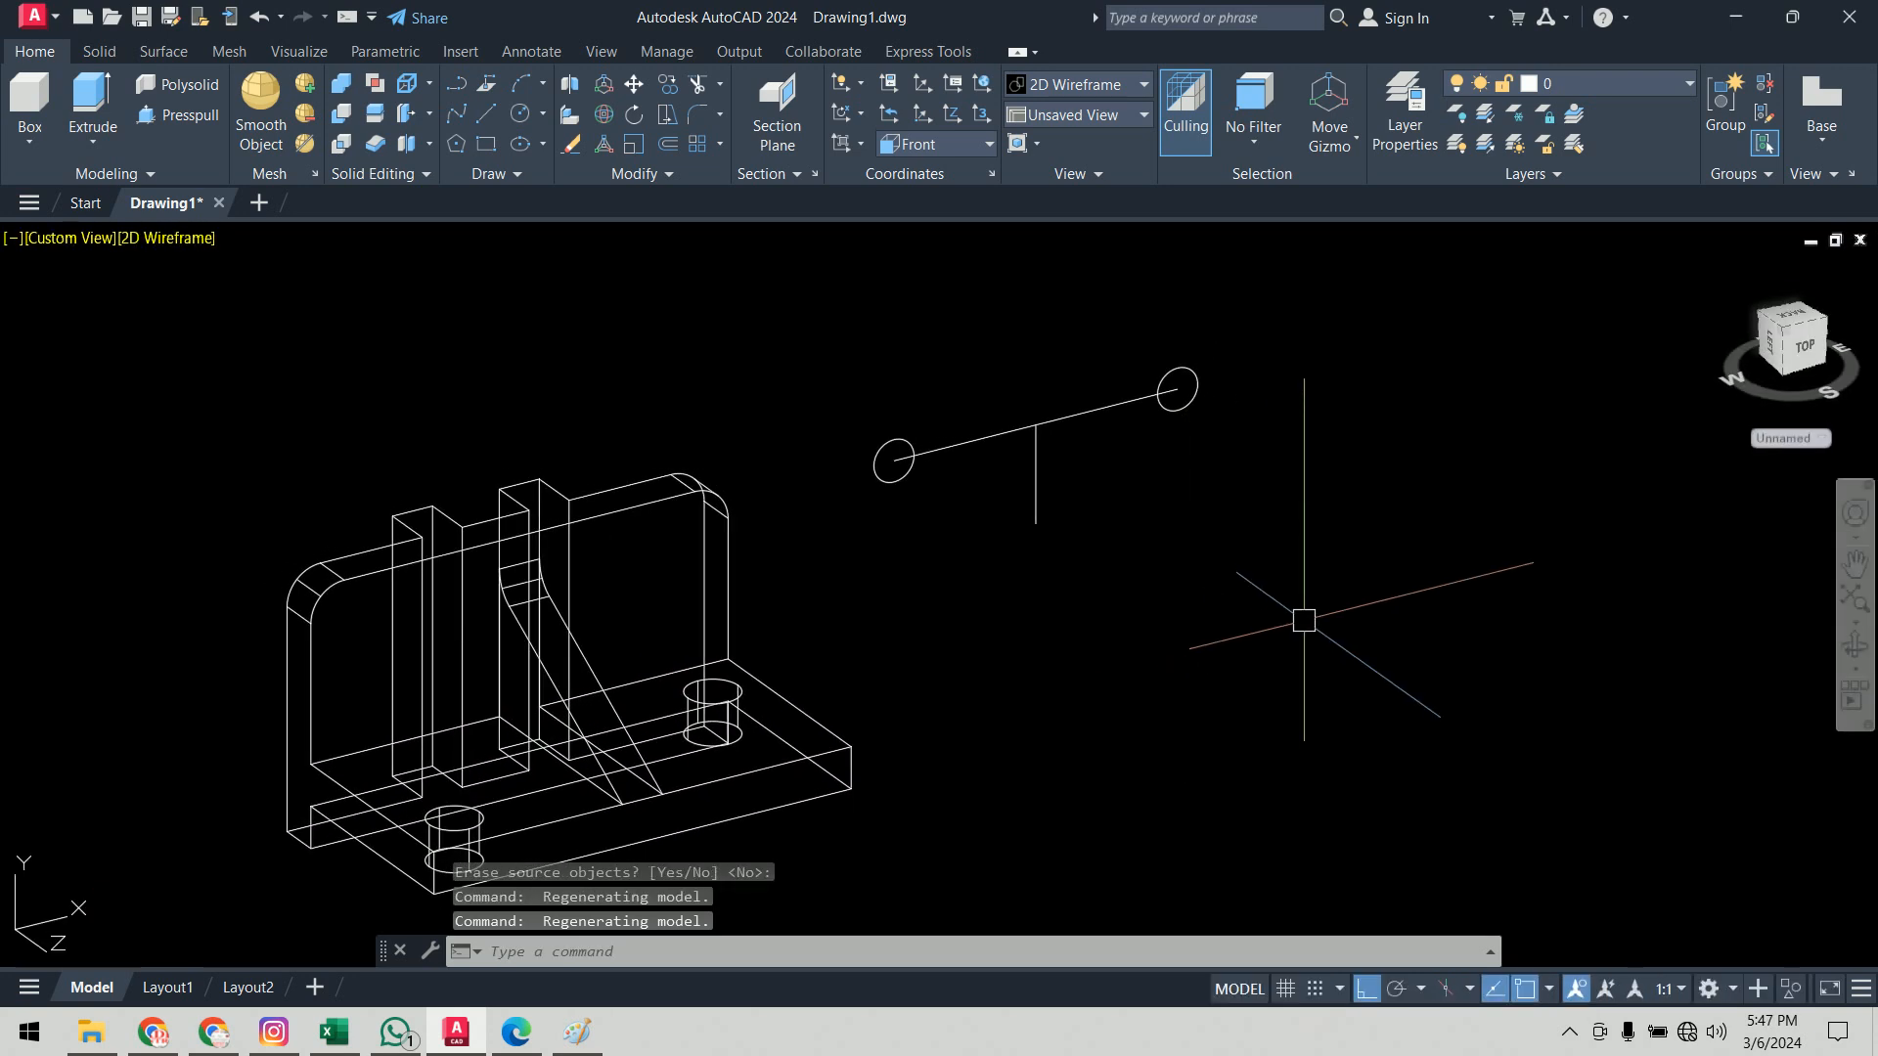
type("co")
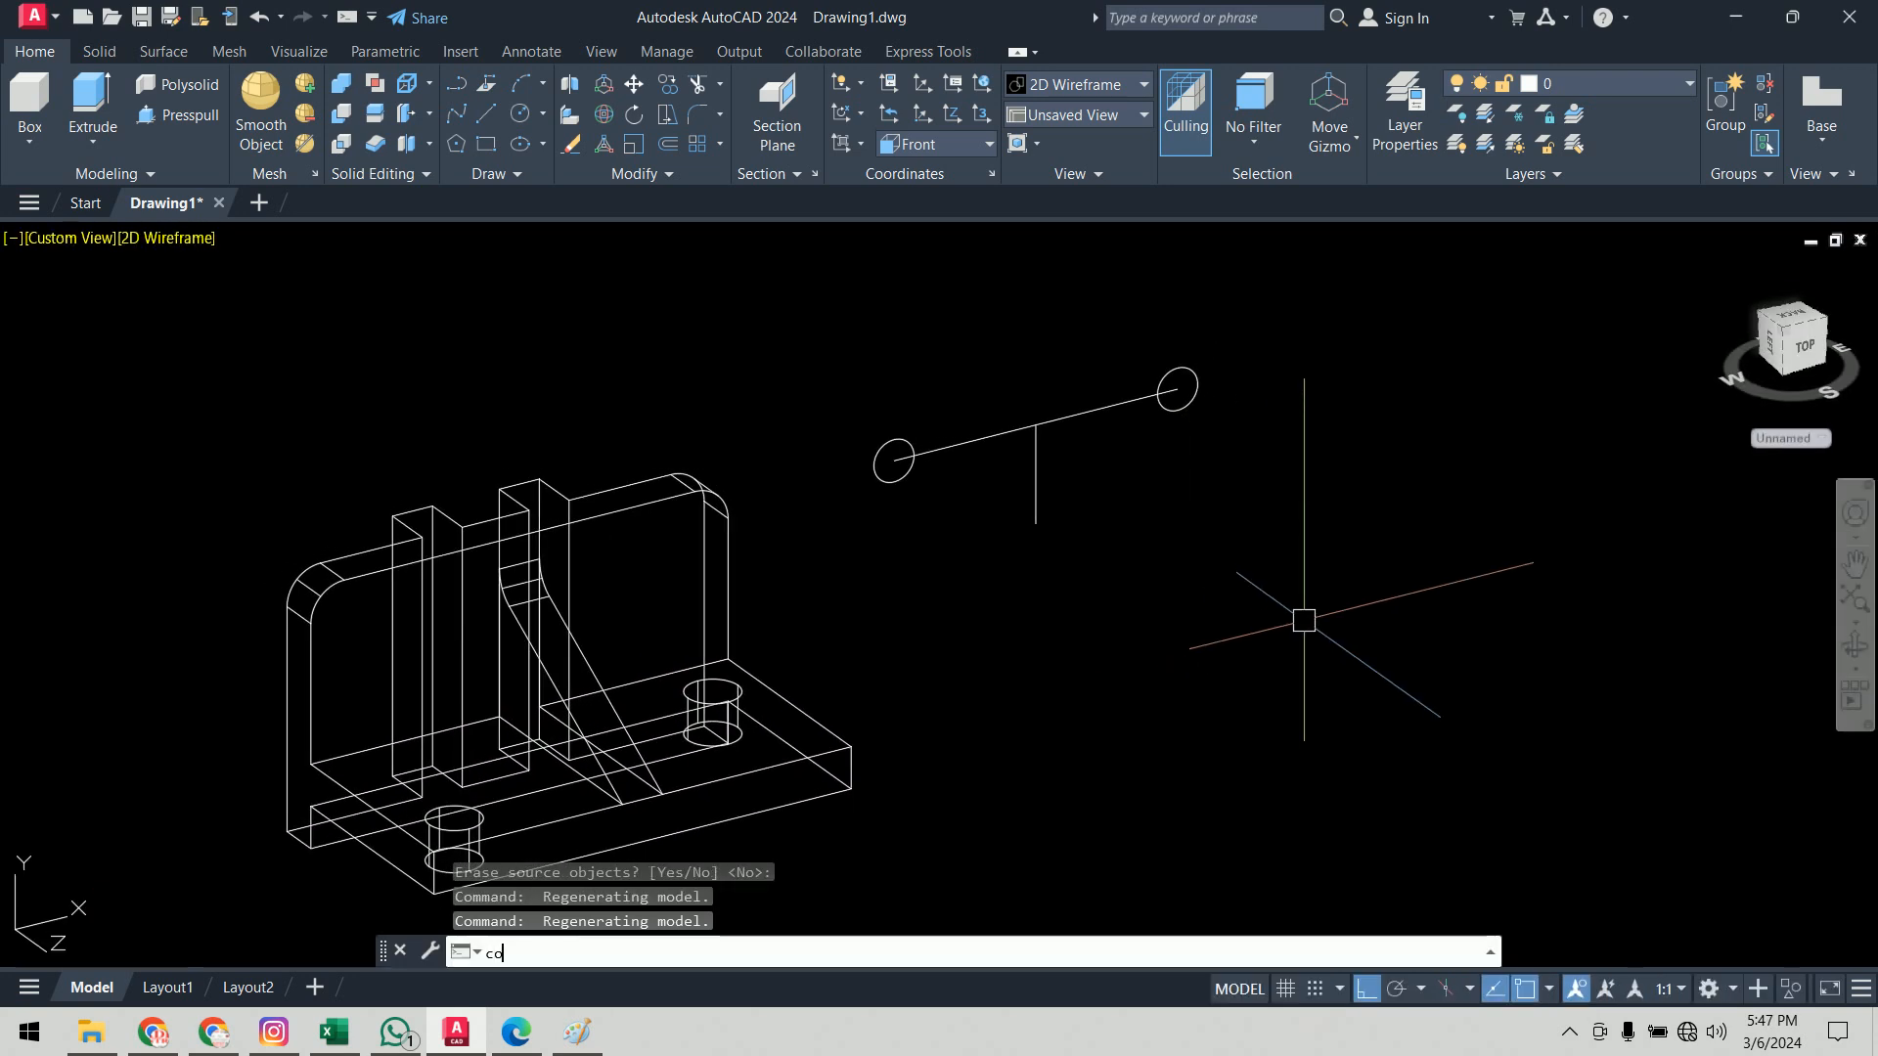
type("m")
key("Return")
left_click(1197, 386)
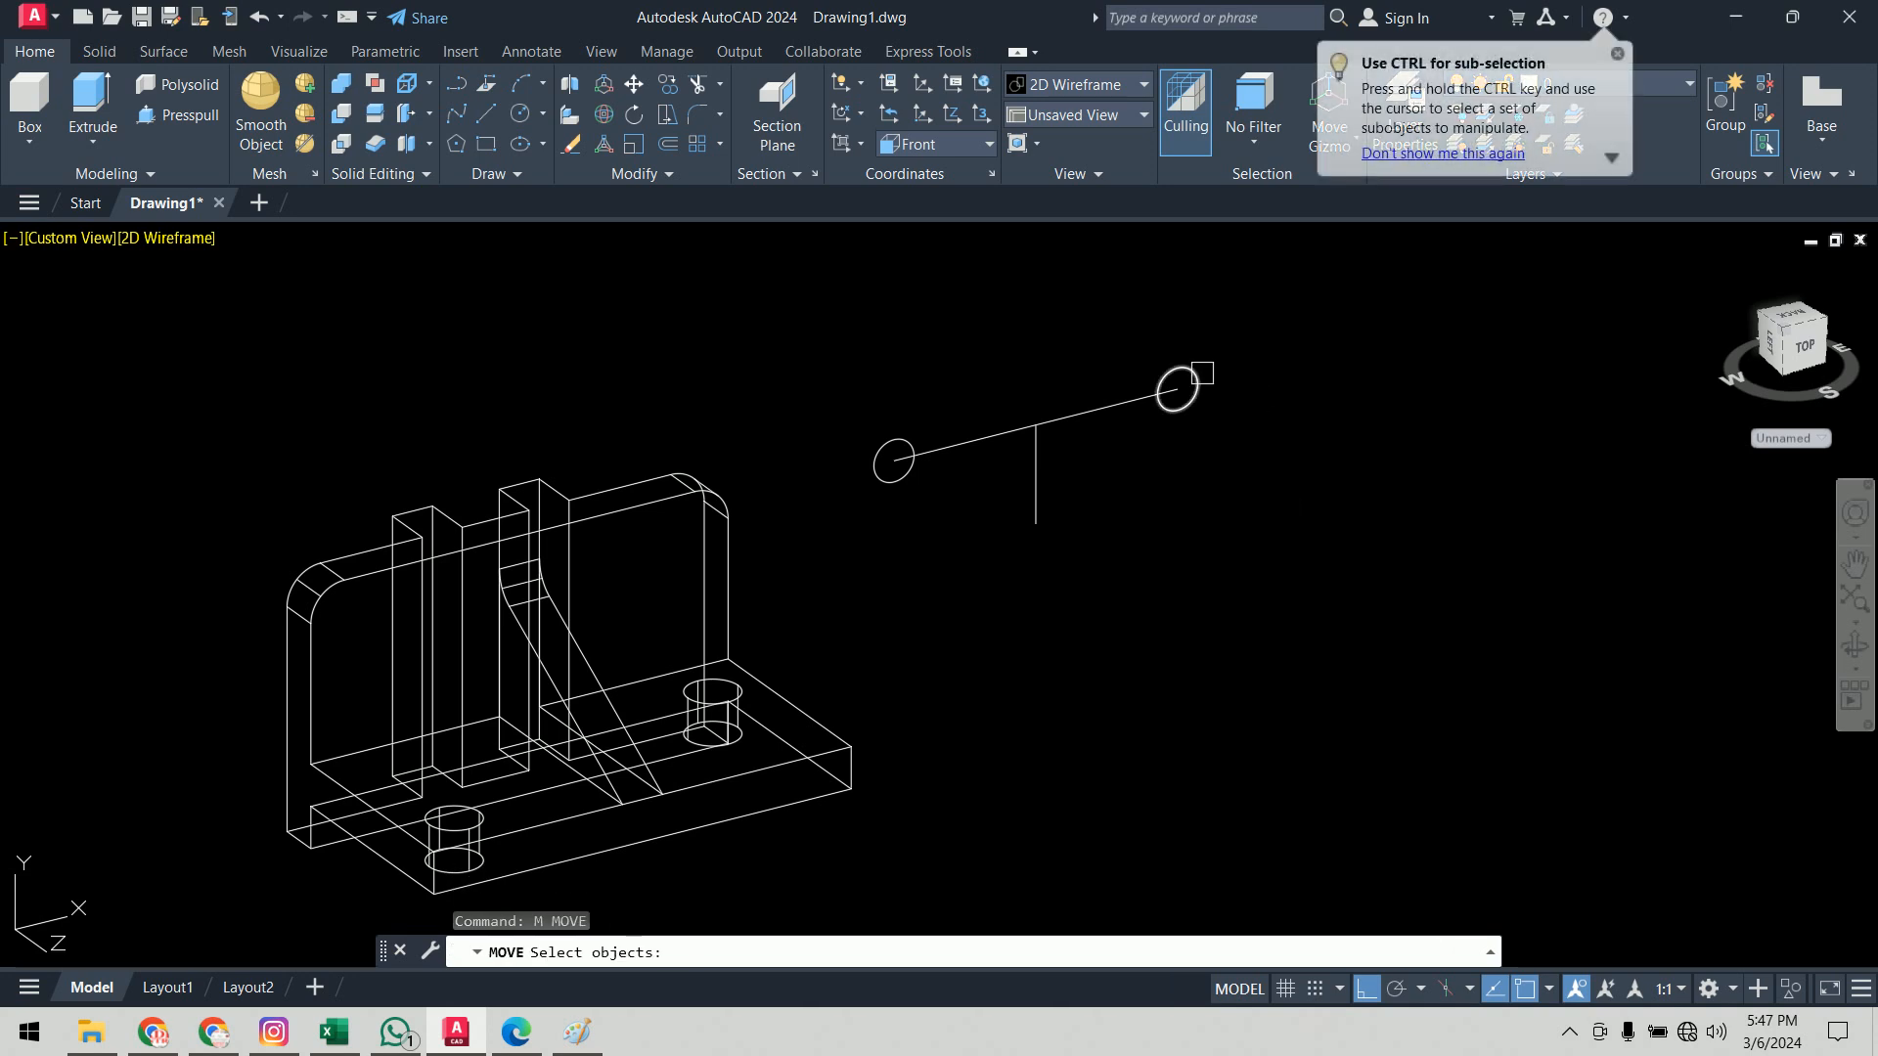
key("Return")
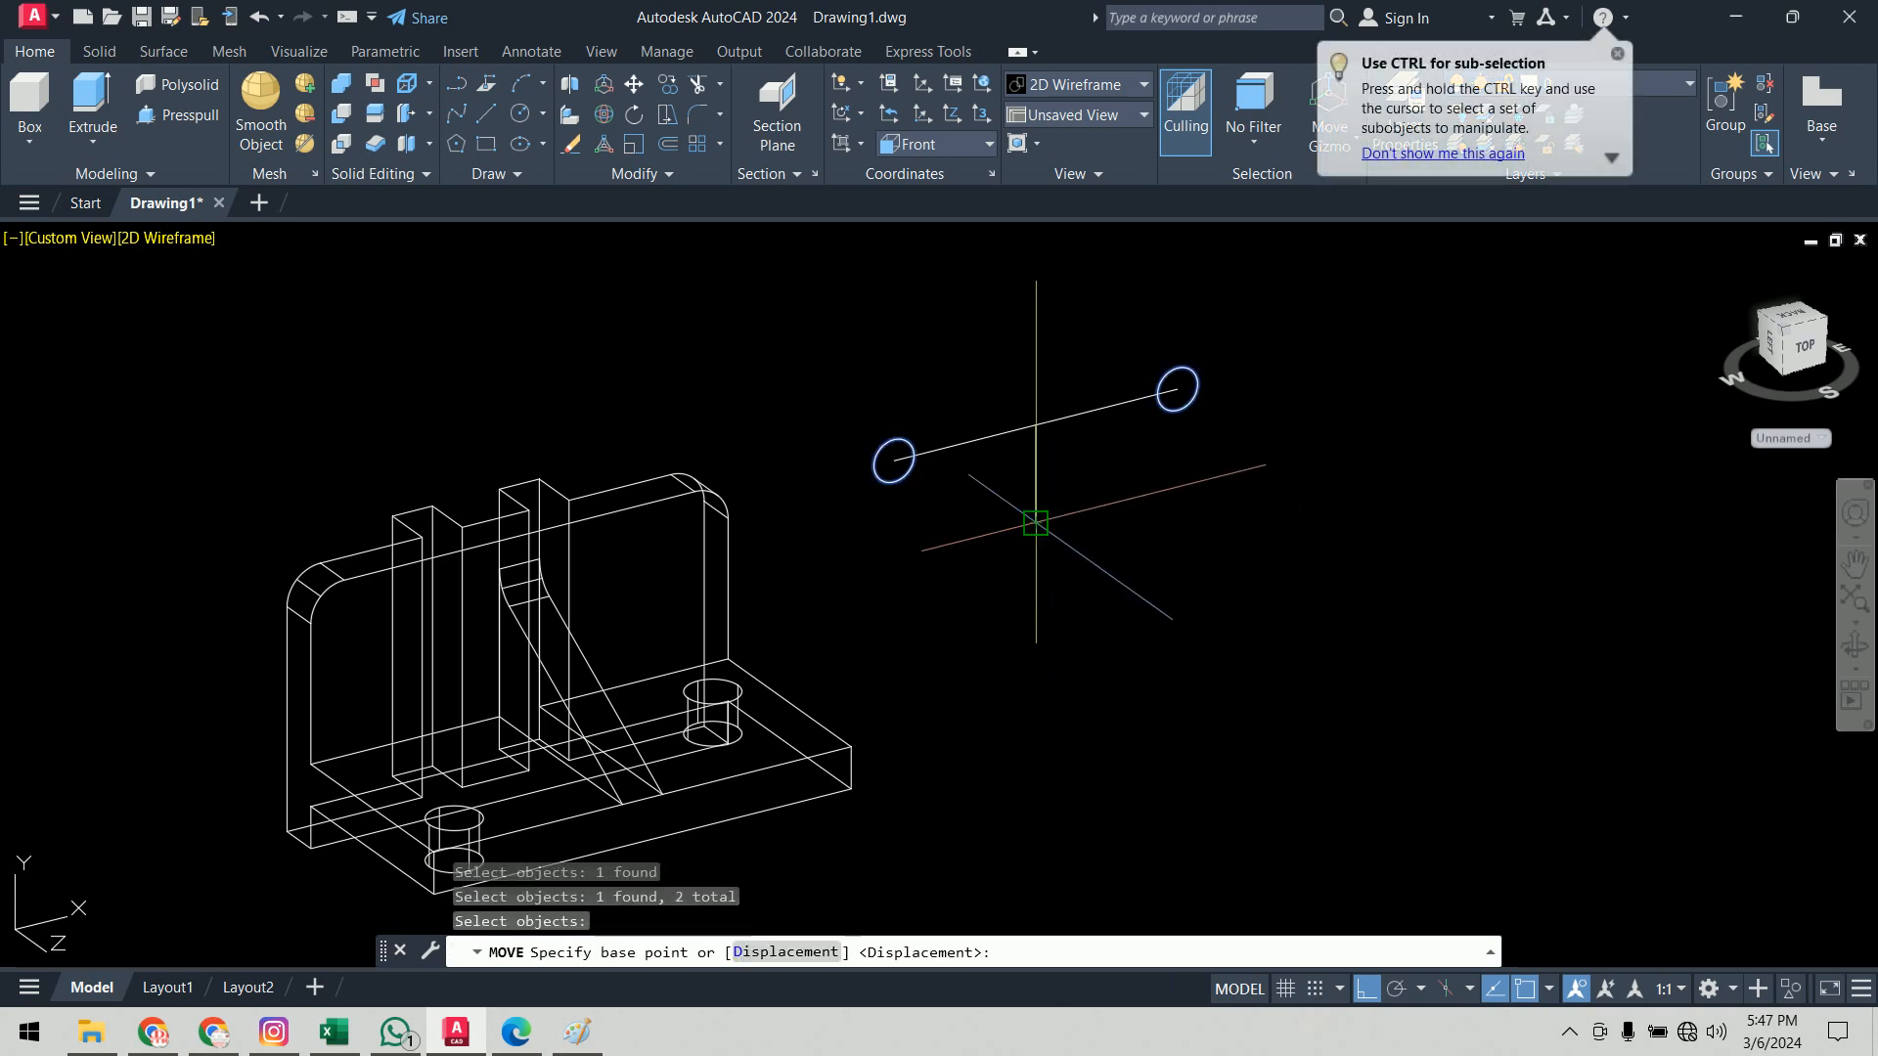
left_click(1036, 523)
scroll(541, 689, "up", 5)
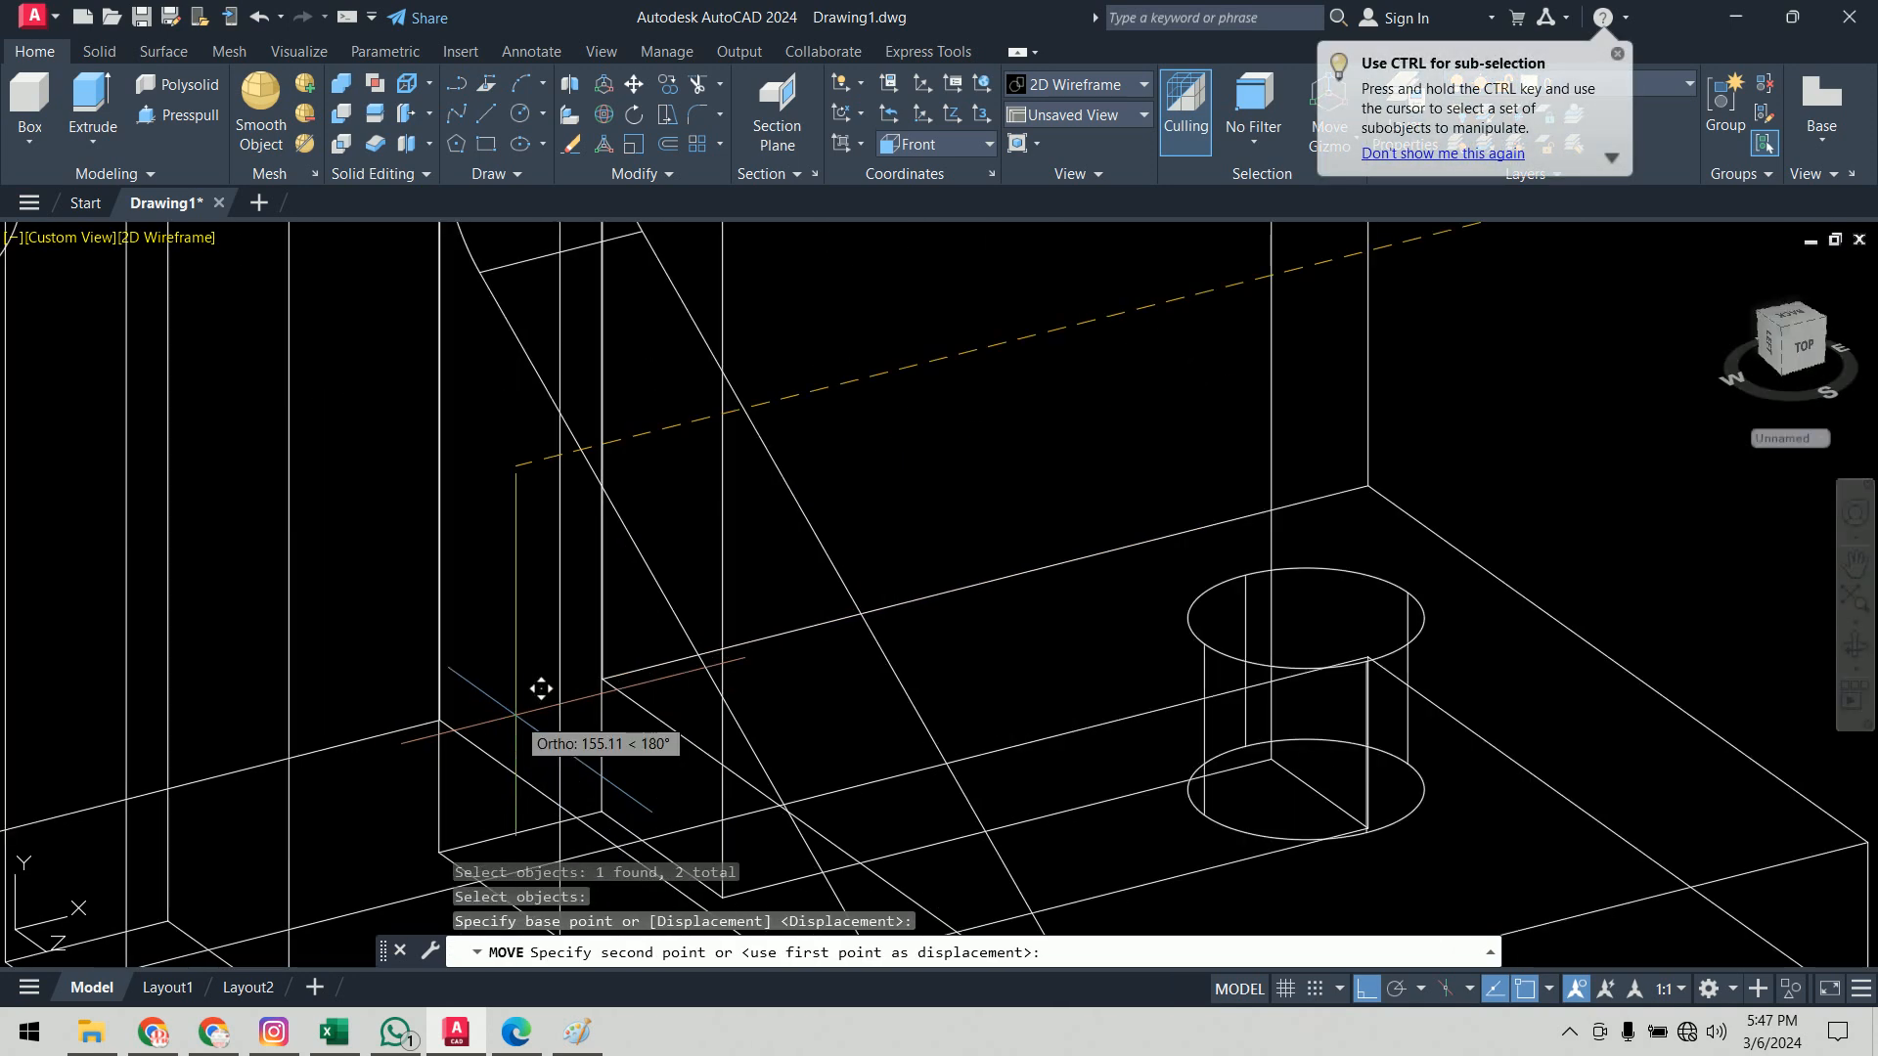
type("mtp First point of mid:")
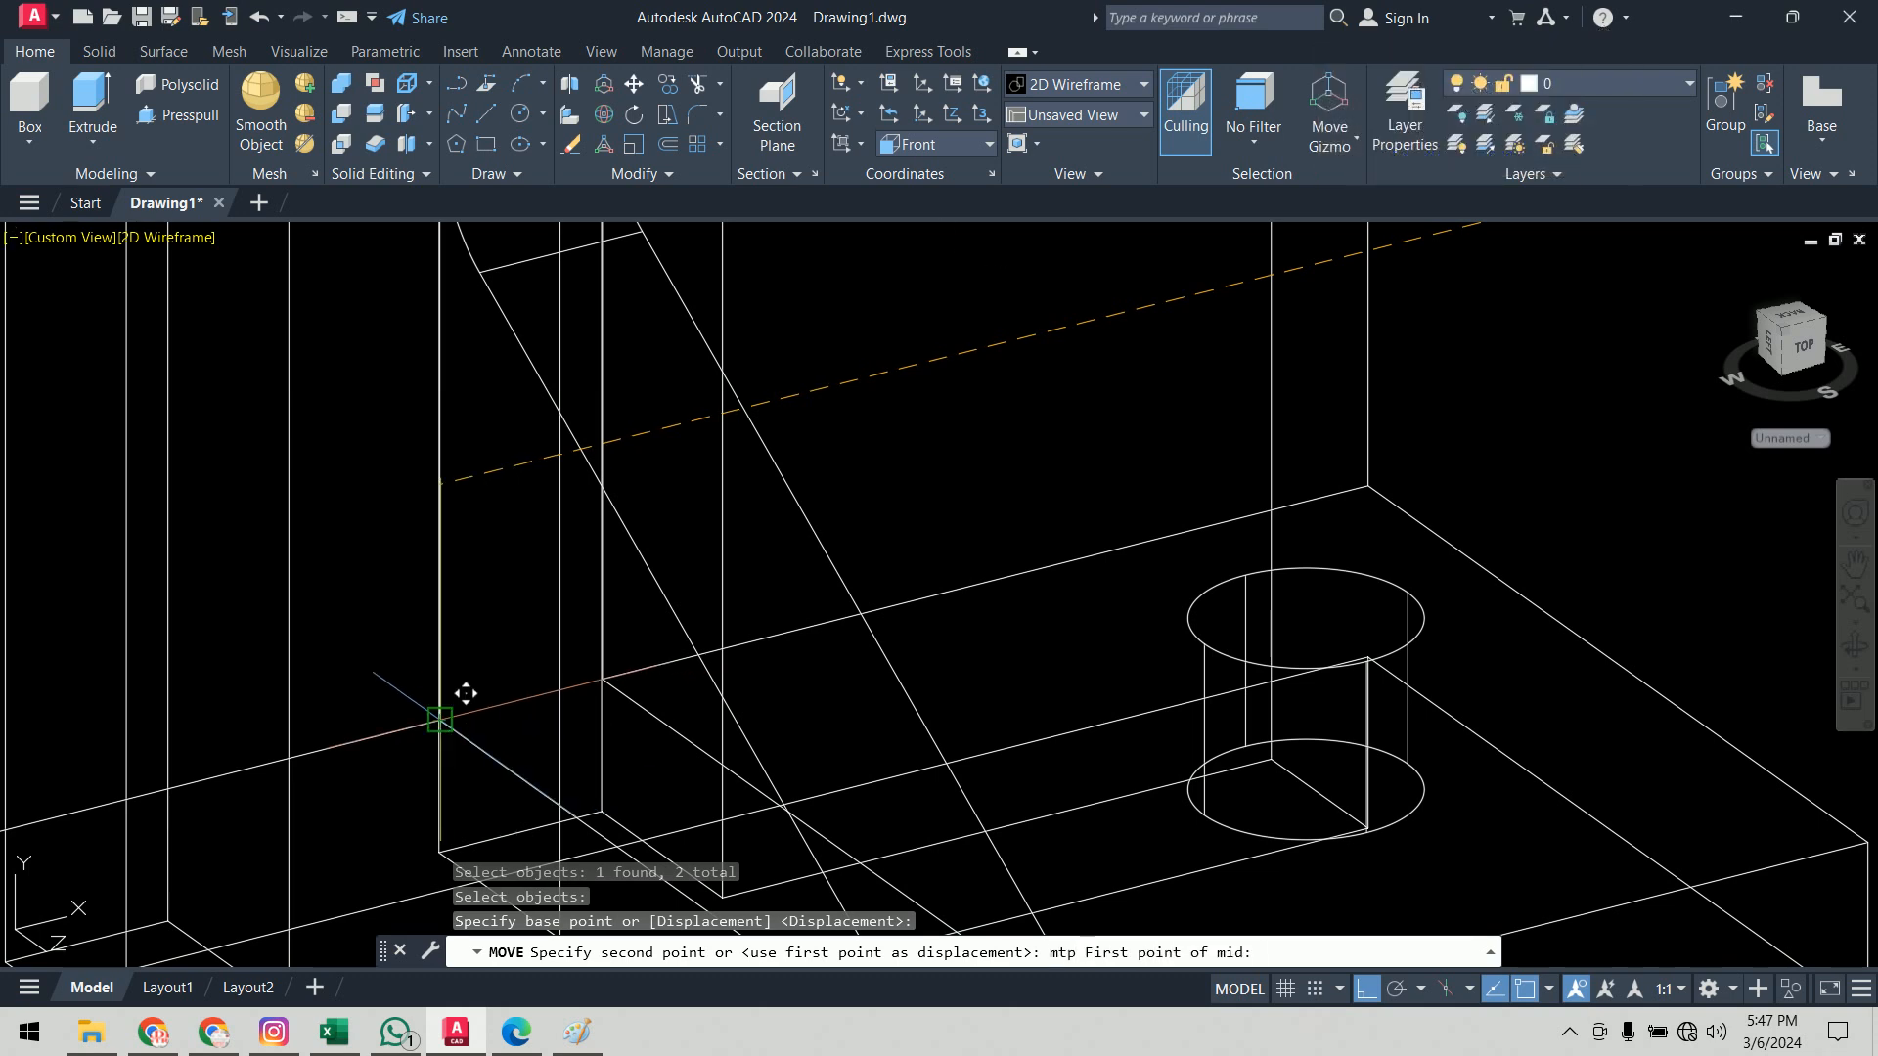
middle_click_drag(515, 700, 520, 753, "shift")
left_click(467, 774)
left_click(621, 721)
scroll(620, 721, "down", 6)
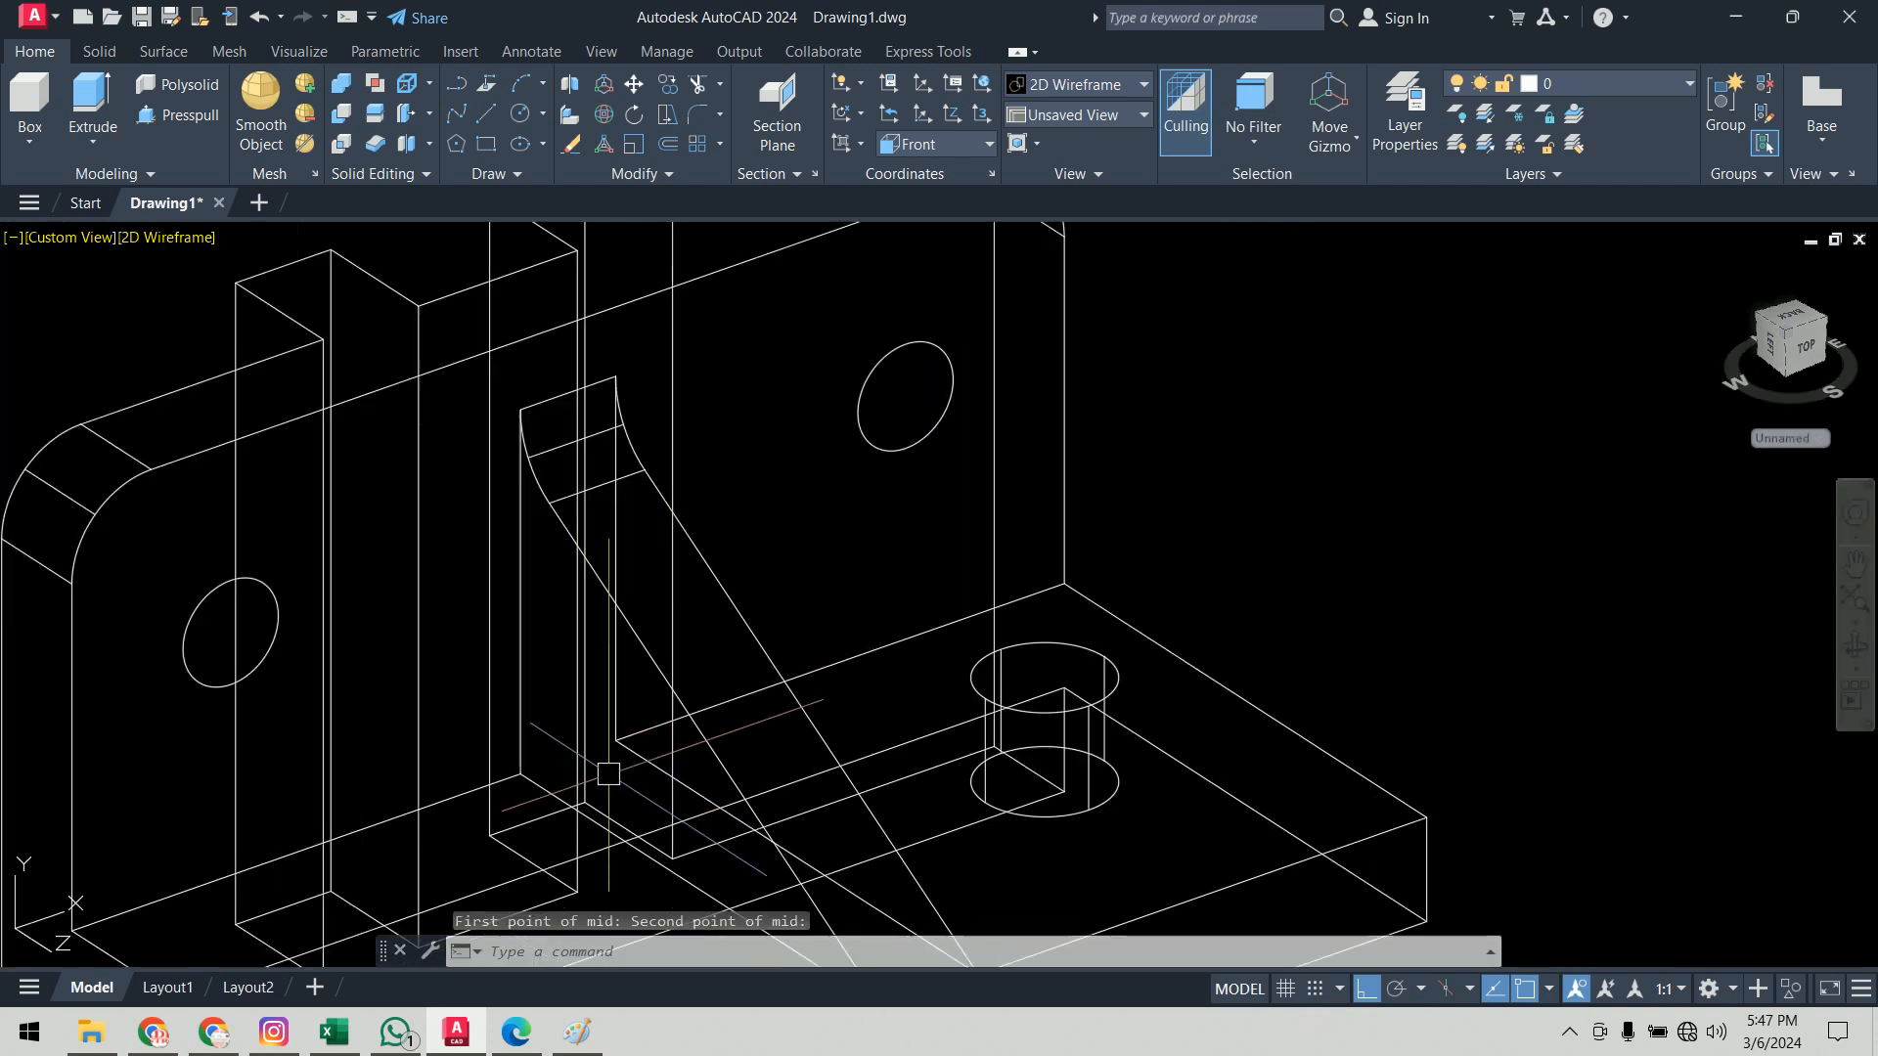
Step: Delete the two construction lines beside the bracket
middle_click_drag(1416, 532, 1234, 548)
left_click(1351, 432)
left_click(1090, 314)
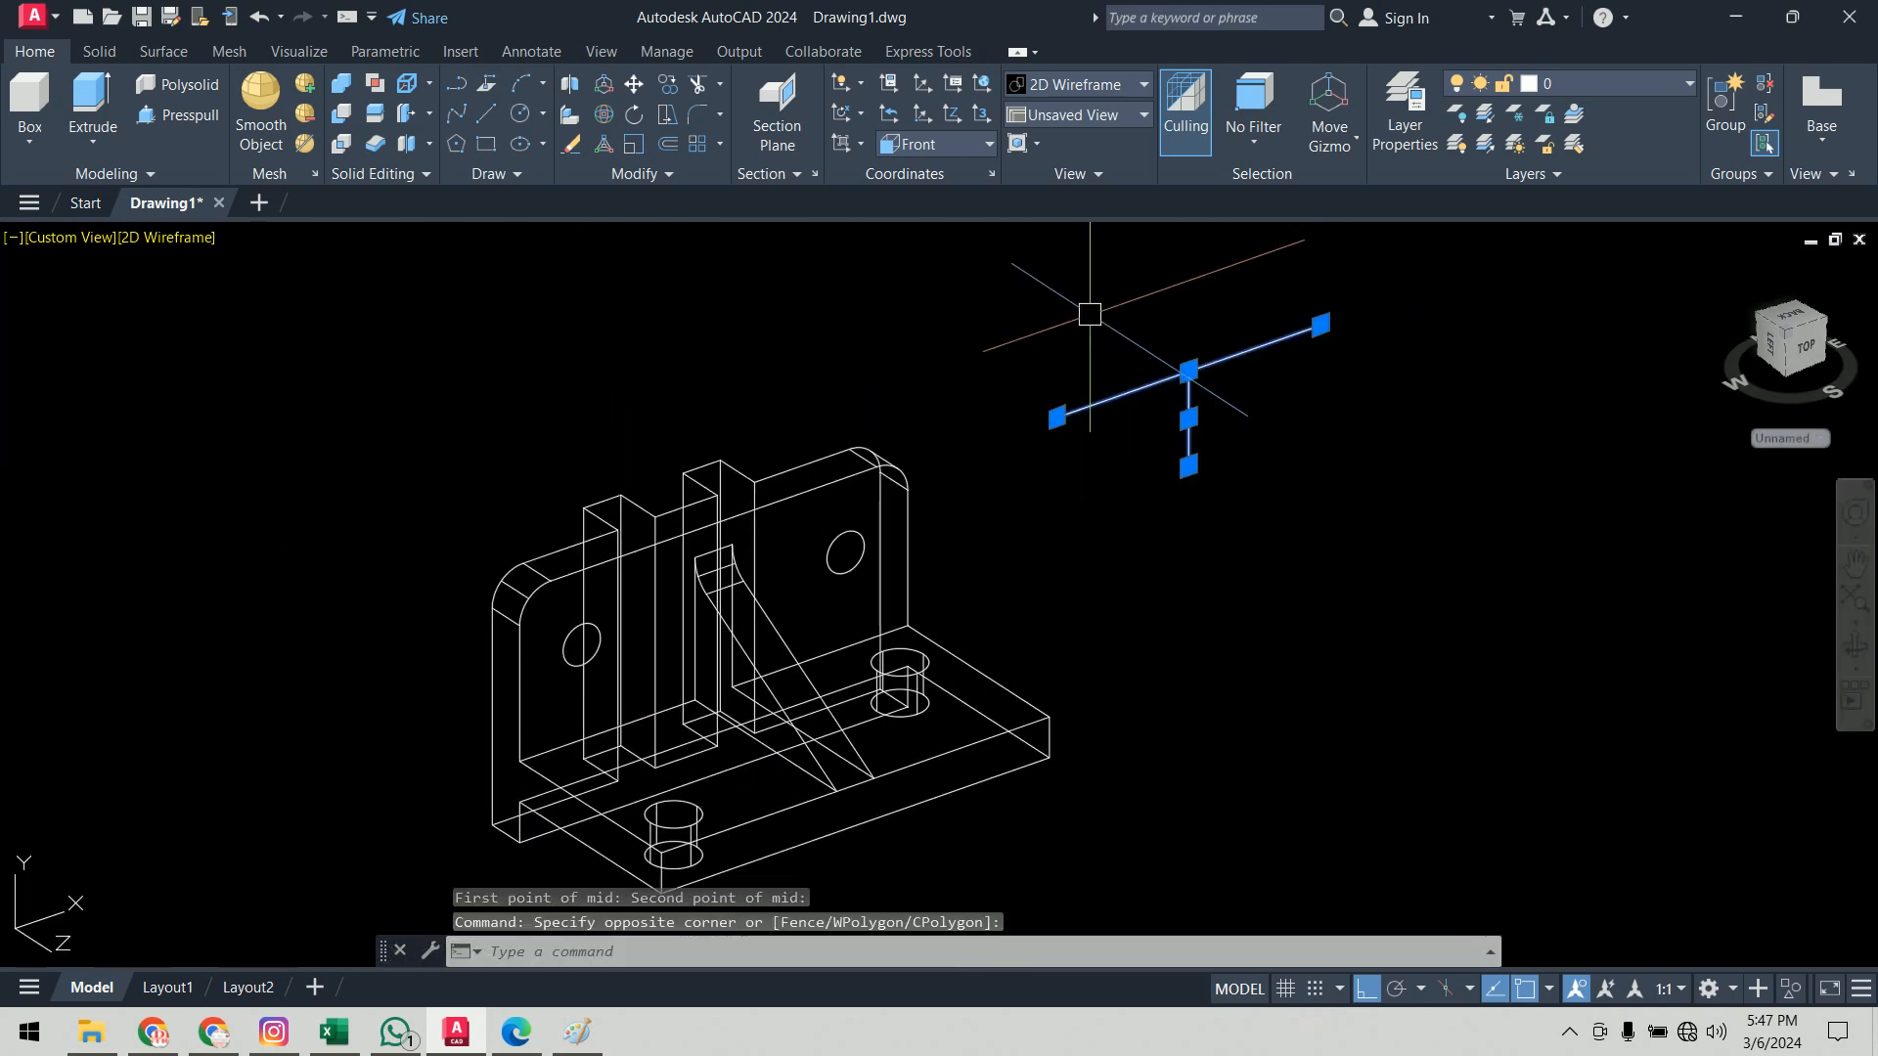
key("Delete")
Step: Extrude both Ø12 circles on the upright plate to a height of -12
type("ext")
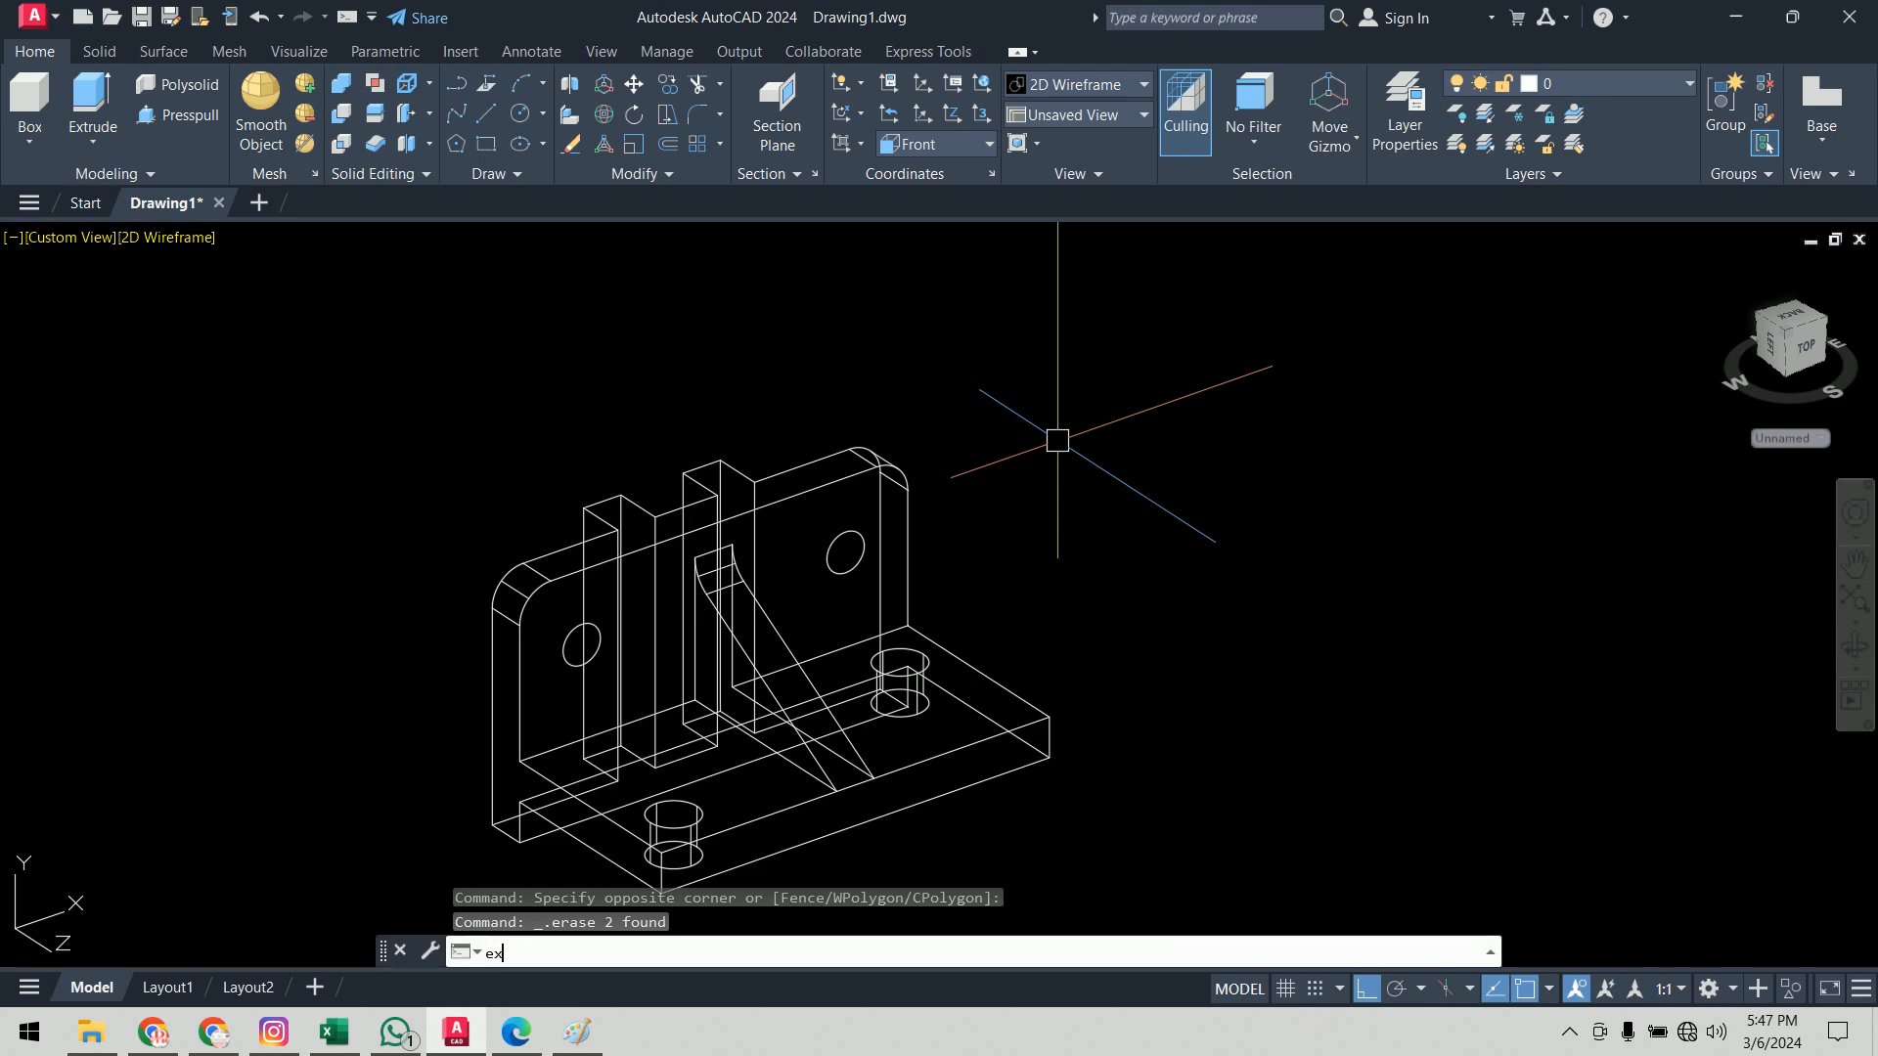
key("Return")
left_click(861, 548)
left_click(565, 641)
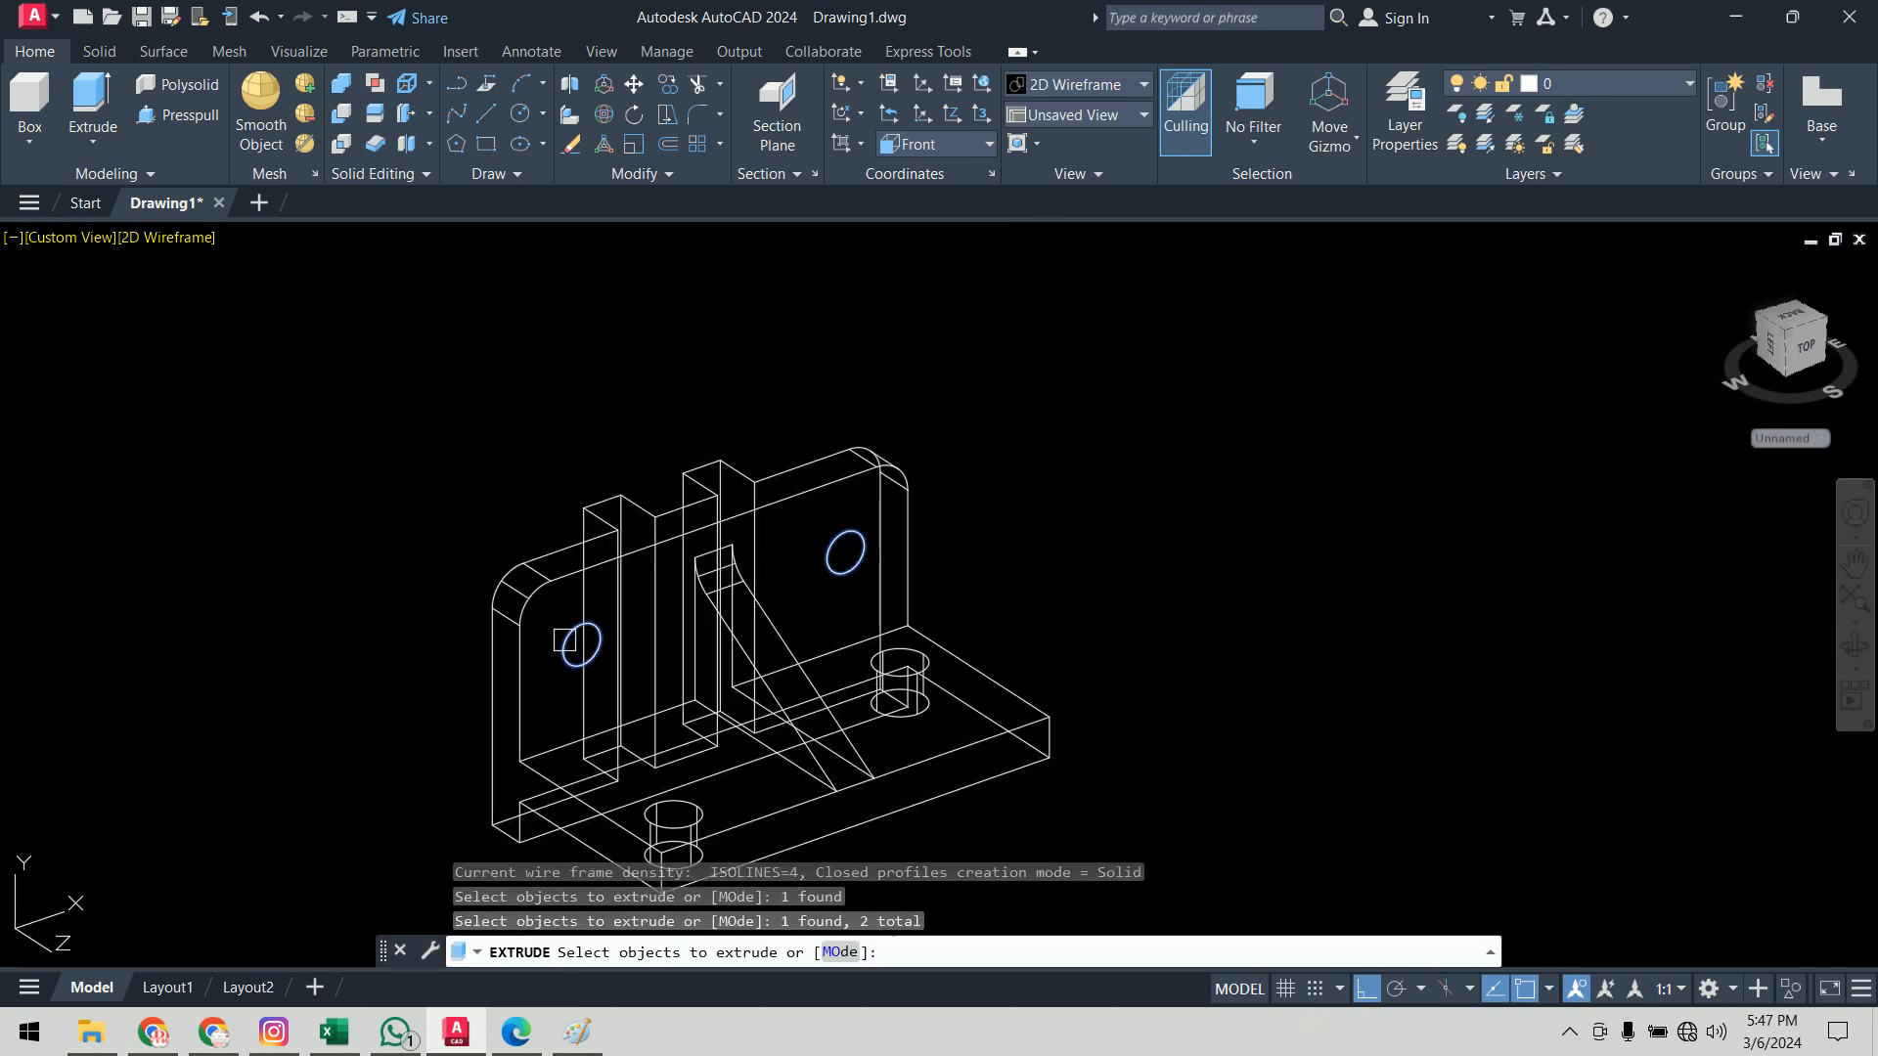
key("Return")
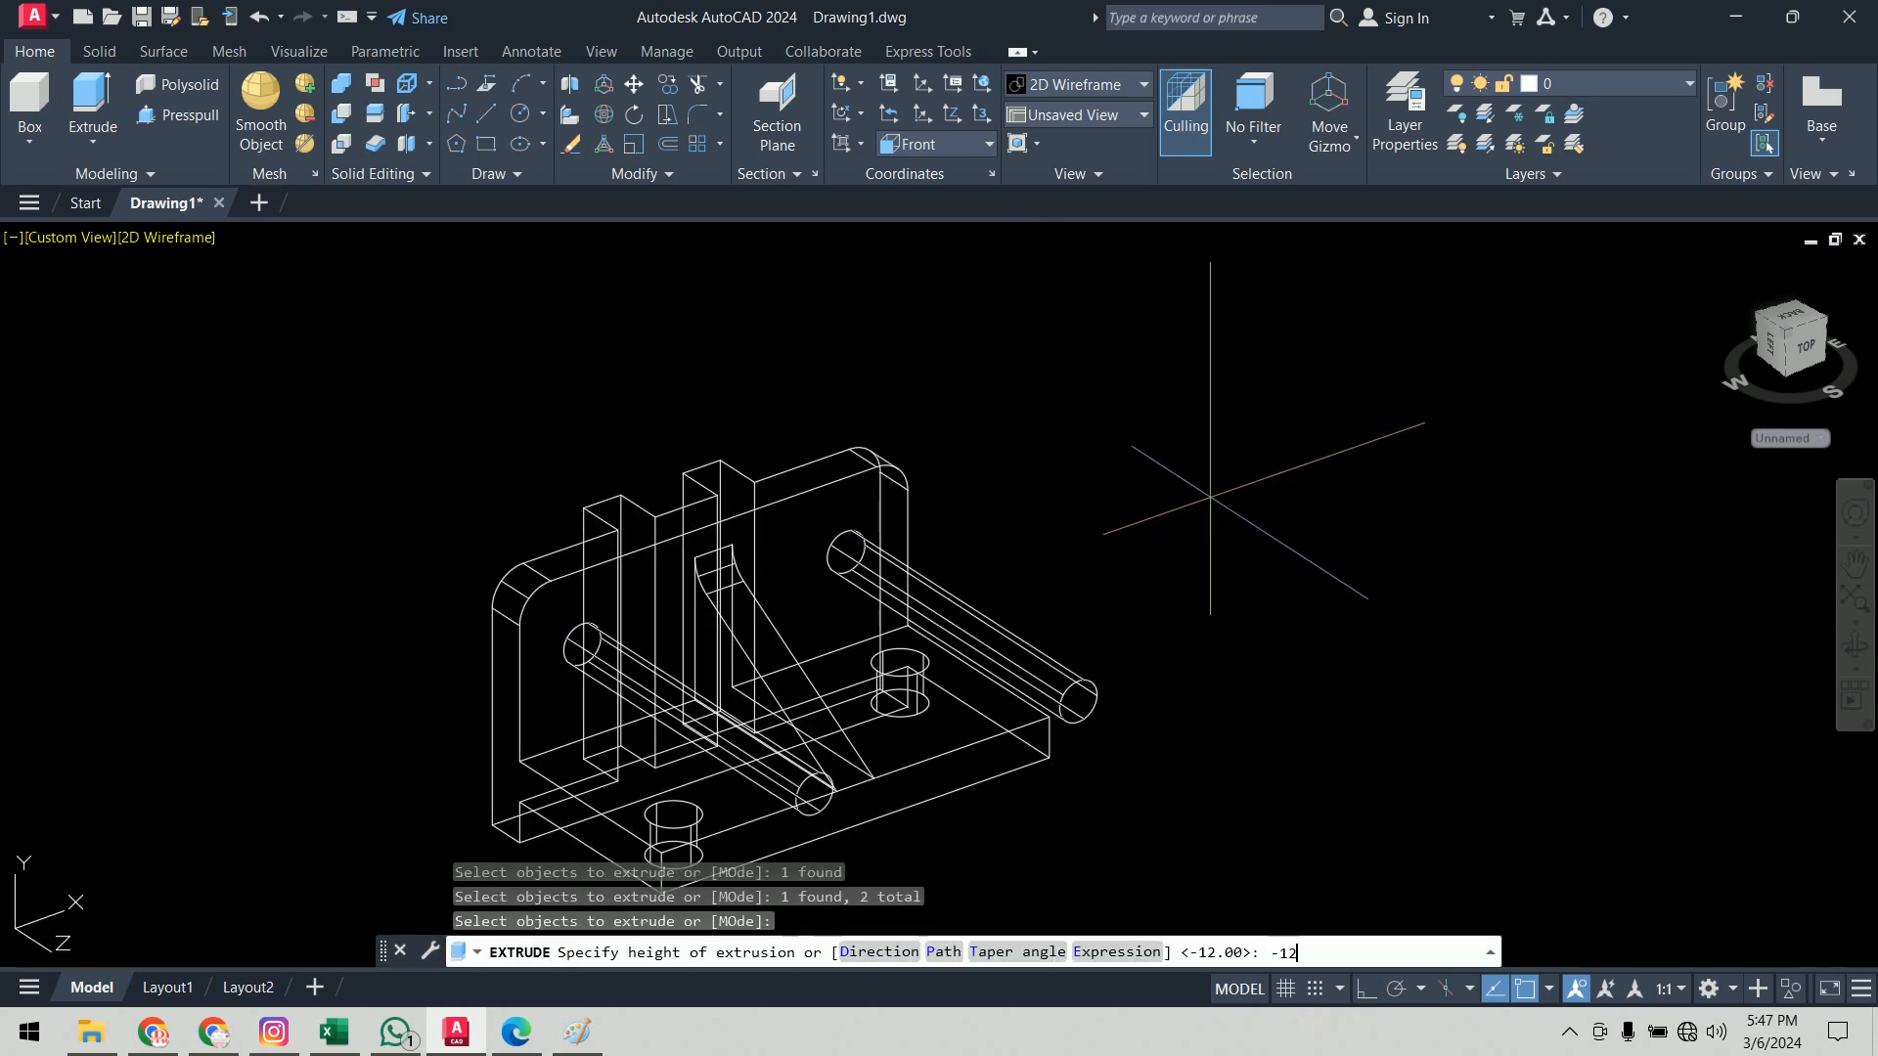
type("-12")
key("Return")
Step: Change the visual style to Conceptual to display the bracket shaded
mouse_move(1161, 603)
middle_mouse_down("shift")
mouse_move(1265, 544)
mouse_move(1325, 541)
mouse_move(1124, 587)
mouse_move(1148, 592)
mouse_move(1158, 407)
mouse_move(901, 402)
mouse_move(1245, 591)
mouse_move(1181, 660)
middle_mouse_up("shift")
type("vs")
key("Return")
type("c")
key("Return")
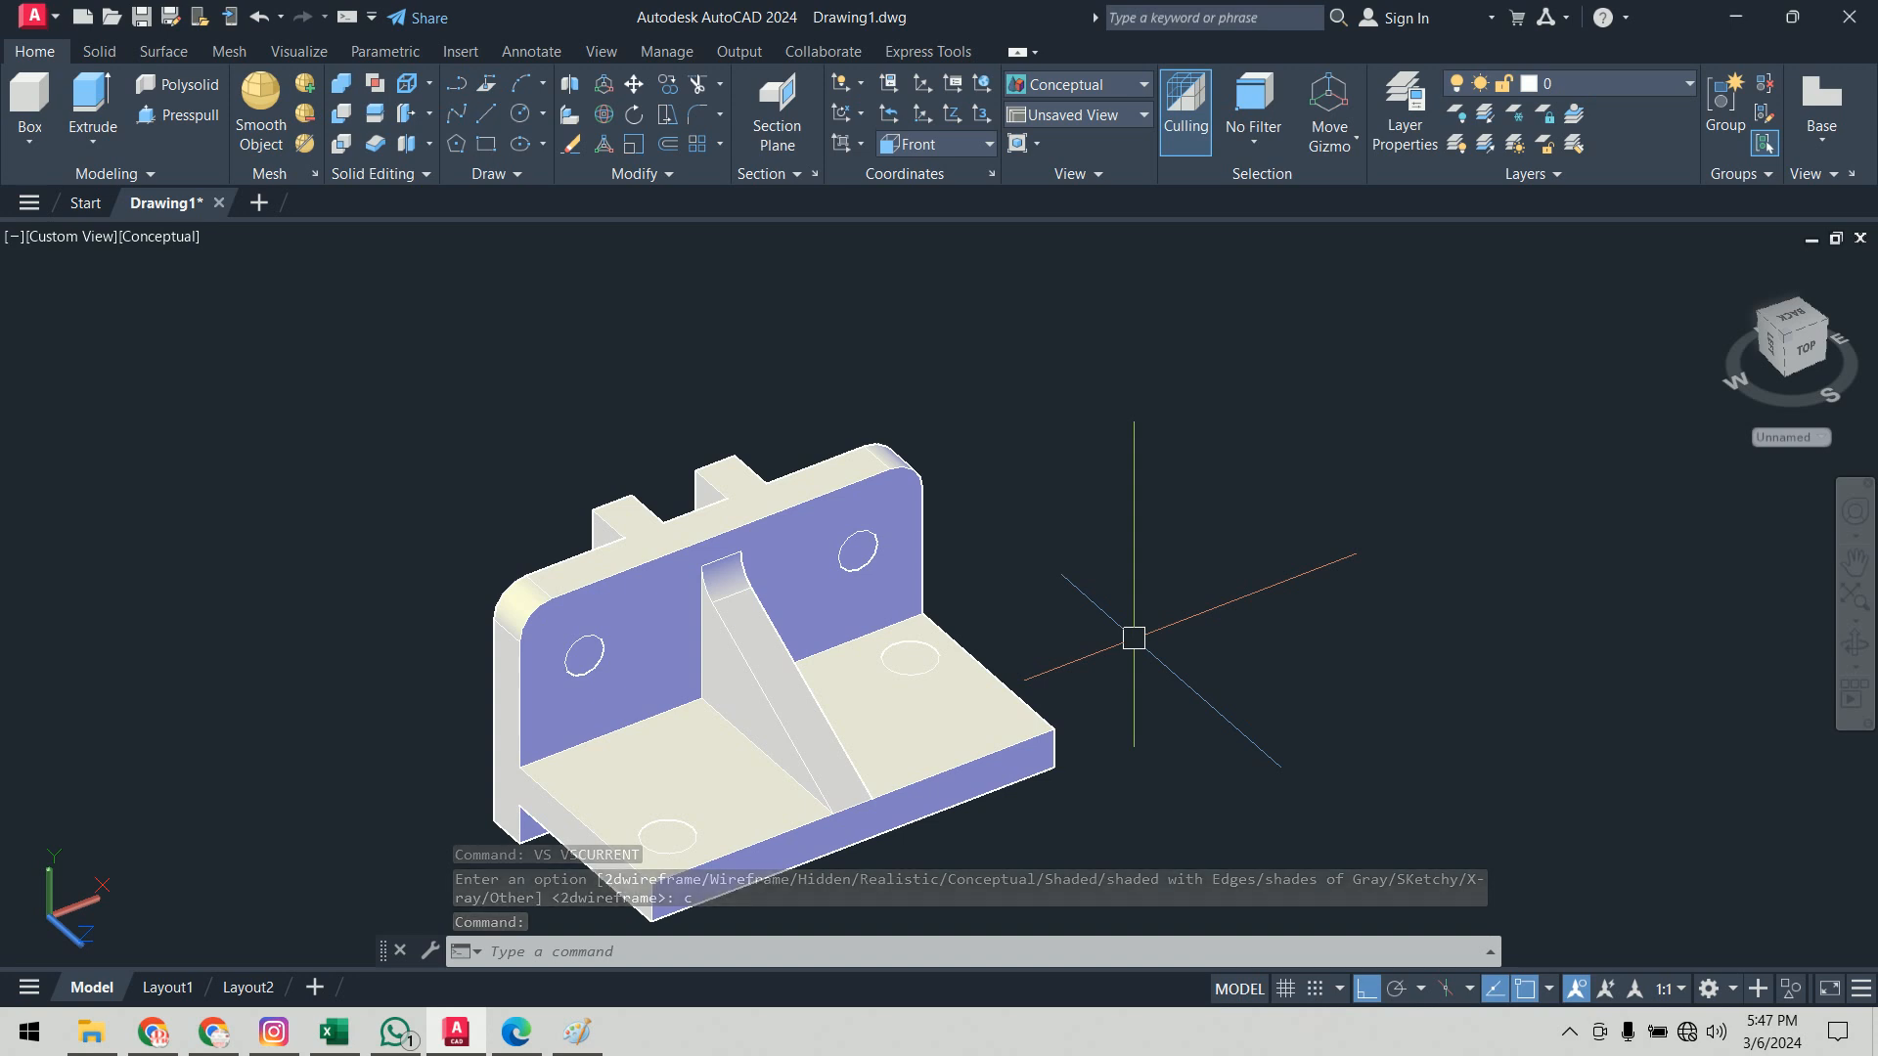
middle_click_drag(1258, 578, 1229, 511)
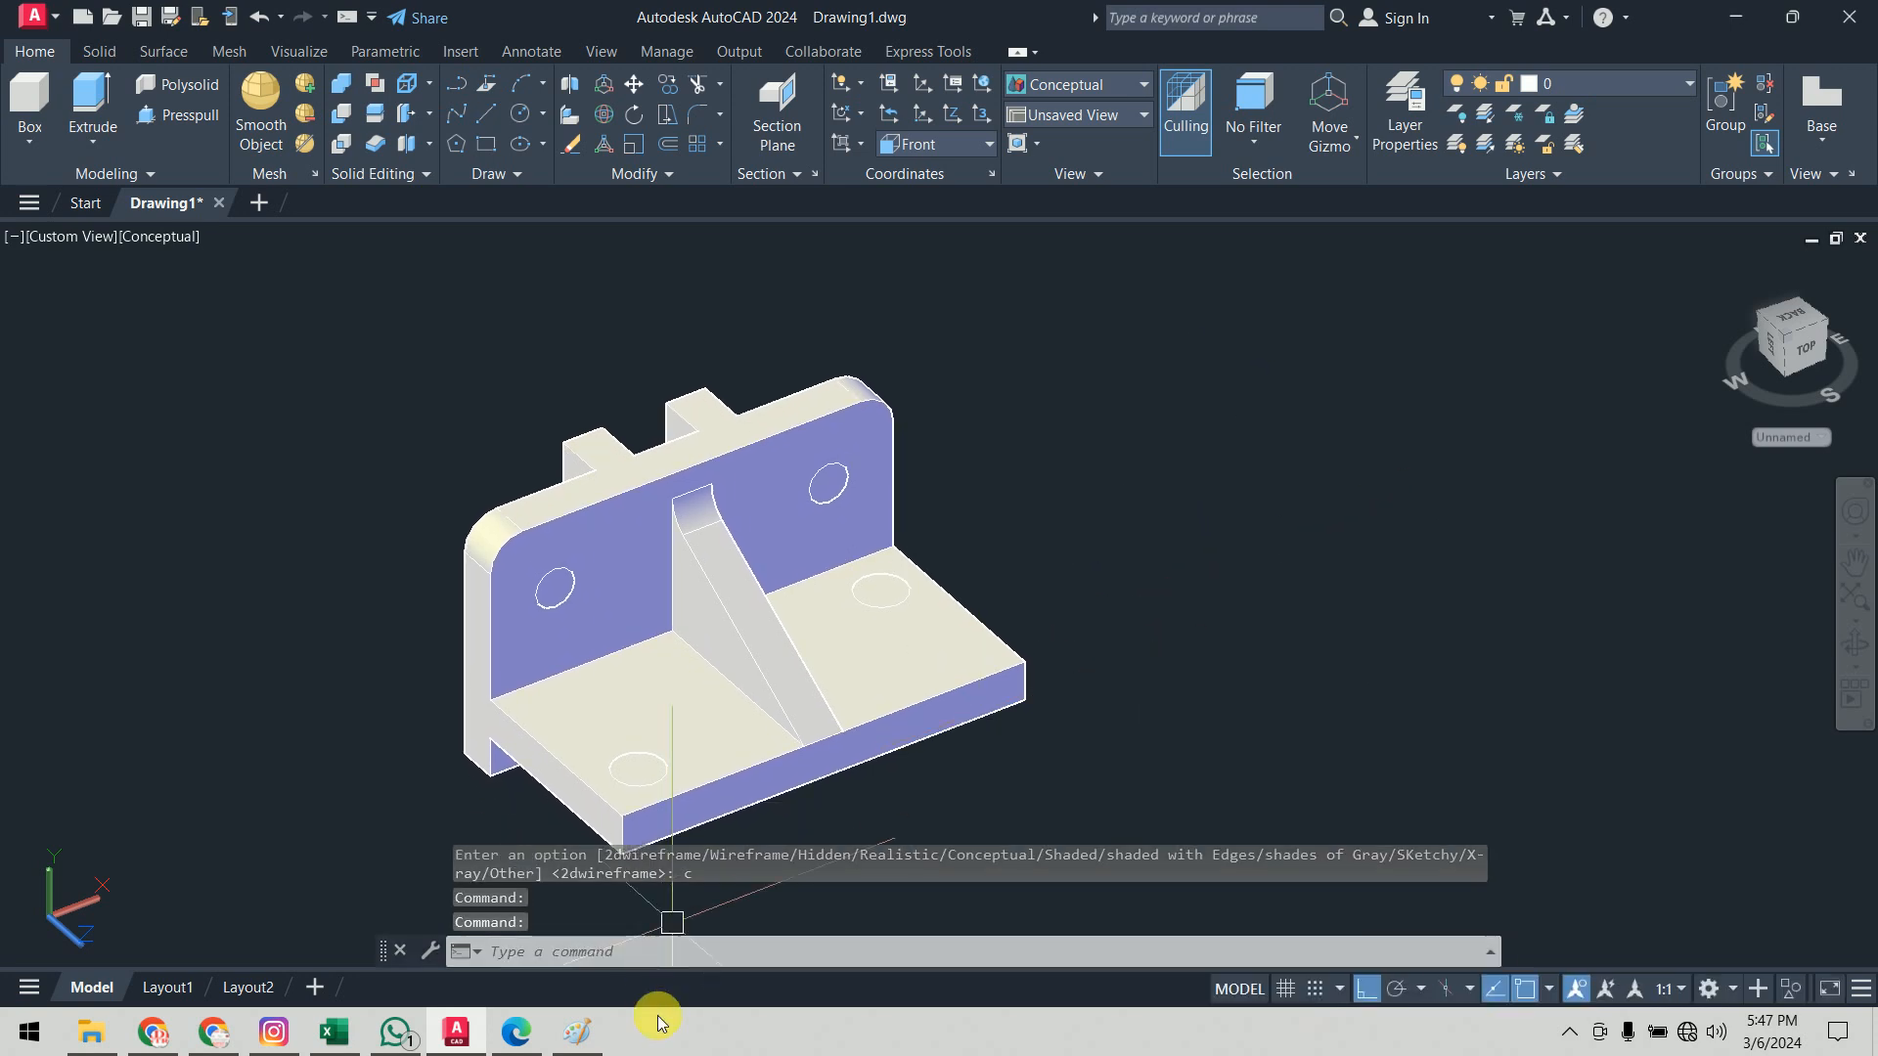
Step: Switch to COMMANDS.pdf in Edge, draw a check mark beside SUBTACT in the 3D commands table, and return to AutoCAD
left_click(515, 1029)
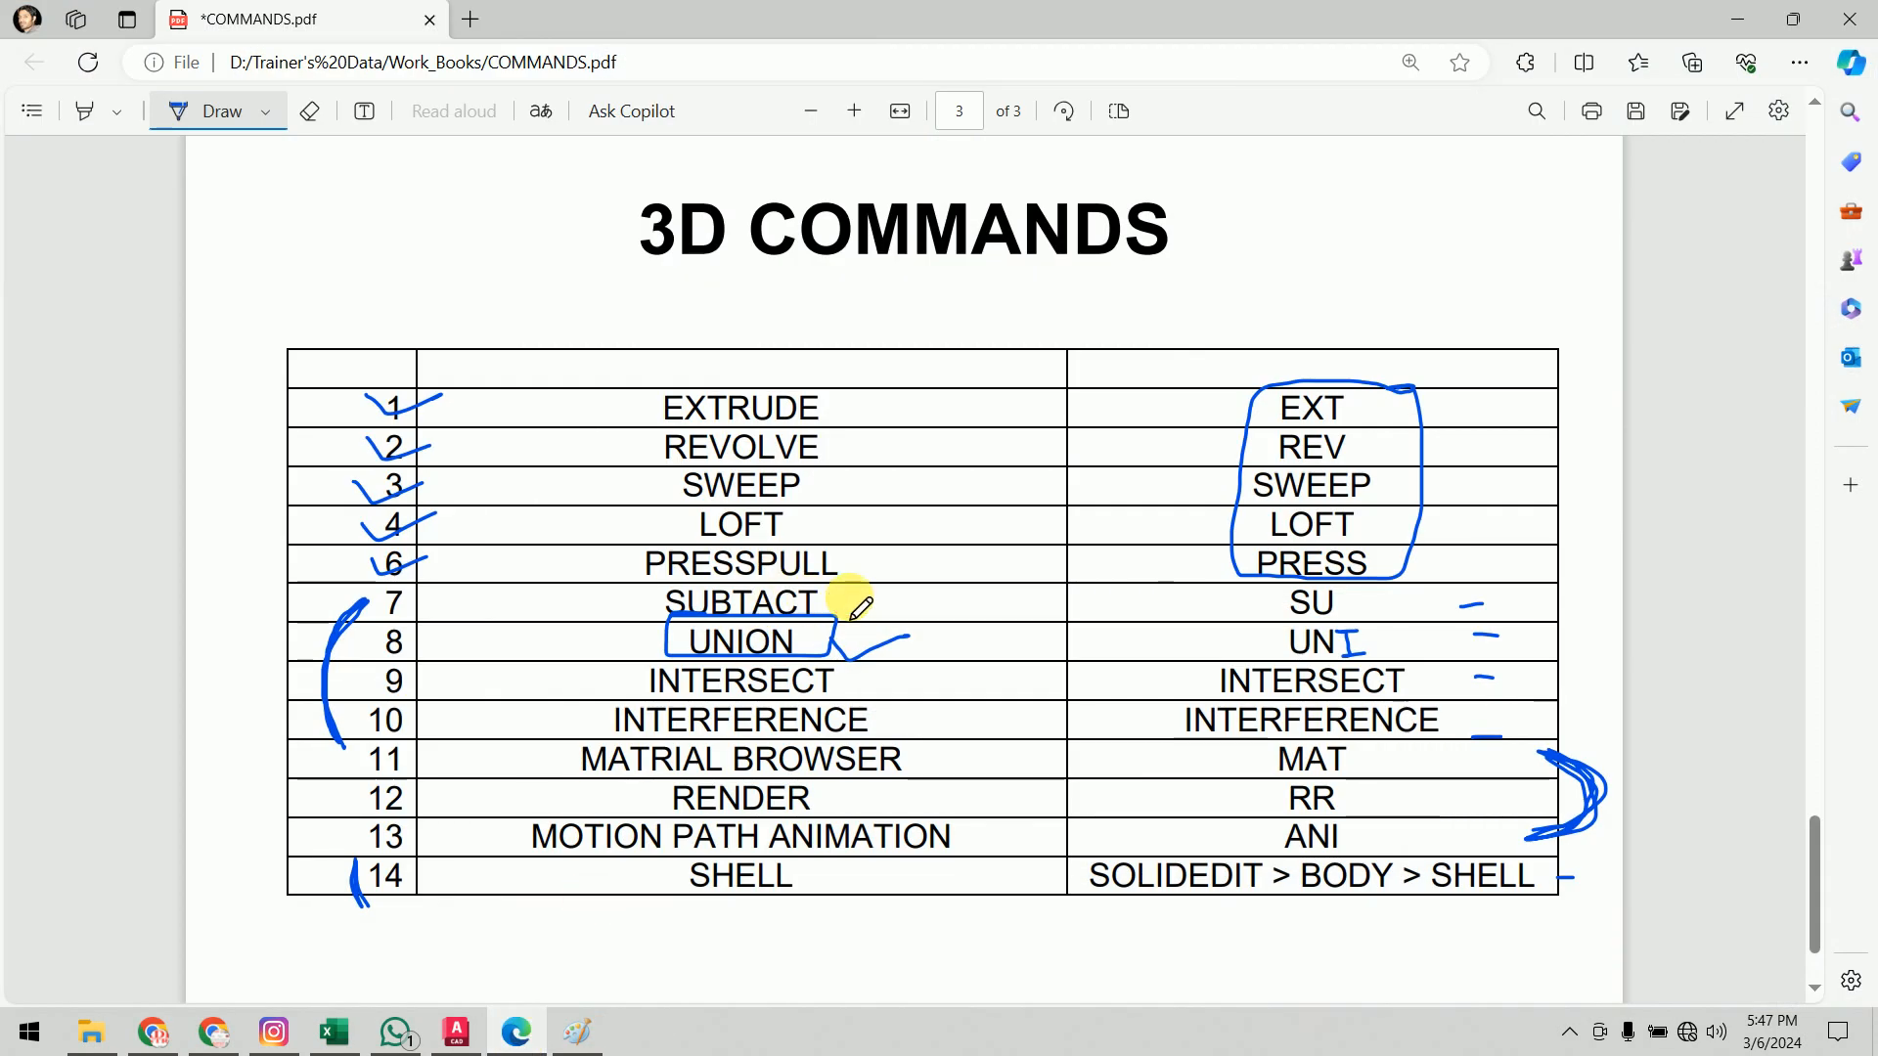
left_click_drag(906, 587, 919, 583)
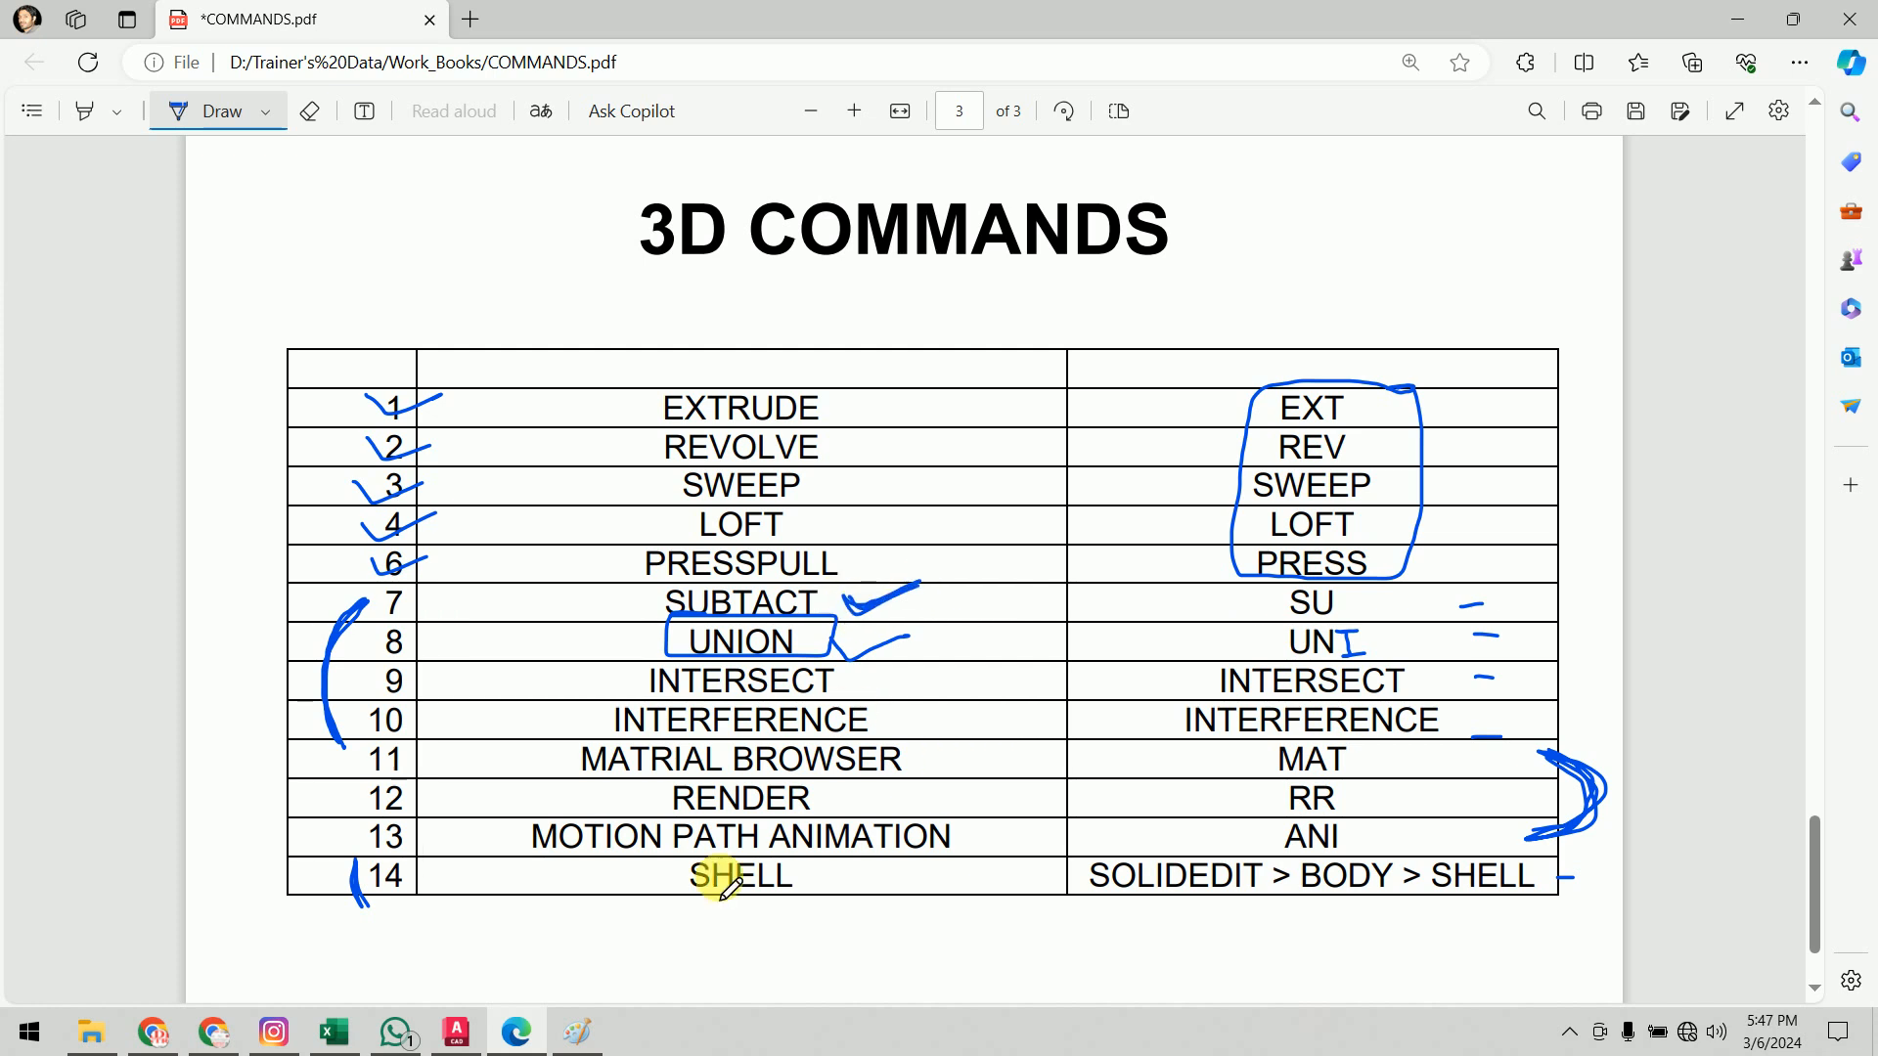
left_click(518, 1032)
Step: Subtract the two cylinders in the upright plate and the two in the base plate from the bracket solid
type("su")
key("Return")
left_click(986, 698)
left_click(986, 698)
key("Return")
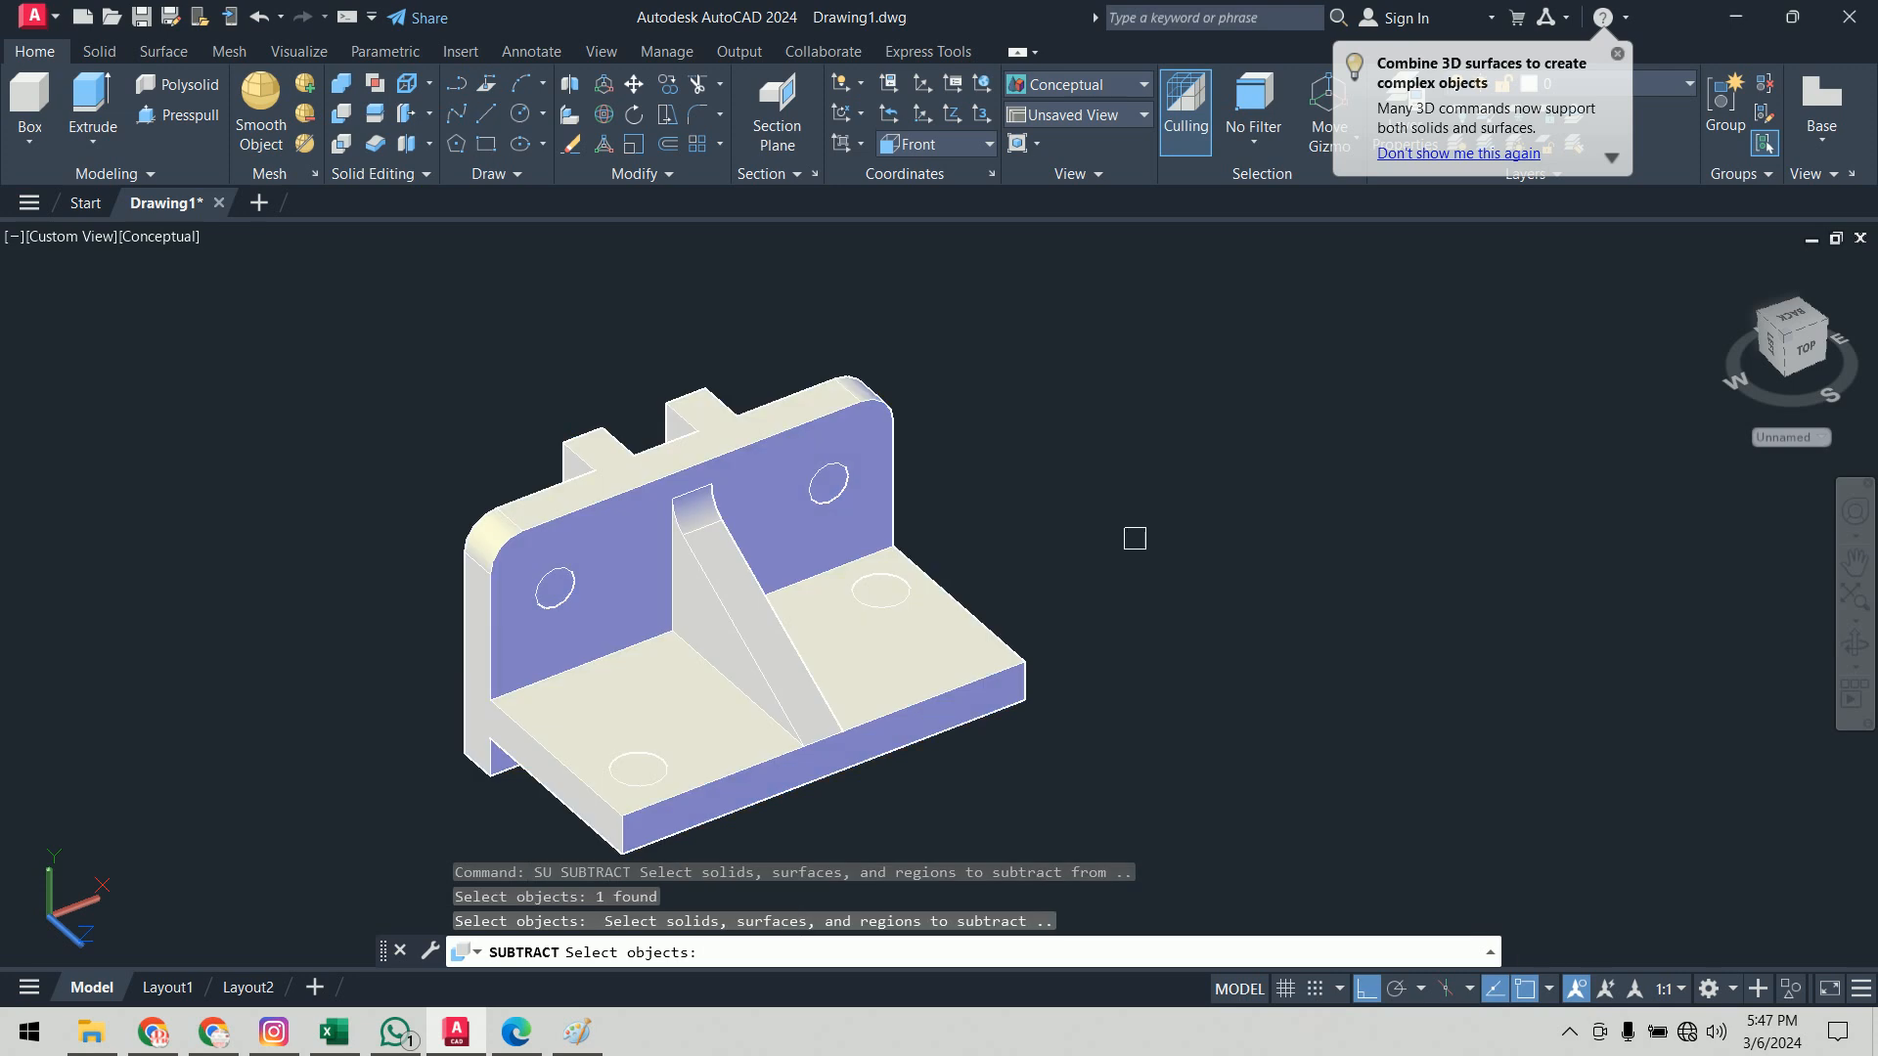
left_click(830, 483)
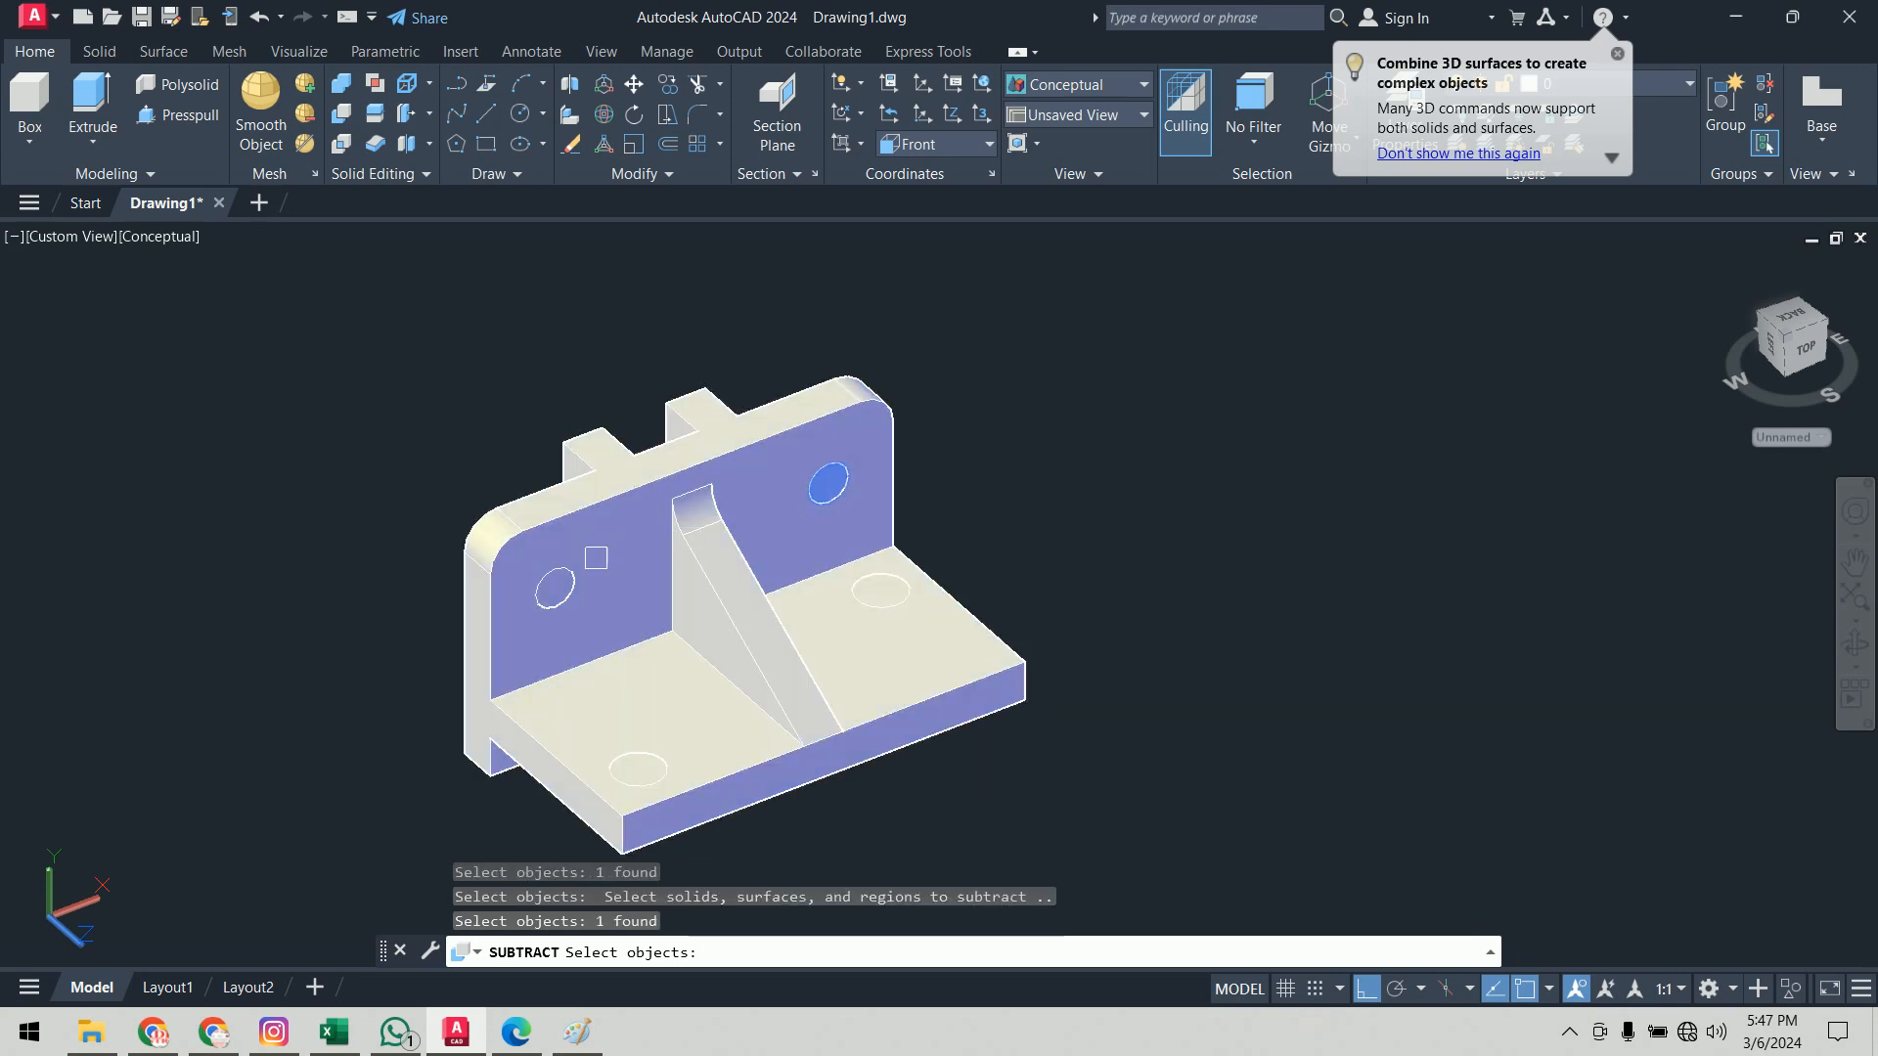
left_click(556, 590)
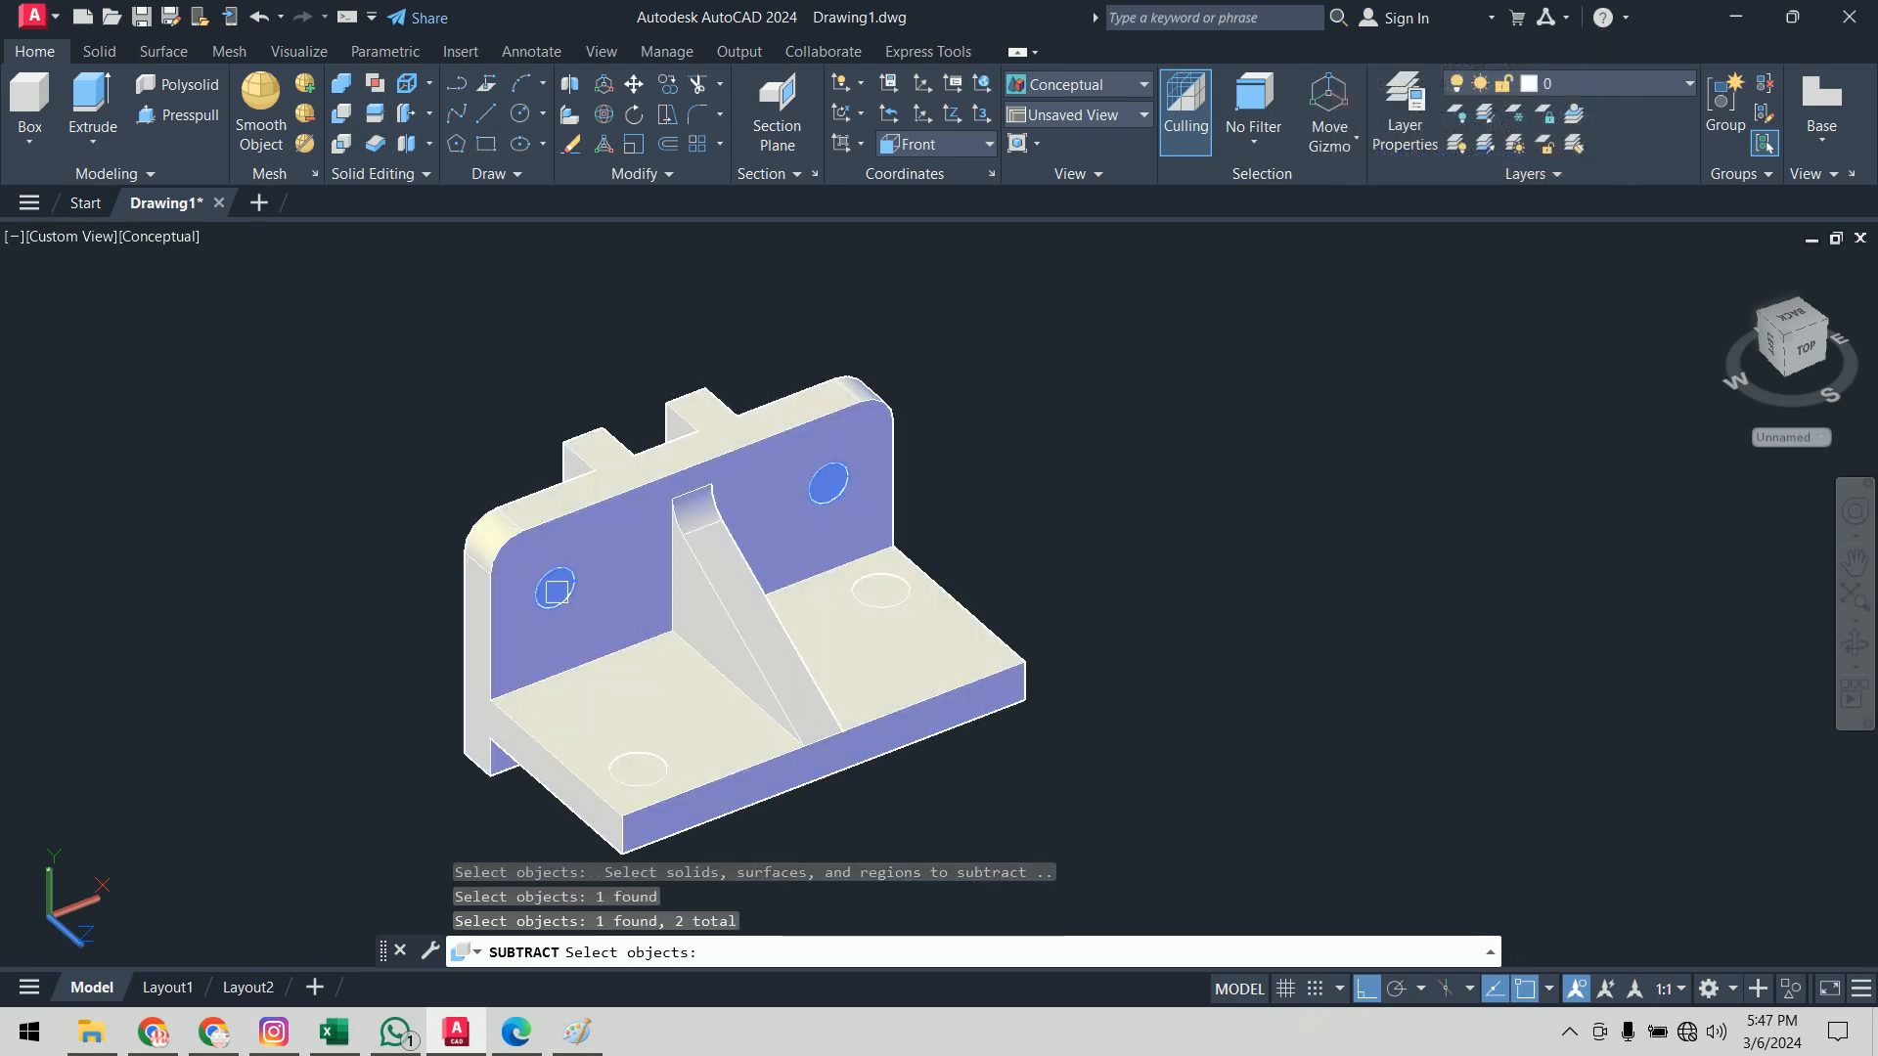
left_click(641, 766)
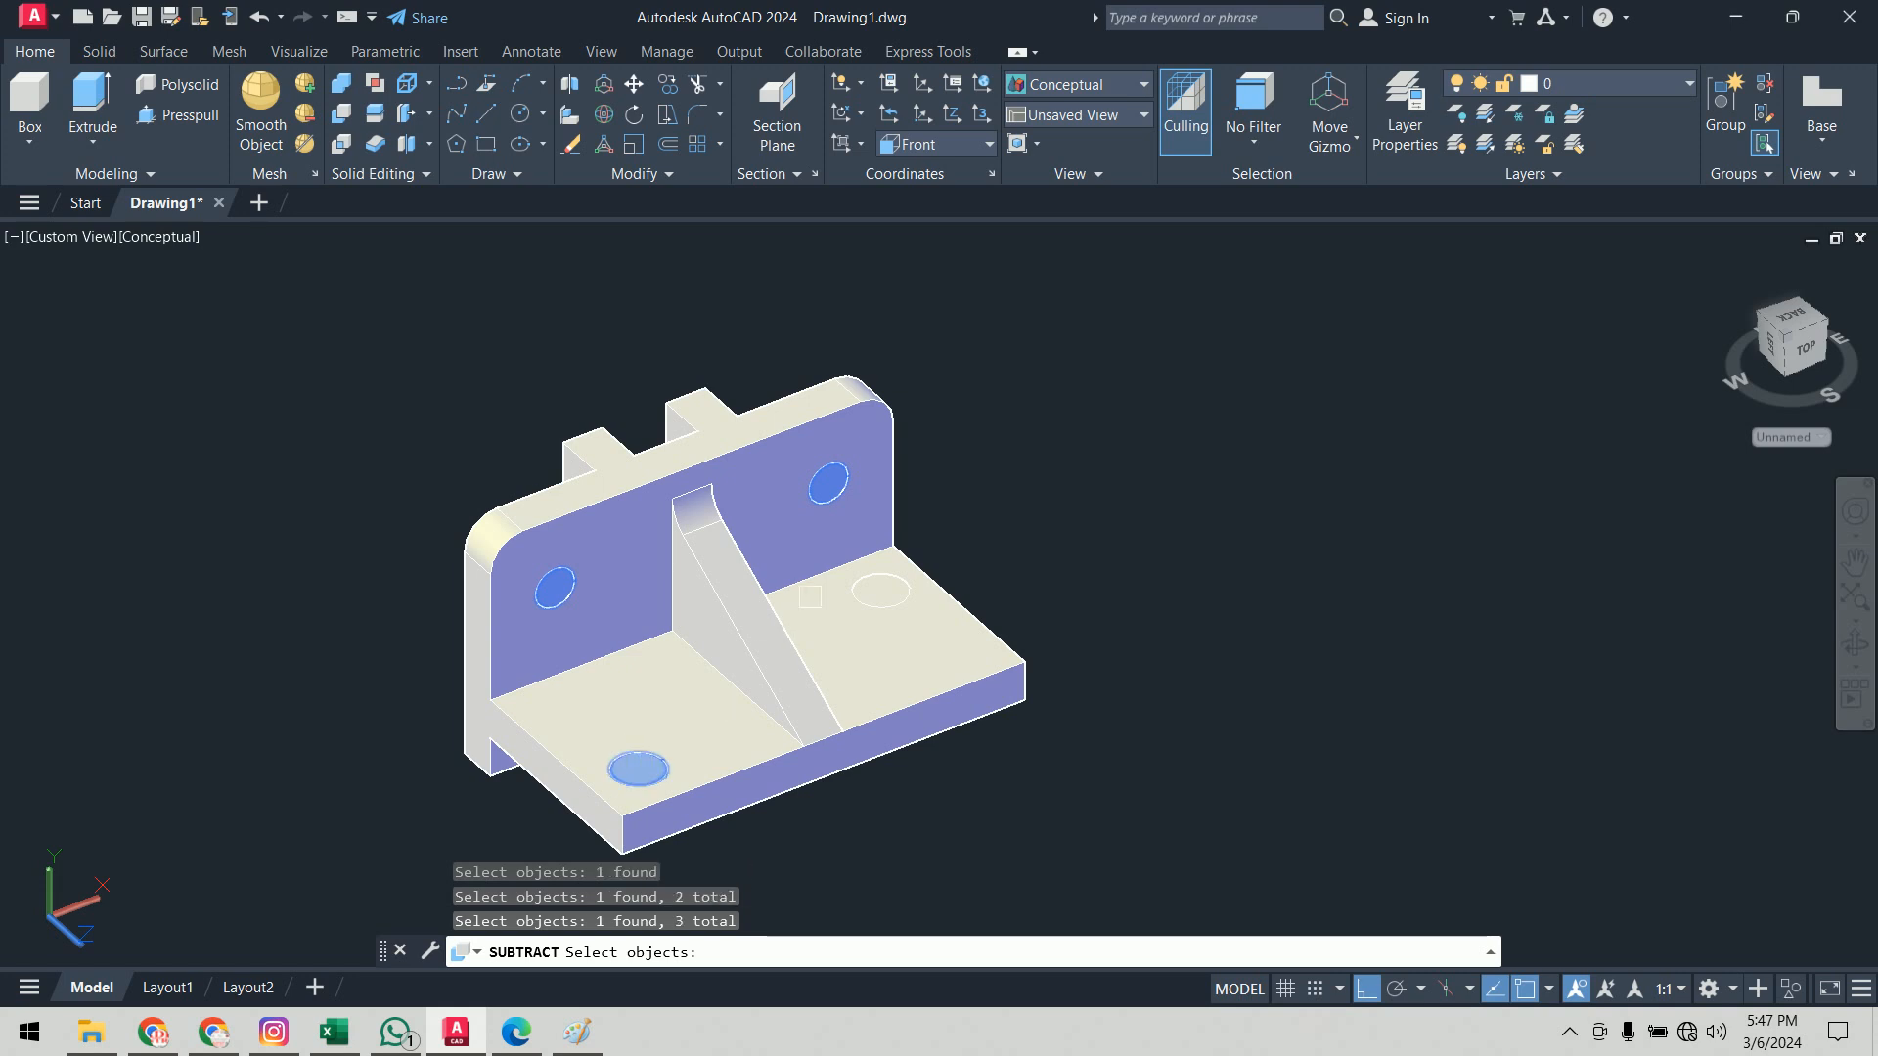
key("Return")
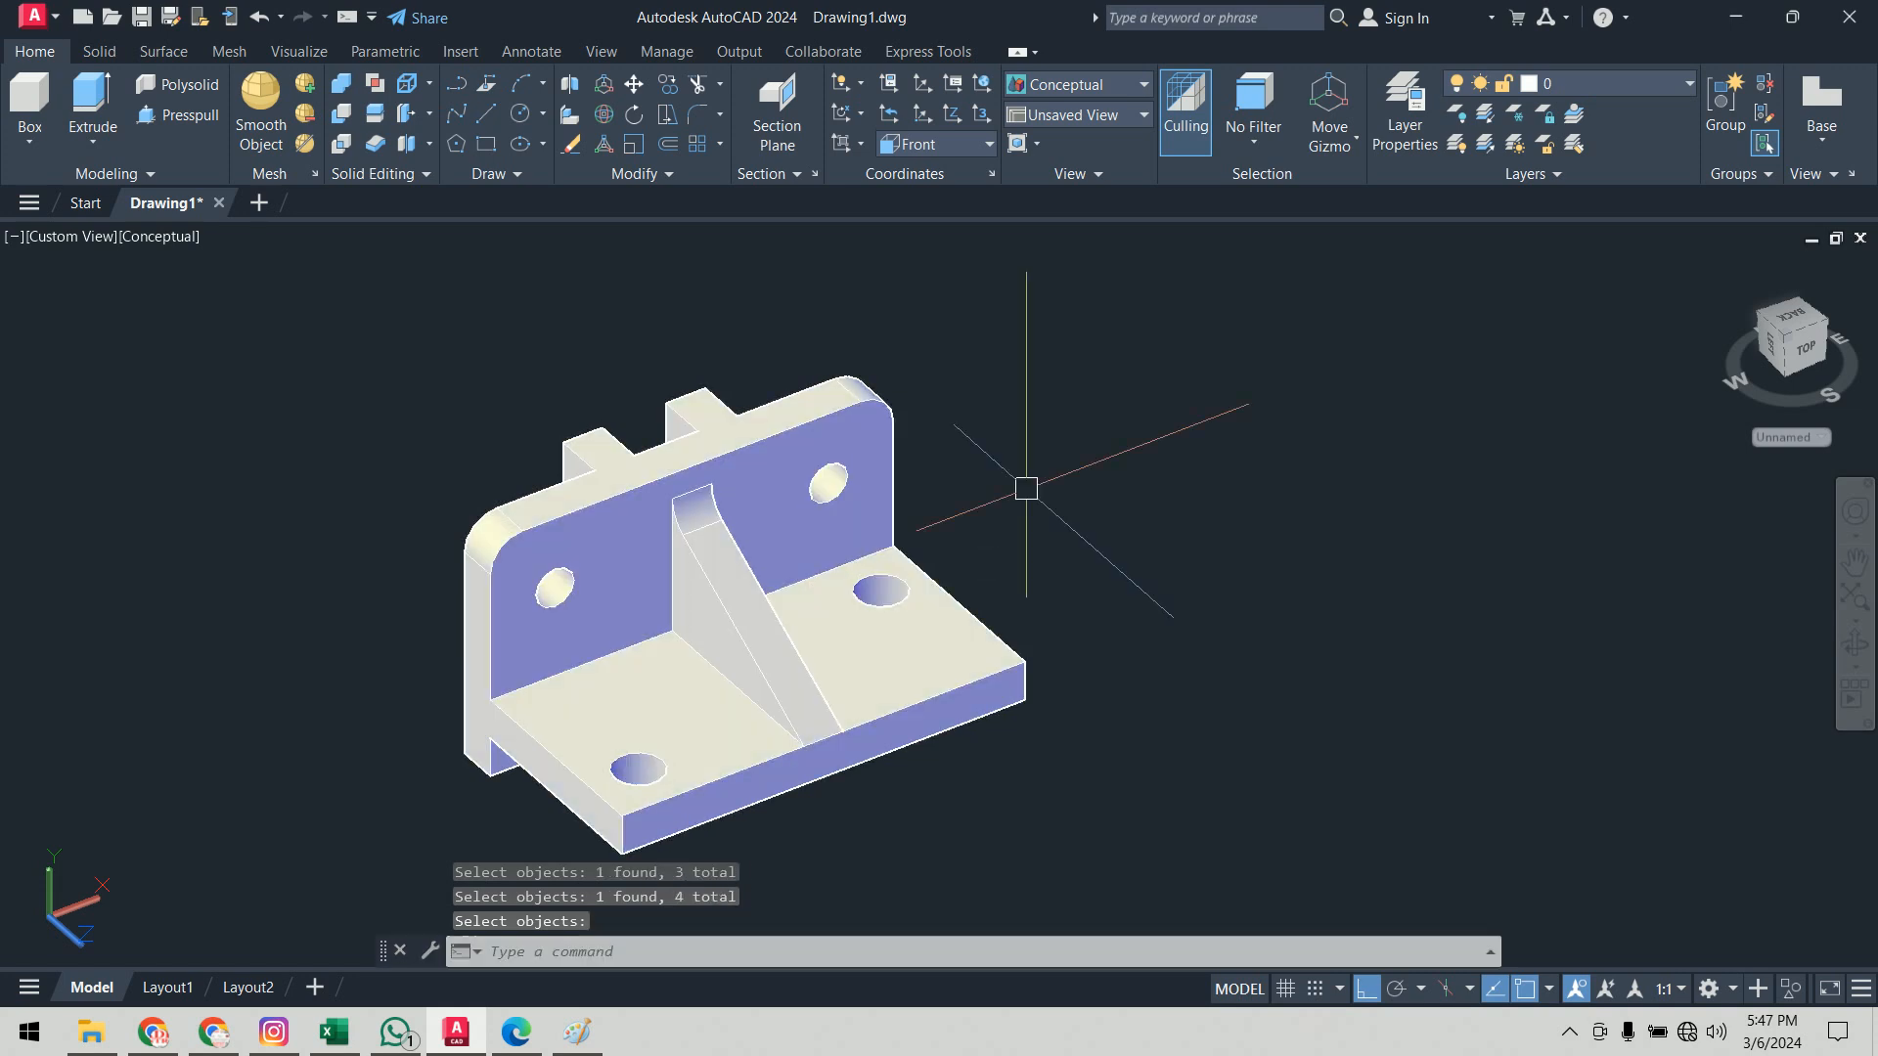
Step: Switch the viewport to the preset Top view and from there to SW Isometric, leaving empty space beside the bracket
middle_click_drag(1317, 662, 881, 563, "shift")
scroll(1287, 519, "down", 2)
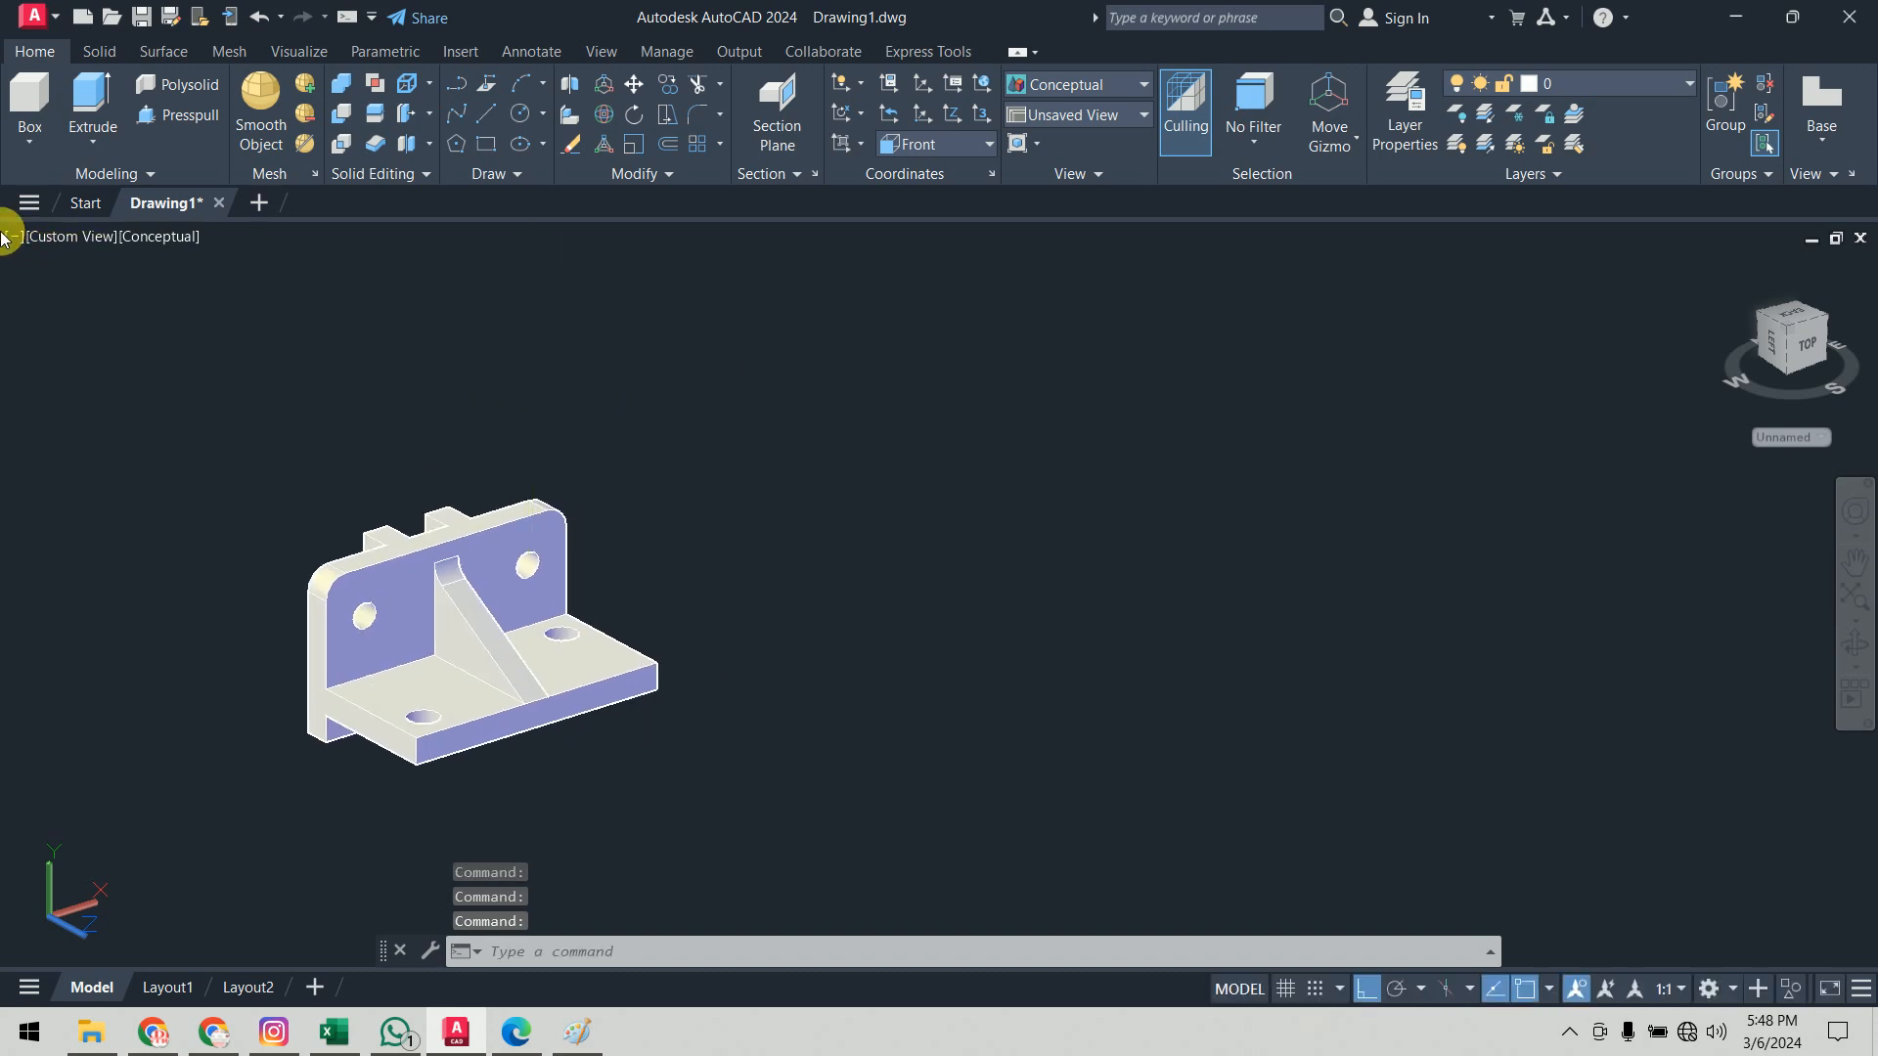
left_click(46, 243)
left_click(96, 291)
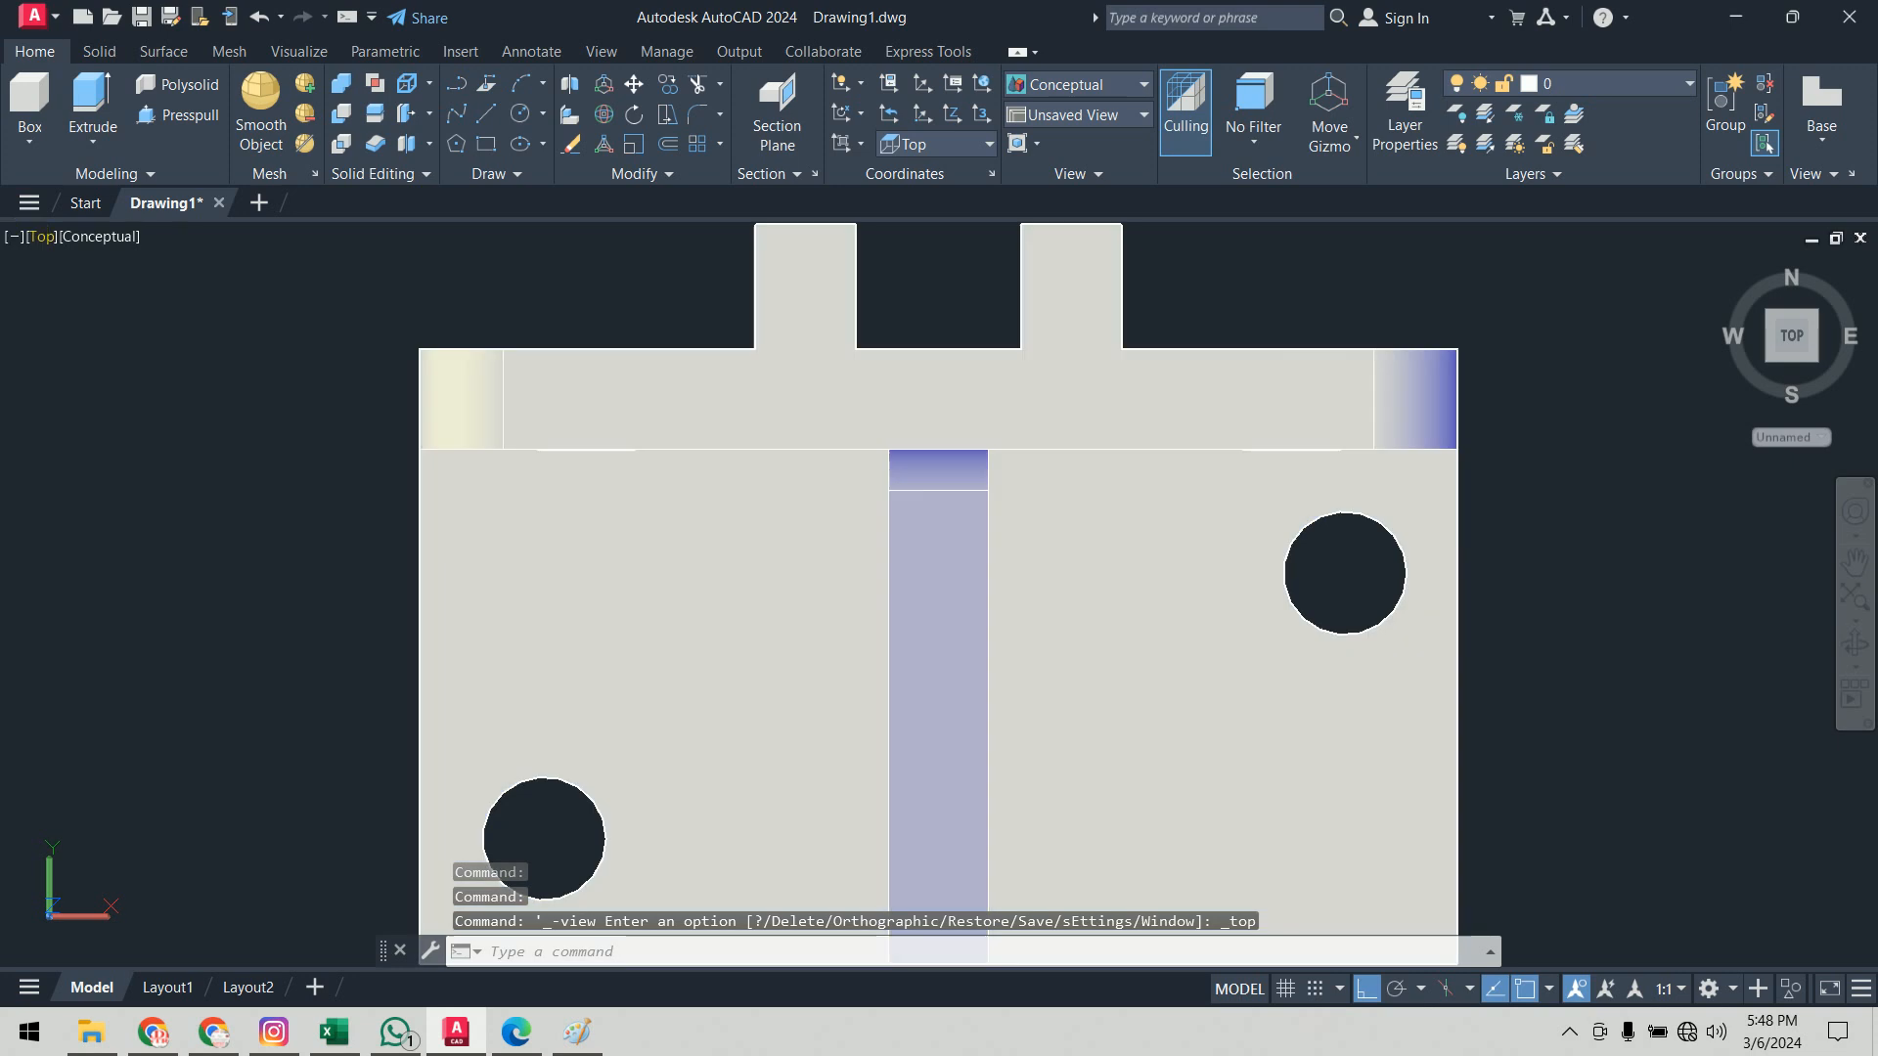
left_click(32, 237)
left_click(102, 437)
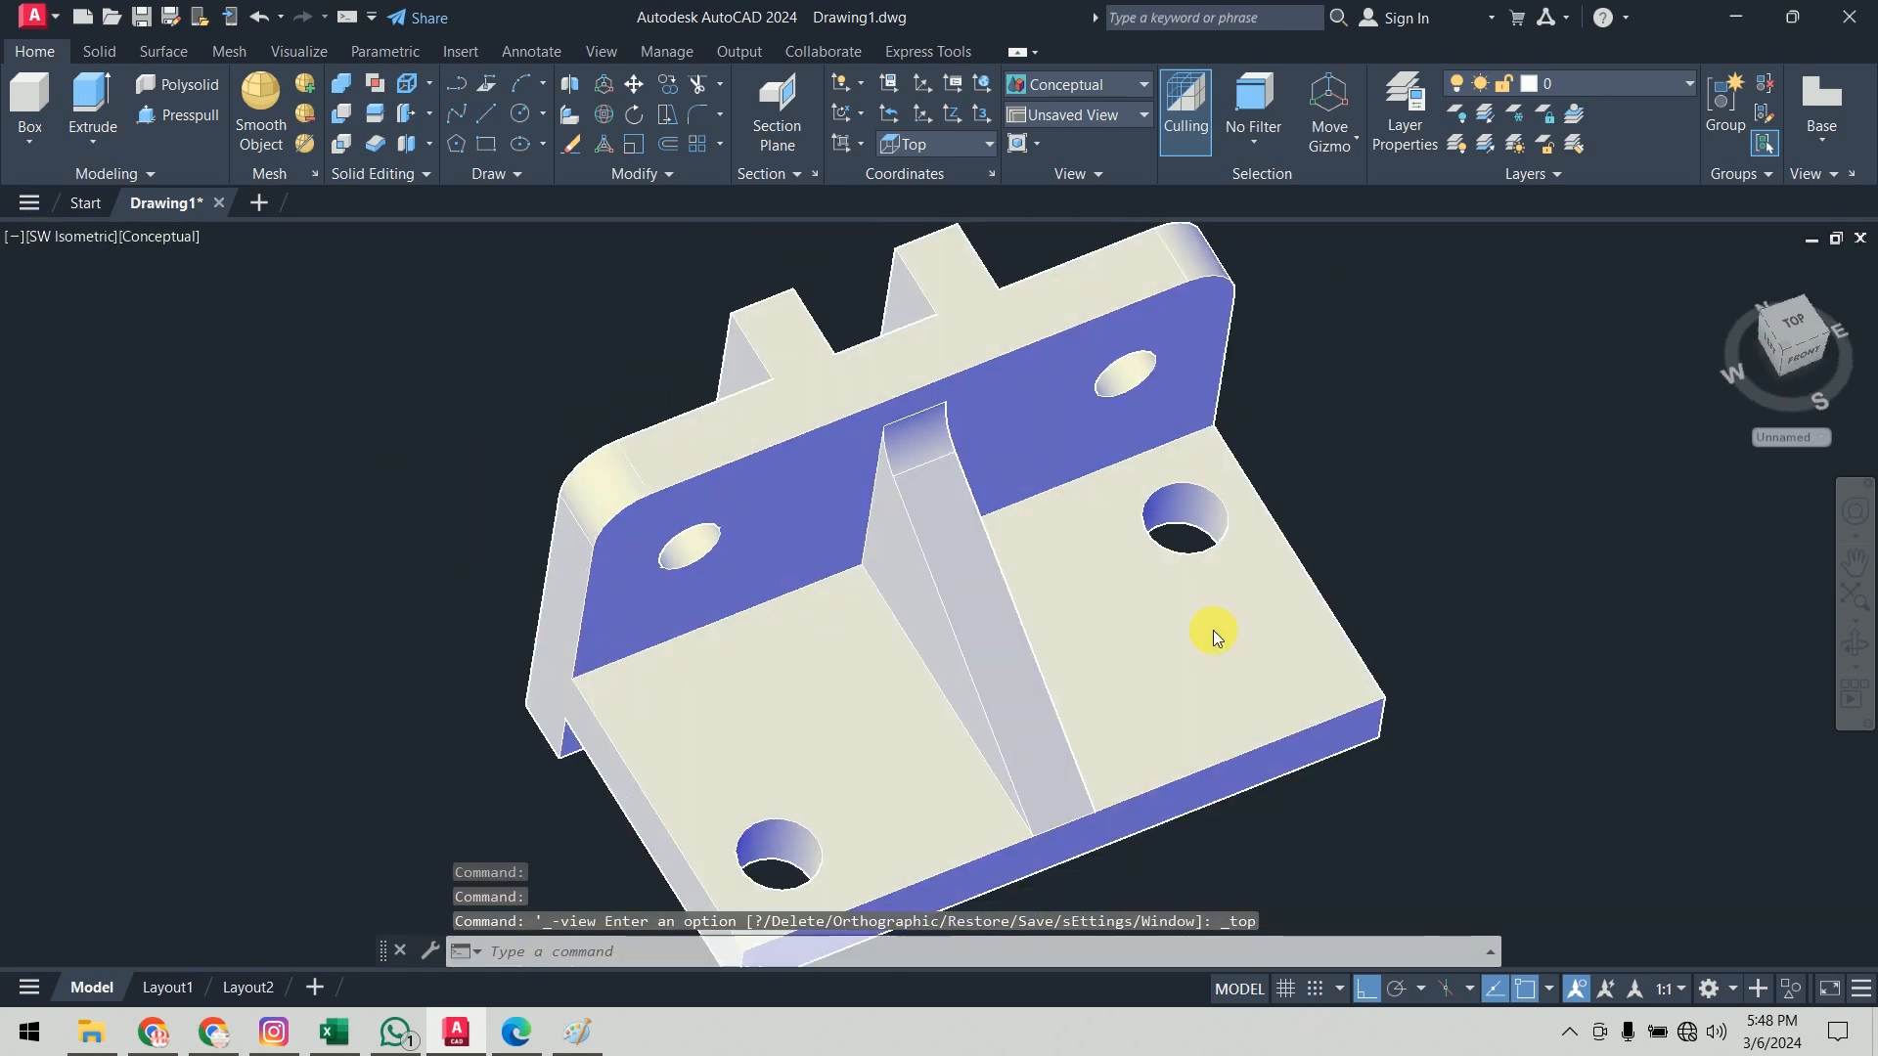
middle_click_drag(1324, 554, 569, 599)
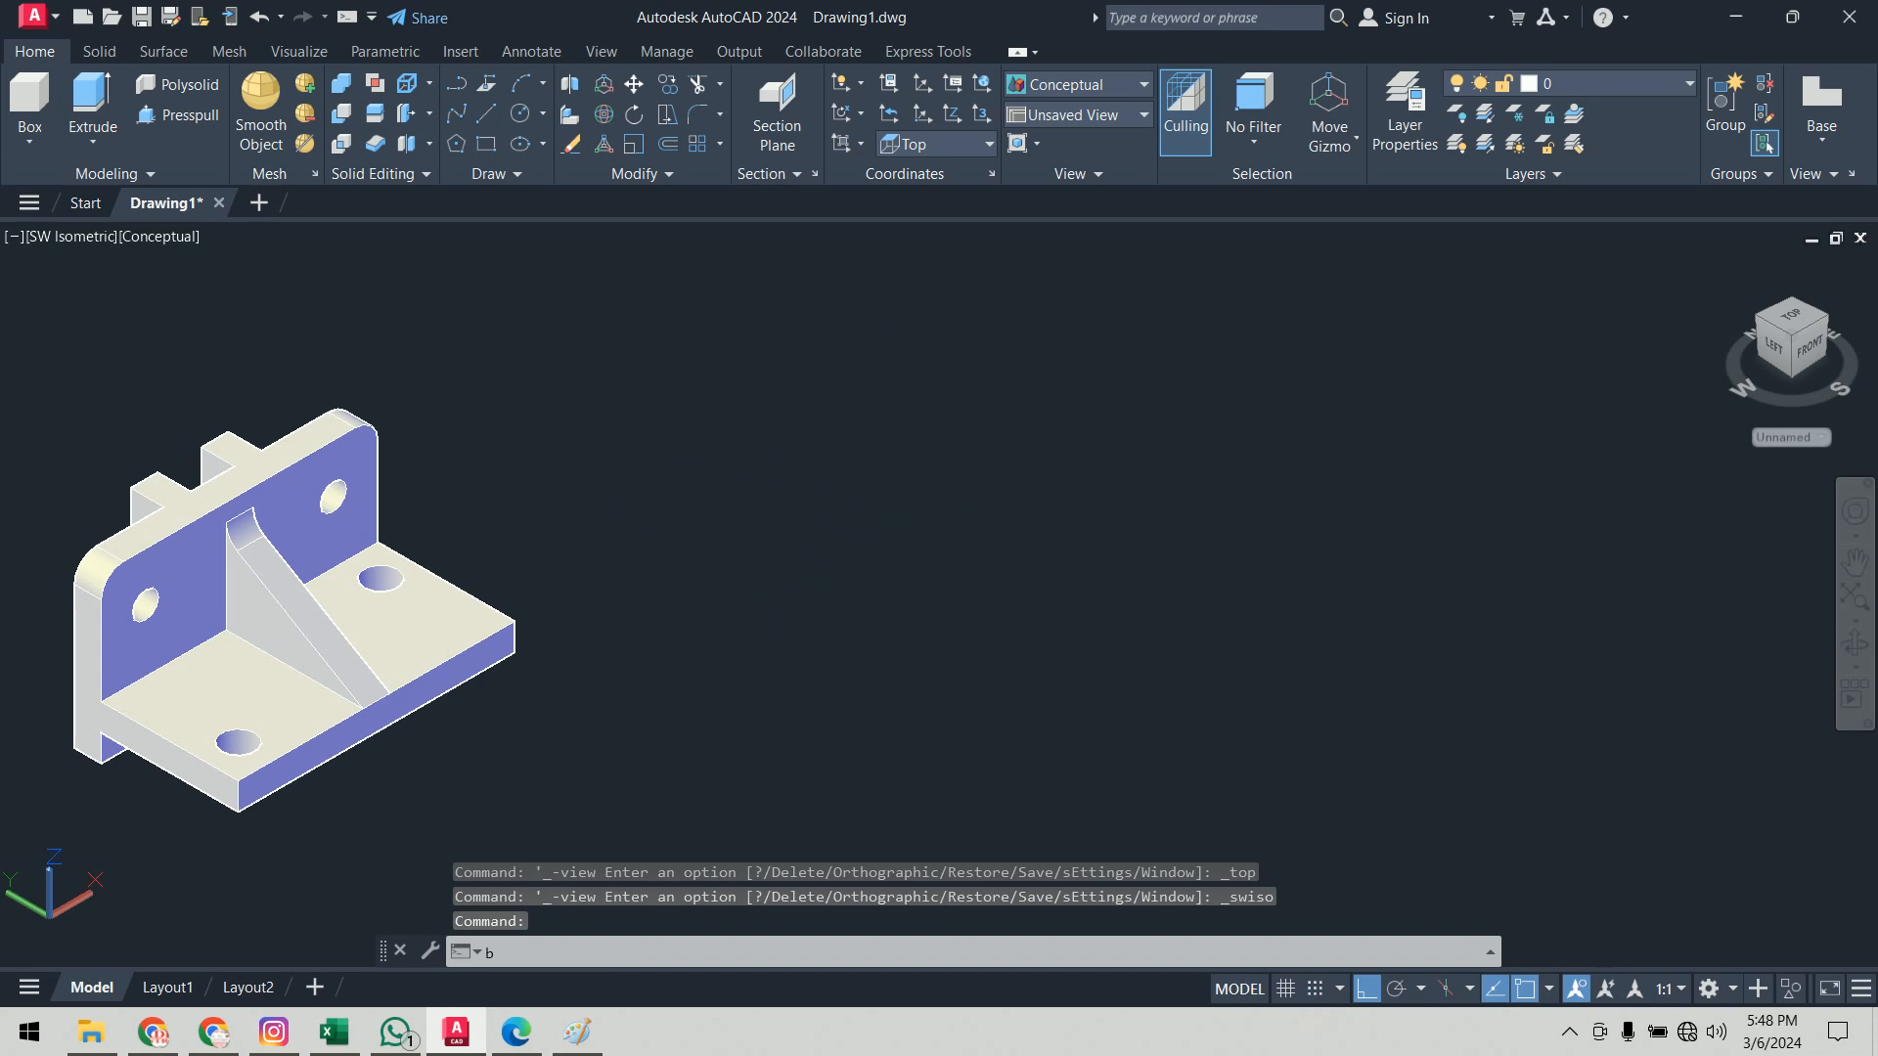
Step: Draw a freehand solid box about 80 units high in the empty space beside the bracket
type("bo")
key("Return")
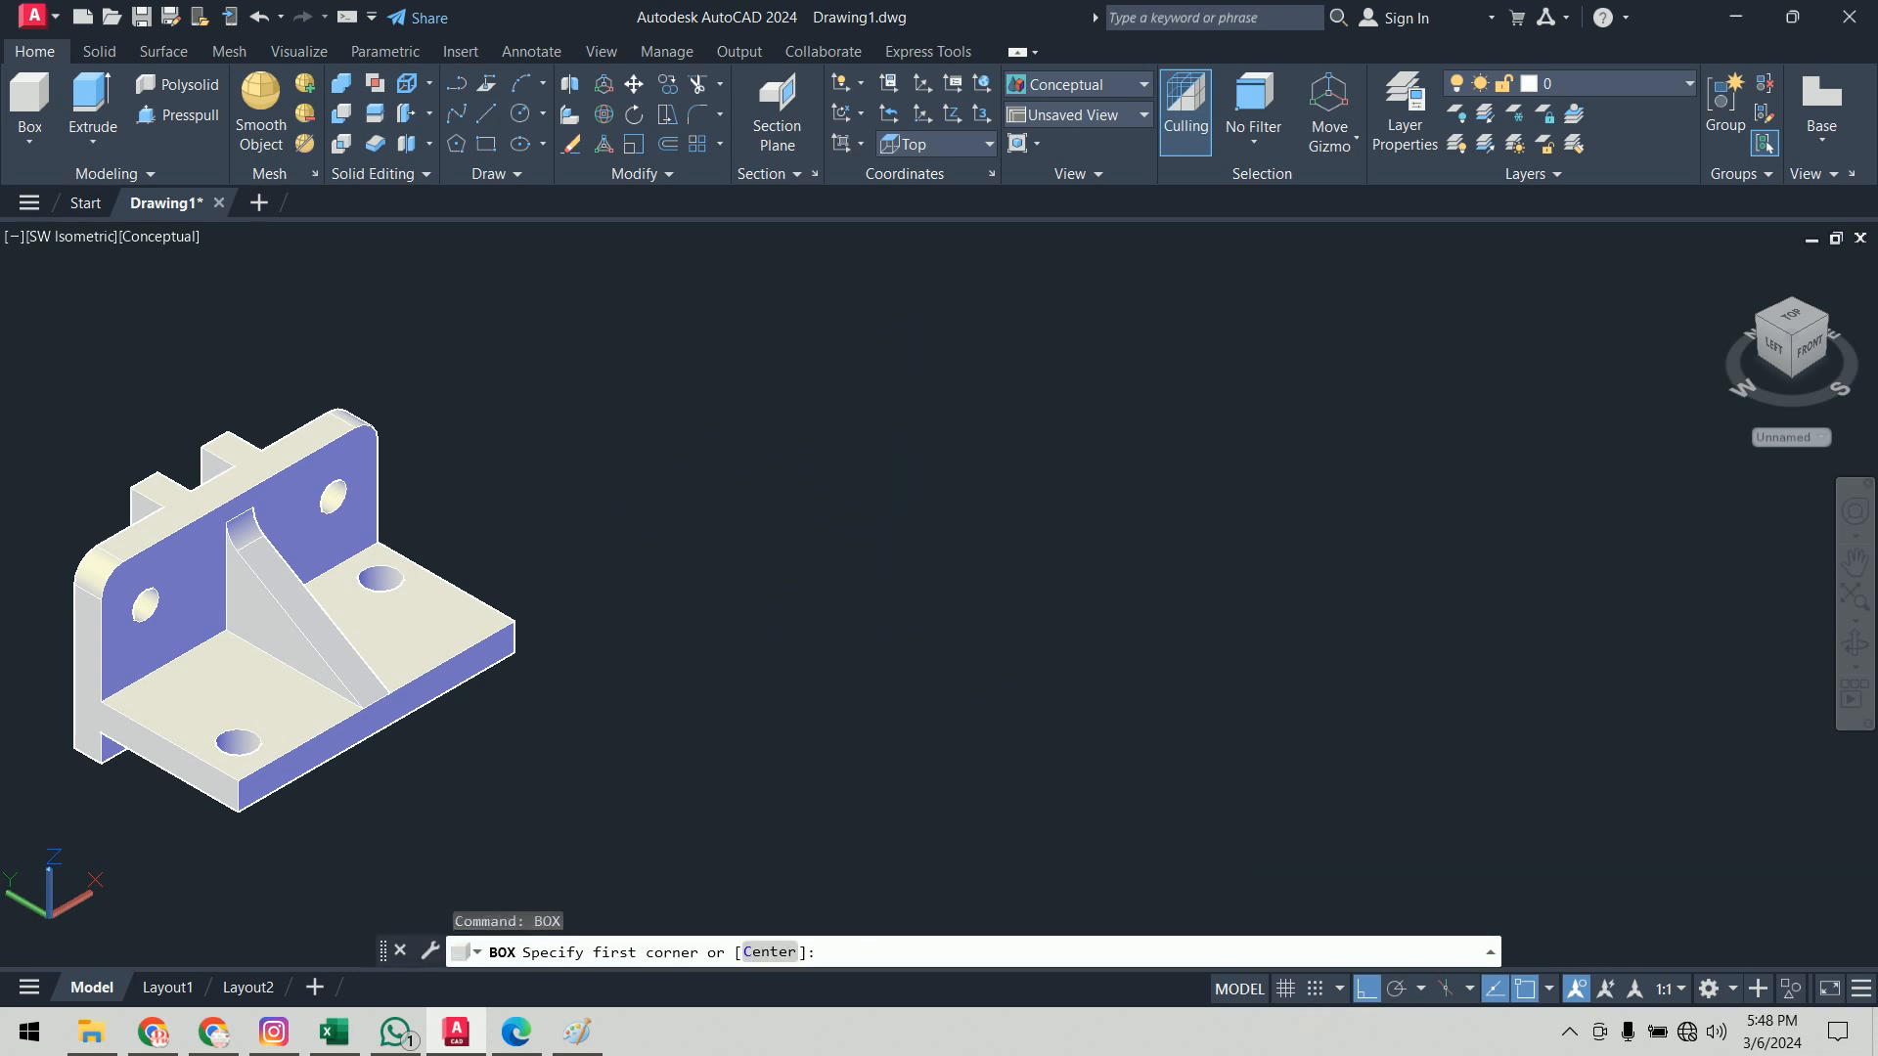
left_click(900, 658)
left_click(1522, 622)
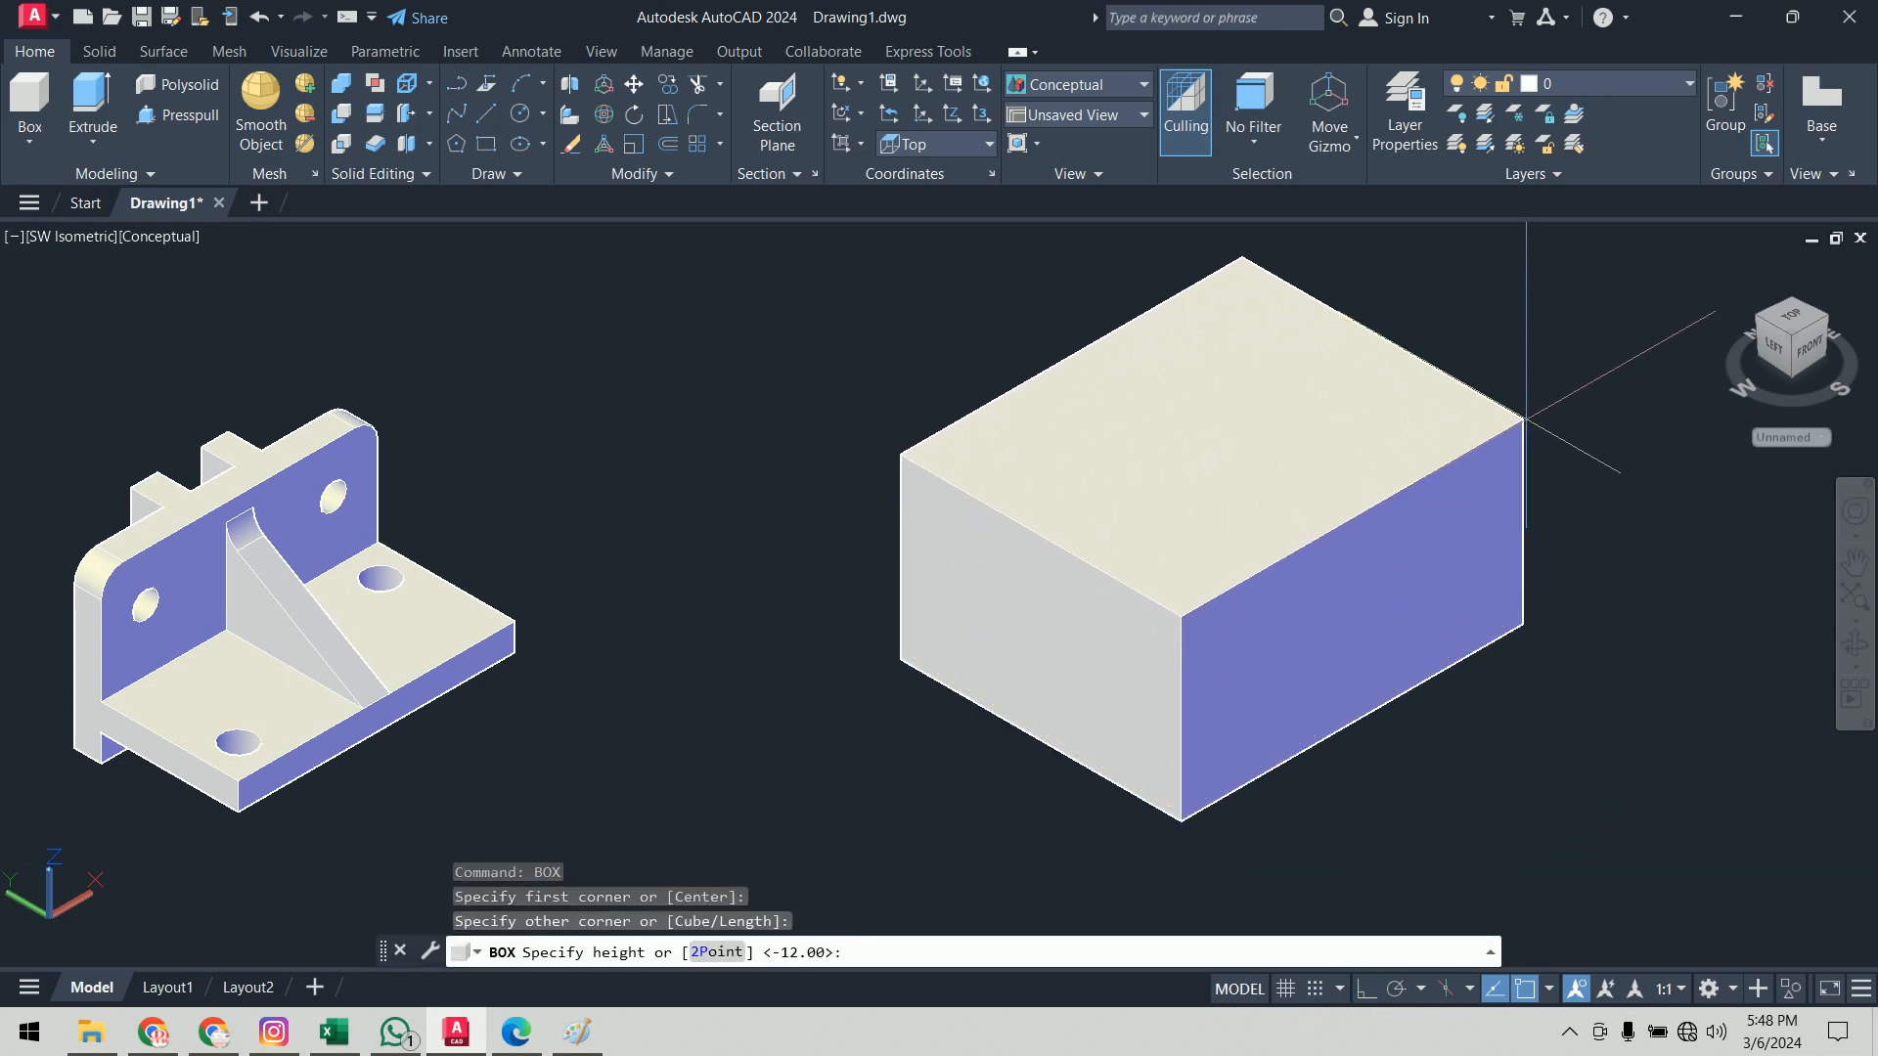
left_click(1555, 445)
middle_click_drag(1660, 591, 1298, 659)
middle_click_drag(1425, 537, 1254, 528)
Step: Cycle the isoplane and toggle object snap tracking, grid snap, ortho, object snap and 3D object snap, returning each to its original state
key("F5")
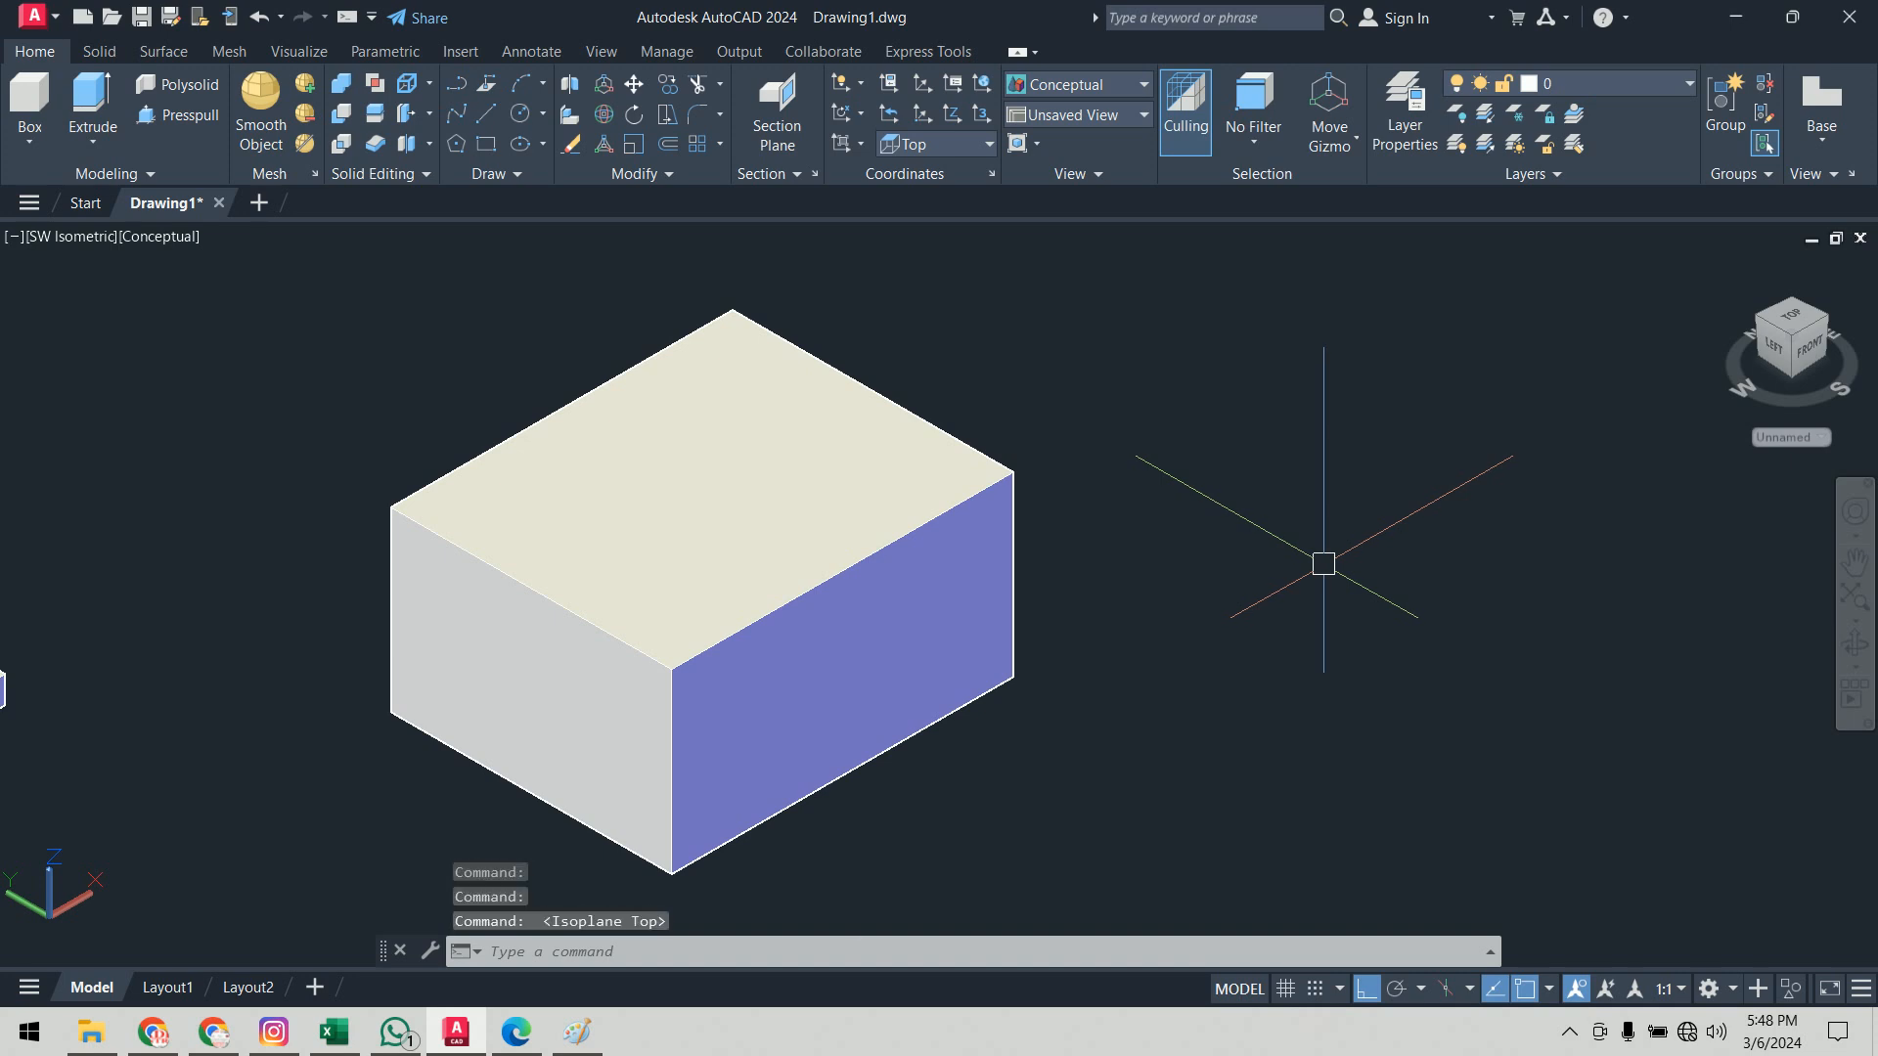
key("F11")
key("F11")
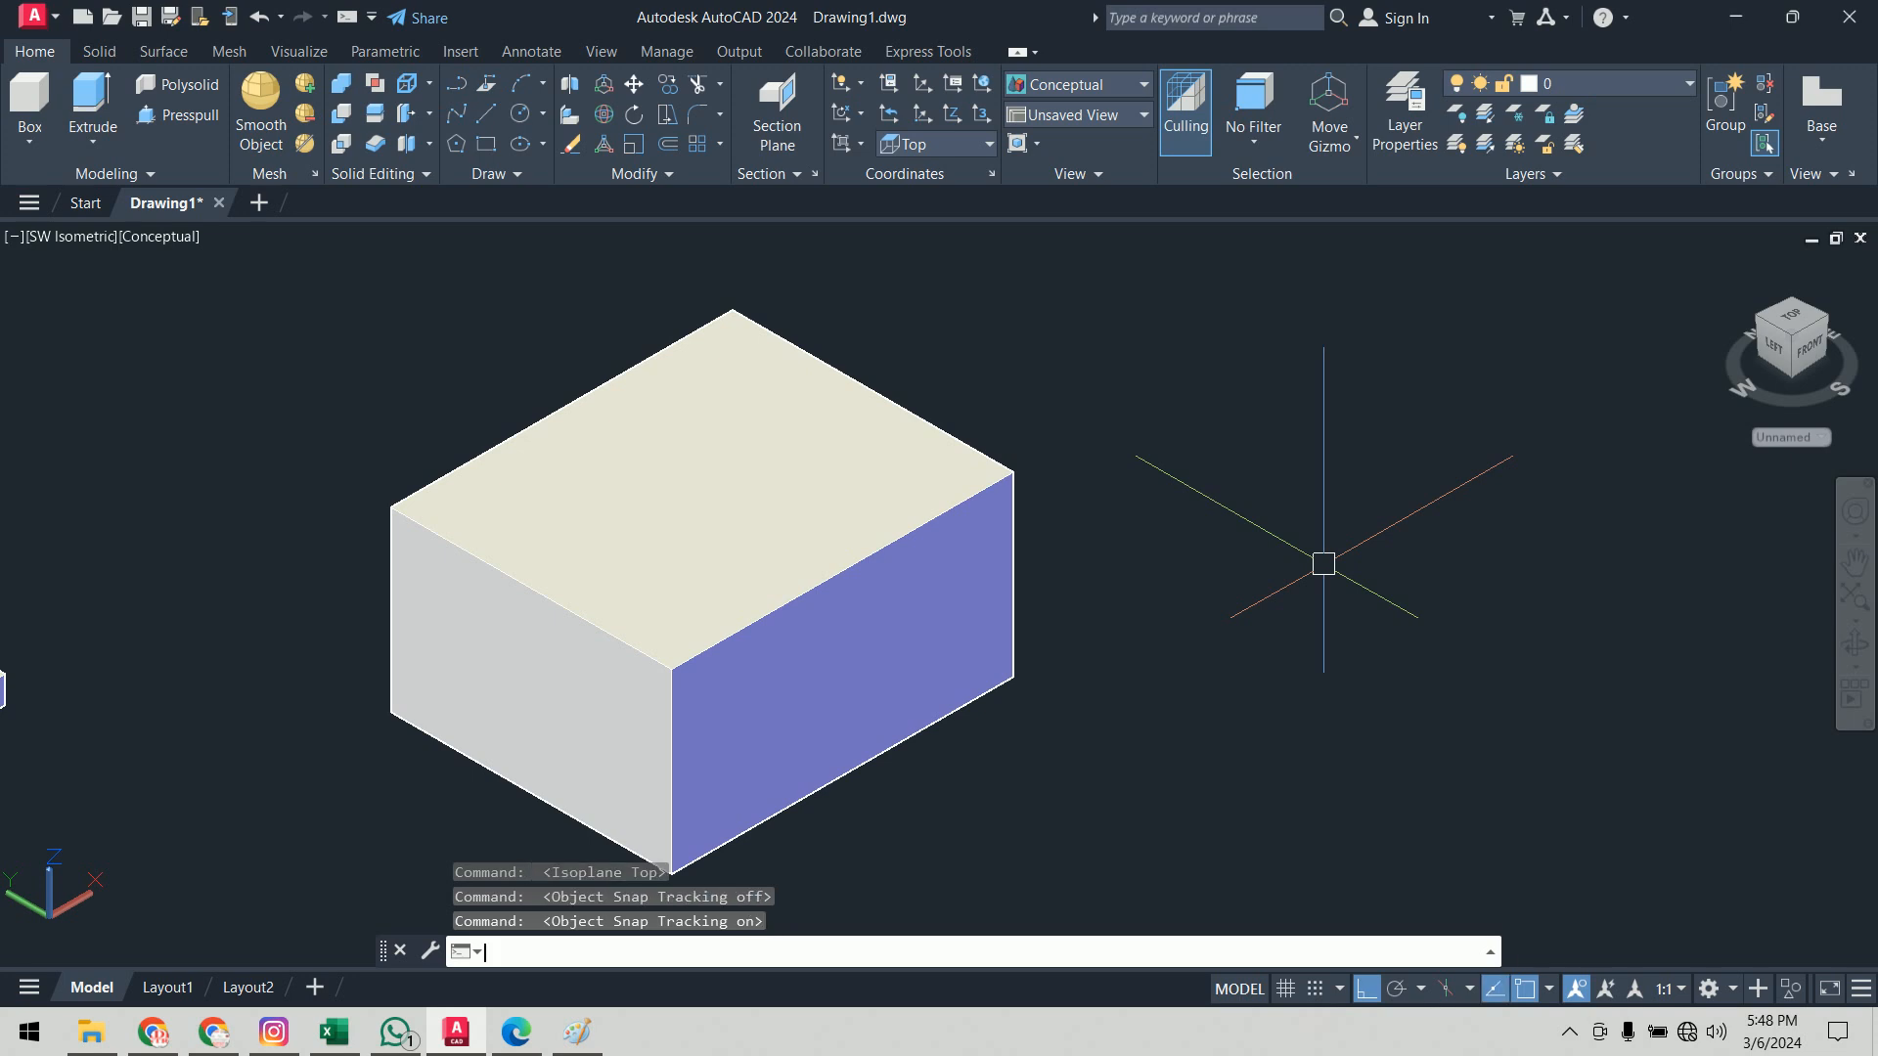
key("F9")
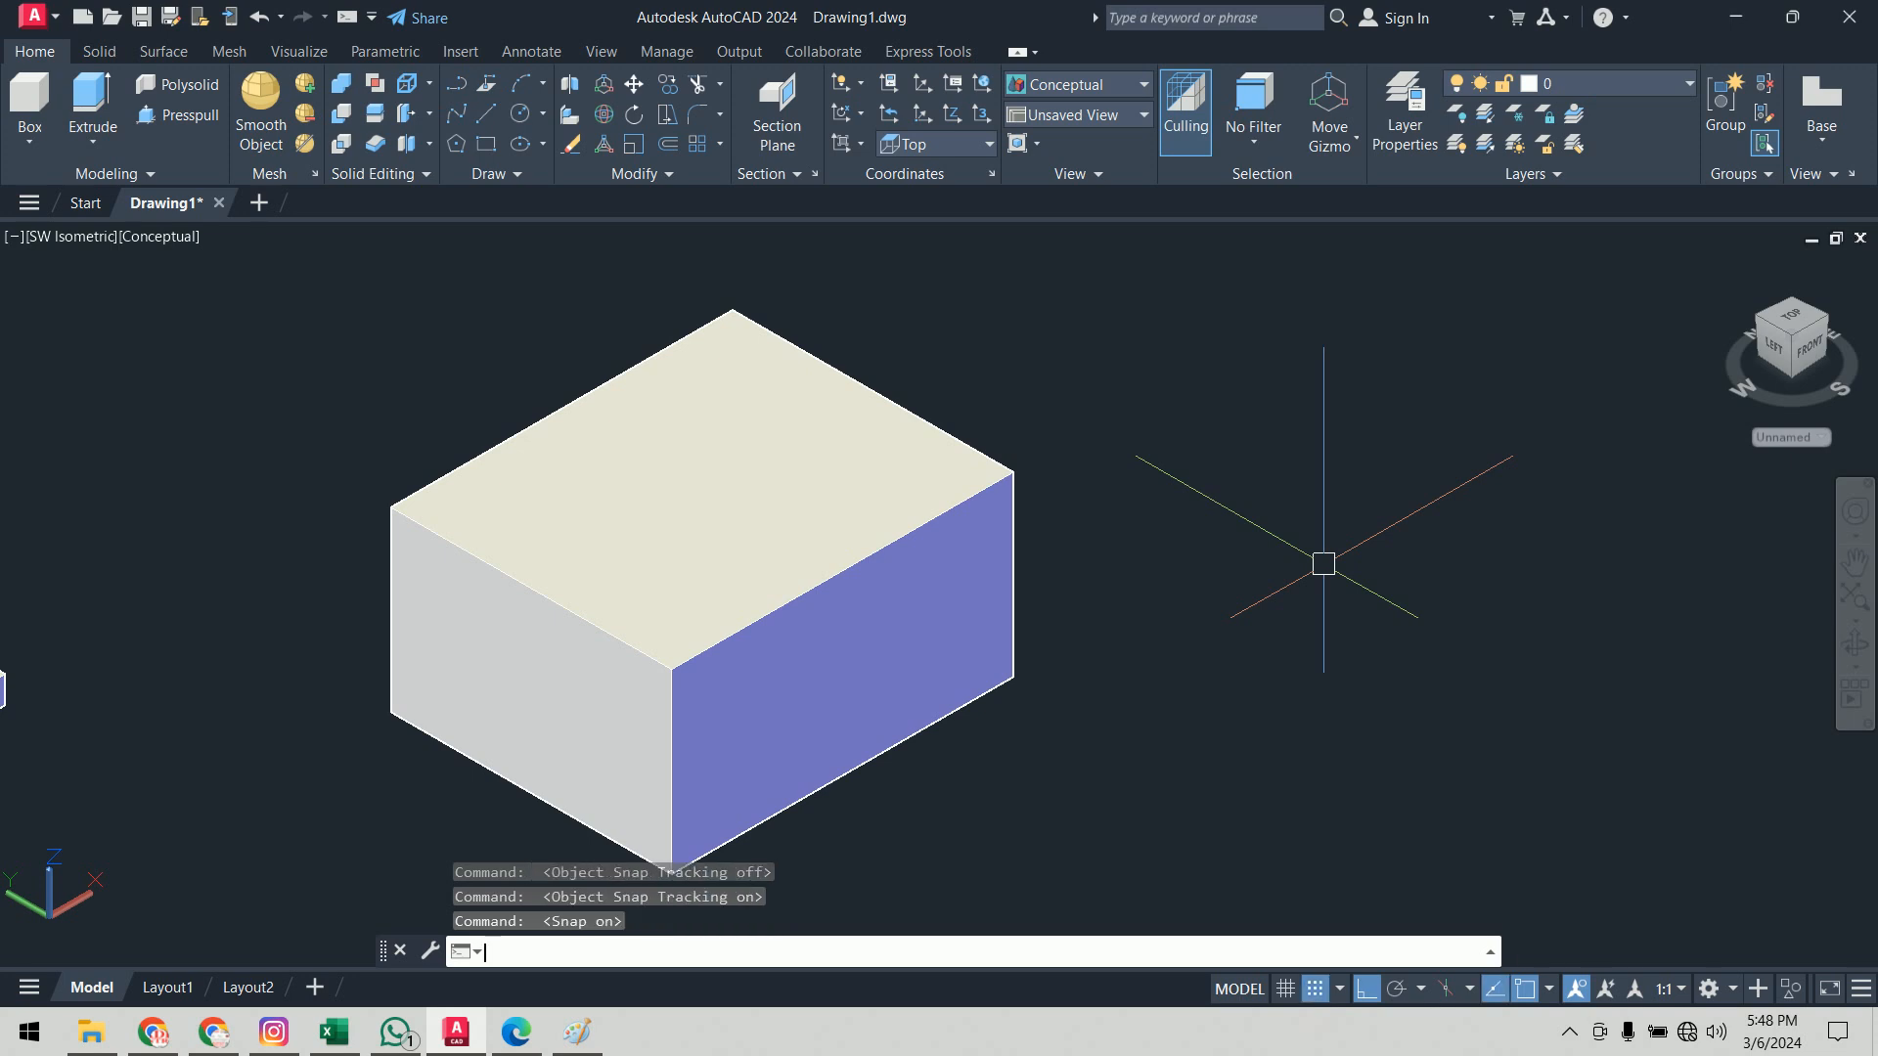
key("F9")
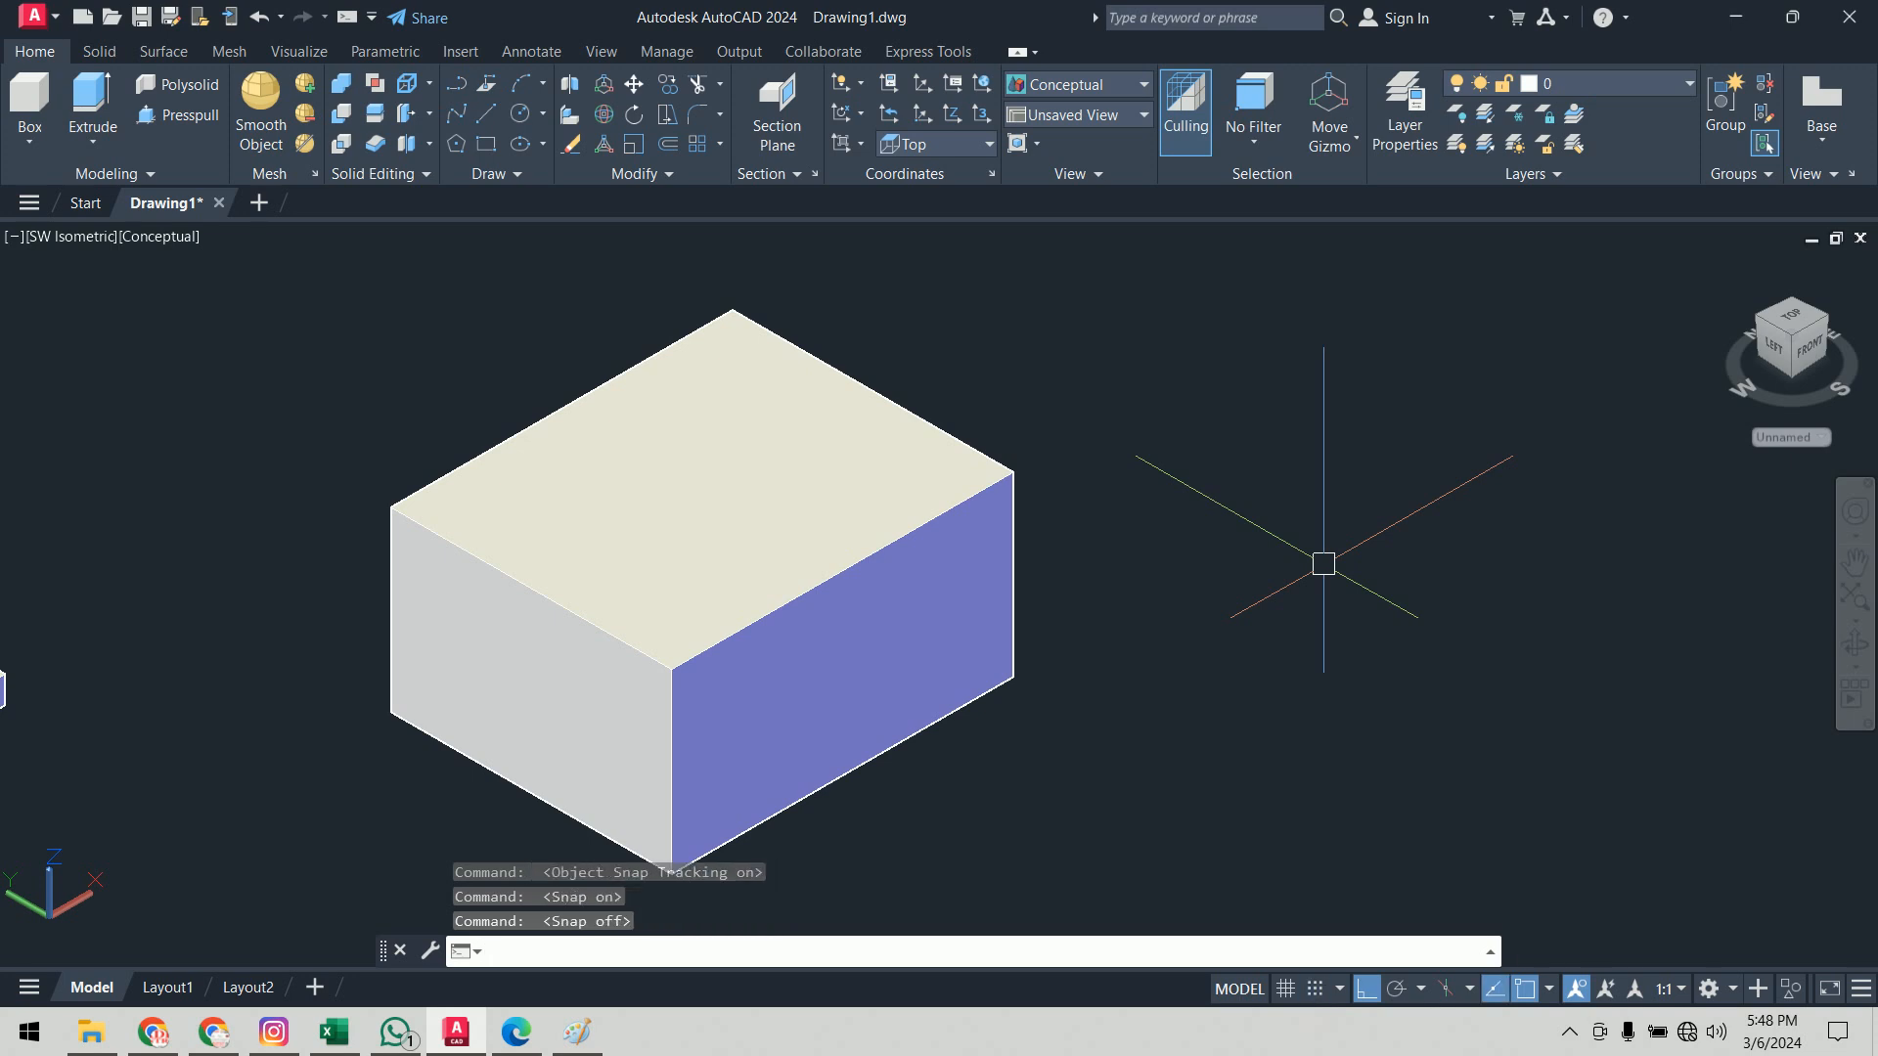
key("F9")
key("F9")
key("F8")
key("F8")
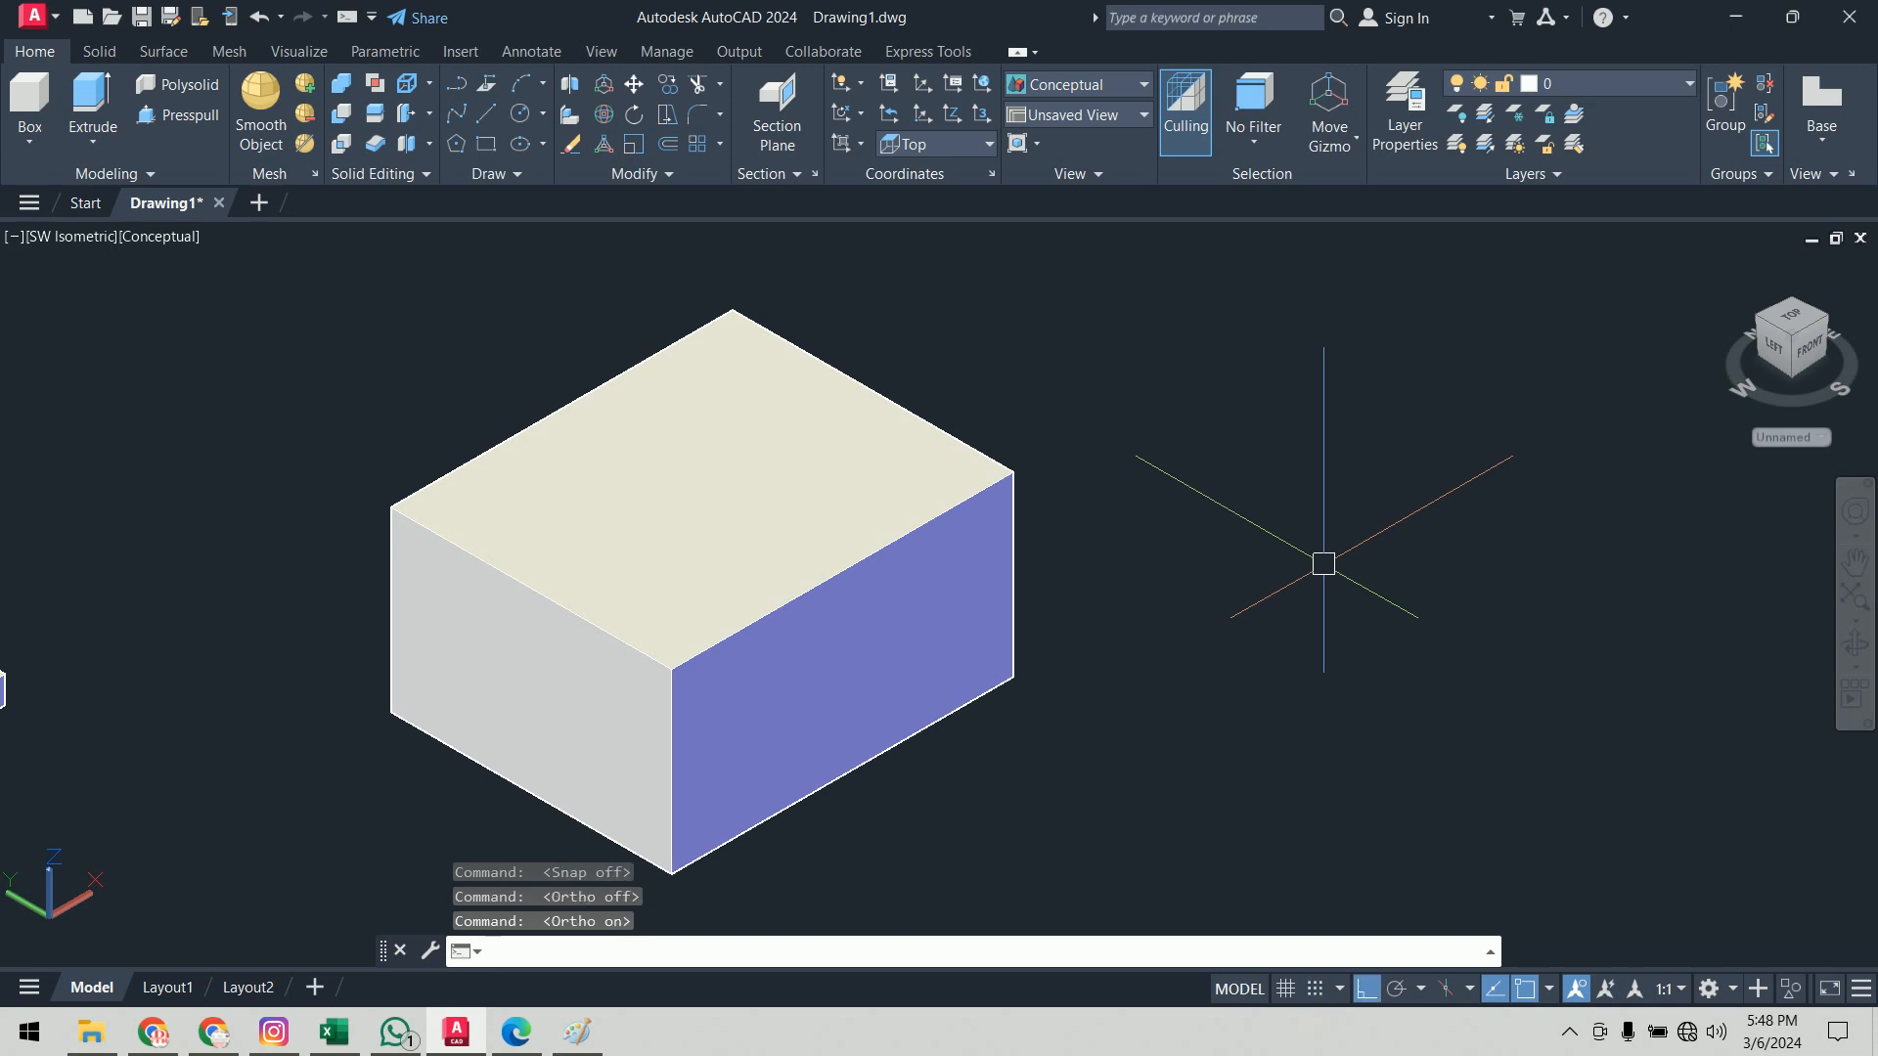
key("F3")
key("F3")
key("F4")
key("F4")
key("F5")
key("F5")
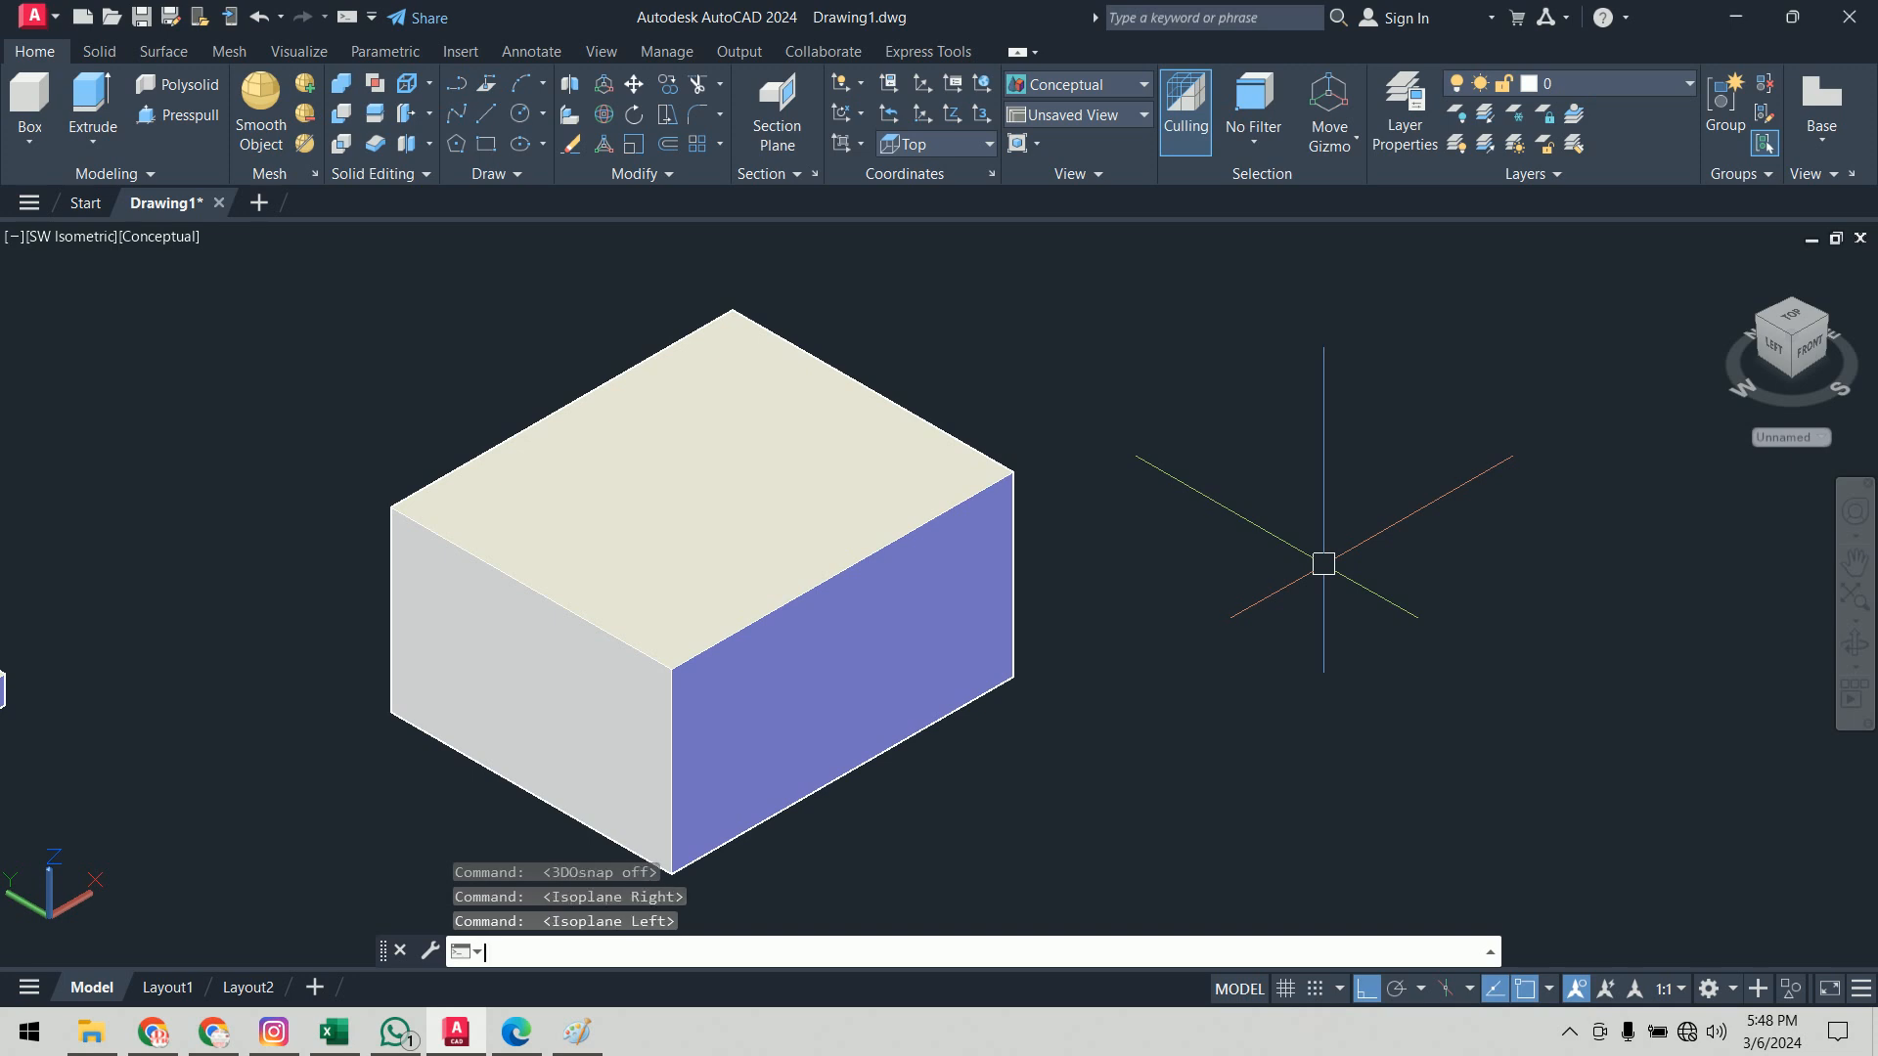
key("F11")
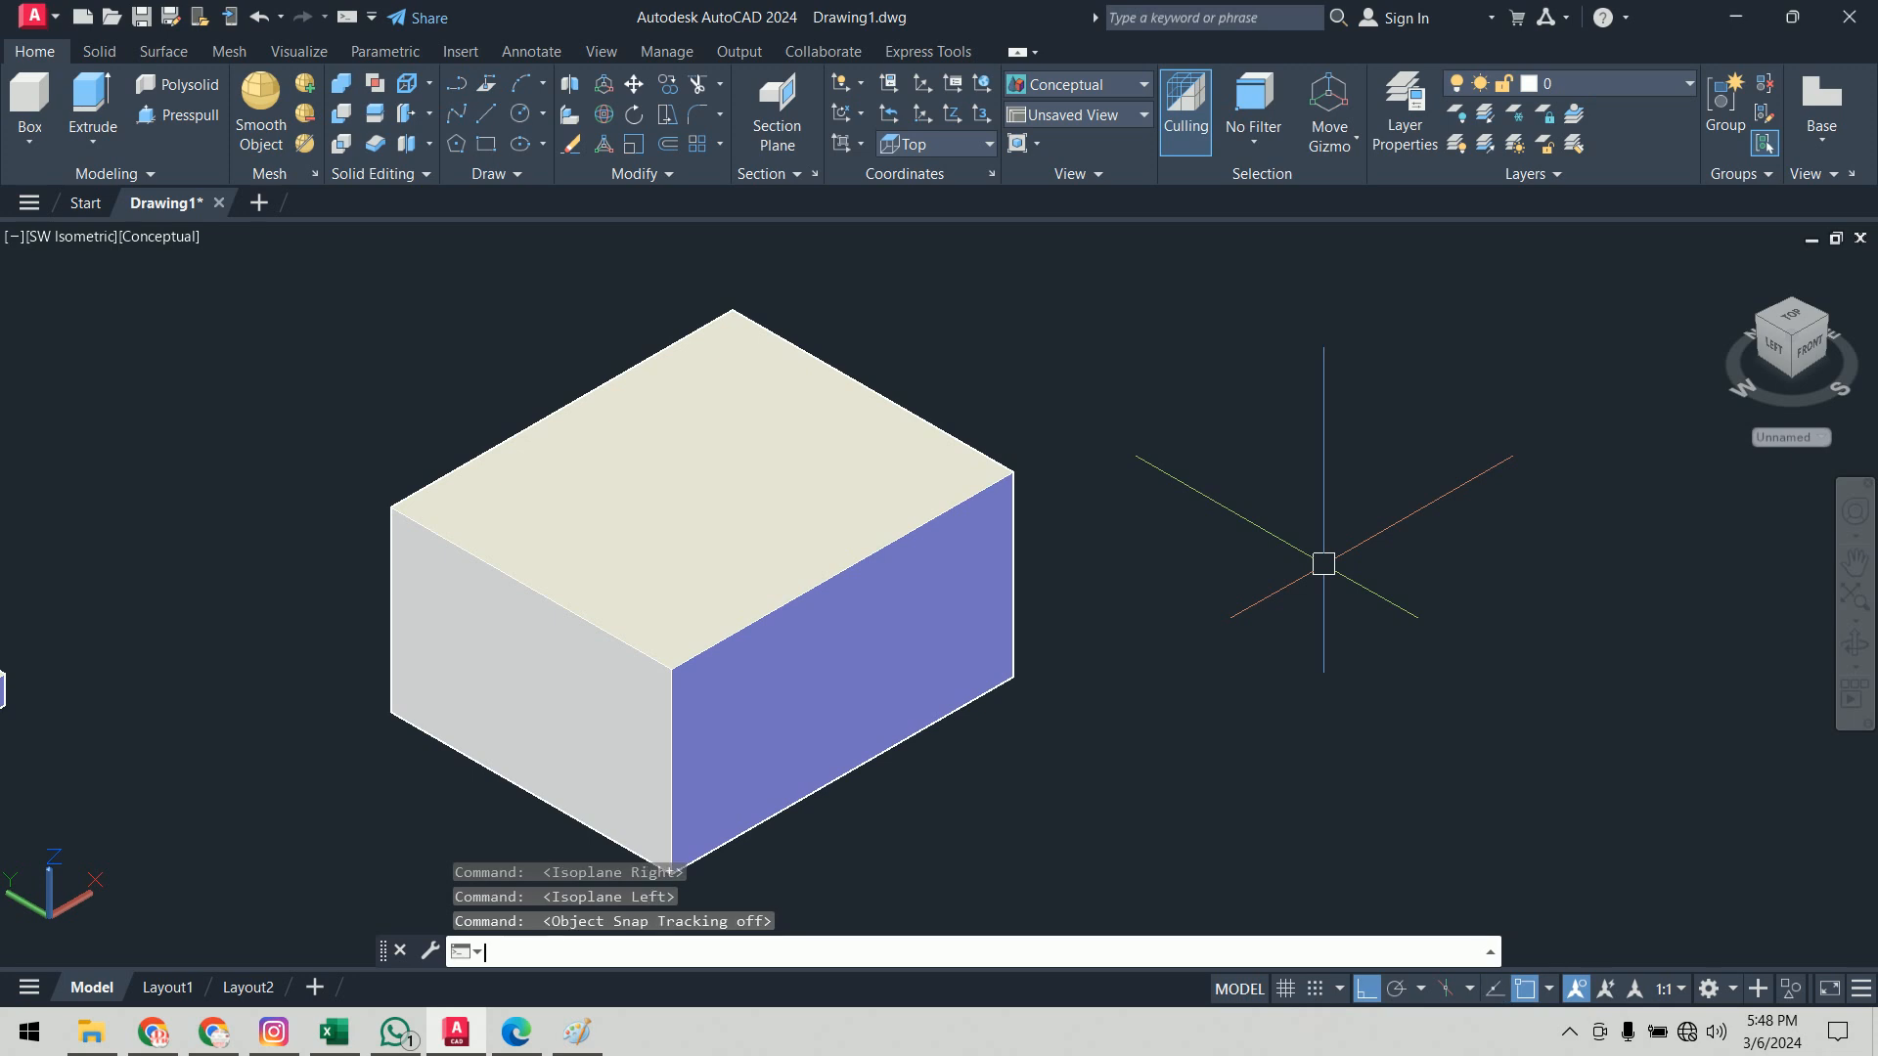
key("F11")
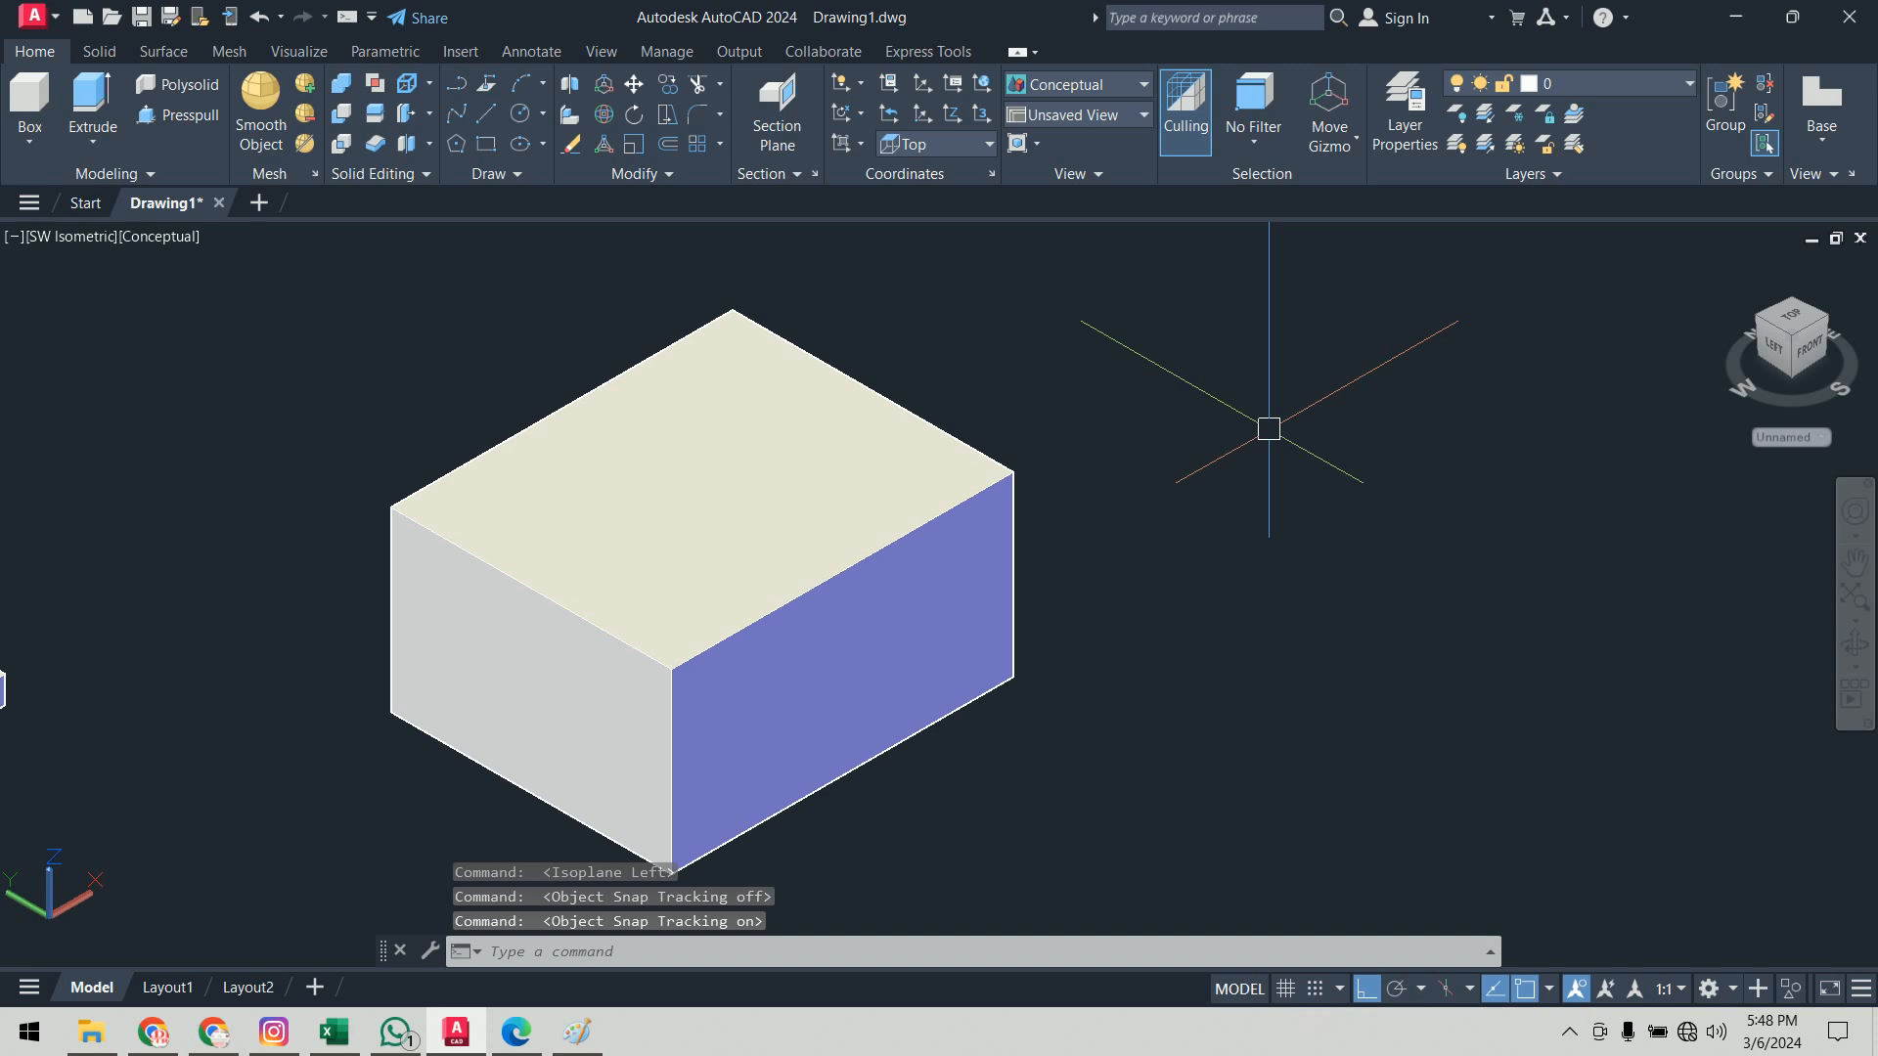
Step: Draw a cylinder of about 26 radius centred on the box's top face, extending about 227 units down through the box
key("Escape")
key("Escape")
type("cy")
key("Return")
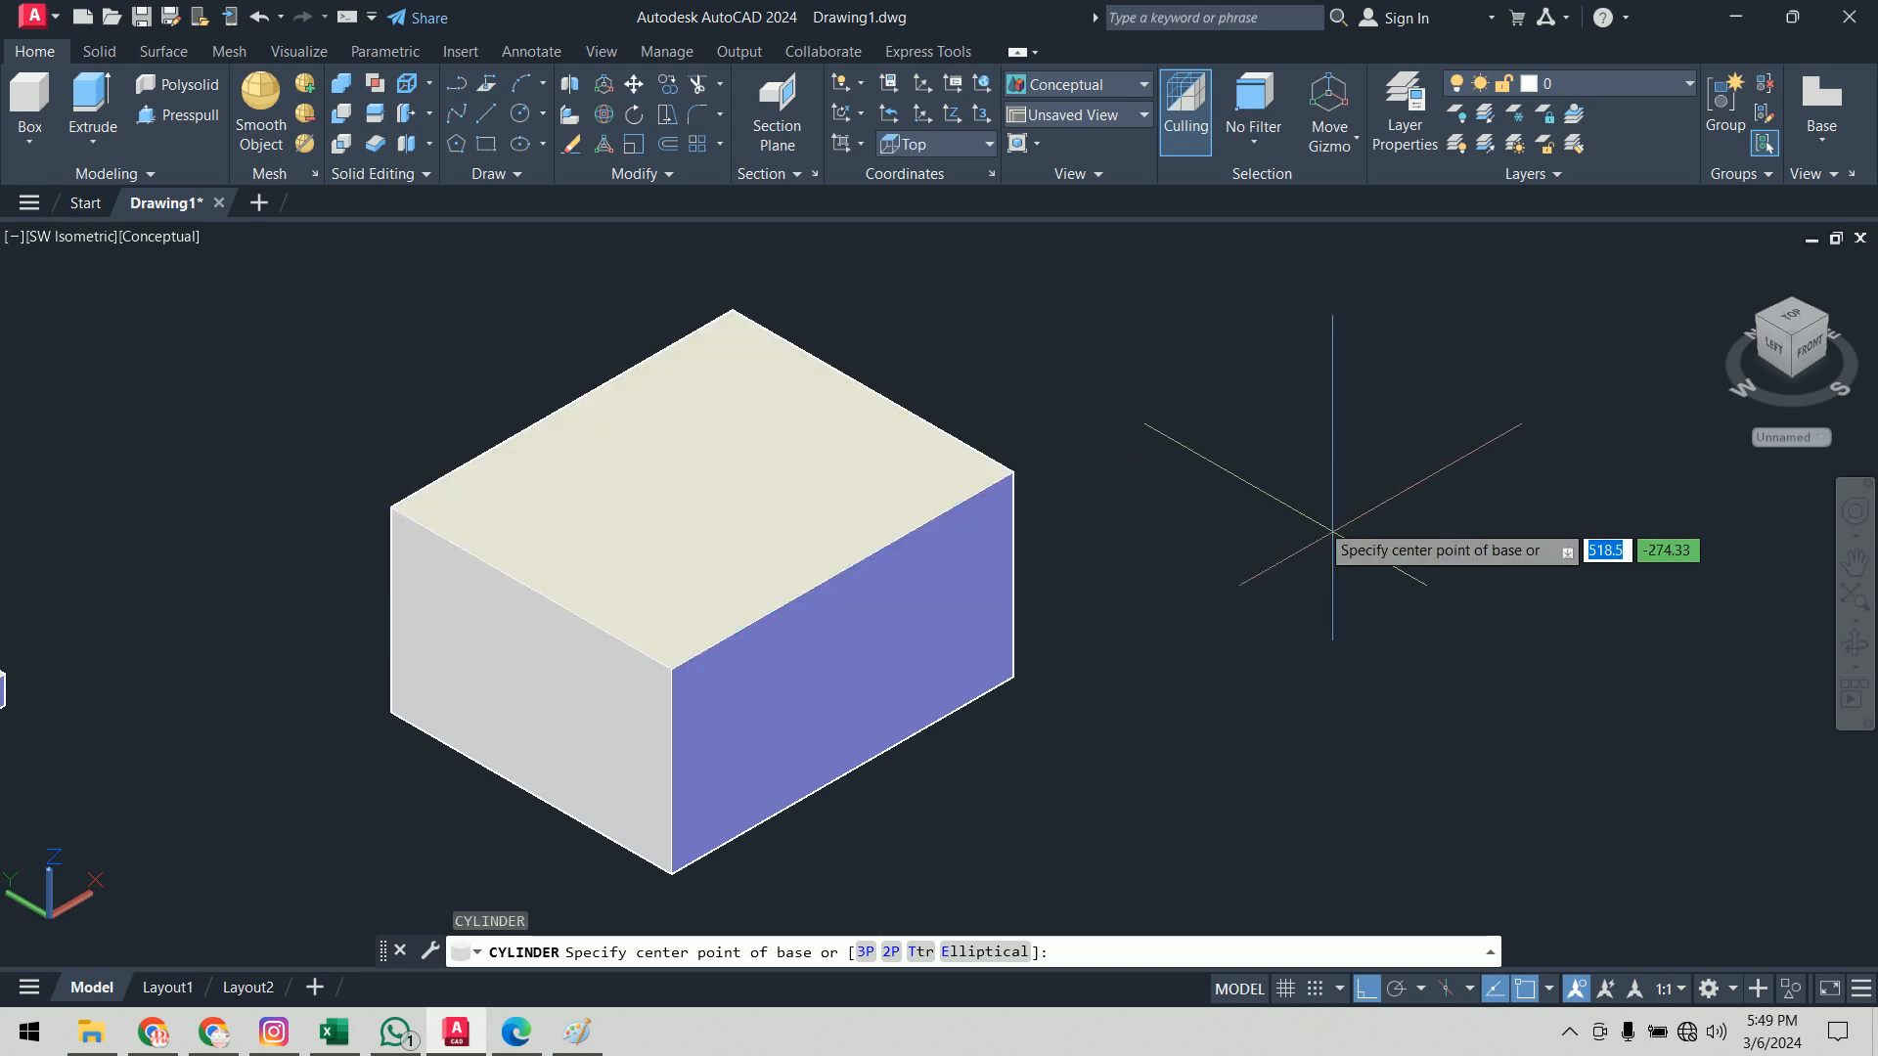
left_click(696, 486)
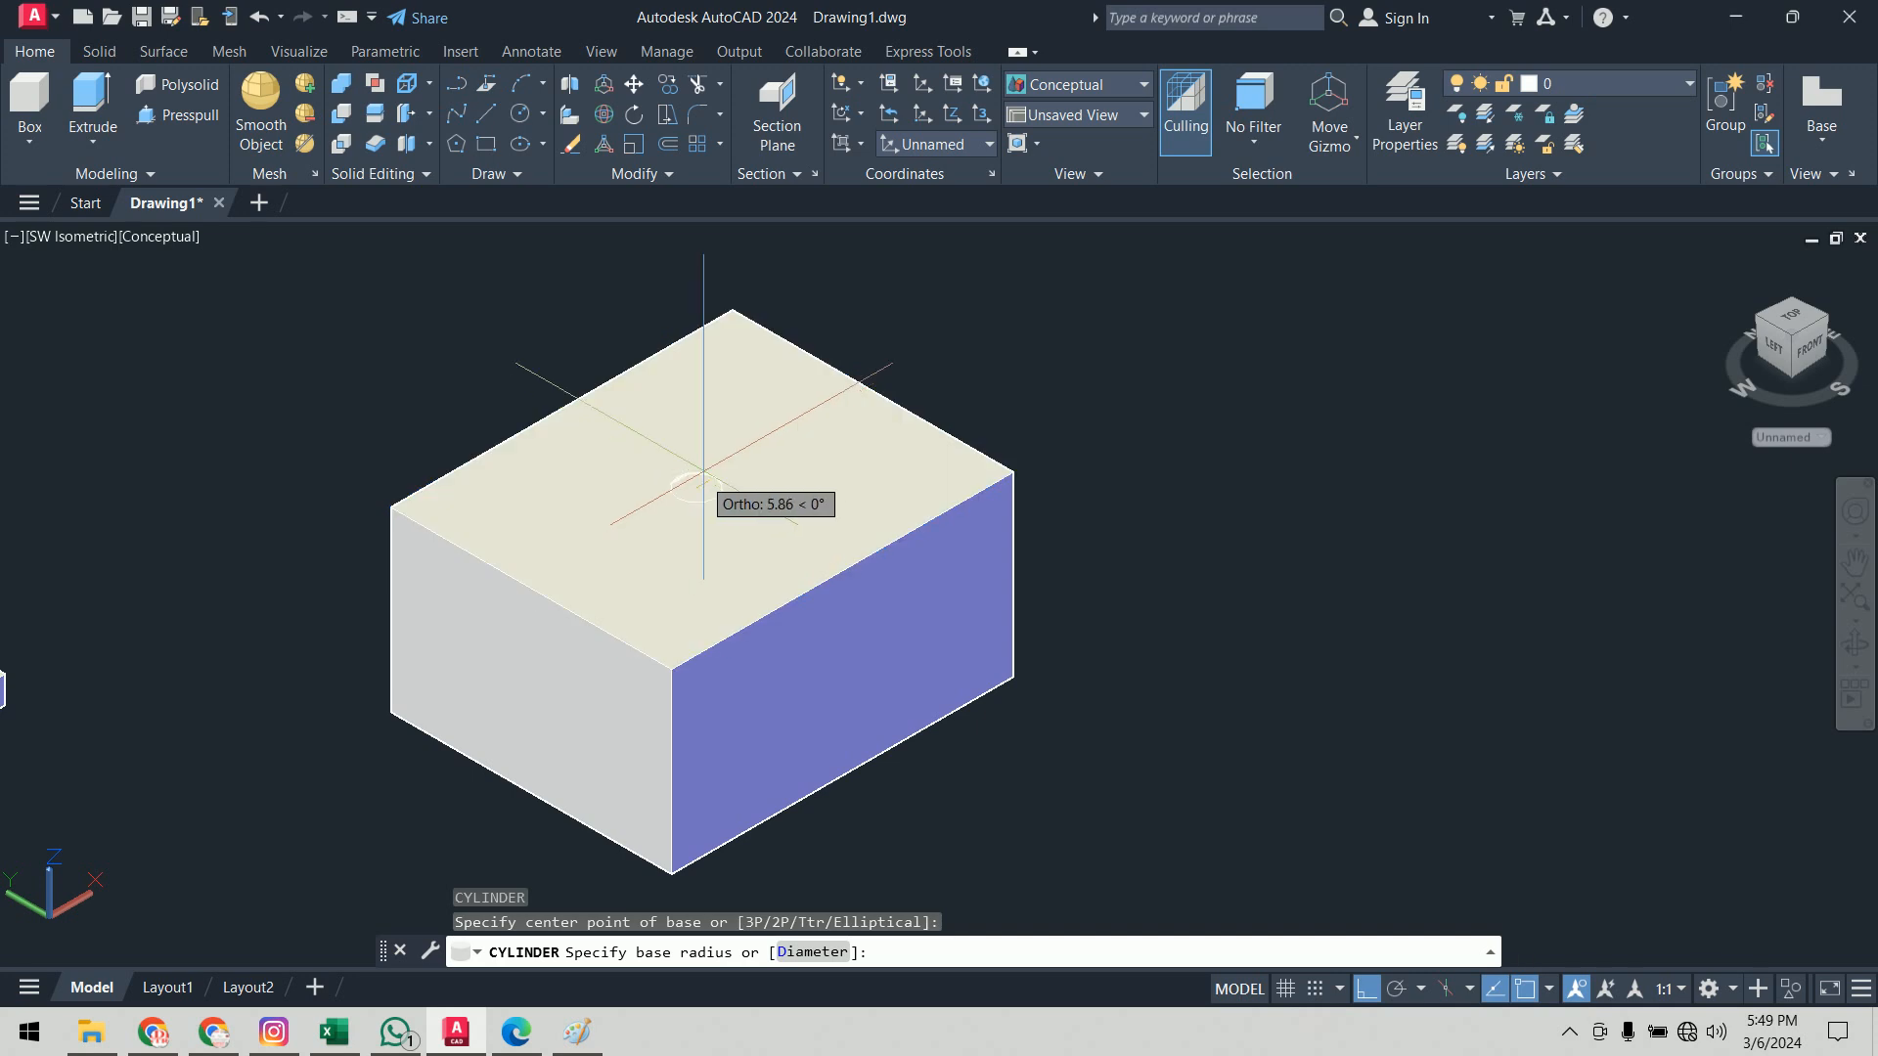
left_click(734, 446)
scroll(733, 445, "down", 5)
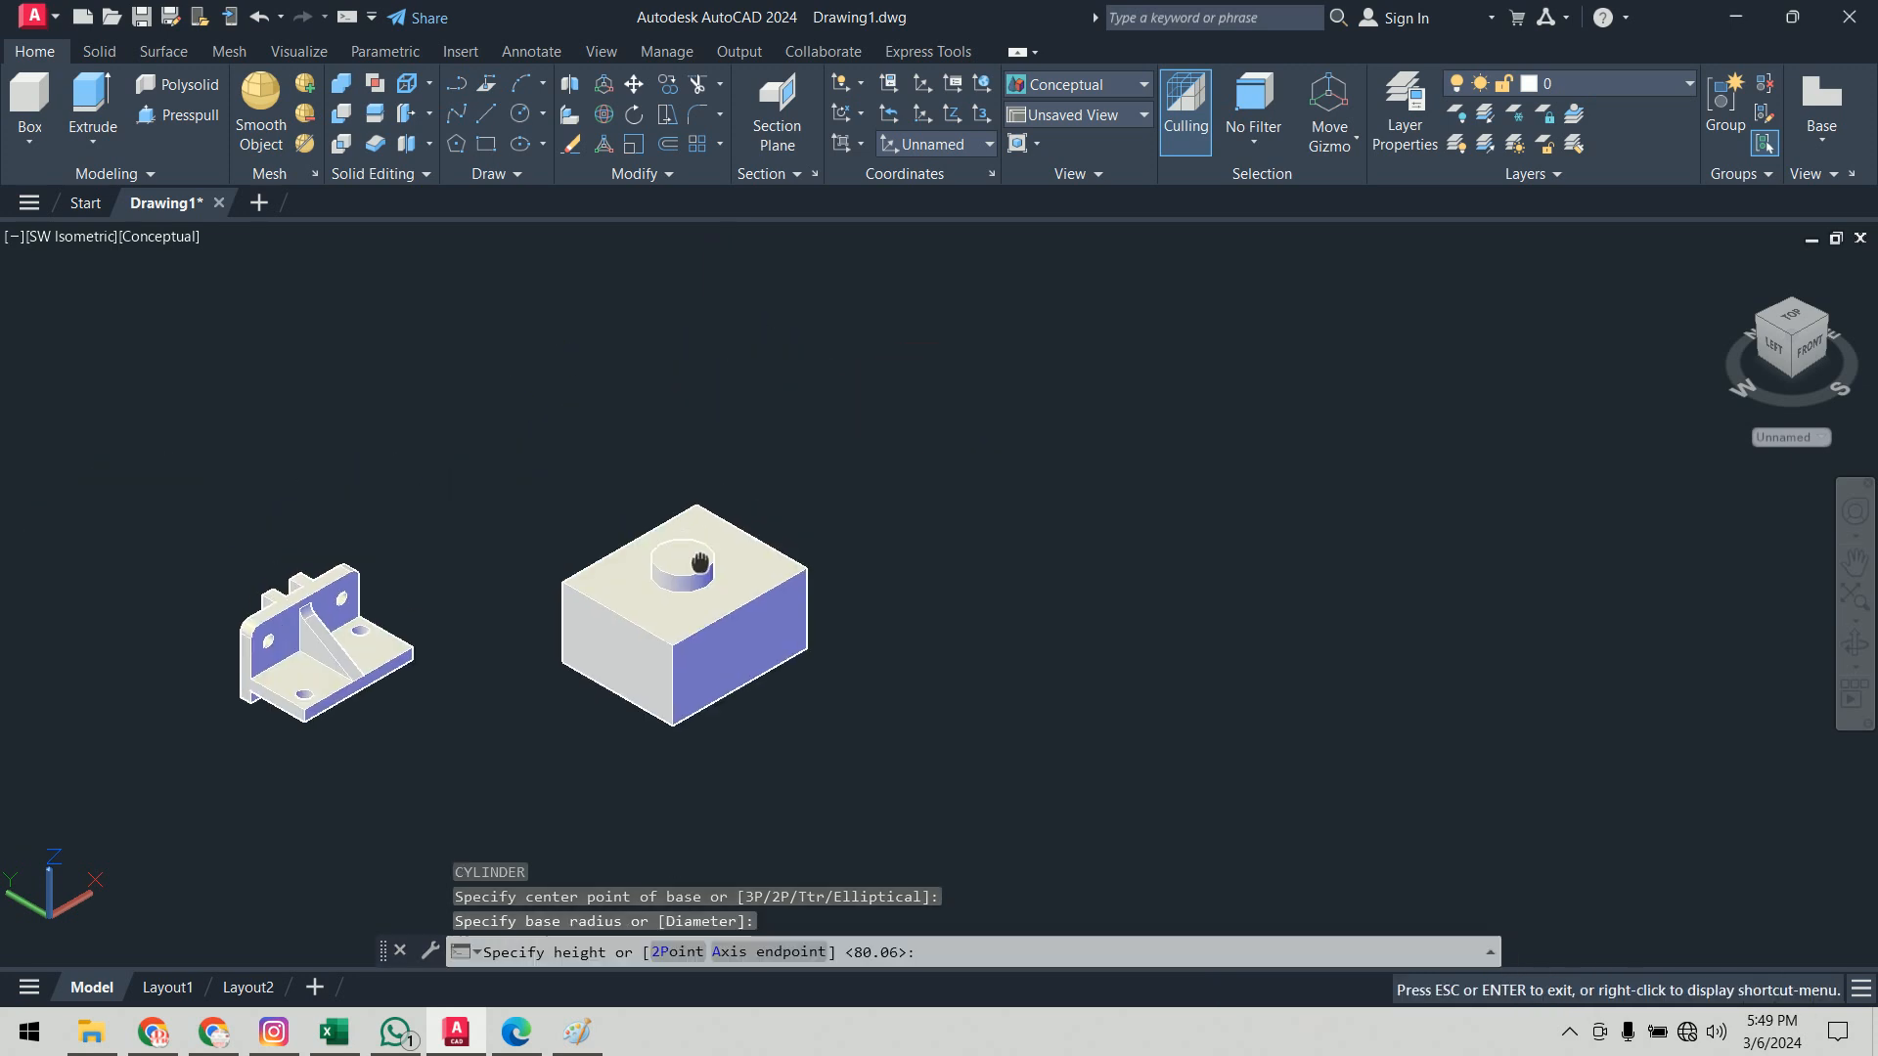
left_click(728, 831)
Step: Draw a second cylinder on the box's front face, running horizontally back through the box and out beyond its far side
key("Return")
scroll(972, 668, "up", 5)
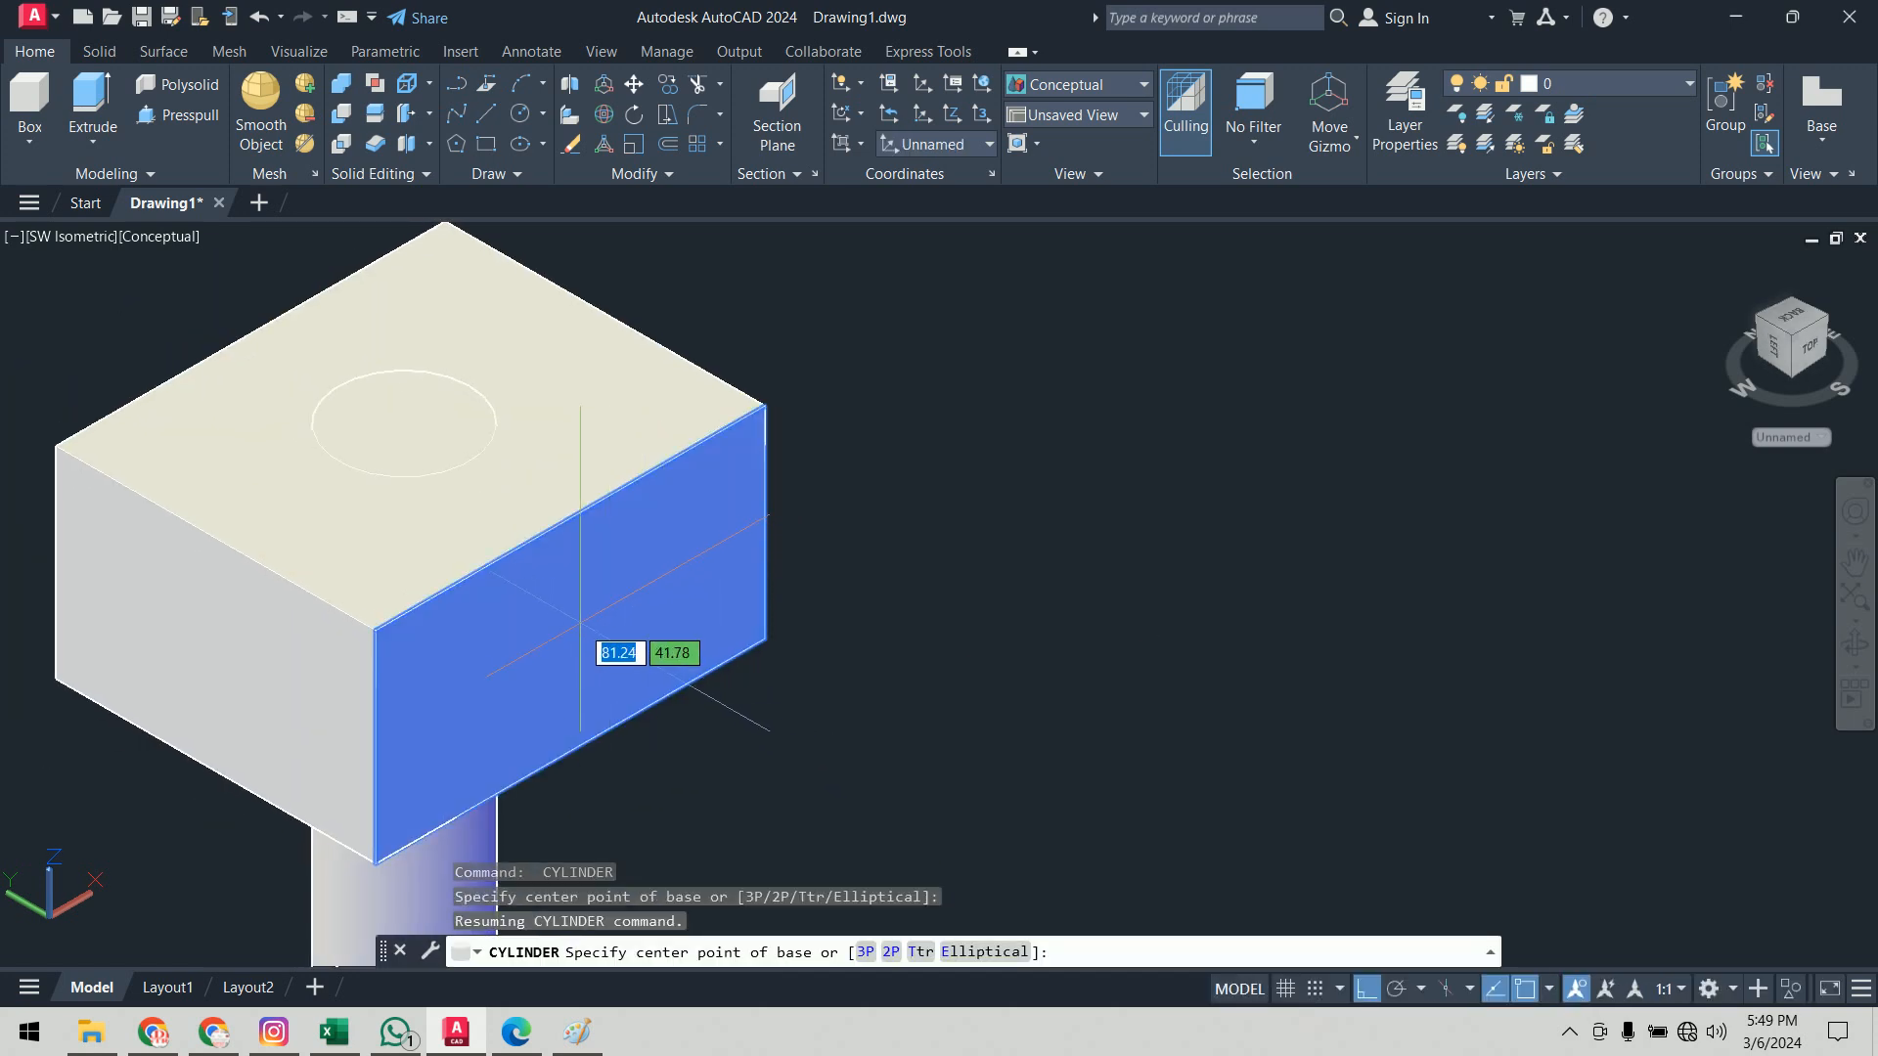
left_click(621, 620)
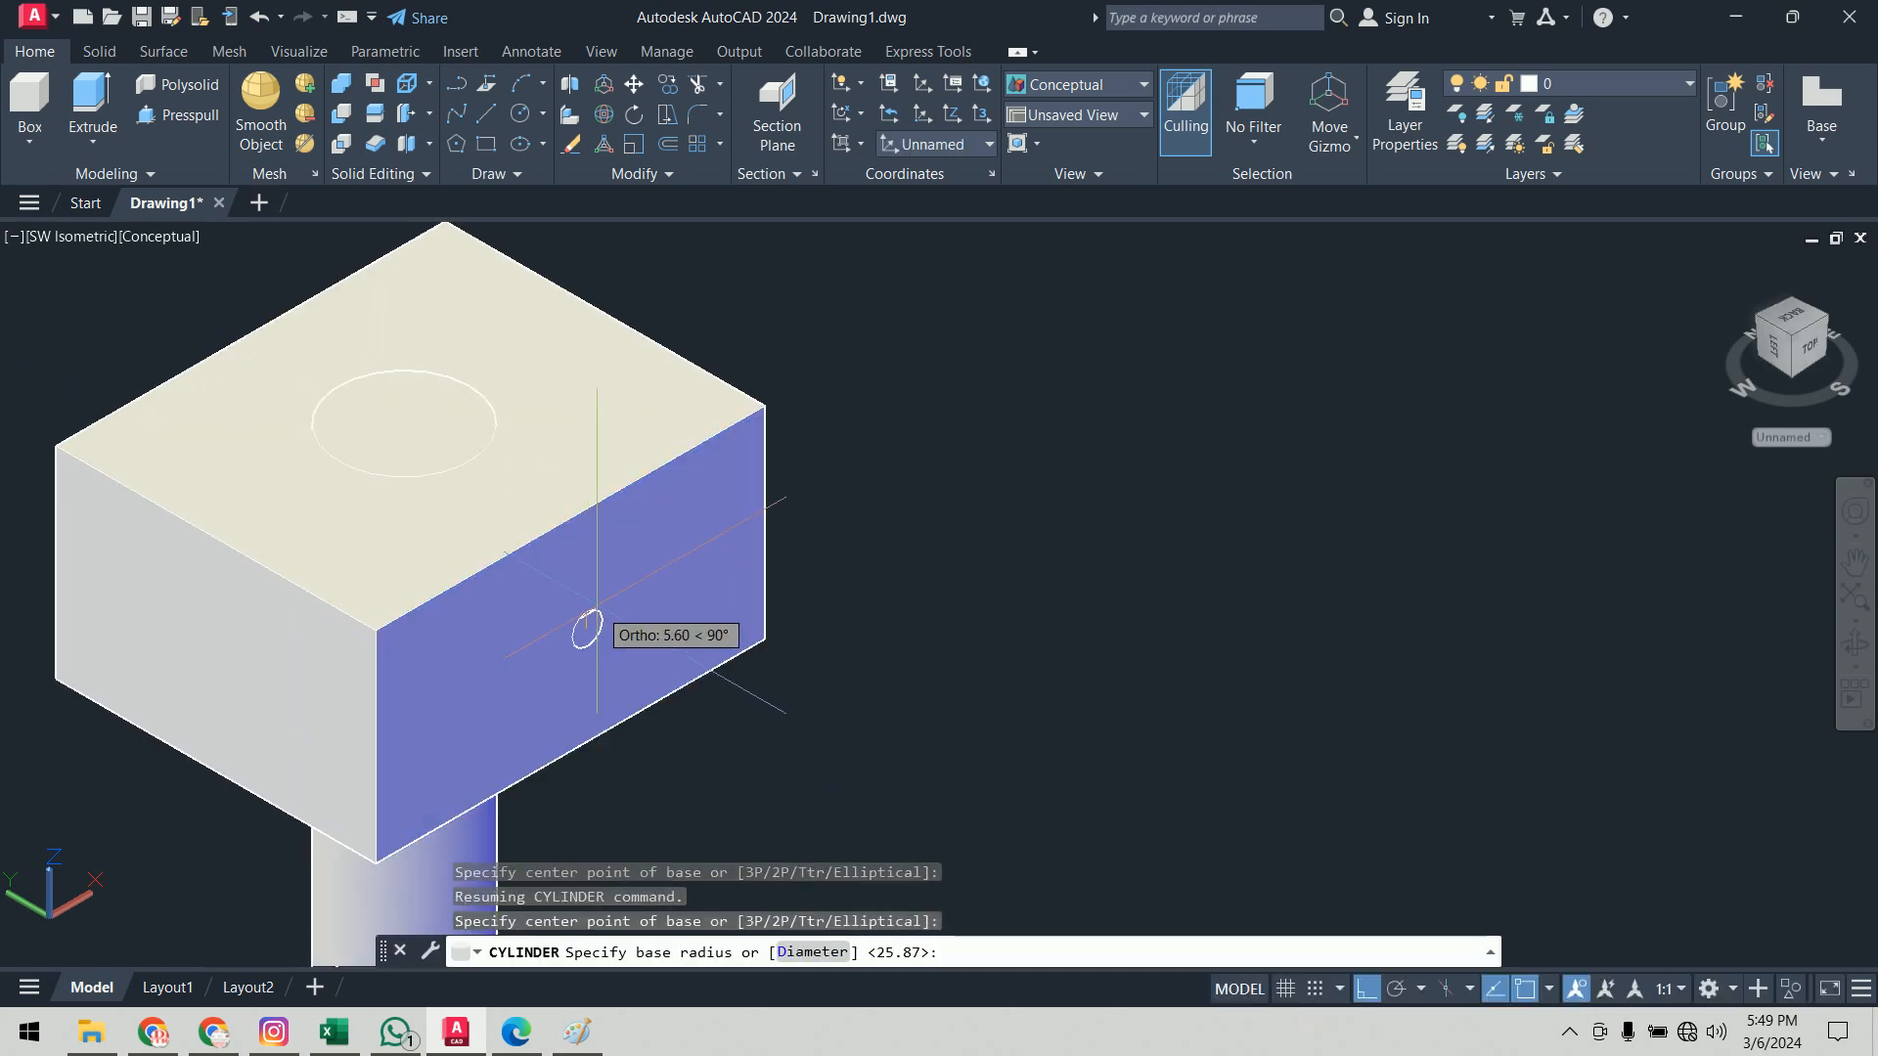
left_click(630, 538)
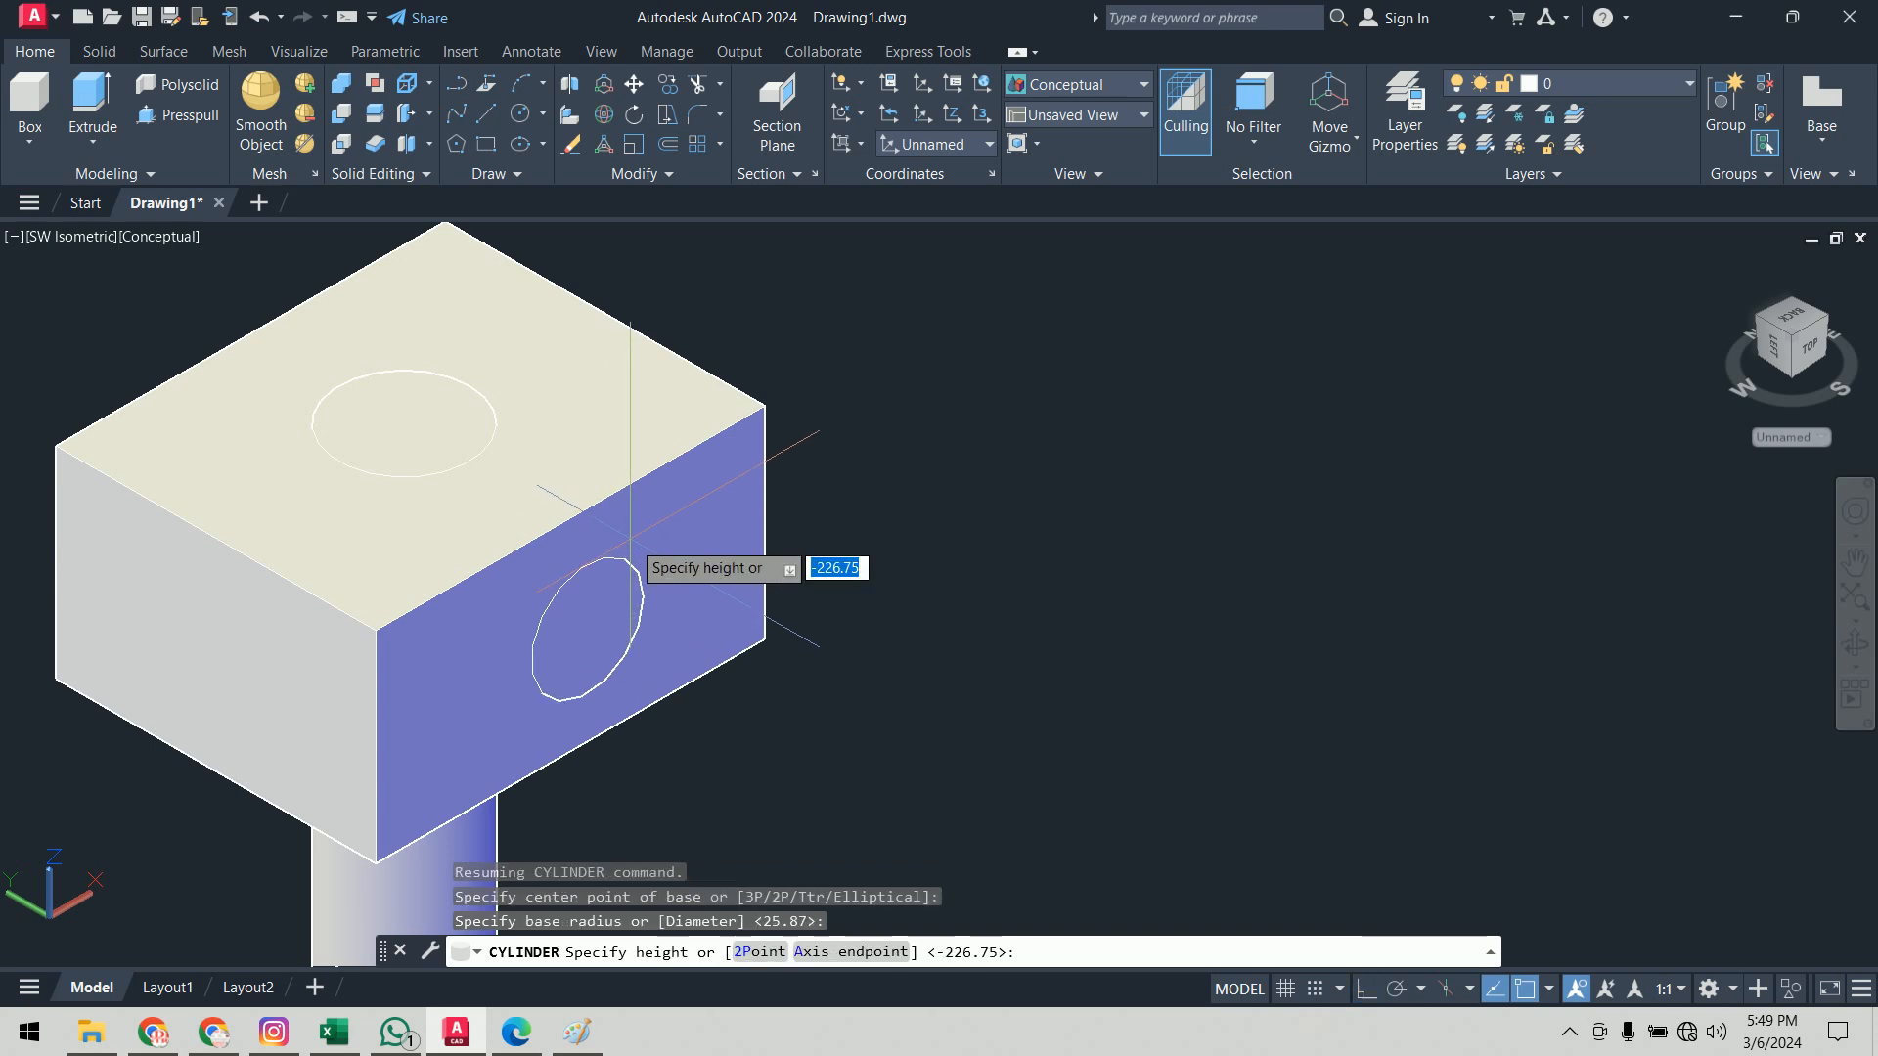
left_click(115, 279)
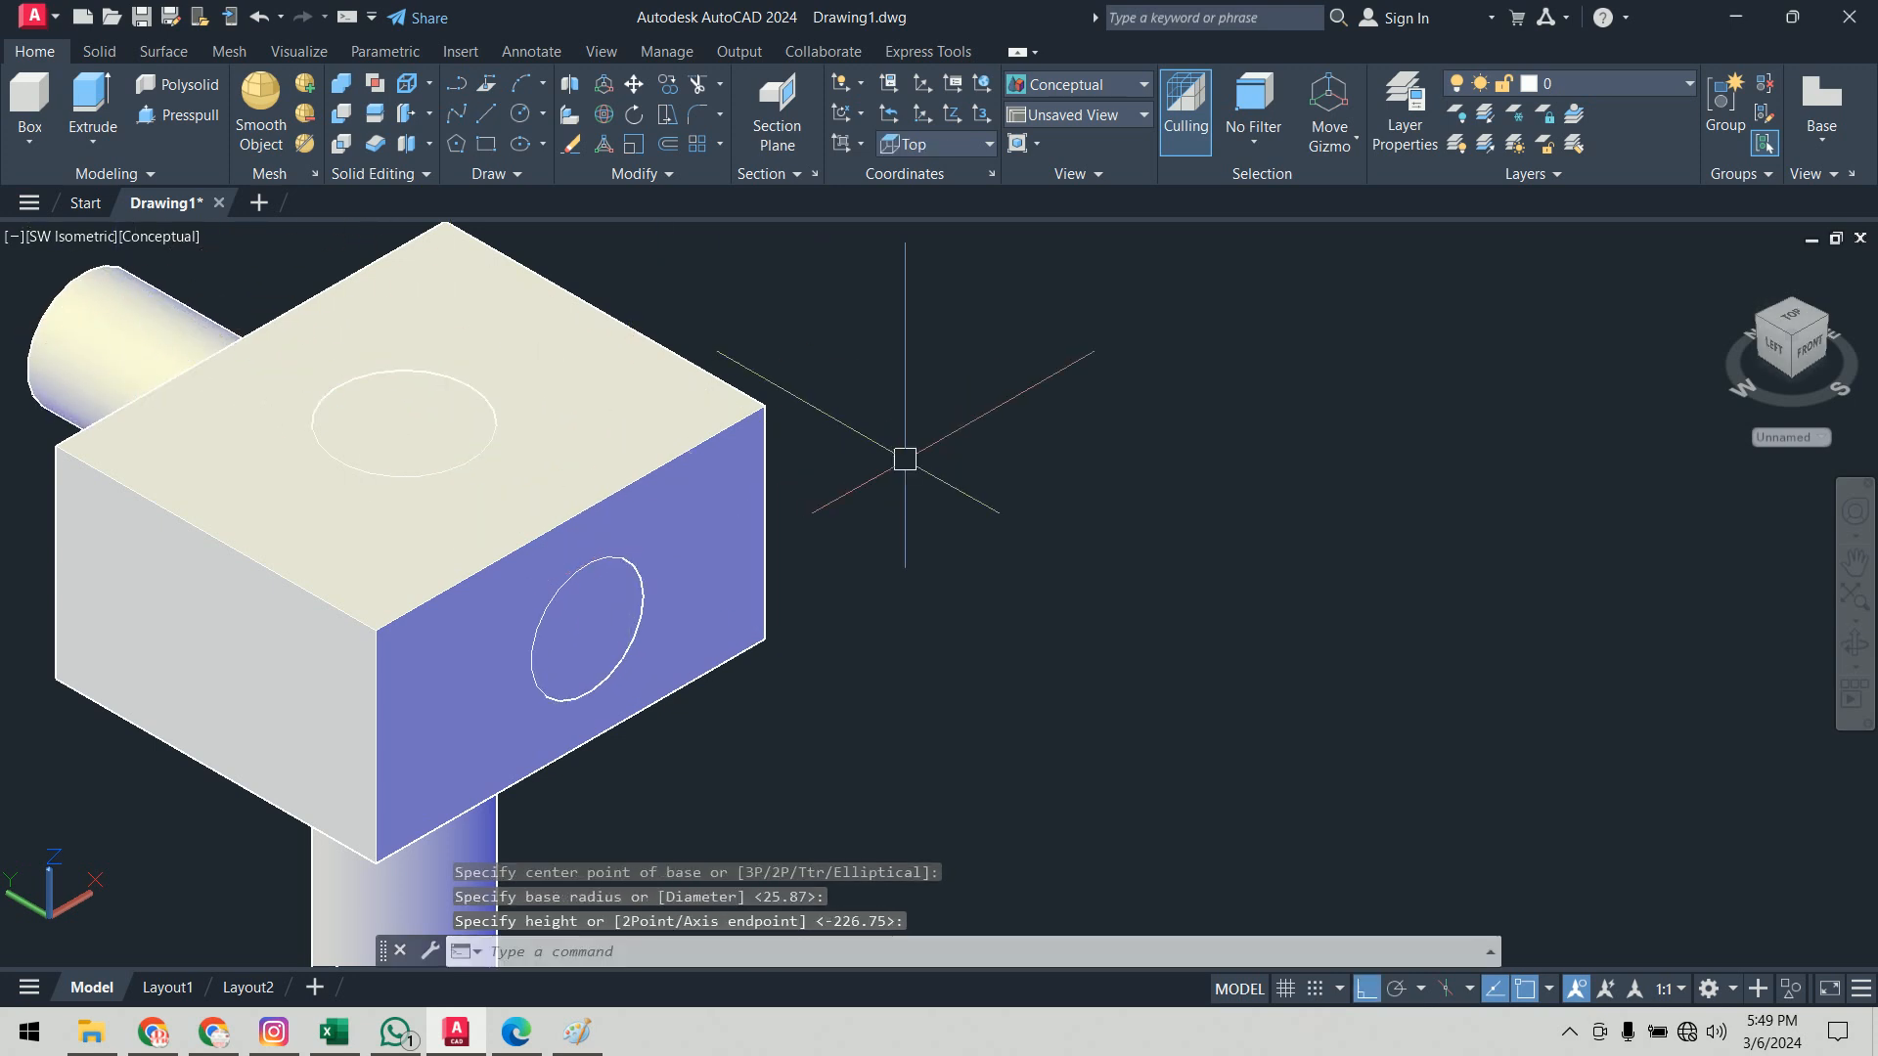
Step: Delete the box so that only the two crossing cylinders remain beside the bracket
middle_click_drag(897, 459, 1212, 504)
left_click(1051, 459)
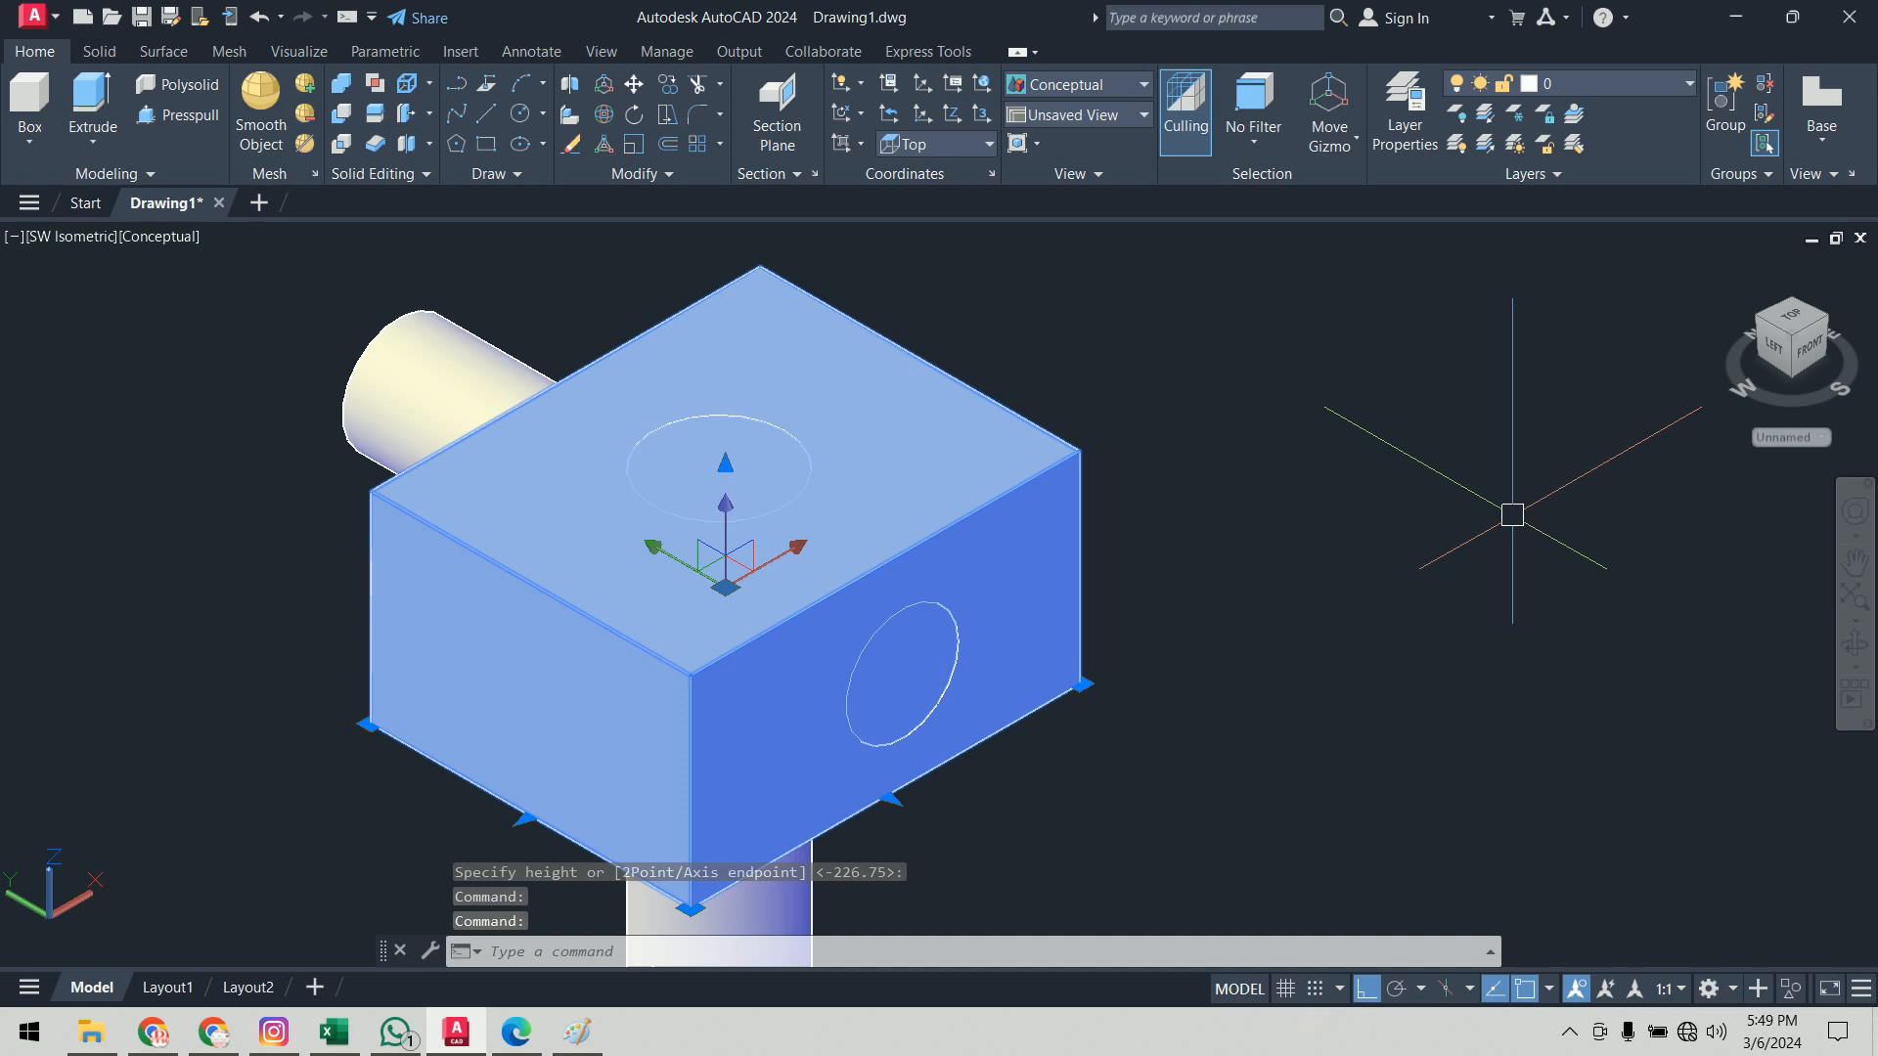
key("Delete")
middle_click_drag(1404, 773, 1023, 659, "shift")
scroll(754, 509, "up", 2)
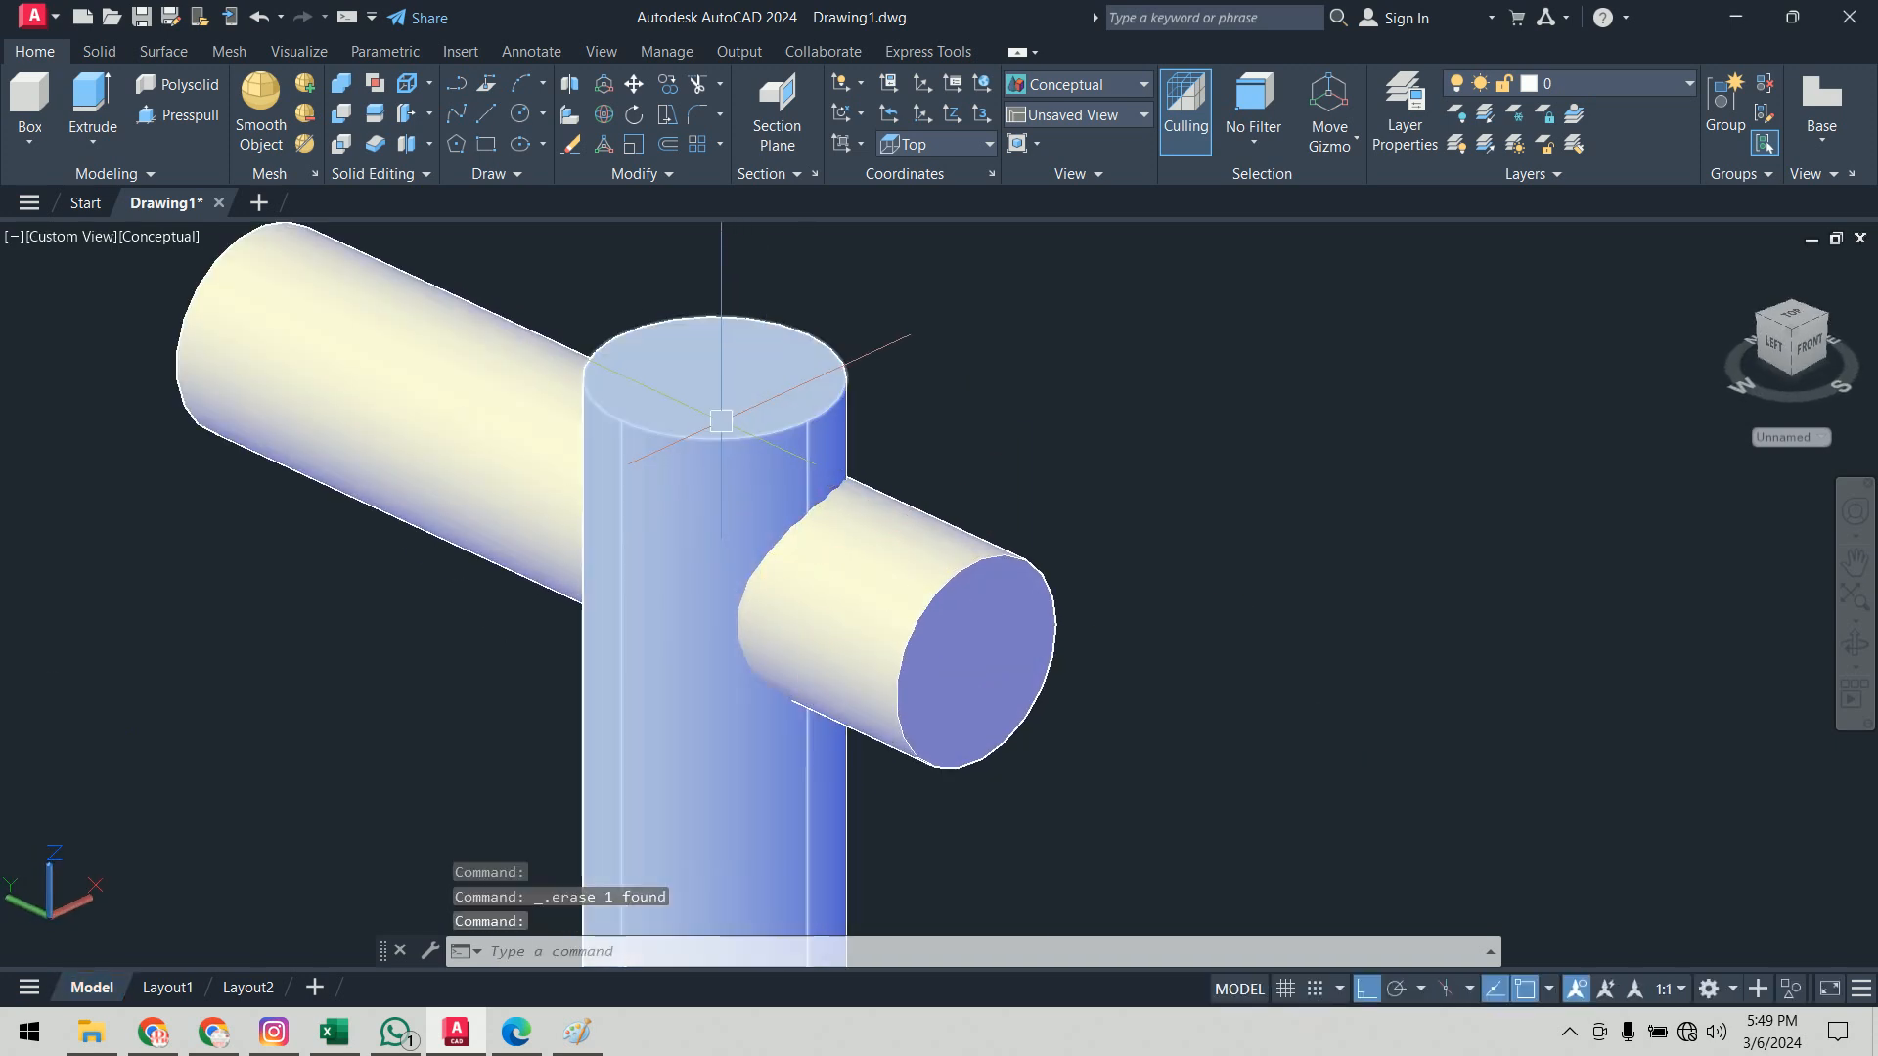
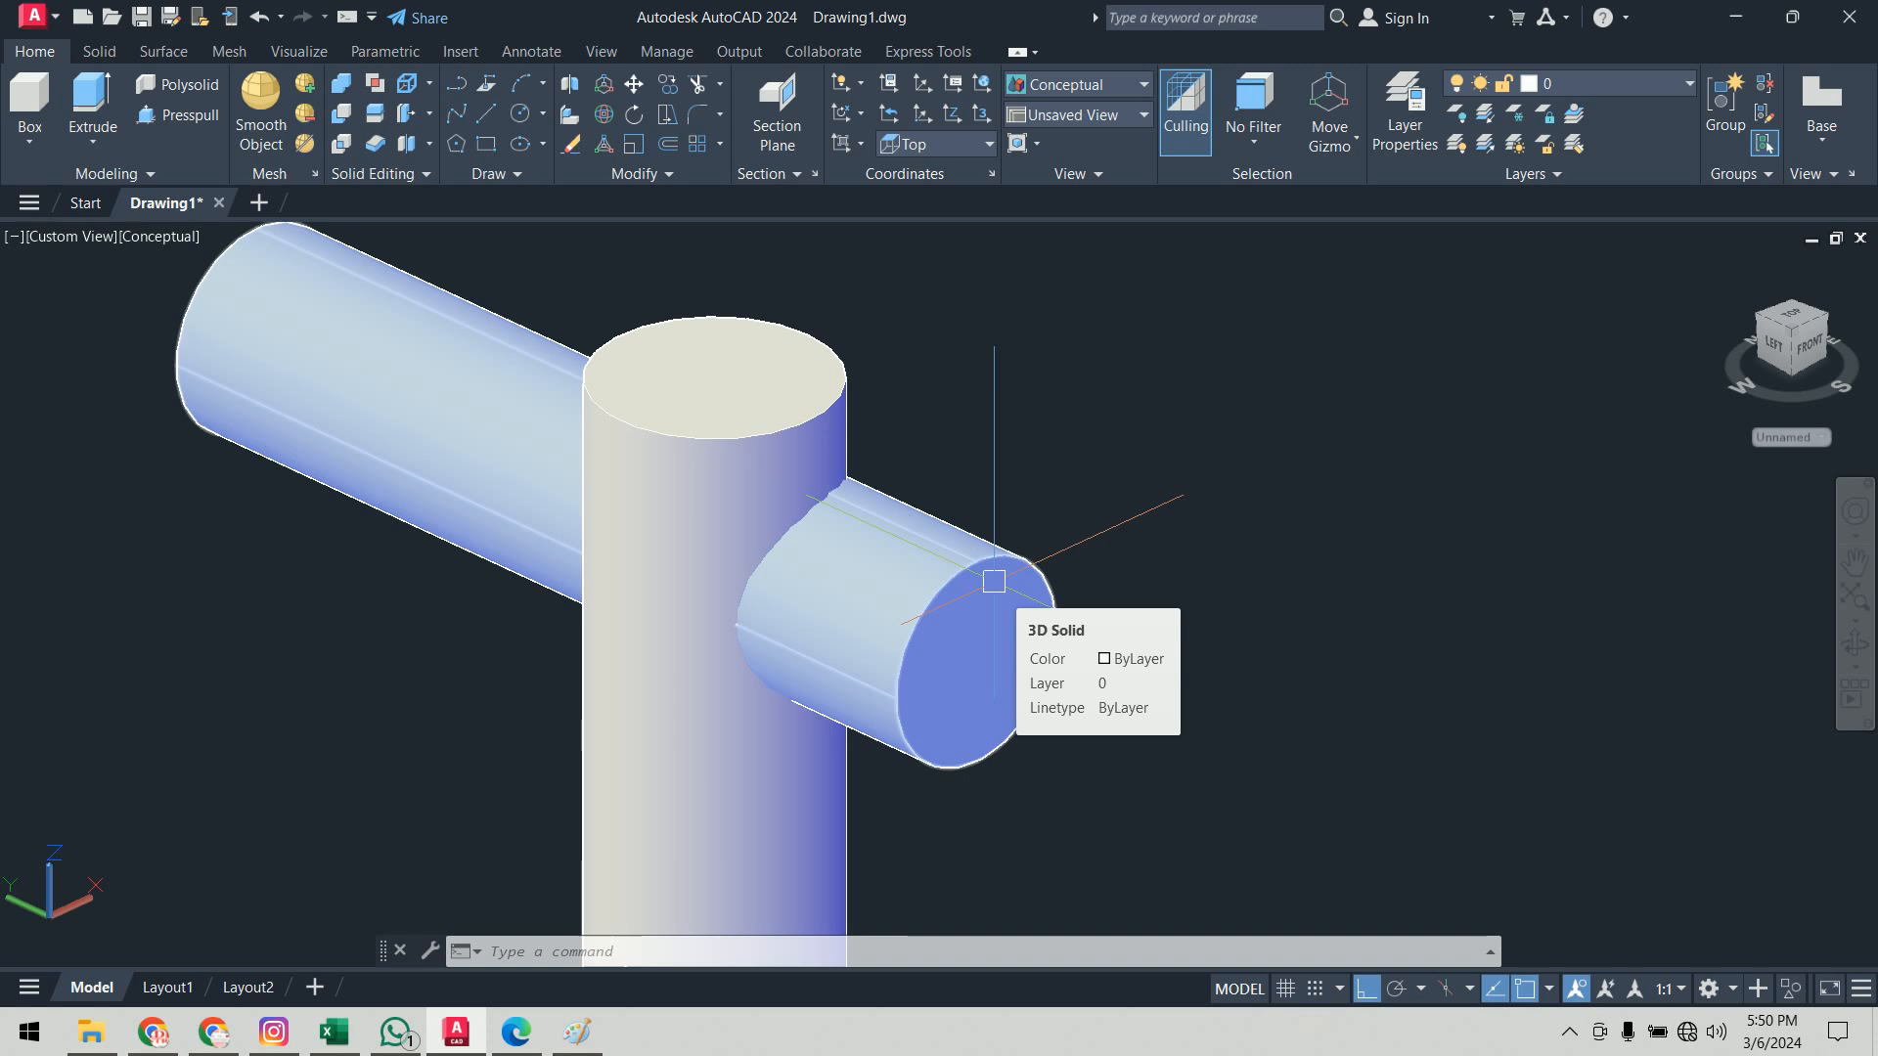
Step: Run the INTERFERE check on both crossing cylinders as the first set, without a second set, and close the interference results
type("interfere")
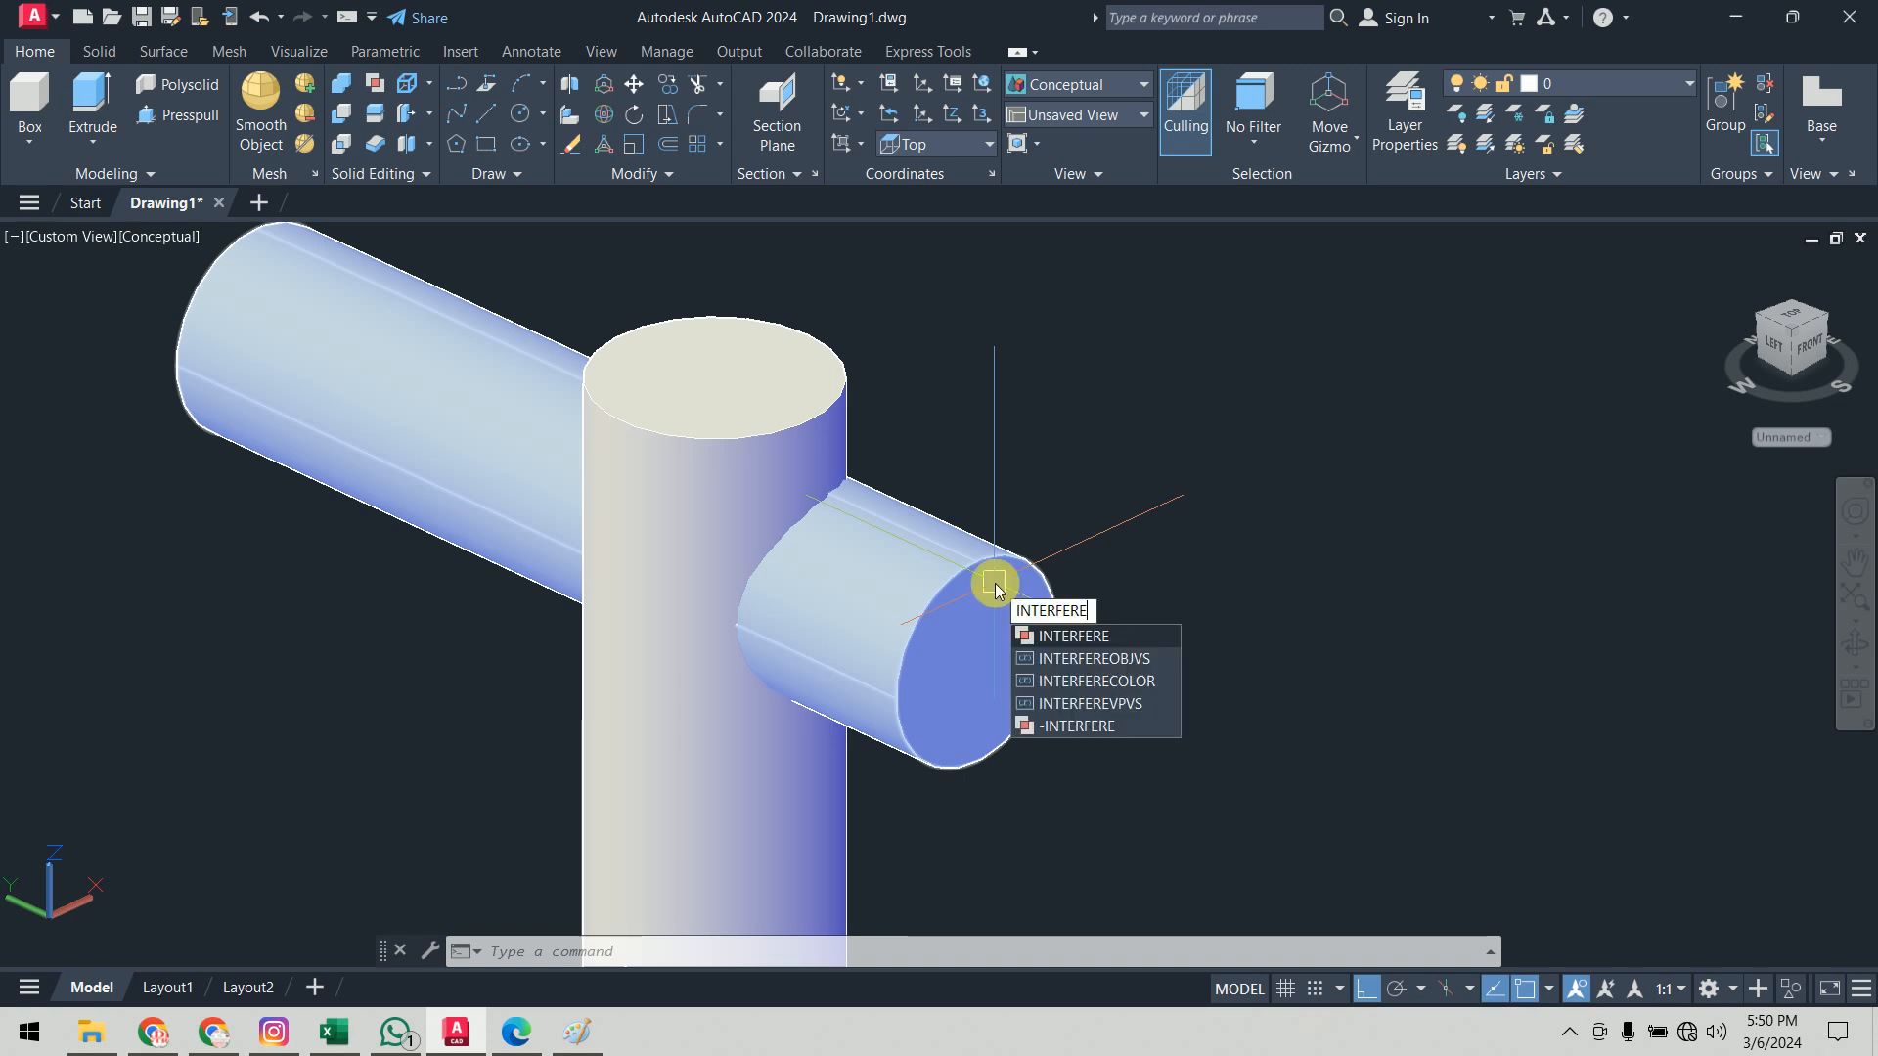
key("Return")
left_click(1174, 367)
left_click(438, 711)
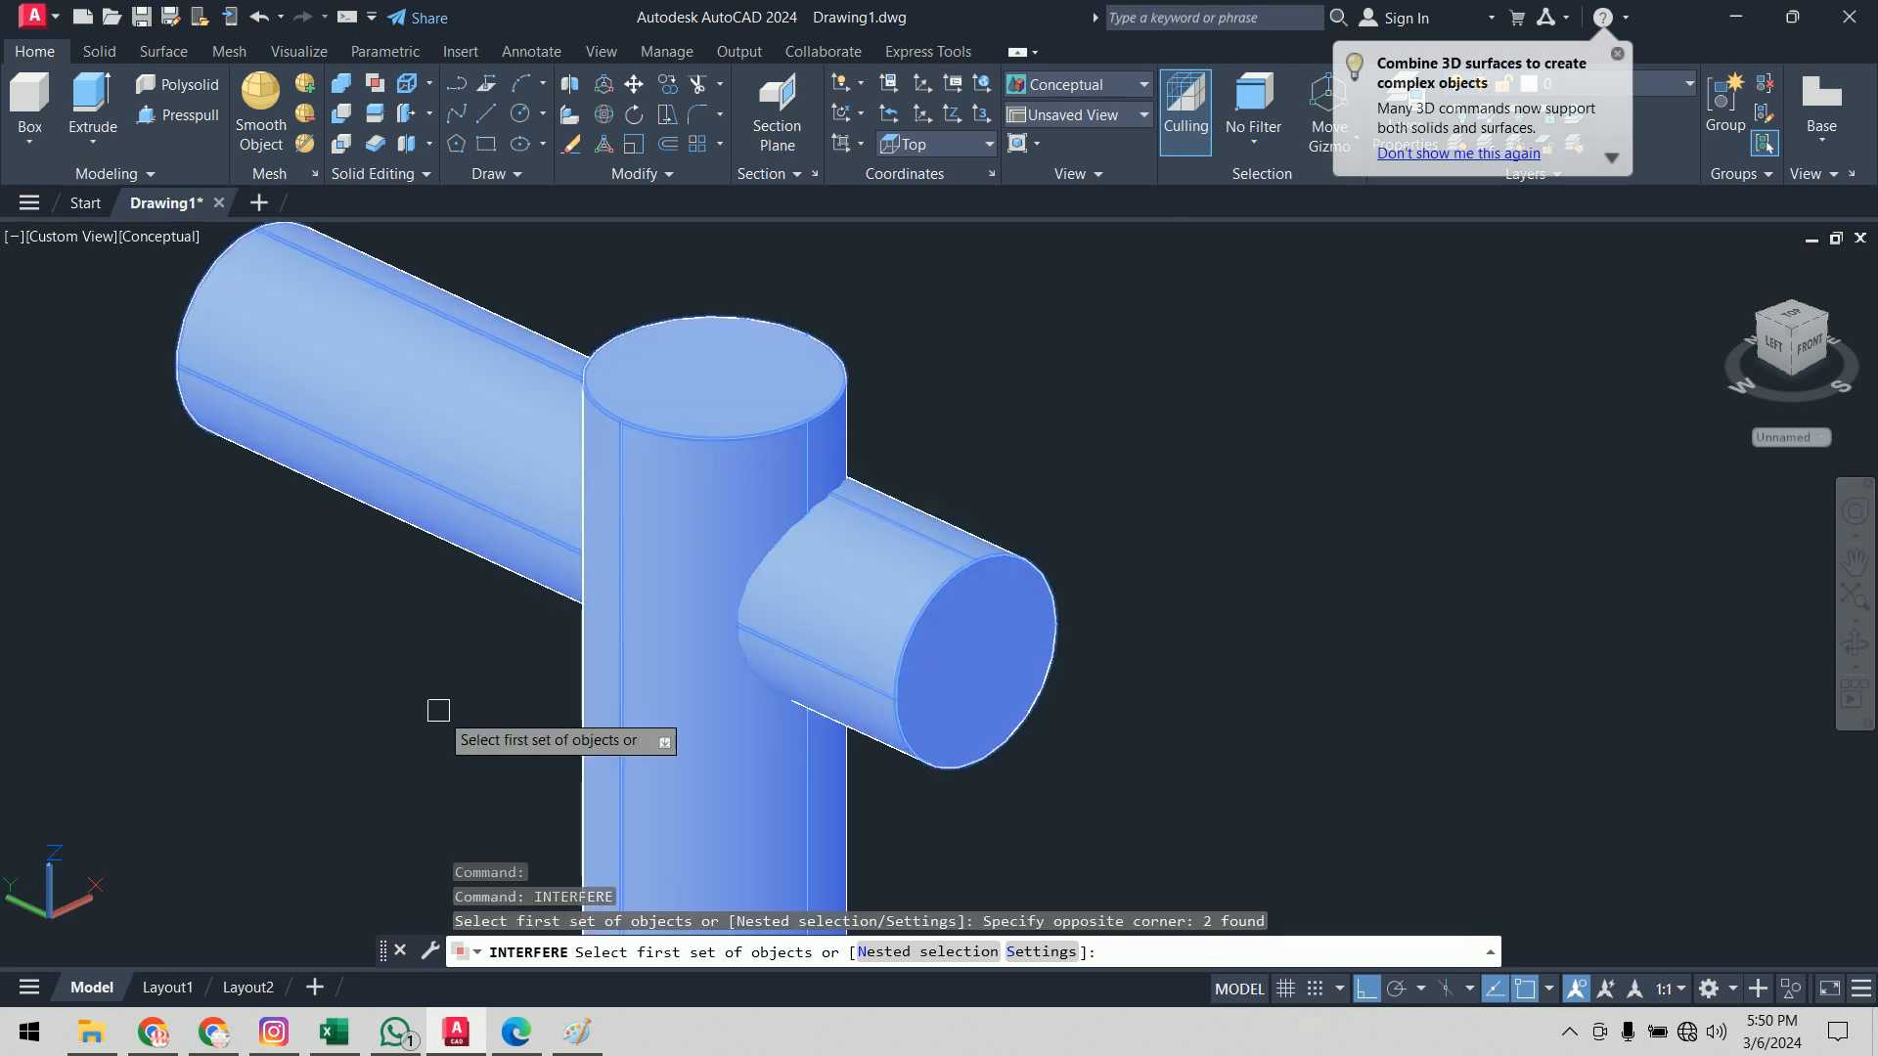
right_click(439, 711)
right_click(438, 711)
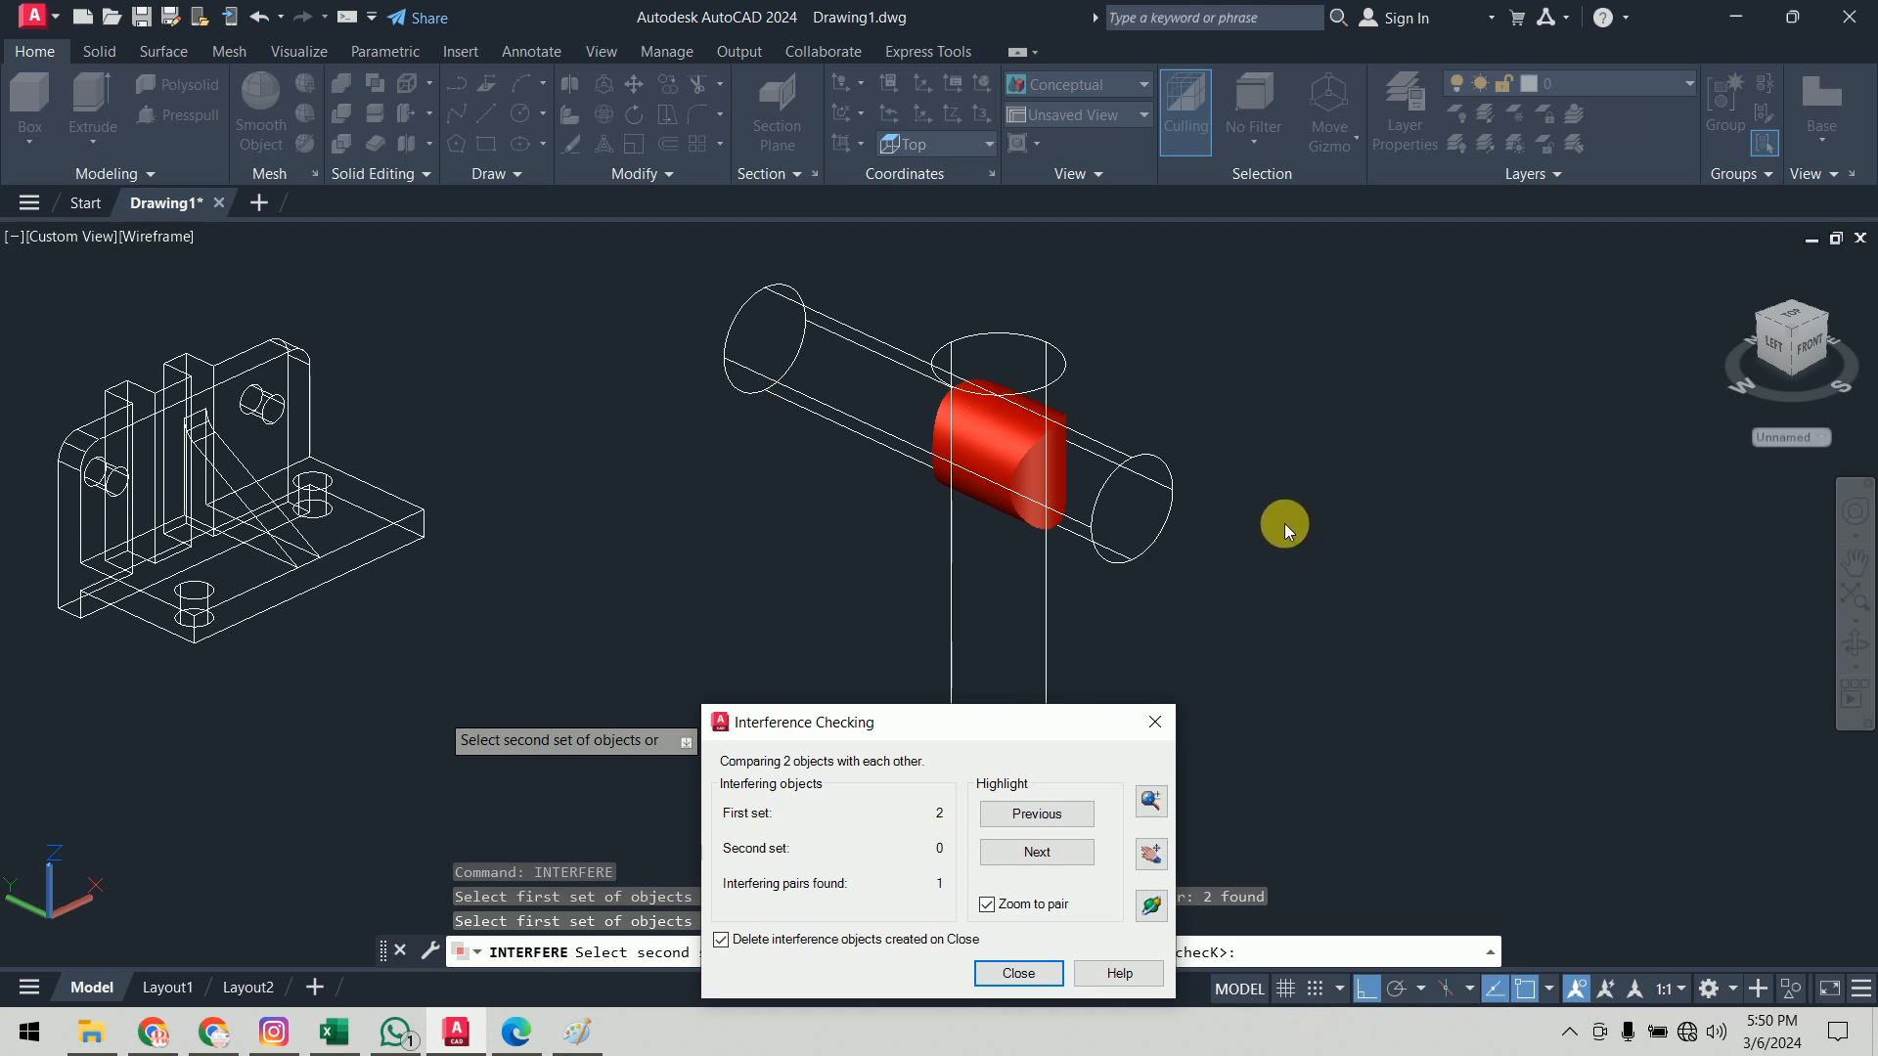
left_click(1157, 726)
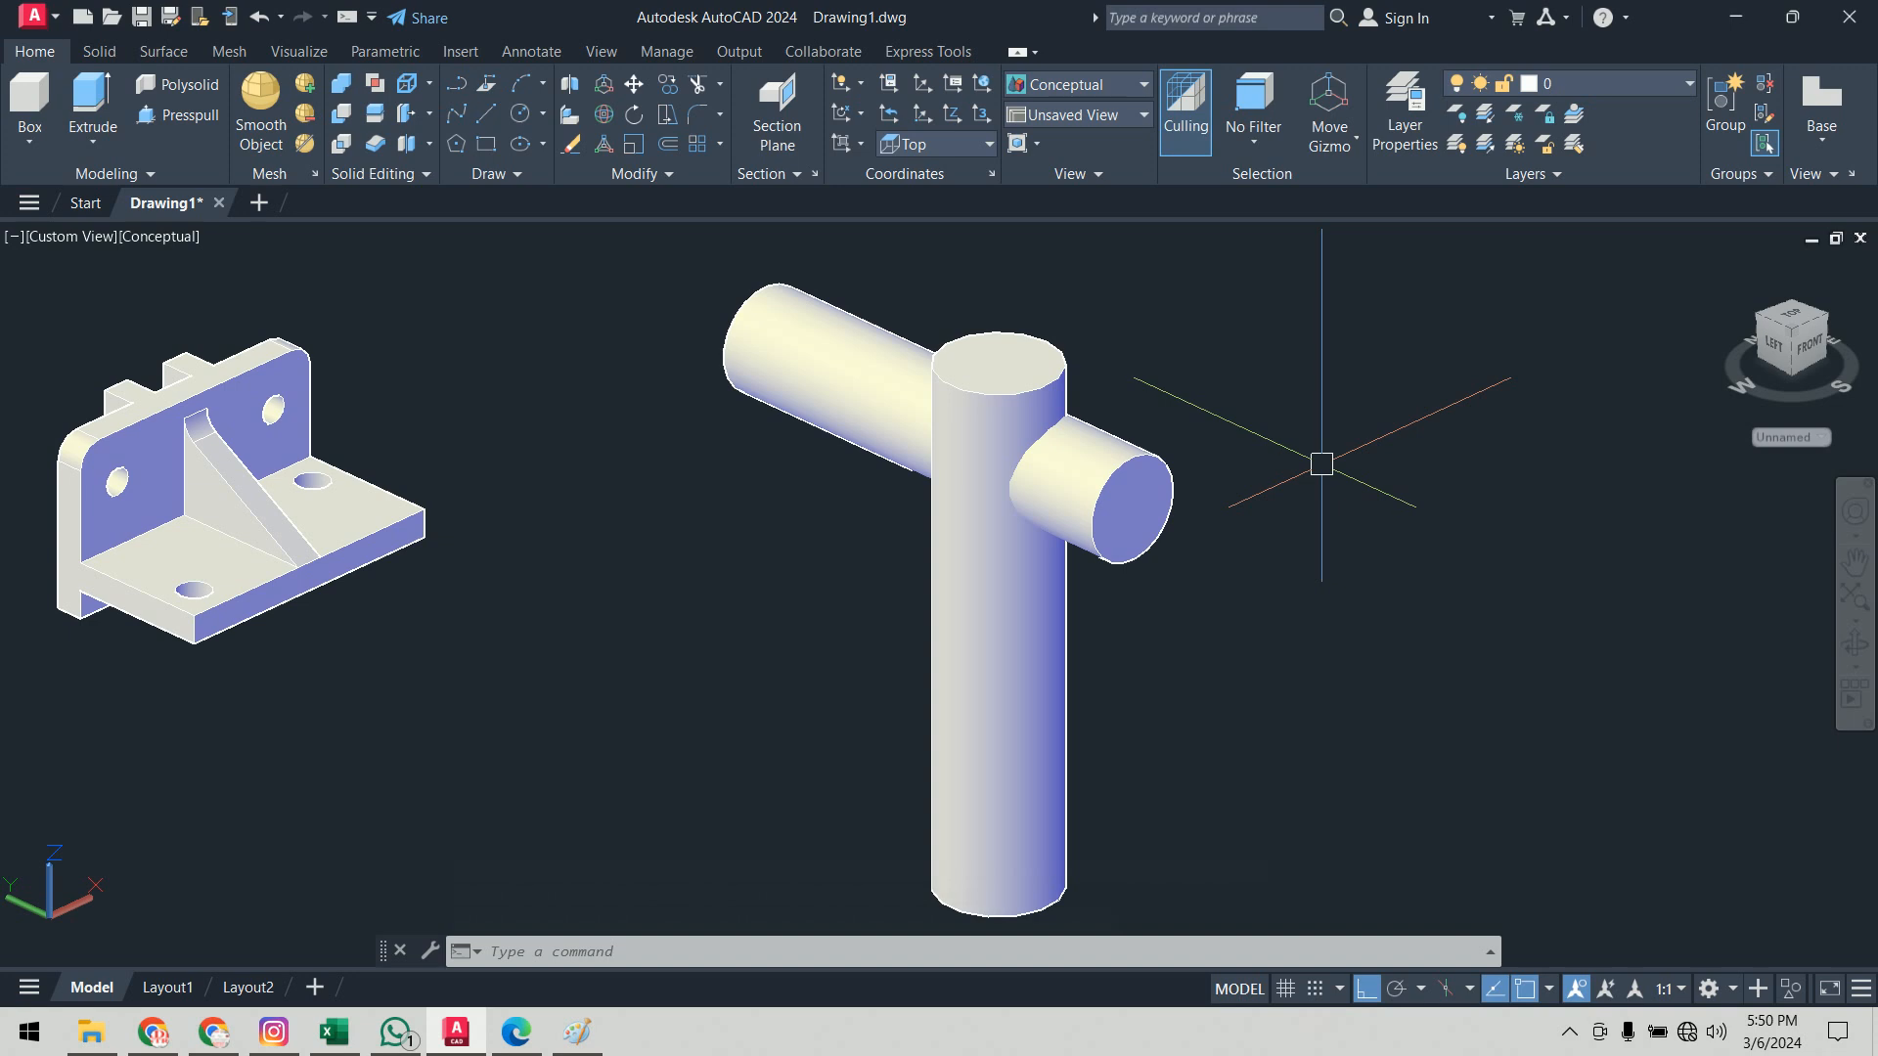
Step: Switch to COMMANDS.pdf in Edge, mark the ending "NCE" in both columns of the Interference row, and tick the Intersect row in pen
left_click(503, 1043)
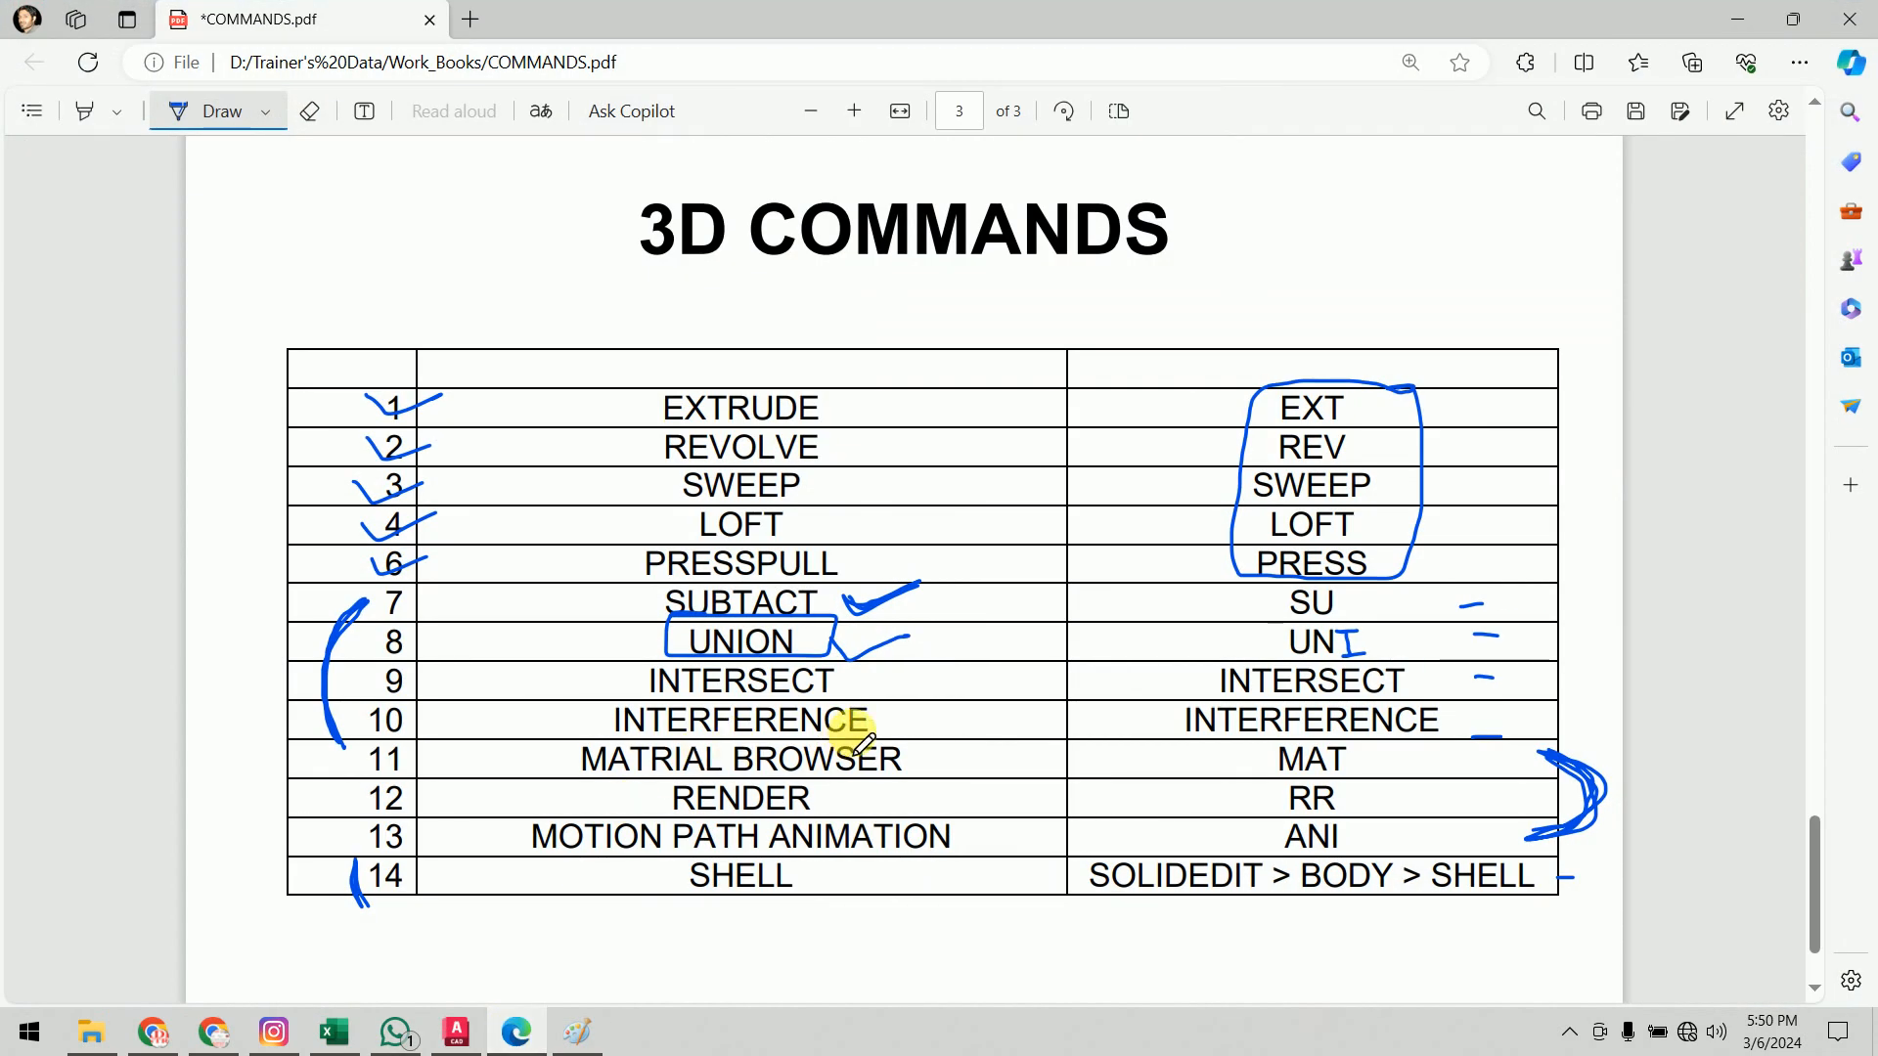
left_click_drag(797, 735, 902, 735)
mouse_move(1377, 720)
left_mouse_down()
mouse_move(1467, 704)
mouse_move(1454, 739)
left_mouse_up()
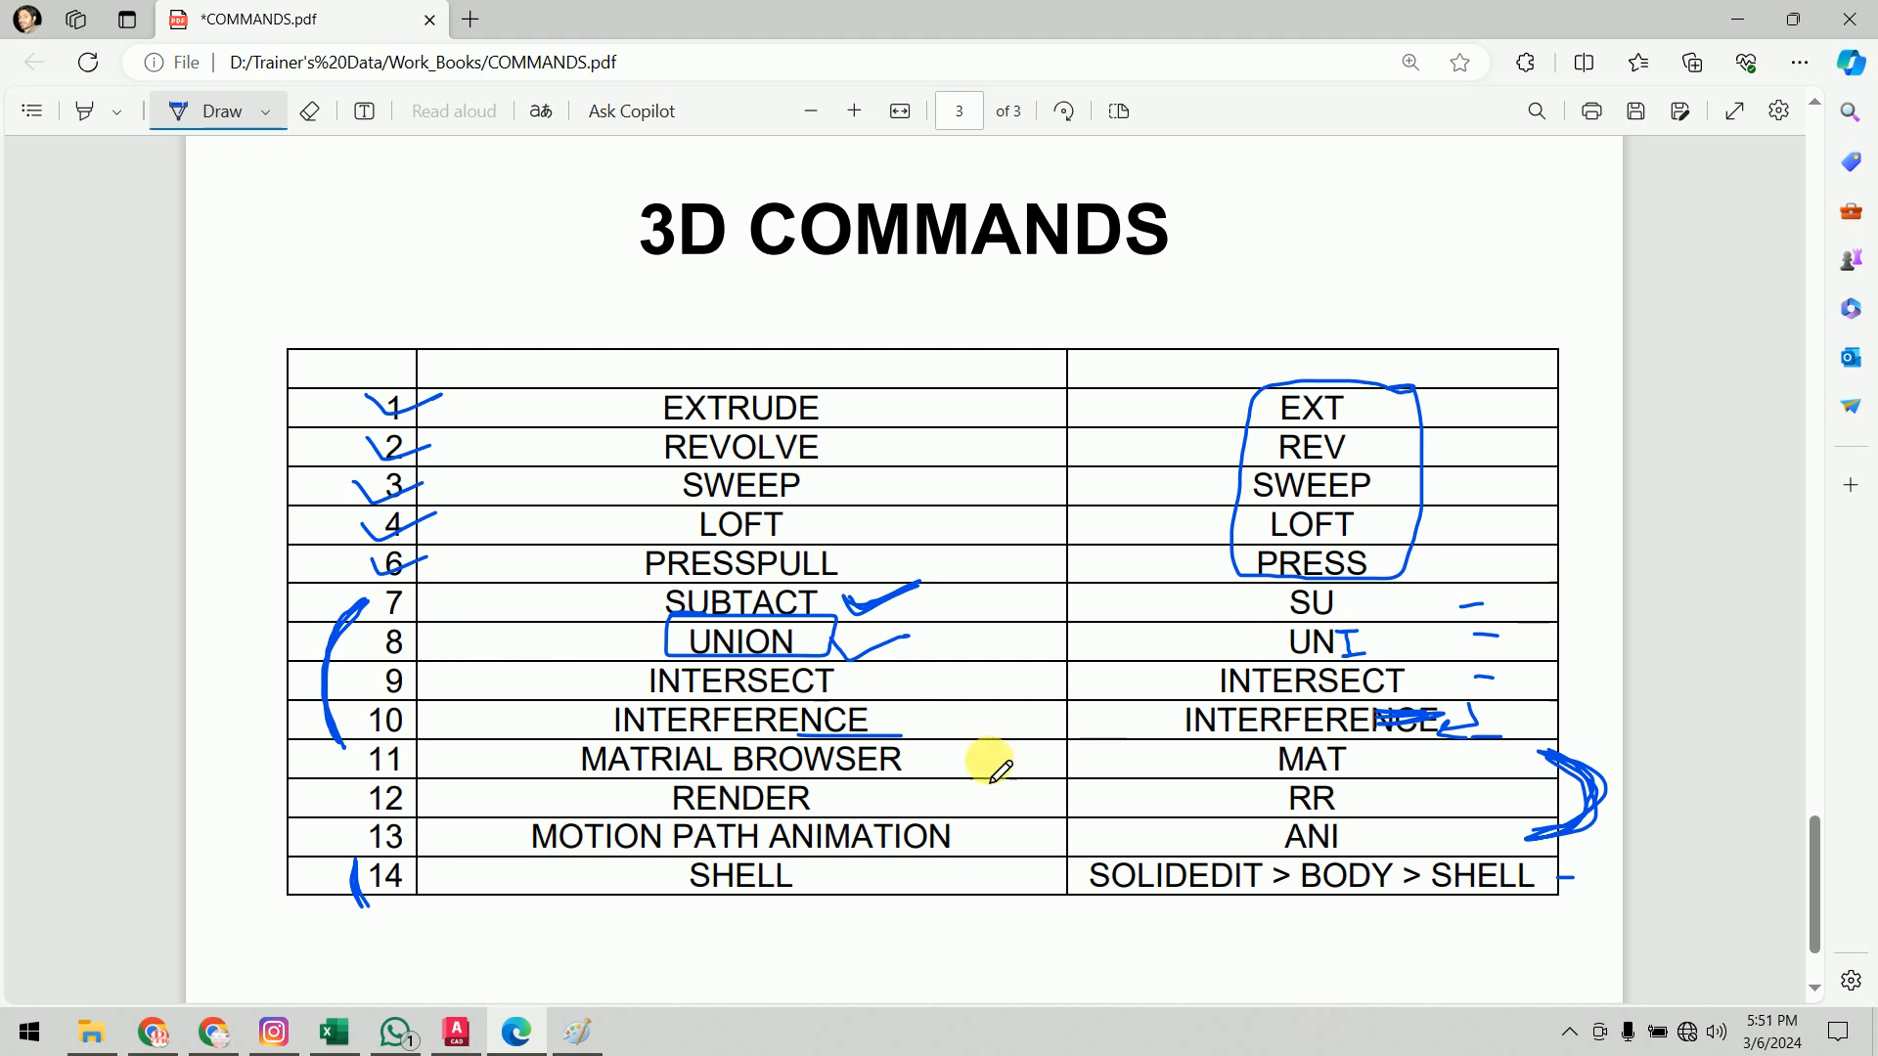
mouse_move(863, 675)
left_mouse_down()
mouse_move(877, 691)
mouse_move(942, 658)
left_mouse_up()
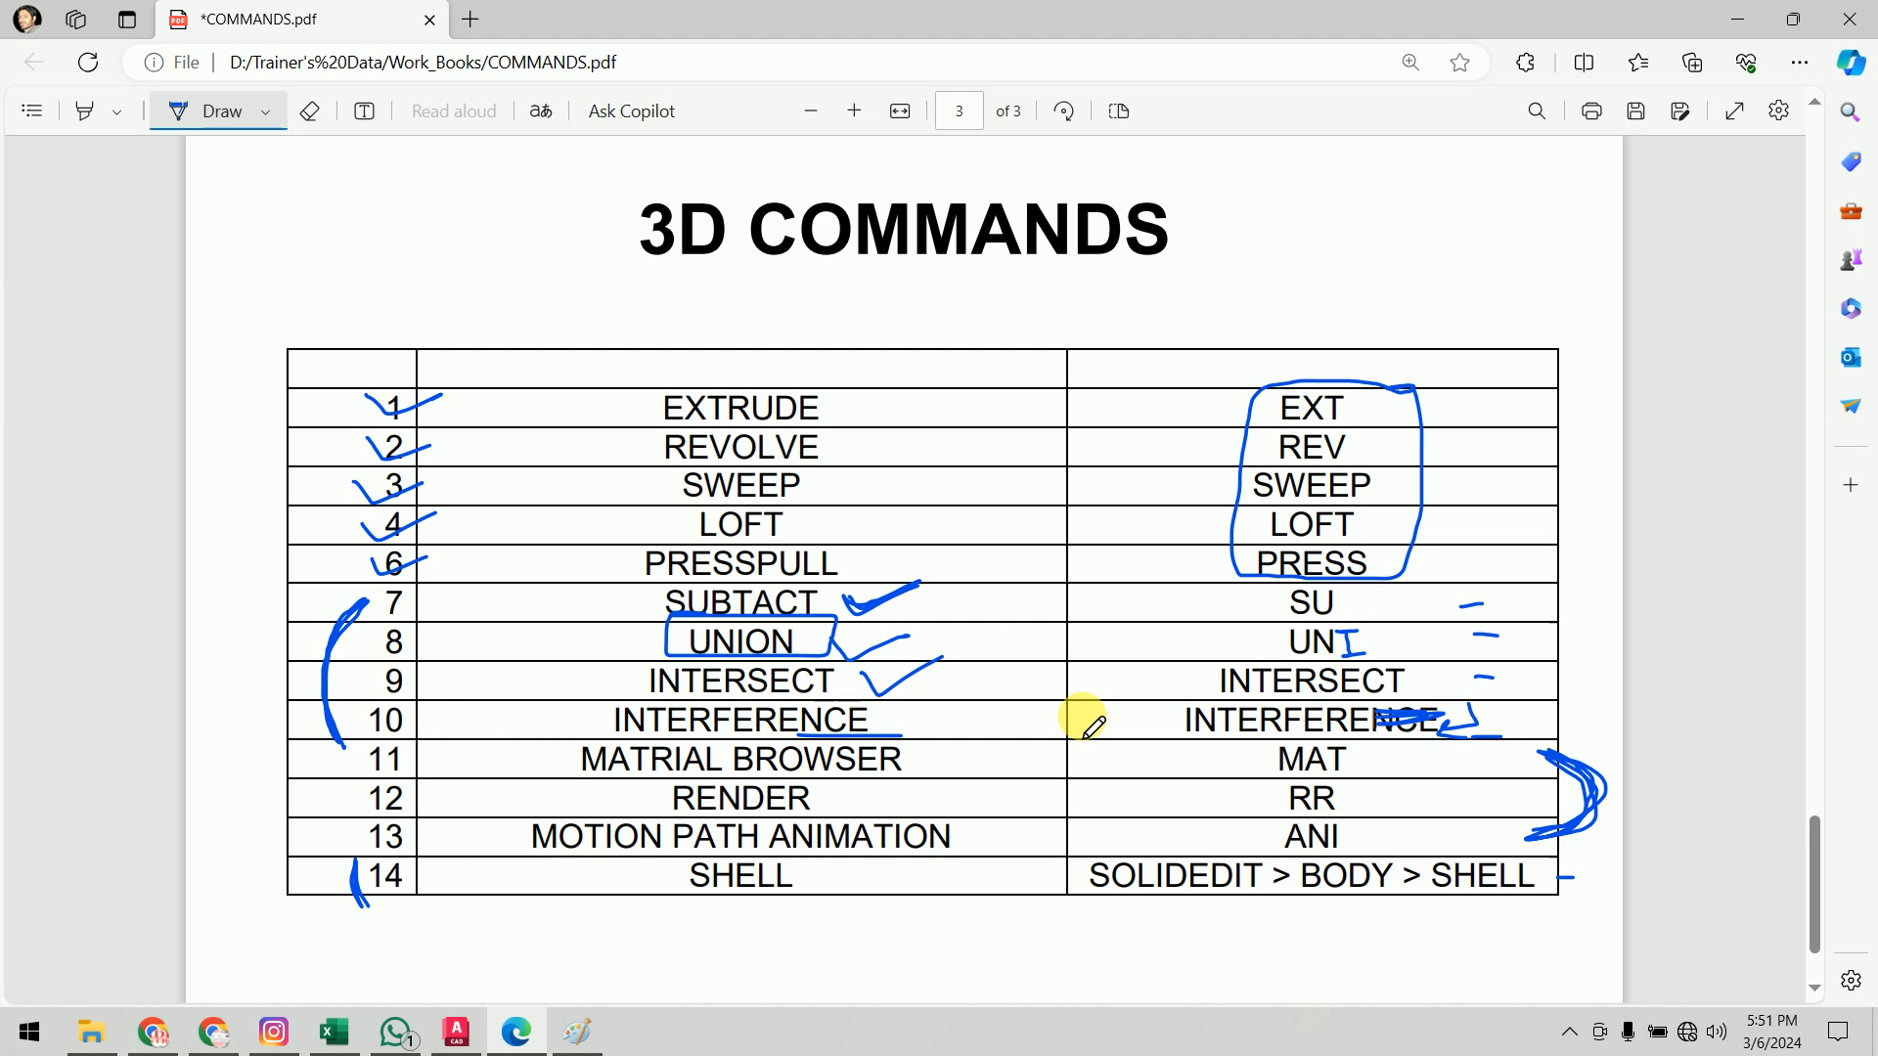
Step: Return to AutoCAD and intersect the two crossing cylinders, keeping only their common volume
left_click(456, 1032)
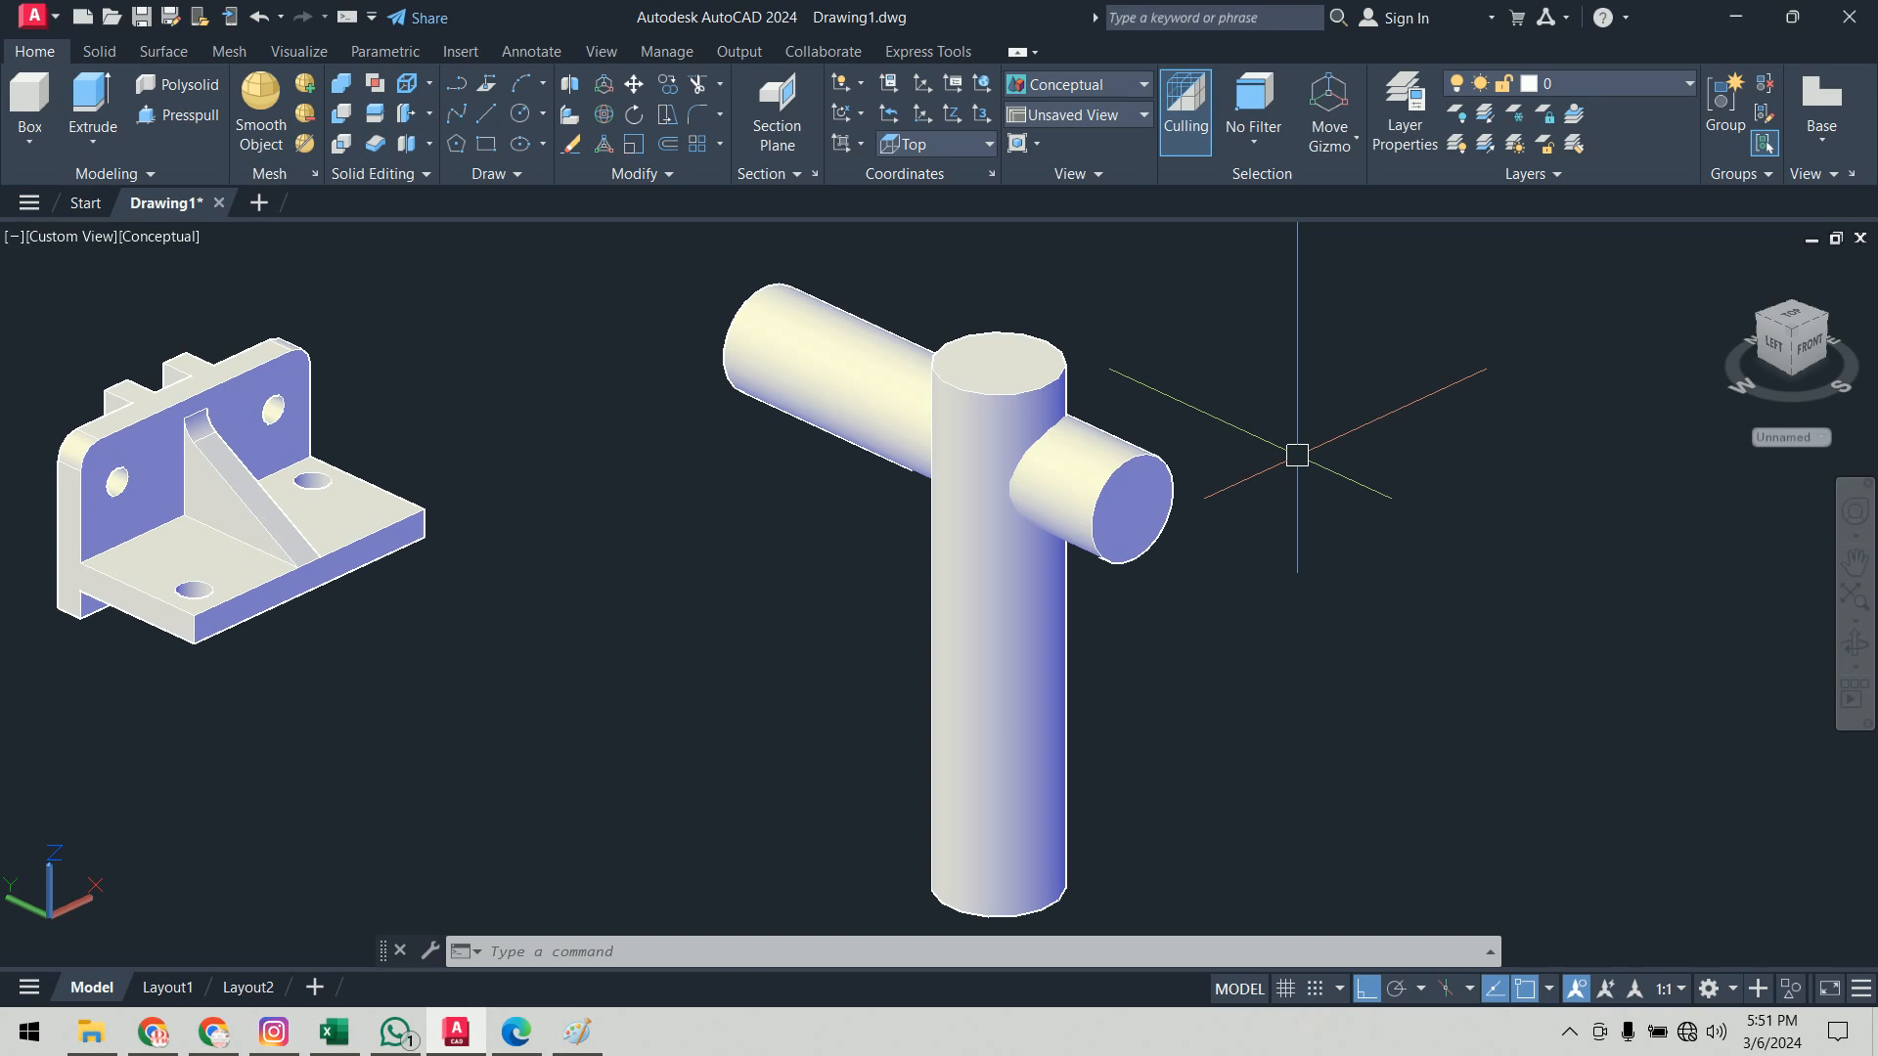
type("in")
key("Return")
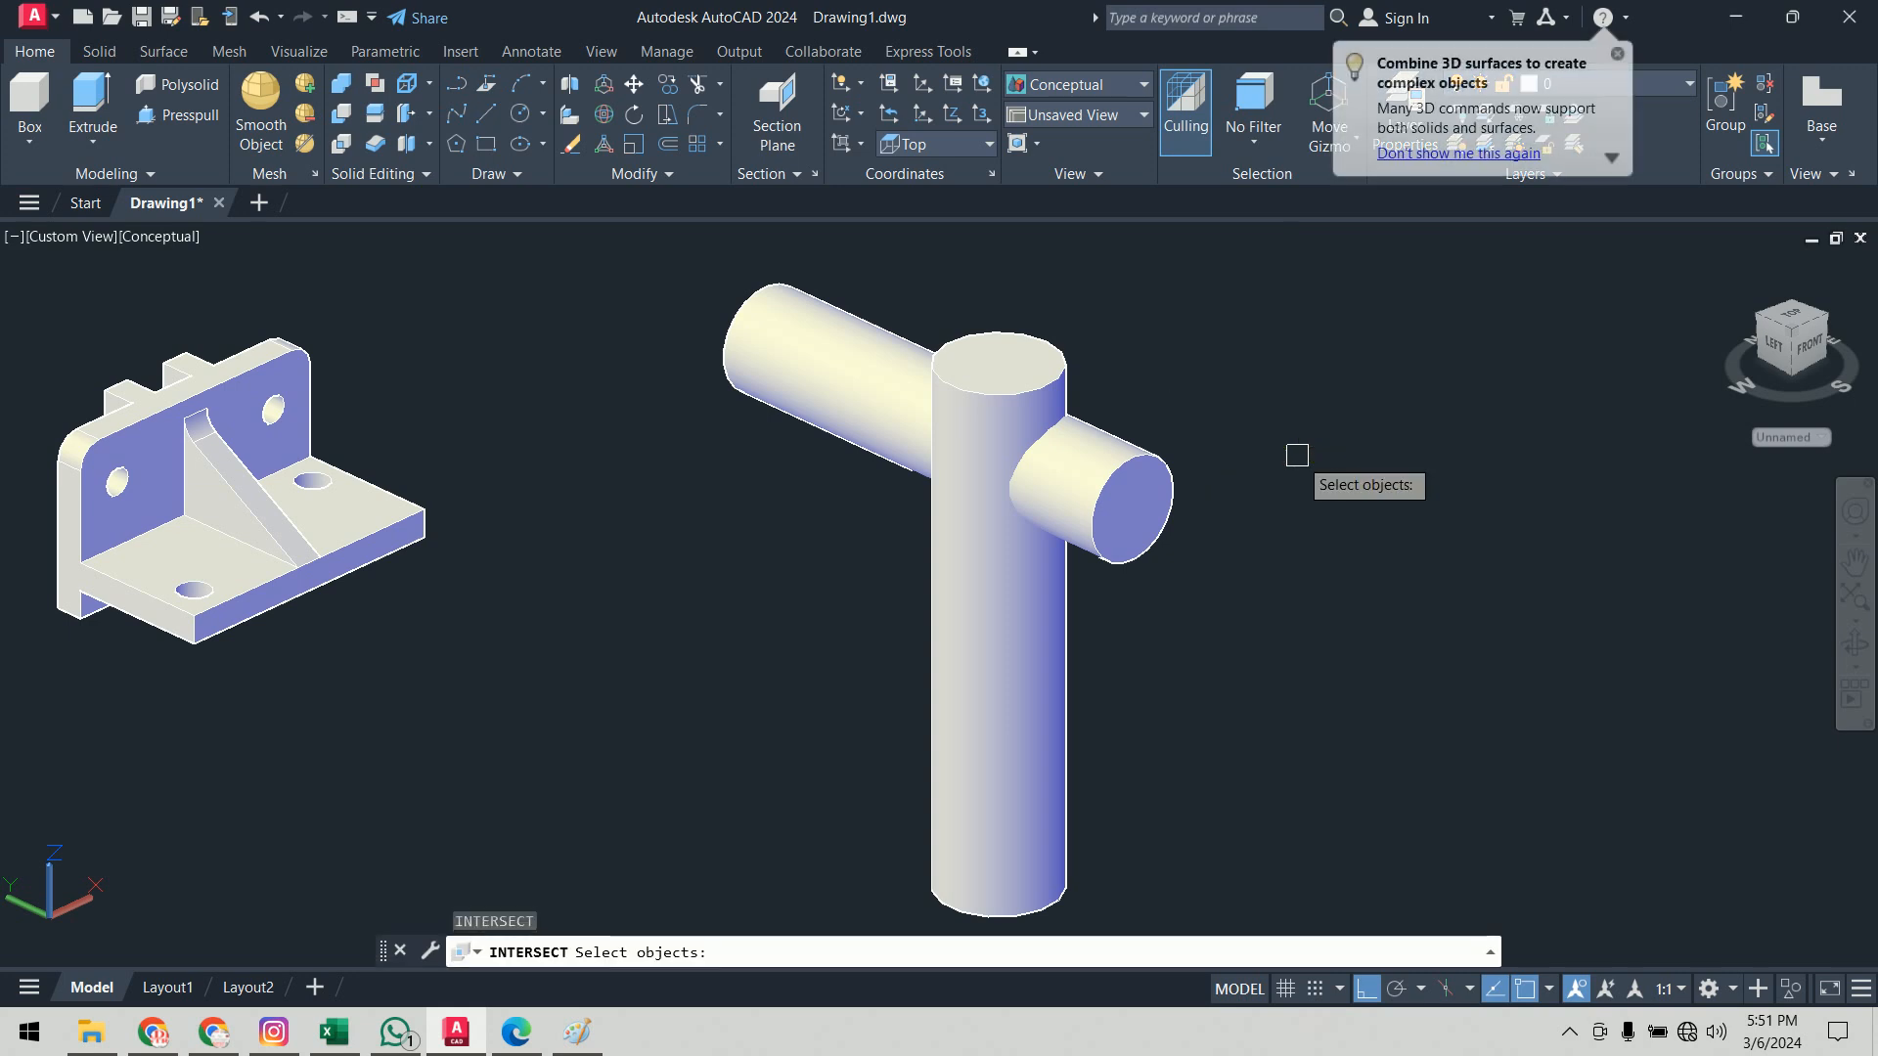
left_click(1279, 283)
left_click(607, 647)
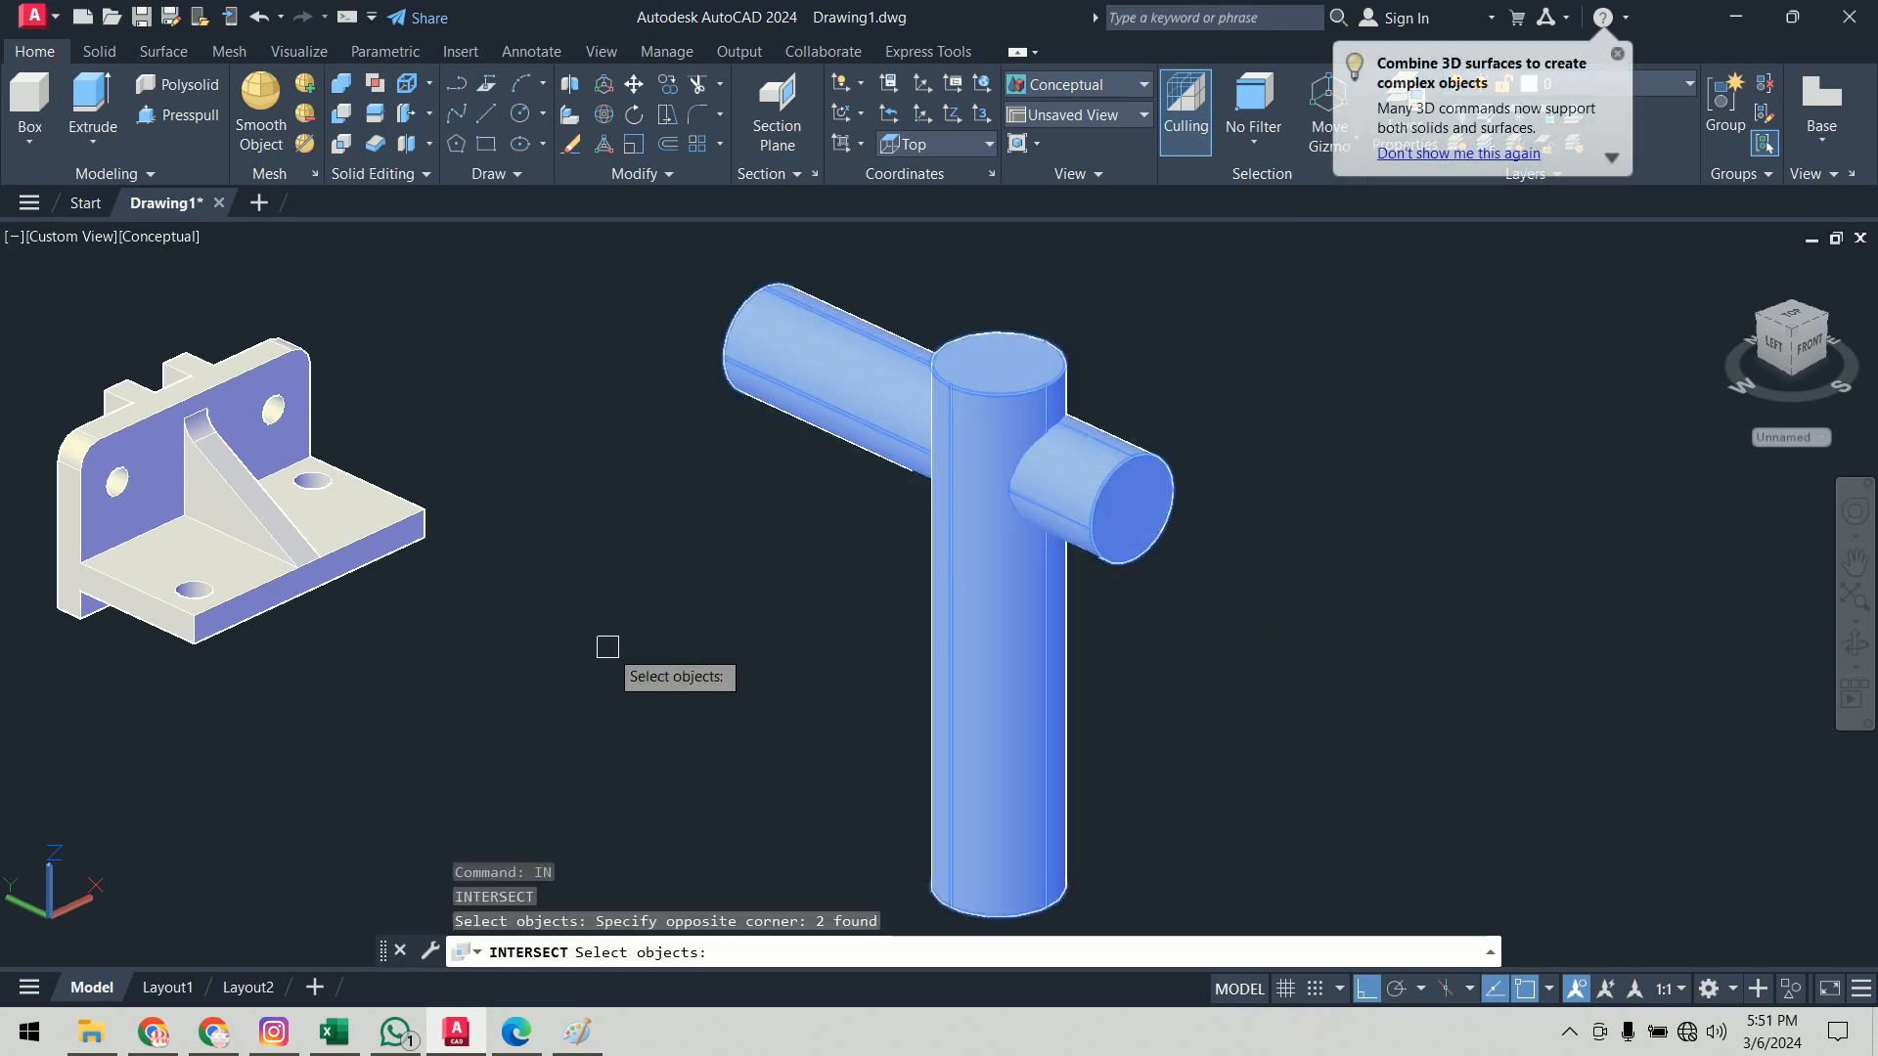
key("Return")
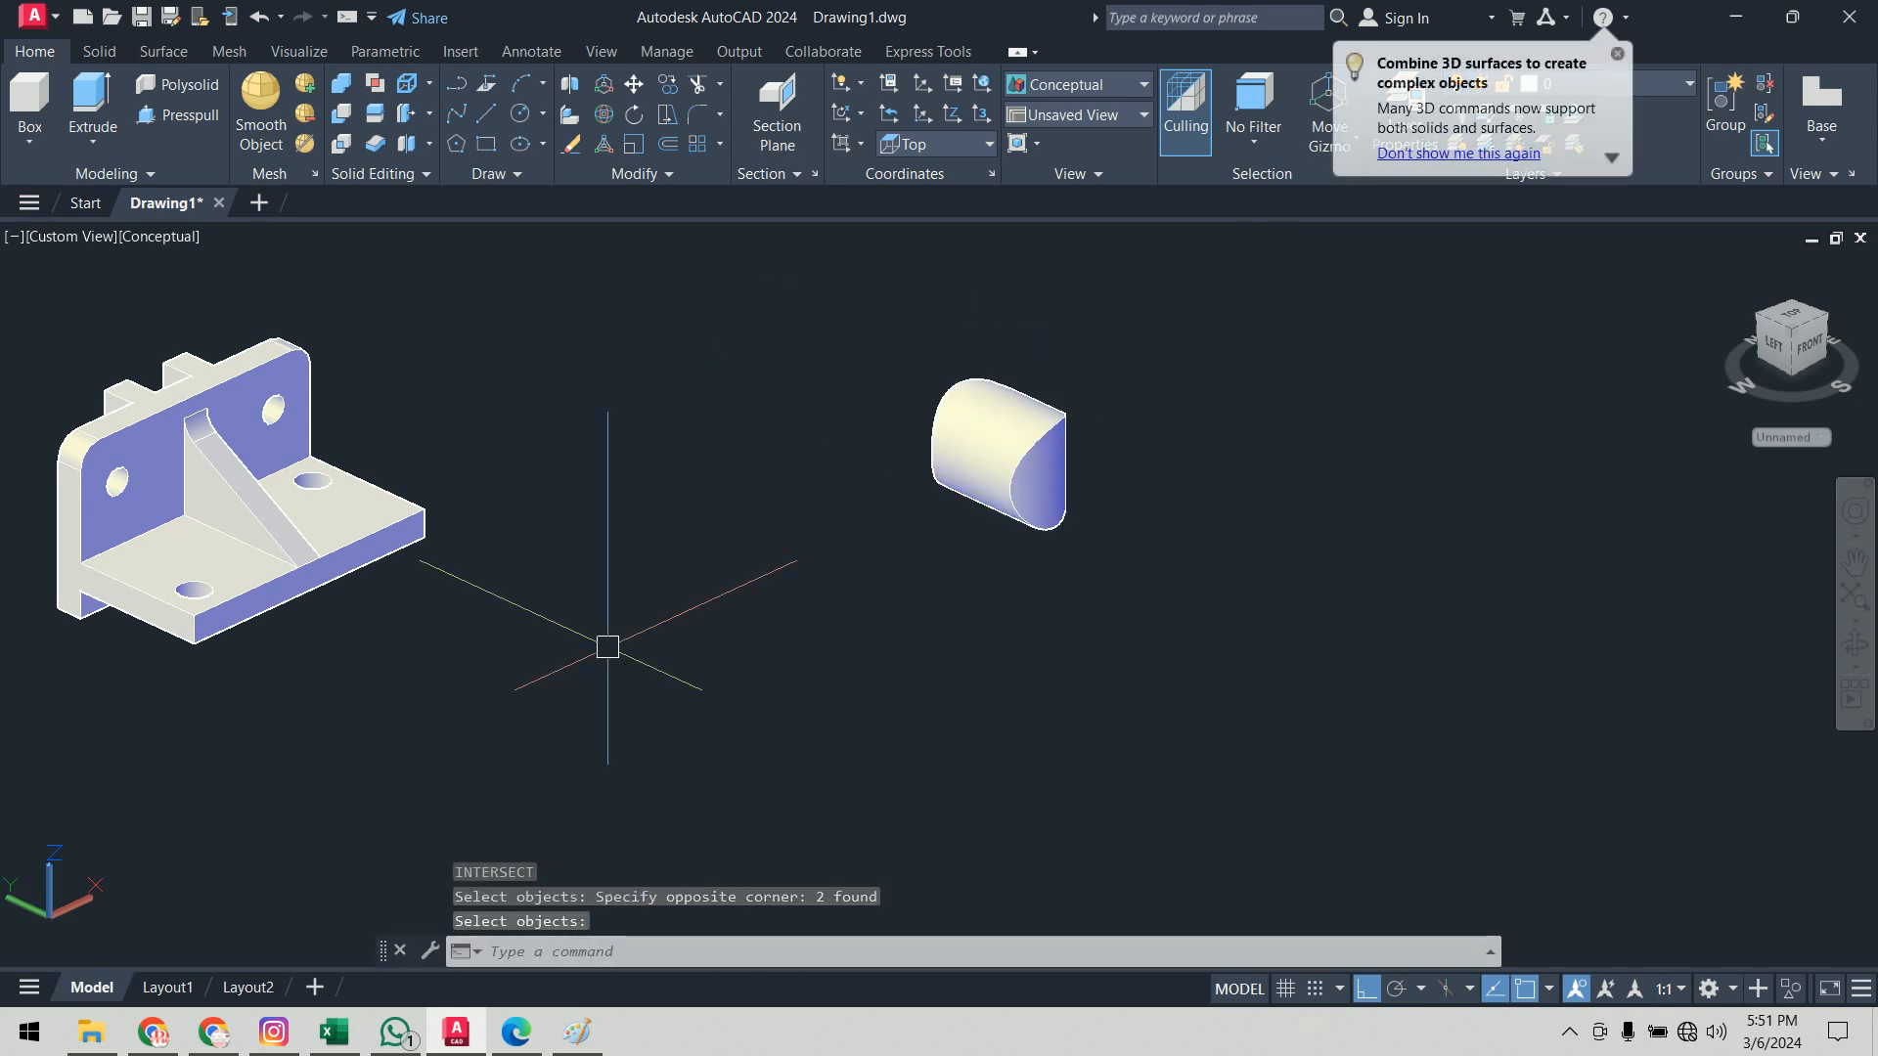
Step: Delete the intersected cylinder solid, leaving only the bracket in the drawing
middle_click_drag(1155, 558, 1233, 608, "shift")
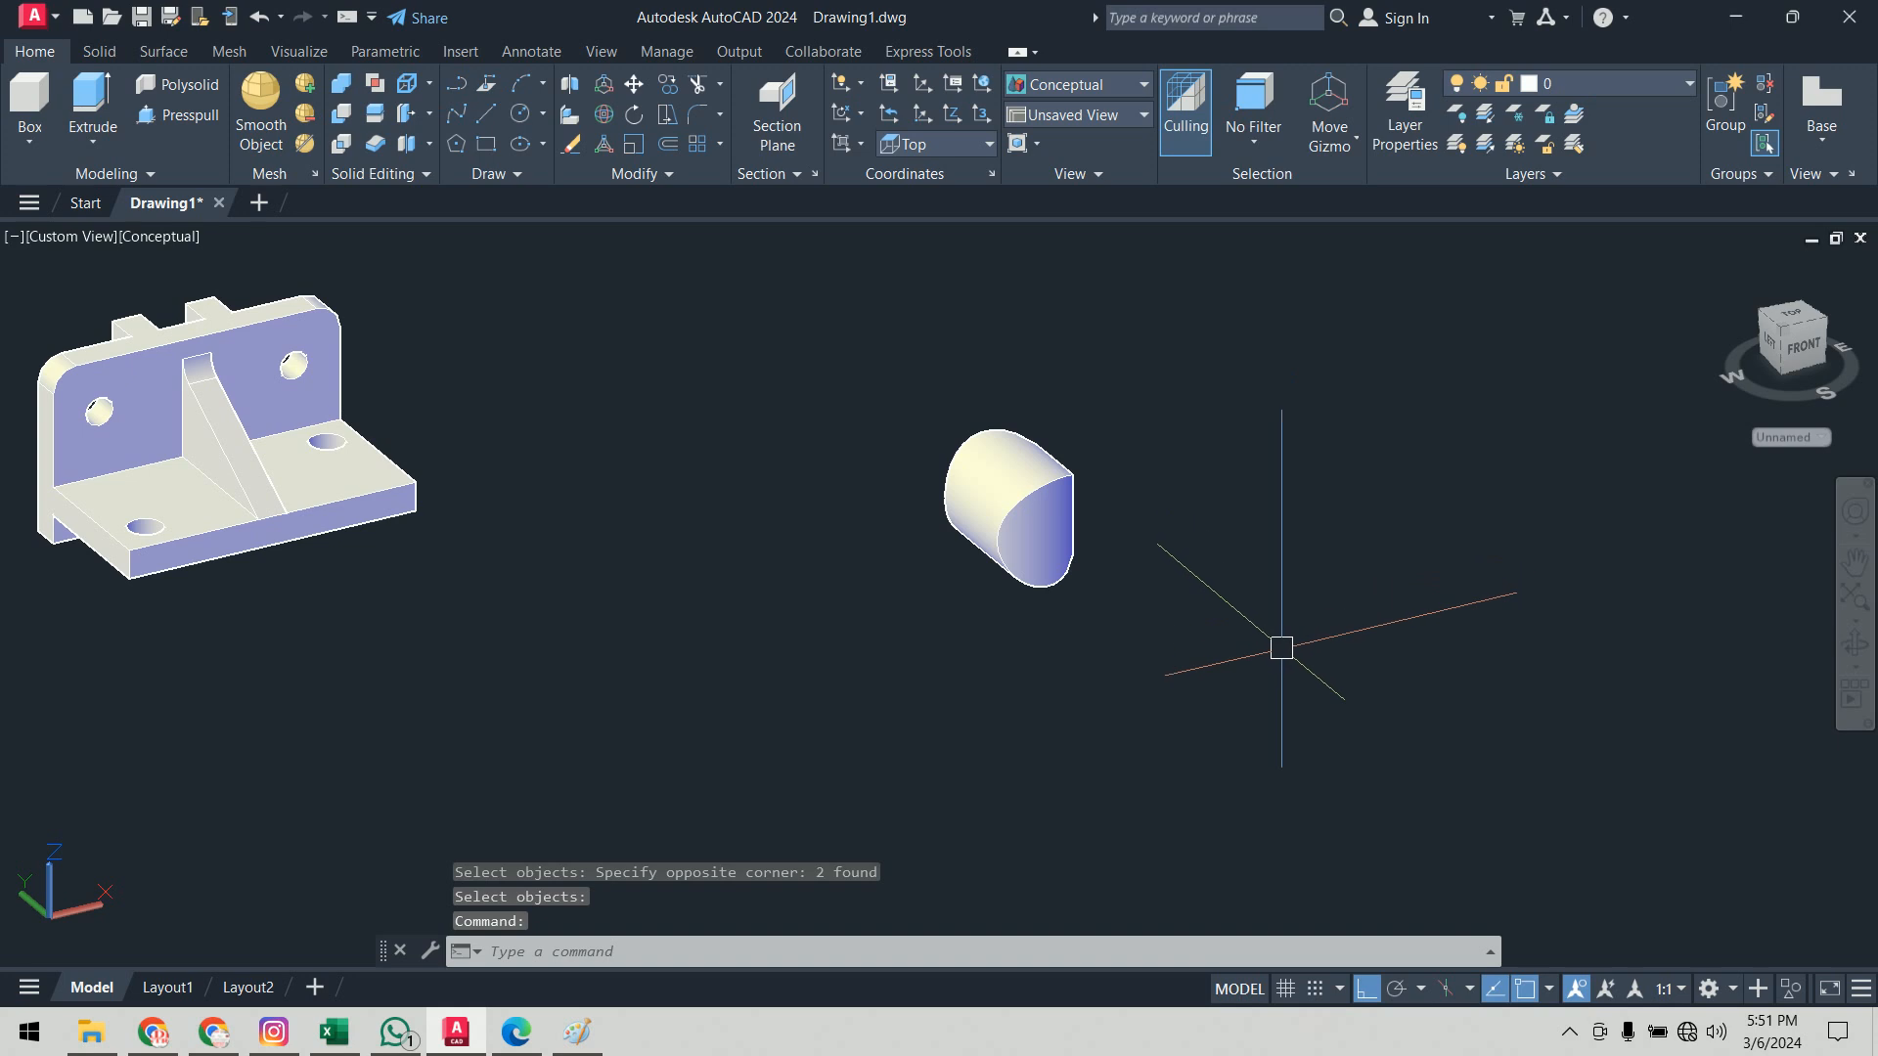
left_click(1291, 343)
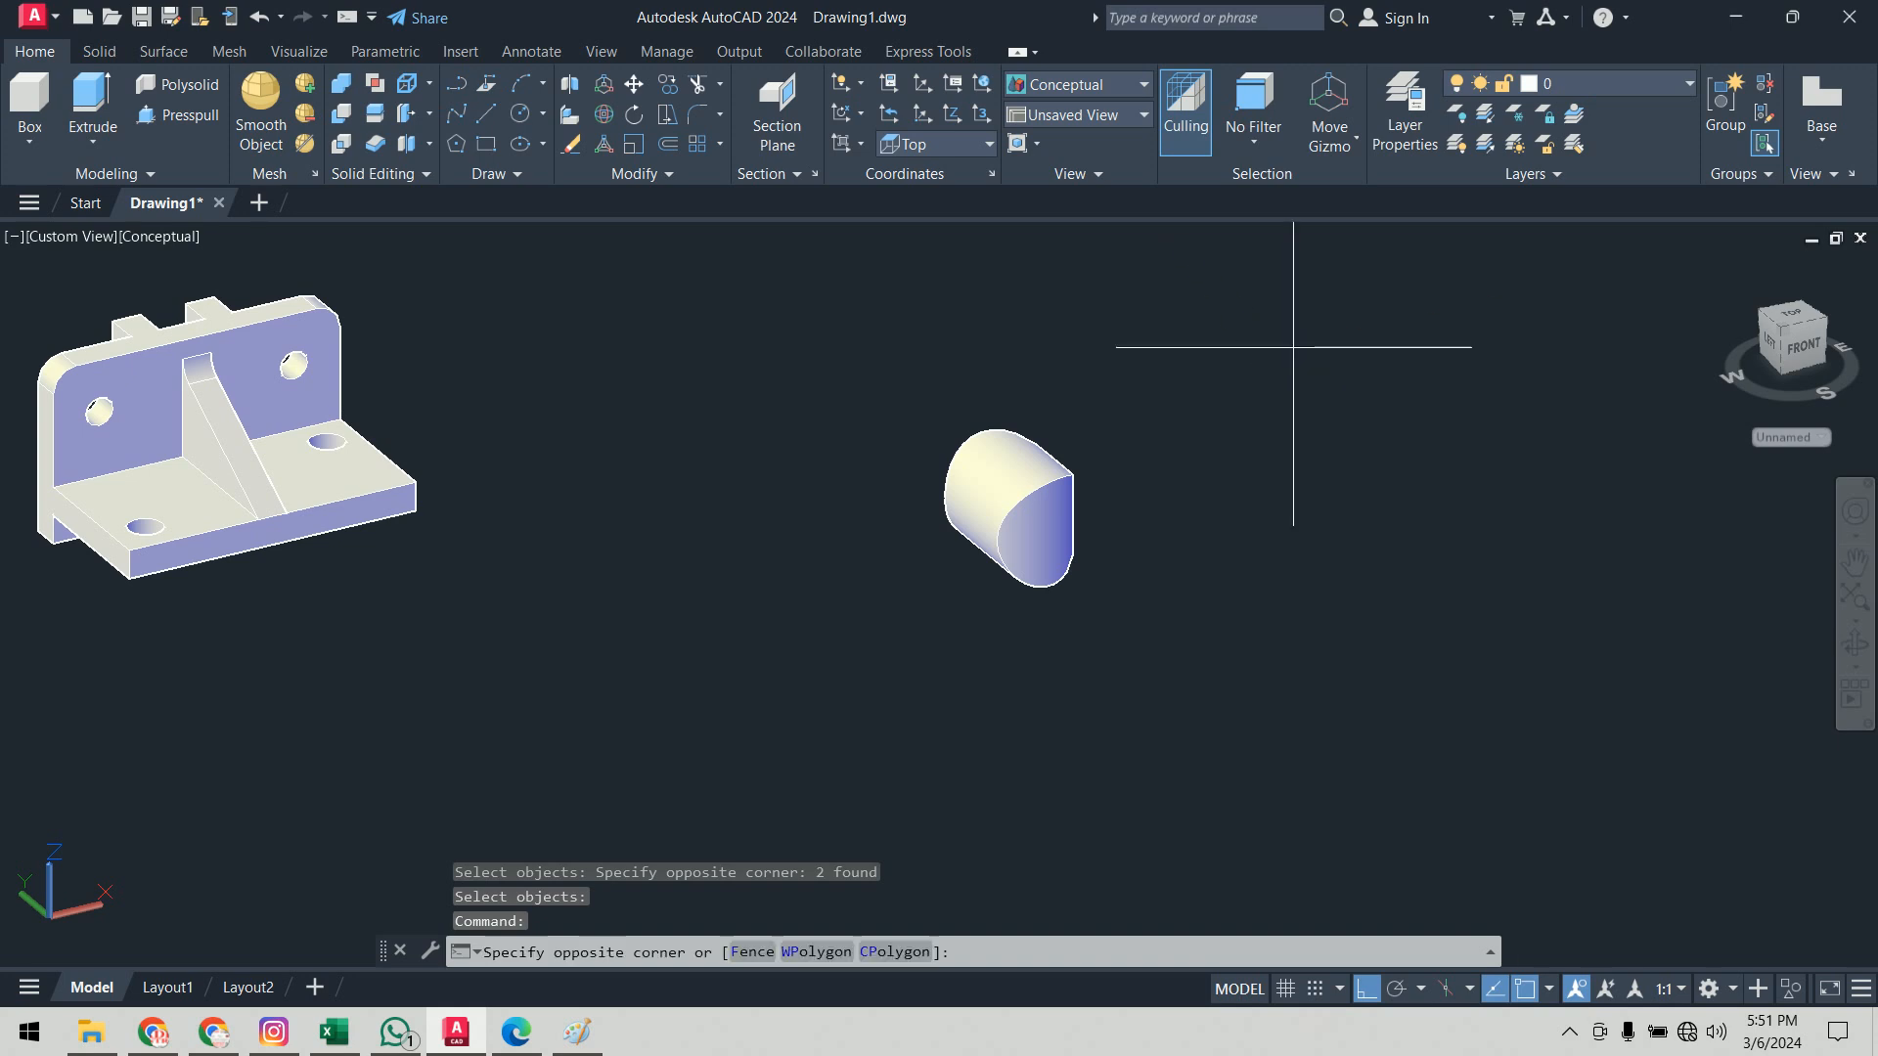
left_click(877, 652)
key("Delete")
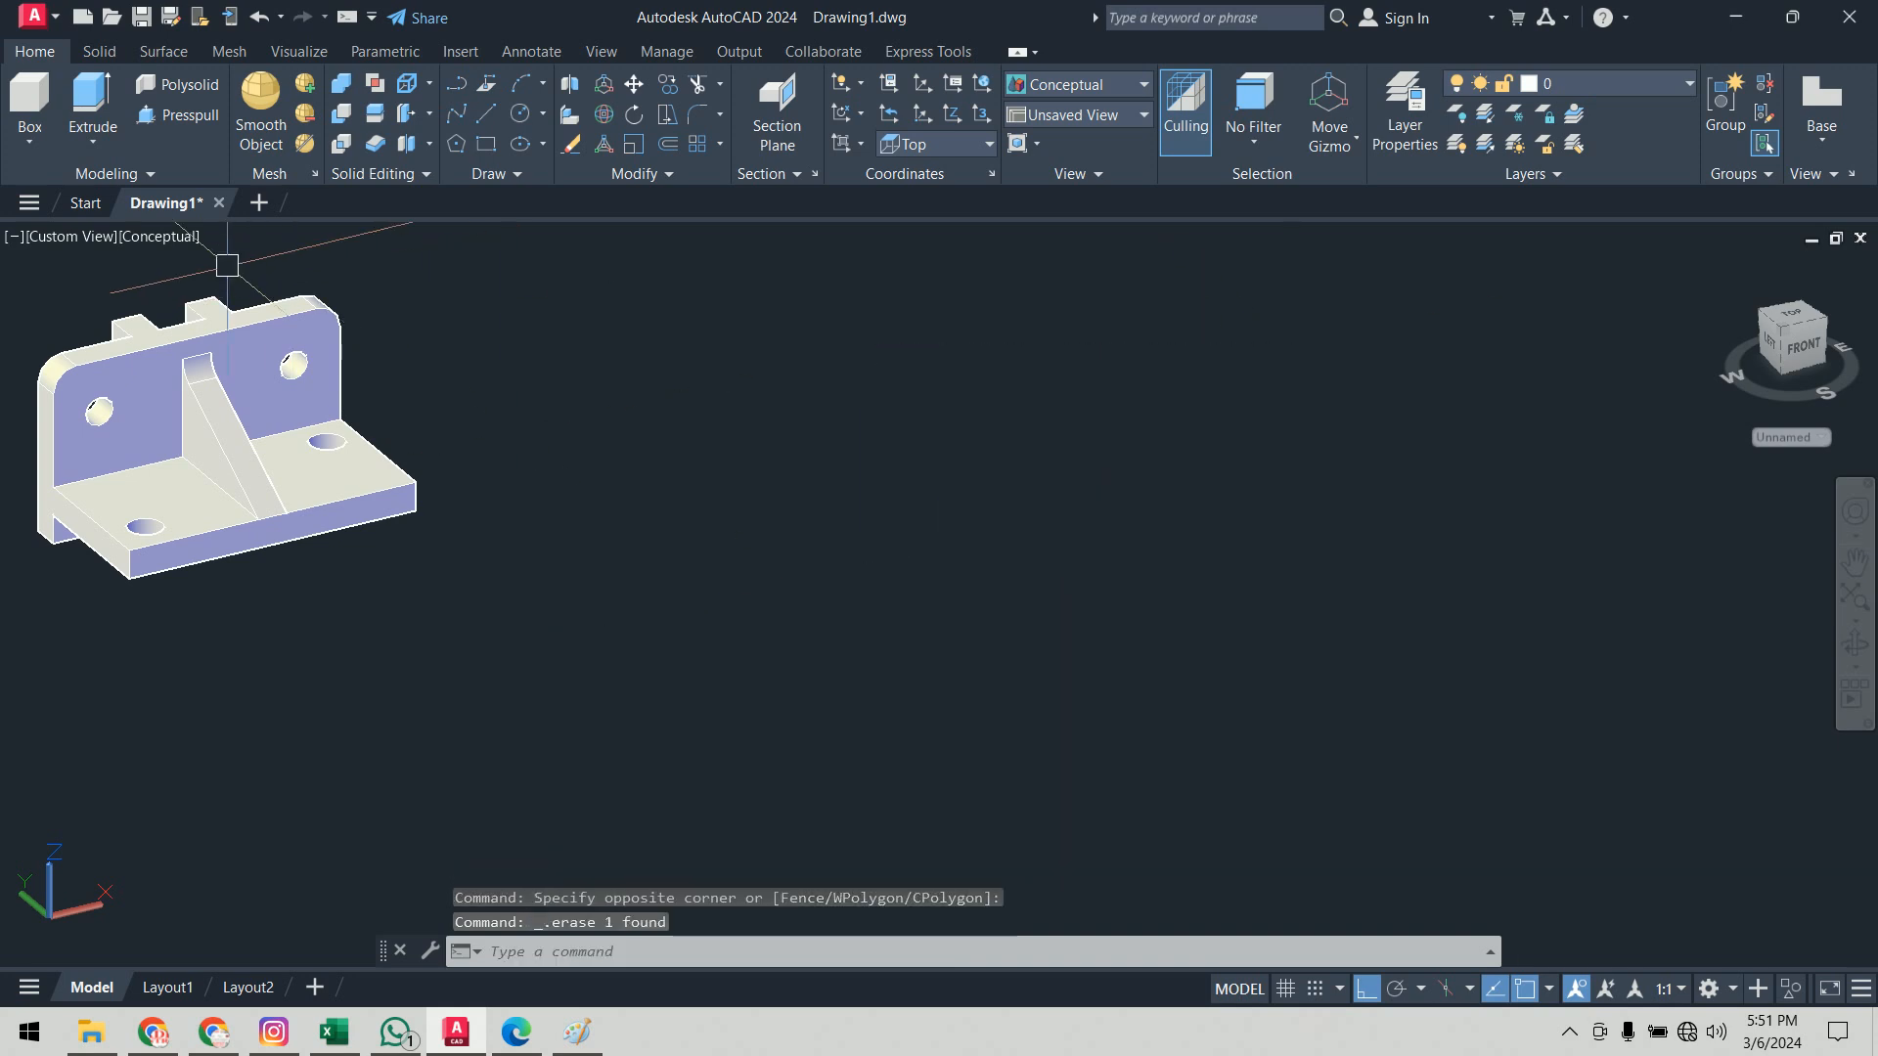
Step: In the Top view, draw an open polyline beside the bracket: a wide flange on top with two equal vertical sides running down
left_click(83, 237)
left_click(125, 284)
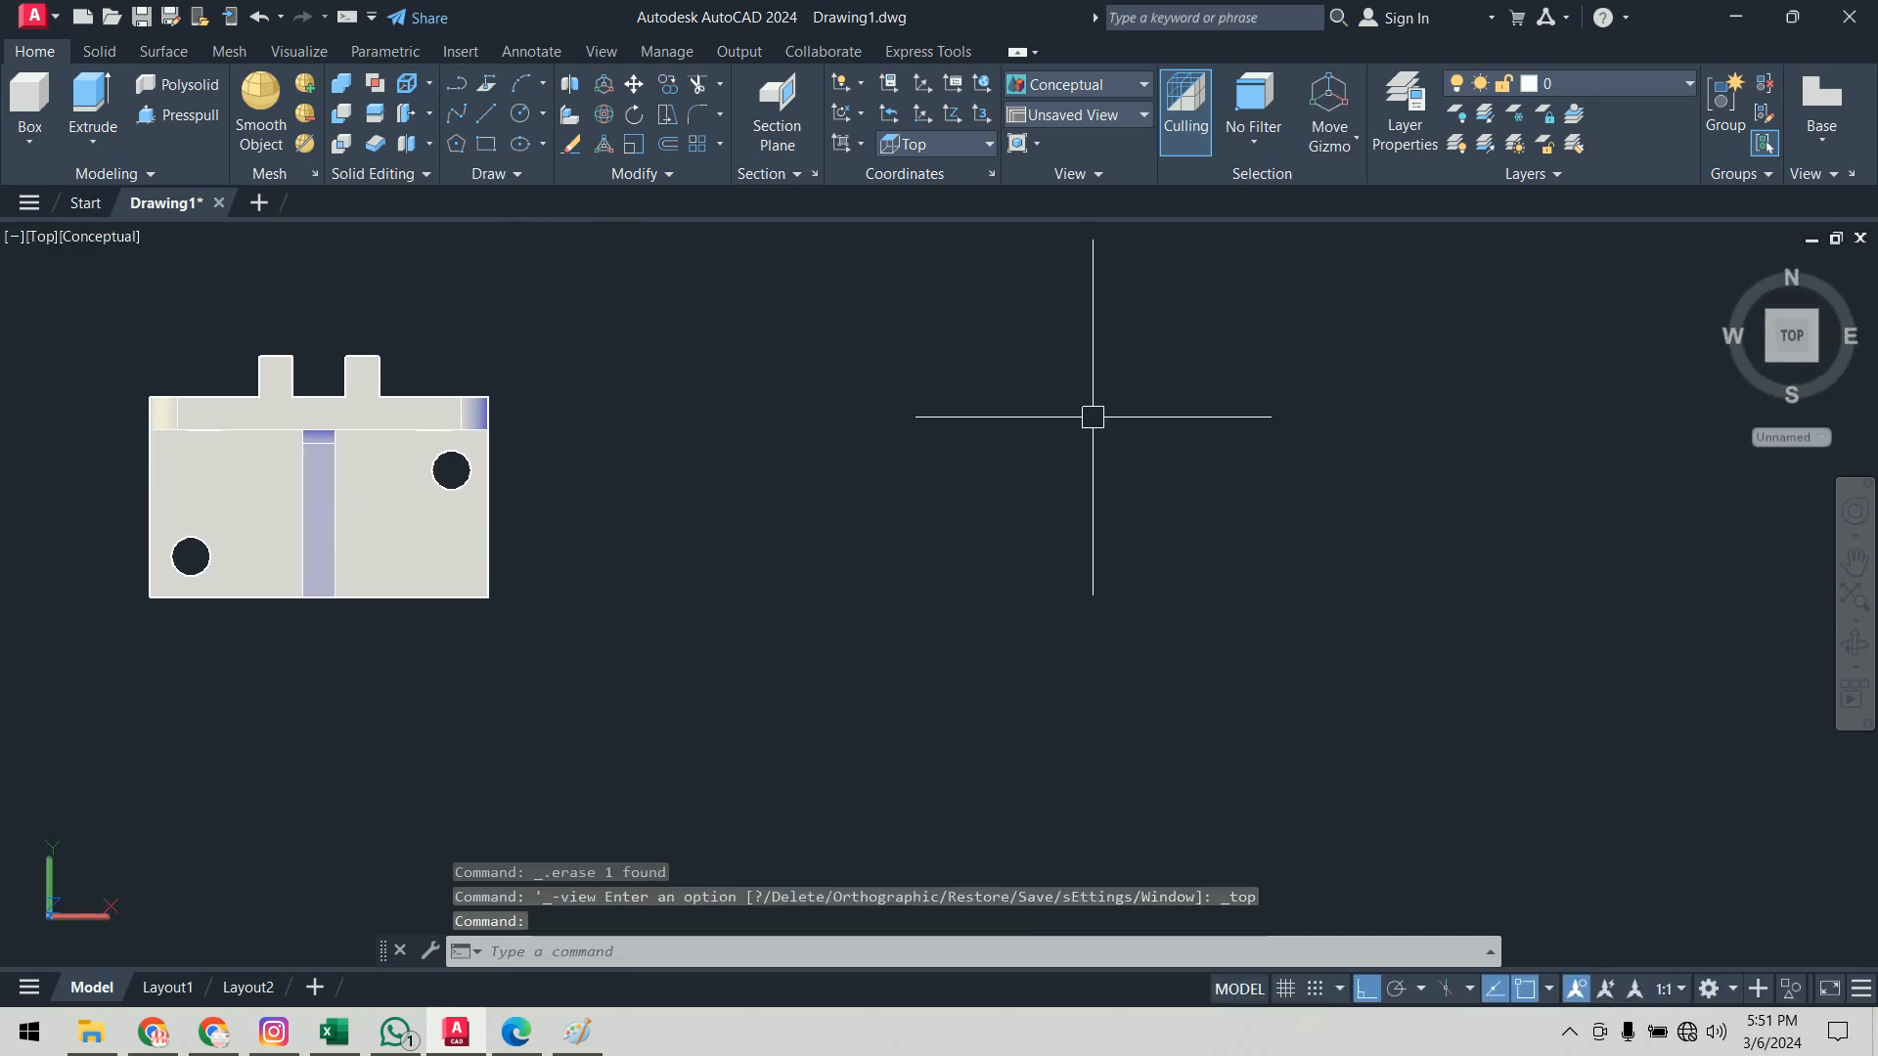
key("Return")
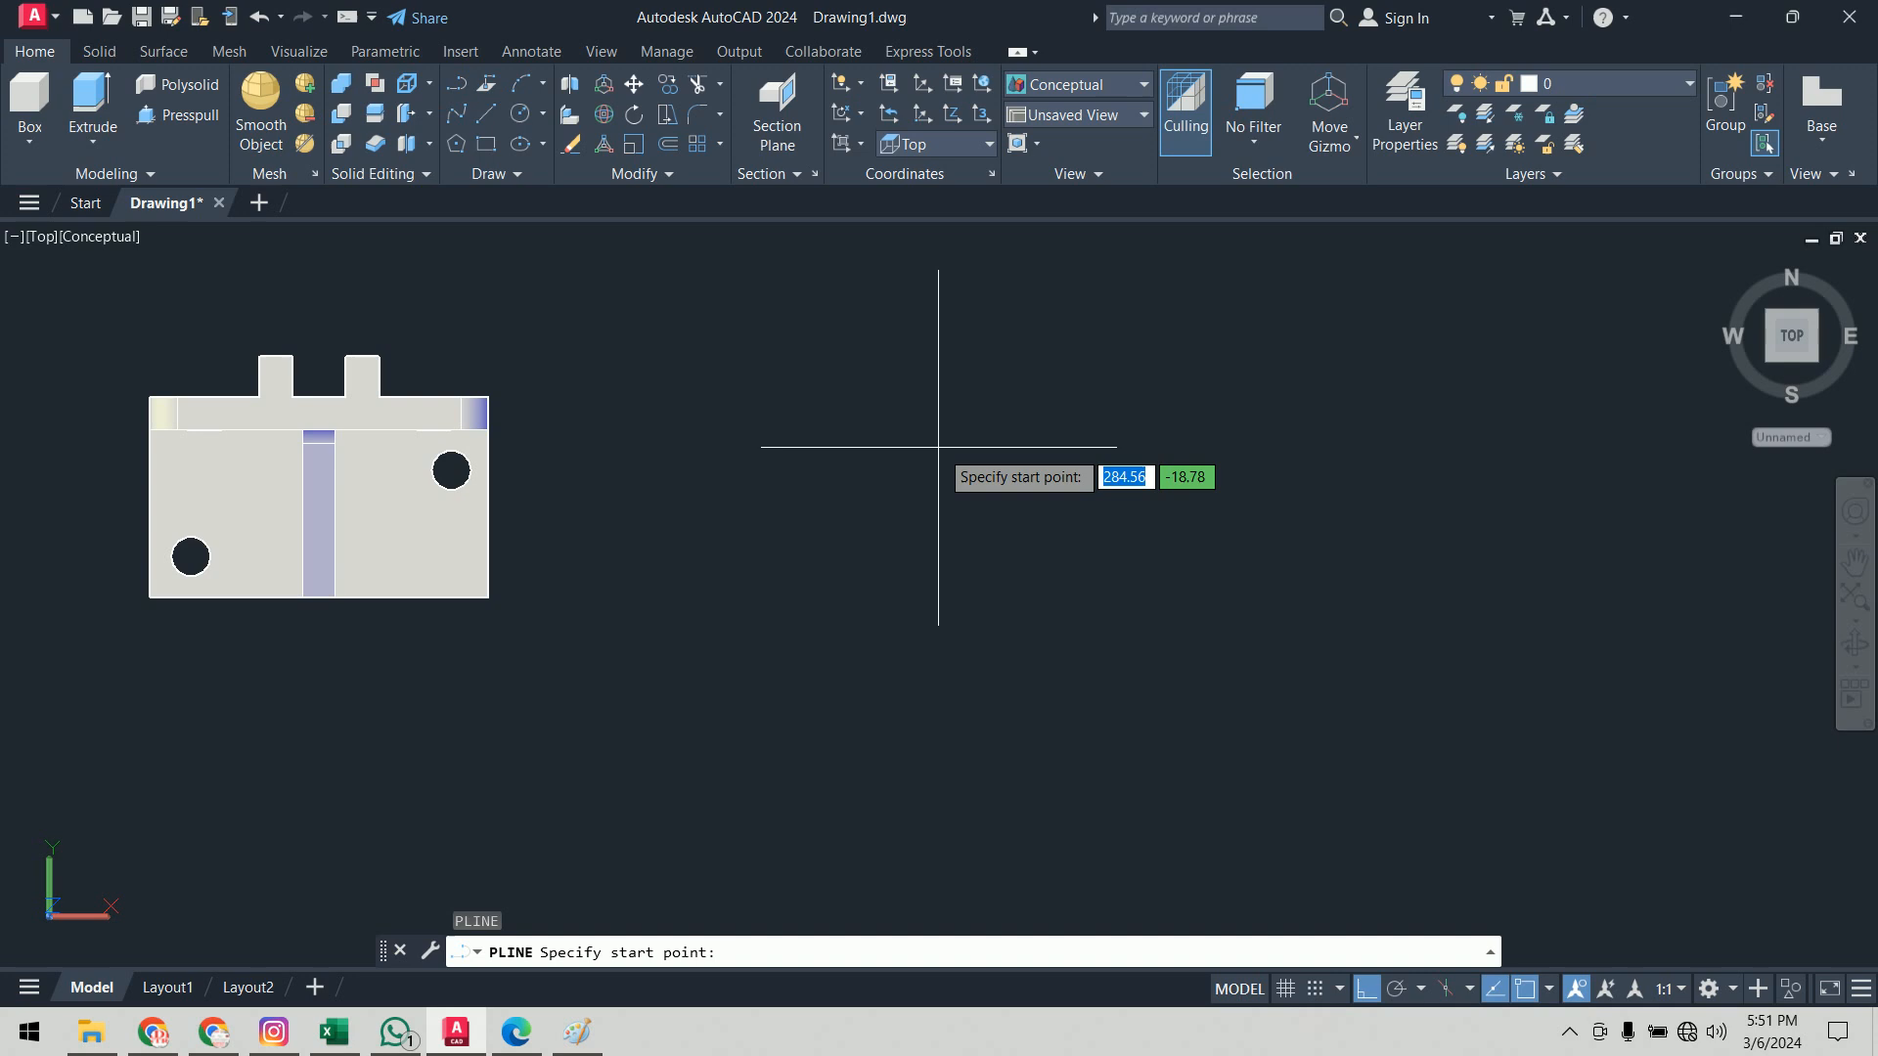
left_click(869, 651)
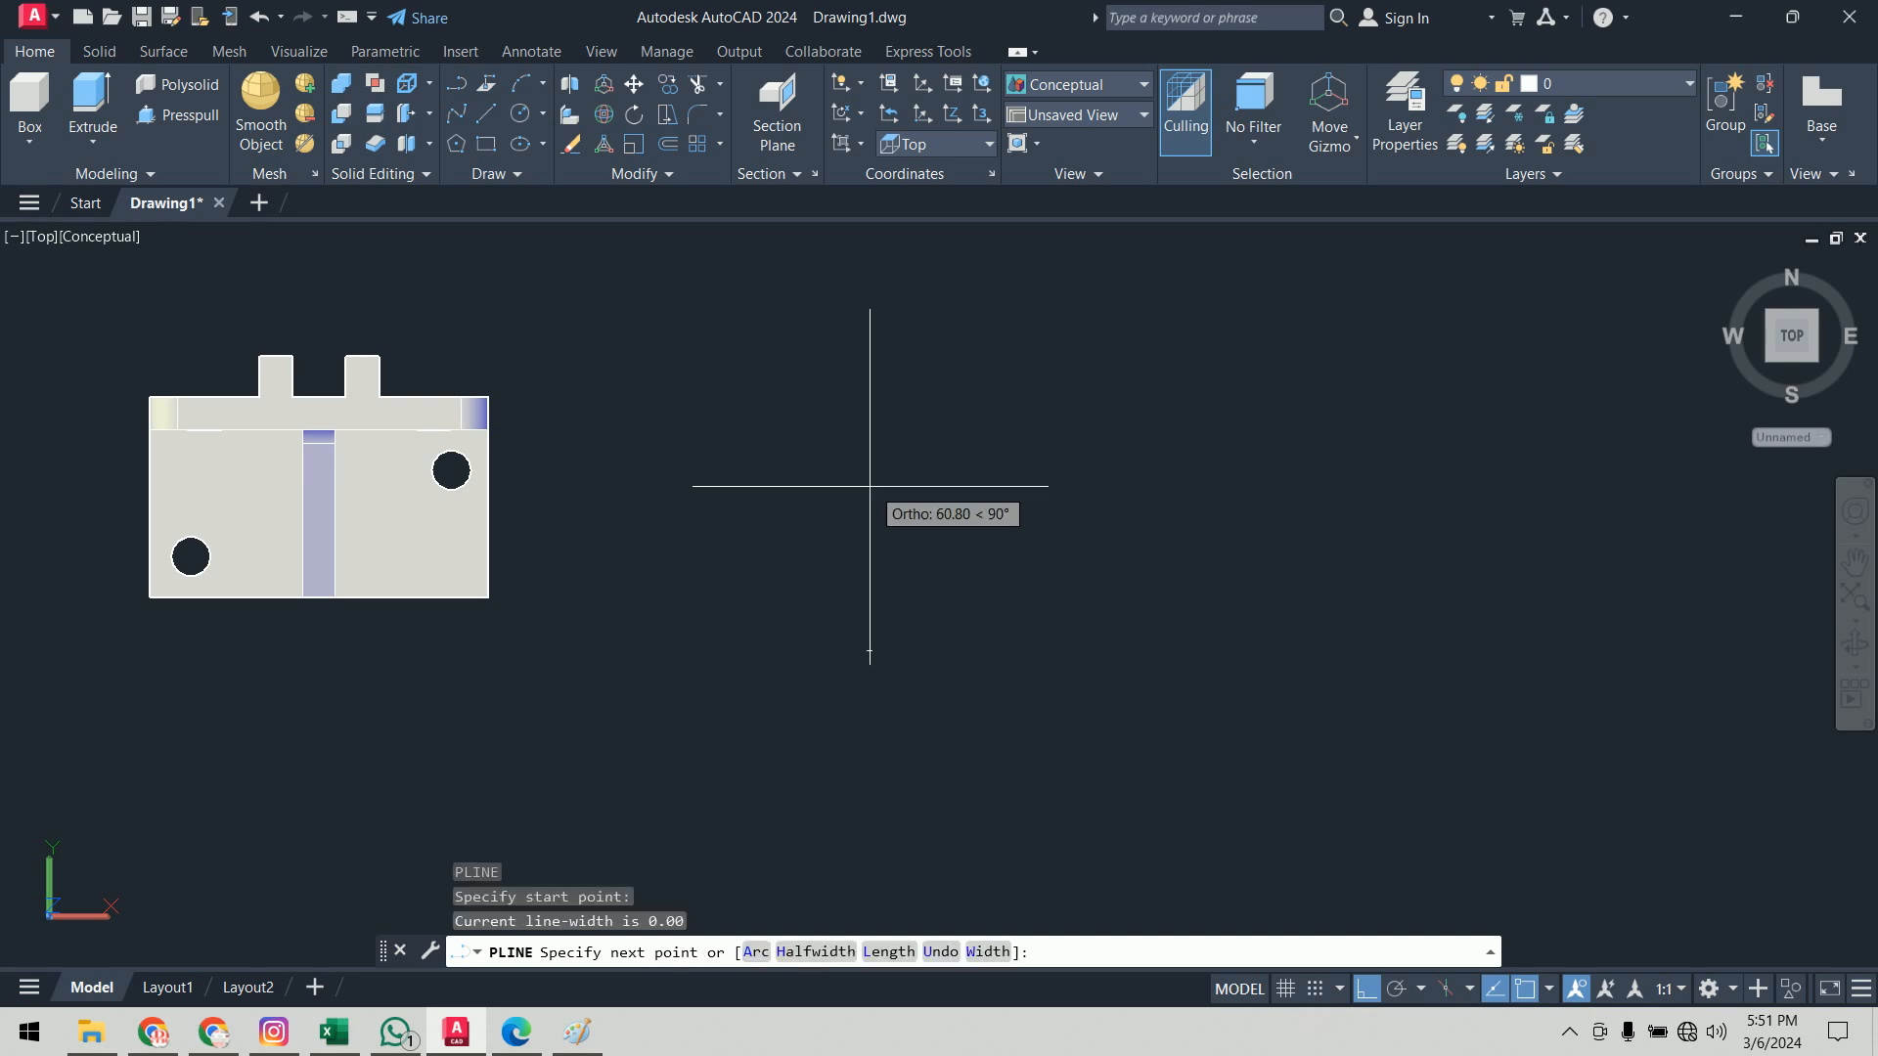
left_click(869, 398)
left_click(820, 399)
left_click(822, 341)
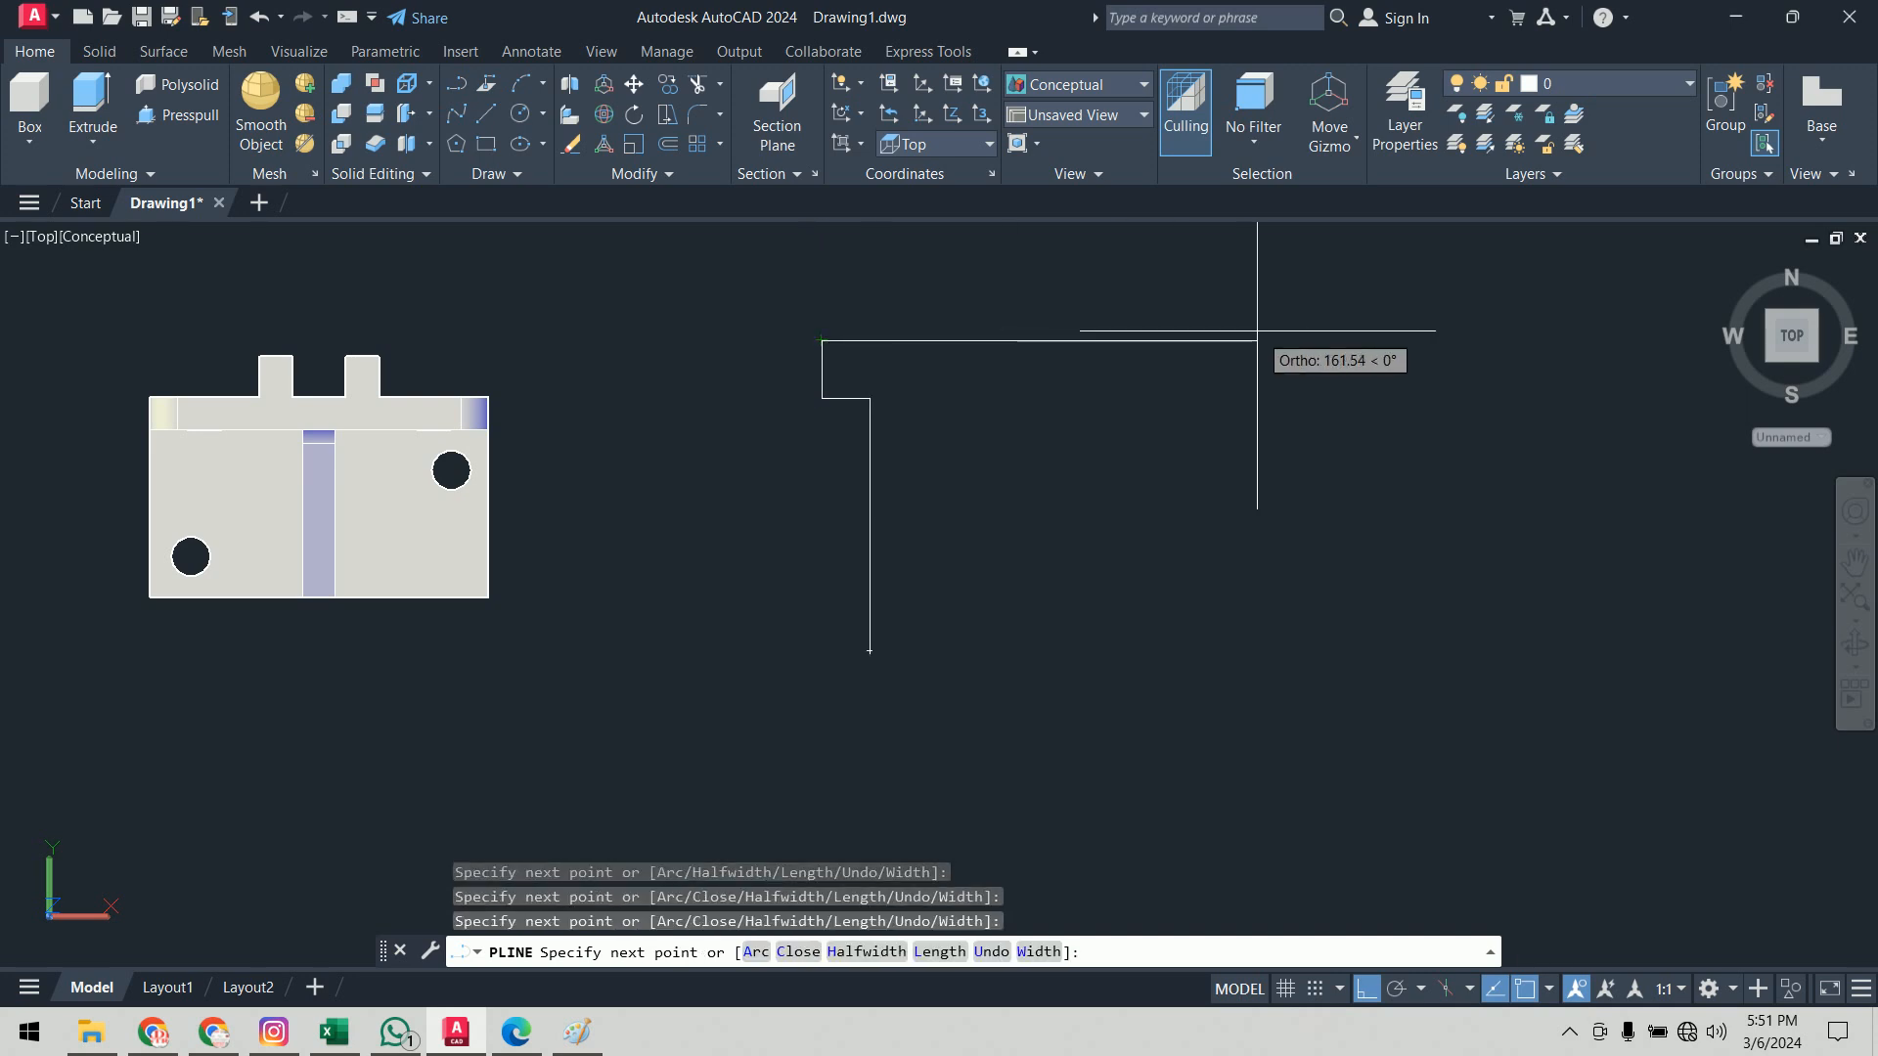
left_click(1312, 341)
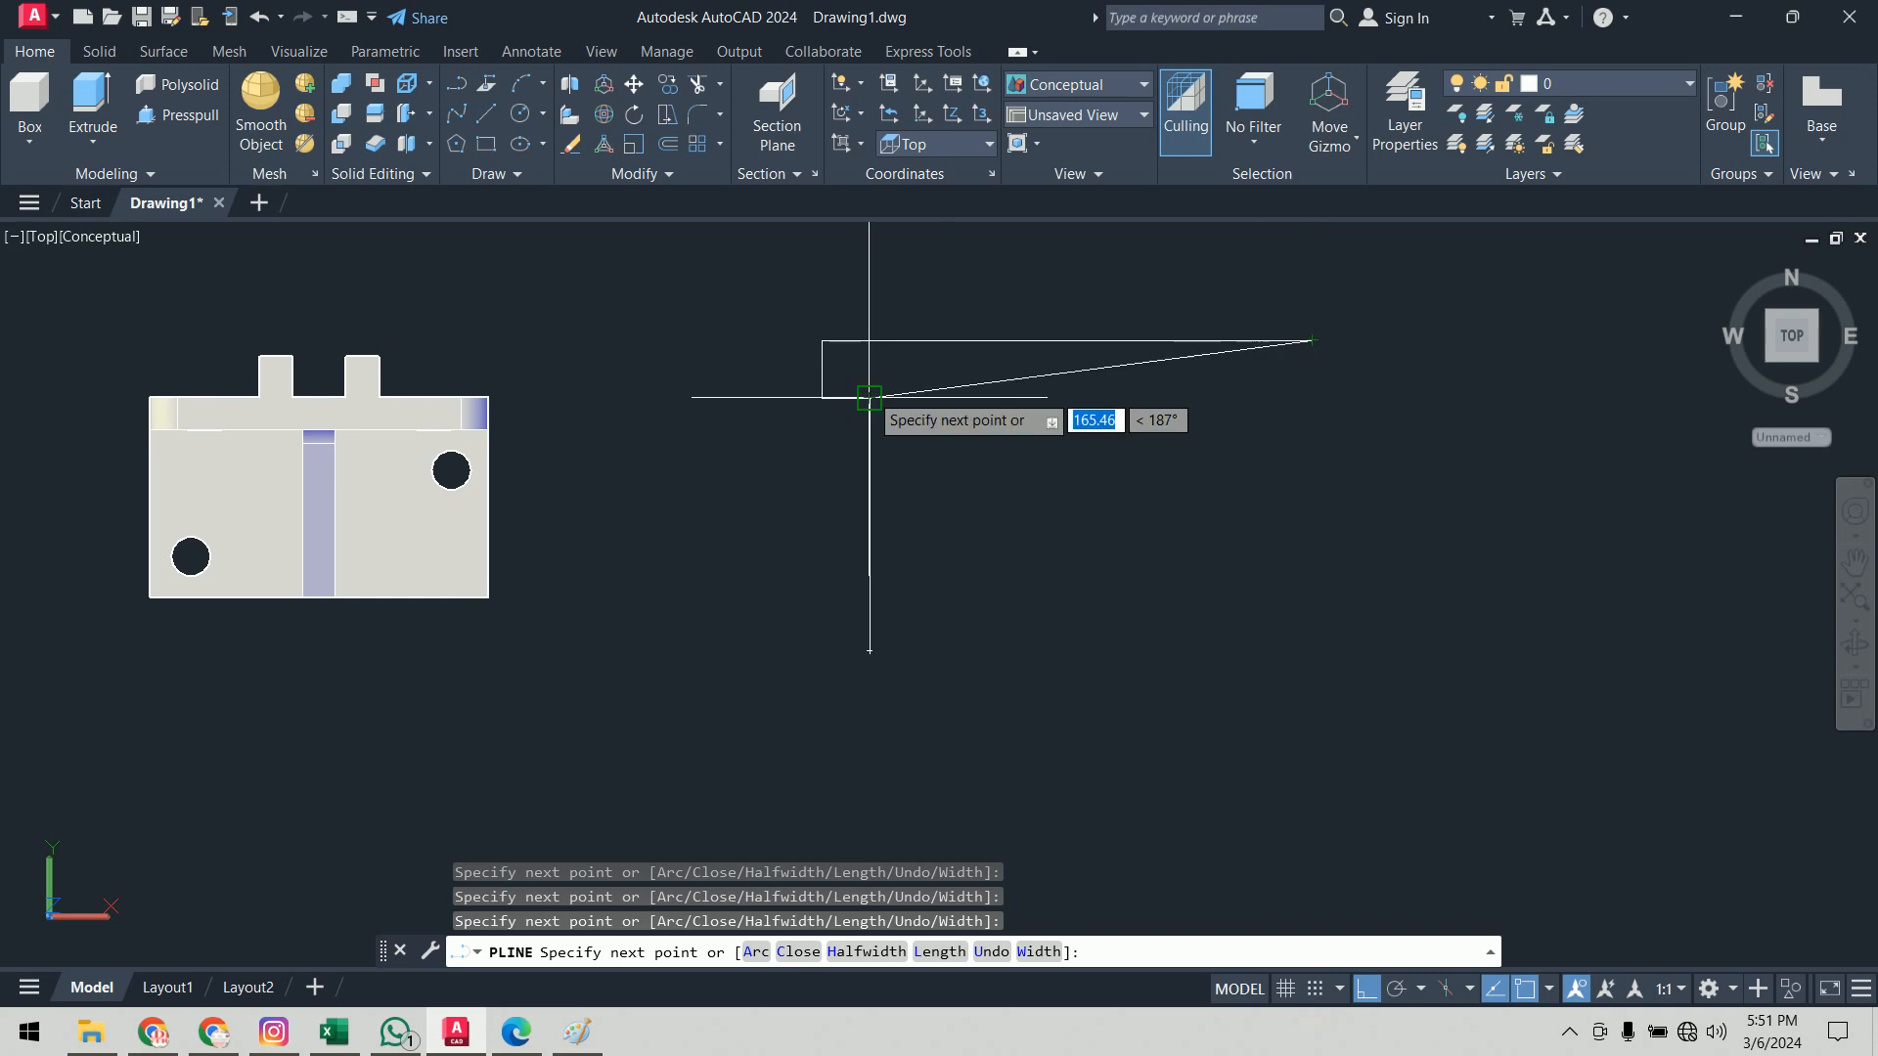
left_click(1316, 399)
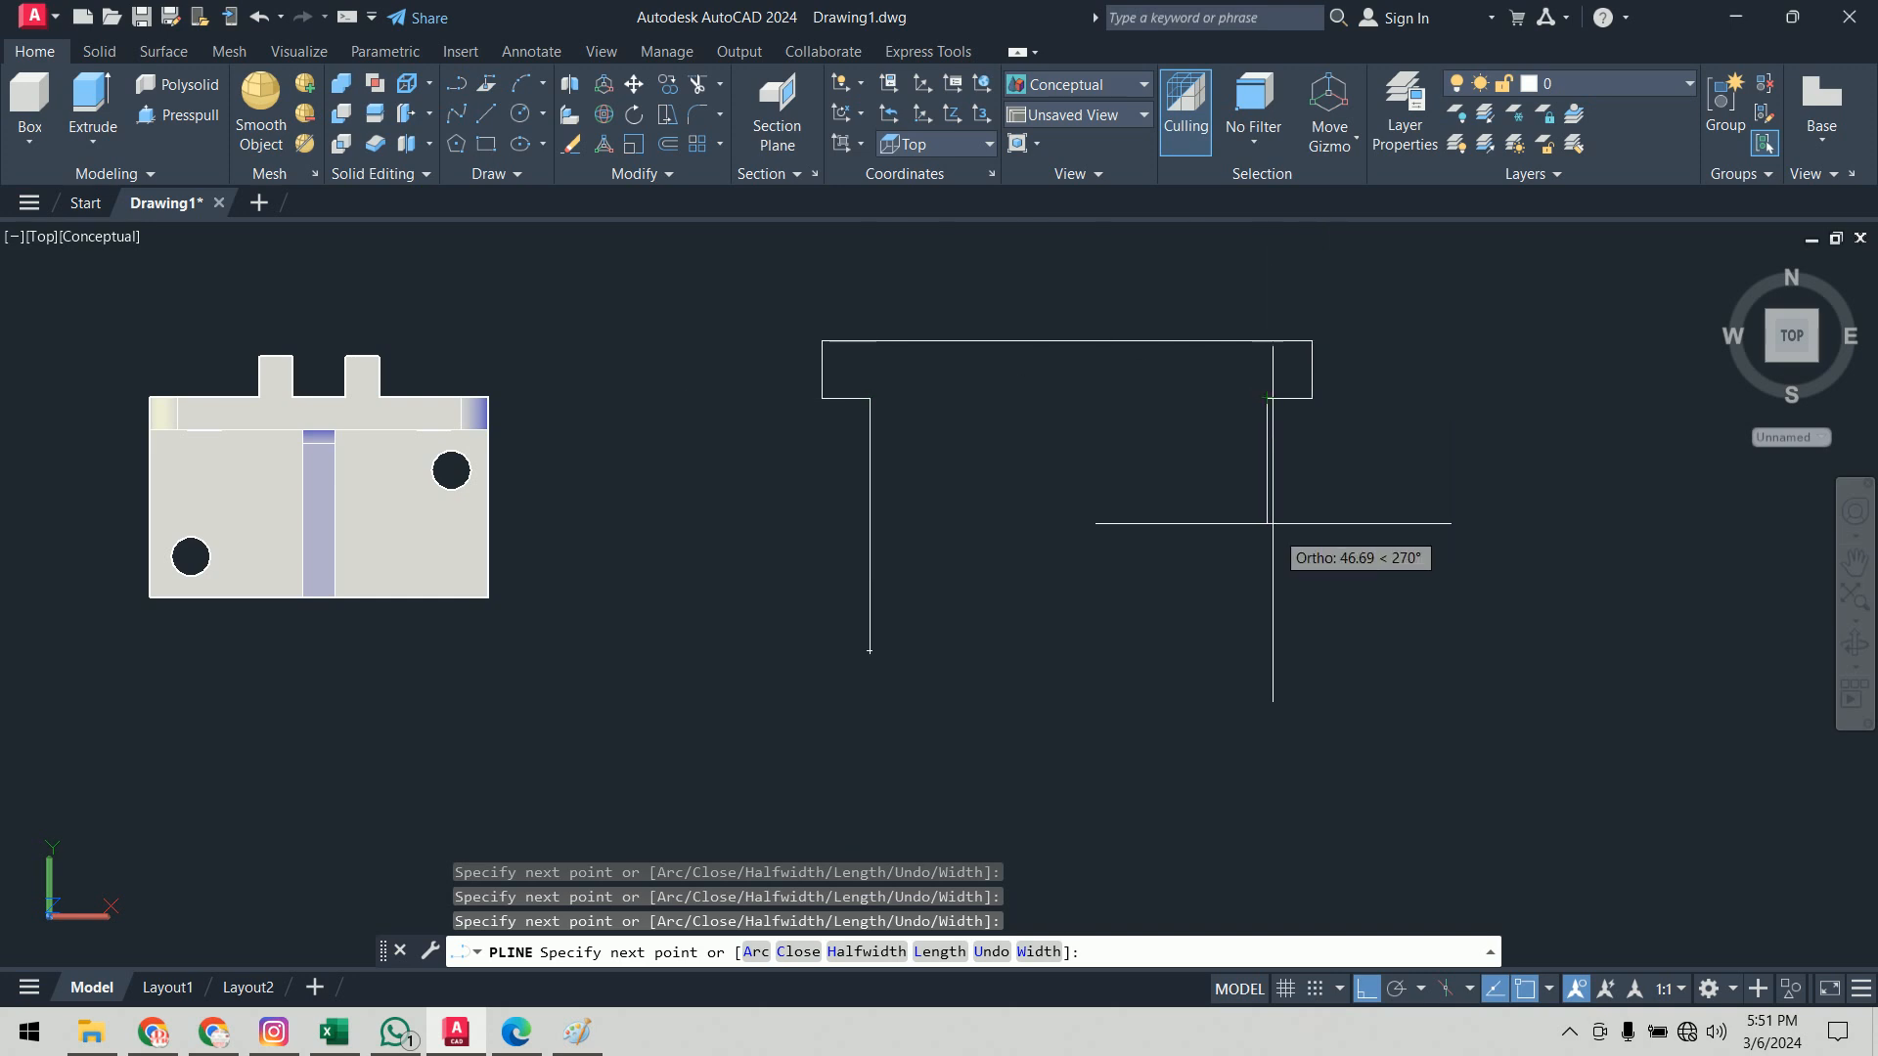
left_click(1266, 398)
left_click(1267, 649)
key("Return")
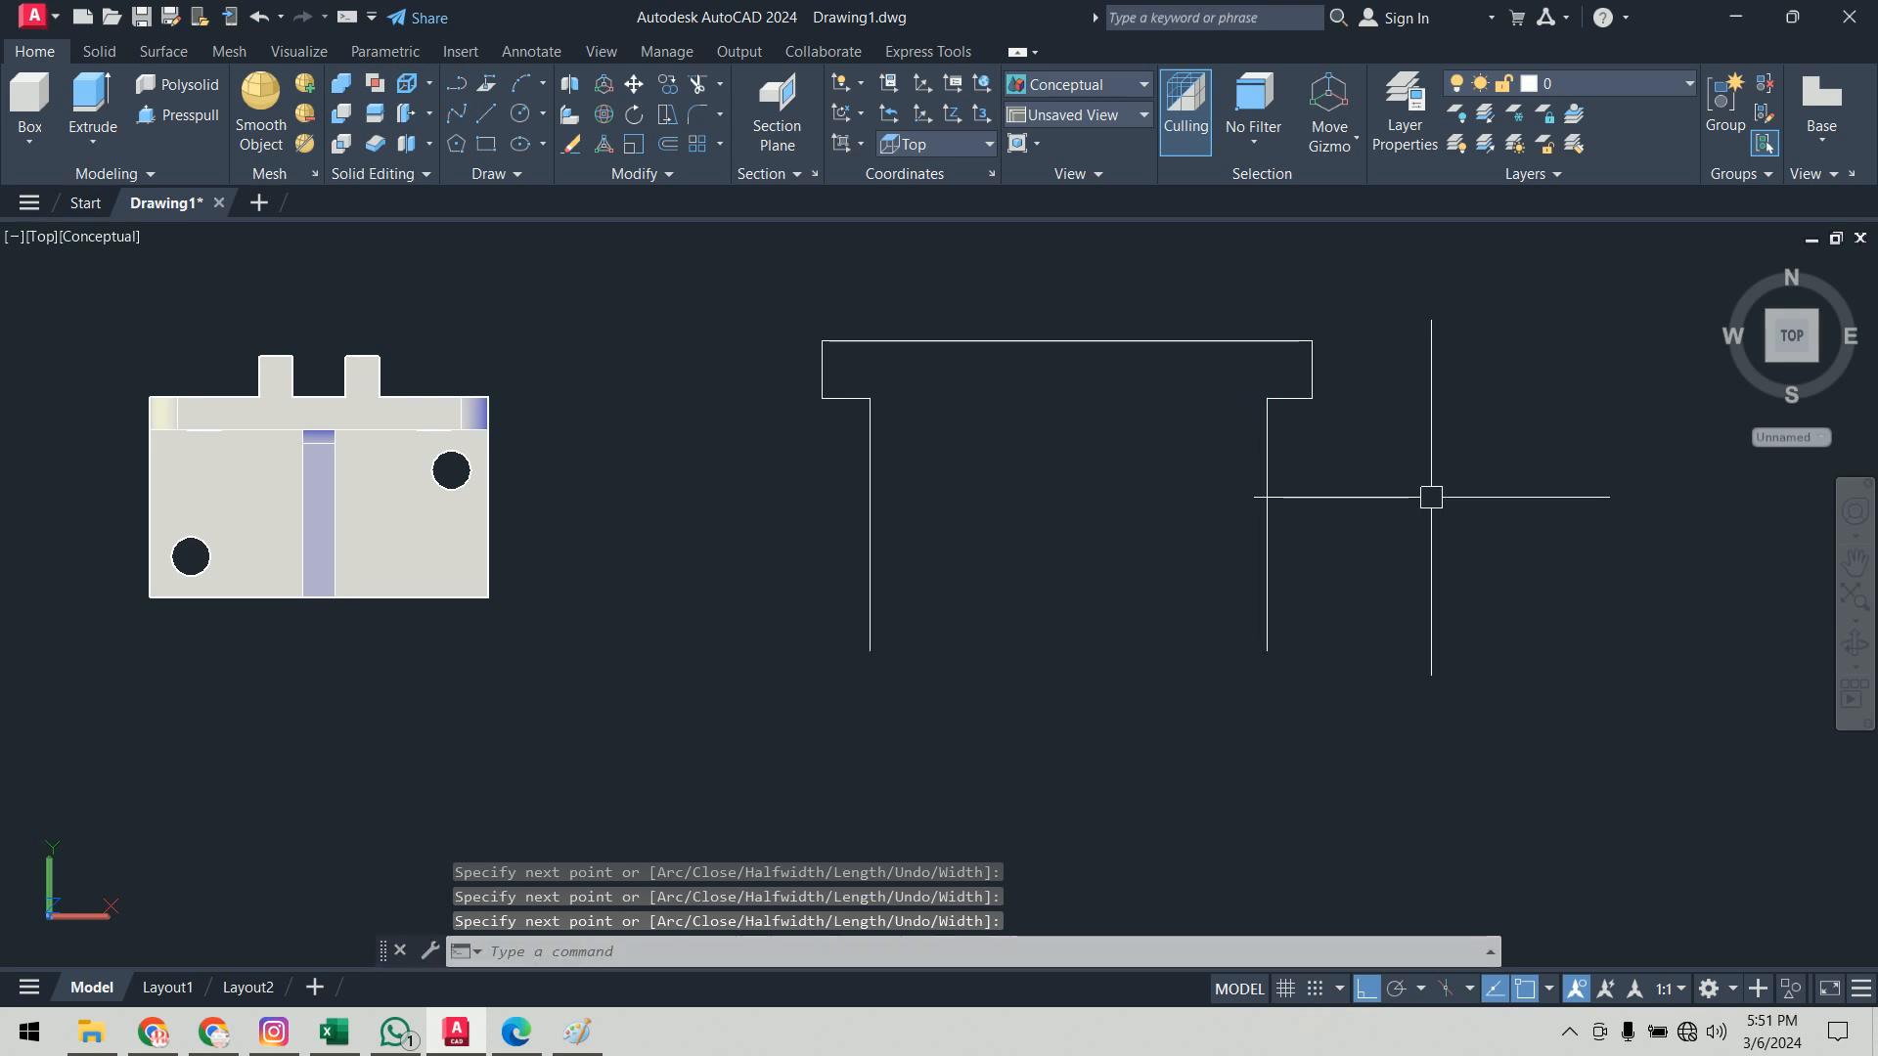
Step: Explode the open flanged polyline into separate lines
type("x")
key("Return")
left_click(1412, 348)
left_click(695, 637)
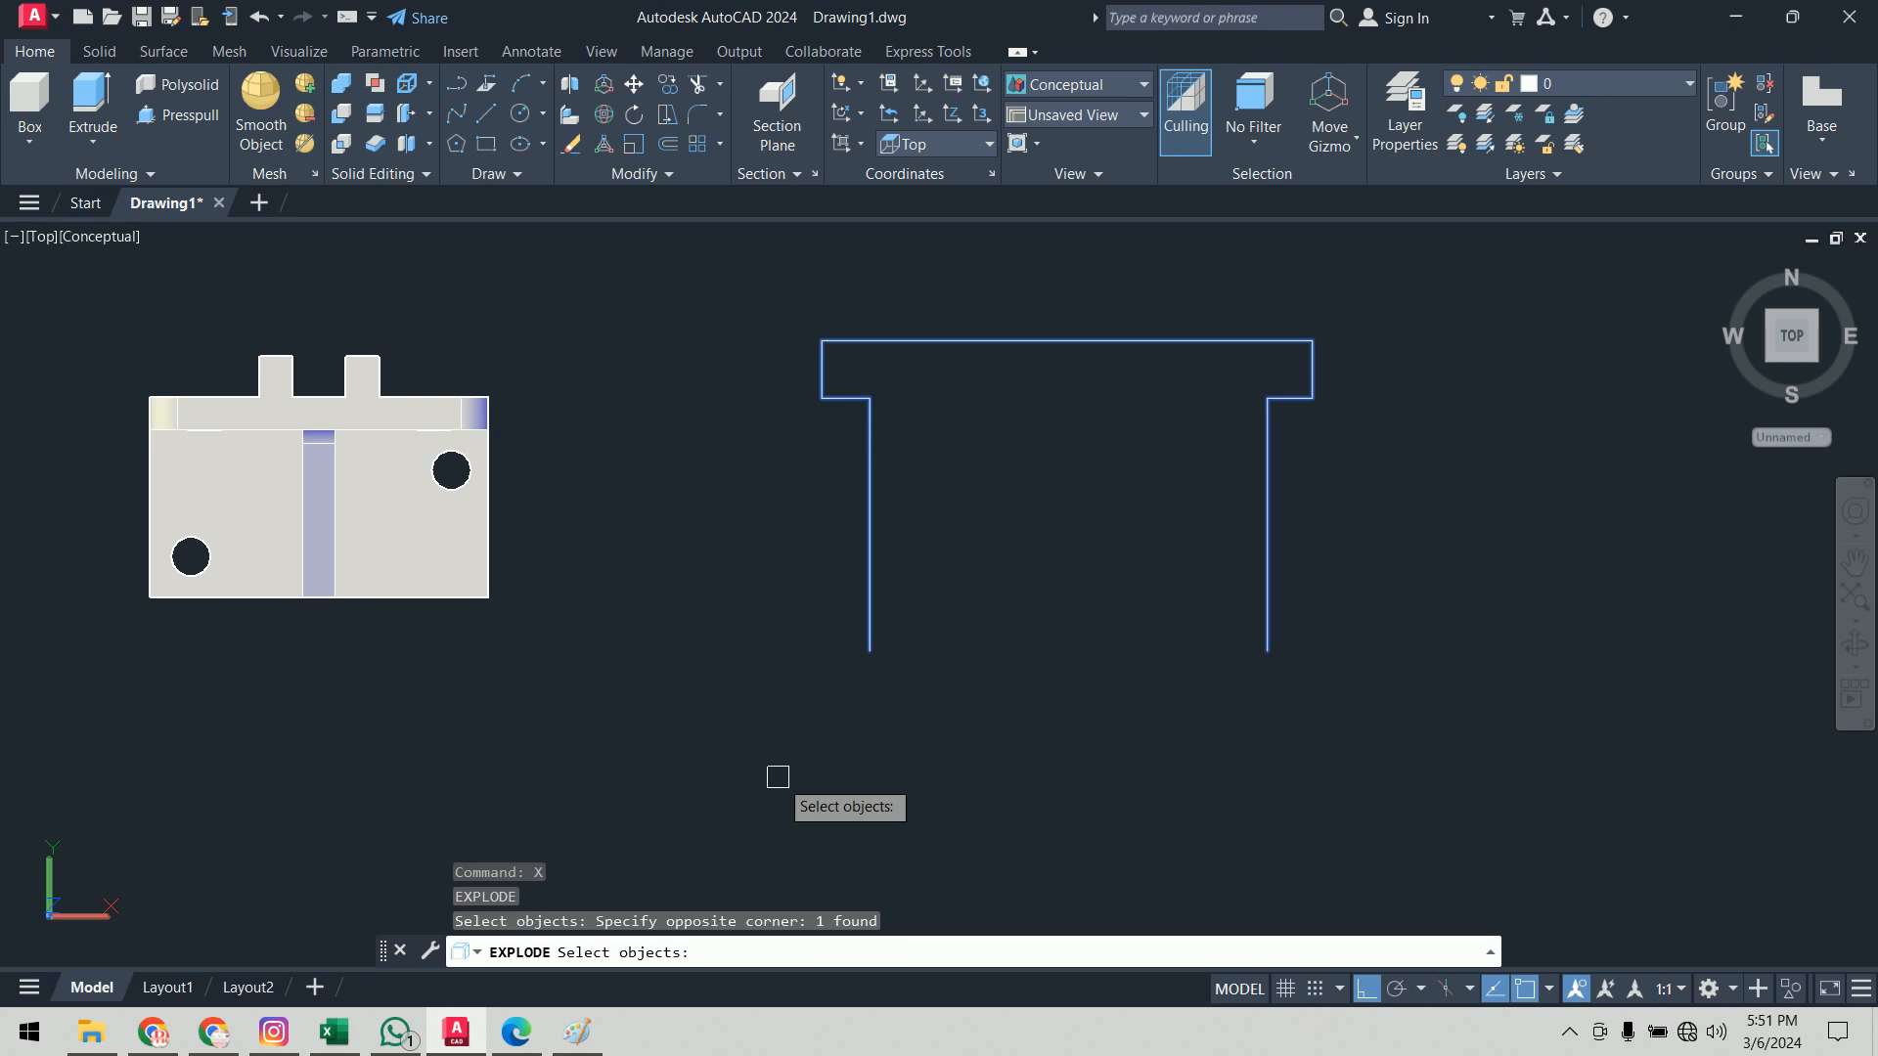
key("Return")
Step: Mirror the five flange lines about a horizontal line through the midpoints of the vertical sides, keeping the originals
type("mi")
key("Return")
left_click(1383, 281)
left_click(769, 370)
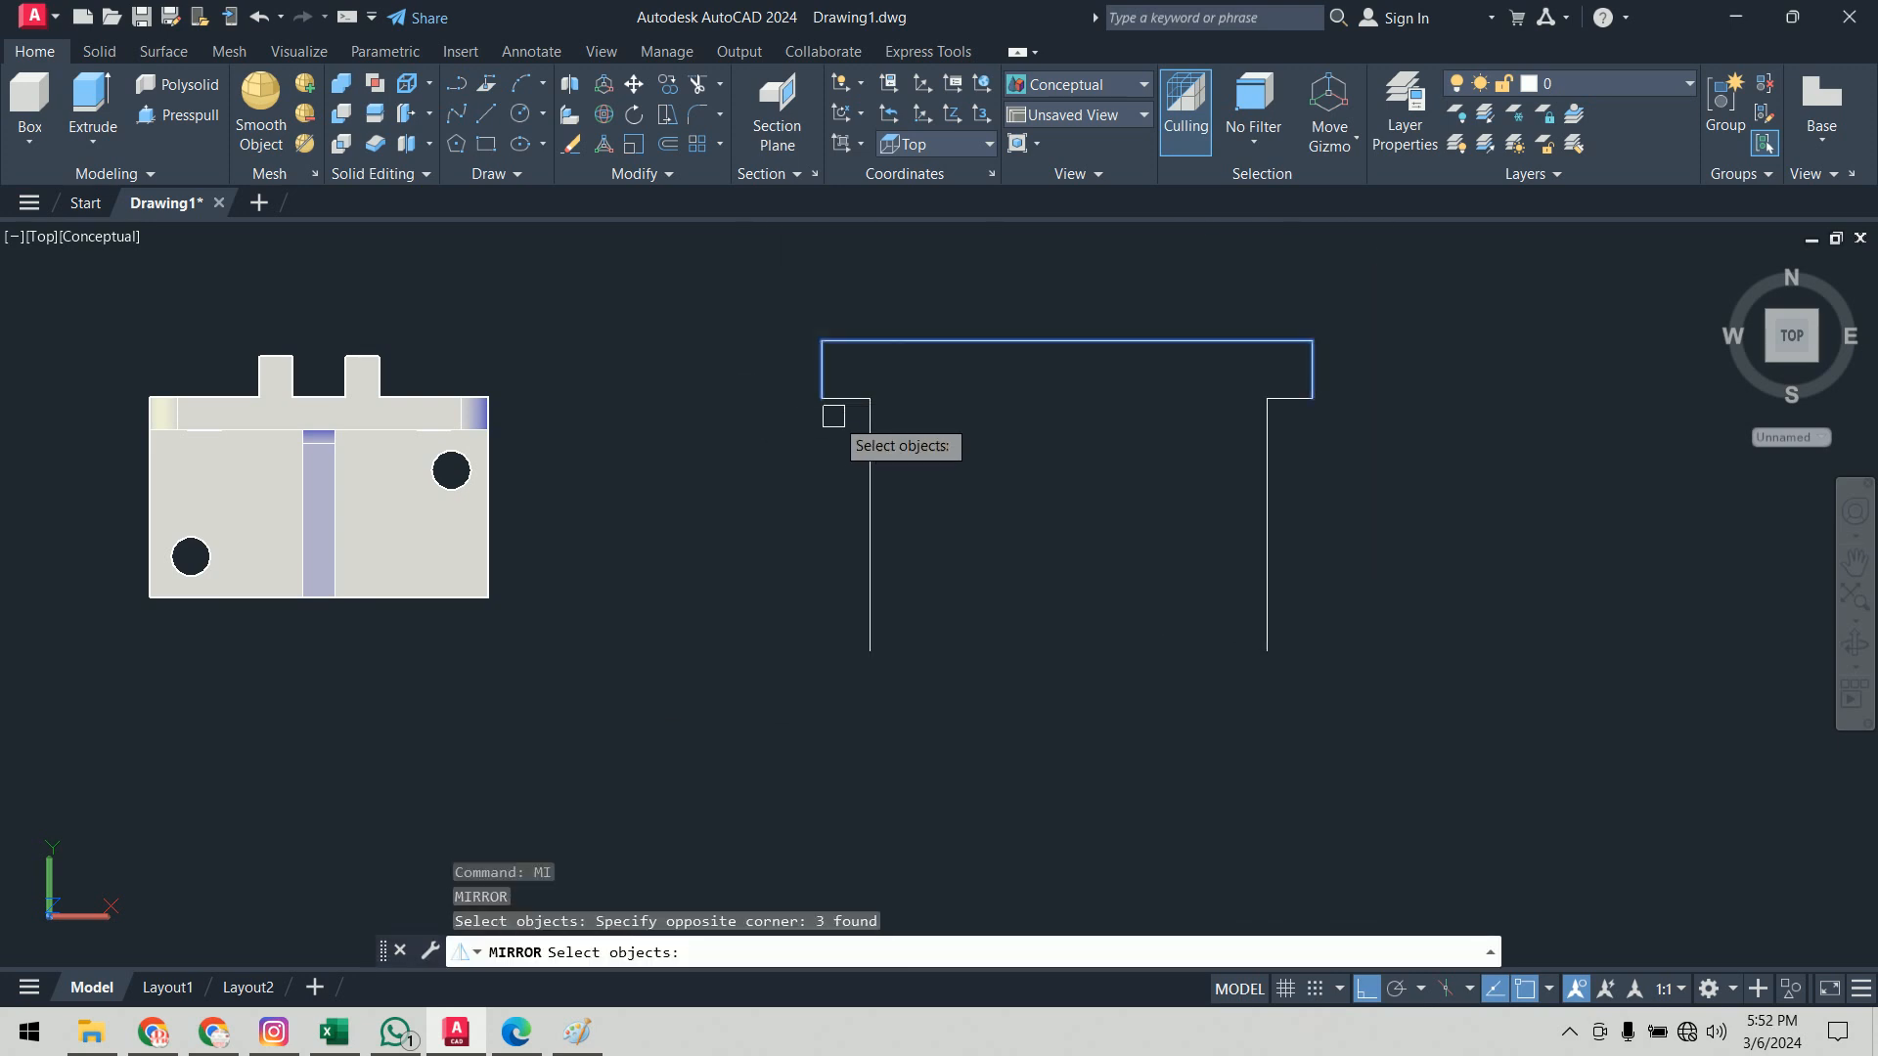
left_click(870, 409)
left_click(1267, 410)
key("Return")
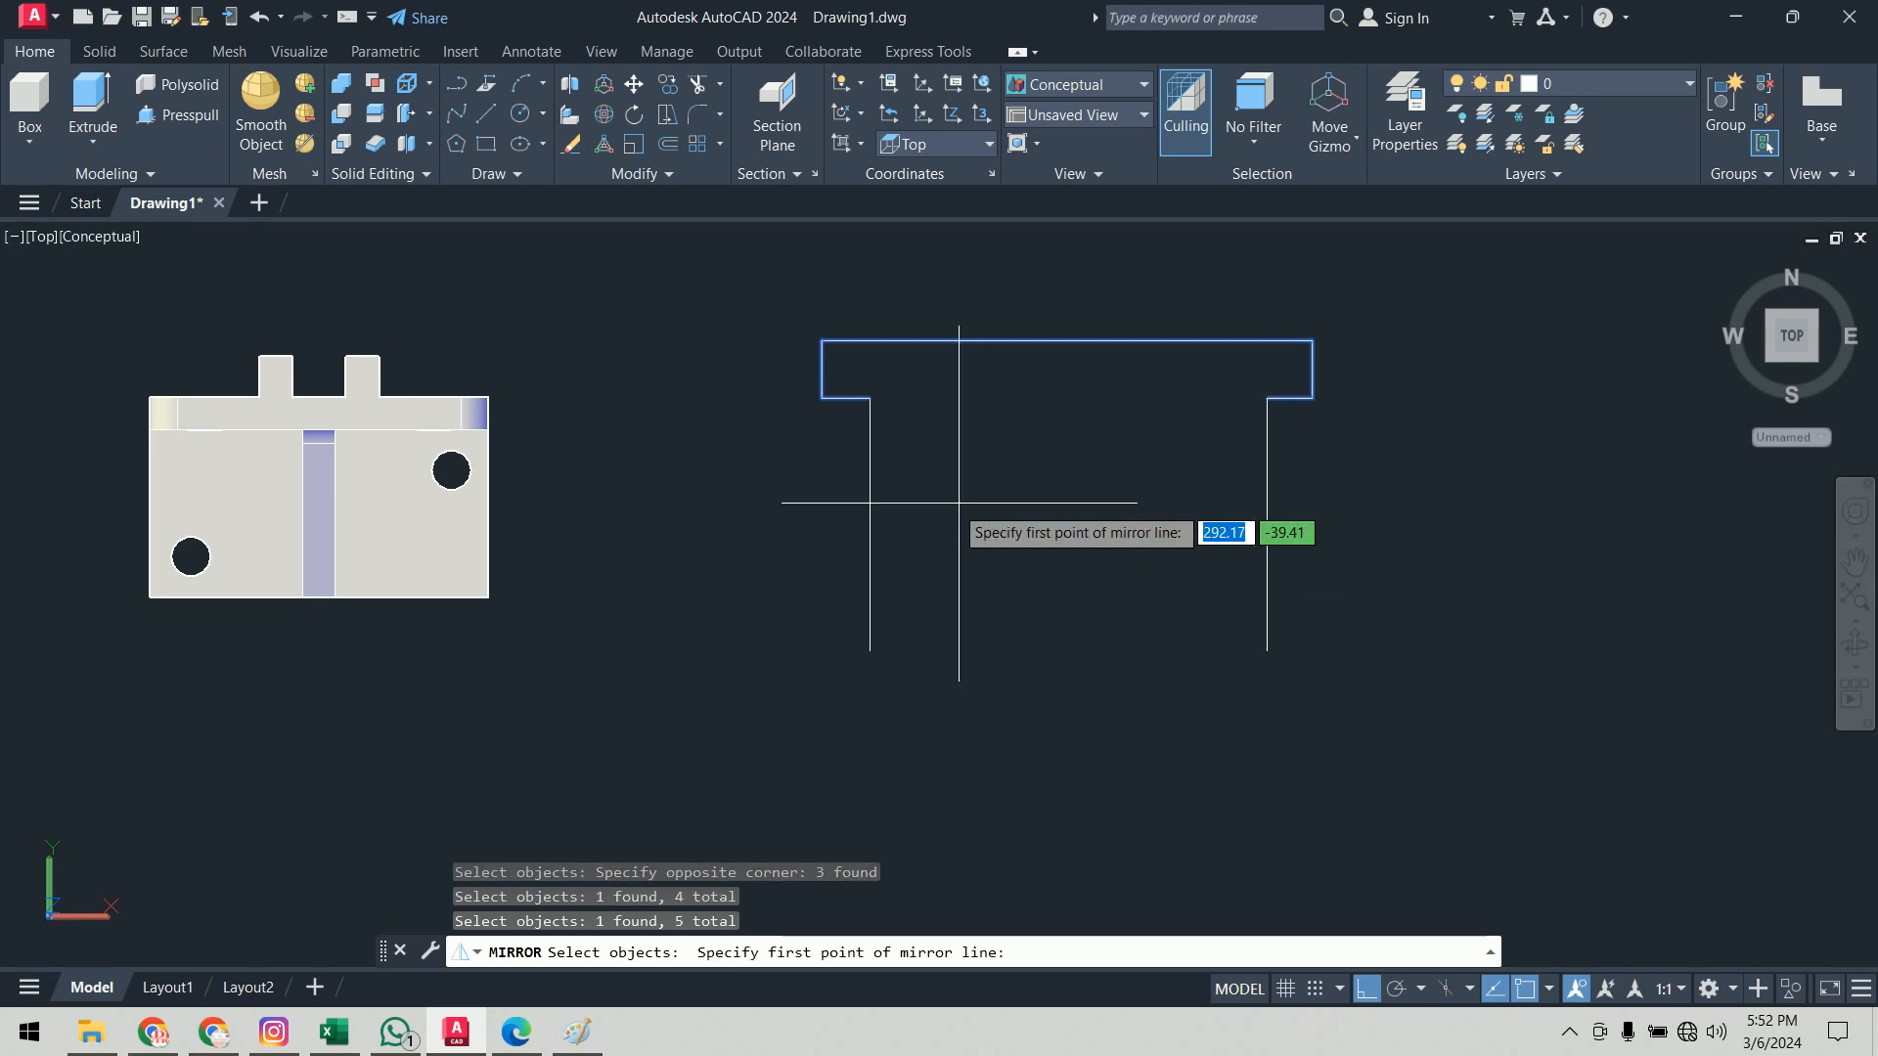
left_click(870, 524)
left_click(1425, 524)
key("Return")
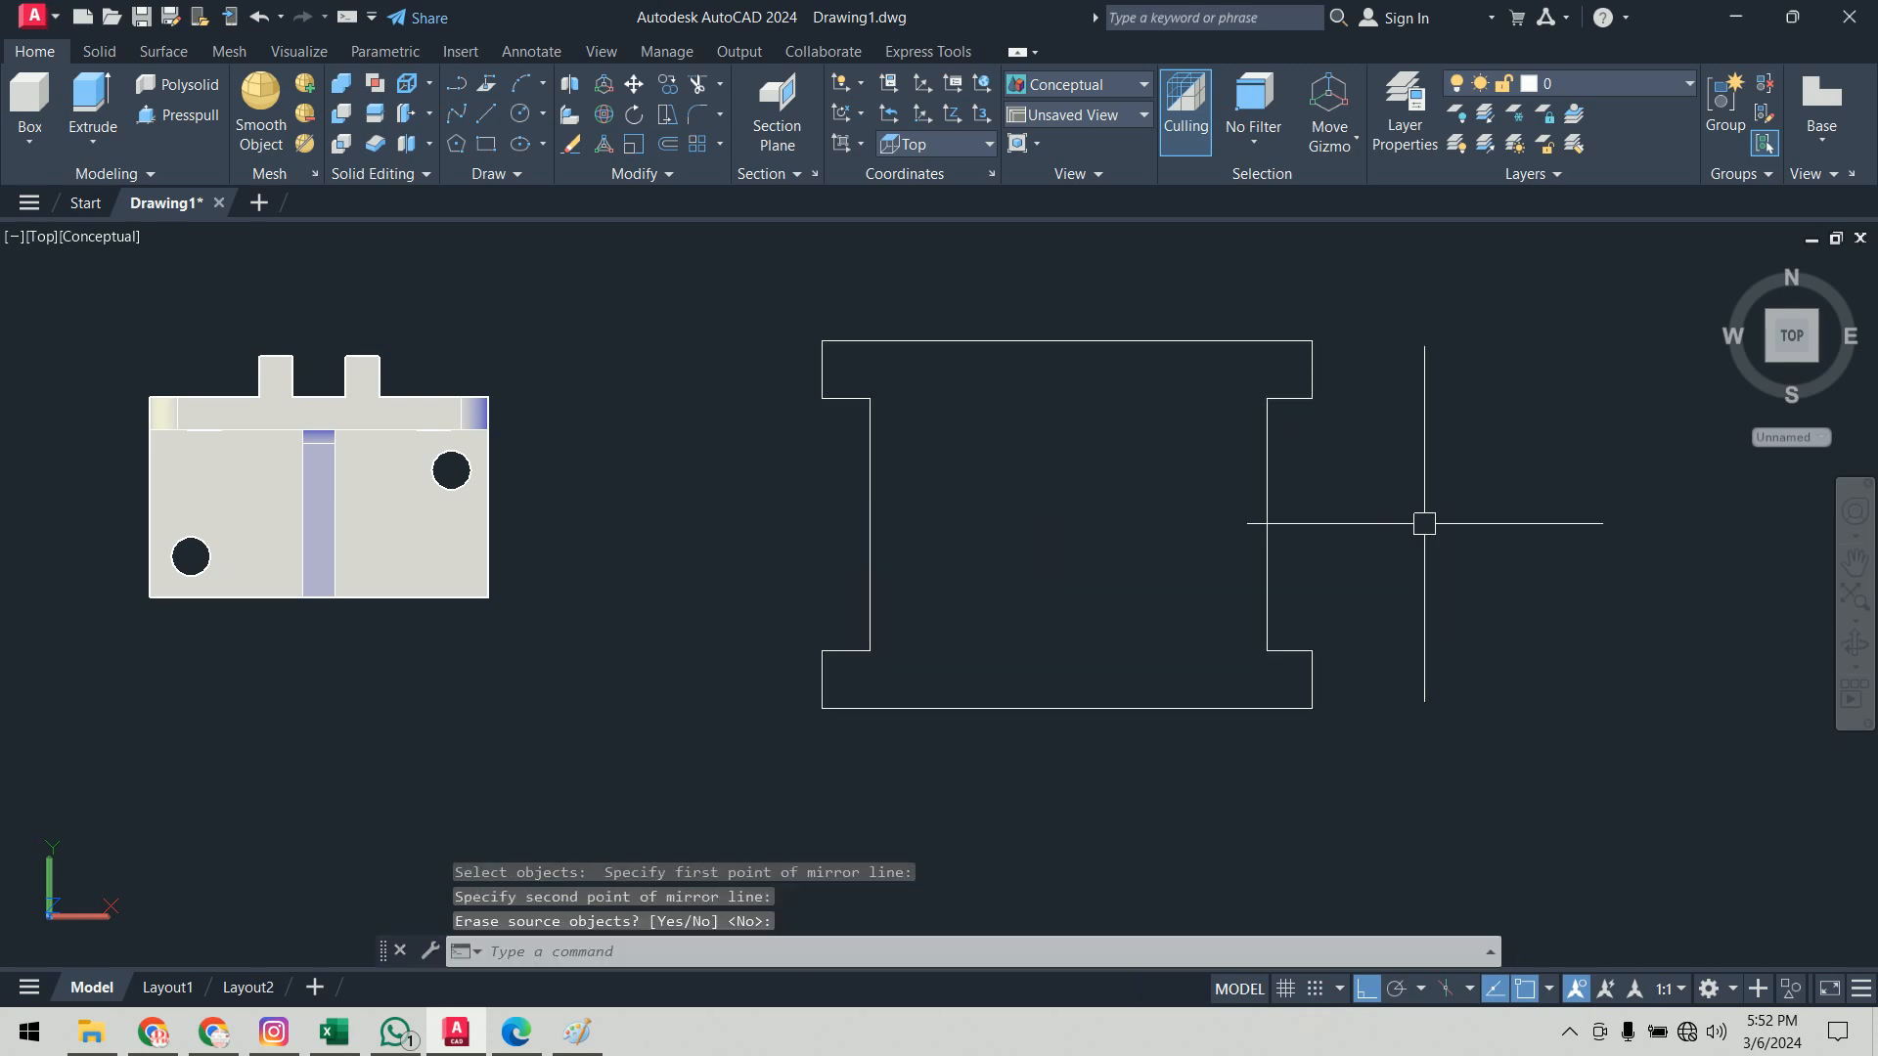
Step: Join all twelve lines of the I-shaped outline into one closed polyline
type("j")
key("Return")
left_click(1436, 296)
left_click(714, 797)
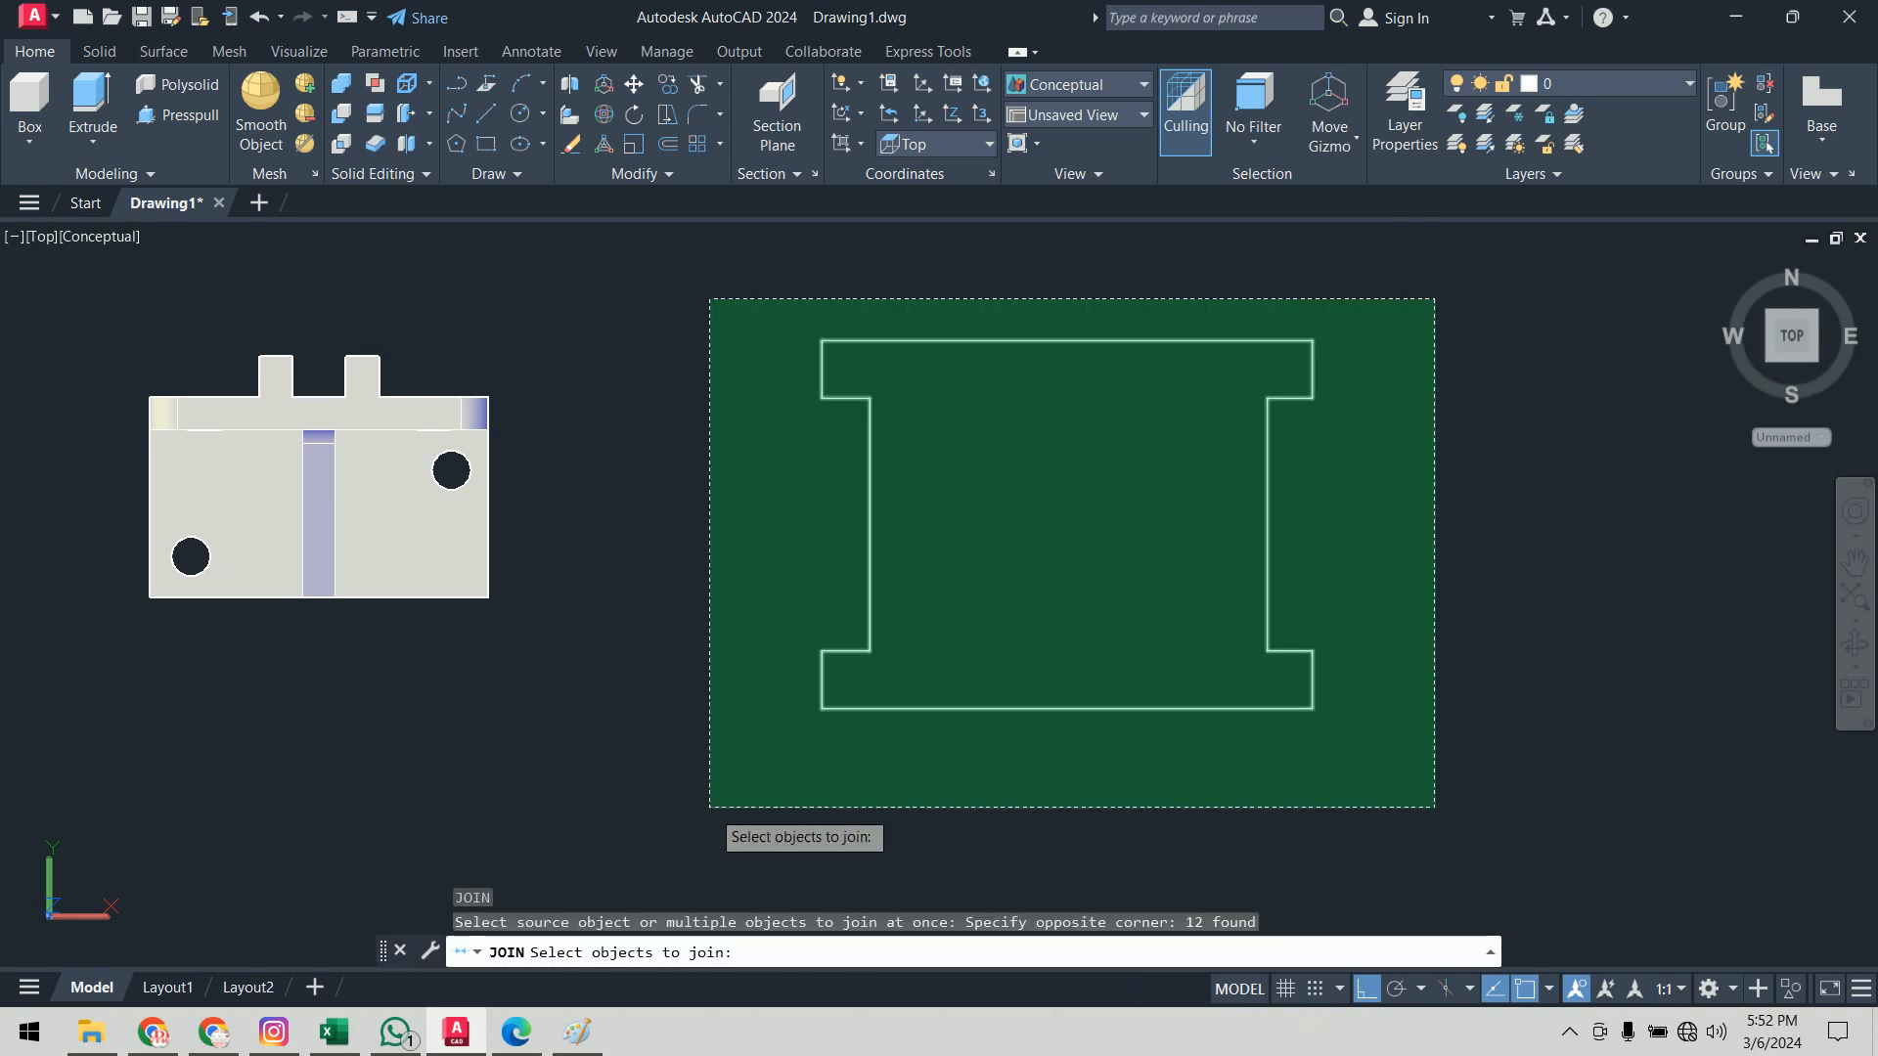
key("Return")
left_click(1097, 709)
key("Escape")
Step: Orbit to a 3D view and extrude the closed I-shaped outline to a freehand height as a solid block
middle_click_drag(1471, 649, 1282, 571)
type("ext")
key("Return")
left_click(1116, 644)
key("Return")
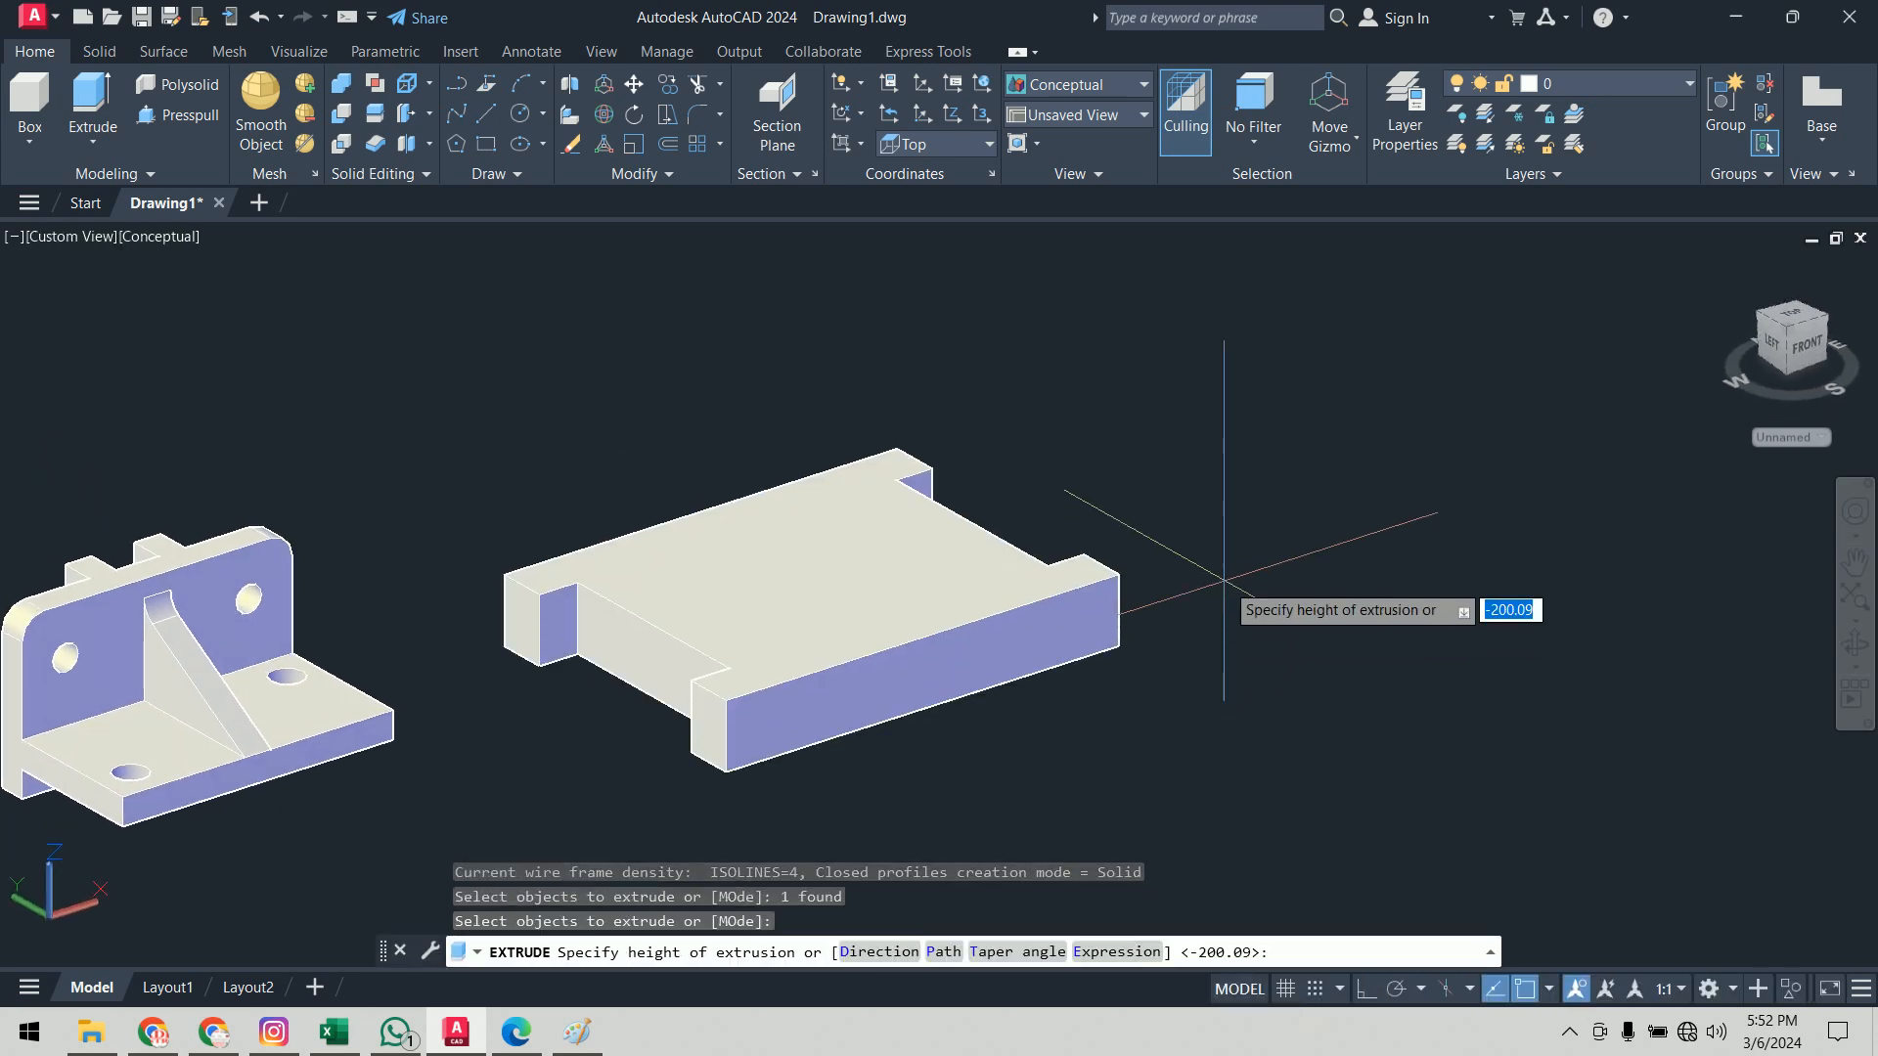
left_click(1238, 453)
middle_click_drag(1322, 559, 1332, 592)
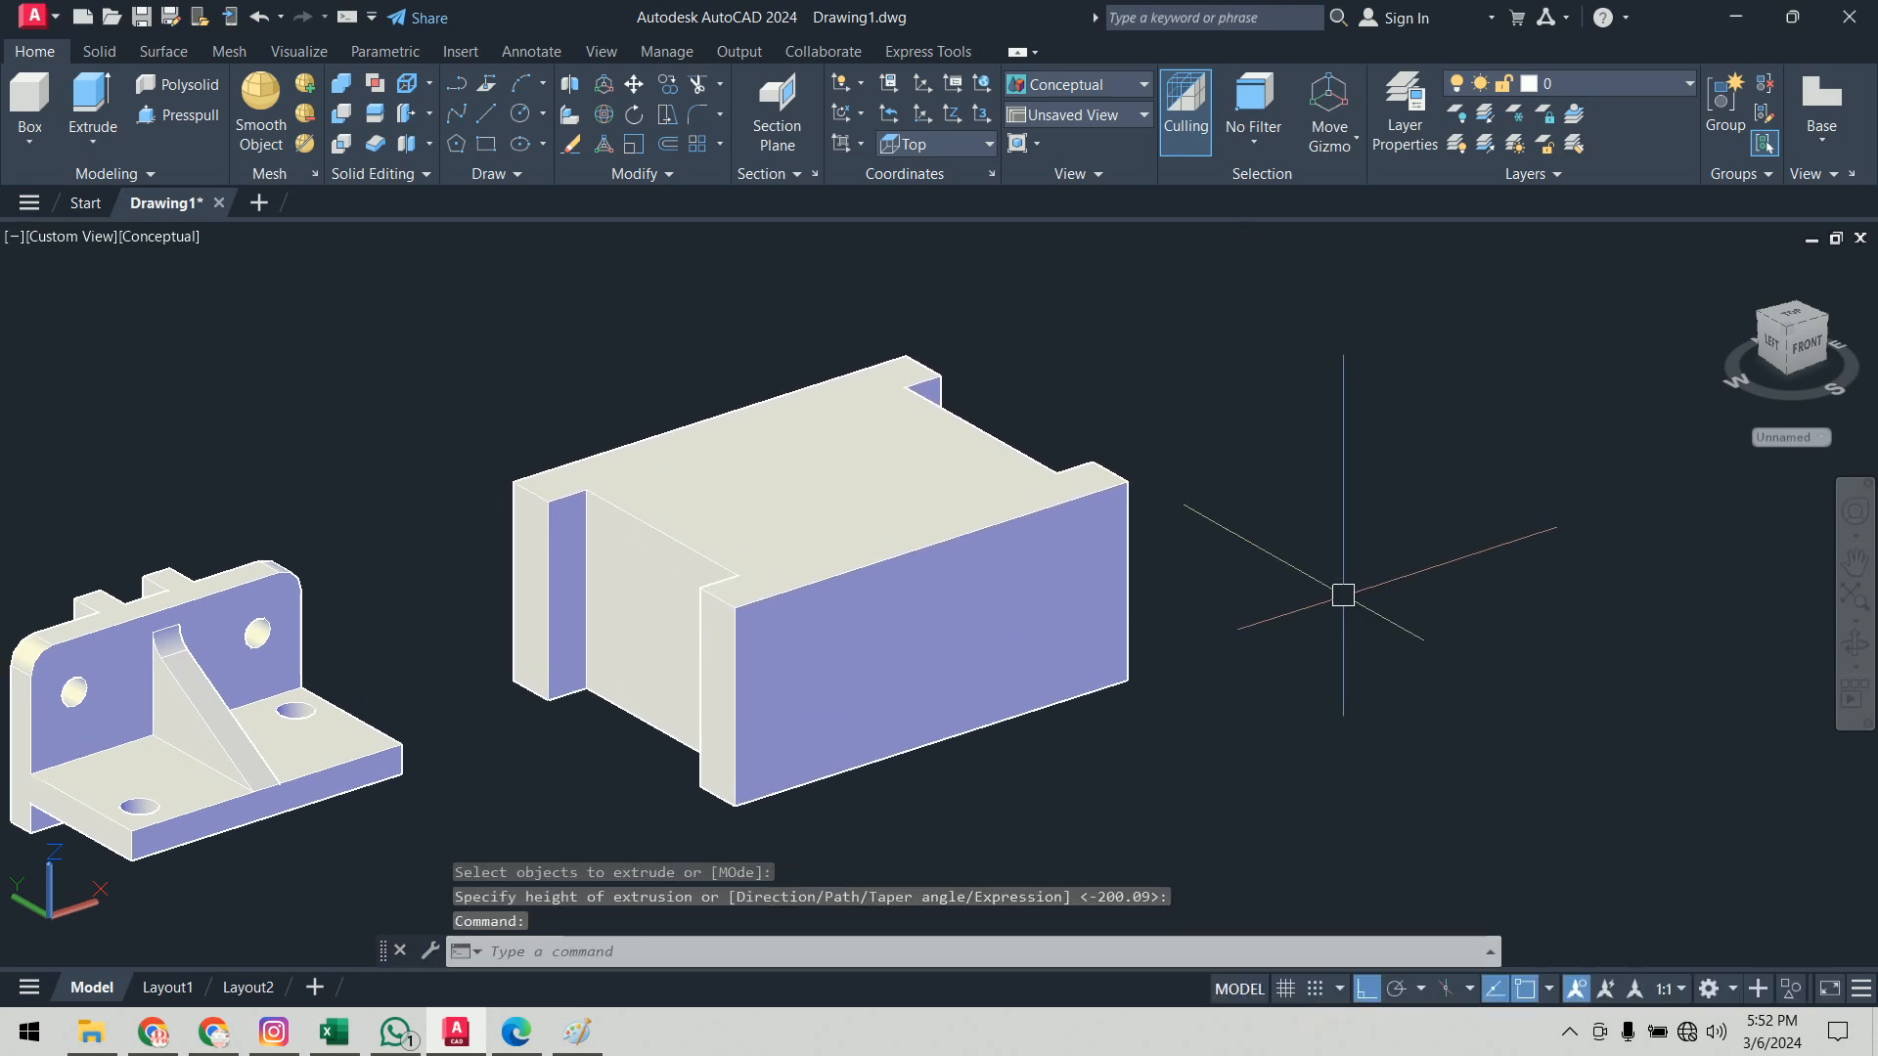
Step: In the Left view, move the bracket horizontally away from the extruded block so that they do not overlap
left_click(72, 237)
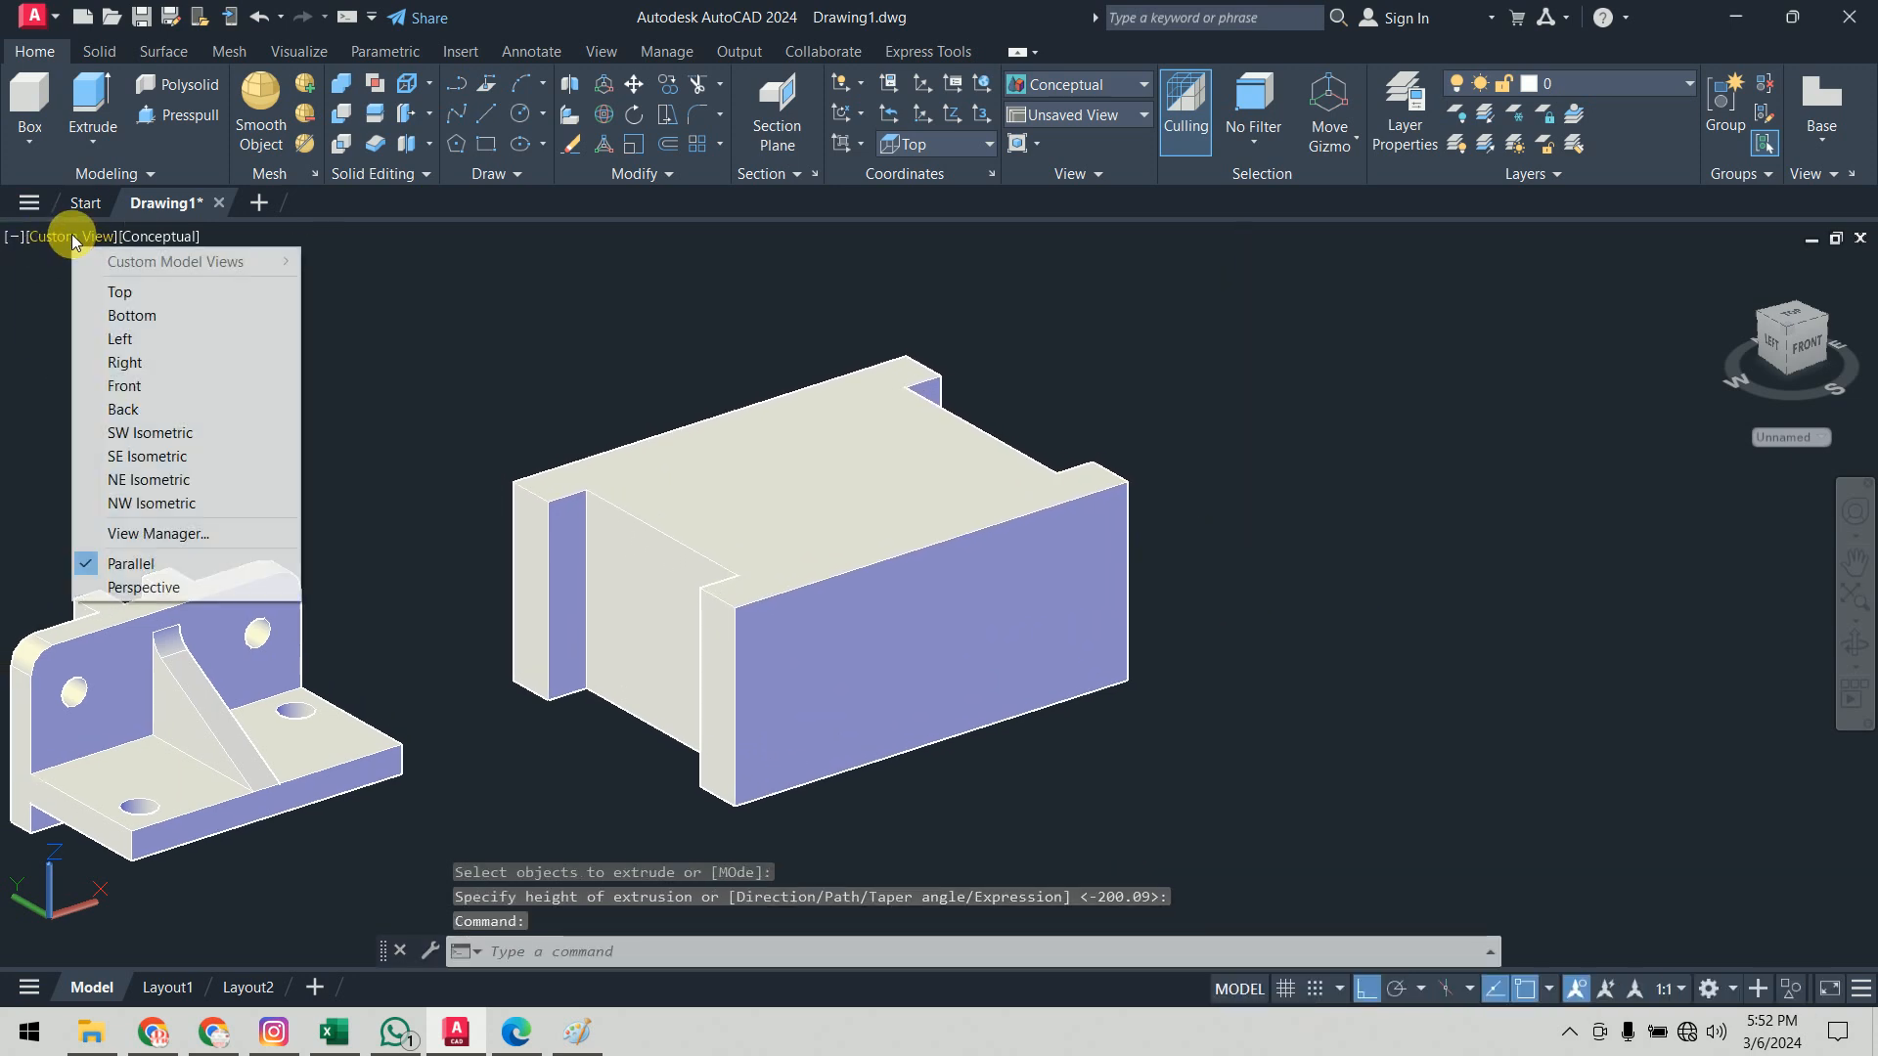
left_click(157, 339)
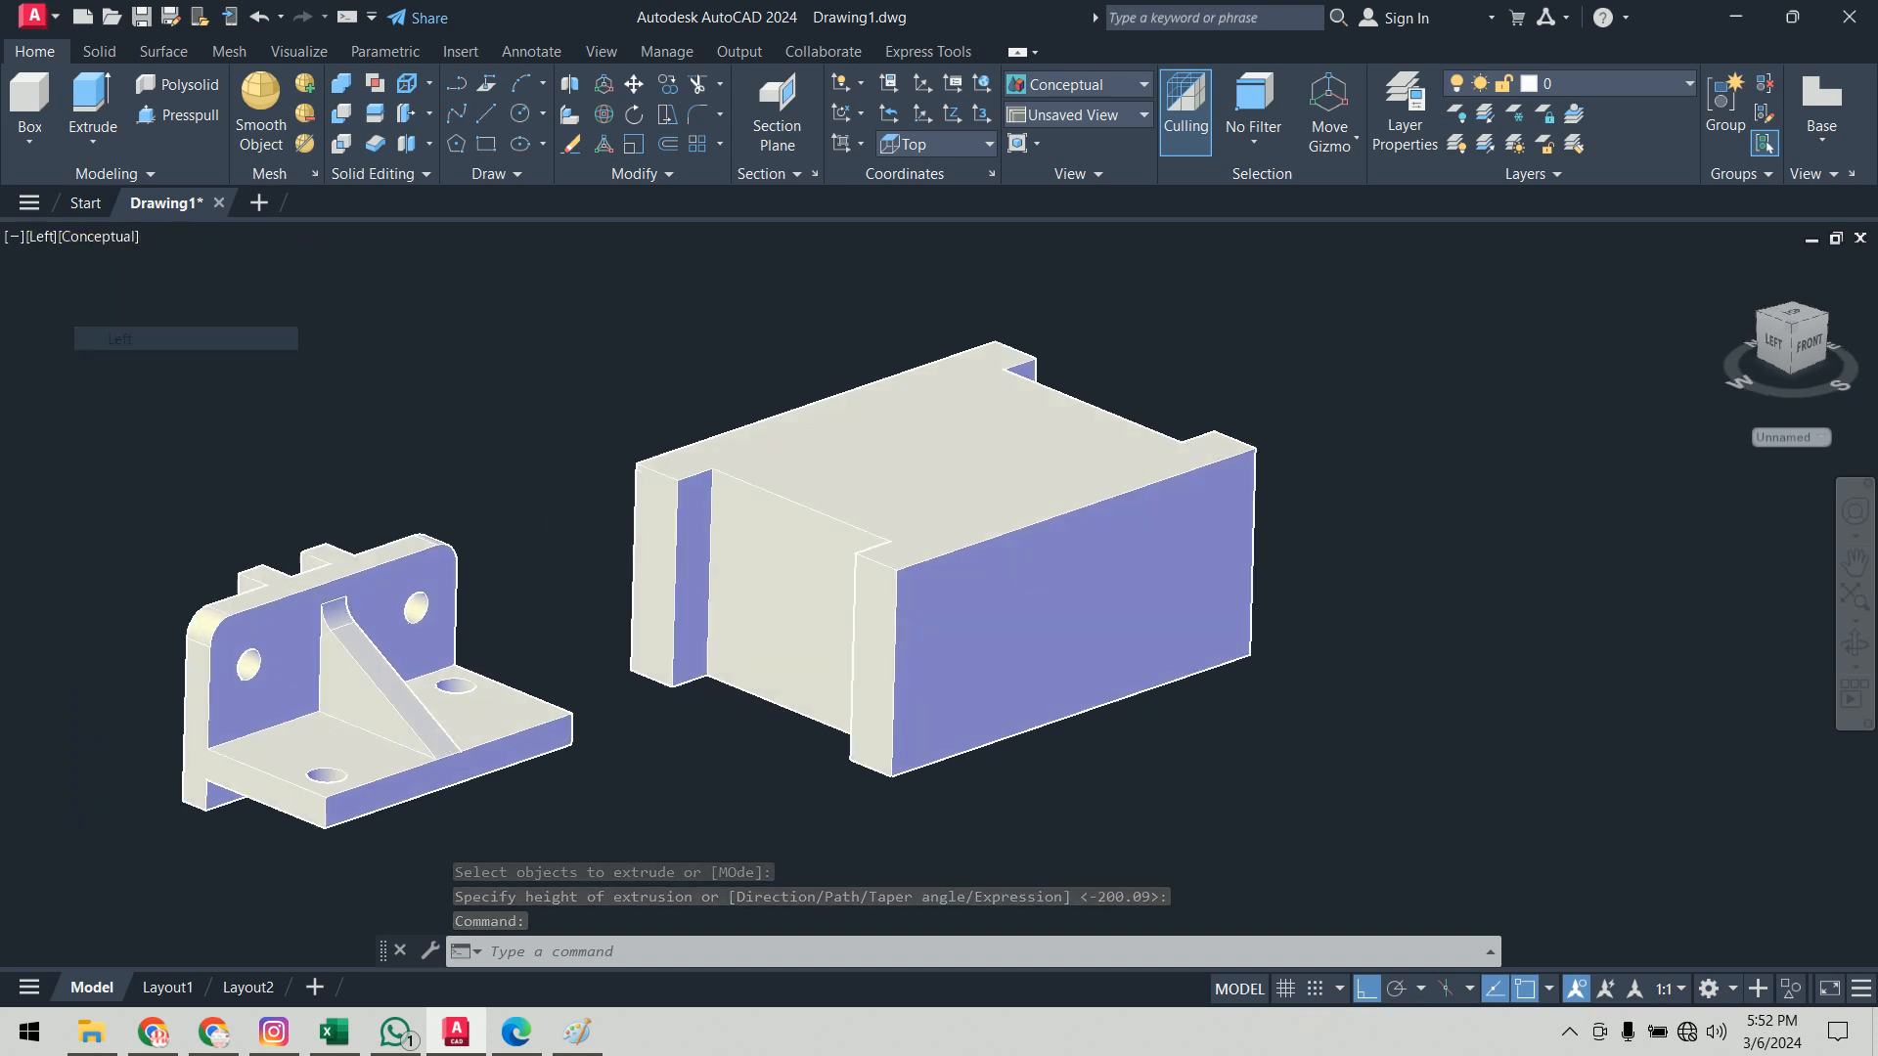
type("m")
key("space")
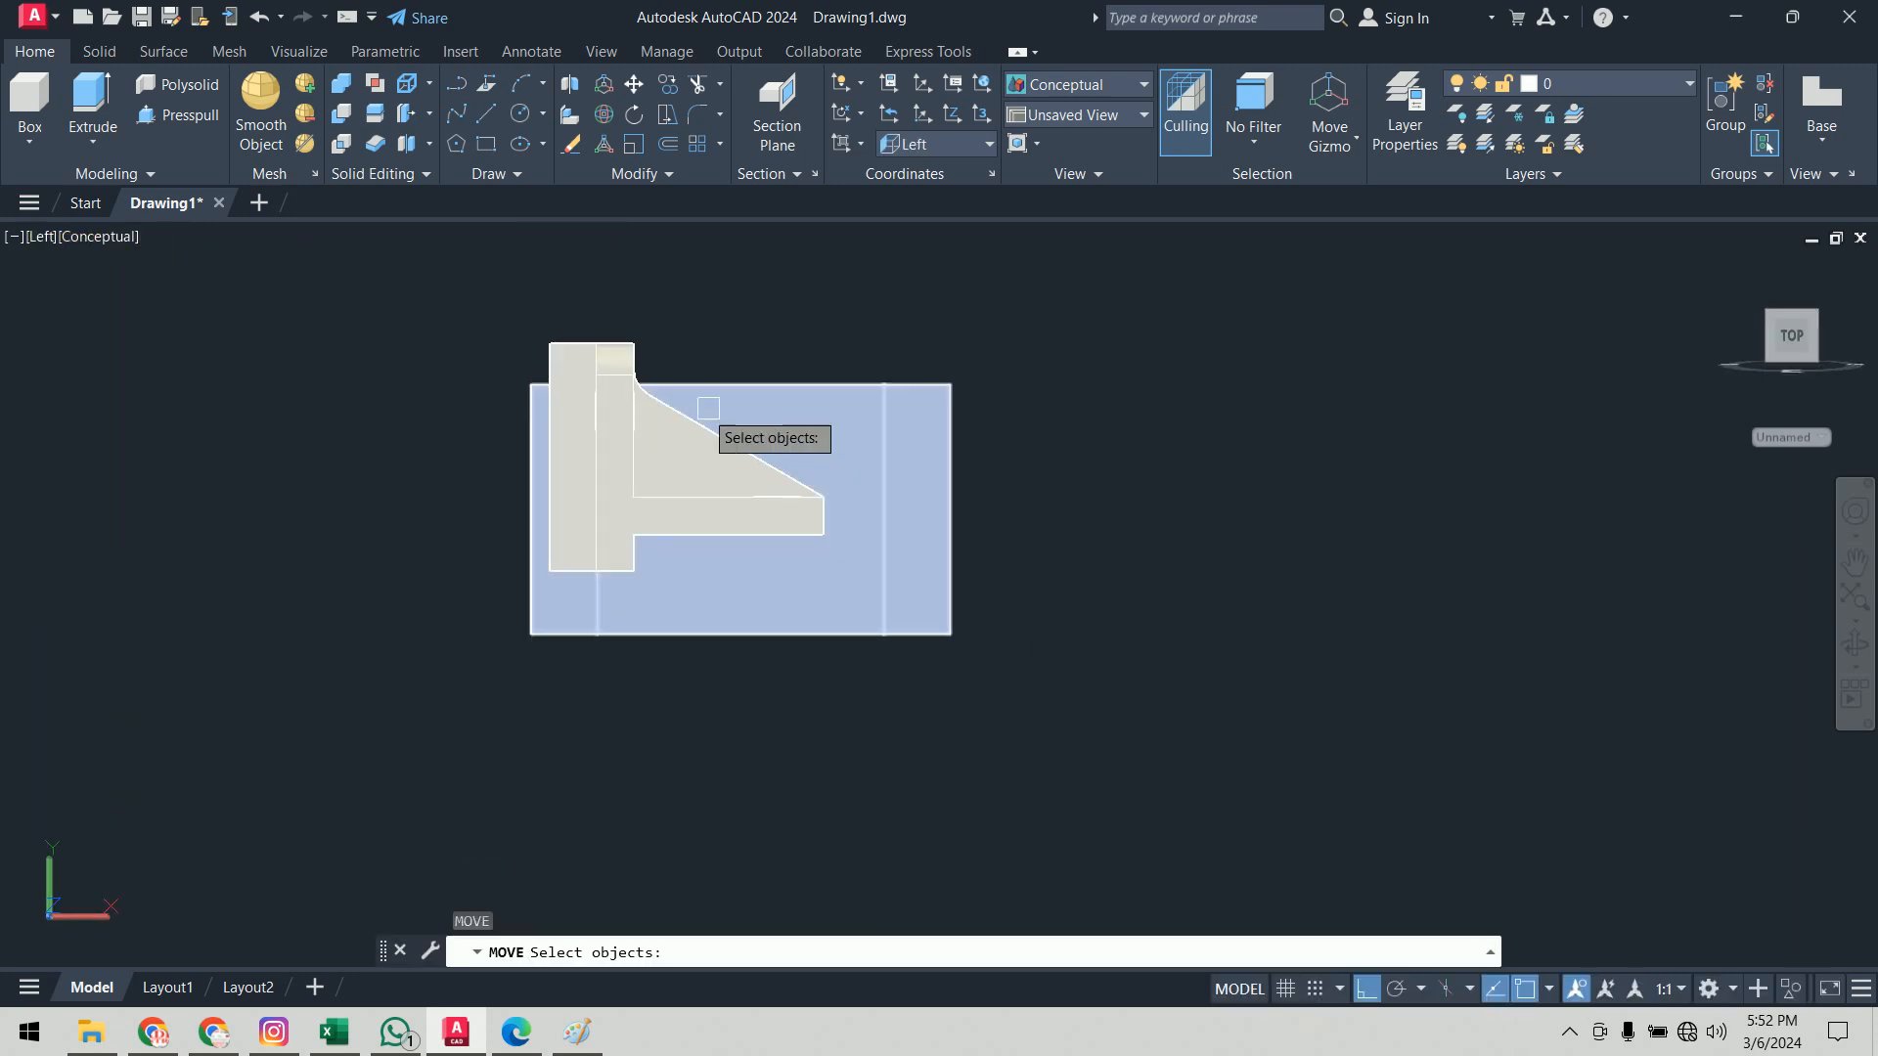
left_click(600, 346)
key("space")
left_click(782, 293)
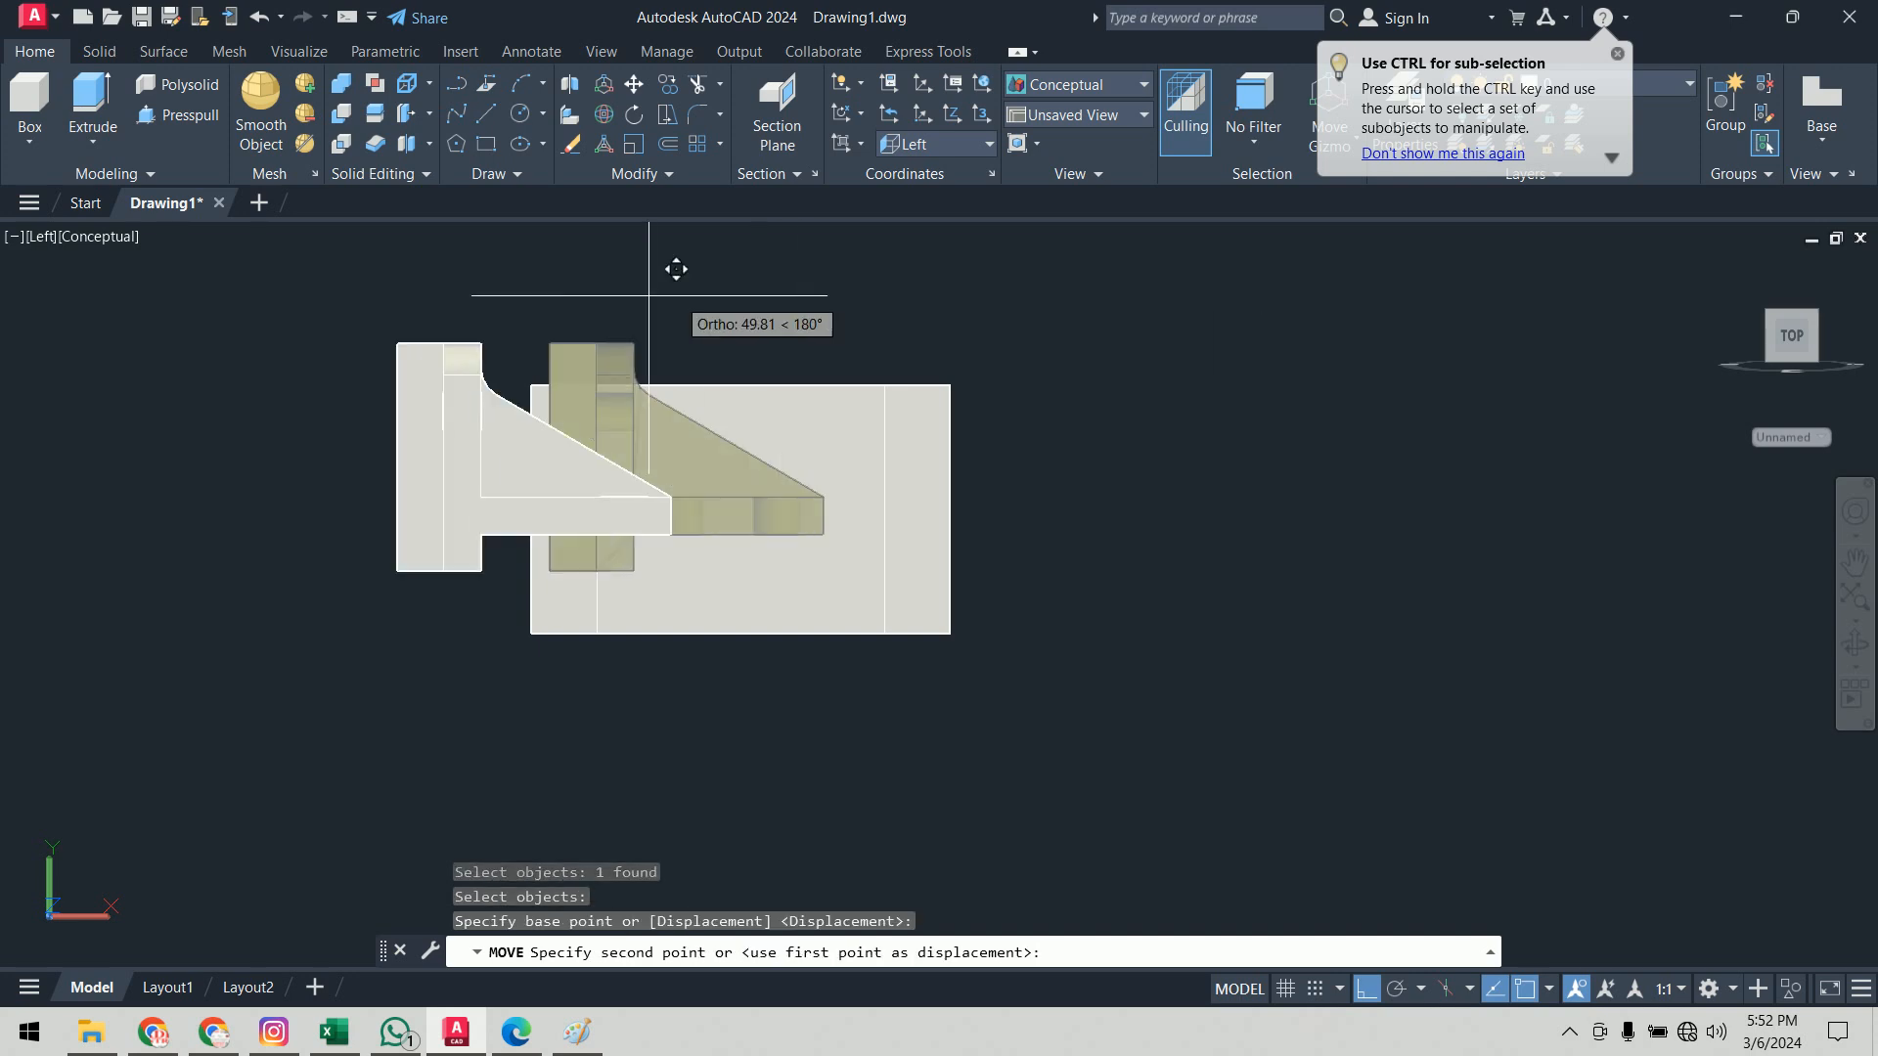
left_click(342, 293)
mouse_move(1068, 513)
middle_mouse_down()
mouse_move(1165, 545)
mouse_move(1034, 600)
mouse_move(944, 602)
middle_mouse_up()
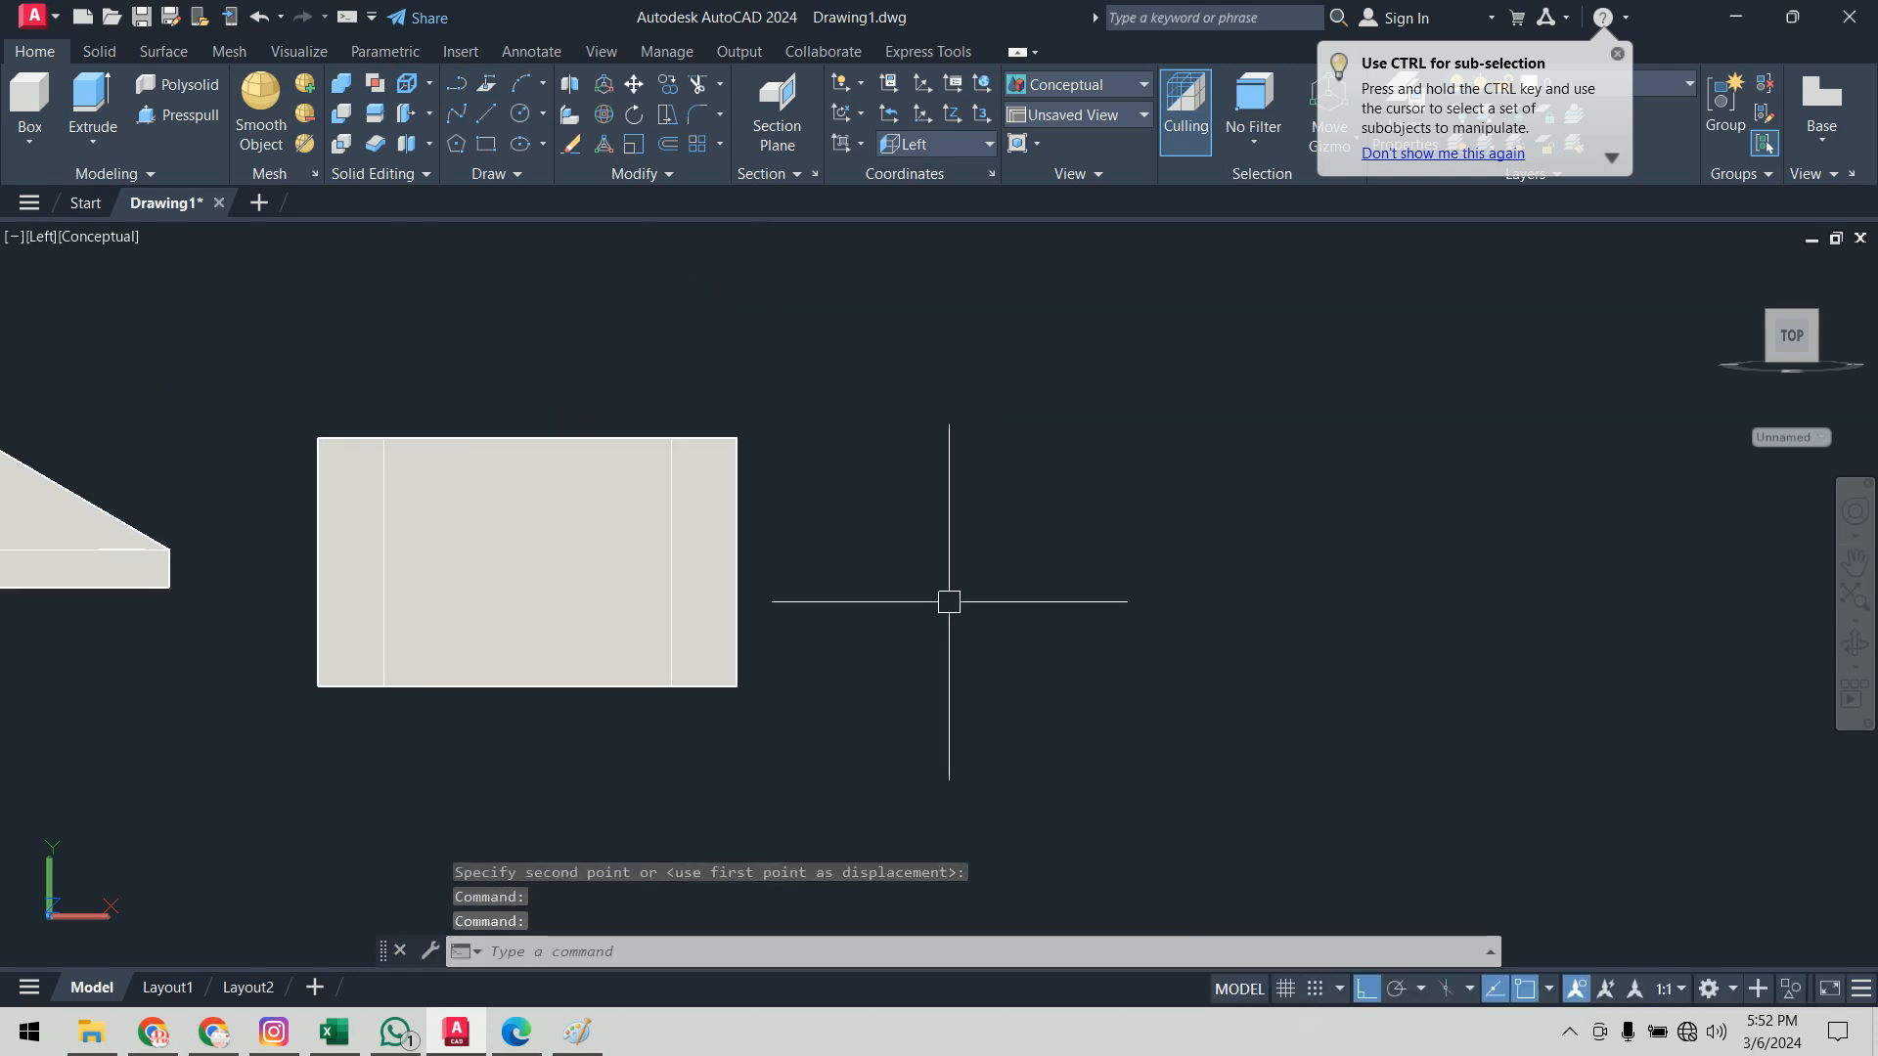
Step: Beside the block, draw three connected lines: a horizontal one about 37 long, a downward diagonal with Ortho off, and a second horizontal one
type("l")
key("space")
left_click(879, 469)
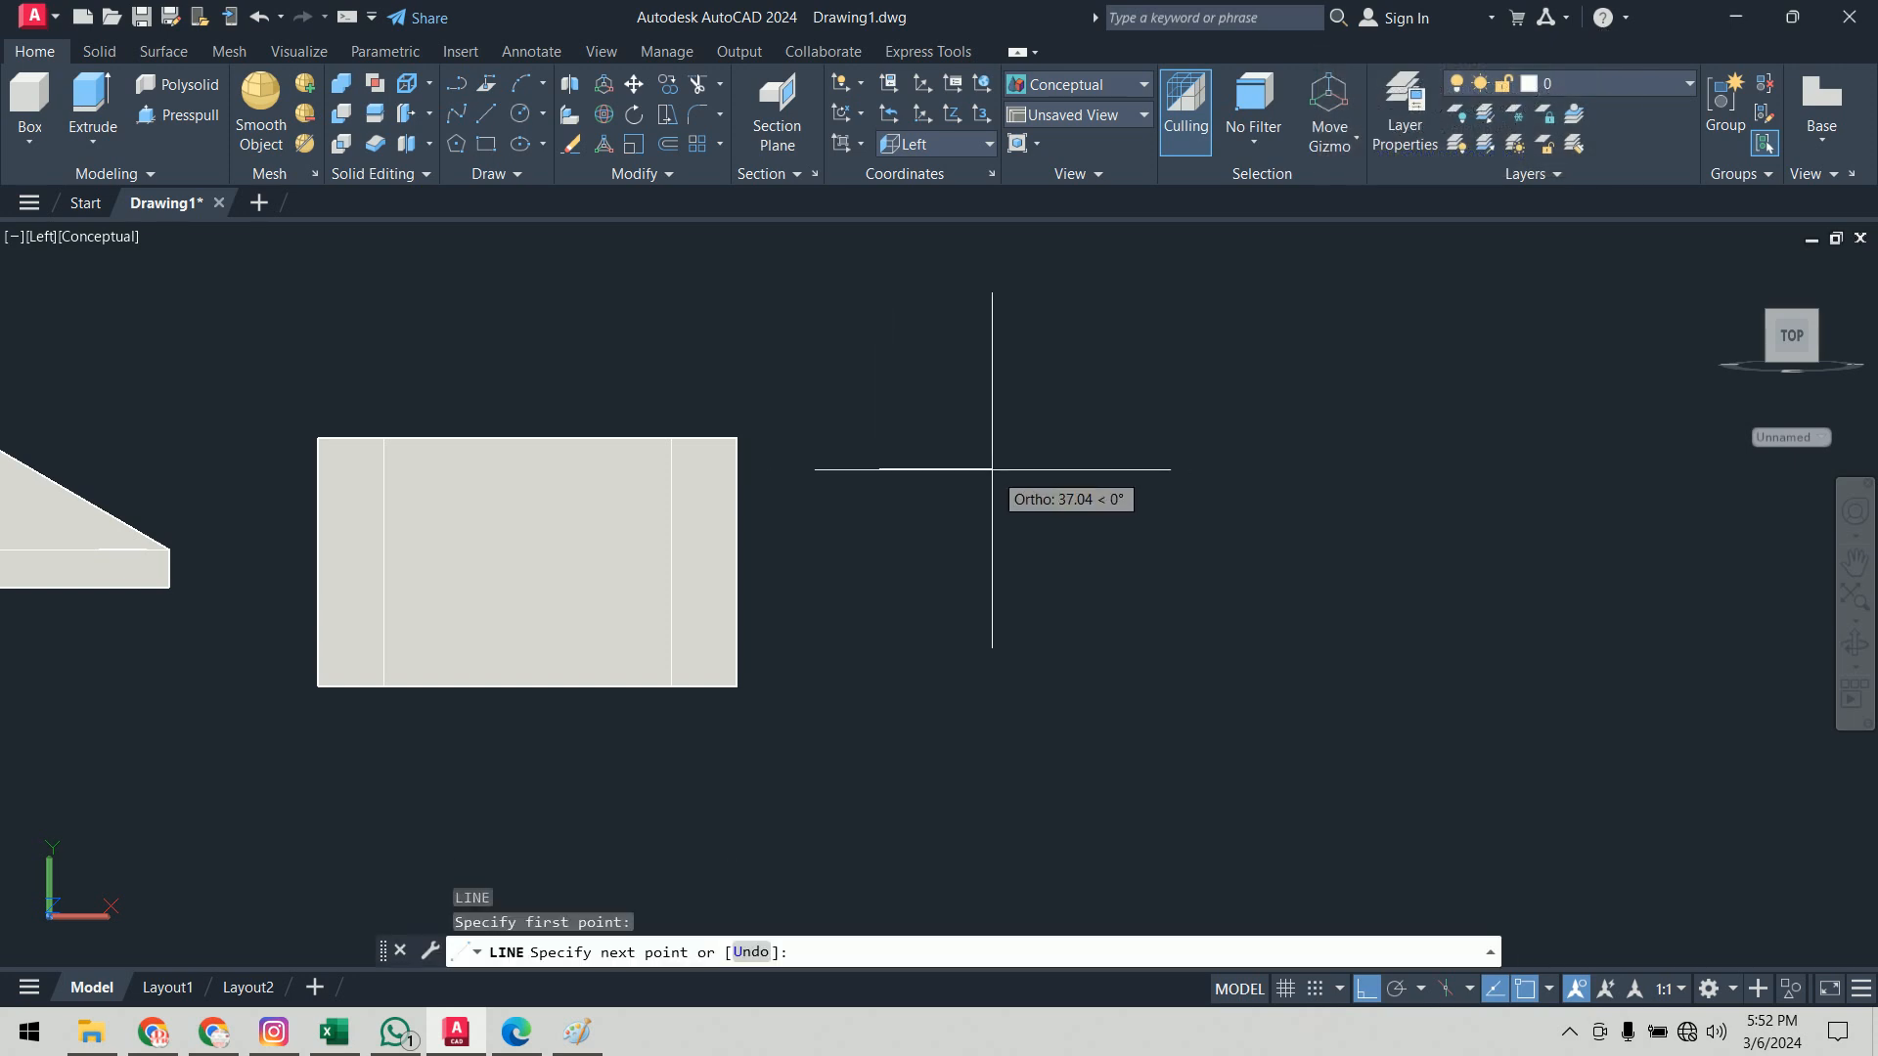
left_click(1290, 469)
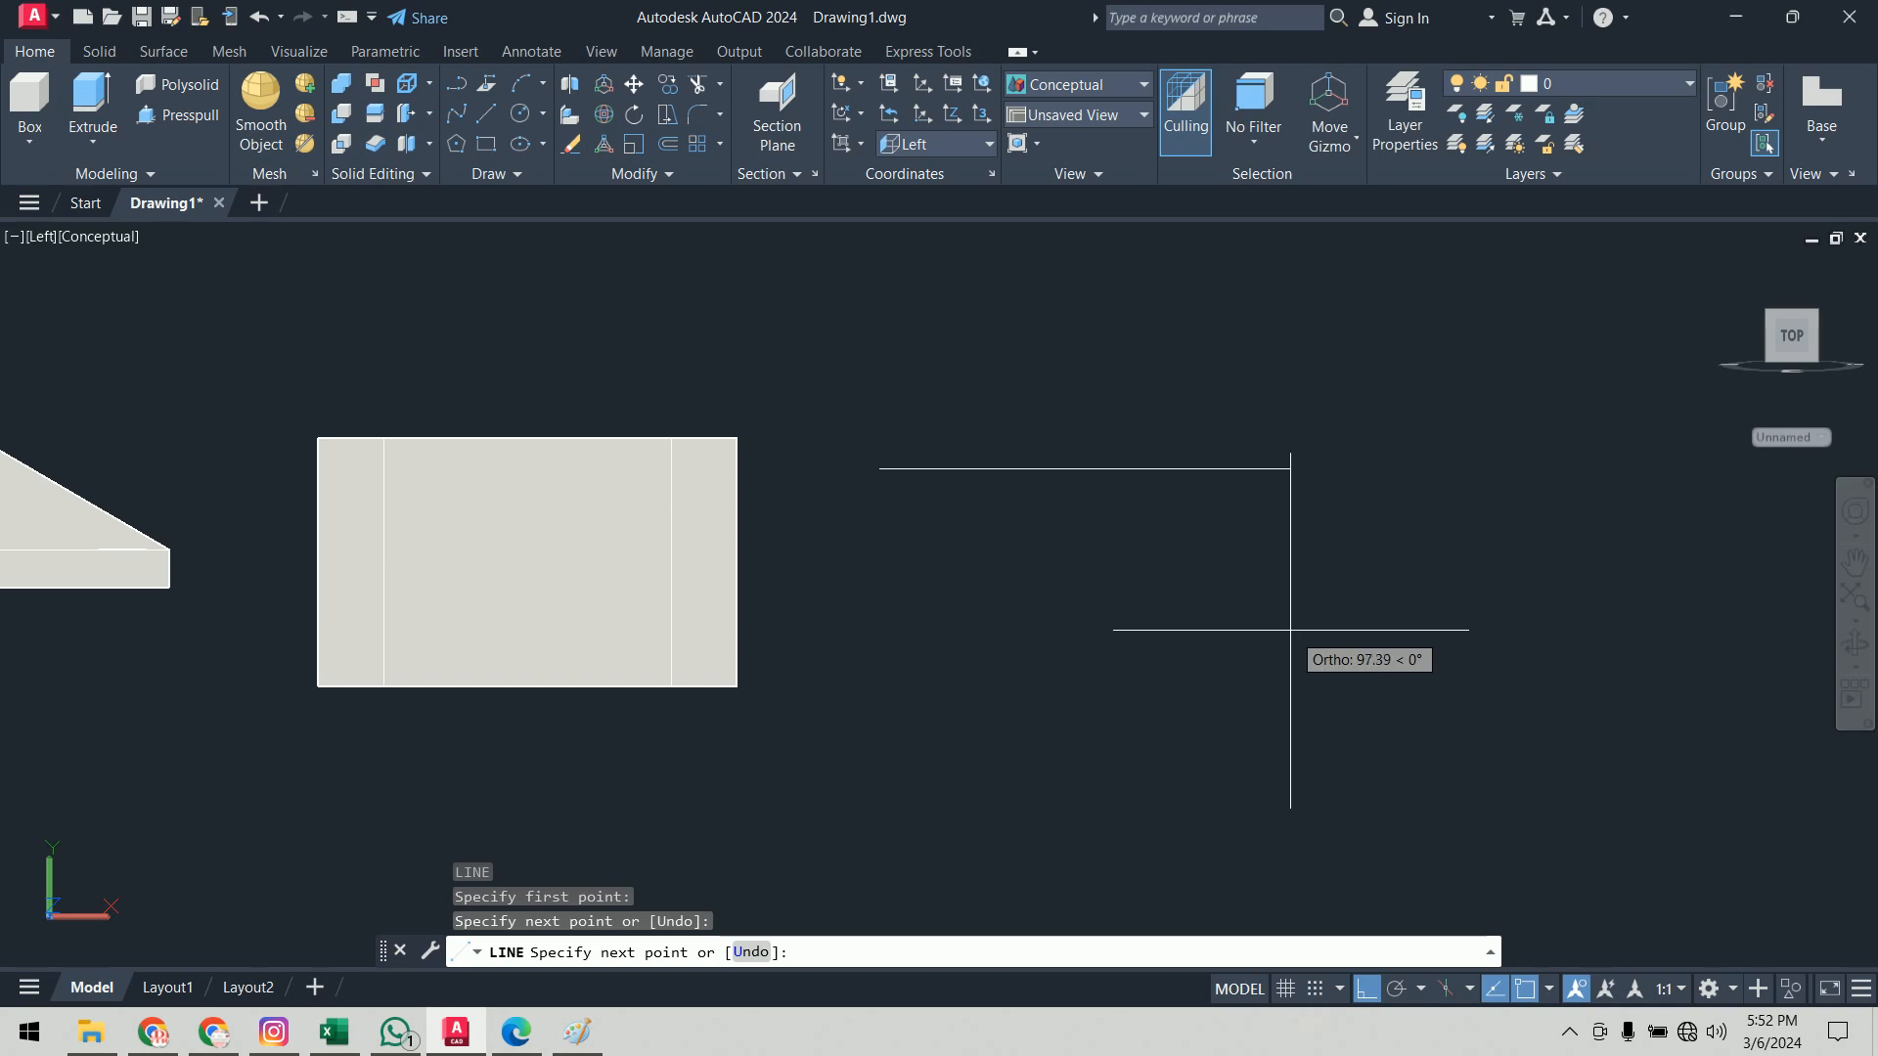
key("F8")
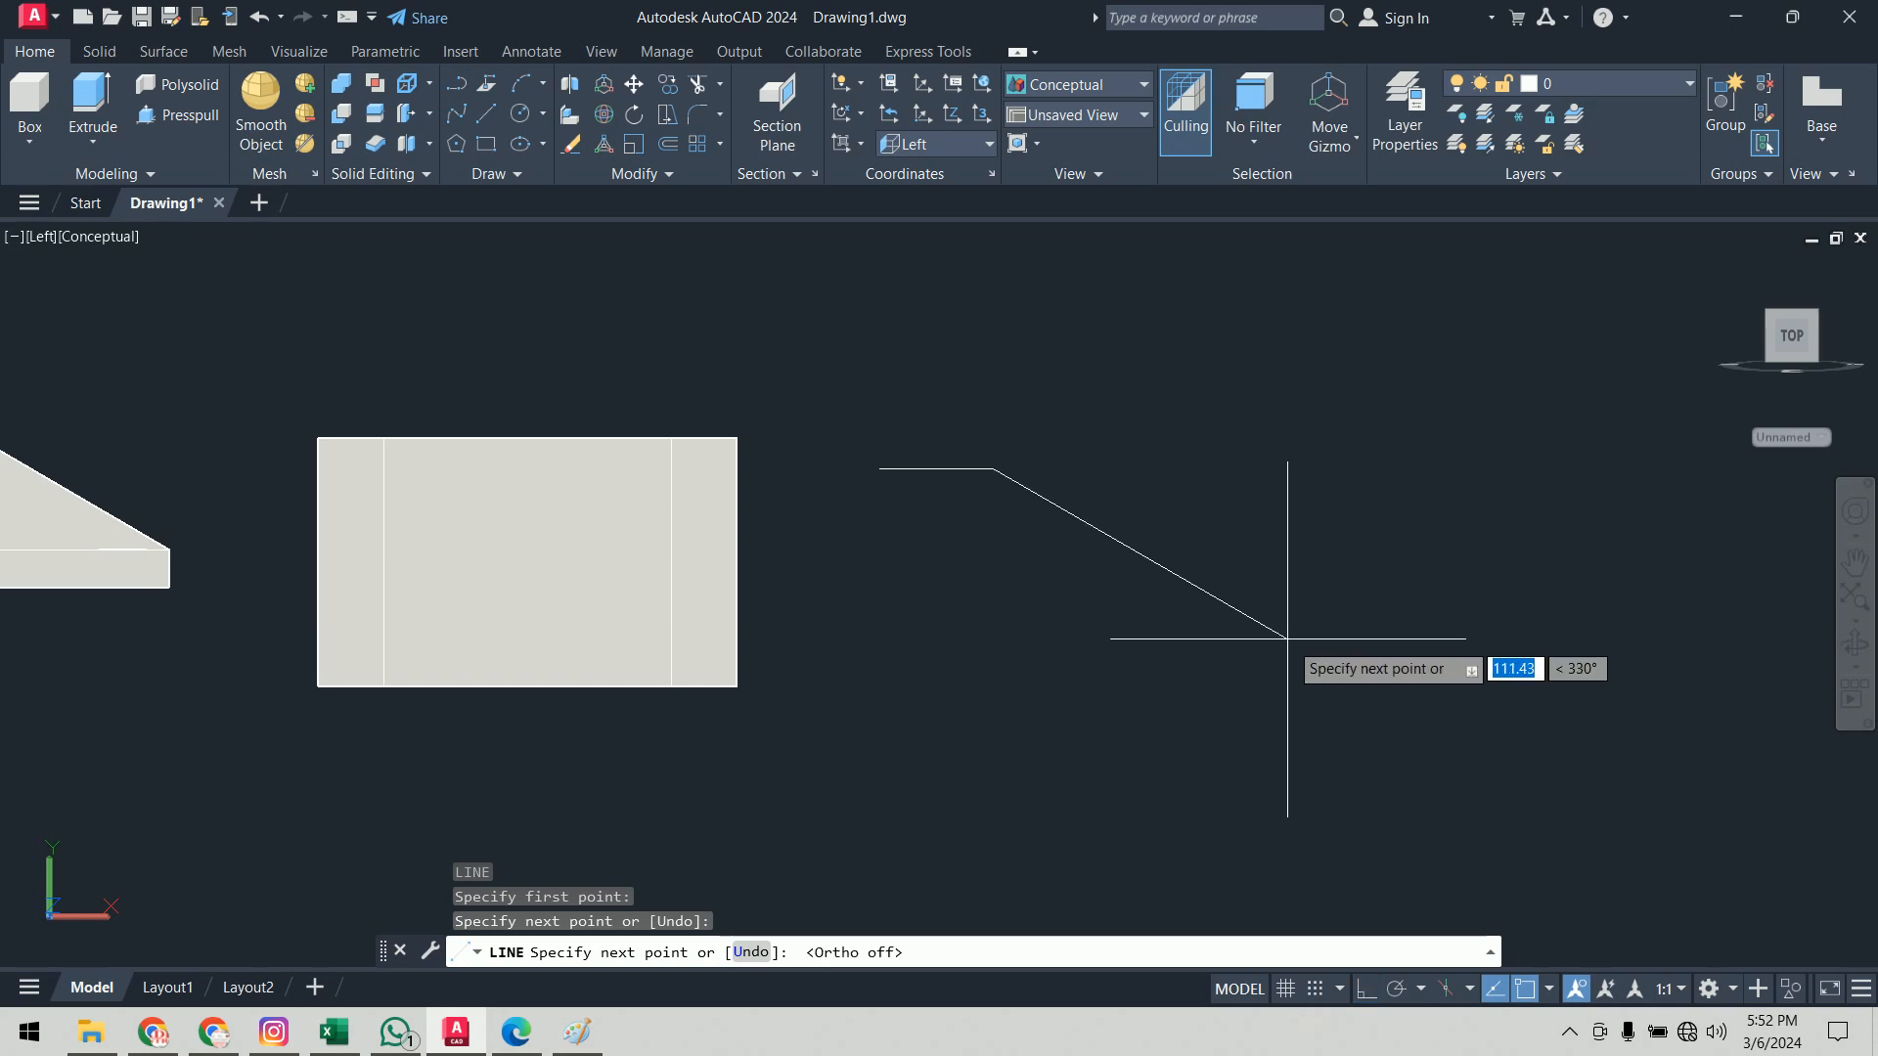
left_click(1274, 631)
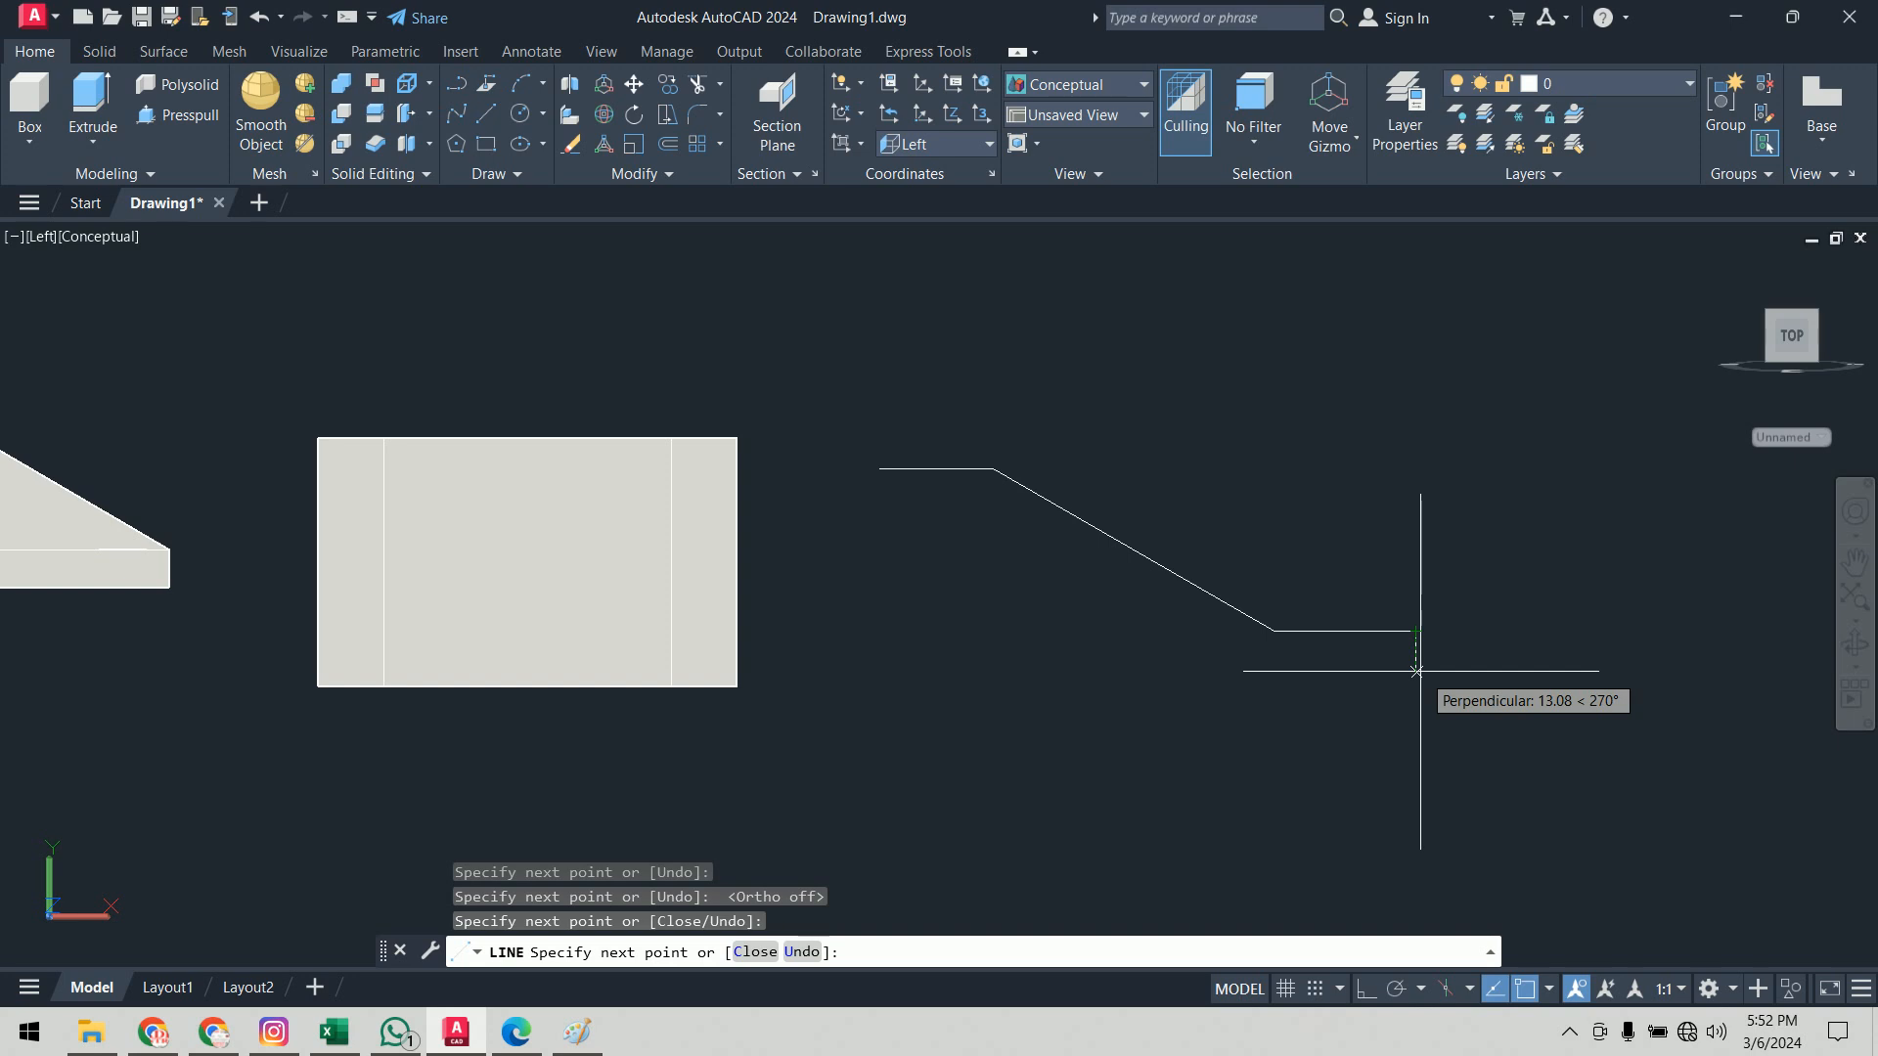
key("Escape")
key("Escape")
key("Escape")
type("c")
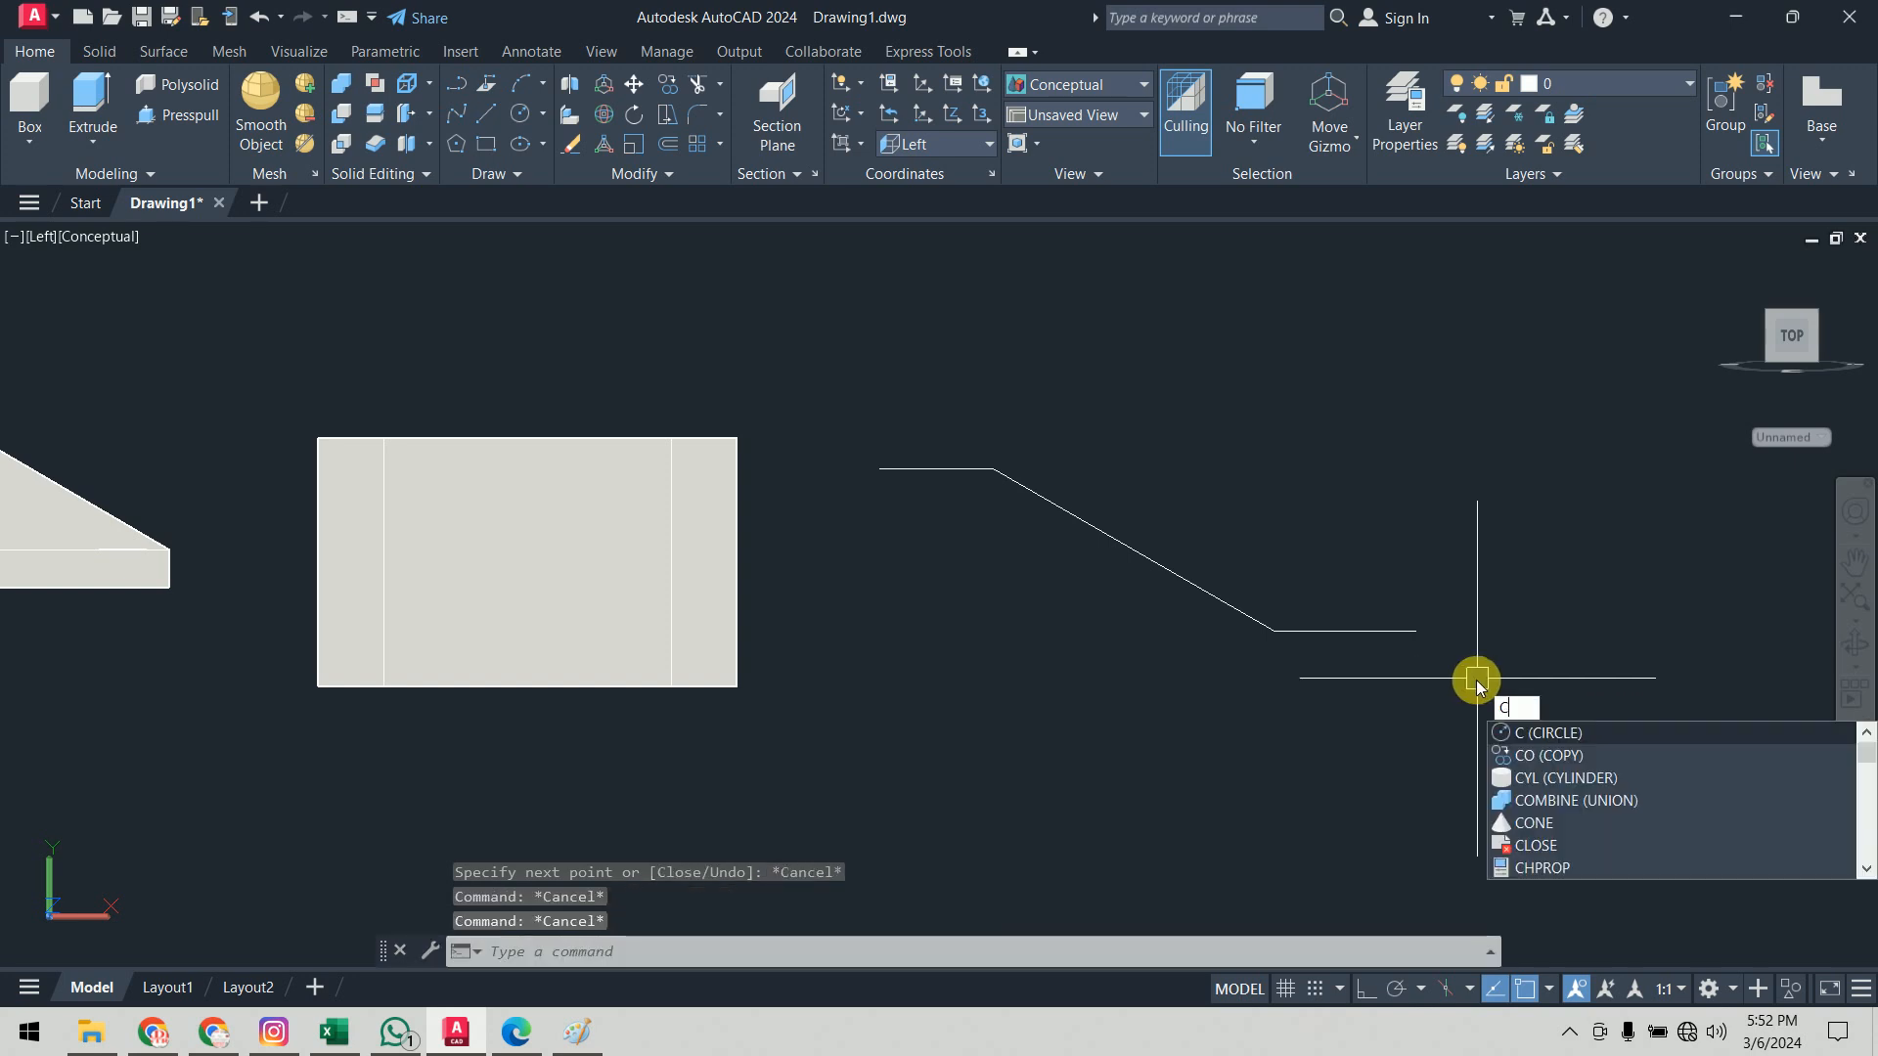
key("Escape")
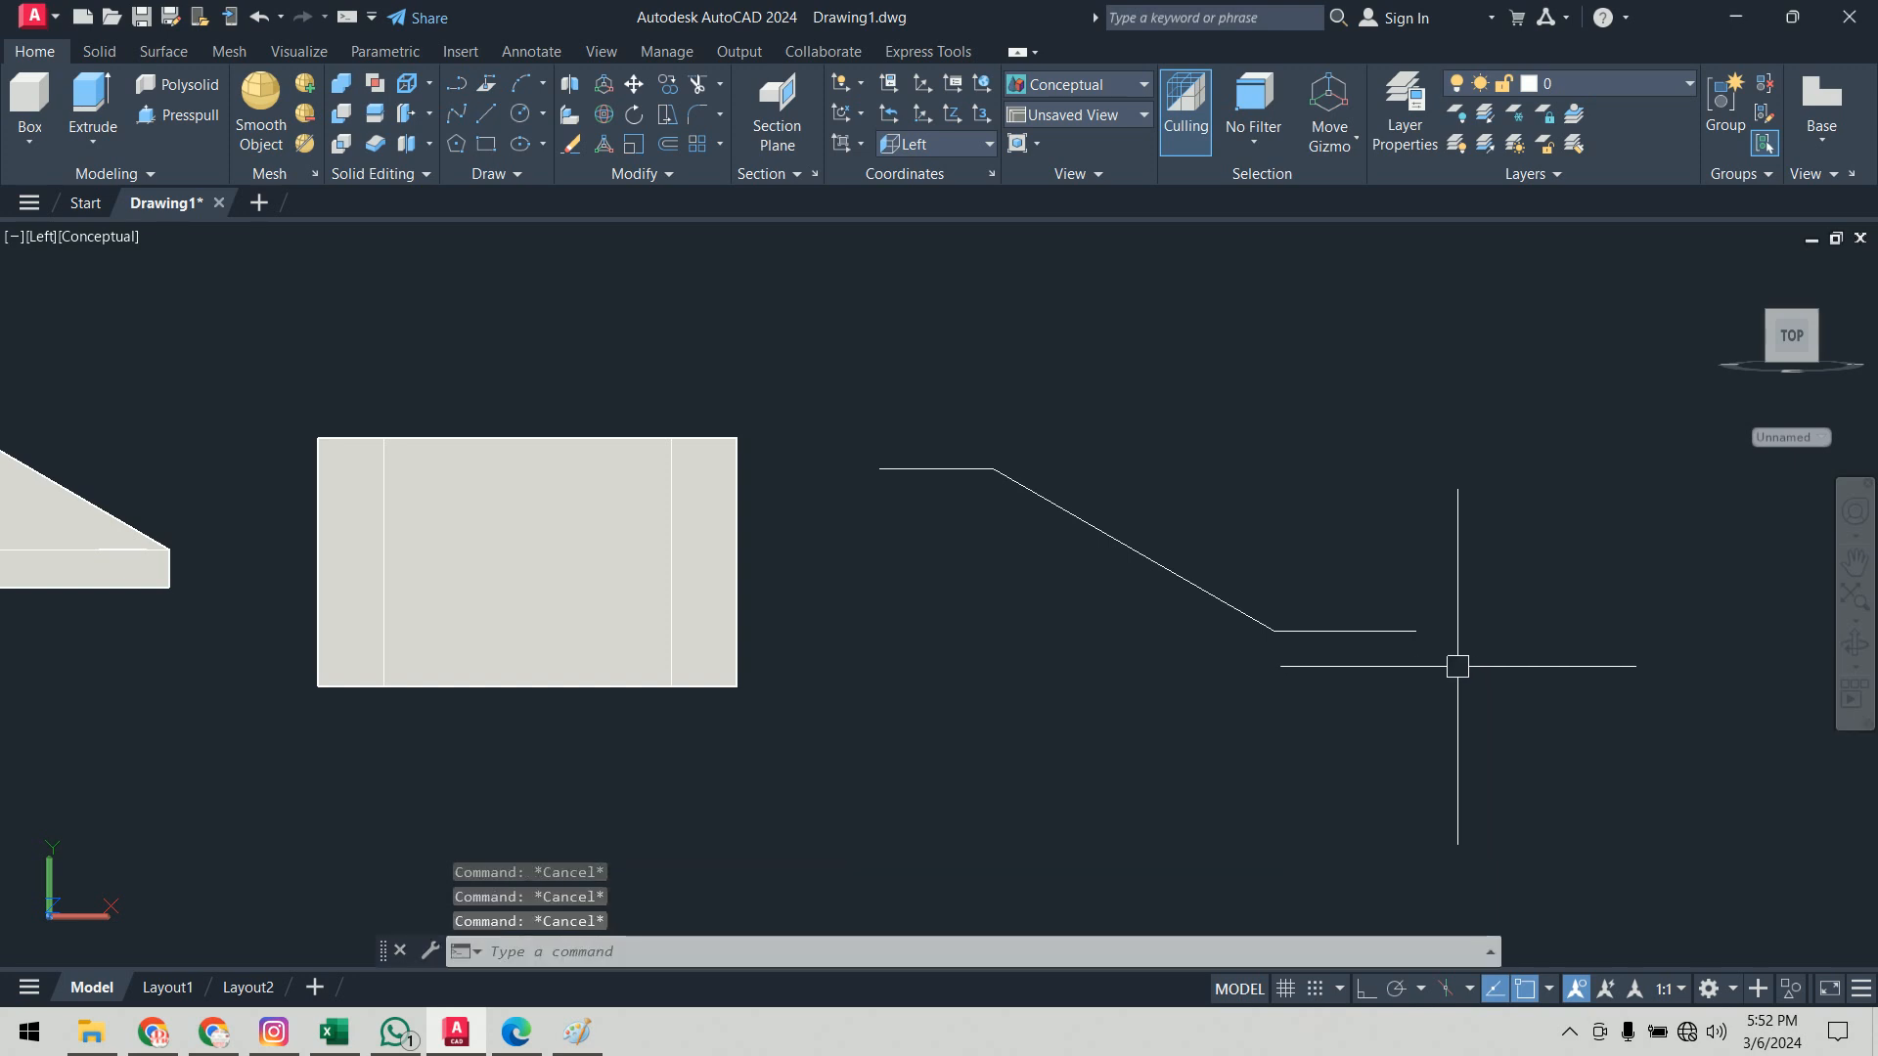
key("Return")
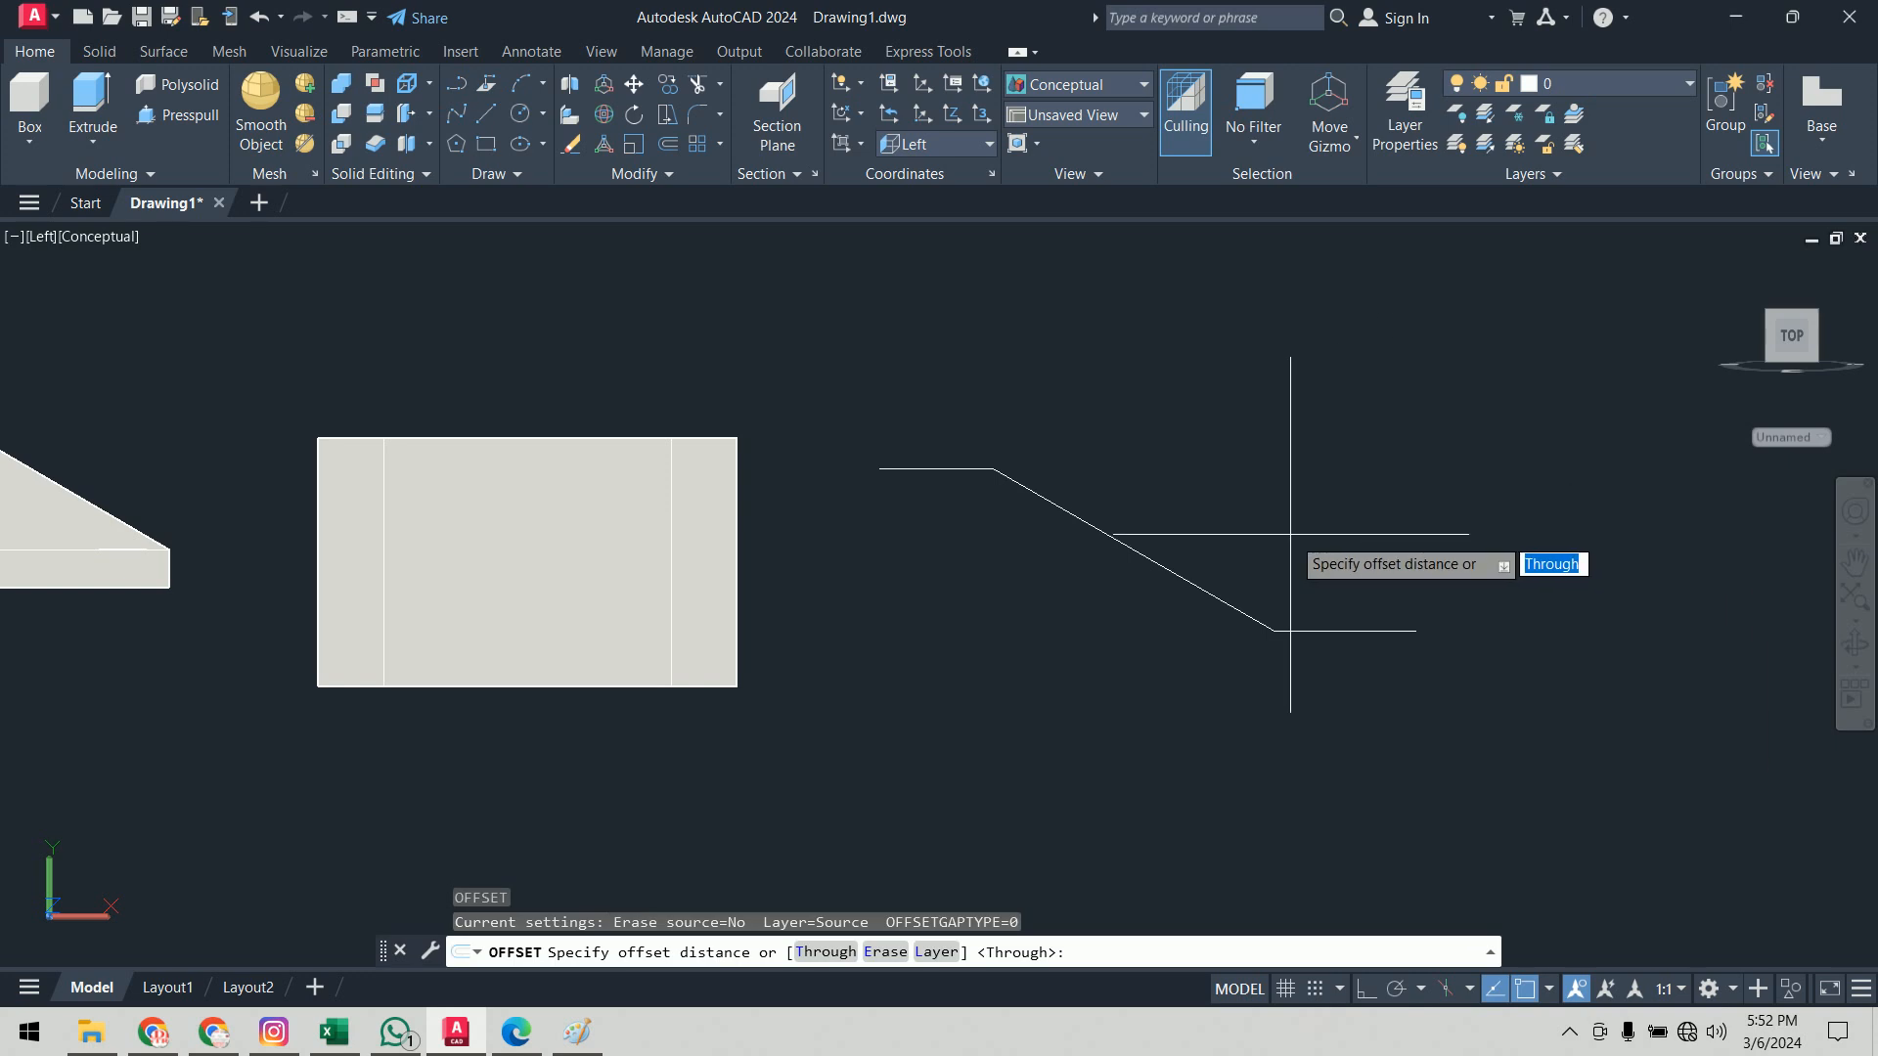
key("Escape")
key("Return")
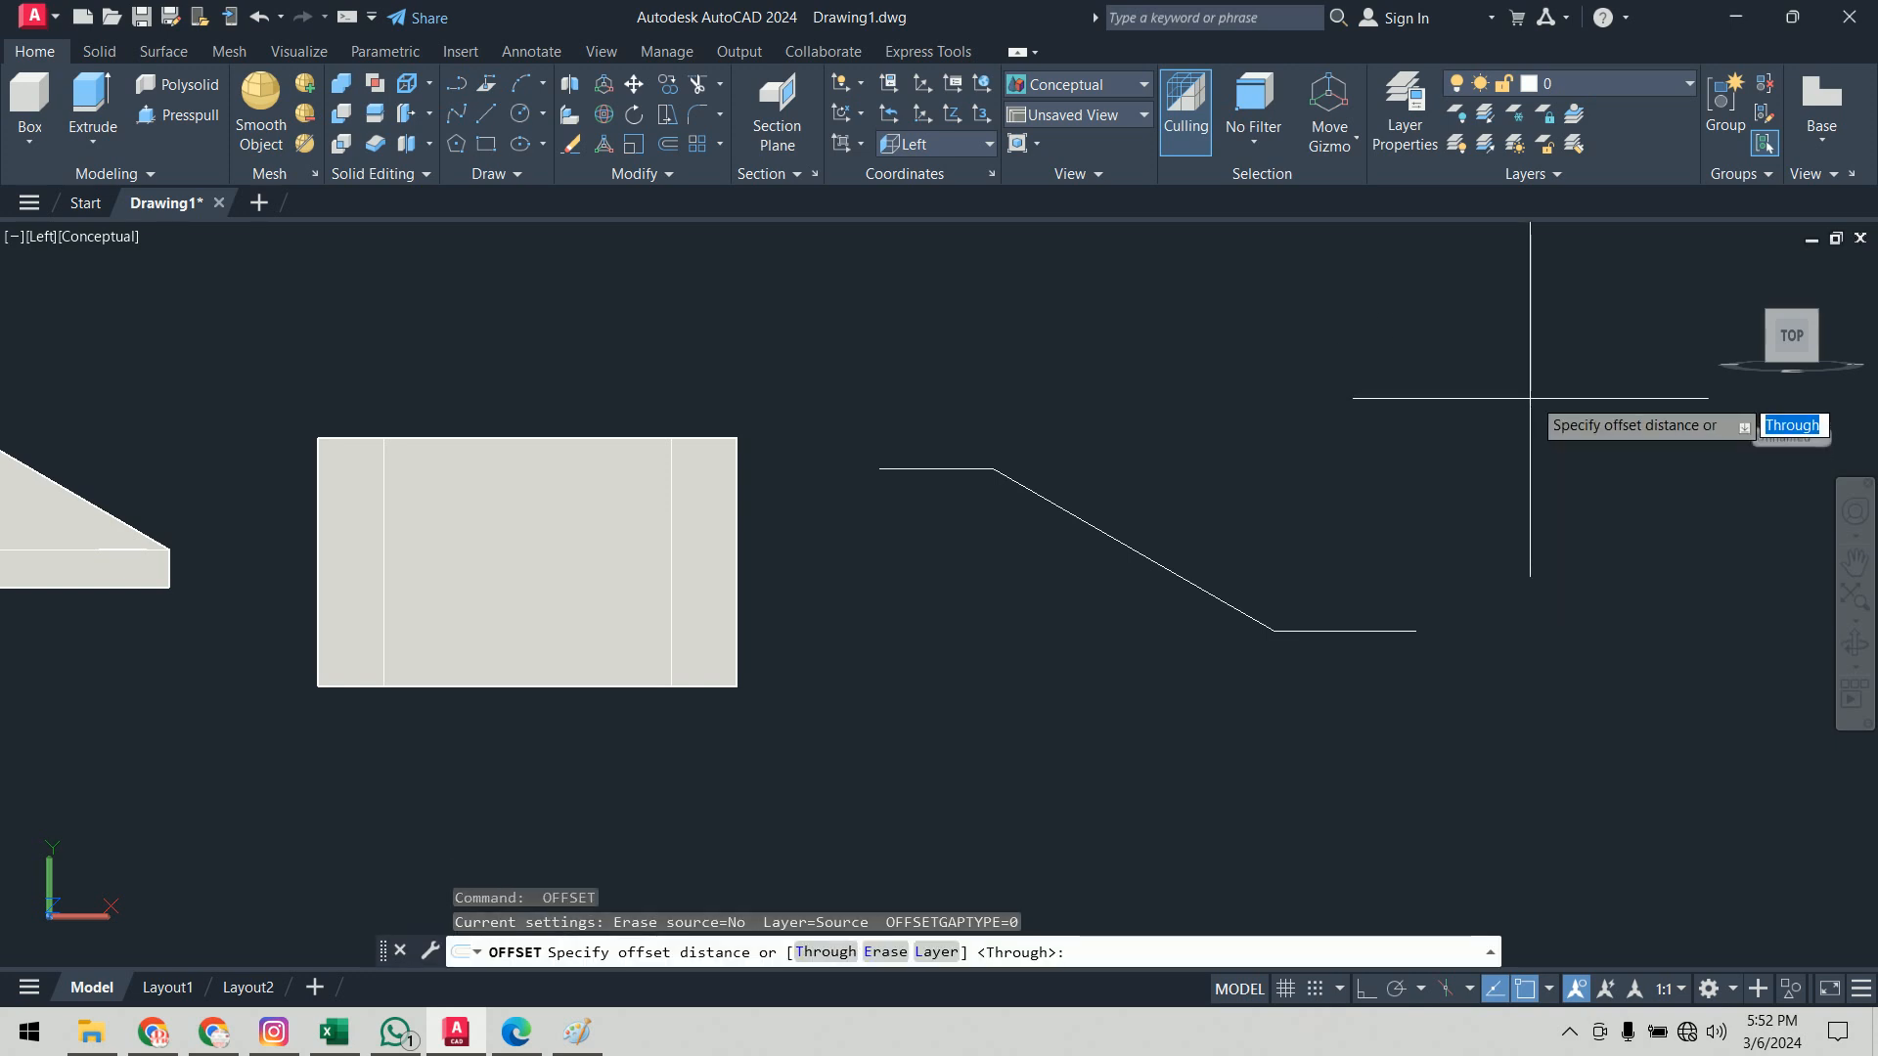
key("Escape")
key("Escape")
Step: Join the three connected lines of the stepped profile into one polyline
type("j")
key("Return")
left_click(1487, 397)
left_click(789, 788)
key("Return")
left_click(1208, 576)
key("Escape")
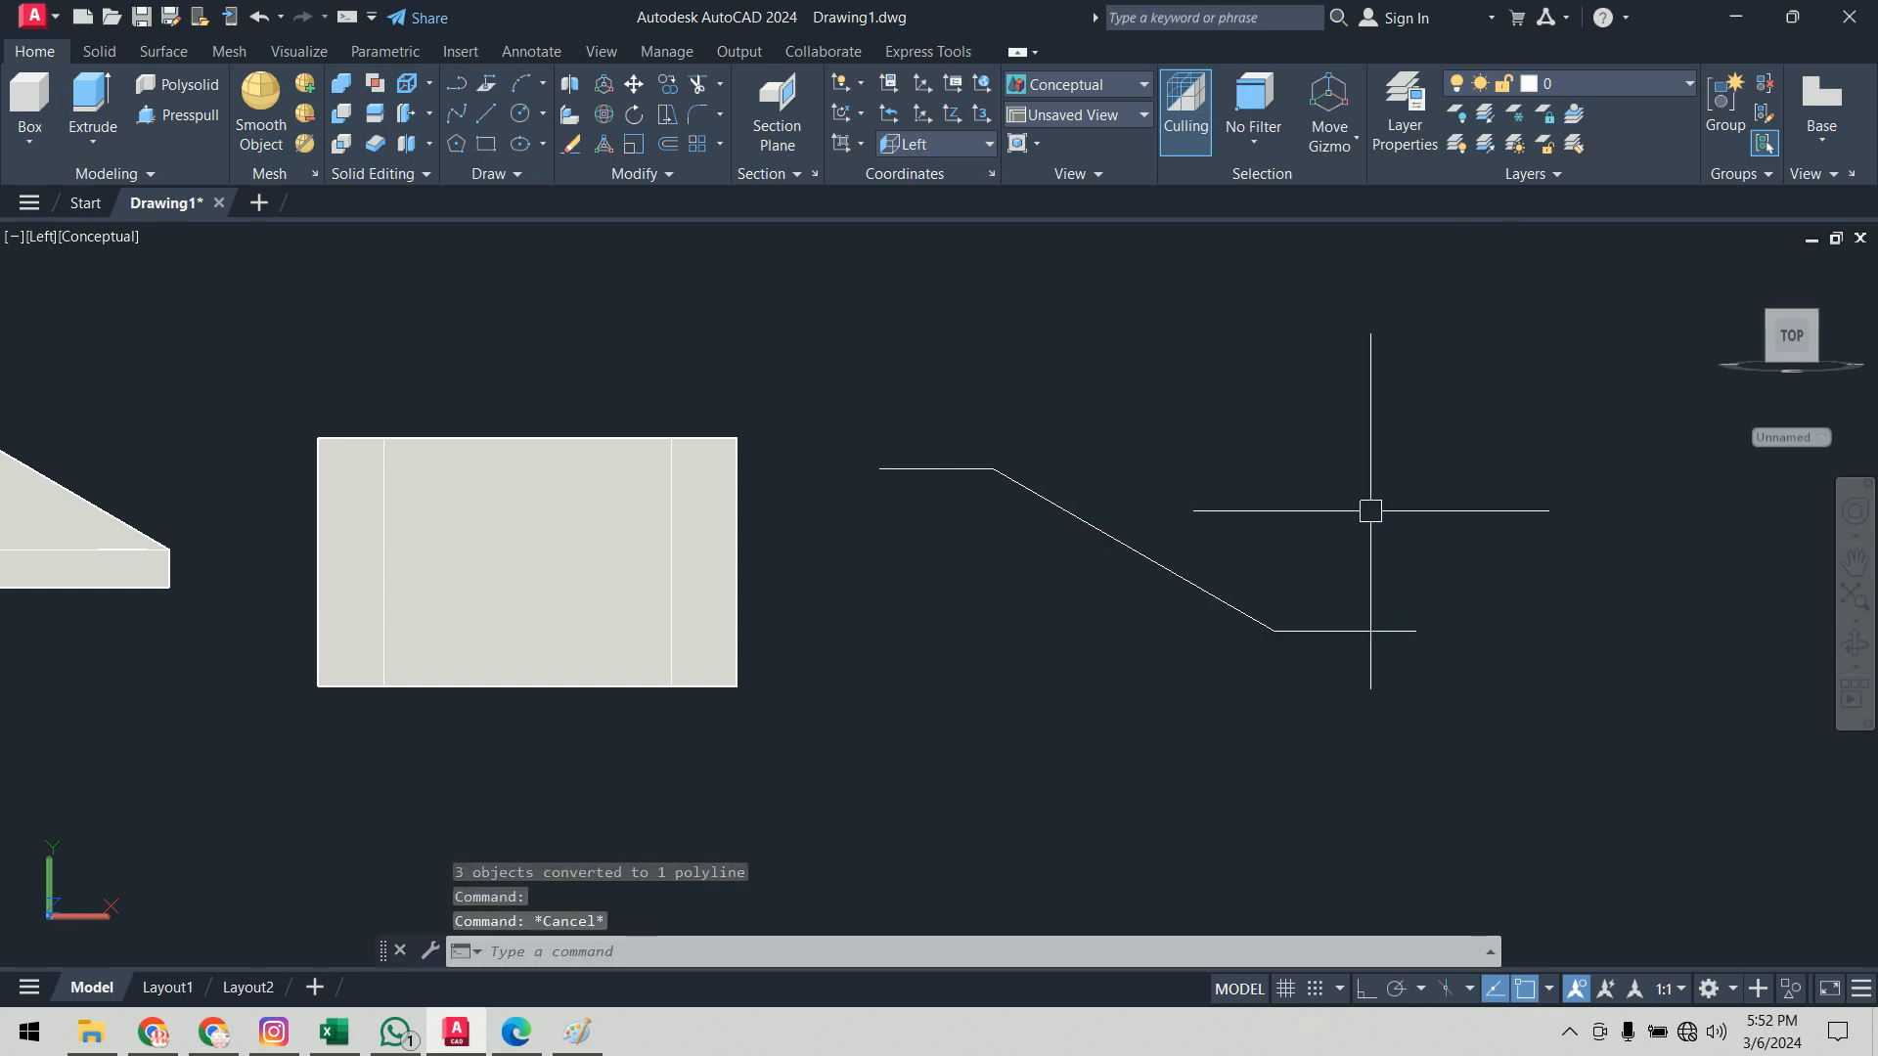
type("co")
key("Return")
key("Escape")
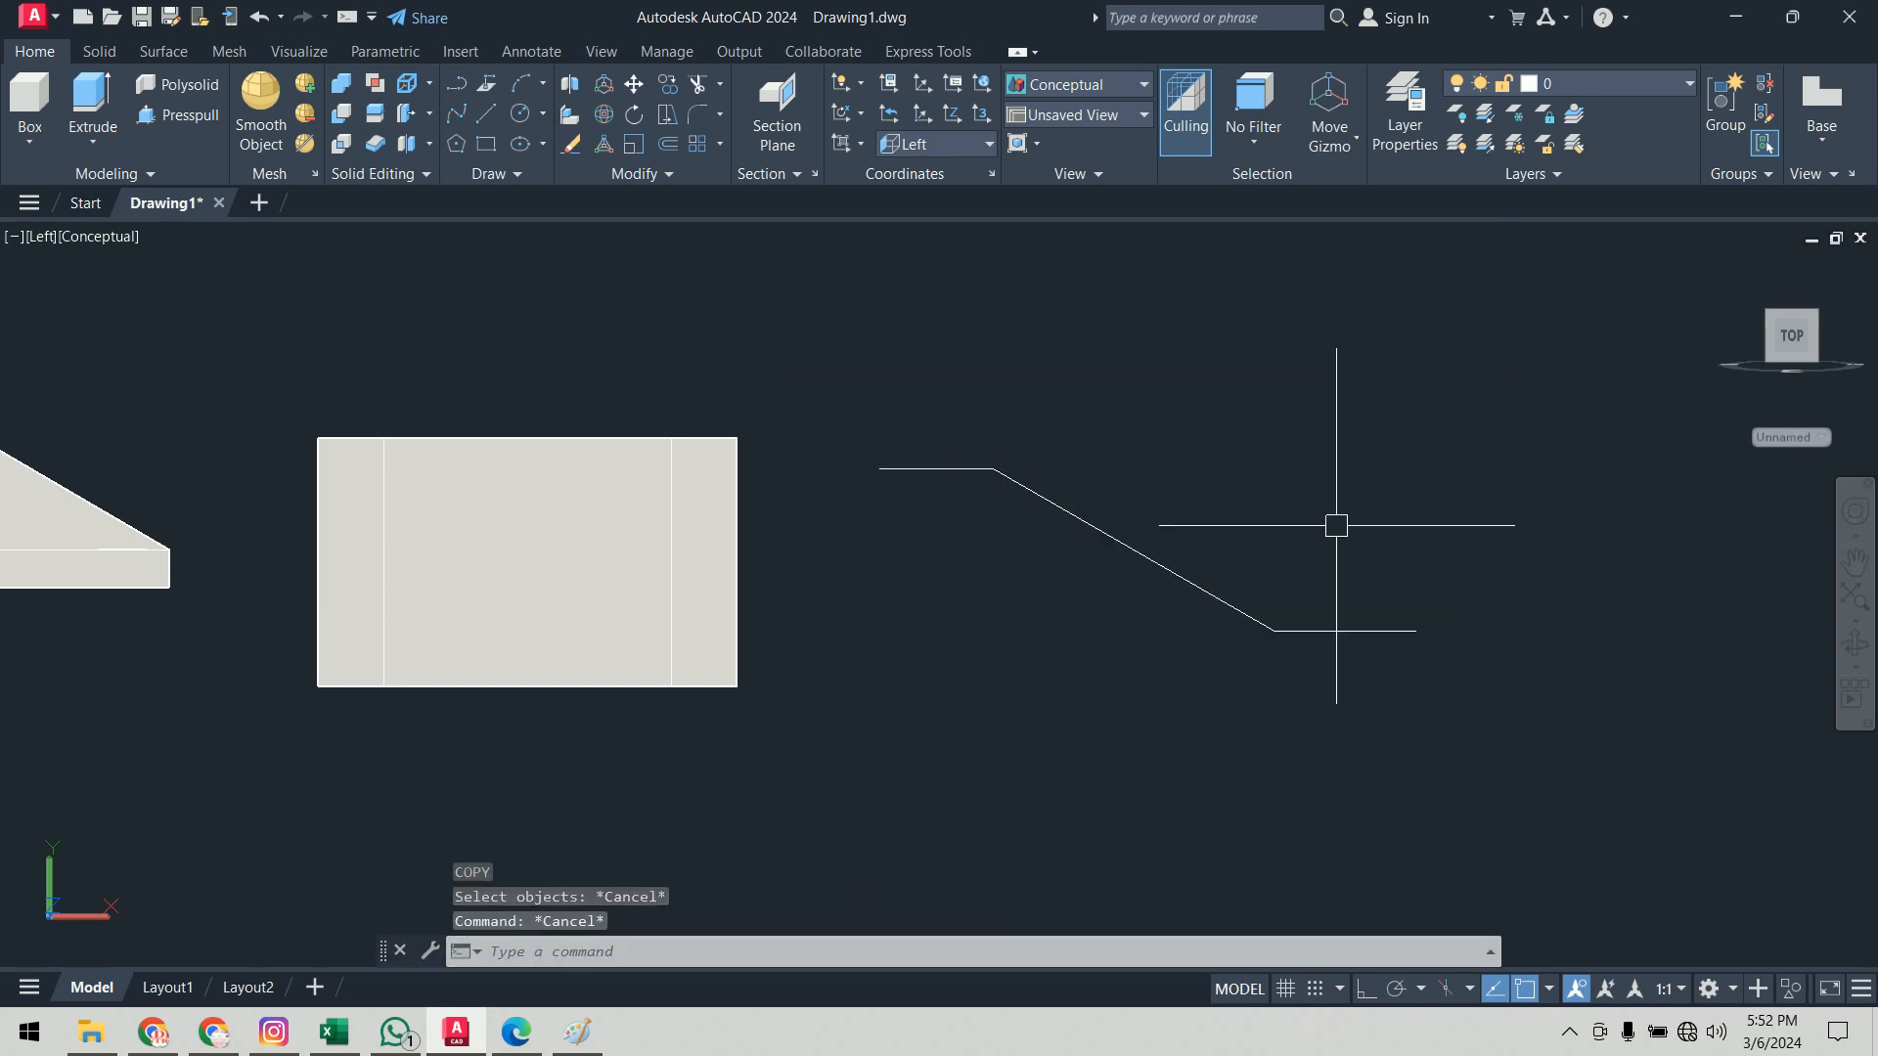
Step: Offset the stepped polyline with the Through option, placing a parallel copy a short distance below it
type("o")
key("Return")
type("t")
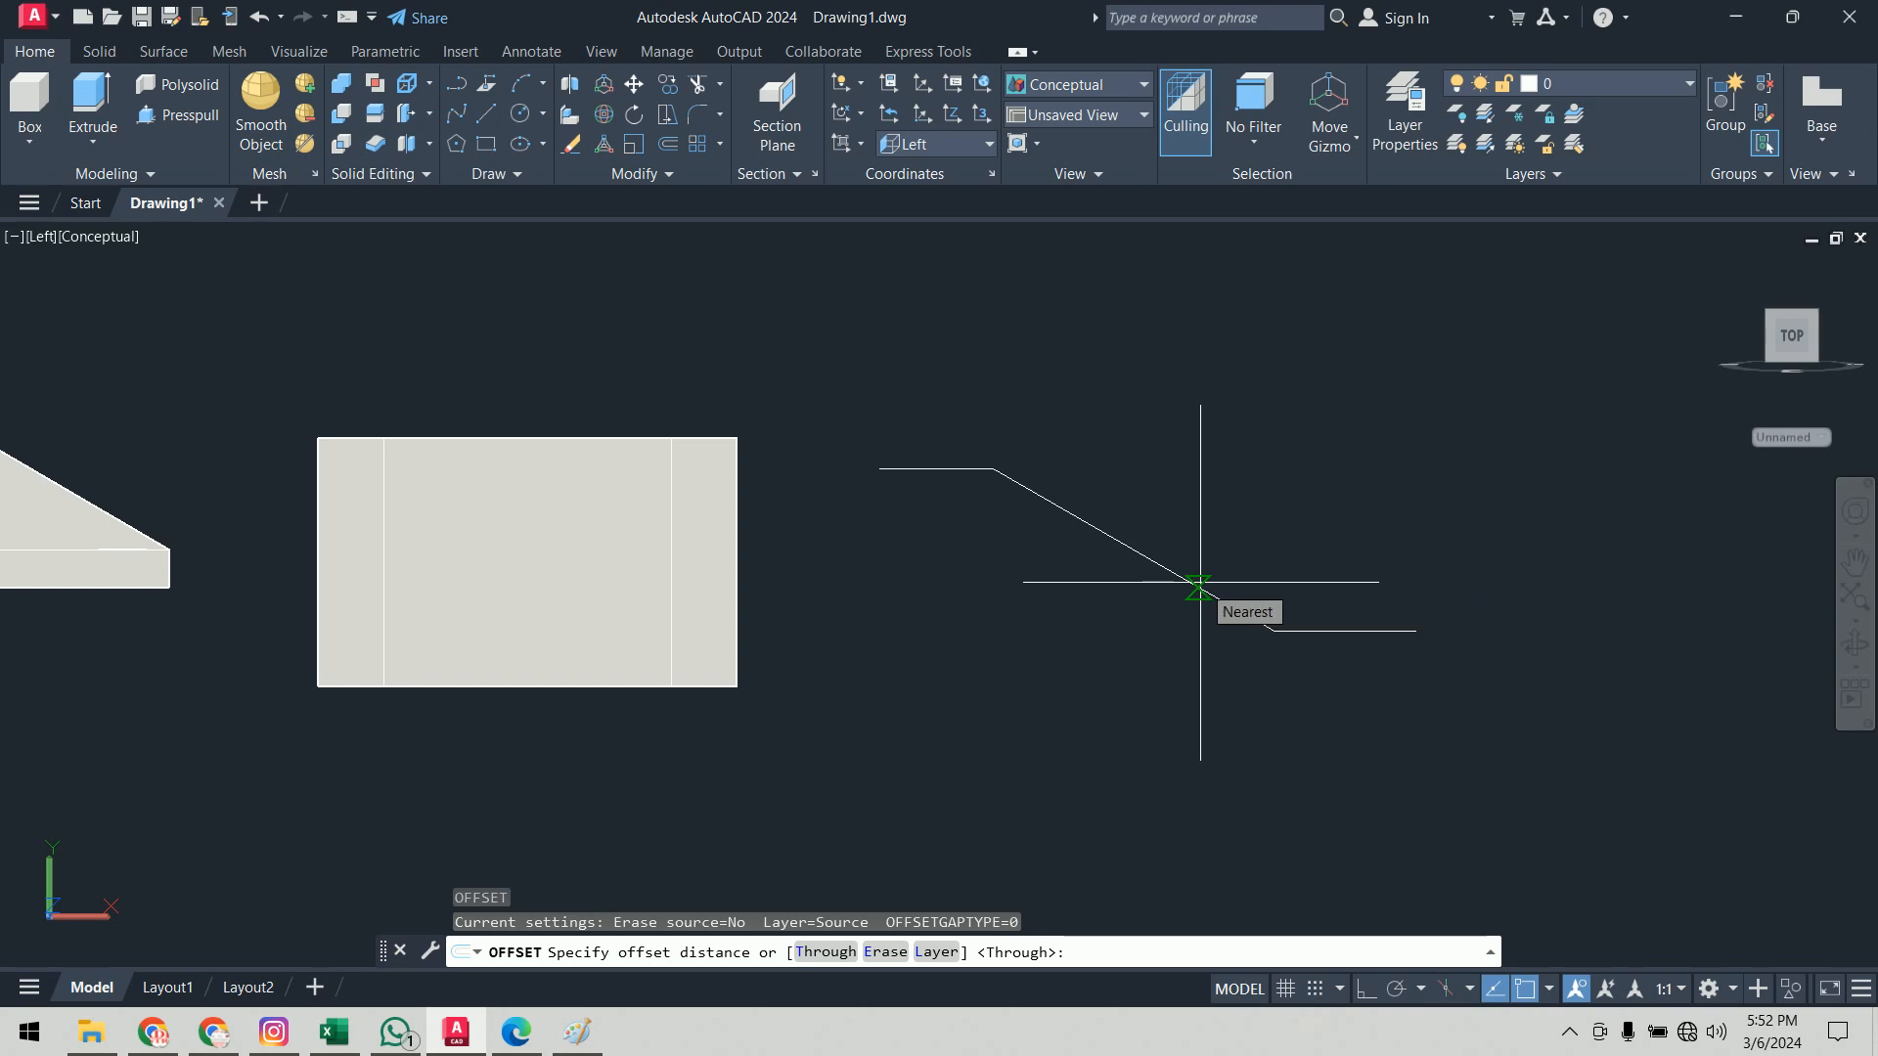
key("Return")
left_click(1200, 583)
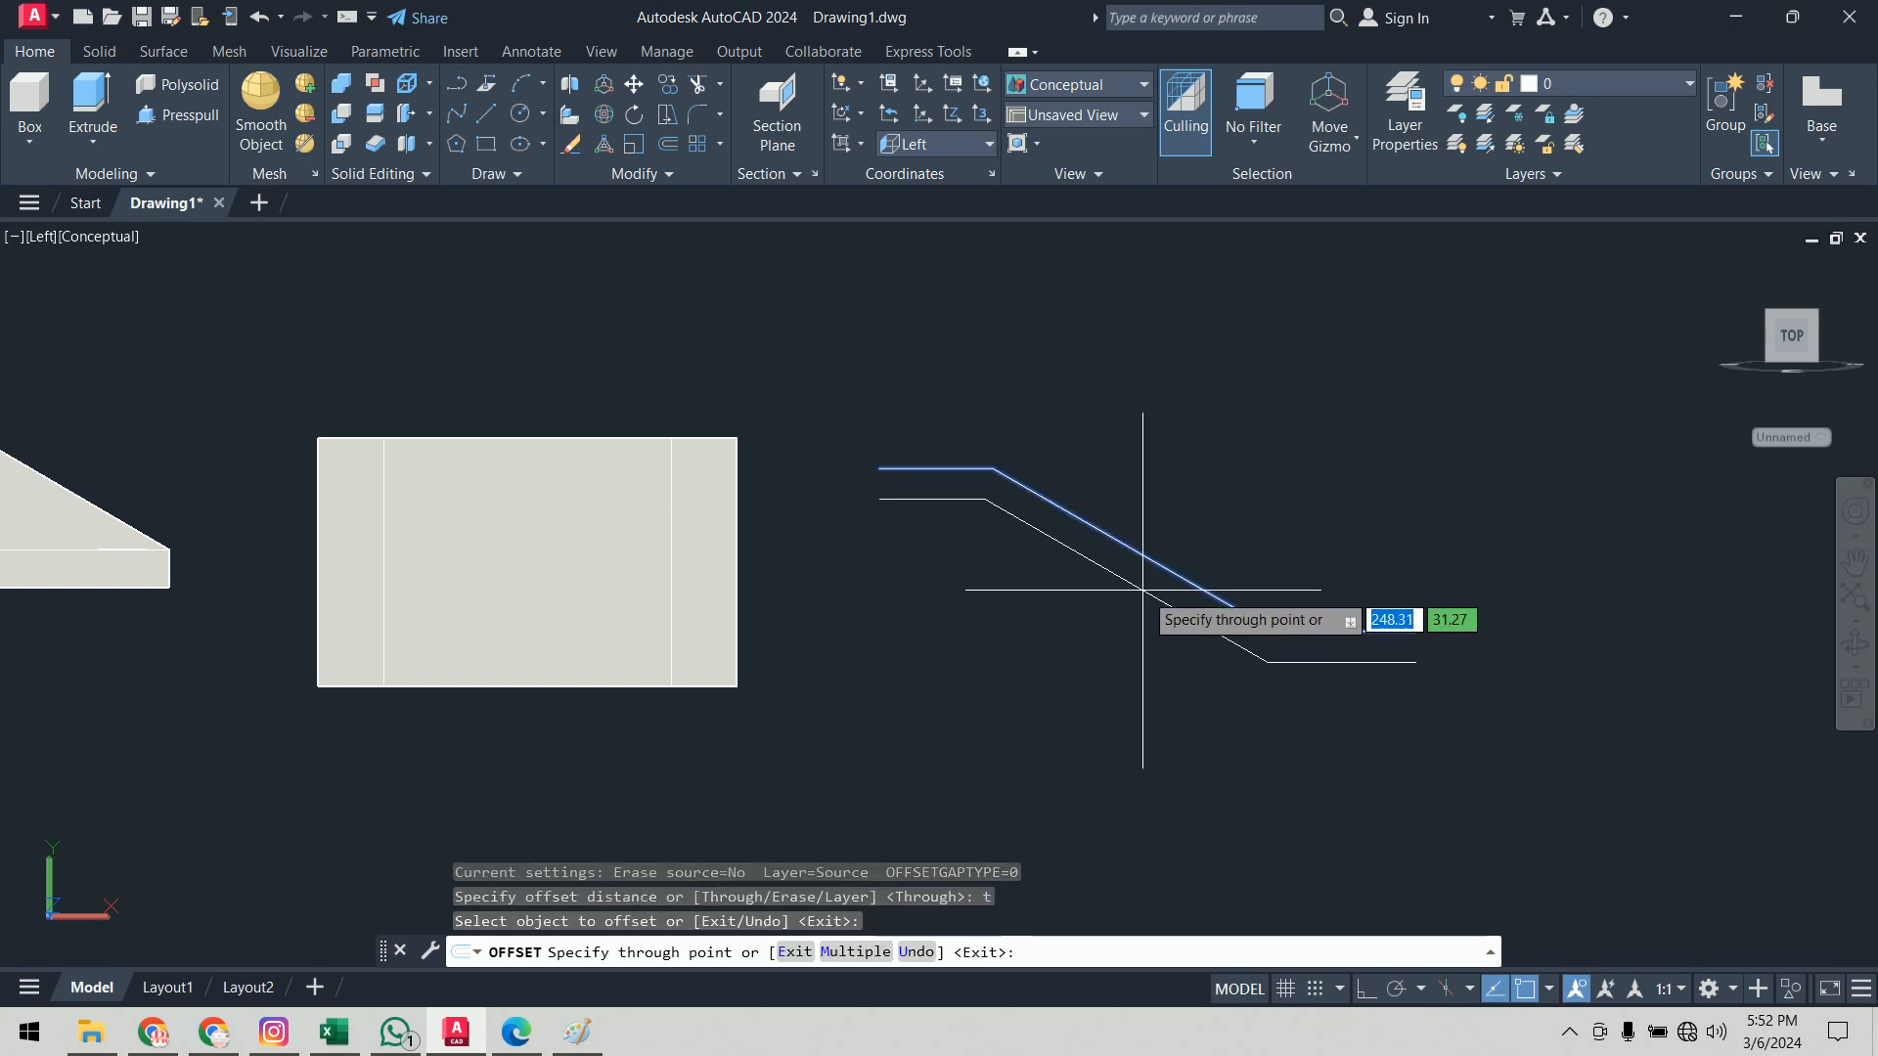
left_click(1143, 589)
middle_click_drag(1258, 466, 1170, 574)
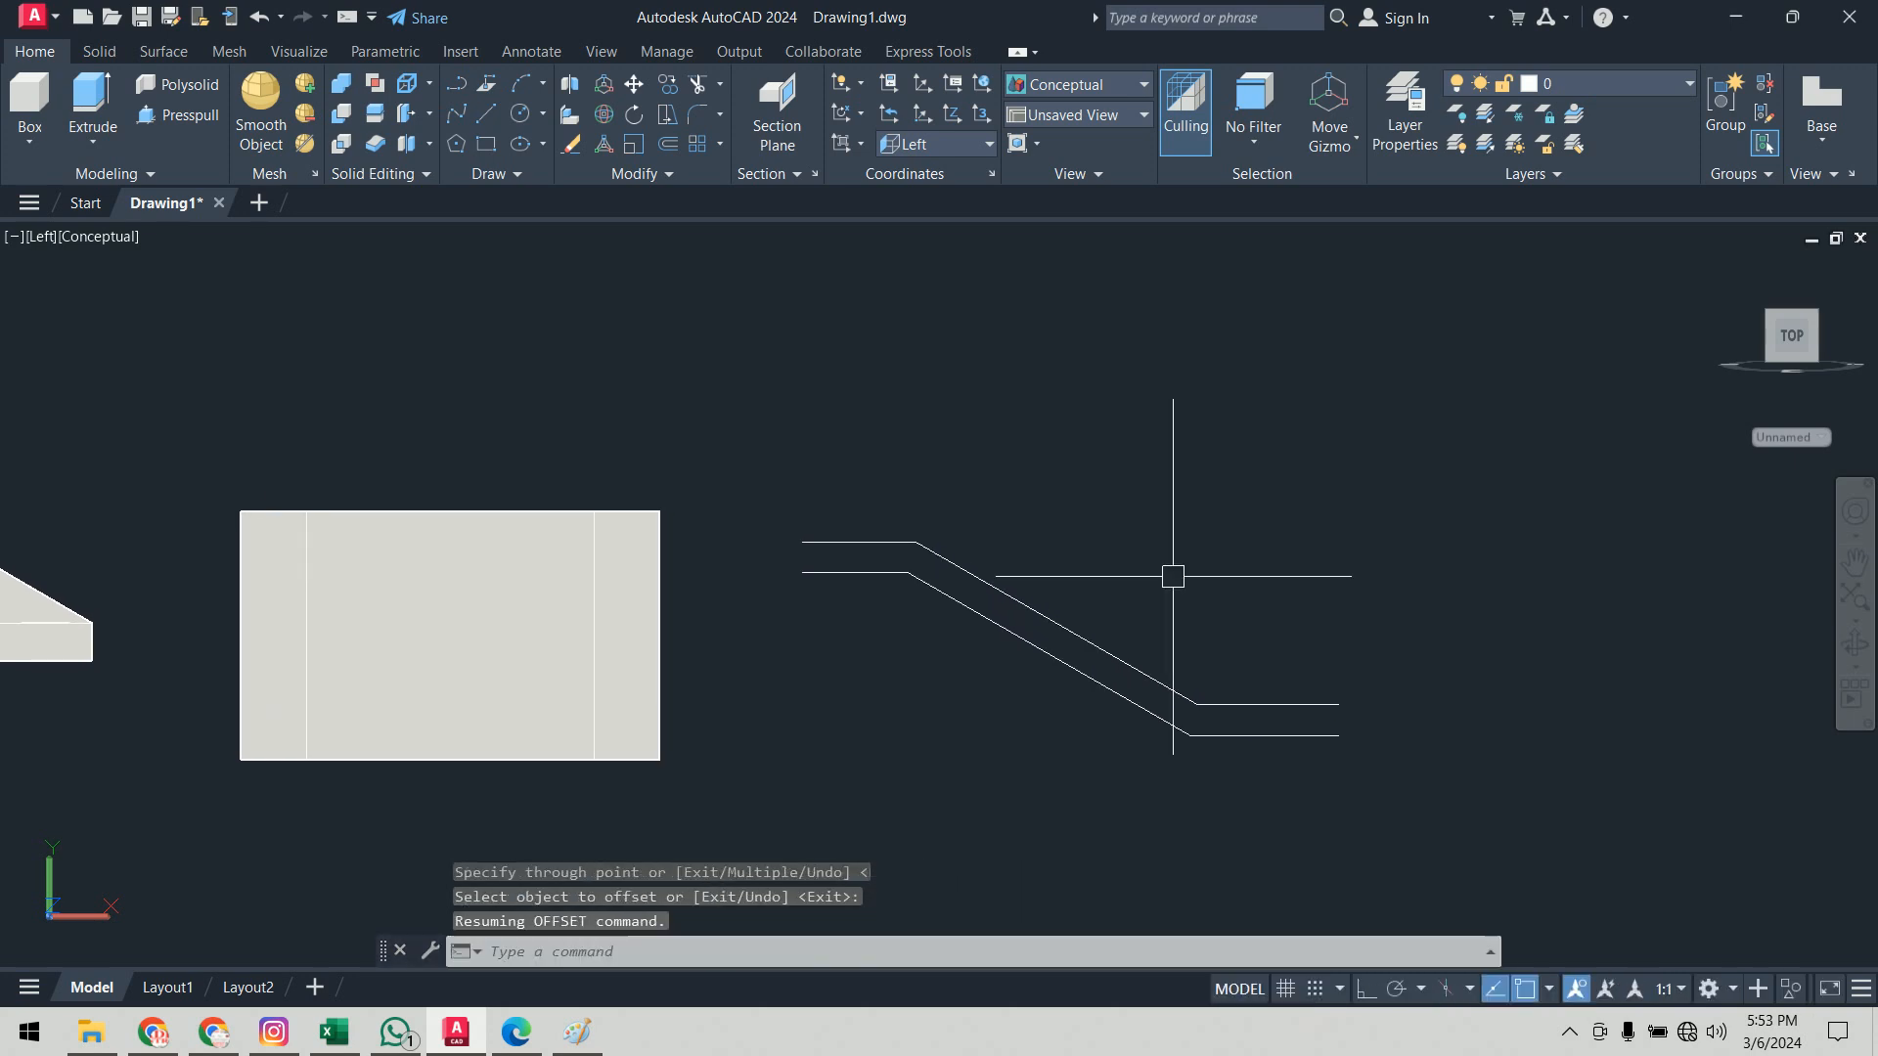
Step: Close both open ends of the two parallel stepped polylines with short vertical lines
key("Escape")
type("l")
key("Return")
left_click(1336, 735)
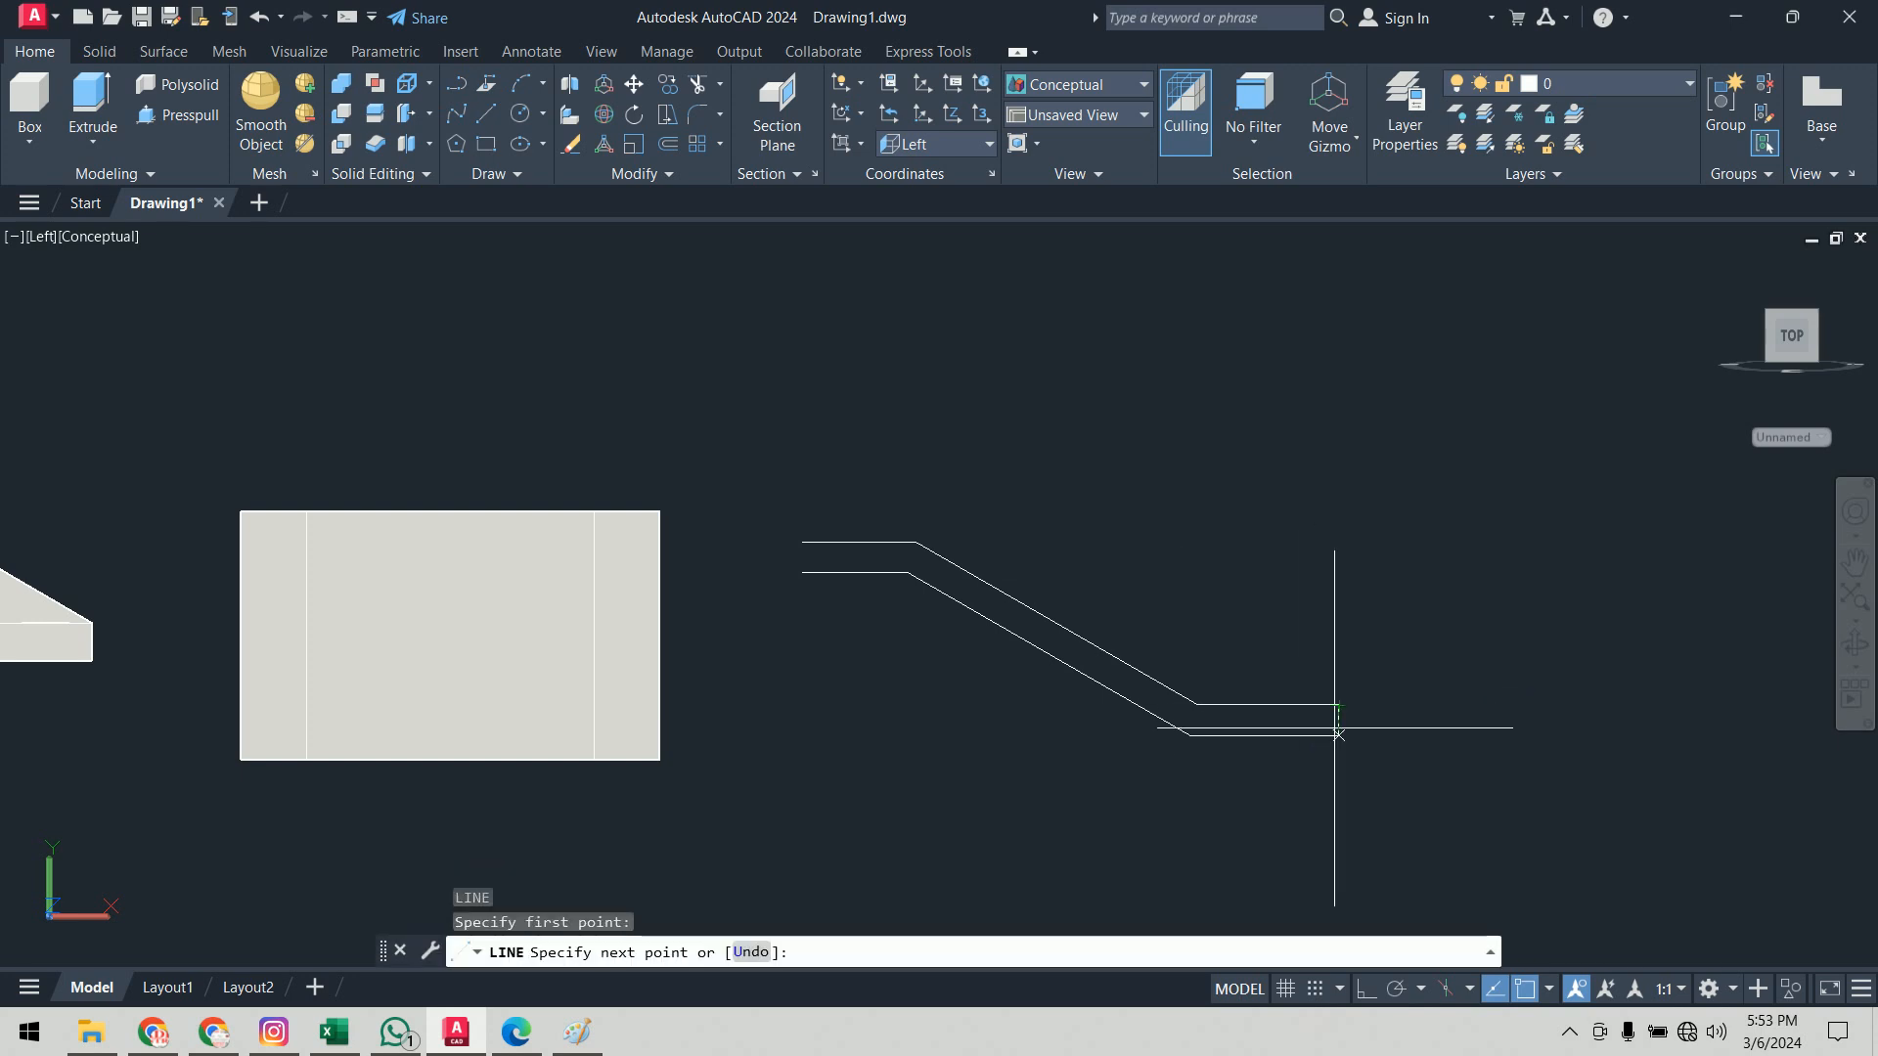
left_click(1337, 704)
key("Return")
key("Return")
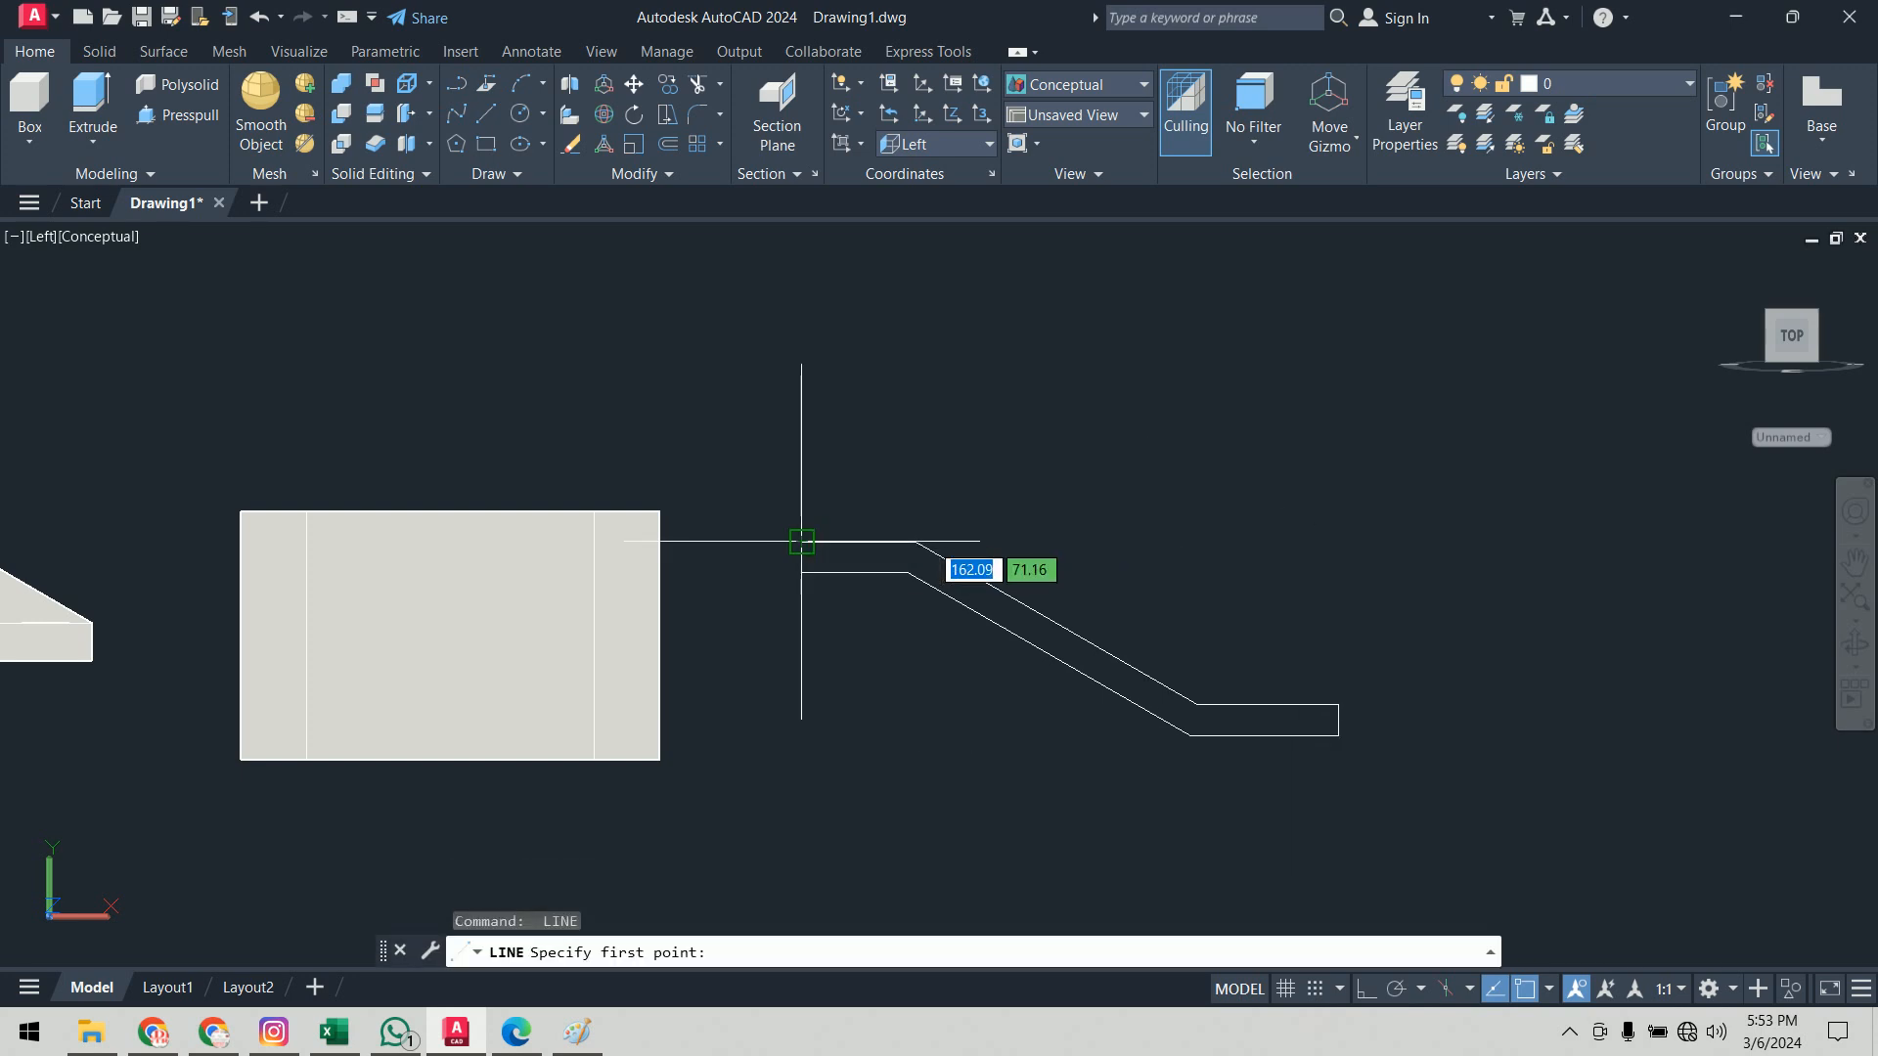
left_click(802, 542)
left_click(802, 572)
key("Return")
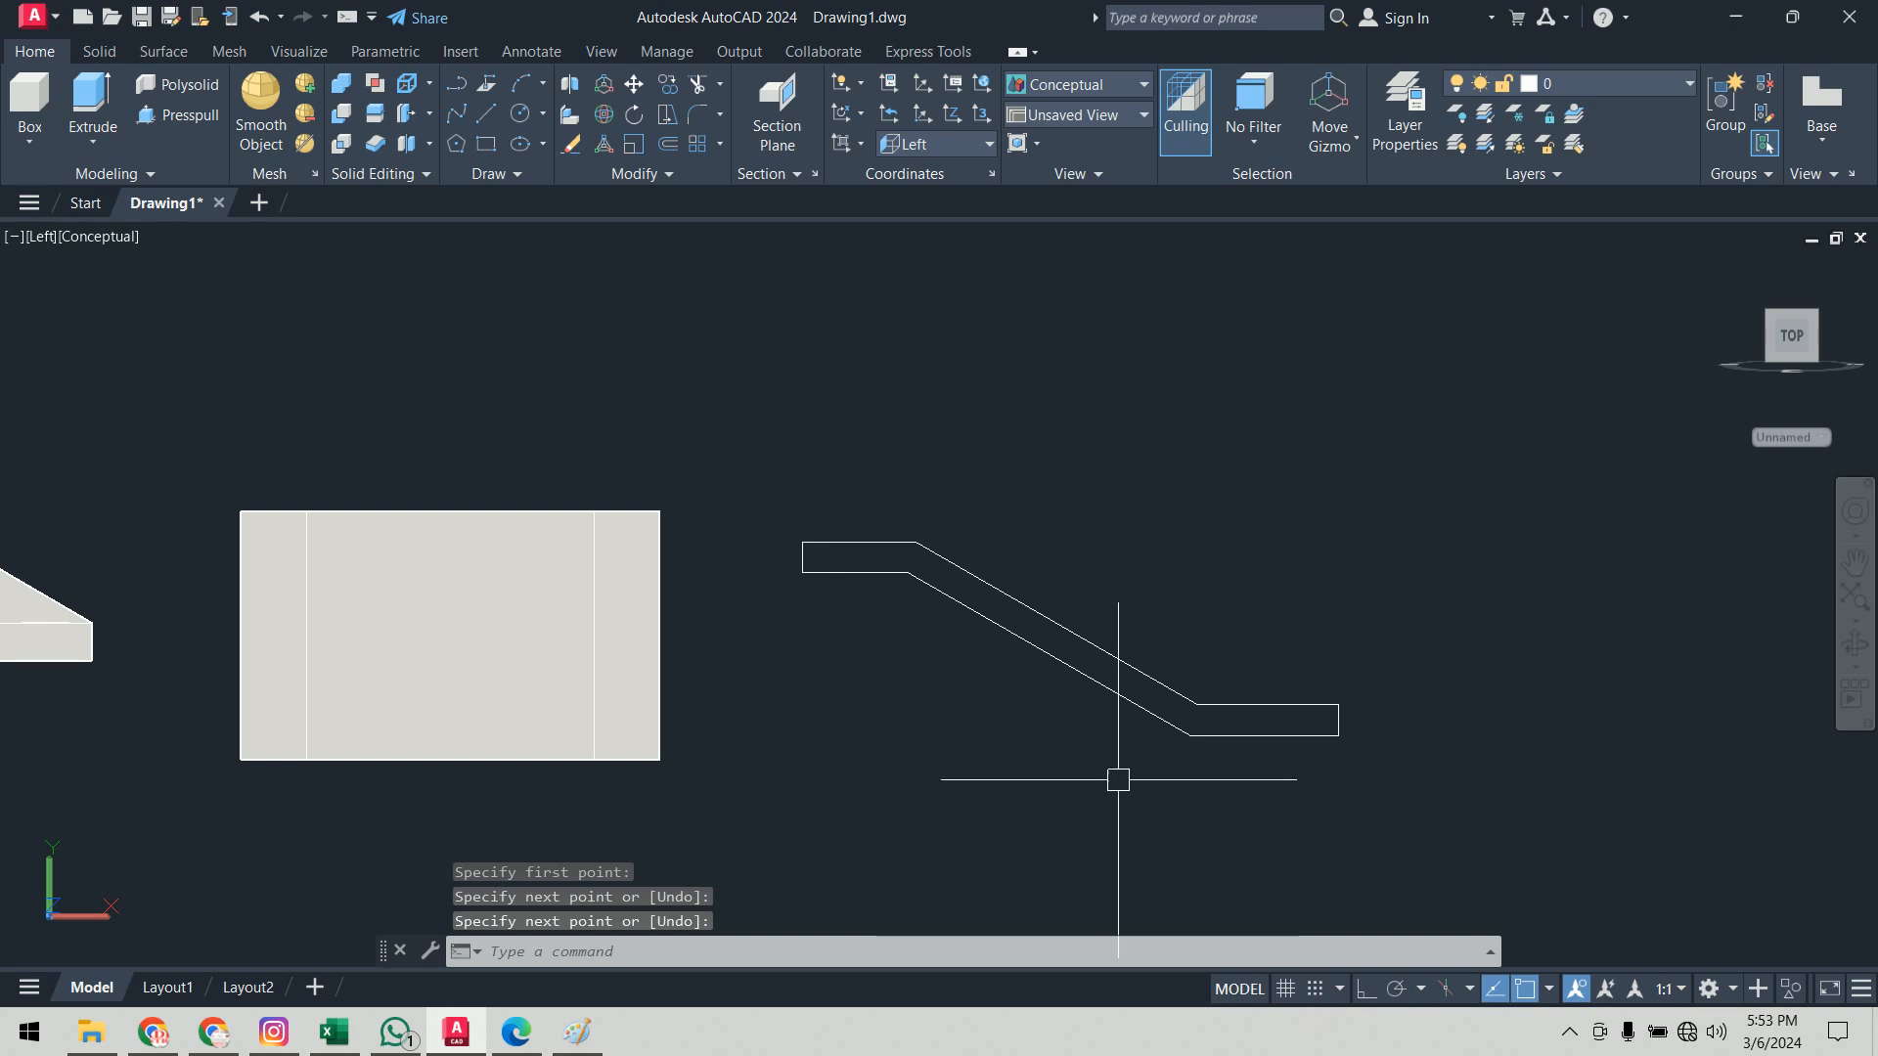
Step: Join the two stepped polylines and the end lines into one closed polyline and check it as a single object
type("j")
key("Return")
left_click(1441, 452)
left_click(713, 843)
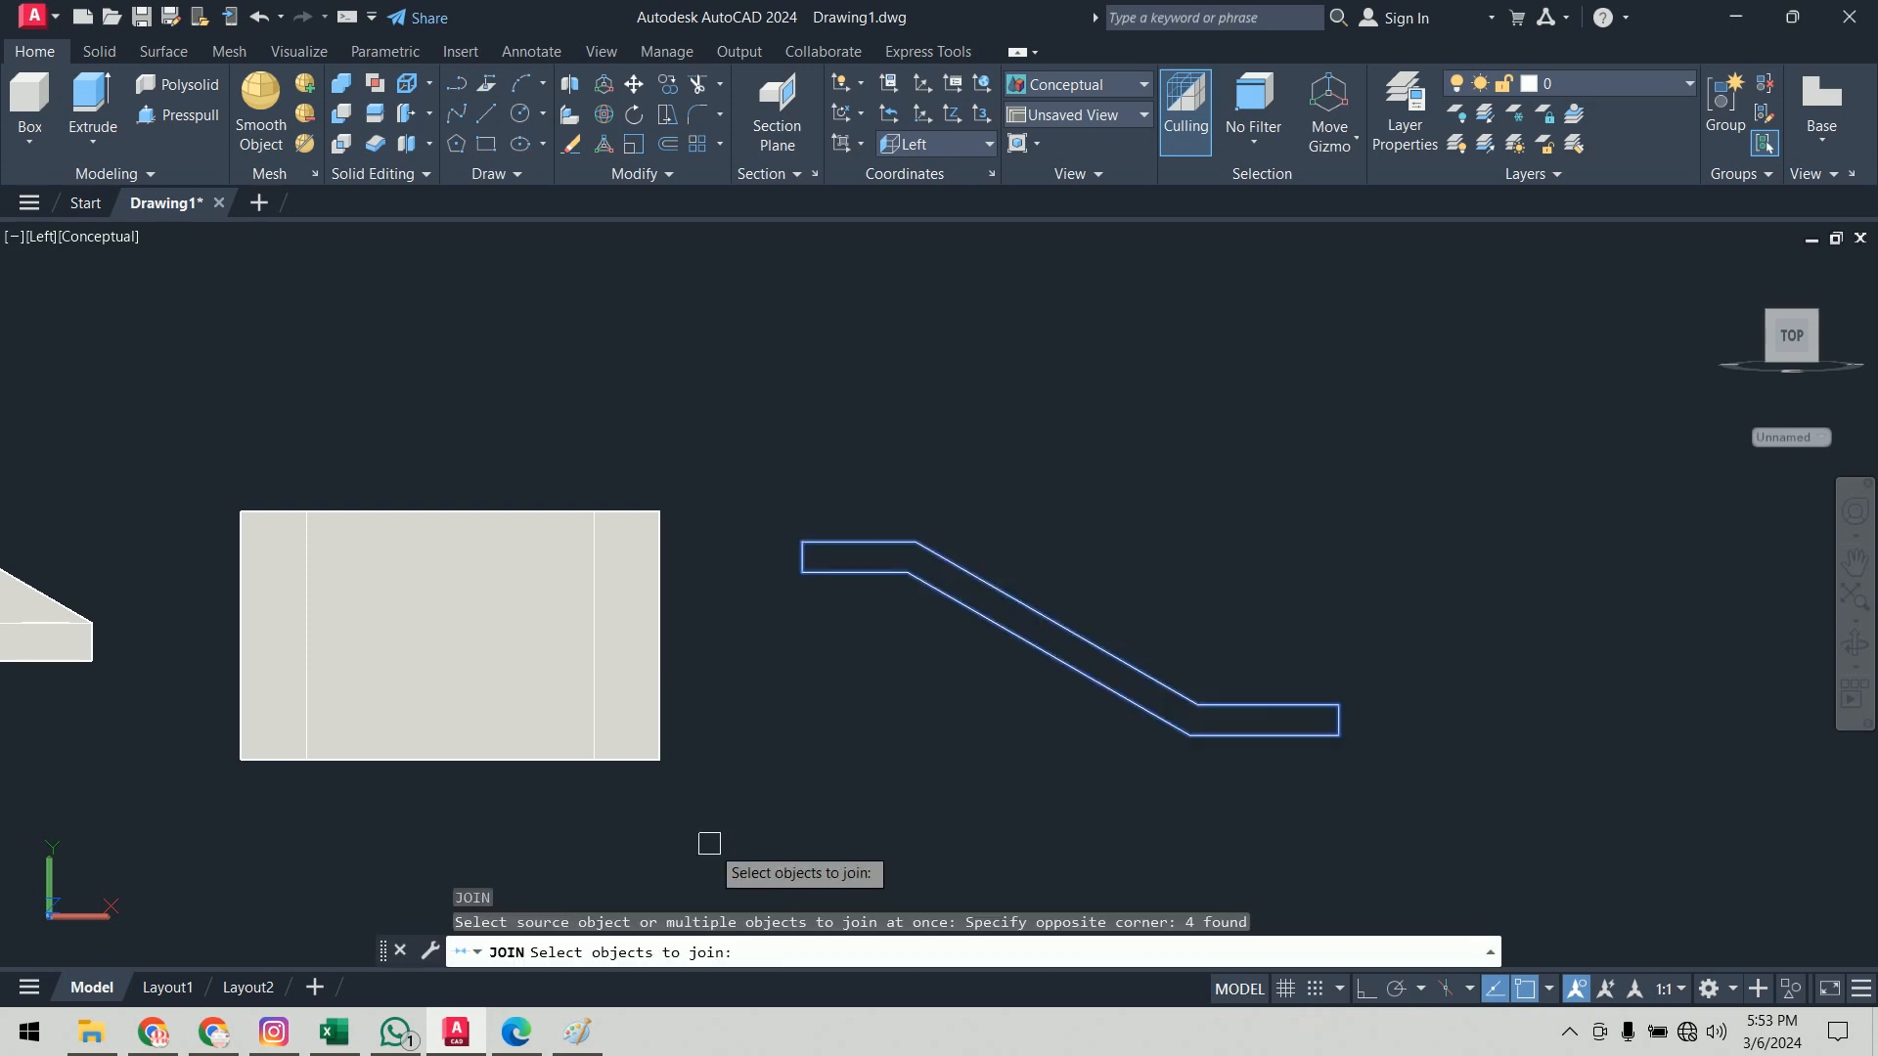
key("Return")
left_click(1005, 629)
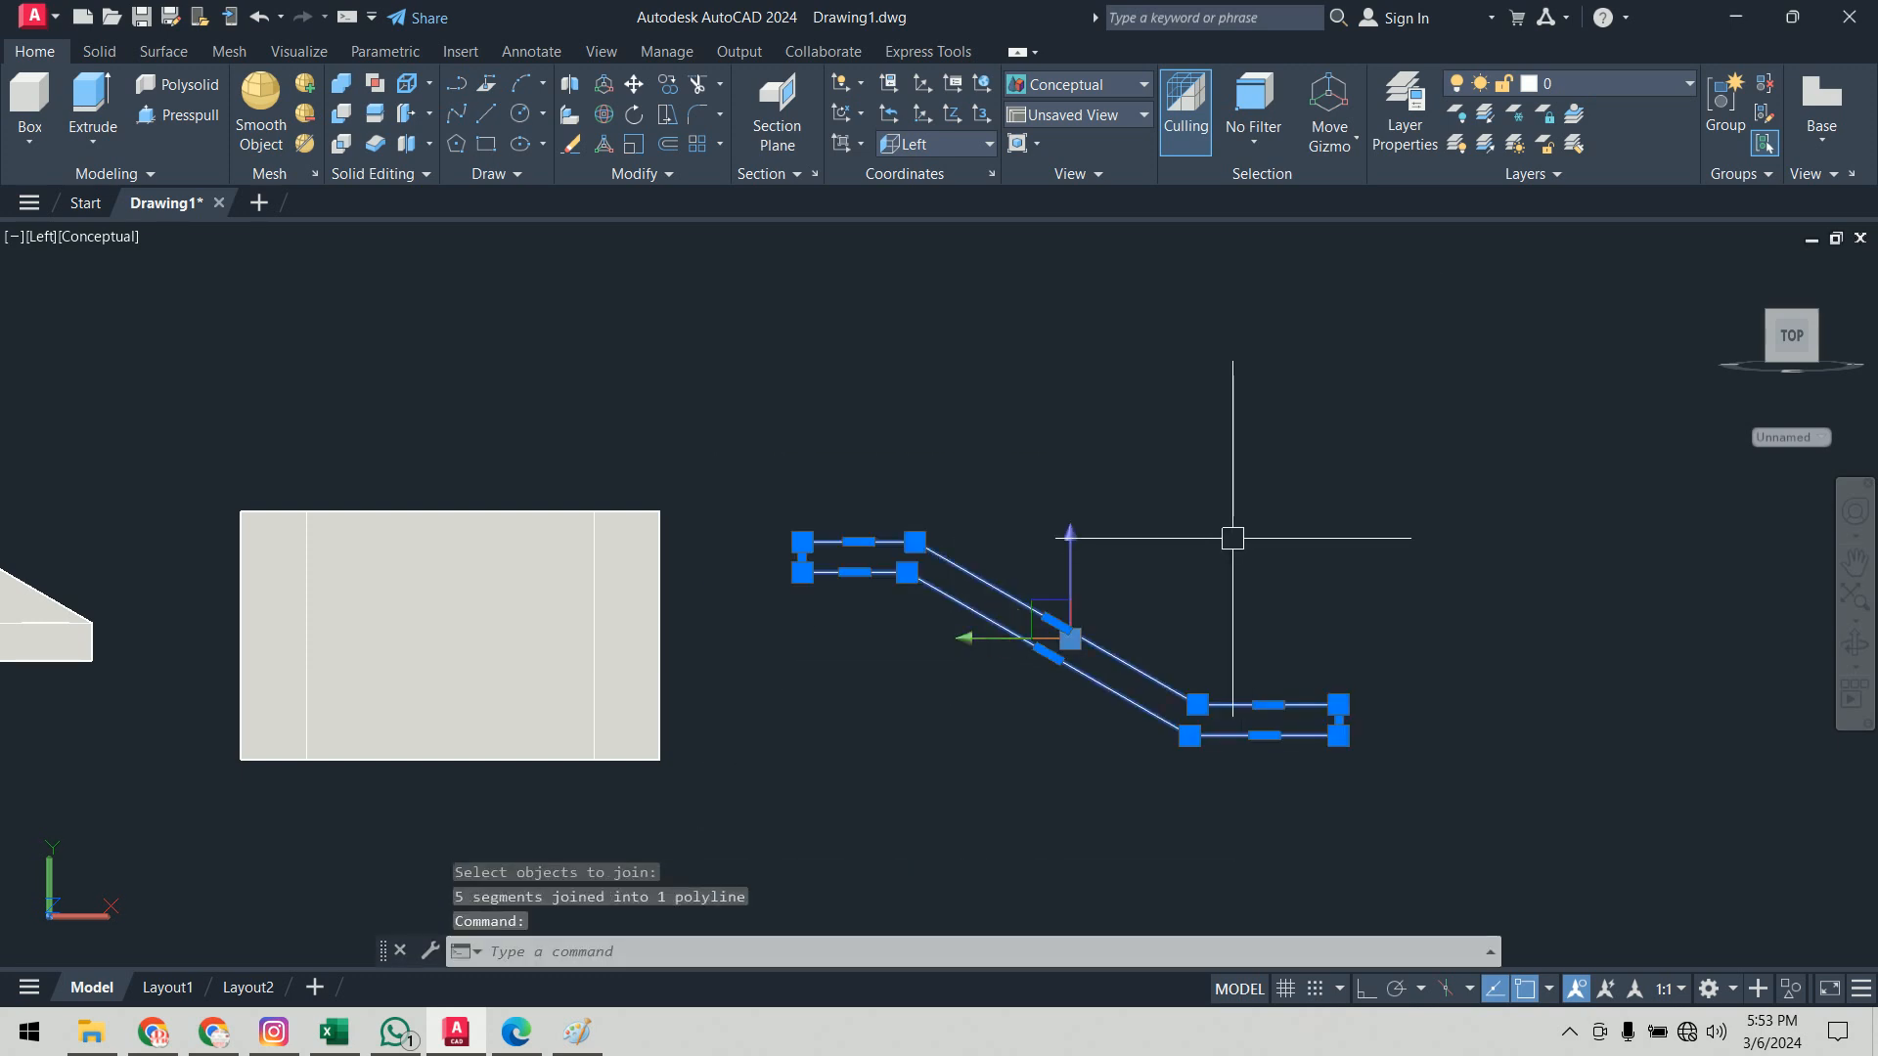
key("Escape")
key("Escape")
Step: Move the closed stepped profile by its upper outer corner onto the matching upper front corner of the I-shaped block
scroll(1312, 458, "down", 2)
middle_click_drag(1341, 494, 1168, 639, "shift")
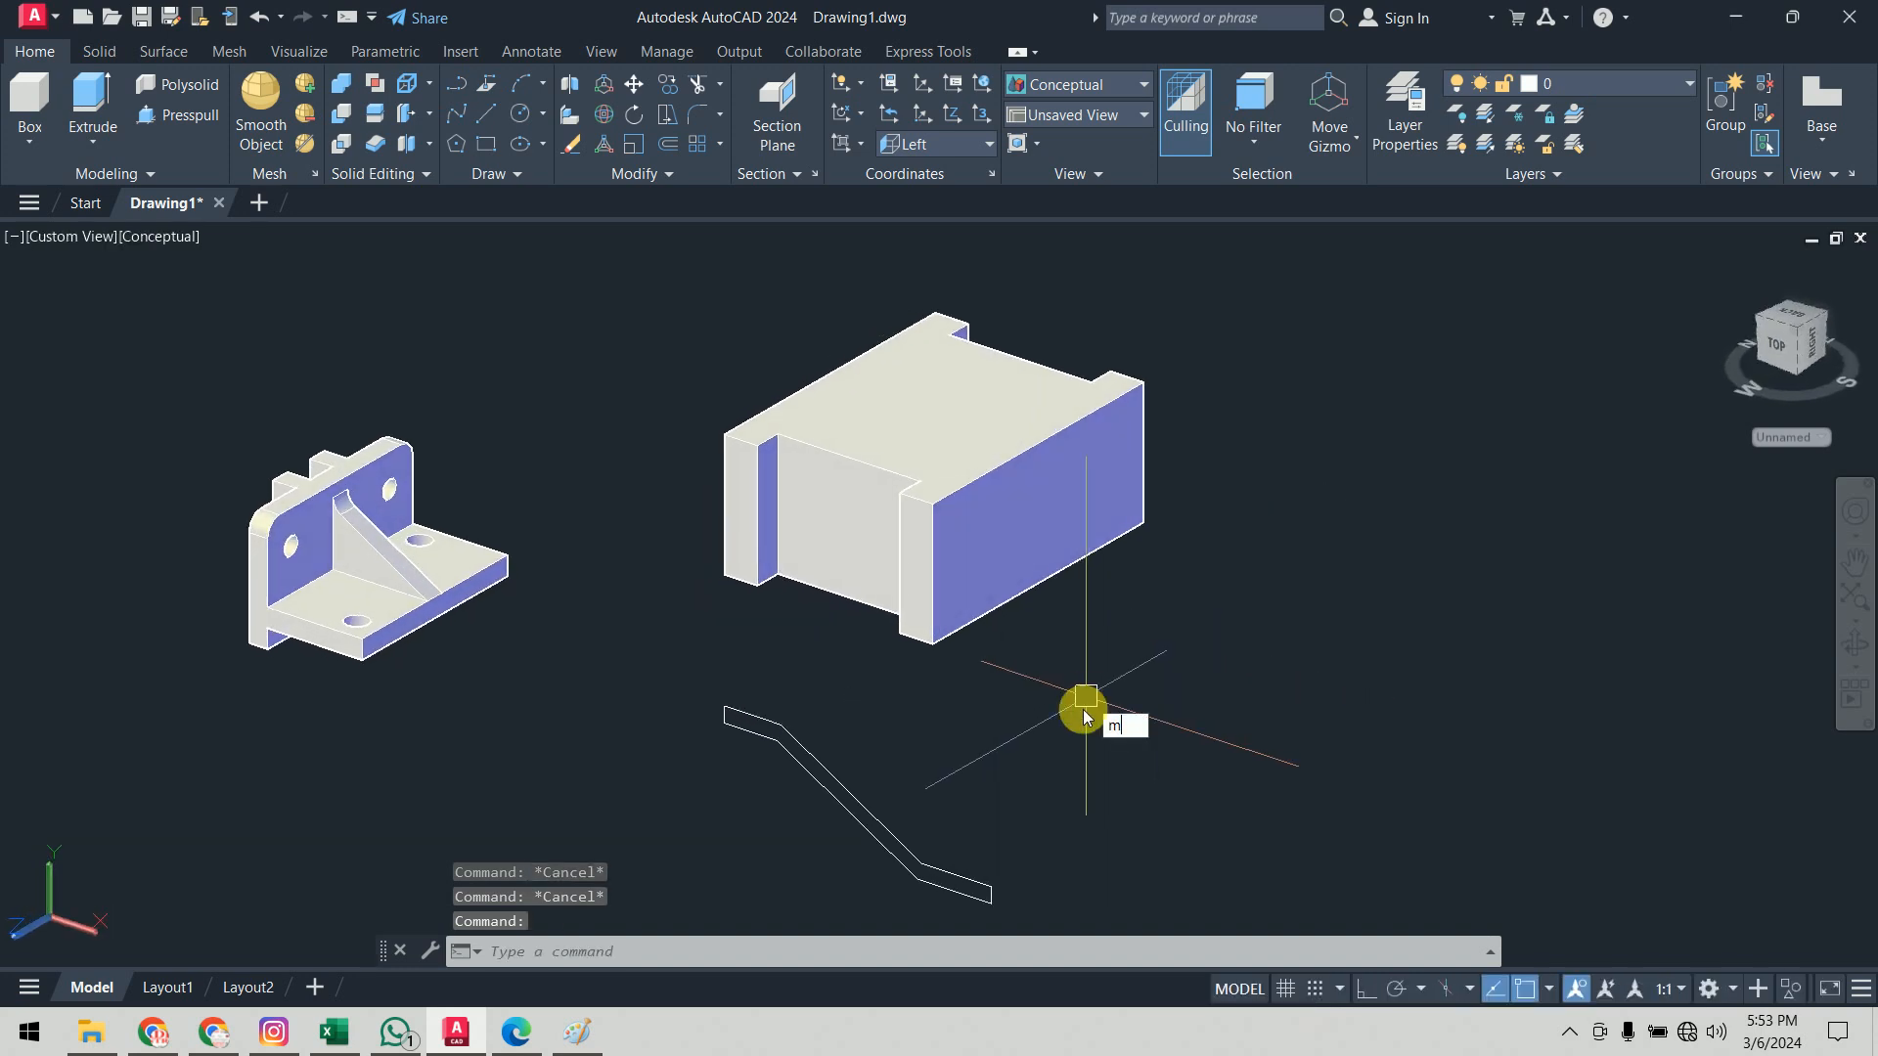
key("Return")
left_click(831, 782)
key("Return")
scroll(671, 685, "up", 5)
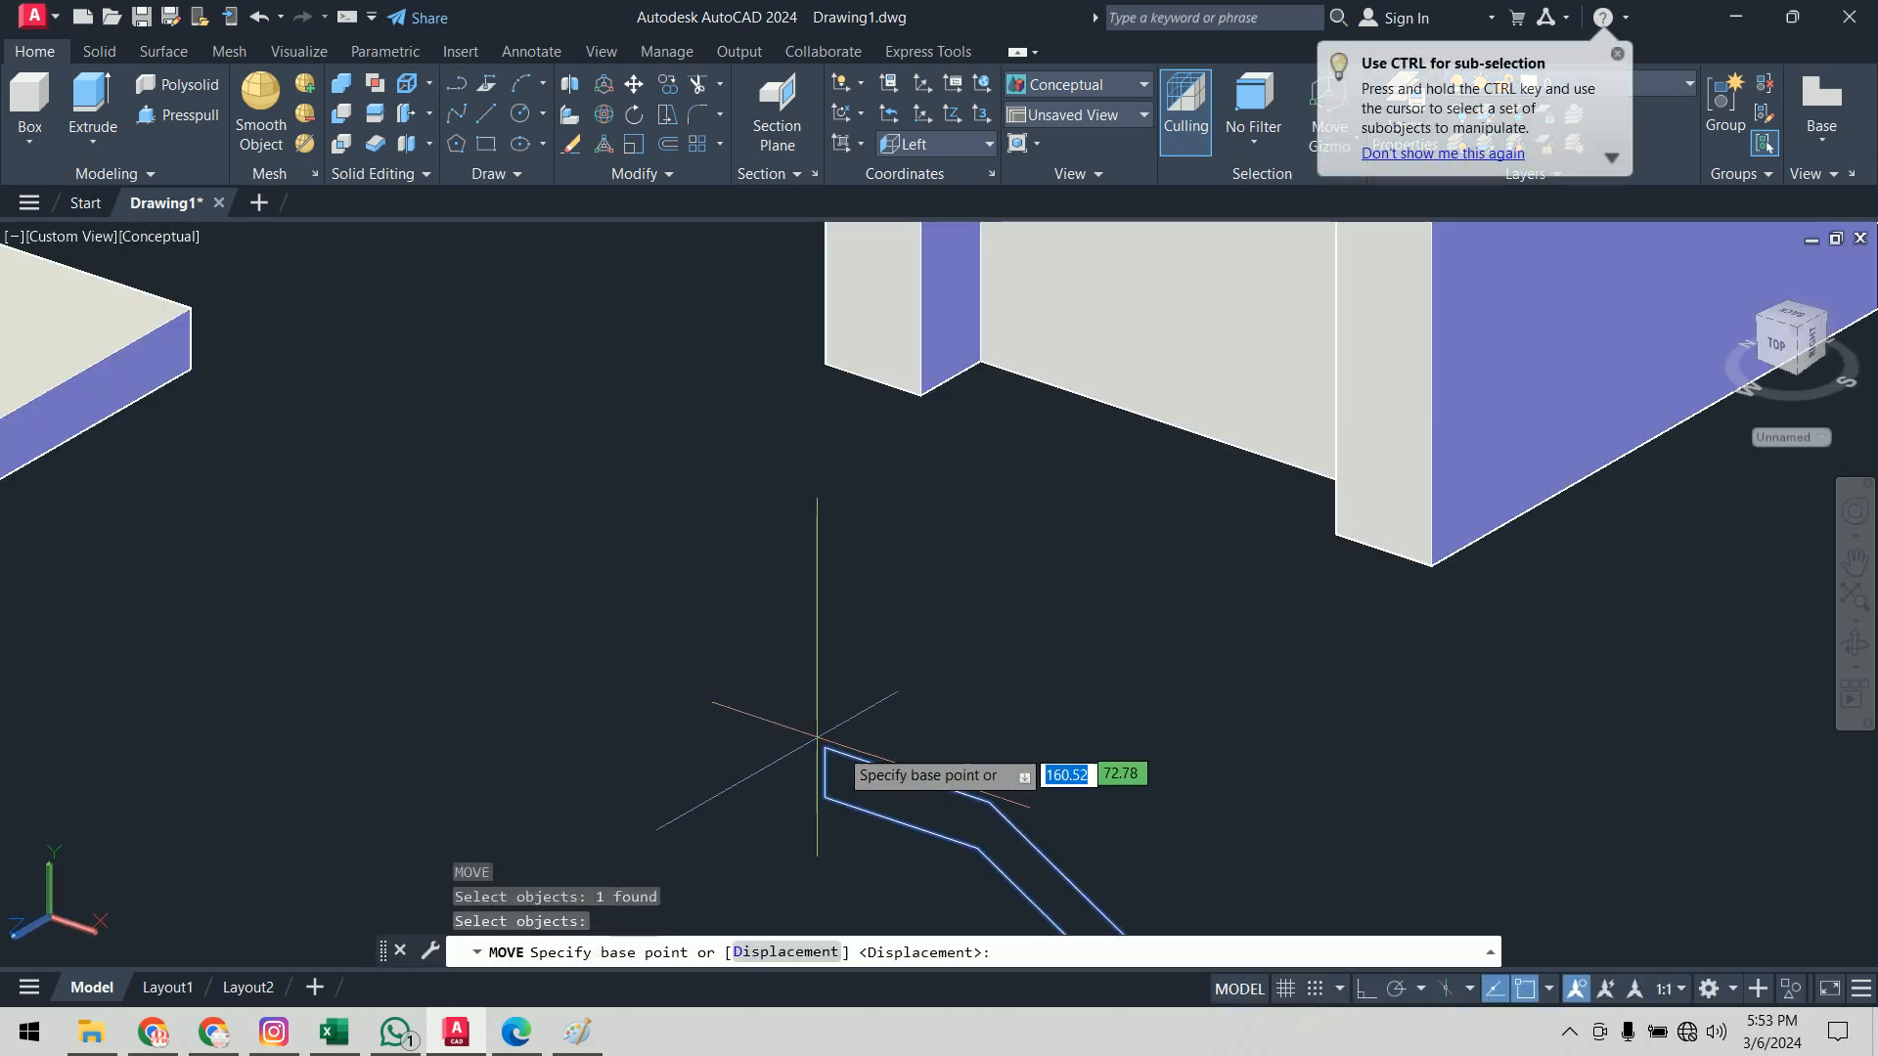
left_click(825, 750)
scroll(841, 724, "down", 4)
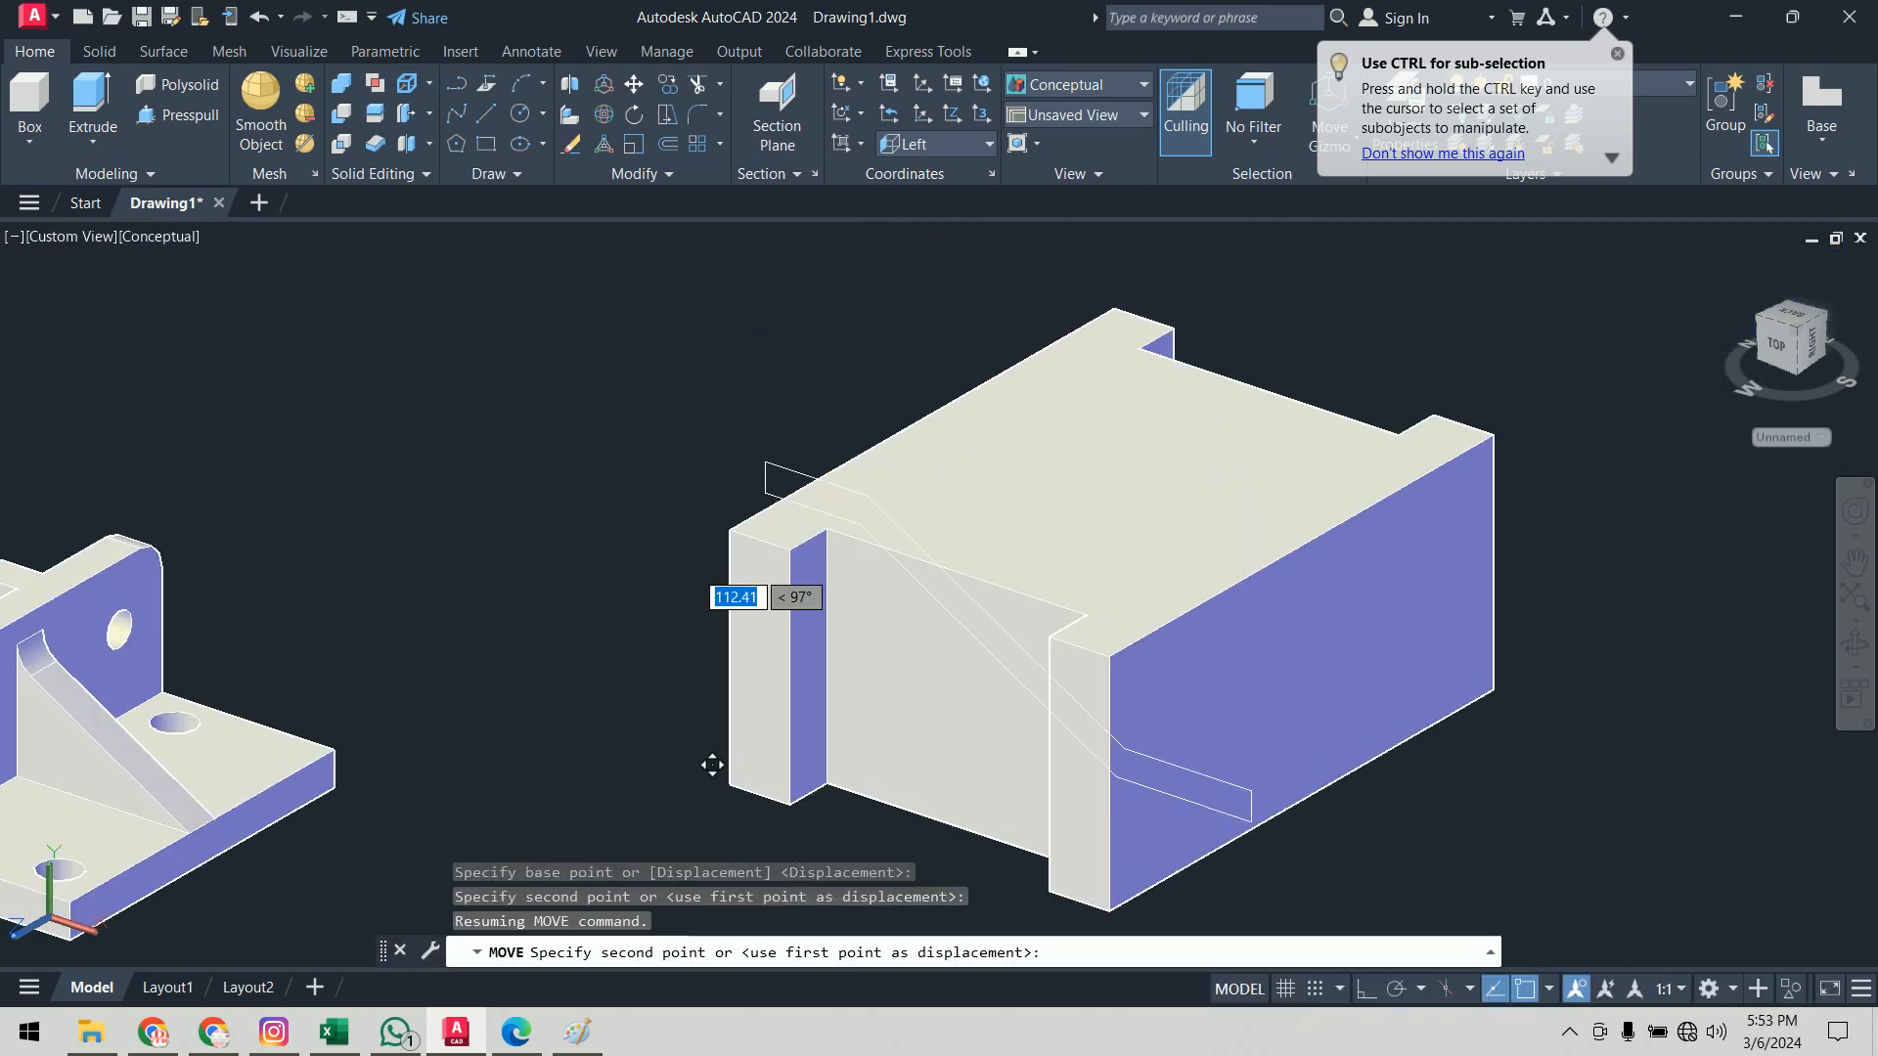
scroll(713, 523, "up", 3)
left_click(752, 539)
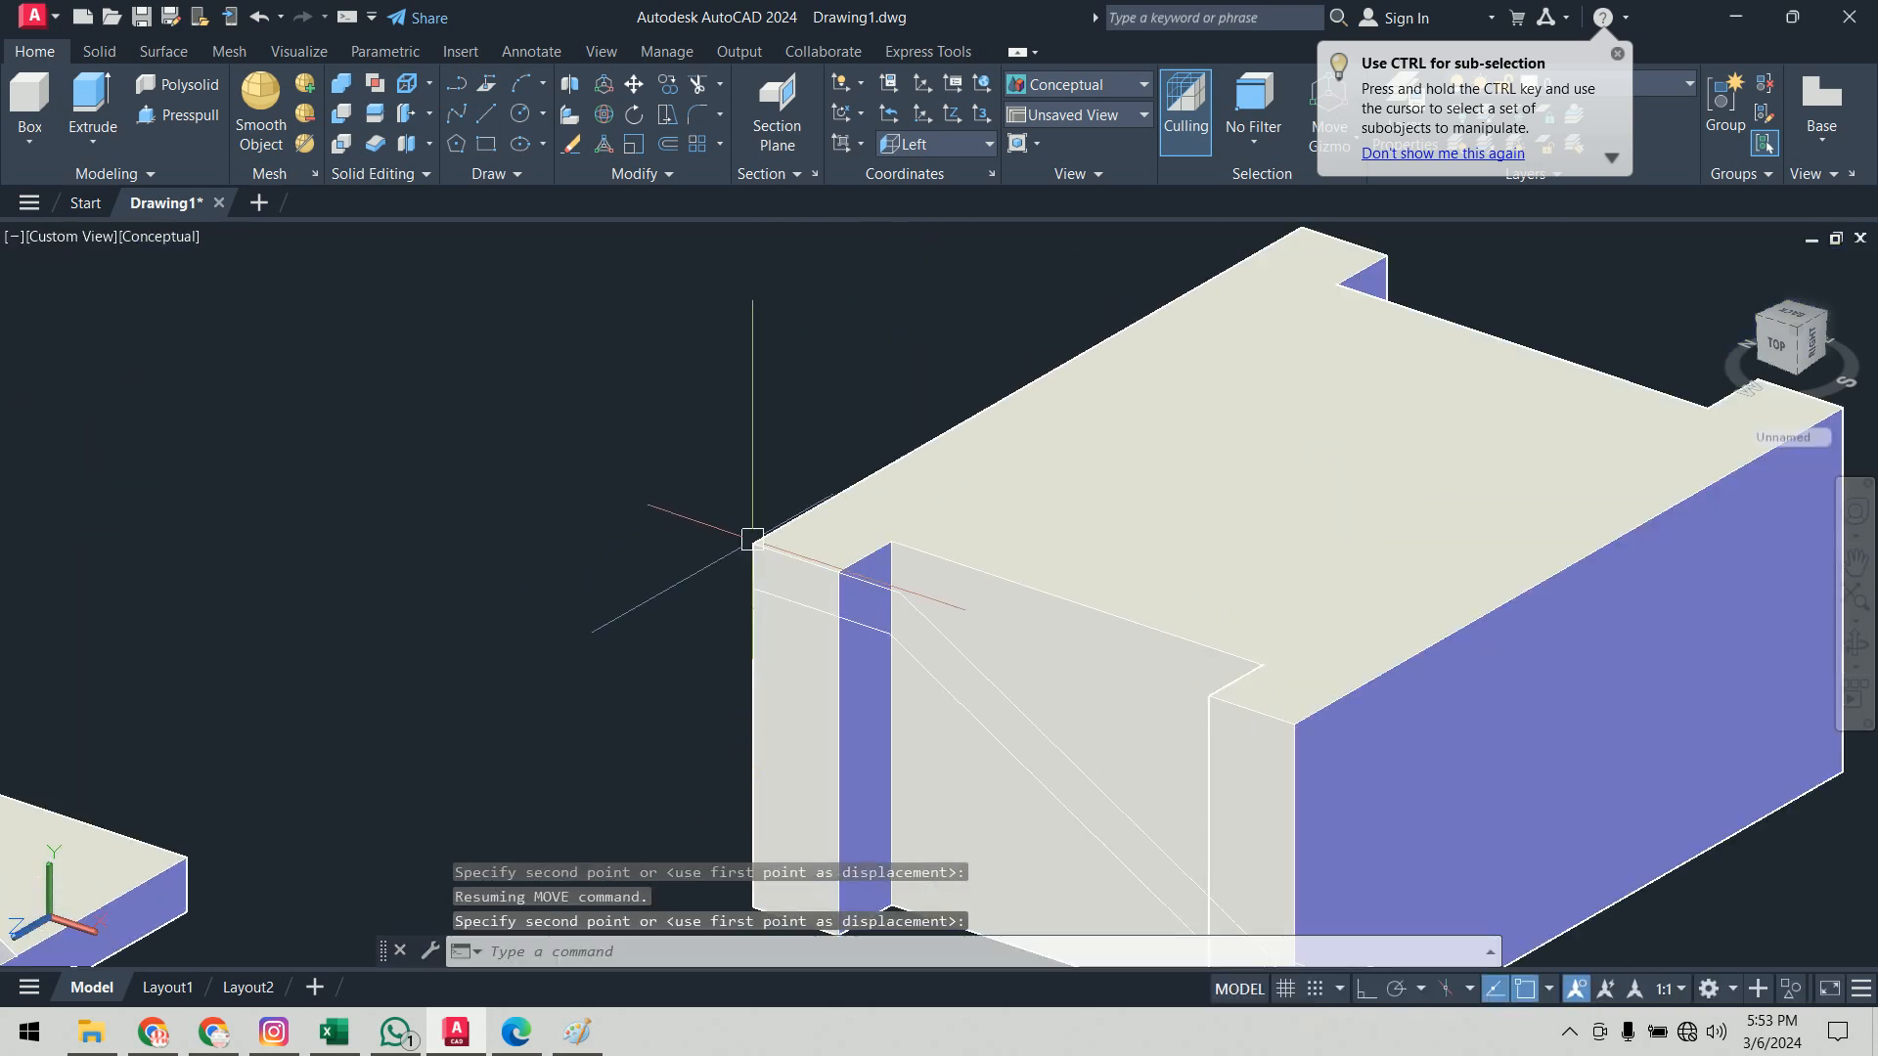
Step: Extrude the stepped profile through the I-shaped block so that it extends beyond the block's far end
scroll(545, 536, "down", 3)
middle_click_drag(1425, 729, 1390, 728)
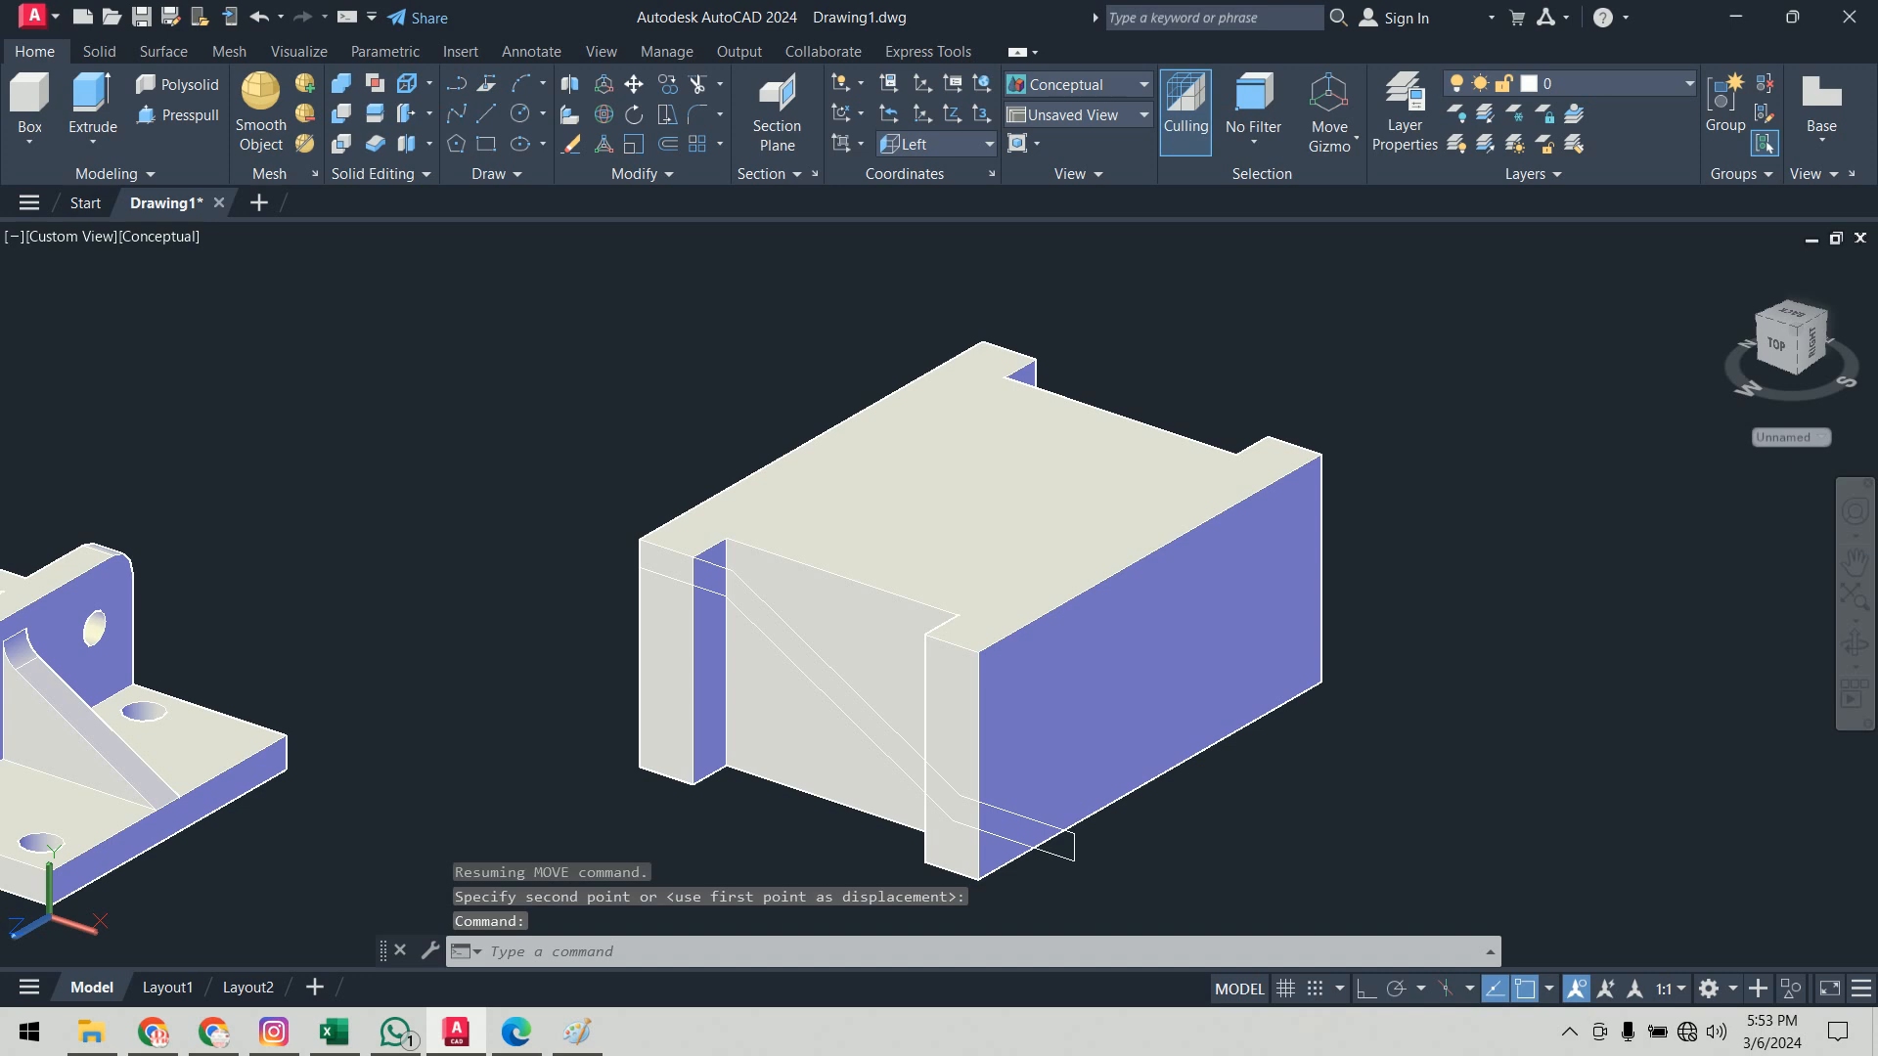
type("ext")
key("Return")
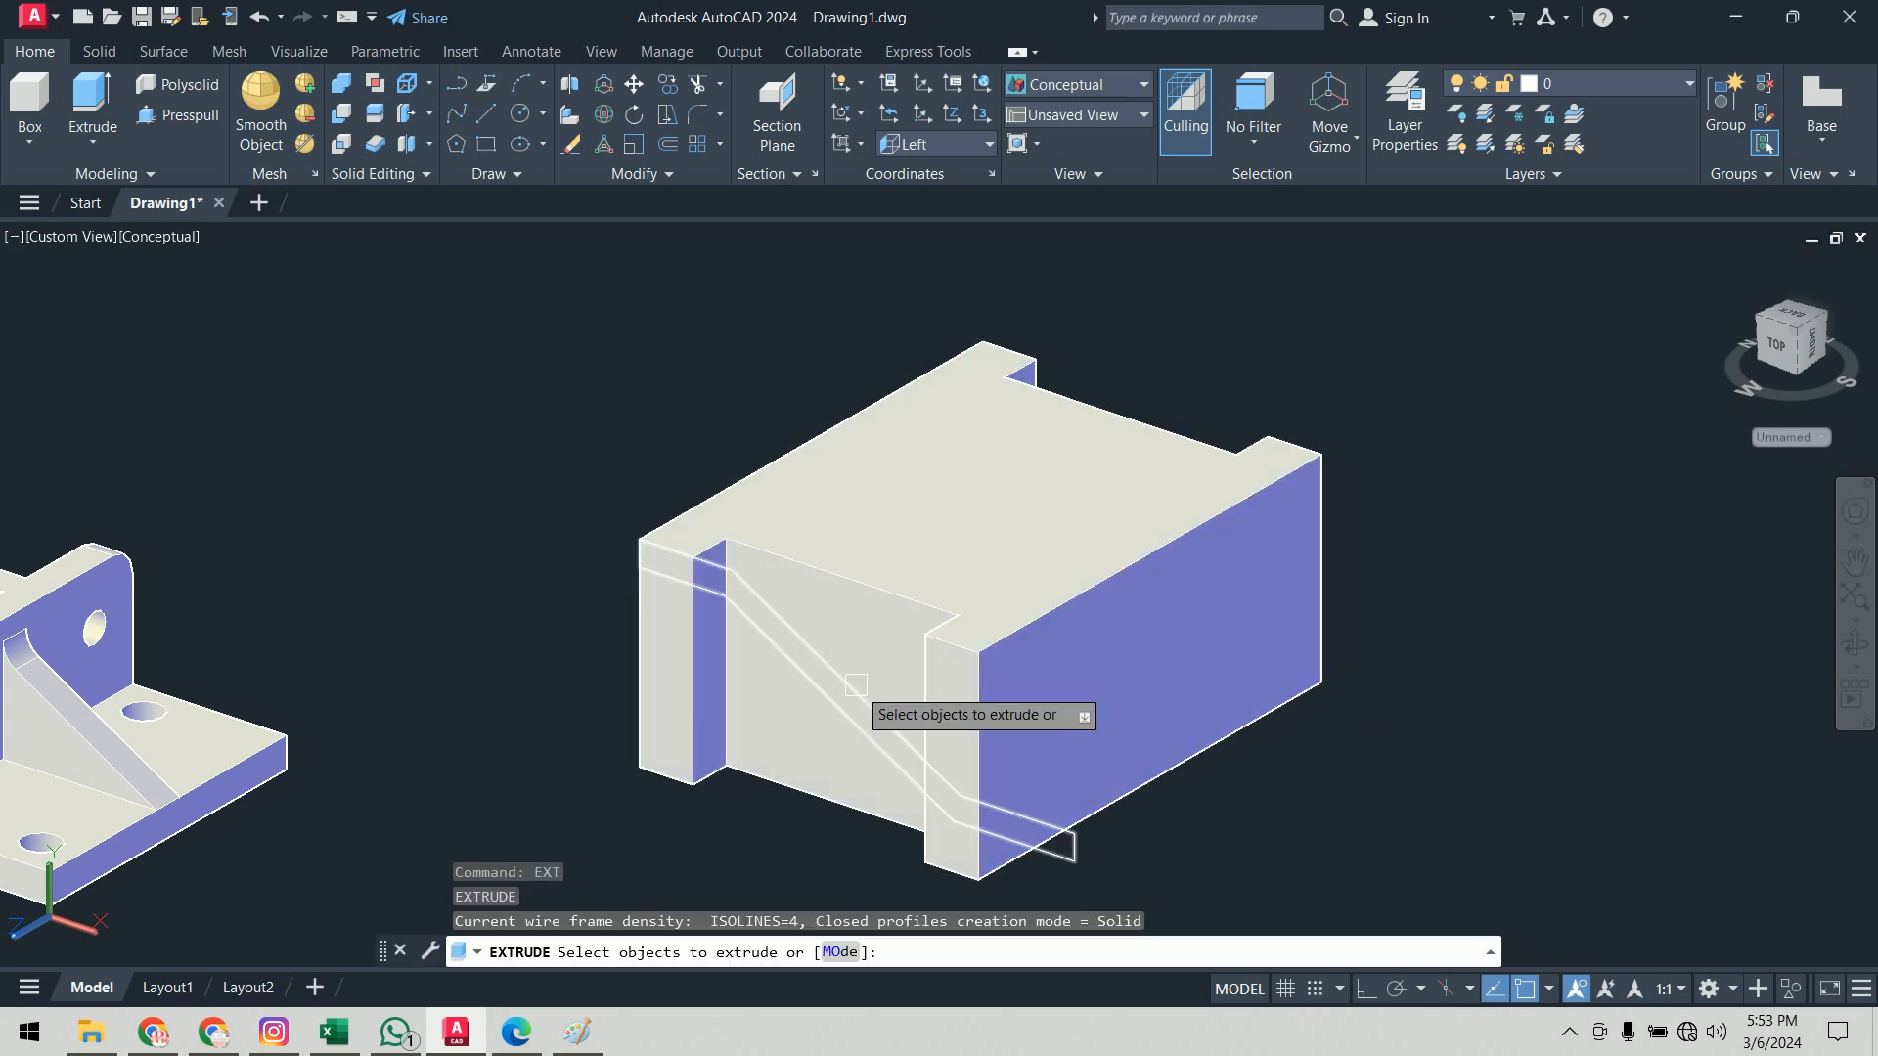
left_click(861, 696)
key("Return")
left_click(1366, 479)
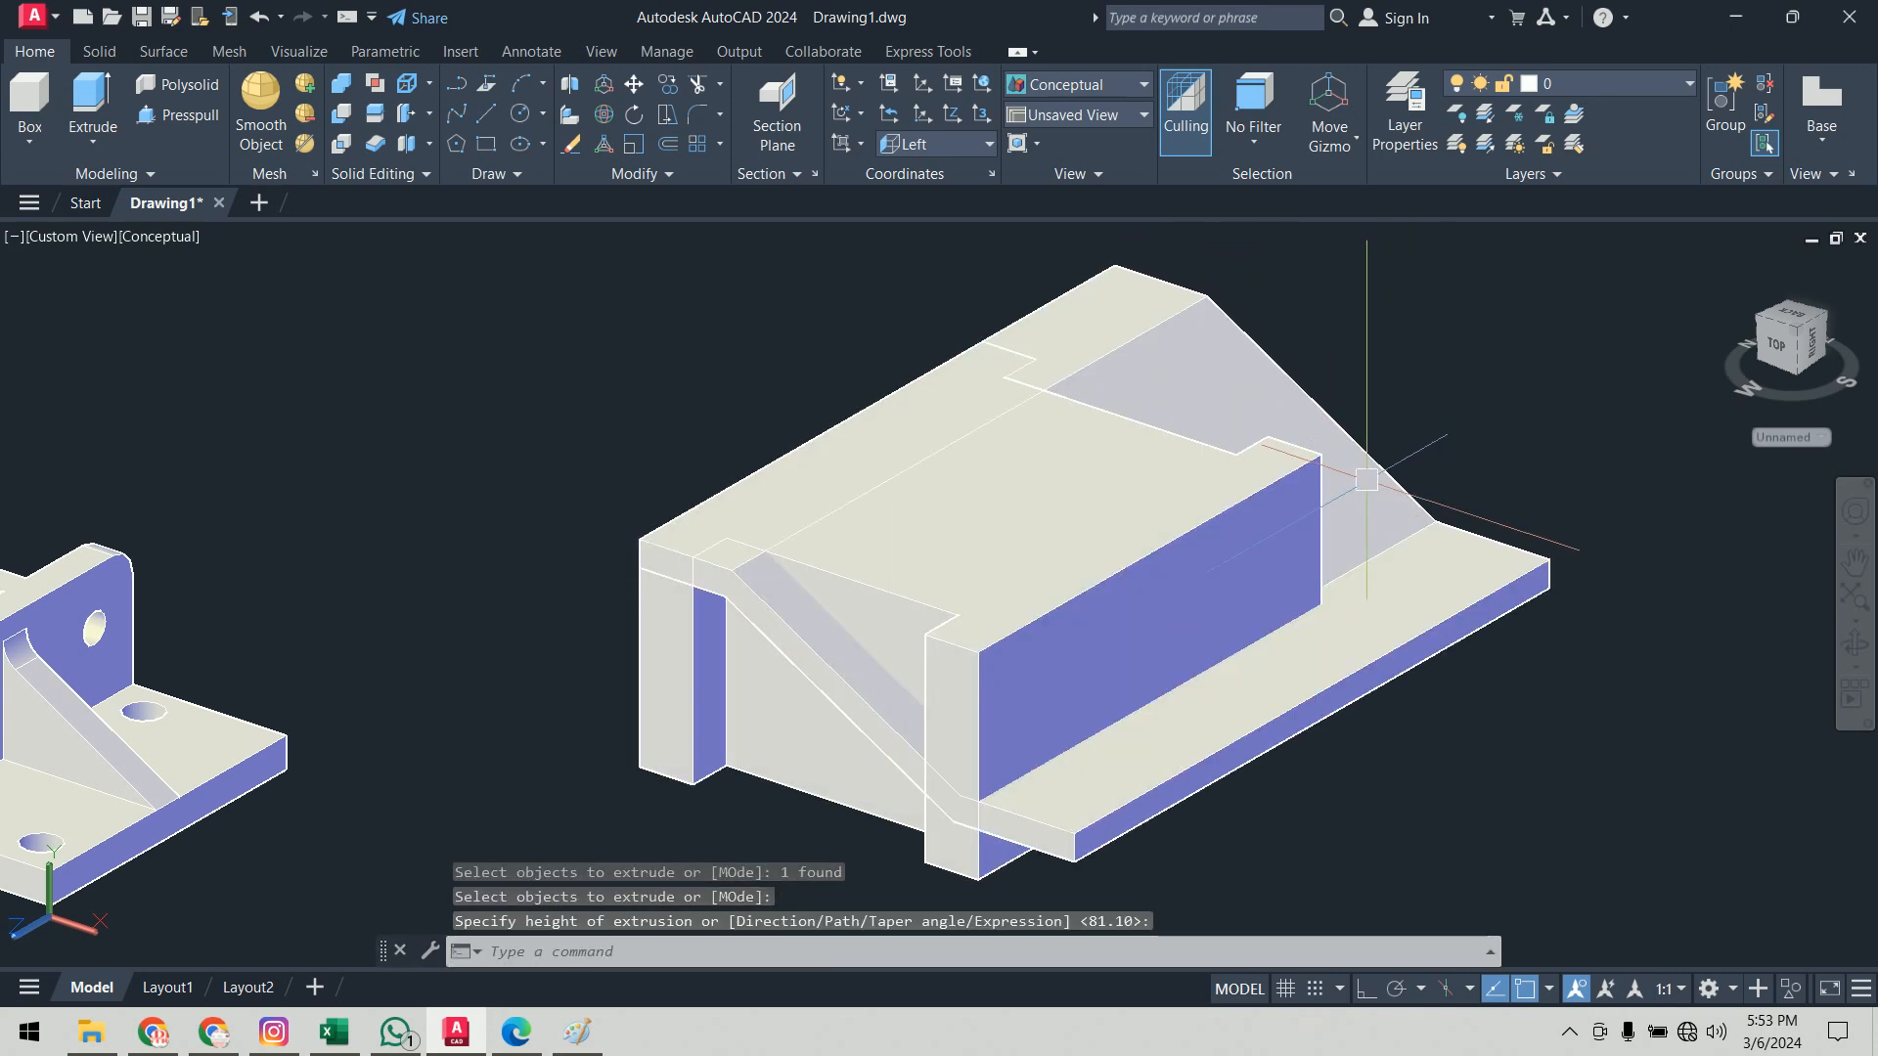
Step: Intersect the I-shaped block with the extruded stepped solid, keeping only their common volume
middle_click_drag(1472, 839, 1462, 789, "shift")
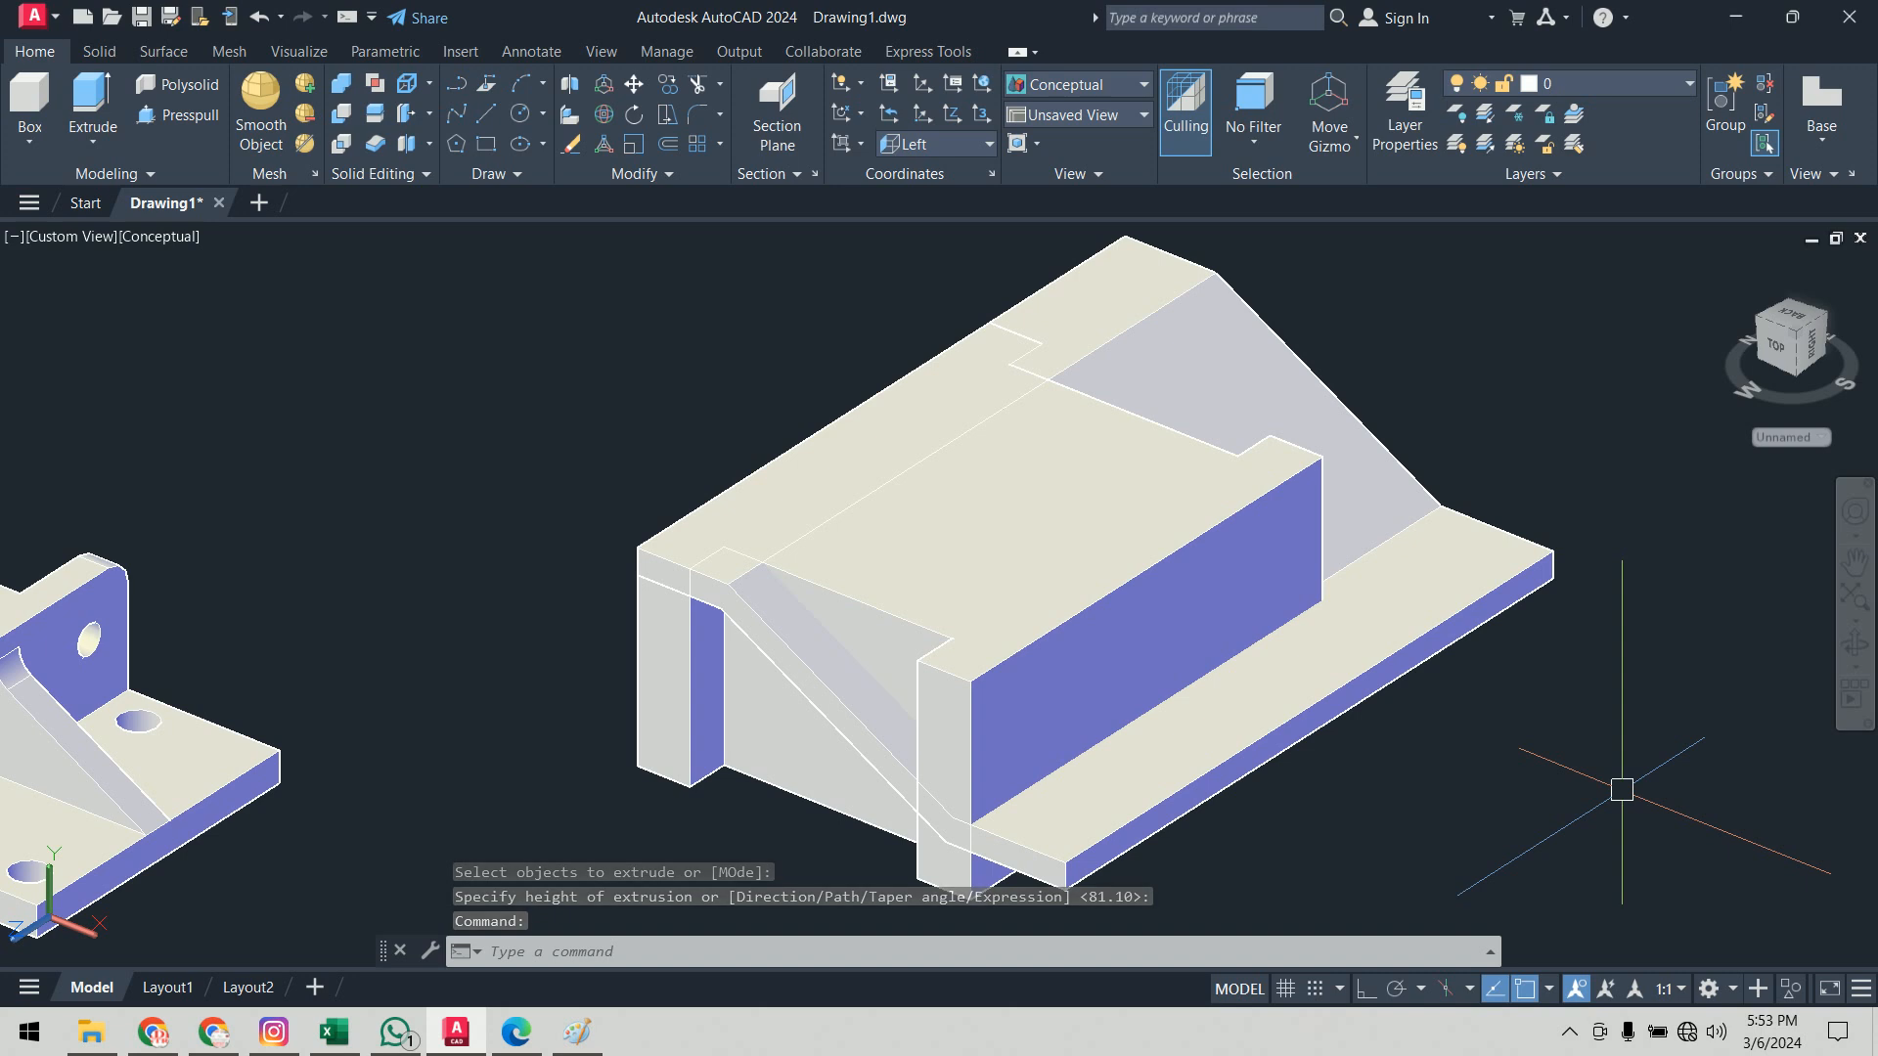
type("IN")
key("Return")
left_click(1589, 767)
left_click(1090, 474)
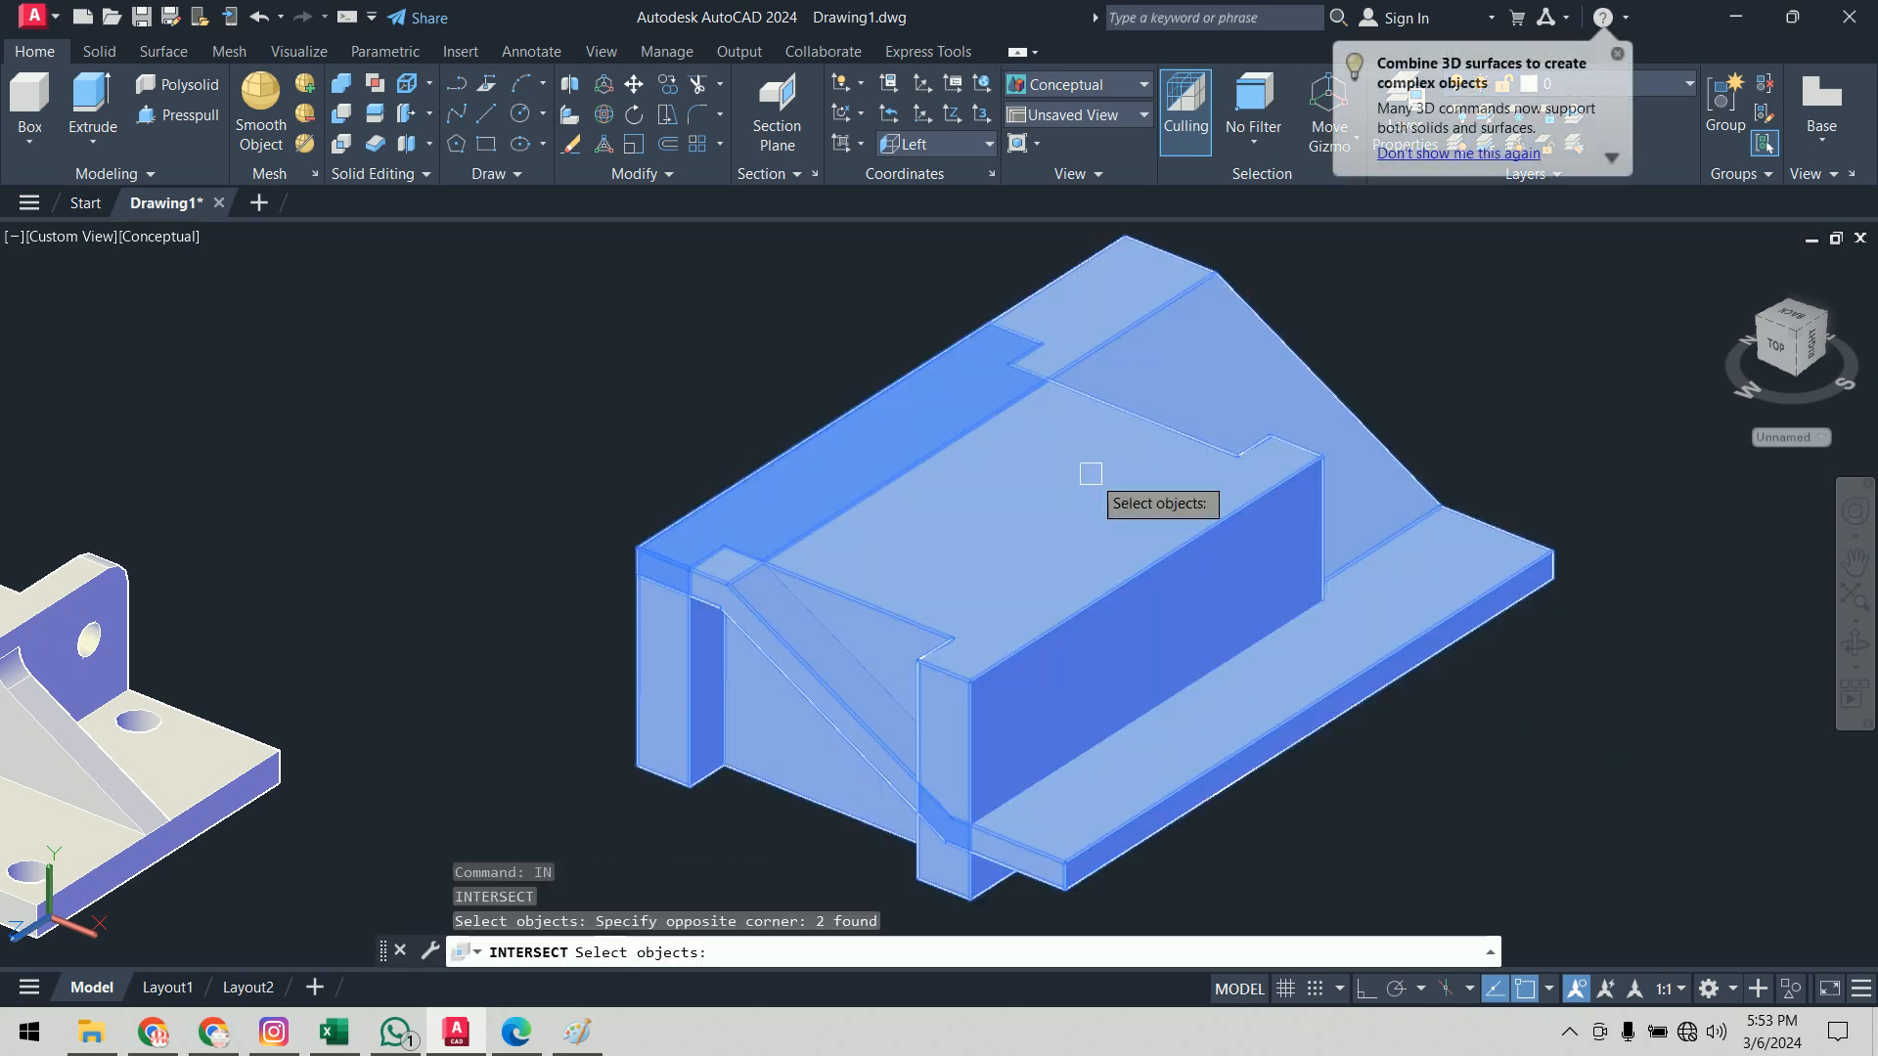
key("Return")
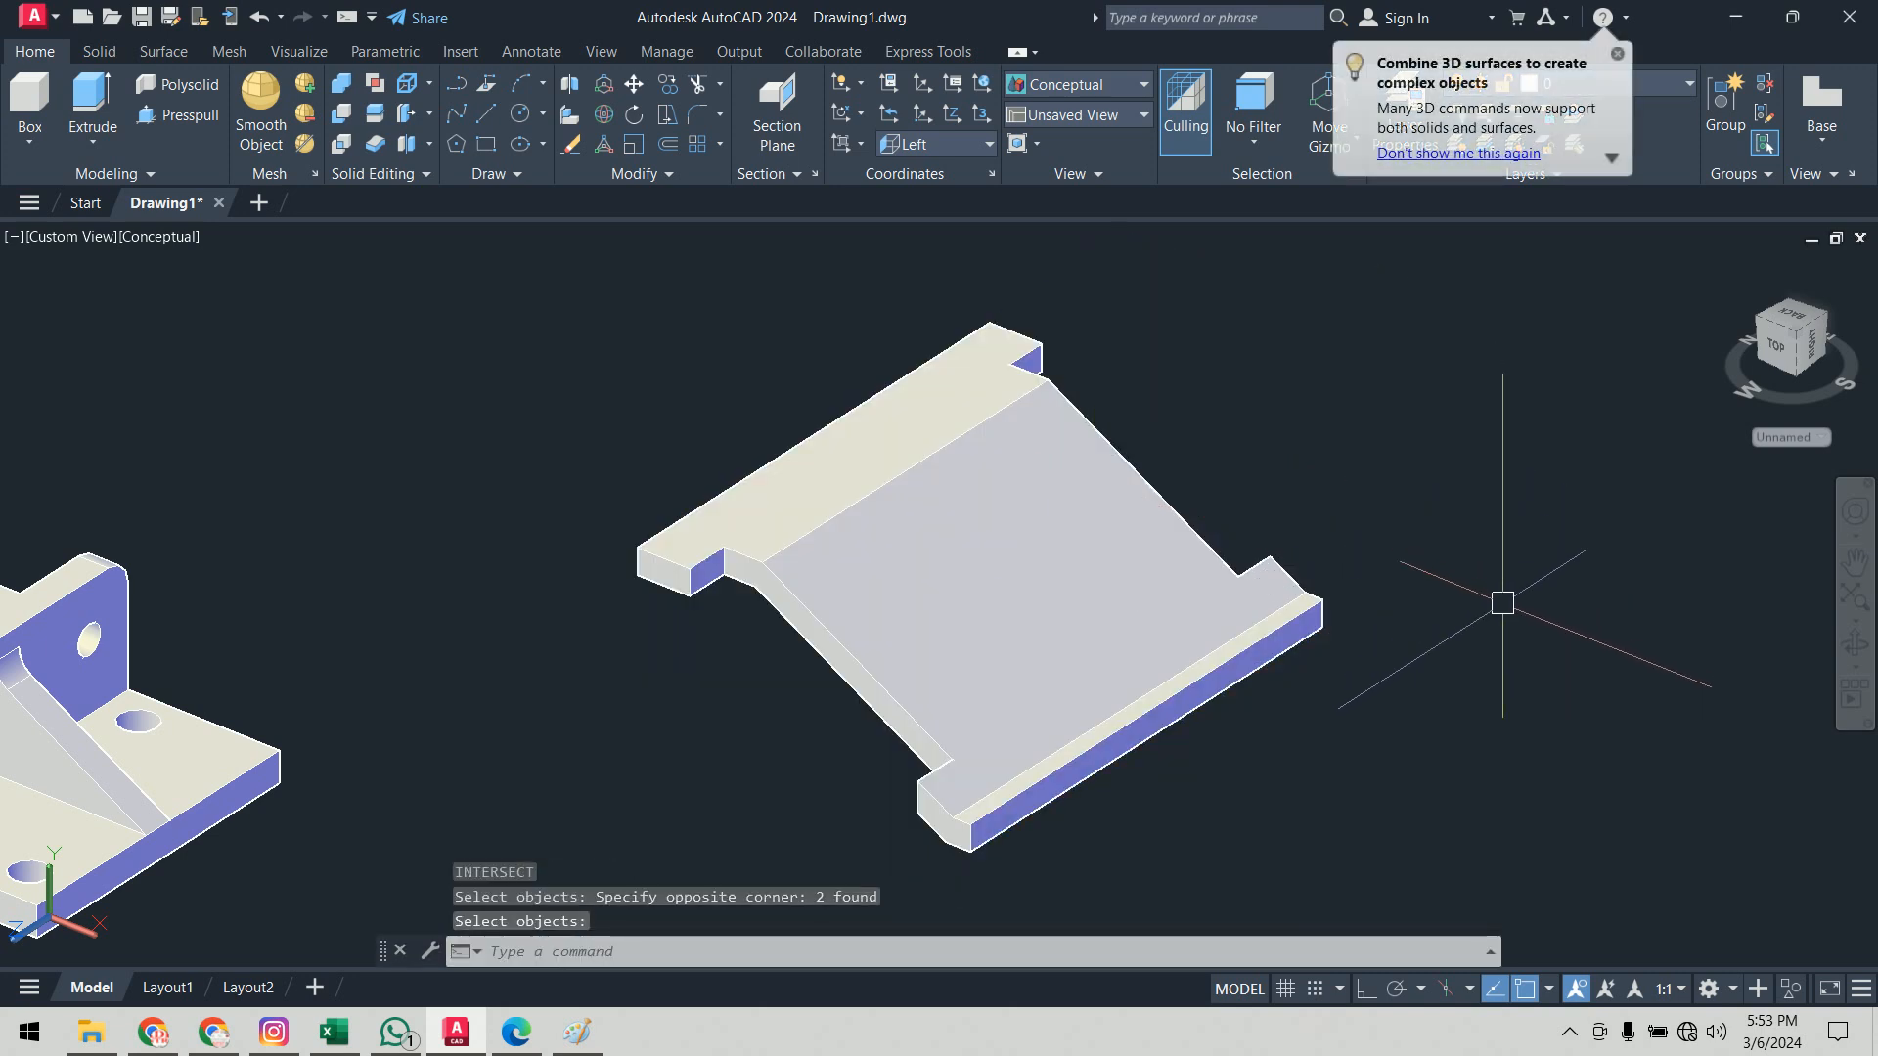
middle_click_drag(1506, 749, 1430, 638, "shift")
scroll(1431, 638, "down", 3)
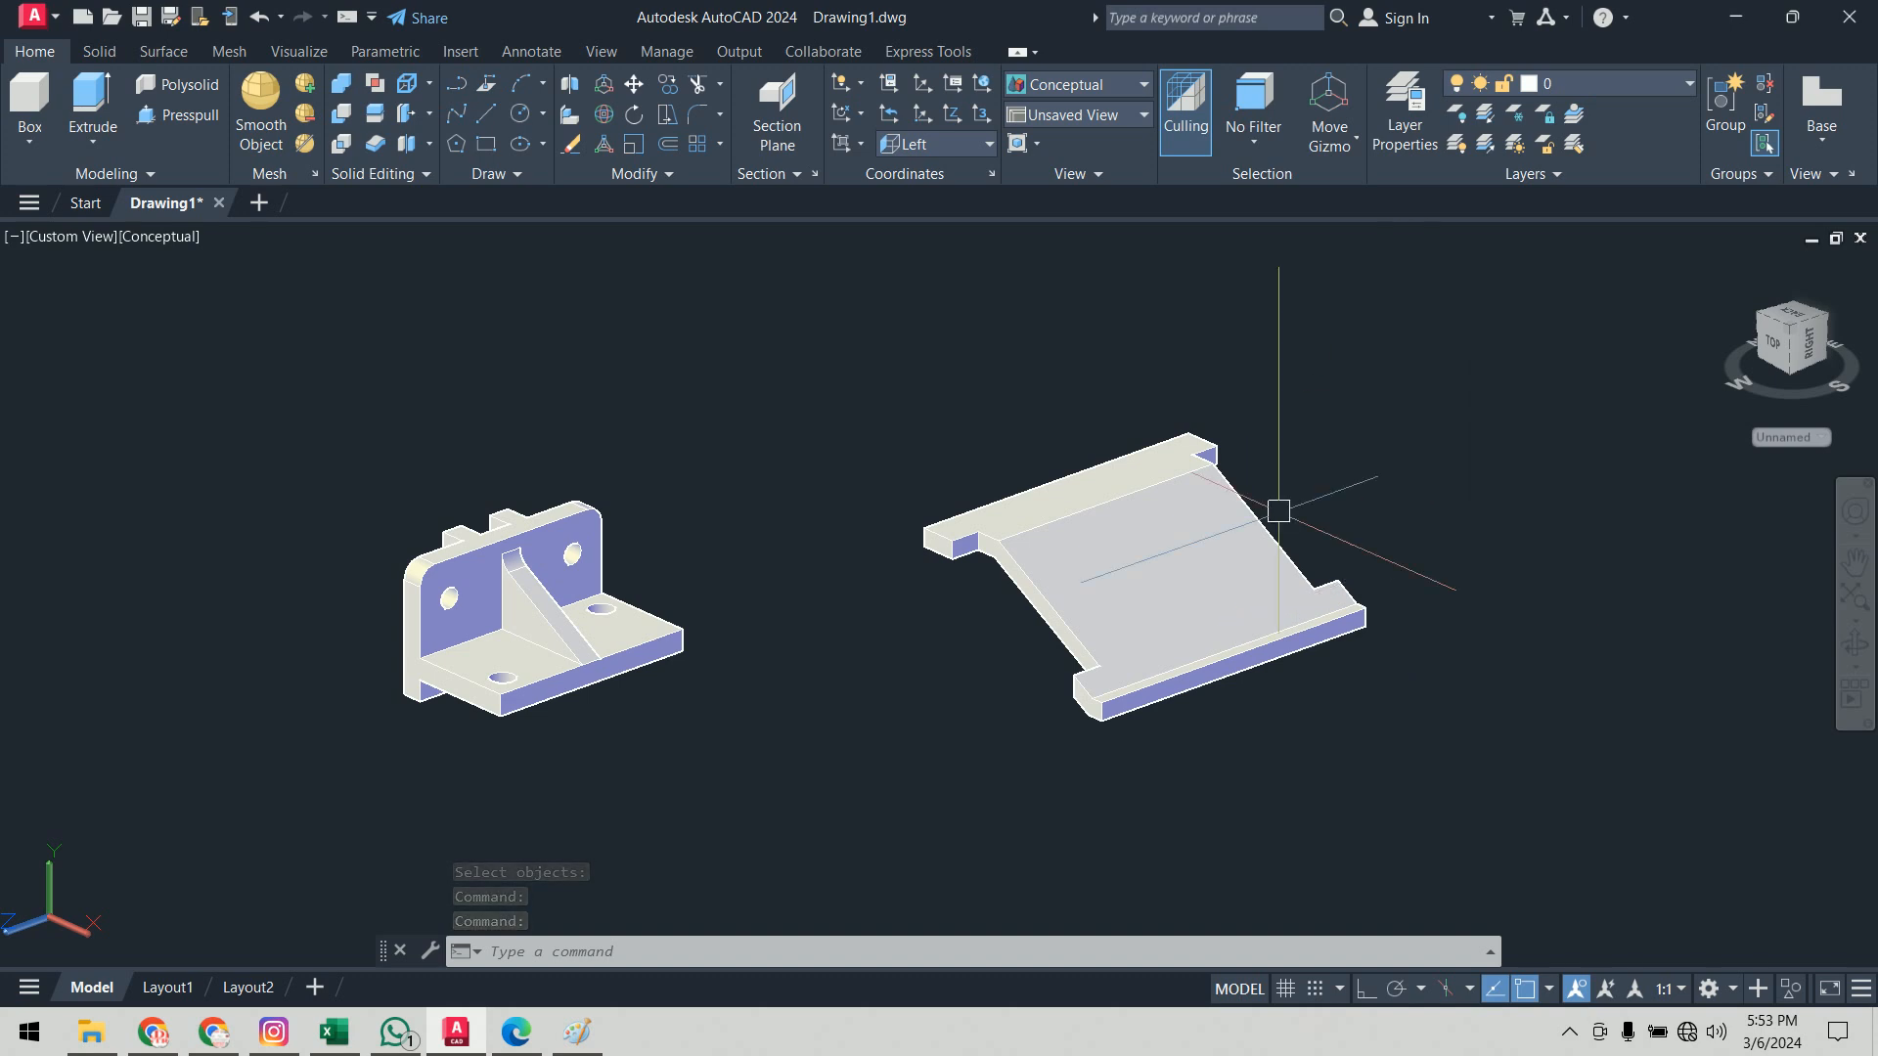
Step: Switch to COMMANDS.pdf in Edge and mark the SOLIDEDIT > BODY > SHELL entry with the pen
left_click(515, 1032)
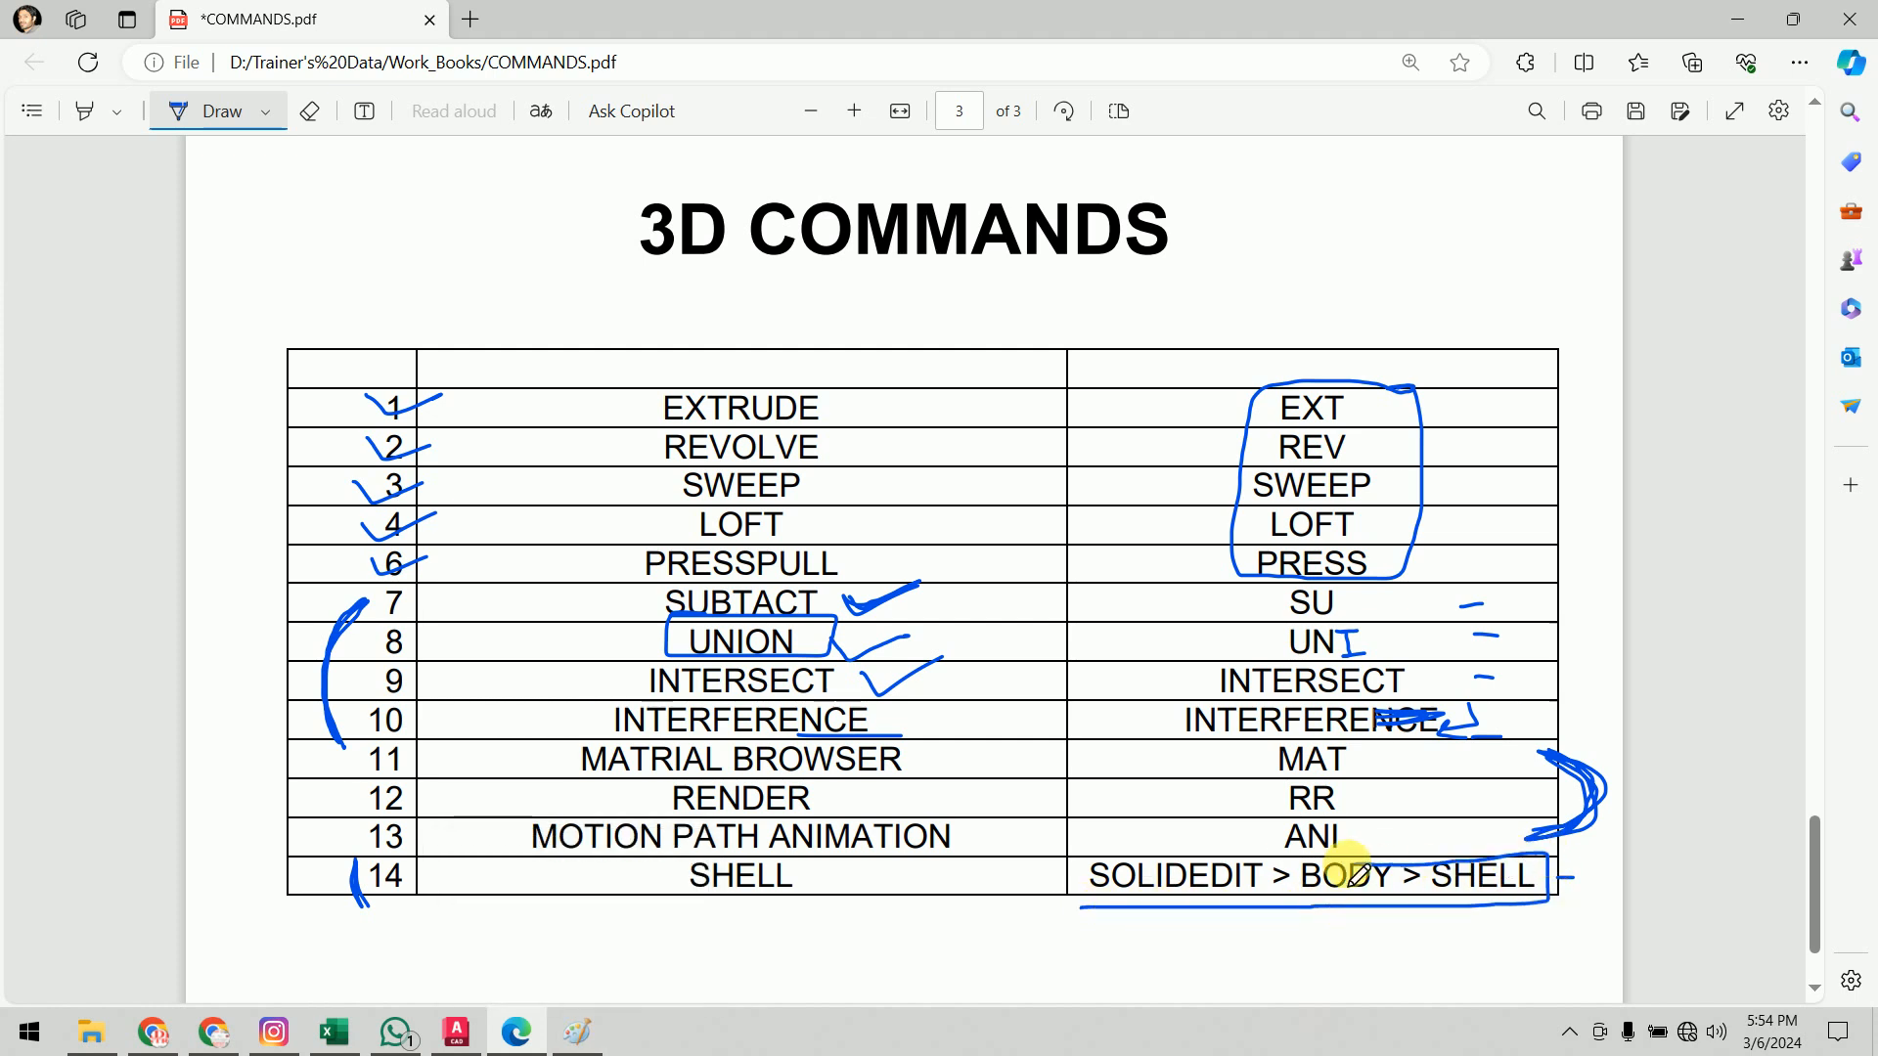
left_click_drag(1086, 901, 1113, 898)
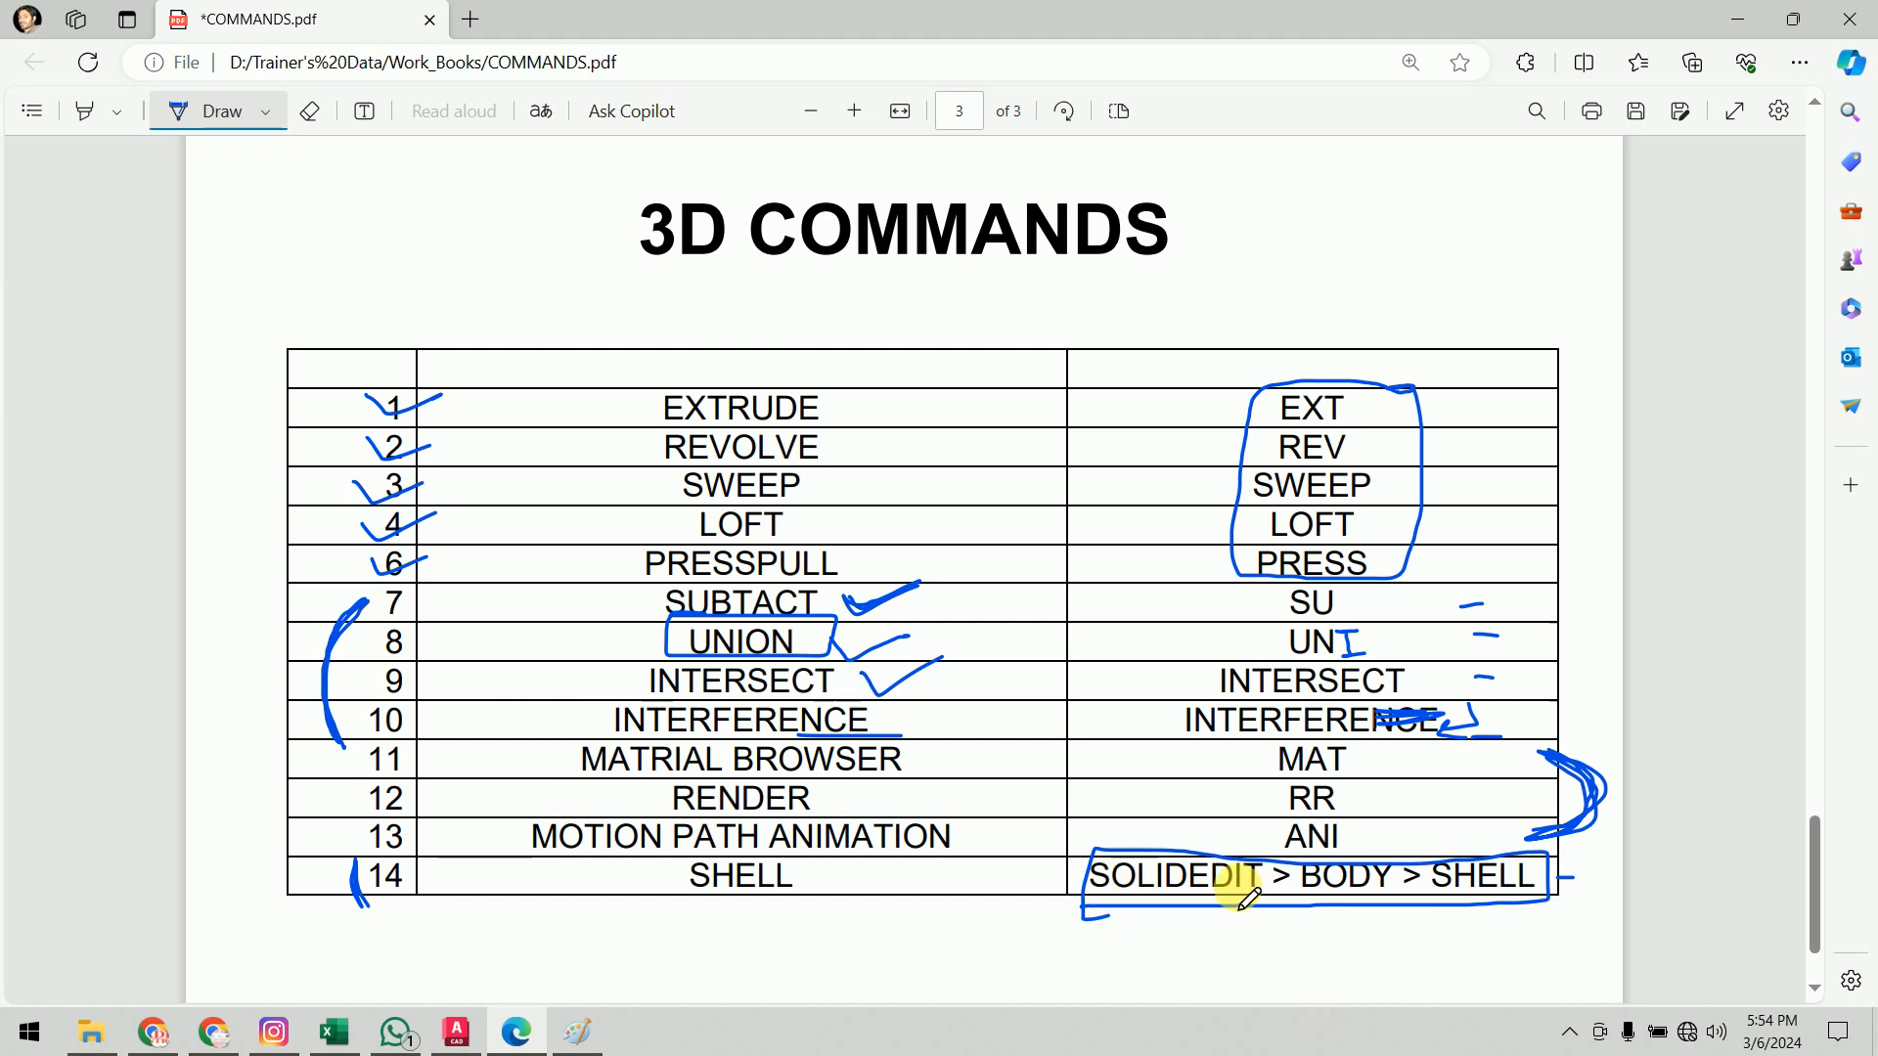
Step: Switch back to AutoCAD and erase both the bracket and the intersected stepped part
left_click(455, 1032)
left_click(1552, 340)
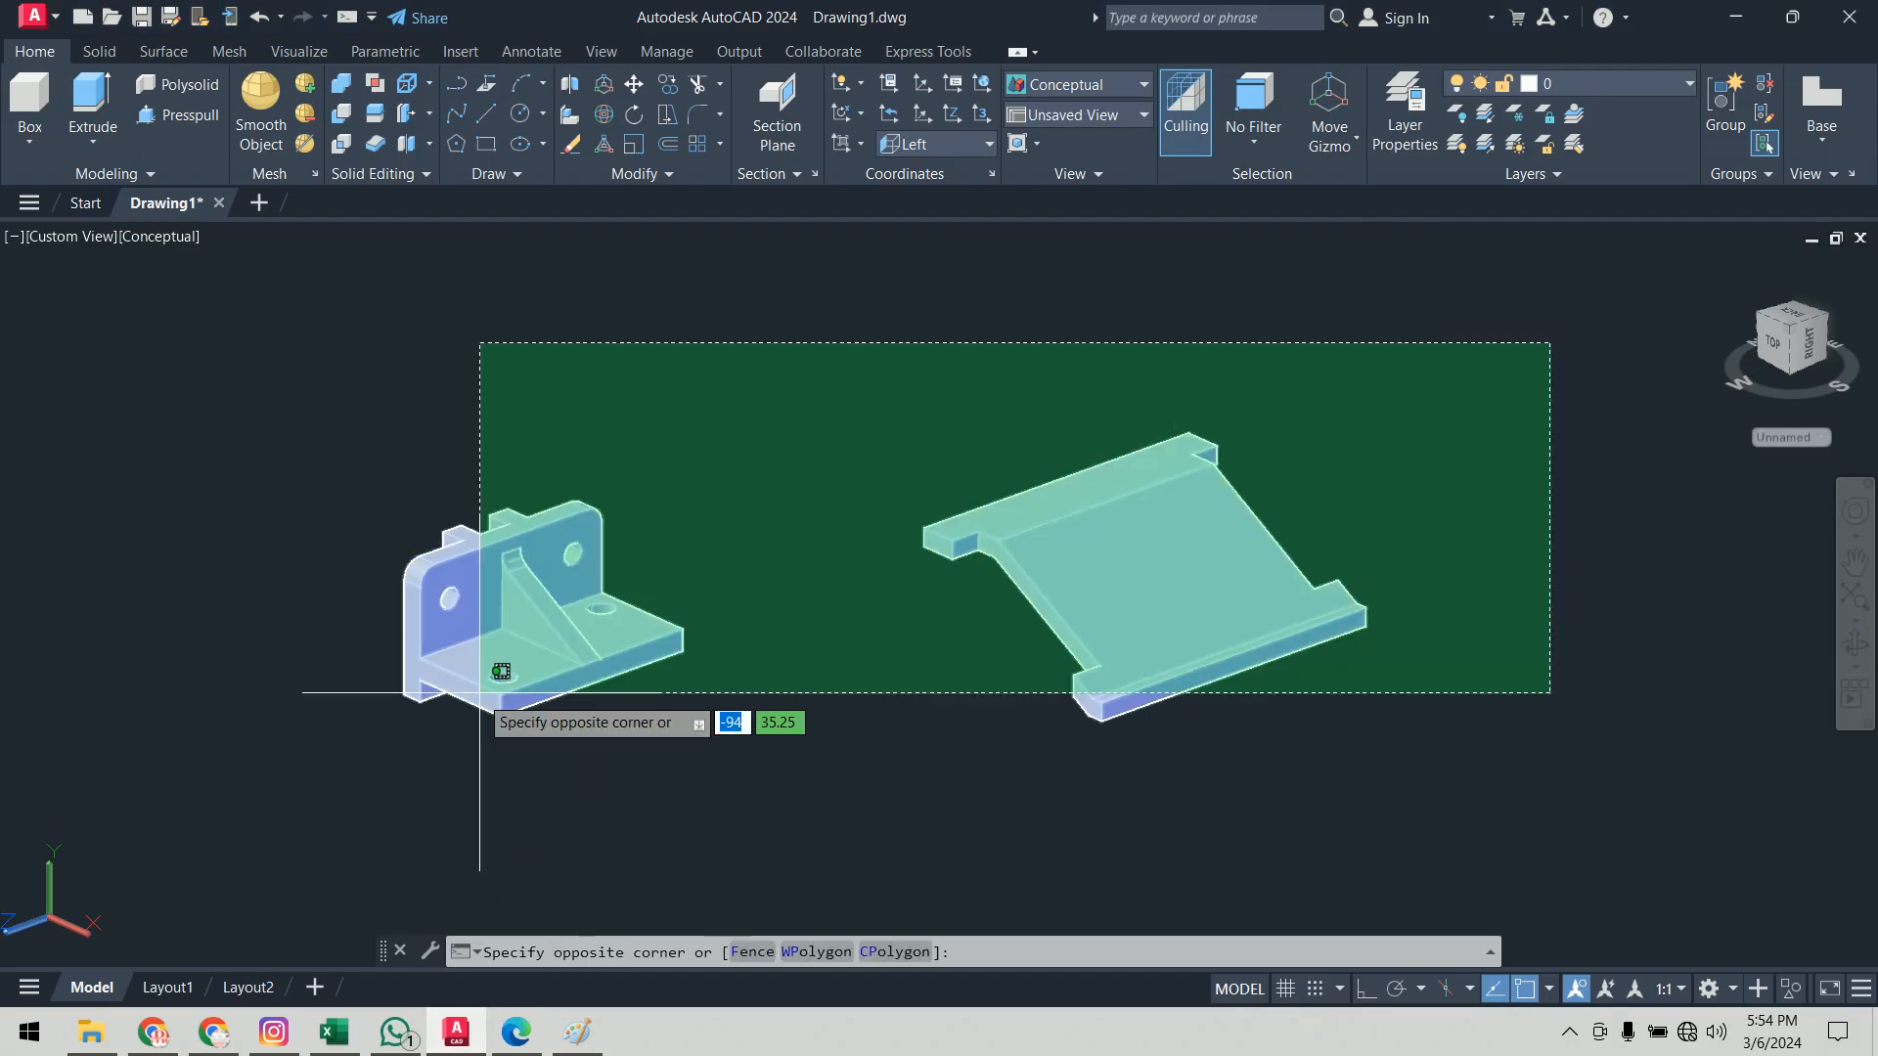
left_click(302, 768)
key("Delete")
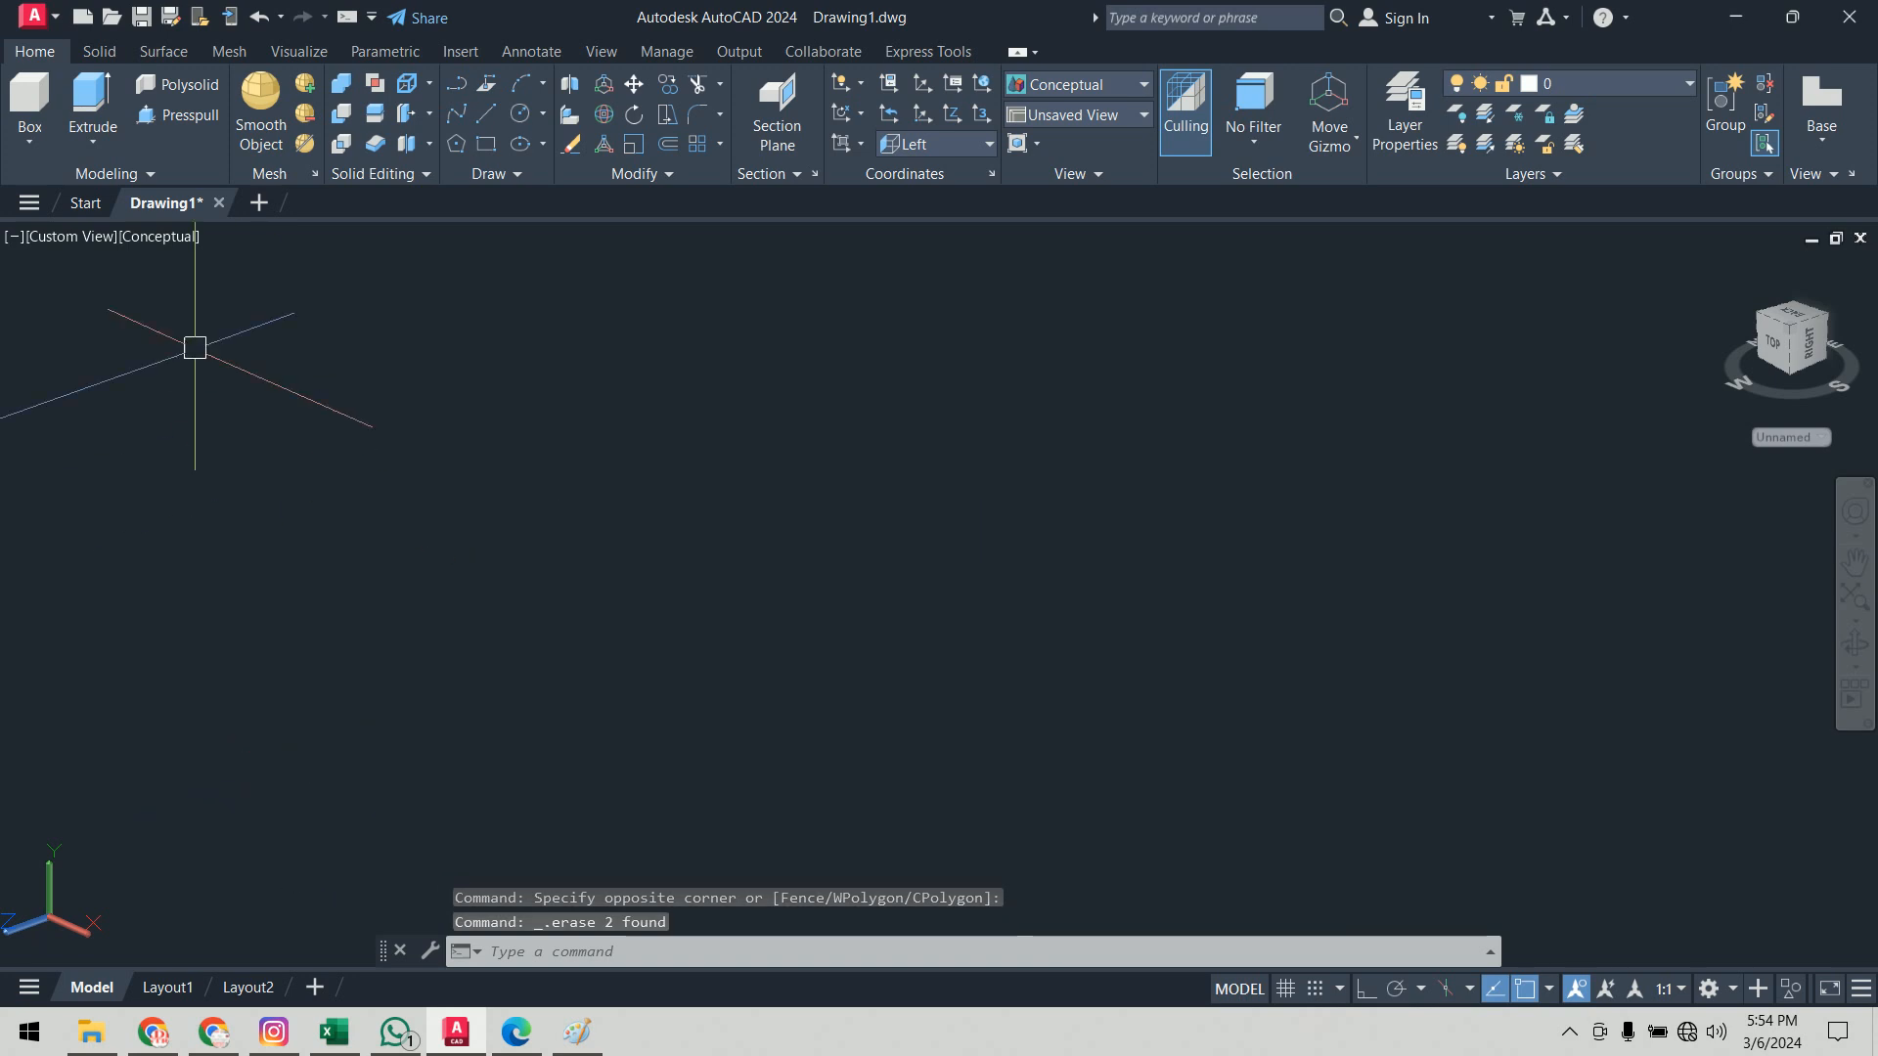
Step: Set the view to Top and then Front, and draw a circle in the middle of the empty drawing area
left_click(86, 238)
left_click(118, 290)
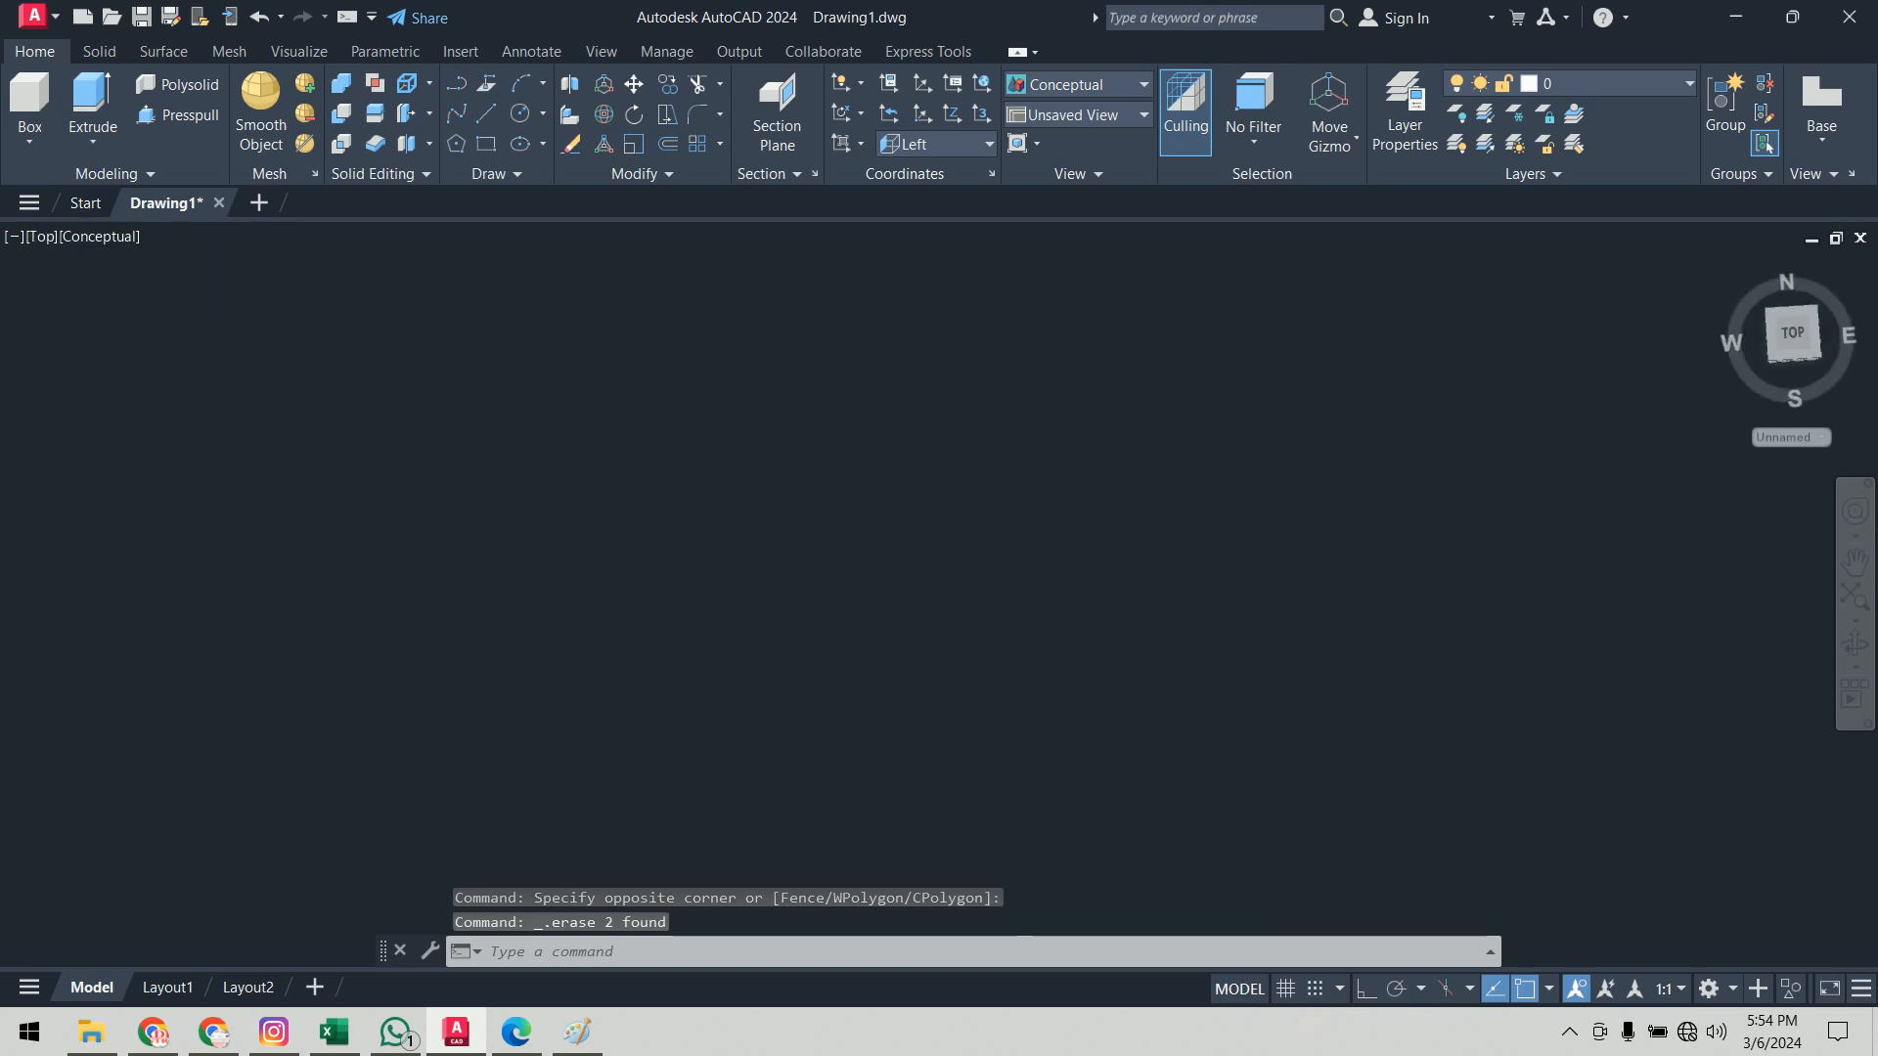
left_click(41, 240)
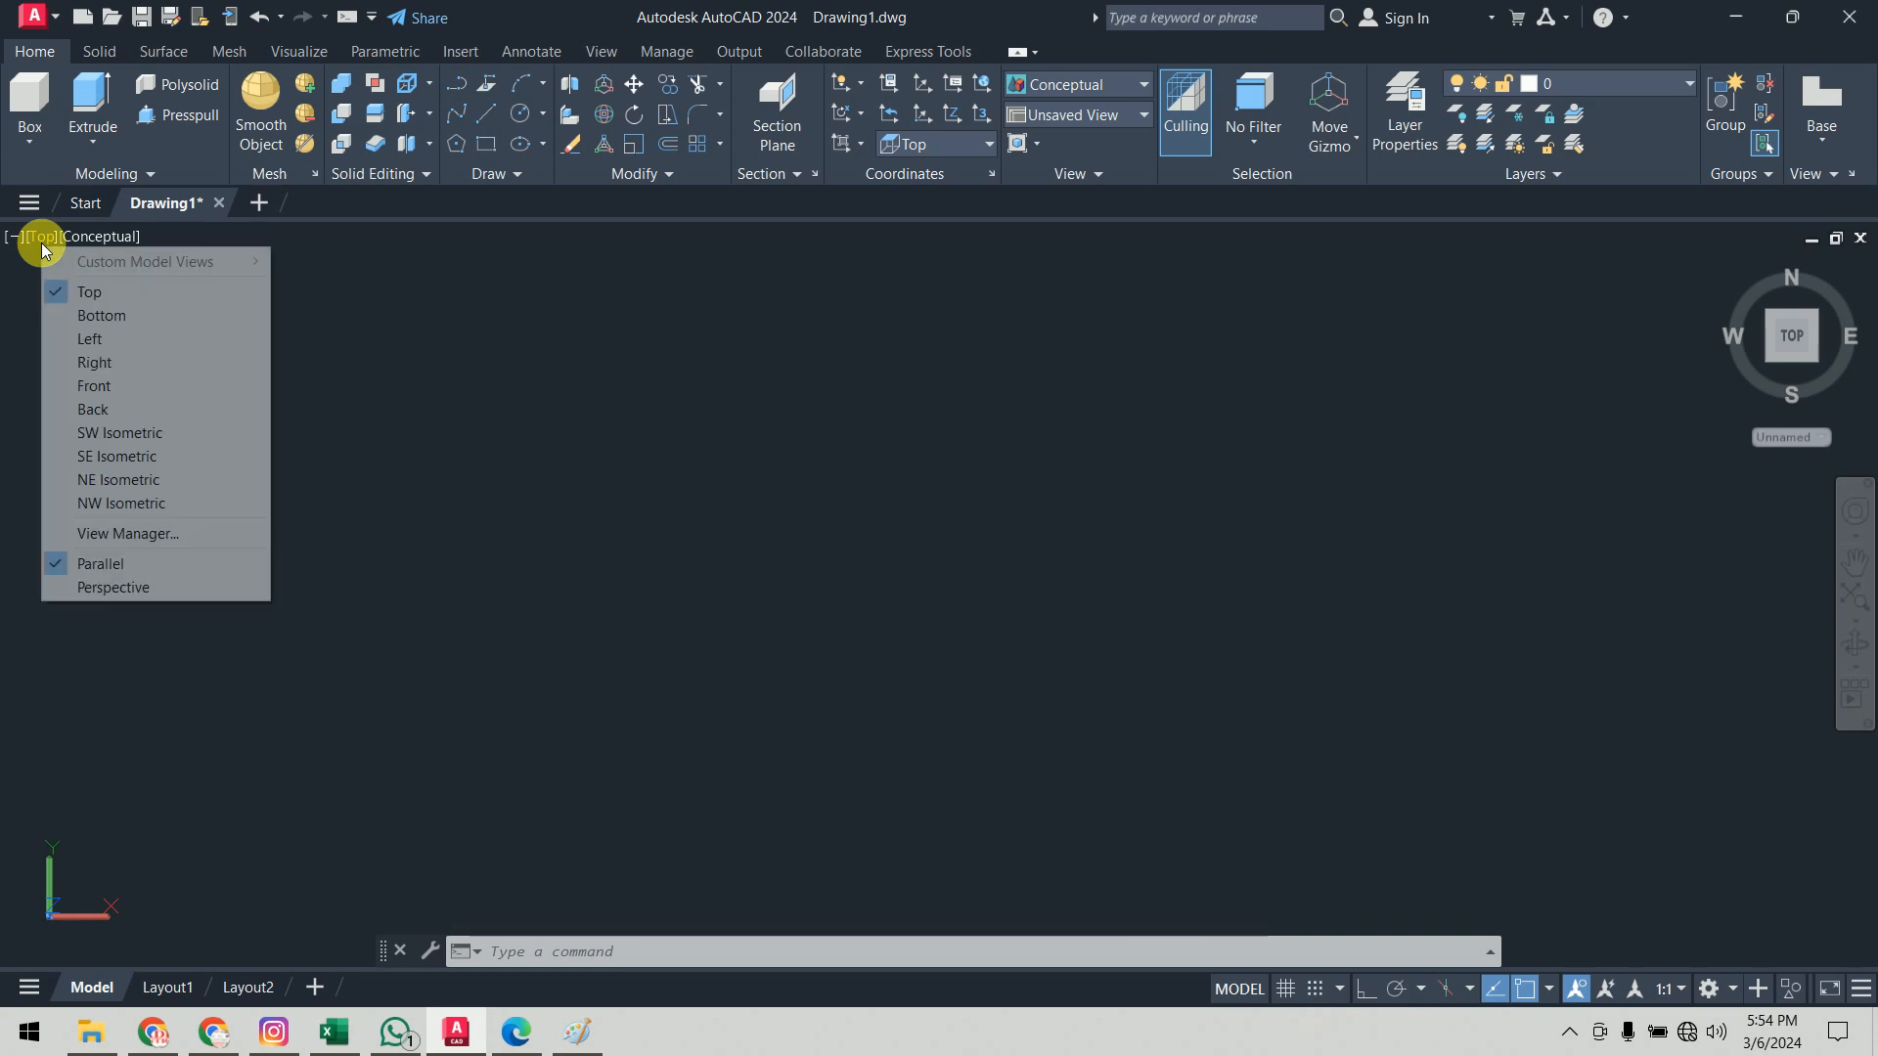
left_click(86, 387)
type("c")
key("Return")
left_click(878, 562)
left_click(1042, 454)
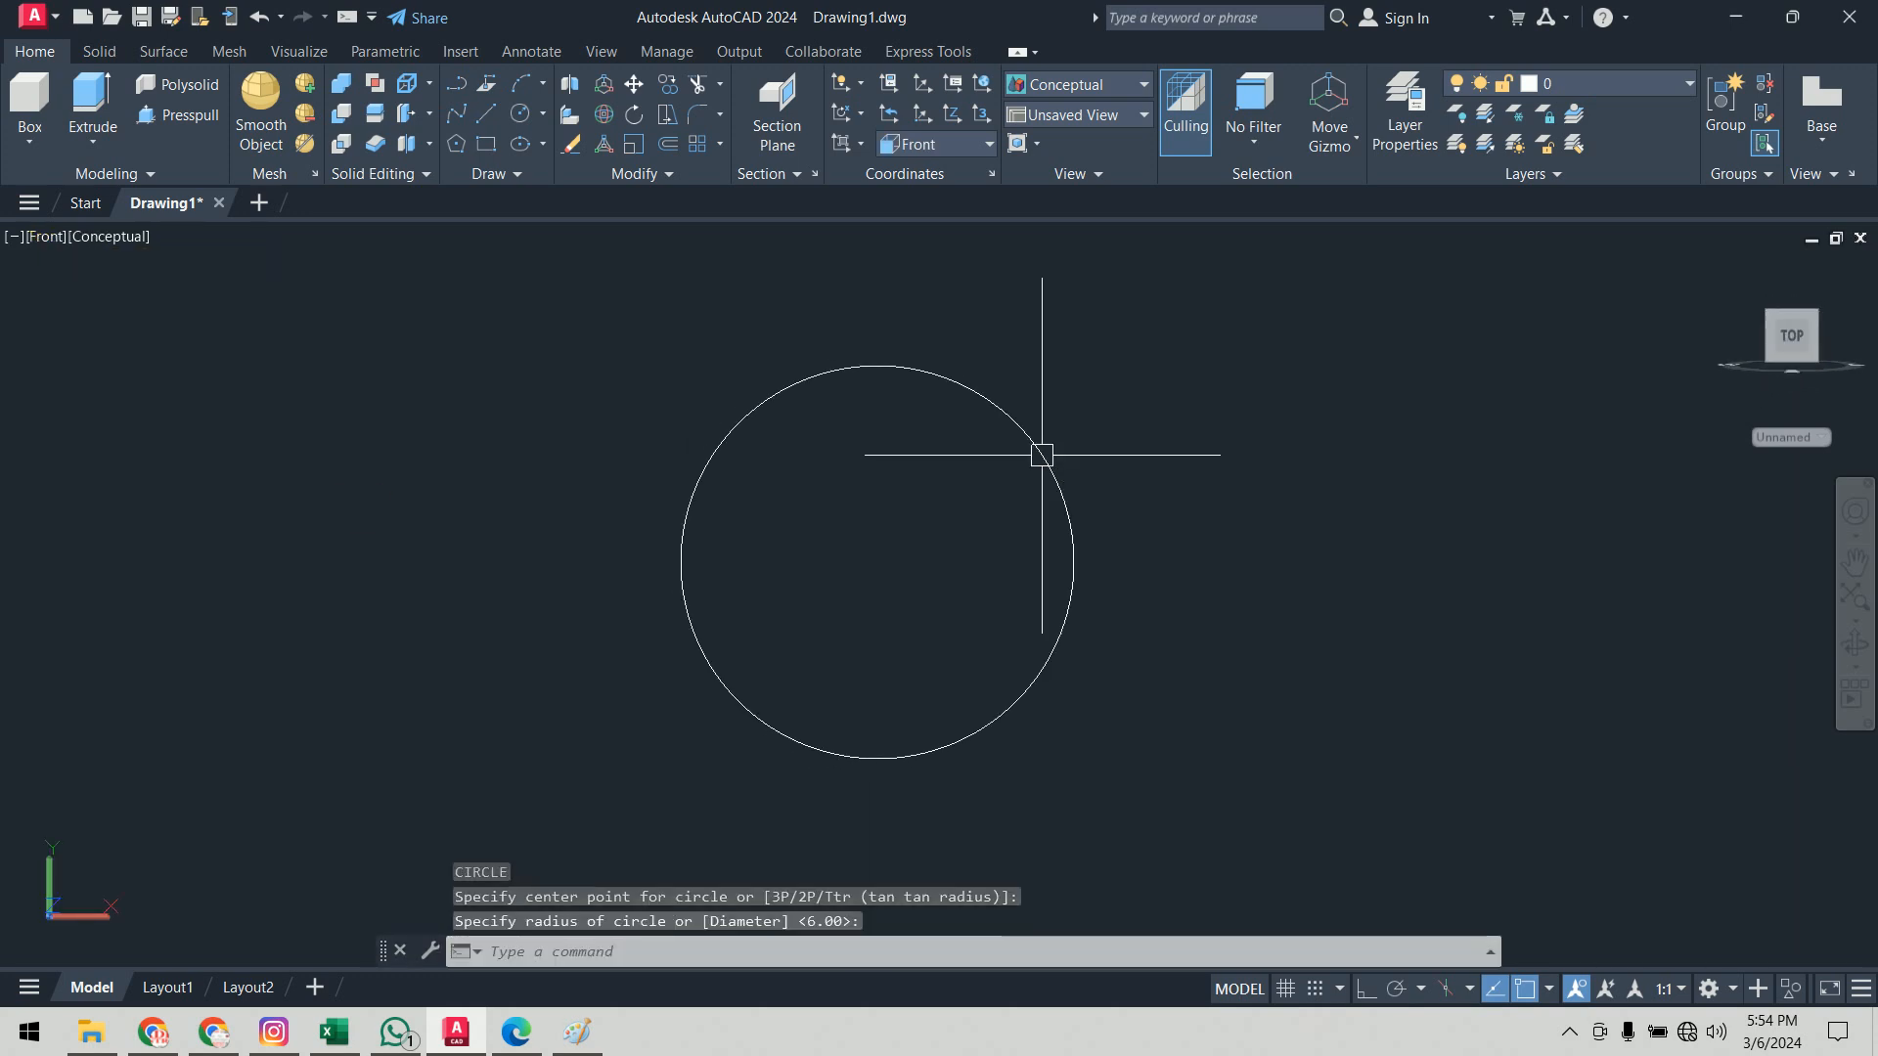
Step: Draw connected lines from the circle's top quadrant to its centre and on to its right quadrant
type("l")
key("Return")
left_click(878, 366)
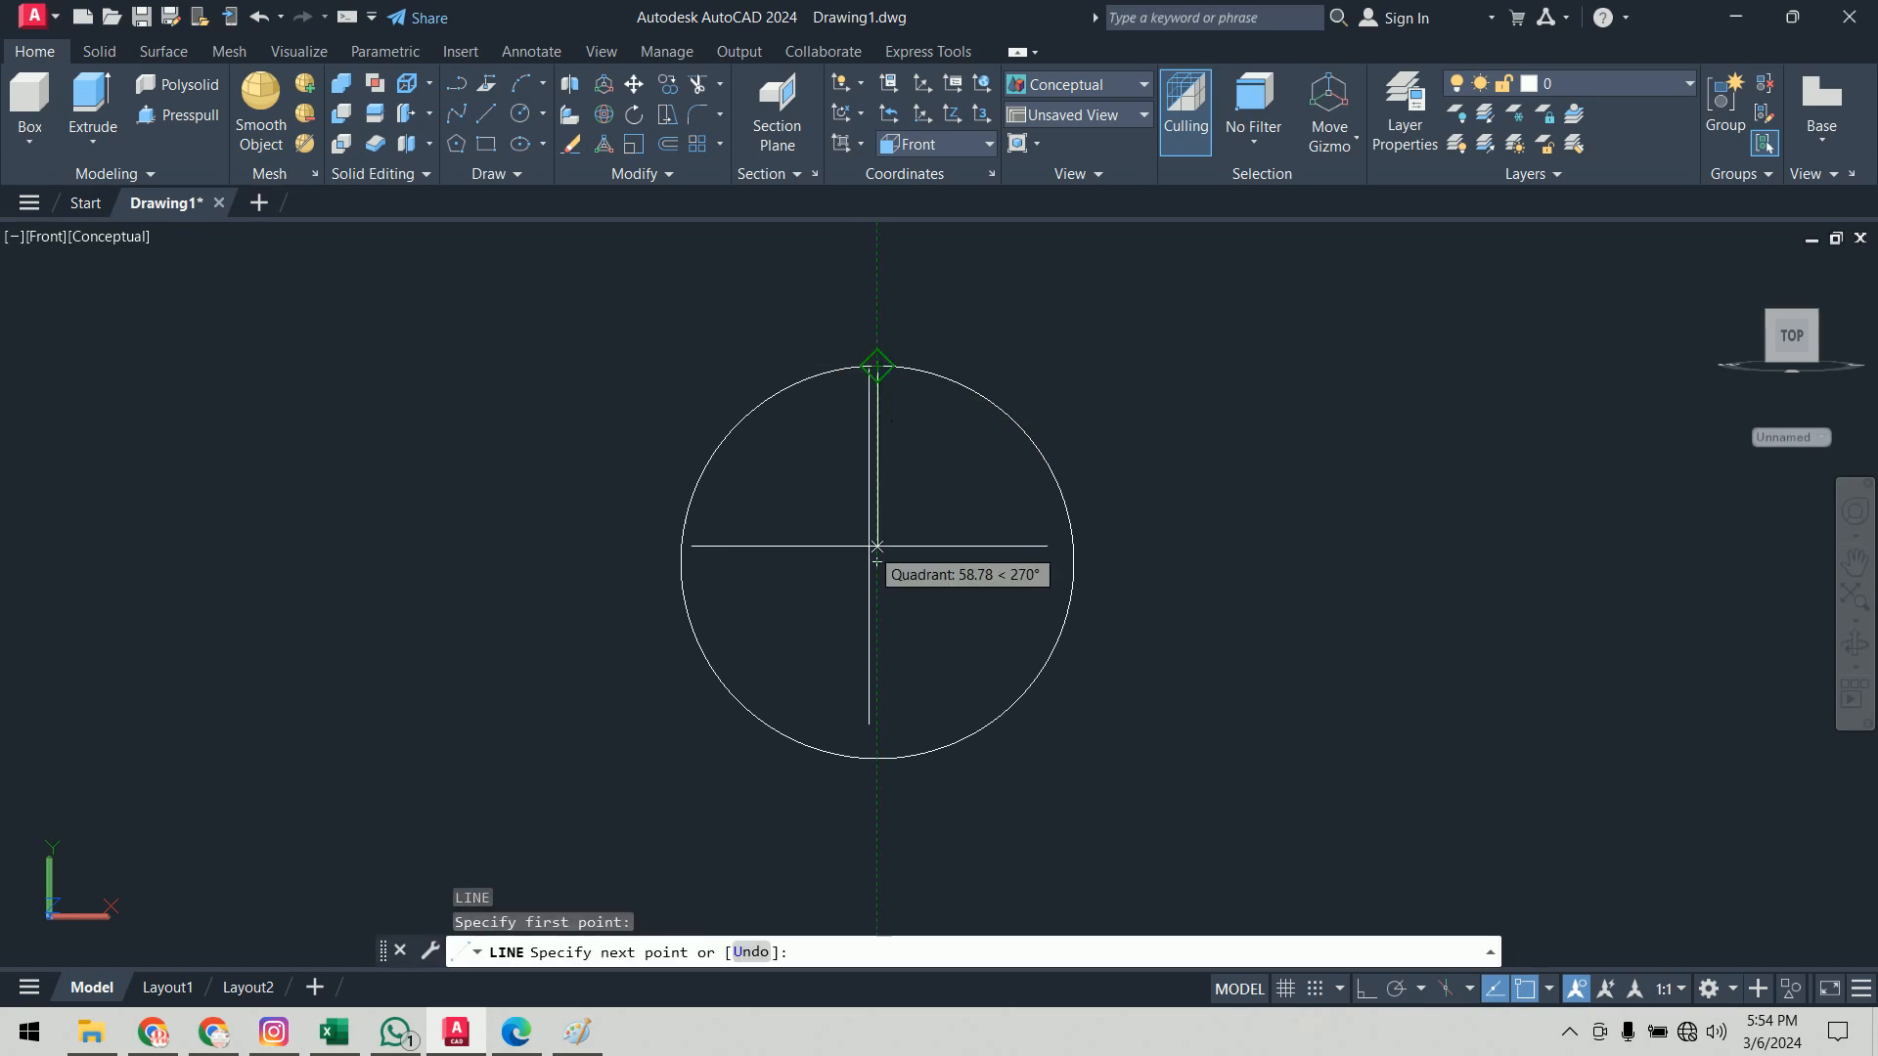
left_click(878, 561)
left_click(1073, 562)
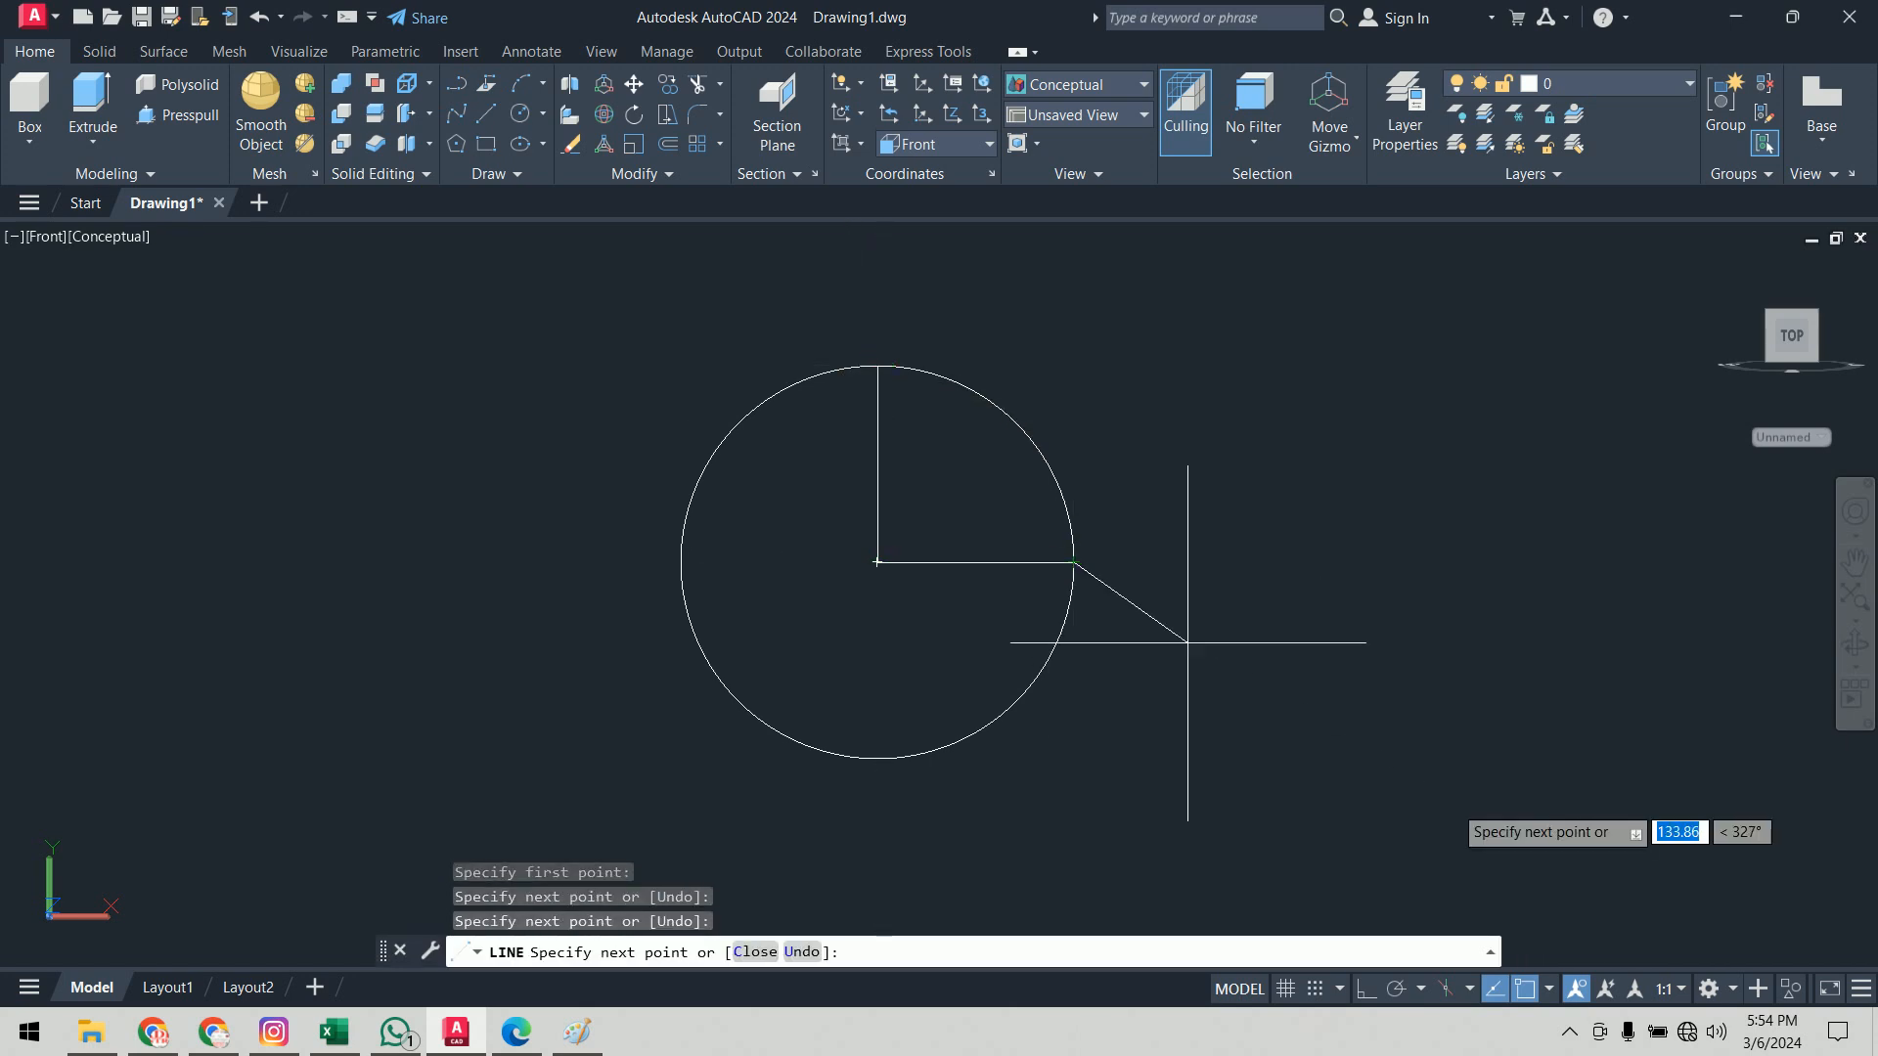
key("Return")
type("tr")
key("Return")
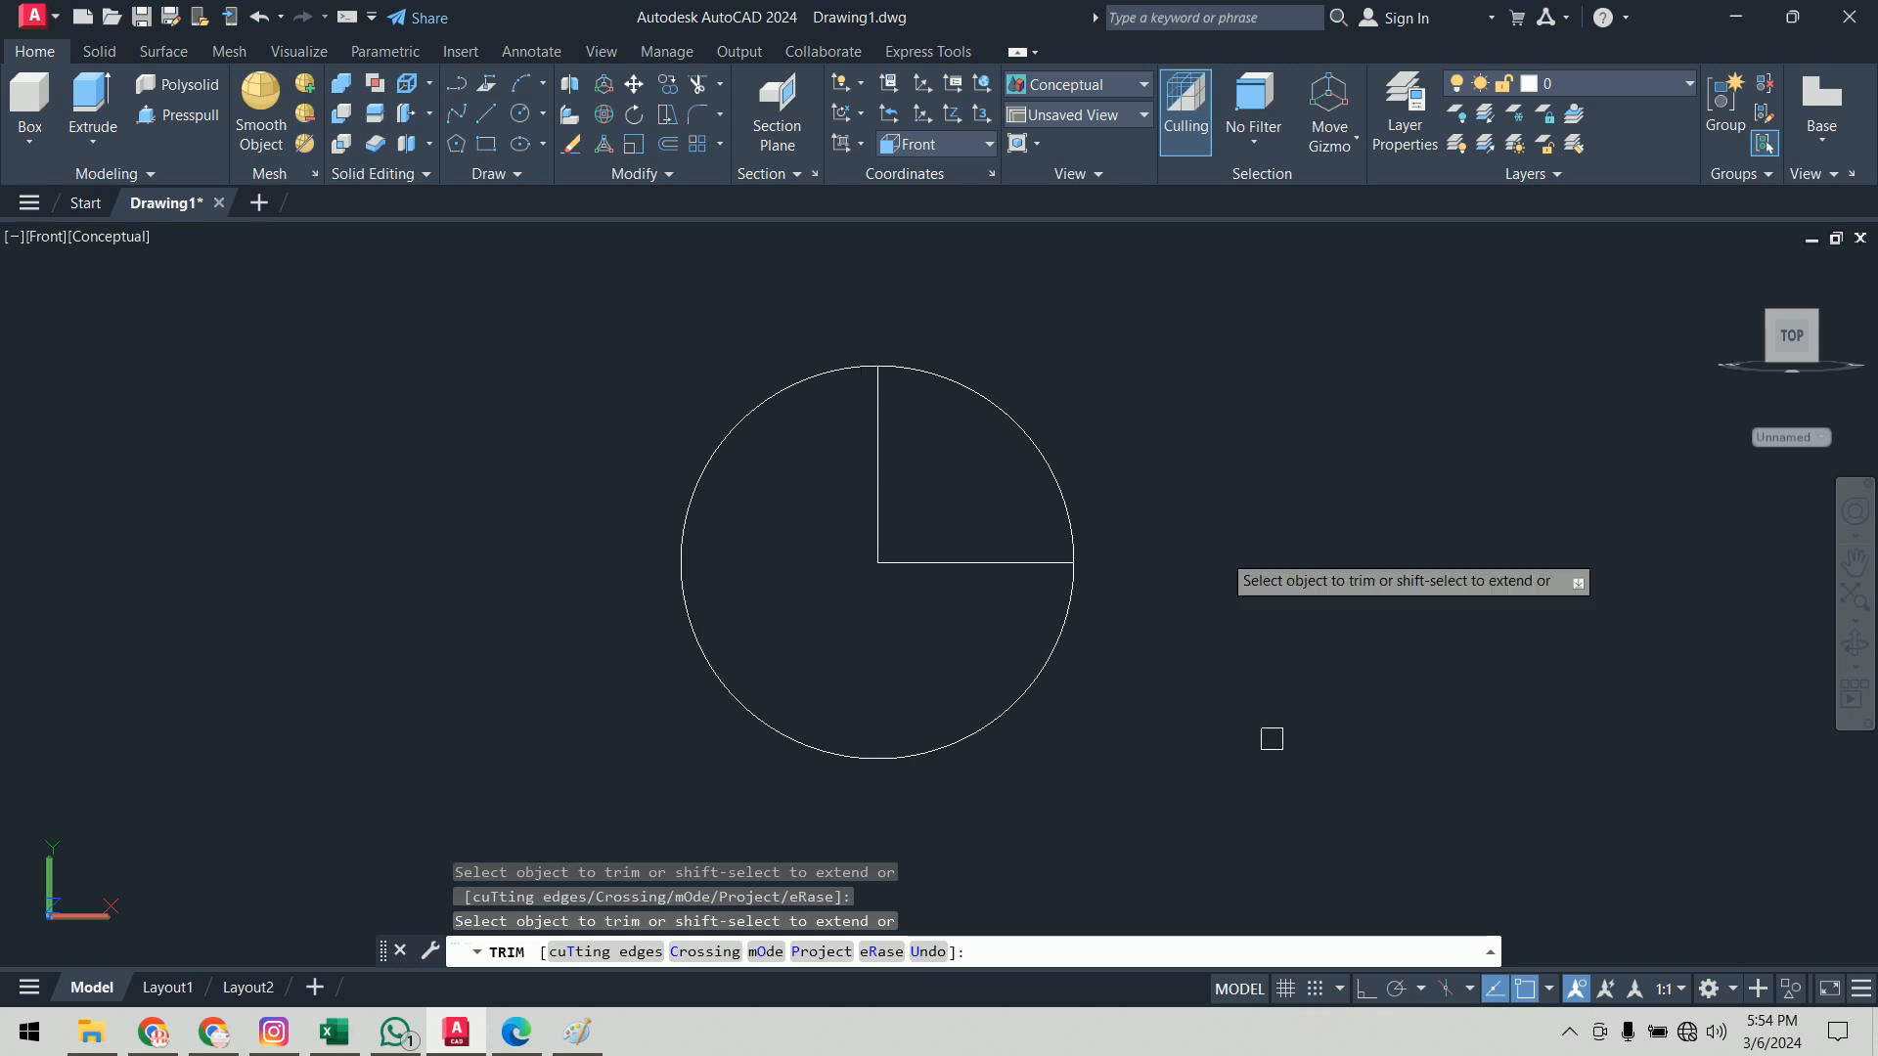
key("Escape")
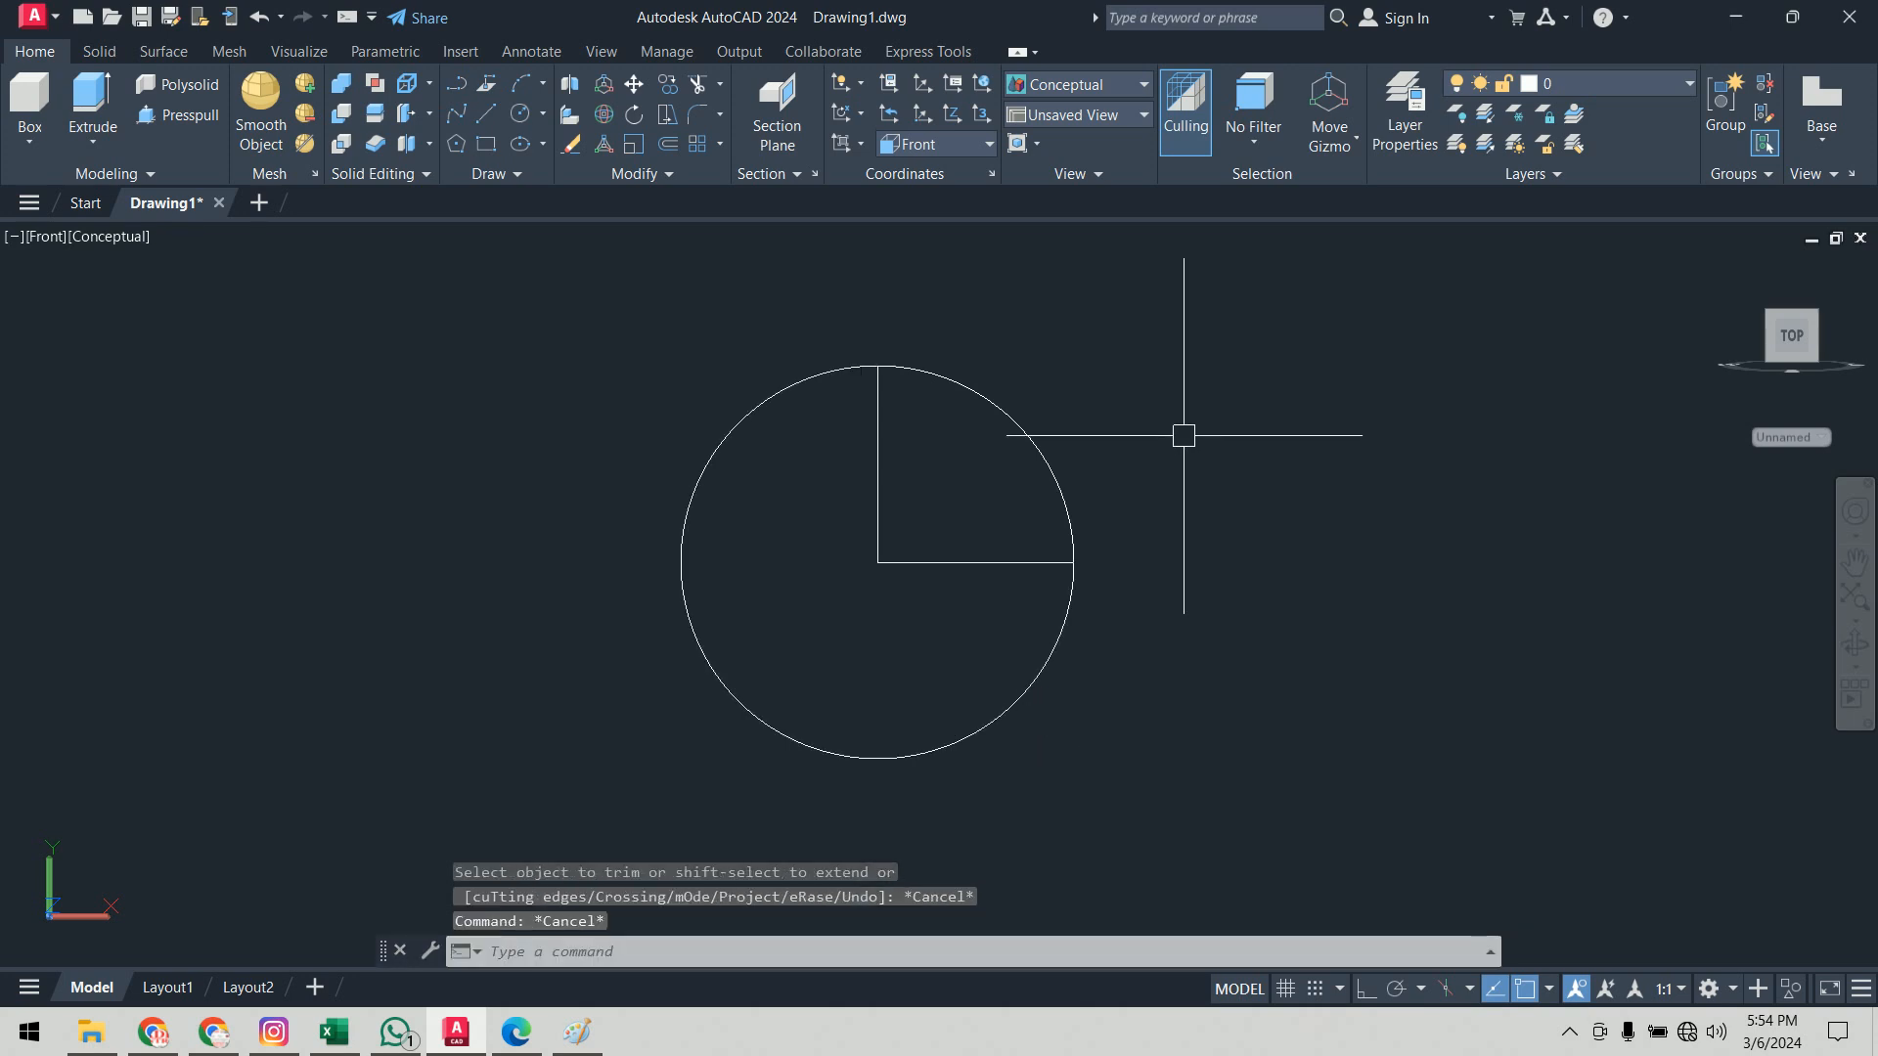
Step: Mirror the vertical radius line downward about the horizontal radius through the circle's centre, keeping the original
key("Return")
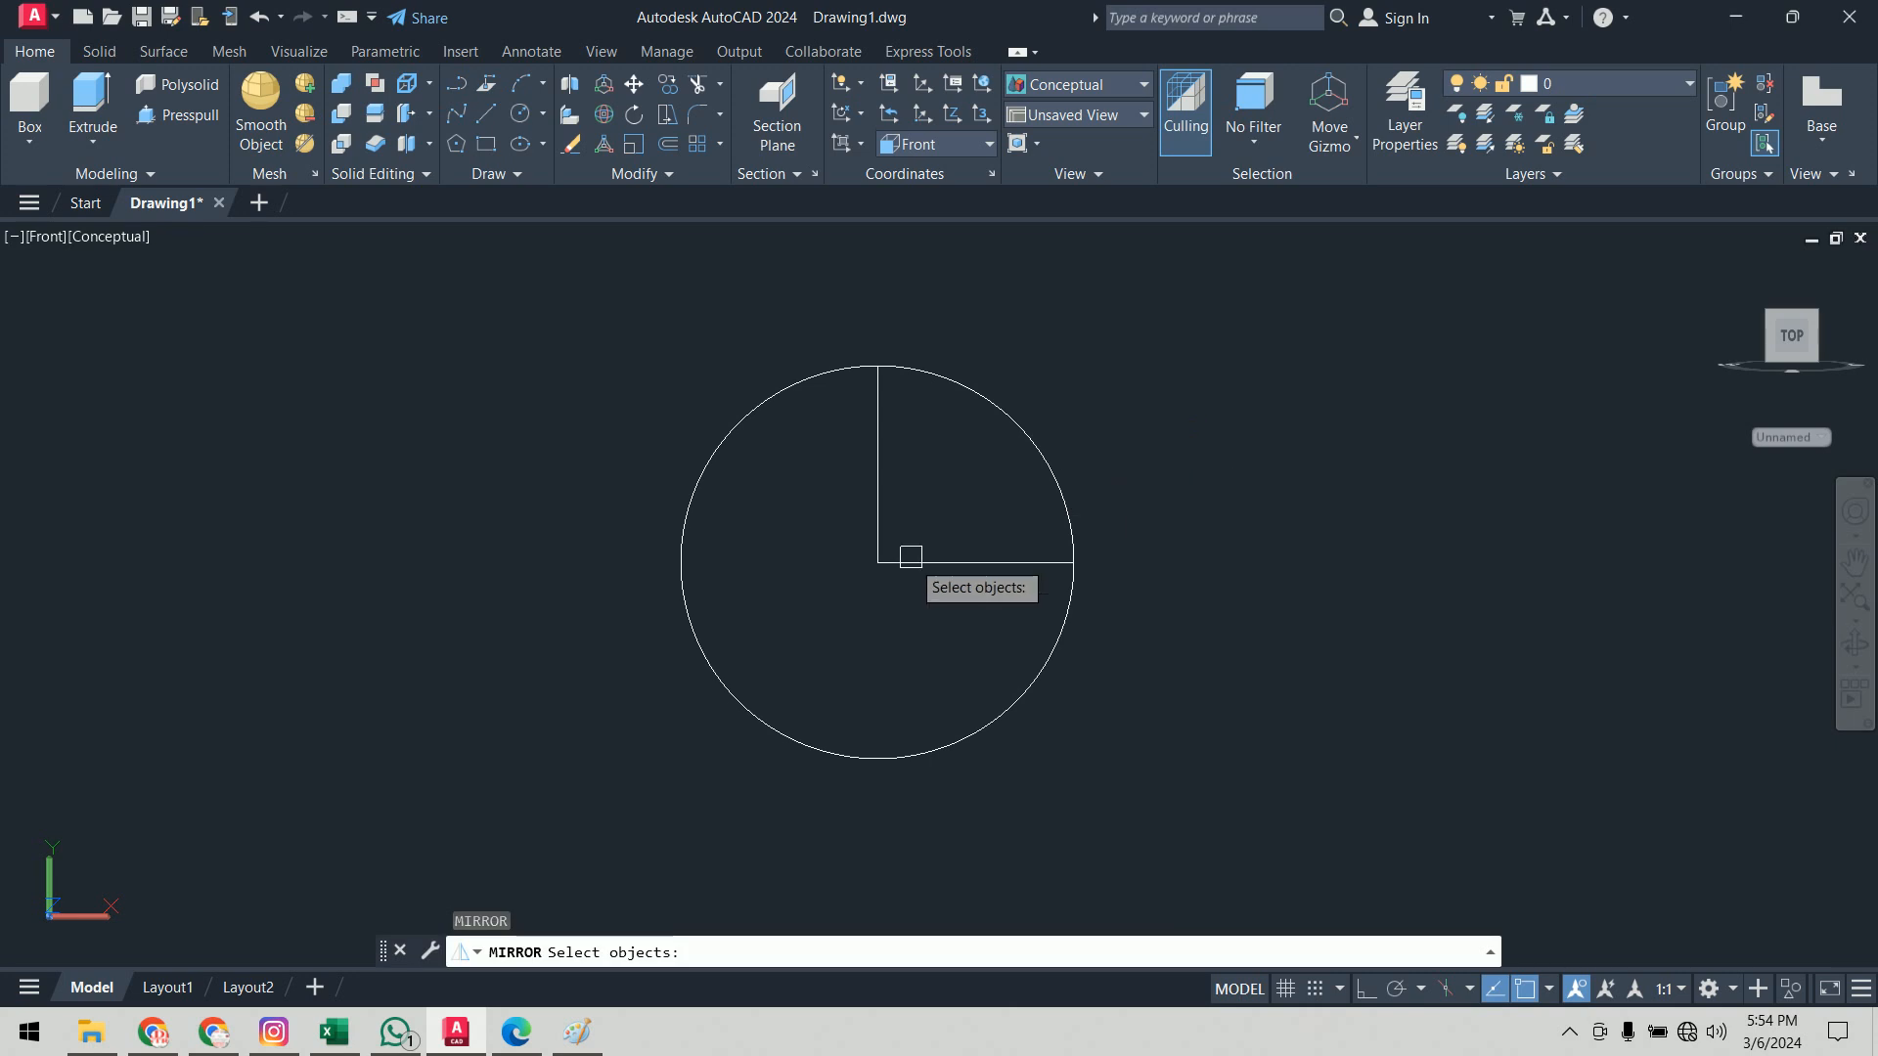
left_click(879, 511)
key("Return")
left_click(877, 562)
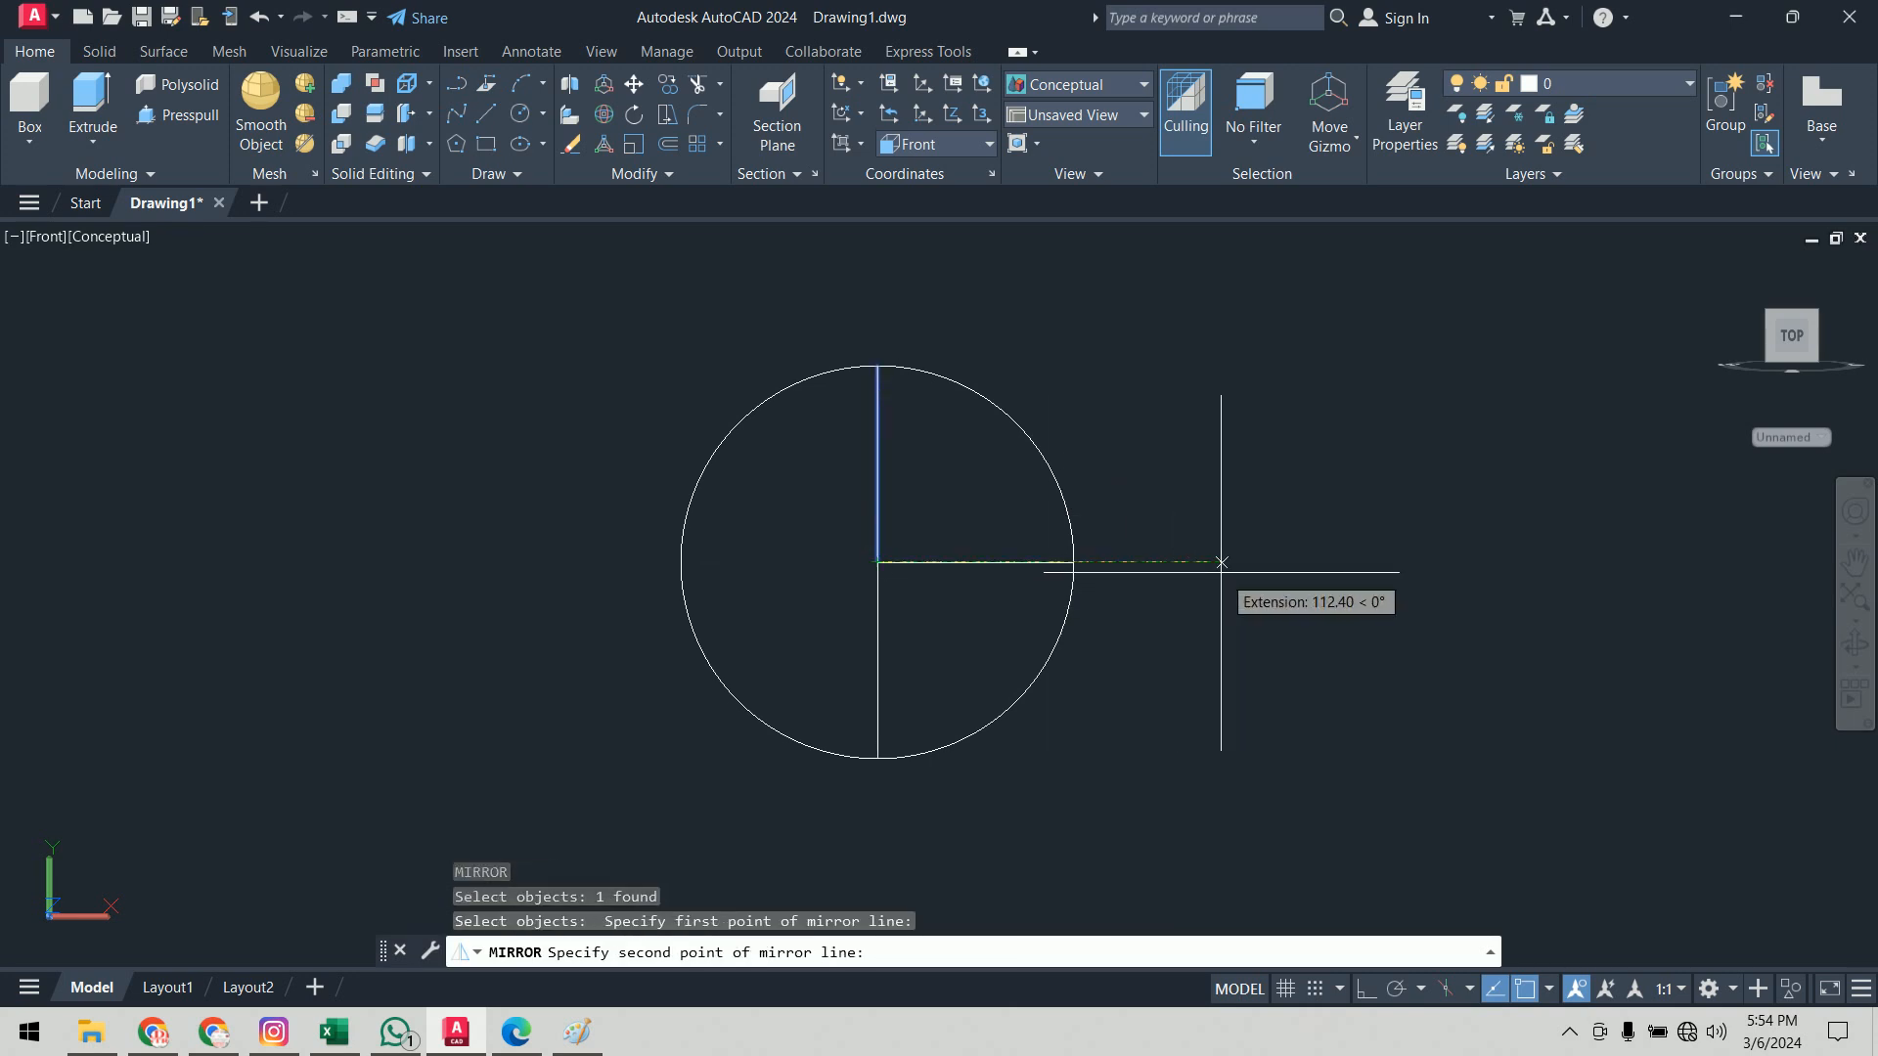
left_click(1221, 572)
key("Return")
Step: Trim away the upper vertical radius and the surplus circle arcs, leaving only the lower-right quarter sector
type("tr")
key("Return")
left_click(879, 456)
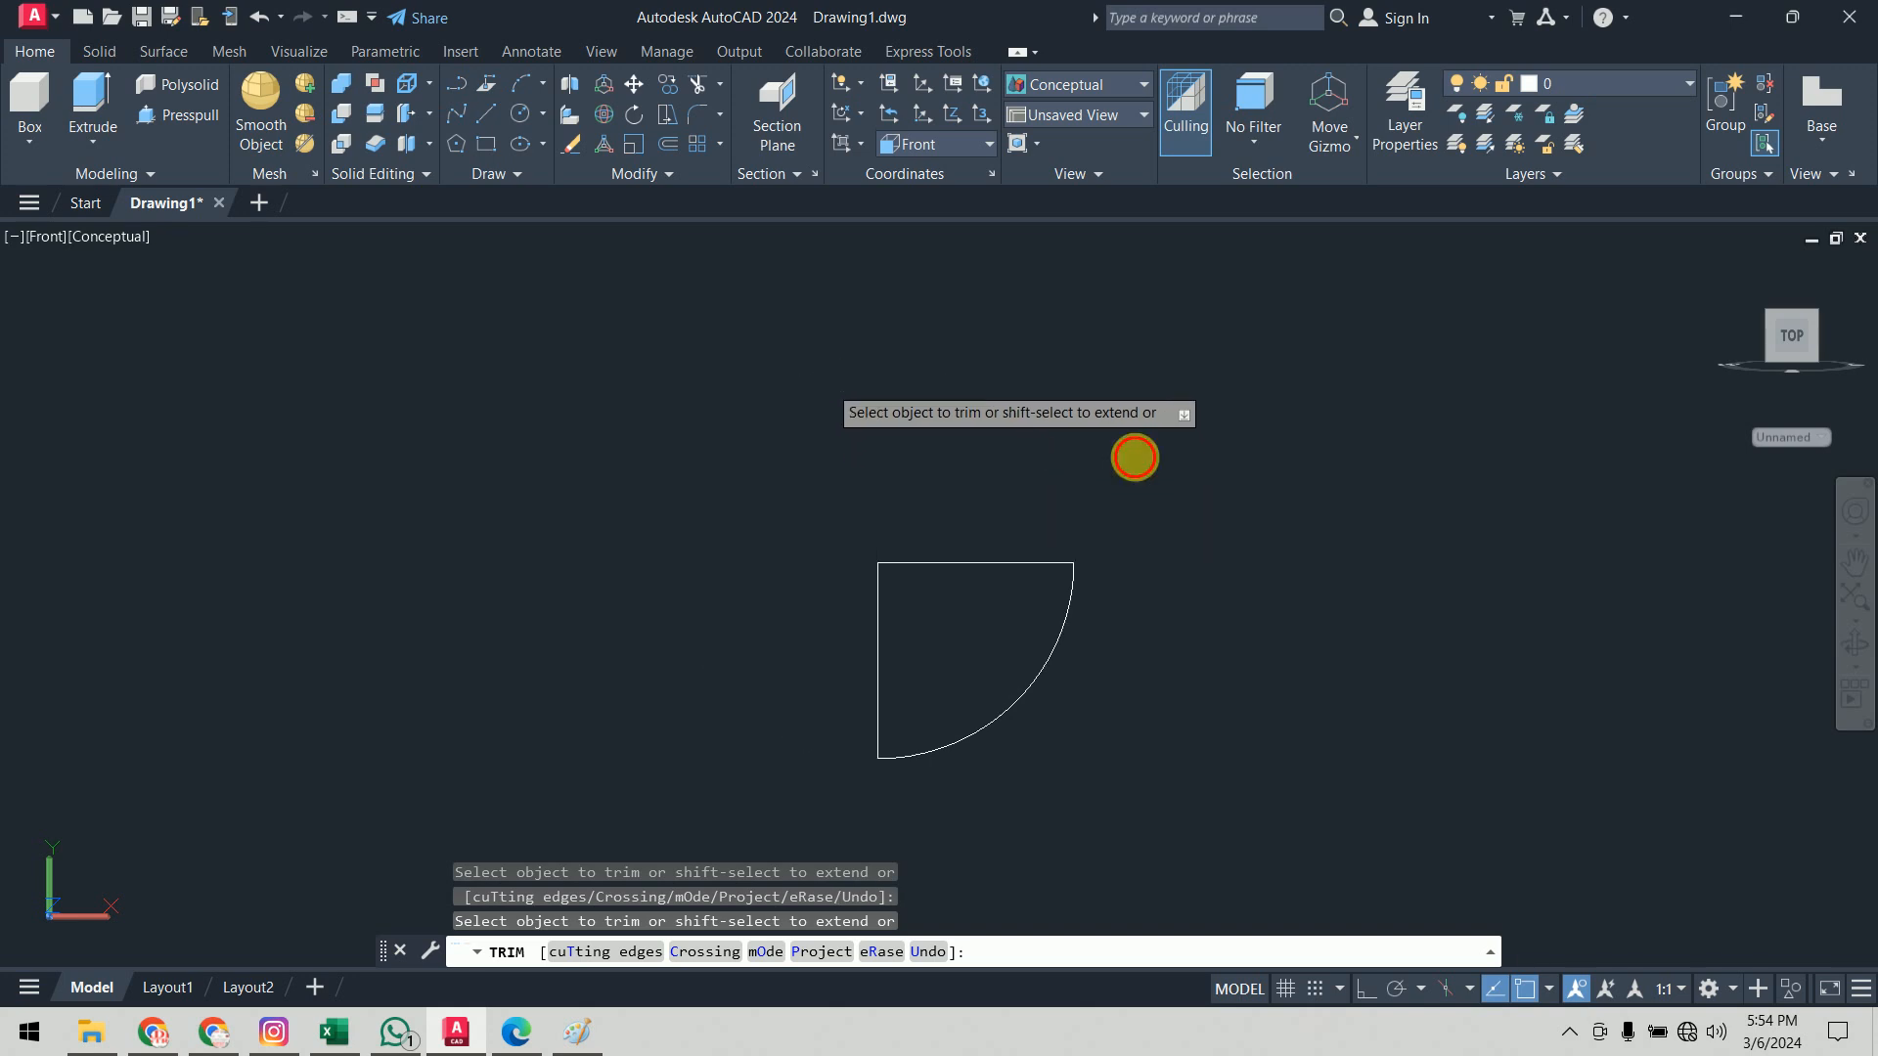
key("Return")
Step: Join the two radius lines and the arc of the quarter sector into one closed polyline
type("j")
key("Return")
left_click(1293, 454)
left_click(746, 830)
key("Return")
left_click(1072, 686)
key("Escape")
Step: Revolve the quarter sector 360 degrees about its vertical edge to form a solid hemisphere
type("rev")
key("Return")
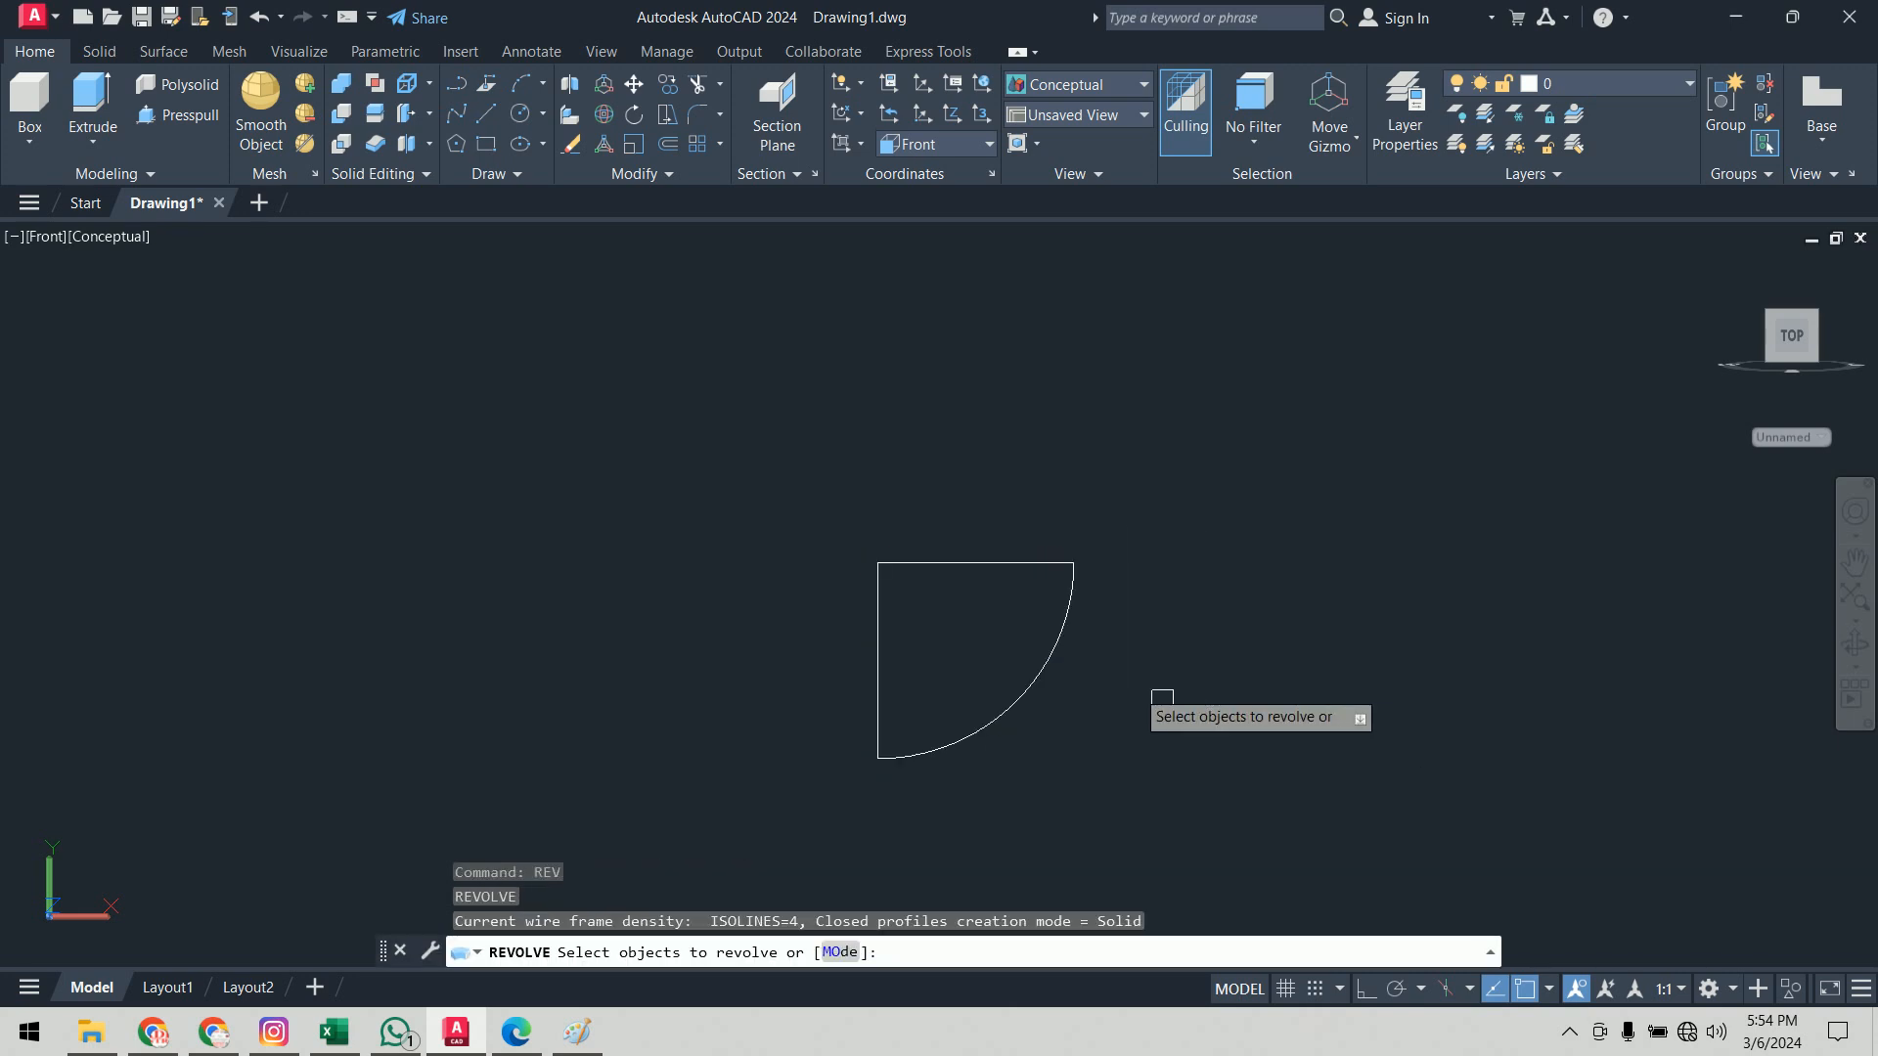
left_click(1057, 649)
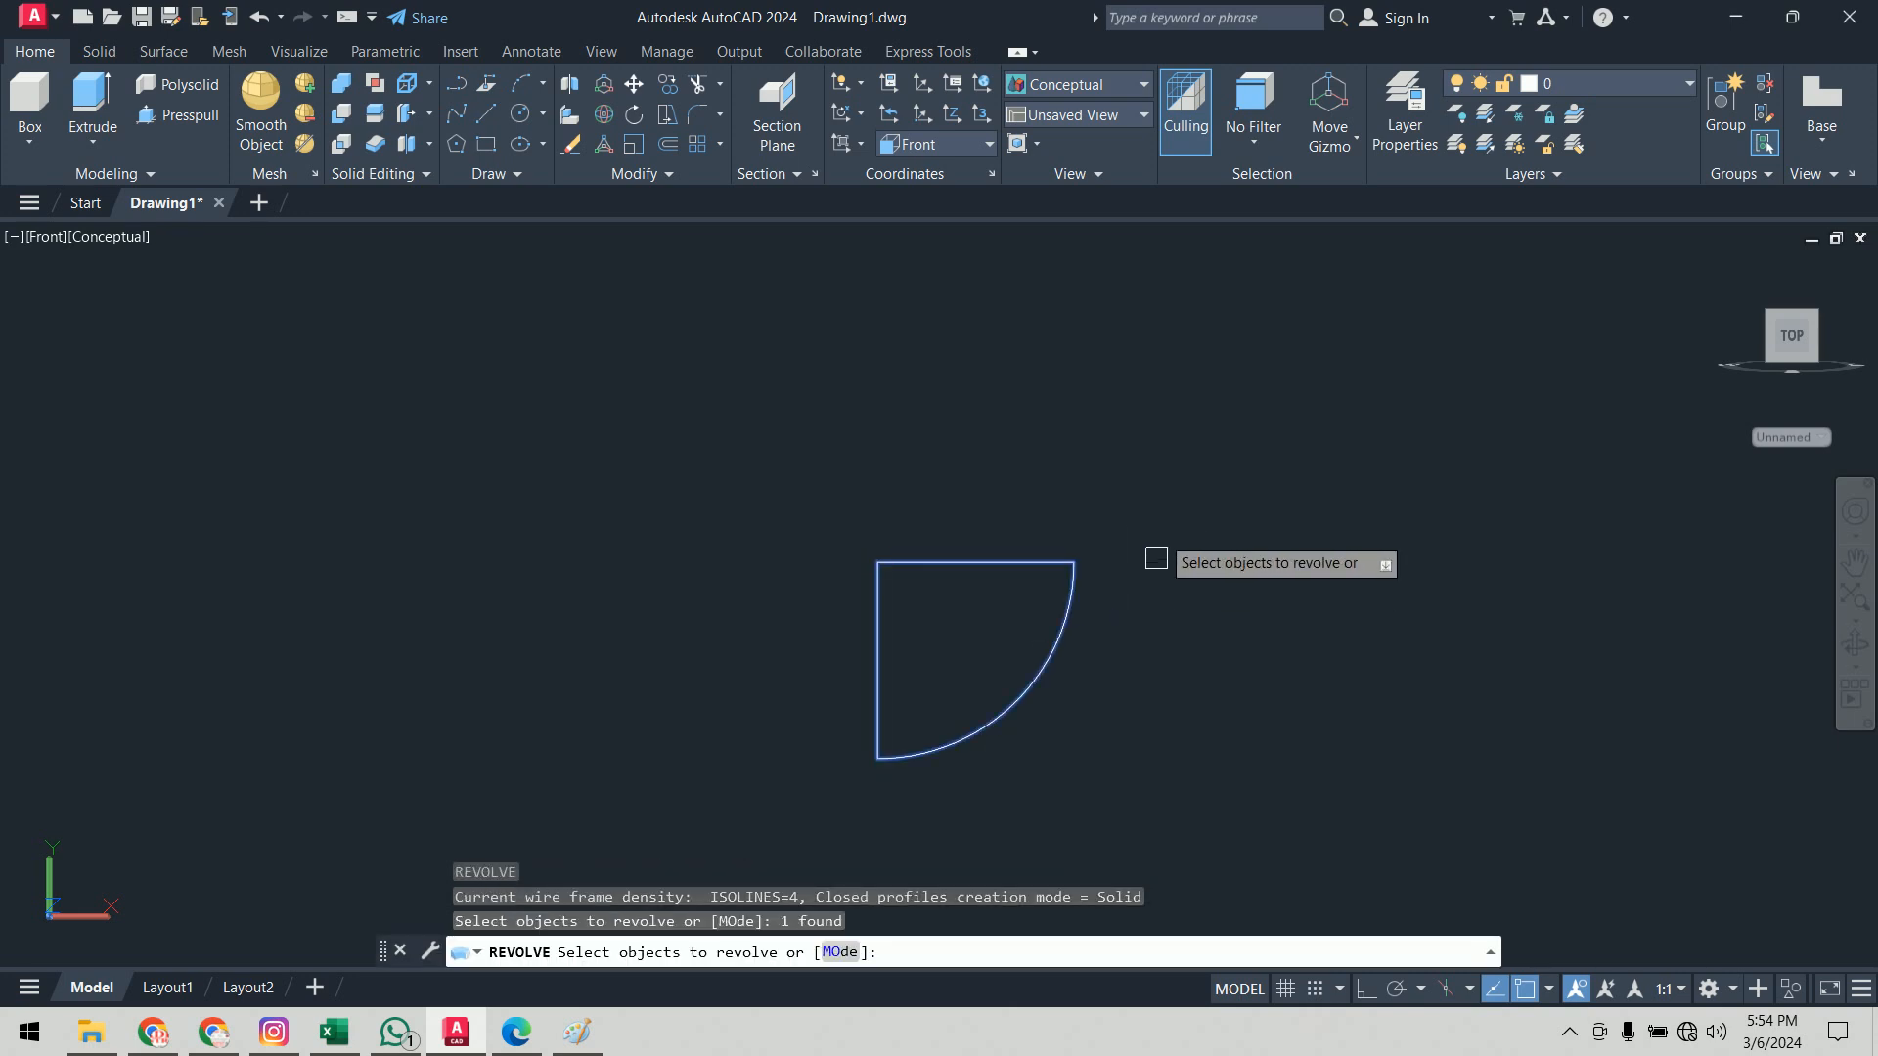
left_click(877, 564)
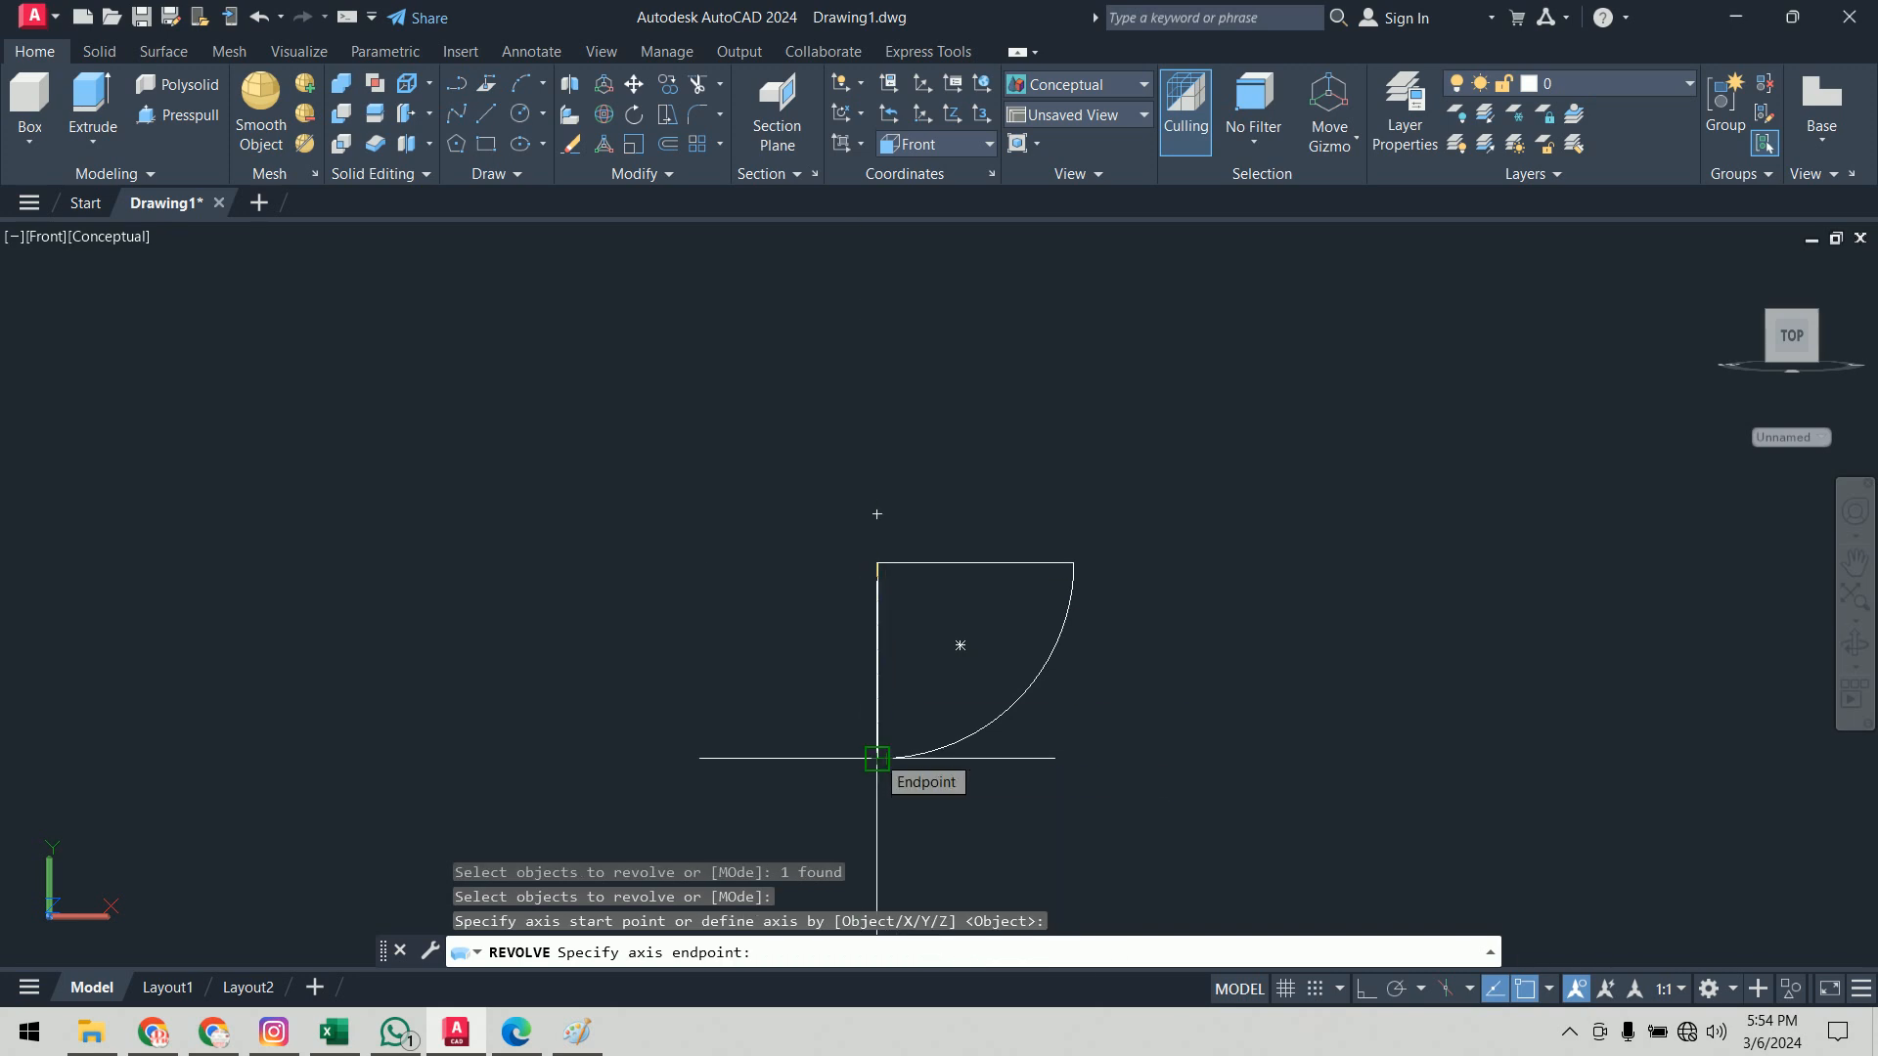
left_click(877, 758)
key("Return")
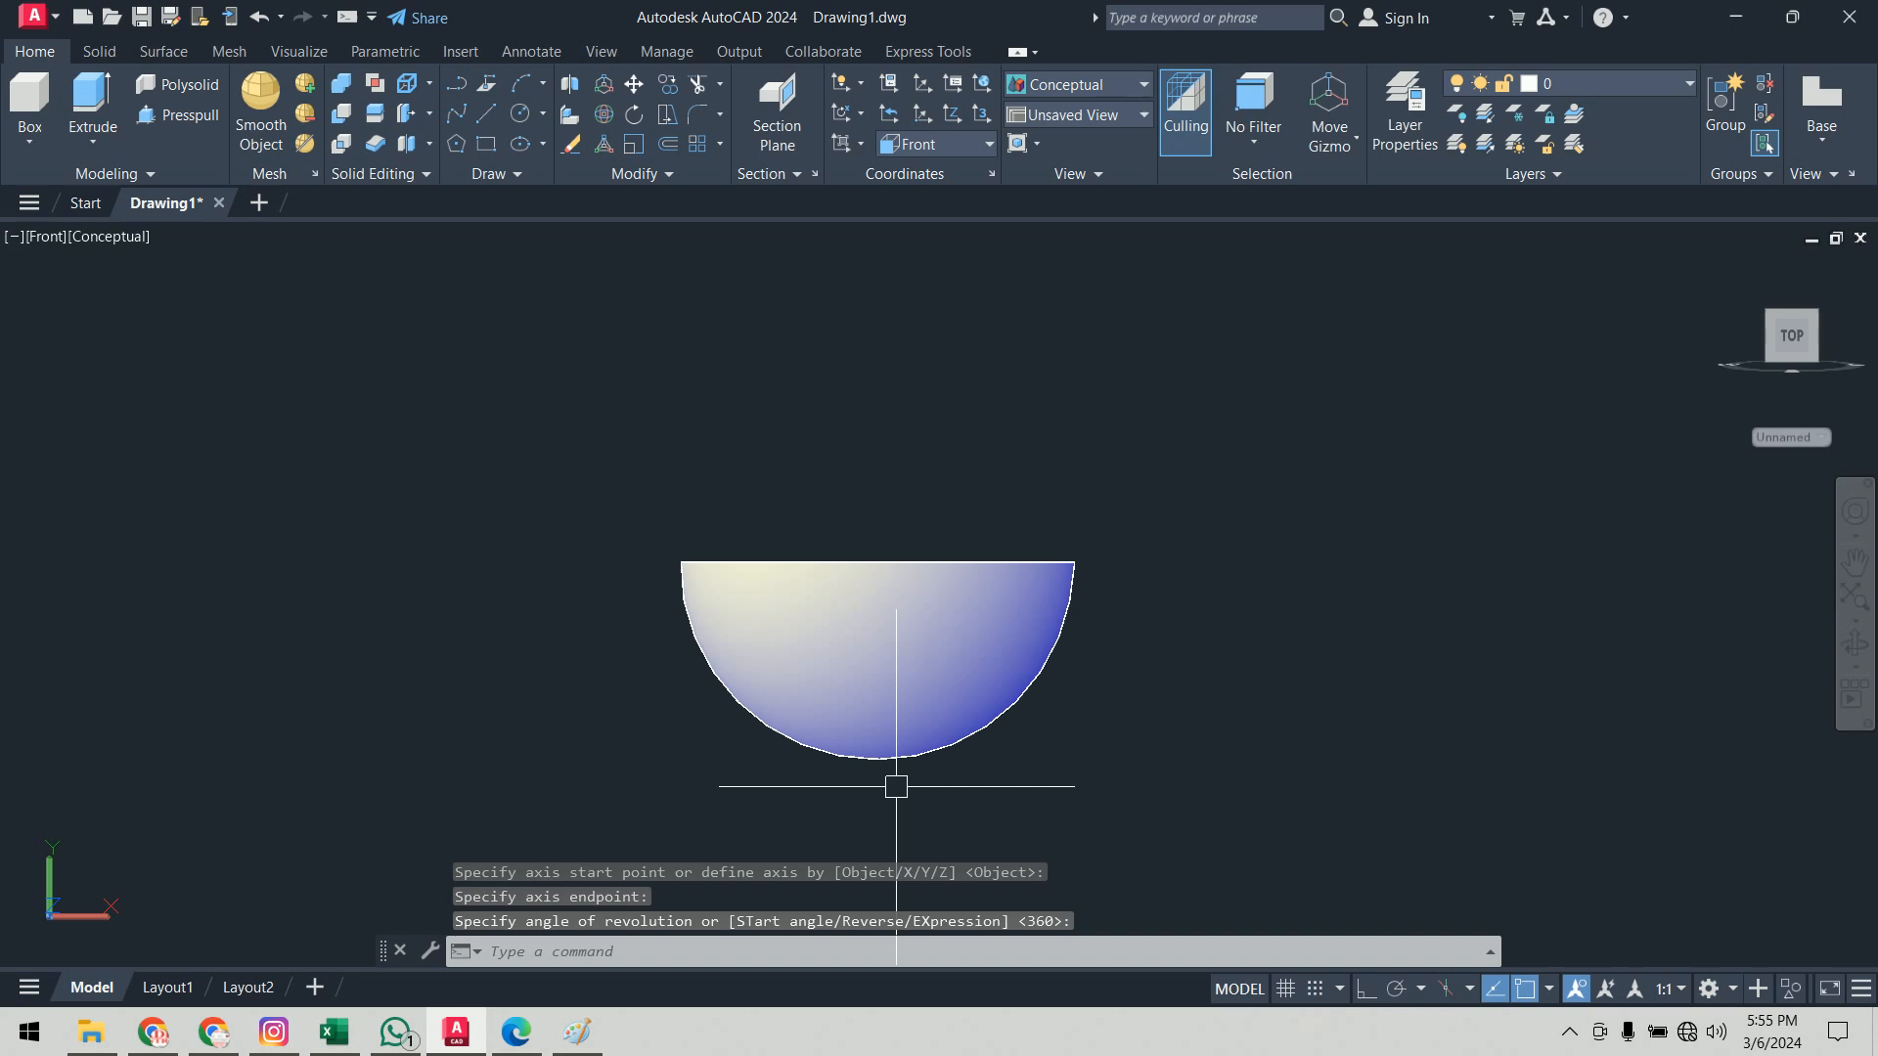
middle_click_drag(1120, 672, 1169, 689, "shift")
middle_click_drag(1103, 591, 1164, 593, "shift")
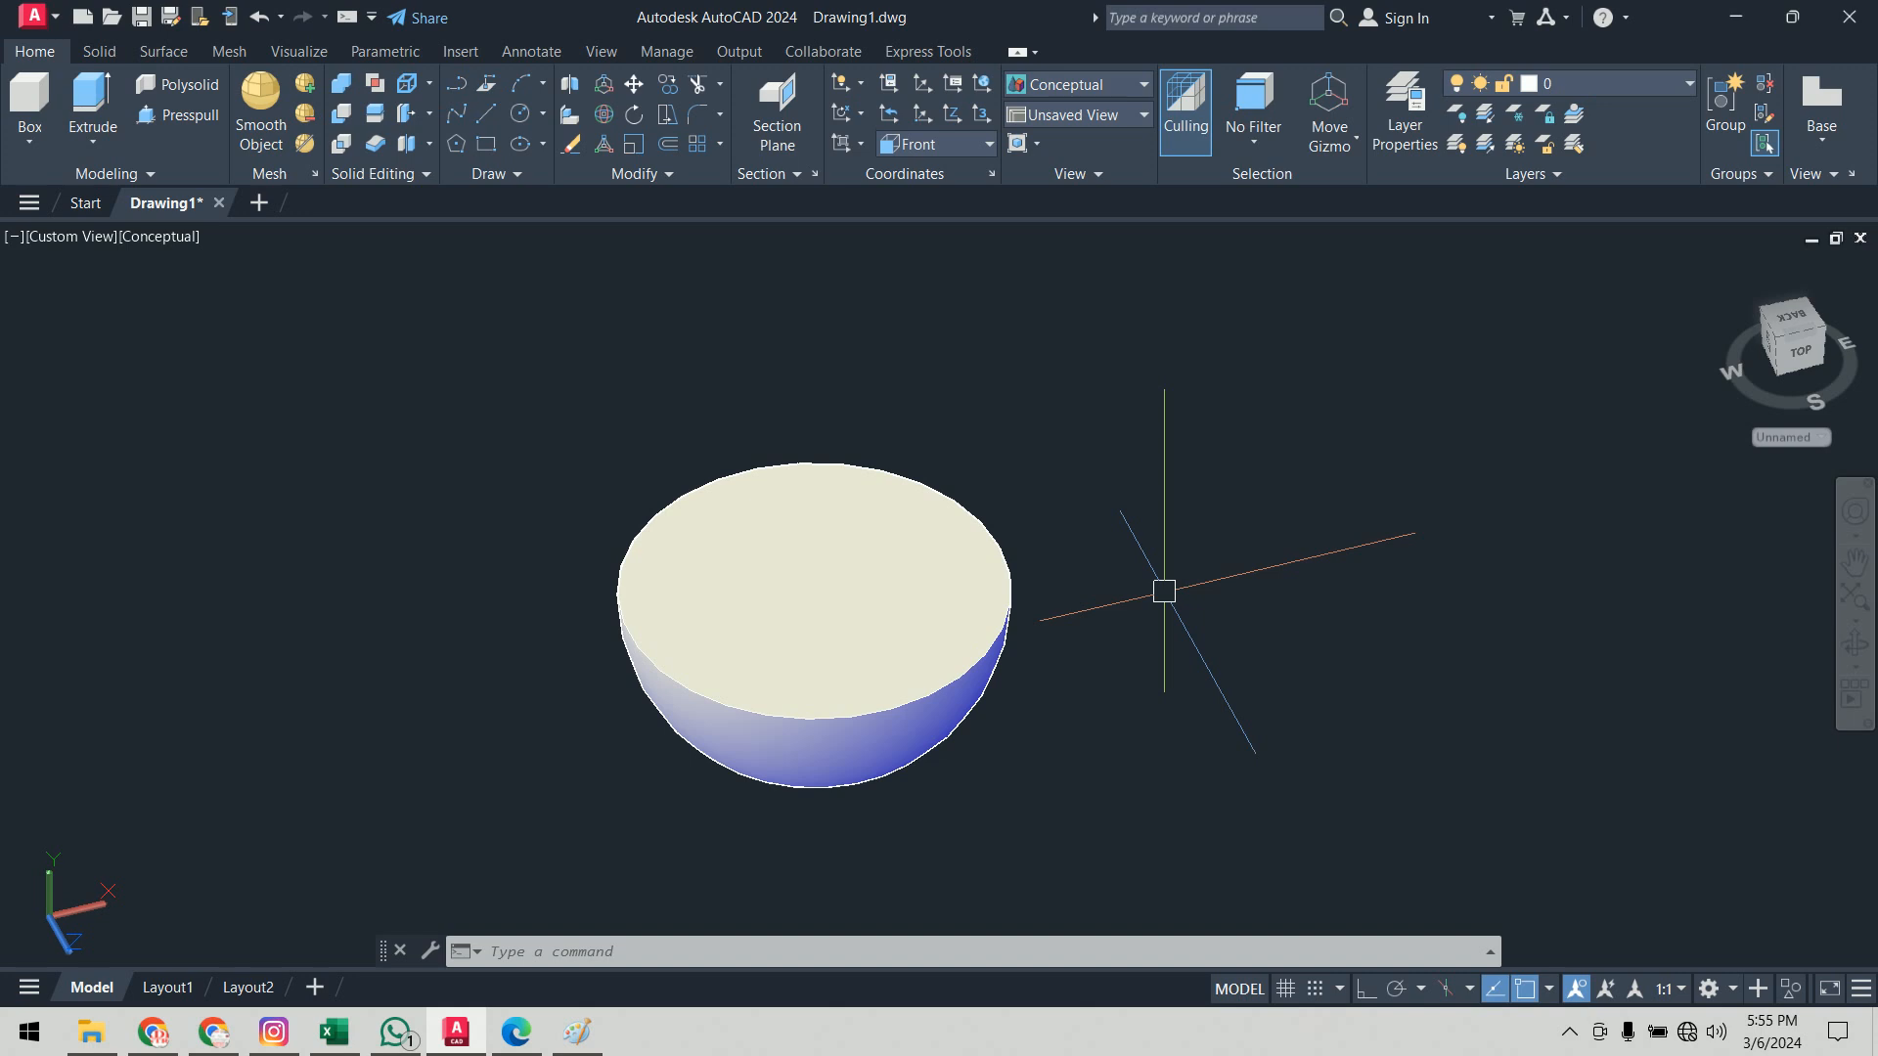
Step: Run SOLIDEDIT with the Body and Shell options and select the hemisphere as the solid to hollow
type("soi")
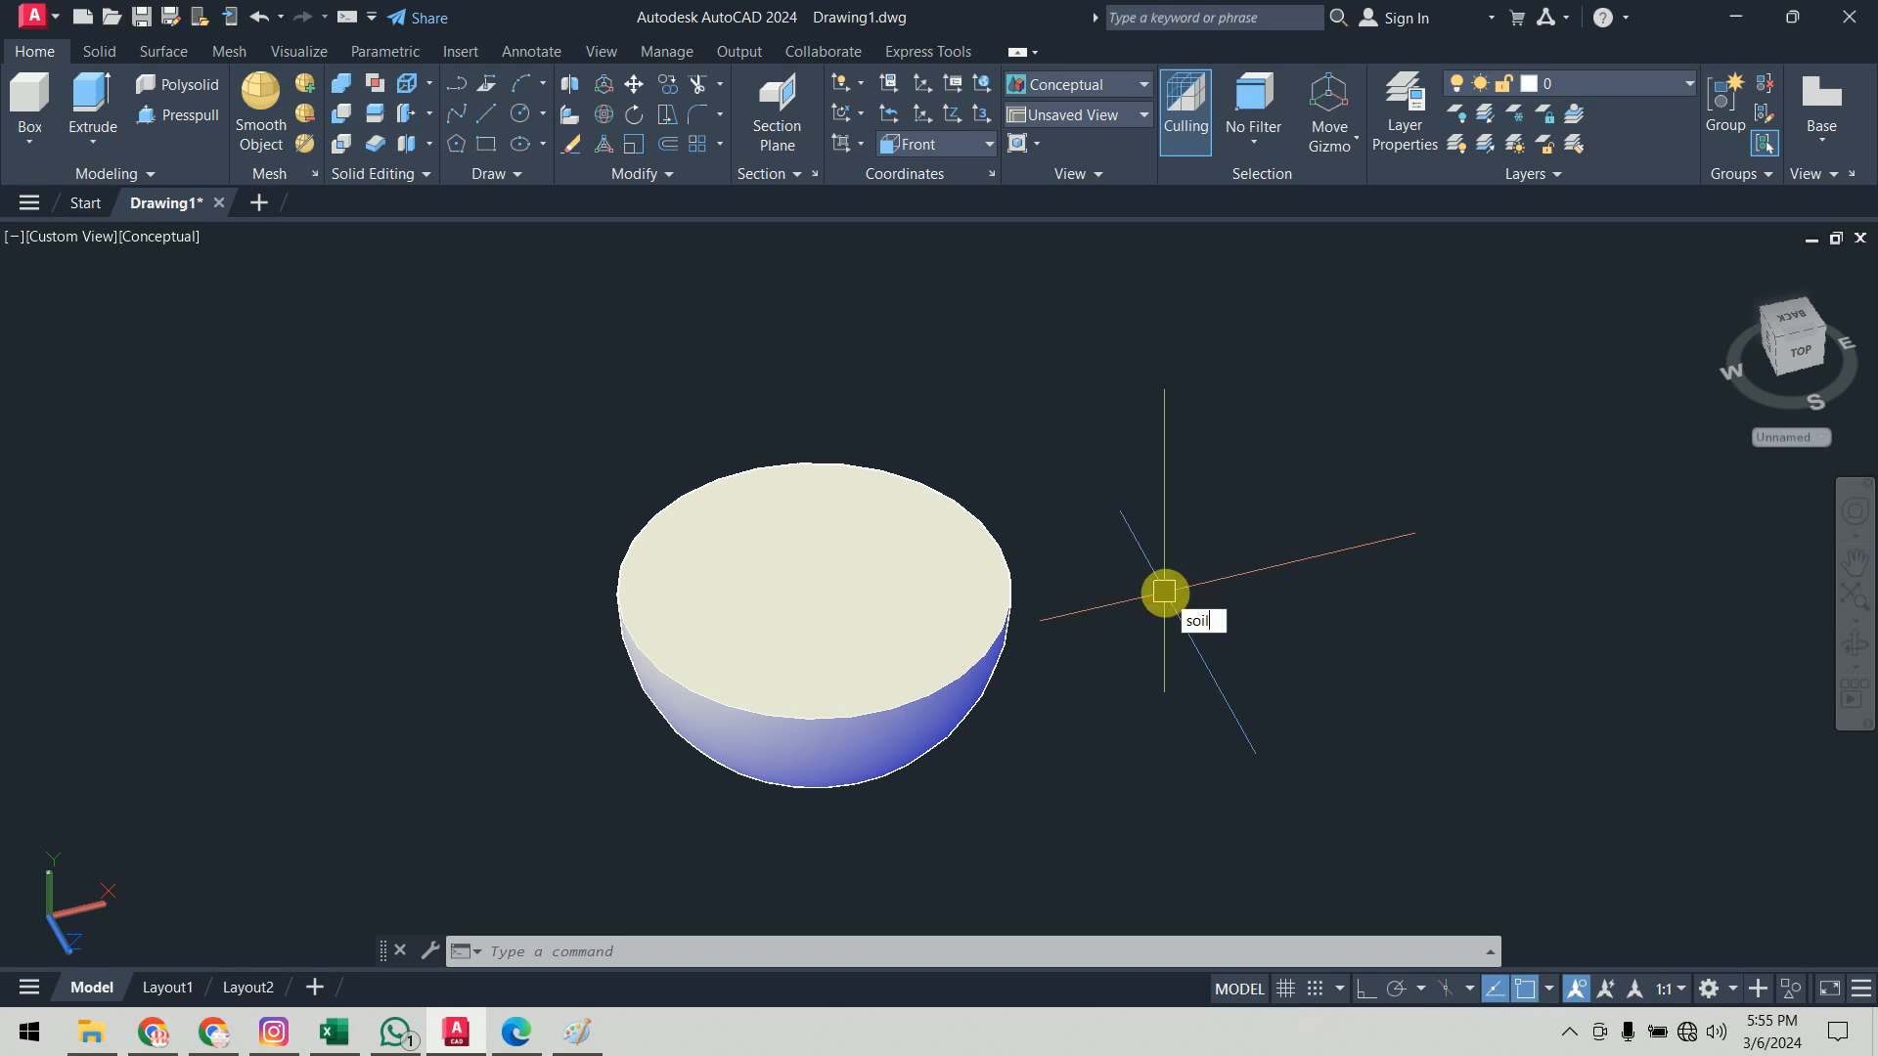
key("BackSpace")
type("li")
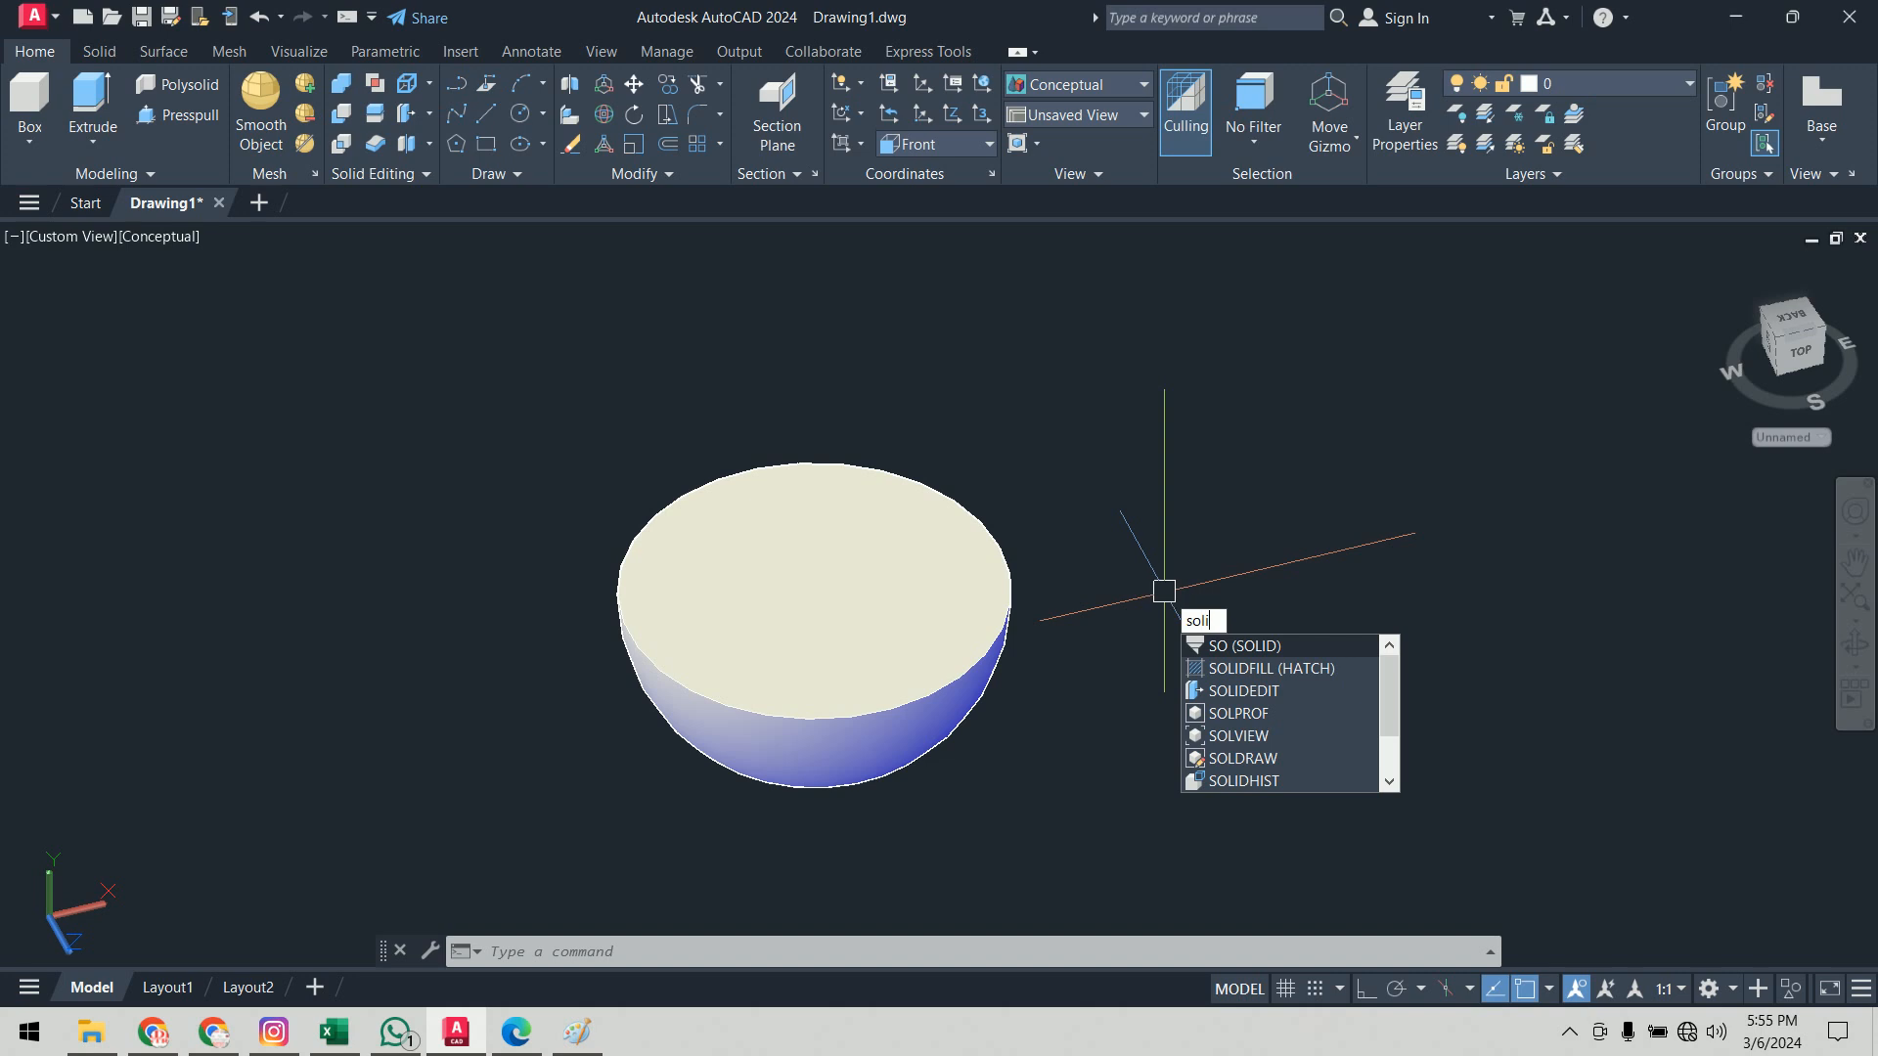
type("dedit")
key("Return")
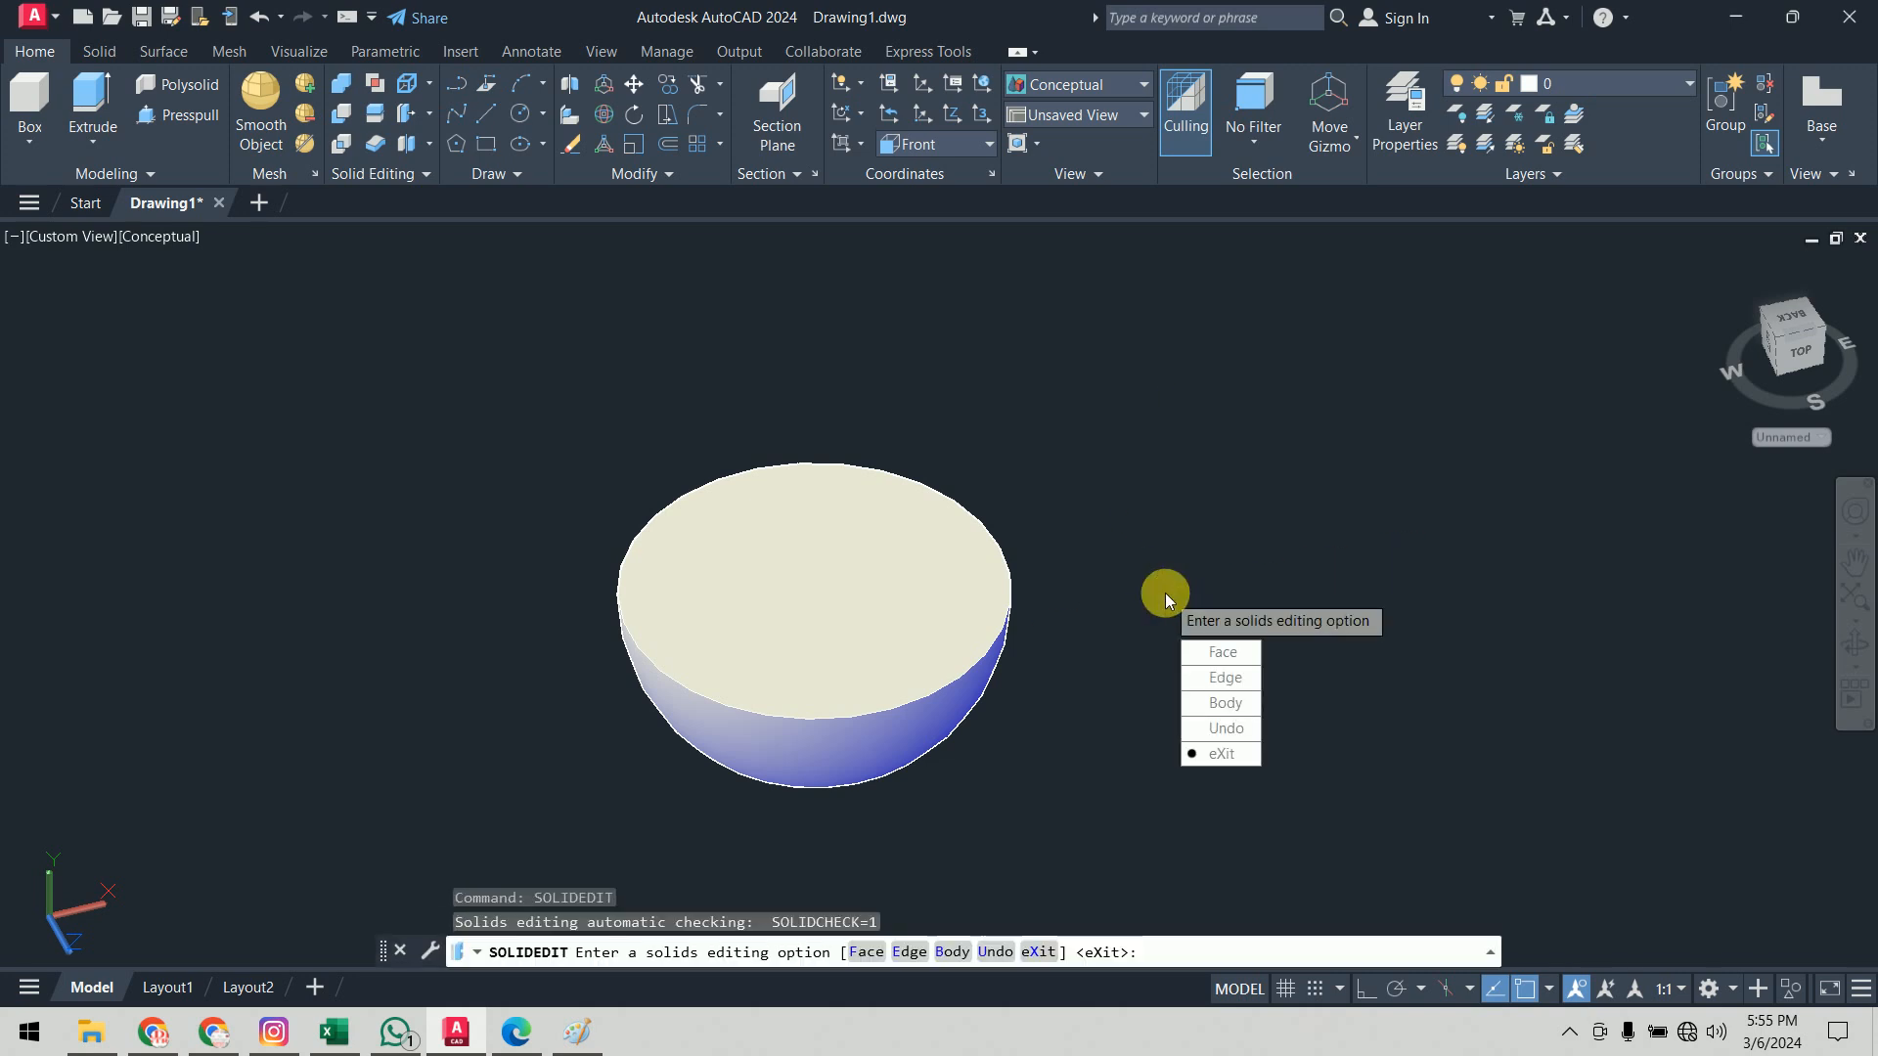
left_click(1235, 708)
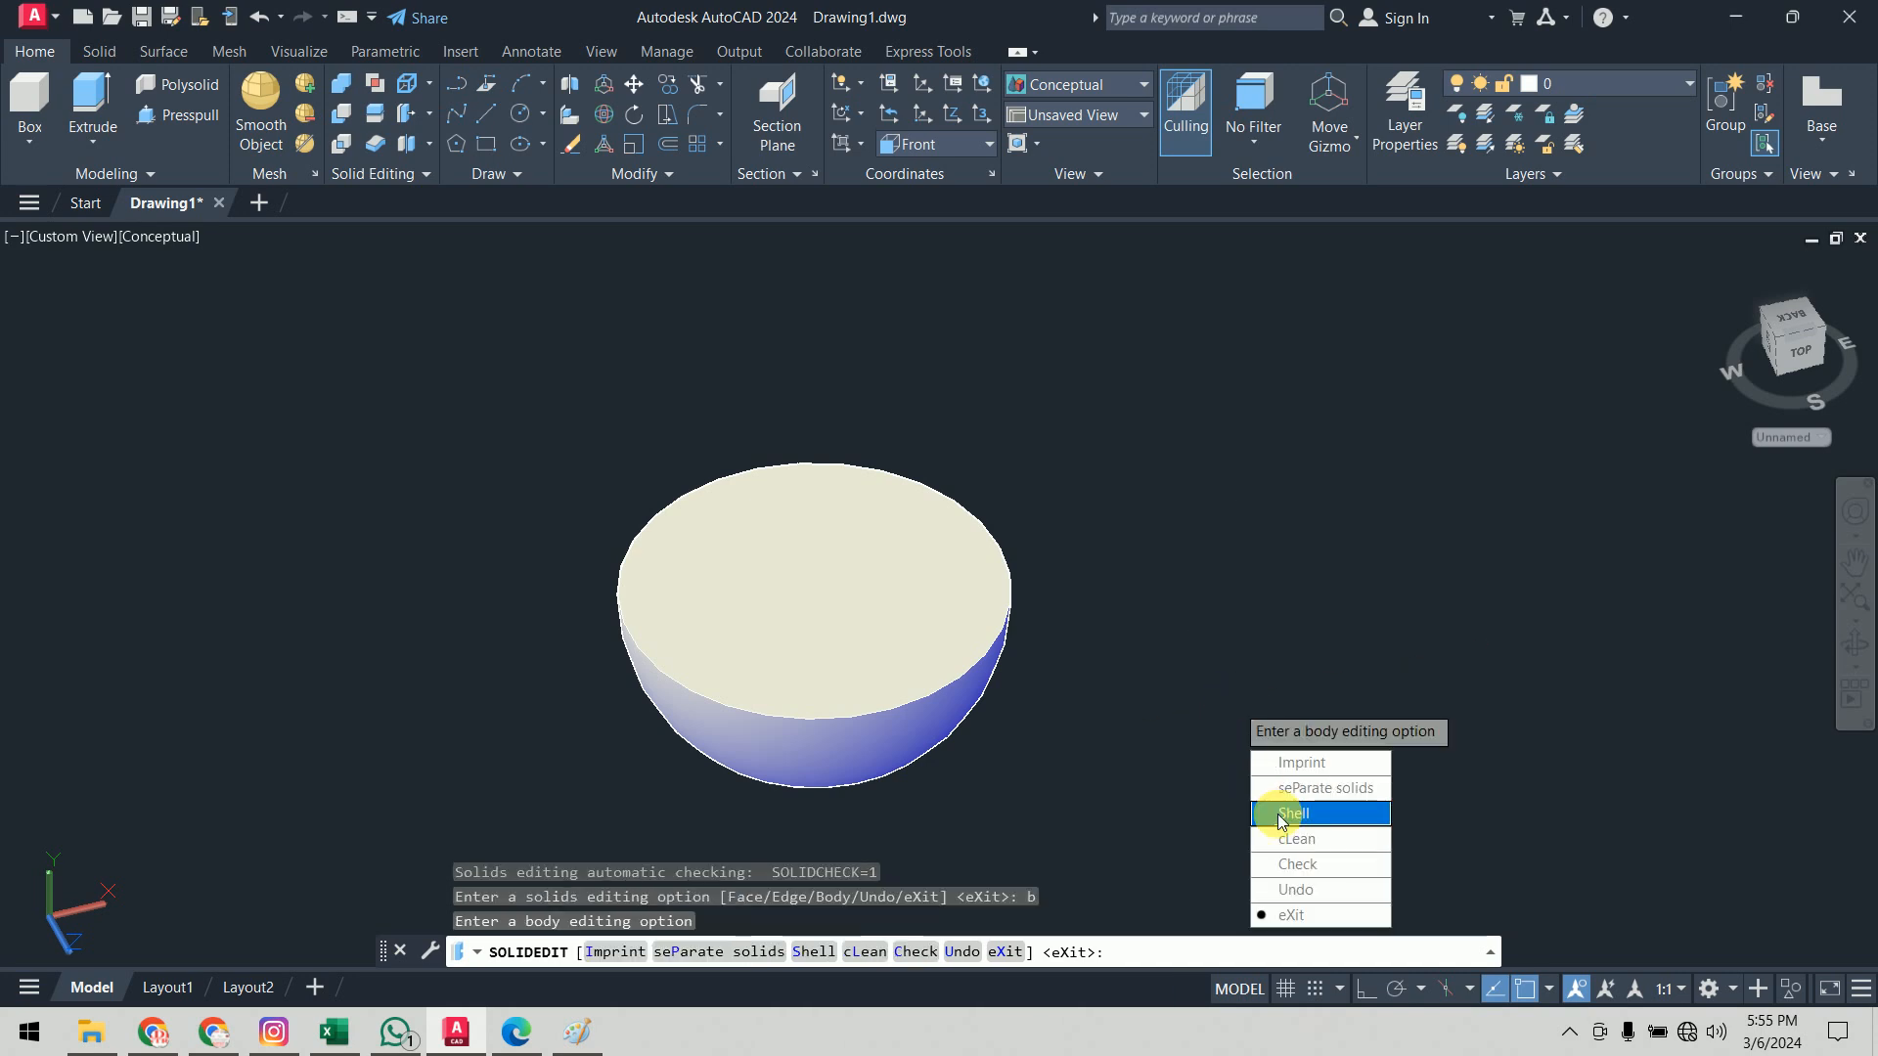
type("s")
key("Return")
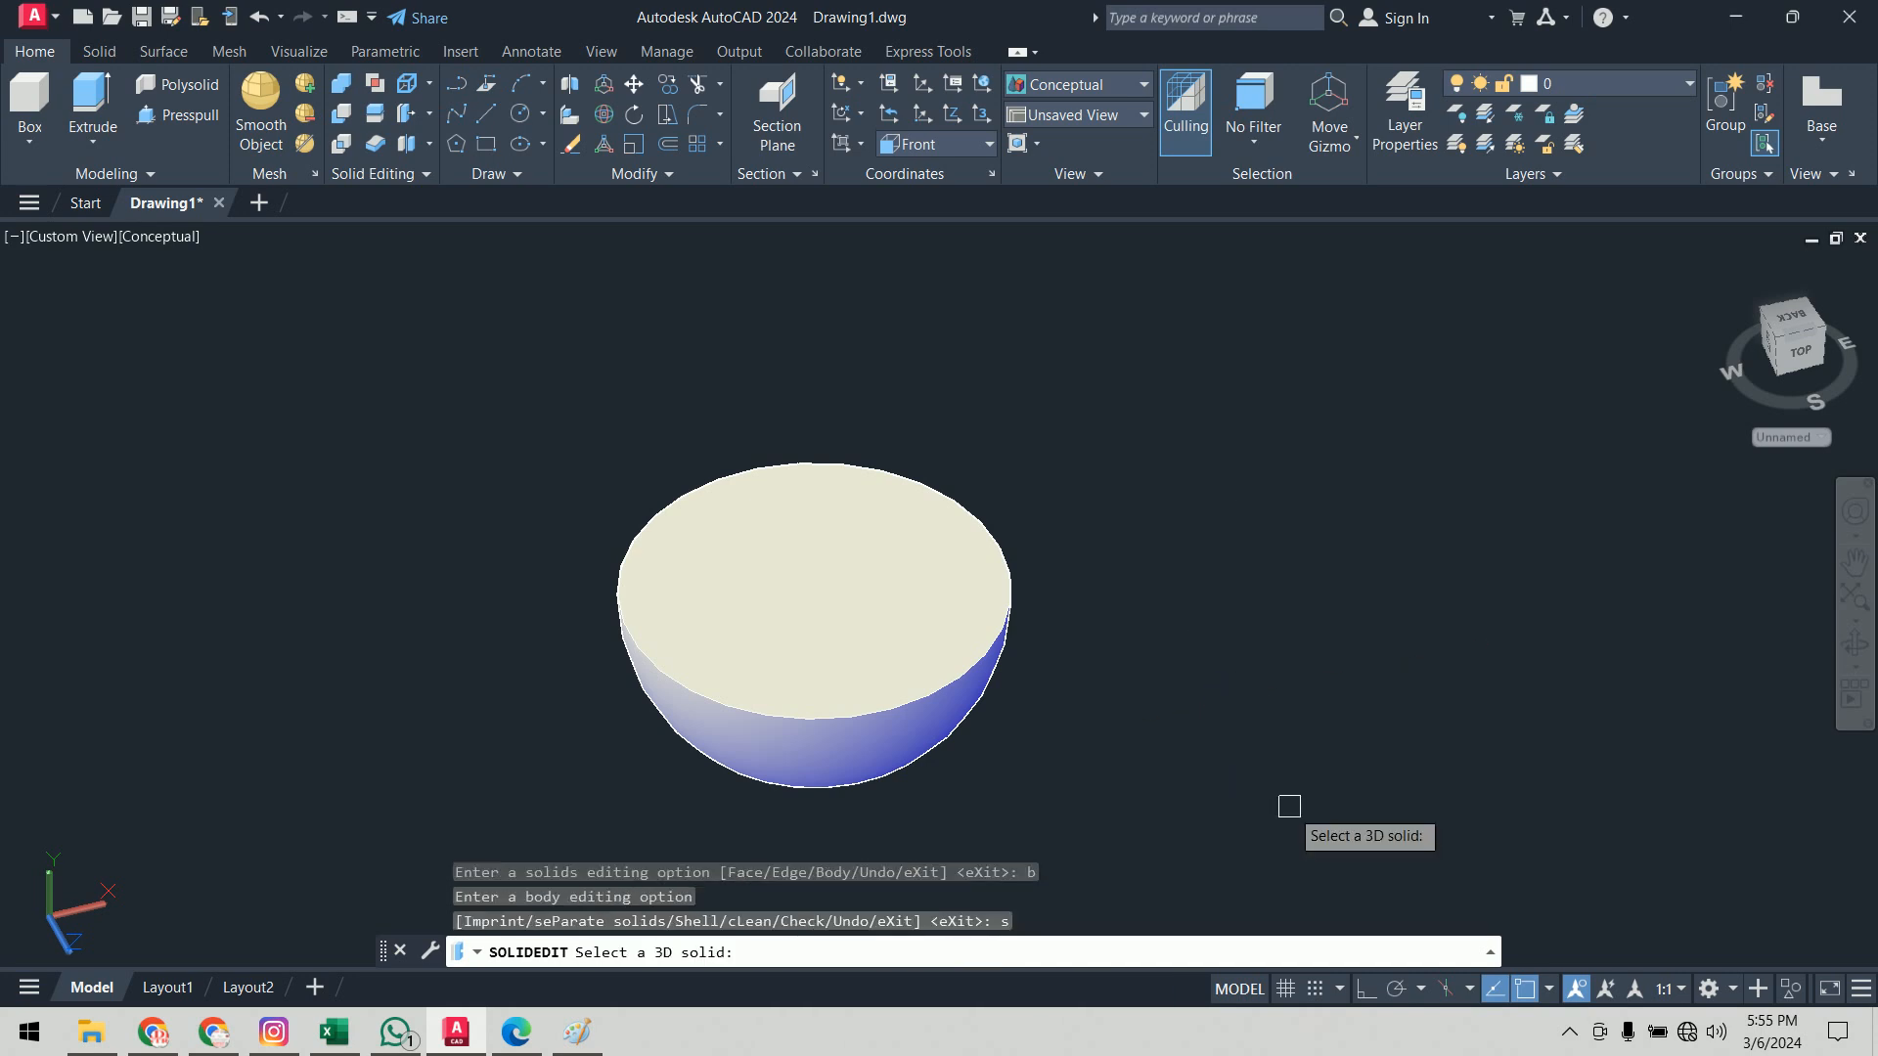
left_click(996, 626)
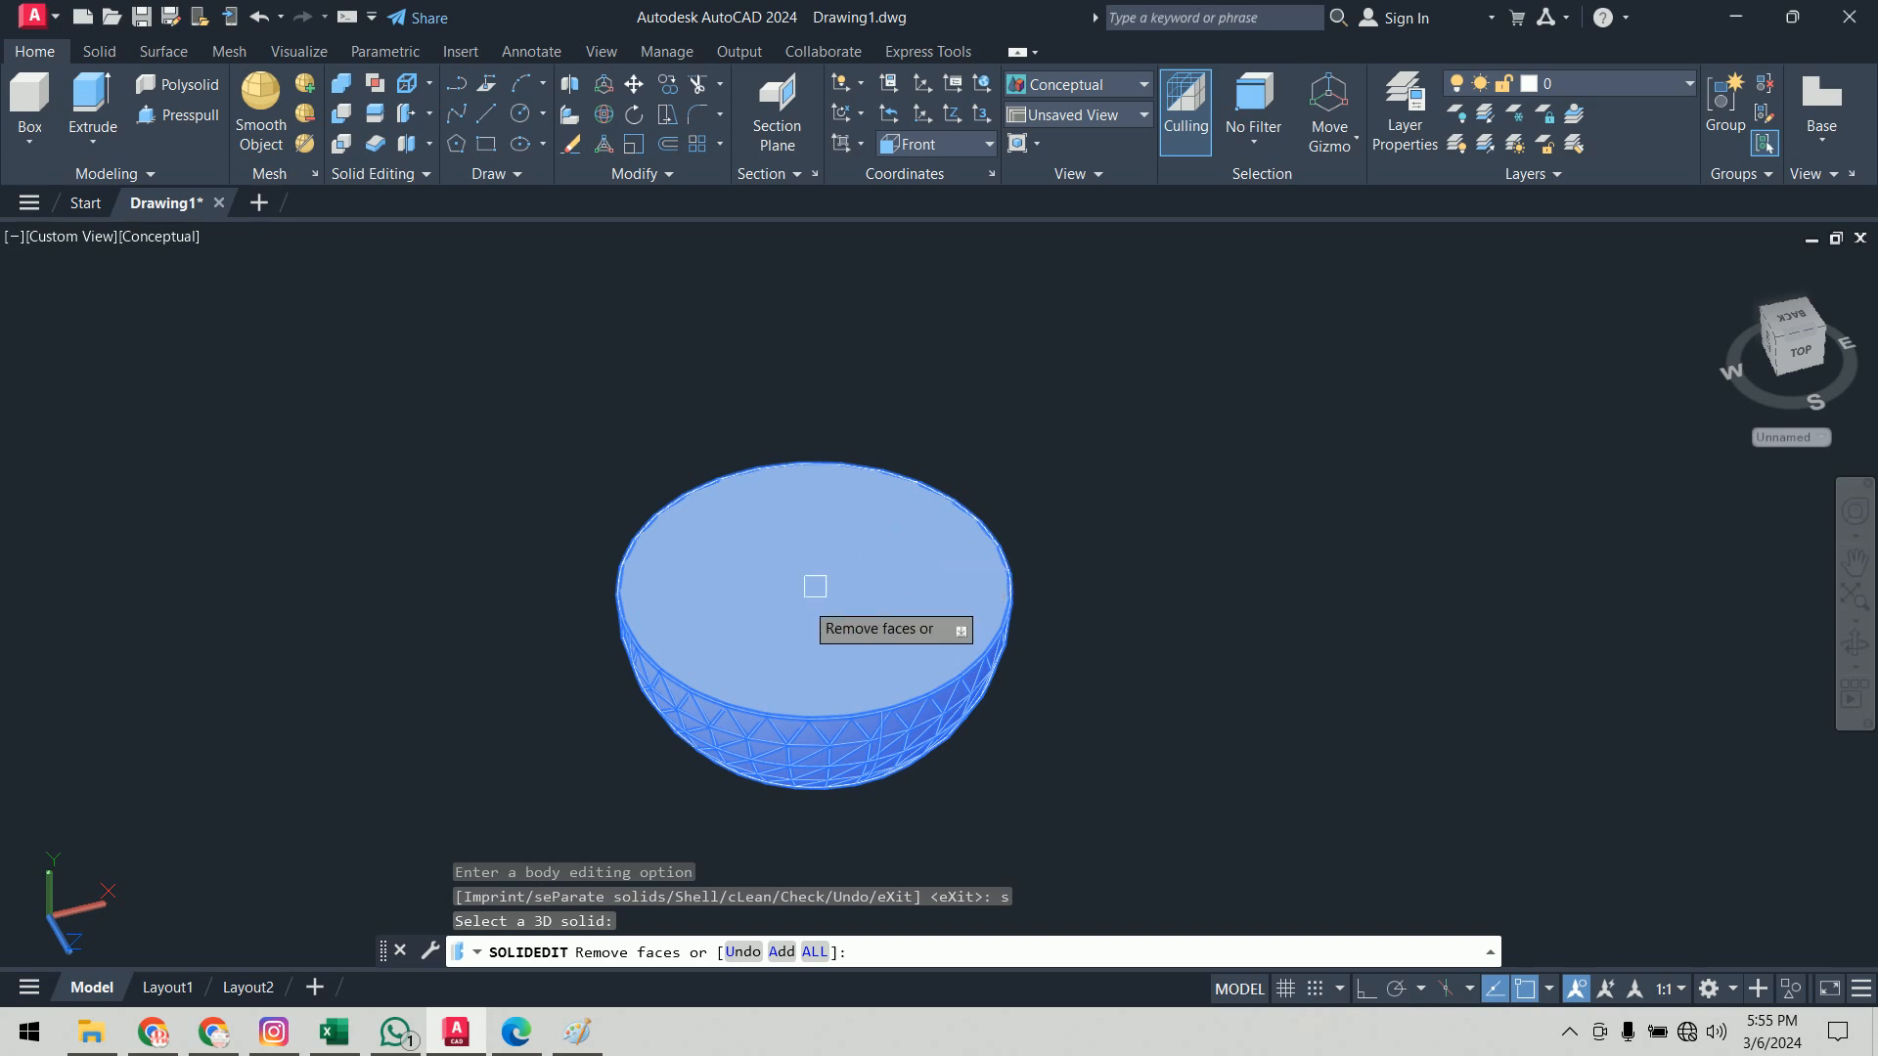
Step: Adjust the shell's face selection so that only the hemisphere's flat top face is removed and the curved face stays included
left_click(805, 616)
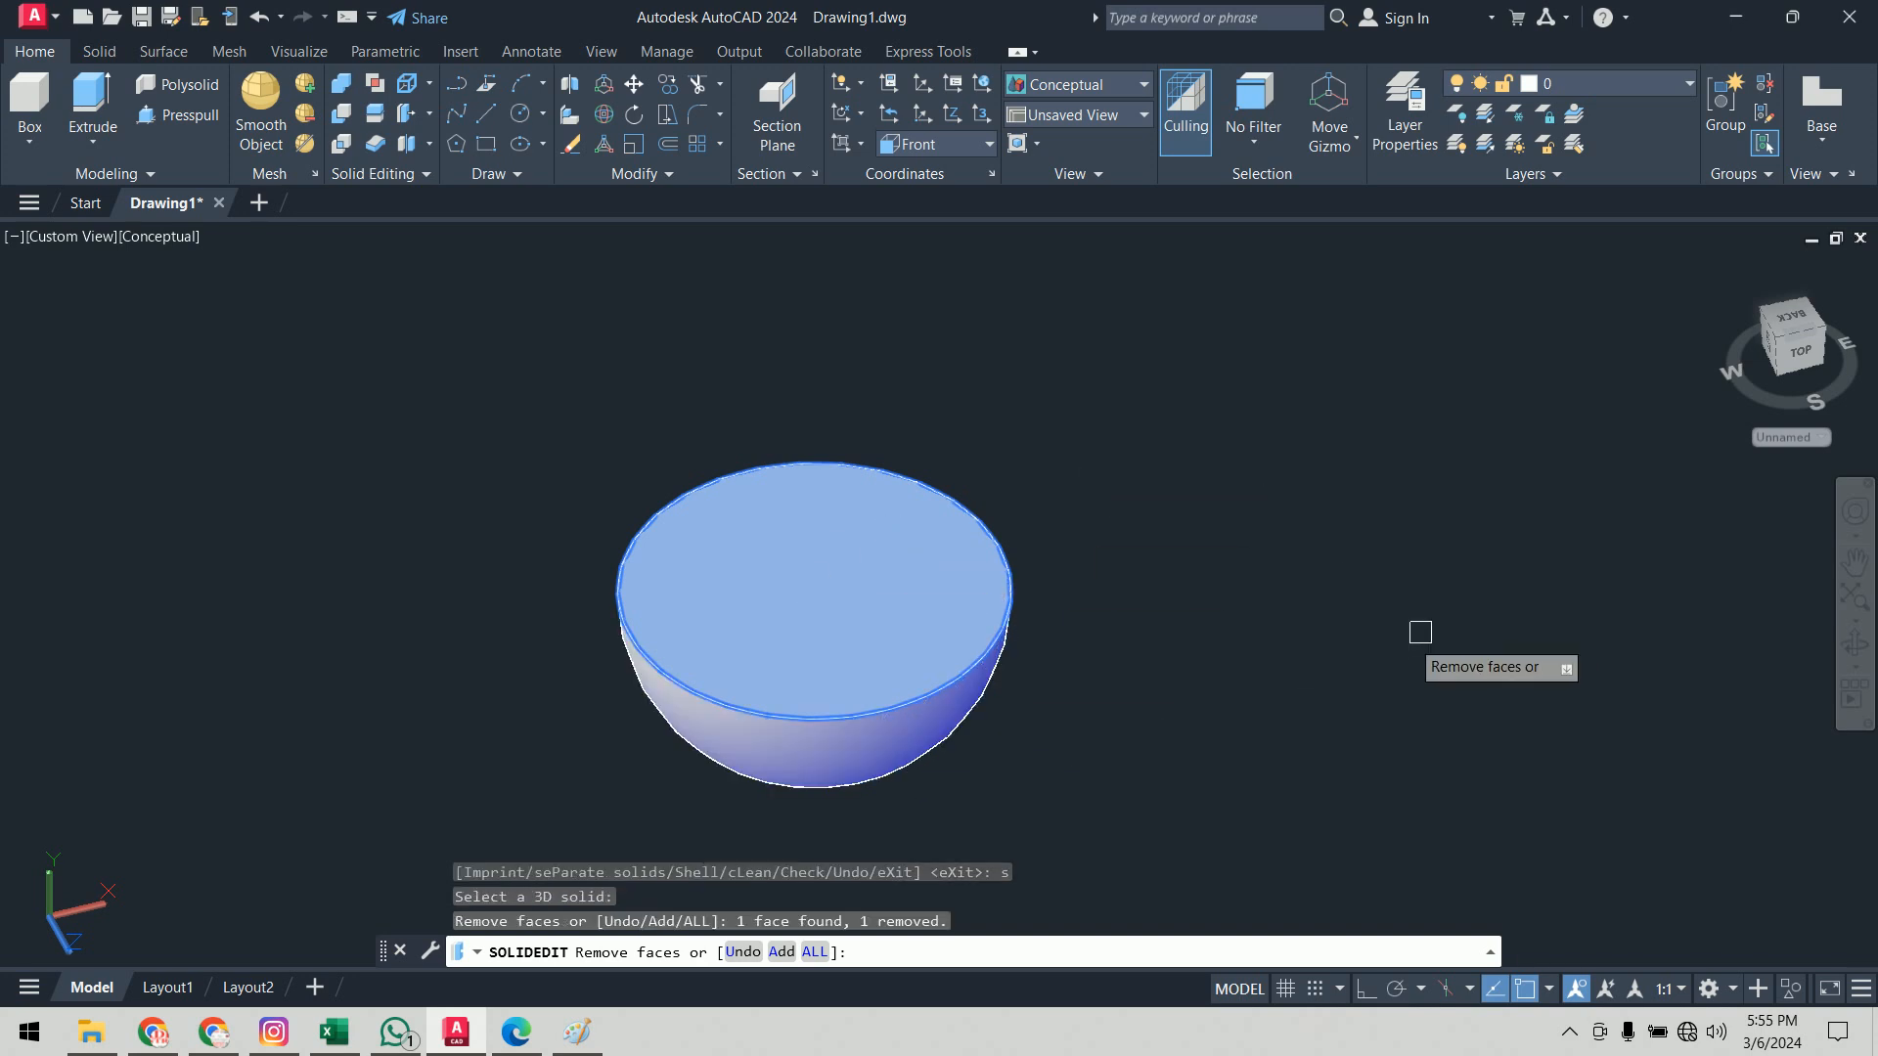
left_click(921, 761)
left_click(874, 761)
left_click(865, 696)
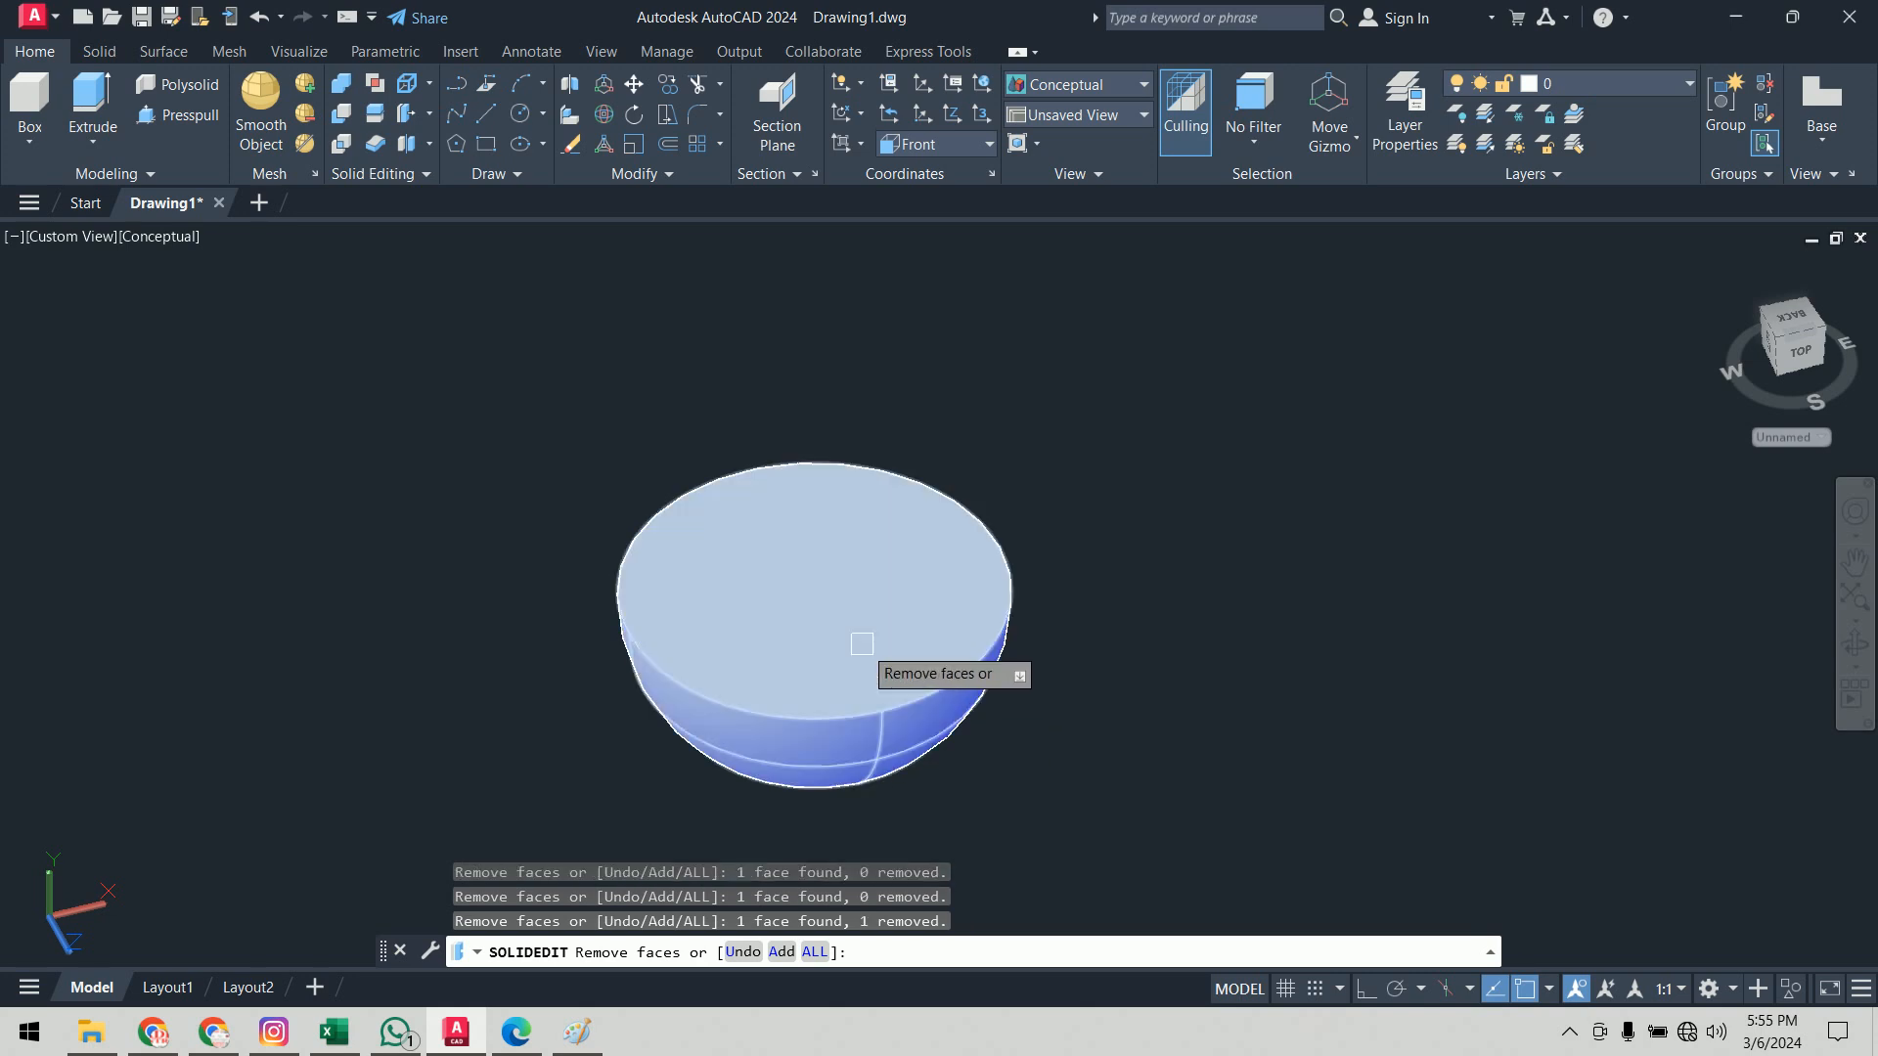
left_click(1184, 417)
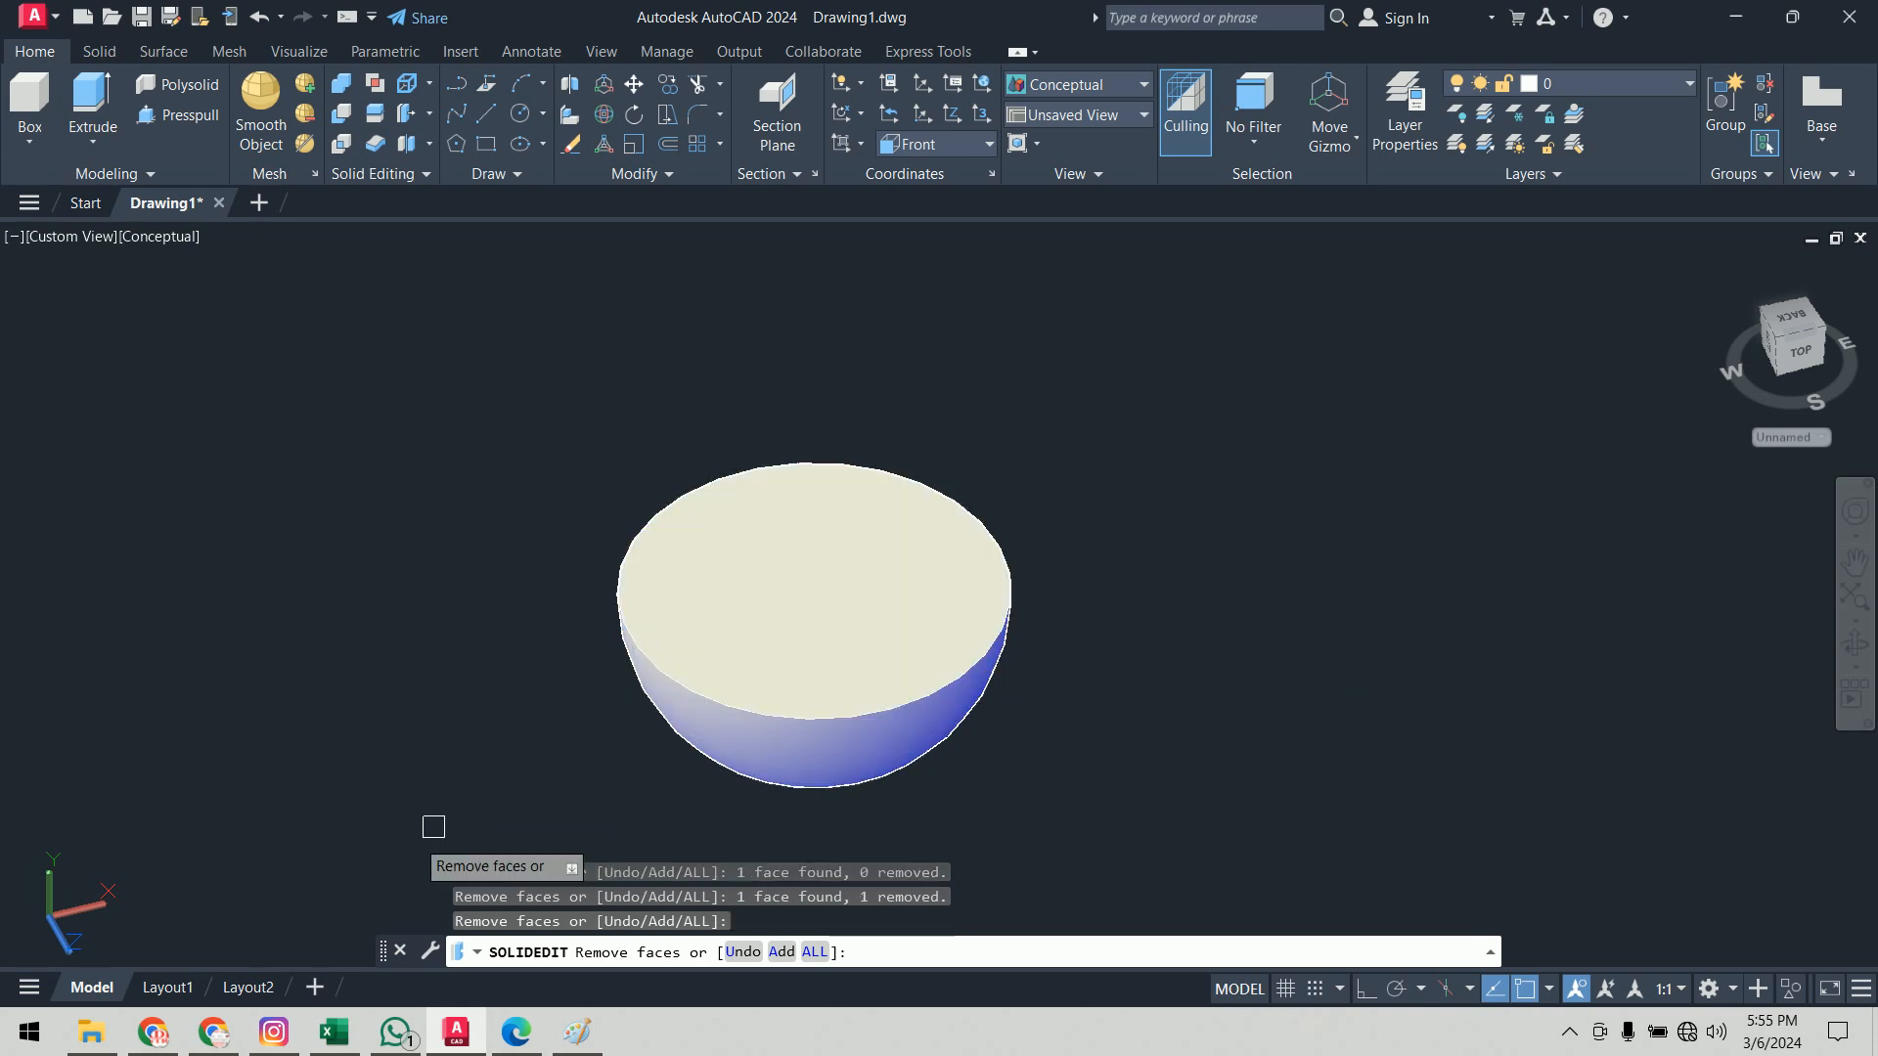
left_click(847, 601)
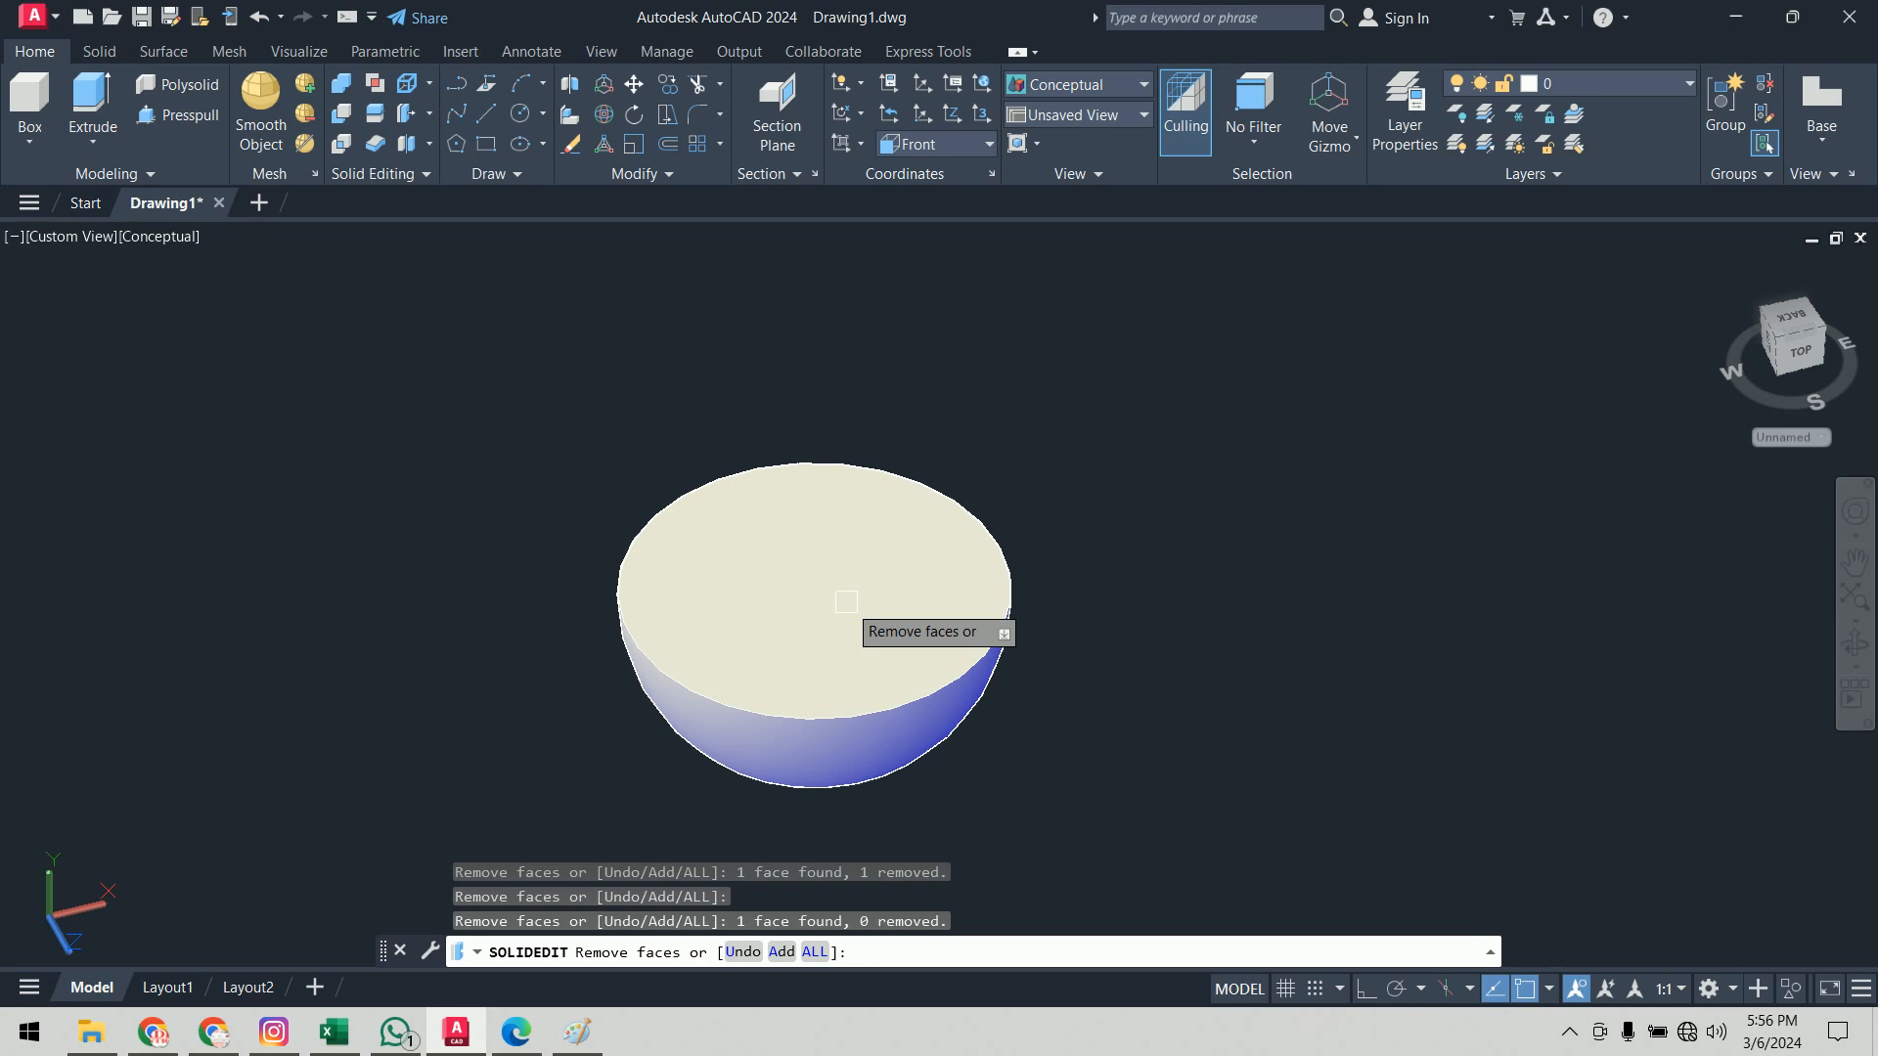
left_click(920, 723)
left_click(933, 750)
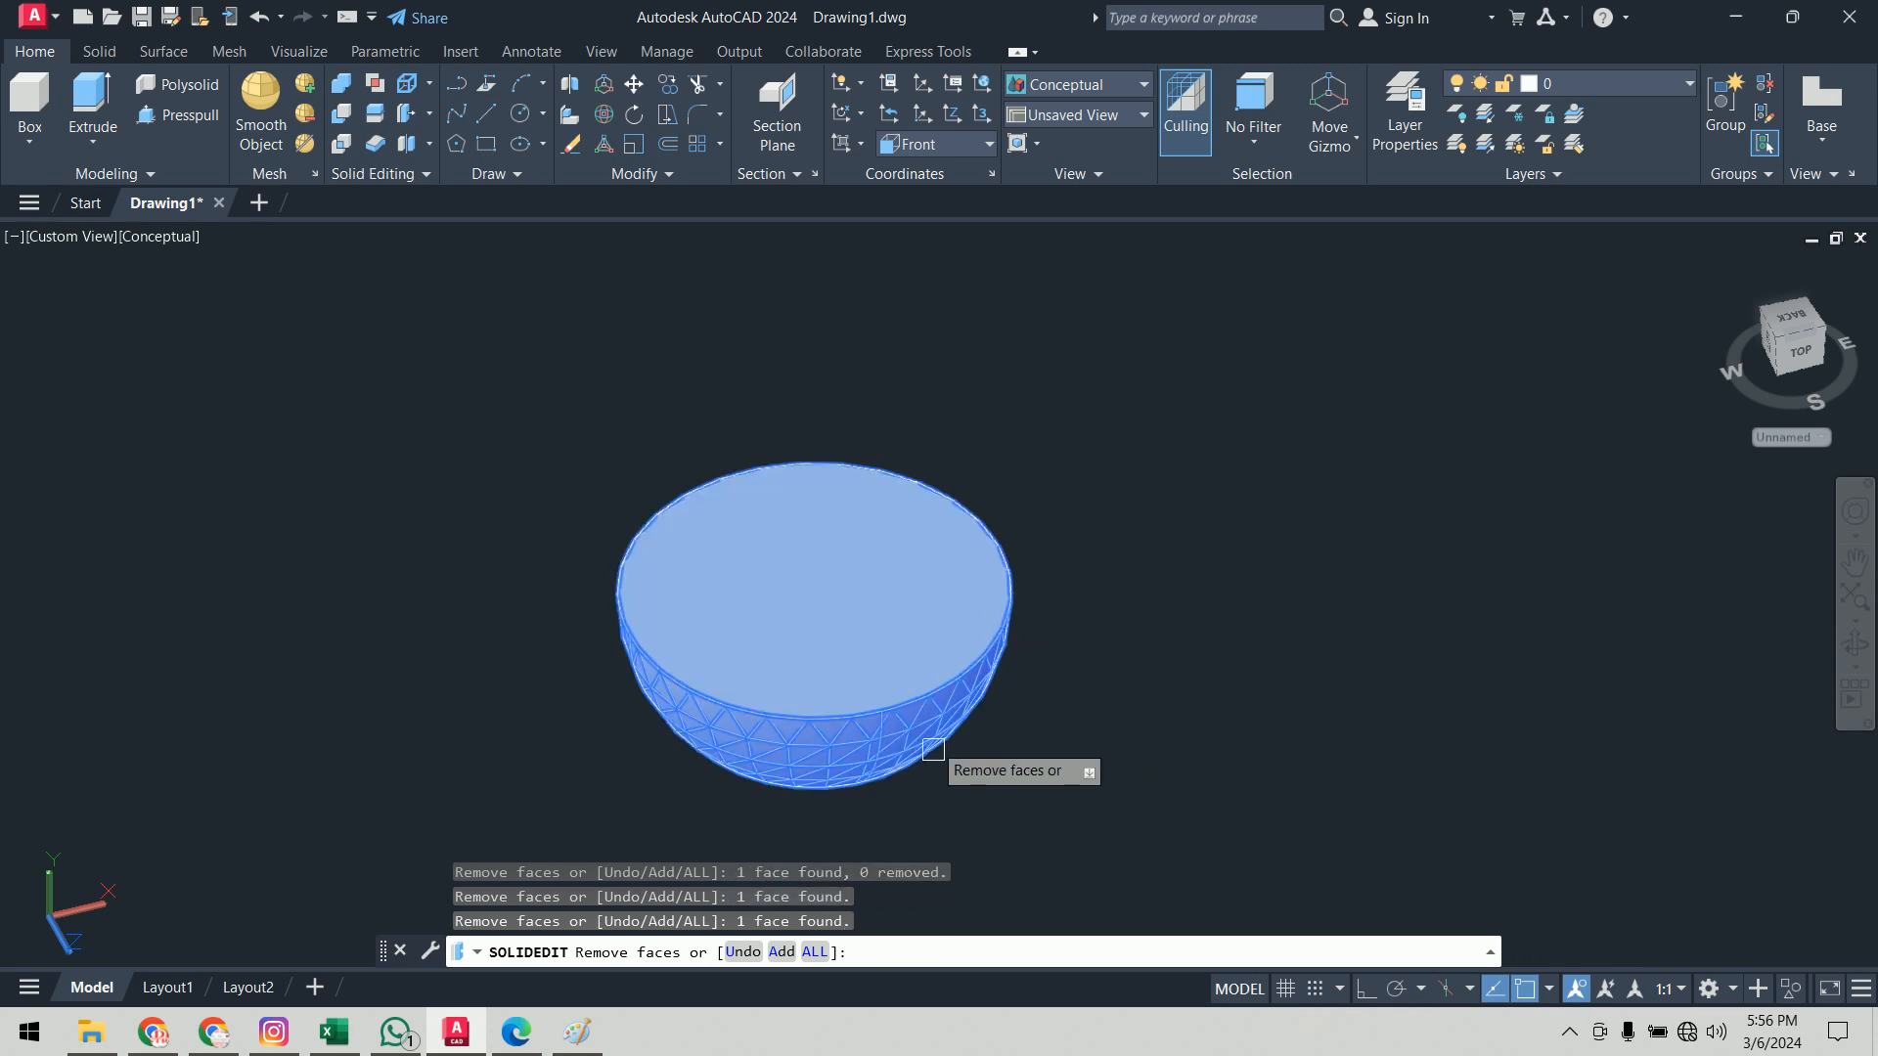
left_click(874, 569)
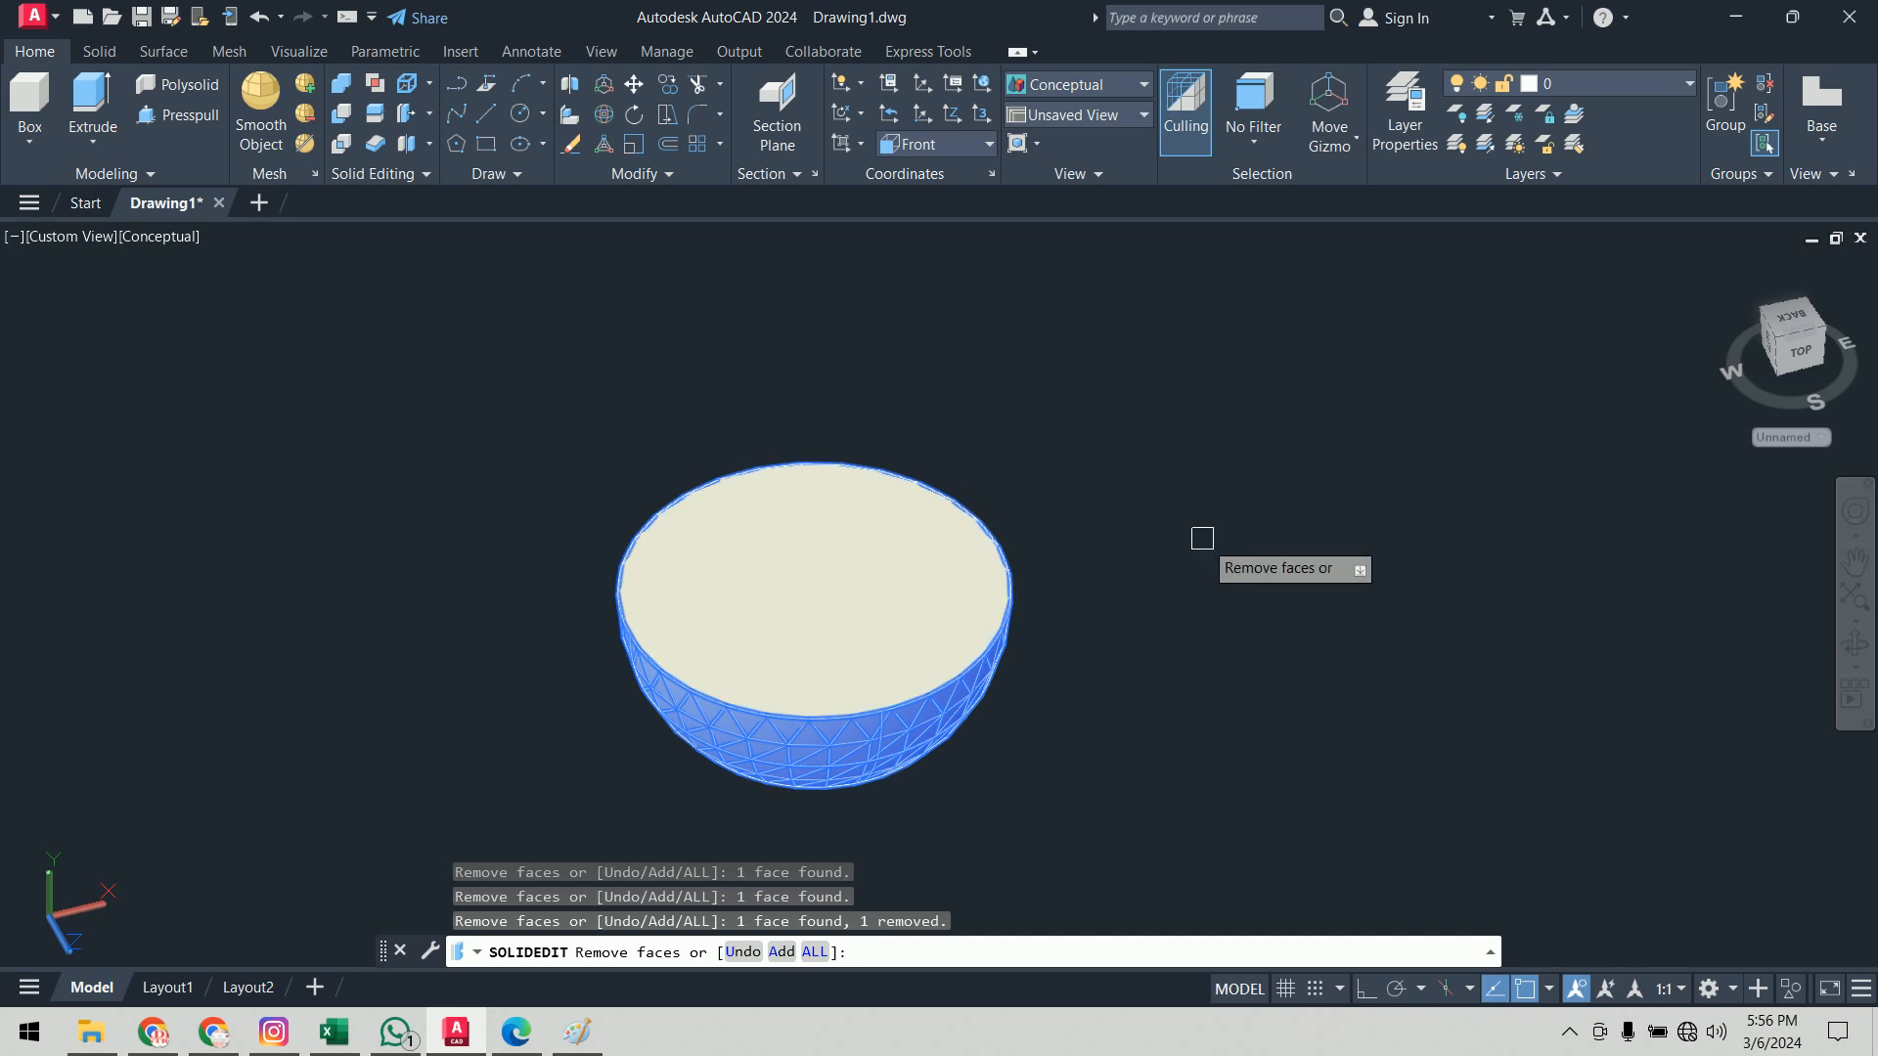
Step: Shell the hemisphere into an open bowl with an offset distance of 3 and exit the solid editing command
key("Return")
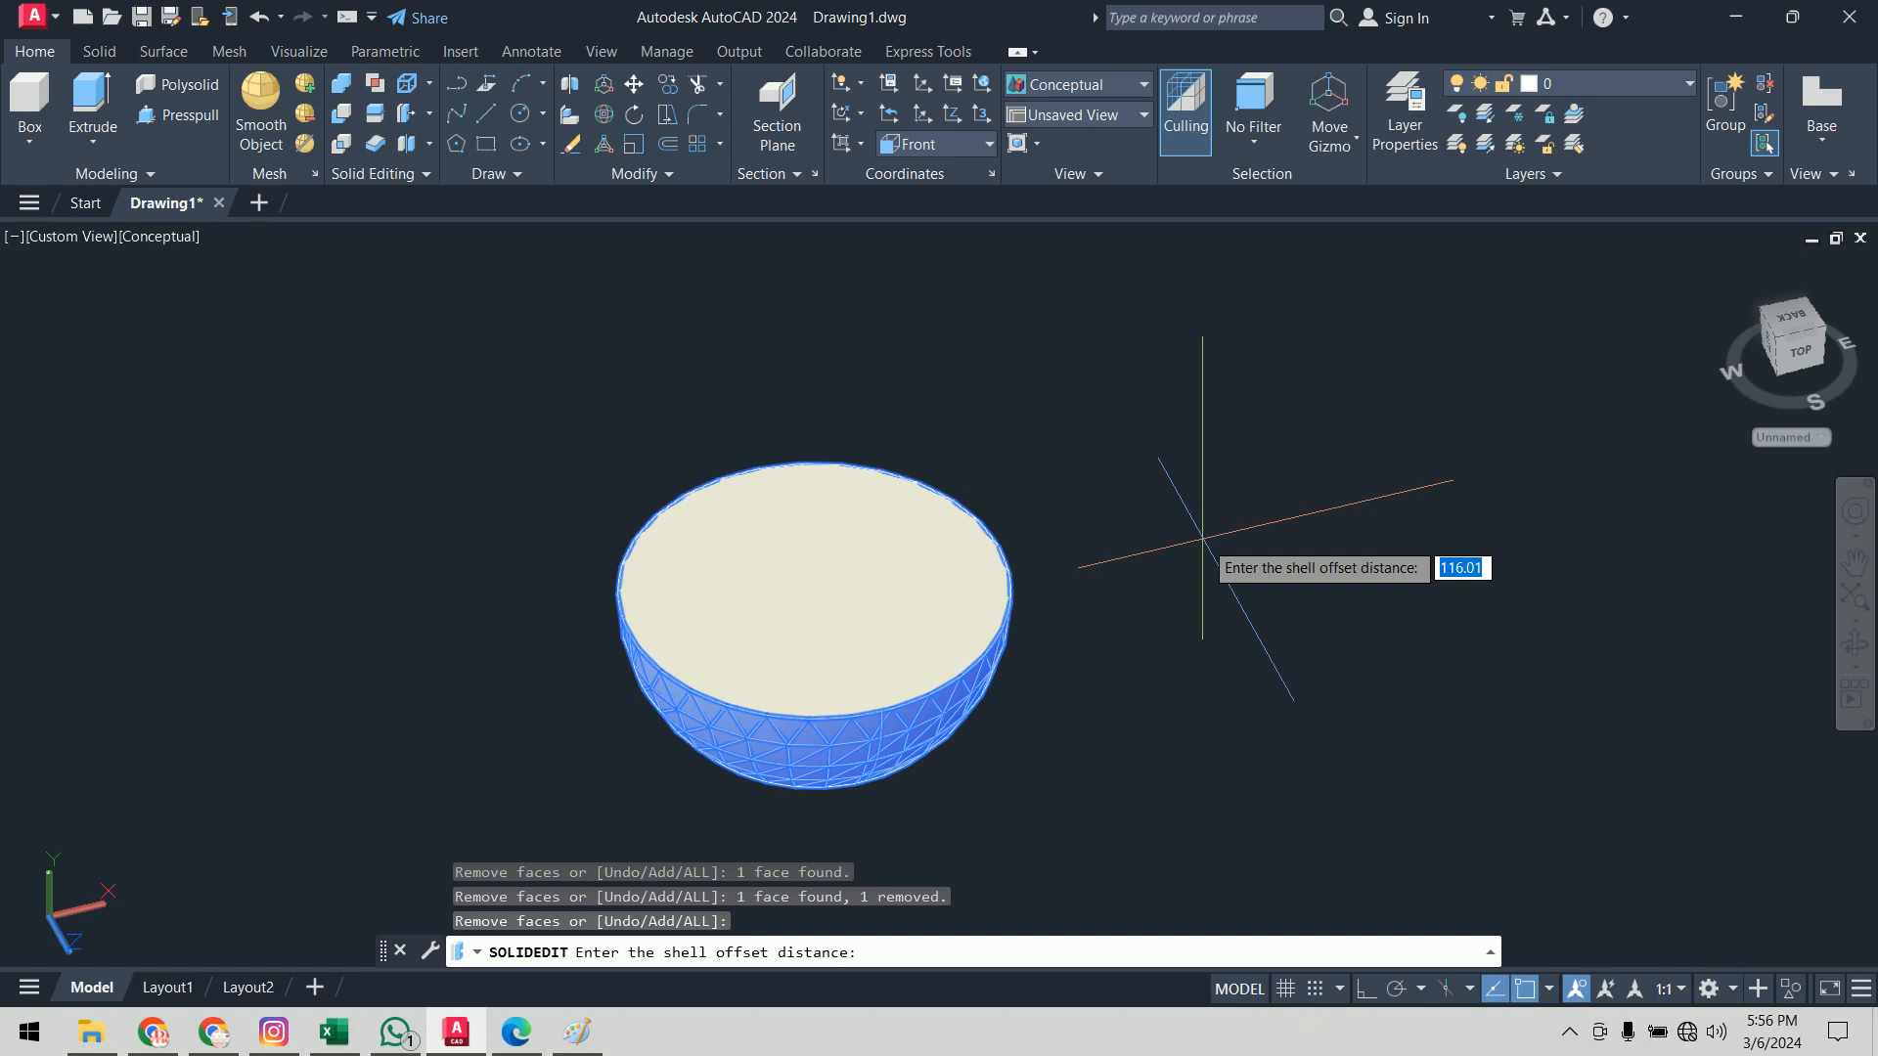
type("3")
key("Return")
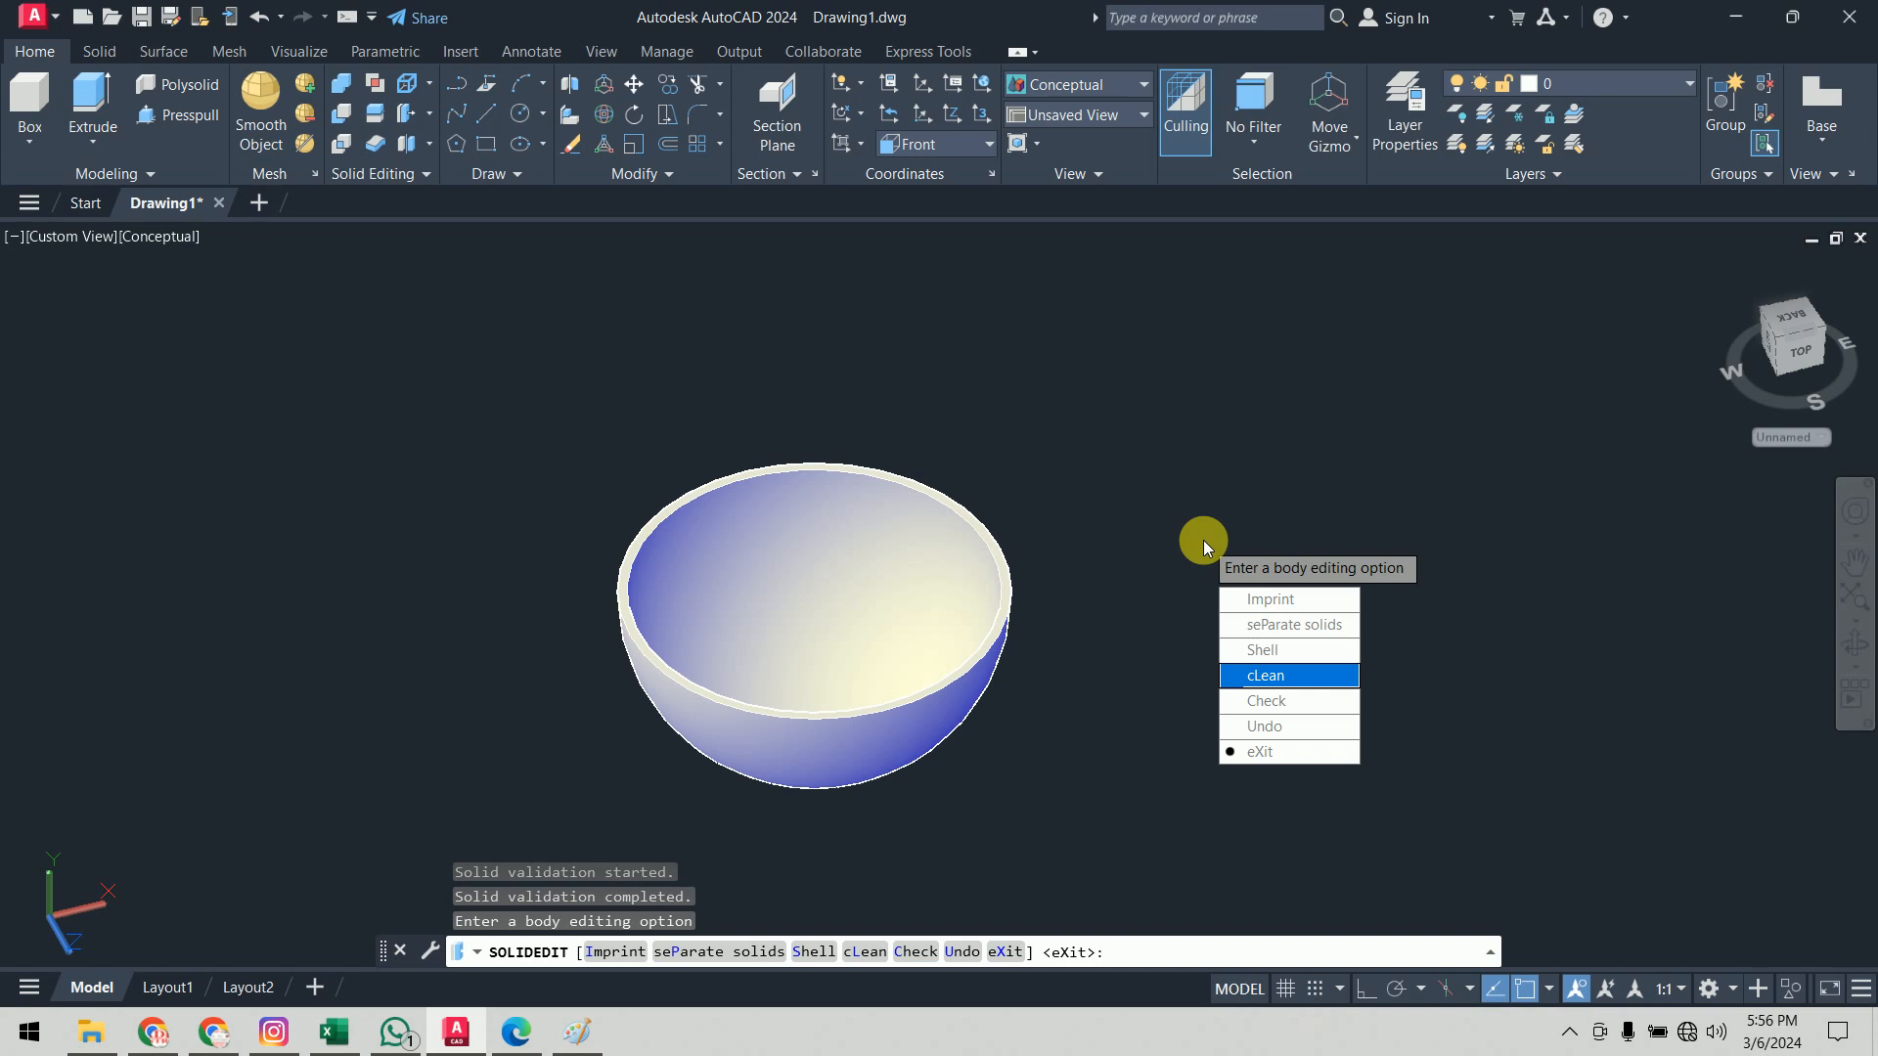
left_click(1261, 751)
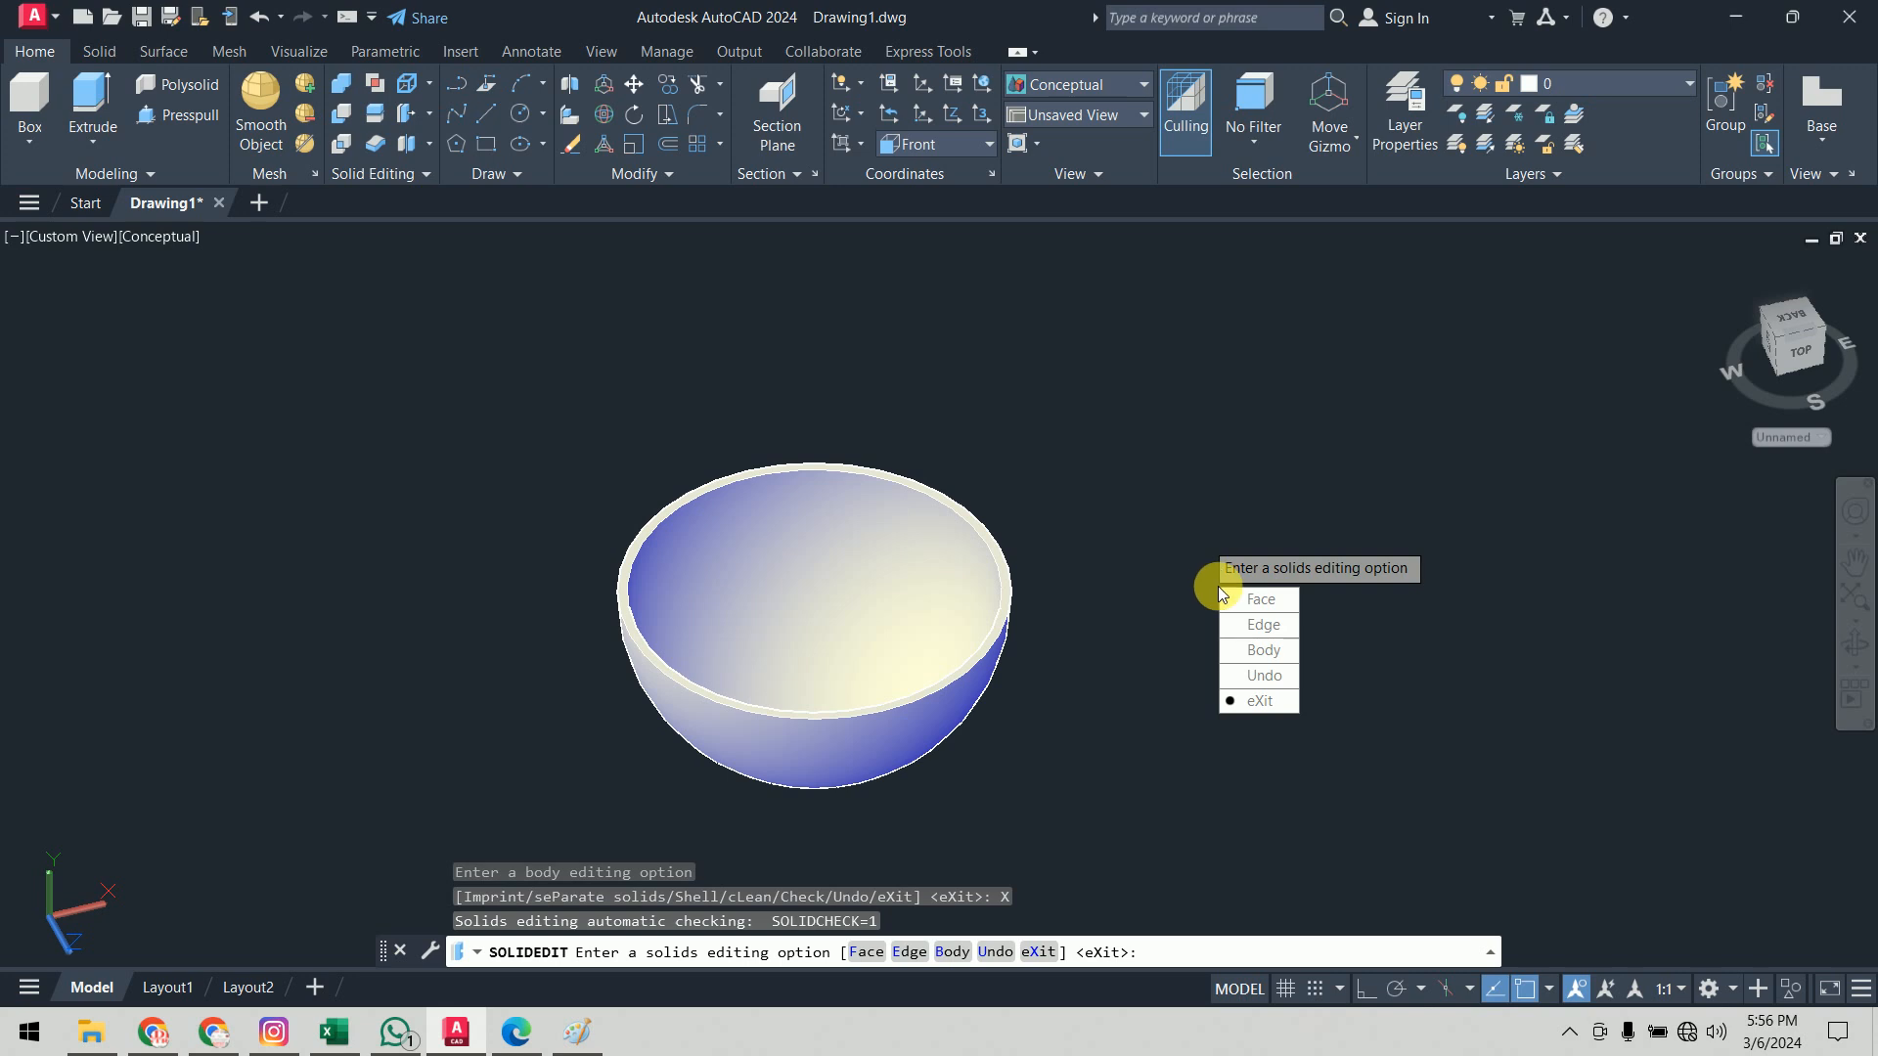
left_click(1258, 702)
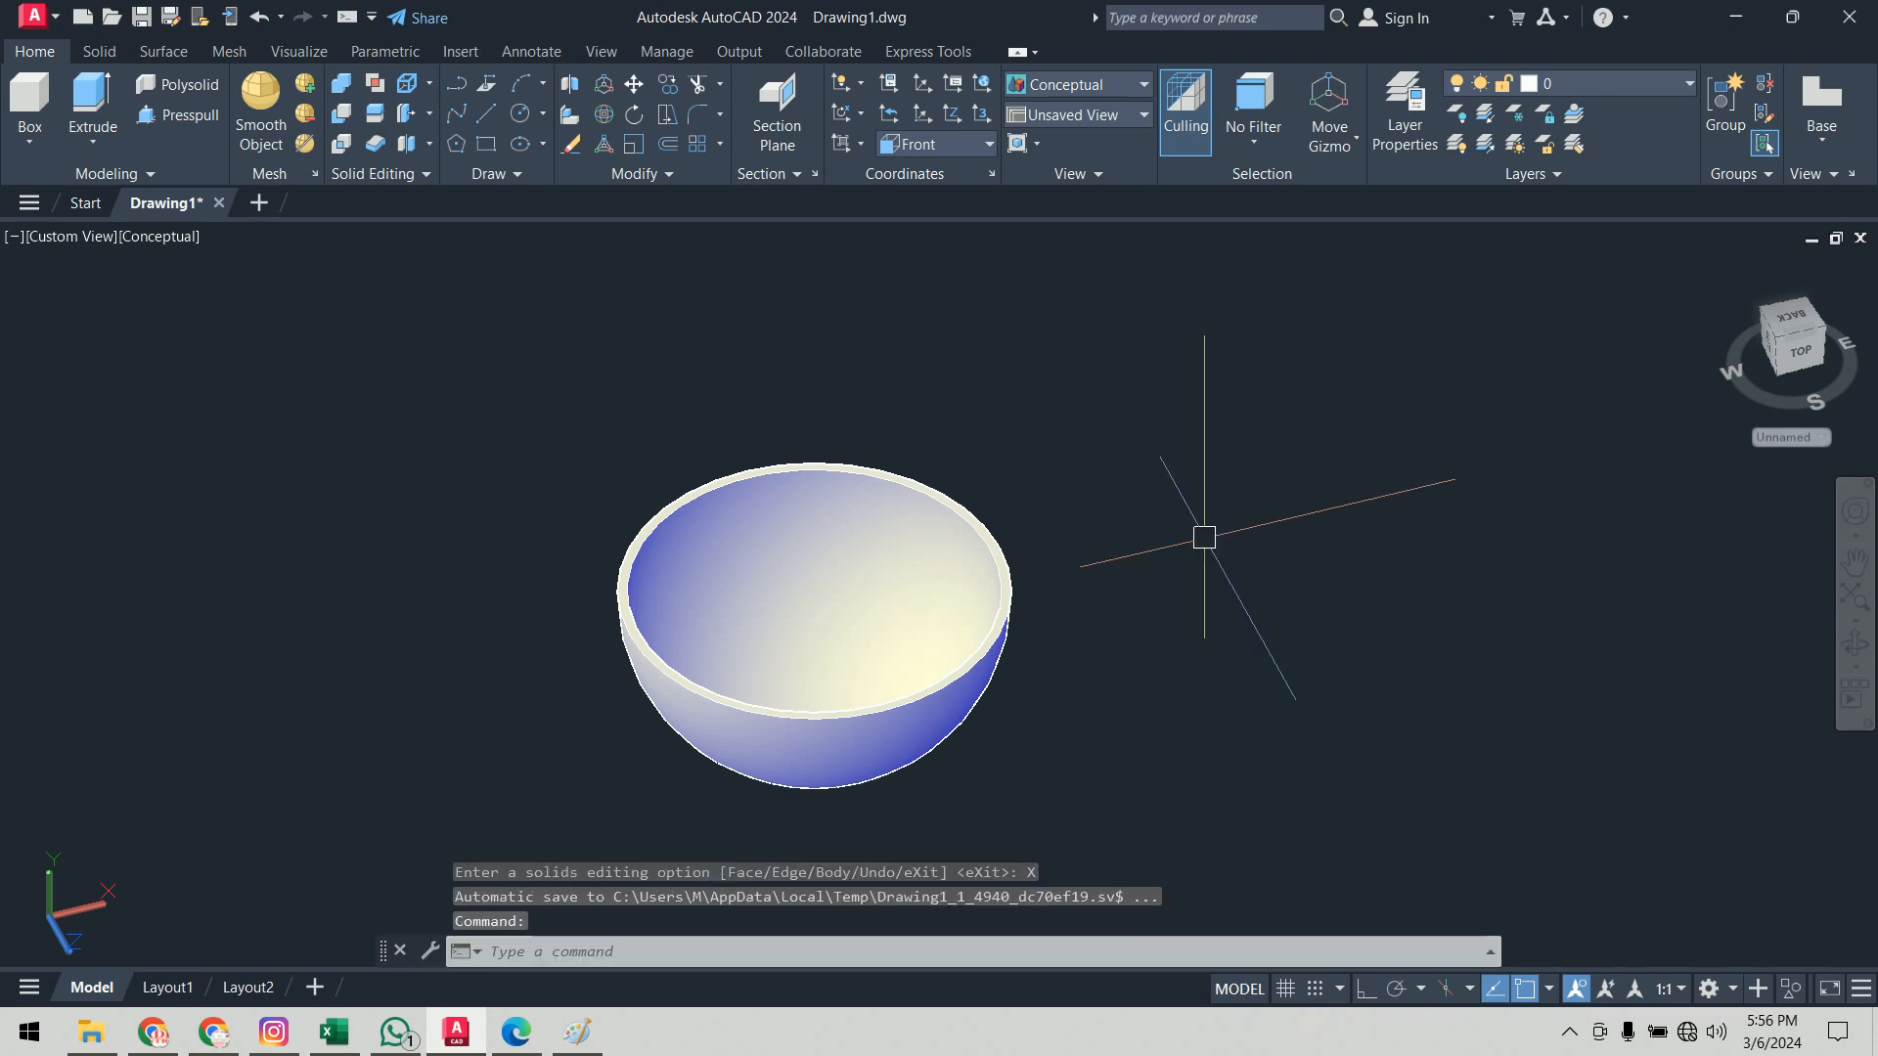
middle_click_drag(1245, 671, 885, 716, "shift")
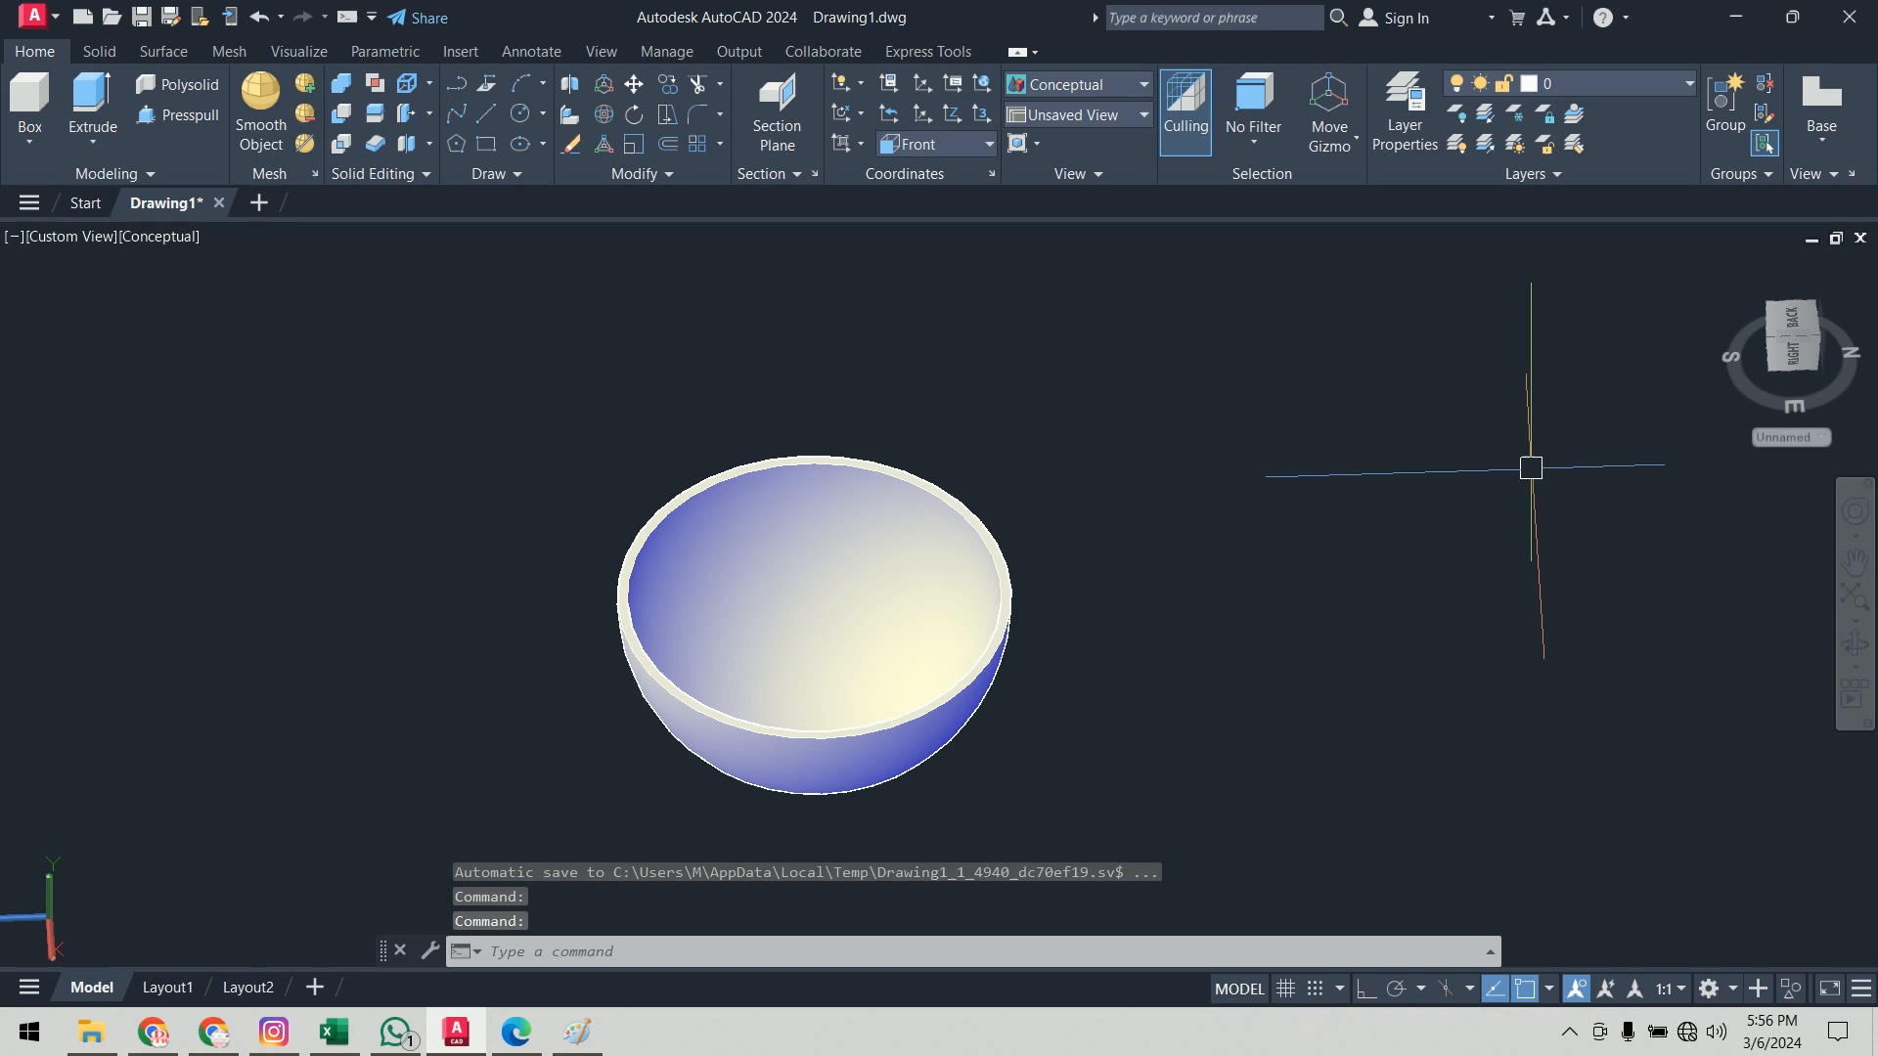
Step: Draw a freehand box beside the bowl by picking two base corners and a height
middle_click_drag(1321, 525, 905, 495)
type("box")
key("Return")
left_click(799, 720)
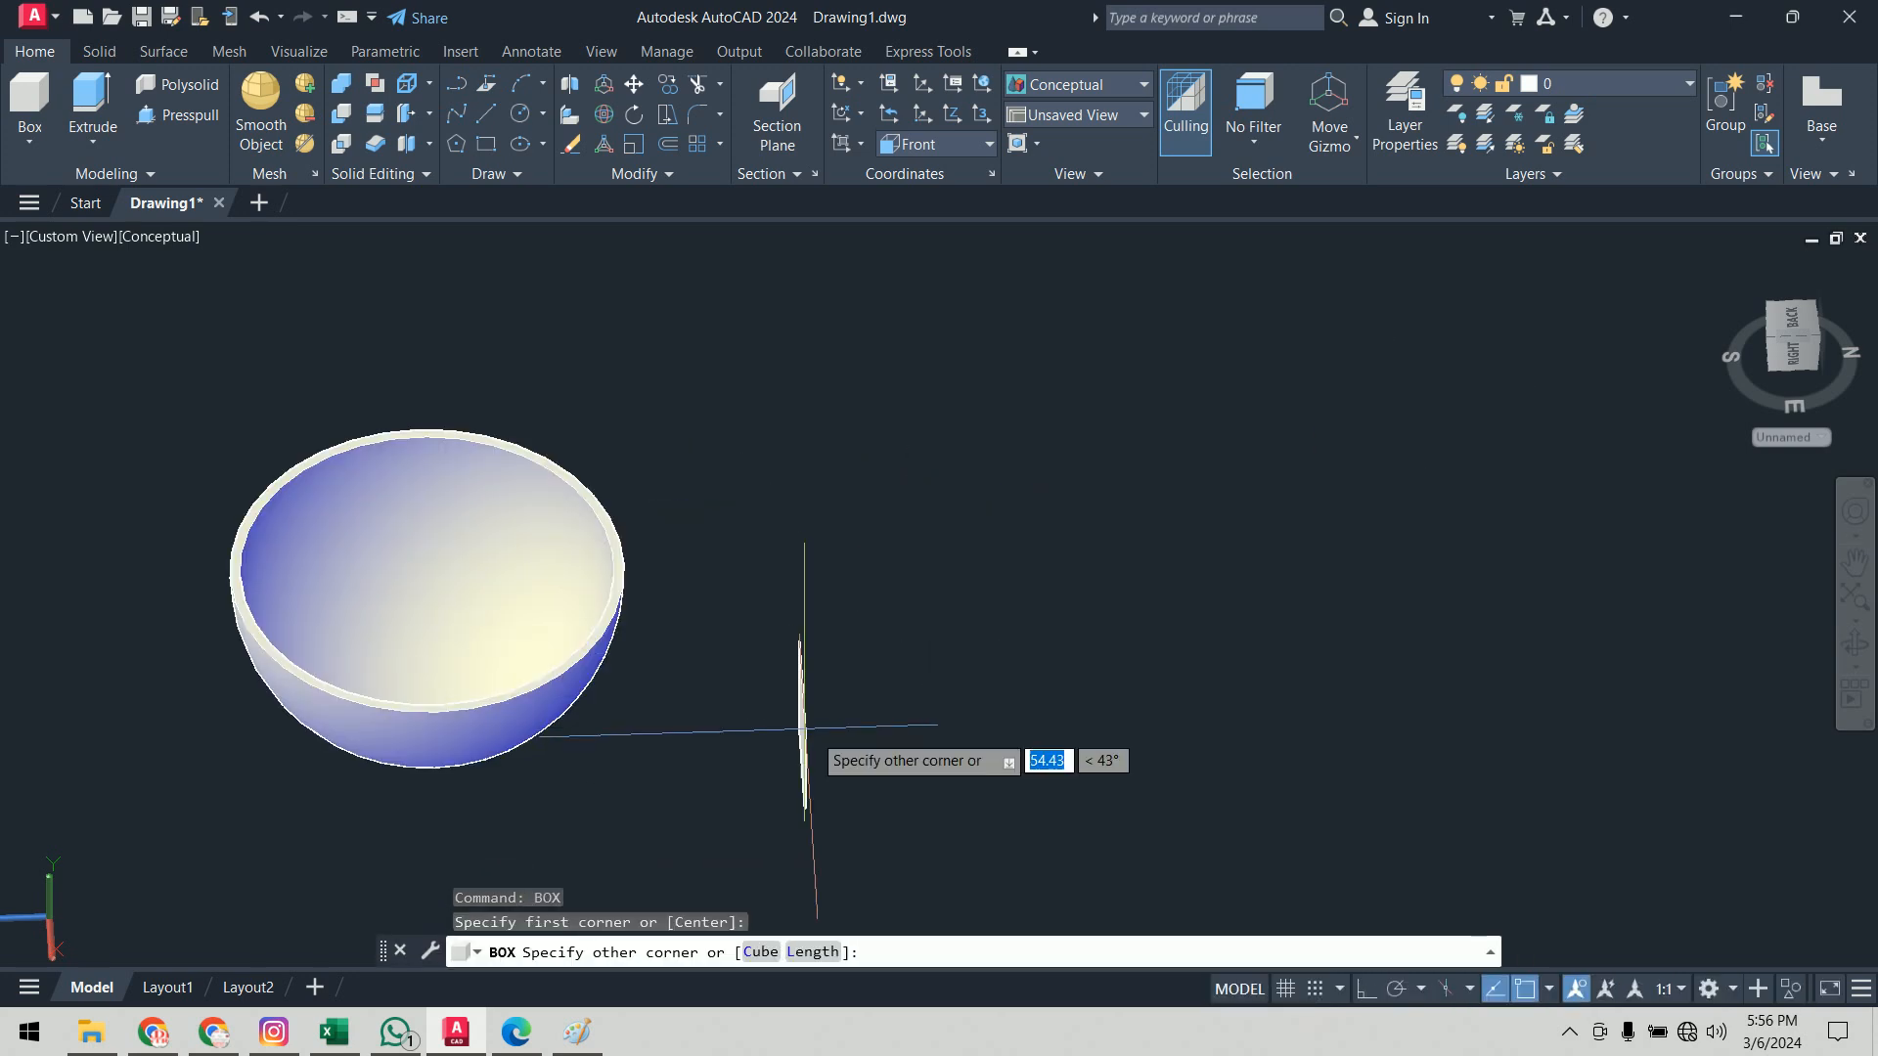
scroll(1085, 602, "down", 10)
middle_click_drag(1076, 585, 1267, 533, "shift")
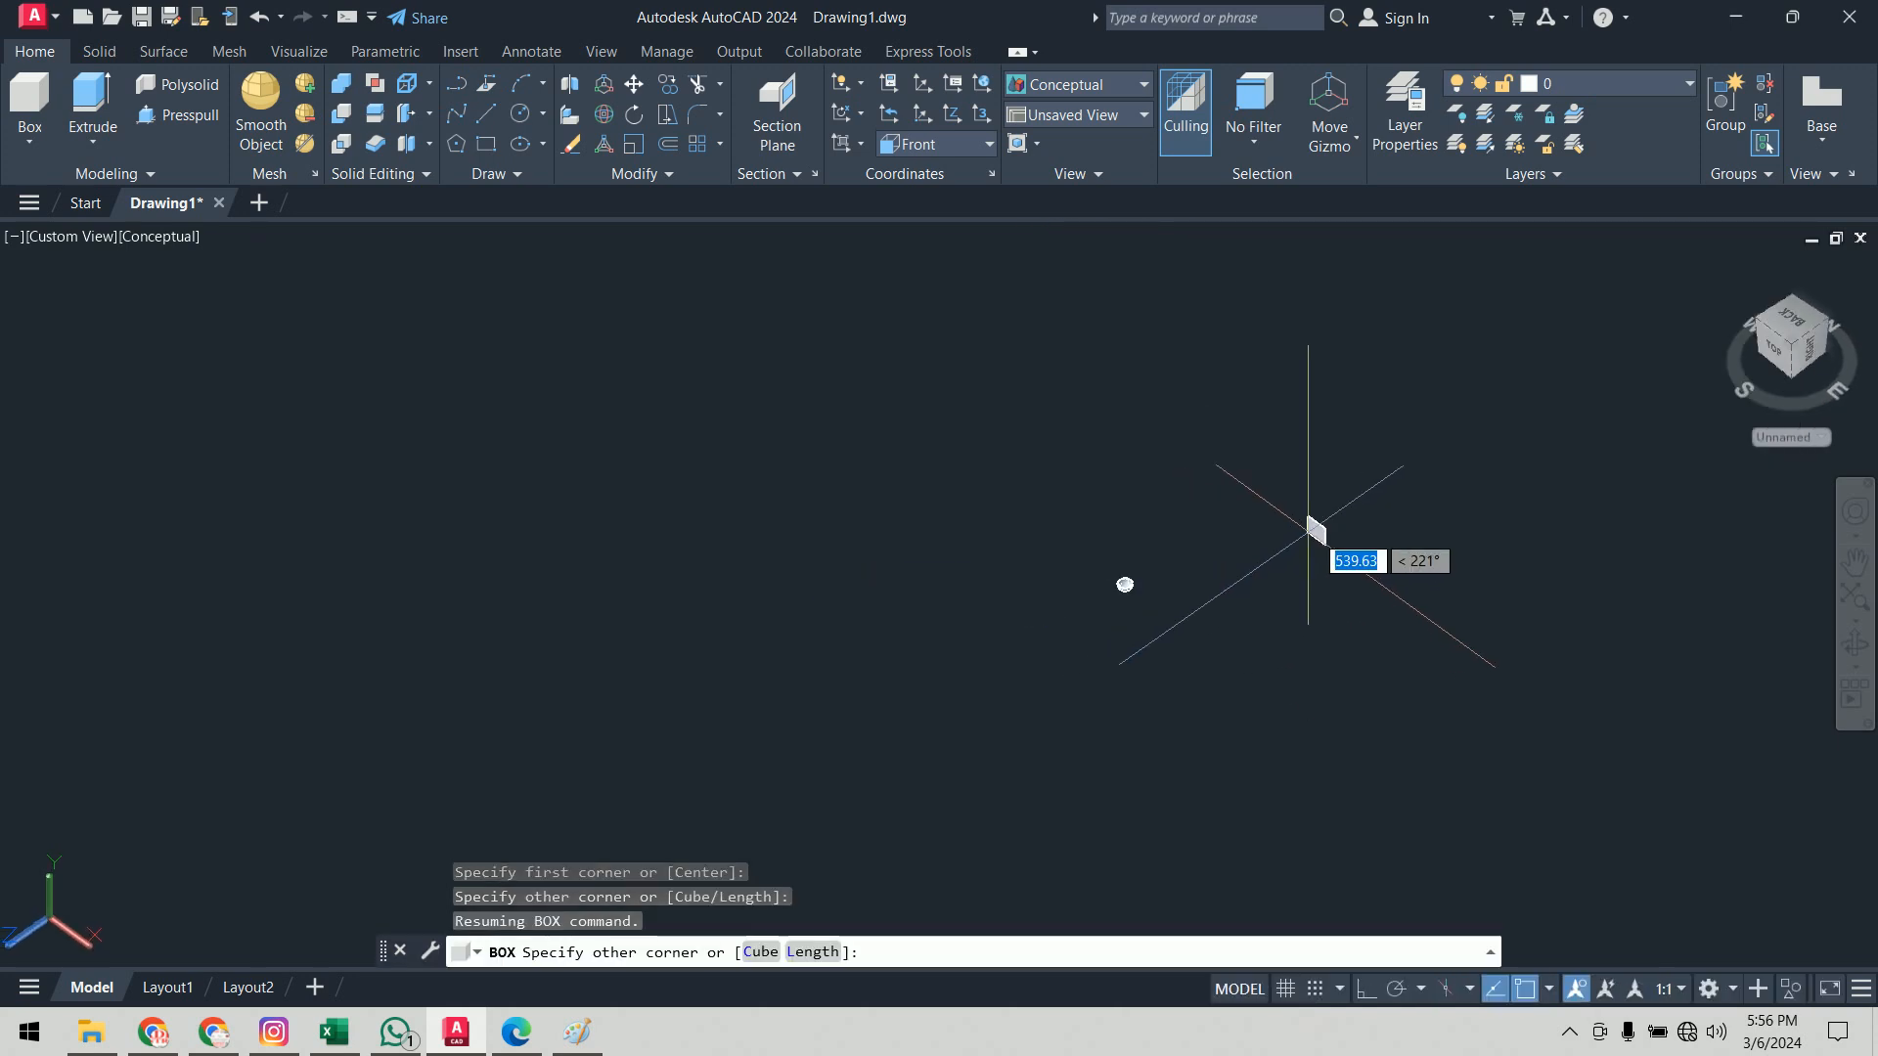
left_click(1283, 533)
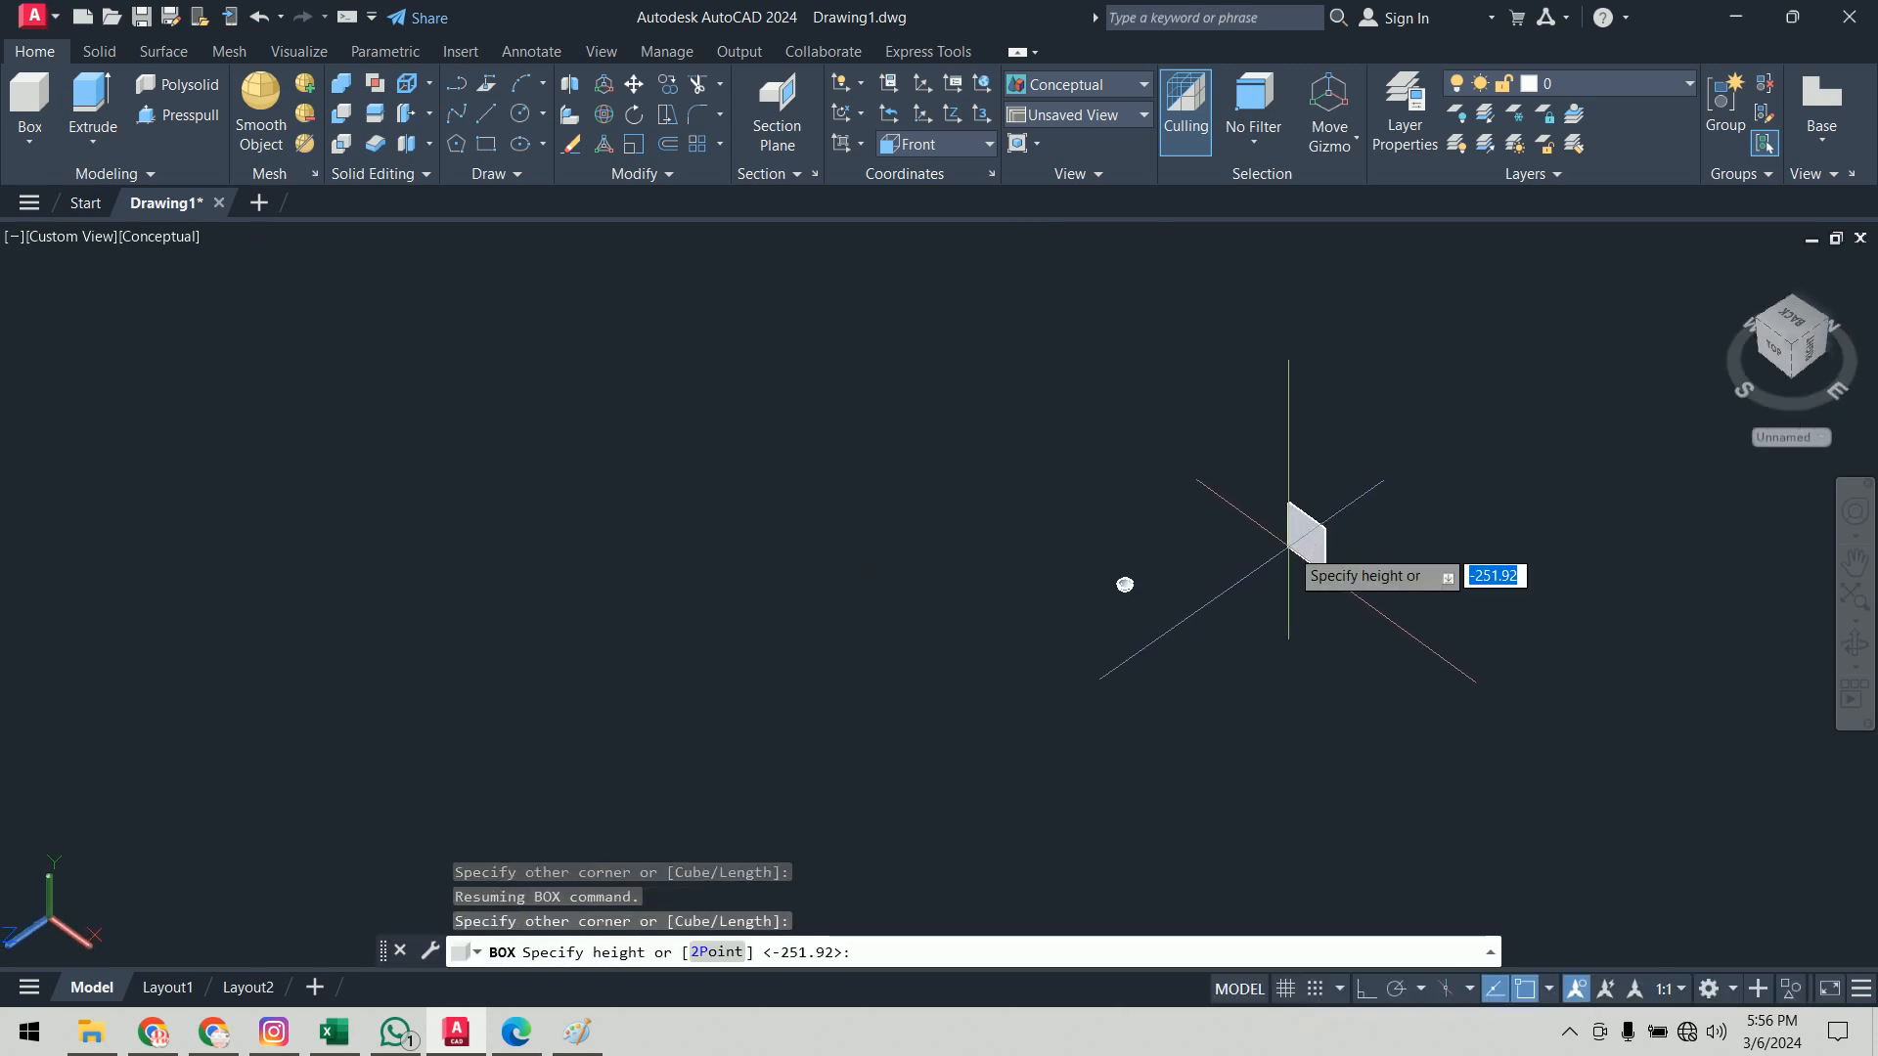
left_click(1356, 519)
middle_click_drag(1417, 603, 1408, 583, "shift")
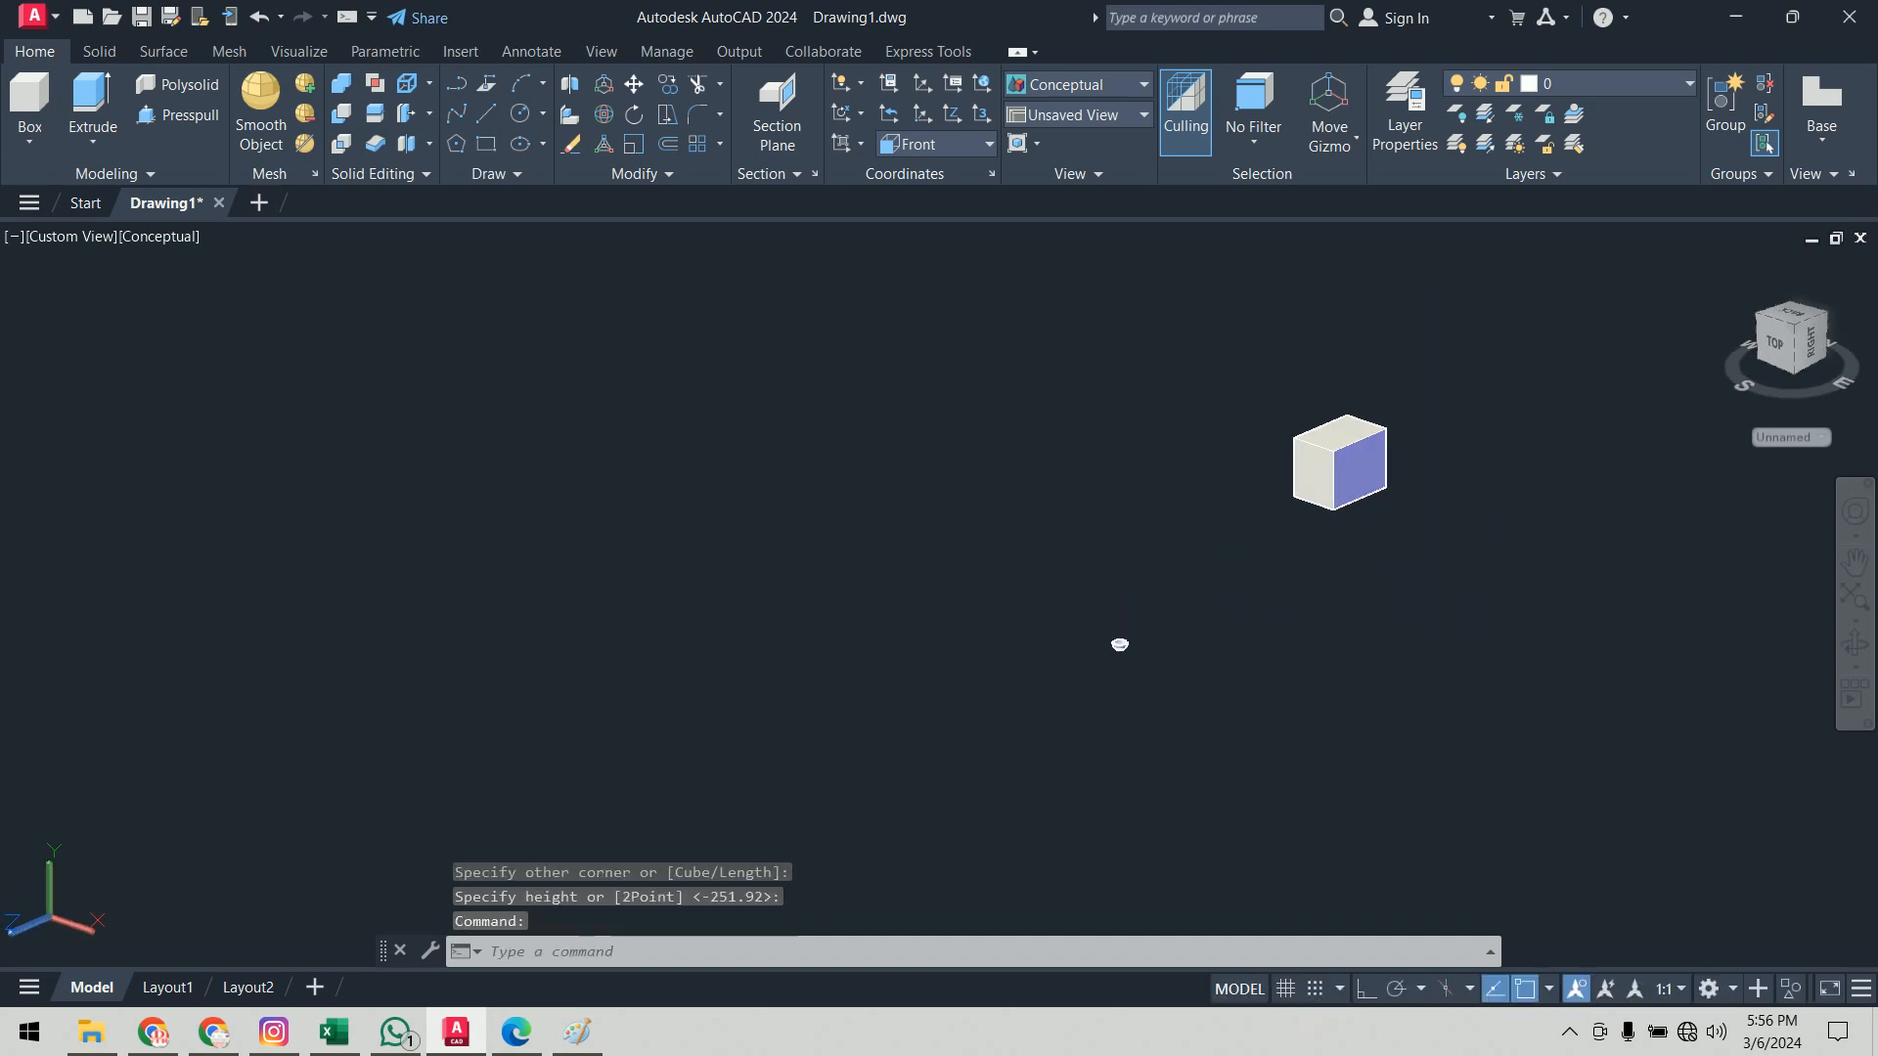
Step: Erase the bowl and the freehand box together
left_click(1396, 414)
left_click(822, 783)
key("Delete")
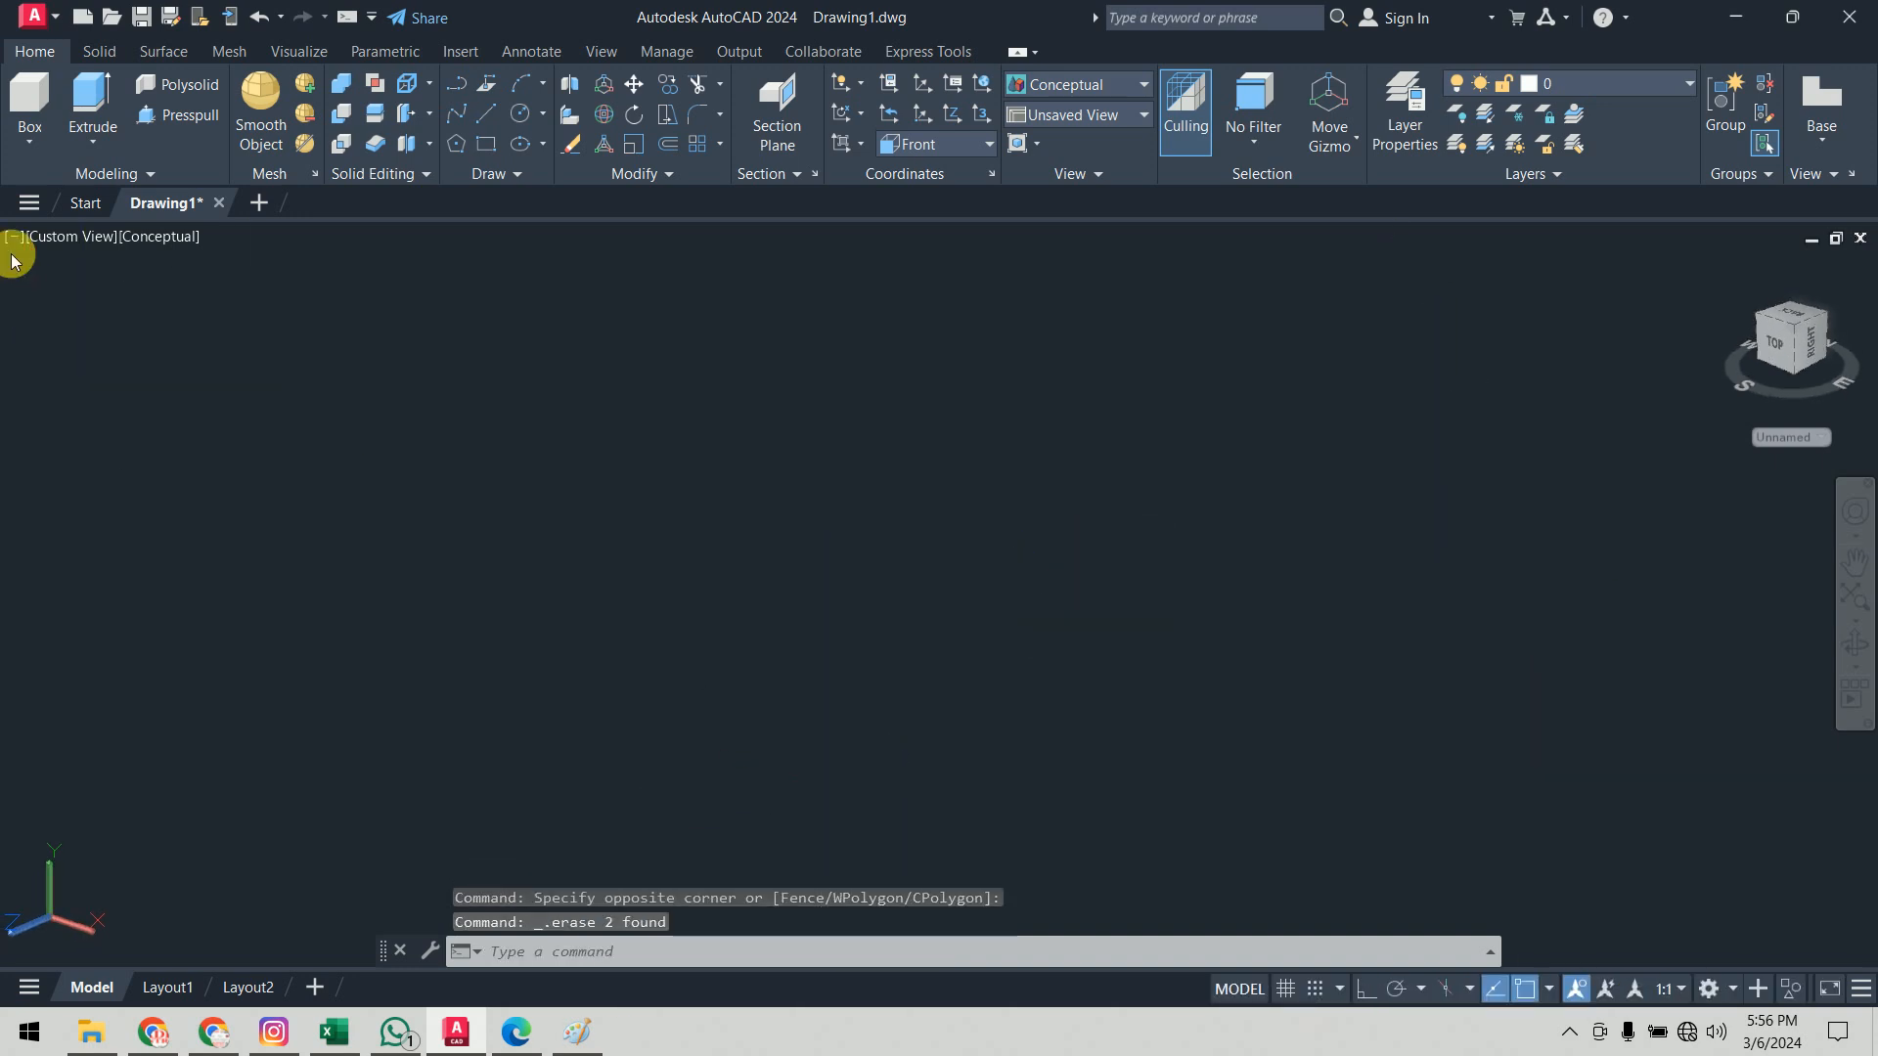
Step: Set the view to Top to realign the coordinate system, and switch to SW Isometric
left_click(74, 238)
left_click(107, 286)
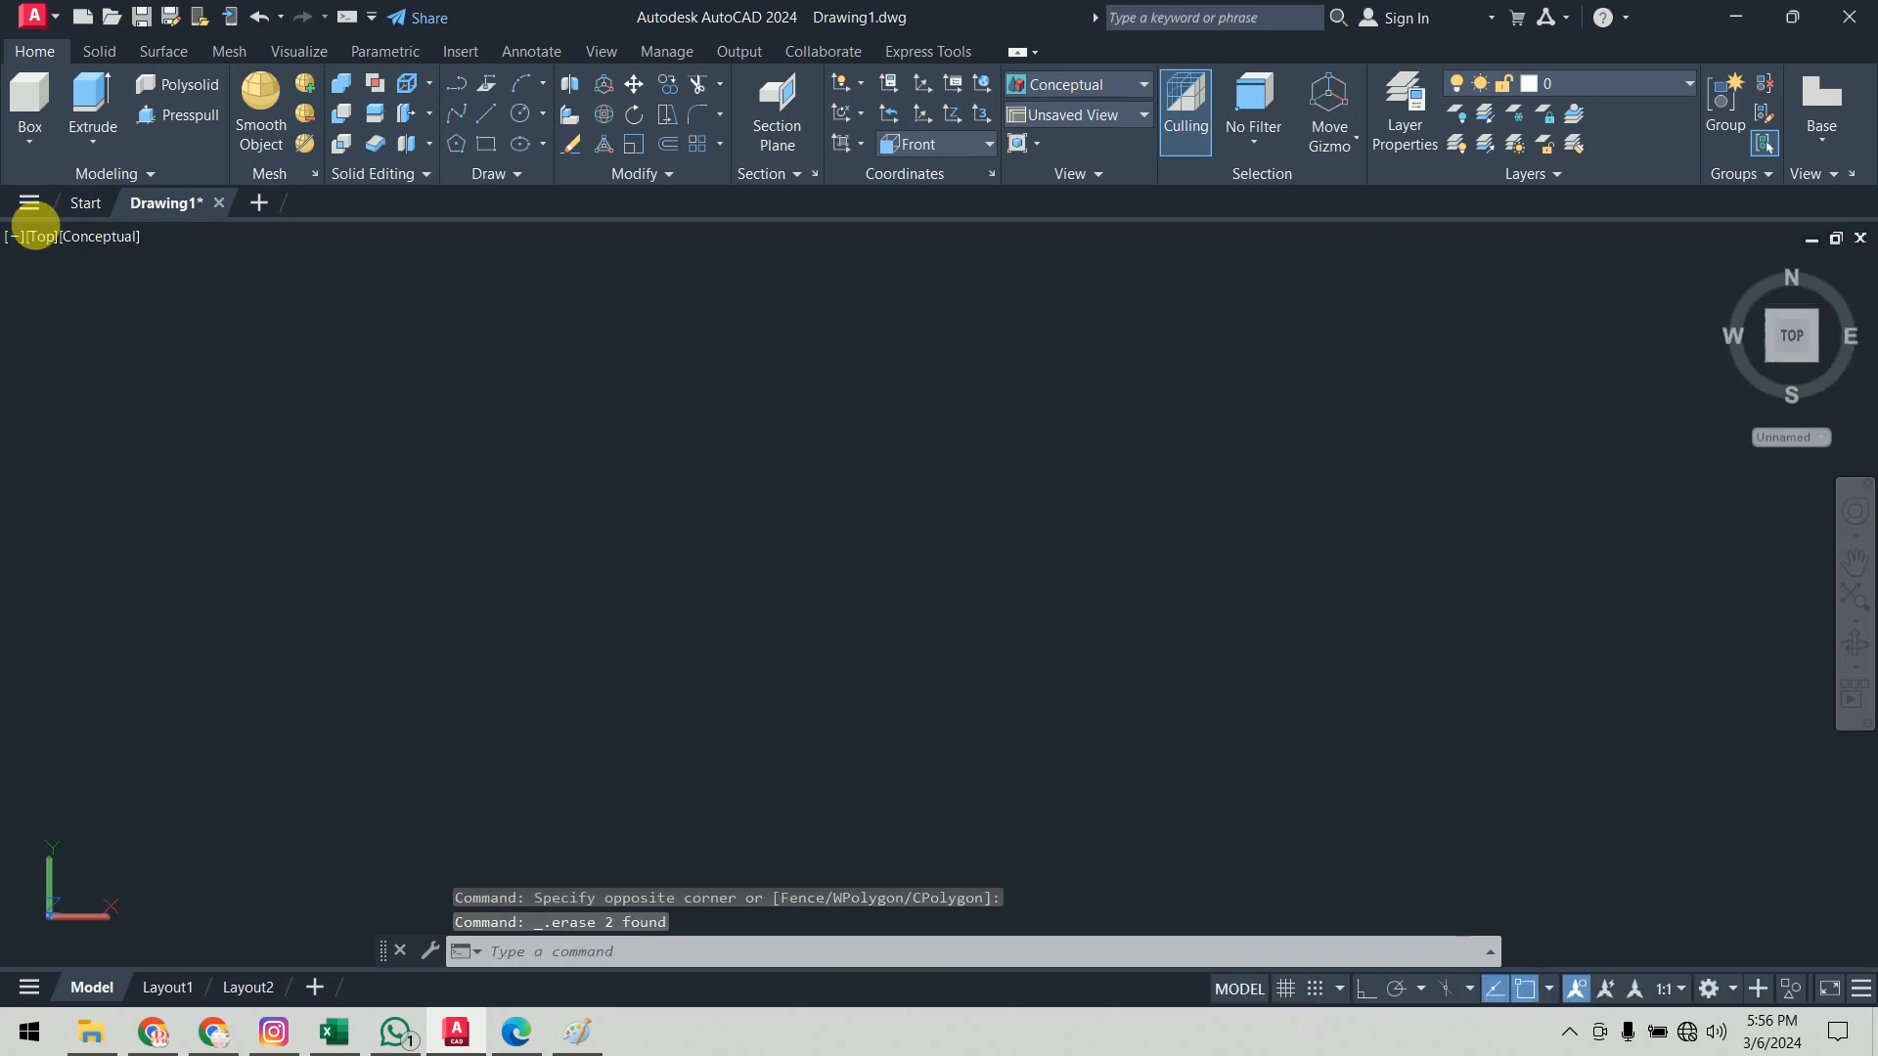
left_click(39, 237)
left_click(116, 431)
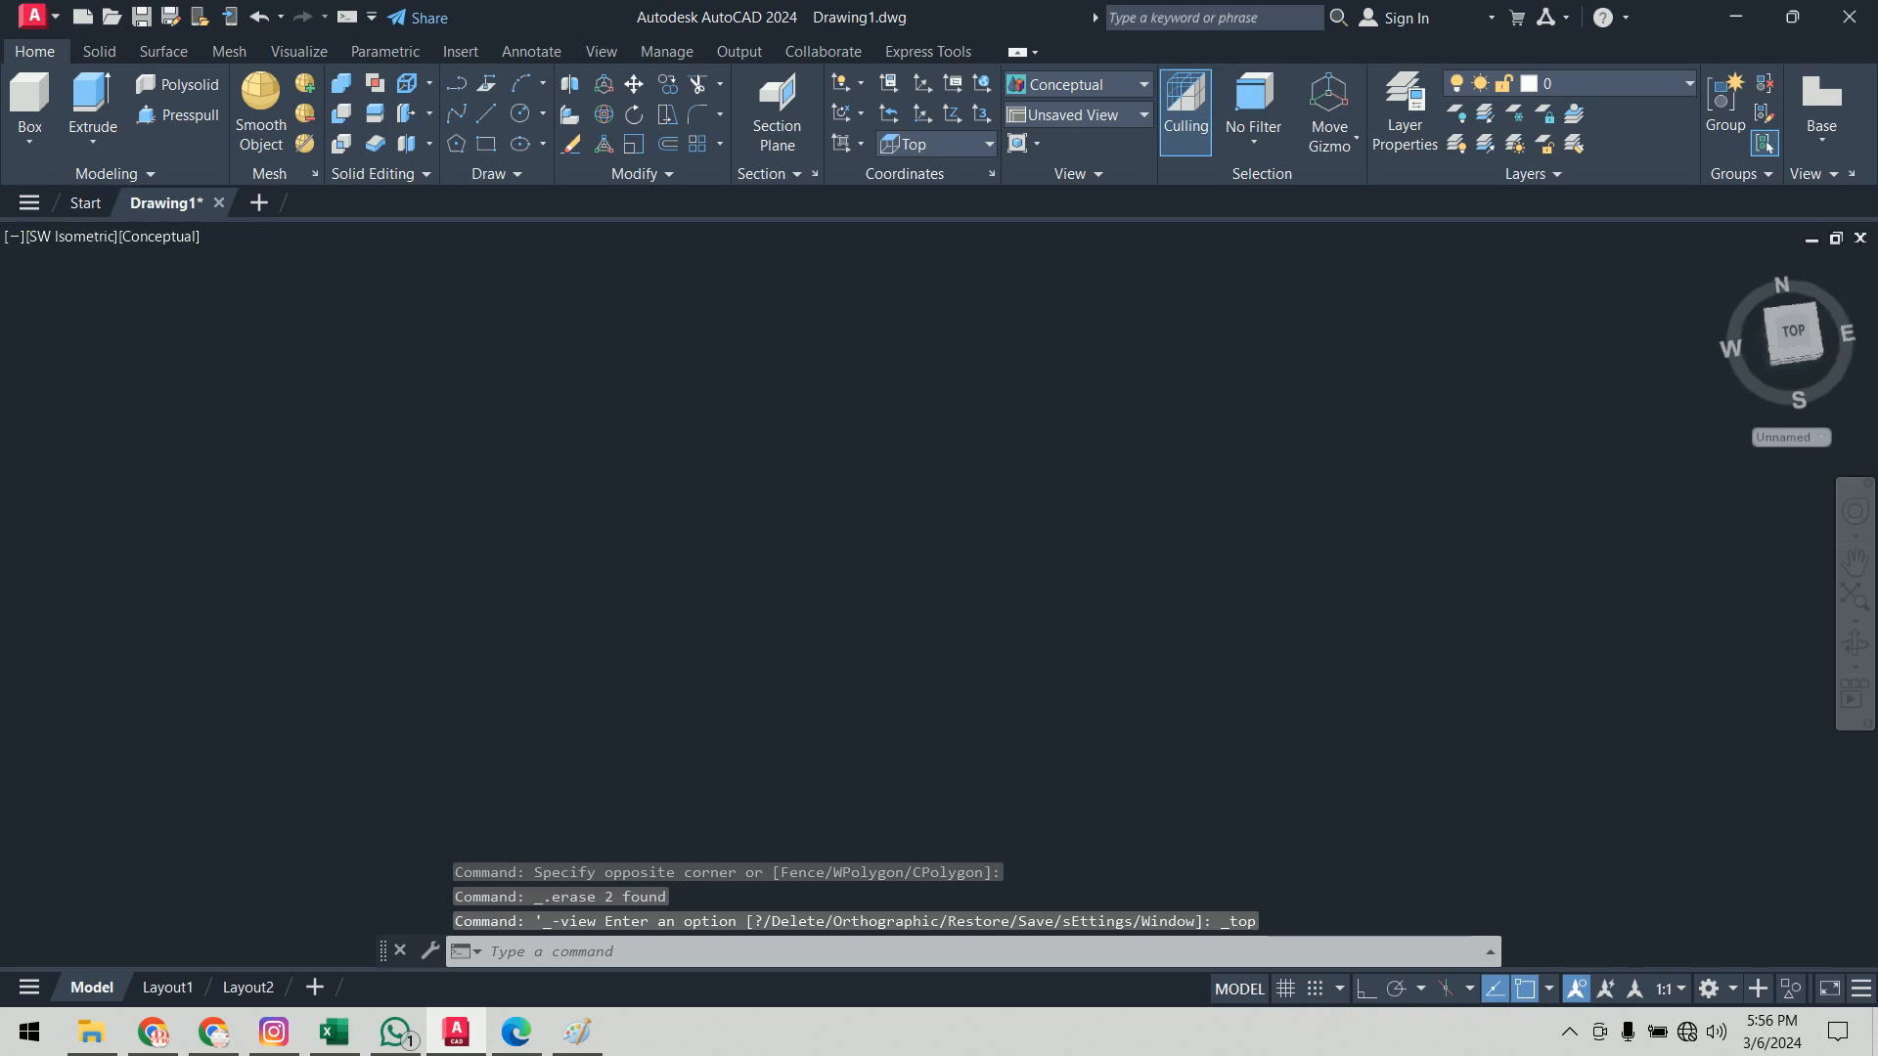
type("BO")
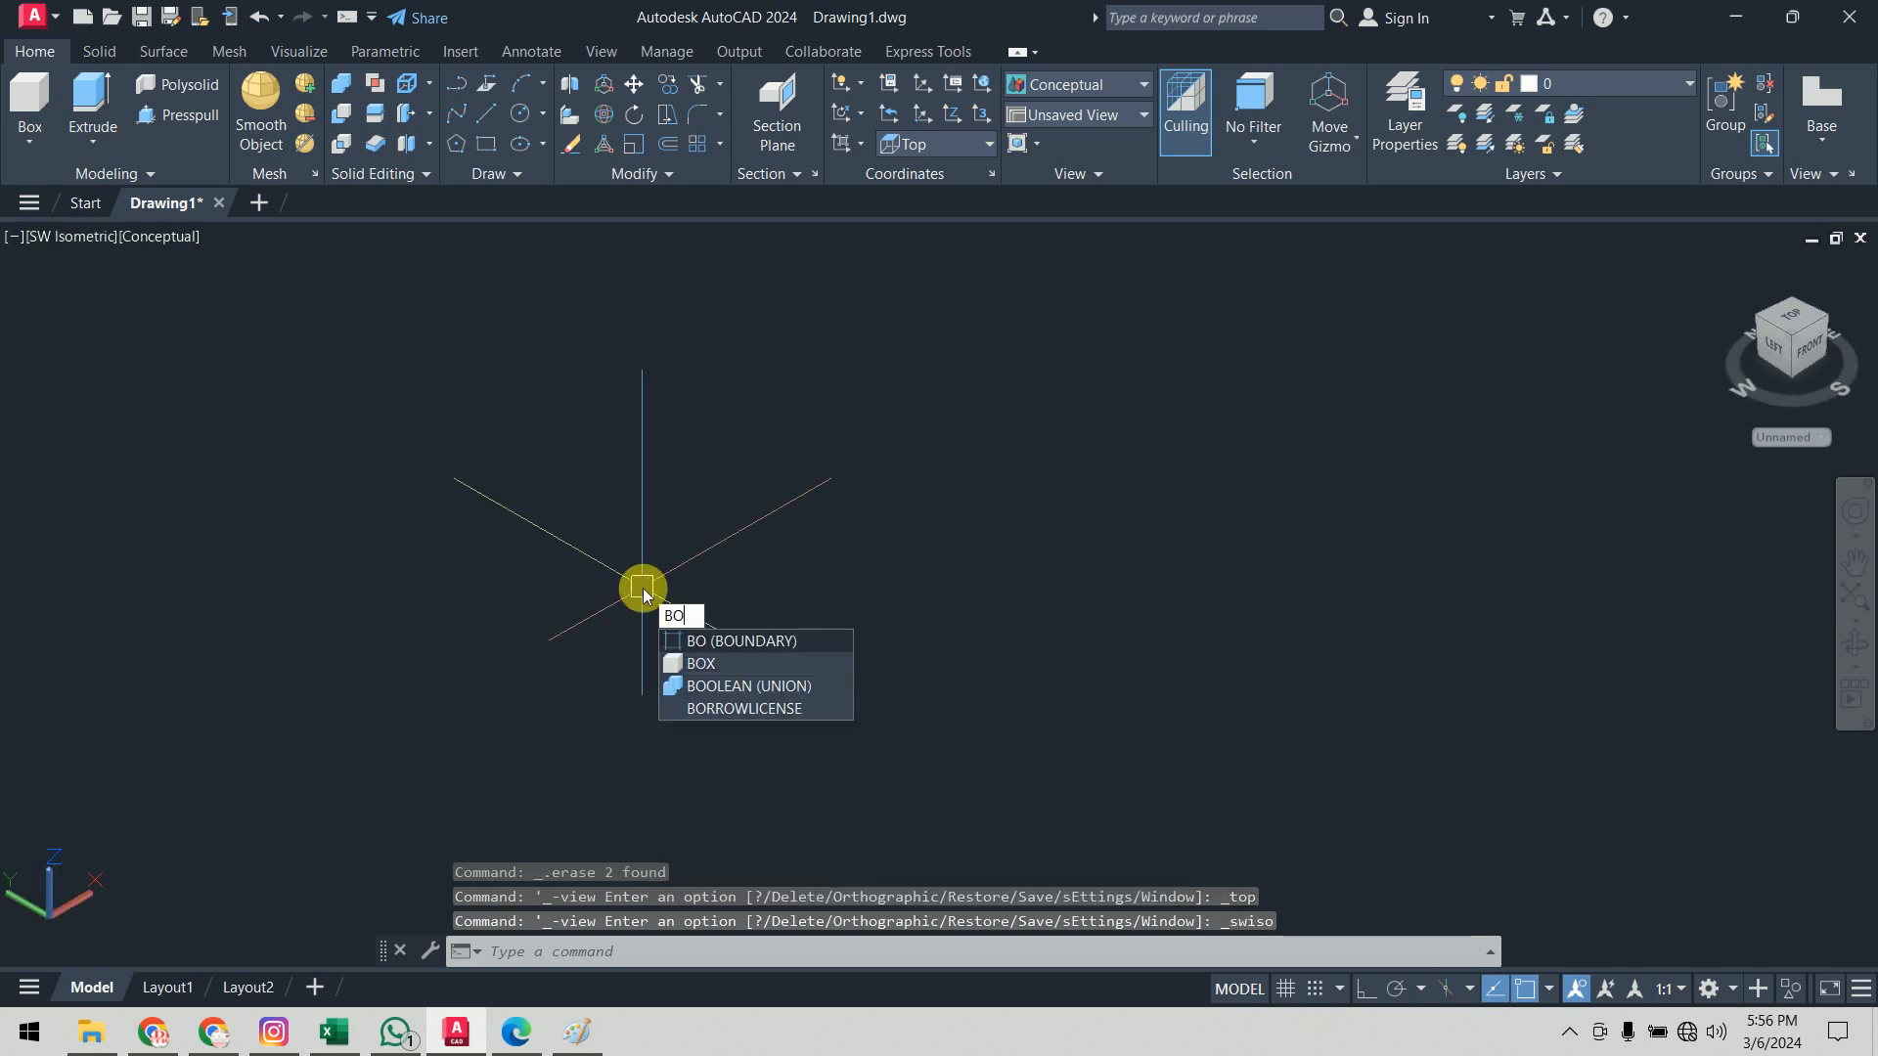
type("X")
key("Return")
left_click(538, 668)
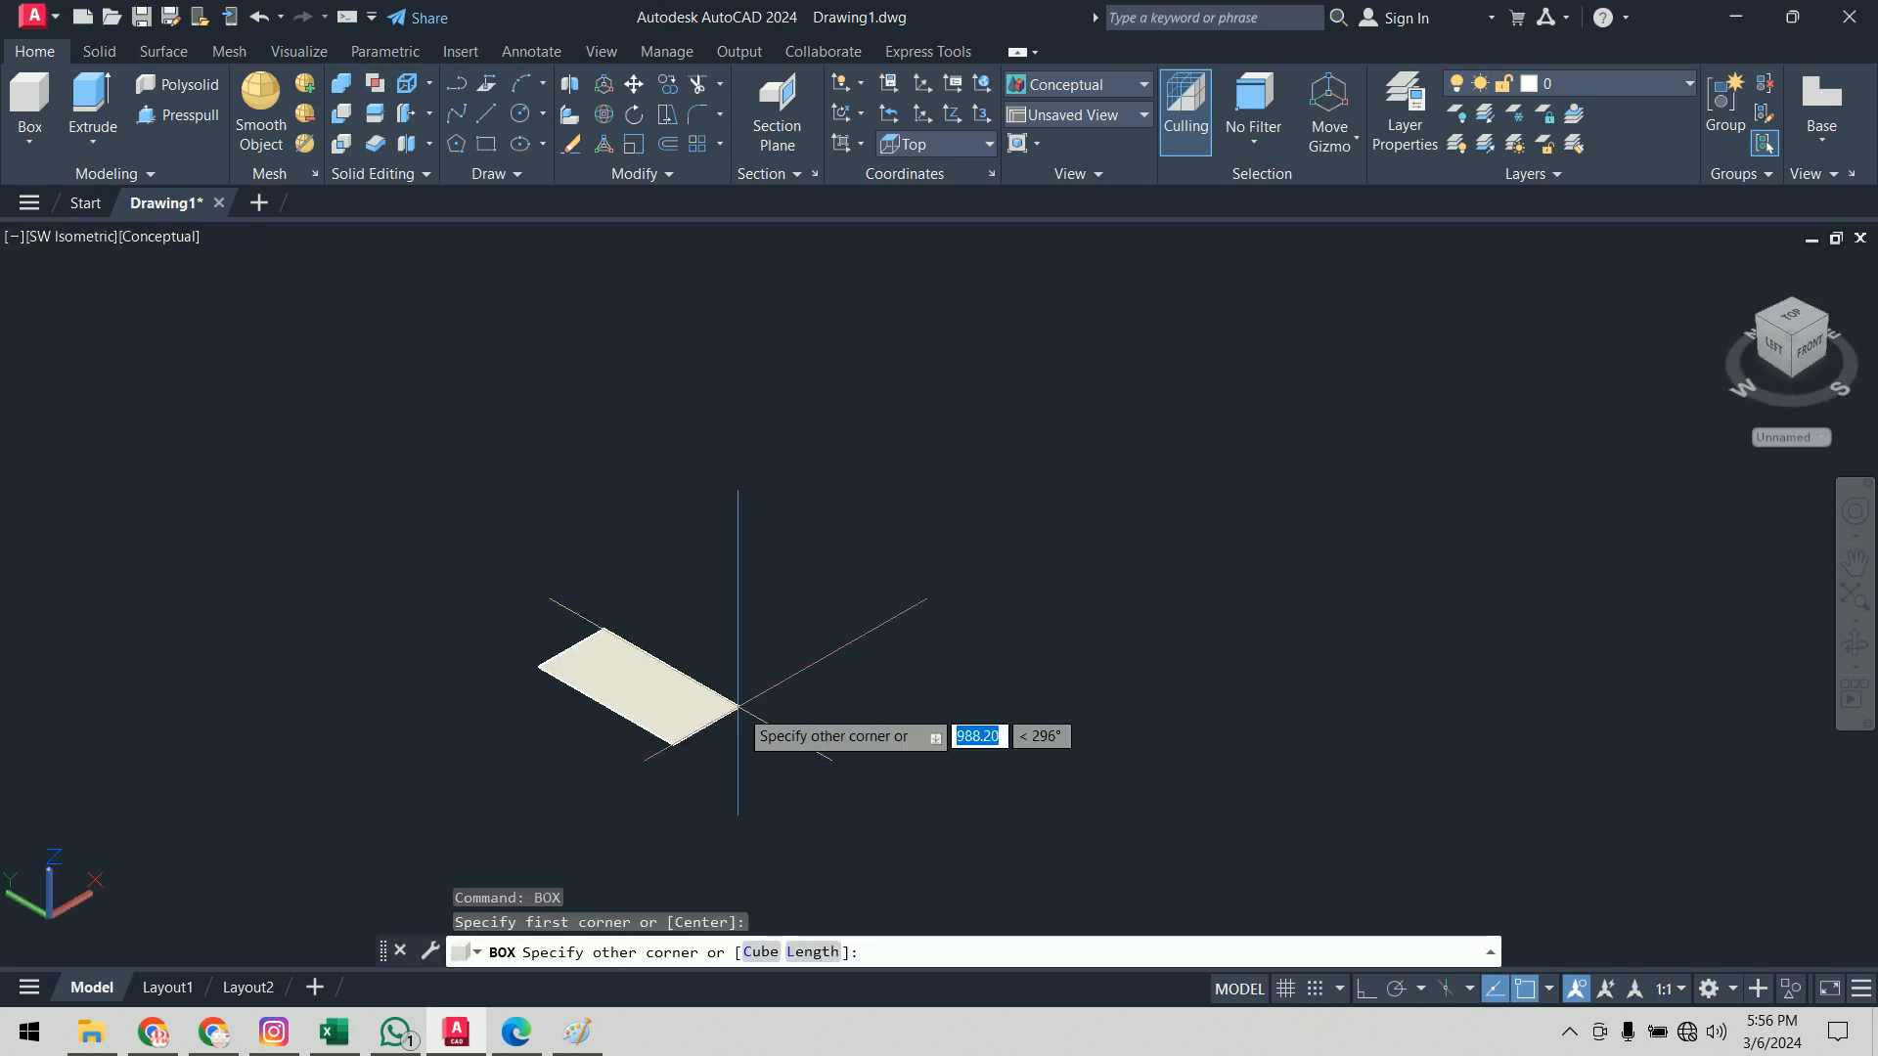
type("l")
key("Return")
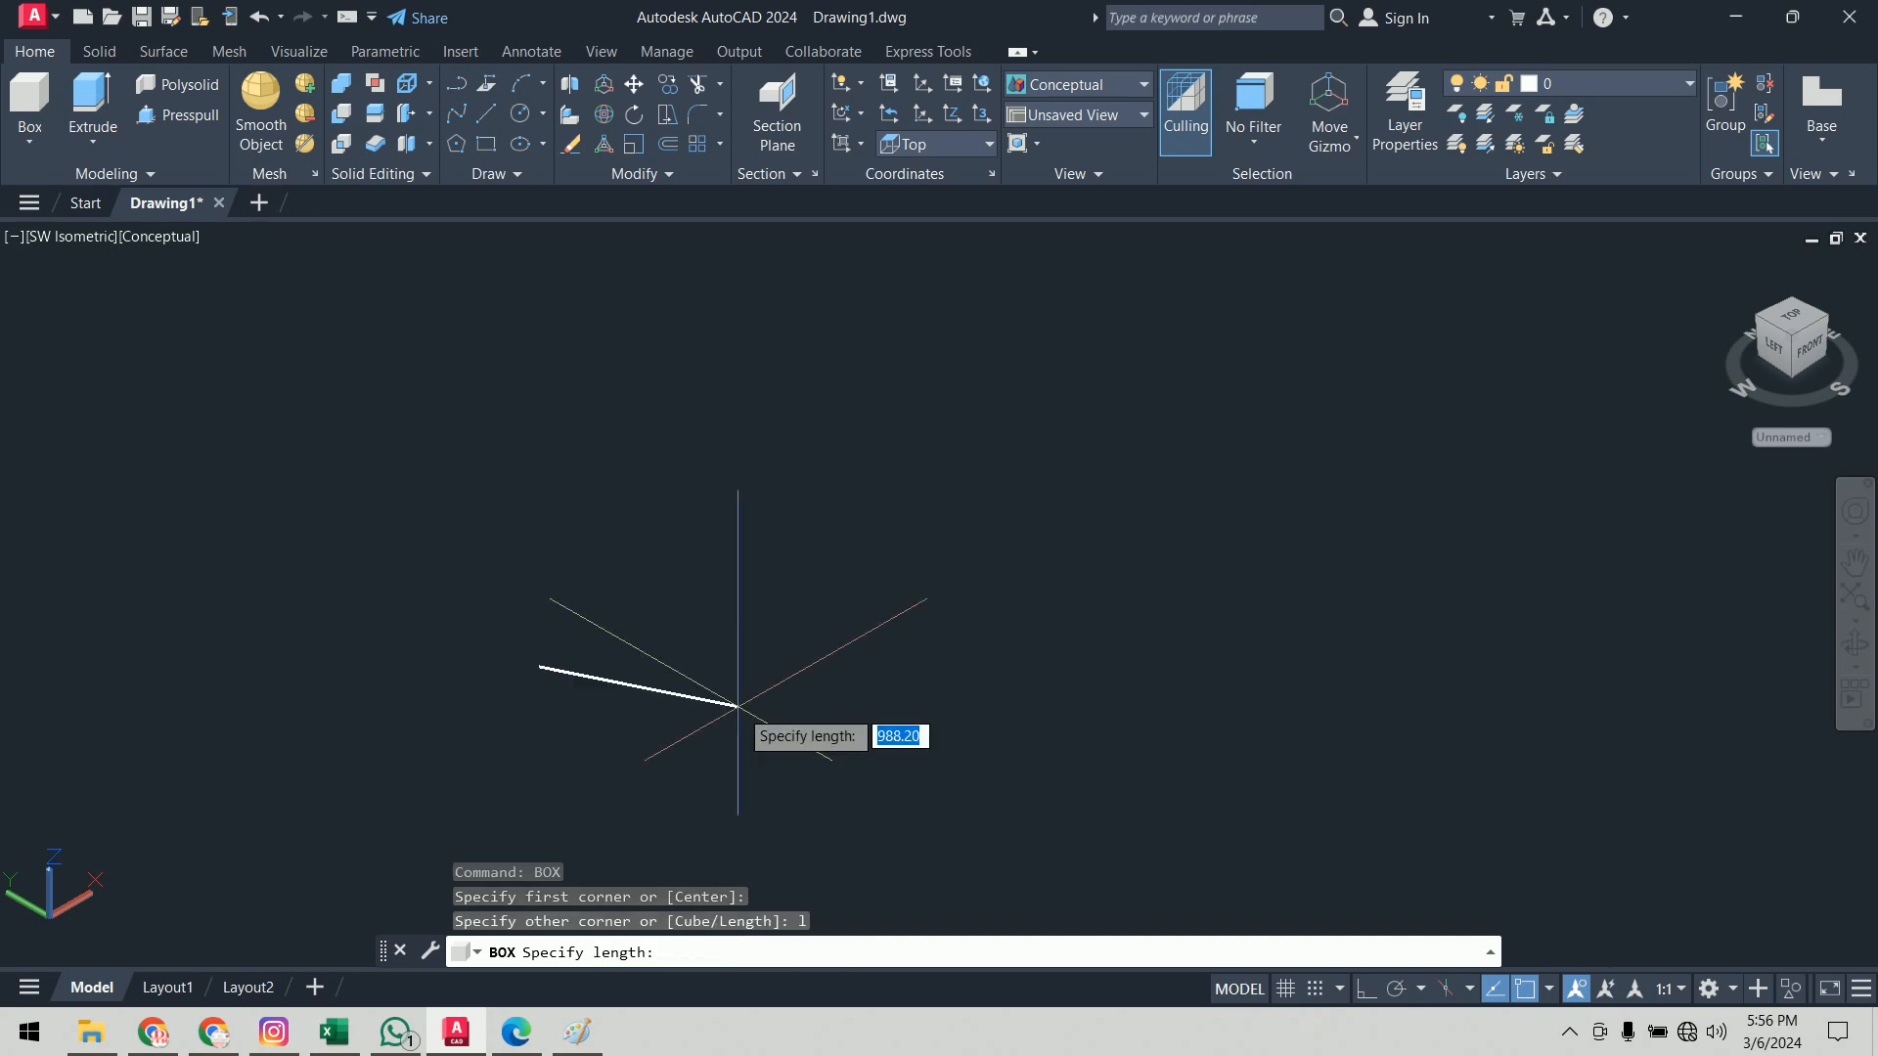
left_click(737, 706)
key("Escape")
key("Escape")
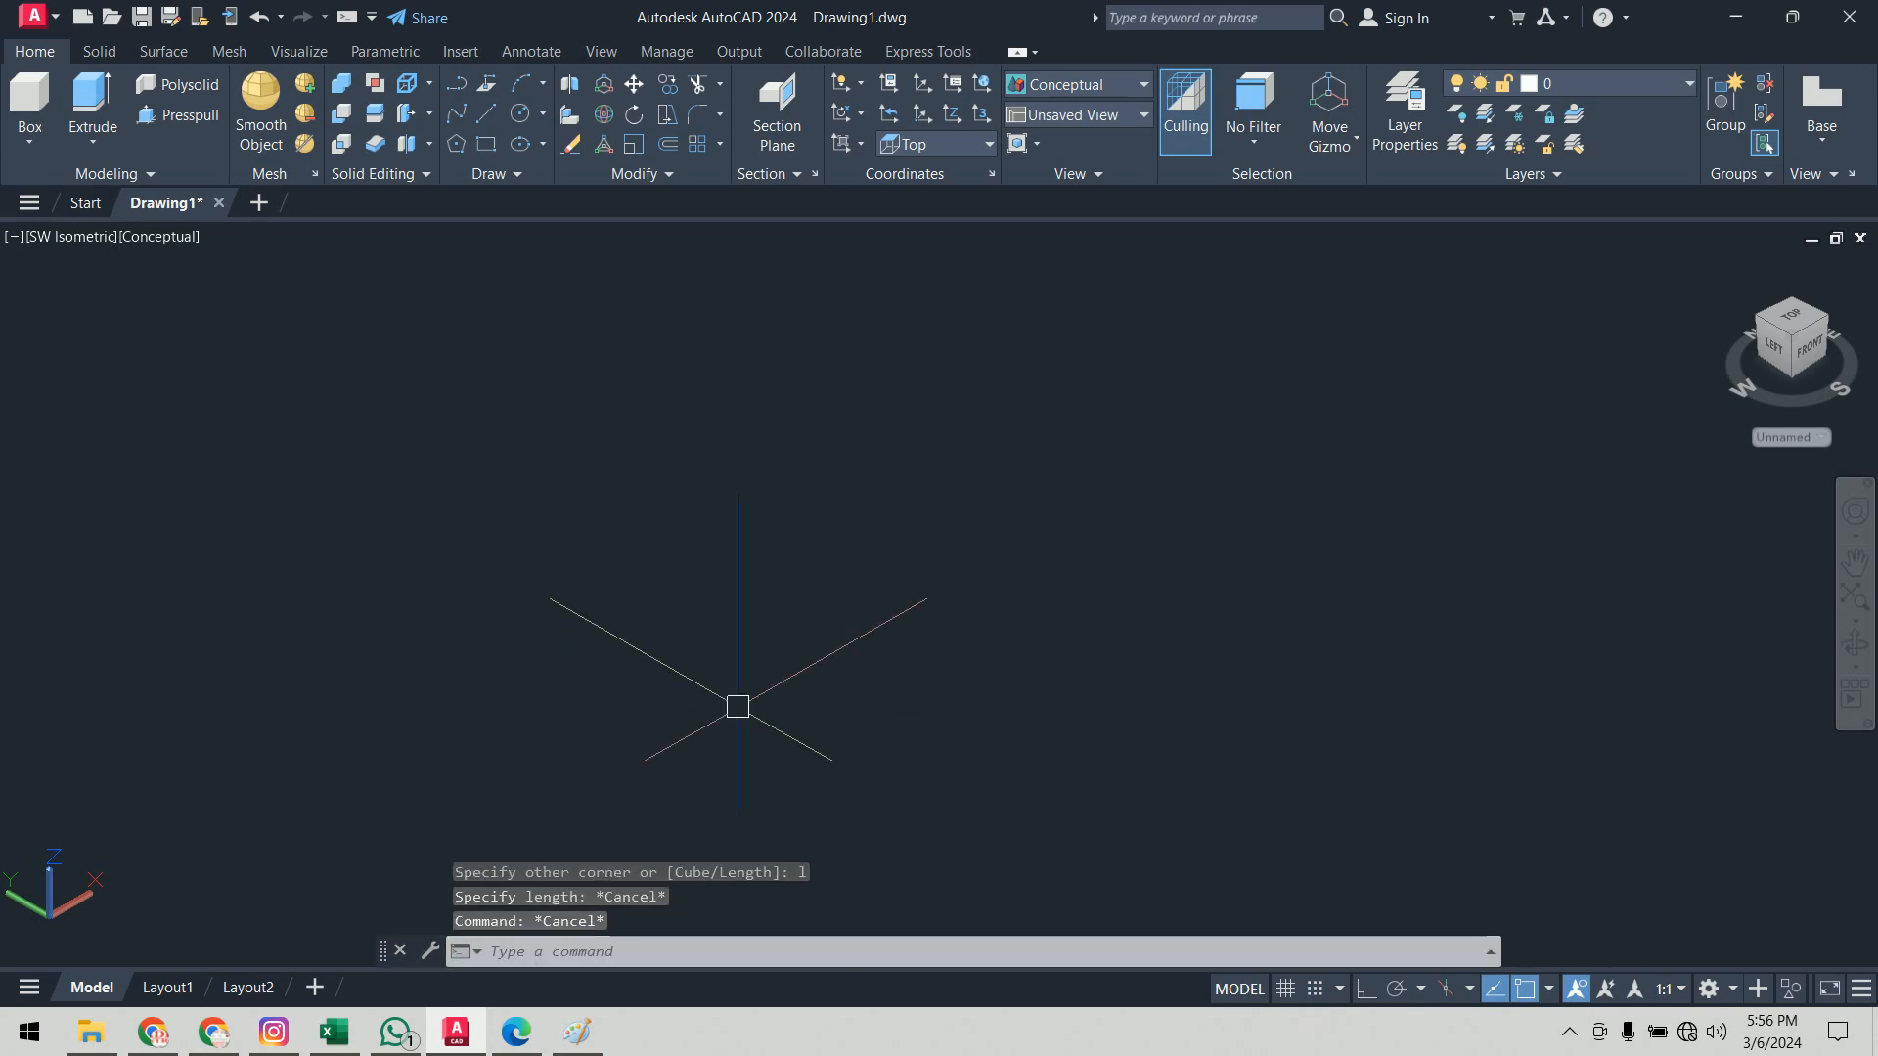
Step: Create a box with length 100, width 50 and height 30 using the Length option
type("box")
key("Return")
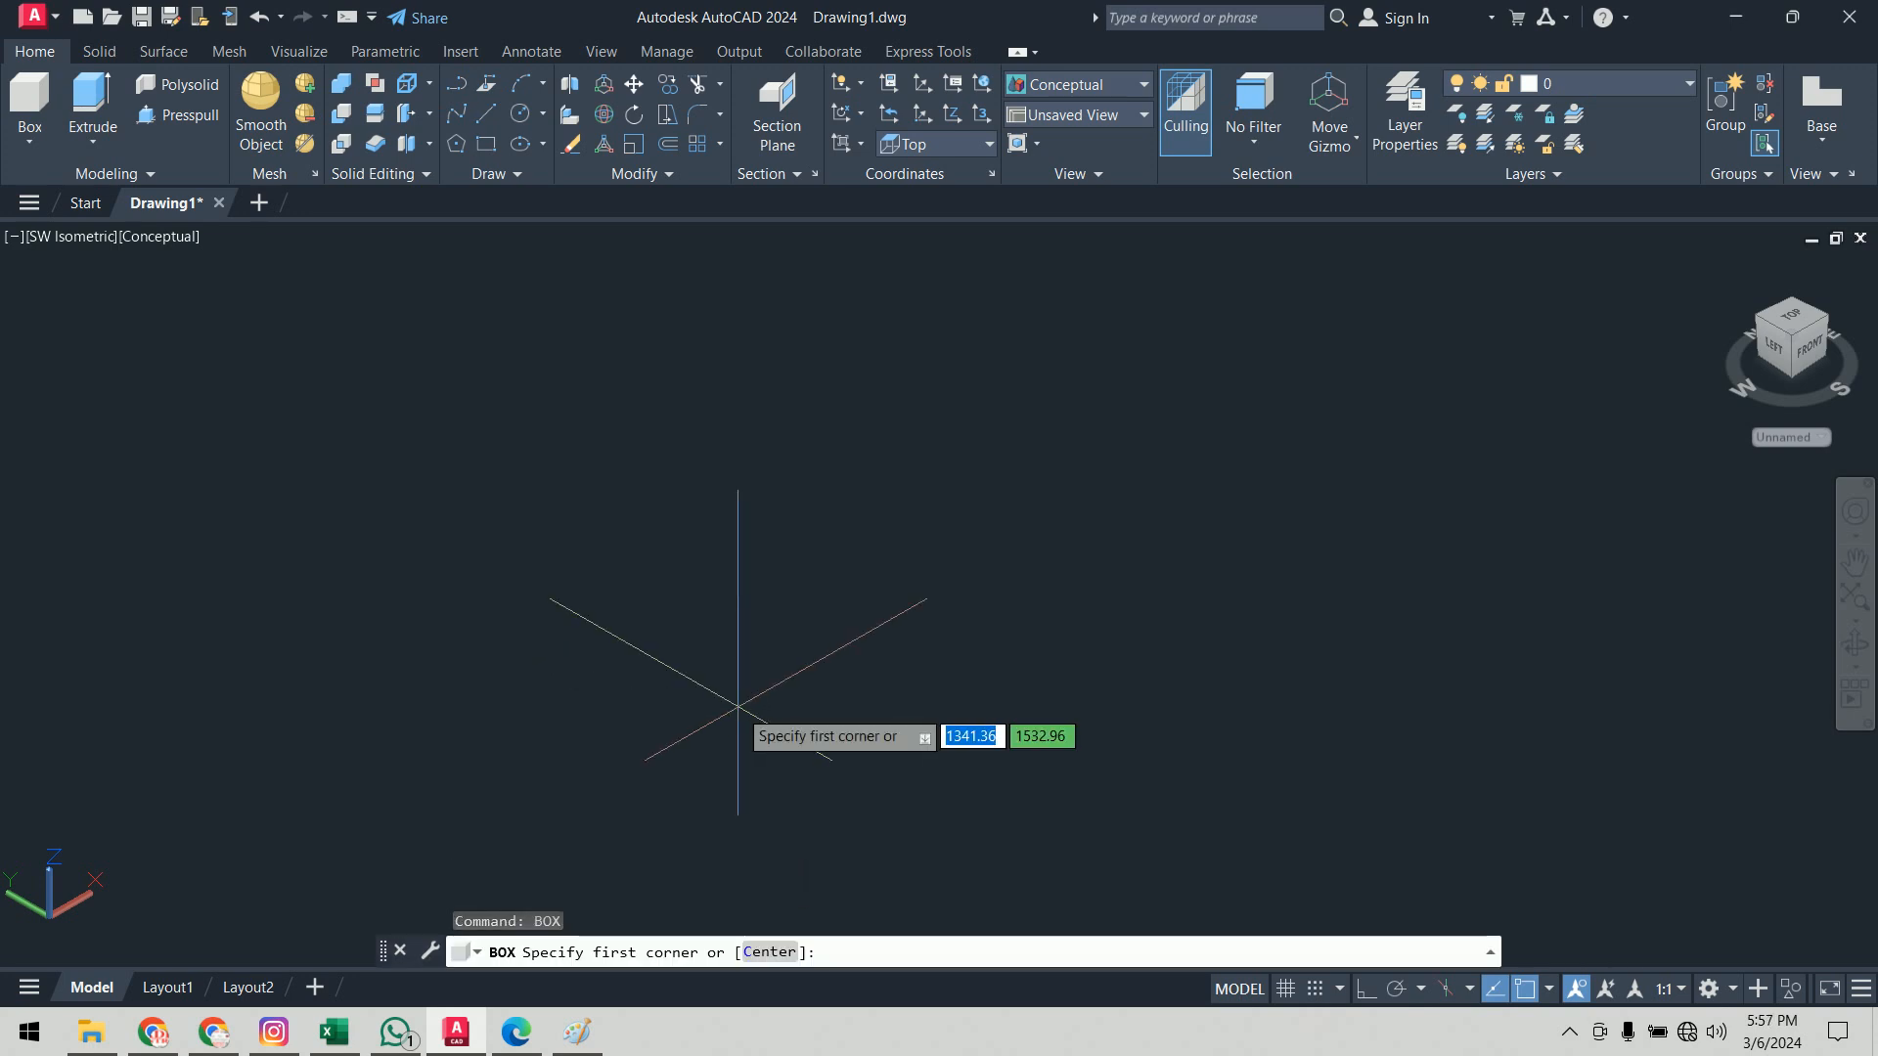
left_click(609, 696)
type("l")
key("Return")
type("100")
key("Return")
type("50")
key("Return")
type("30")
key("Return")
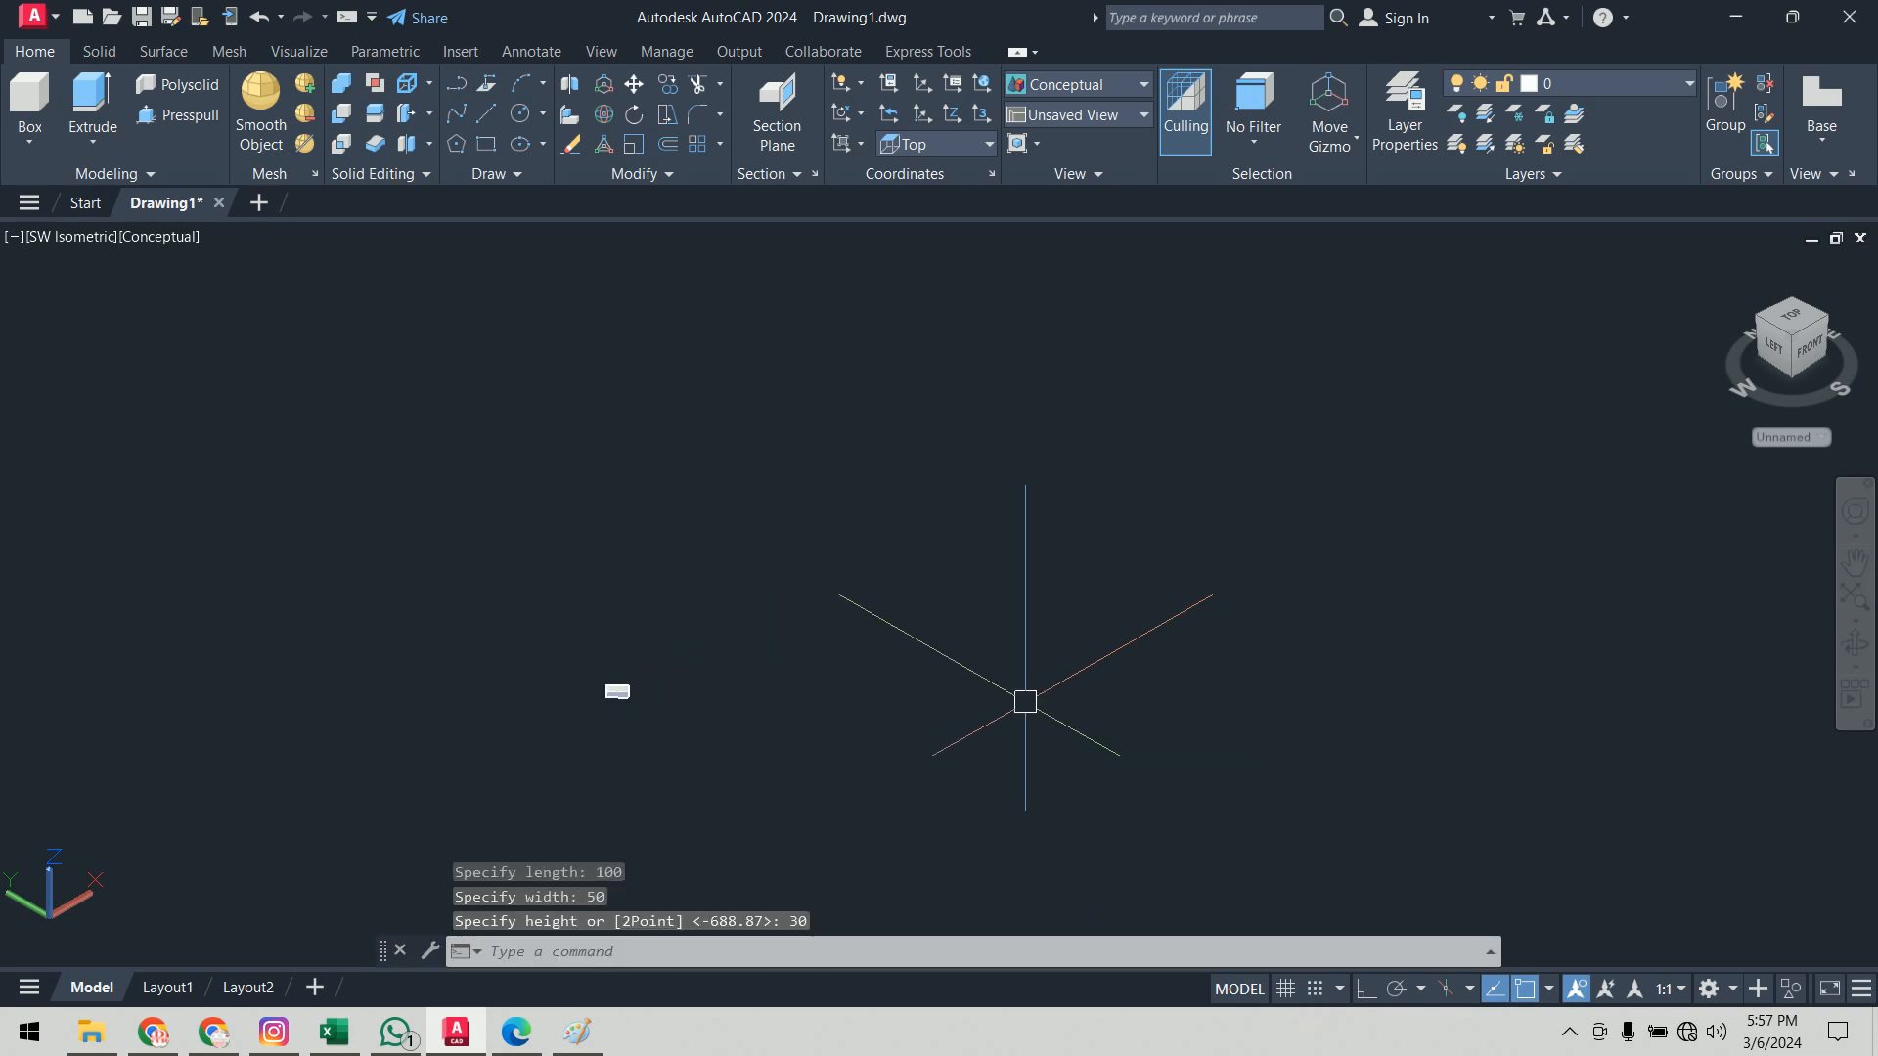
Step: Start the SOLIDEDIT Body Shell operation on the box and remove its top face and long front side face
middle_click_drag(649, 759, 743, 595, "shift")
scroll(683, 723, "up", 10)
middle_click_drag(1198, 553, 1162, 603, "shift")
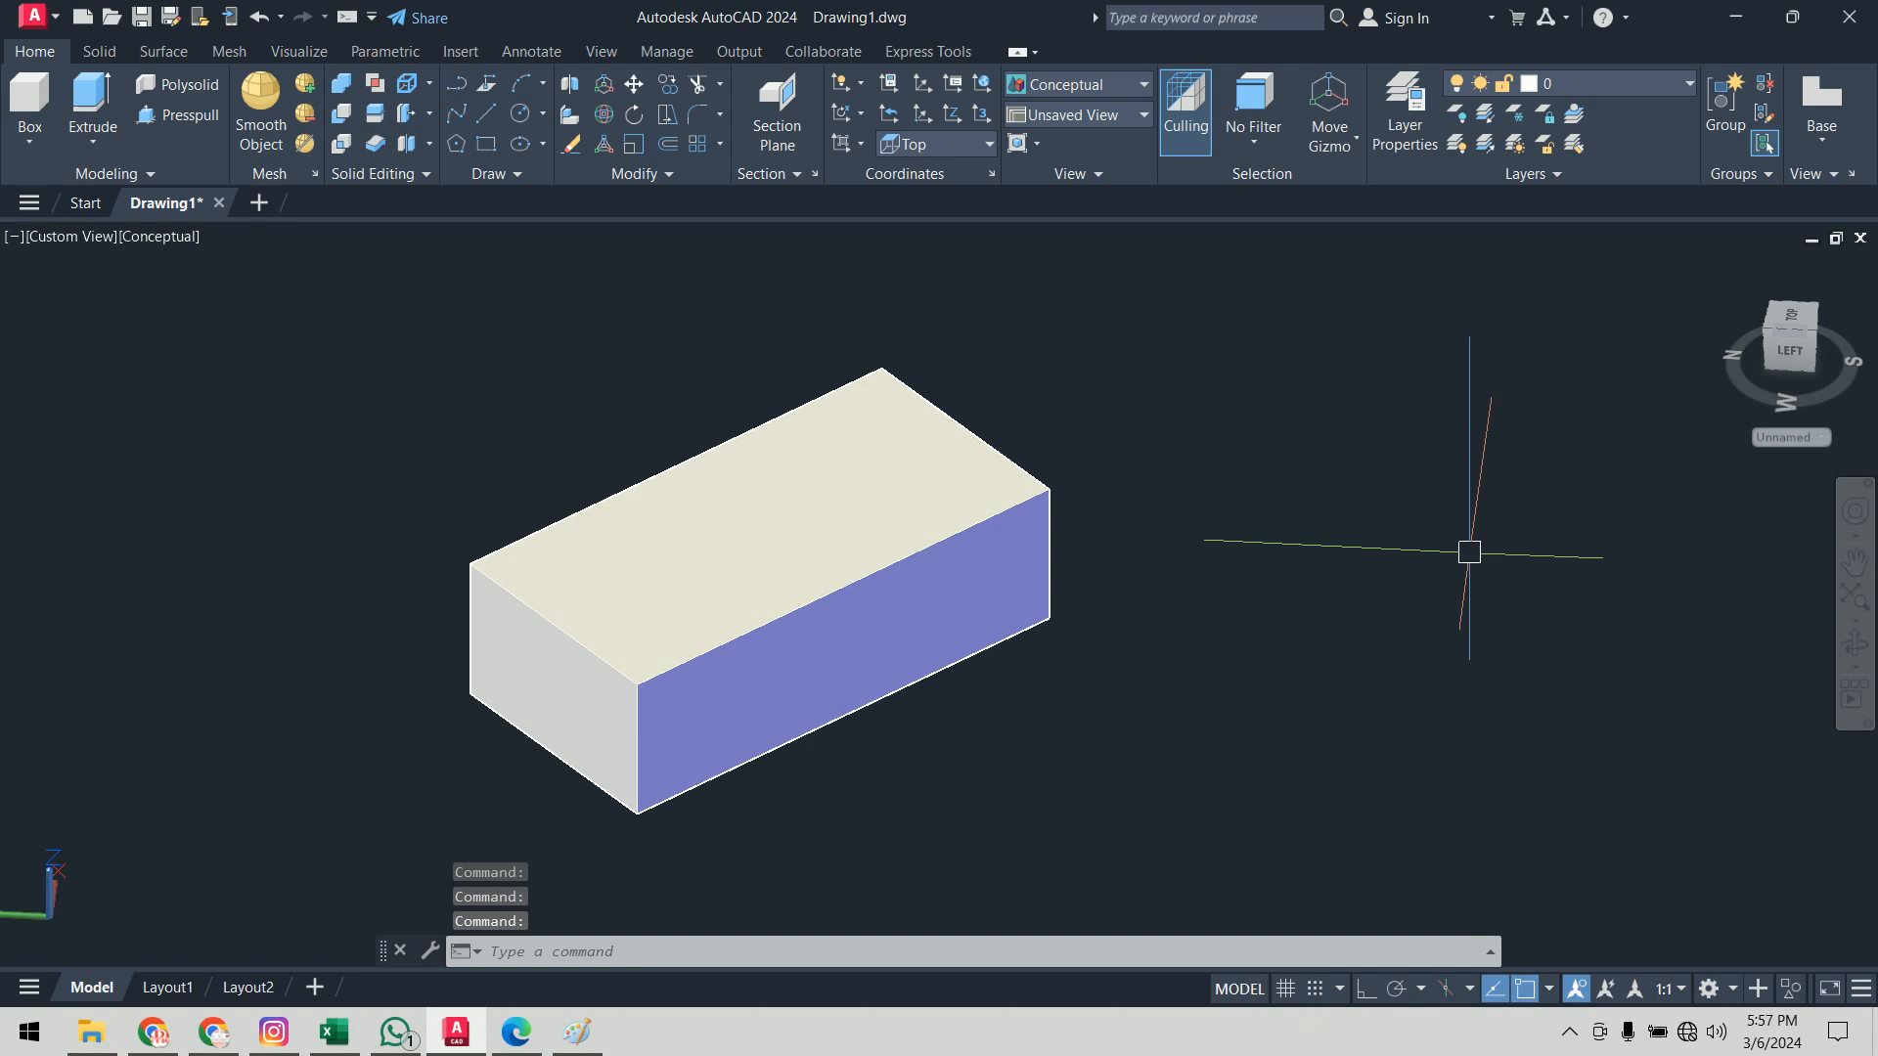
type("SOLIDEDIT")
key("Return")
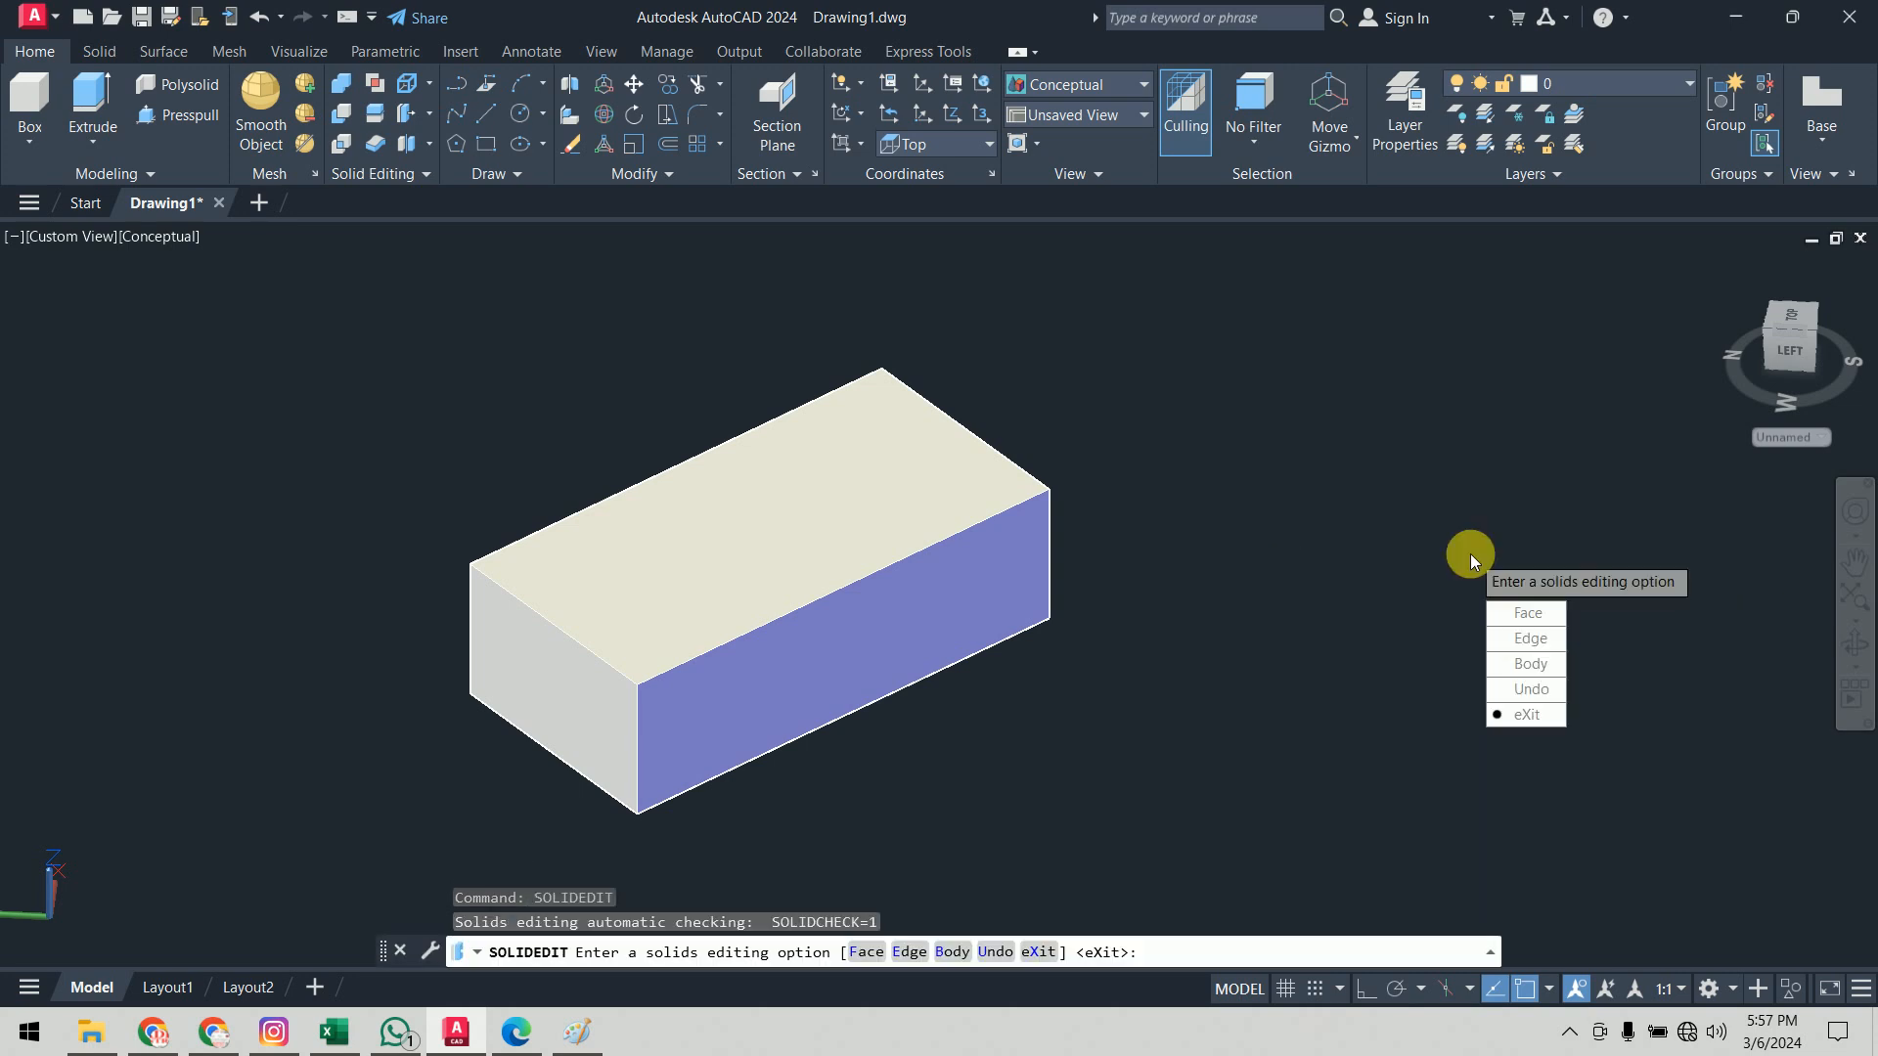
type("b")
key("Return")
type("s")
key("Return")
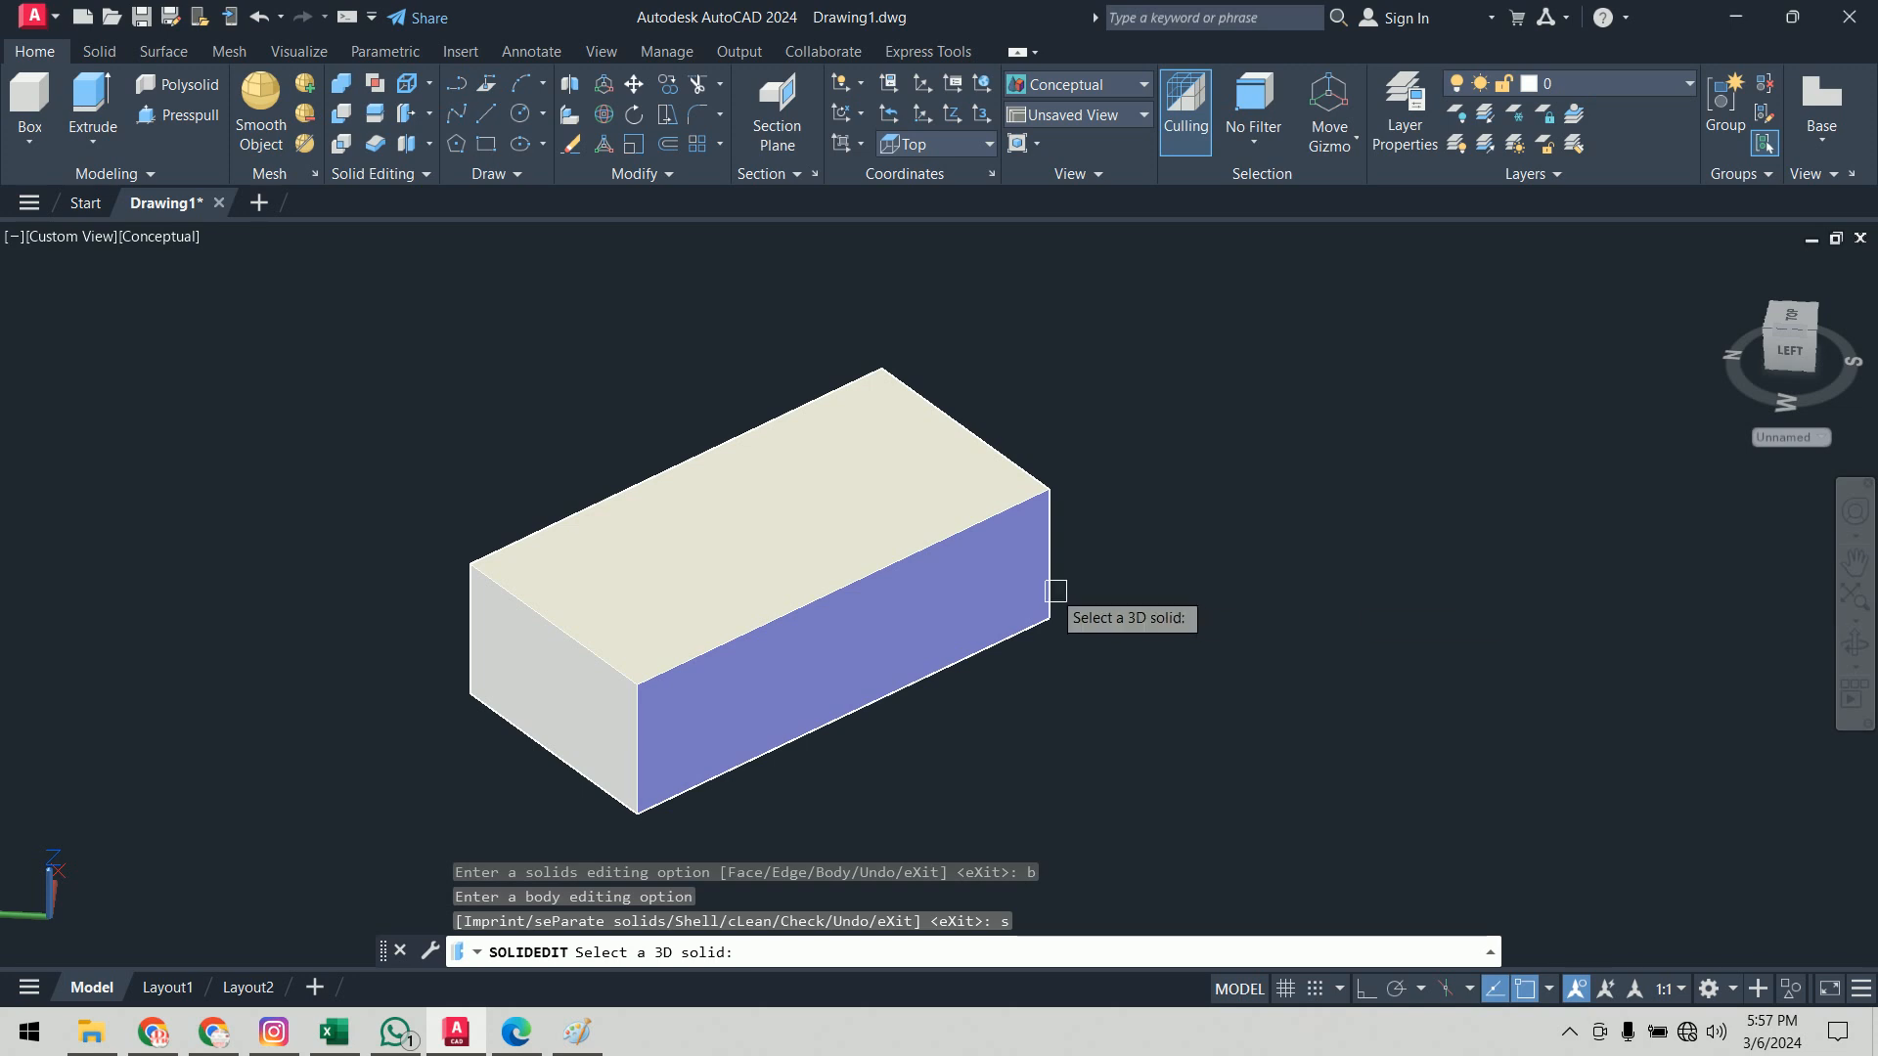
left_click(969, 563)
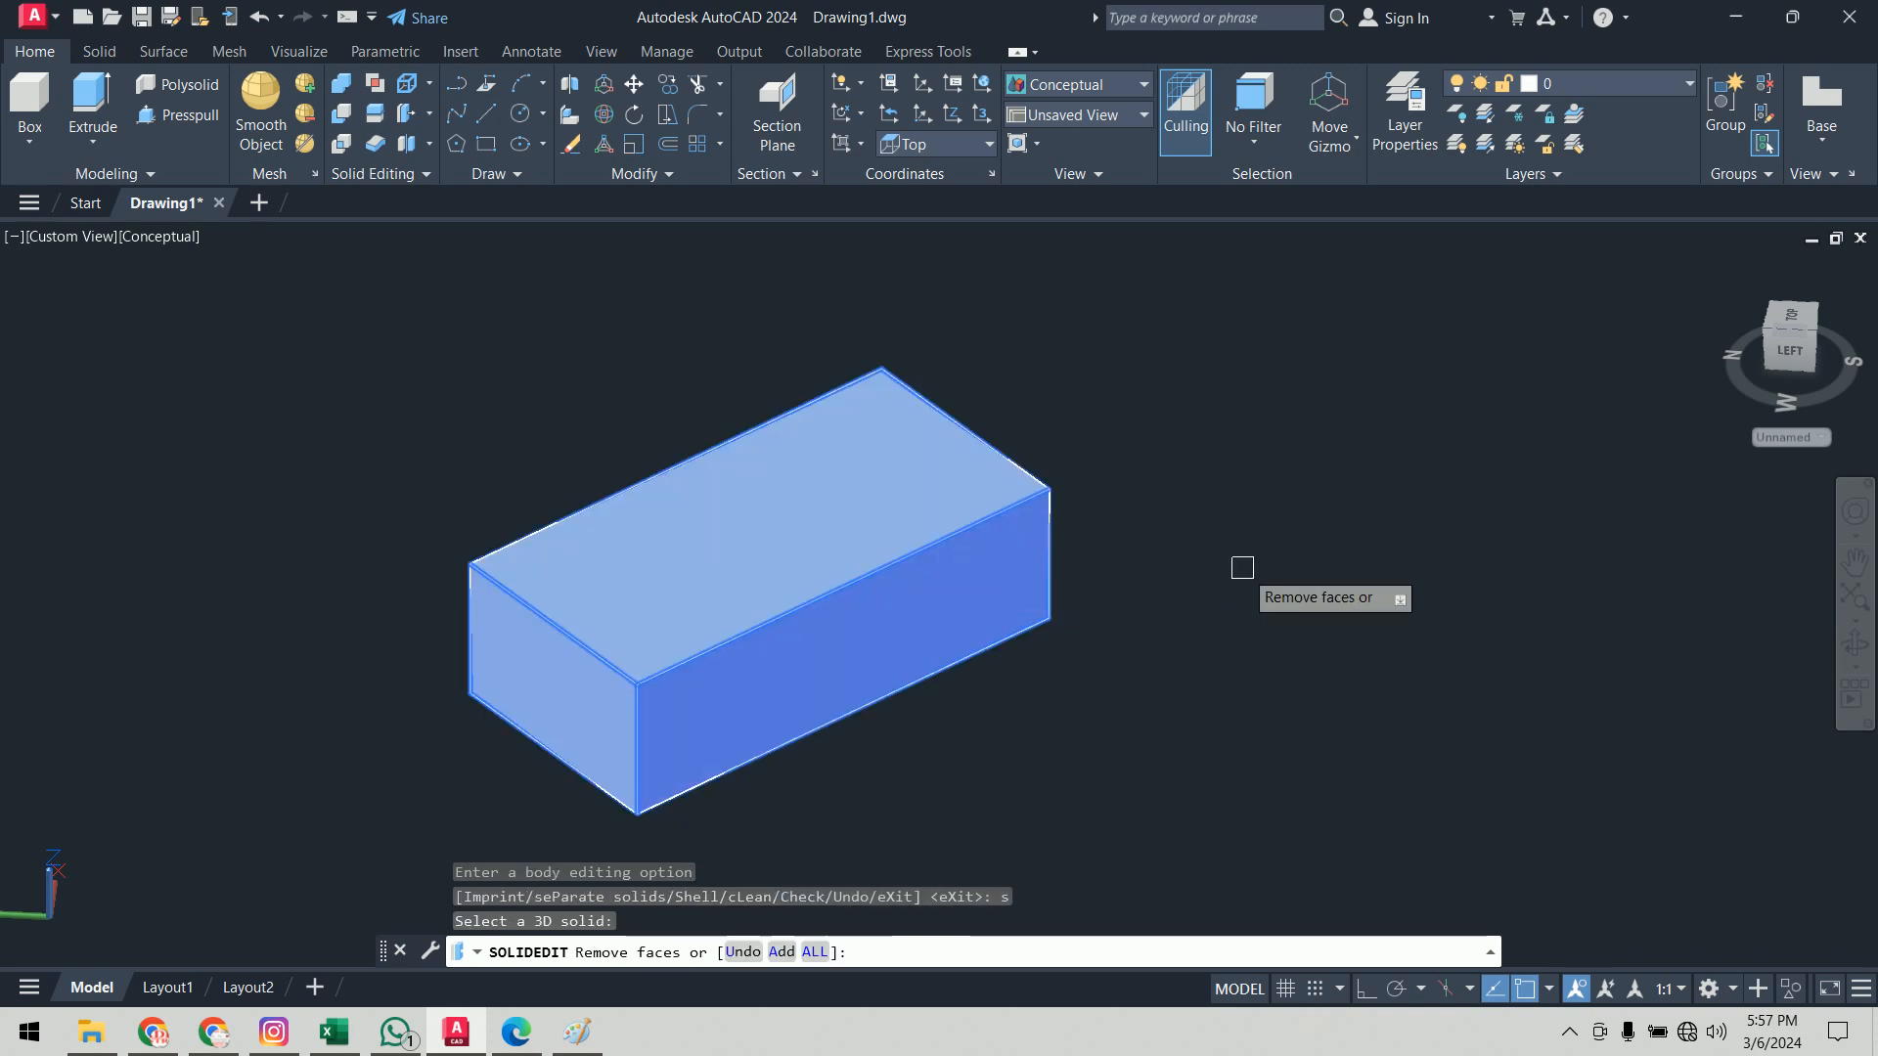
left_click(788, 523)
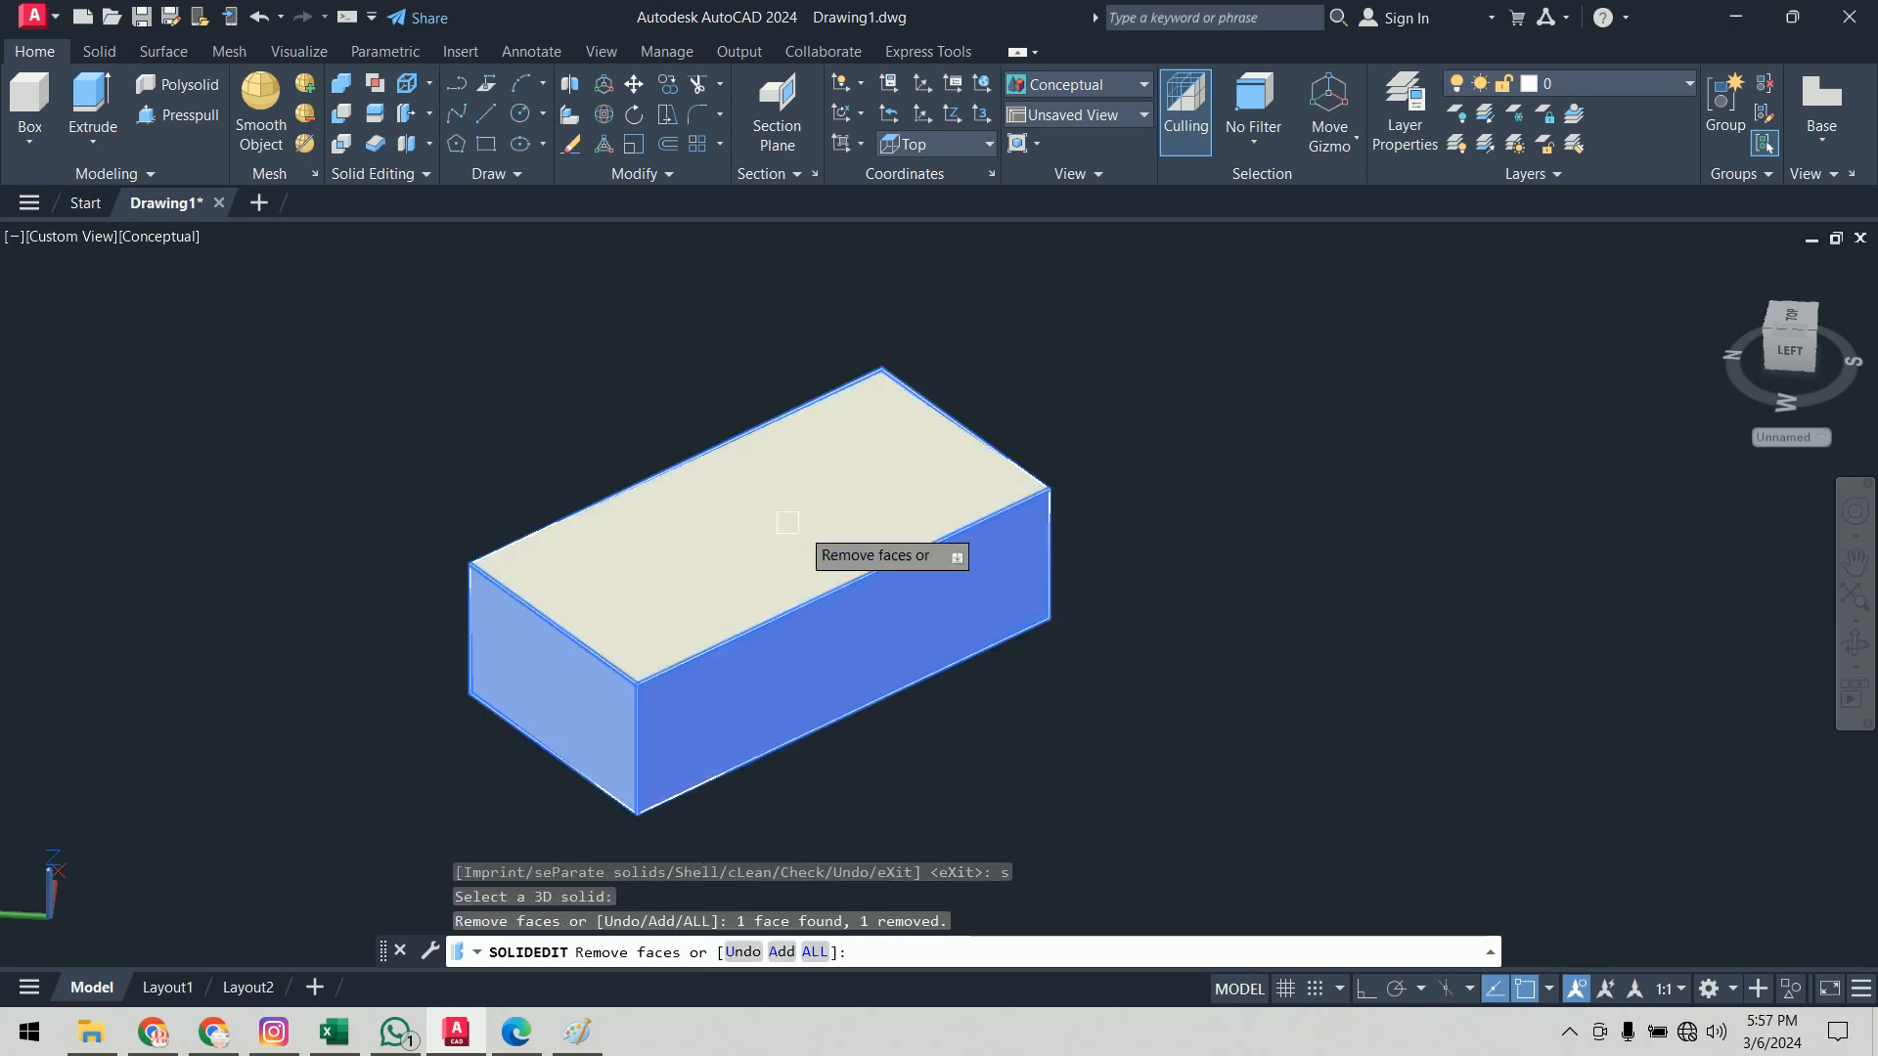
left_click(902, 612)
middle_click_drag(1312, 776, 1281, 737, "shift")
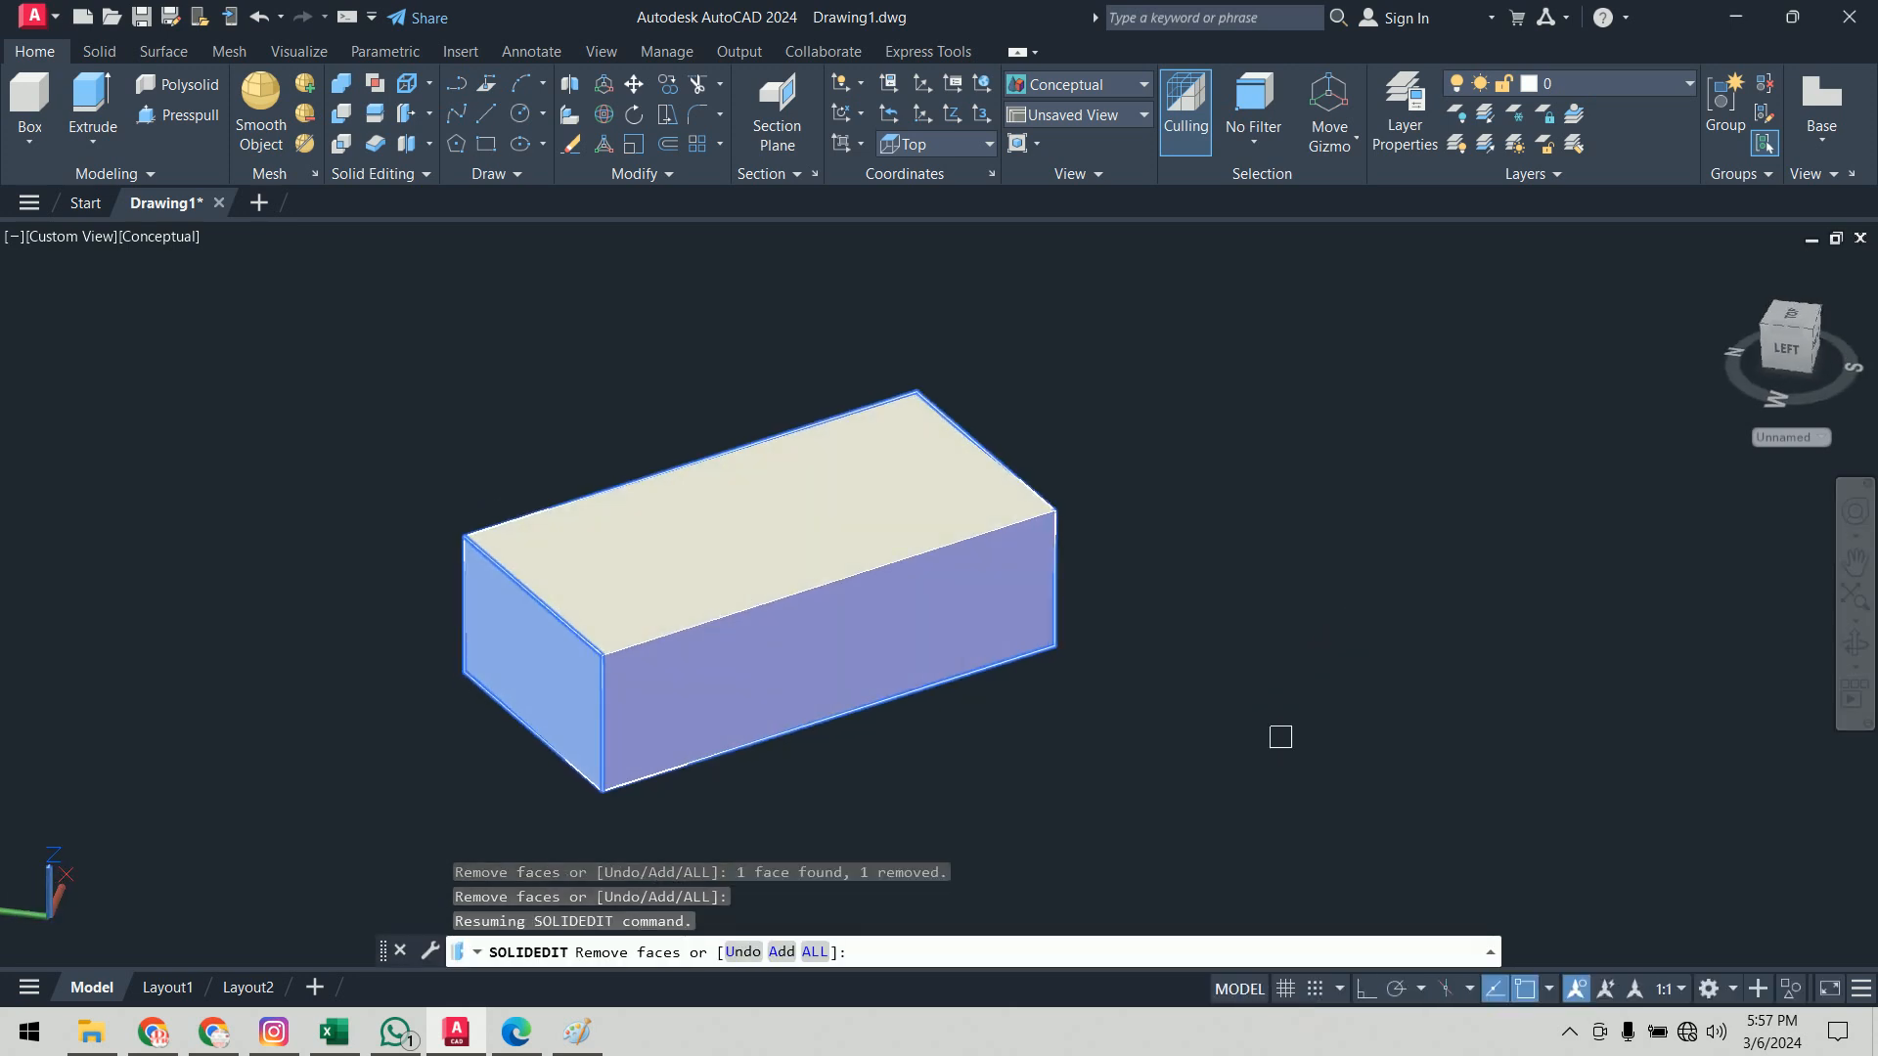
Step: Shell the box with an offset distance of 5 and exit the solid editing command
key("Return")
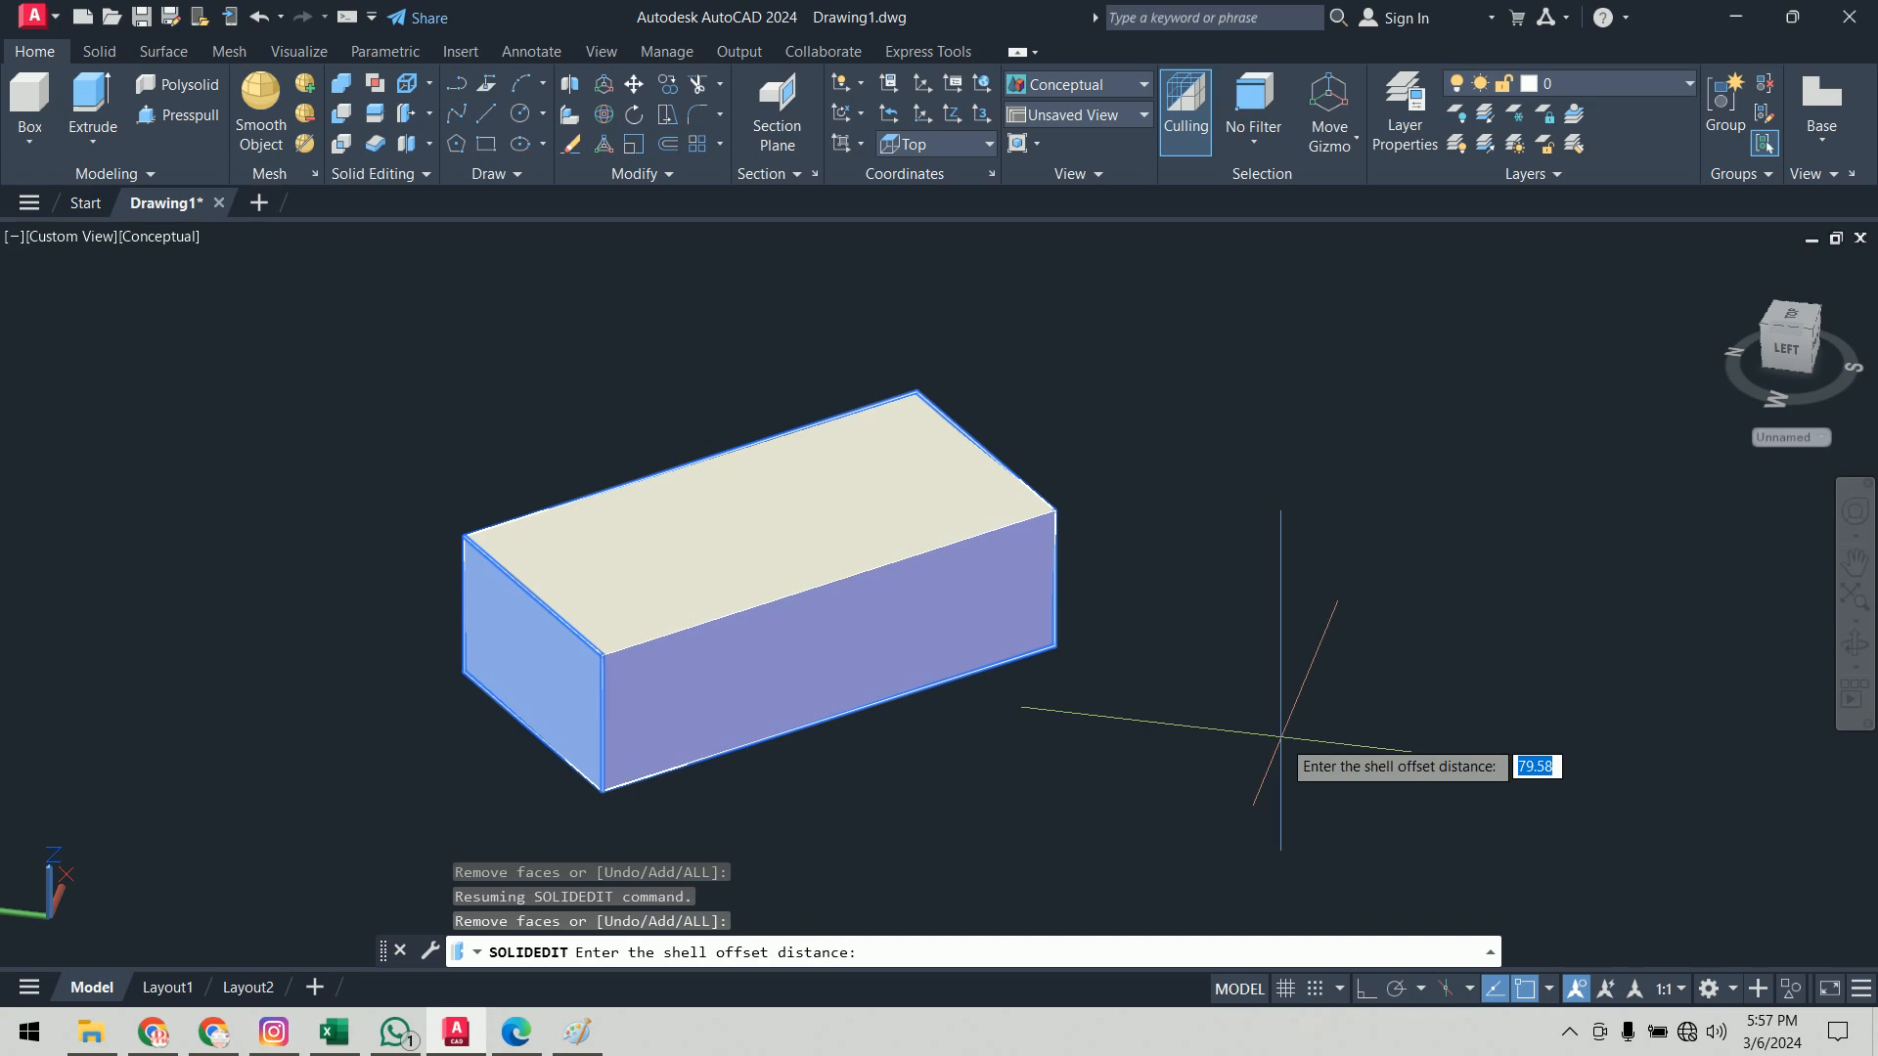
type("5")
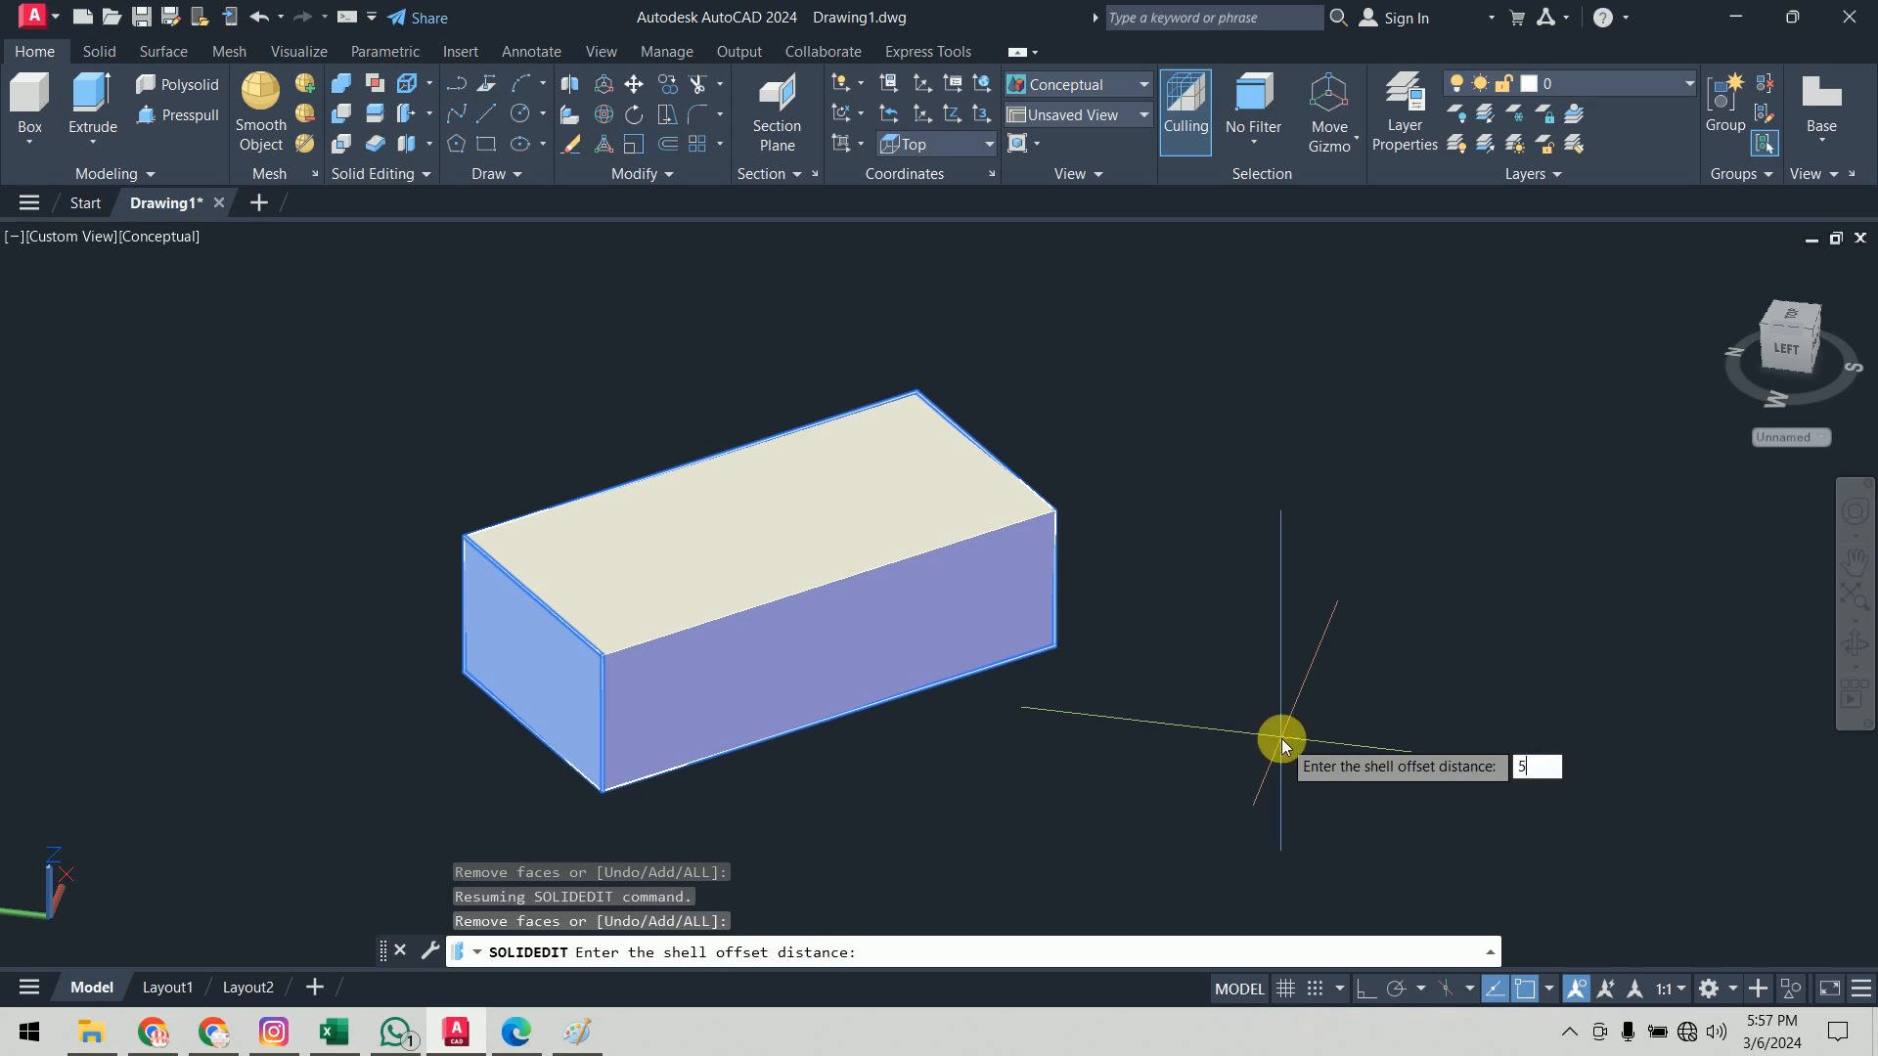
key("Return")
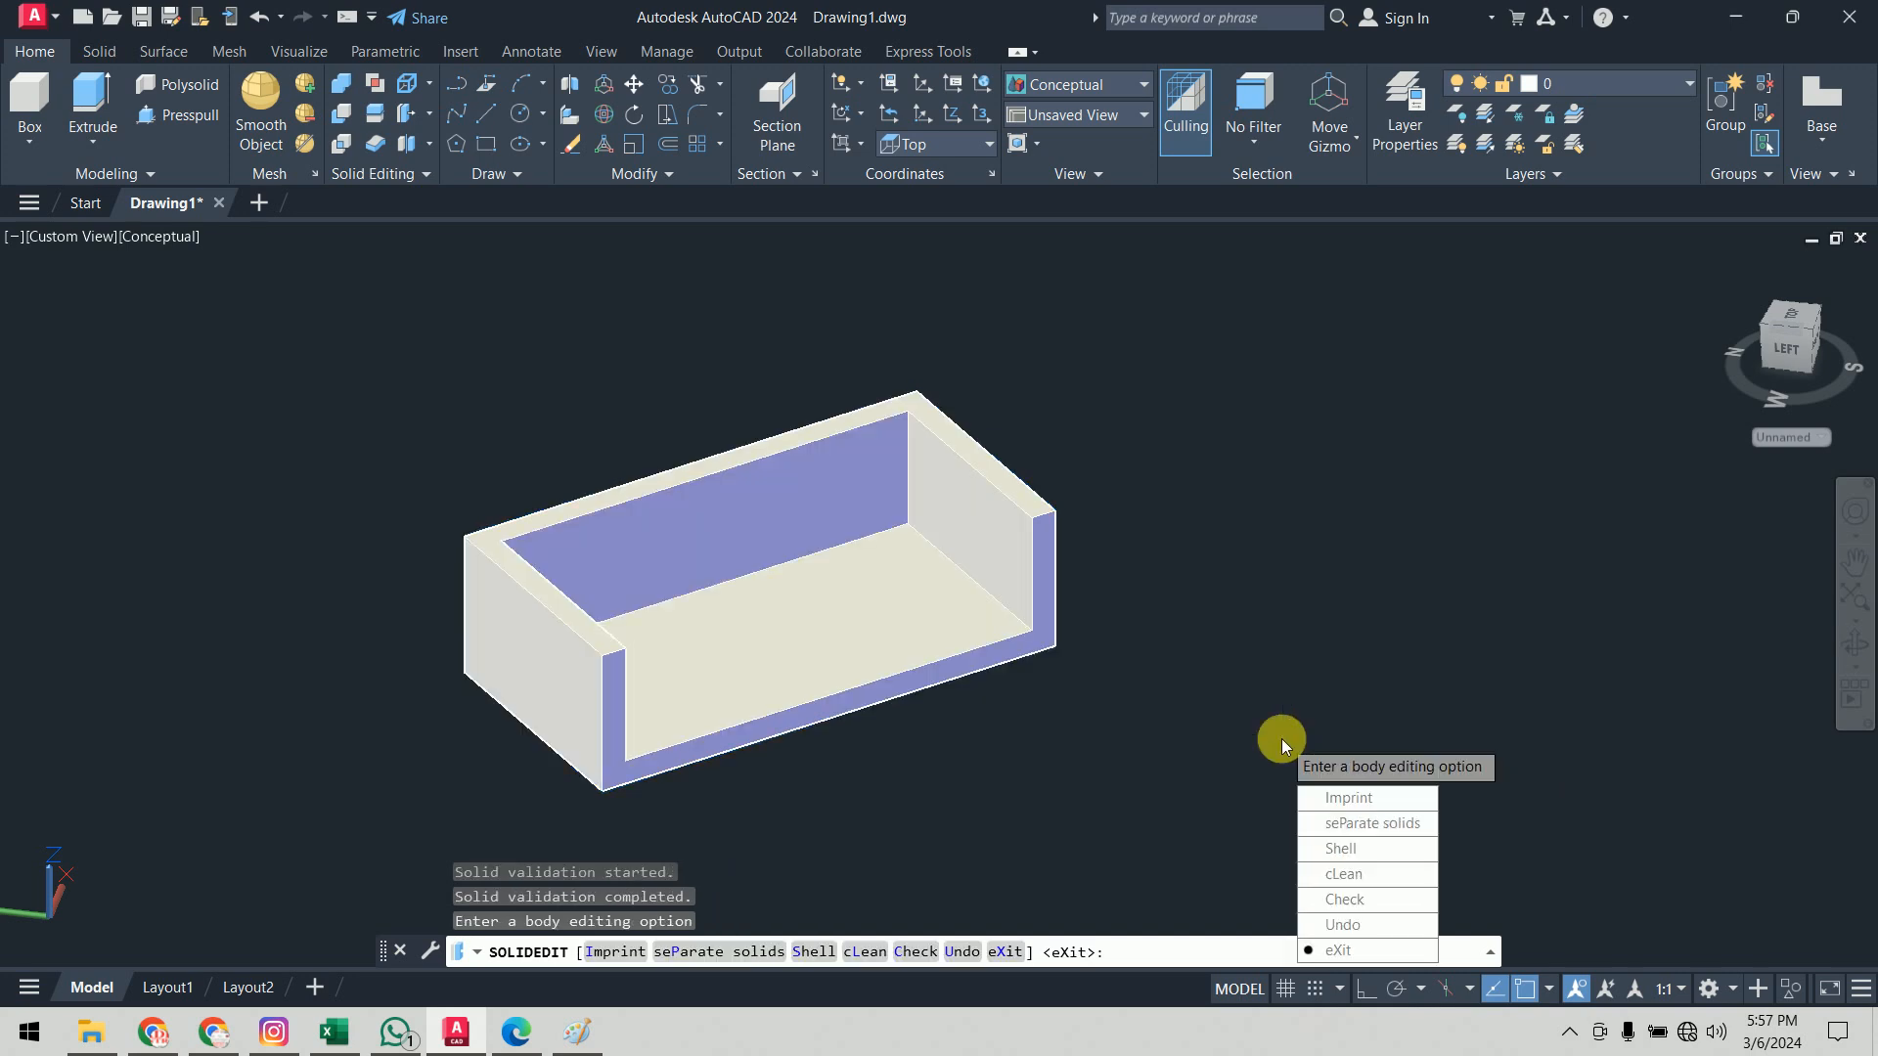
key("Return")
key("Return")
middle_click_drag(1296, 684, 1417, 658, "shift")
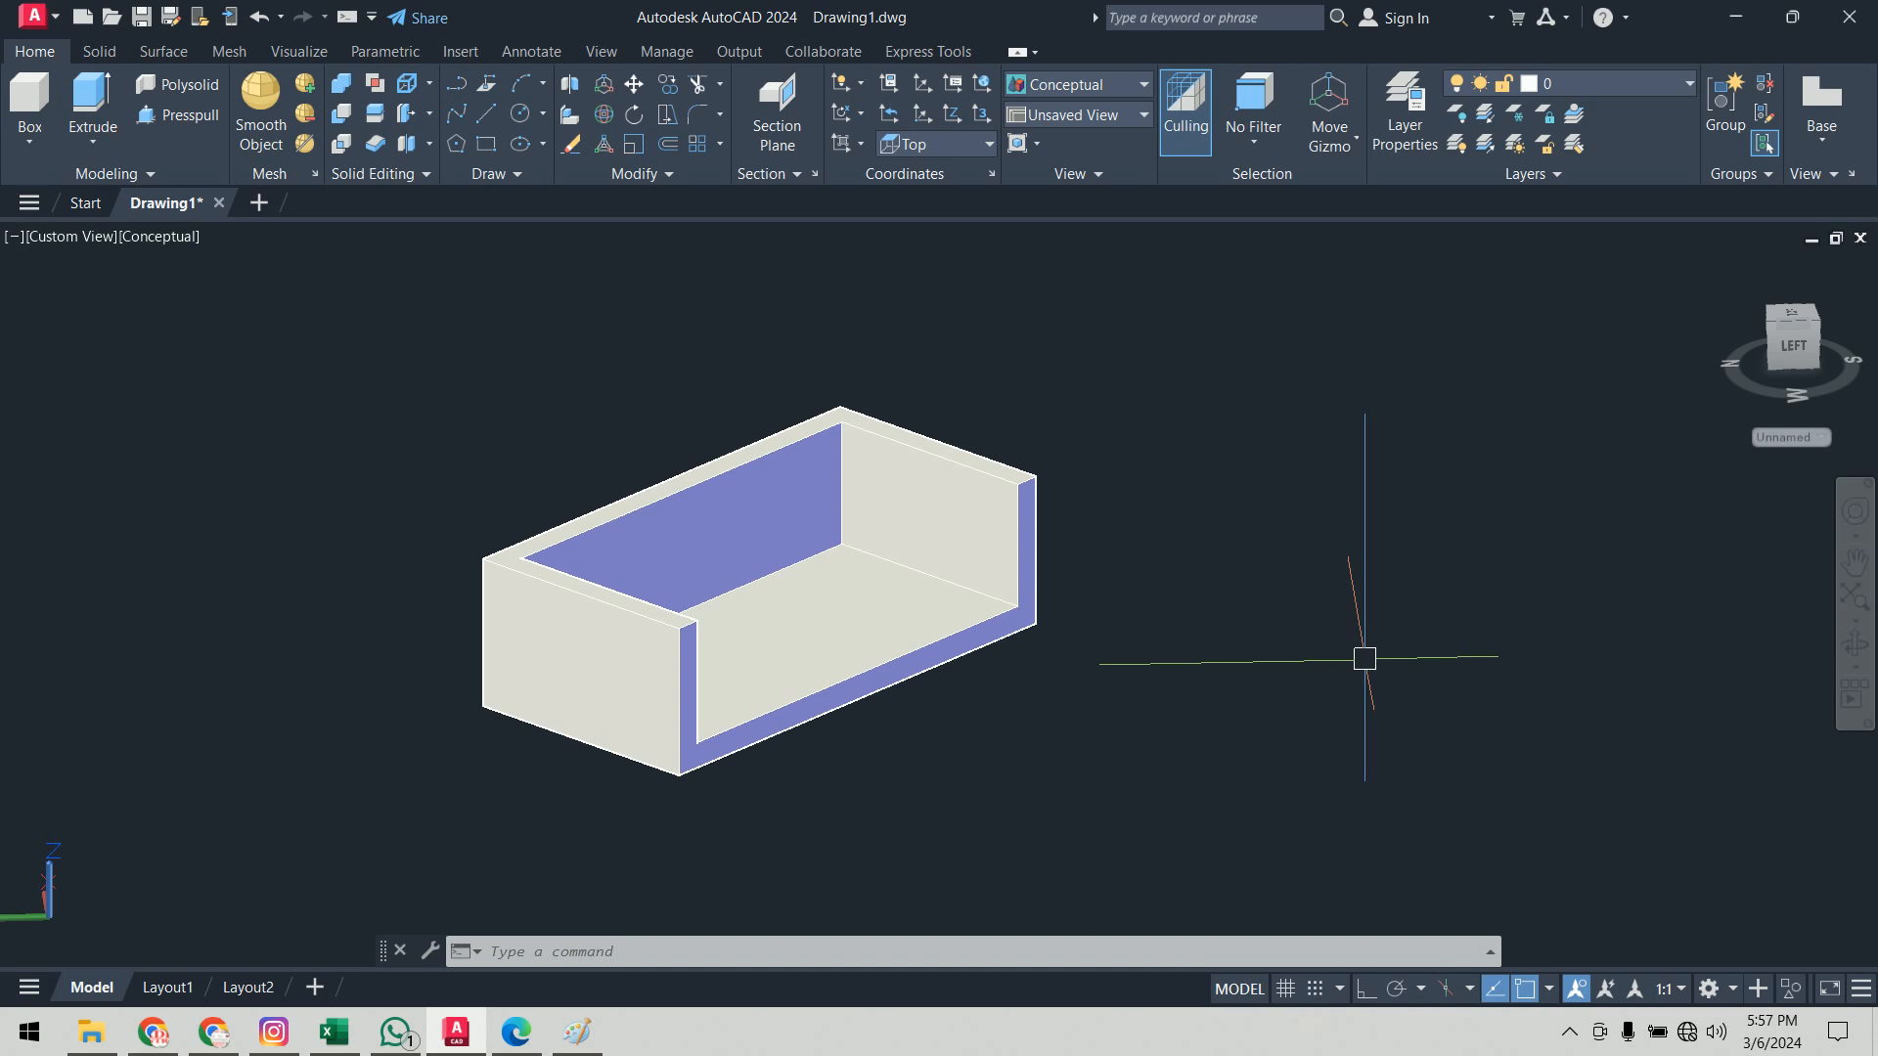
Step: Erase the shelled box
left_click(1207, 663)
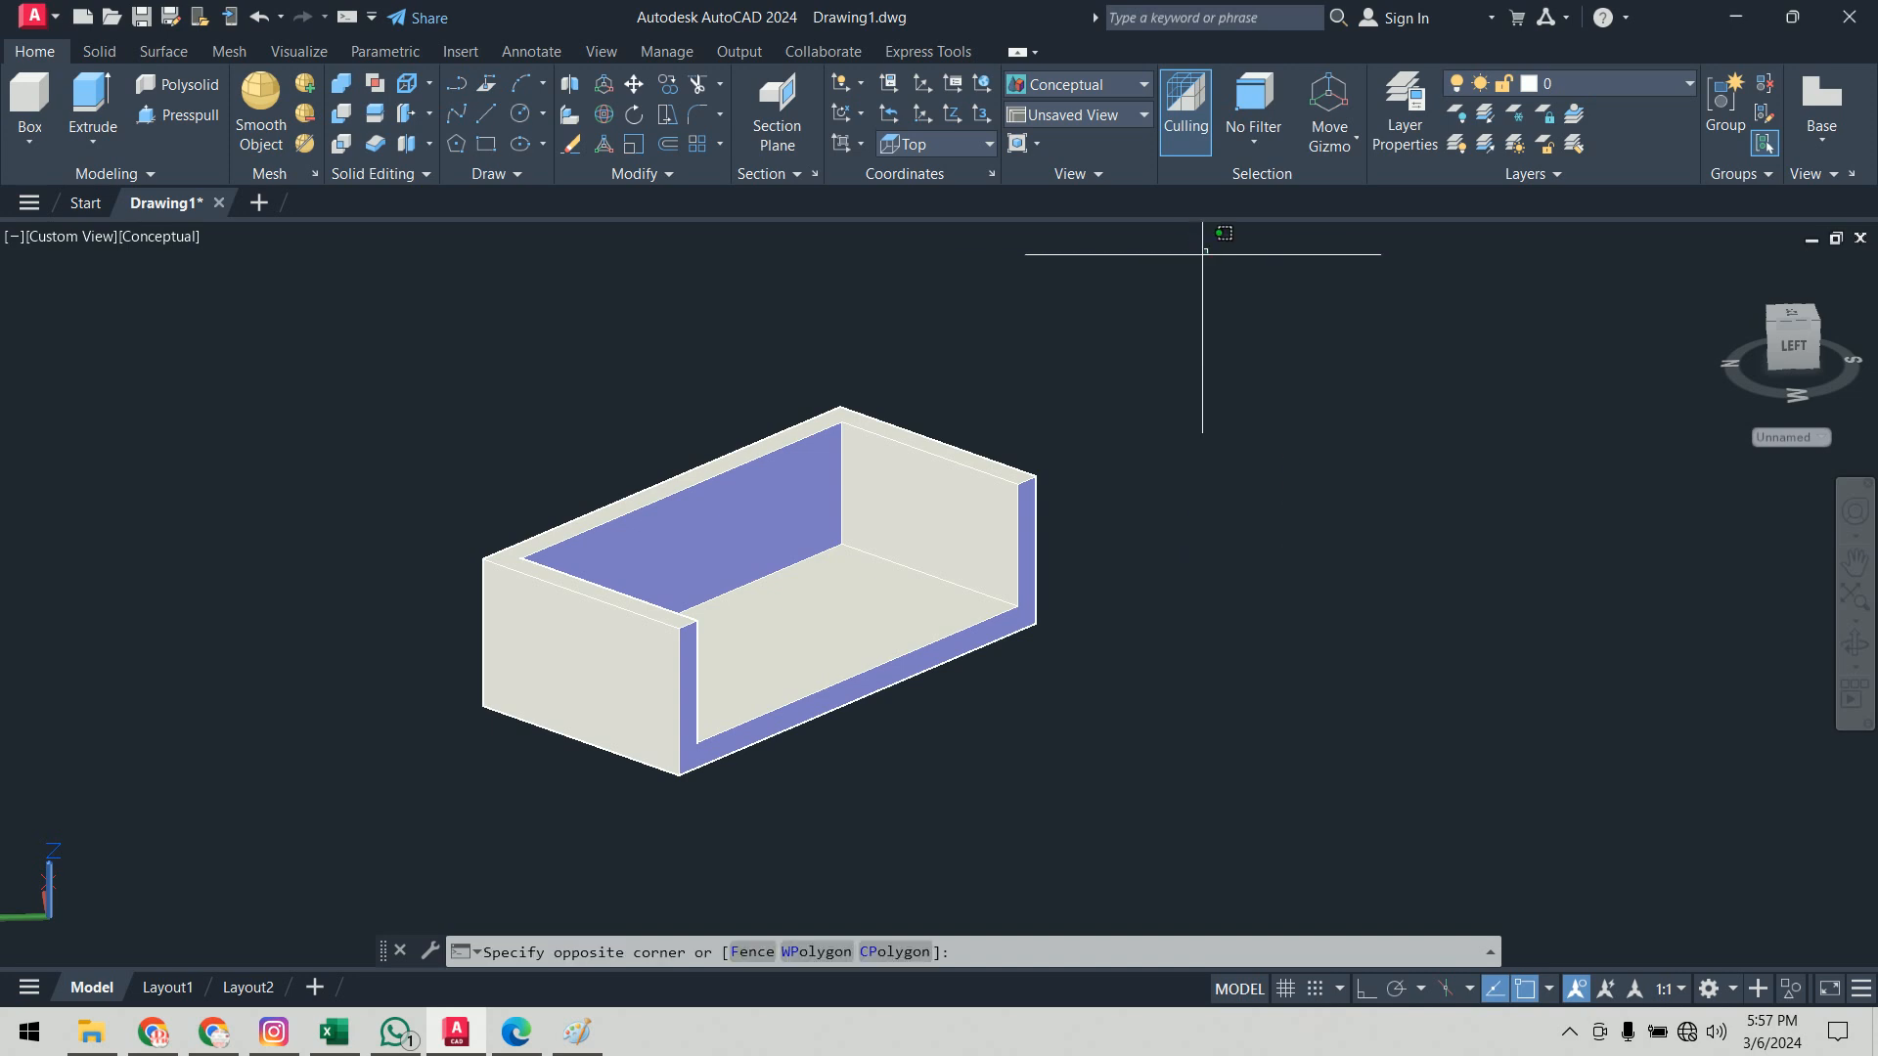
left_click(620, 243)
key("Delete")
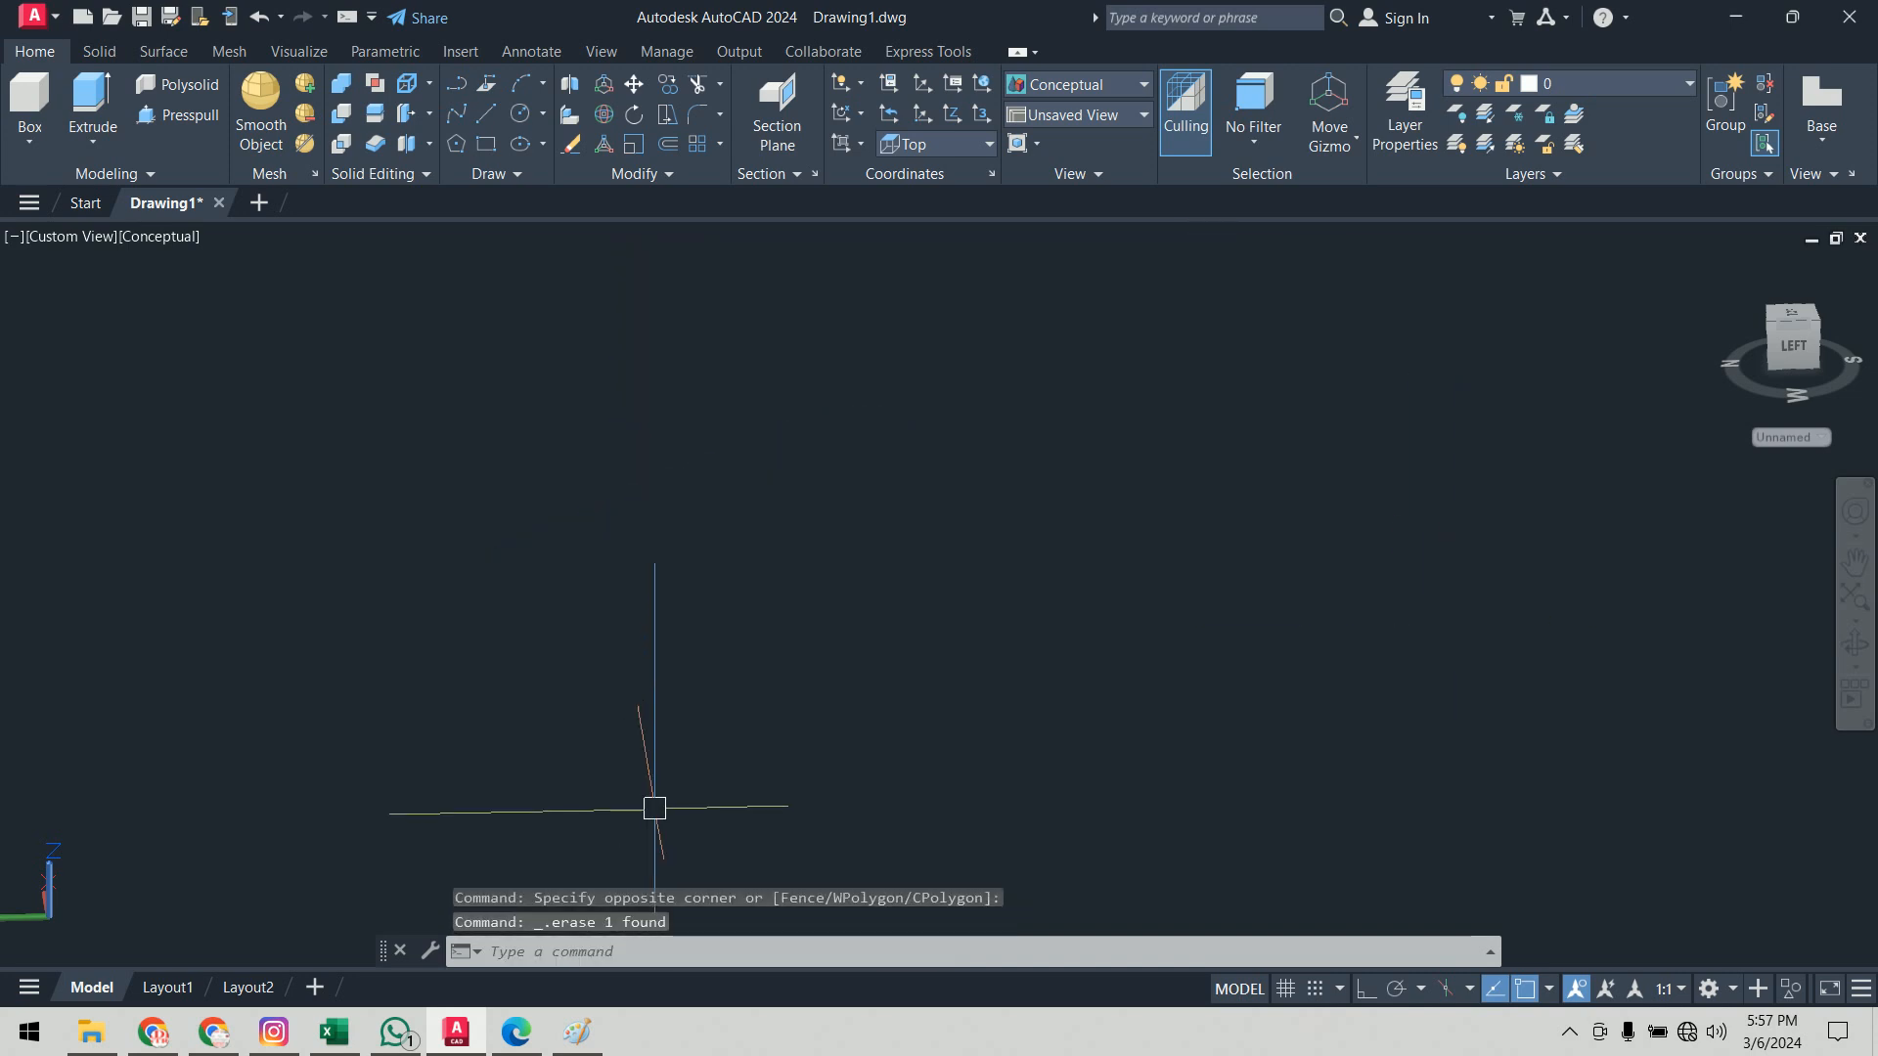
Step: Switch to COMMANDS.pdf in Edge and handwrite "Polysolid" and its shortcut "PSO" above the 3D commands table
left_click(516, 1032)
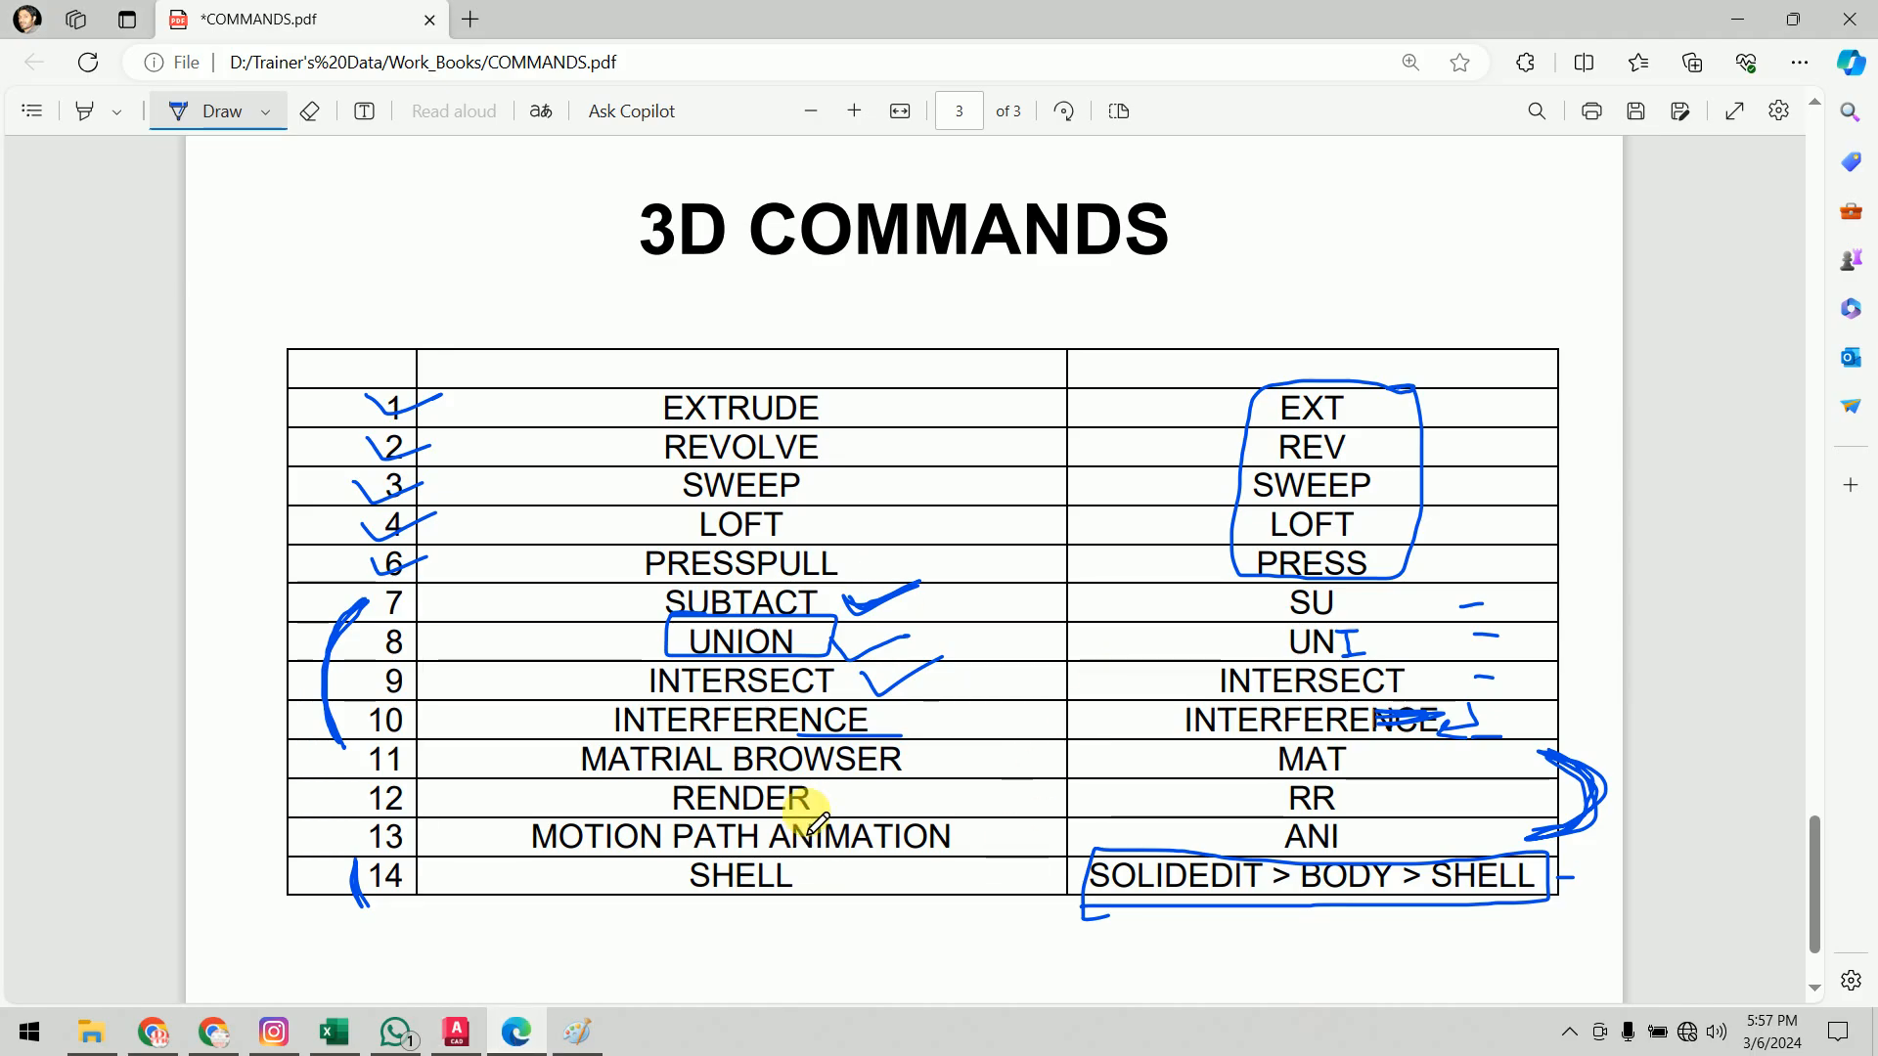
mouse_move(657, 339)
left_mouse_down()
mouse_move(661, 289)
mouse_move(675, 327)
mouse_move(701, 284)
mouse_move(691, 321)
mouse_move(714, 307)
mouse_move(756, 333)
mouse_move(809, 293)
mouse_move(829, 332)
left_mouse_up()
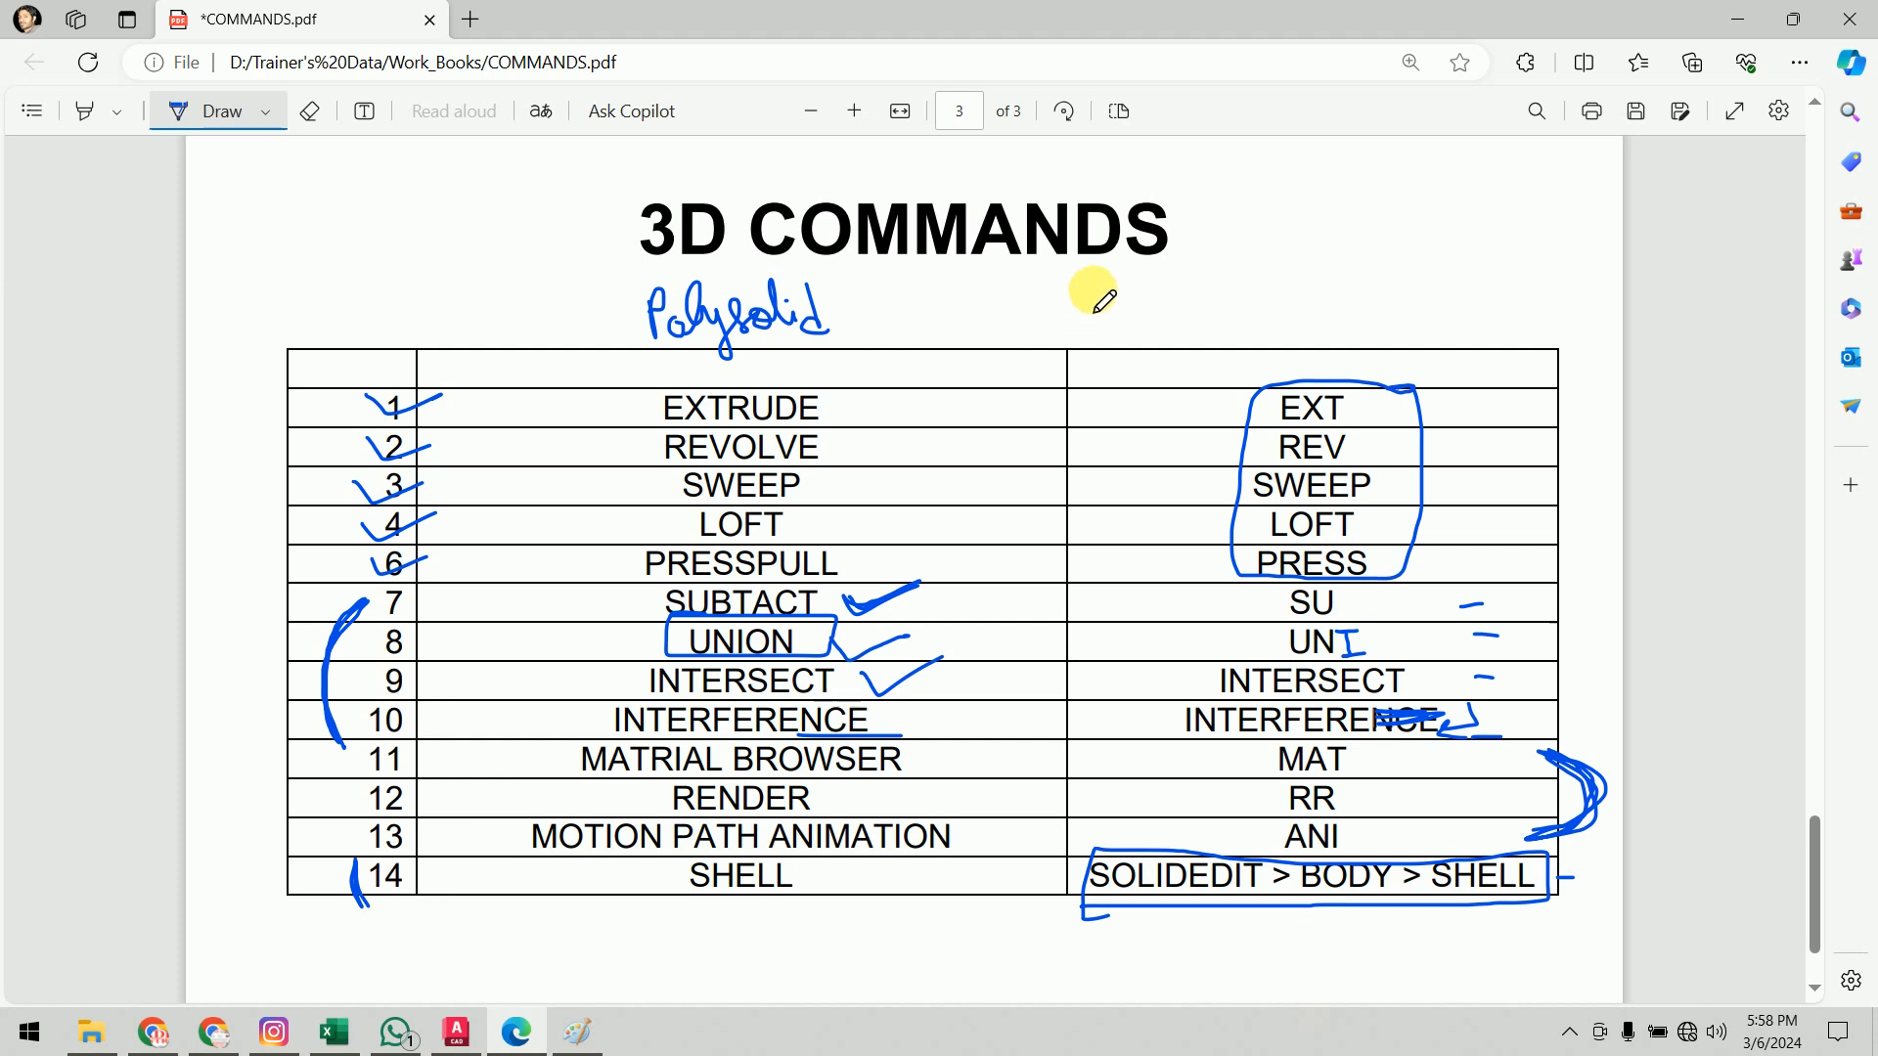
mouse_move(1106, 283)
left_mouse_down()
mouse_move(1100, 311)
mouse_move(1103, 290)
mouse_move(1127, 319)
mouse_move(1176, 288)
mouse_move(1254, 302)
left_mouse_up()
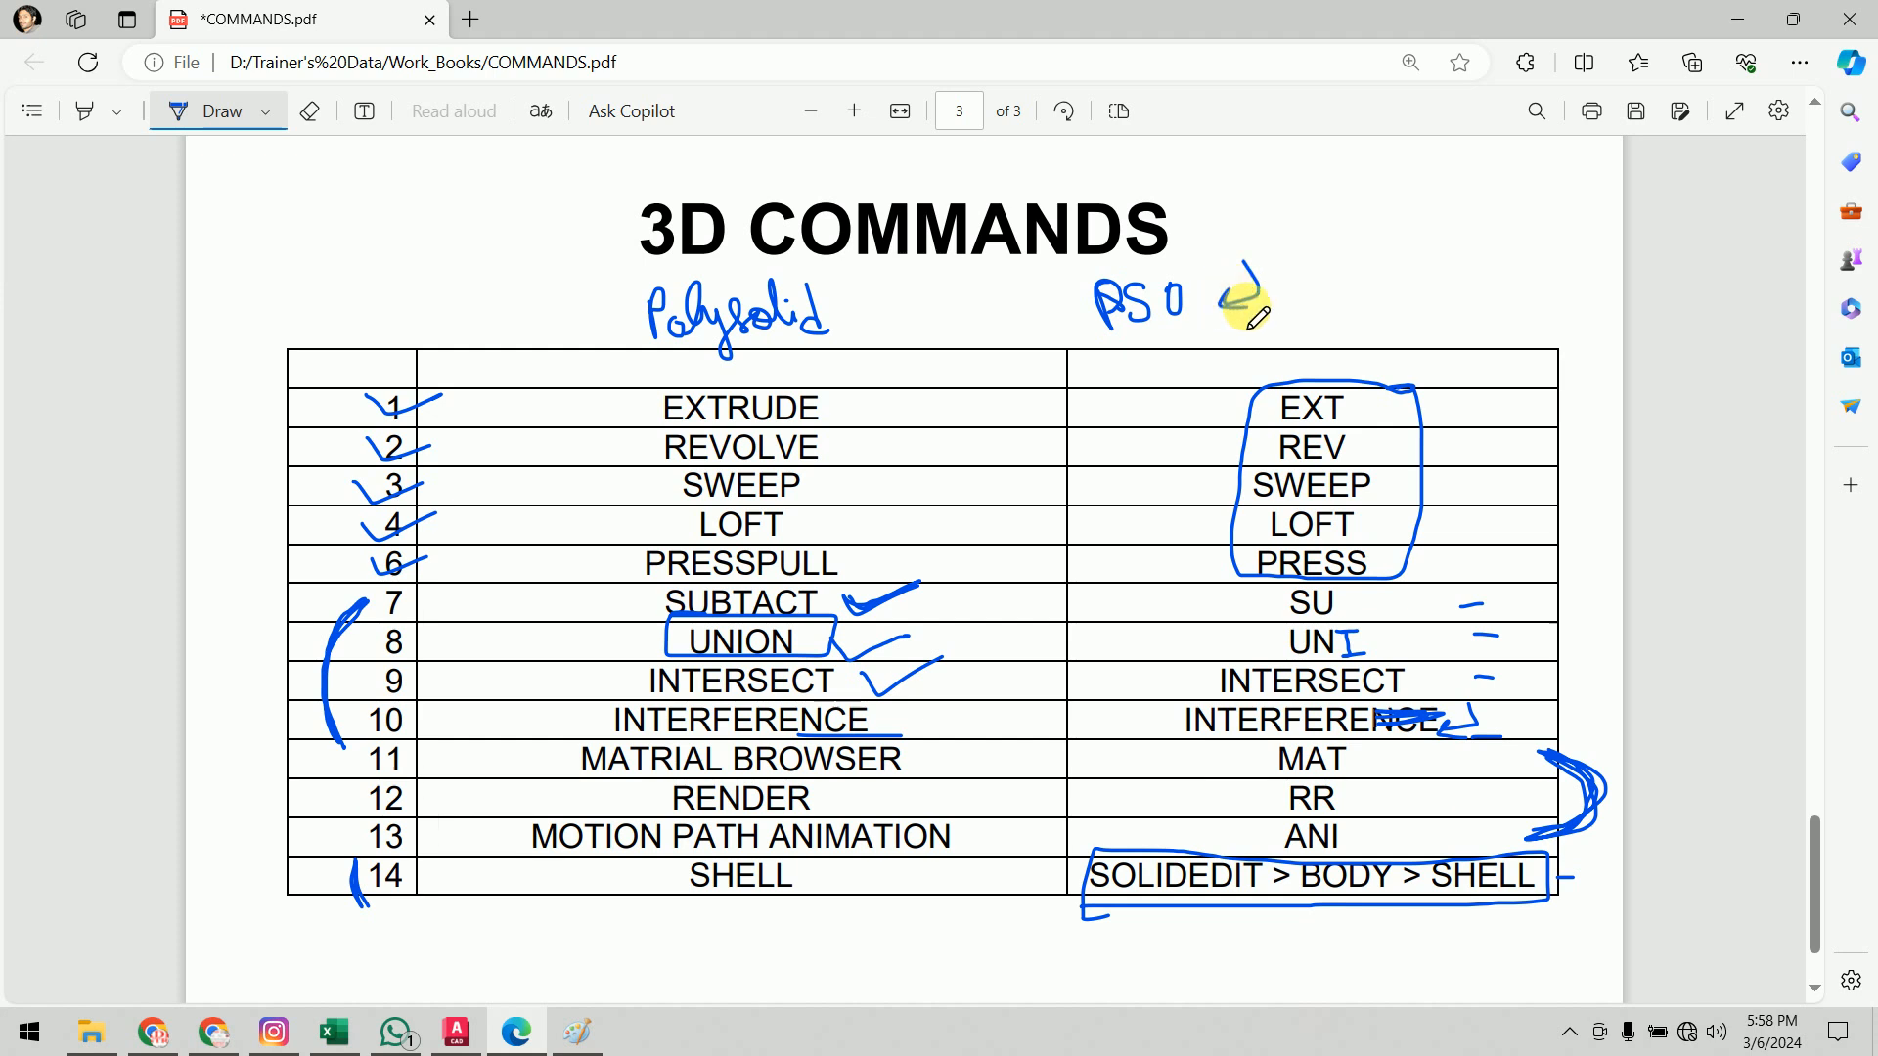
Step: Switch back to AutoCAD and set the Top view with the 2D Wireframe visual style
left_click(456, 1032)
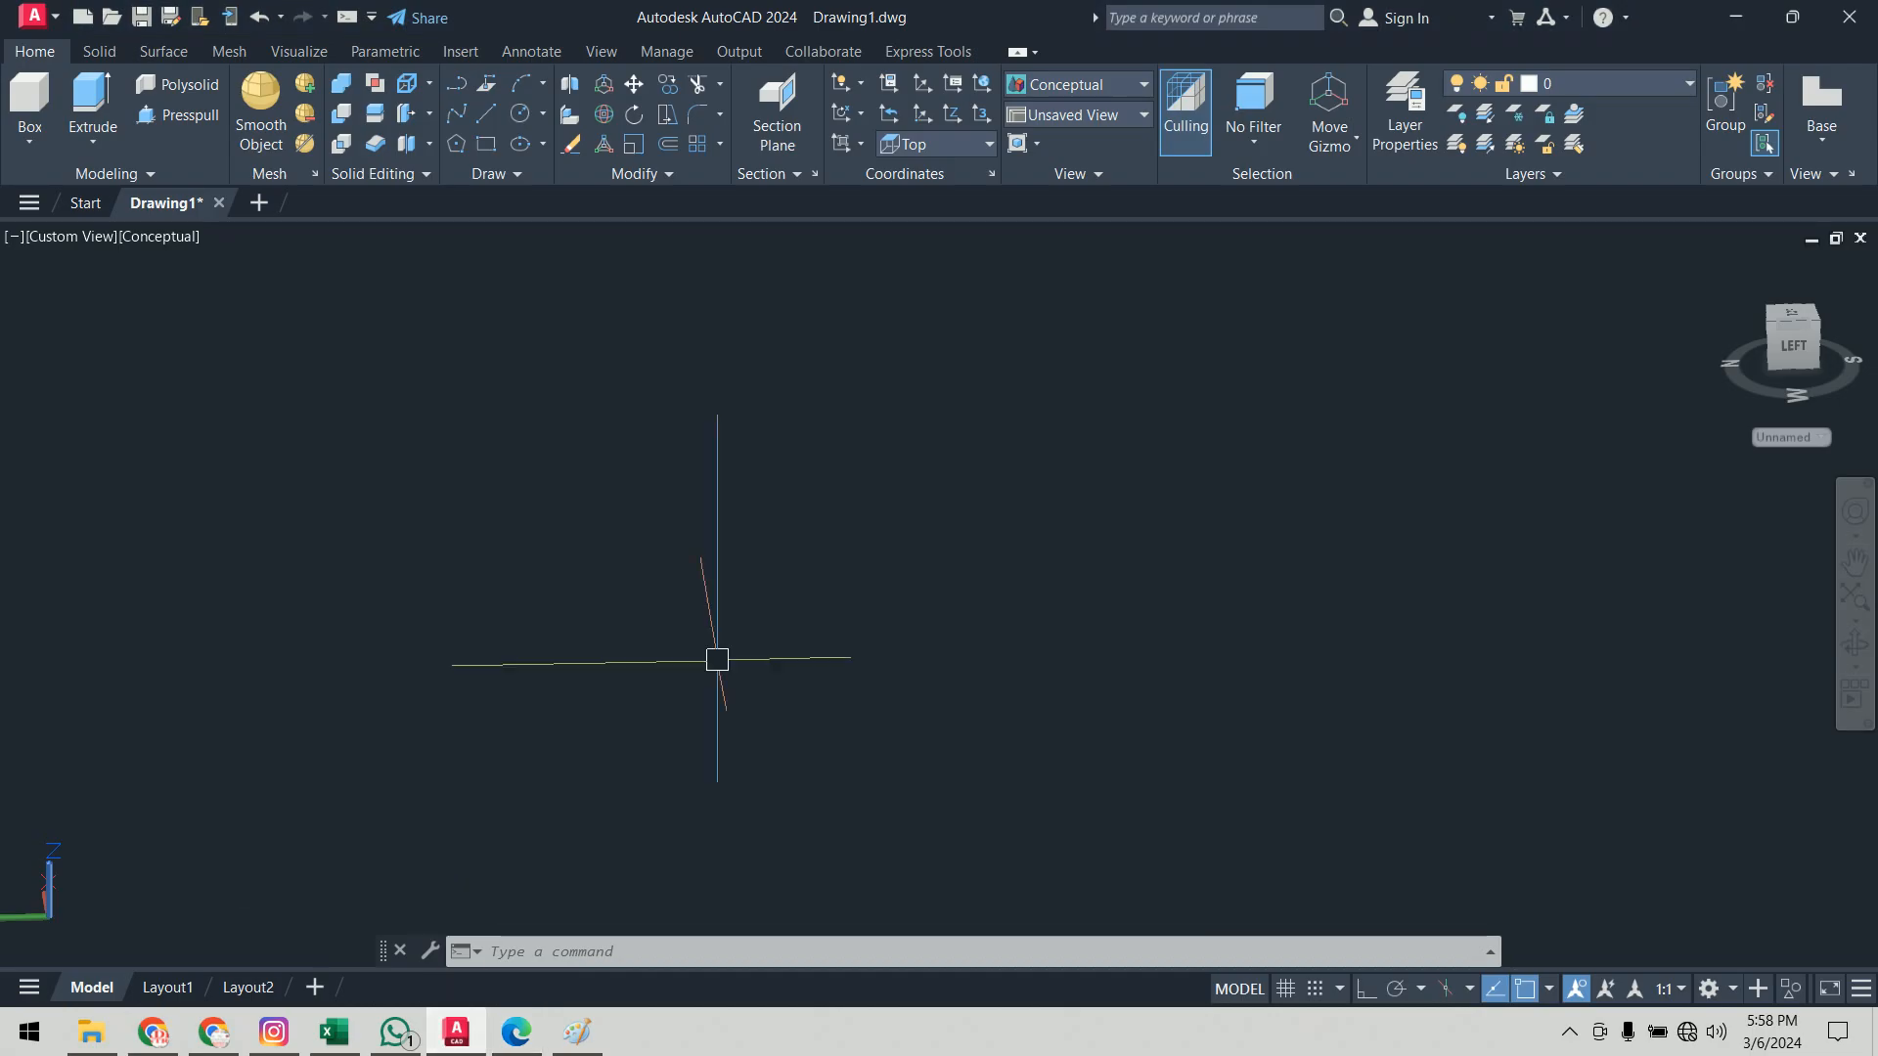
left_click(78, 237)
left_click(108, 294)
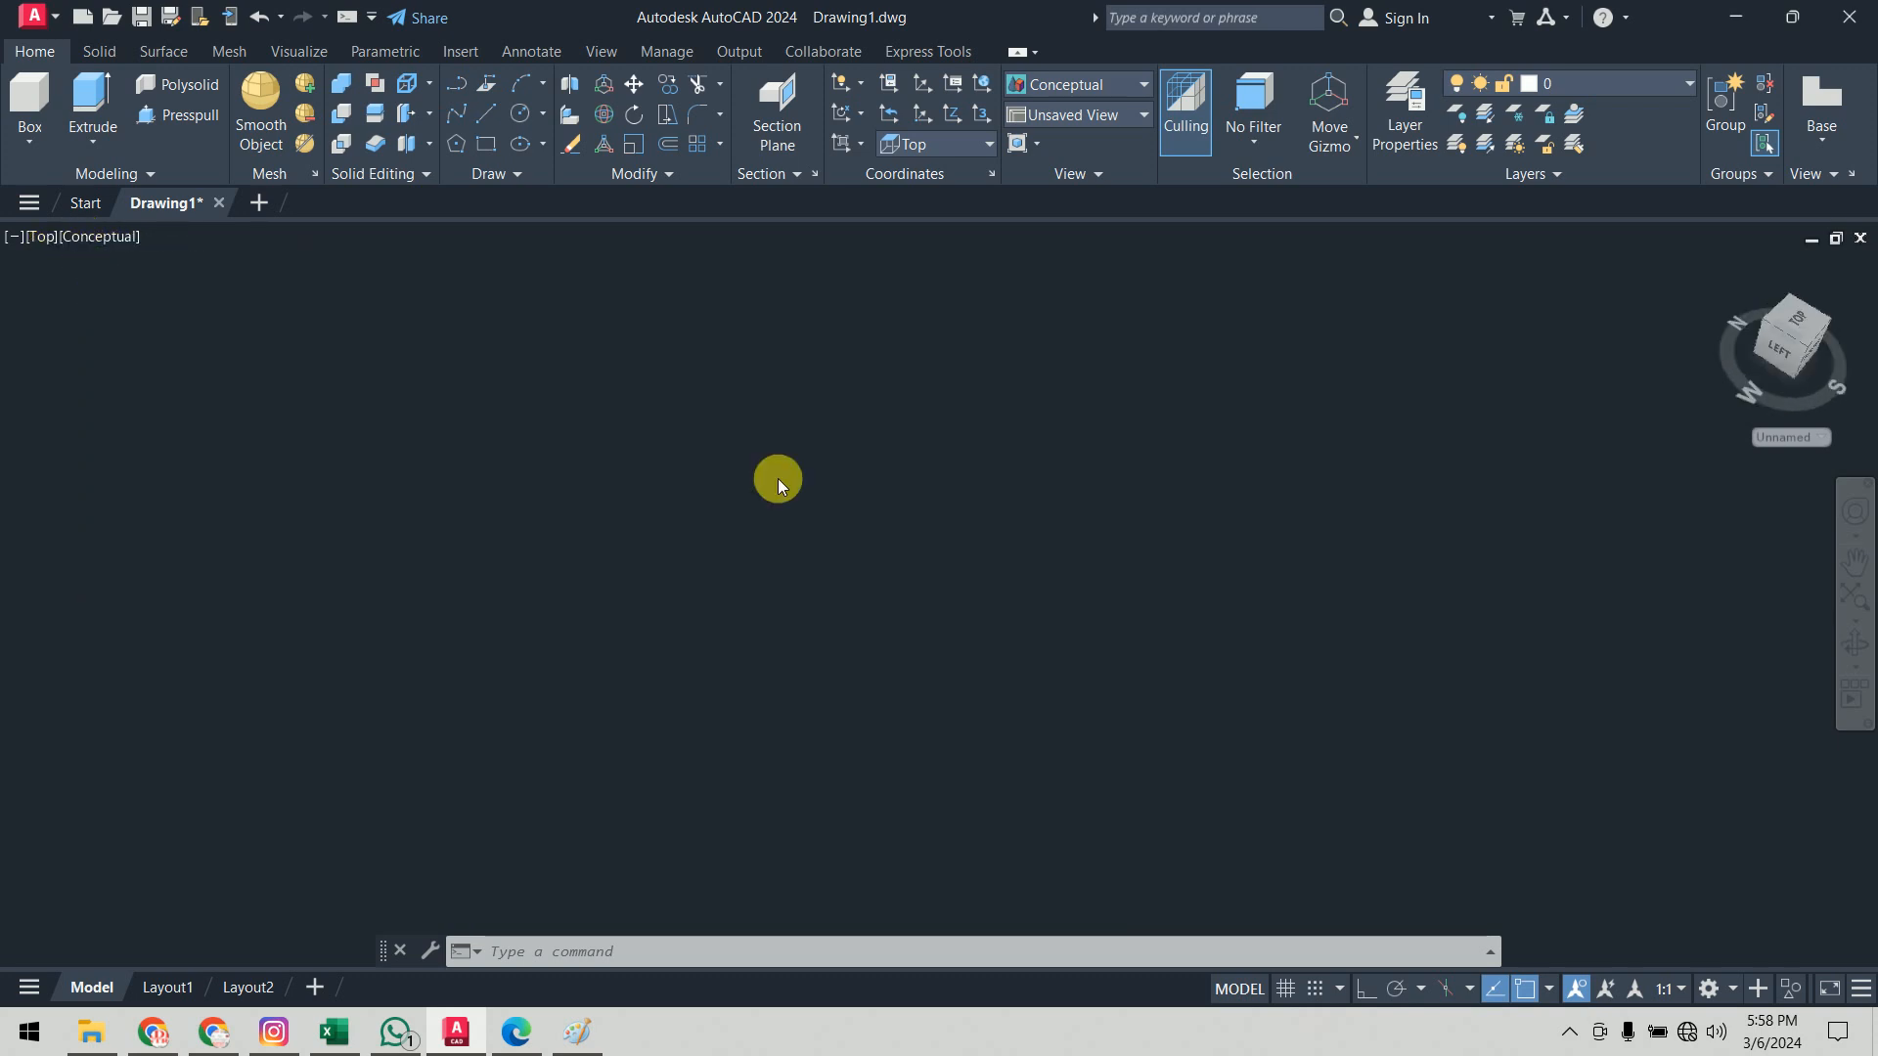
type("vs")
key("Return")
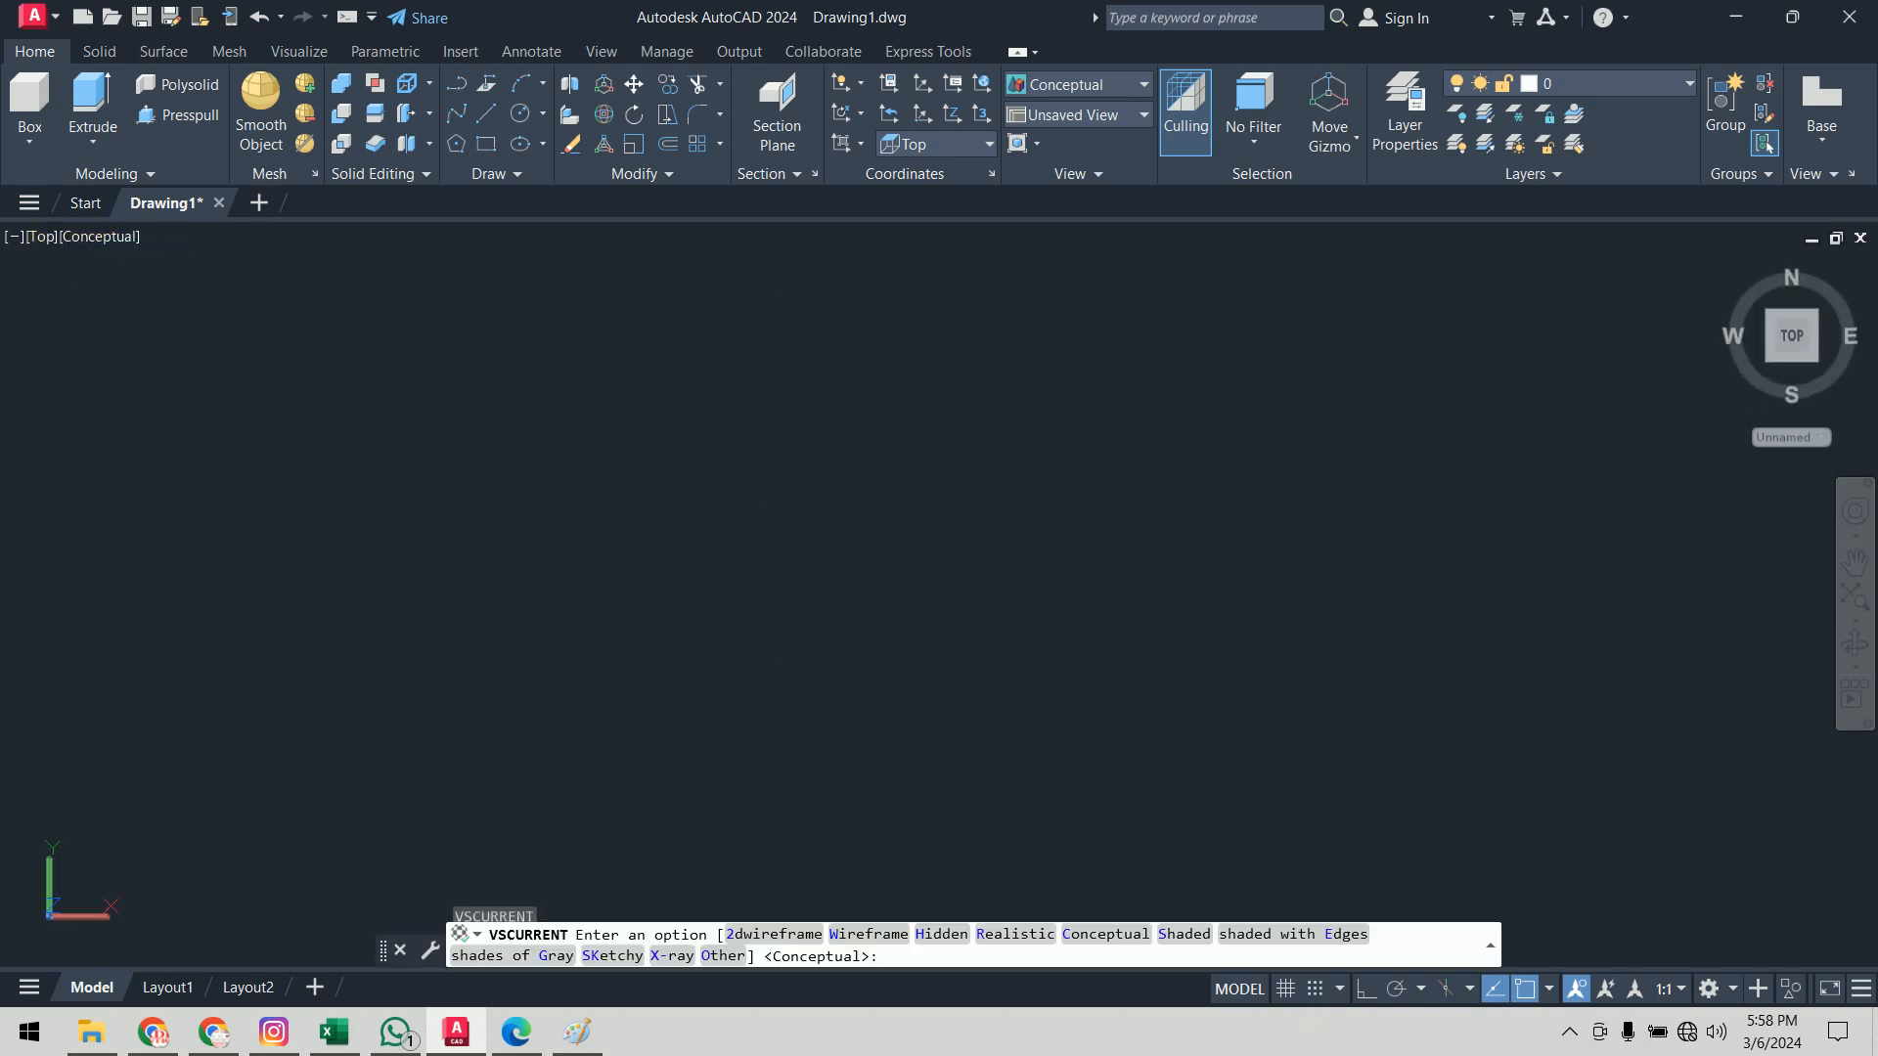
type("2")
key("Return")
Step: Start a polysolid and set its width to 230 and its height to 3000
type("polys")
key("Return")
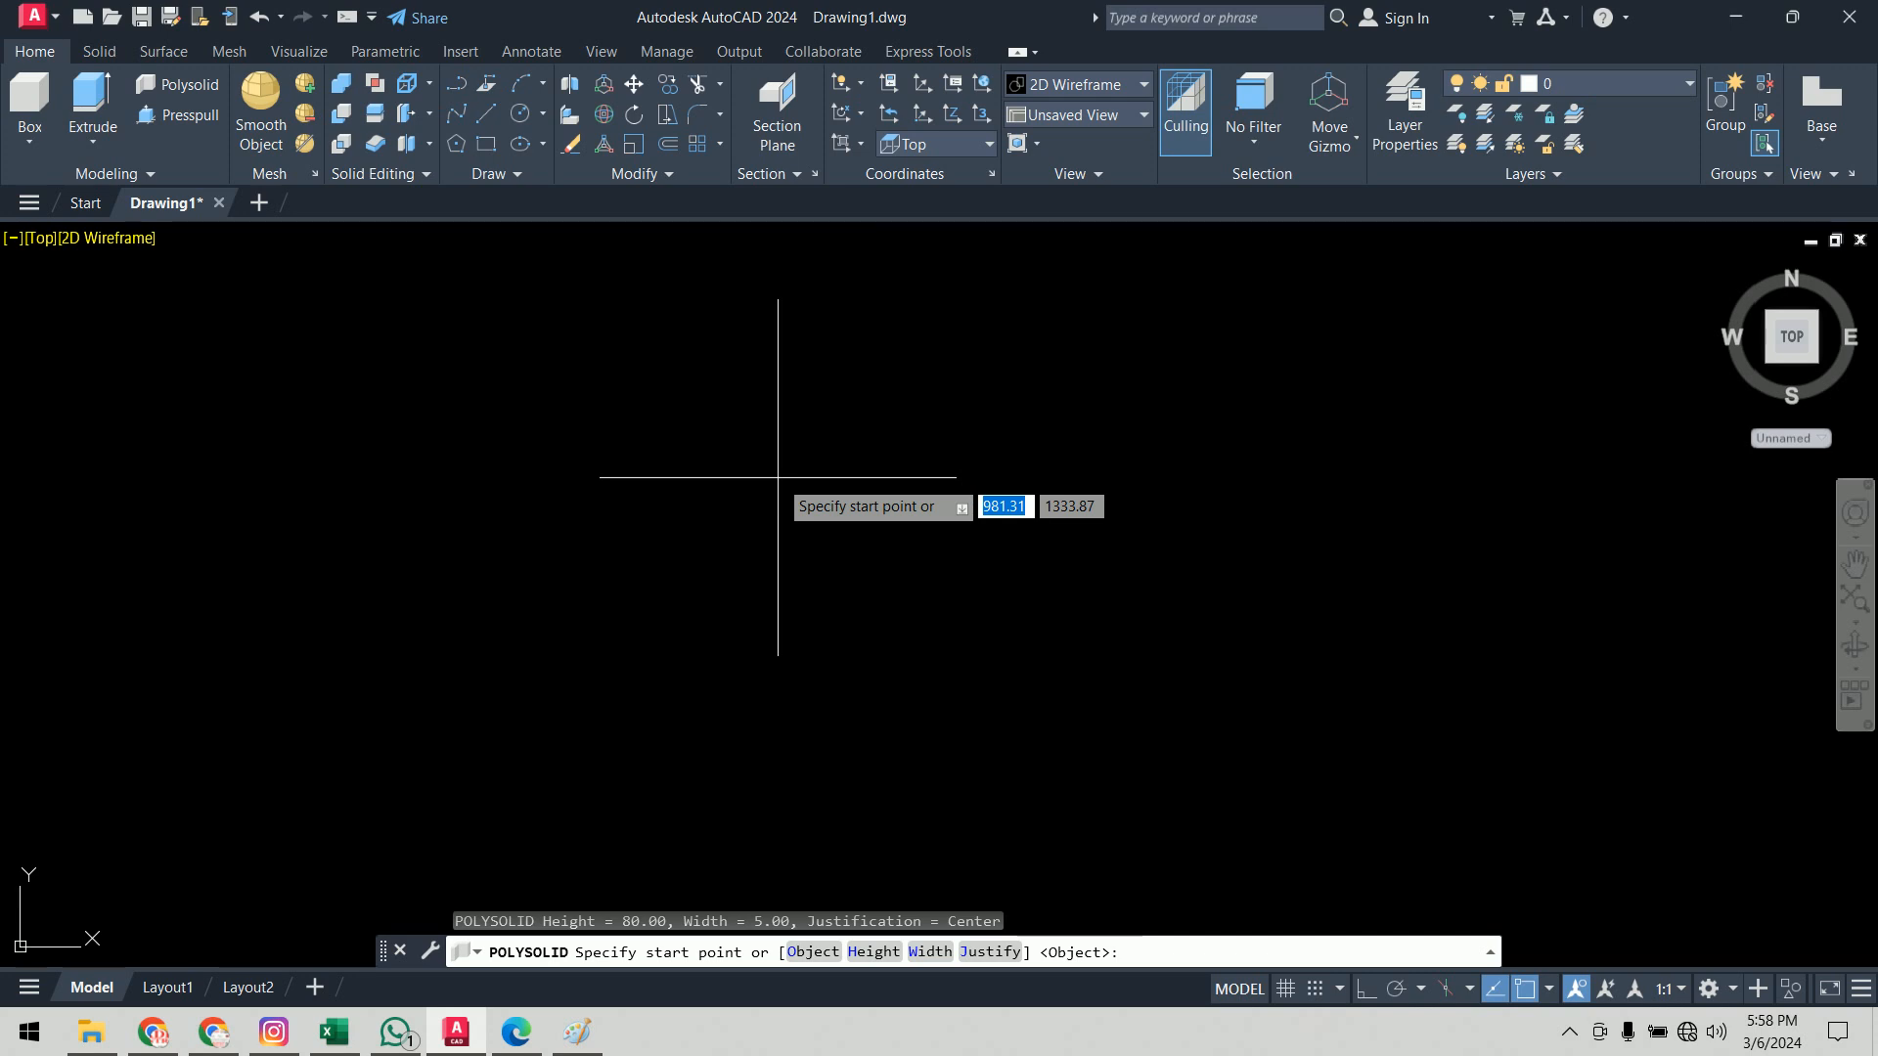
type("w")
key("Return")
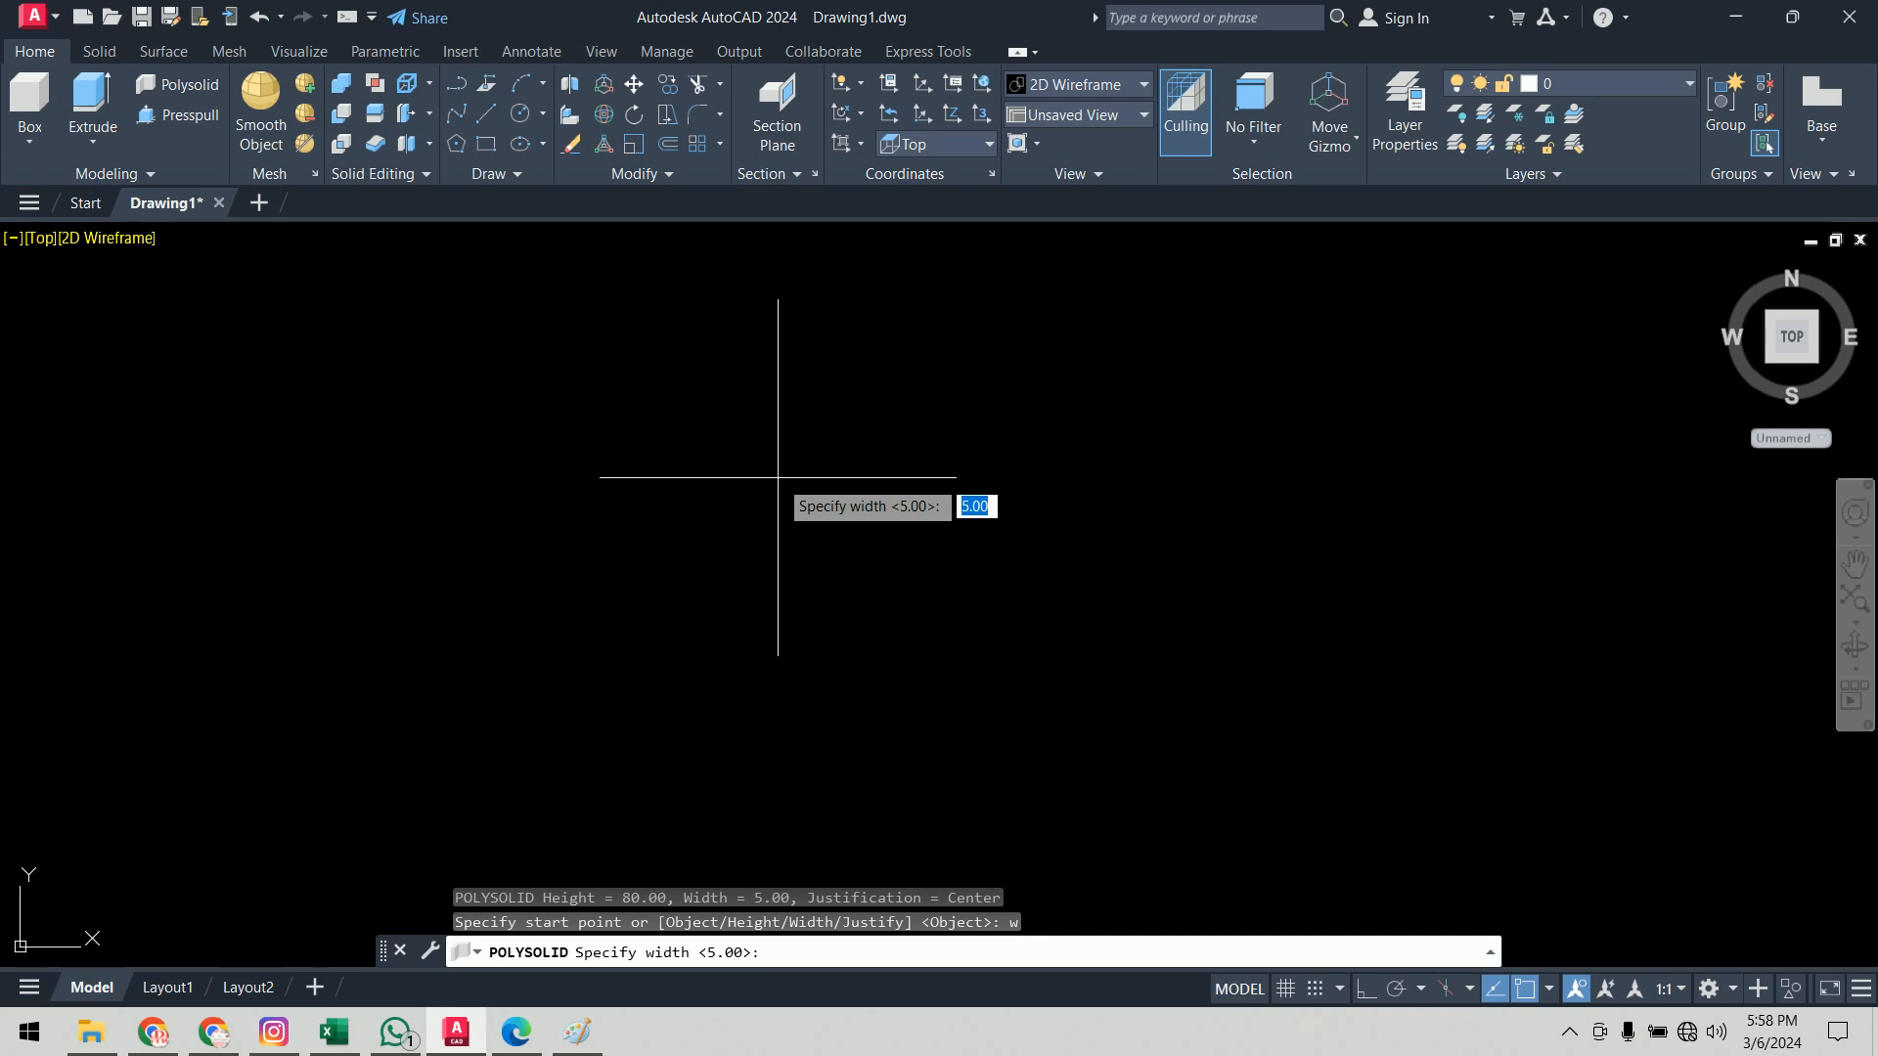
type("230")
key("Return")
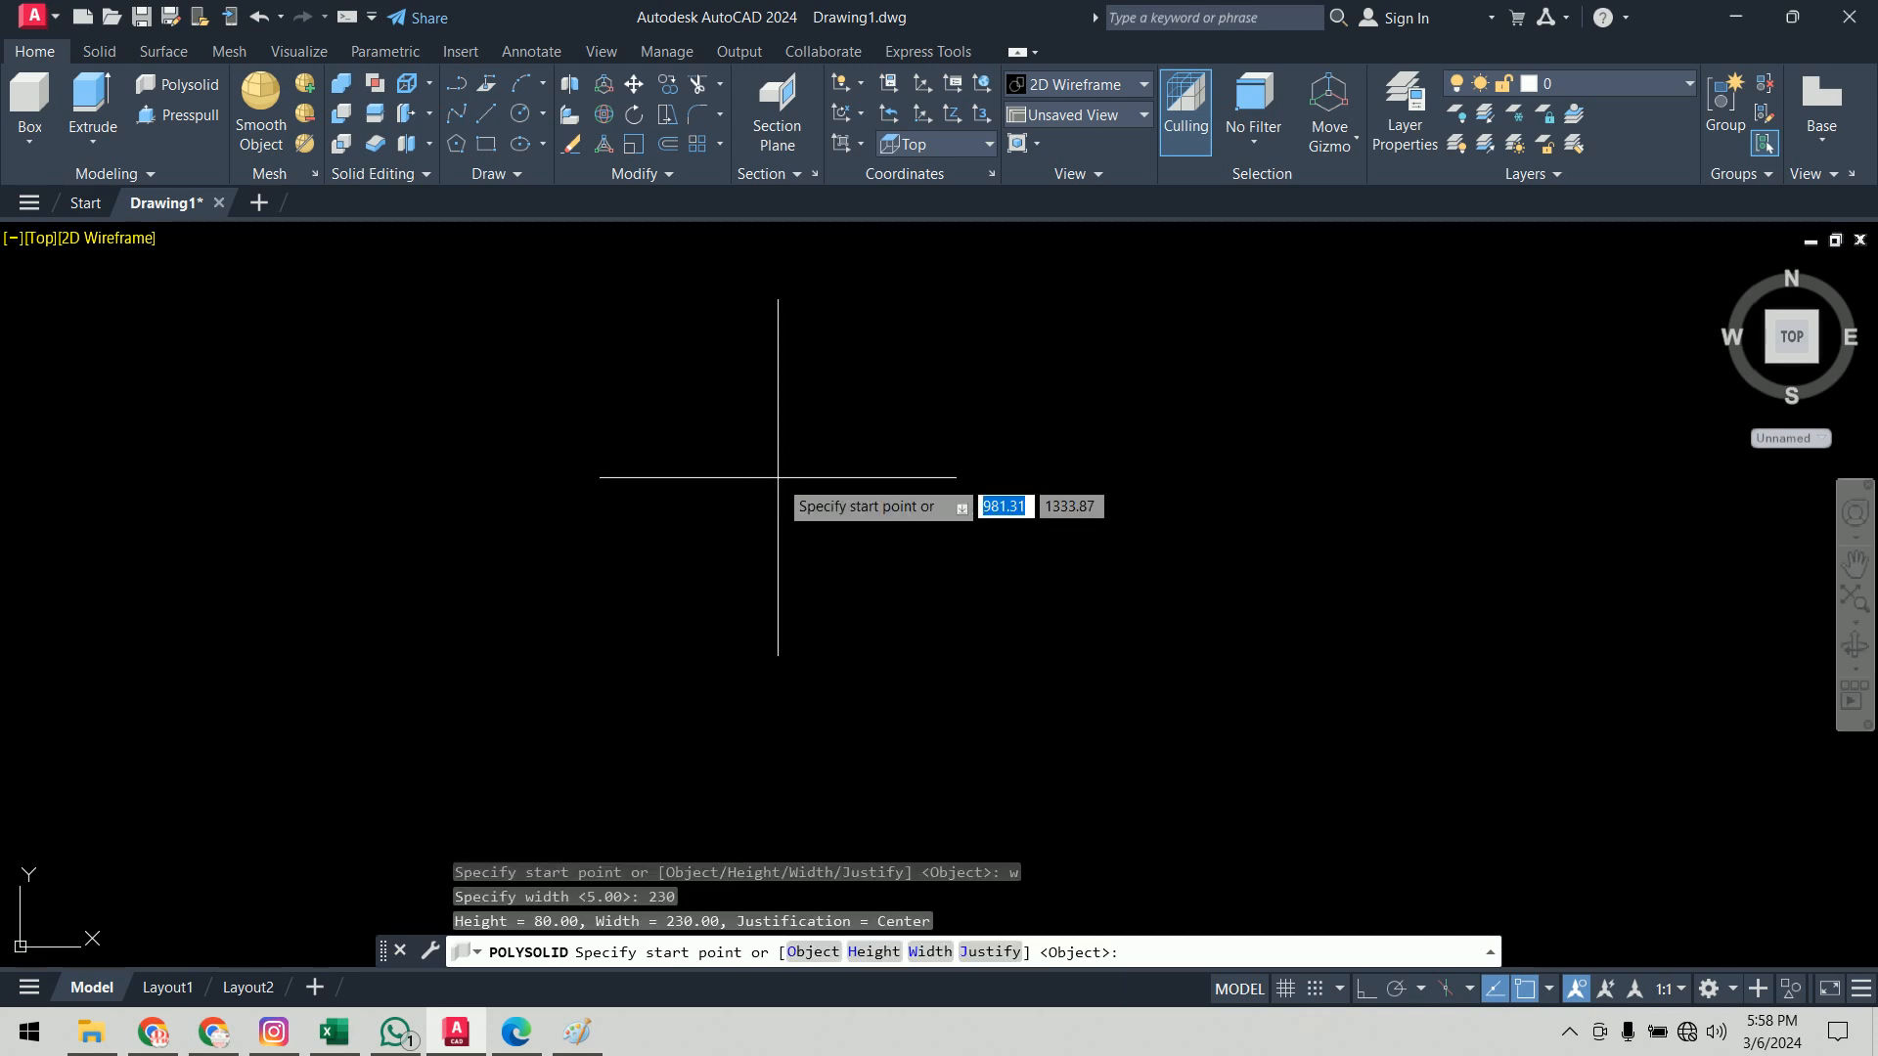
type("3")
key("BackSpace")
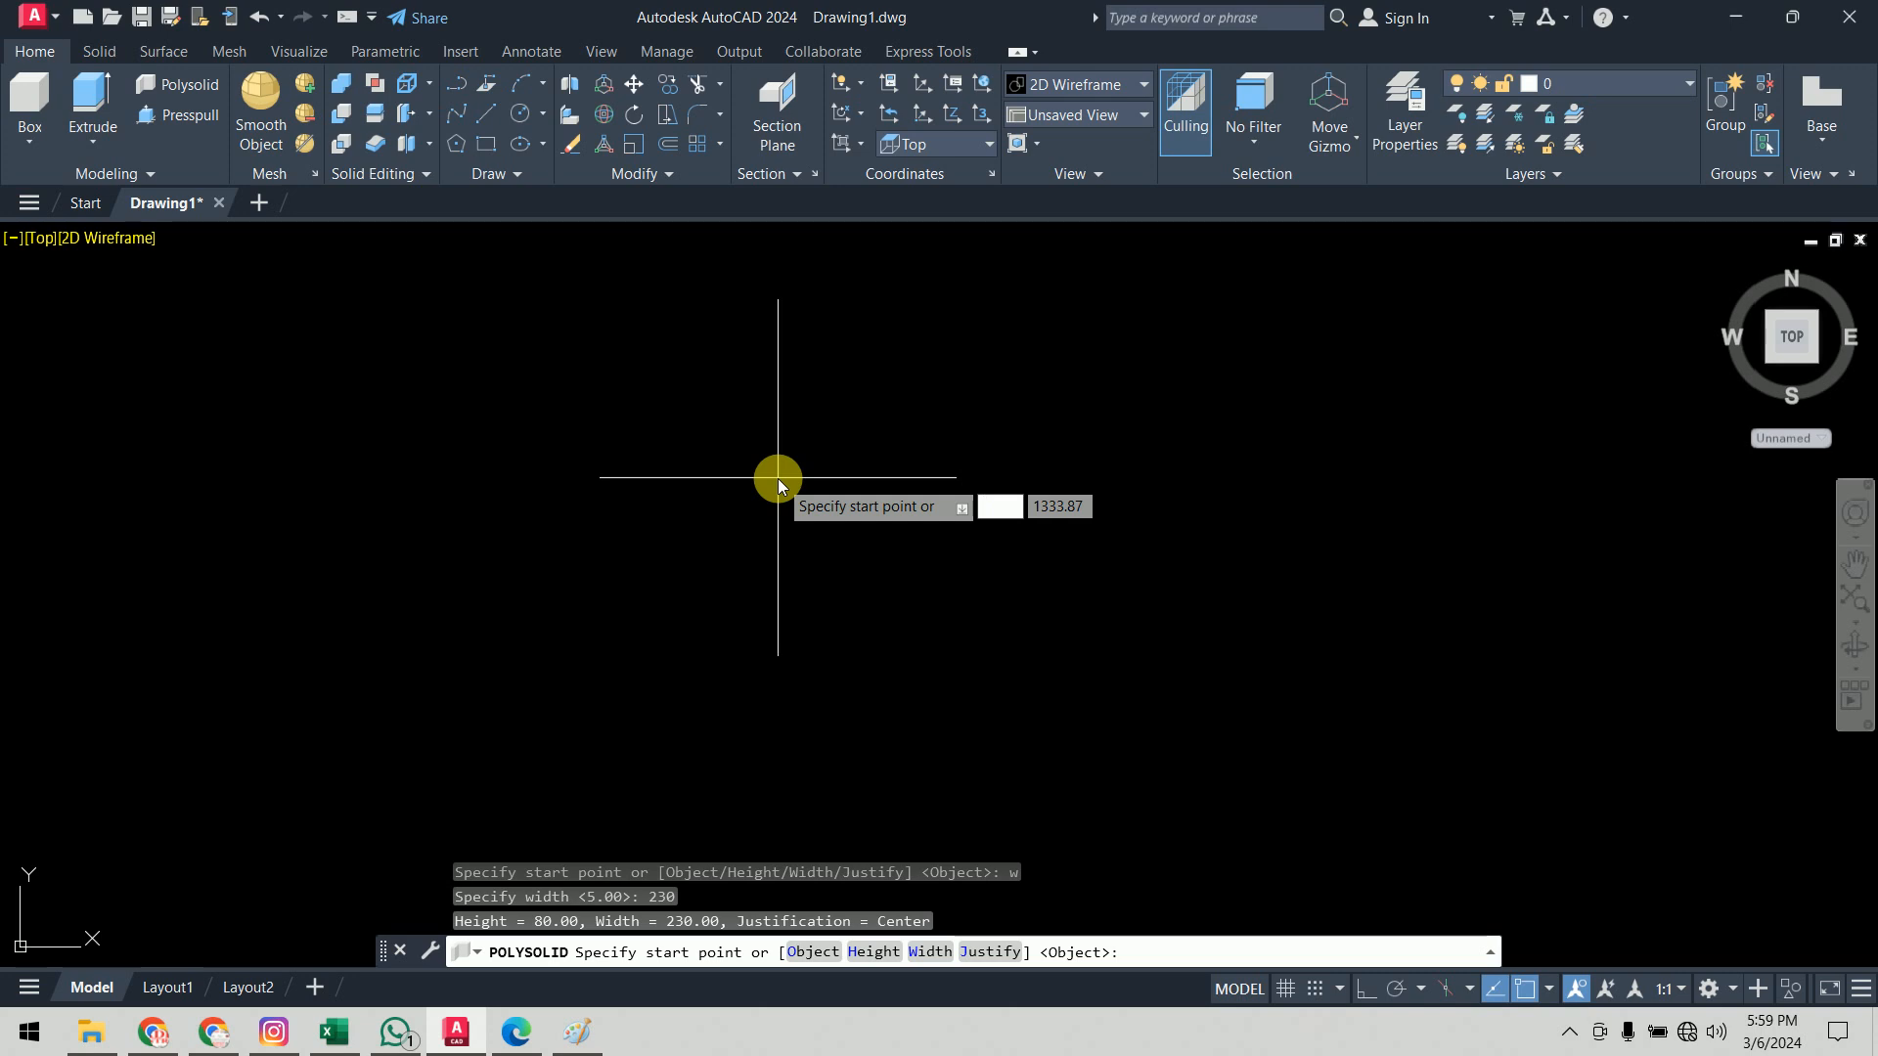
type("h")
key("Return")
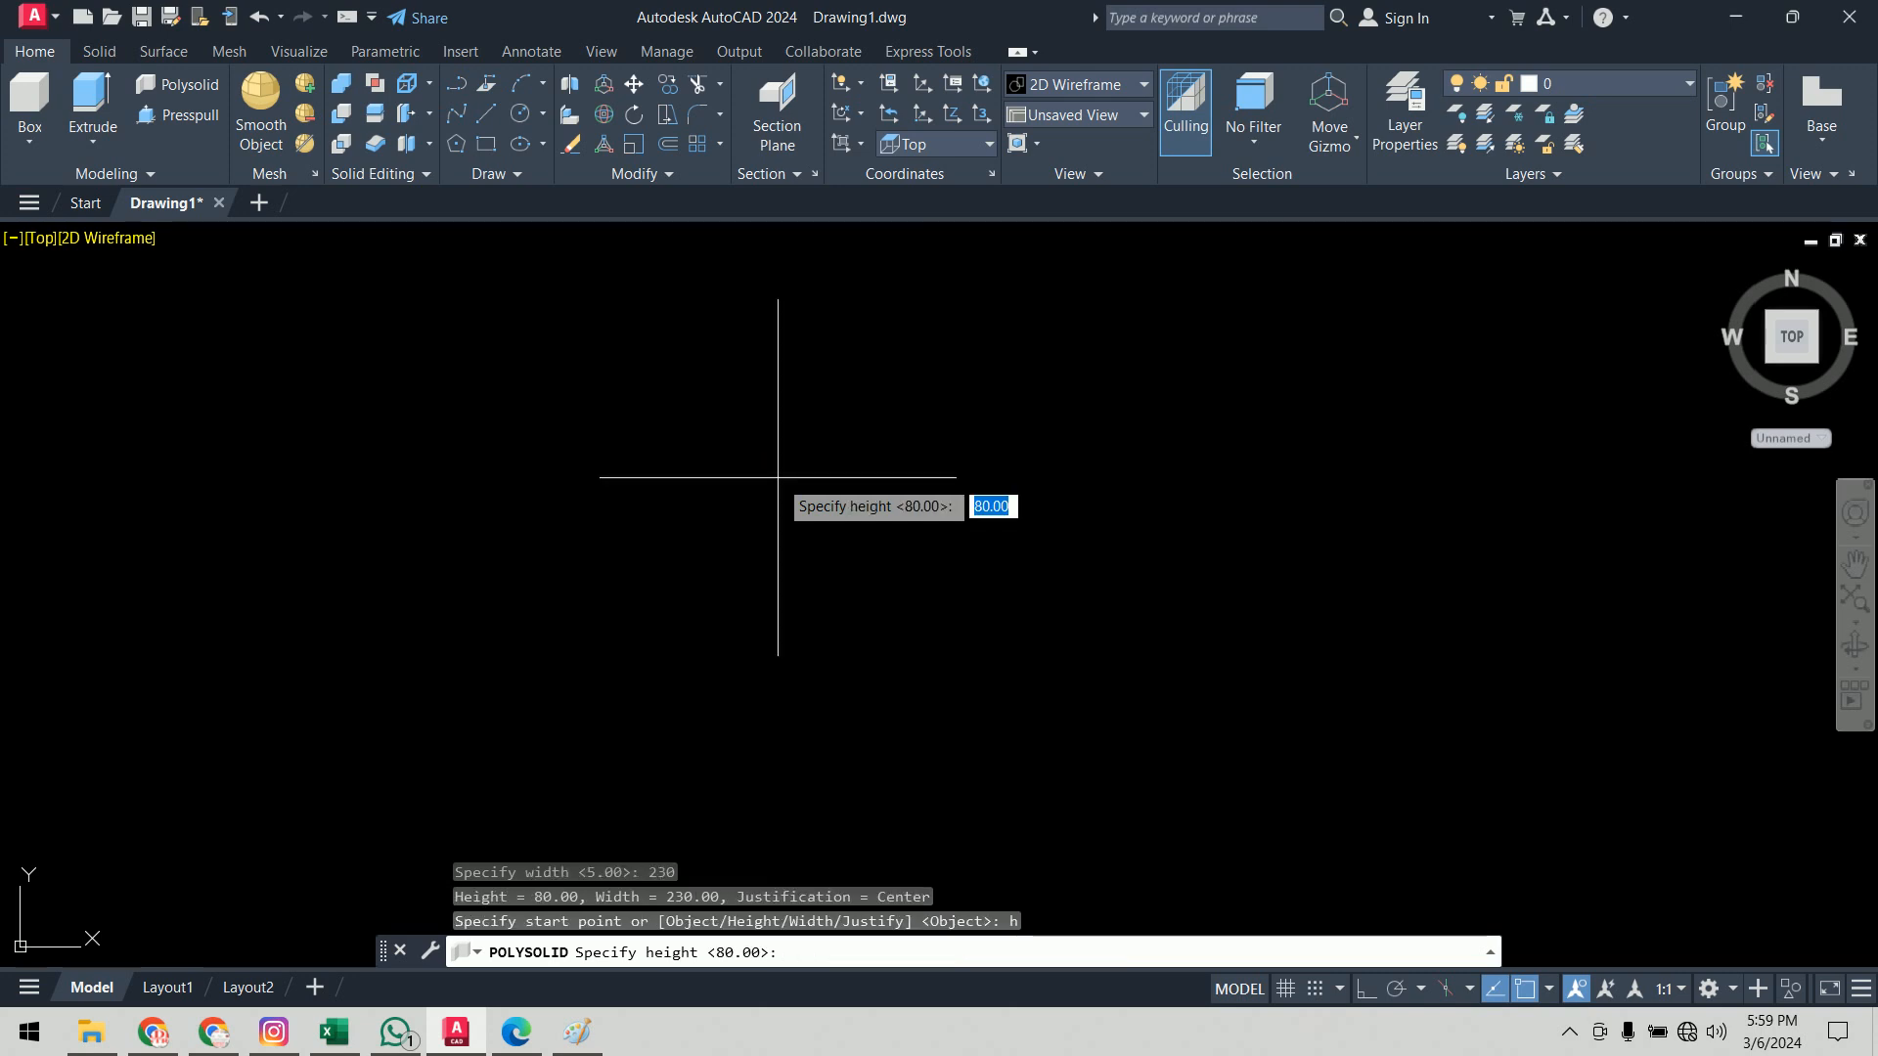
type("3000")
key("Return")
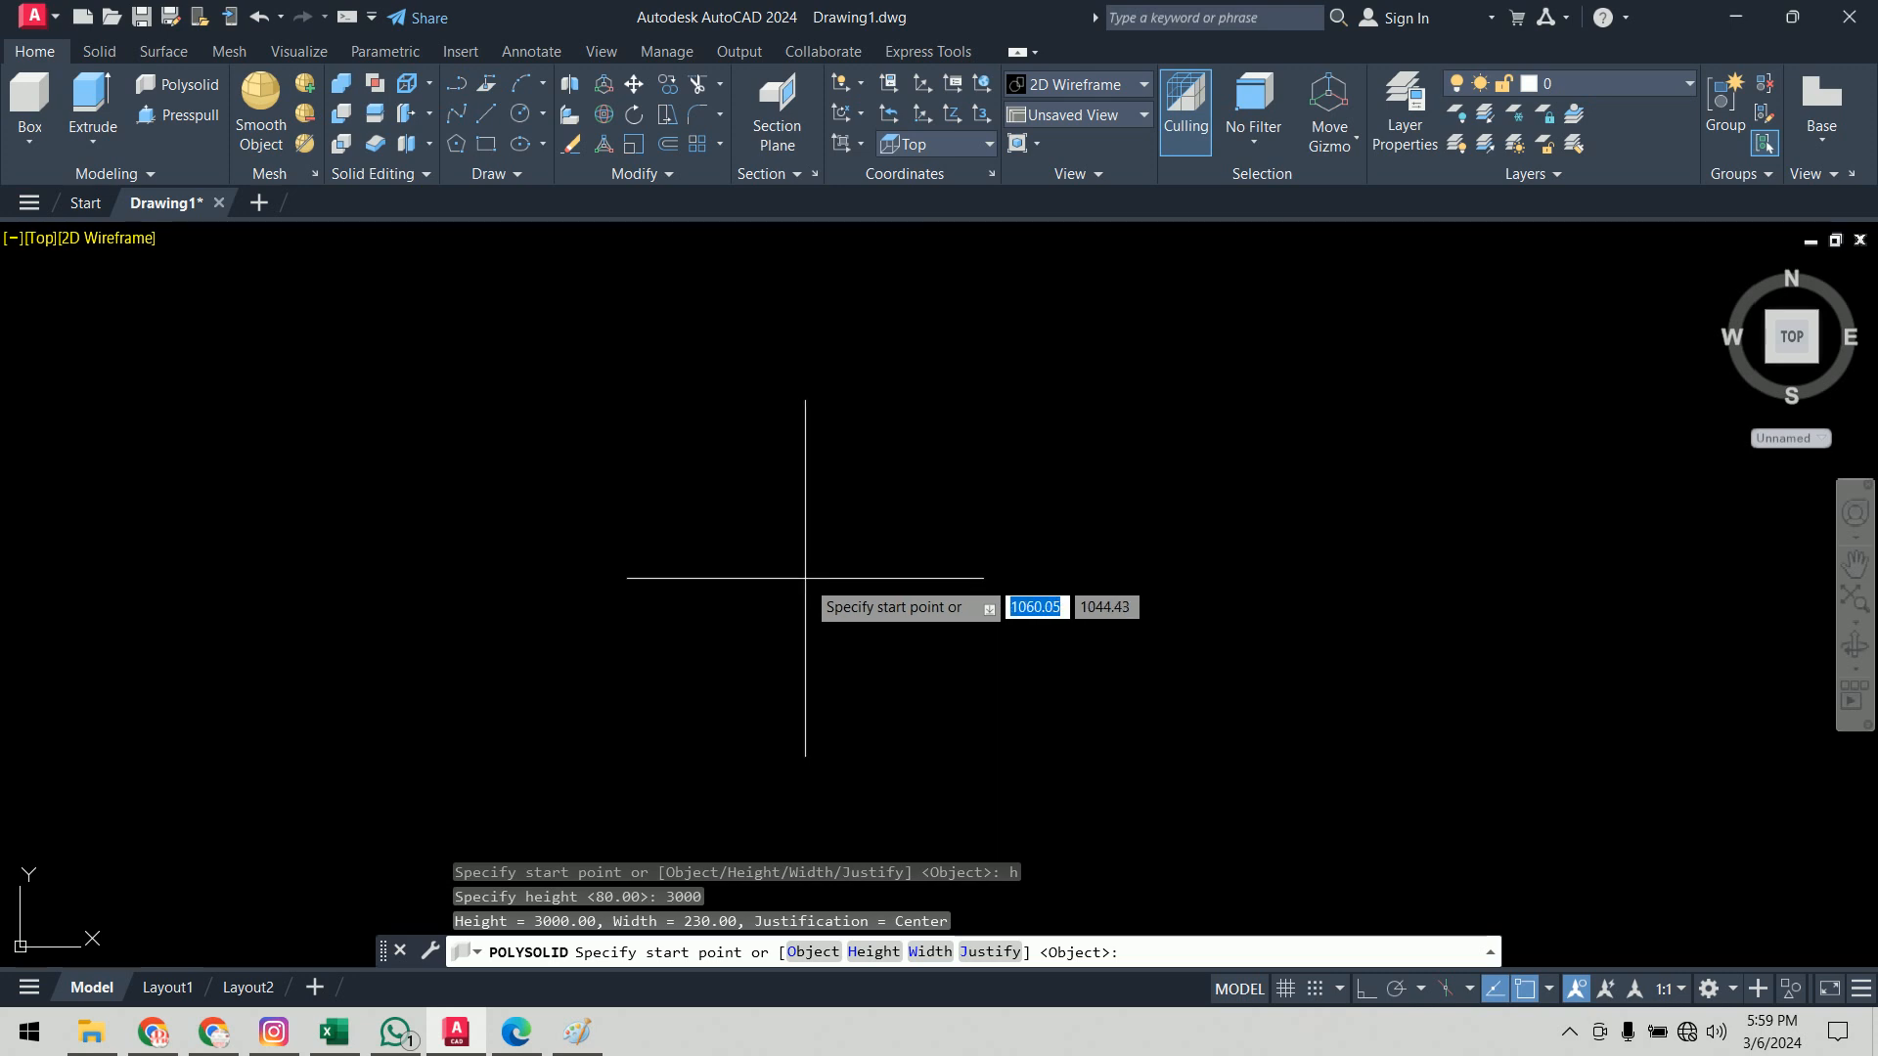
Step: With Ortho on, draw the first polysolid wall segments 3048 to the right and 4500 upward
key("F8")
left_click(378, 712)
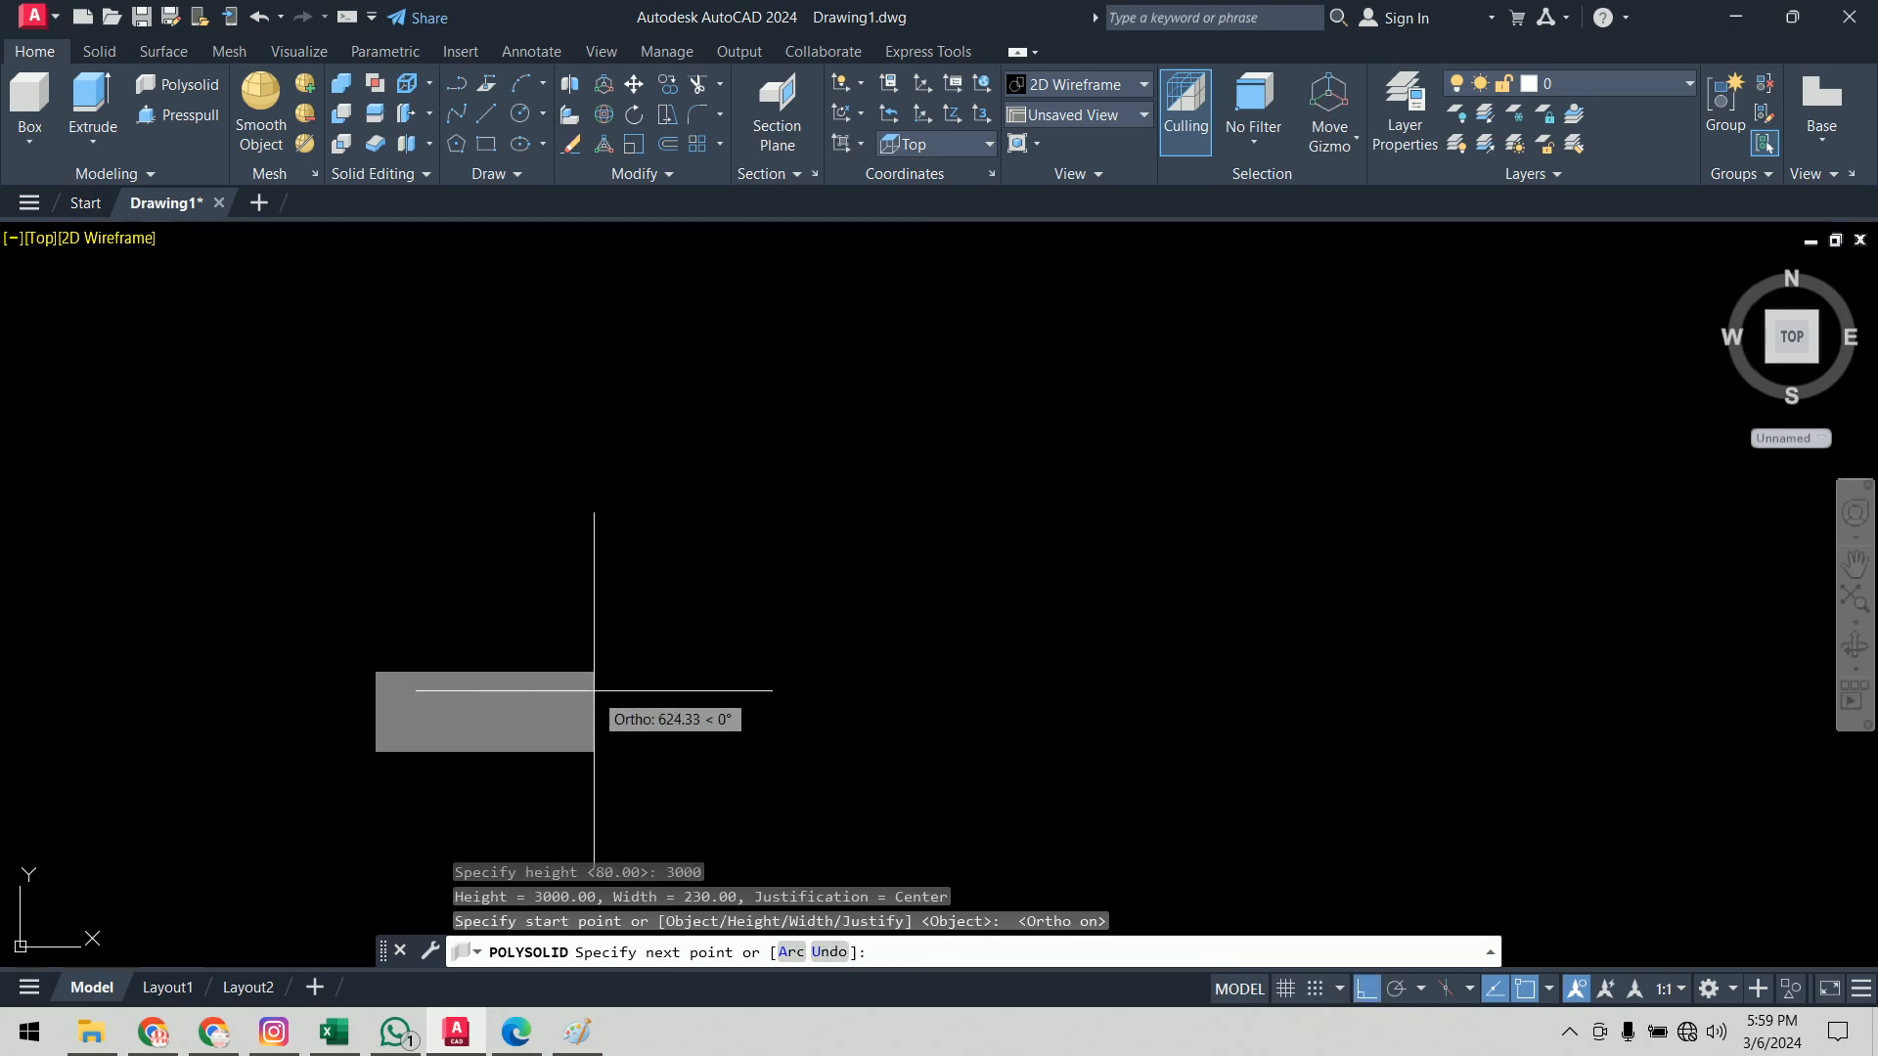
scroll(592, 689, "down", 4)
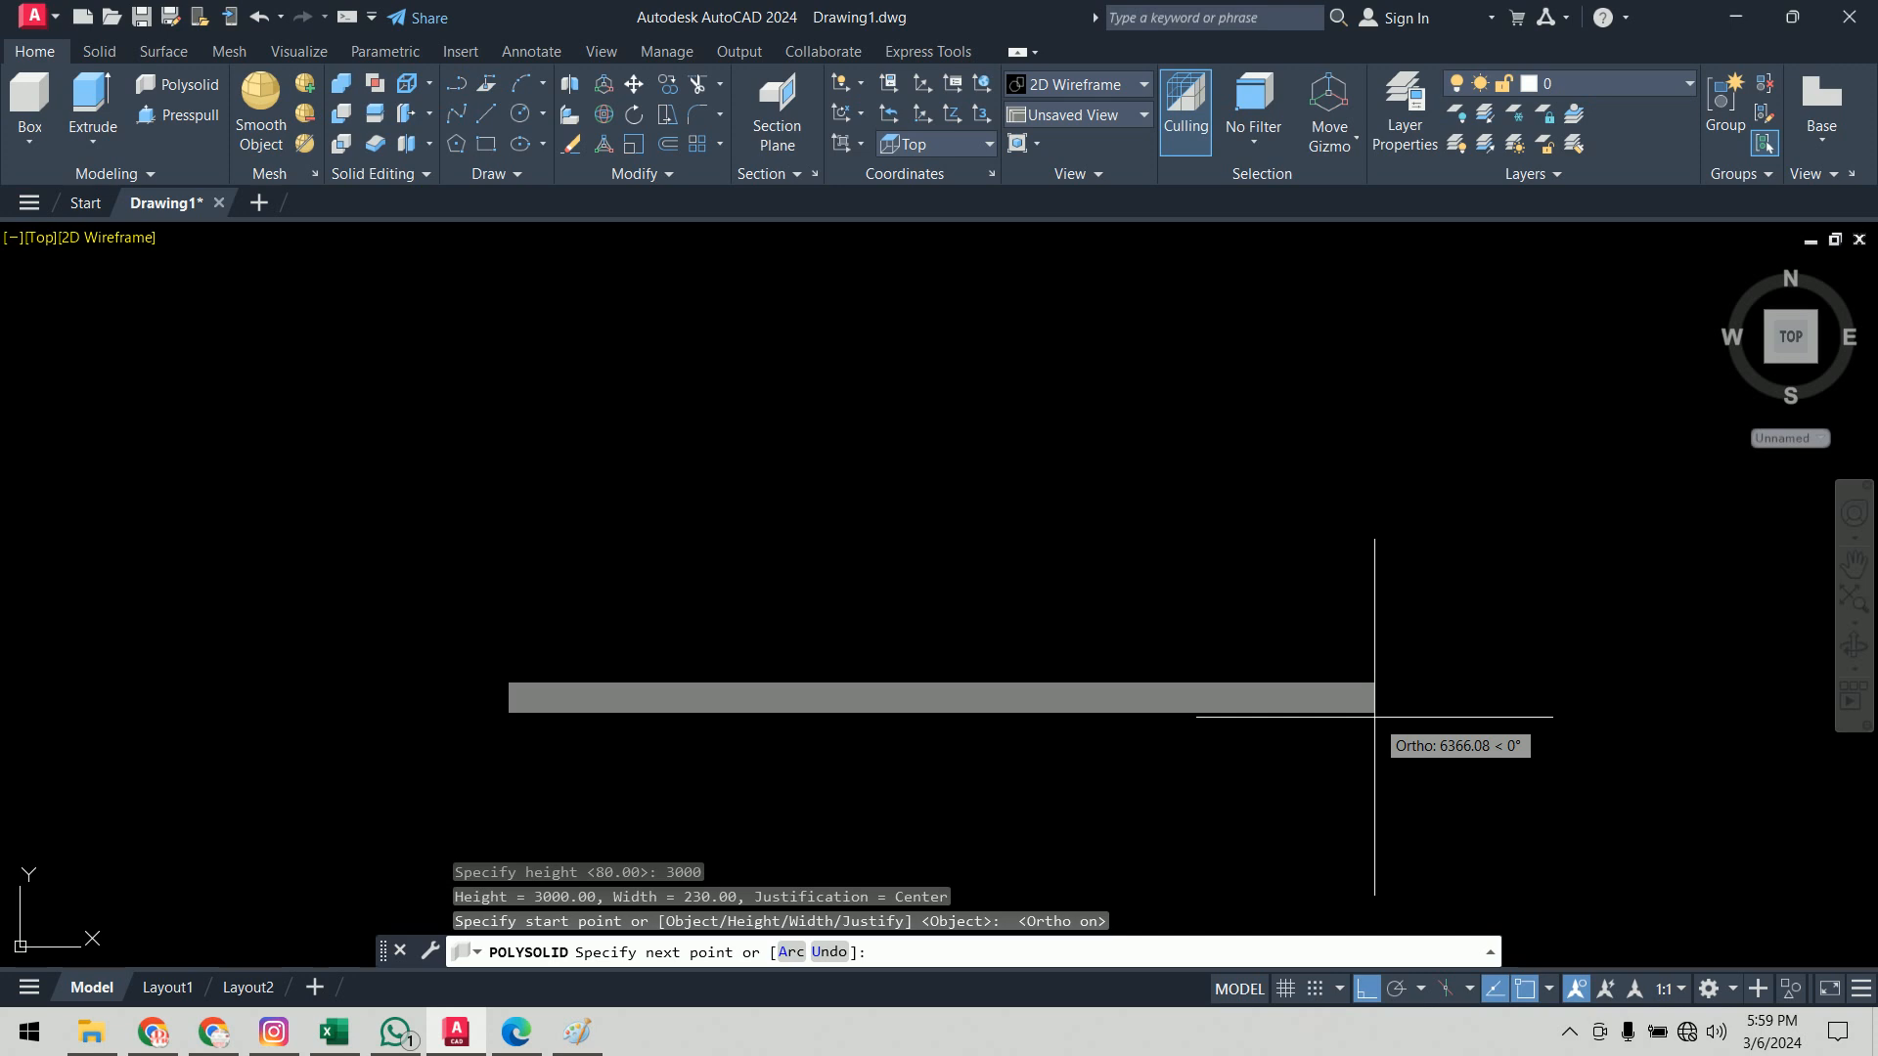
type("3048")
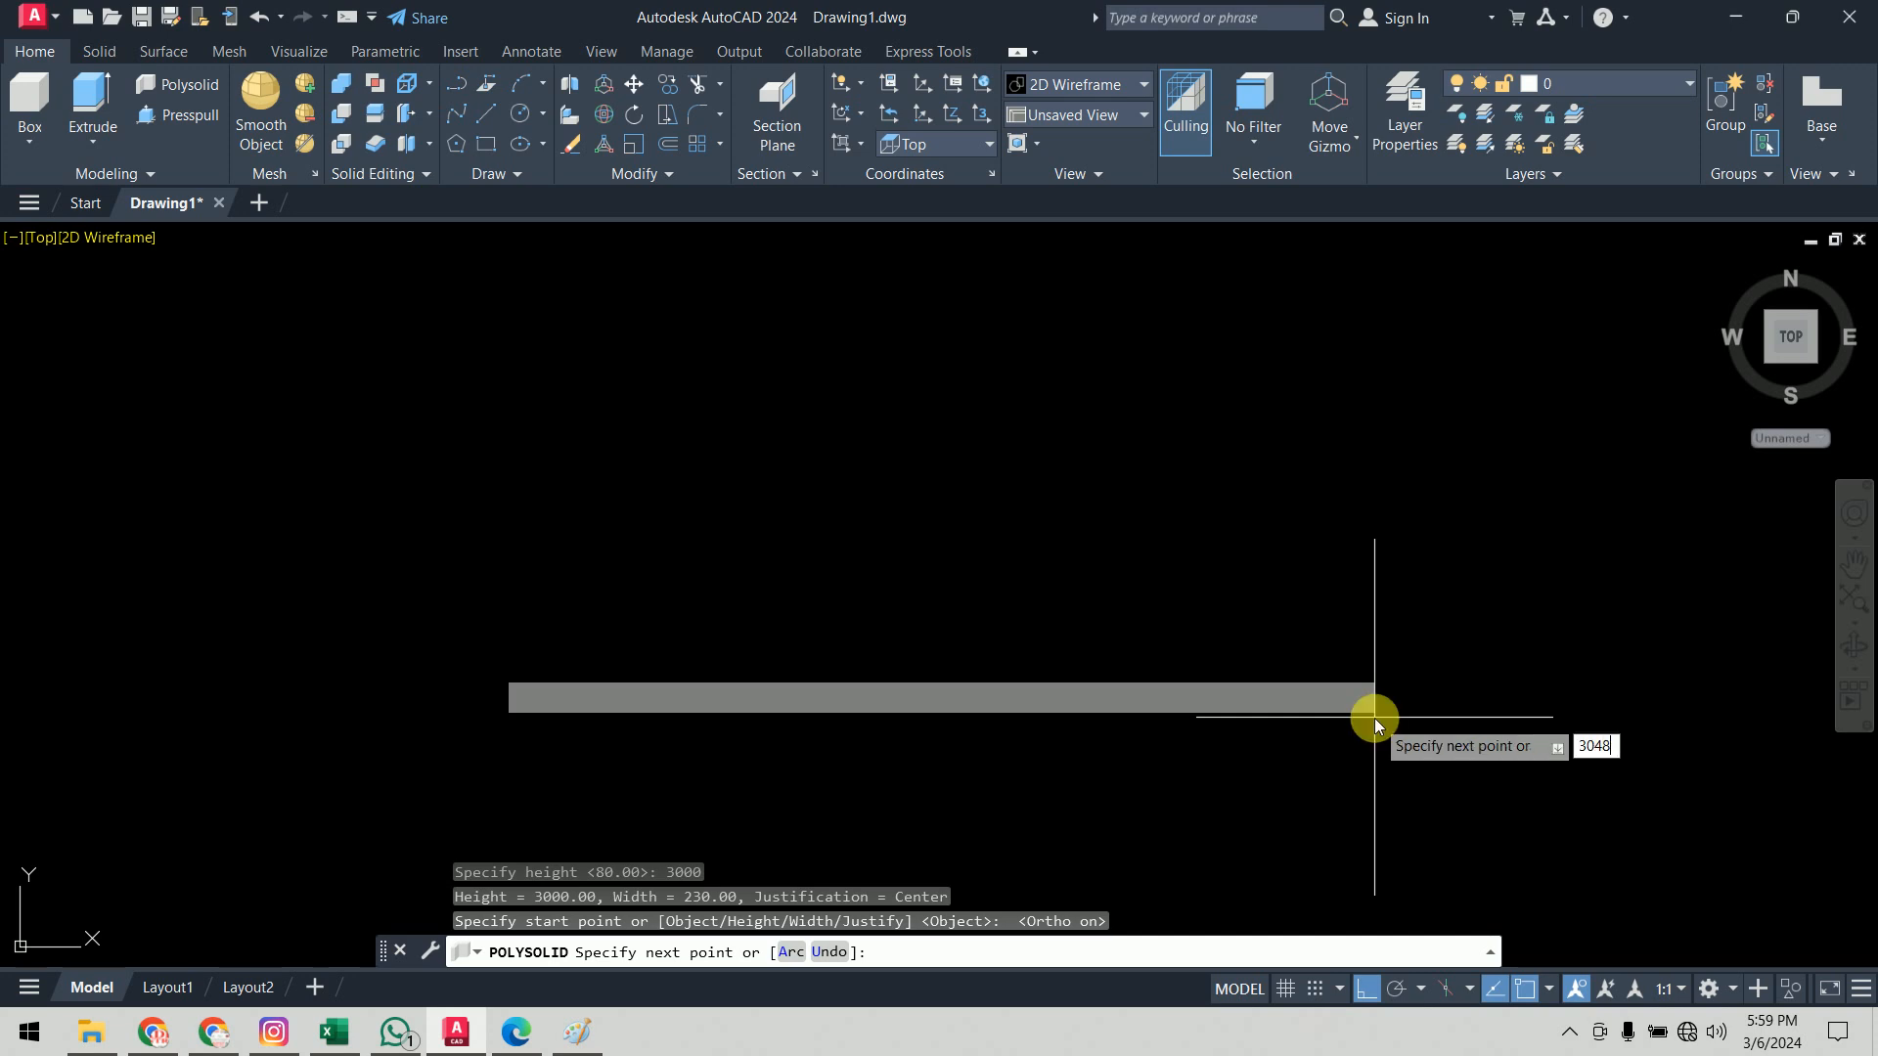
key("Return")
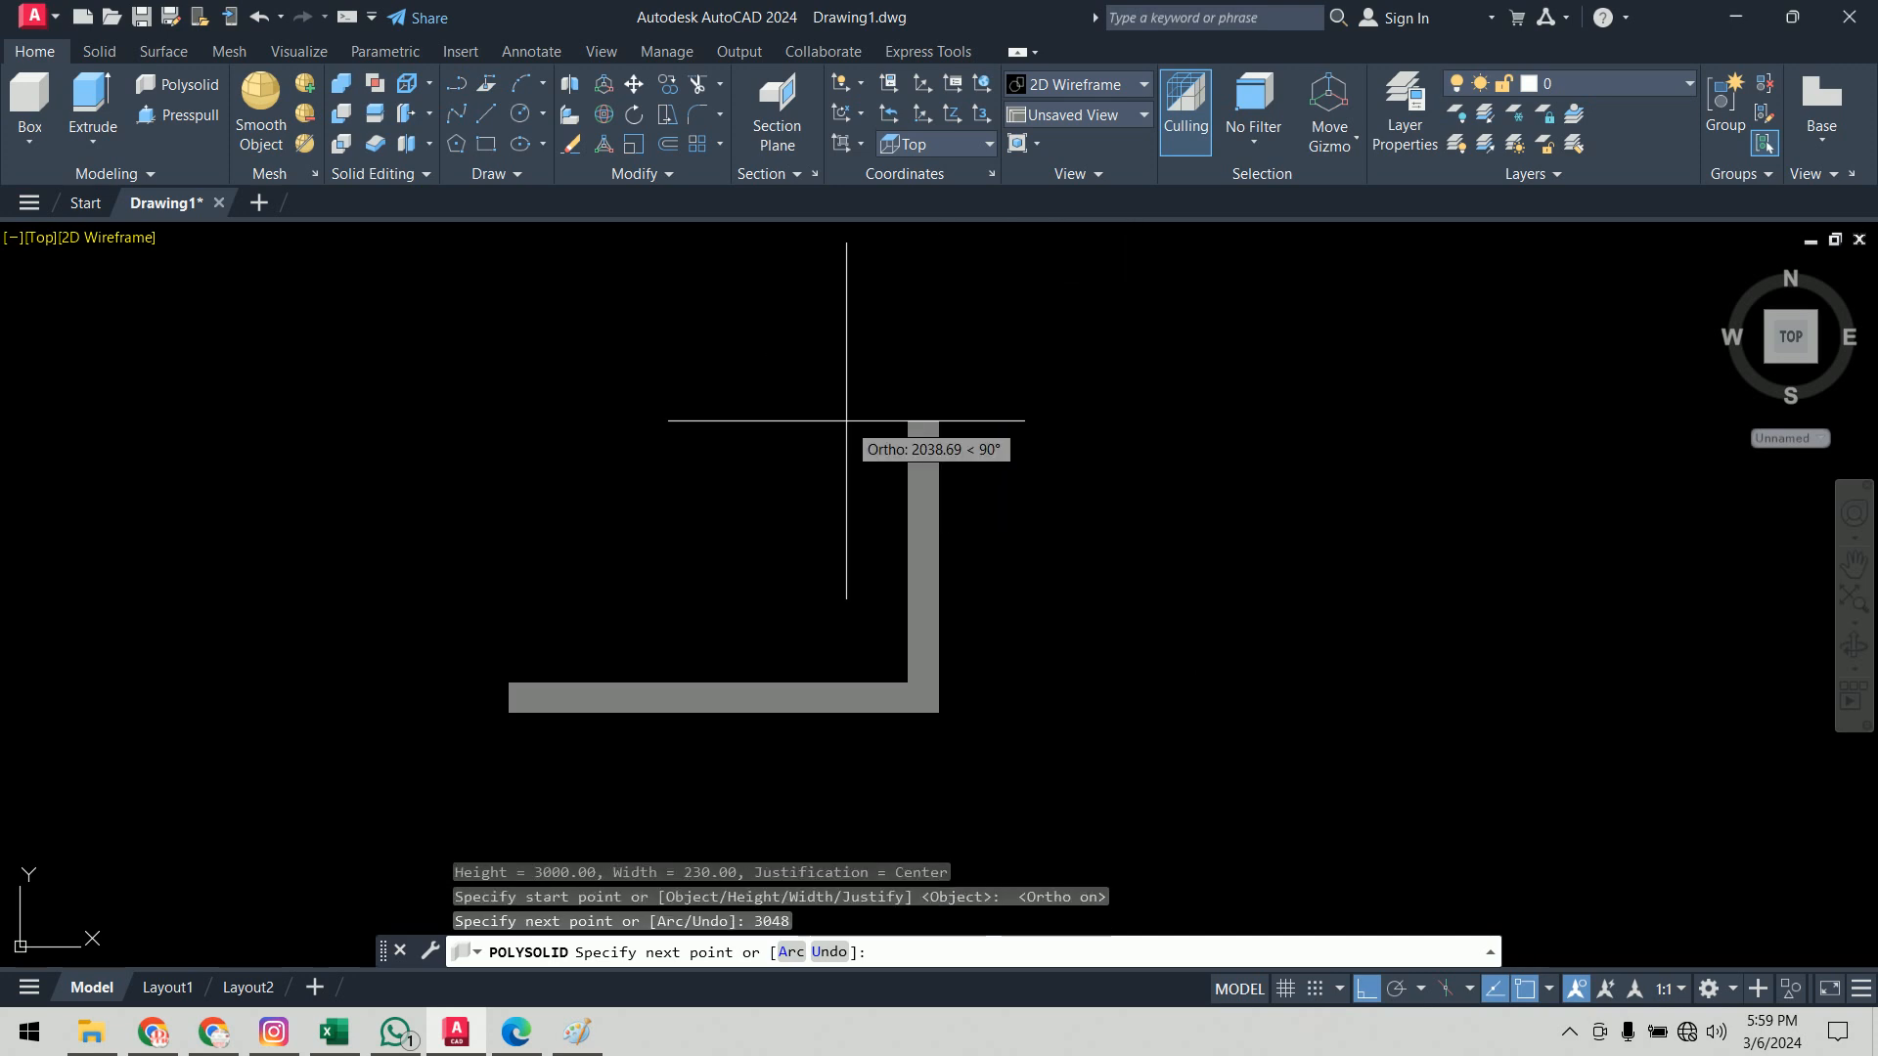
scroll(866, 452, "down", 2)
middle_click_drag(865, 452, 839, 600)
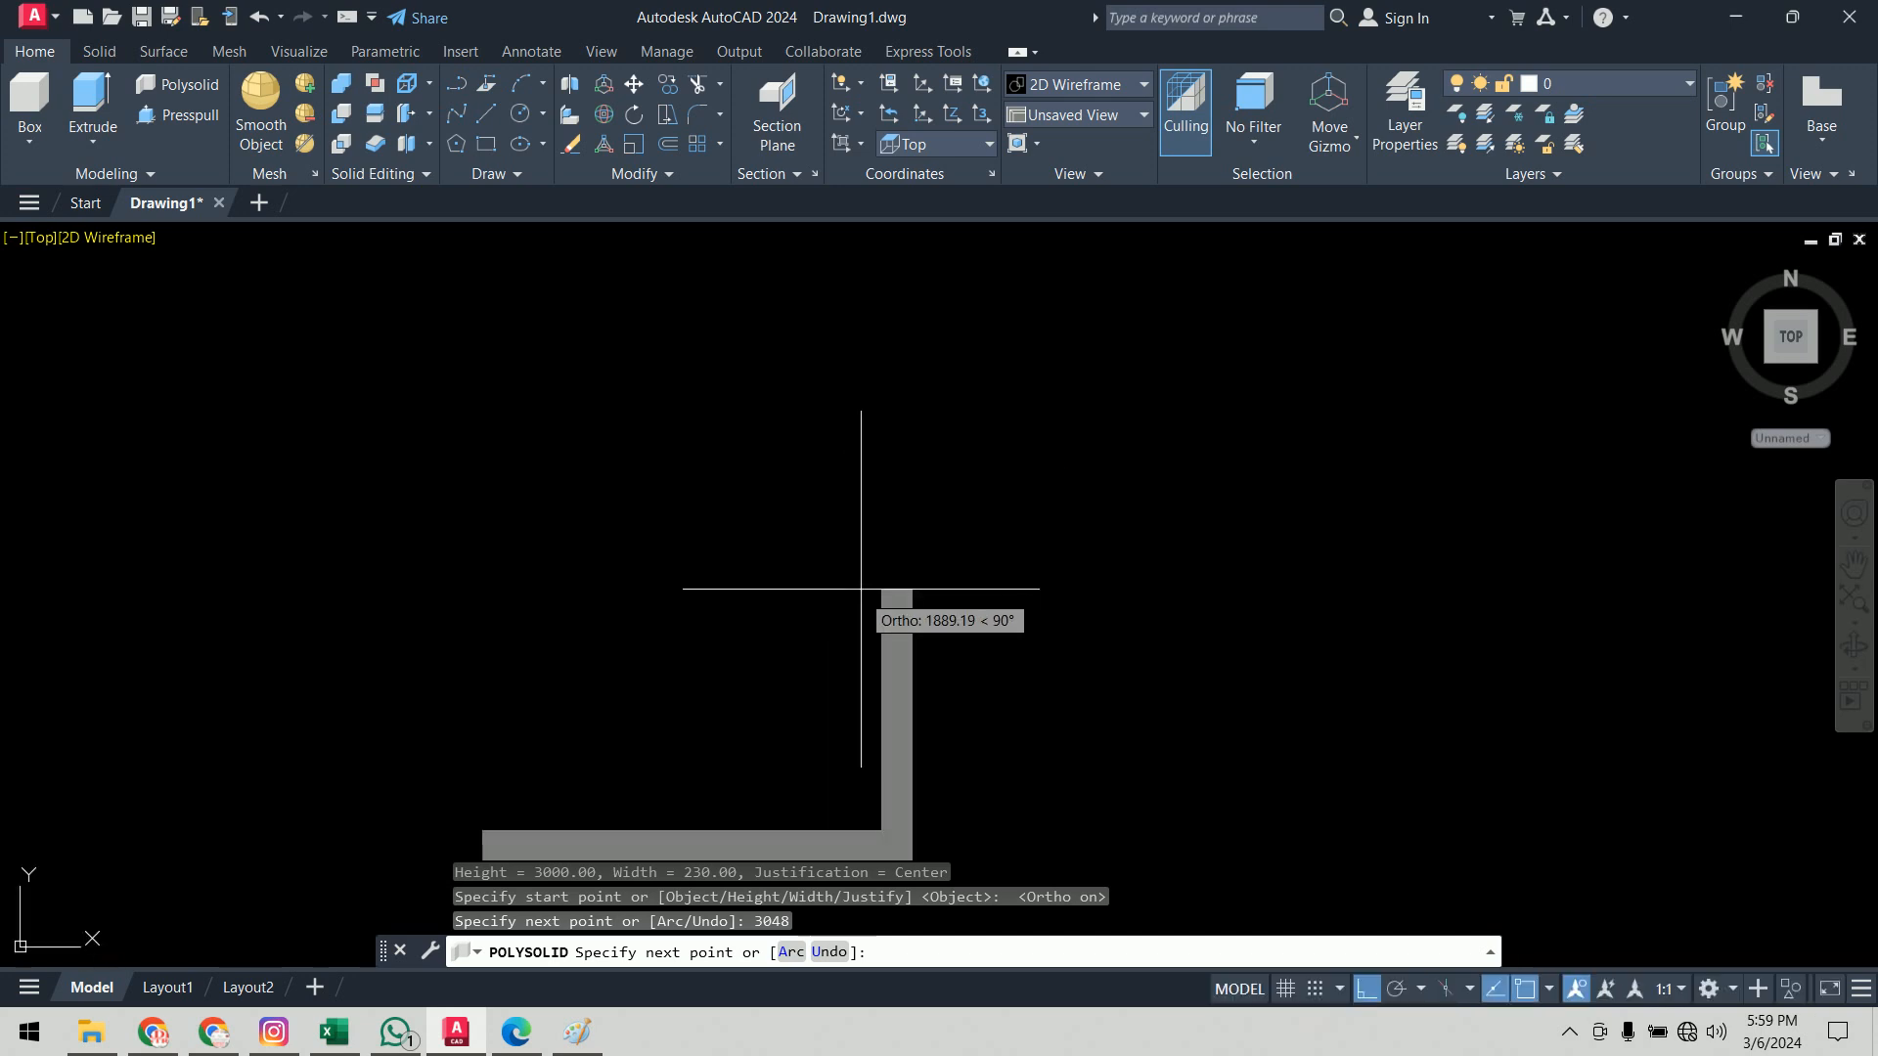
type("4500")
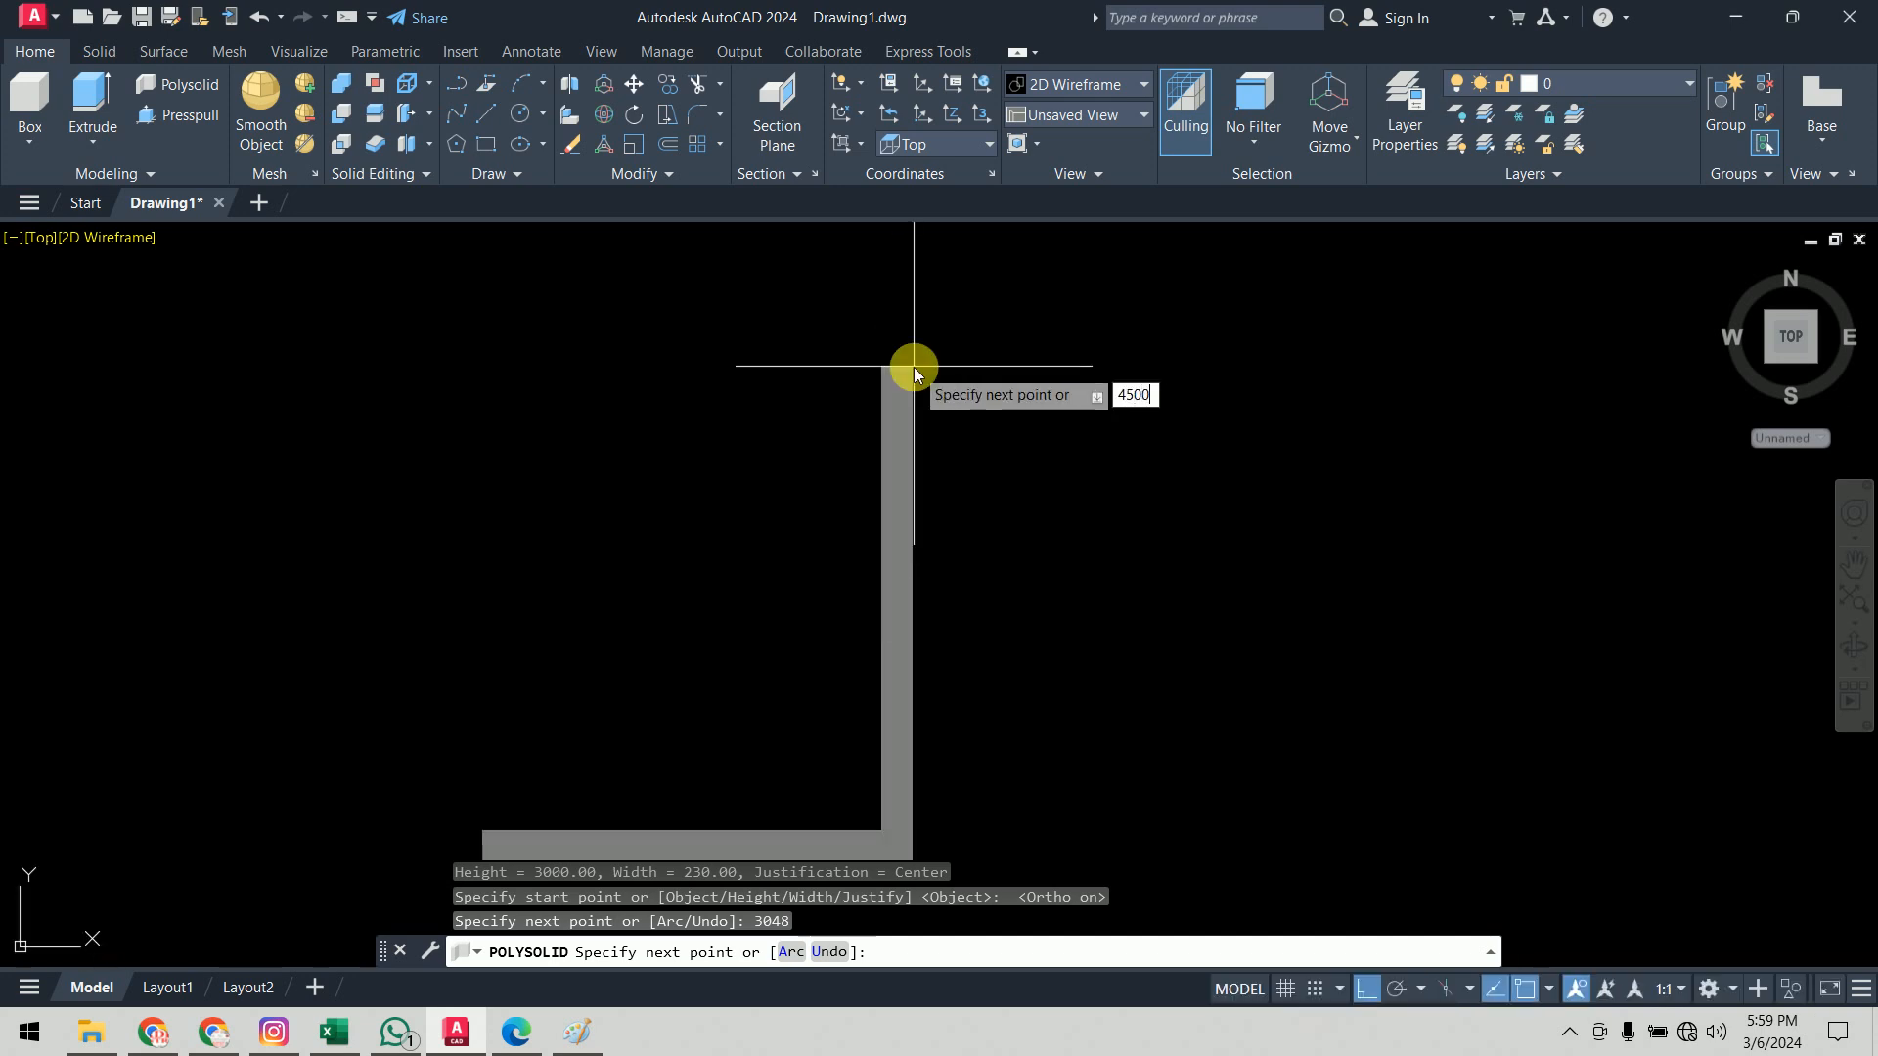
key("Return")
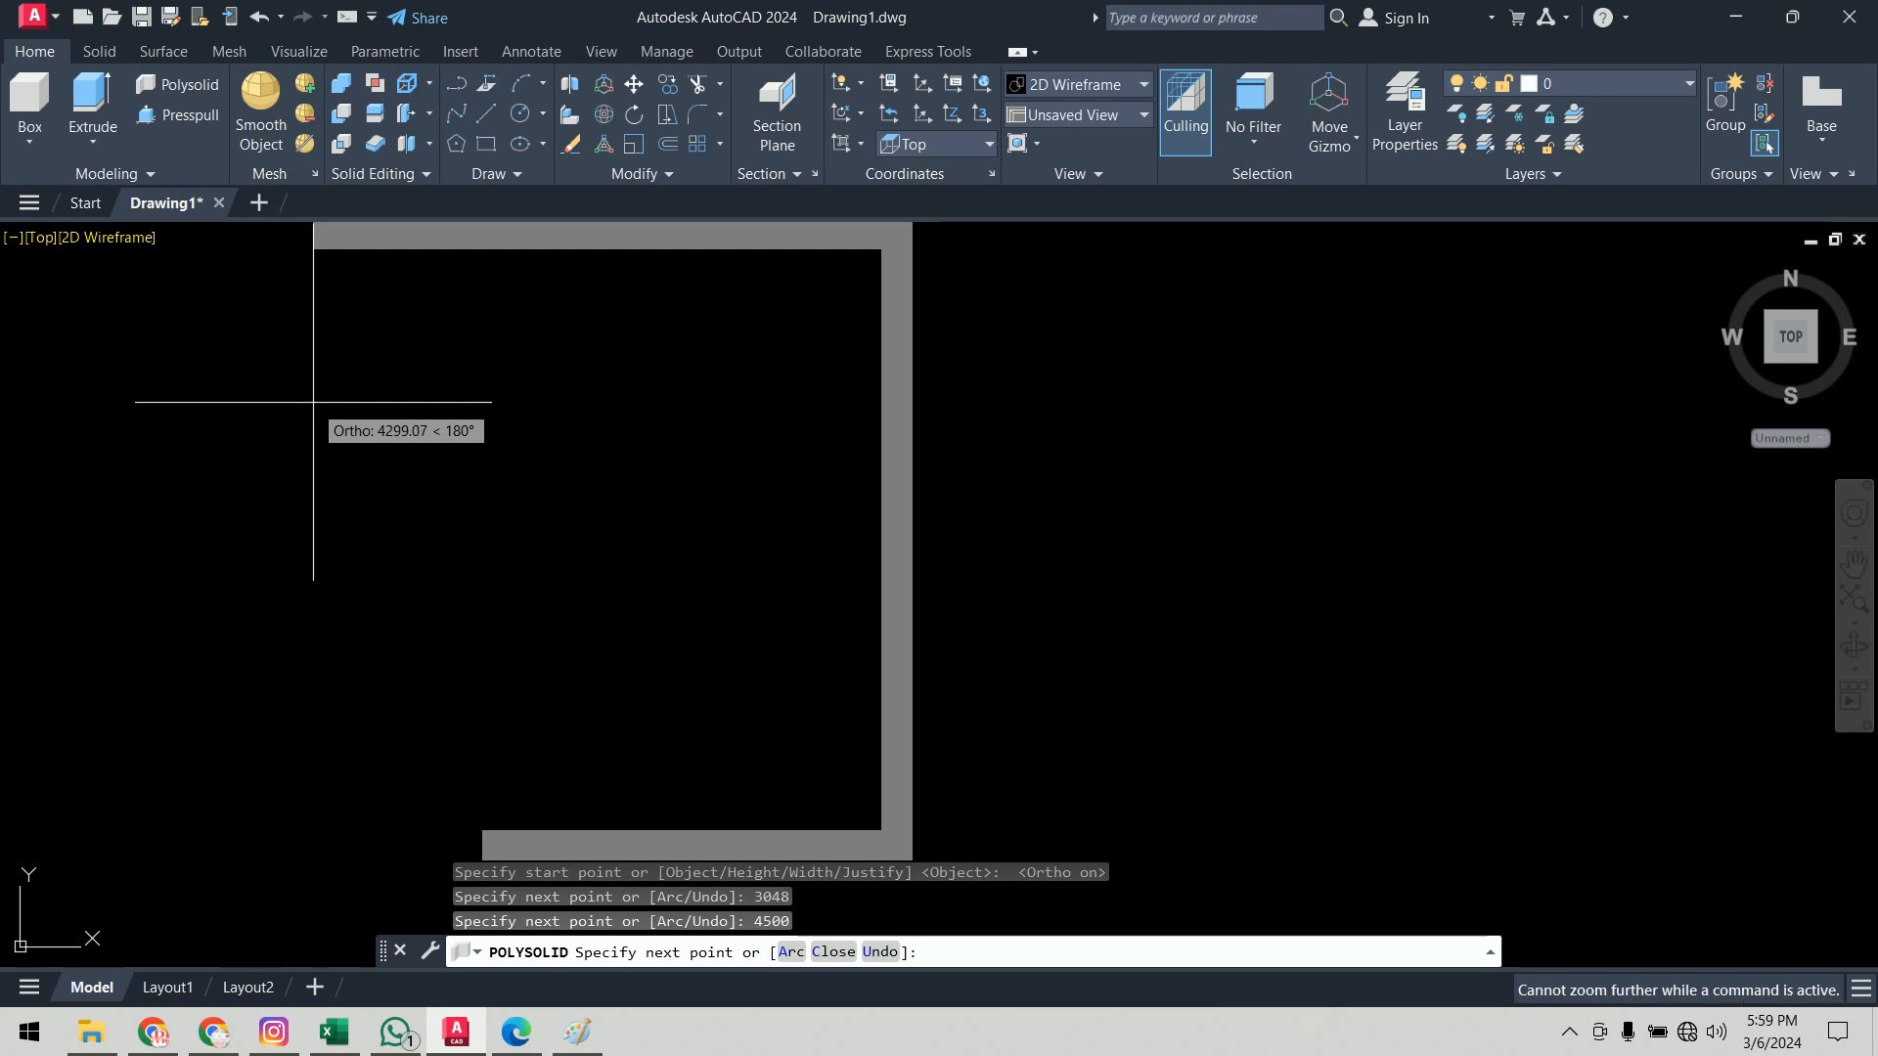
Step: Continue the polysolid wall with segments 6500 to the left and 3000 downward
mouse_move(398, 389)
middle_mouse_down()
mouse_move(503, 444)
mouse_move(509, 467)
middle_mouse_up()
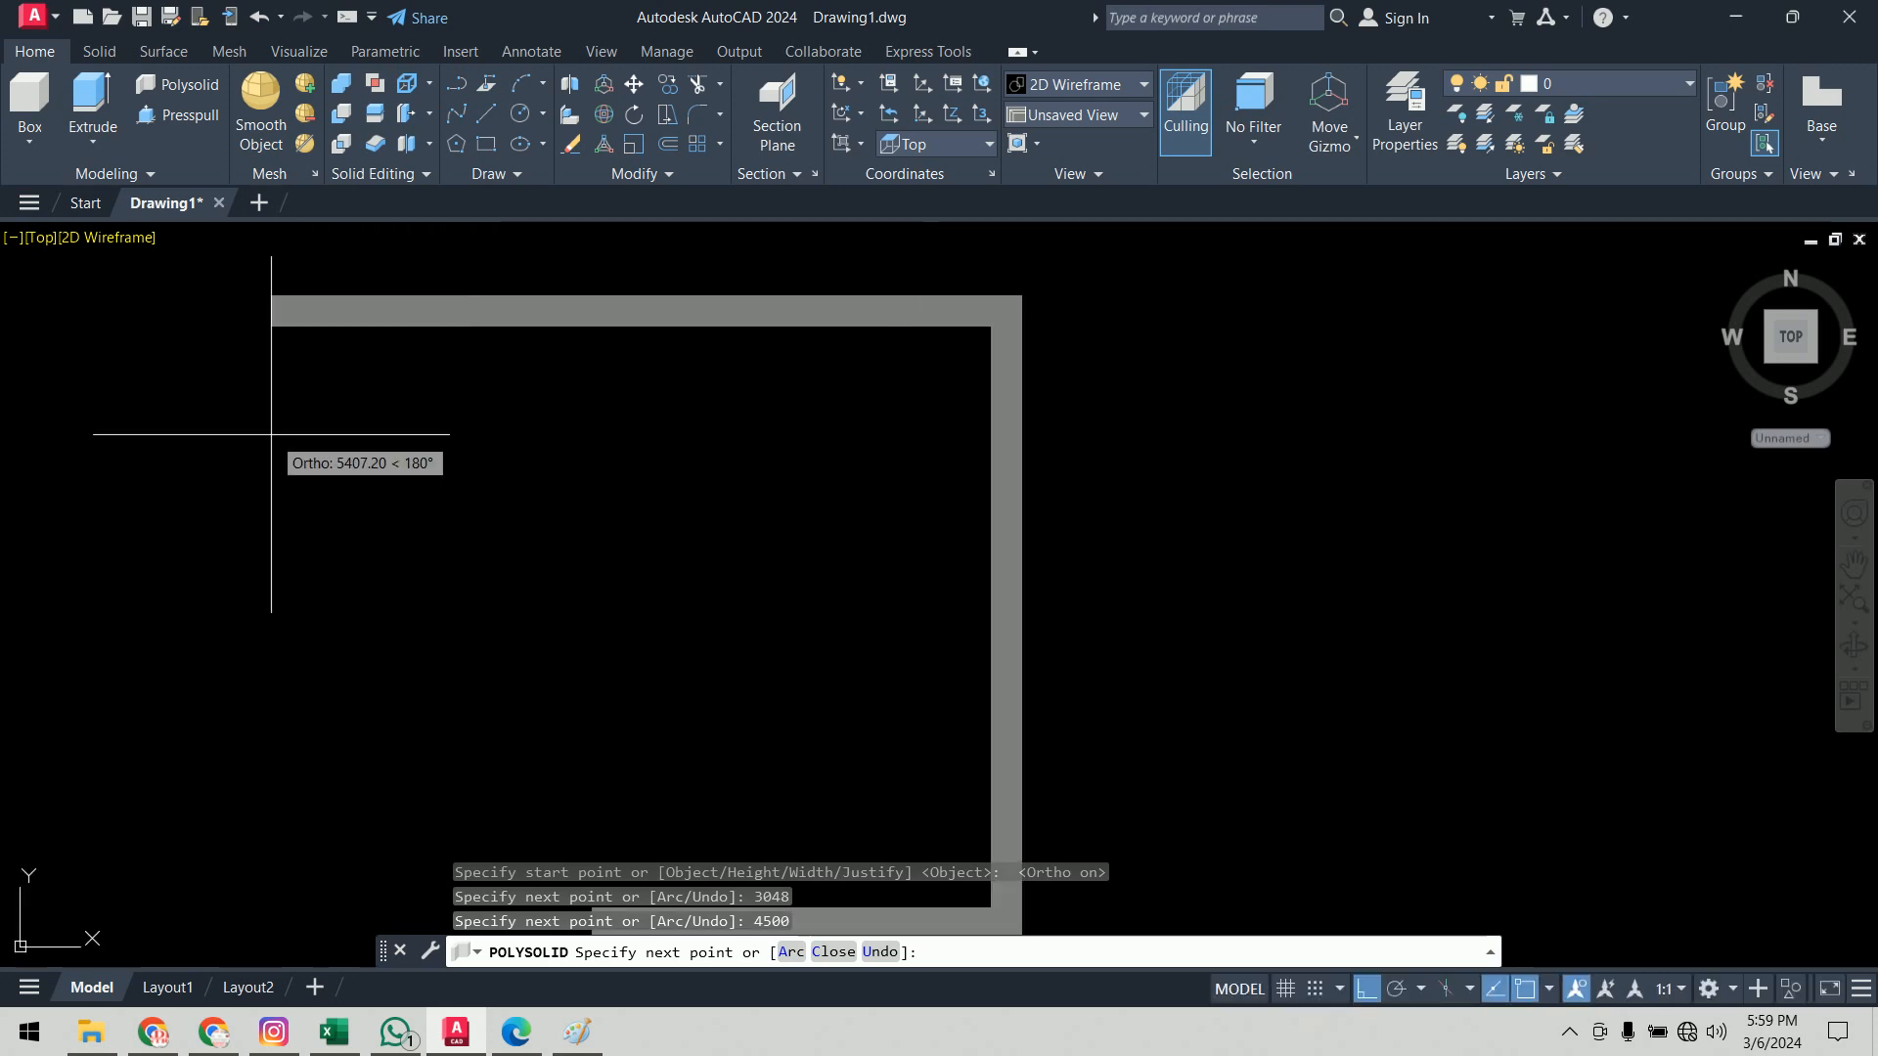
type("6500")
key("Return")
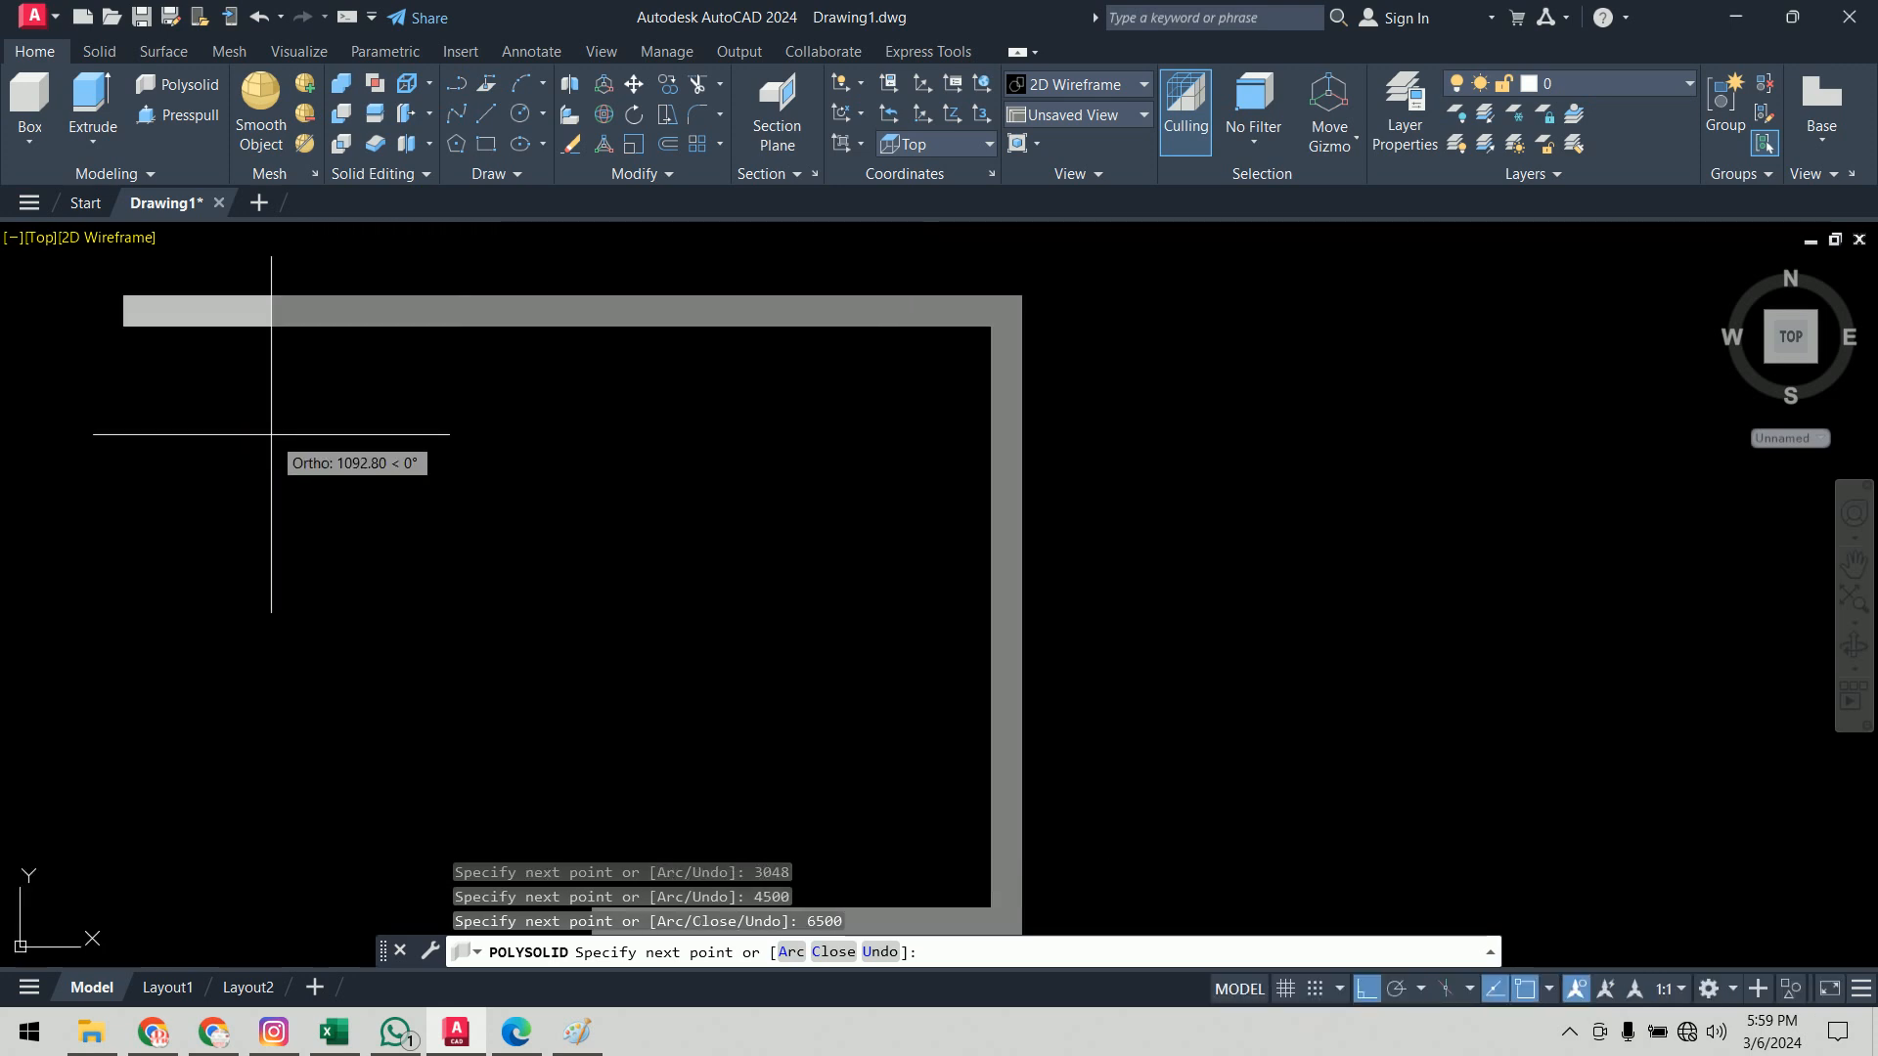
type("30")
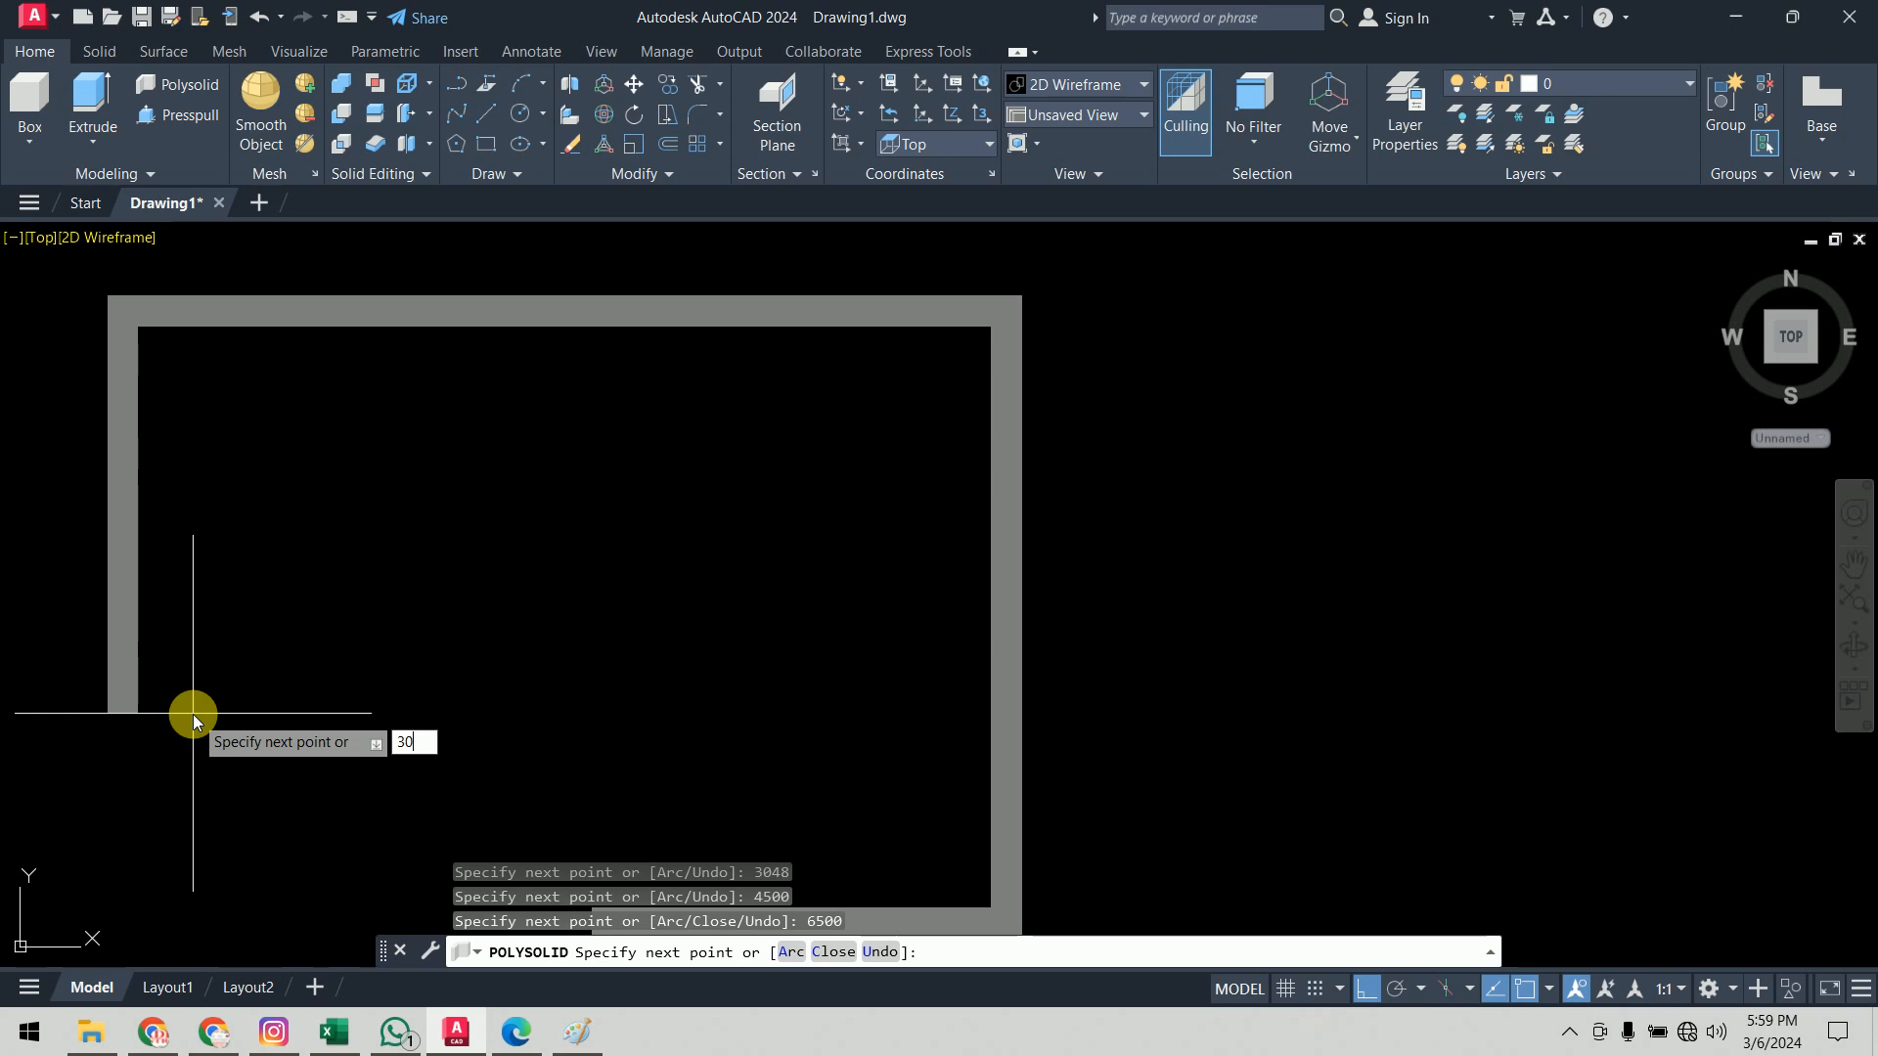
type("00")
key("Return")
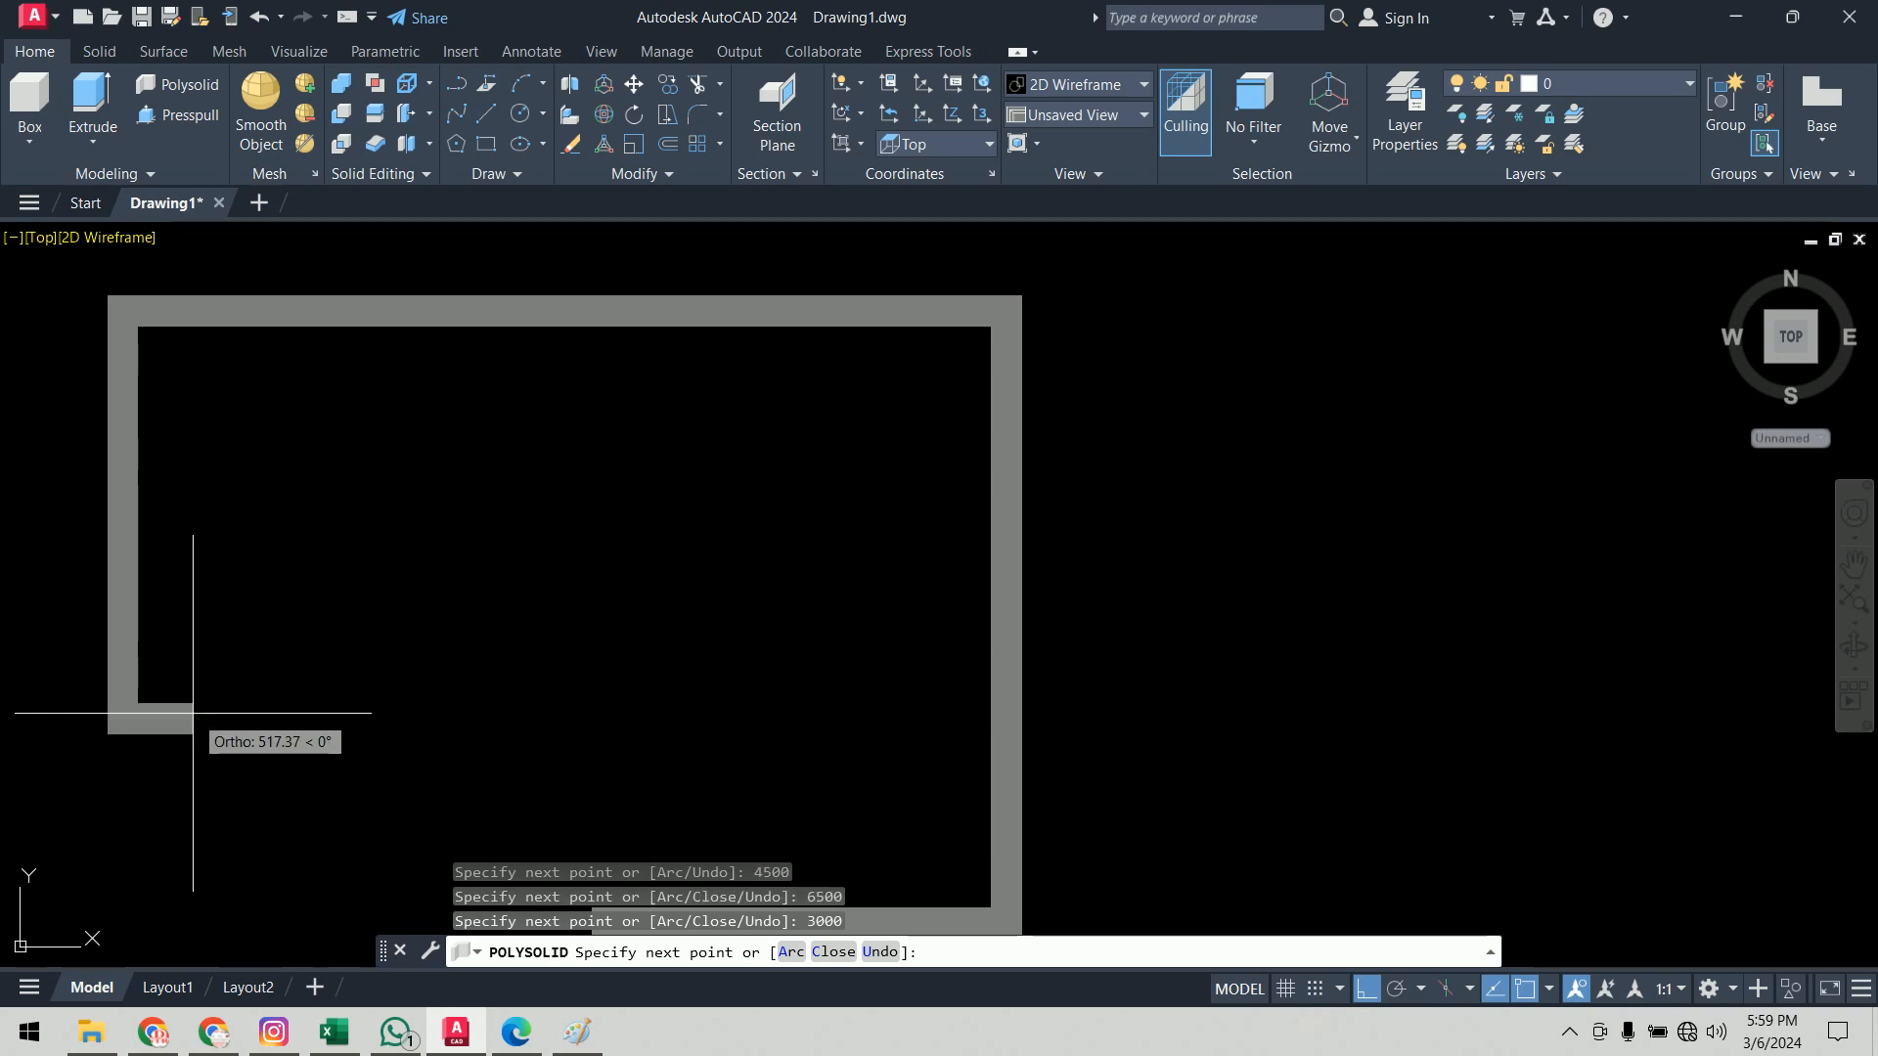
Step: Close the polysolid wall outline back to its starting point
middle_click_drag(390, 671, 481, 514)
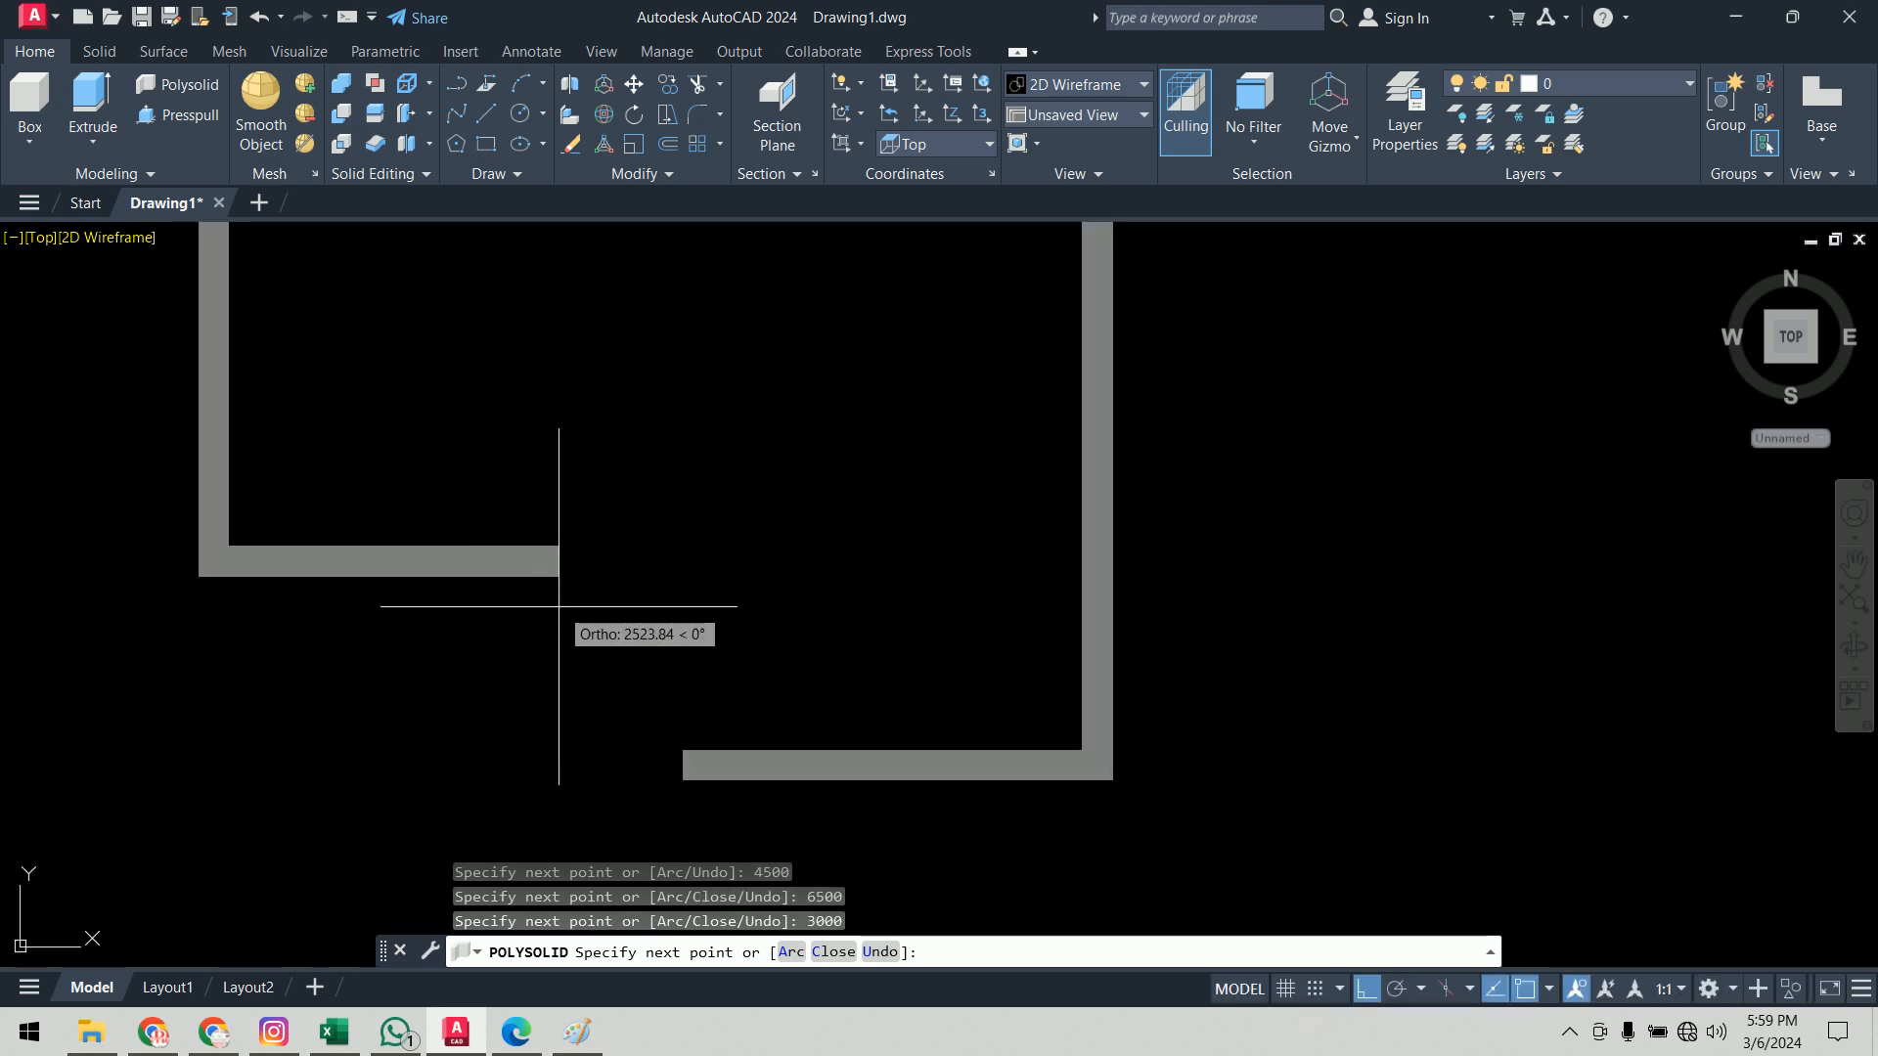
type("c")
key("Return")
scroll(1111, 596, "down", 4)
middle_click_drag(1112, 595, 986, 649)
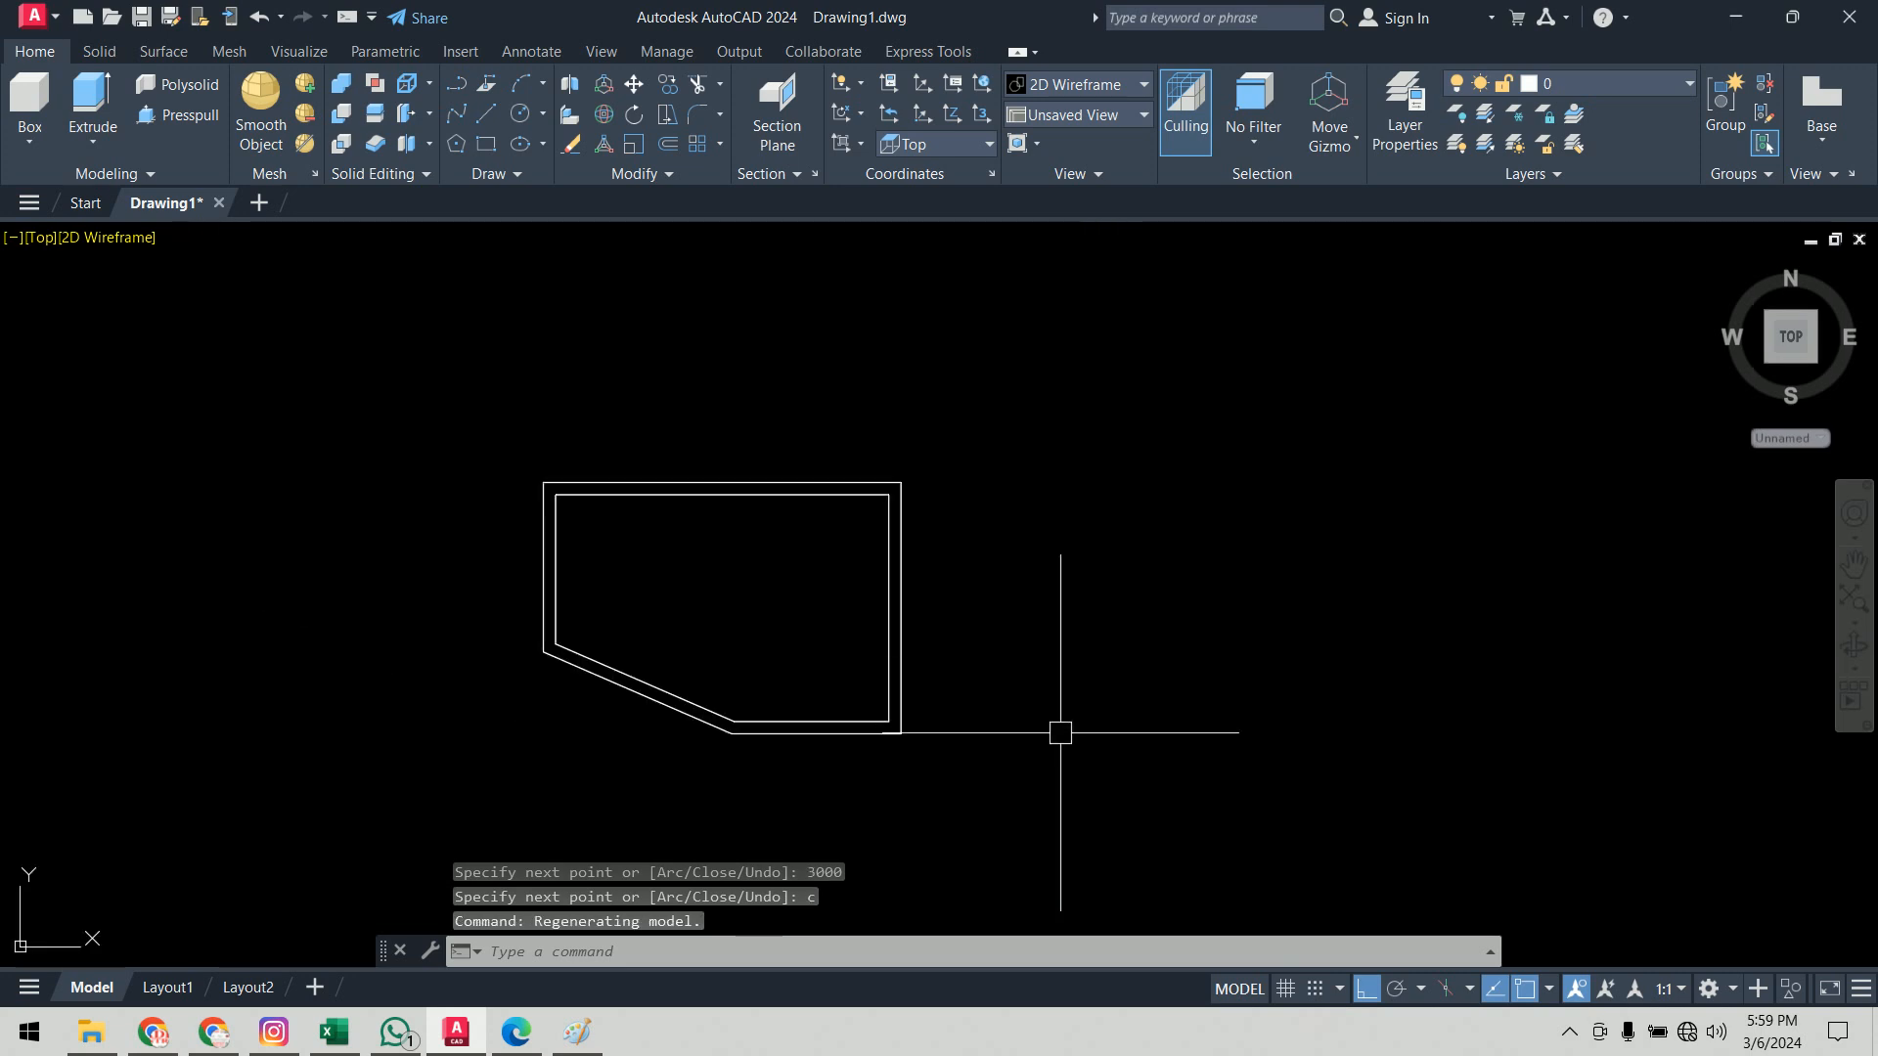
Step: Show the walls in SW Isometric view with the Conceptual visual style and inspect them in 3D
left_click(41, 237)
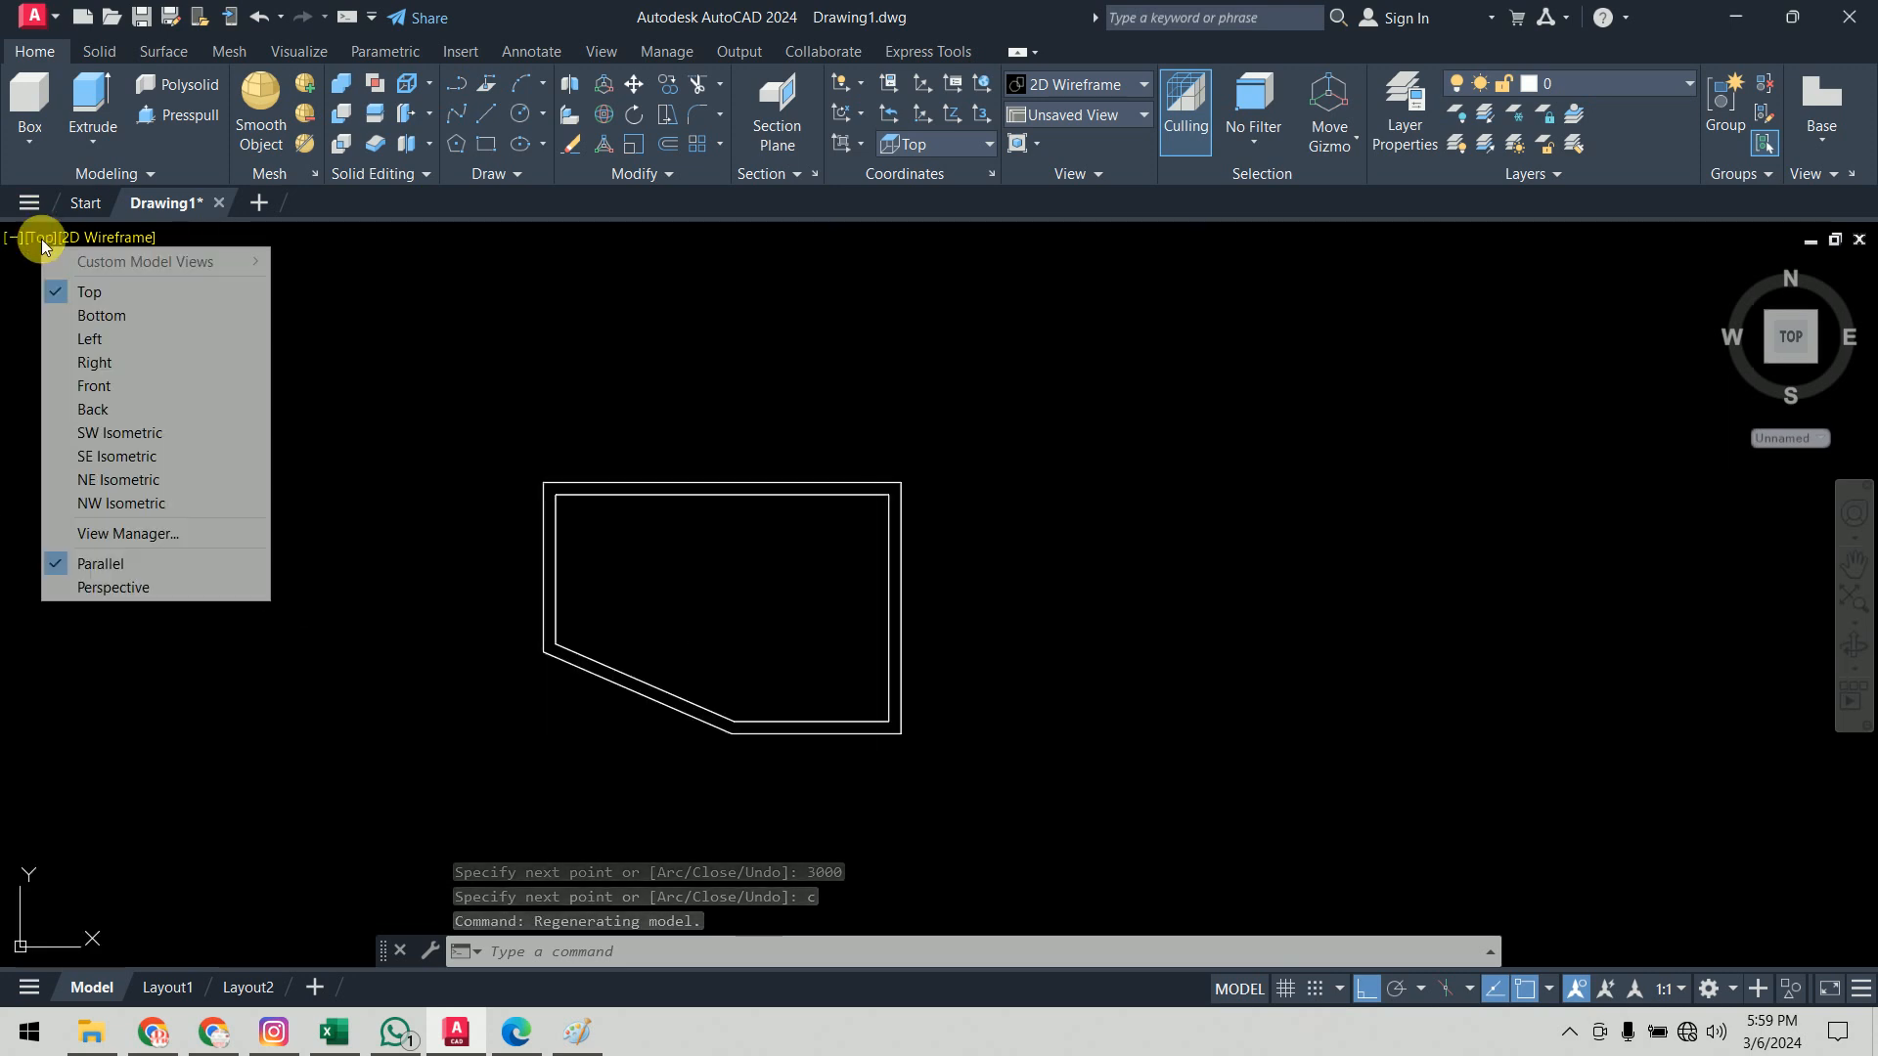
left_click(114, 433)
type("vs")
key("Return")
type("c")
key("Return")
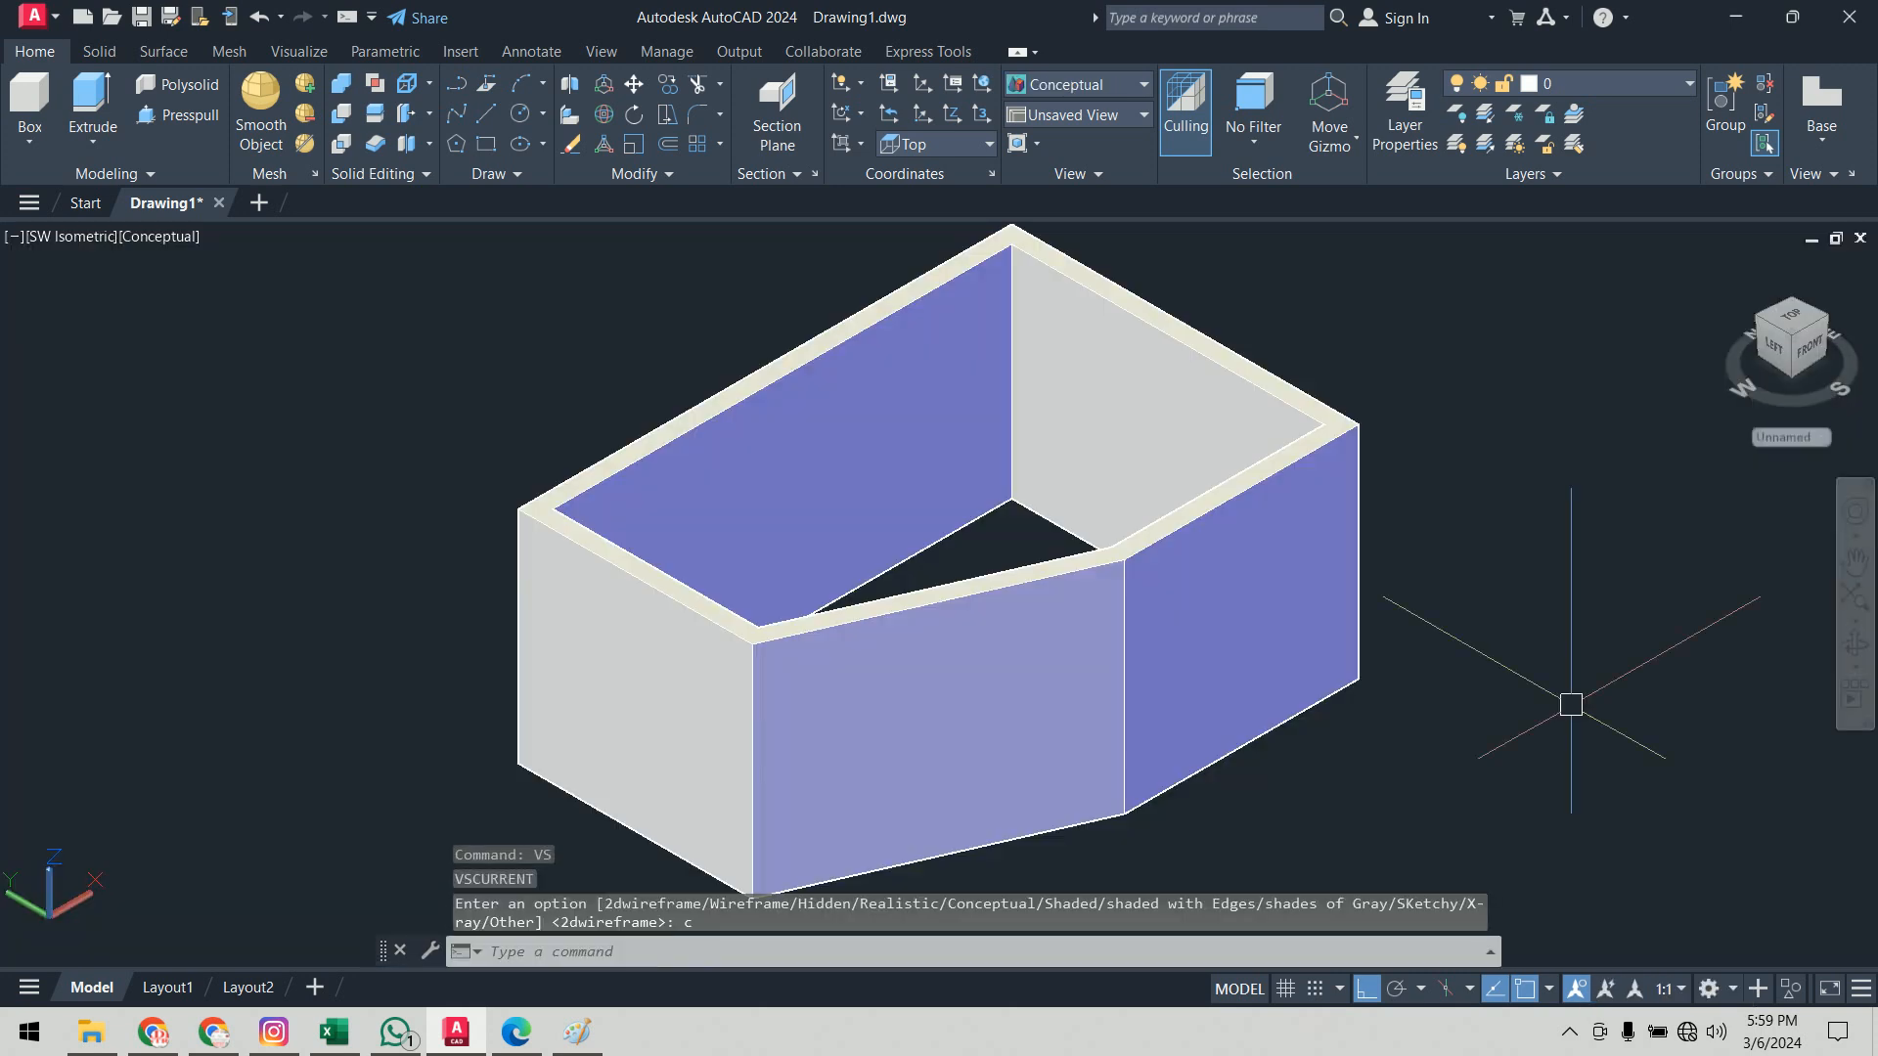
middle_click_drag(1555, 726, 1544, 775, "shift")
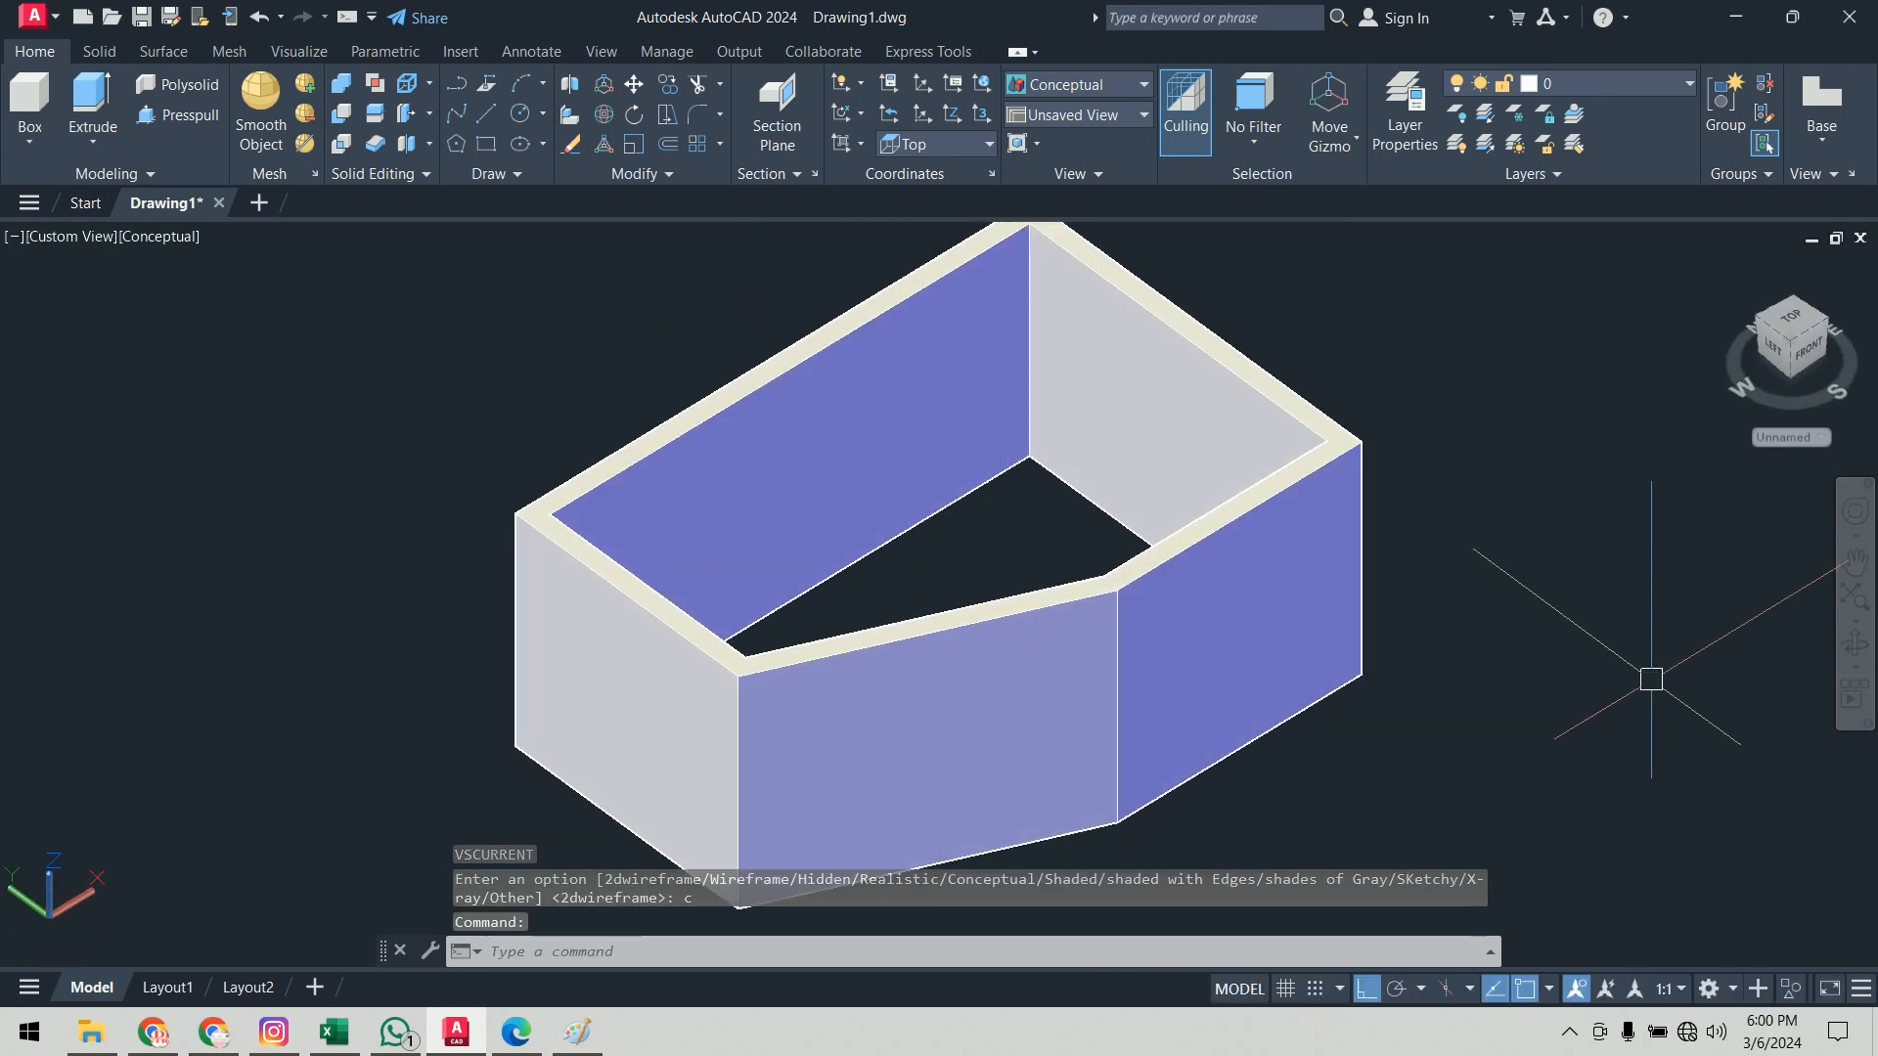
scroll(1627, 679, "down", 3)
middle_click_drag(1627, 679, 1298, 654)
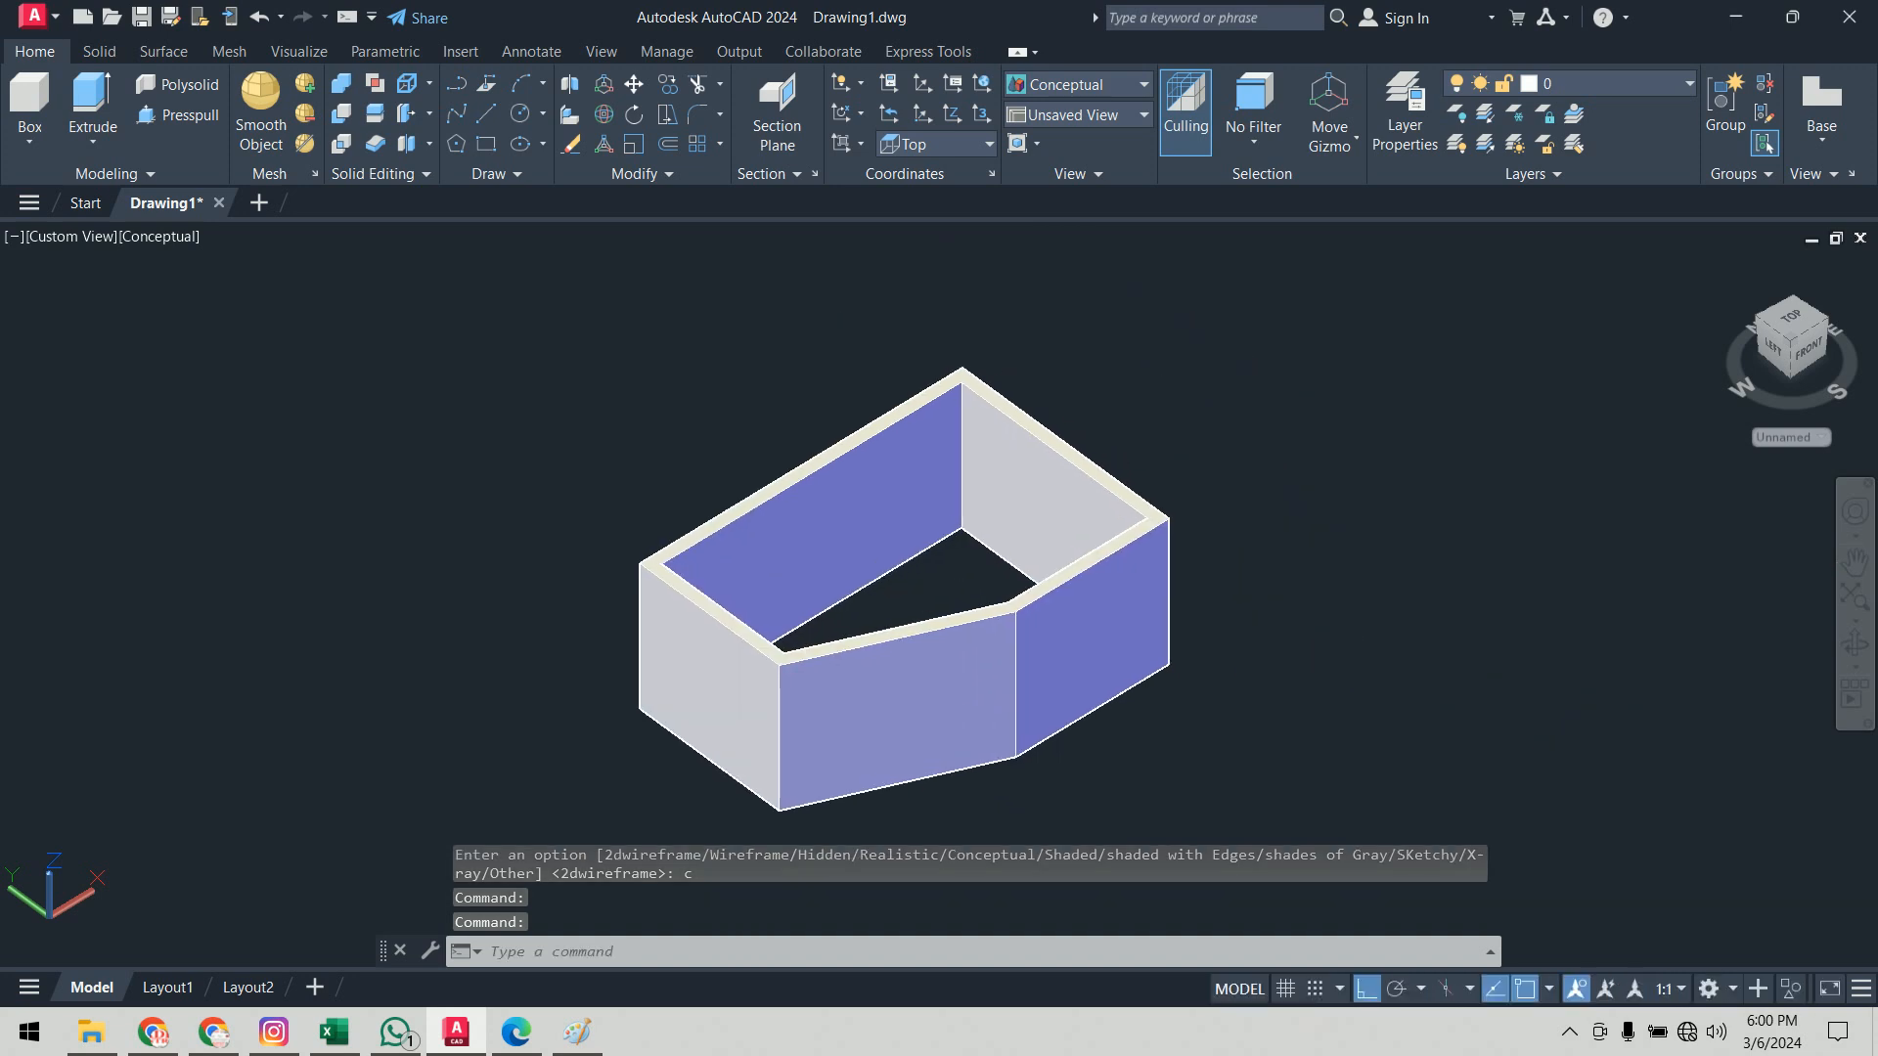
Step: Return to the Top view with the 2D Wireframe visual style
left_click(66, 238)
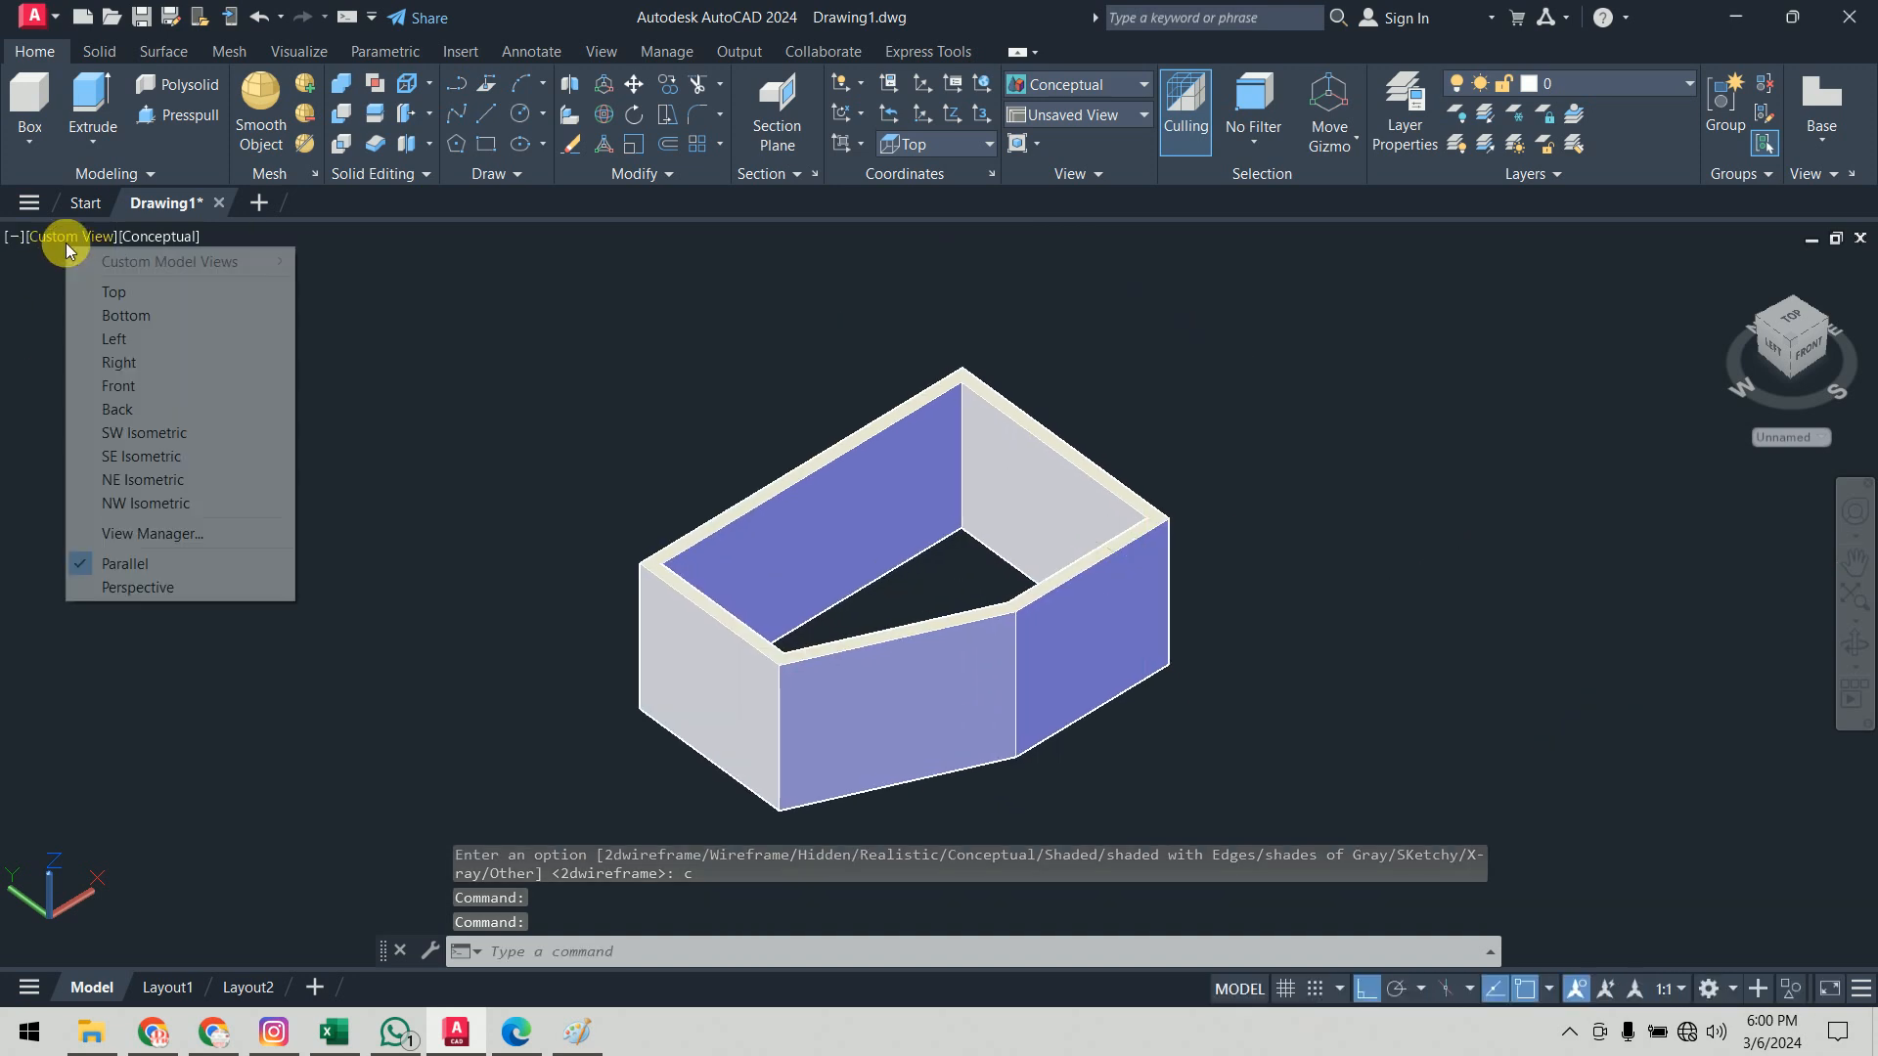
left_click(96, 293)
scroll(209, 394, "down", 4)
middle_click_drag(208, 393, 320, 483)
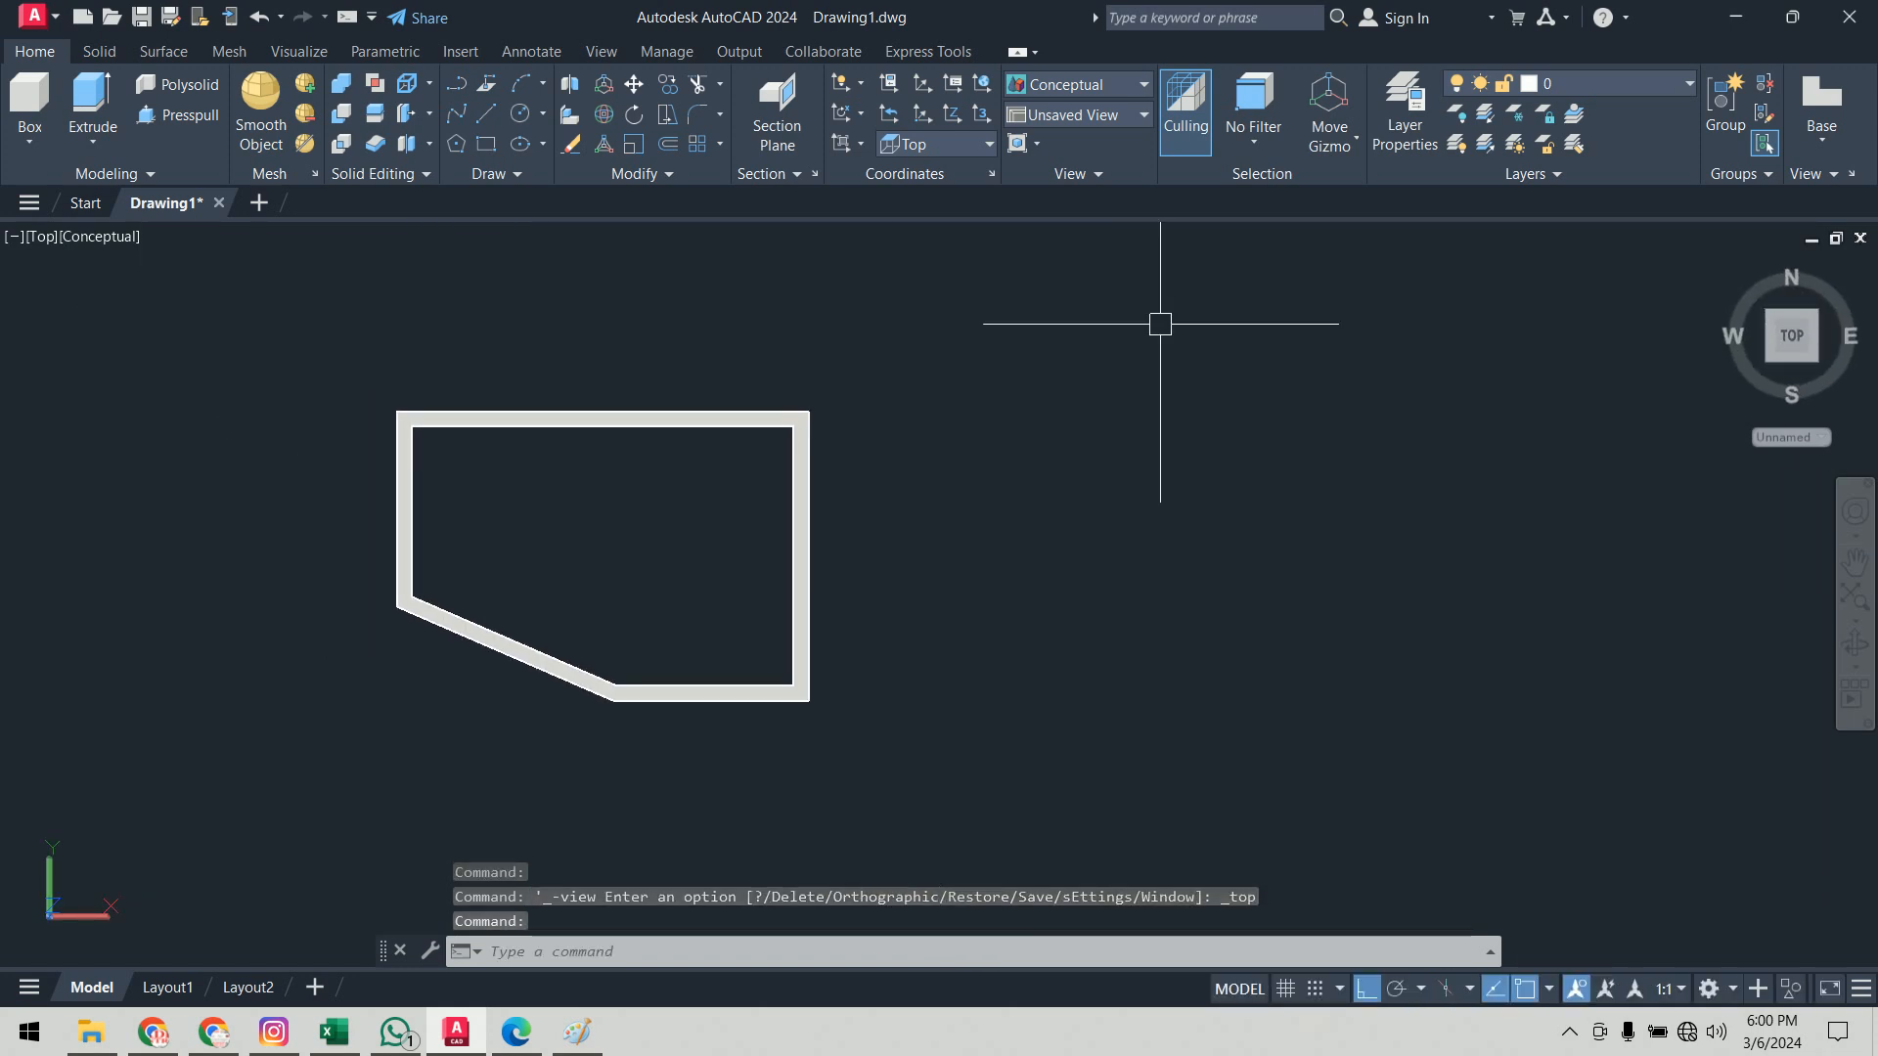
type("vs")
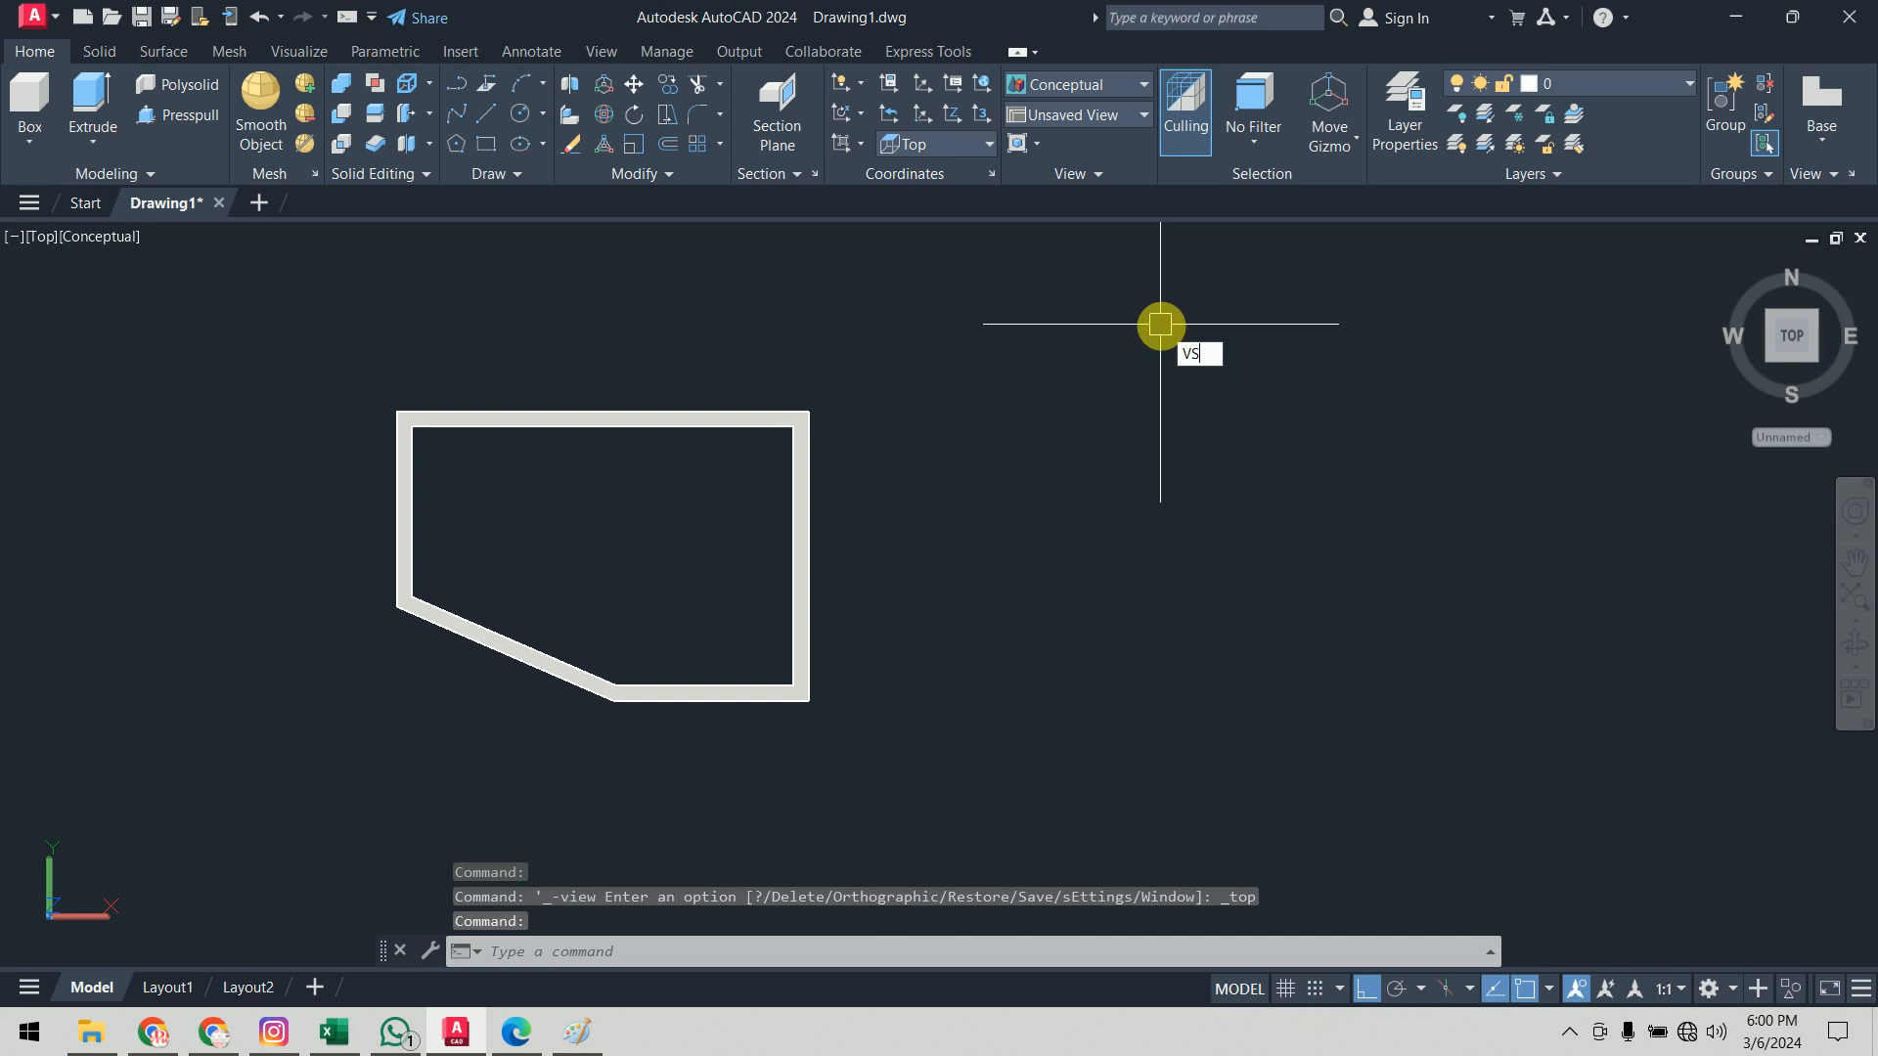
key("Return")
type("2")
key("Return")
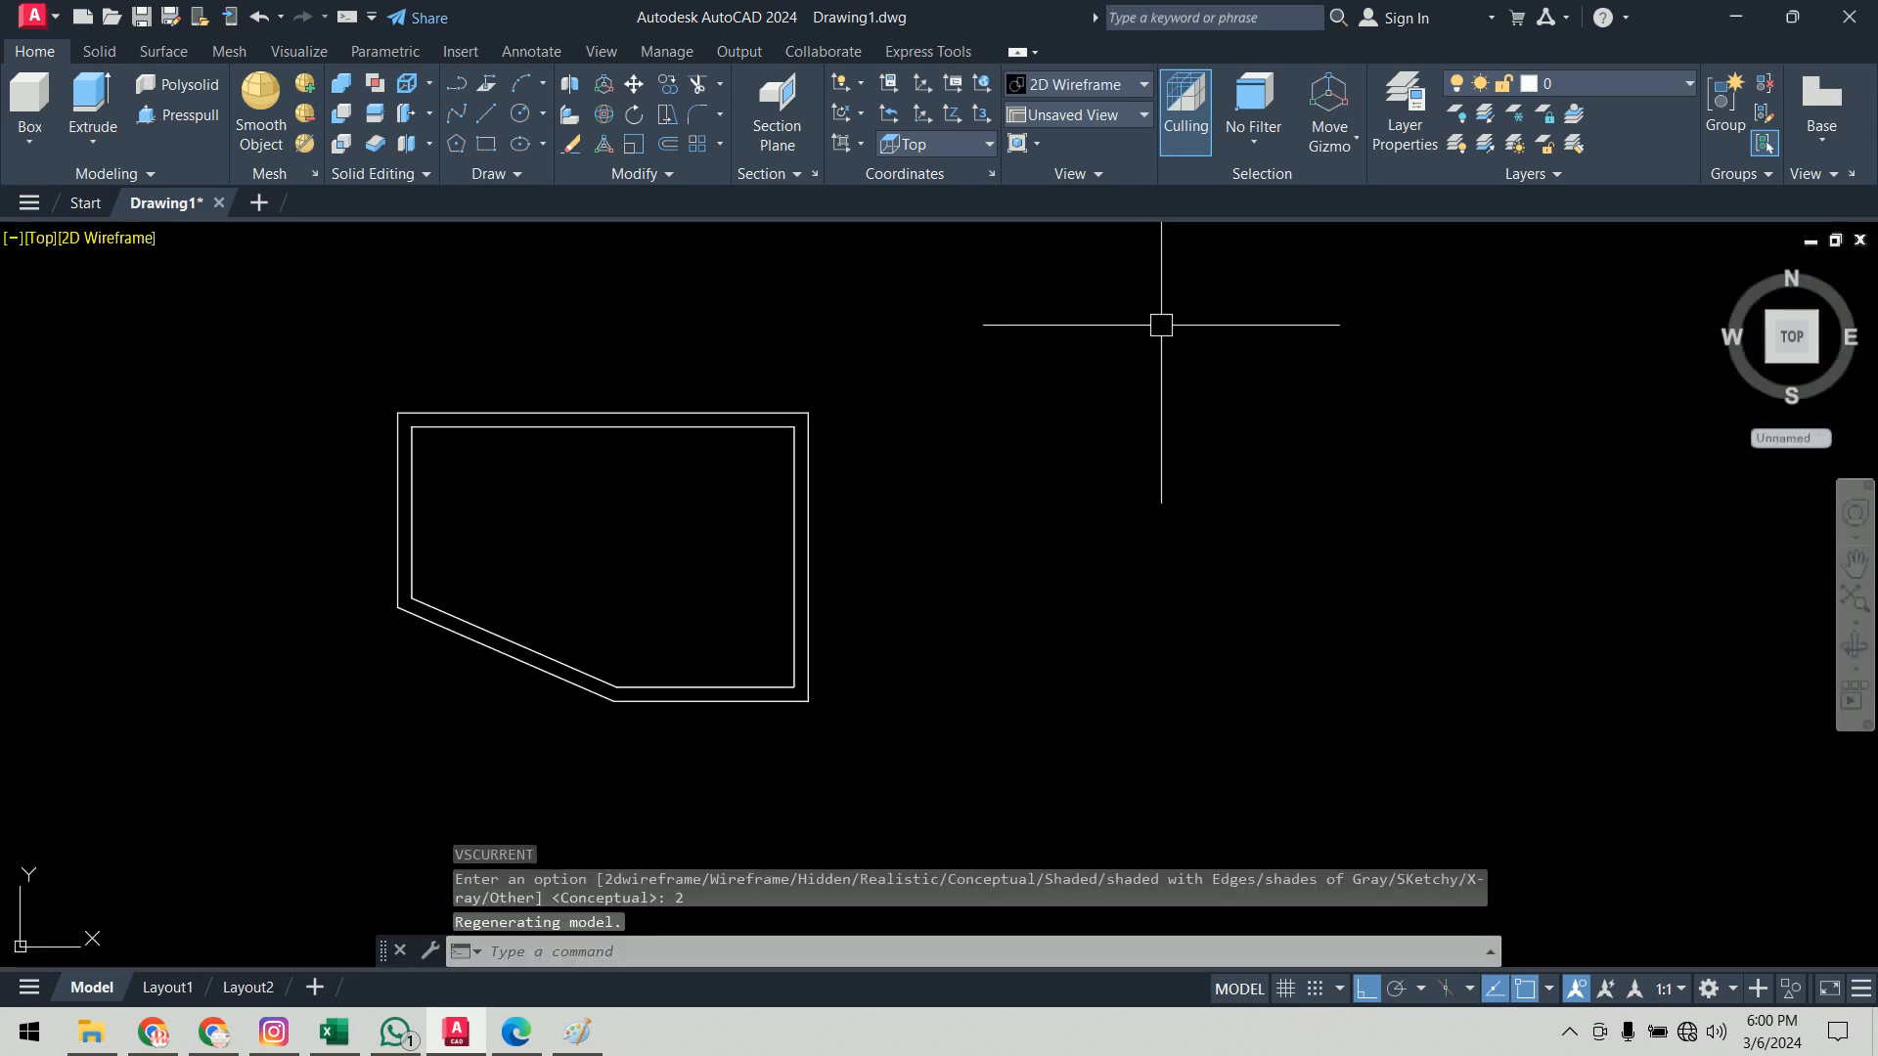
Step: Trace a polyline along the outer wall edges from the upper-left corner through the upper-right to the lower-right corner
type("pl")
key("Return")
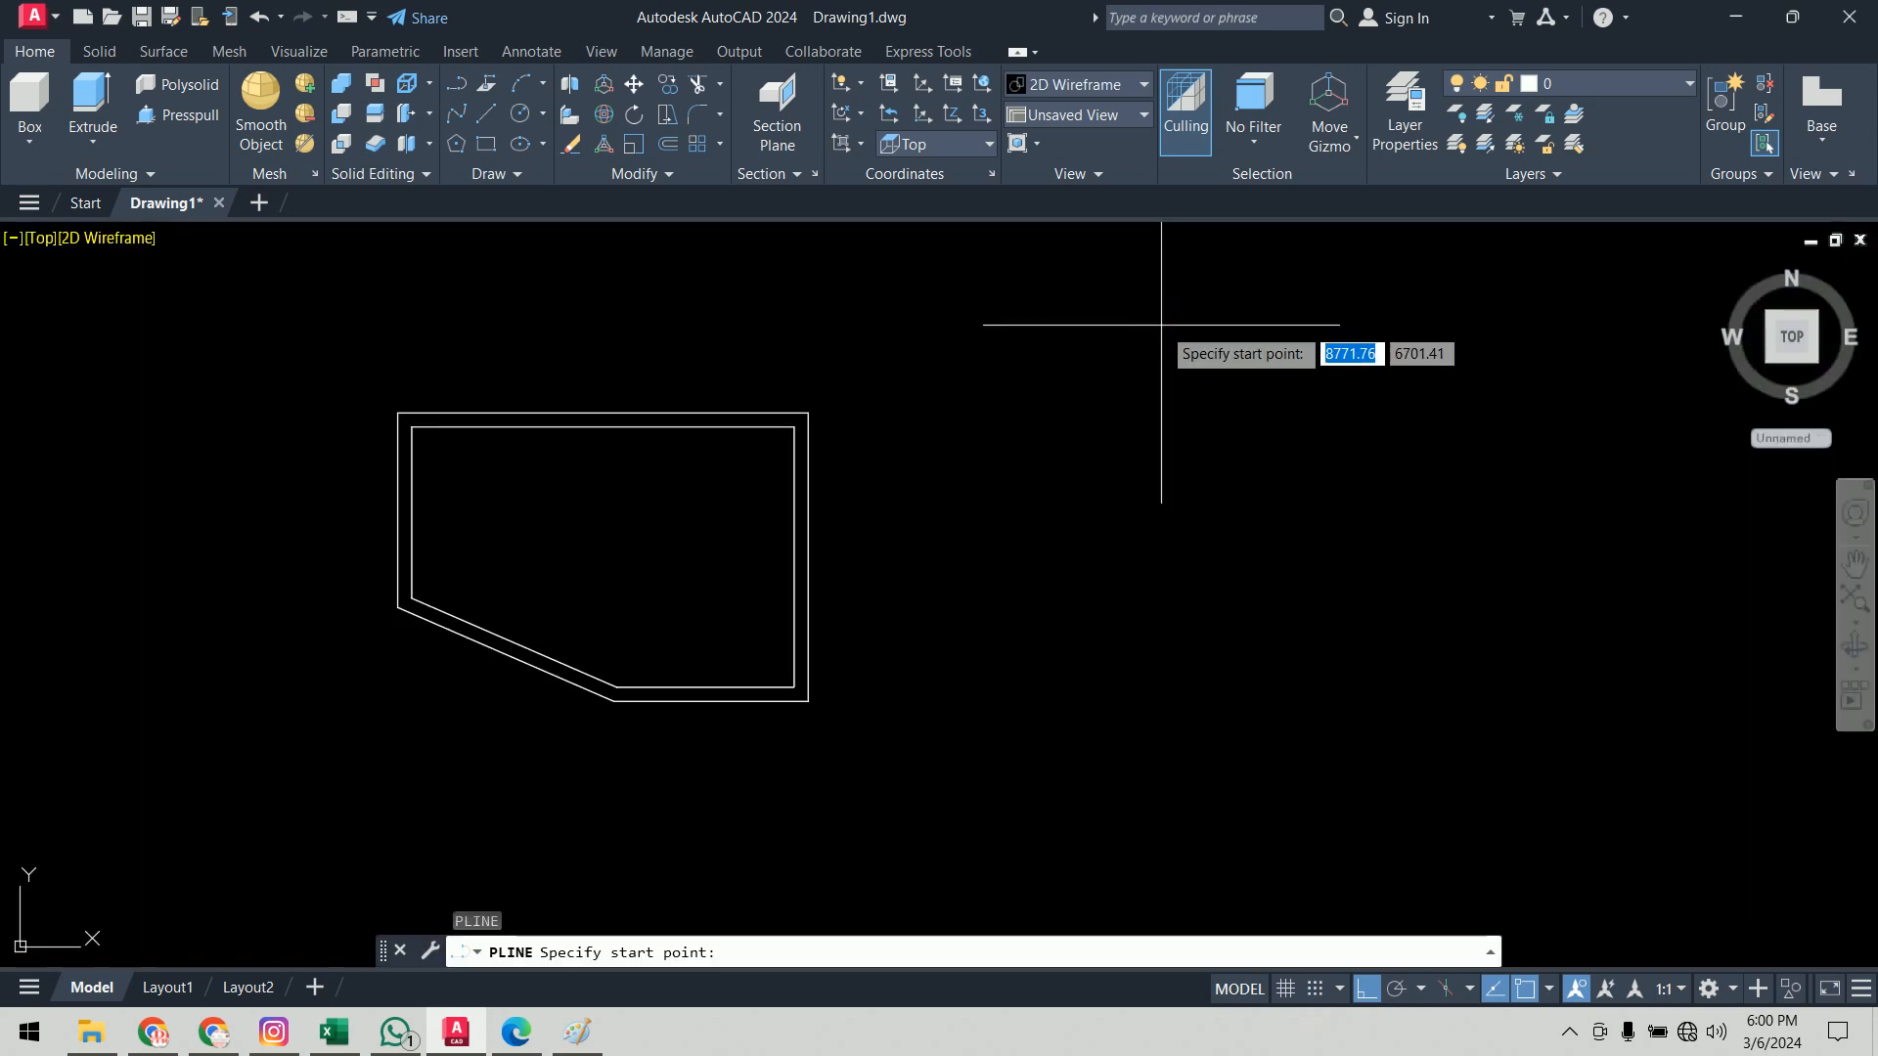
left_click(397, 413)
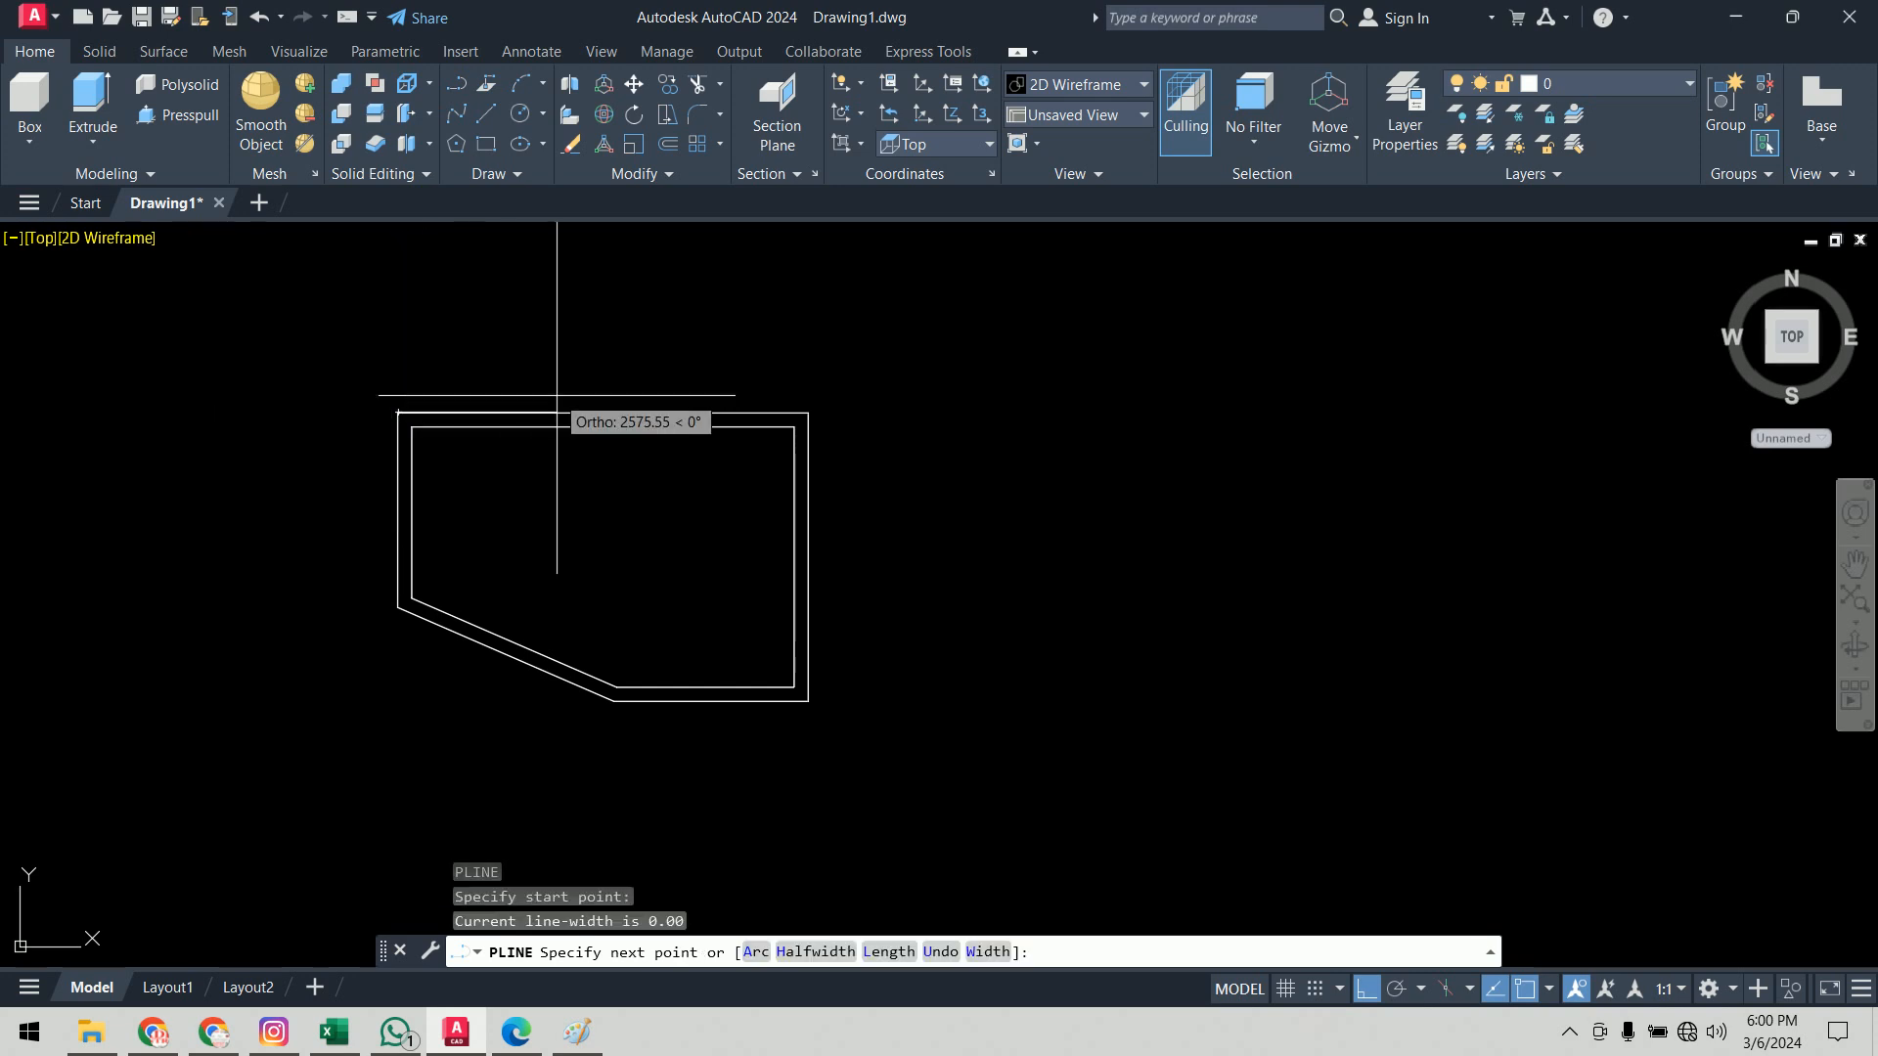
scroll(566, 414, "up", 4)
left_click(1194, 441)
scroll(1194, 440, "down", 4)
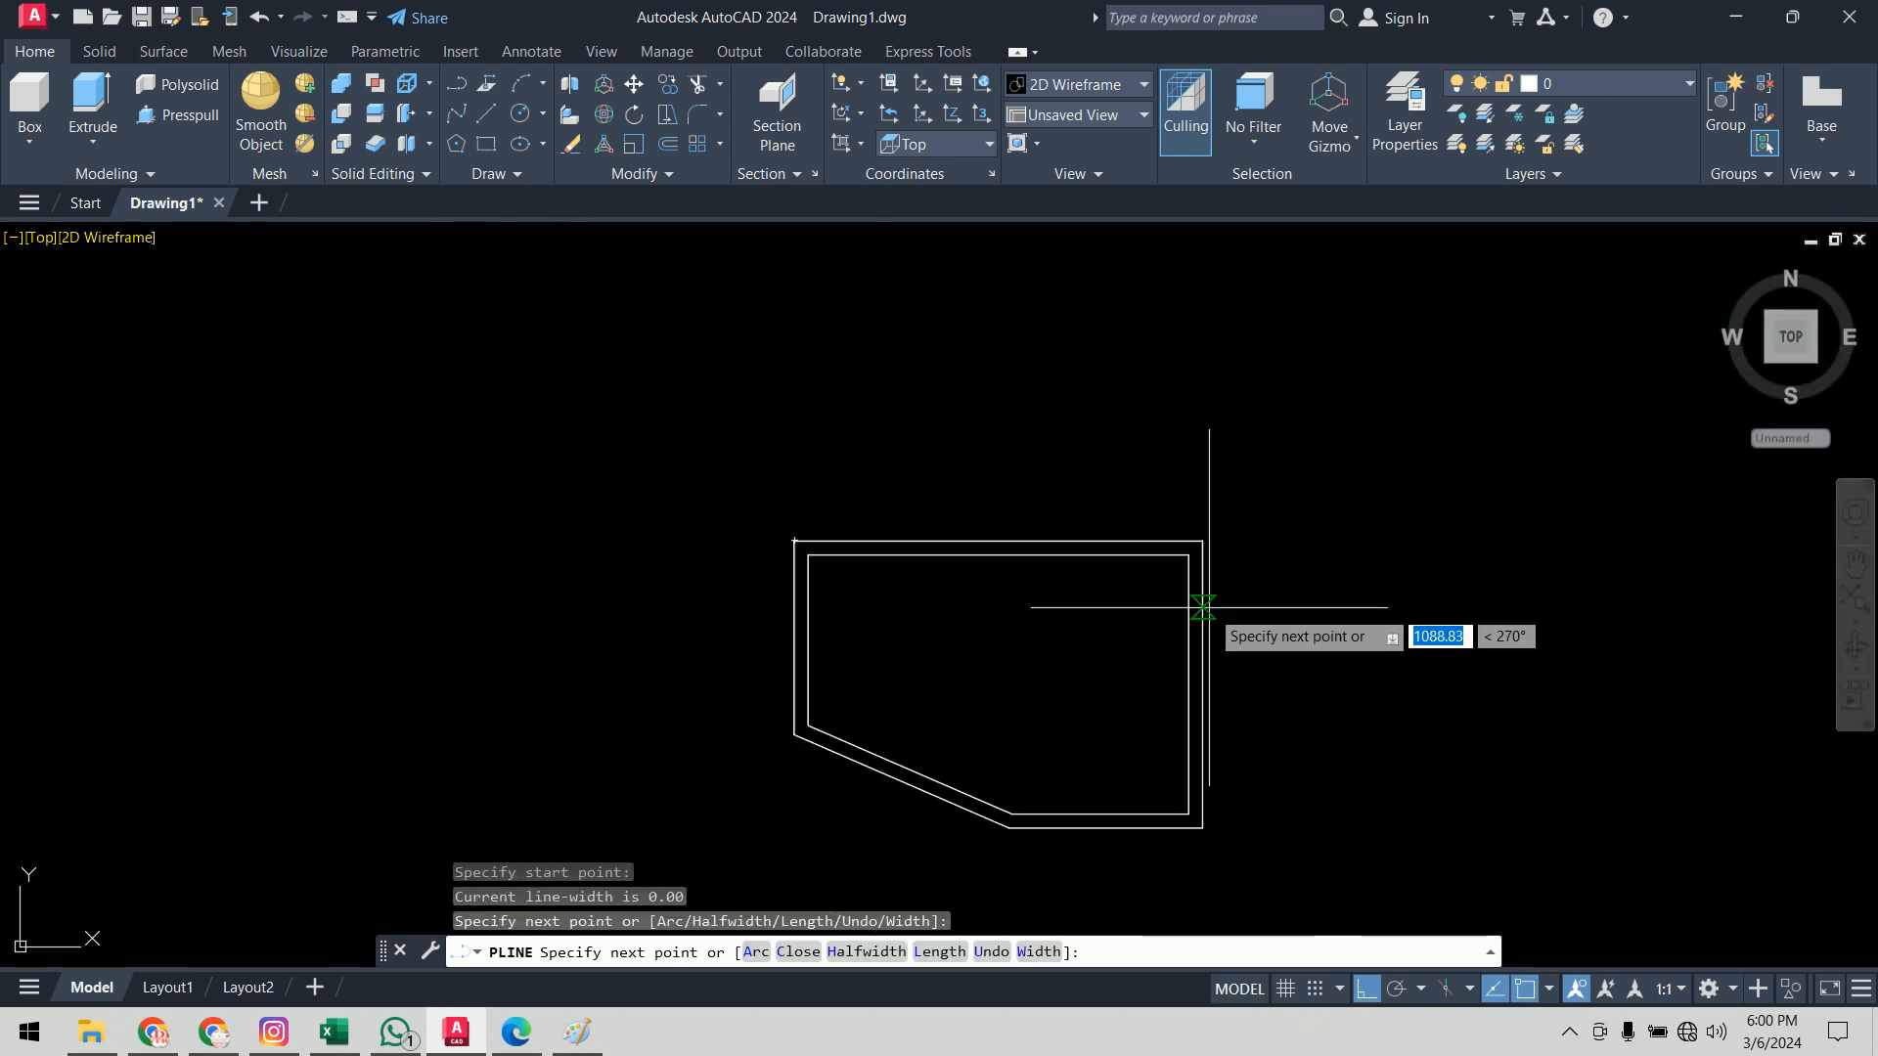
left_click(1168, 689)
scroll(1051, 719, "up", 5)
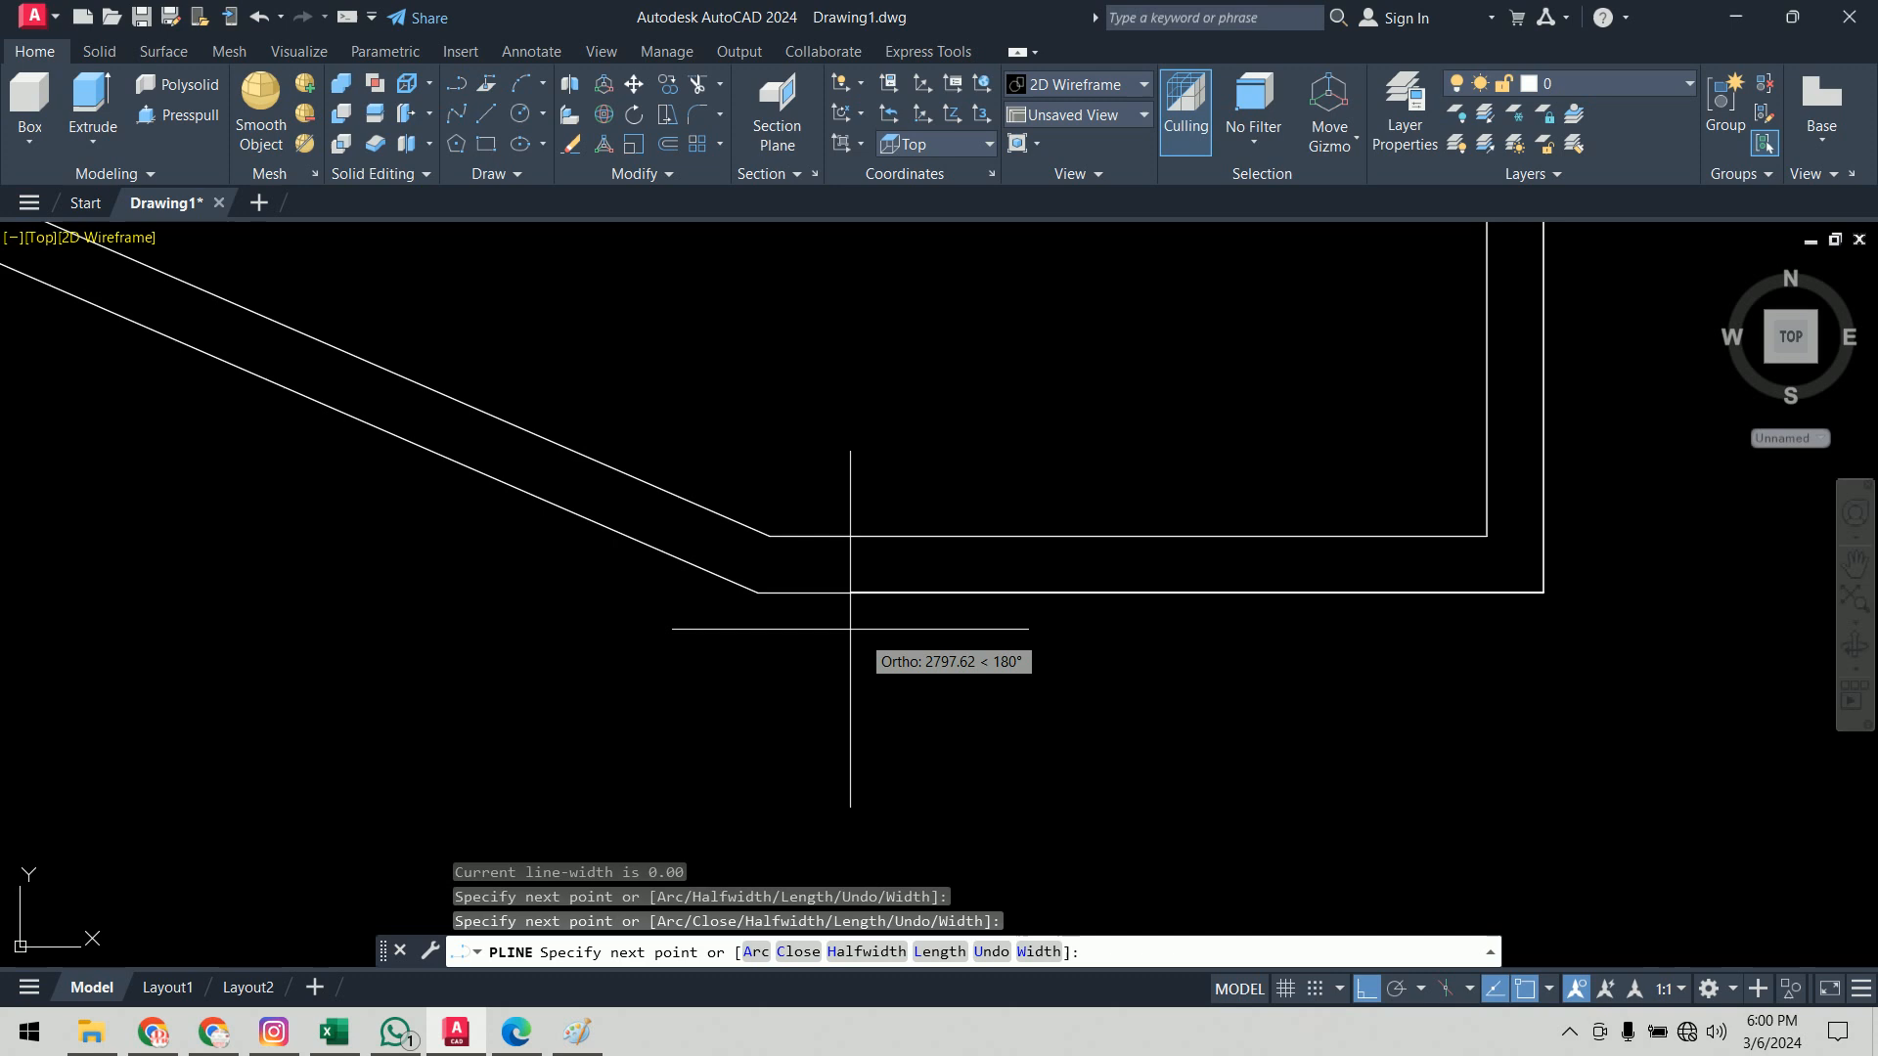
Step: Continue the polyline along the lower and slanted outer wall edges and close it
left_click(759, 592)
scroll(401, 540, "down", 4)
scroll(445, 719, "up", 5)
left_click(254, 511)
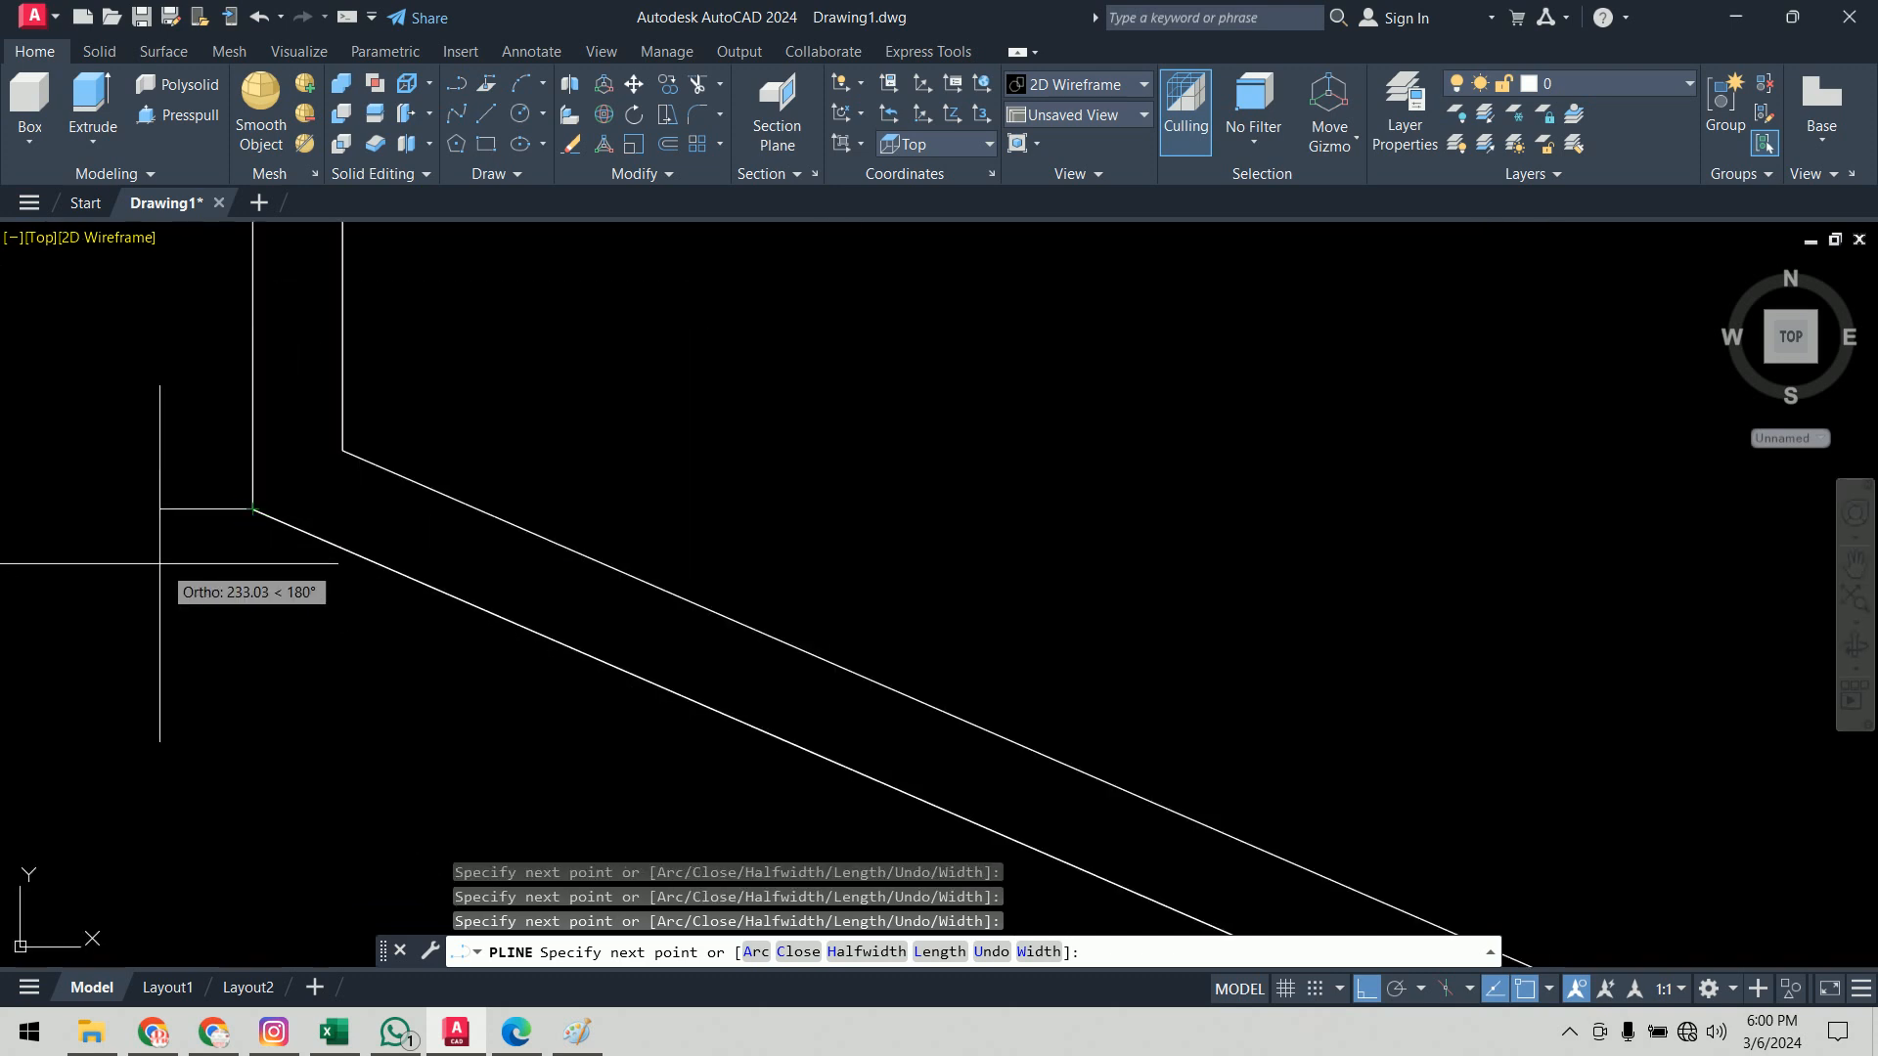
scroll(165, 553, "down", 5)
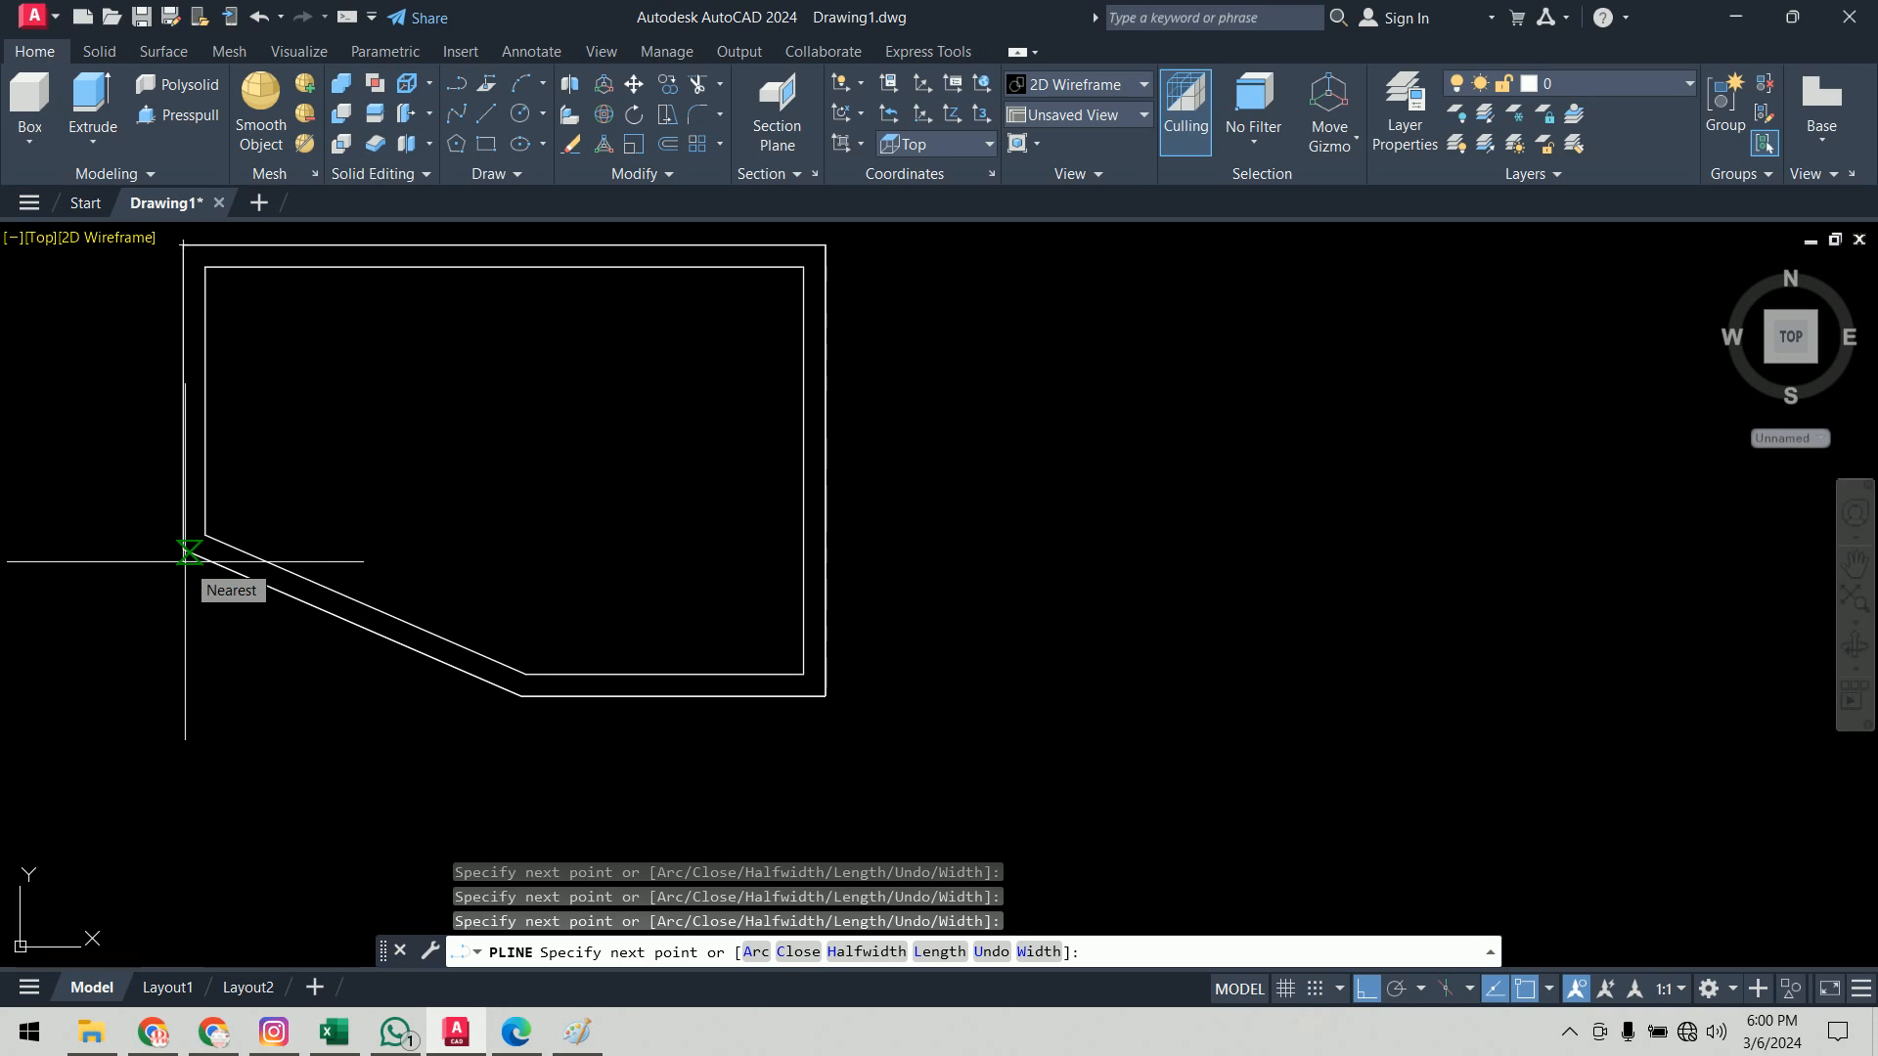
type("c")
key("Return")
Step: Copy the traced outline polyline along the X axis to an empty area beside the walls
scroll(607, 555, "down", 2)
middle_click_drag(643, 621, 721, 482, "shift")
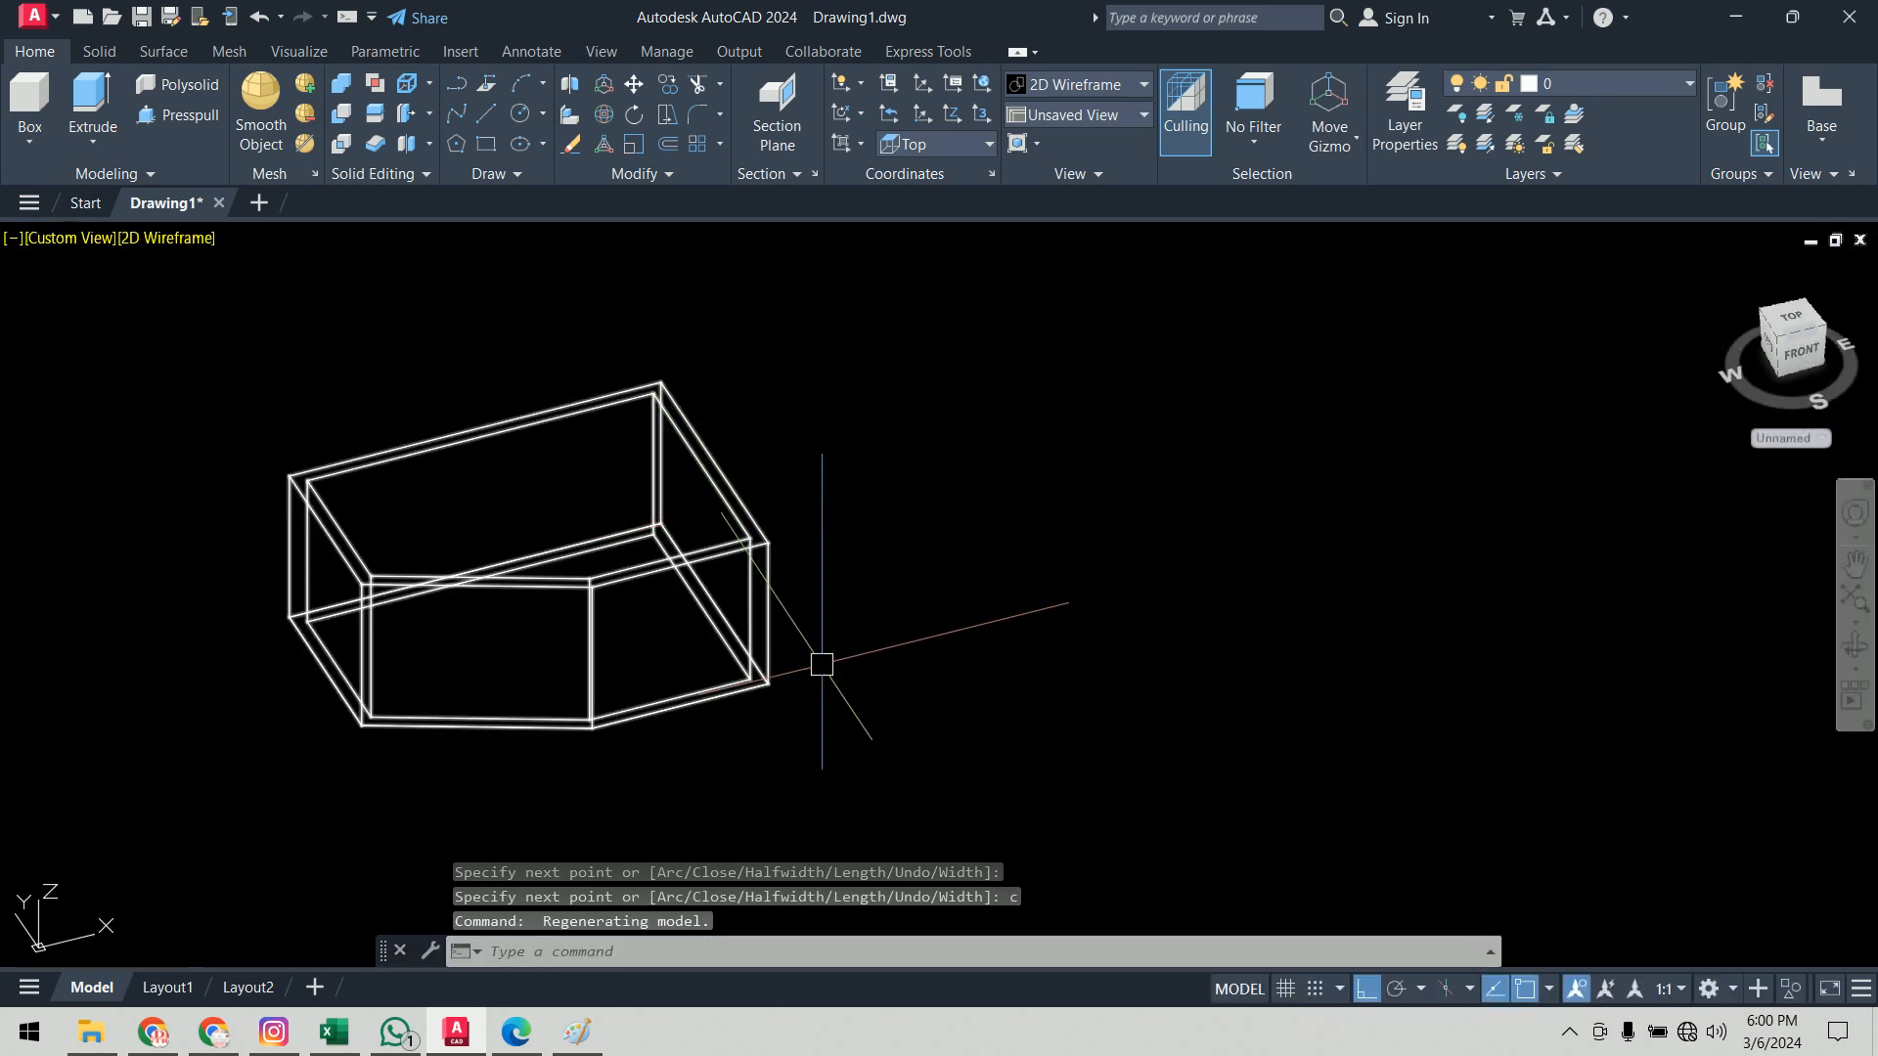
left_click(767, 683)
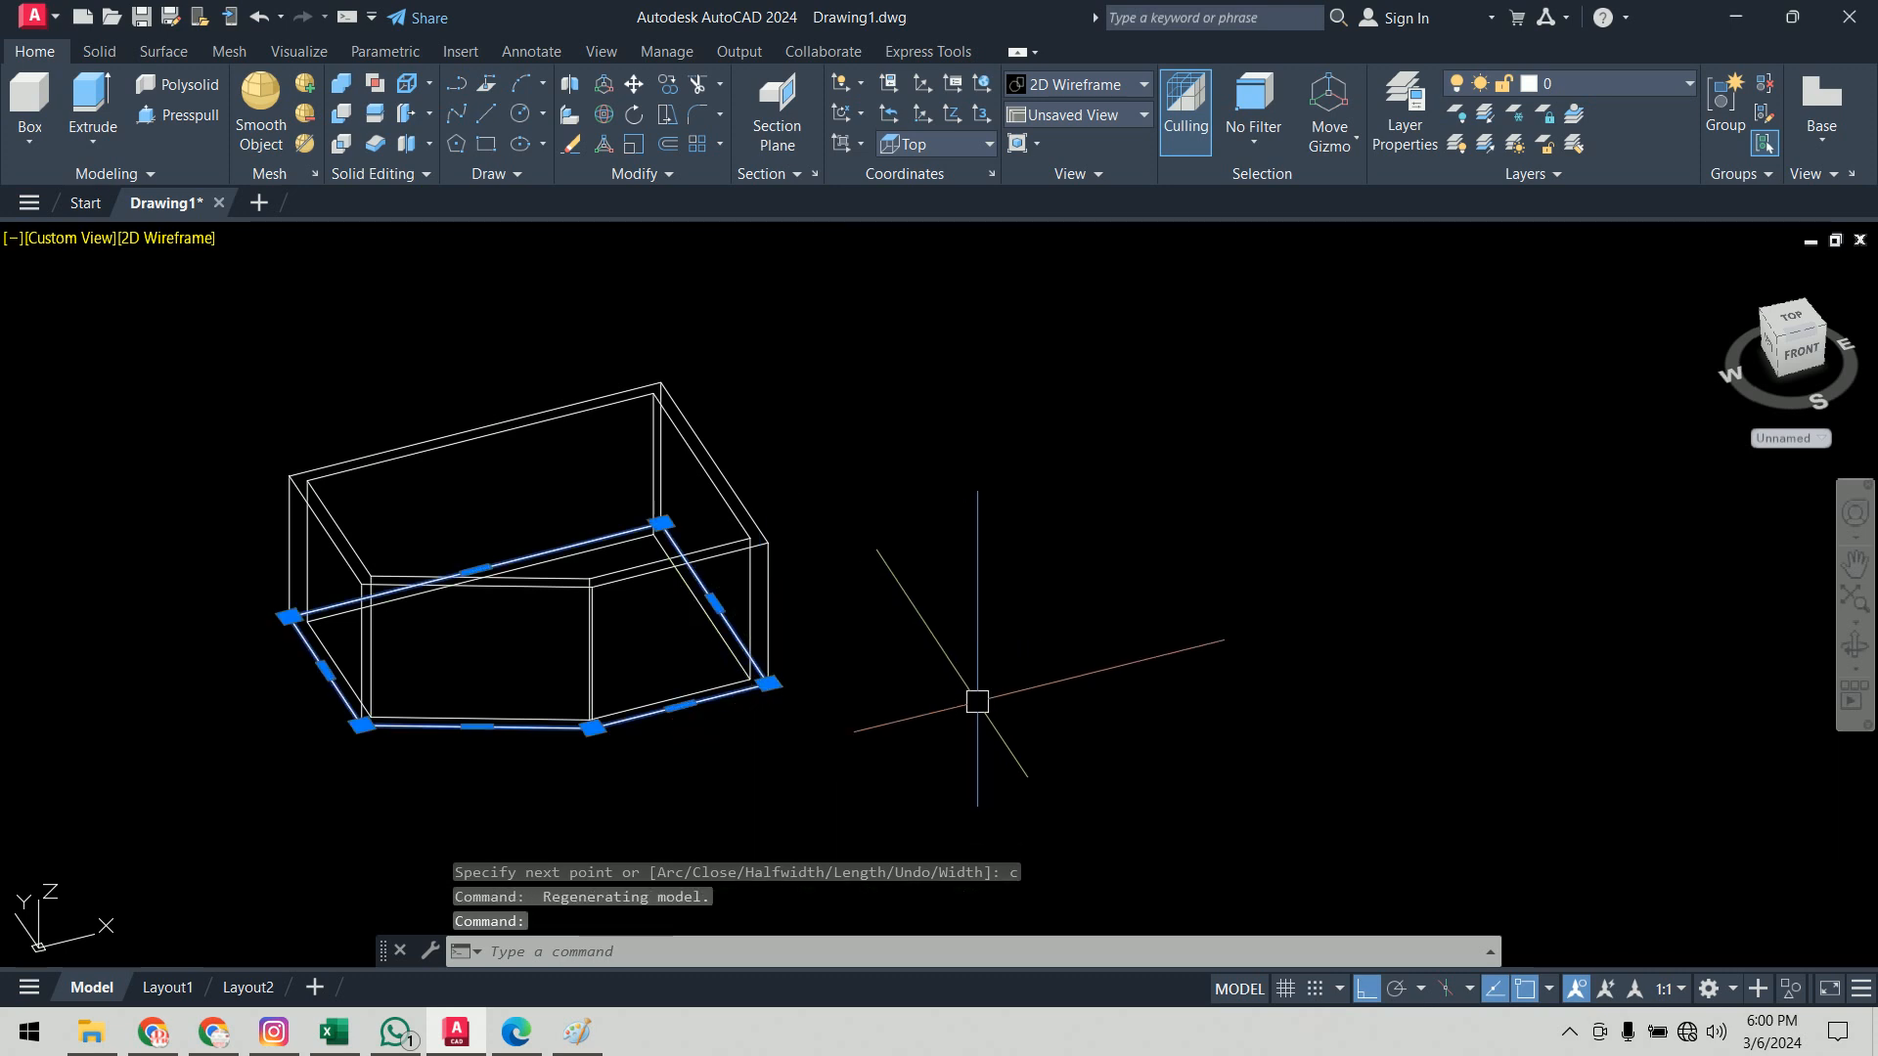
type("co")
key("Return")
left_click(876, 736)
left_click(1570, 592)
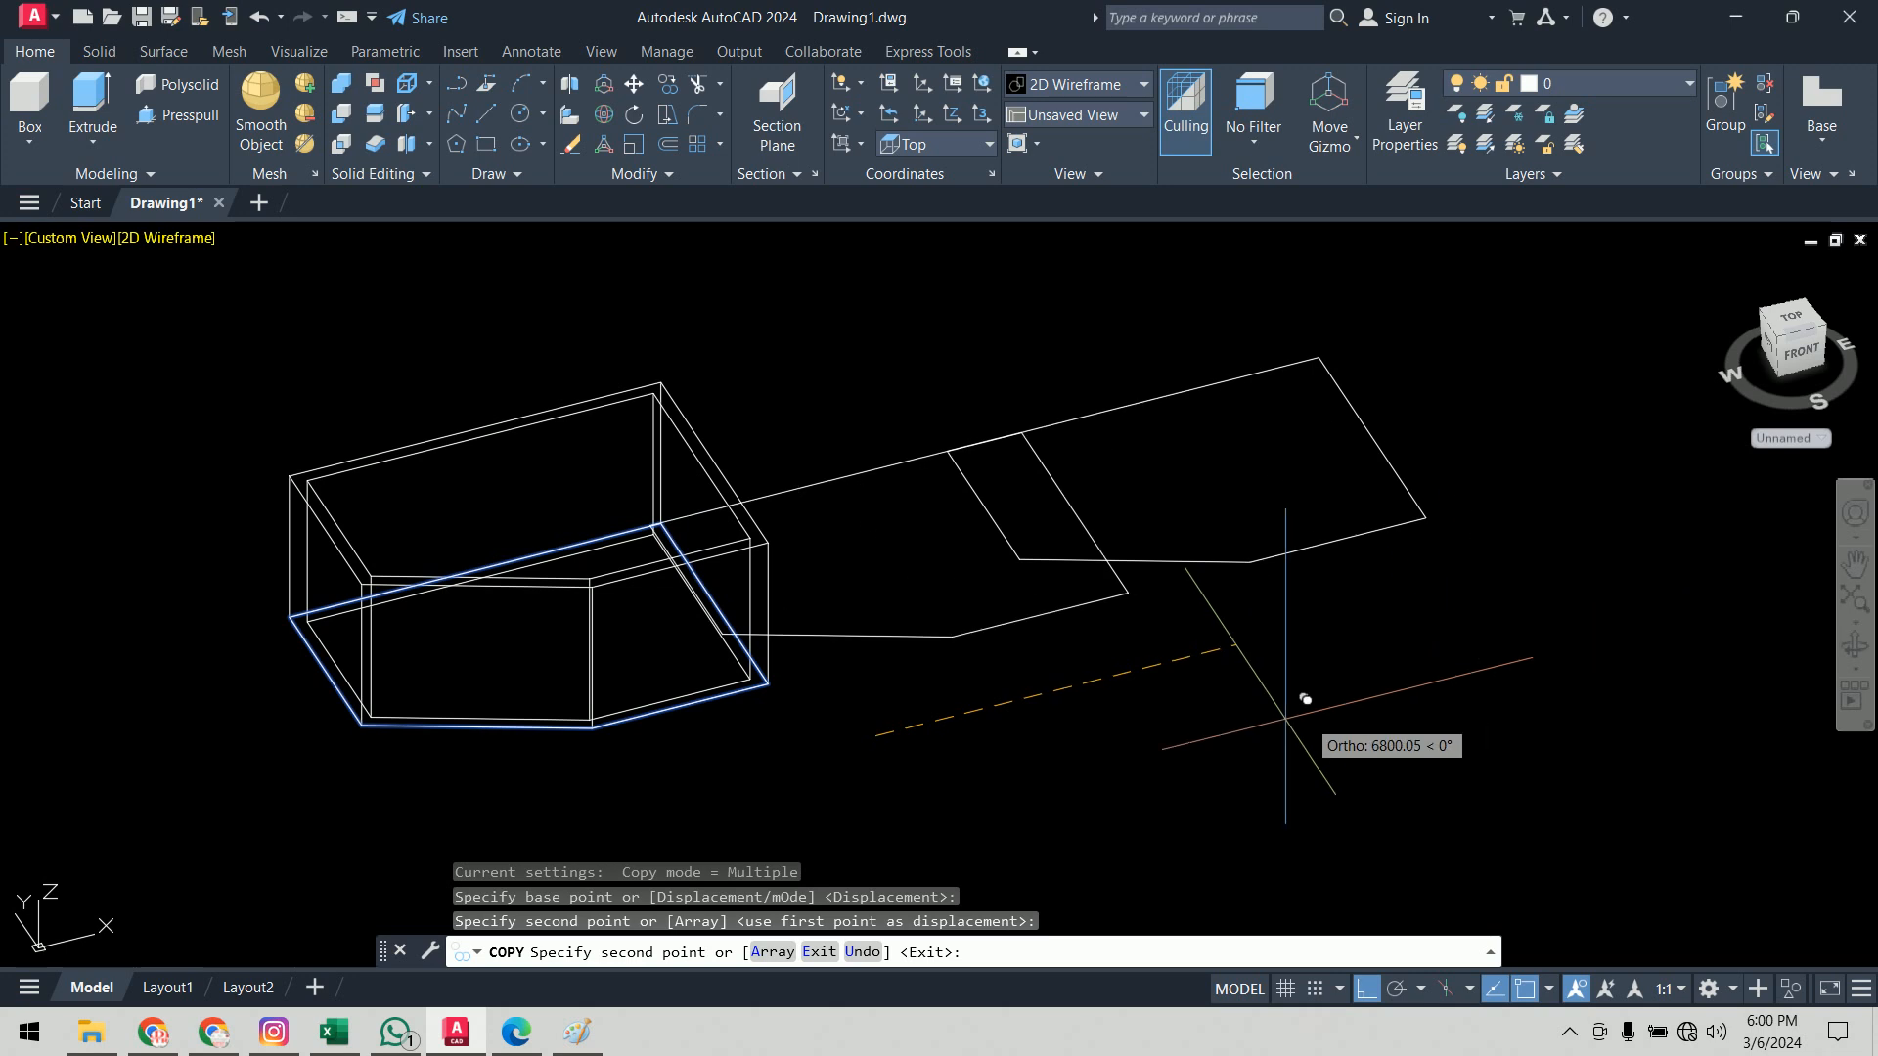
key("Return")
Step: Set the Conceptual visual style for the walls and the copied outline
middle_click_drag(972, 700, 1086, 700)
type("vs")
key("Return")
type("c")
key("Return")
mouse_move(1049, 717)
middle_mouse_down("shift")
mouse_move(1062, 779)
mouse_move(1126, 755)
mouse_move(1125, 671)
mouse_move(1067, 772)
mouse_move(1085, 750)
middle_mouse_up("shift")
type("EXT")
key("Return")
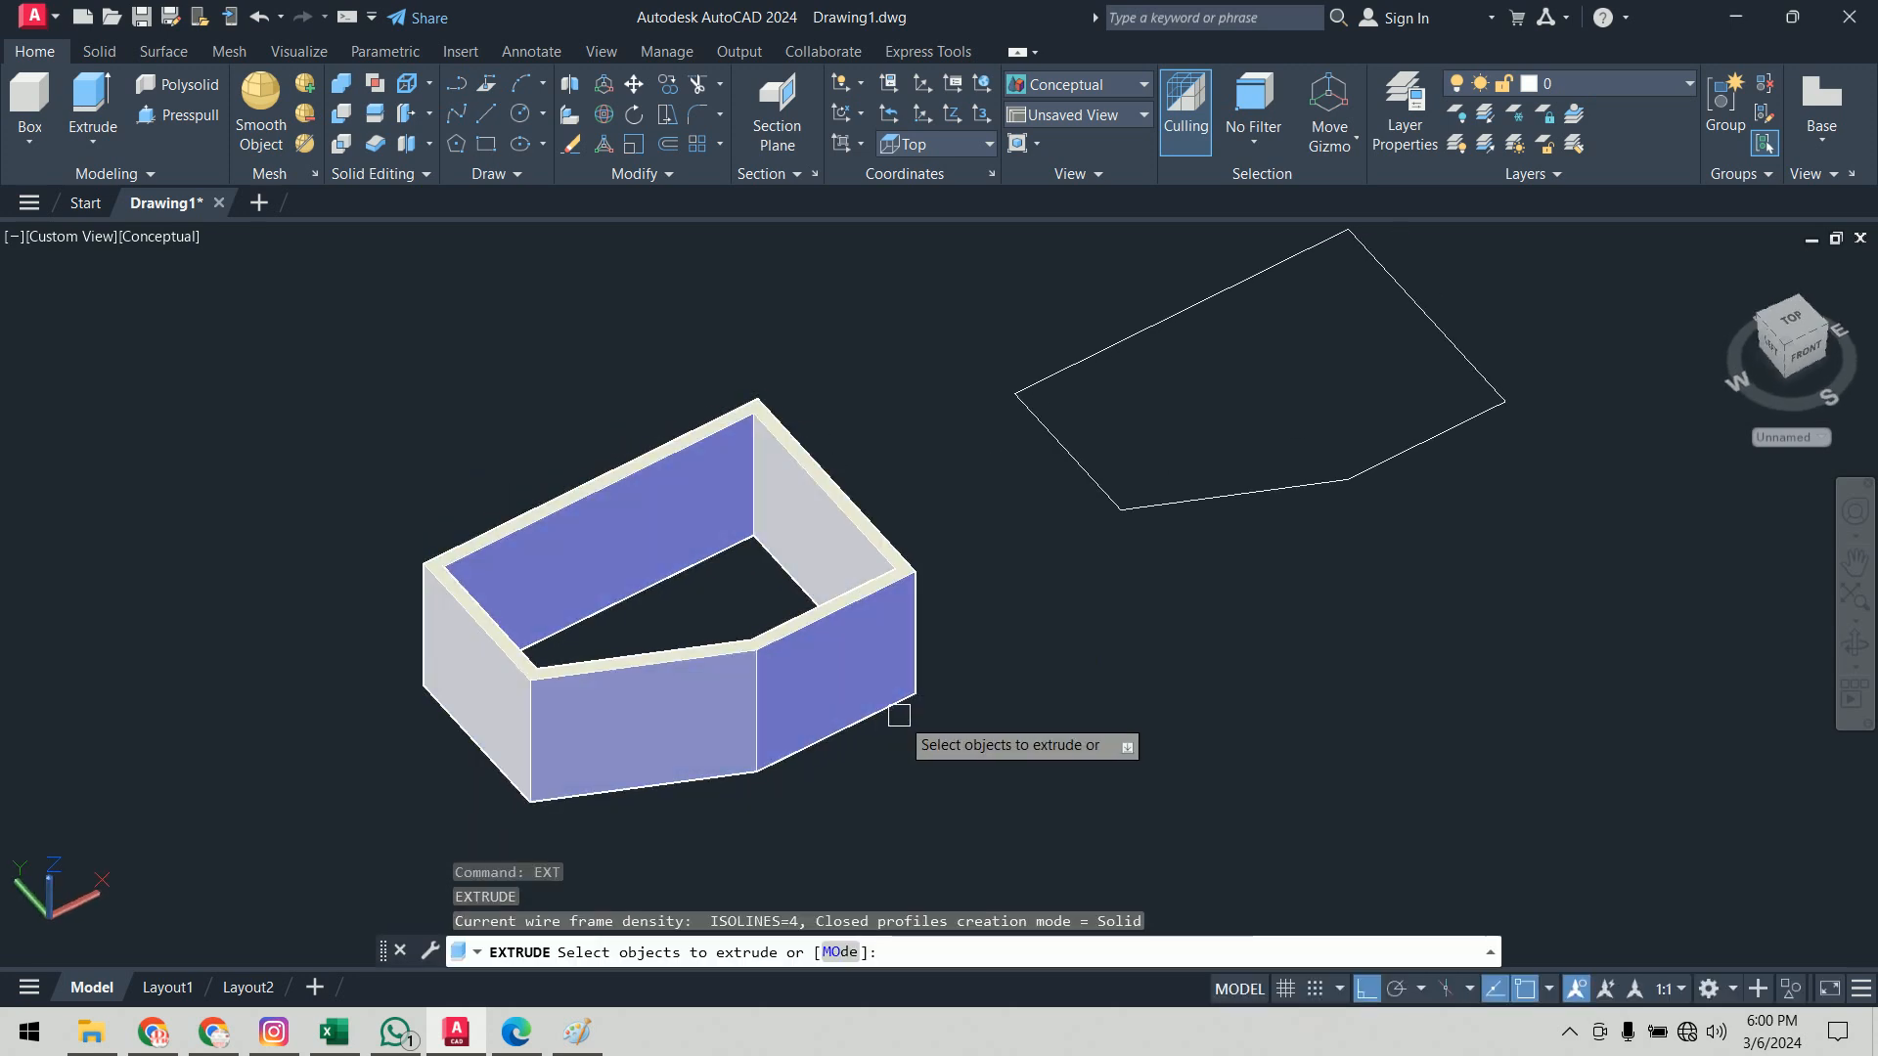
left_click(895, 712)
key("Escape")
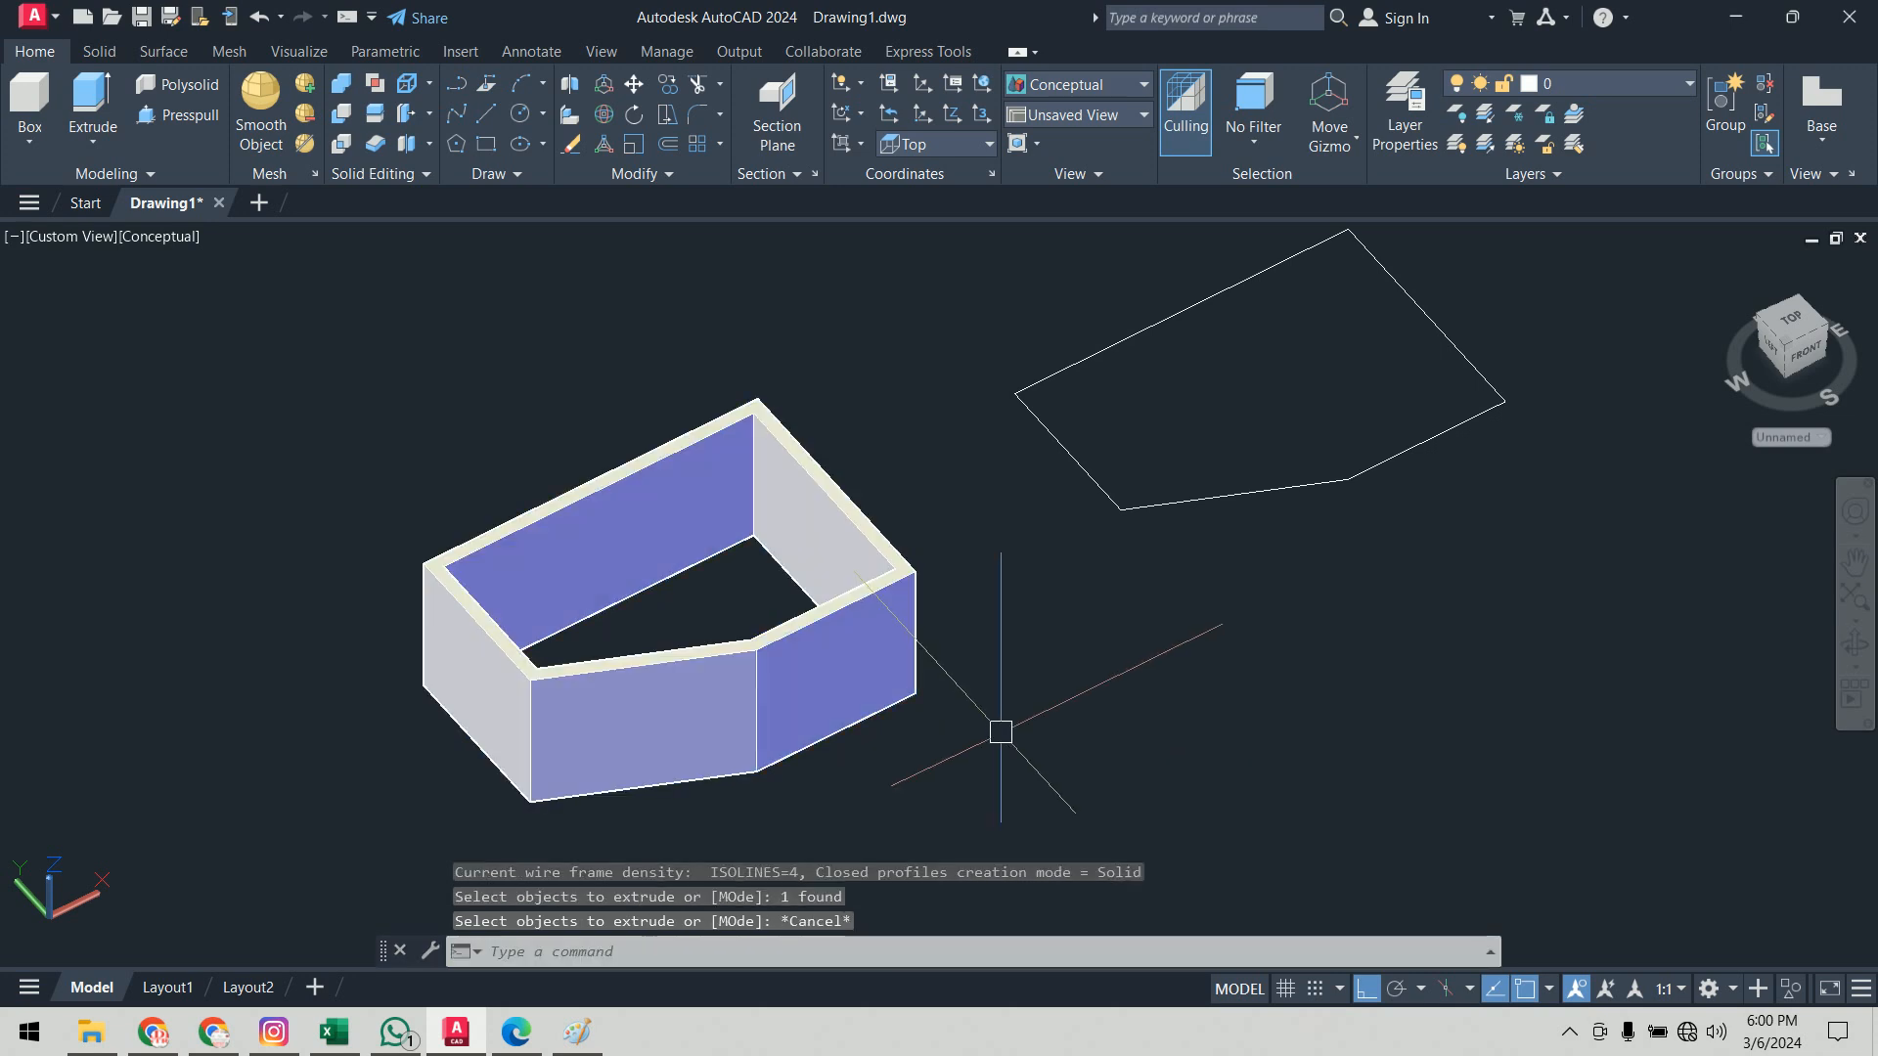
key("Escape")
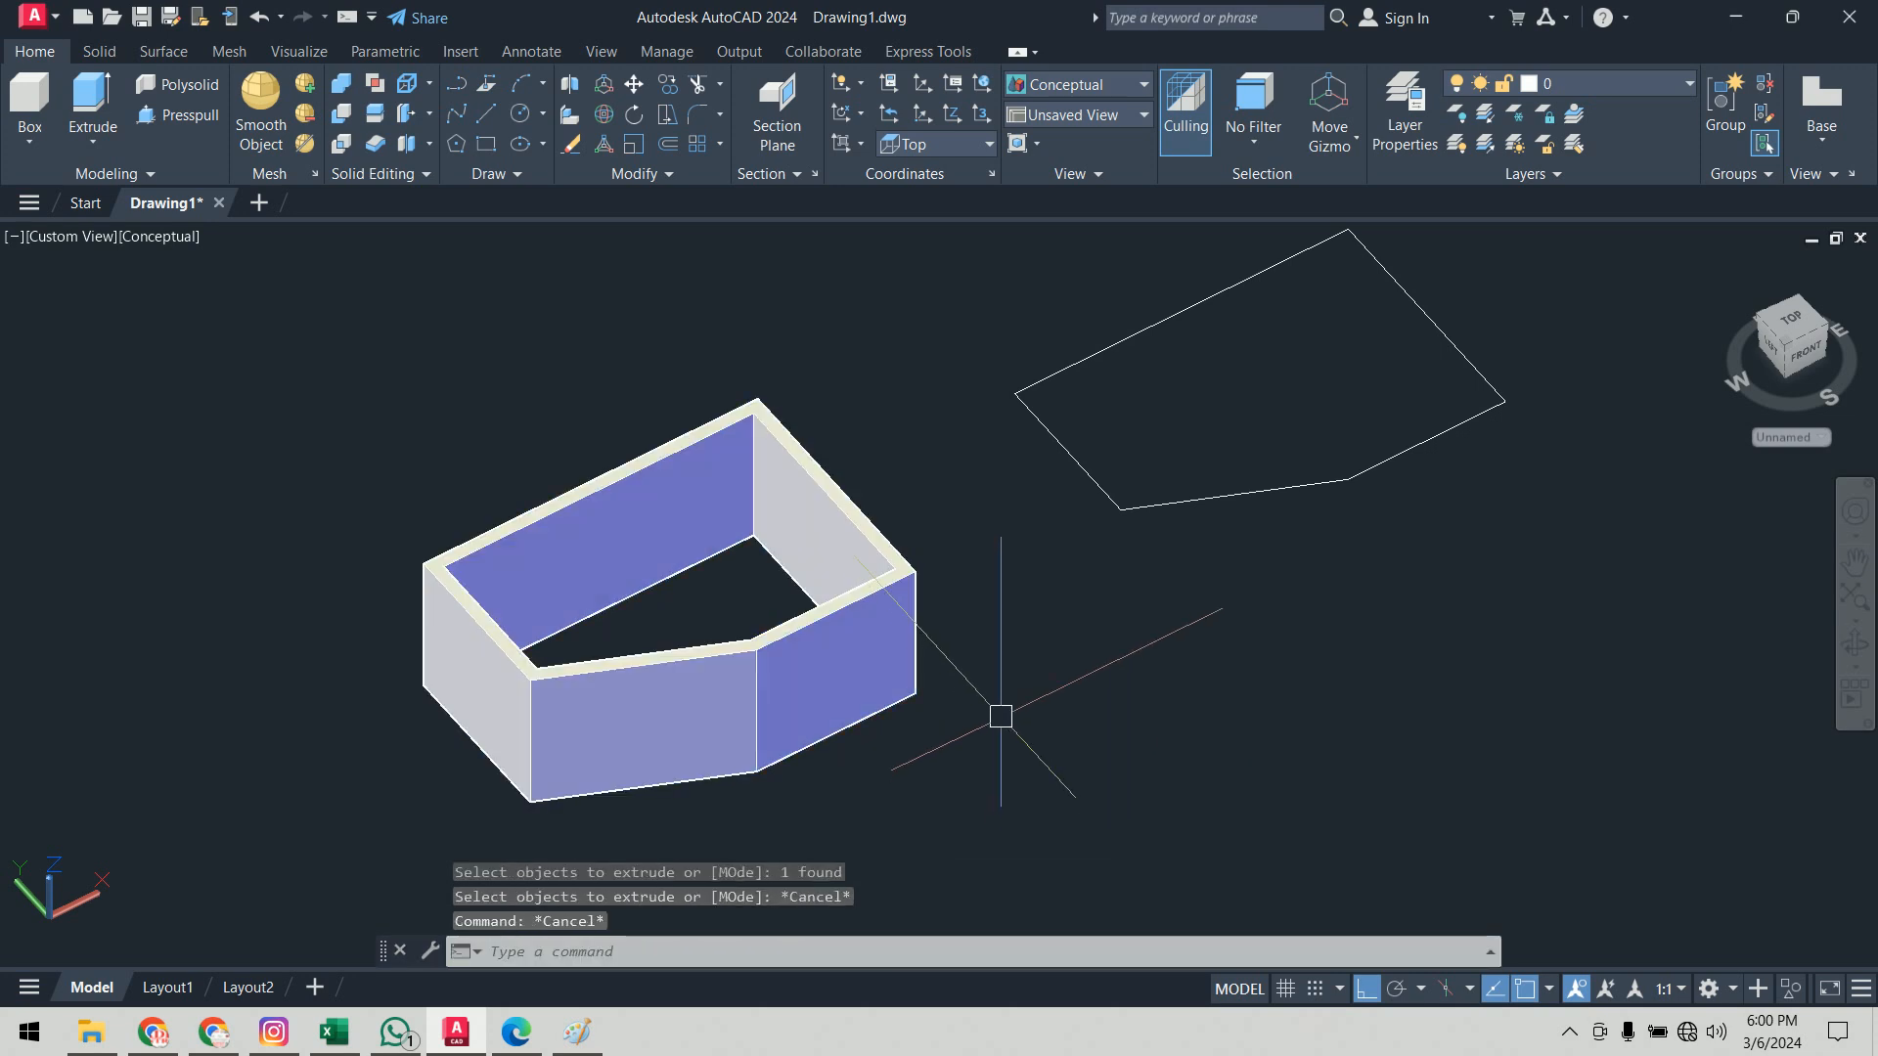
left_click(860, 729)
key("Escape")
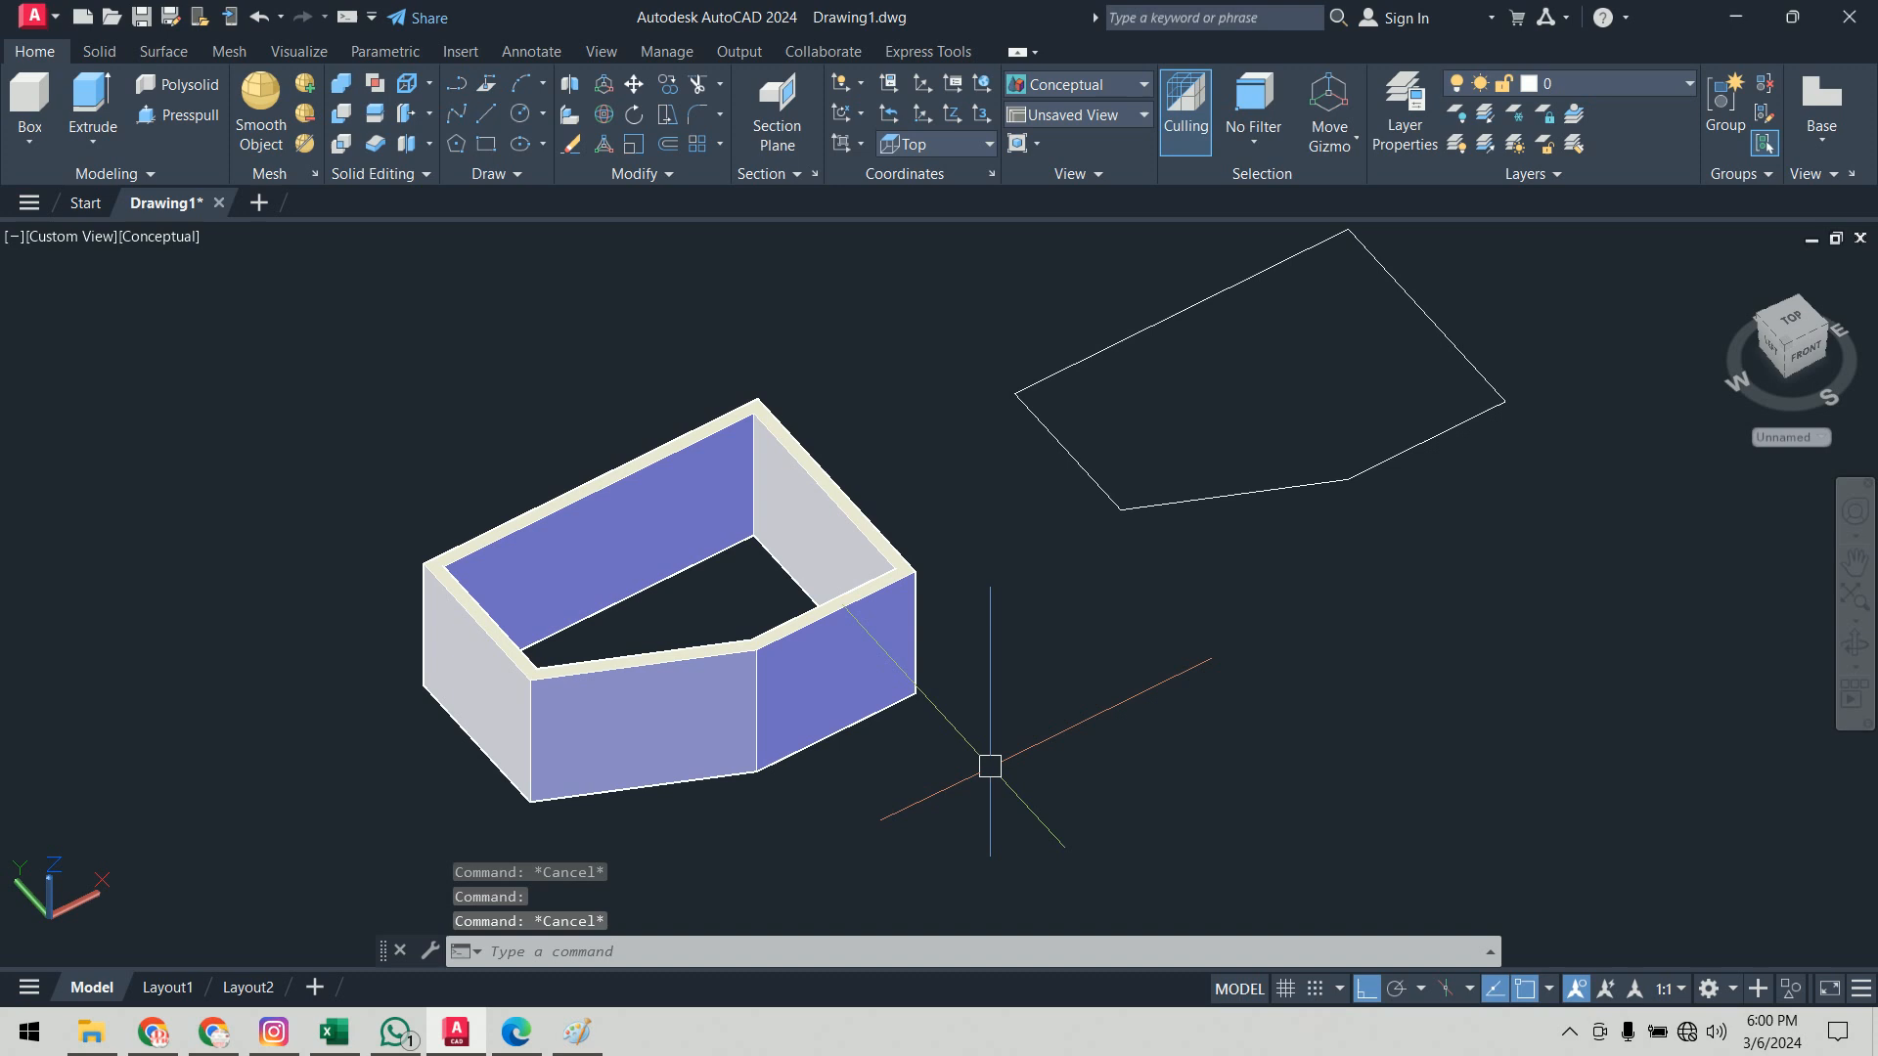
left_click(872, 729)
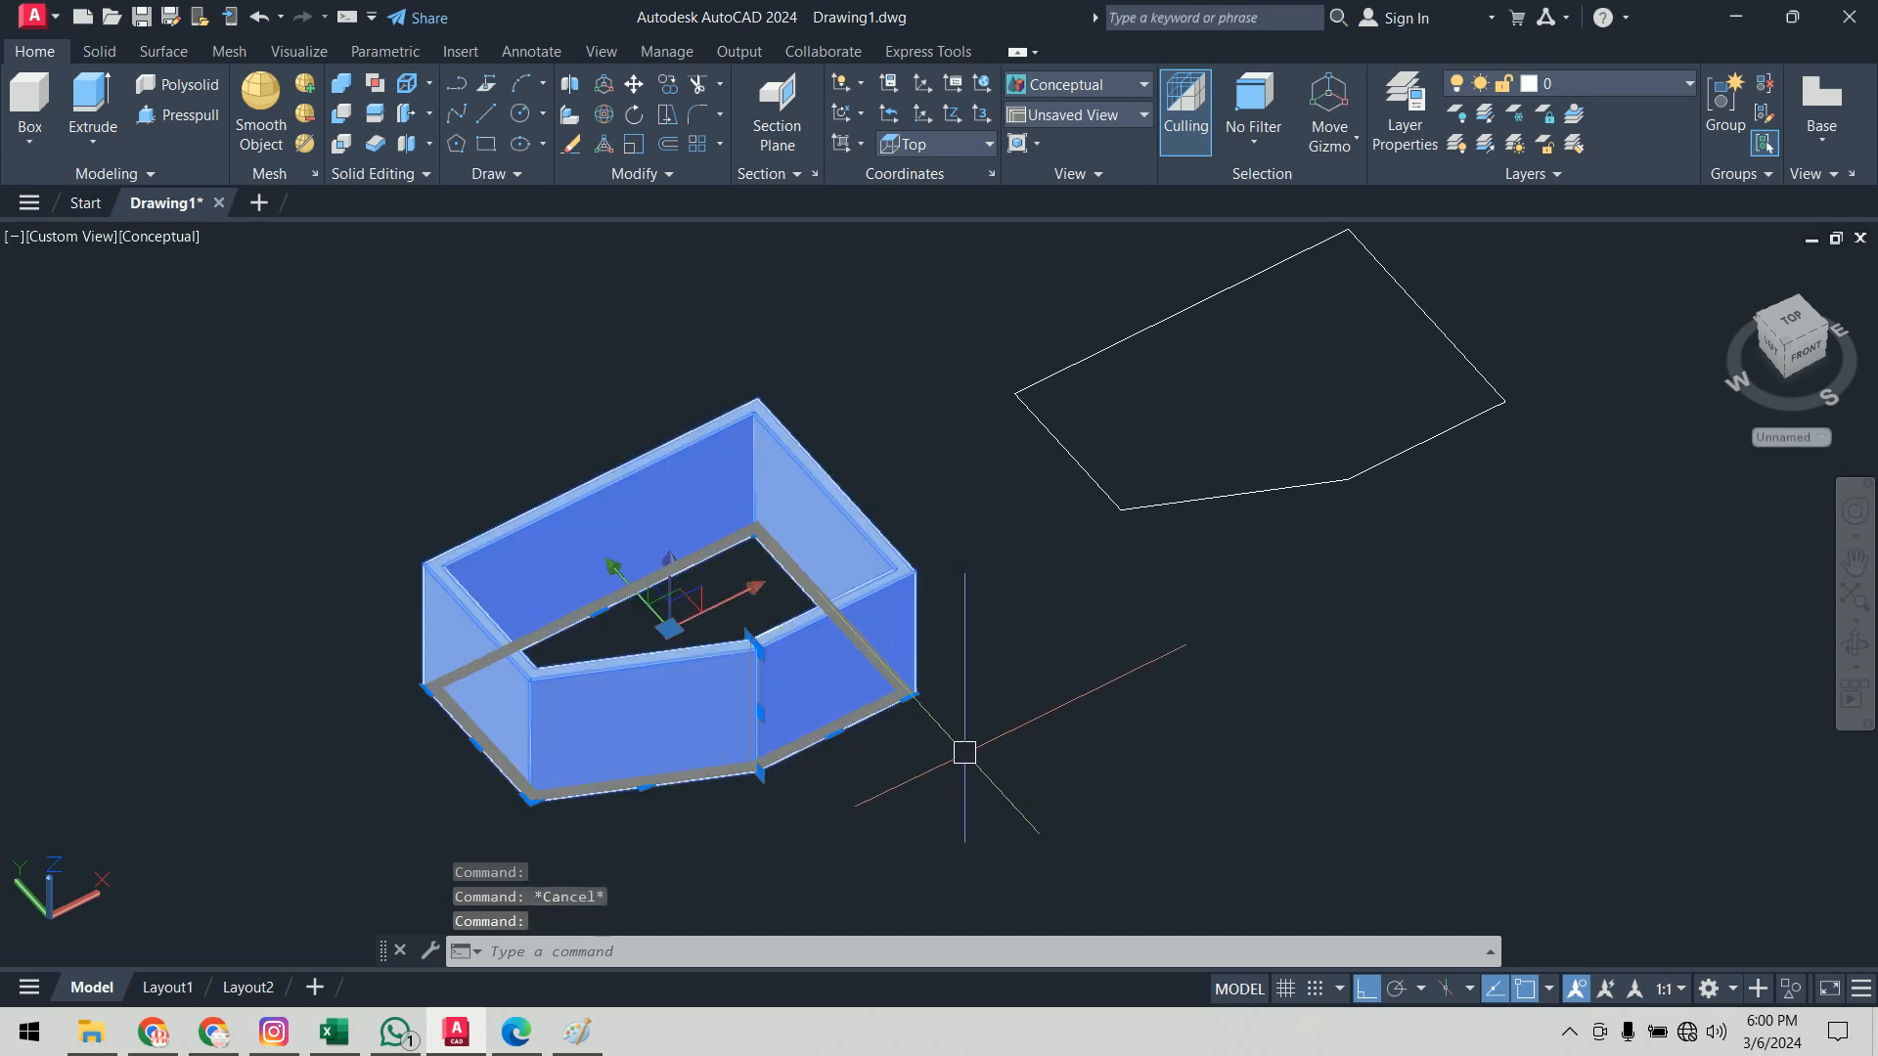
key("Escape")
left_click(376, 433)
left_click(564, 367)
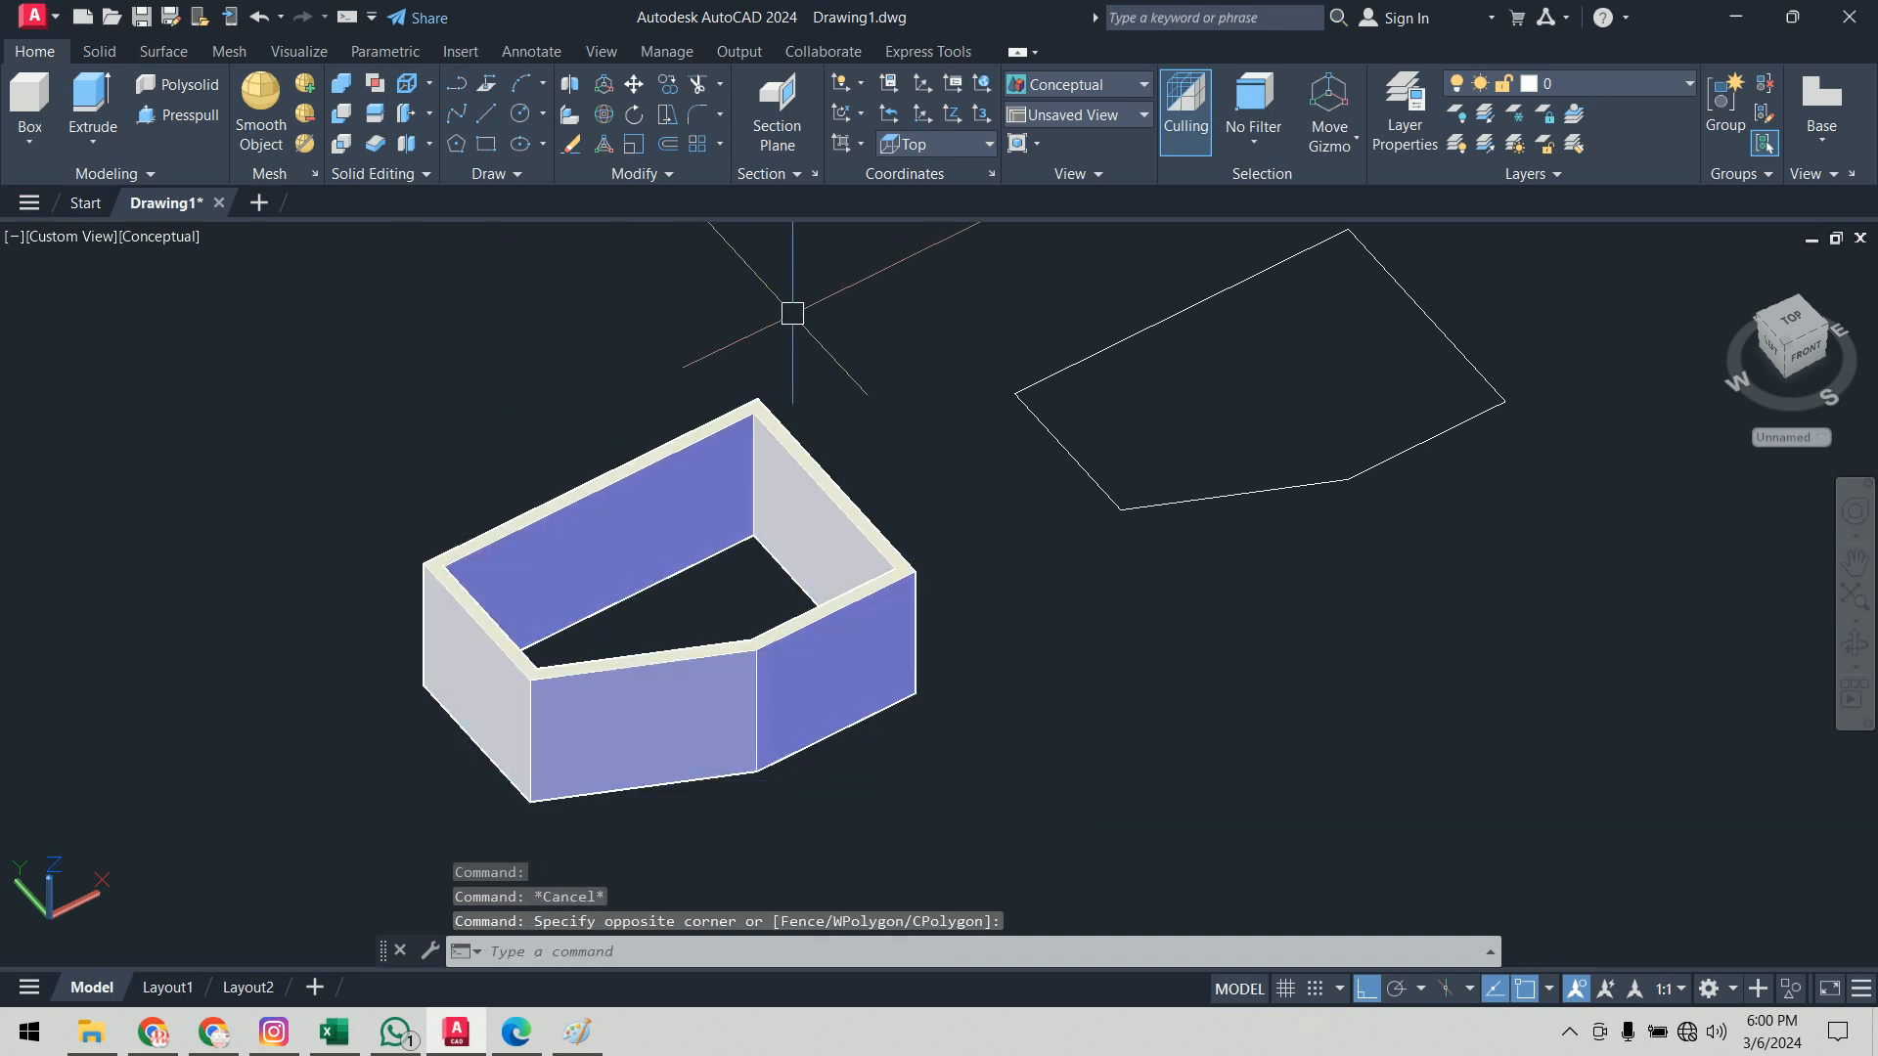
Step: Select only the outline polyline at the base of the walls and extrude it 300 upward as a floor
left_click(838, 314)
left_click(368, 795)
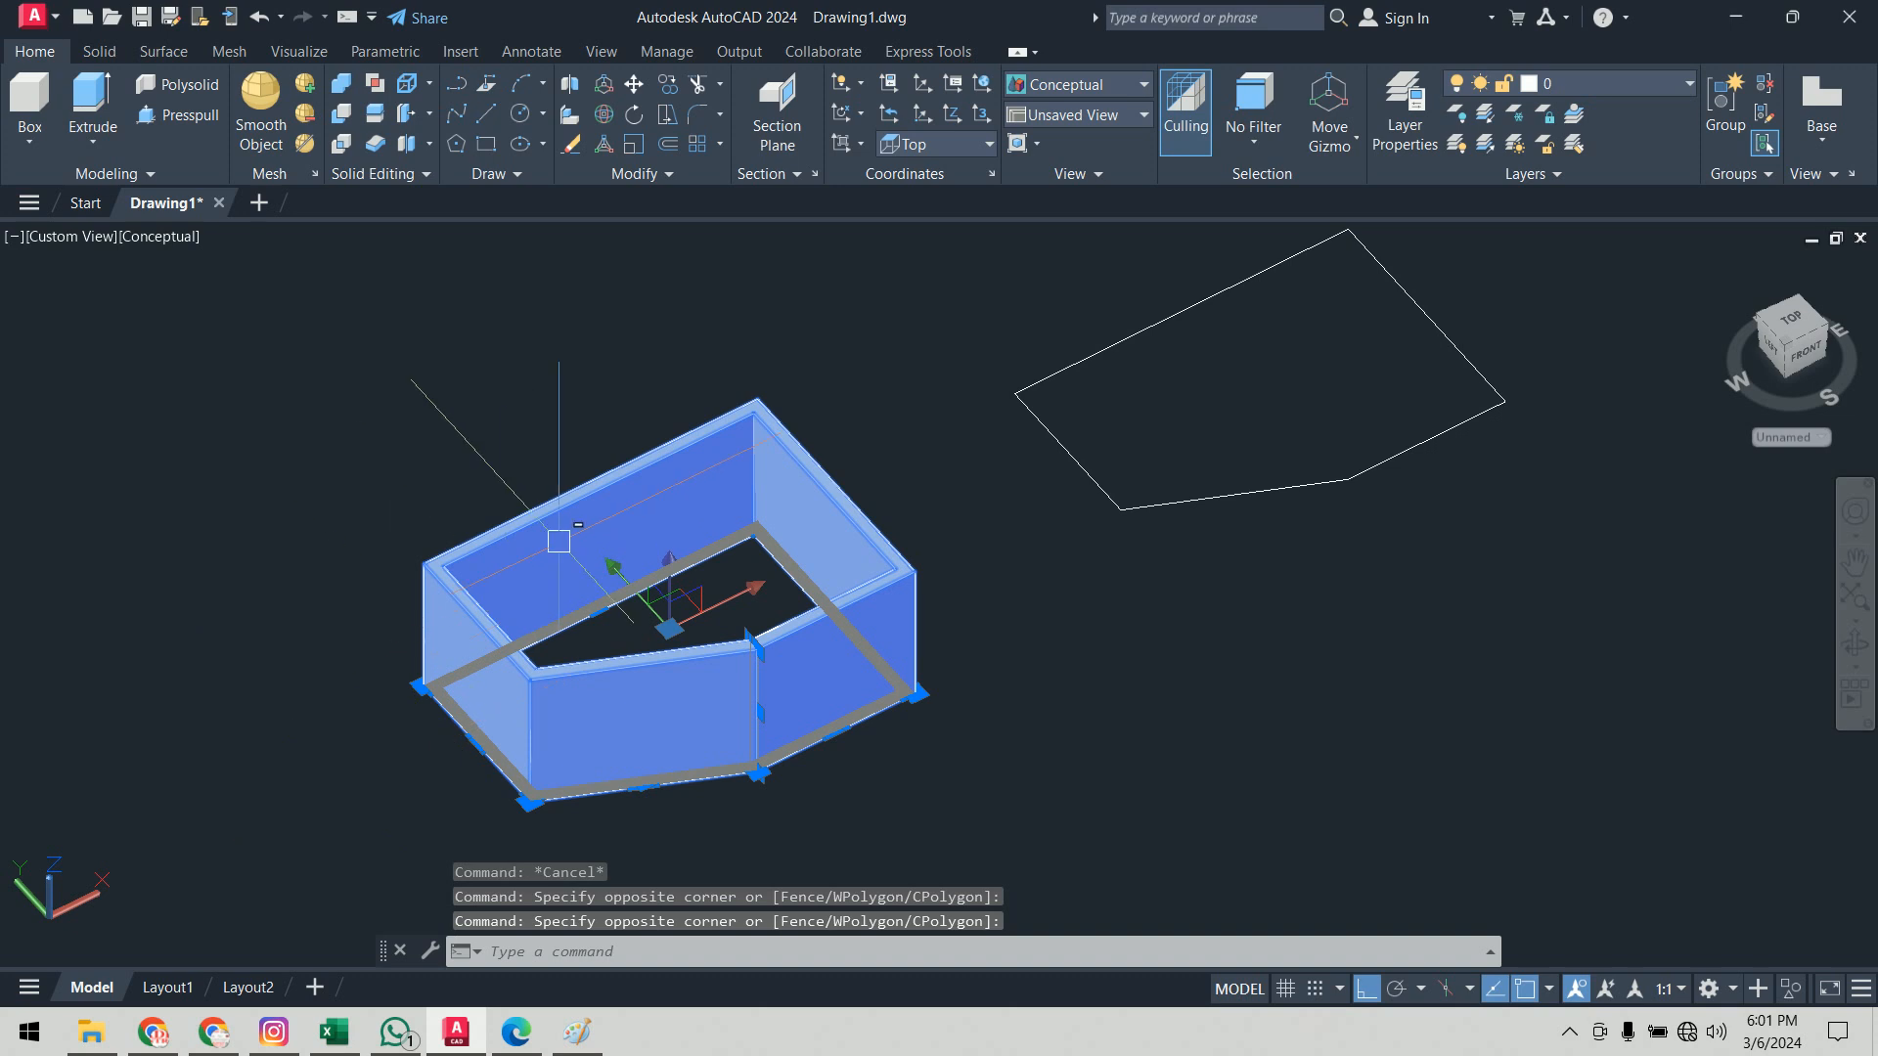
middle_click_drag(1209, 835, 1170, 689, "shift")
type("ext")
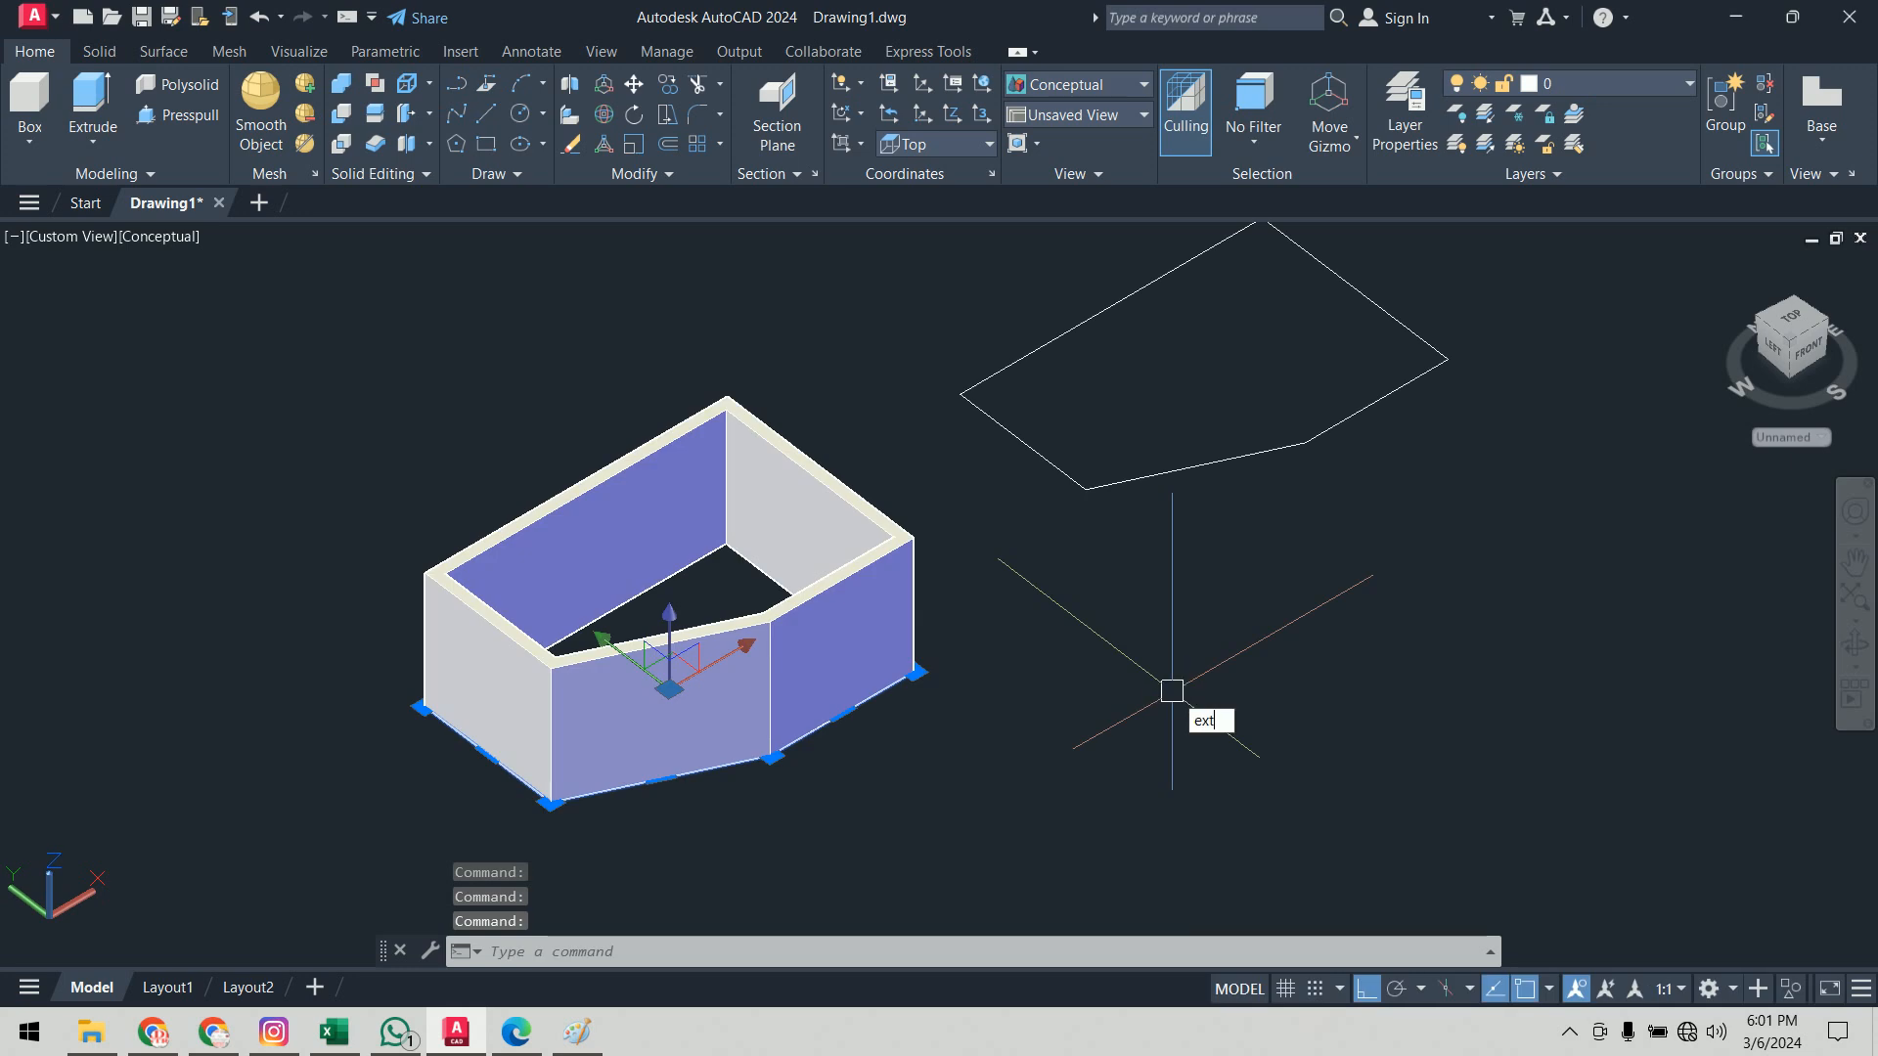
key("Return")
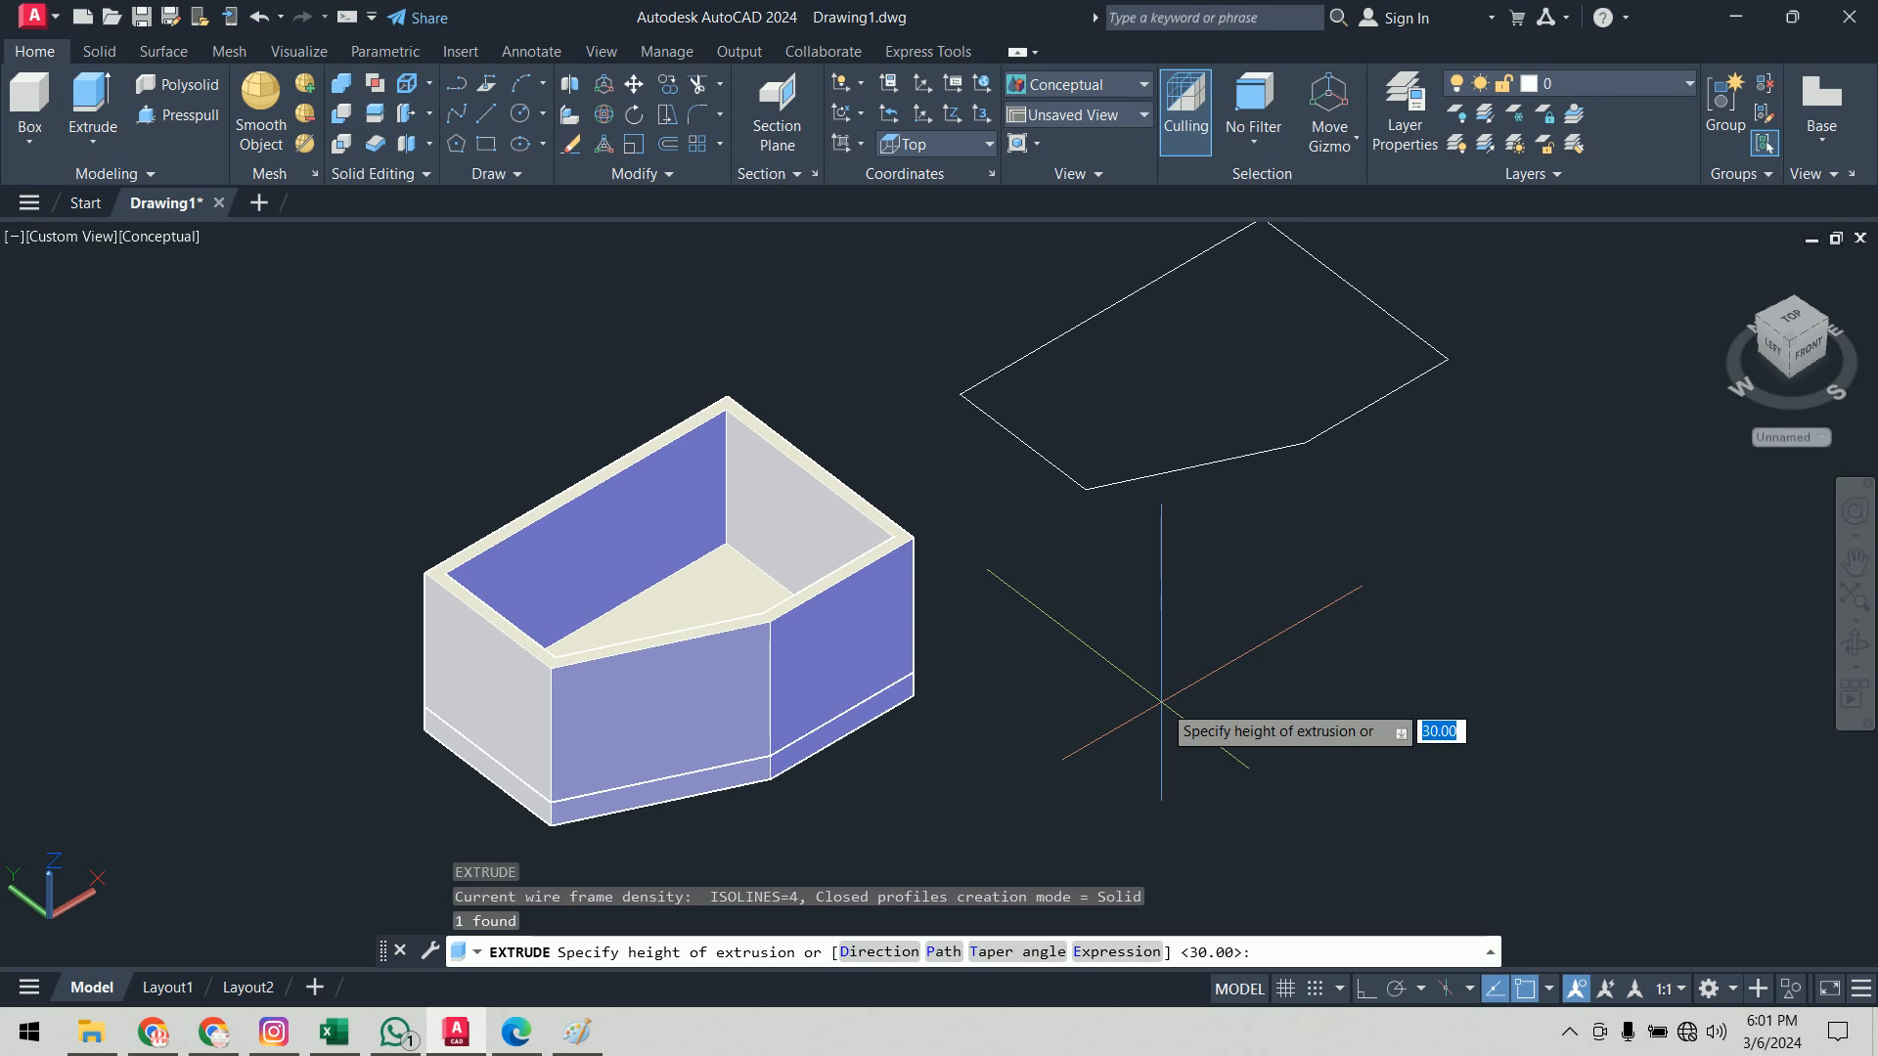
type("300")
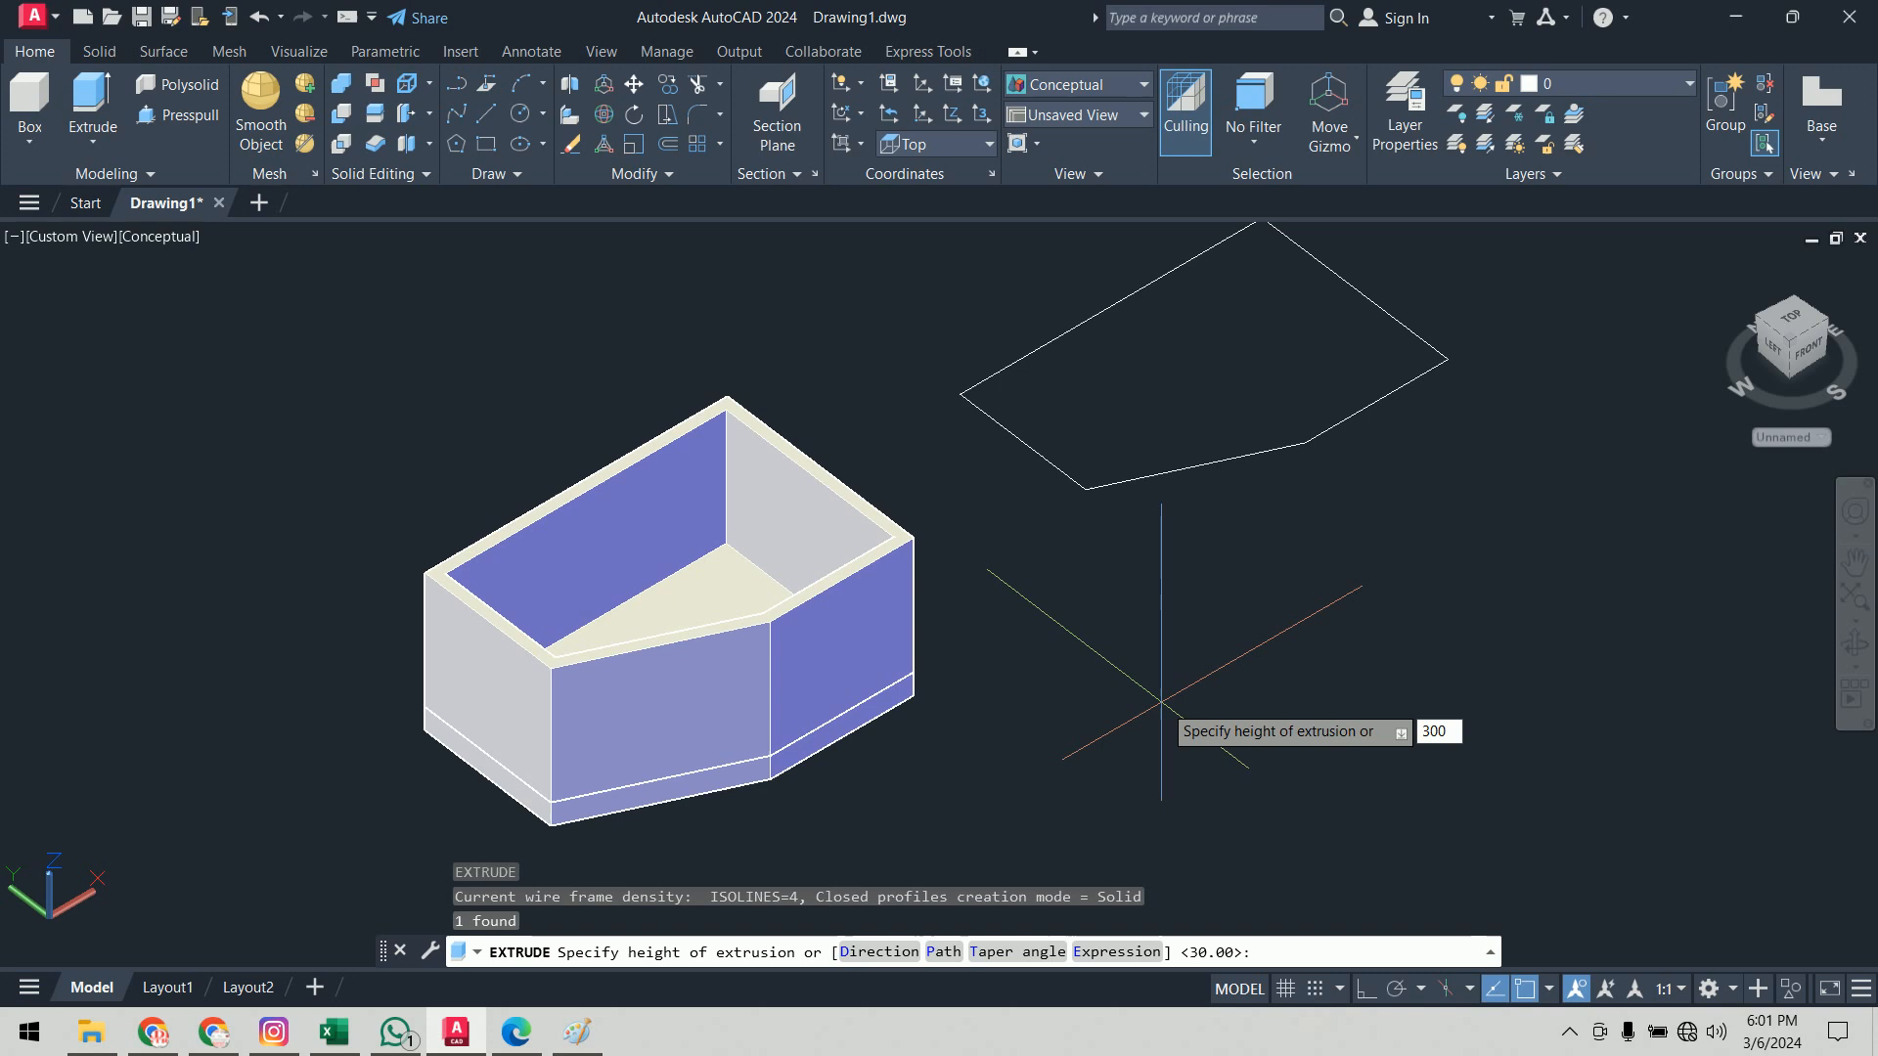
key("Return")
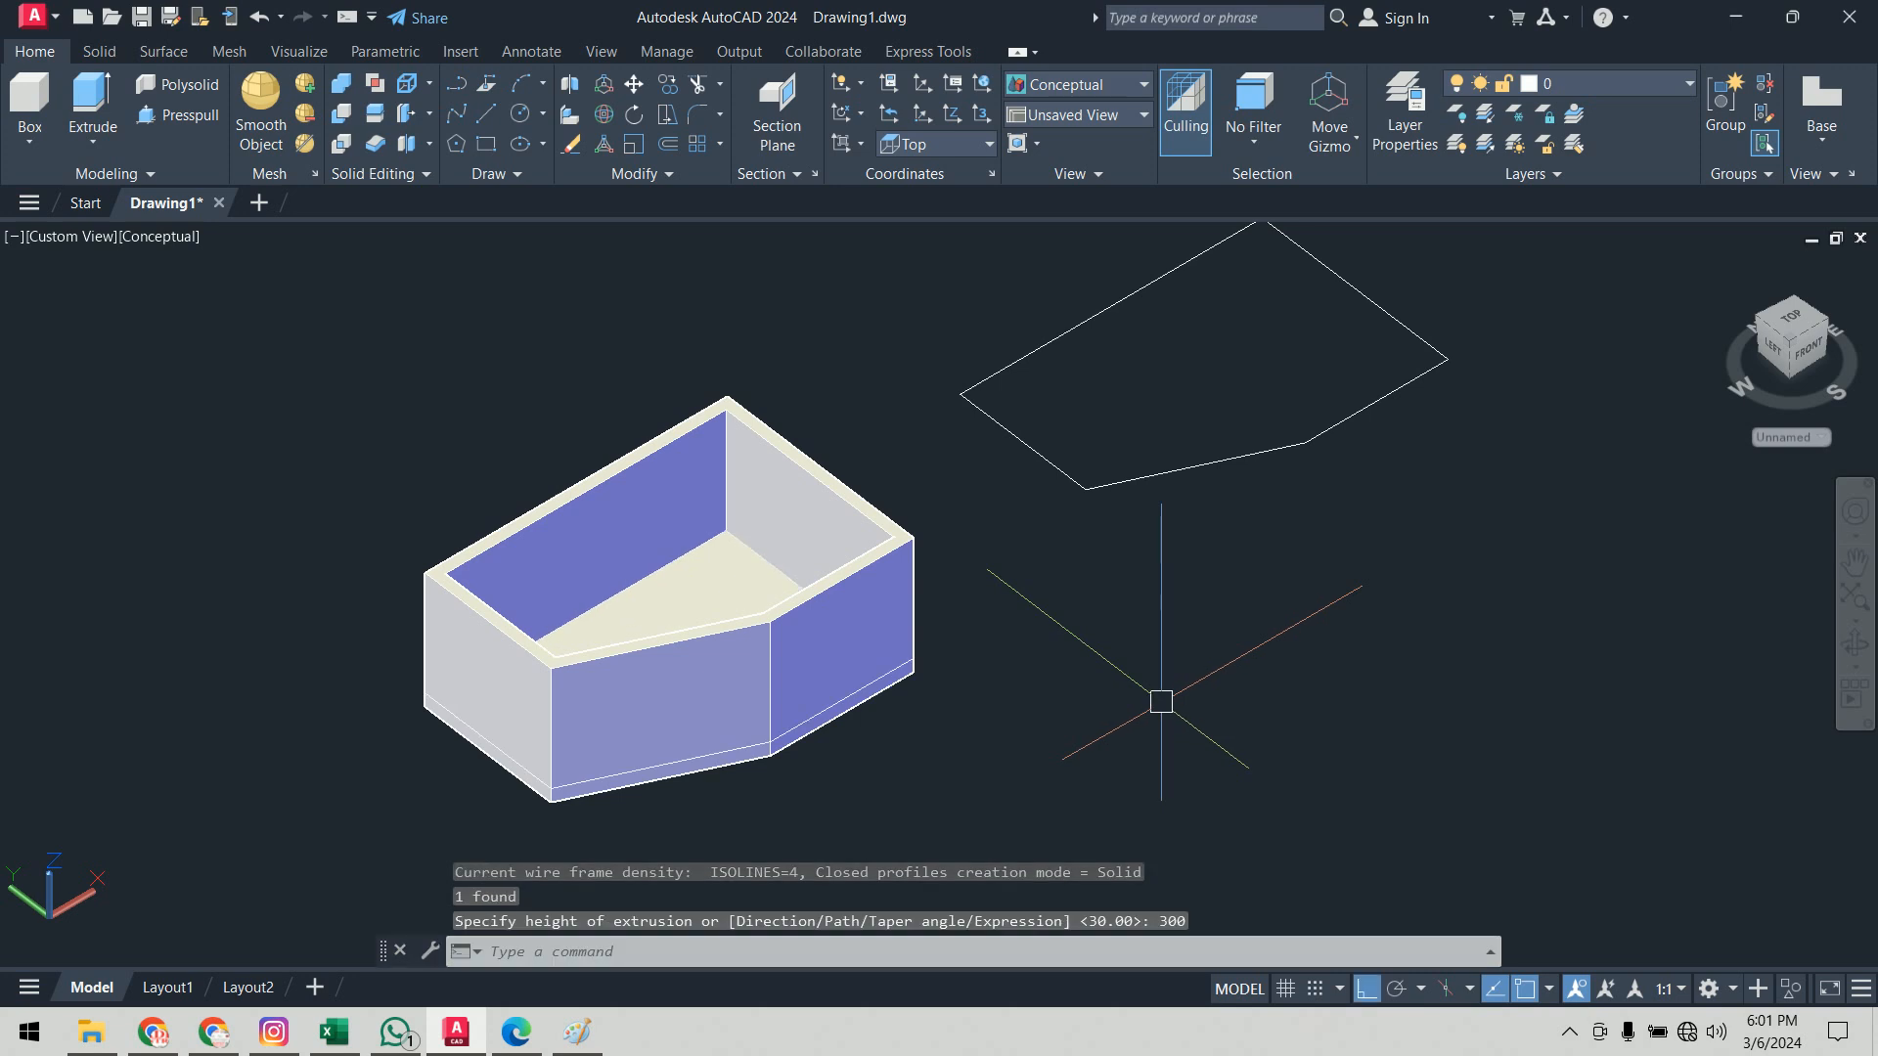
Step: Examine the walls and their extruded floor from several angles, and switch to COMMANDS.pdf in Edge
mouse_move(1245, 734)
middle_mouse_down("shift")
mouse_move(1145, 637)
mouse_move(998, 545)
mouse_move(1006, 474)
mouse_move(1212, 515)
mouse_move(1195, 339)
mouse_move(1232, 700)
middle_mouse_up("shift")
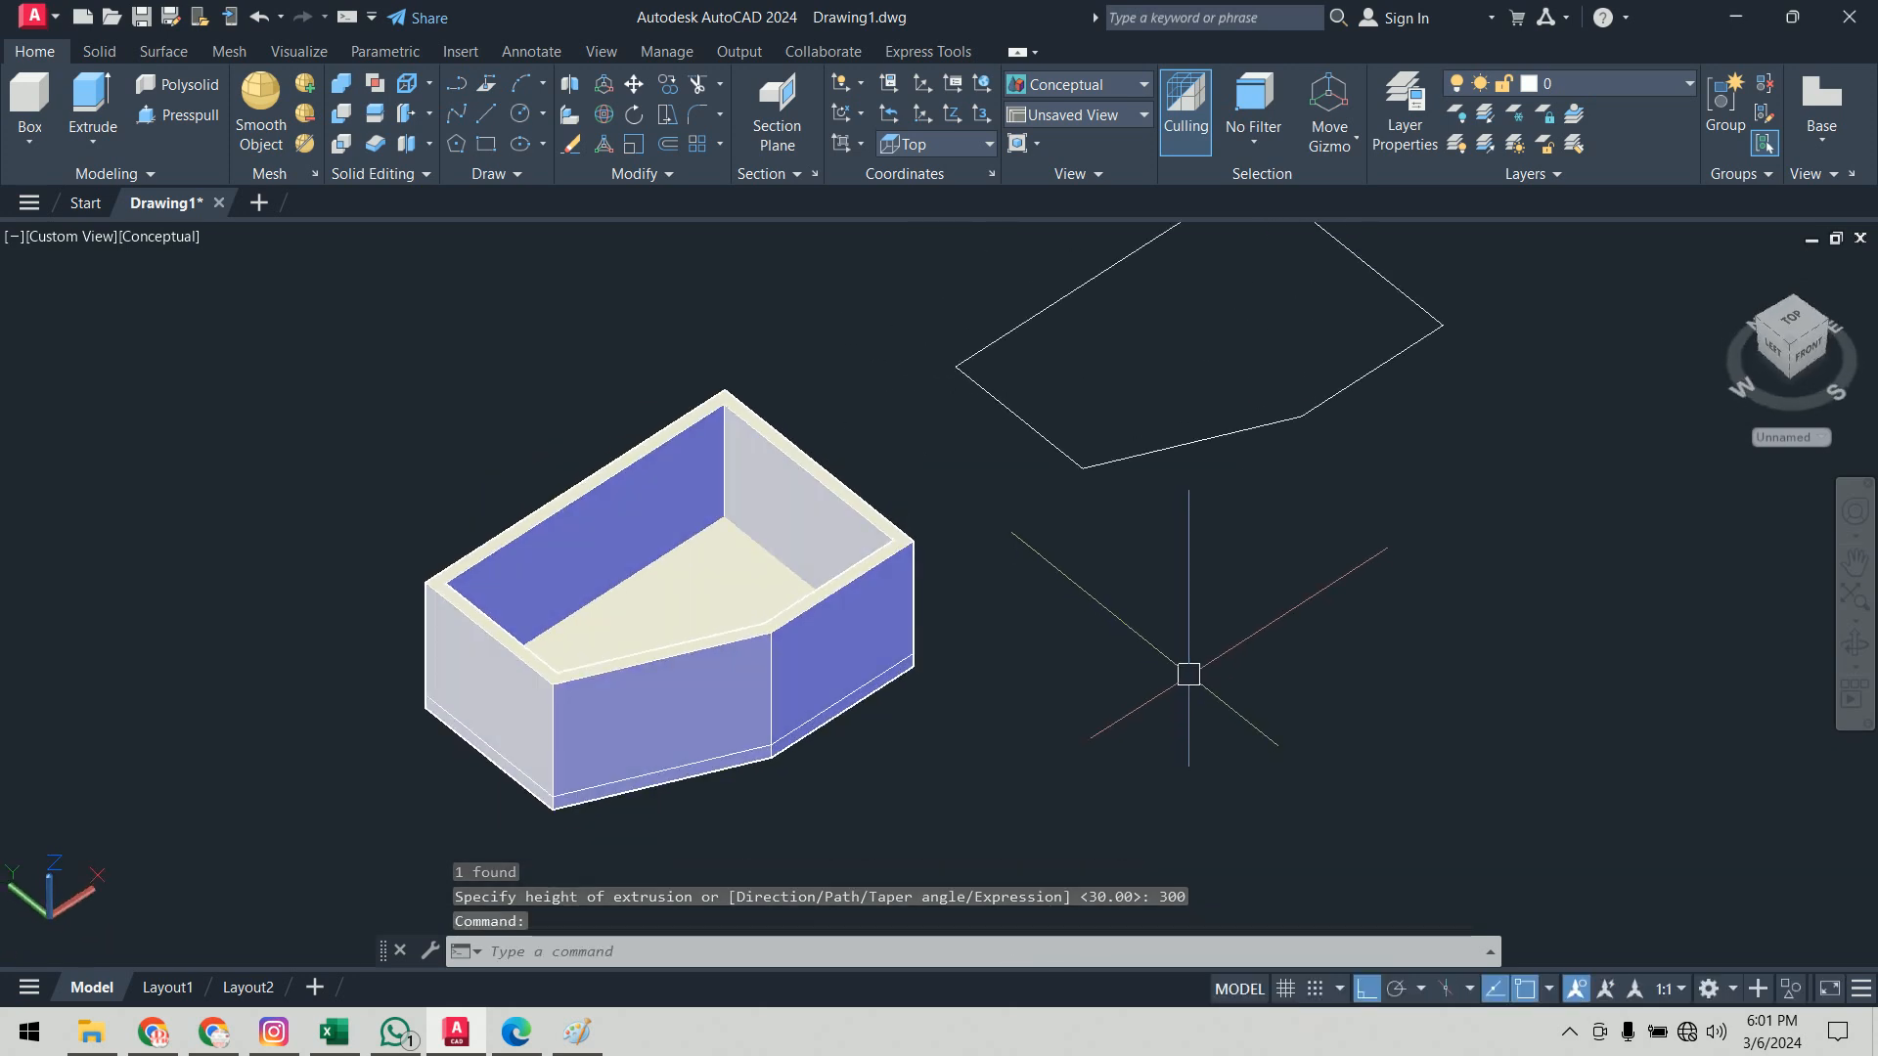
middle_click_drag(1241, 610, 1120, 720)
middle_click_drag(1359, 743, 1300, 729, "shift")
mouse_move(930, 550)
middle_mouse_down("shift")
mouse_move(954, 704)
mouse_move(931, 567)
middle_mouse_up("shift")
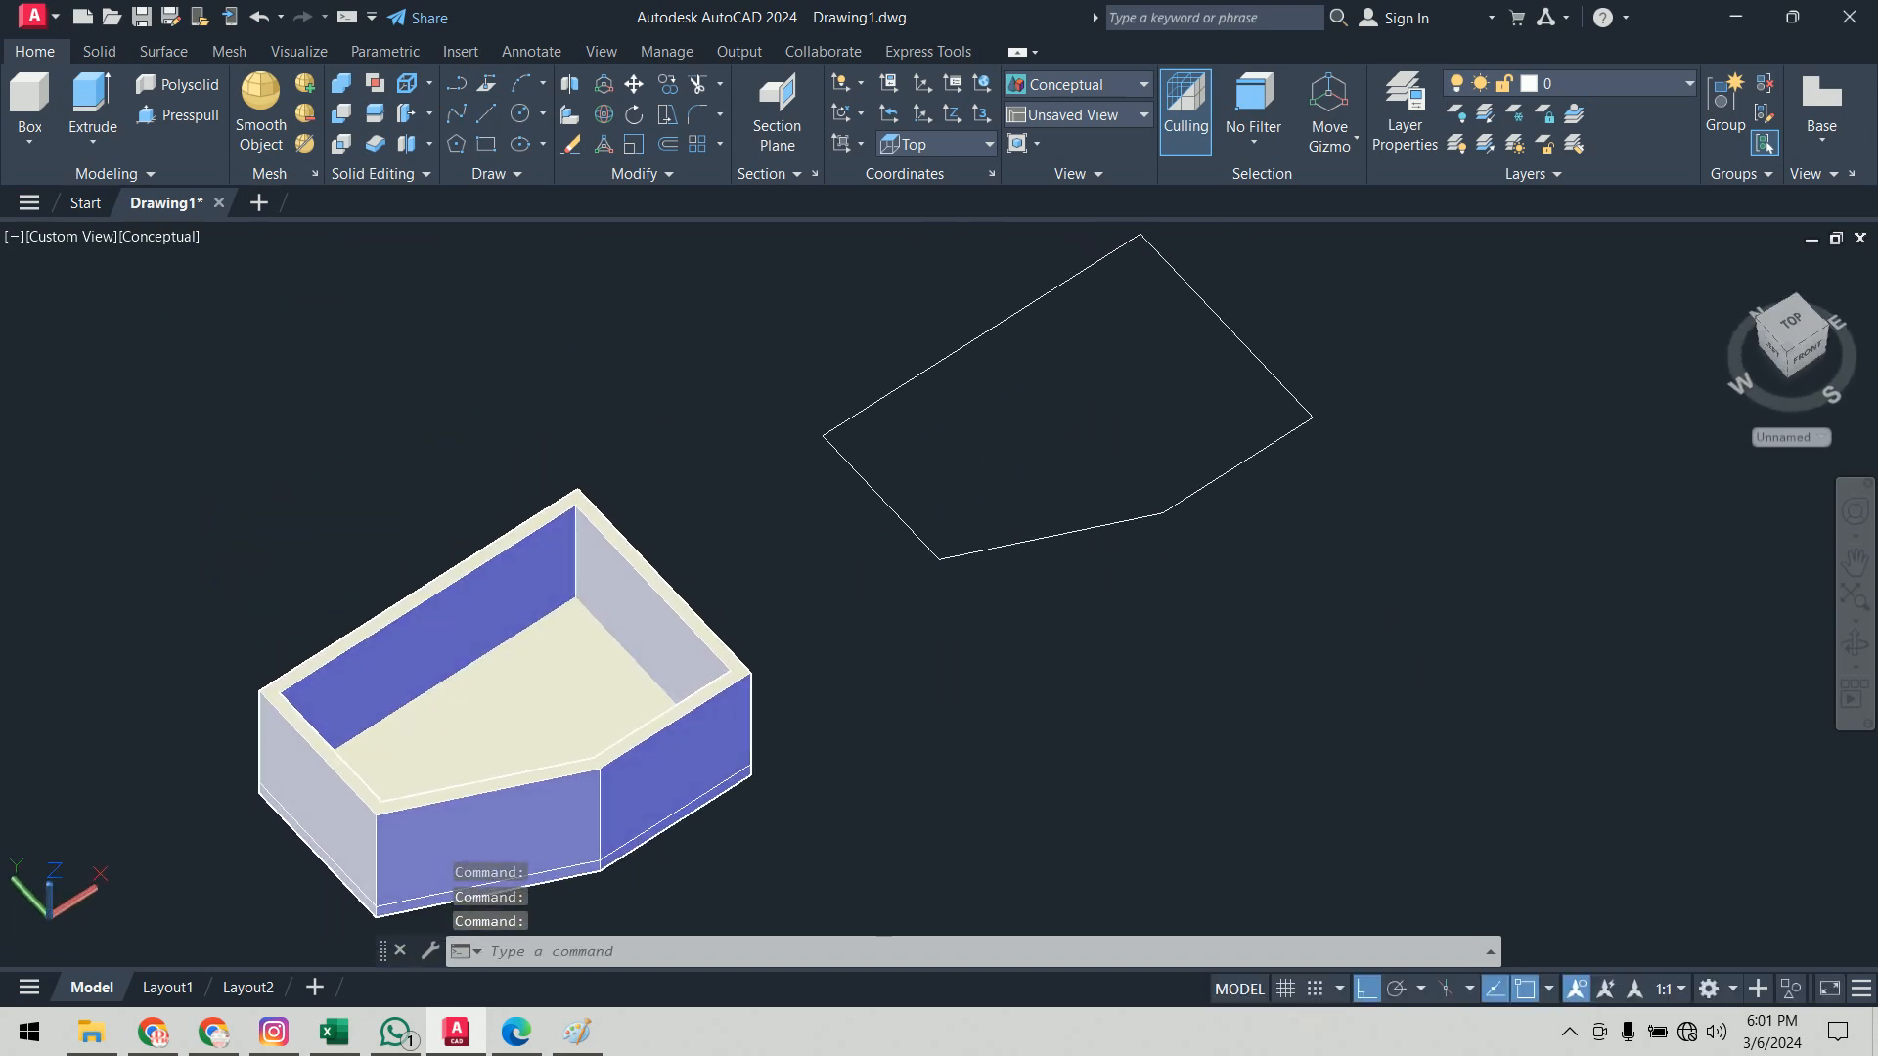
scroll(985, 626, "down", 4)
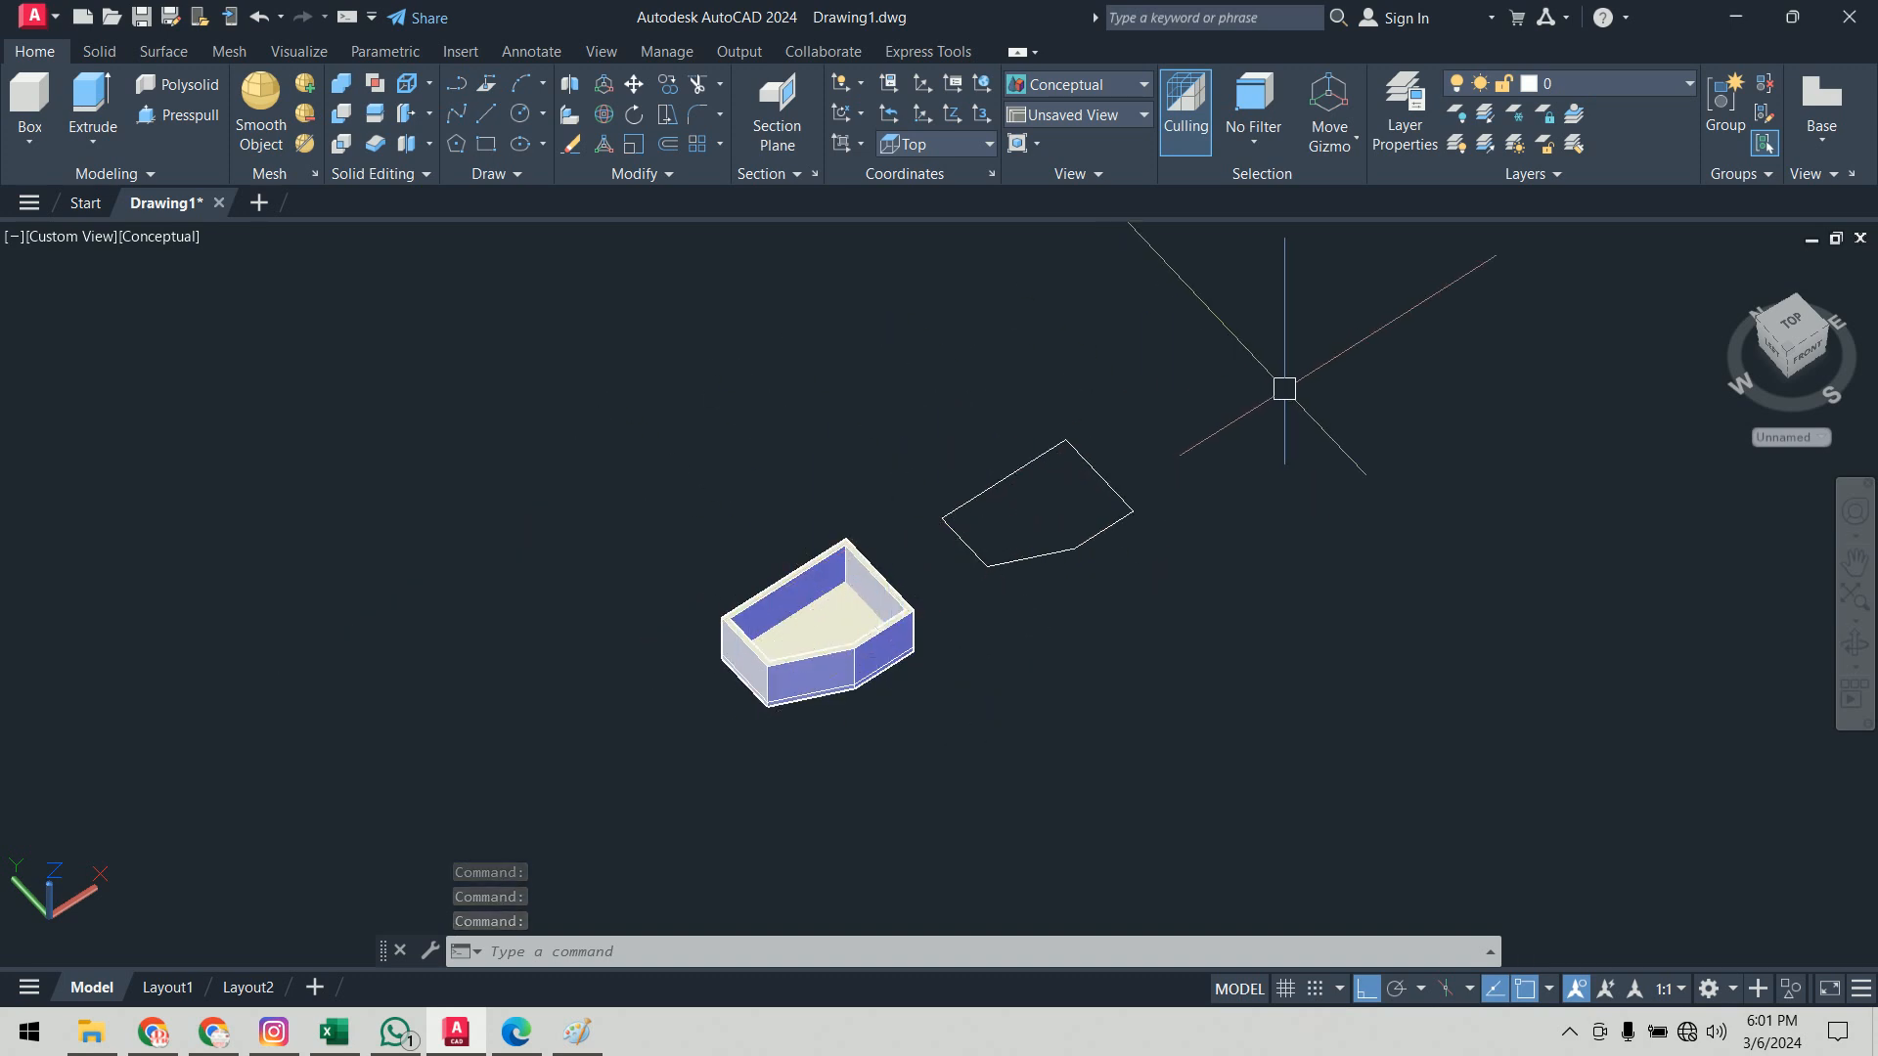
left_click(1225, 653)
middle_click_drag(1233, 666, 1233, 482, "shift")
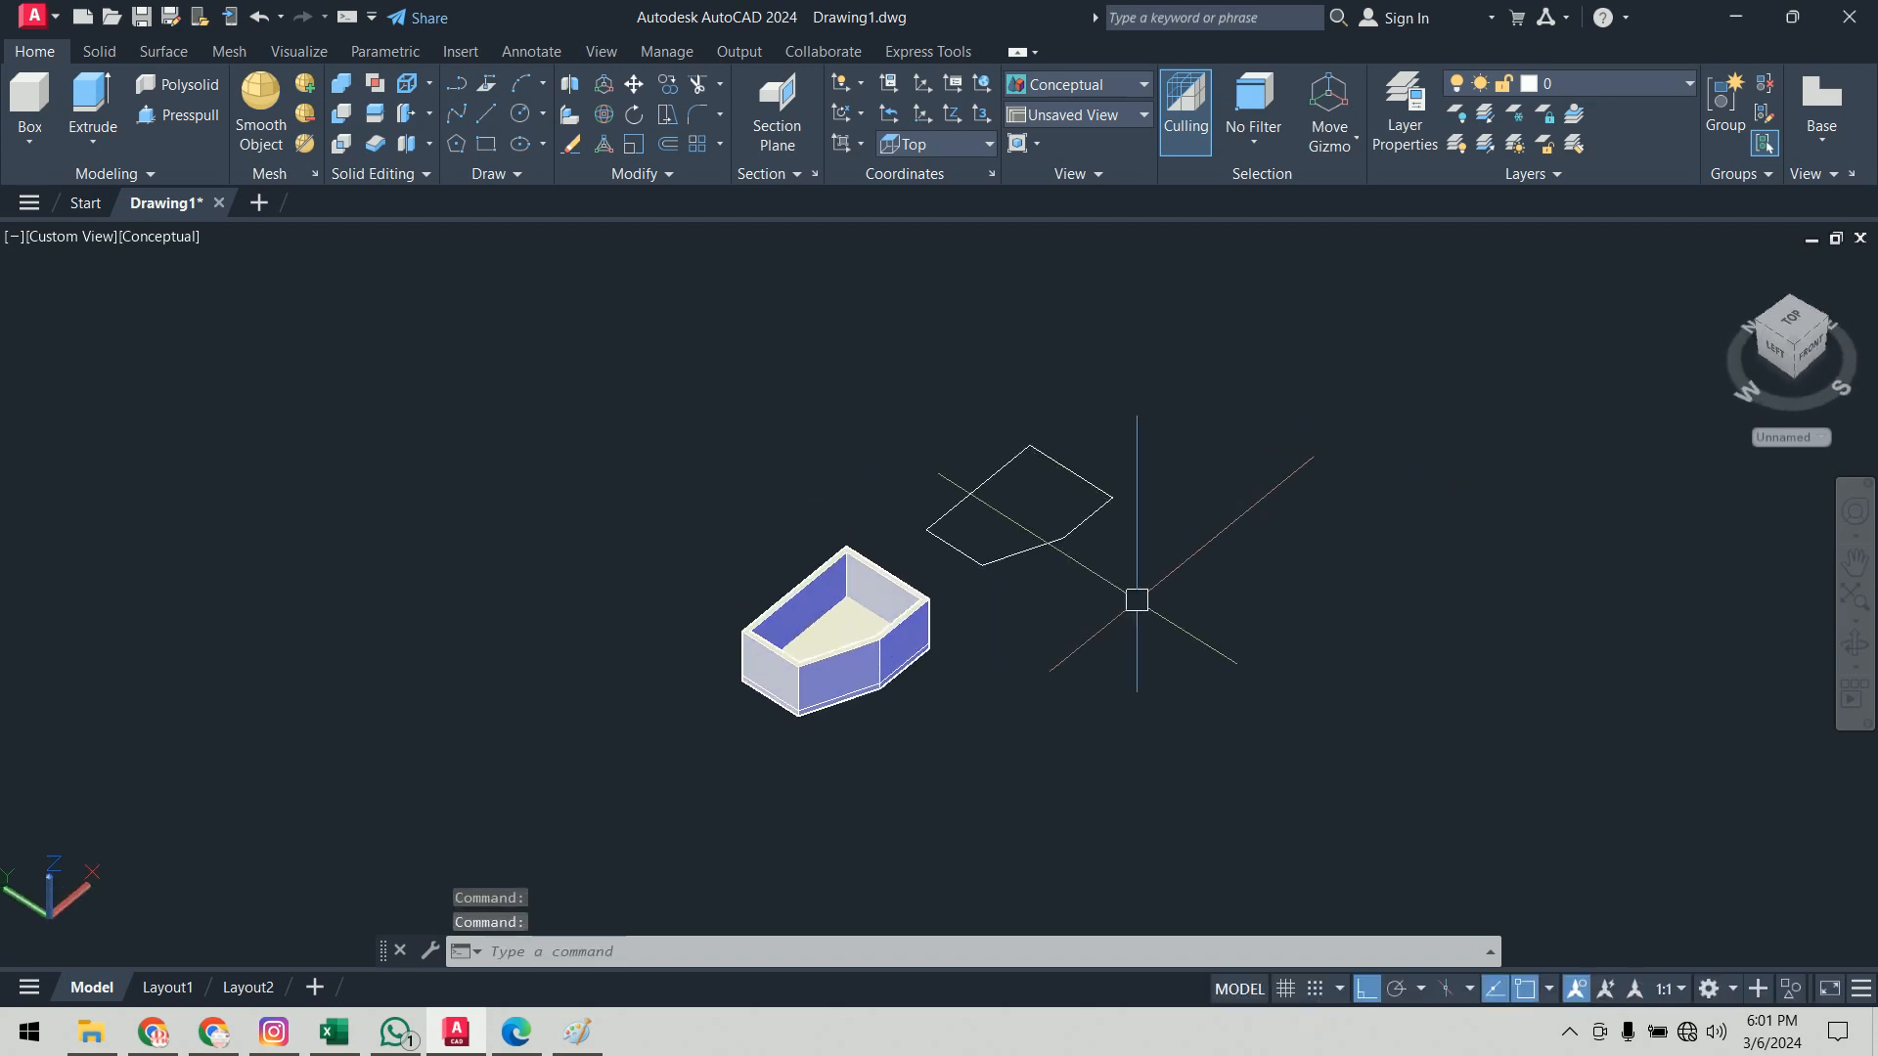
left_click(516, 1032)
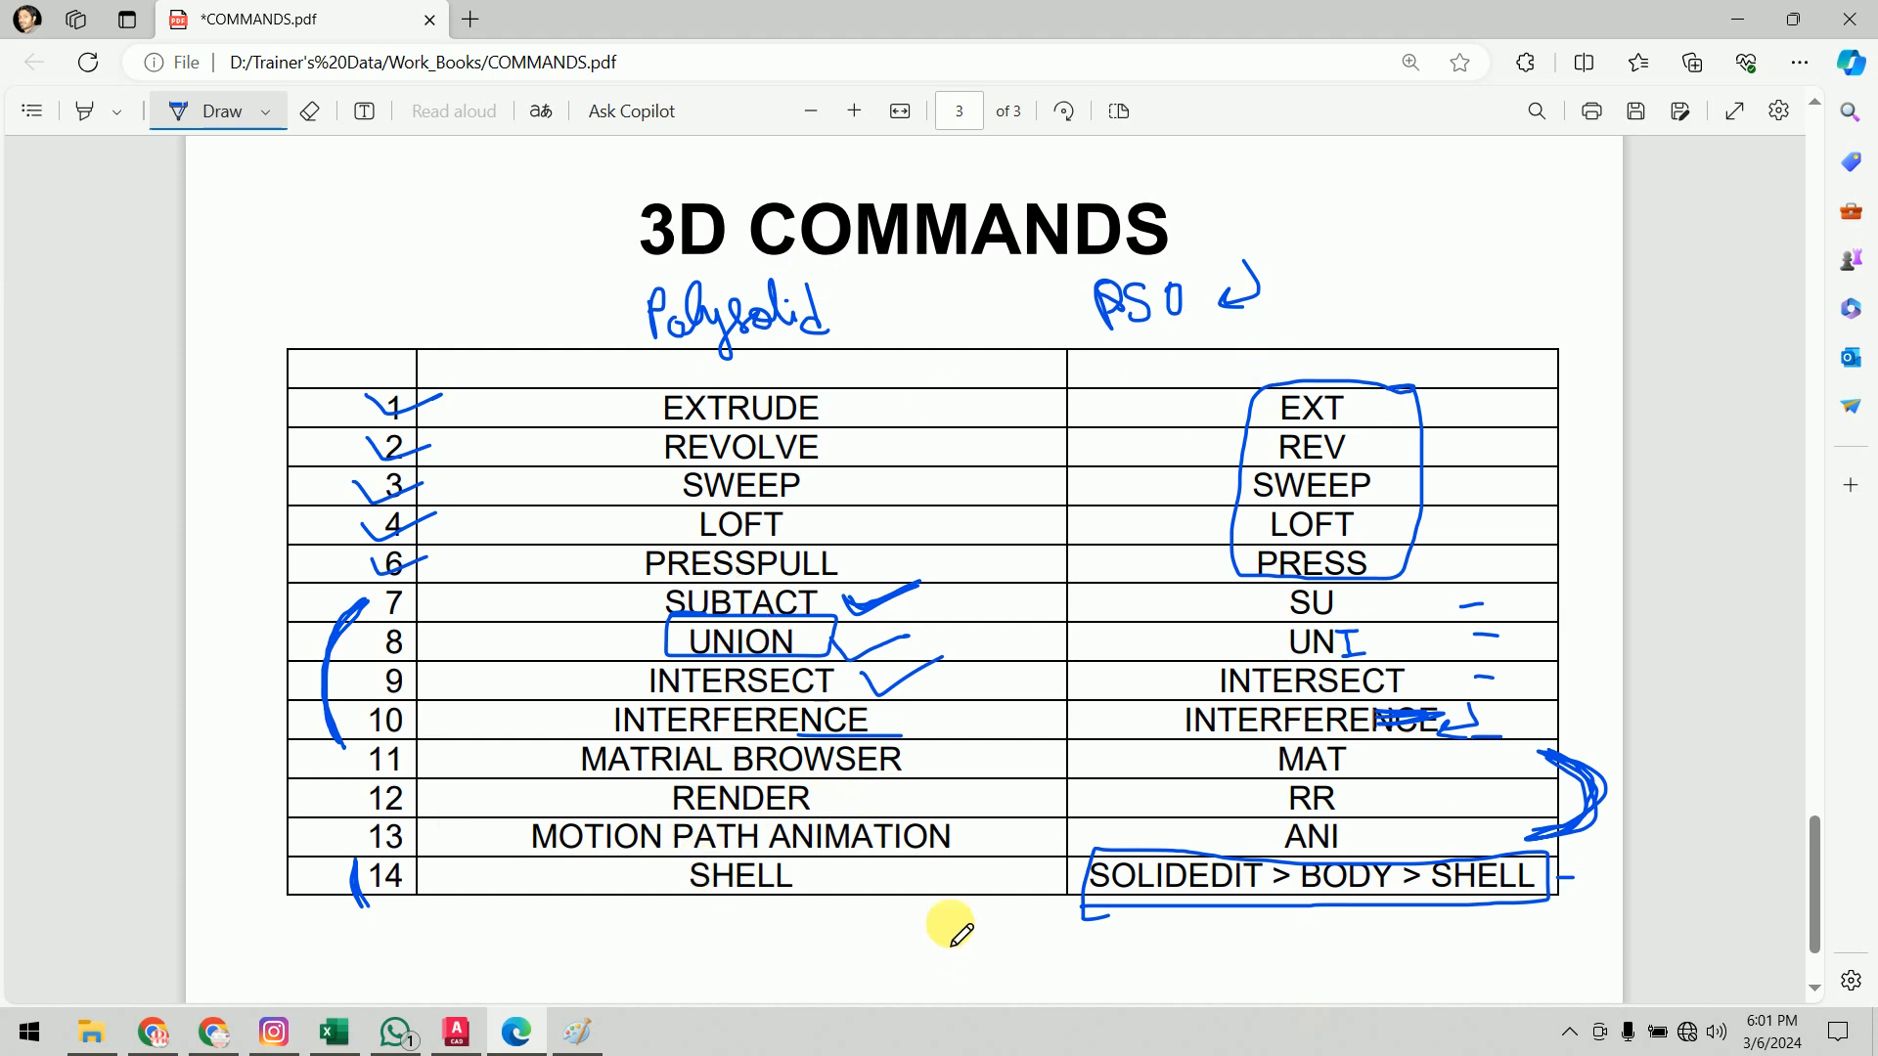
Step: Set the pen colour to dark pink and tick off rows 7 to 10, row 14 and the handwritten Polysolid entry
left_click(272, 114)
left_click(290, 253)
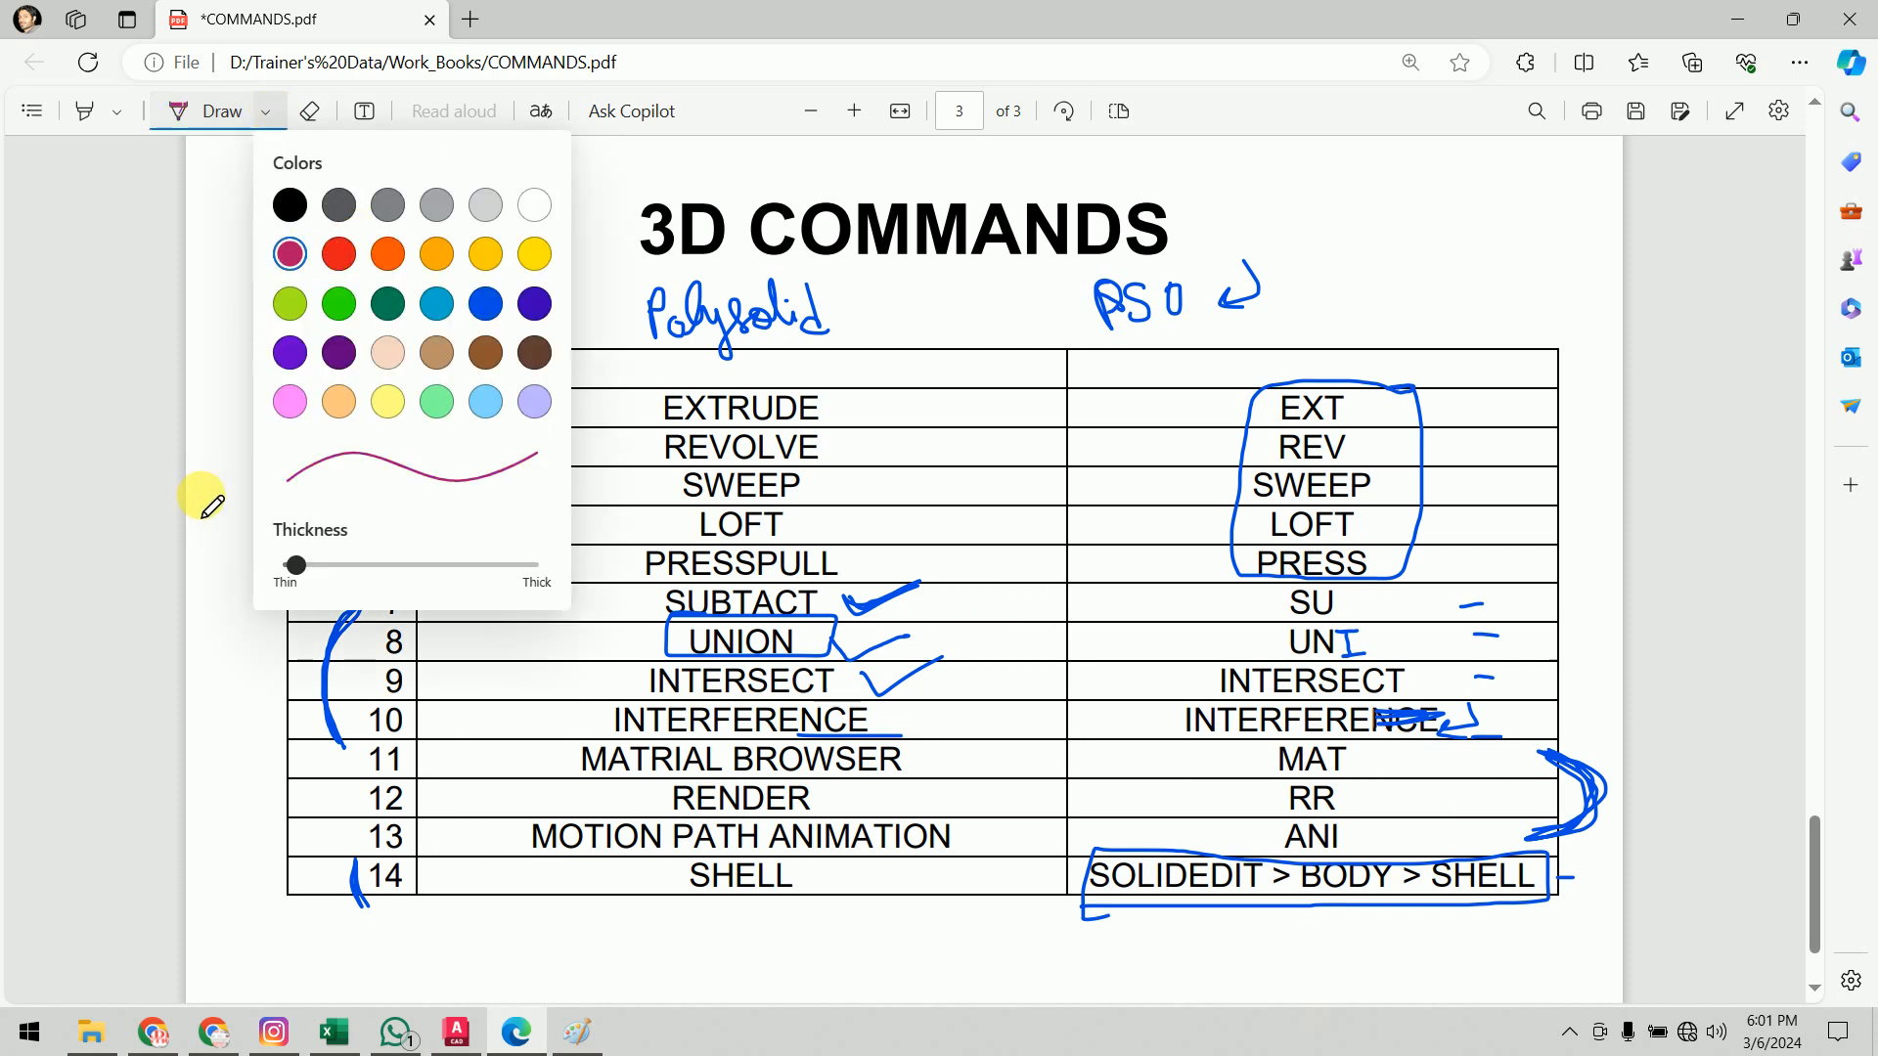
left_click(214, 499)
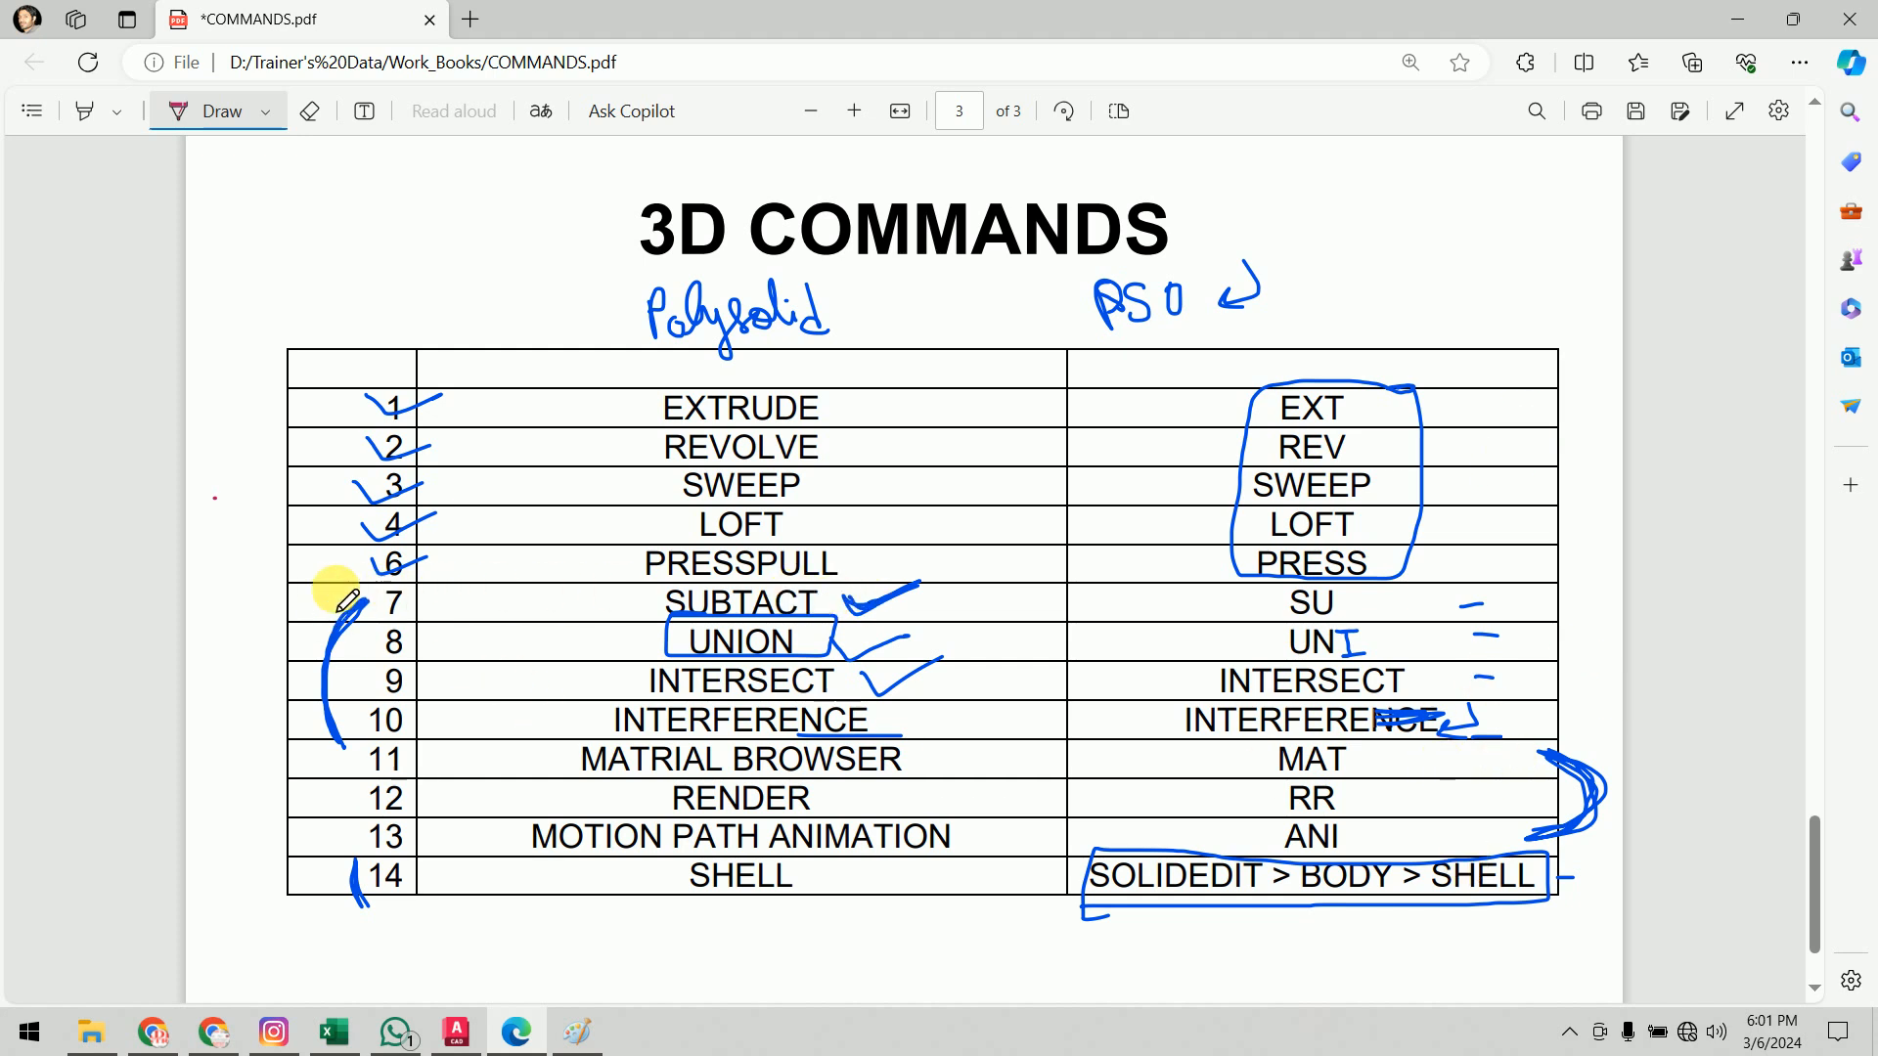
left_click_drag(293, 602, 342, 593)
mouse_move(296, 690)
left_mouse_down()
mouse_move(357, 671)
mouse_move(354, 713)
left_mouse_up()
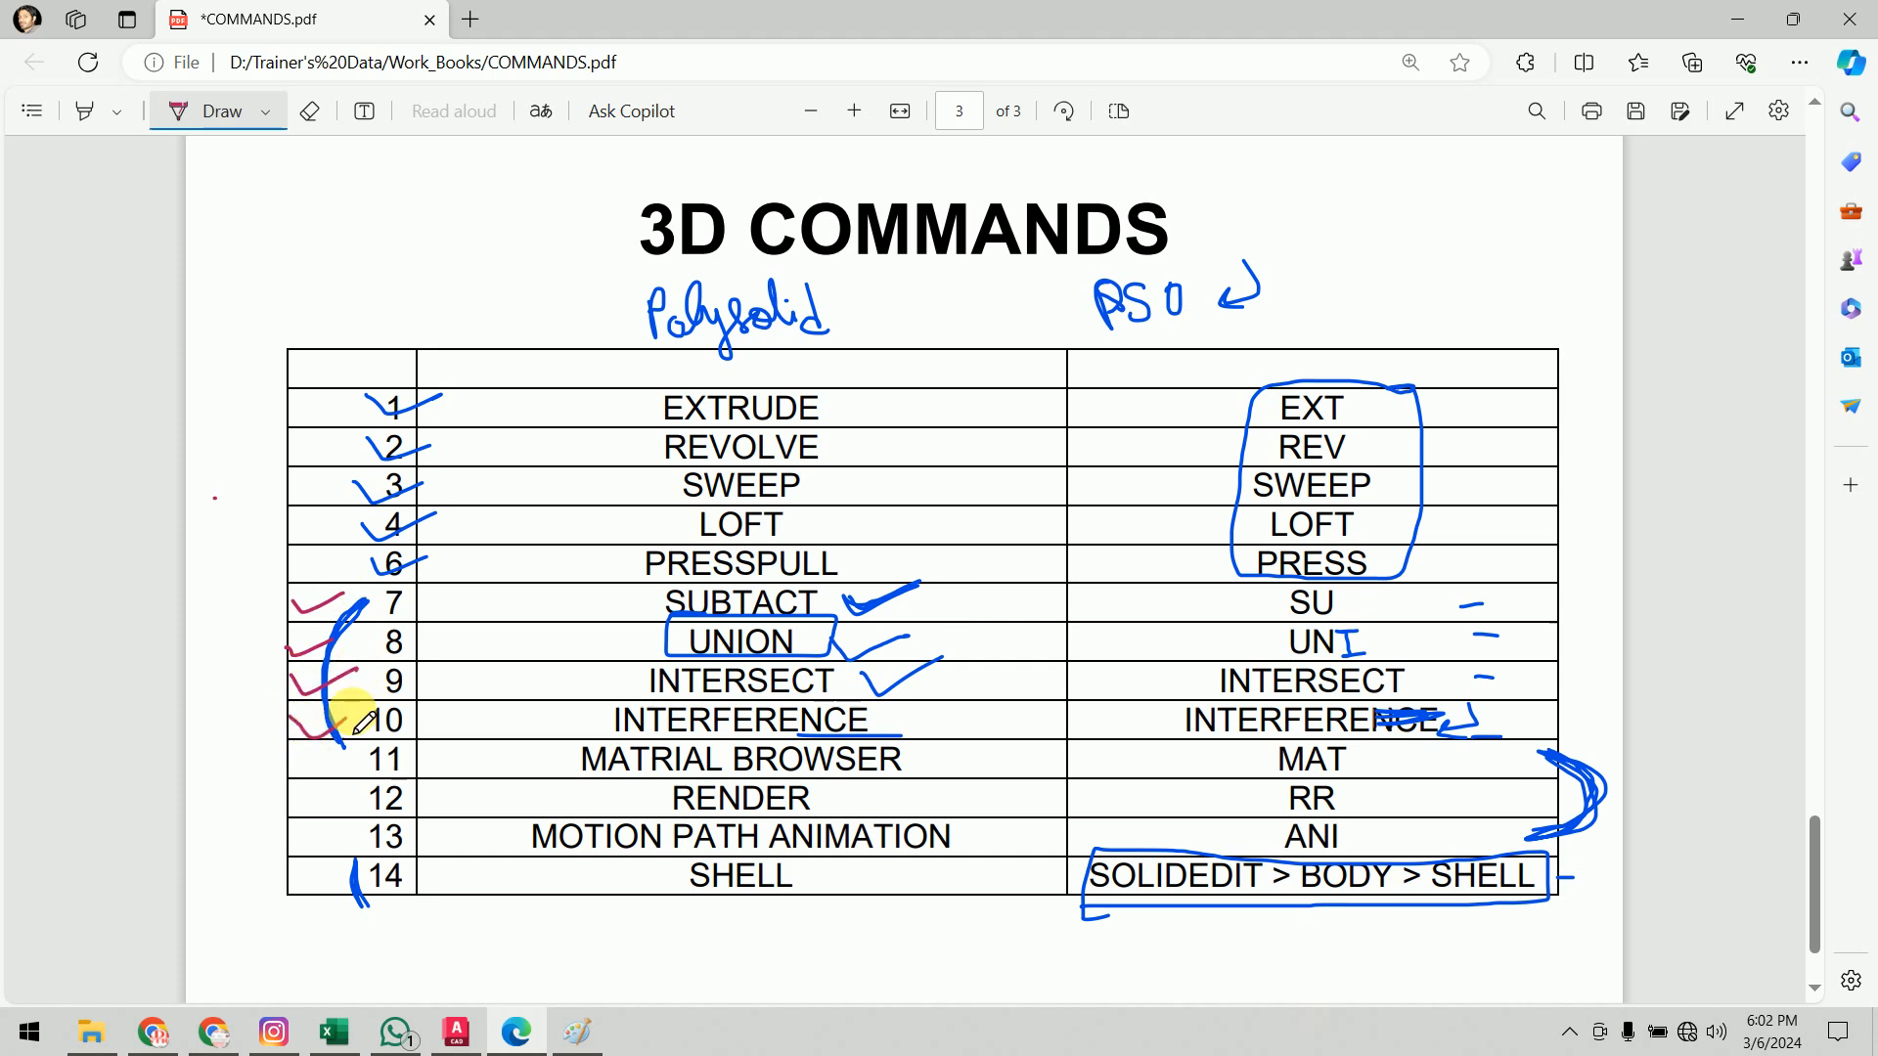
left_click_drag(314, 914, 360, 885)
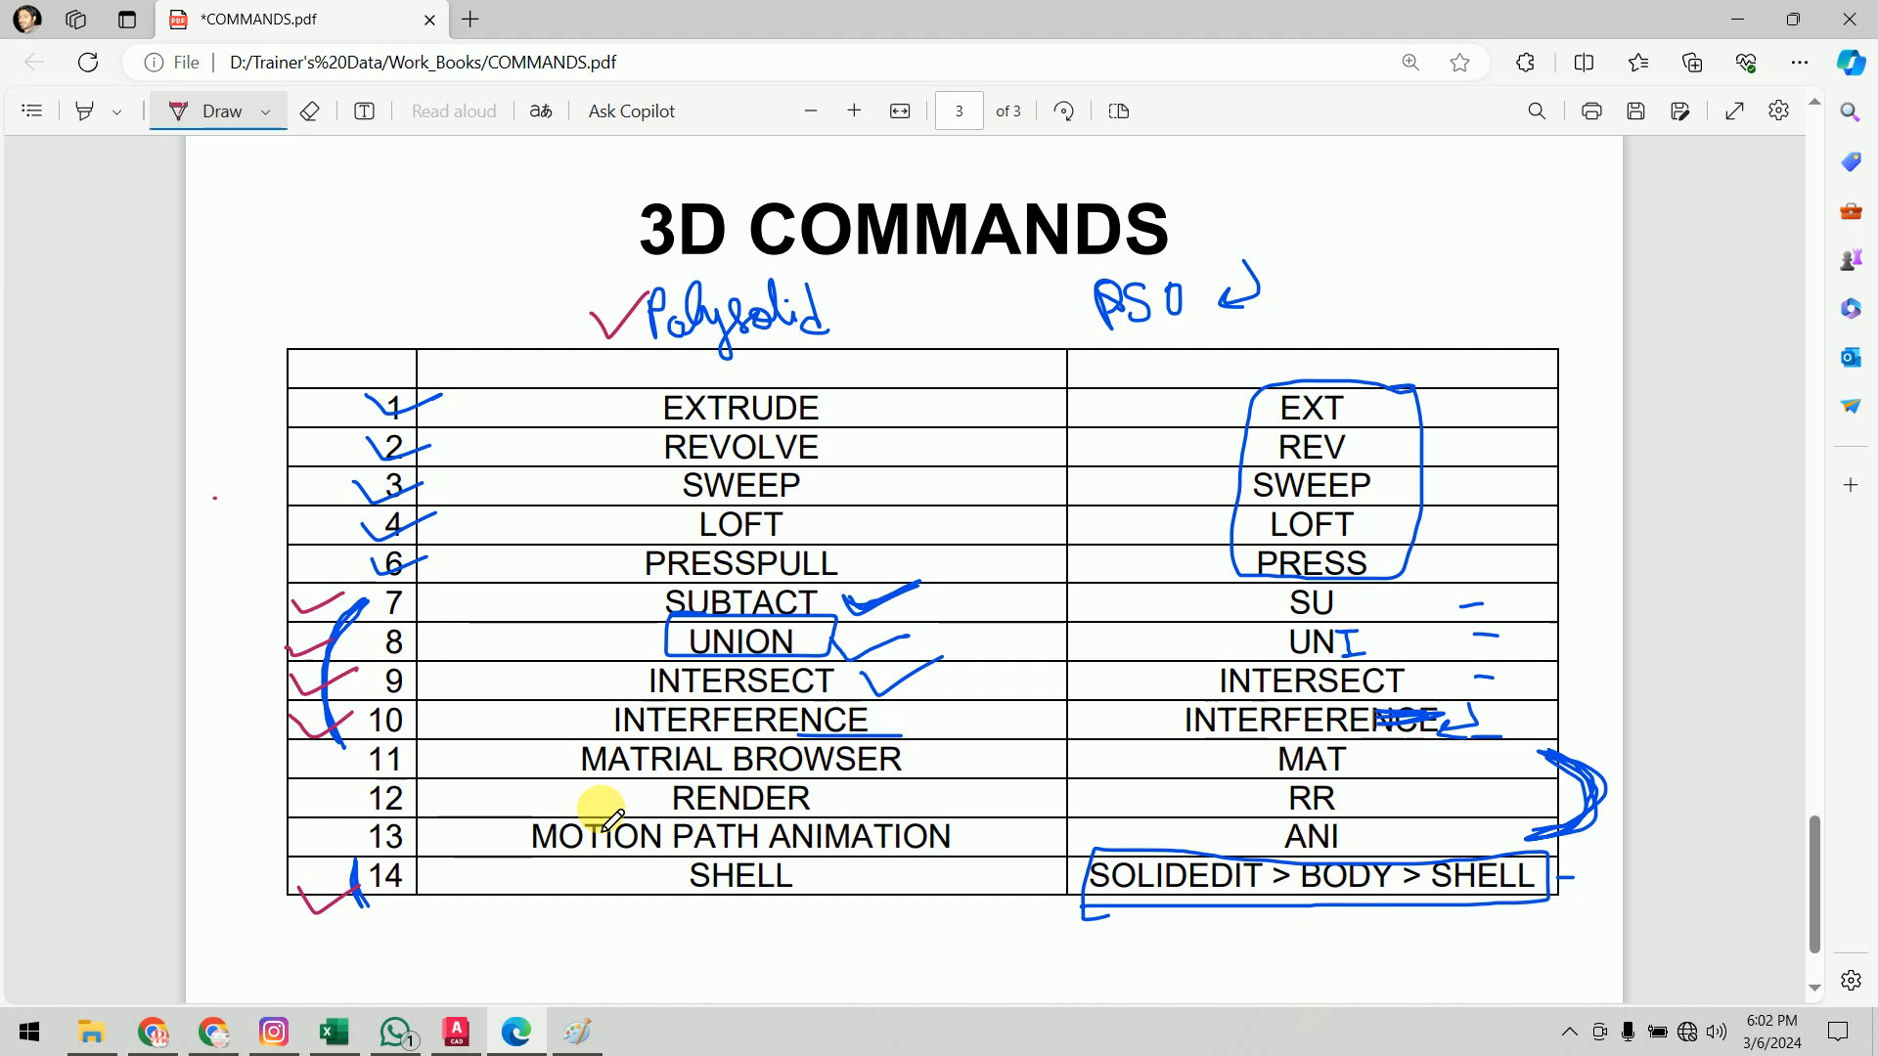
Step: Box rows 11 to 13, from Material Browser to Motion Path Animation, and draw an angle bracket beside MAT, RR and ANI
mouse_move(359, 768)
left_mouse_down()
mouse_move(369, 851)
mouse_move(990, 856)
mouse_move(915, 741)
mouse_move(450, 740)
mouse_move(349, 761)
mouse_move(369, 838)
mouse_move(1010, 860)
mouse_move(977, 746)
mouse_move(362, 754)
left_mouse_up()
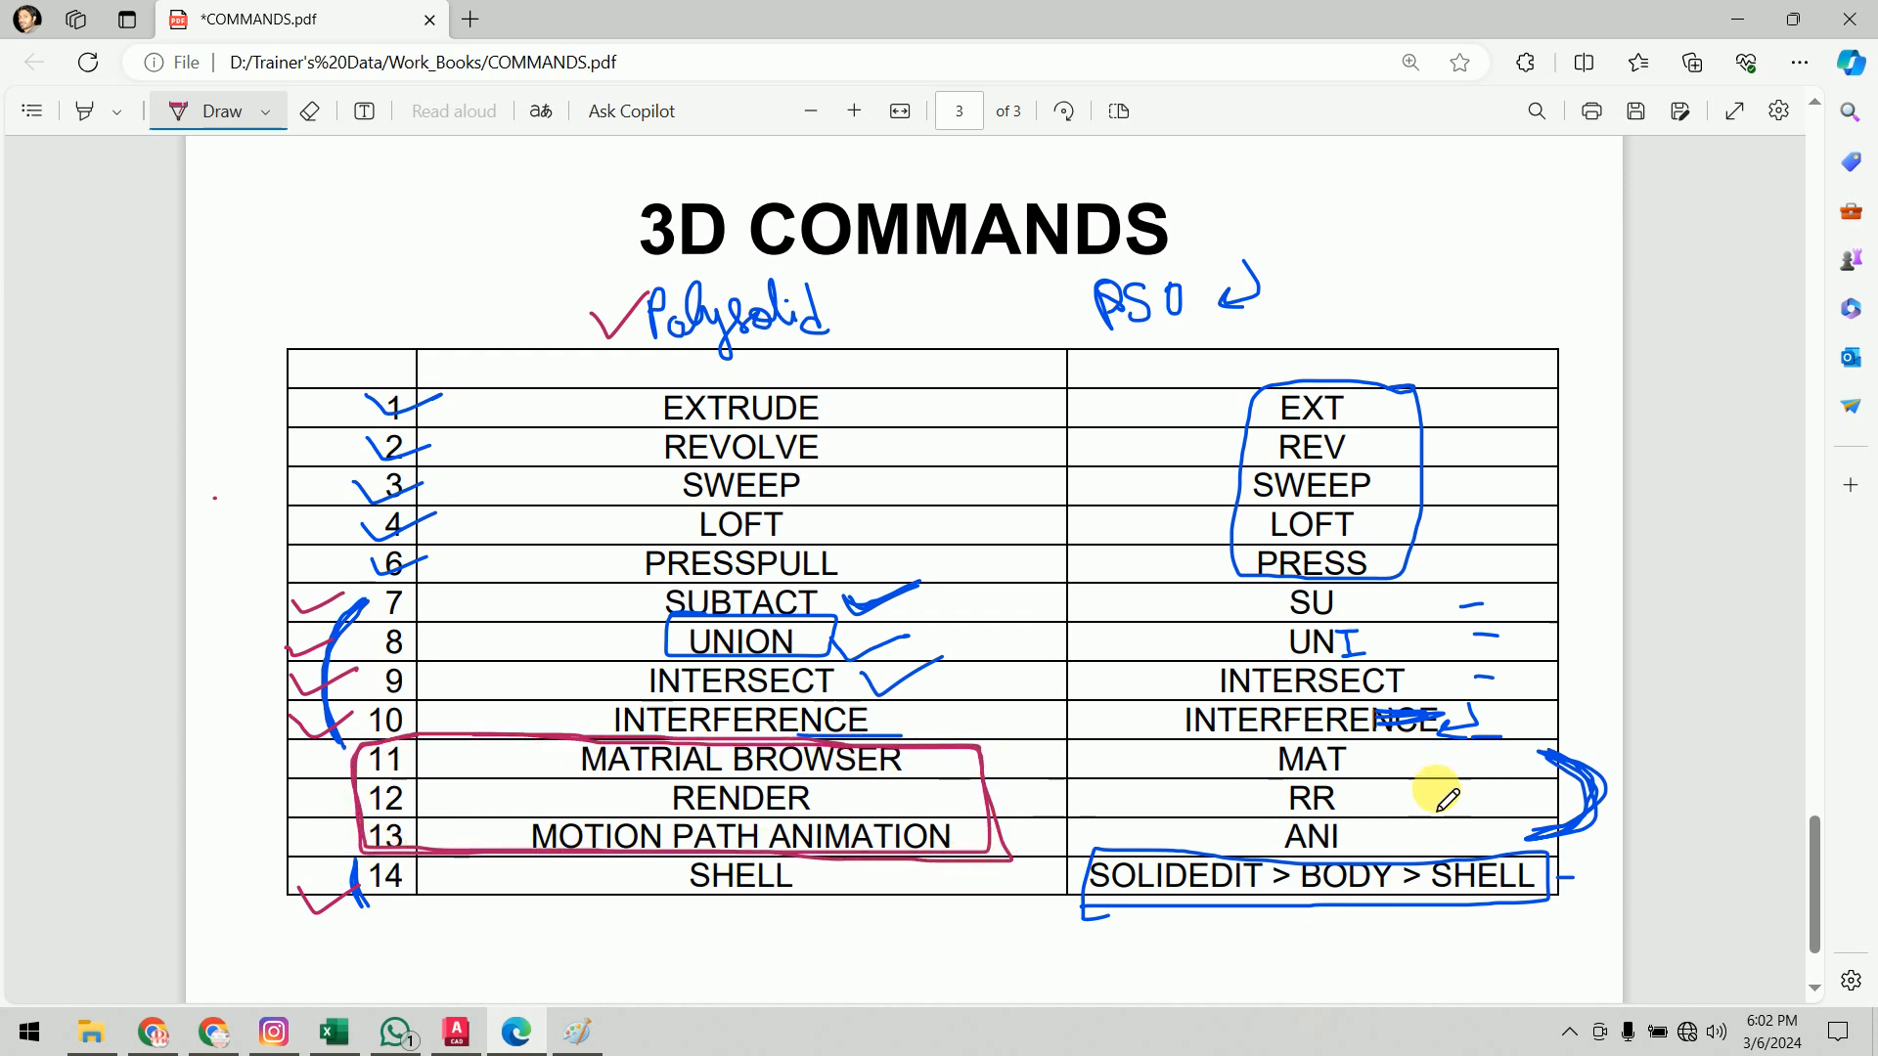
mouse_move(1396, 759)
left_mouse_down()
mouse_move(1451, 805)
mouse_move(1401, 849)
left_mouse_up()
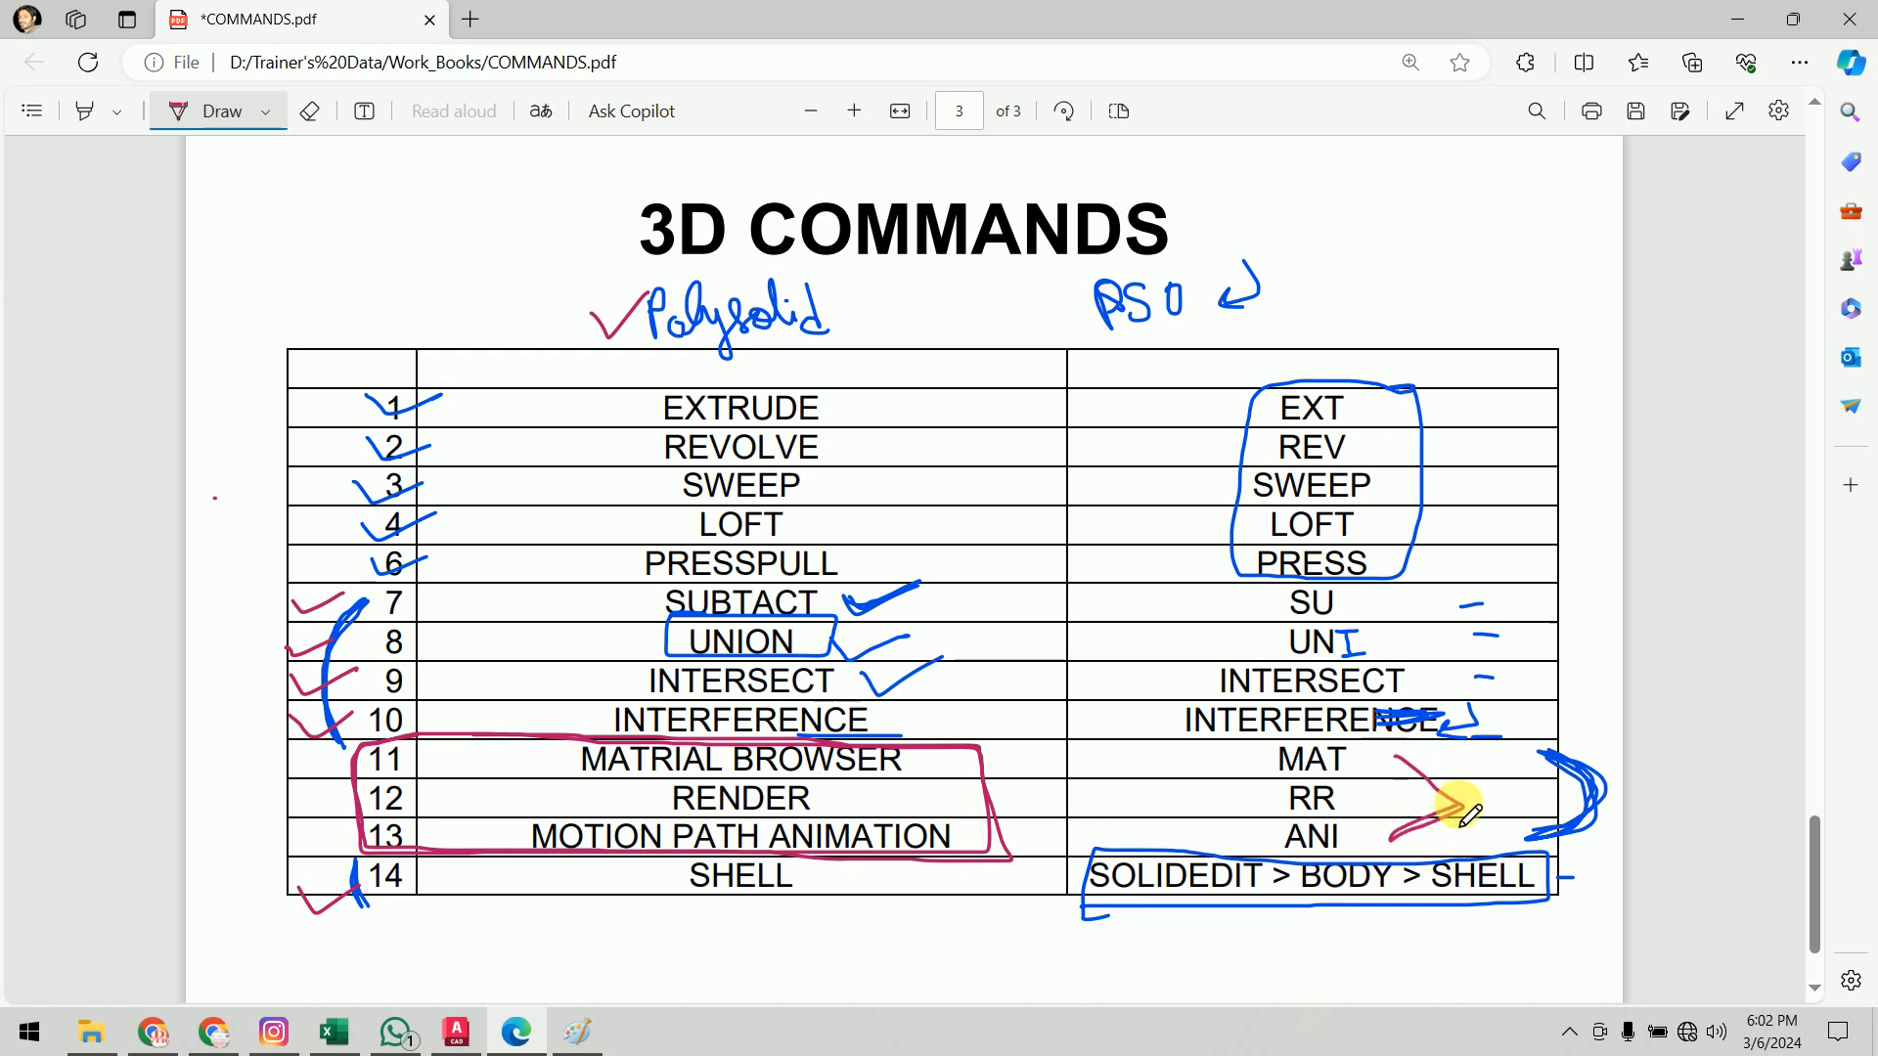
mouse_move(1408, 769)
left_mouse_down()
mouse_move(1447, 796)
mouse_move(1412, 843)
left_mouse_up()
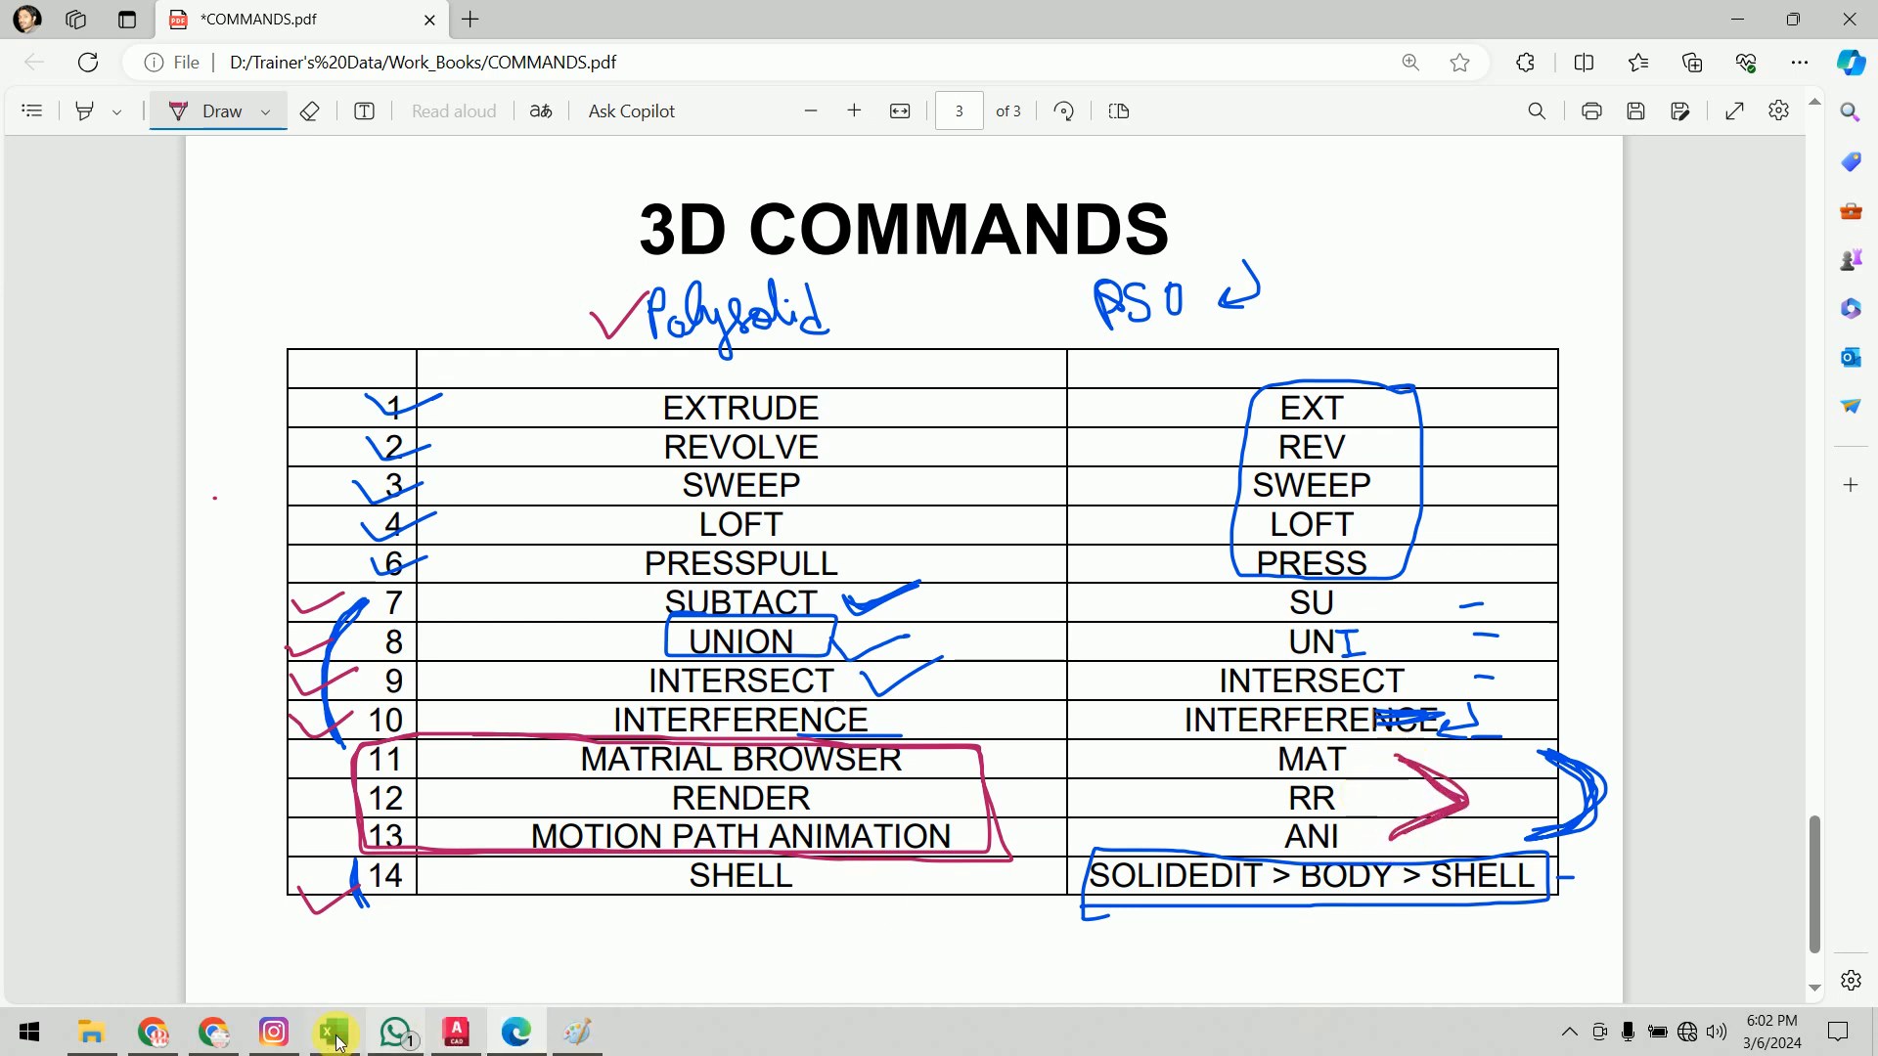
Step: View the annotated bracket drawing 032 in Paint, and return to Drawing1 in AutoCAD
left_click(587, 1034)
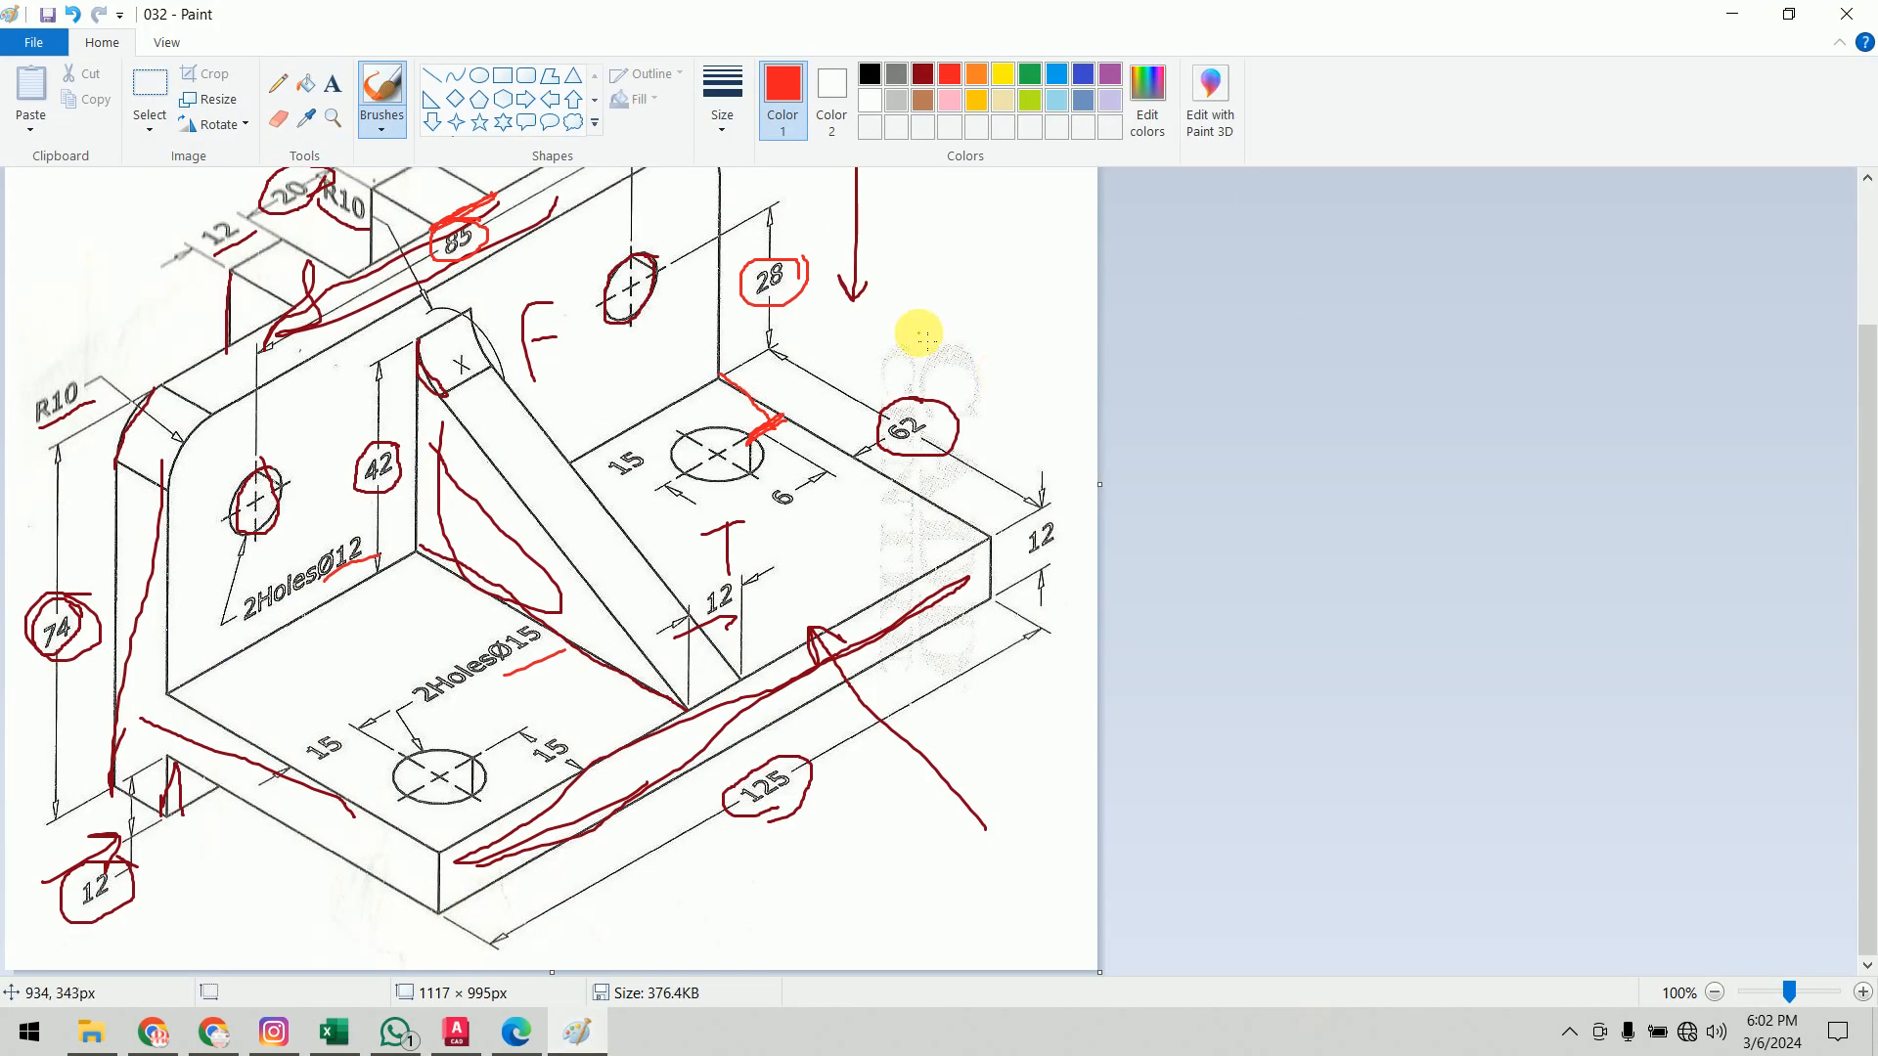
left_click(1746, 10)
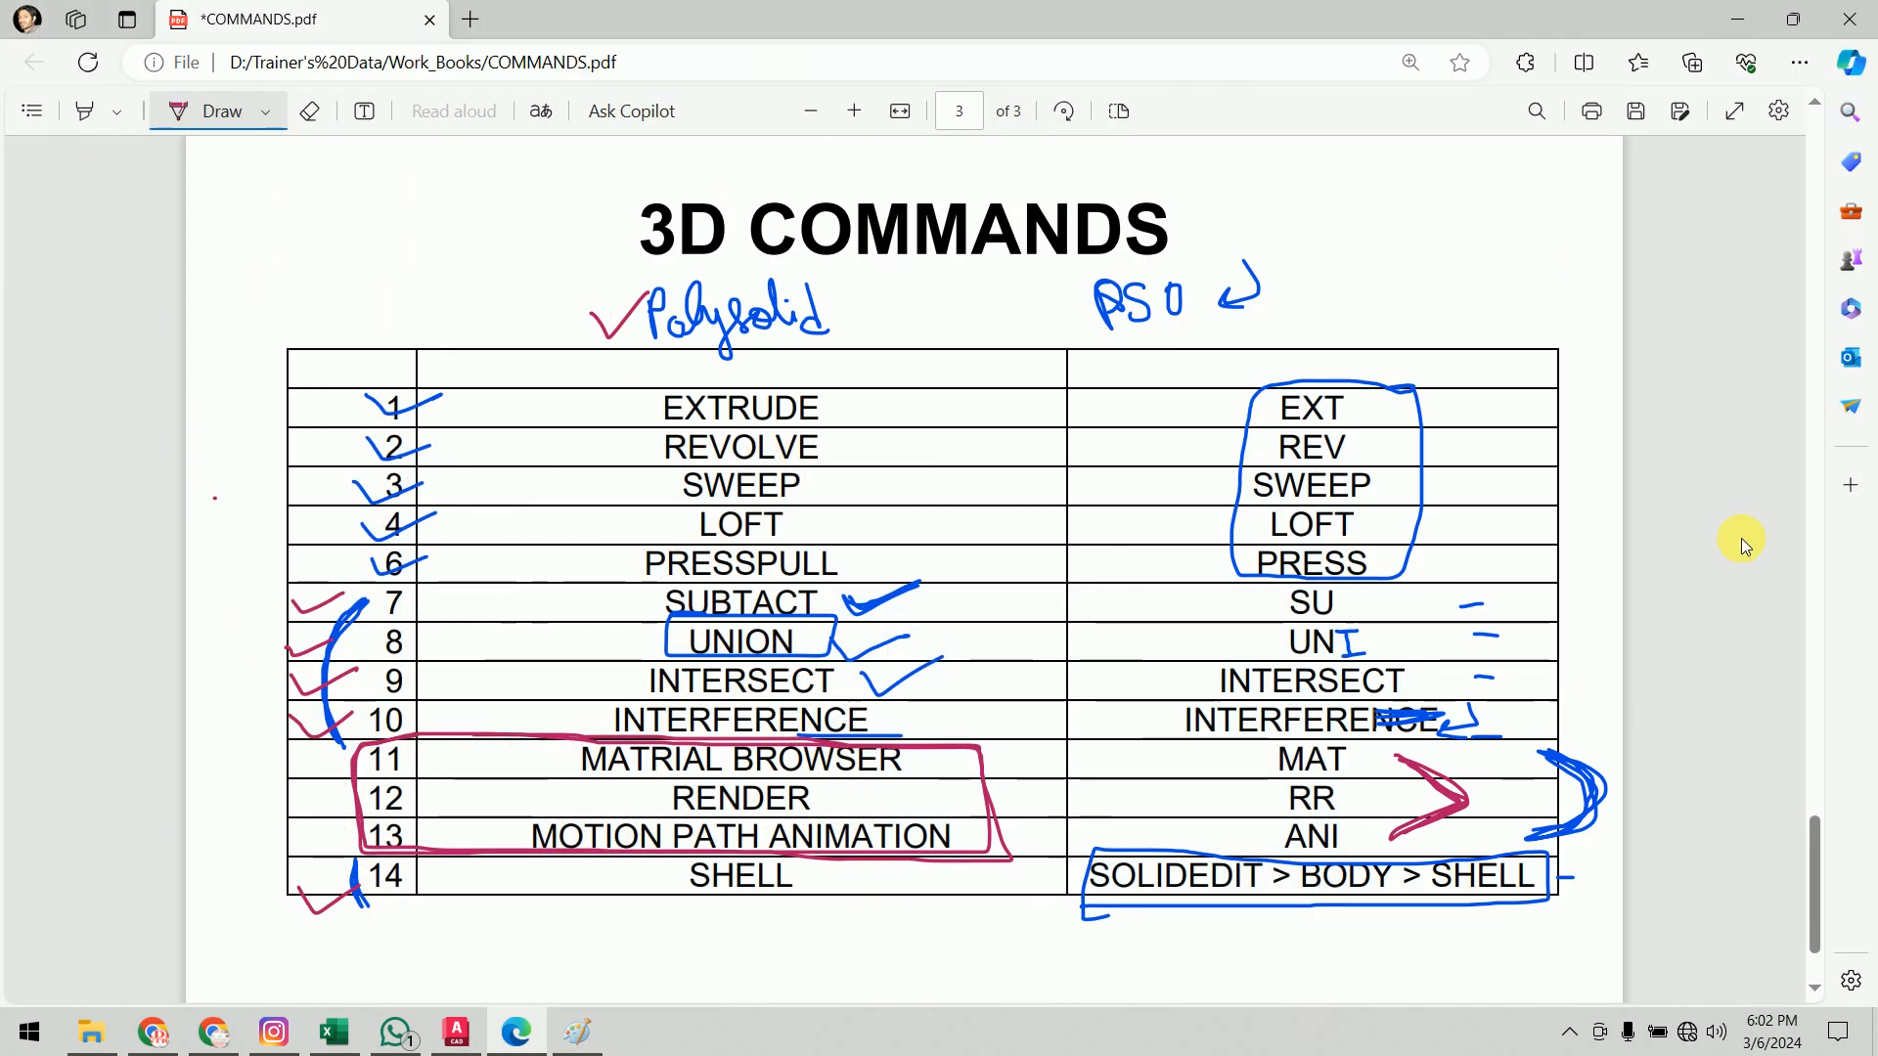
left_click(1754, 10)
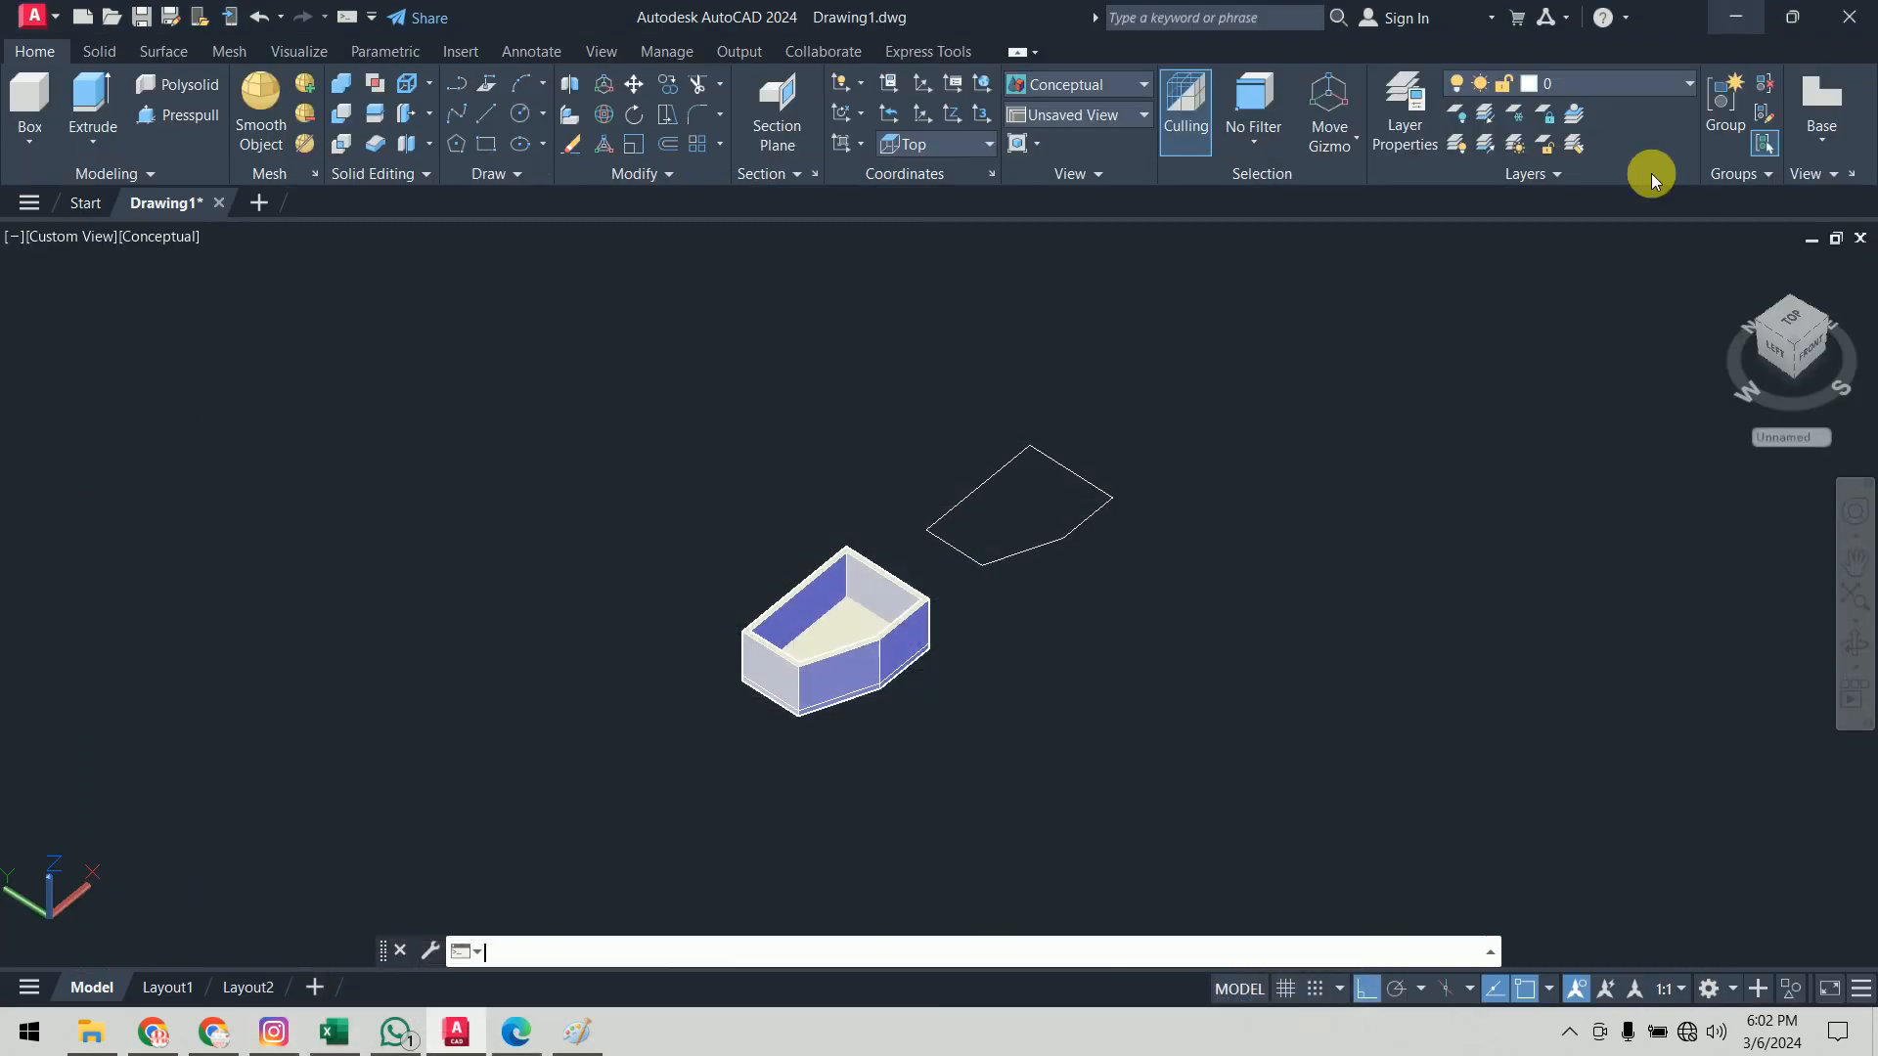